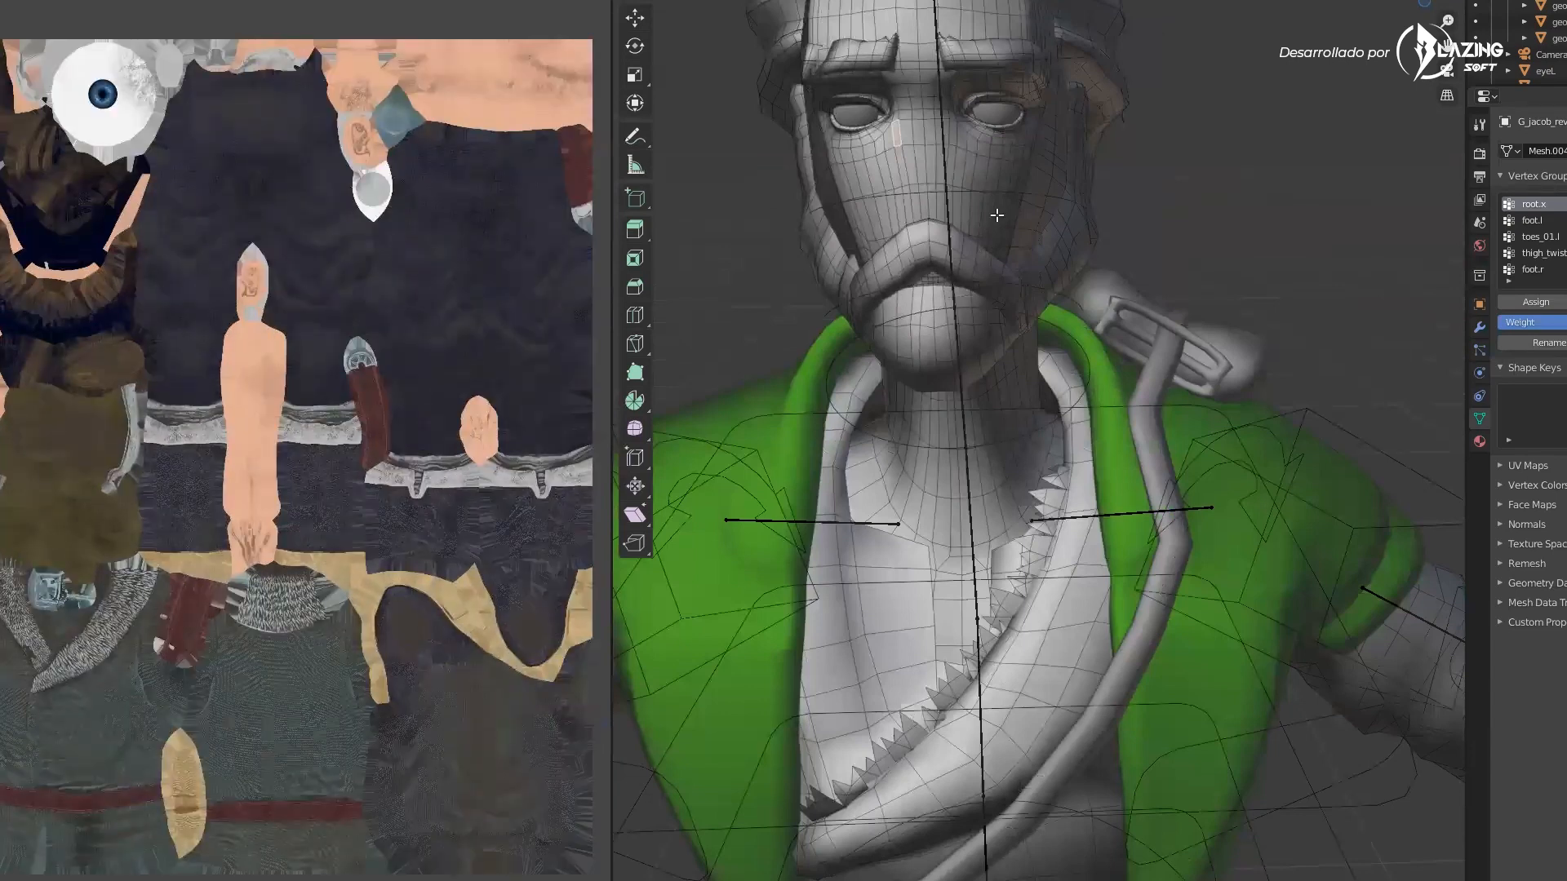
Select the entire character mesh so its full UV layout shows in the UV editor
{"action": "scroll", "coordinate": [918, 168], "scroll_direction": "down", "scroll_amount": 5}
{"action": "scroll", "coordinate": [929, 151], "scroll_direction": "up", "scroll_amount": 5}
{"action": "key", "text": "a"}
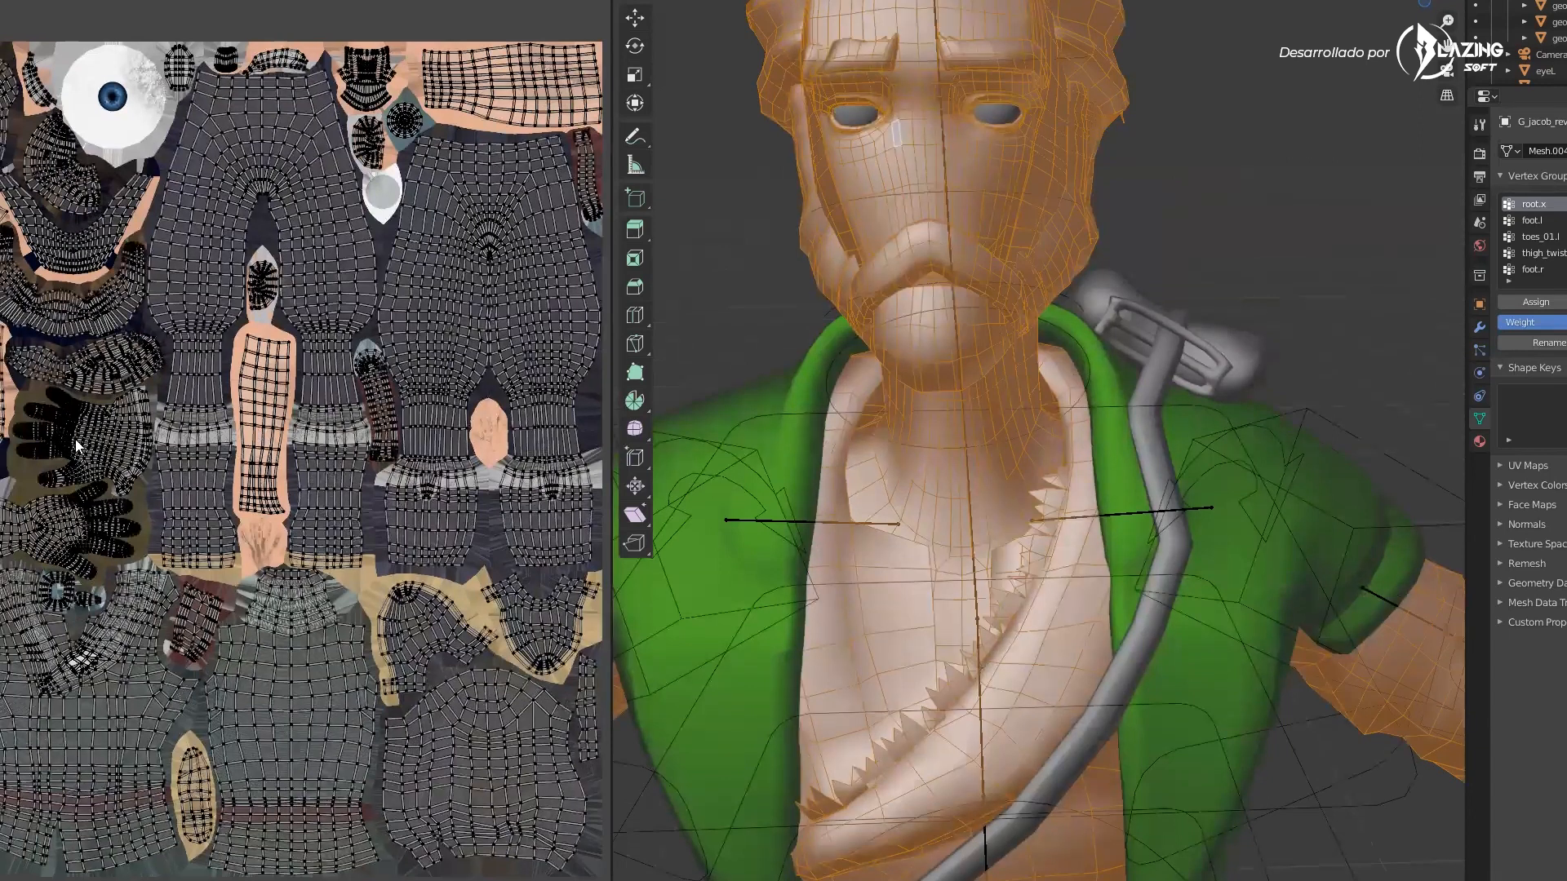
Select all UV islands, zoom in to inspect the face island, and deselect all UVs again
{"action": "scroll", "coordinate": [222, 412], "scroll_direction": "down", "scroll_amount": 2}
{"action": "key", "text": "a"}
{"action": "scroll", "coordinate": [223, 412], "scroll_direction": "up", "scroll_amount": 2}
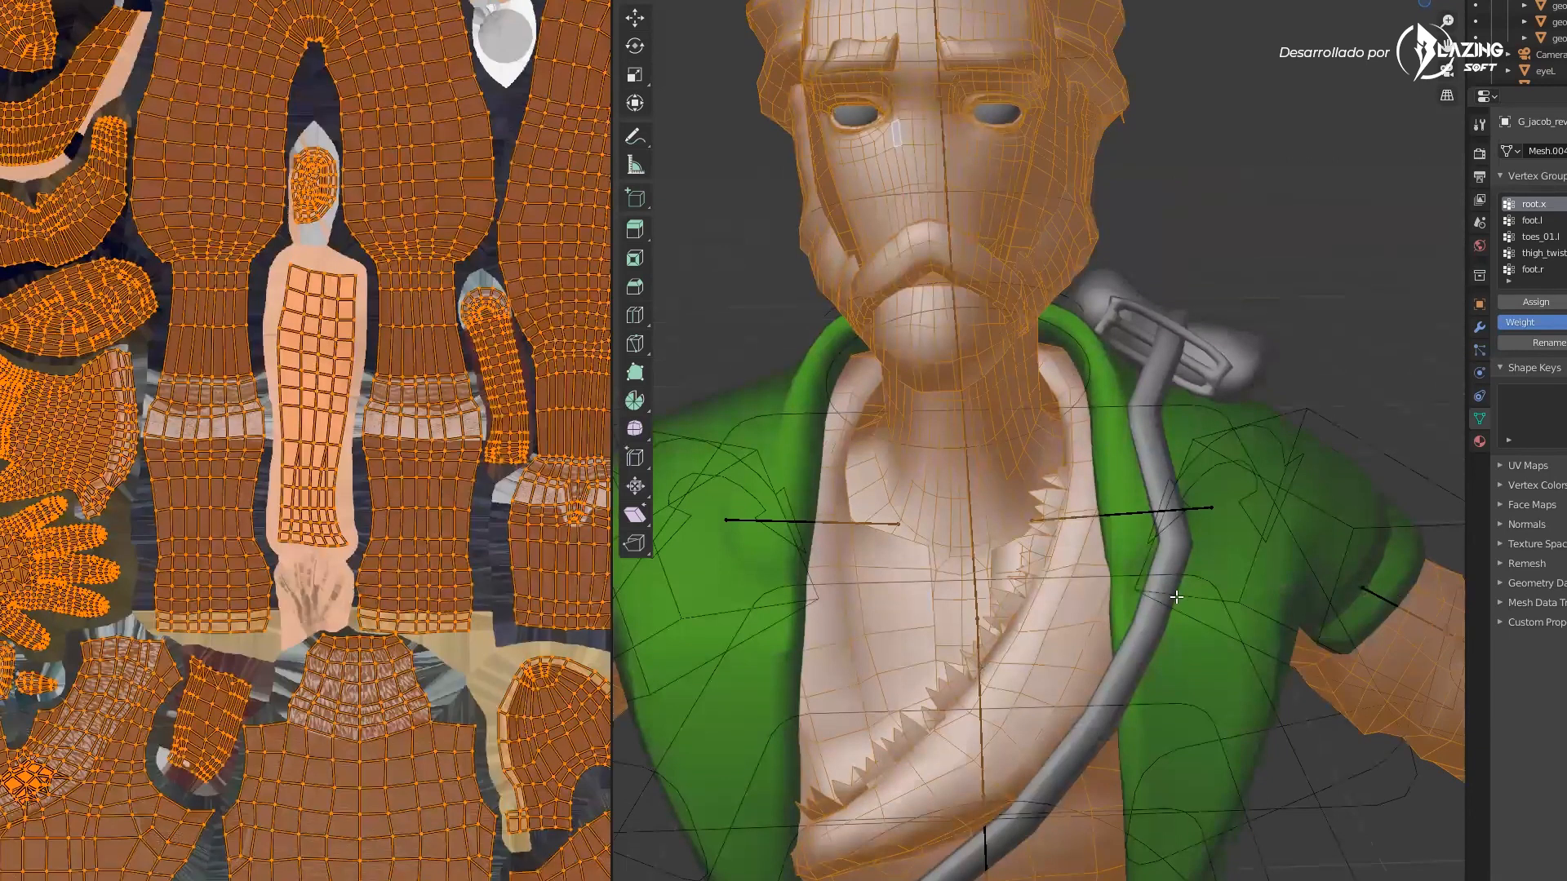
{"action": "scroll", "coordinate": [237, 416], "scroll_direction": "up", "scroll_amount": 2}
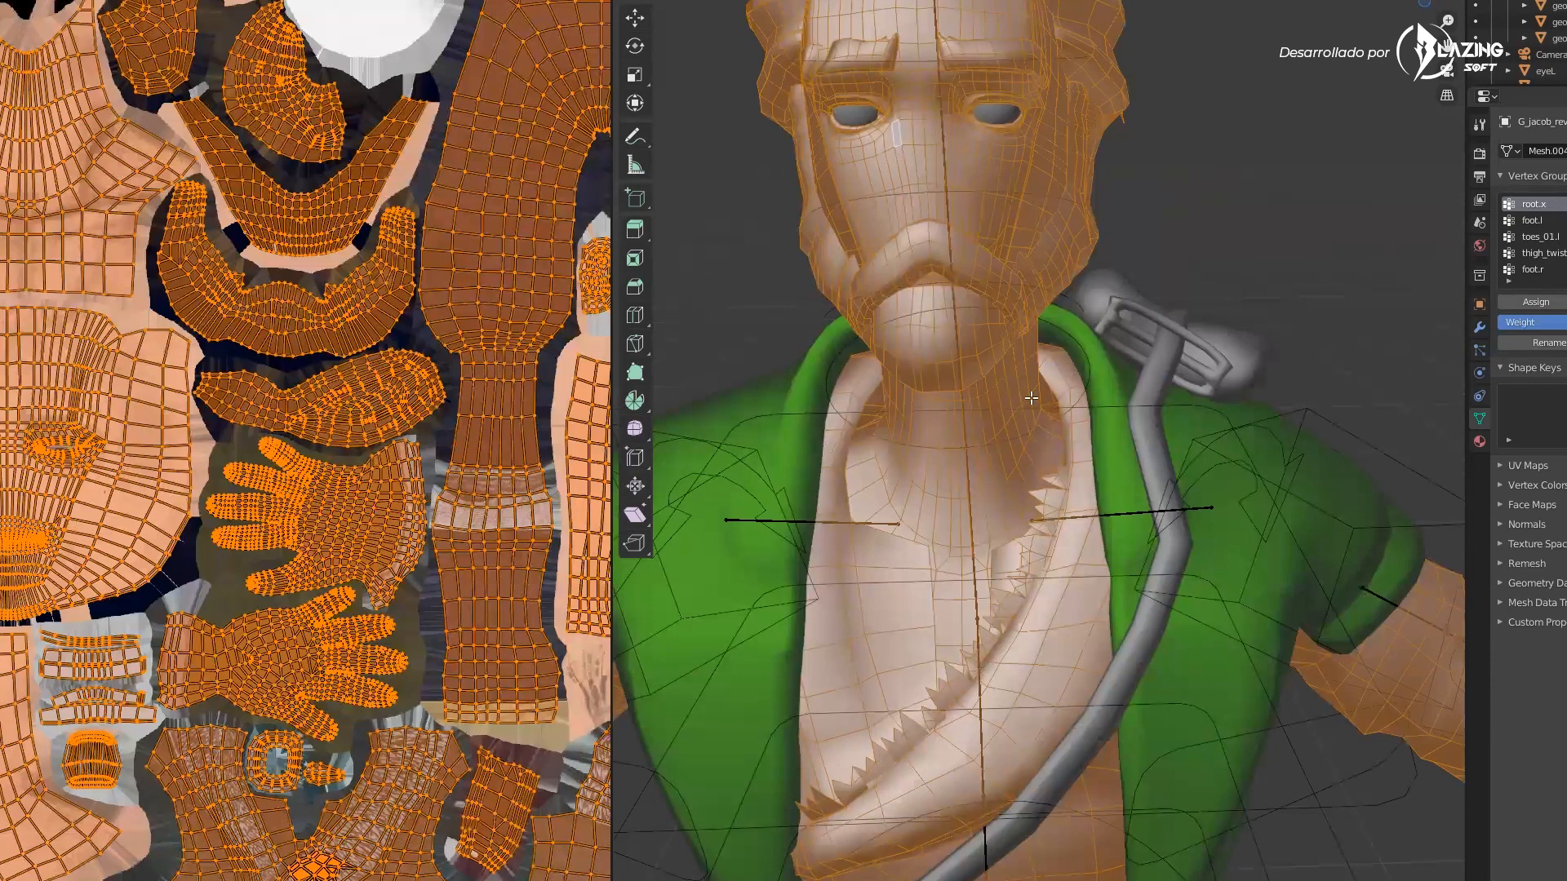
{"action": "scroll", "coordinate": [1031, 398], "scroll_direction": "down", "scroll_amount": 4}
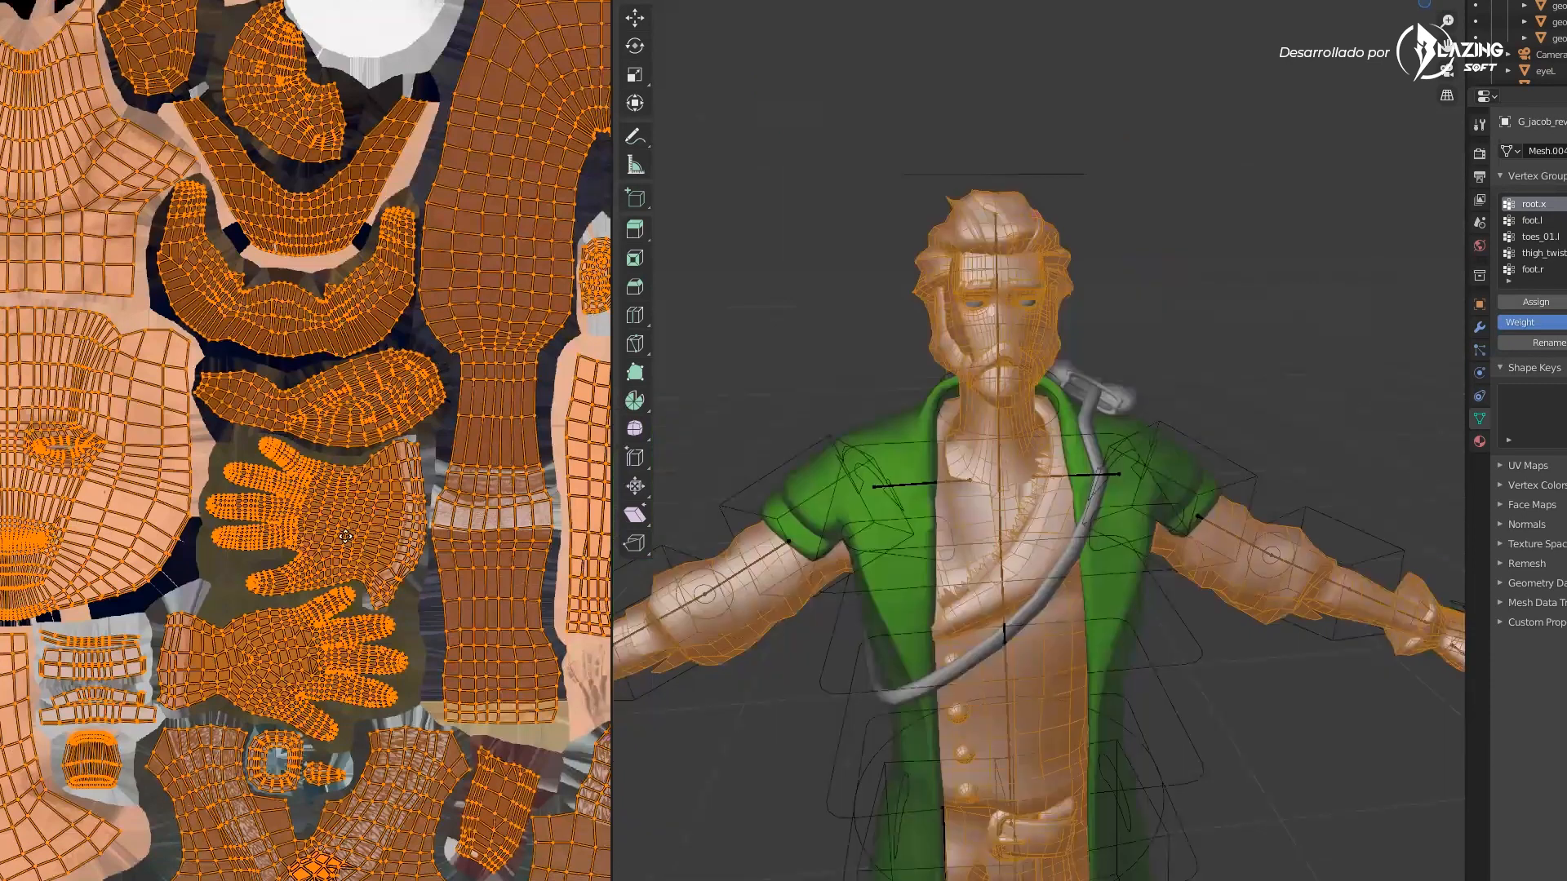
{"action": "scroll", "coordinate": [292, 437], "scroll_direction": "down", "scroll_amount": 4}
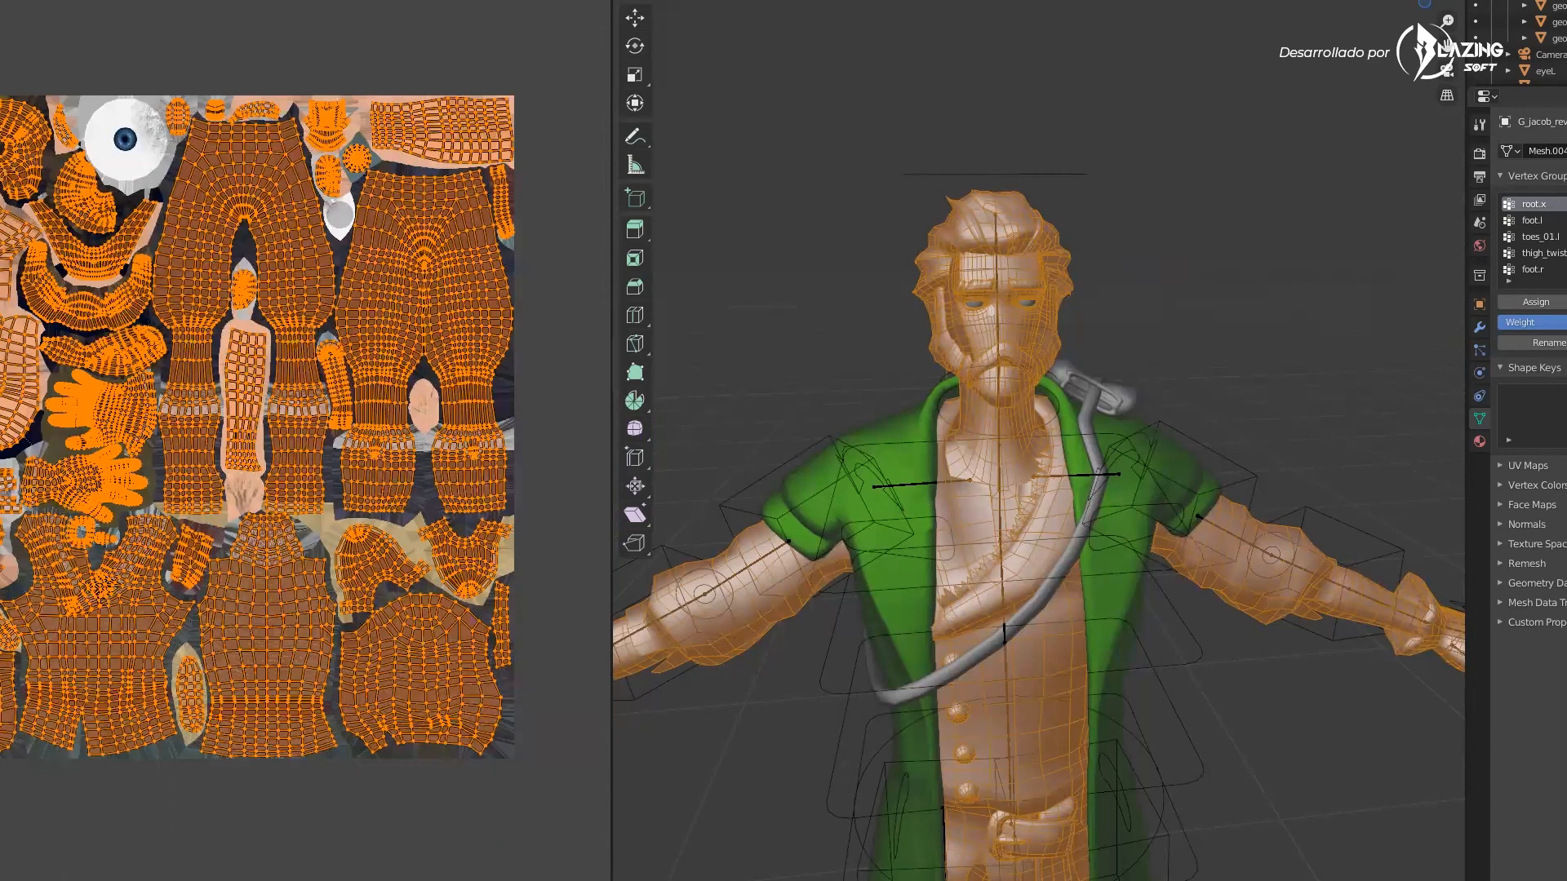
{"action": "scroll", "coordinate": [184, 463], "scroll_direction": "up", "scroll_amount": 6}
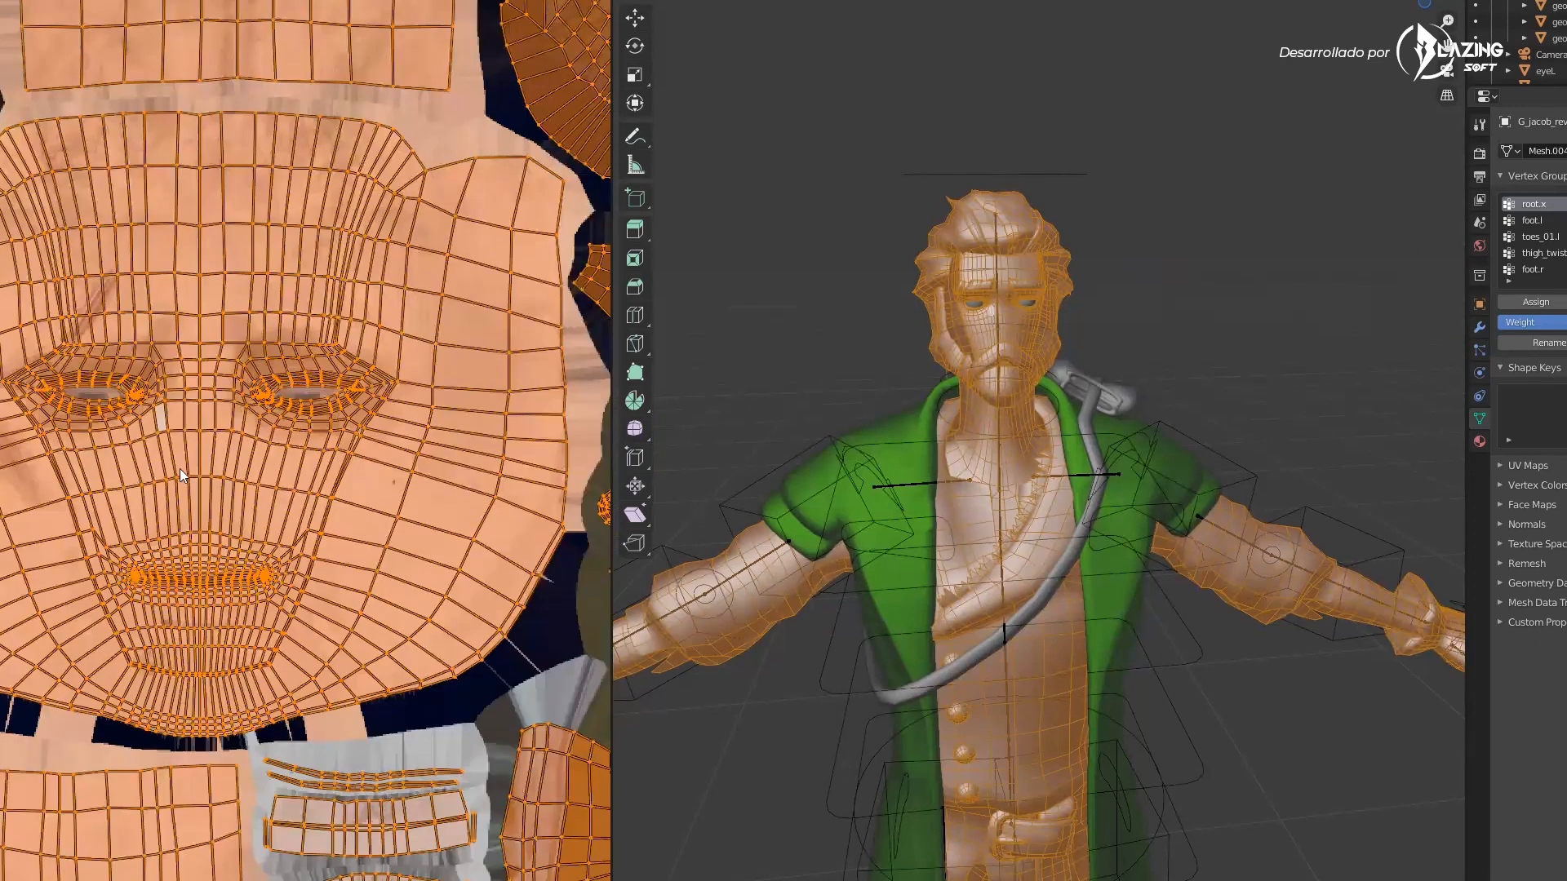
{"action": "scroll", "coordinate": [185, 376], "scroll_direction": "up", "scroll_amount": 2}
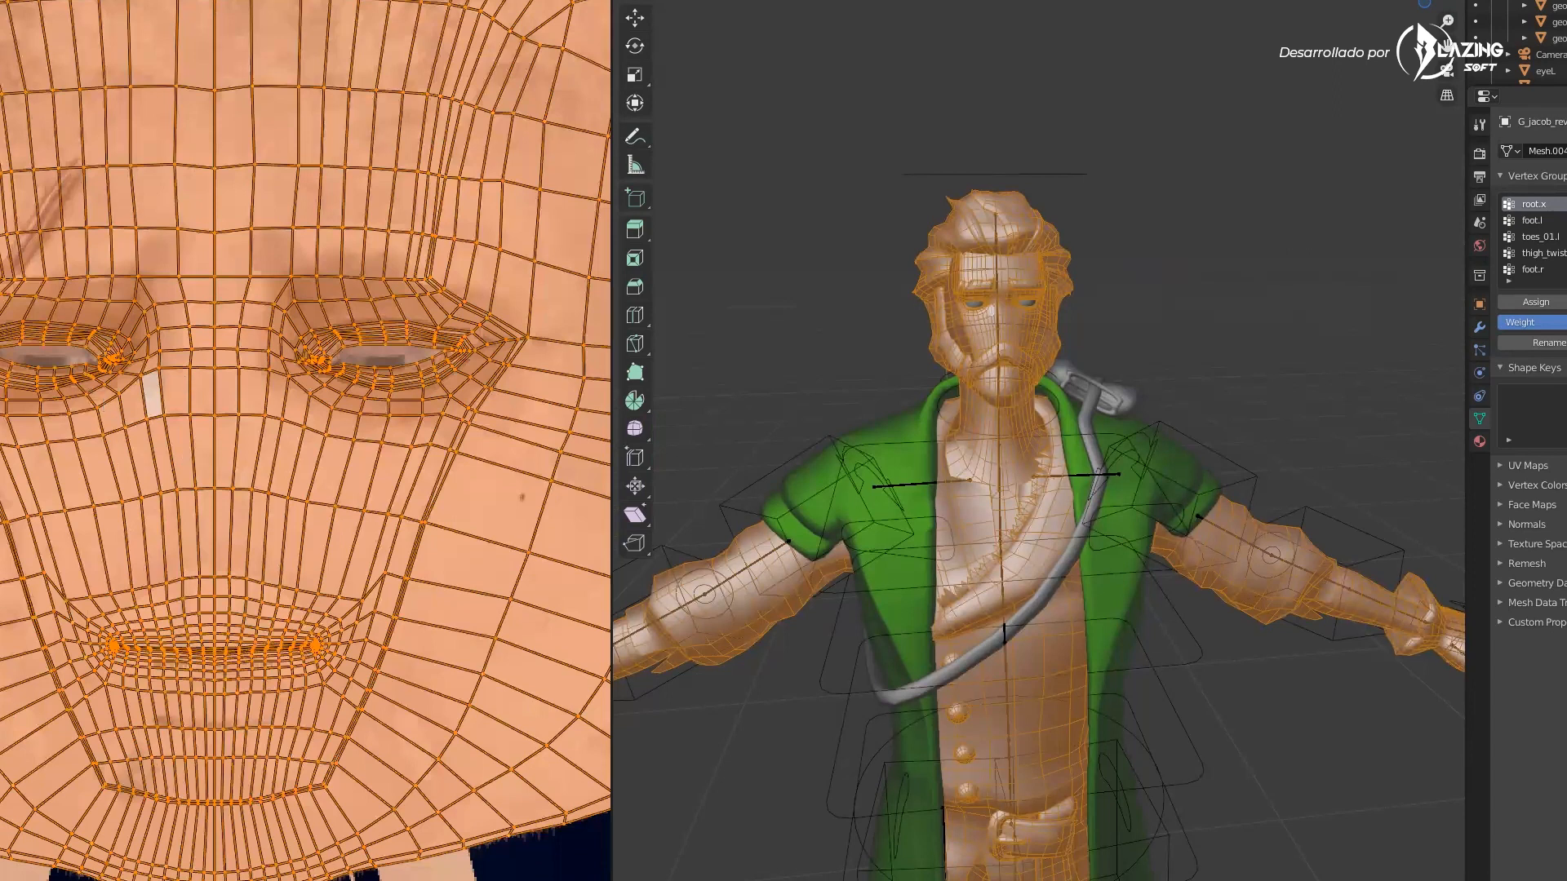
{"action": "scroll", "coordinate": [122, 440], "scroll_direction": "down", "scroll_amount": 2}
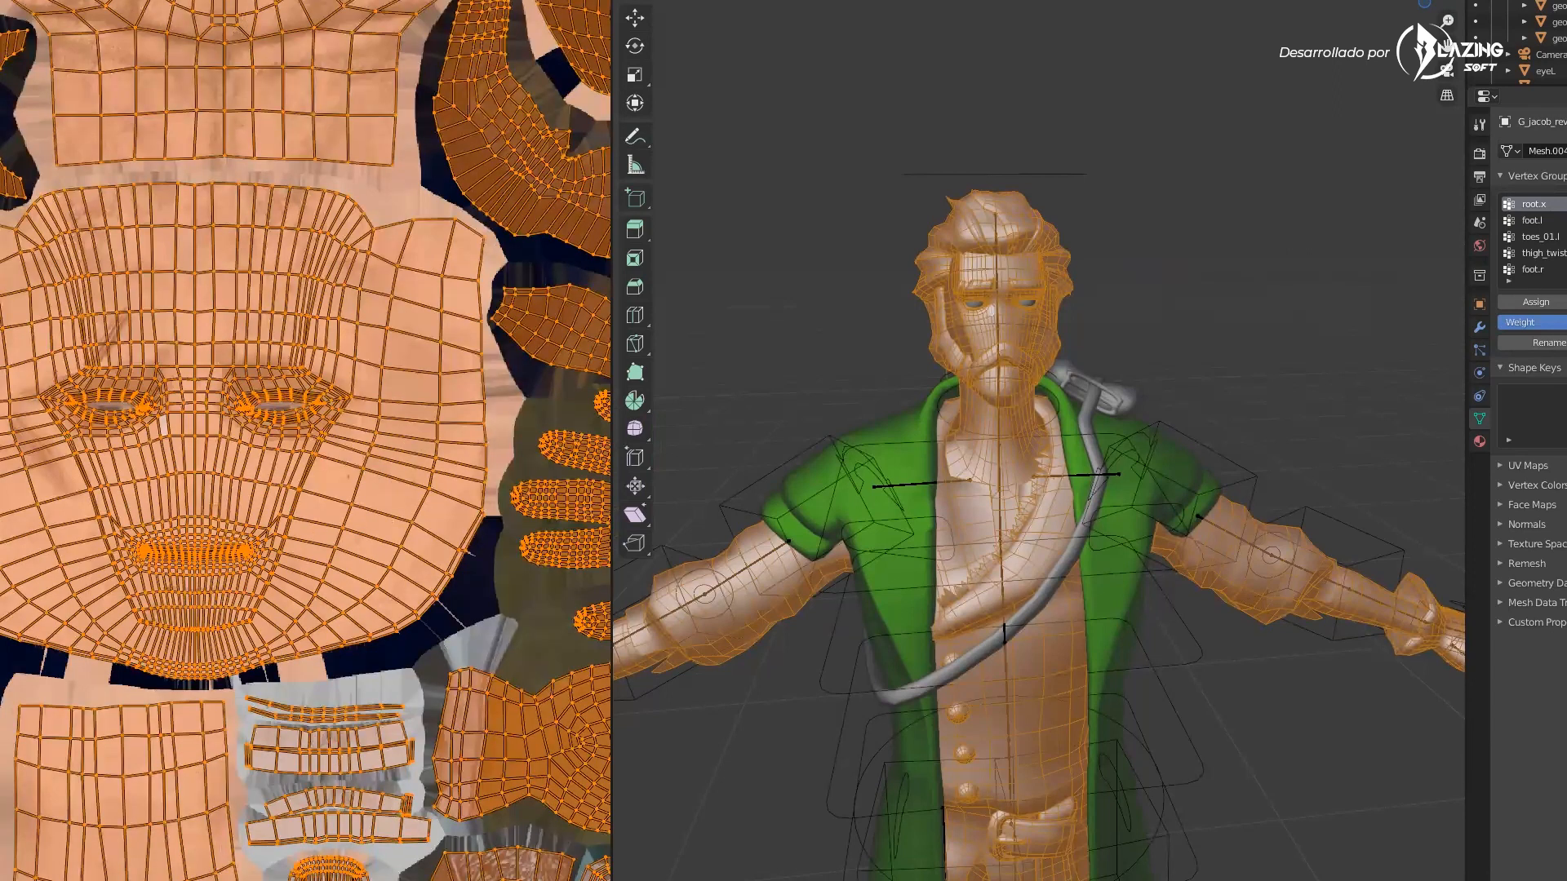
{"action": "key", "text": "alt+a"}
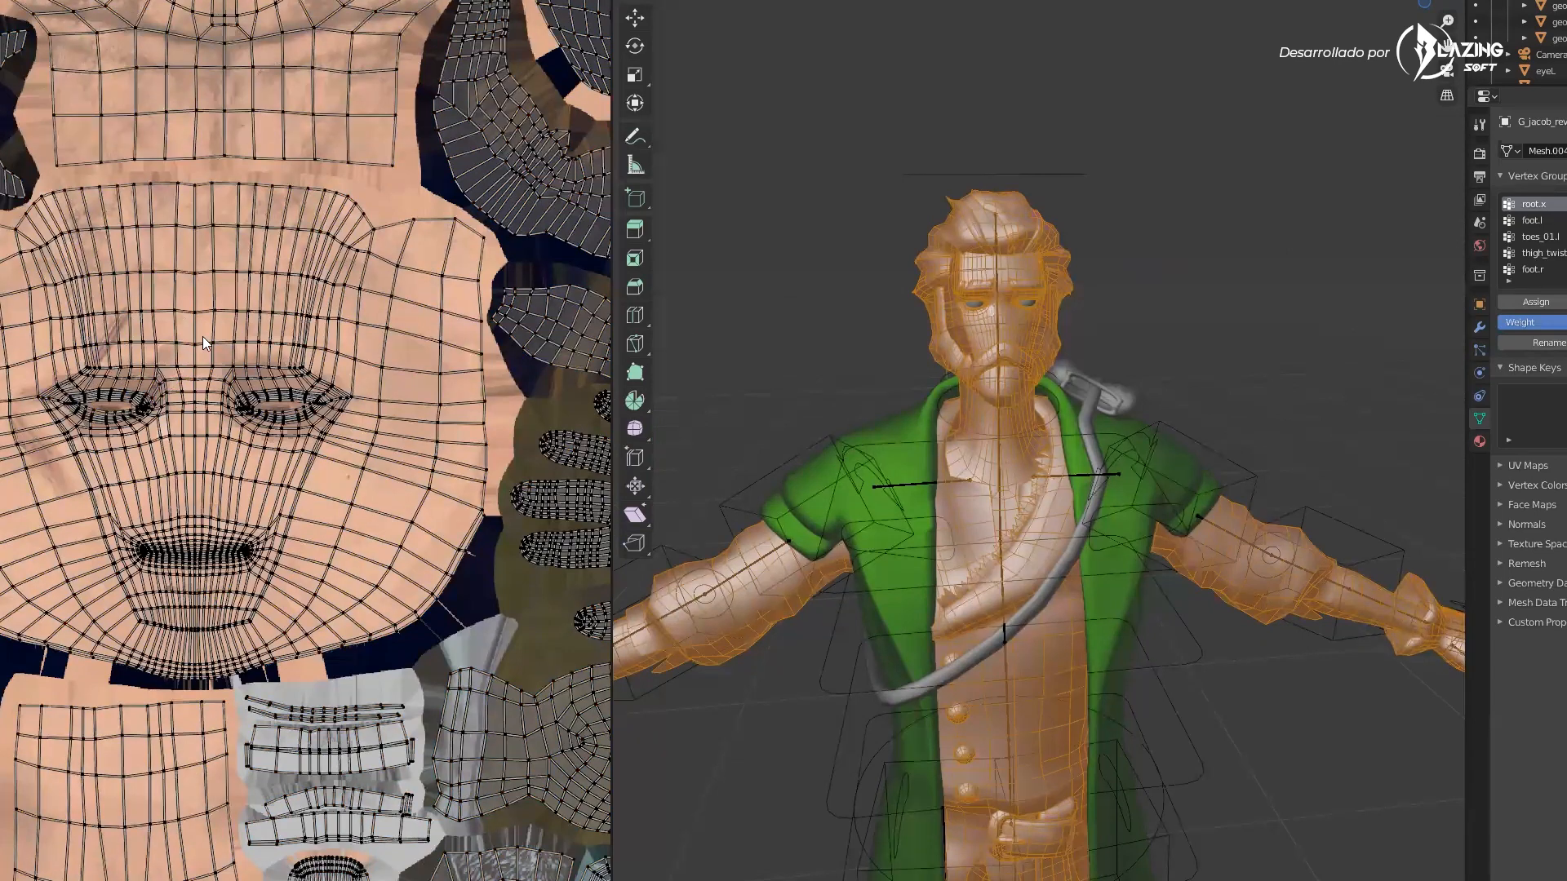
Zoom and pan around the UV layout to examine the face, glove and sleeve islands
{"action": "scroll", "coordinate": [254, 238], "scroll_direction": "down", "scroll_amount": 2}
{"action": "scroll", "coordinate": [302, 294], "scroll_direction": "up", "scroll_amount": 1}
{"action": "scroll", "coordinate": [356, 465], "scroll_direction": "down", "scroll_amount": 1}
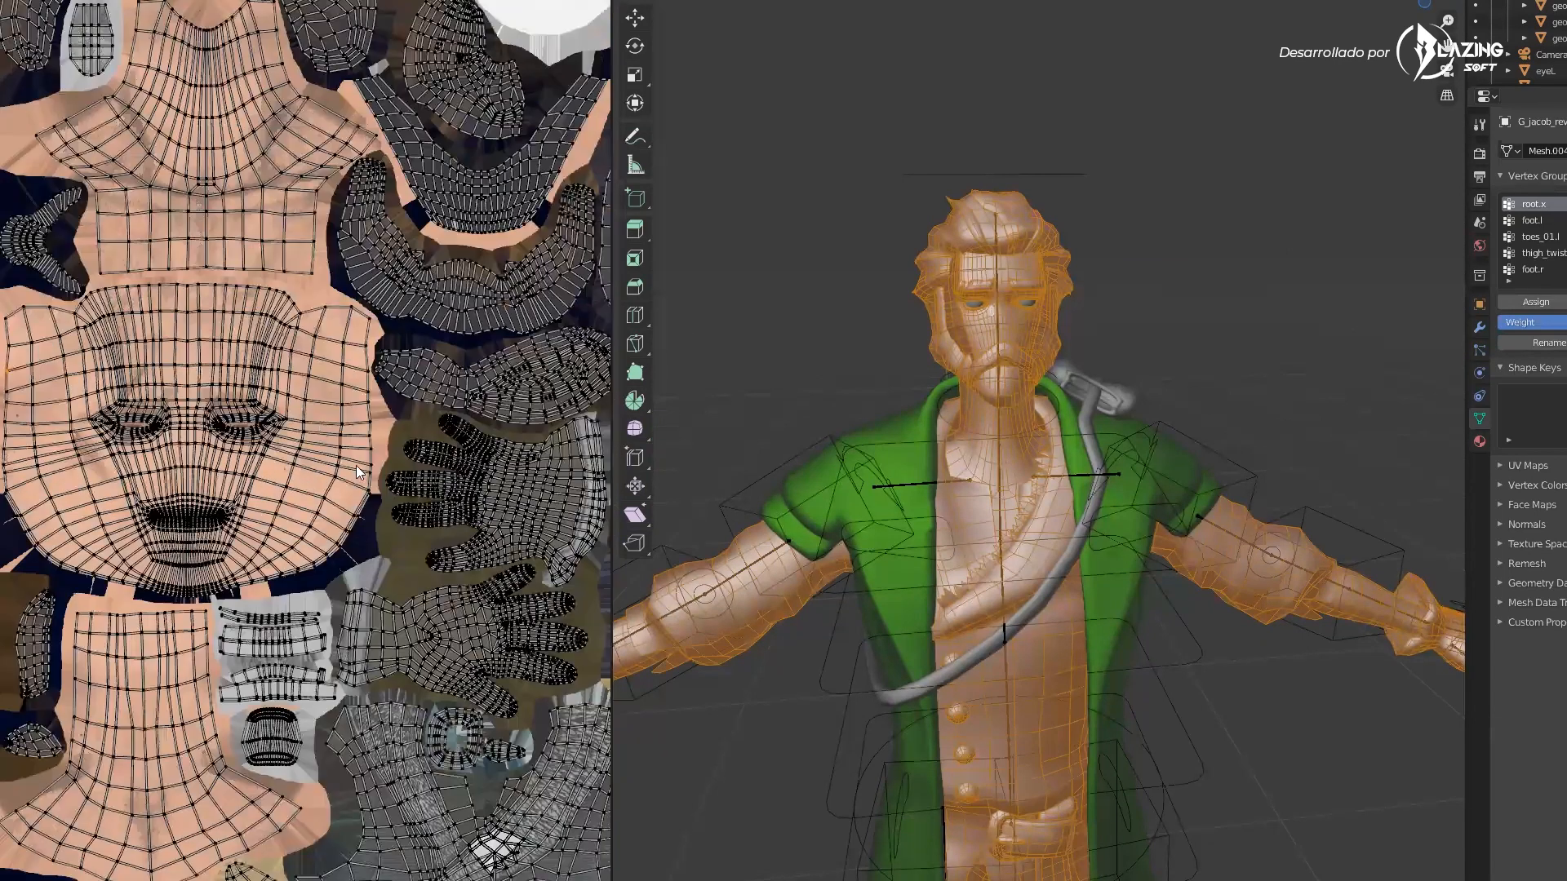
{"action": "scroll", "coordinate": [356, 465], "scroll_direction": "down", "scroll_amount": 1}
{"action": "scroll", "coordinate": [209, 409], "scroll_direction": "up", "scroll_amount": 2}
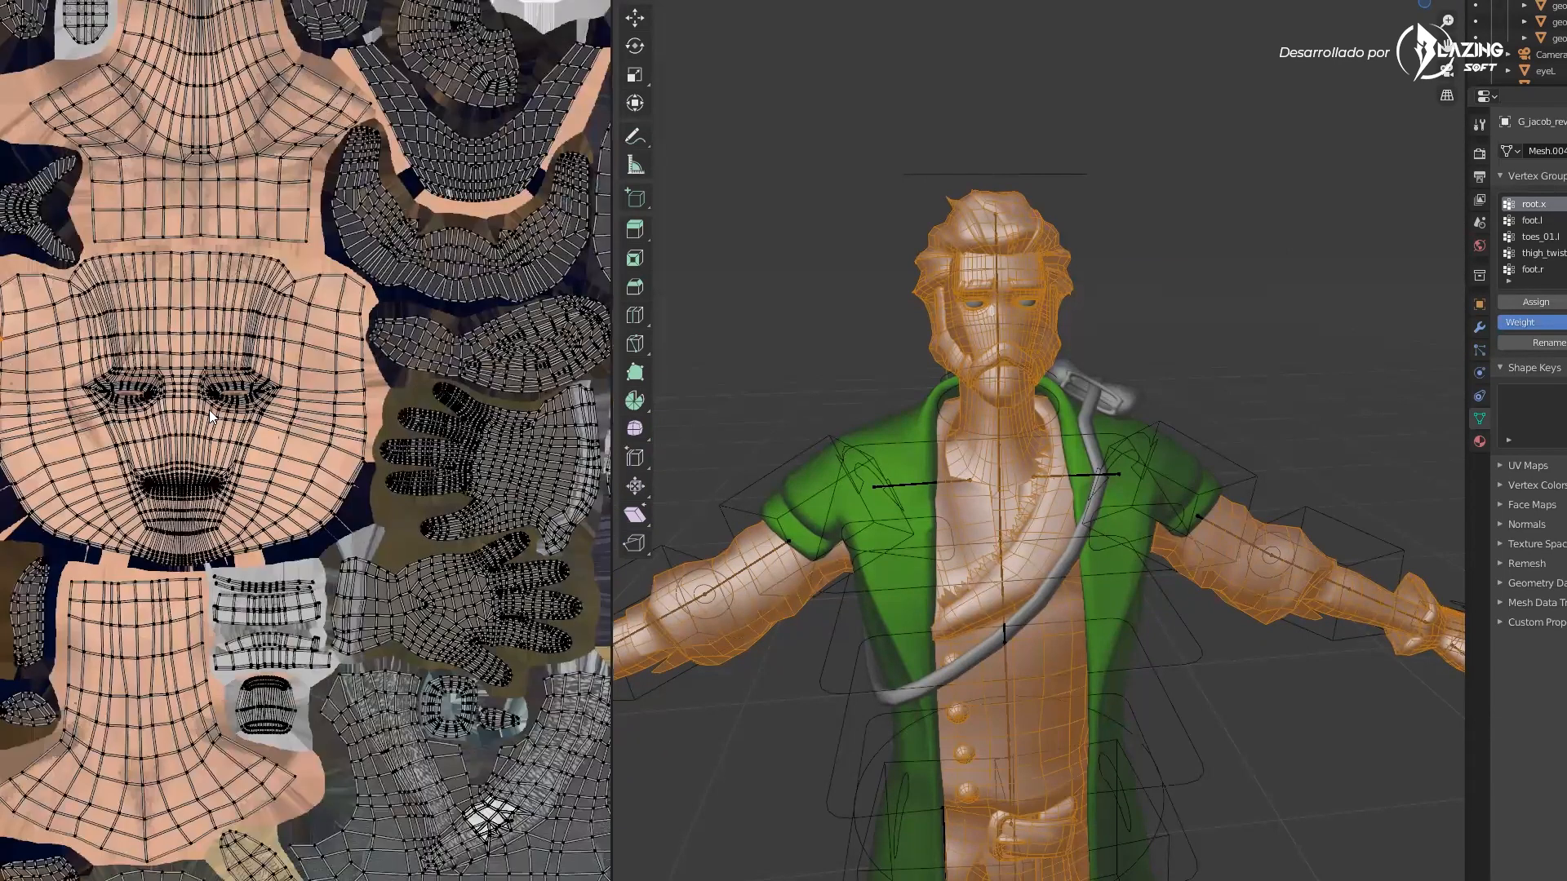
{"action": "scroll", "coordinate": [322, 466], "scroll_direction": "up", "scroll_amount": 2}
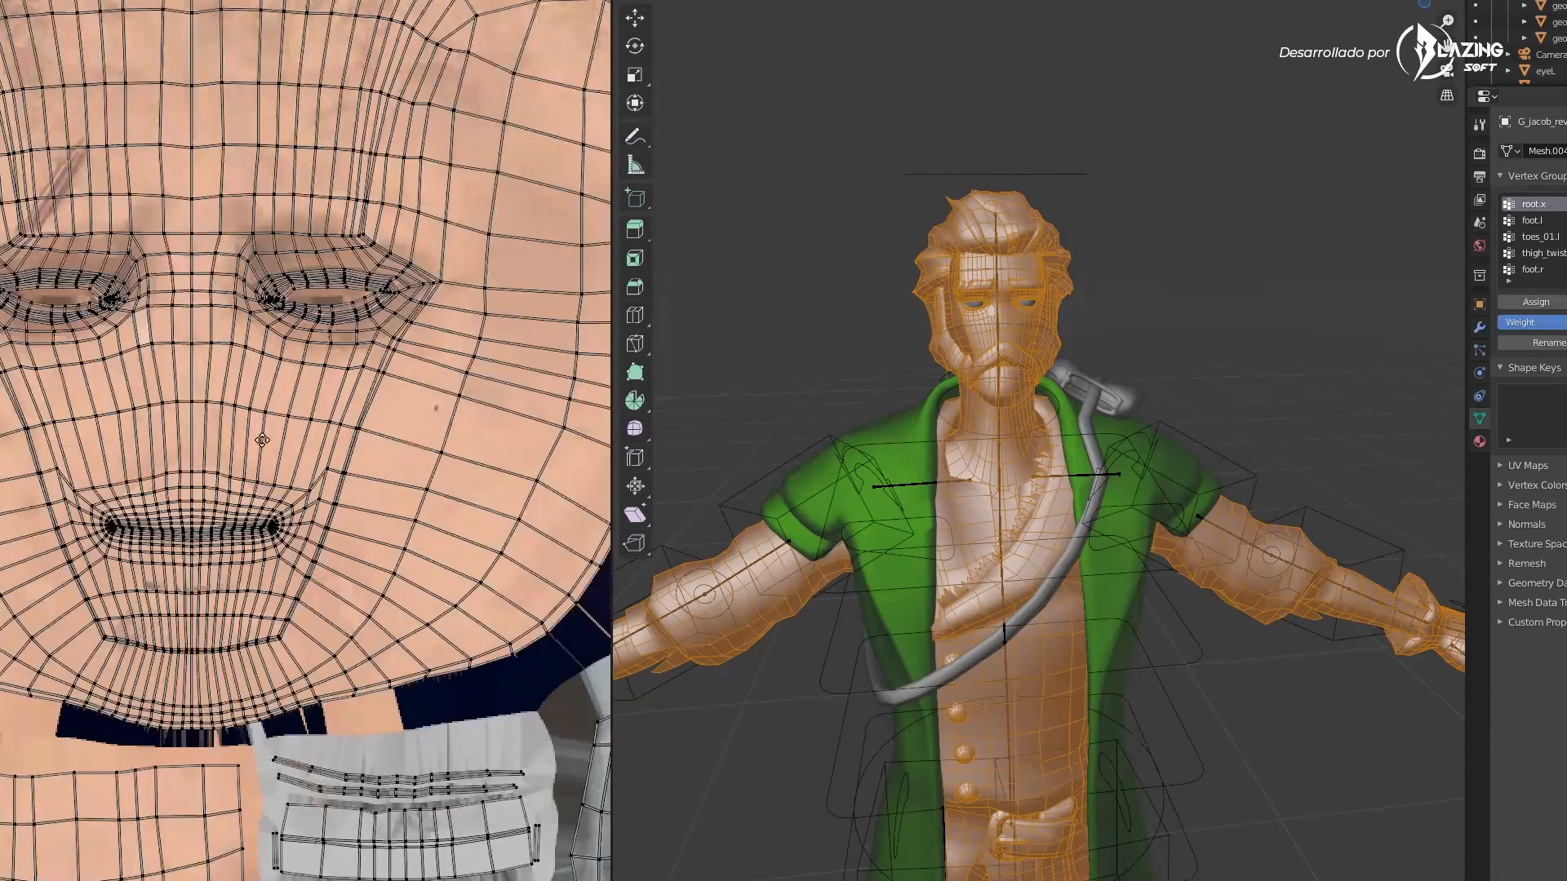
{"action": "scroll", "coordinate": [359, 470], "scroll_direction": "down", "scroll_amount": 2}
{"action": "scroll", "coordinate": [359, 472], "scroll_direction": "up", "scroll_amount": 1}
{"action": "scroll", "coordinate": [360, 469], "scroll_direction": "down", "scroll_amount": 2}
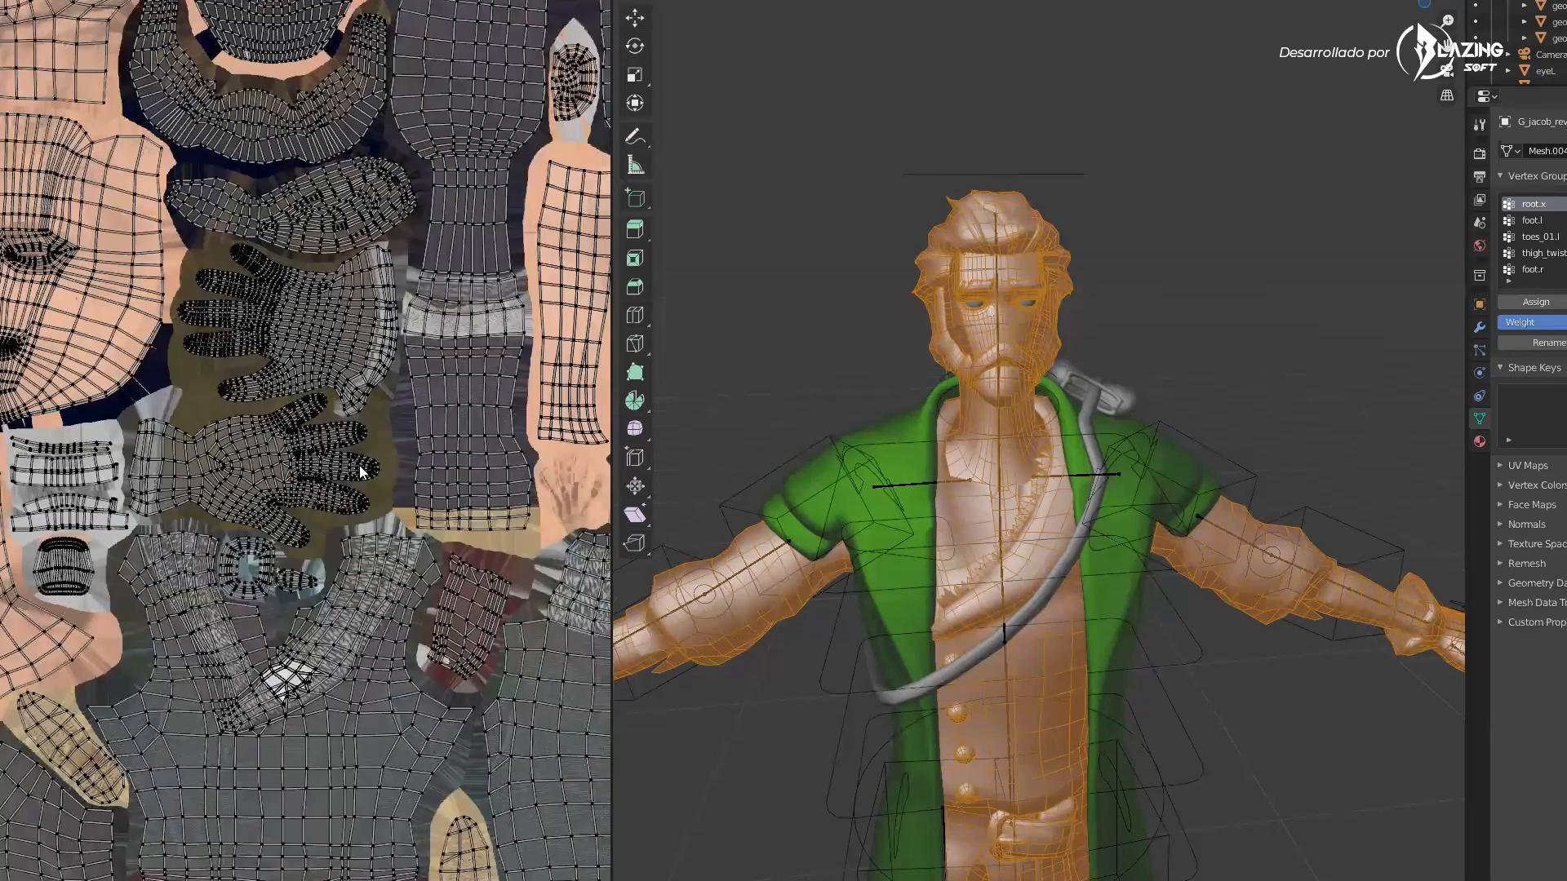
{"action": "middle_click_drag", "start_coordinate": [359, 465], "coordinate": [278, 375]}
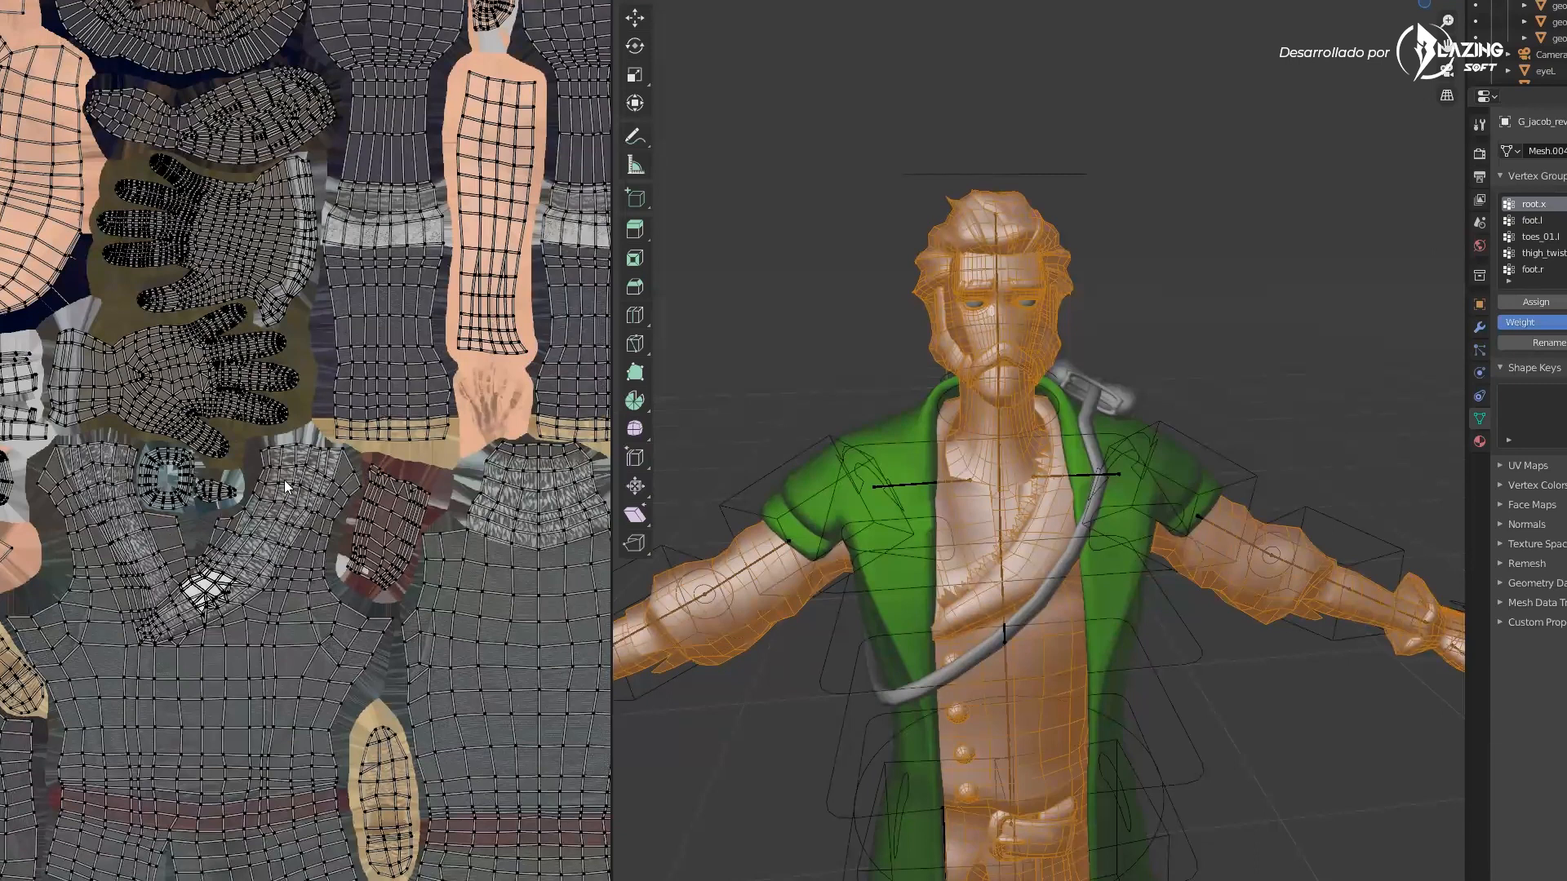
{"action": "scroll", "coordinate": [280, 479], "scroll_direction": "down", "scroll_amount": 1}
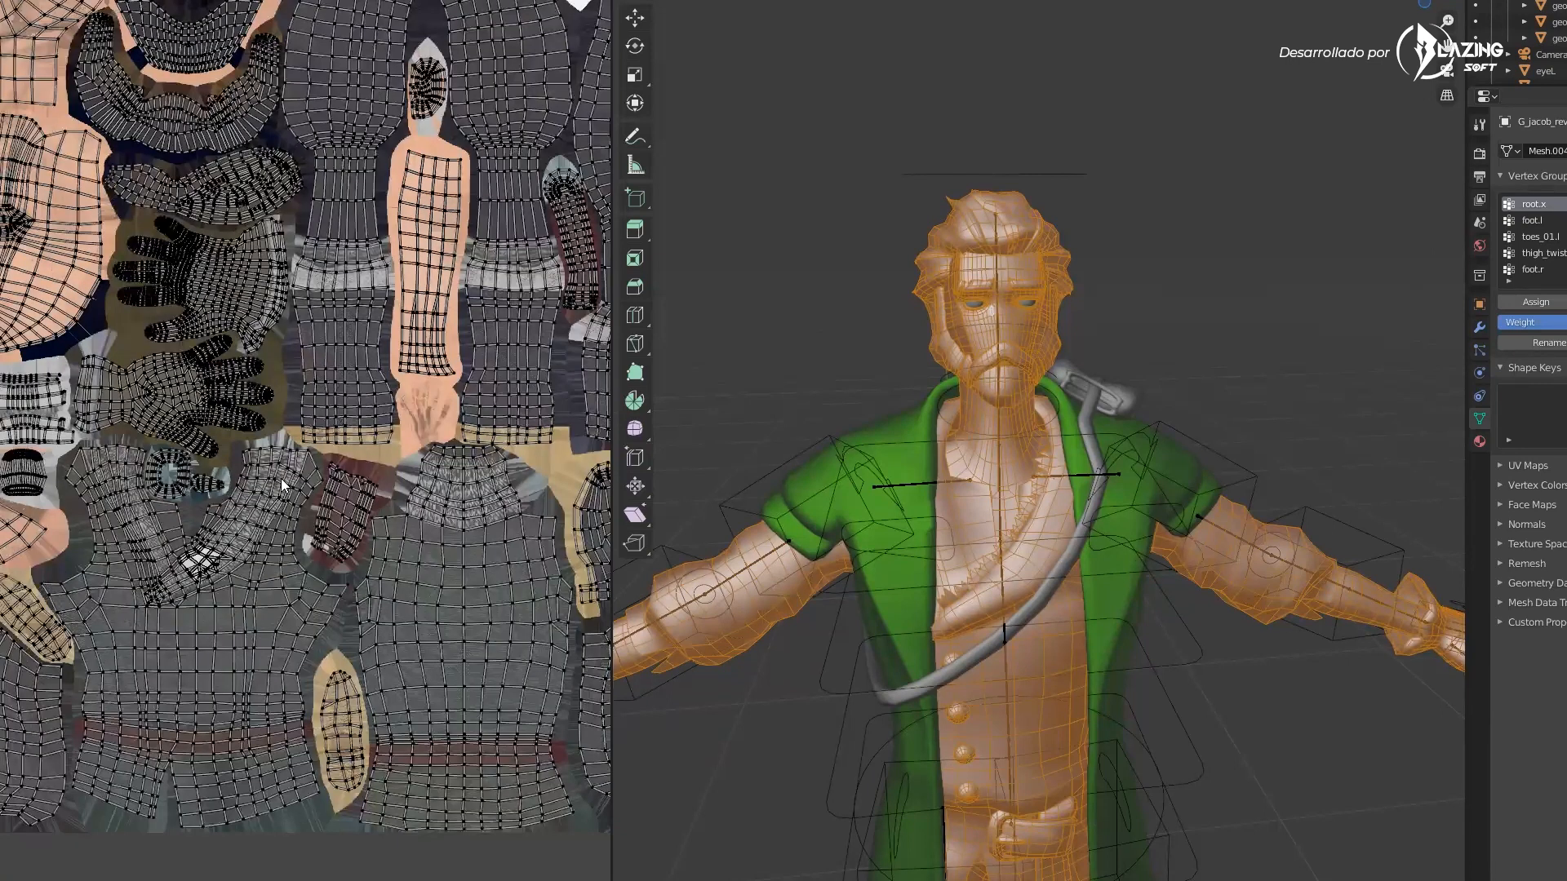
{"action": "scroll", "coordinate": [281, 478], "scroll_direction": "down", "scroll_amount": 1}
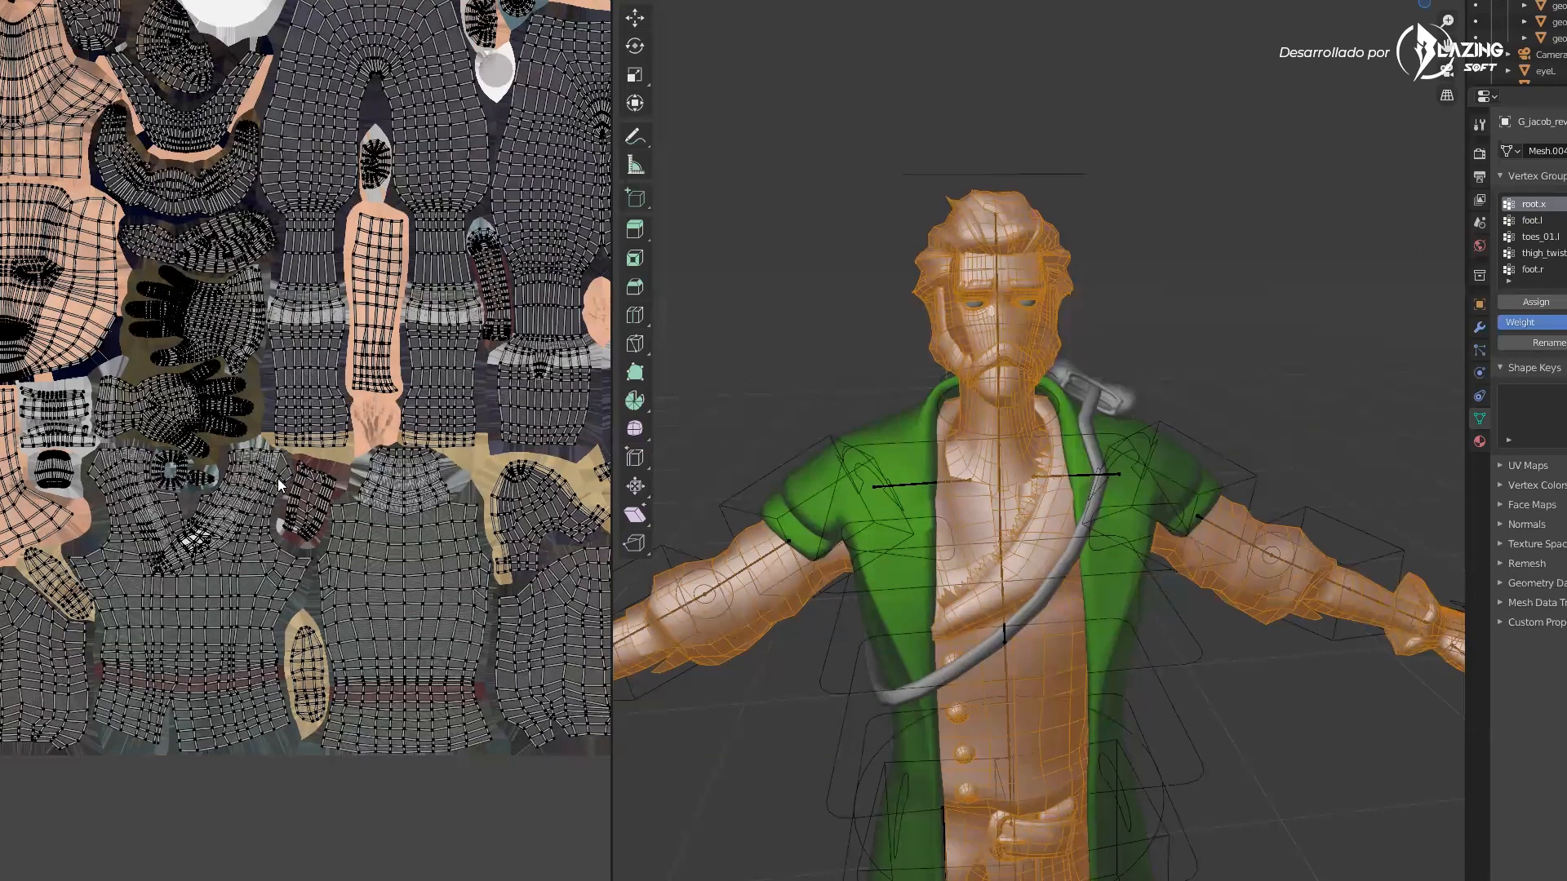
{"action": "scroll", "coordinate": [238, 196], "scroll_direction": "down", "scroll_amount": 1}
{"action": "scroll", "coordinate": [238, 196], "scroll_direction": "up", "scroll_amount": 2}
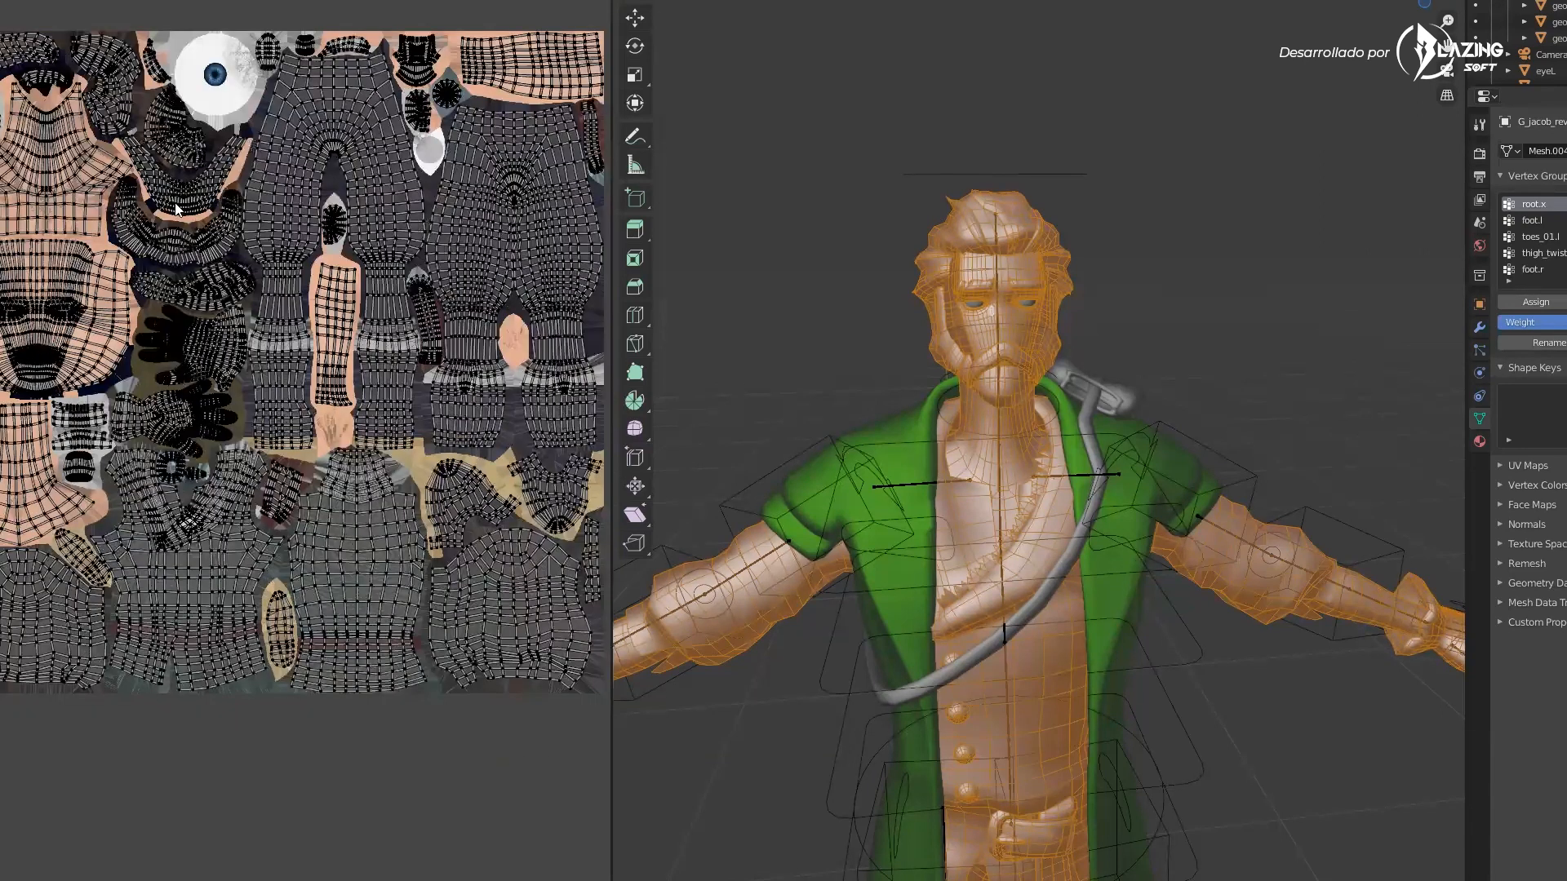
{"action": "scroll", "coordinate": [214, 364], "scroll_direction": "up", "scroll_amount": 1}
{"action": "scroll", "coordinate": [292, 305], "scroll_direction": "up", "scroll_amount": 2}
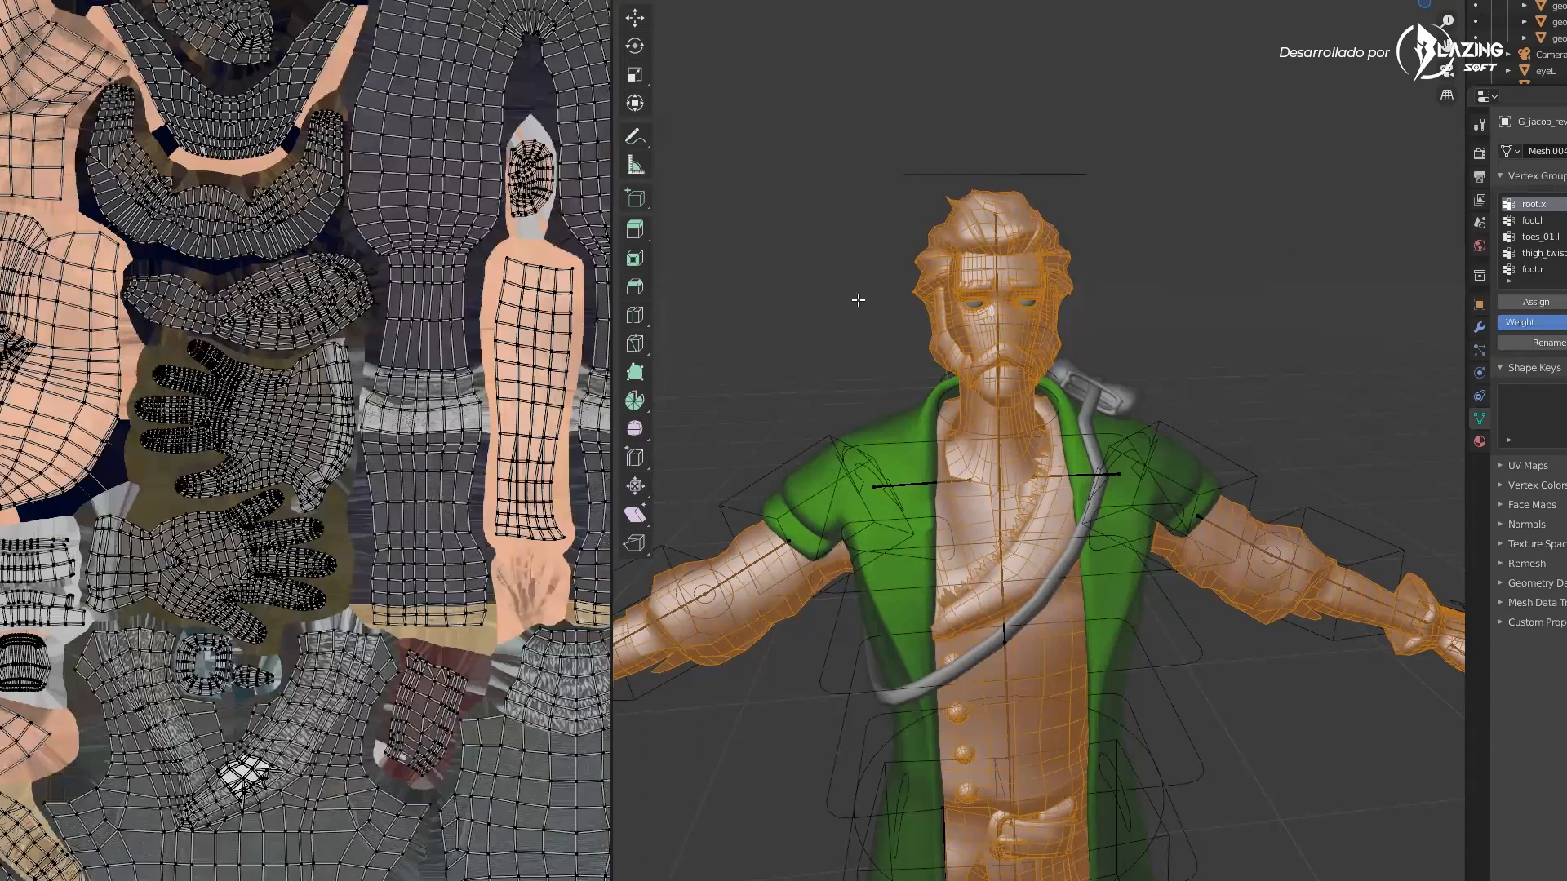
{"action": "scroll", "coordinate": [292, 305], "scroll_direction": "down", "scroll_amount": 2}
{"action": "scroll", "coordinate": [356, 342], "scroll_direction": "up", "scroll_amount": 2}
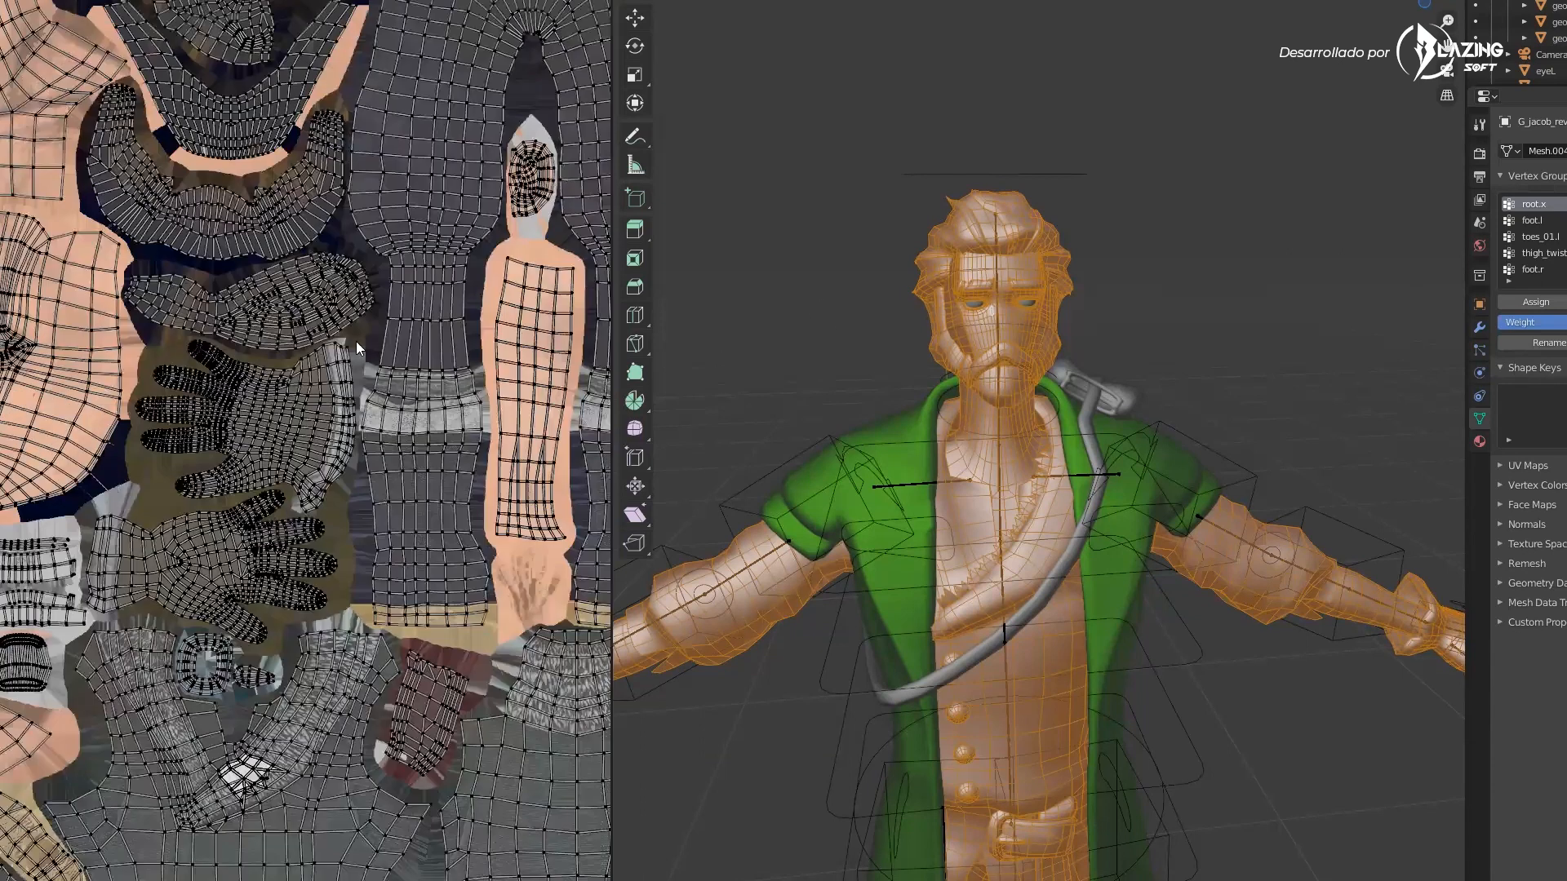
{"action": "scroll", "coordinate": [367, 330], "scroll_direction": "down", "scroll_amount": 2}
Review the whole UV layout at a distance and orbit the character in the 3D viewport
{"action": "middle_click_drag", "start_coordinate": [344, 352], "coordinate": [312, 337]}
{"action": "middle_click_drag", "start_coordinate": [608, 187], "coordinate": [522, 199]}
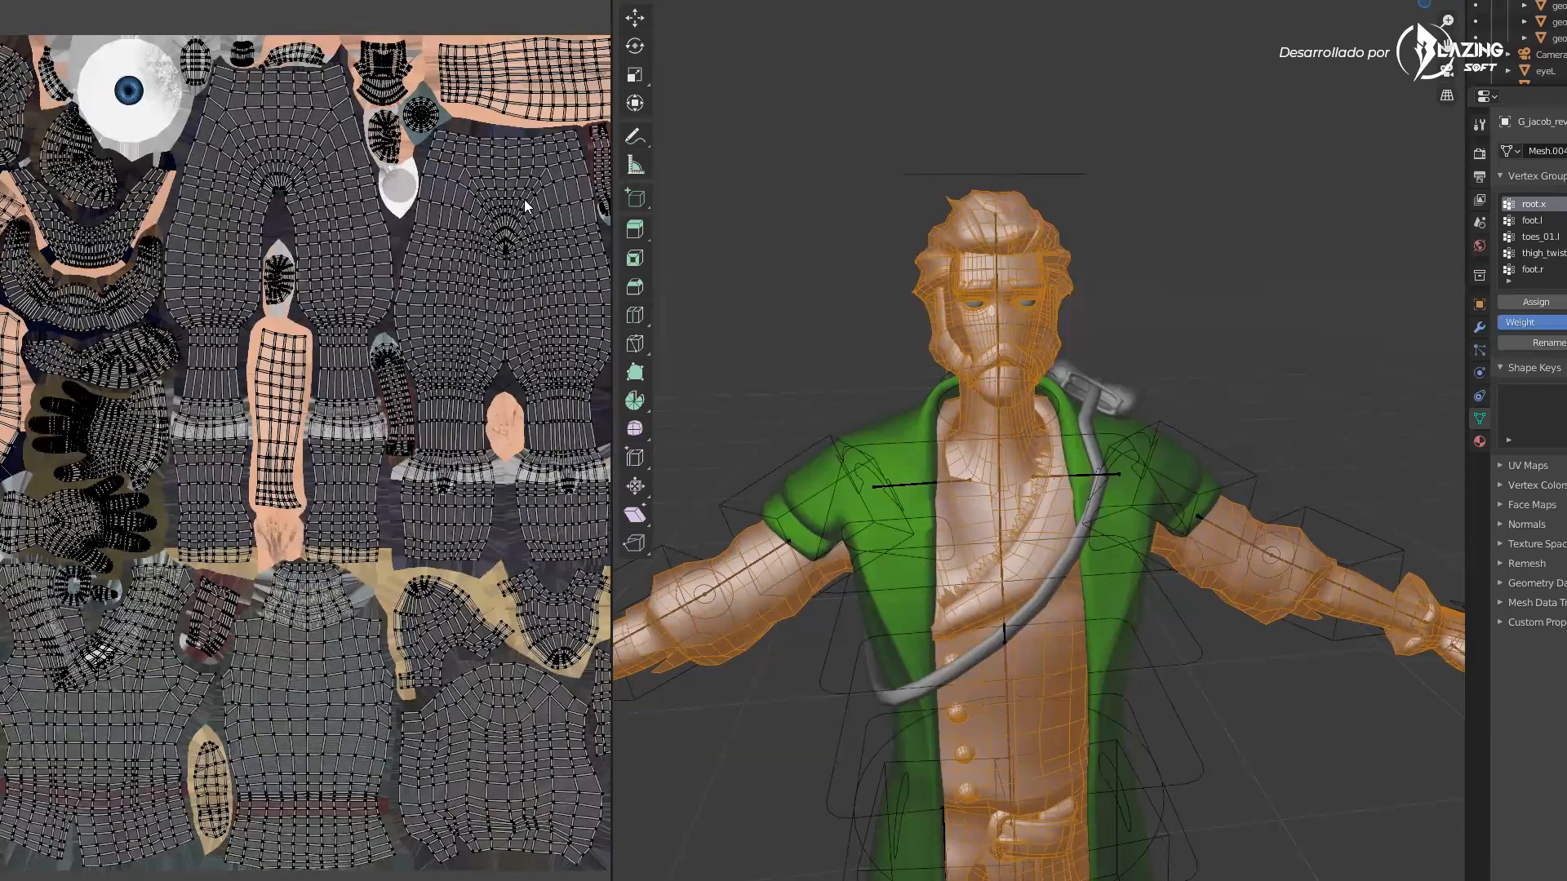
{"action": "scroll", "coordinate": [478, 336], "scroll_direction": "down", "scroll_amount": 1}
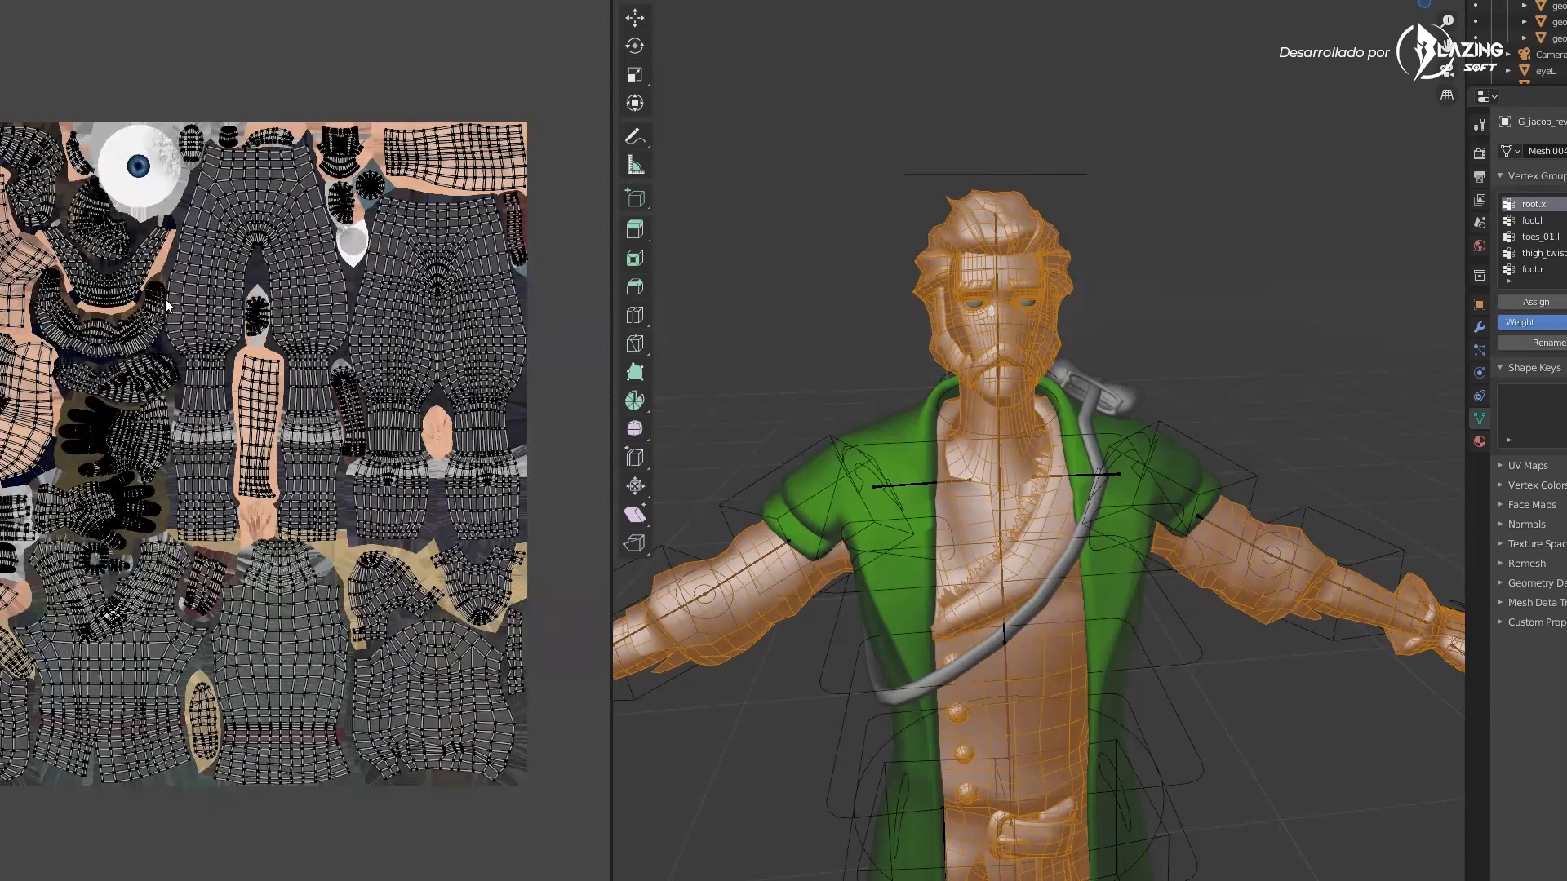
{"action": "scroll", "coordinate": [222, 306], "scroll_direction": "up", "scroll_amount": 1}
{"action": "scroll", "coordinate": [82, 457], "scroll_direction": "up", "scroll_amount": 1}
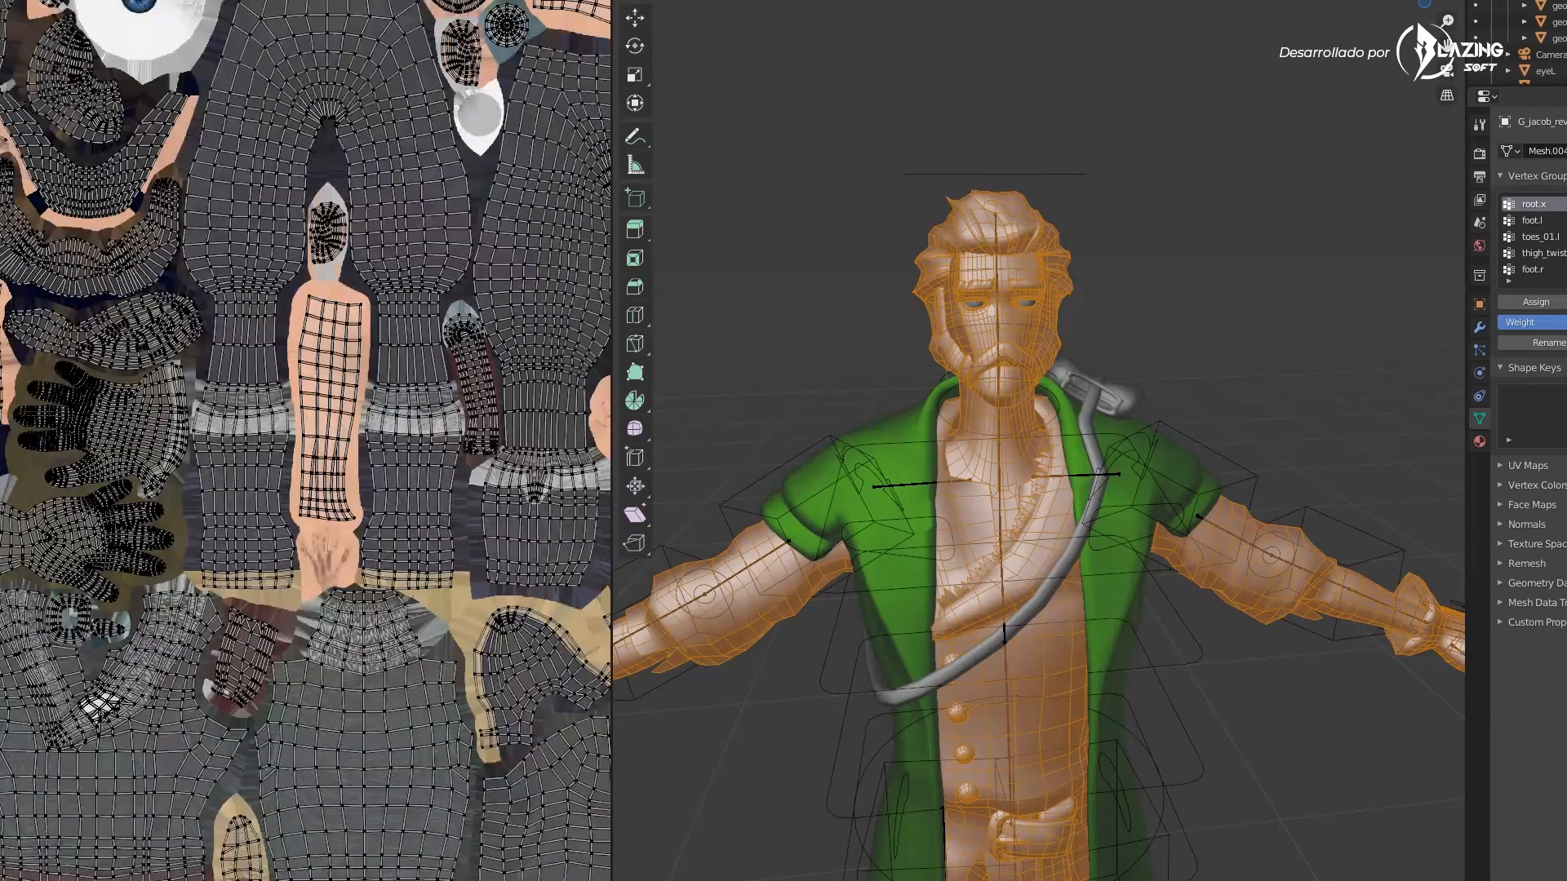
{"action": "scroll", "coordinate": [82, 500], "scroll_direction": "up", "scroll_amount": 2}
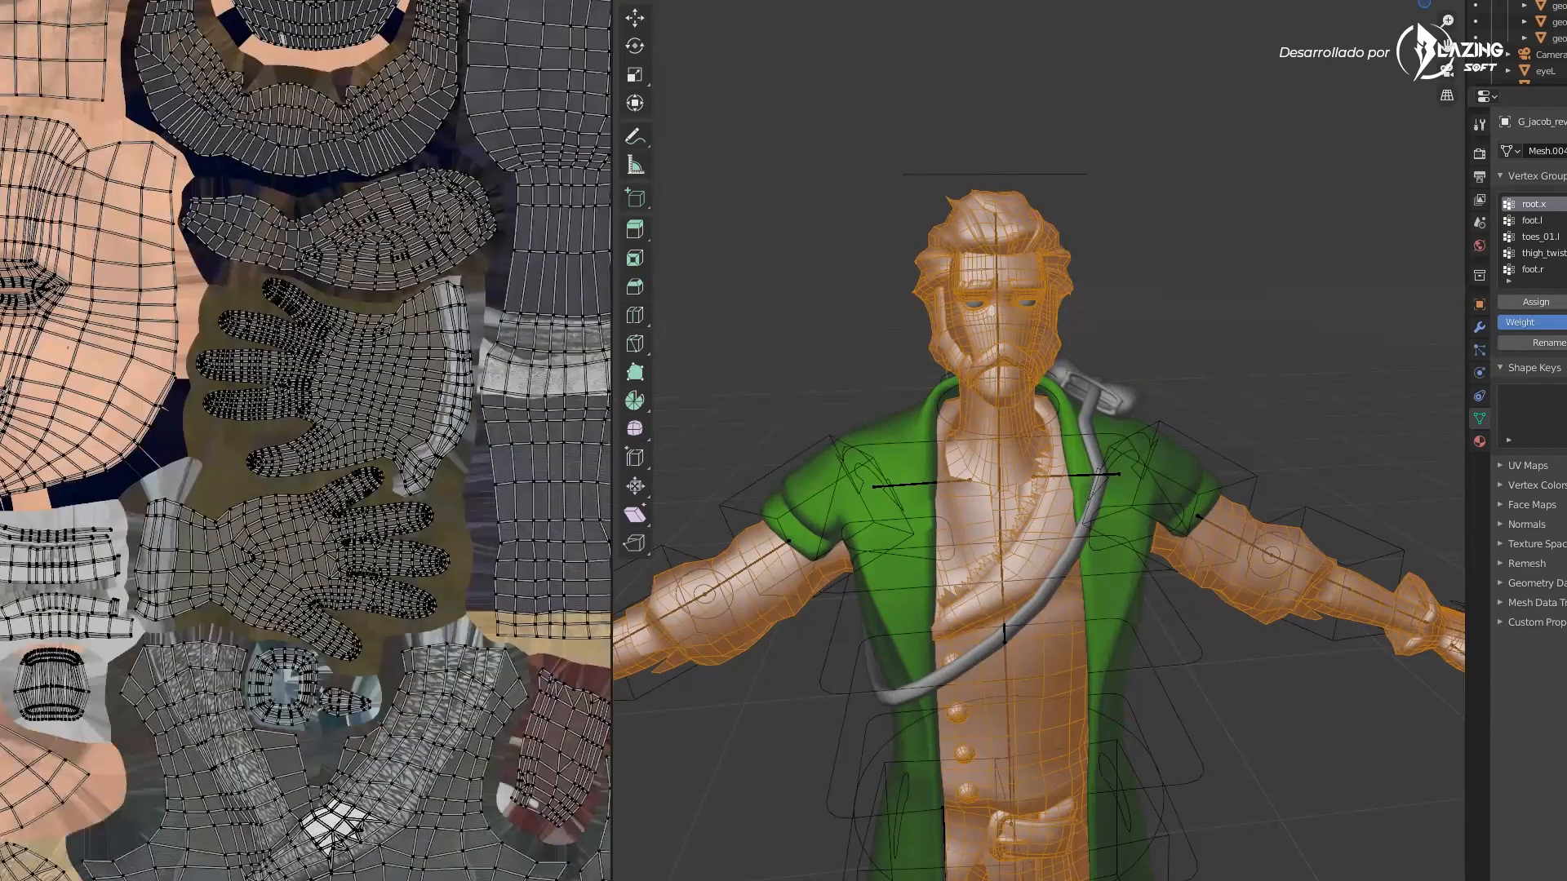
{"action": "scroll", "coordinate": [99, 362], "scroll_direction": "down", "scroll_amount": 2}
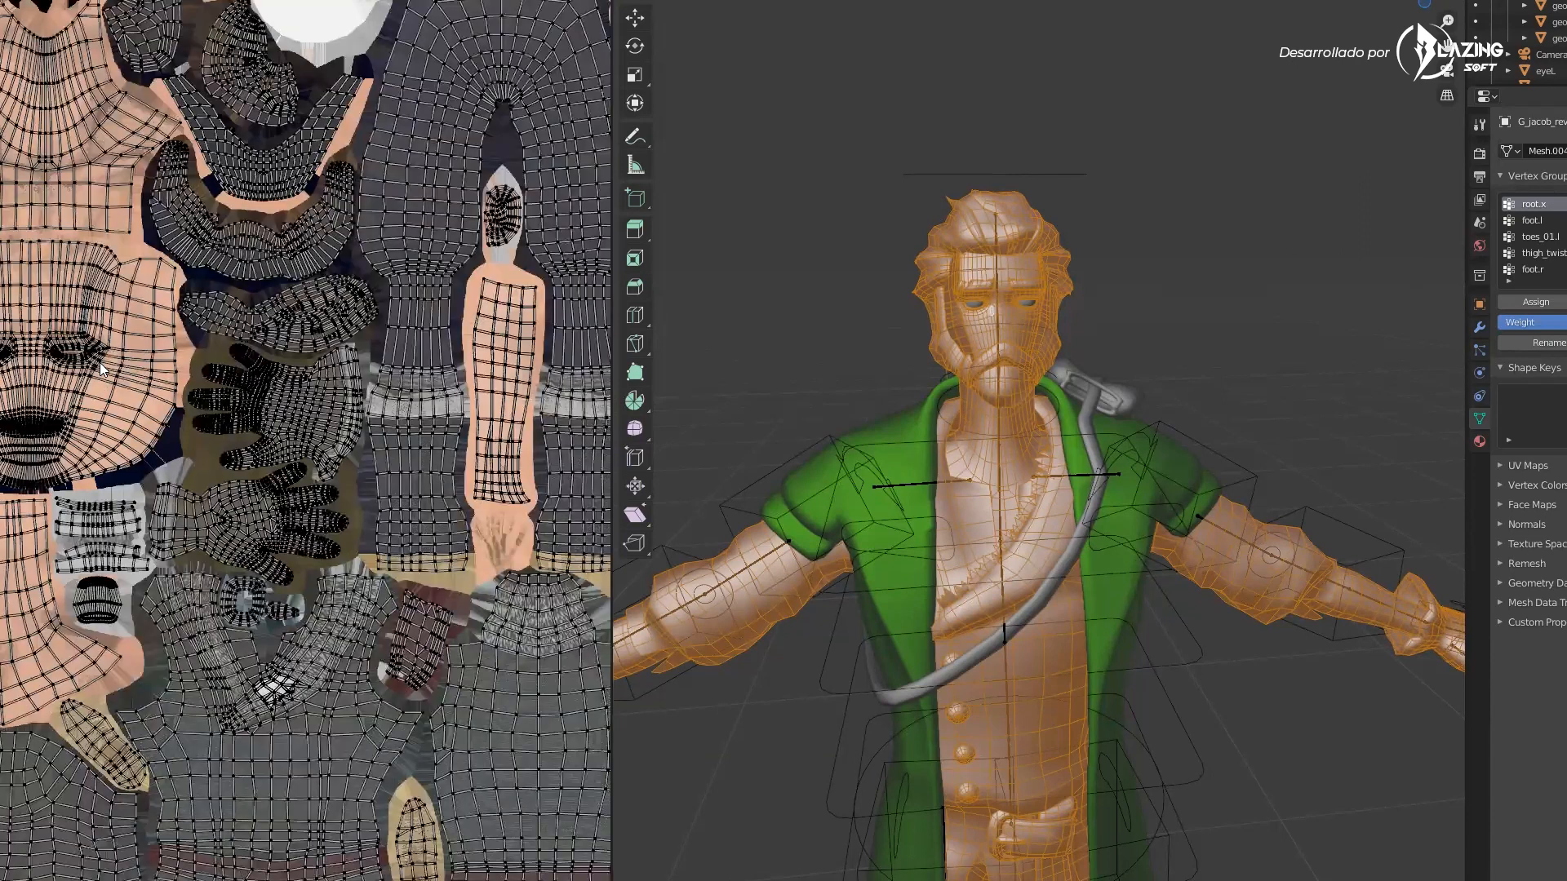
{"action": "scroll", "coordinate": [99, 362], "scroll_direction": "down", "scroll_amount": 2}
{"action": "middle_click_drag", "start_coordinate": [906, 371], "coordinate": [1069, 364]}
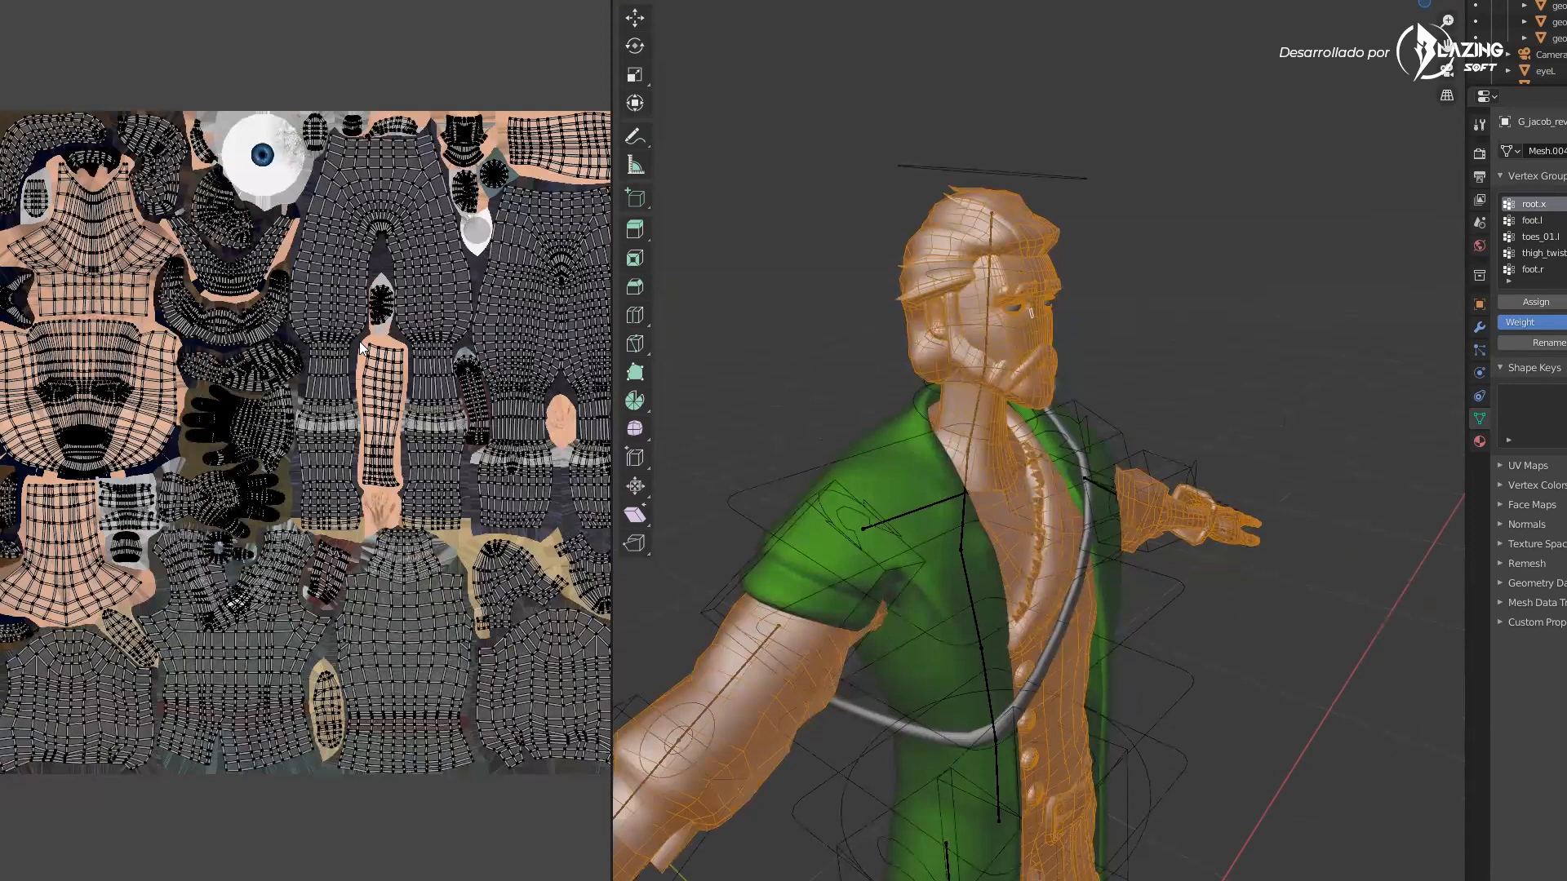
{"action": "middle_click_drag", "start_coordinate": [1058, 392], "coordinate": [982, 377]}
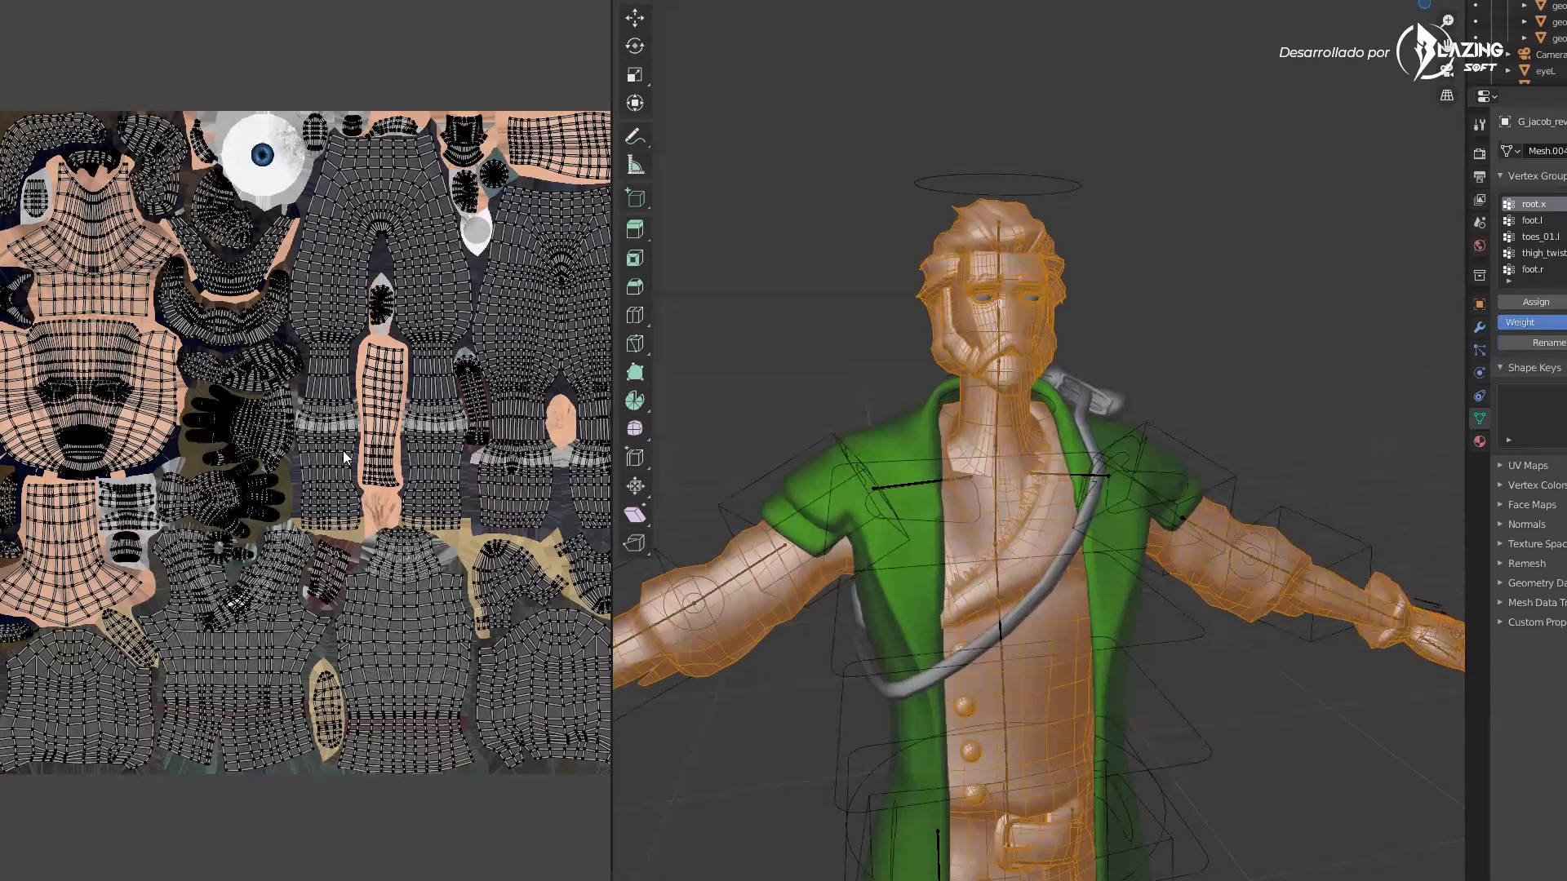
Pan and zoom through the UV layout to examine the eye, torso and trouser islands
{"action": "scroll", "coordinate": [286, 498], "scroll_direction": "up", "scroll_amount": 3}
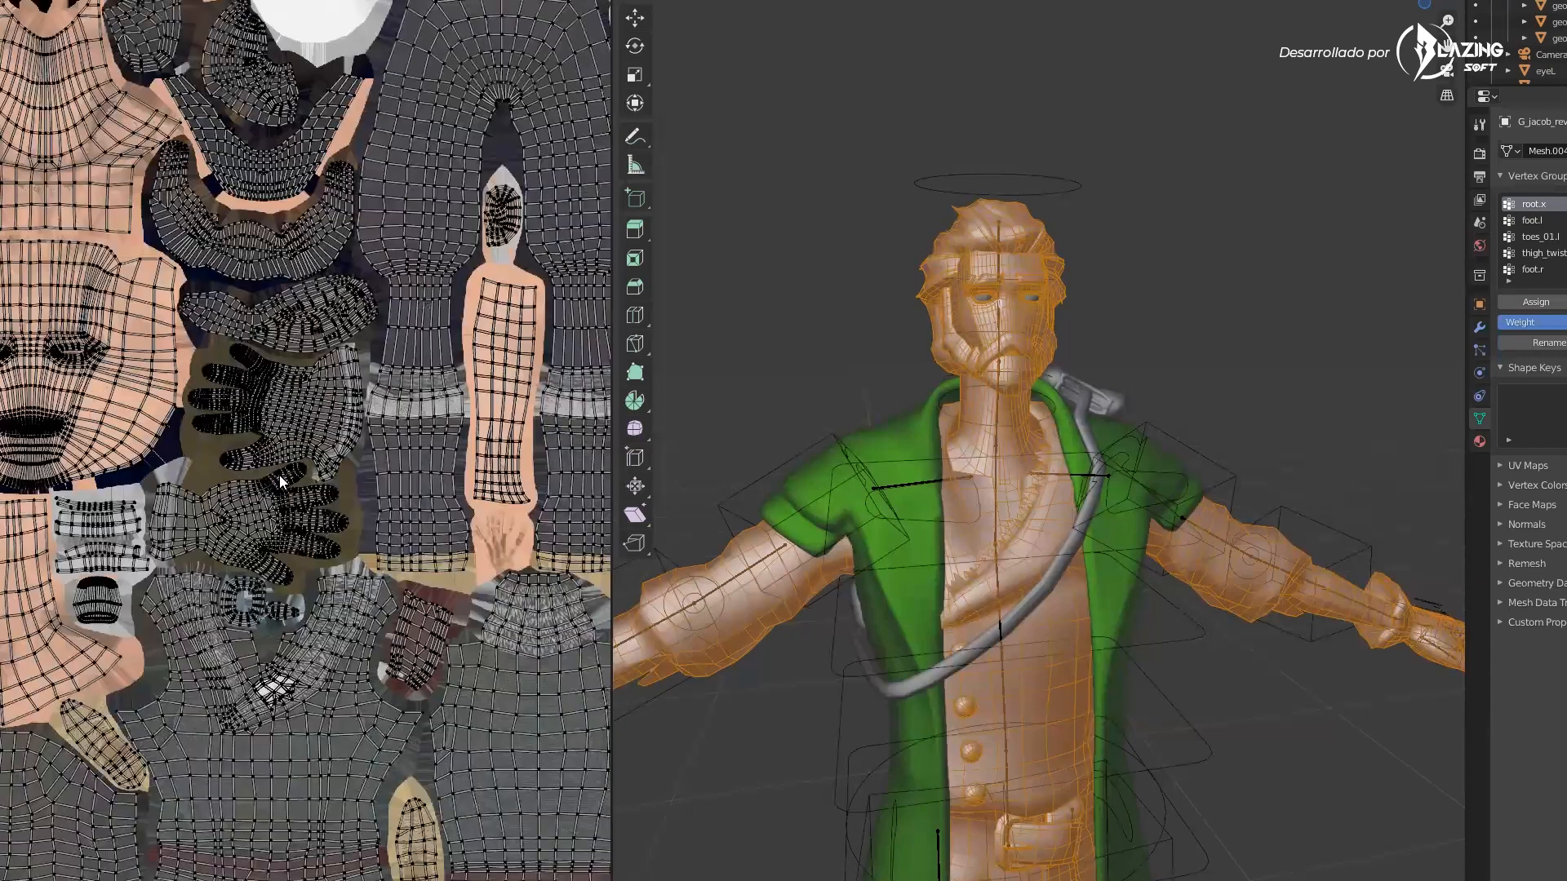
{"action": "scroll", "coordinate": [234, 410], "scroll_direction": "up", "scroll_amount": 2}
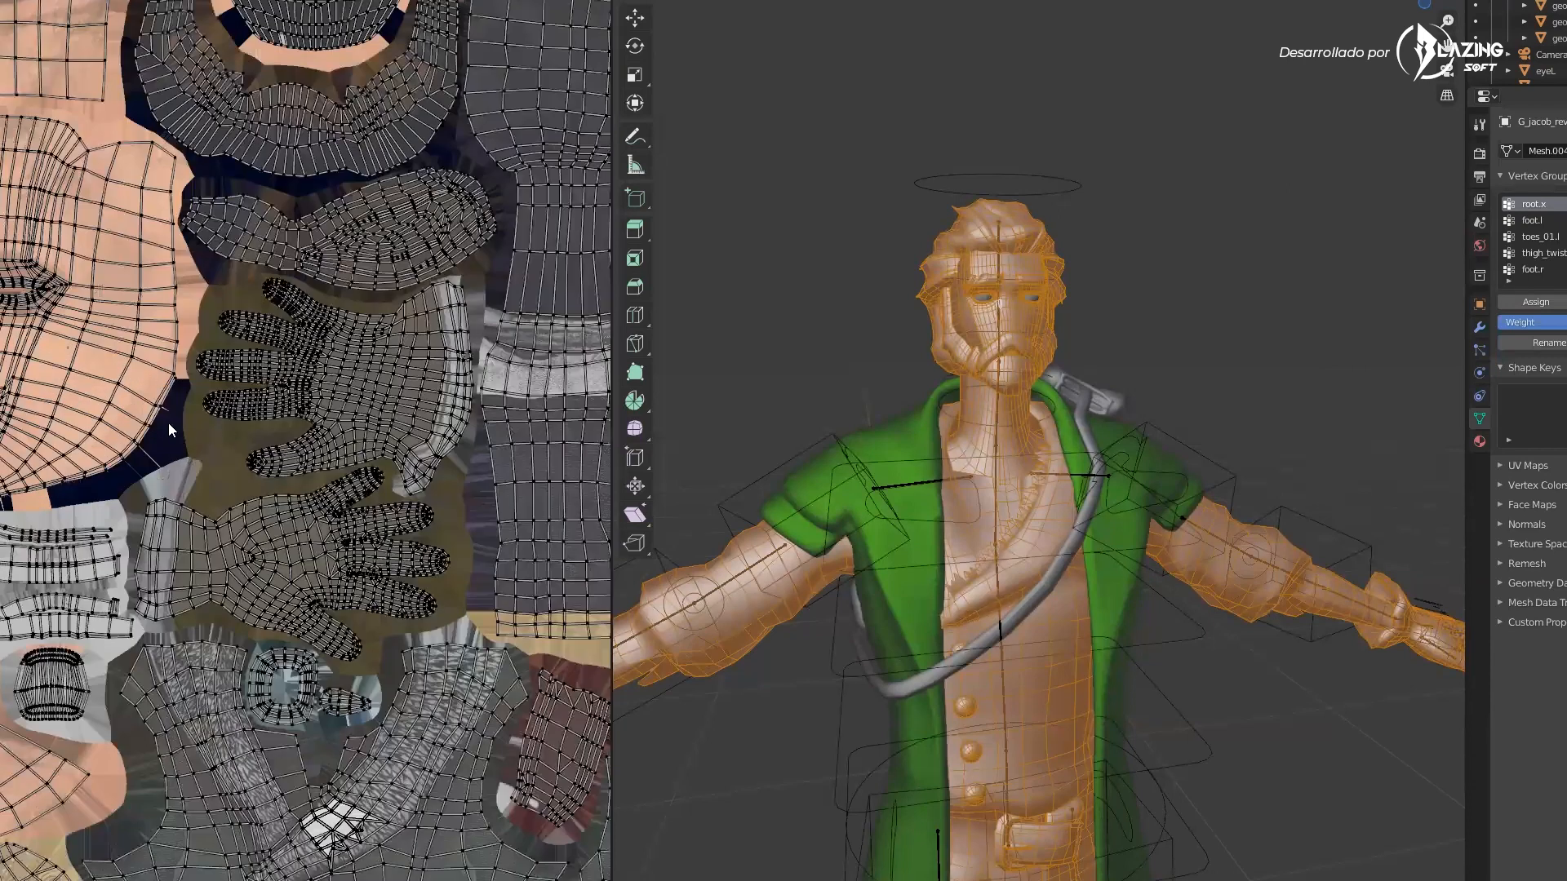
{"action": "scroll", "coordinate": [392, 486], "scroll_direction": "up", "scroll_amount": 1}
{"action": "scroll", "coordinate": [393, 485], "scroll_direction": "up", "scroll_amount": 1}
{"action": "middle_click_drag", "start_coordinate": [394, 484], "coordinate": [675, 556]}
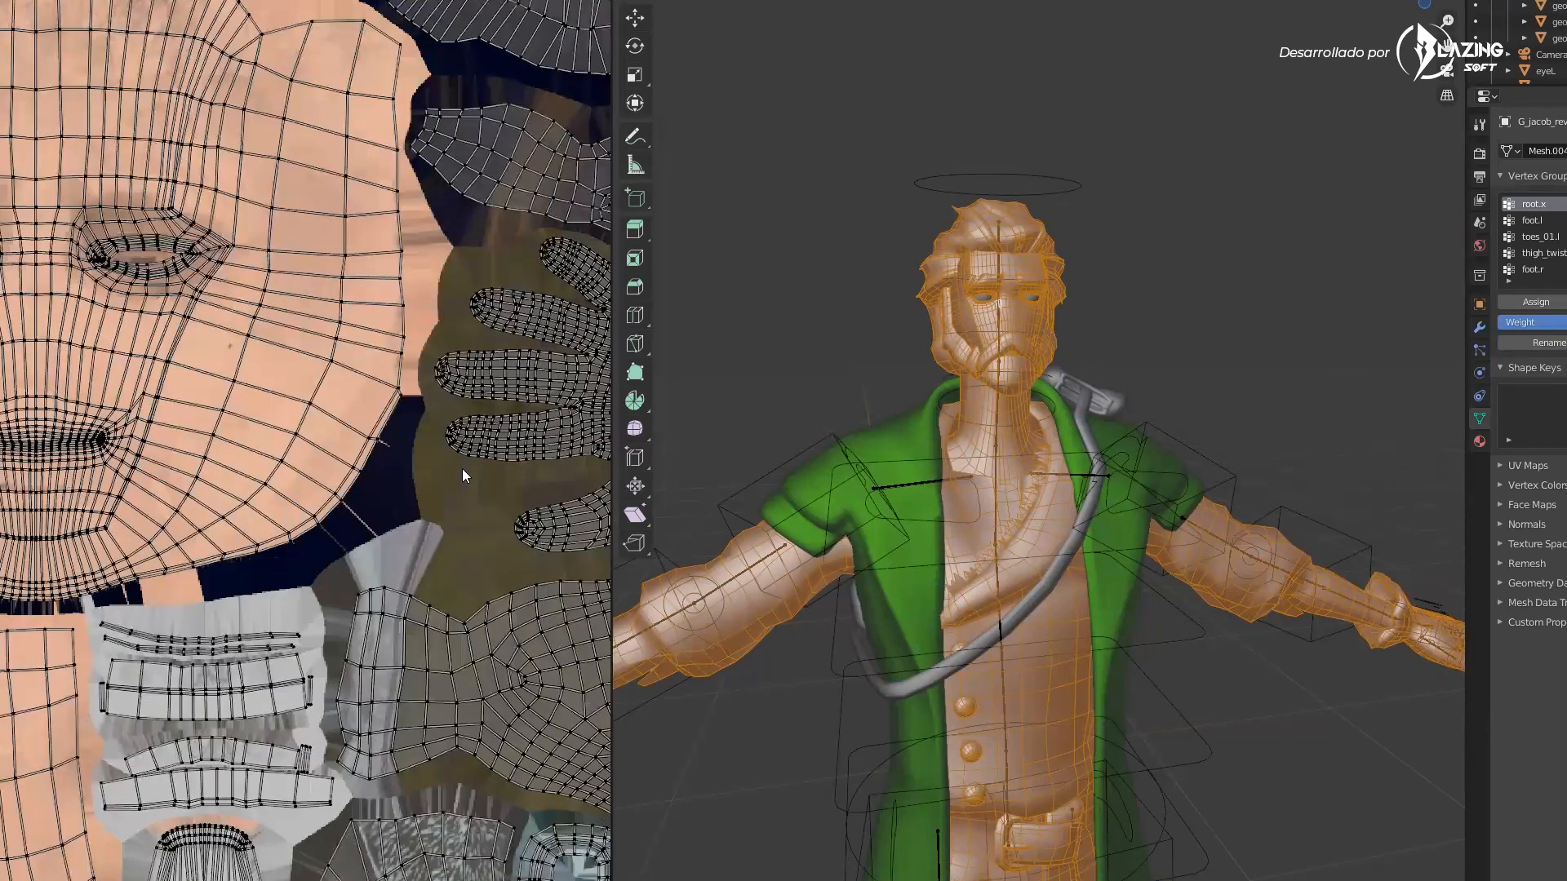
{"action": "scroll", "coordinate": [309, 445], "scroll_direction": "down", "scroll_amount": 1}
{"action": "middle_click_drag", "start_coordinate": [87, 304], "coordinate": [265, 354]}
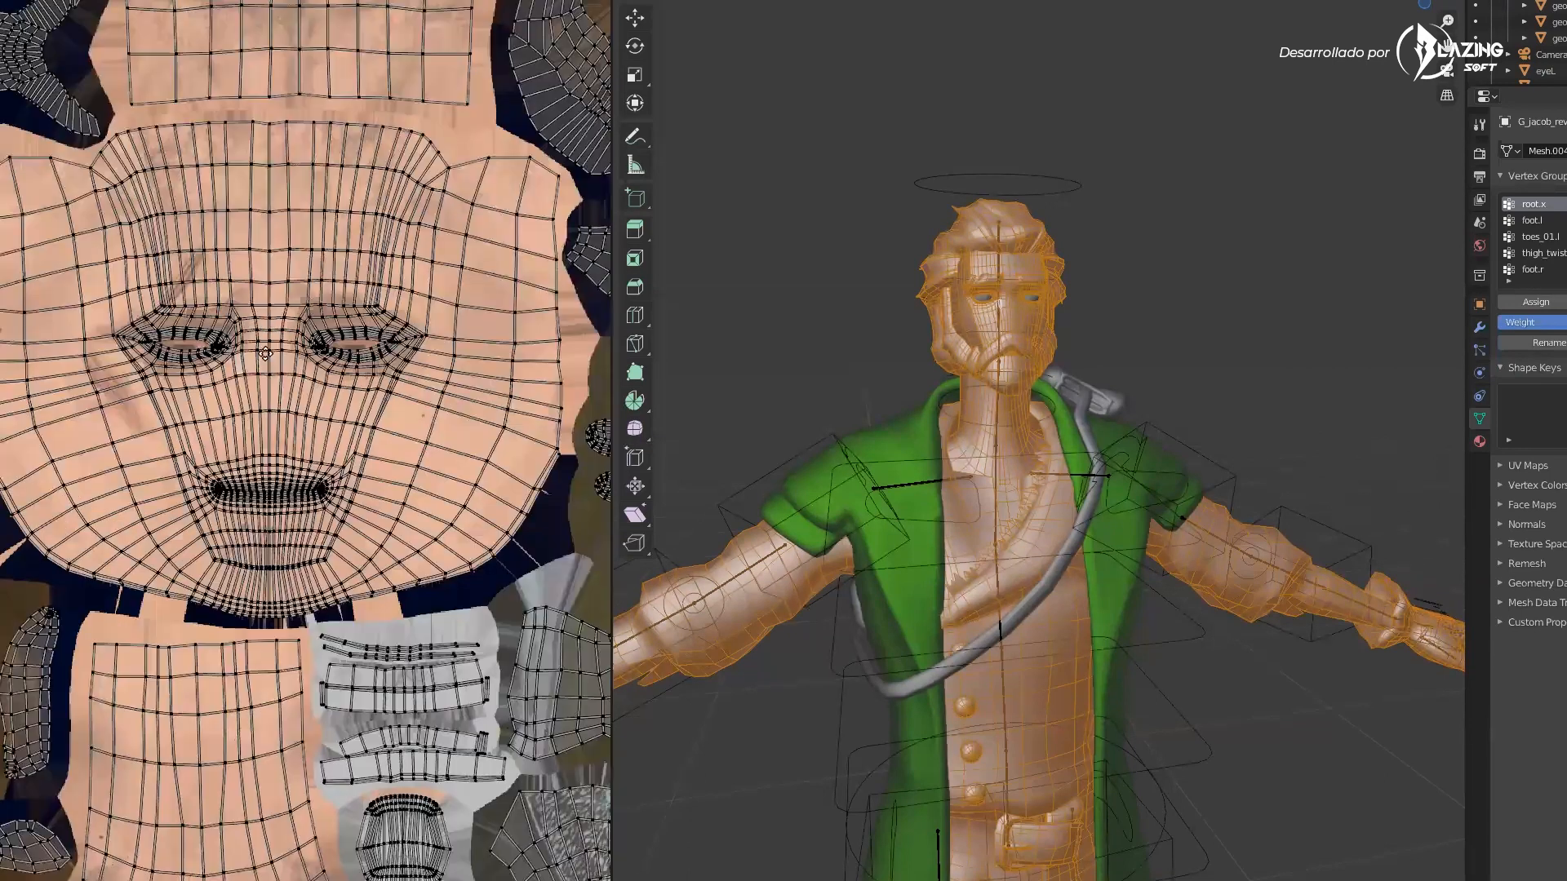
{"action": "scroll", "coordinate": [265, 353], "scroll_direction": "down", "scroll_amount": 1}
{"action": "middle_click_drag", "start_coordinate": [289, 9], "coordinate": [181, 304]}
{"action": "middle_click_drag", "start_coordinate": [430, 178], "coordinate": [427, 308]}
{"action": "middle_click_drag", "start_coordinate": [485, 257], "coordinate": [263, 302]}
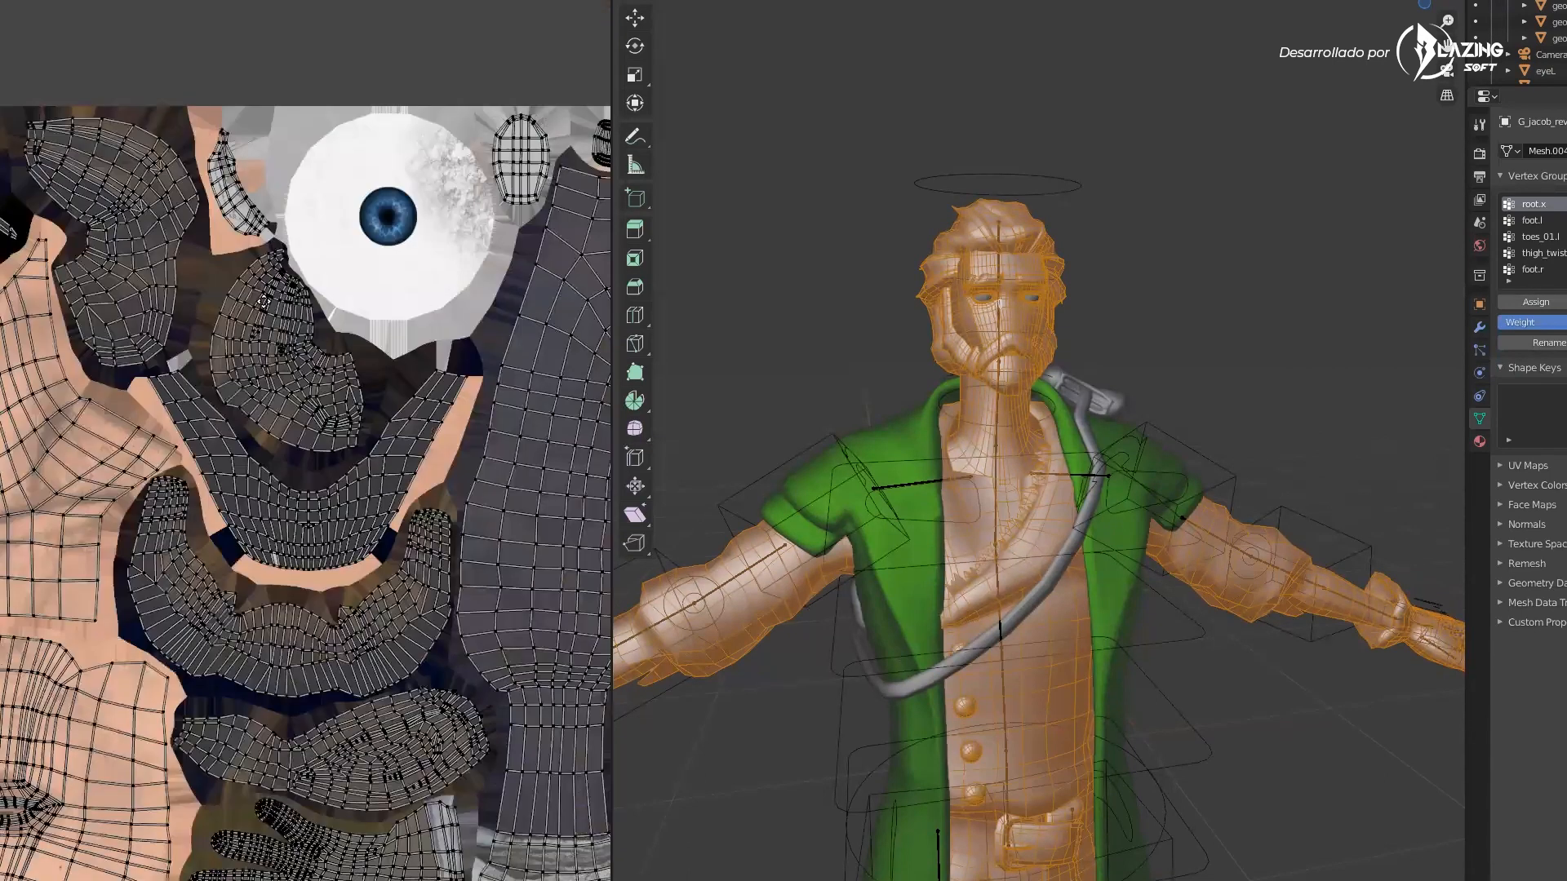
{"action": "middle_click_drag", "start_coordinate": [563, 356], "coordinate": [224, 245]}
{"action": "middle_click_drag", "start_coordinate": [575, 270], "coordinate": [391, 274]}
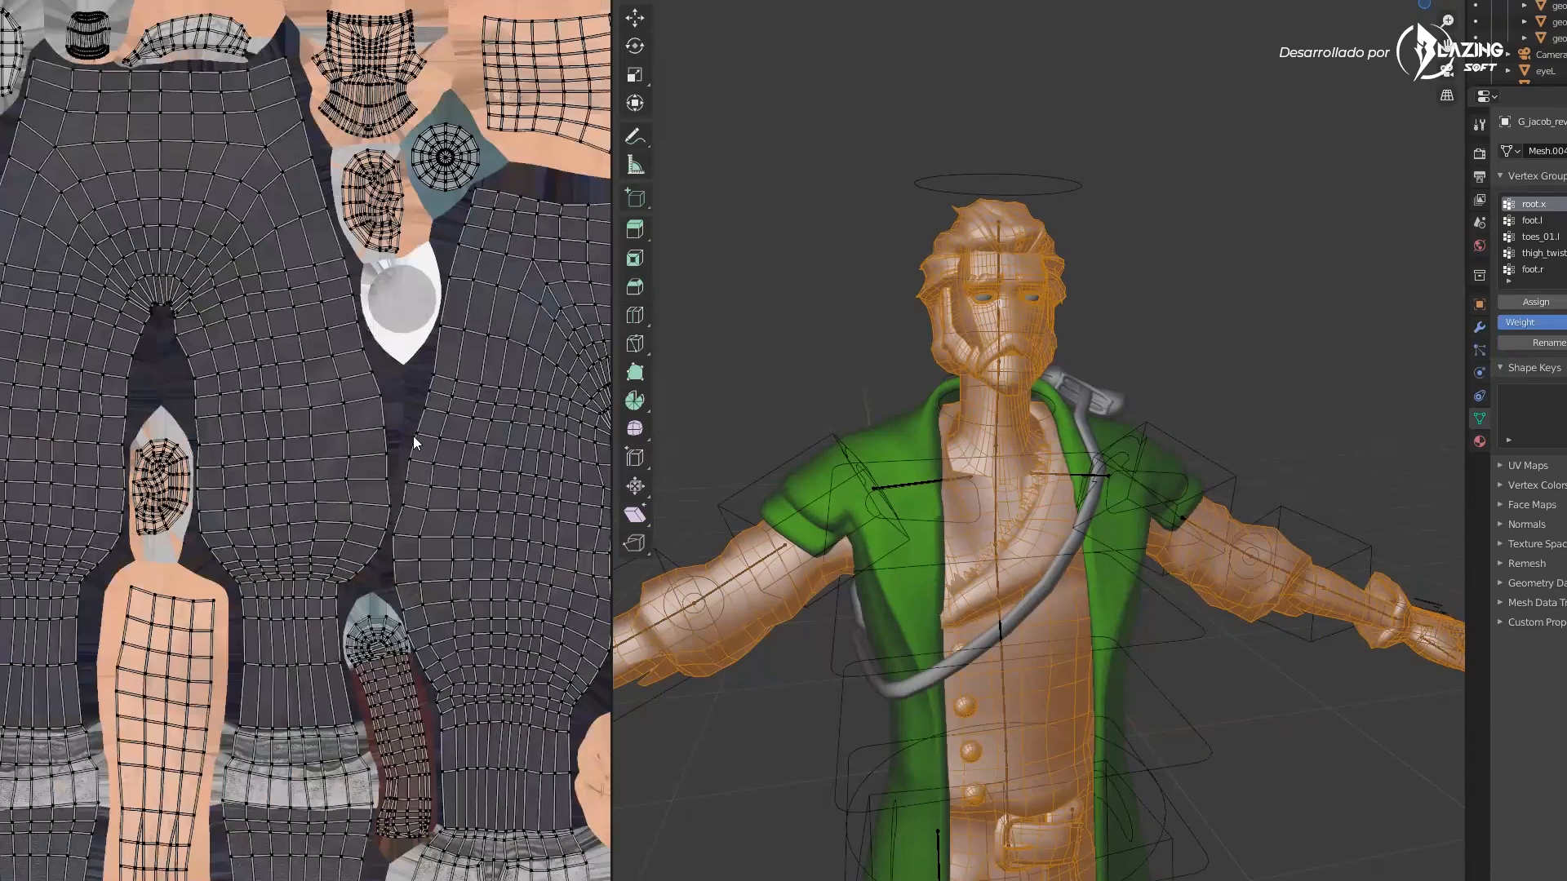
{"action": "middle_click_drag", "start_coordinate": [415, 369], "coordinate": [385, 329]}
{"action": "middle_click_drag", "start_coordinate": [534, 400], "coordinate": [363, 176]}
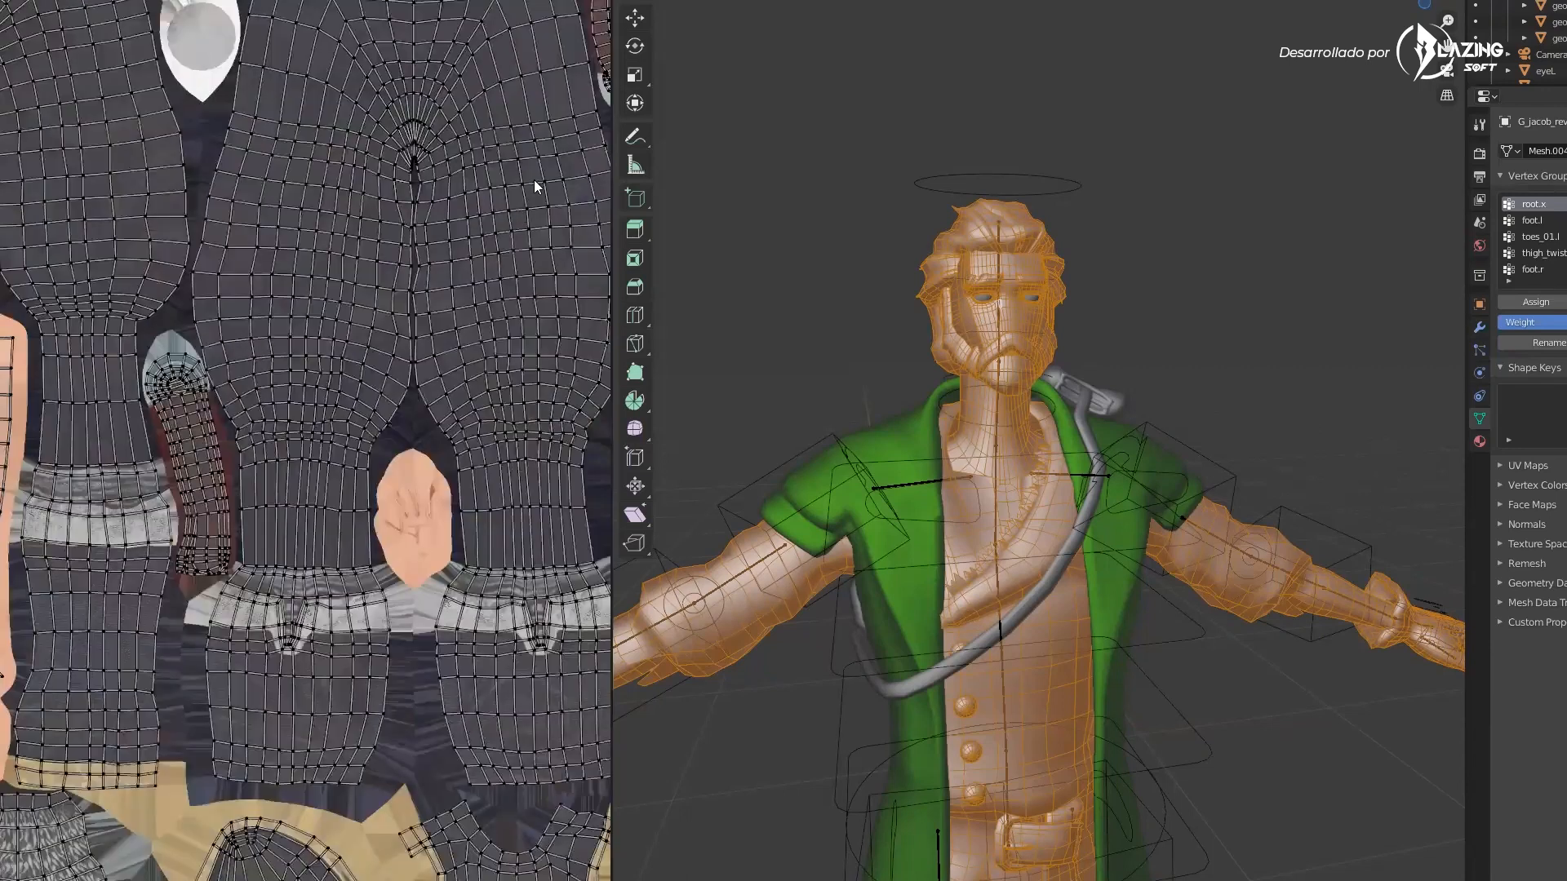
{"action": "middle_click_drag", "start_coordinate": [530, 177], "coordinate": [392, 217]}
Box-select the upper thigh faces of the trouser UV islands
{"action": "left_click_drag", "start_coordinate": [540, 202], "coordinate": [167, 503]}
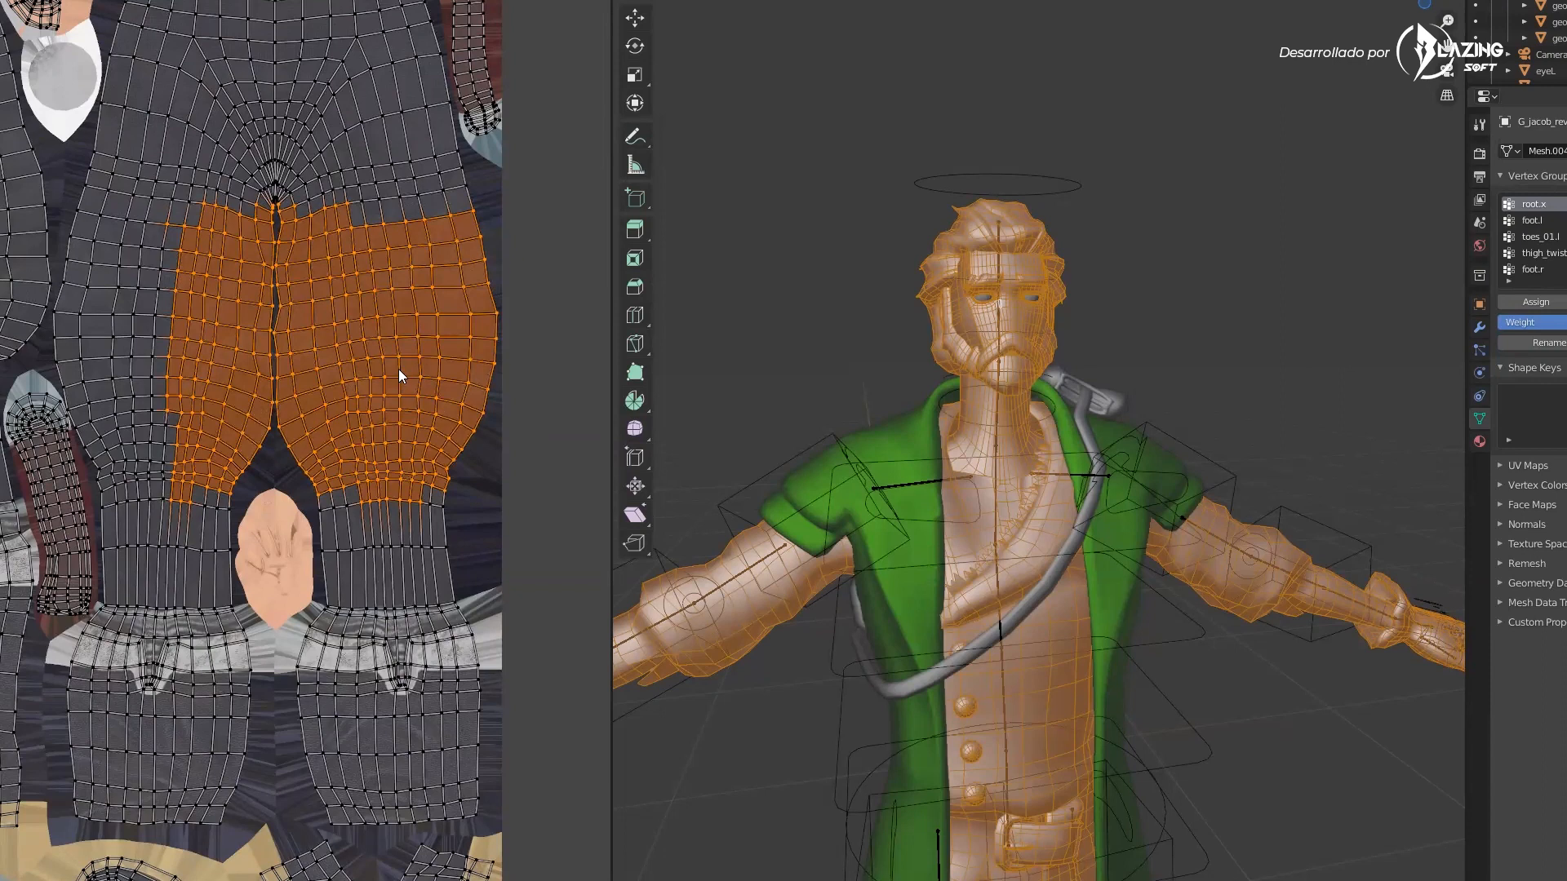
{"action": "scroll", "coordinate": [398, 375], "scroll_direction": "down", "scroll_amount": 3}
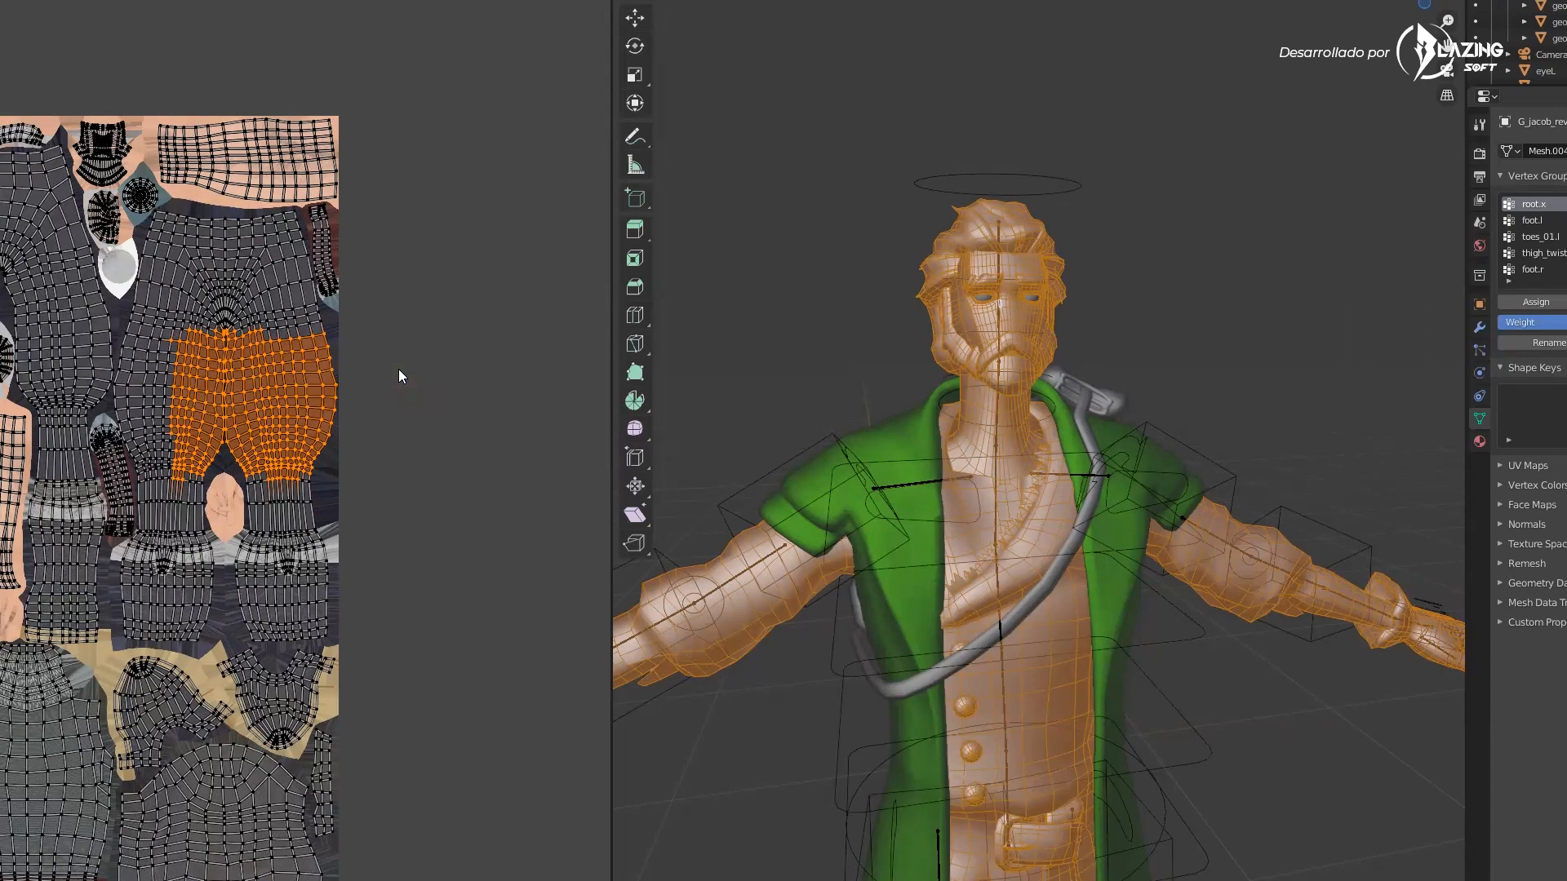
Zoom and pan through the UV layout to inspect the head, face and glove islands closely
{"action": "scroll", "coordinate": [180, 470], "scroll_direction": "up", "scroll_amount": 3}
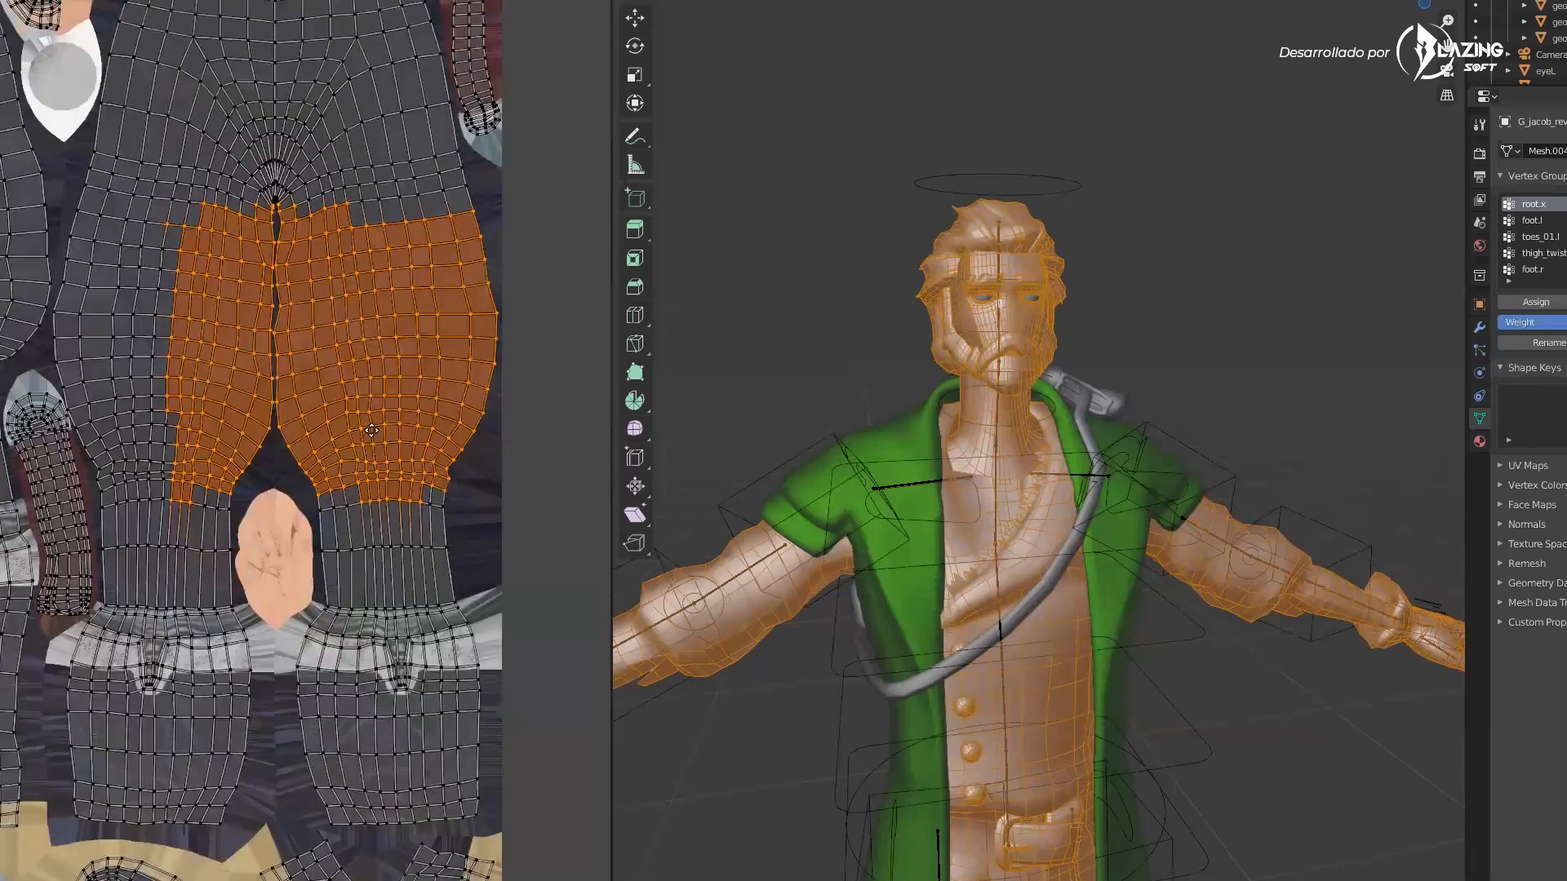
{"action": "scroll", "coordinate": [179, 469], "scroll_direction": "down", "scroll_amount": 2}
{"action": "middle_click_drag", "start_coordinate": [179, 469], "coordinate": [490, 461]}
{"action": "middle_click_drag", "start_coordinate": [77, 473], "coordinate": [362, 445]}
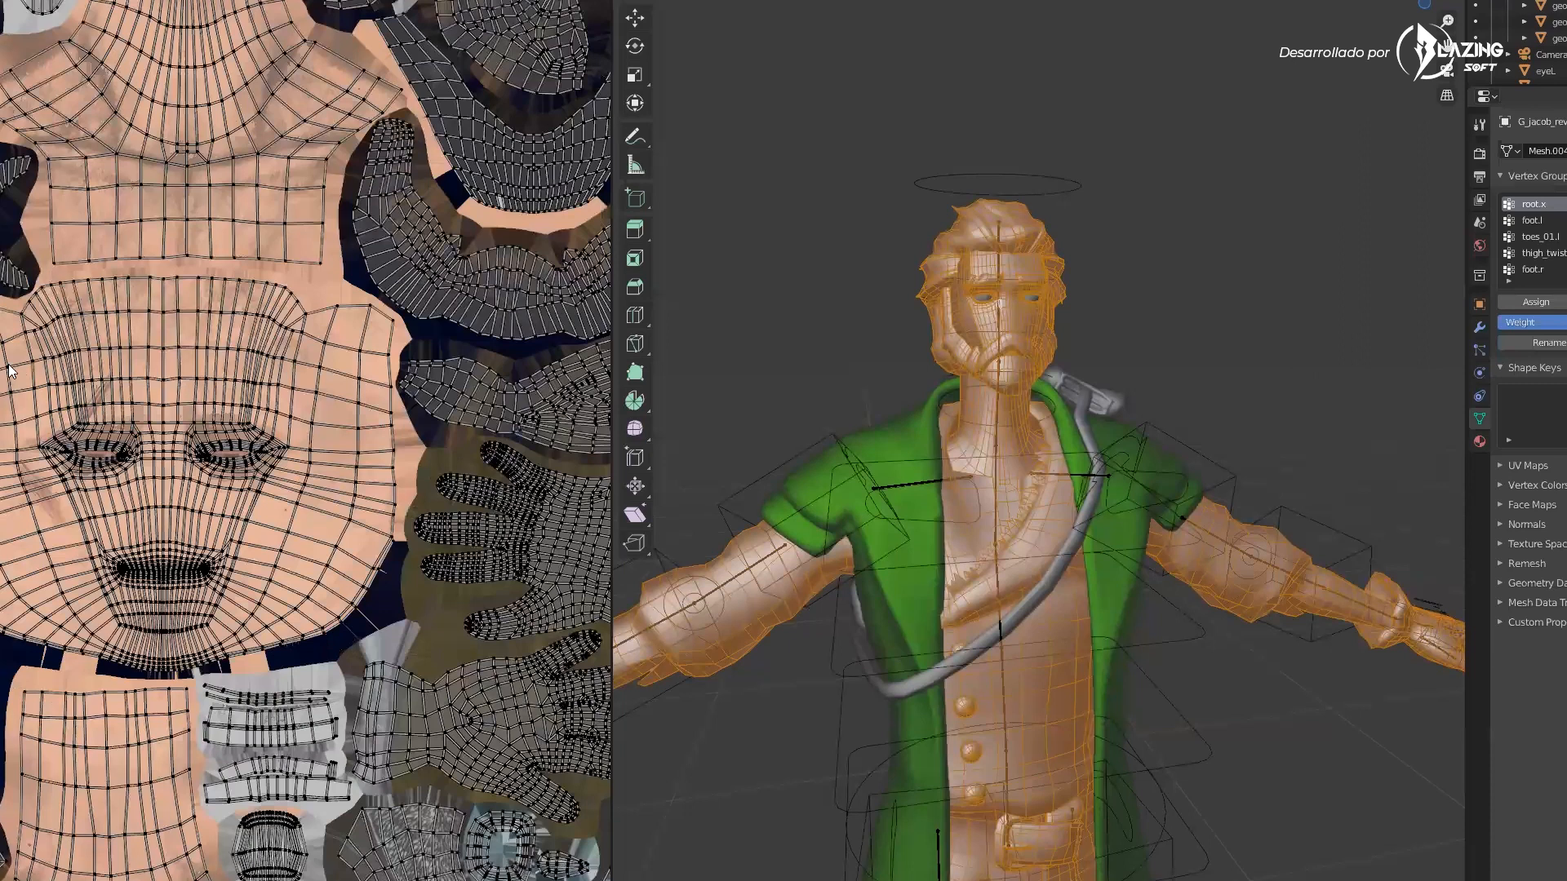
{"action": "scroll", "coordinate": [175, 463], "scroll_direction": "up", "scroll_amount": 2}
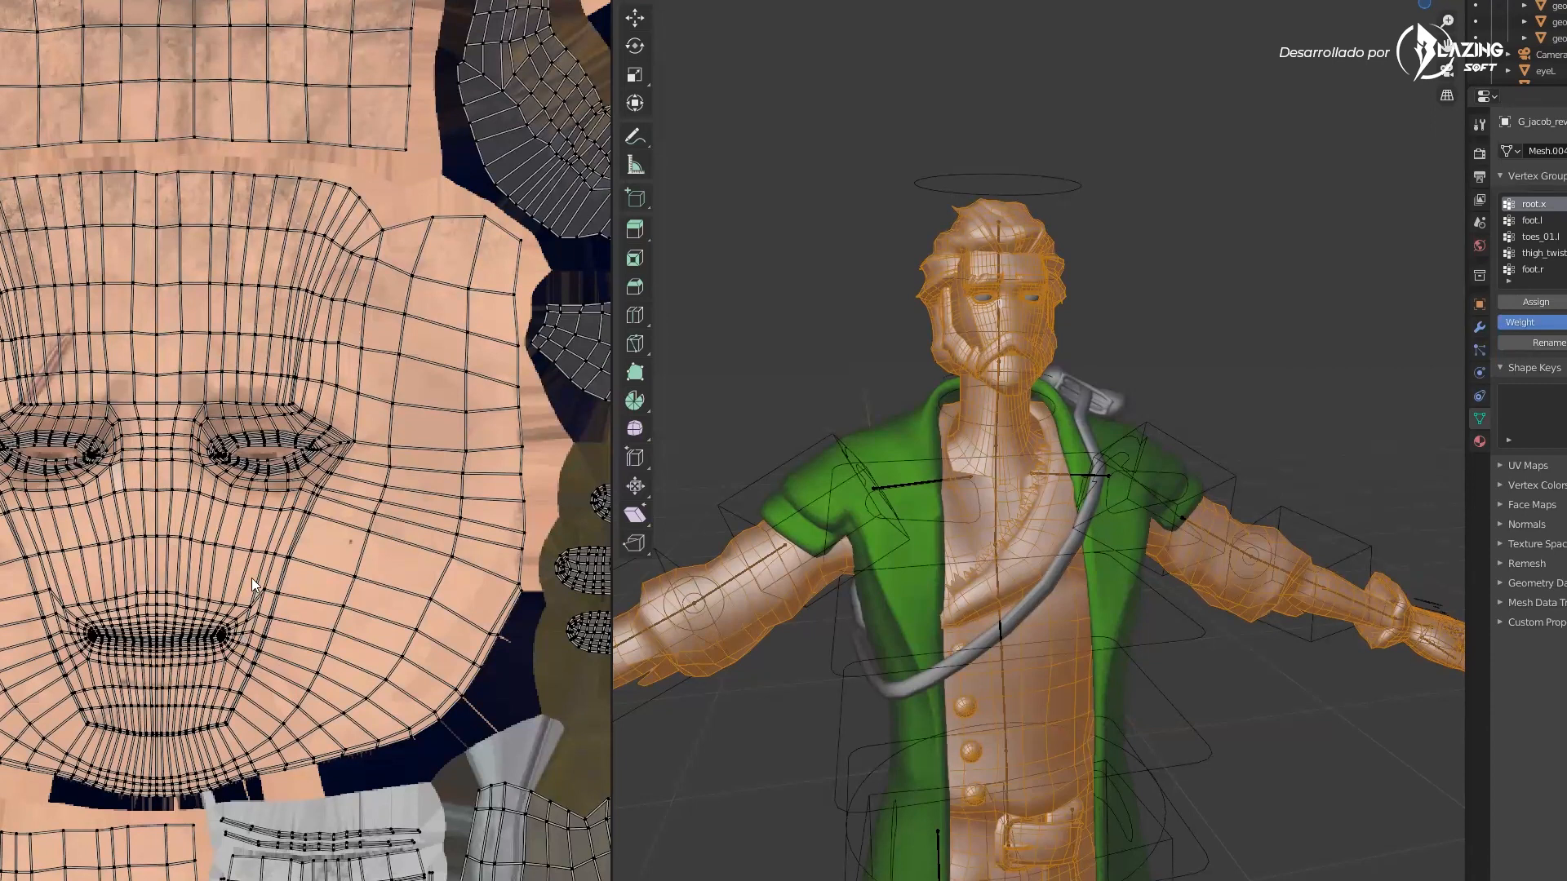
{"action": "scroll", "coordinate": [335, 499], "scroll_direction": "down", "scroll_amount": 1}
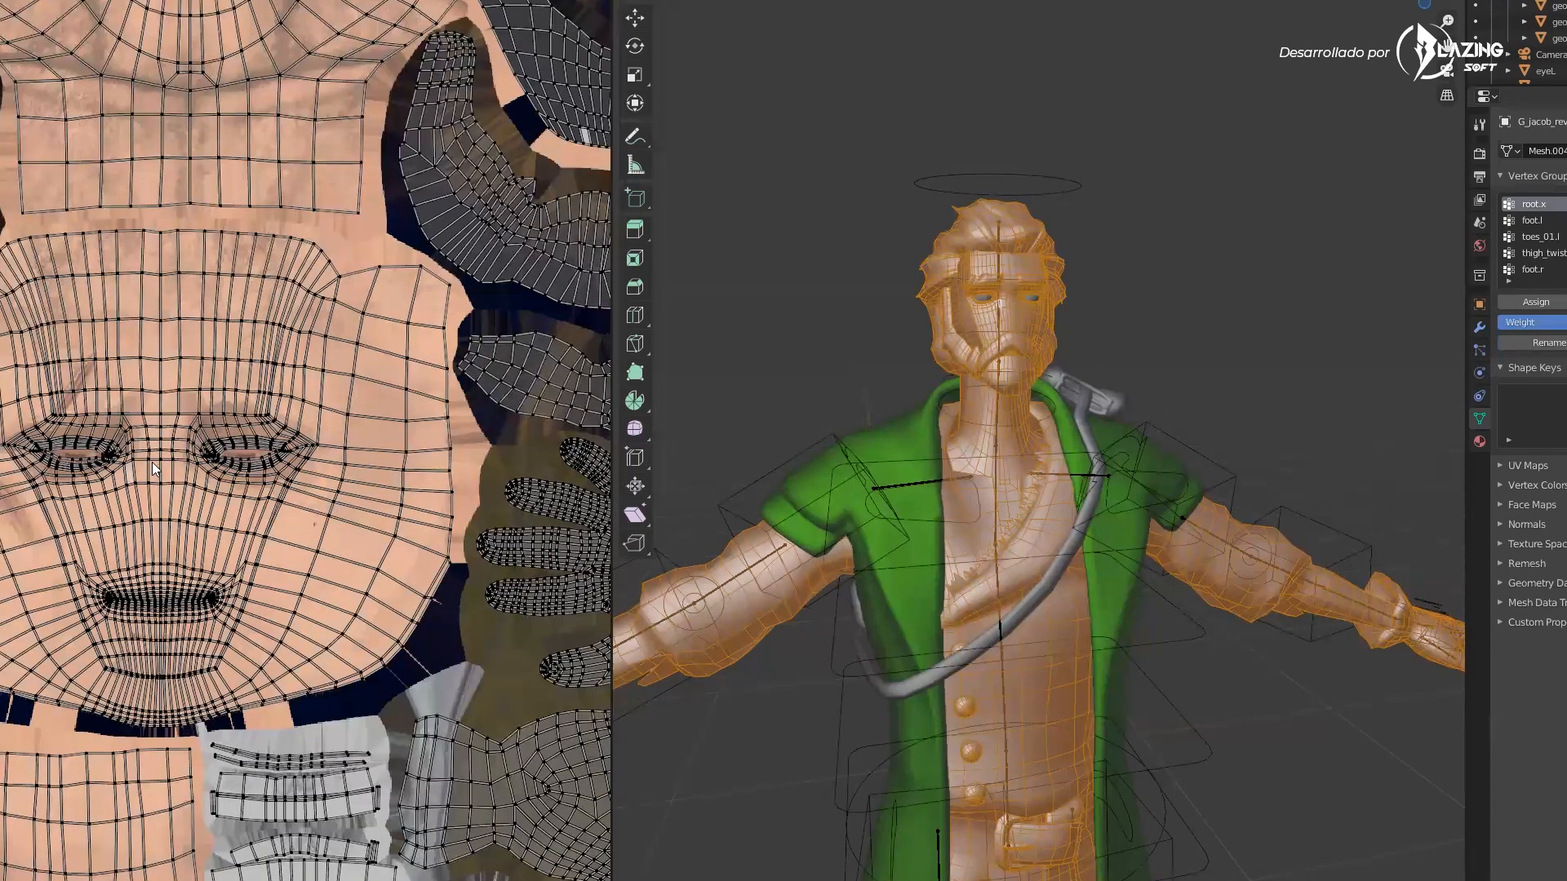
{"action": "scroll", "coordinate": [152, 461], "scroll_direction": "down", "scroll_amount": 4}
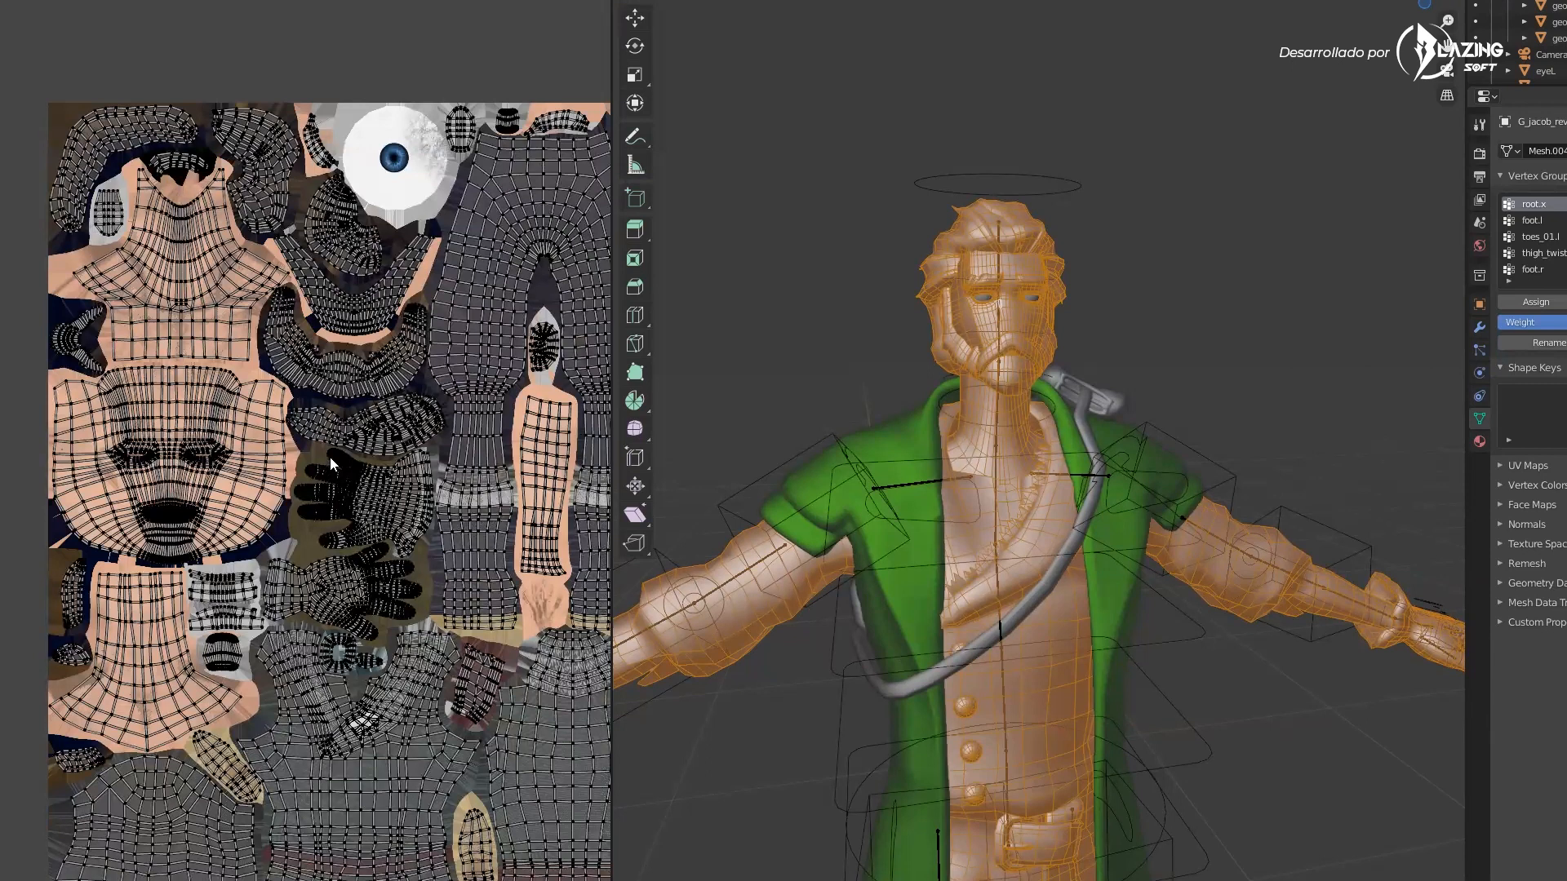
{"action": "scroll", "coordinate": [330, 457], "scroll_direction": "up", "scroll_amount": 5}
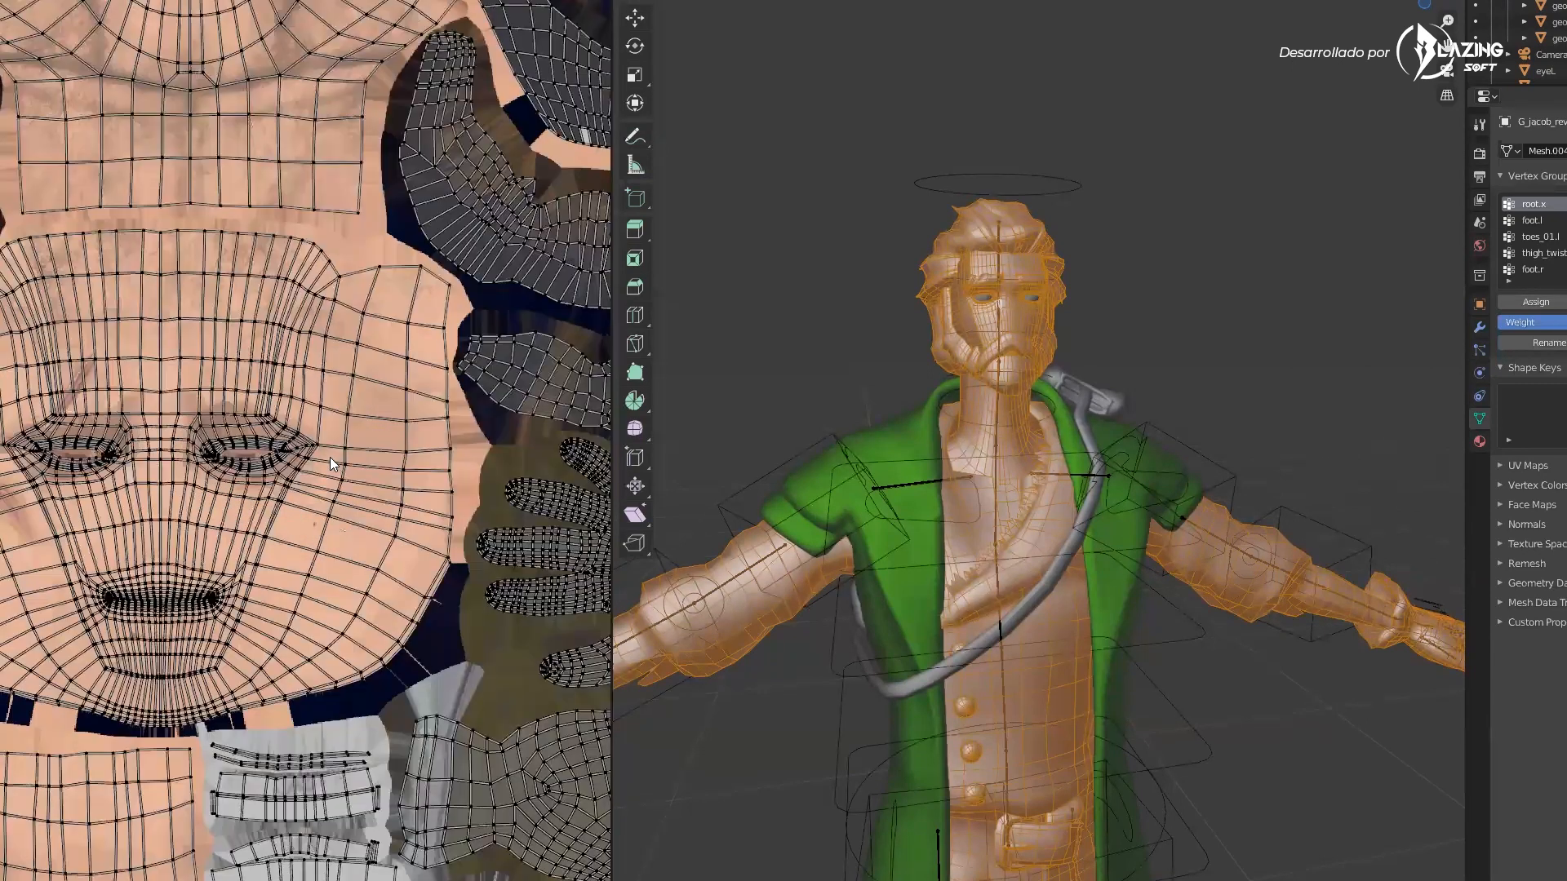
{"action": "scroll", "coordinate": [330, 457], "scroll_direction": "down", "scroll_amount": 1}
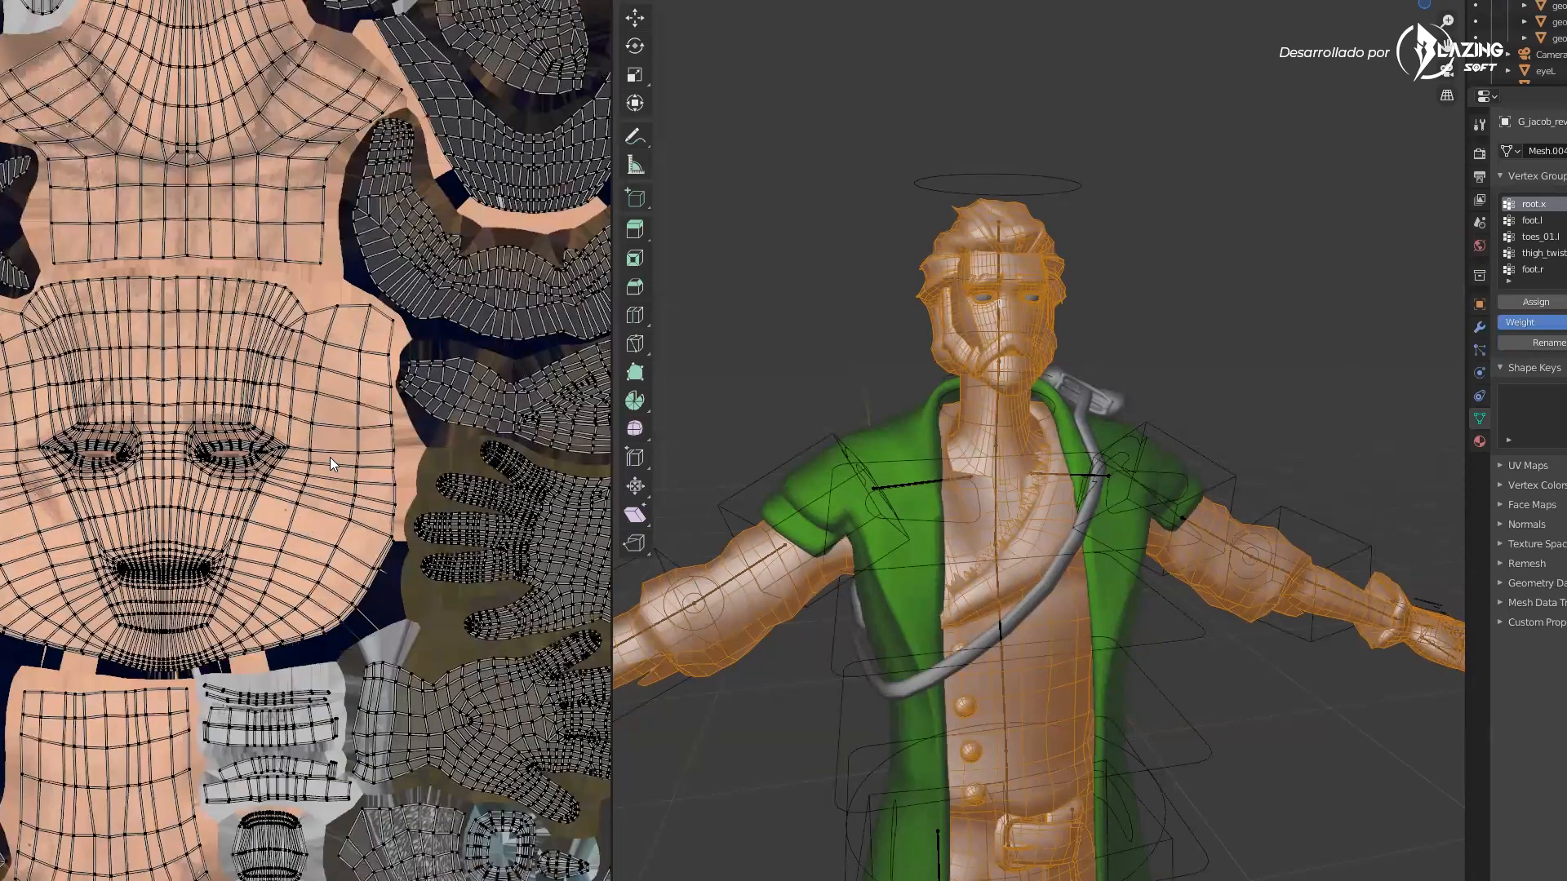
{"action": "scroll", "coordinate": [329, 457], "scroll_direction": "down", "scroll_amount": 2}
{"action": "scroll", "coordinate": [330, 457], "scroll_direction": "up", "scroll_amount": 2}
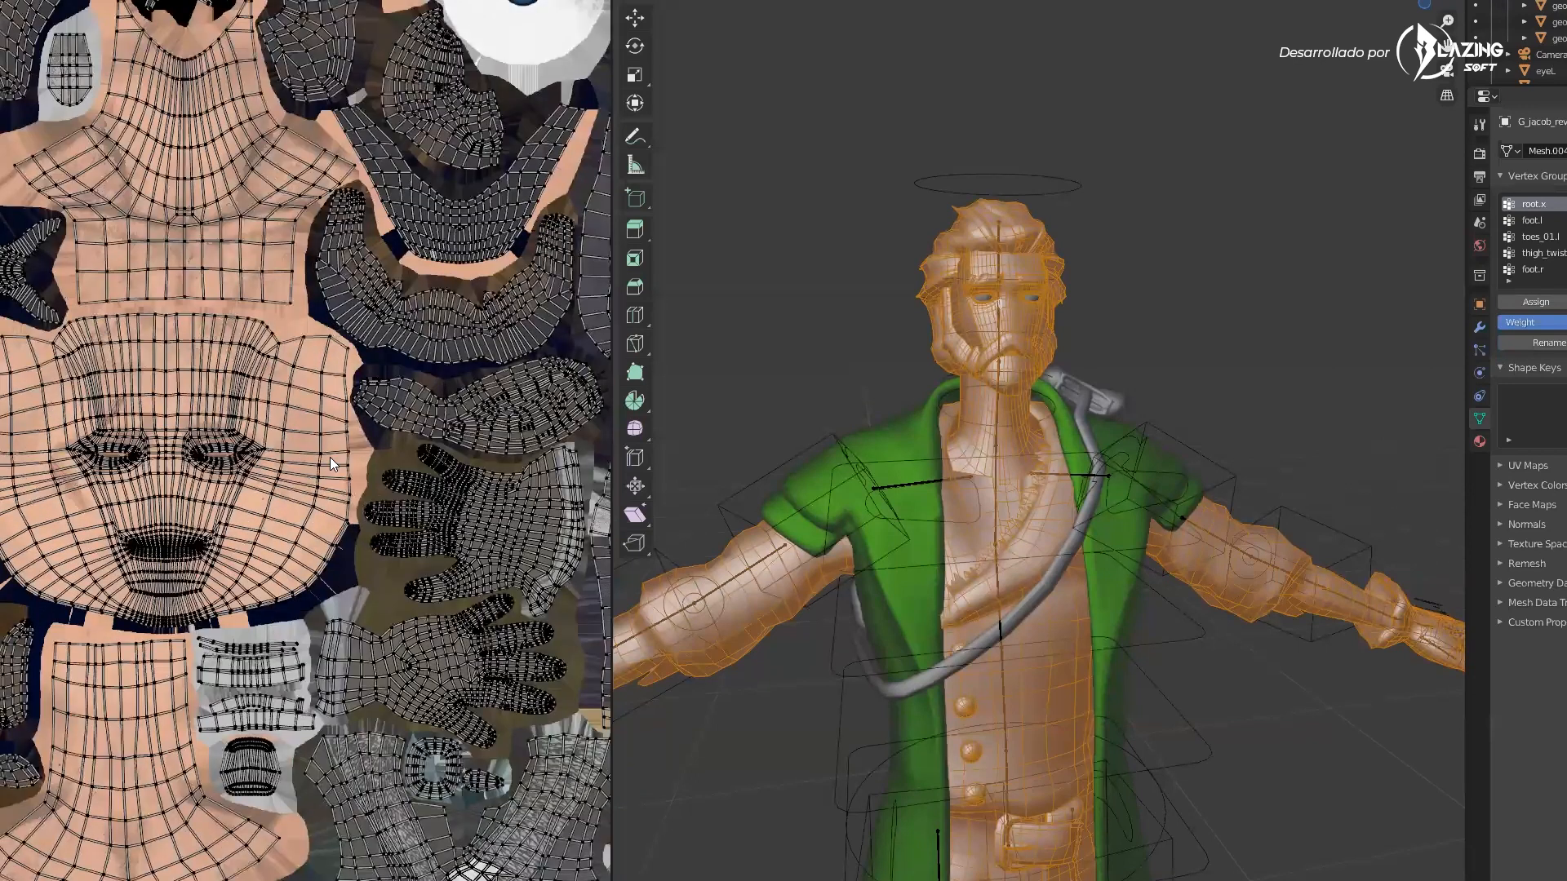
{"action": "scroll", "coordinate": [367, 444], "scroll_direction": "down", "scroll_amount": 4}
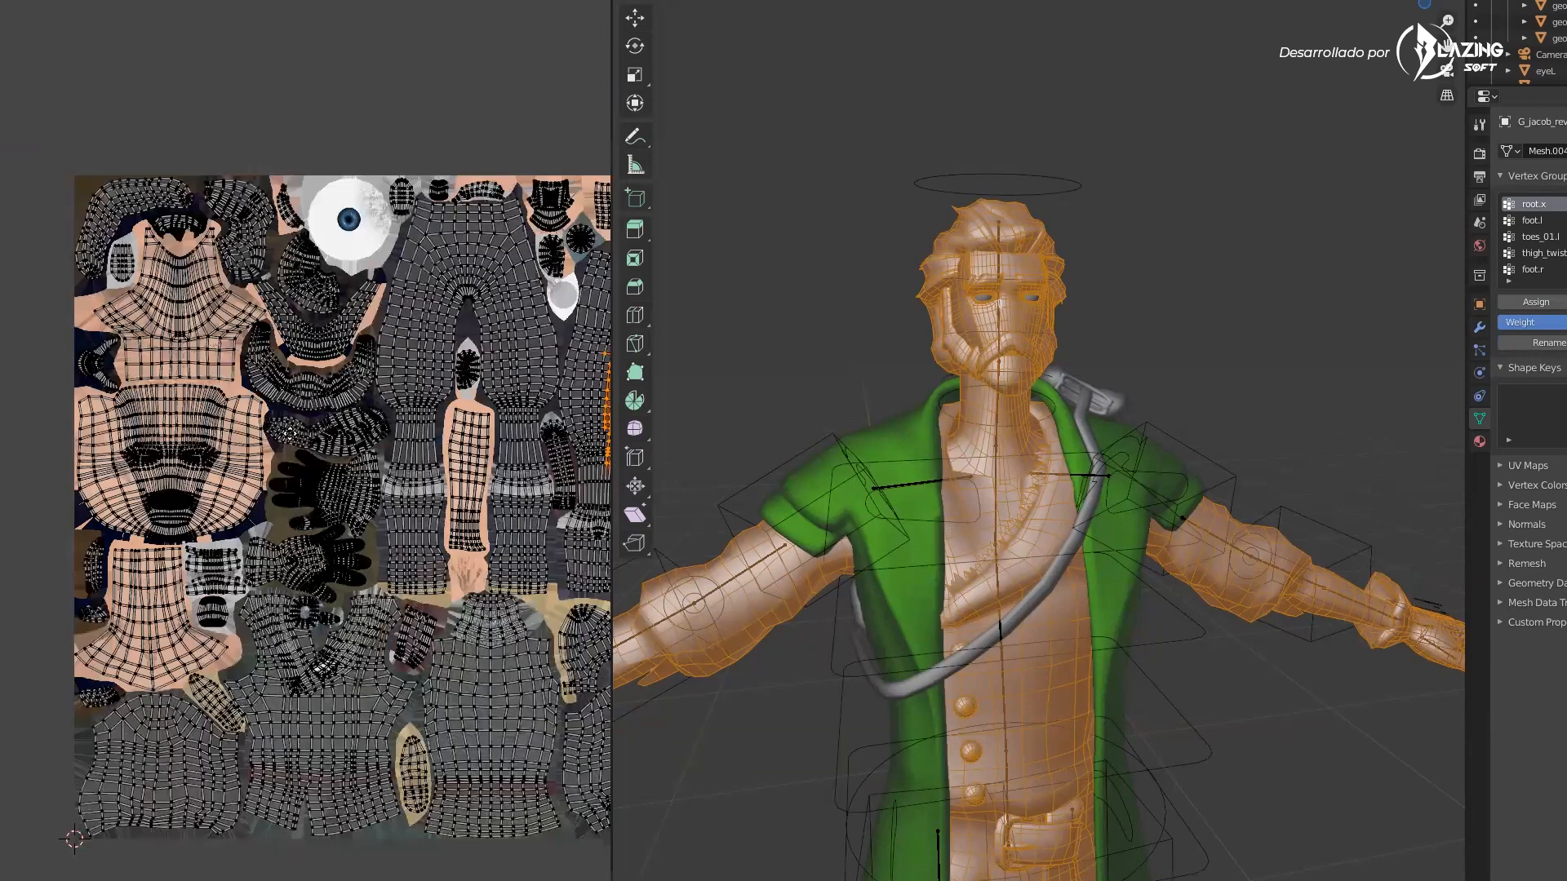
Pan back to the trouser islands and clear the thigh face selection in the UV layout
{"action": "middle_click_drag", "start_coordinate": [342, 358], "coordinate": [171, 360]}
{"action": "left_click", "coordinate": [343, 359]}
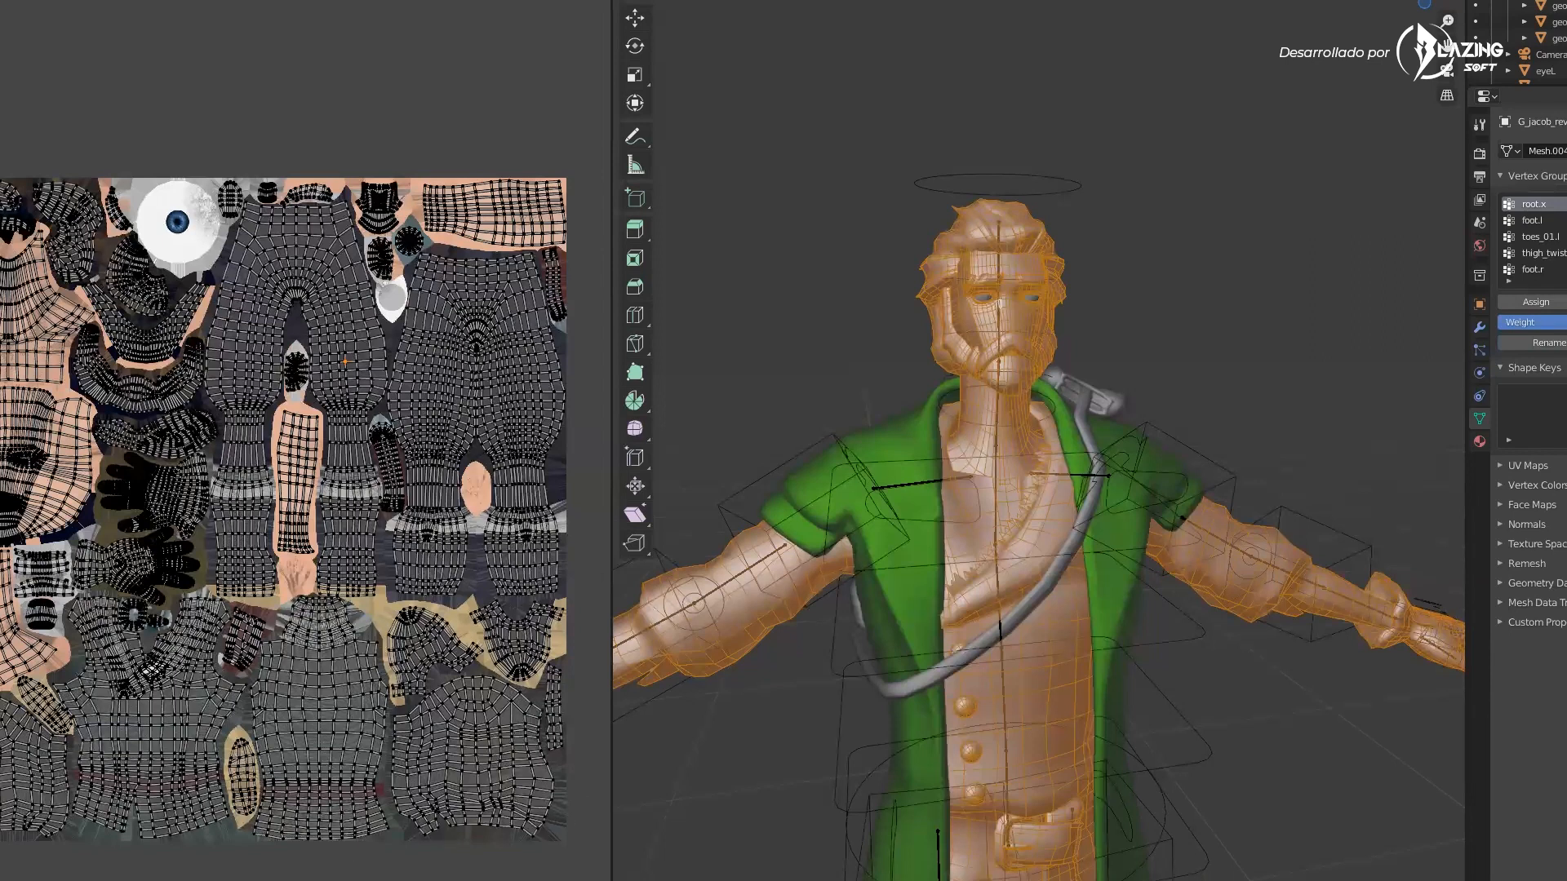
{"action": "mouse_move", "coordinate": [799, 880]}
{"action": "left_click", "coordinate": [1237, 880]}
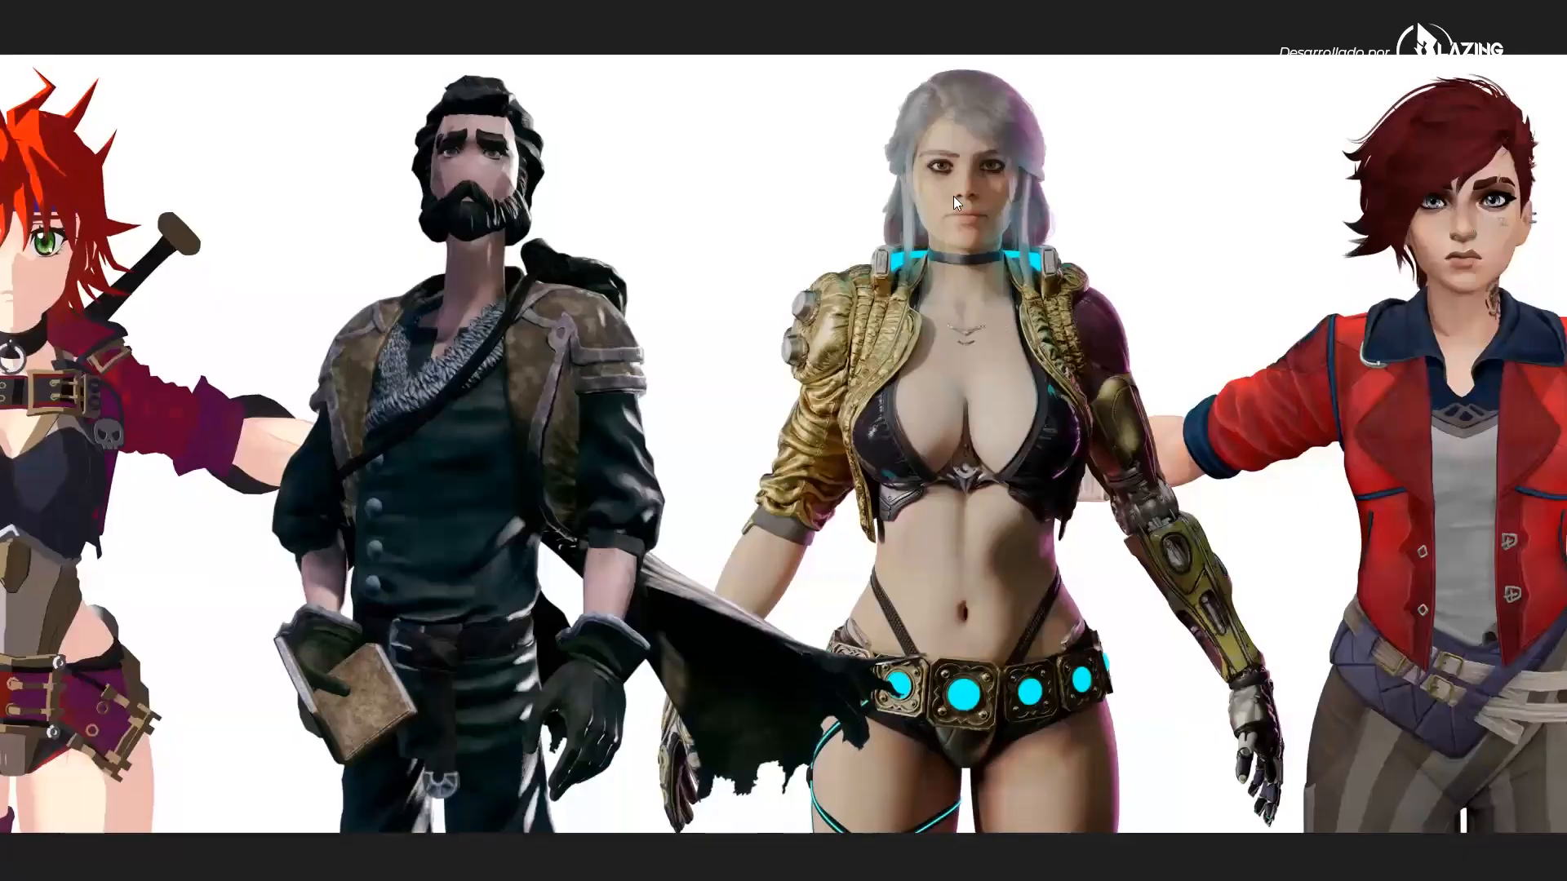
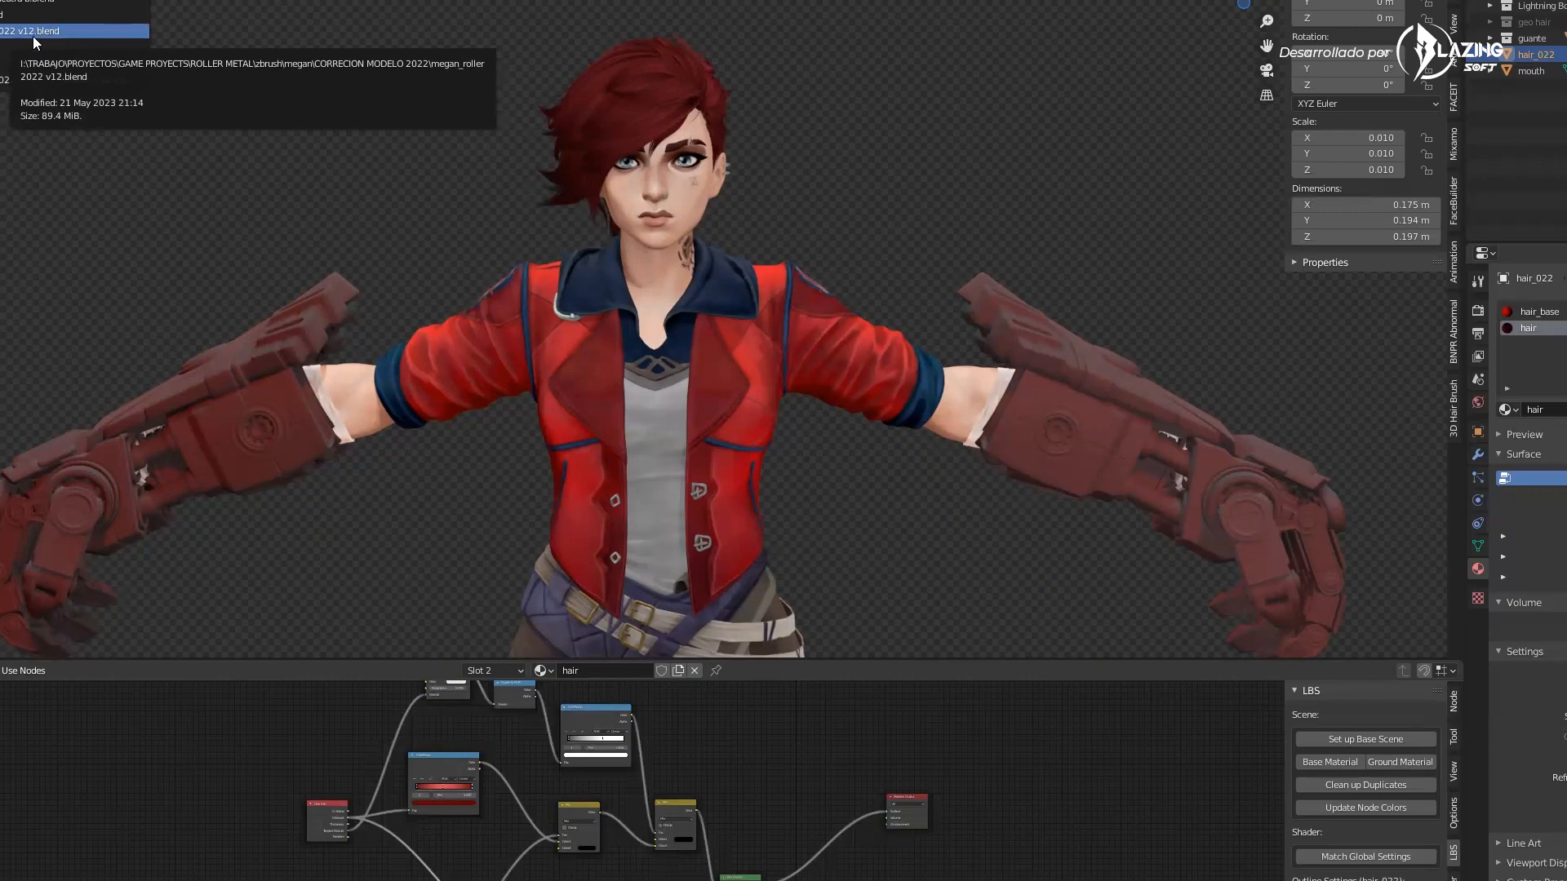
{"action": "left_click", "coordinate": [783, 190]}
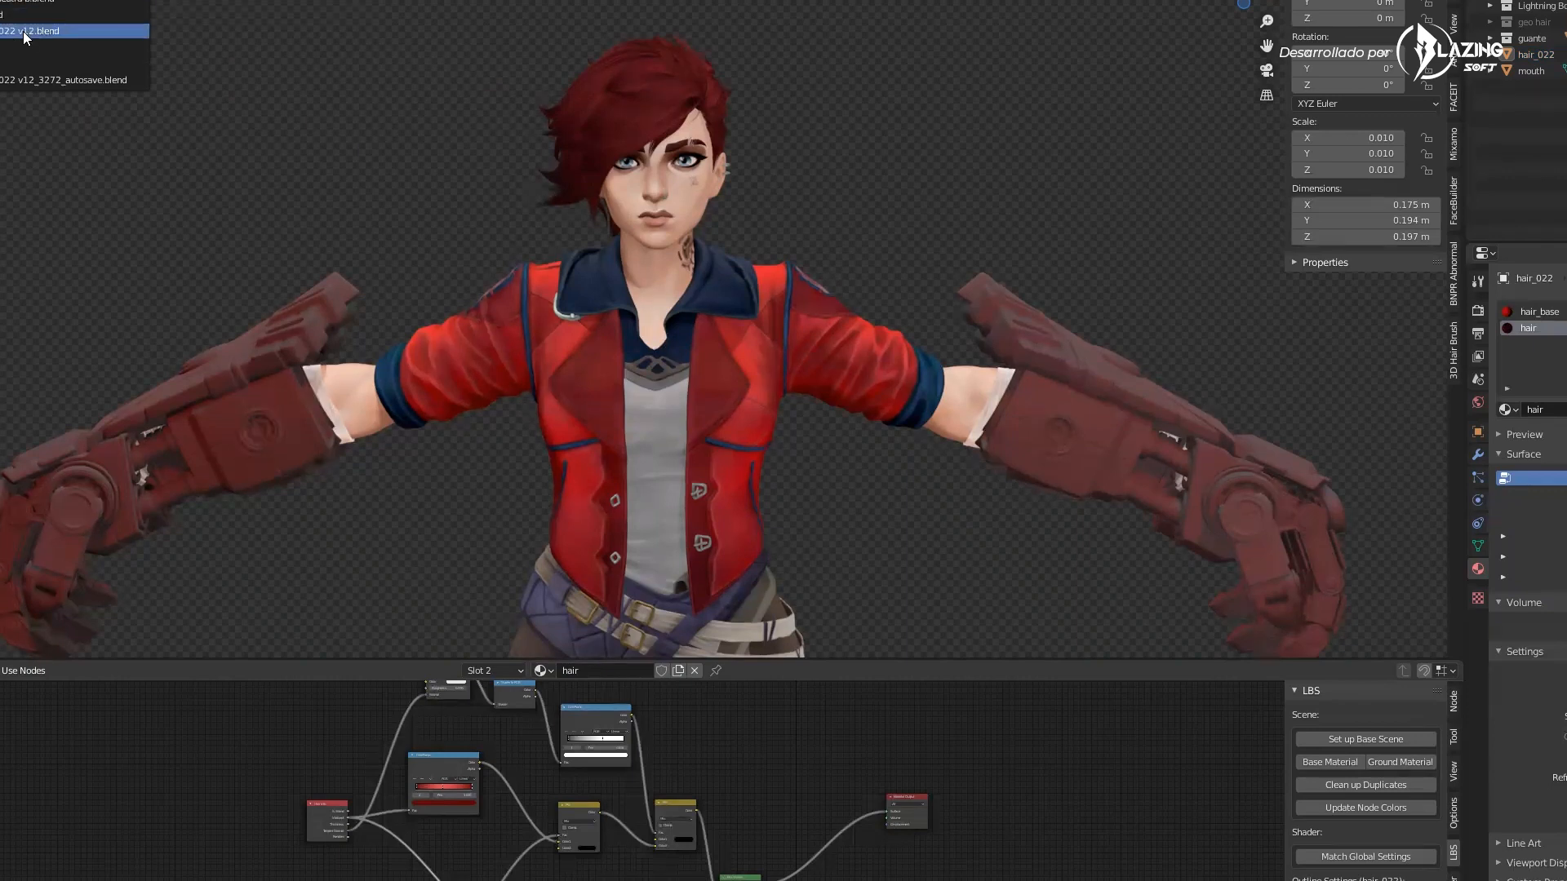
{"action": "left_click", "coordinate": [25, 33]}
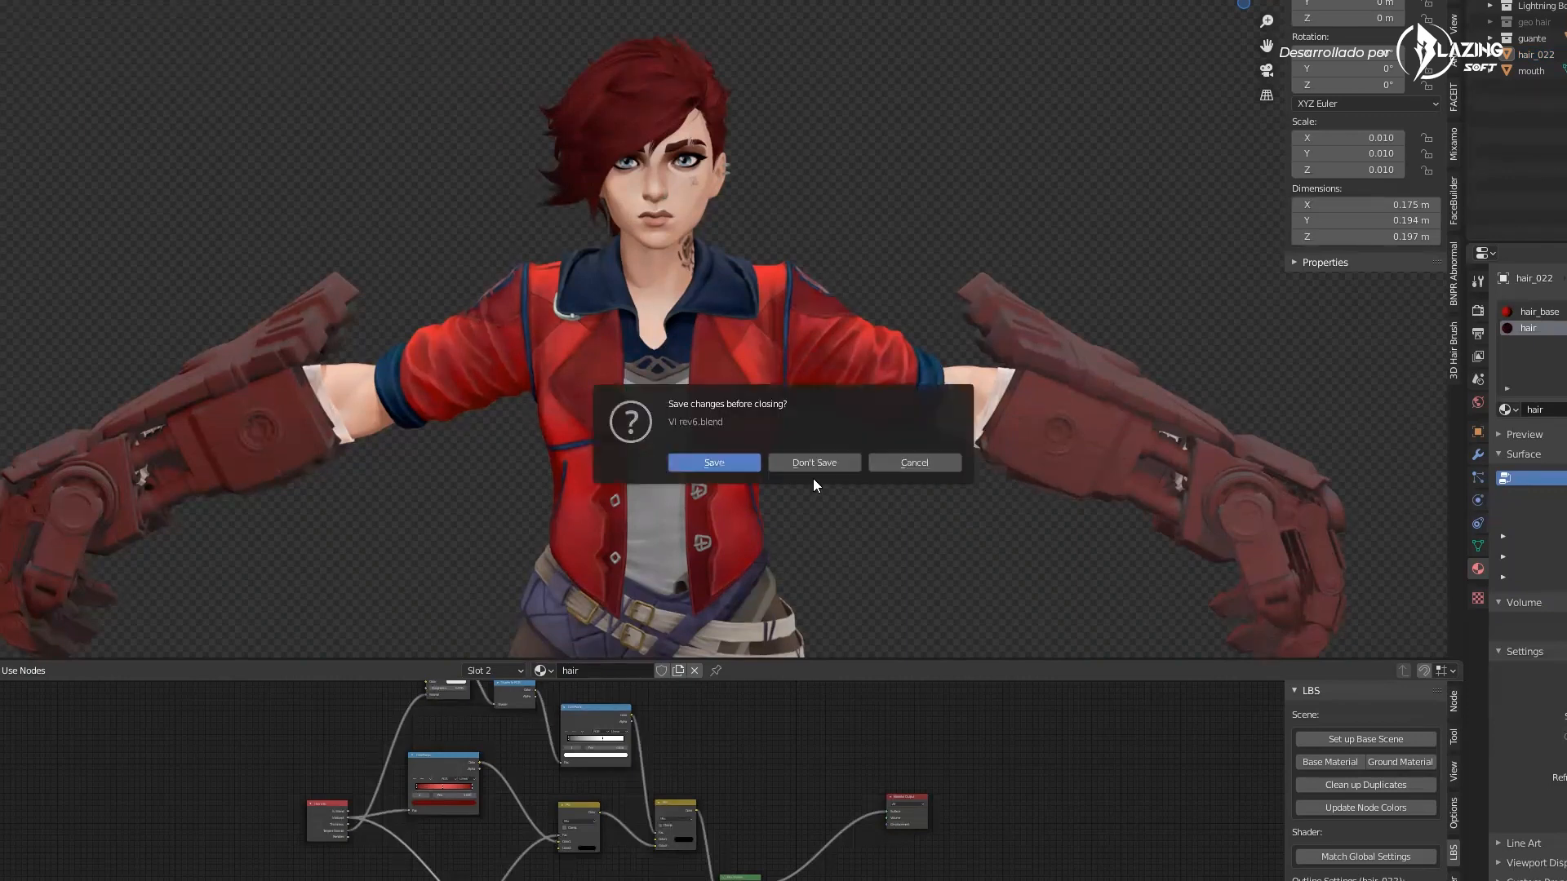
{"action": "key", "text": "alt+Tab"}
{"action": "left_click", "coordinate": [857, 357]}
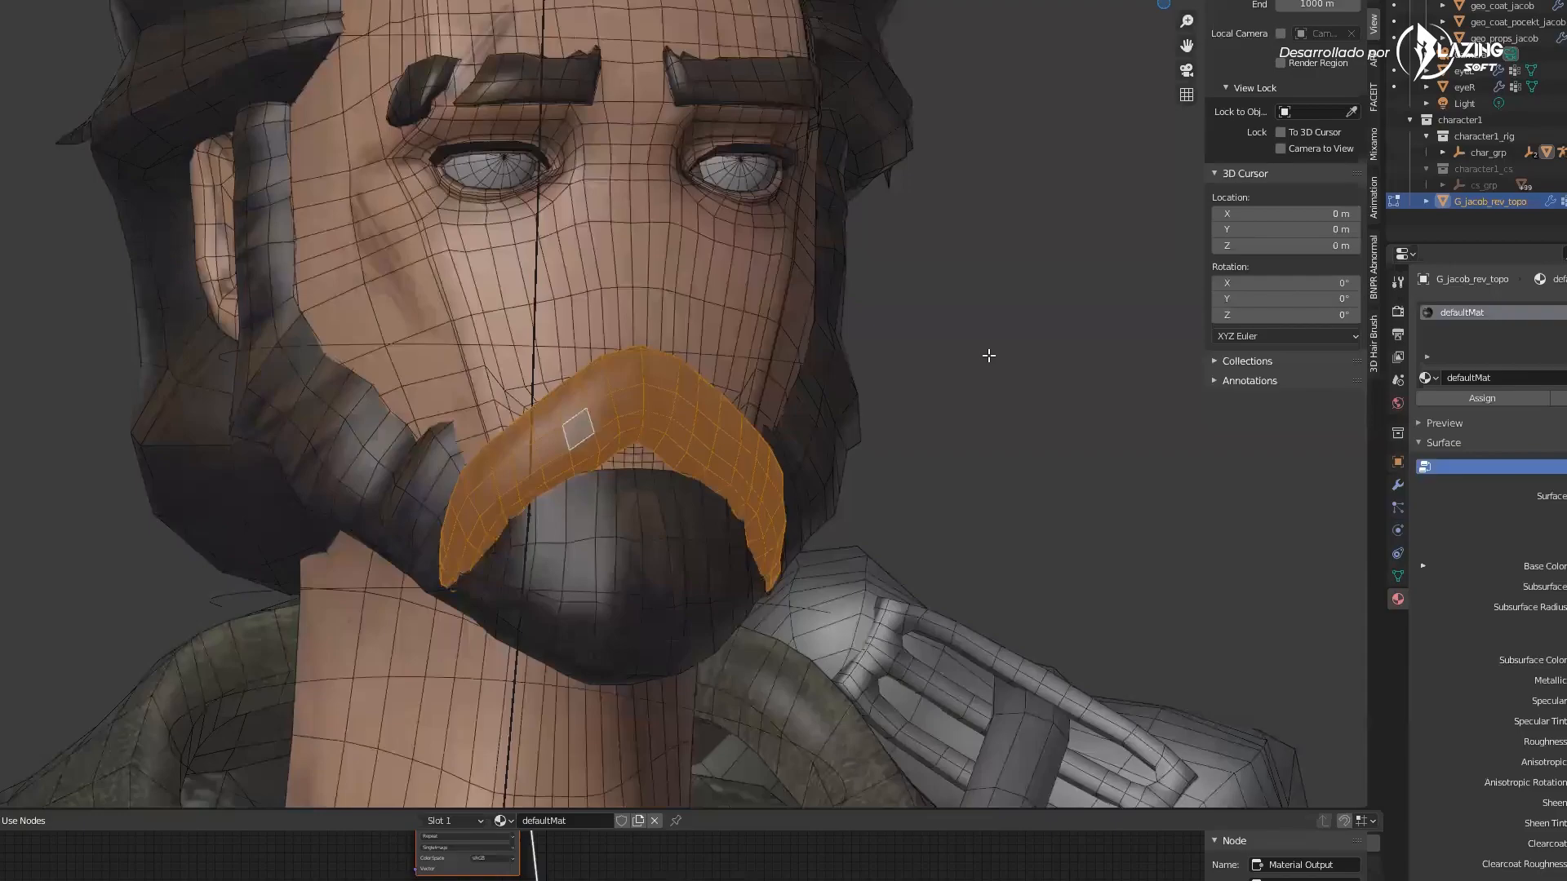
Switch through the open windows to the Blender scene with the anime character
{"action": "left_click", "coordinate": [988, 356]}
{"action": "scroll", "coordinate": [980, 352], "scroll_direction": "down", "scroll_amount": 5}
{"action": "key", "text": "alt+Tab"}
{"action": "key", "text": "alt+Tab"}
{"action": "key", "text": "alt+Tab"}
{"action": "key", "text": "alt+Tab"}
{"action": "key", "text": "alt+Tab"}
{"action": "key", "text": "alt+Tab"}
{"action": "key", "text": "alt+Tab"}
{"action": "key", "text": "alt+Tab"}
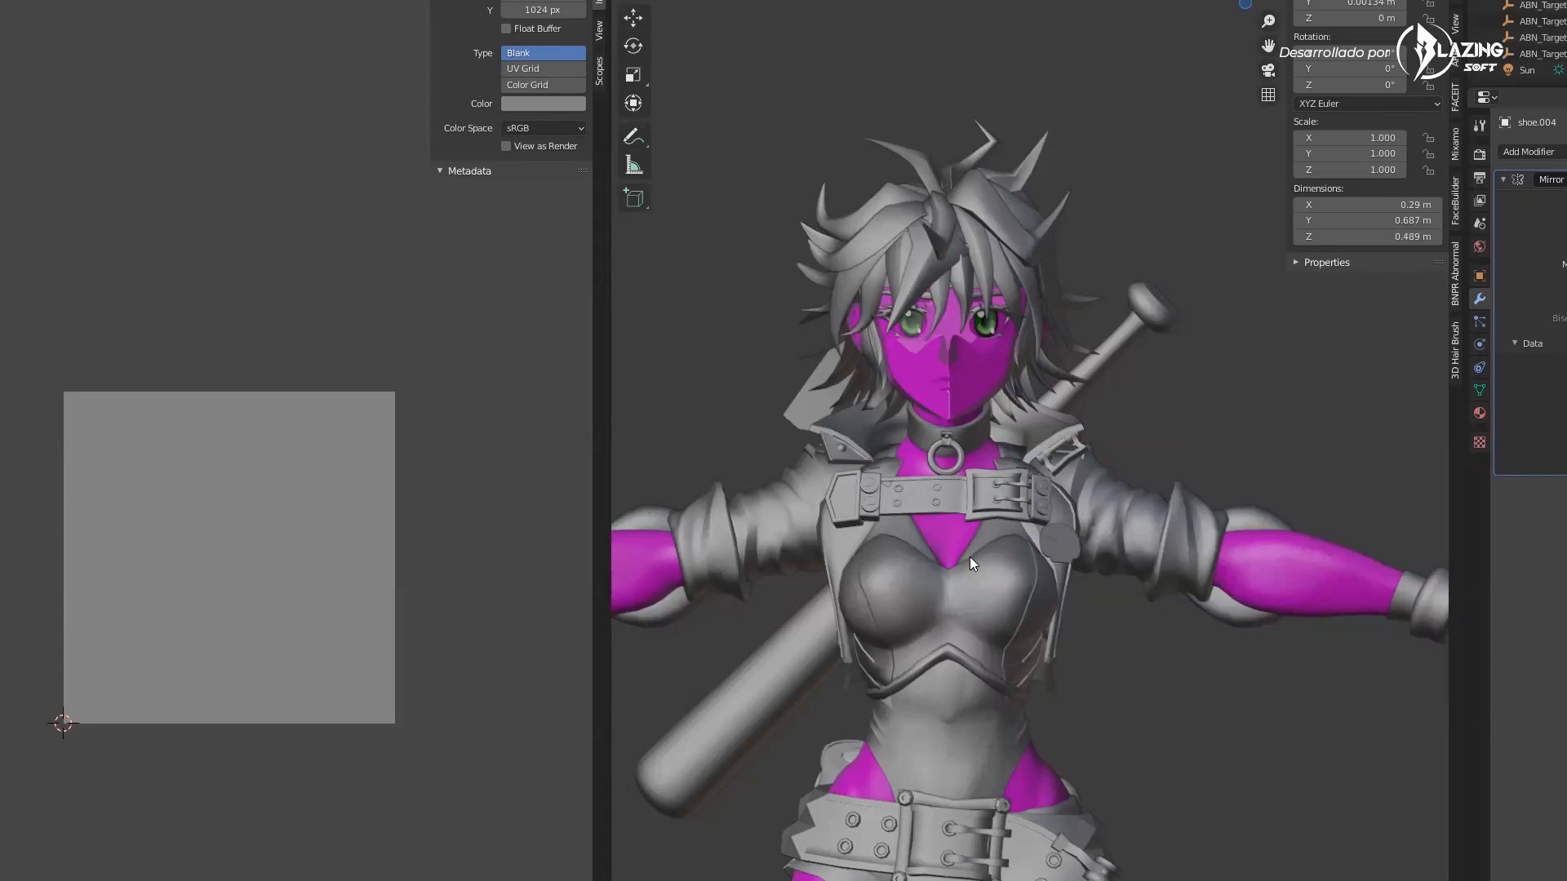
{"action": "key", "text": "alt+Tab"}
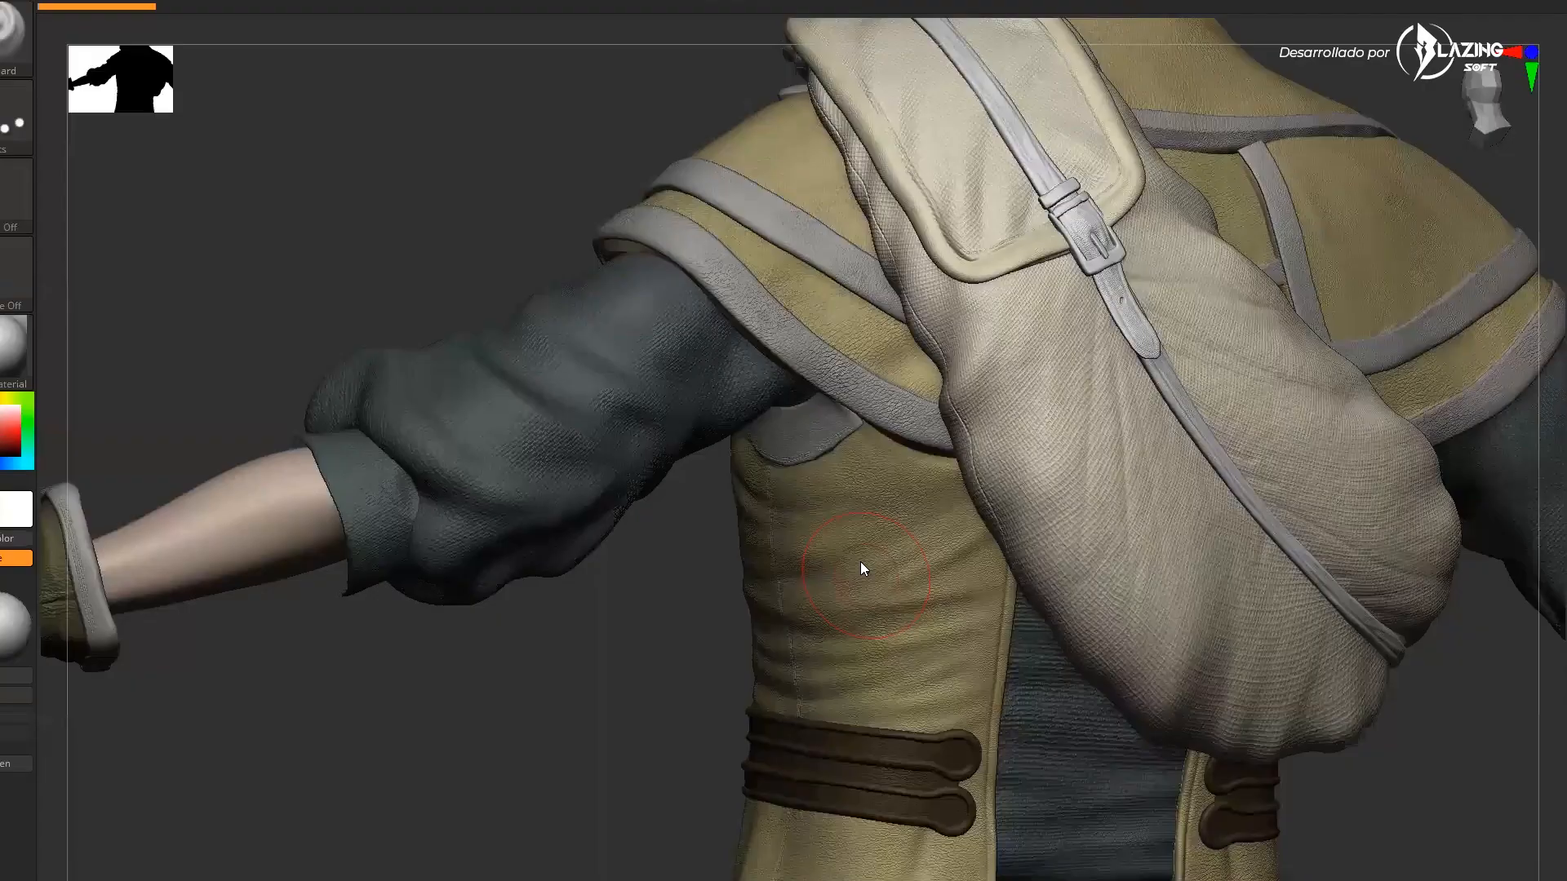
{"action": "key", "text": "alt+Tab"}
Orbit and zoom around the anime character's torso and arms to examine the model
{"action": "scroll", "coordinate": [1042, 553], "scroll_direction": "down", "scroll_amount": 3}
{"action": "middle_click_drag", "start_coordinate": [1074, 622], "coordinate": [1062, 543]}
{"action": "scroll", "coordinate": [1043, 359], "scroll_direction": "up", "scroll_amount": 4}
{"action": "middle_click_drag", "start_coordinate": [1044, 350], "coordinate": [999, 343]}
{"action": "scroll", "coordinate": [1000, 377], "scroll_direction": "up", "scroll_amount": 2}
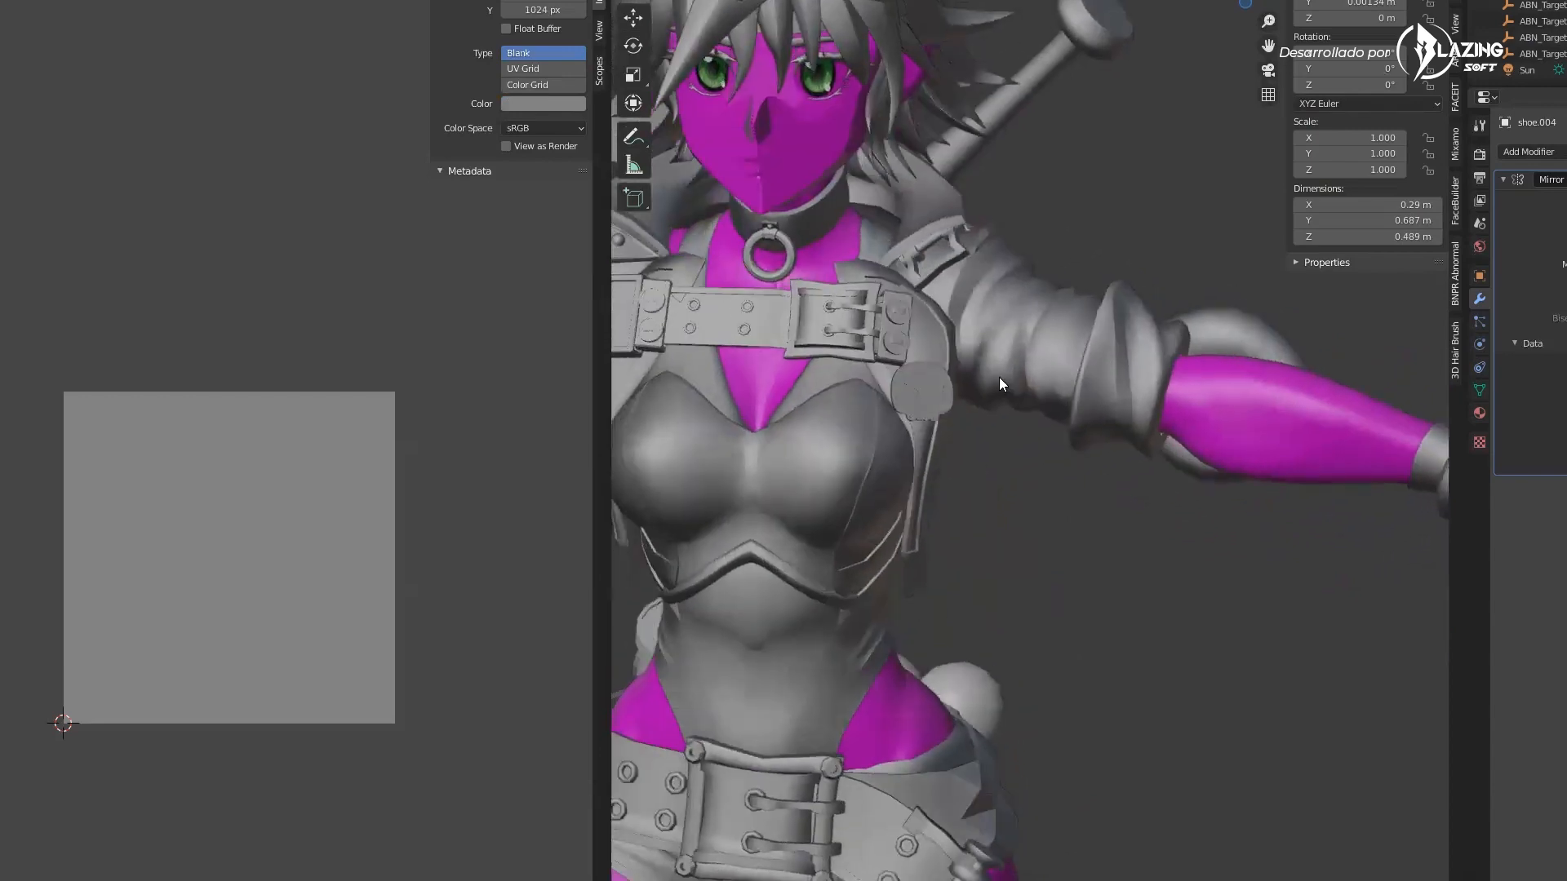
{"action": "scroll", "coordinate": [1057, 324], "scroll_direction": "down", "scroll_amount": 3}
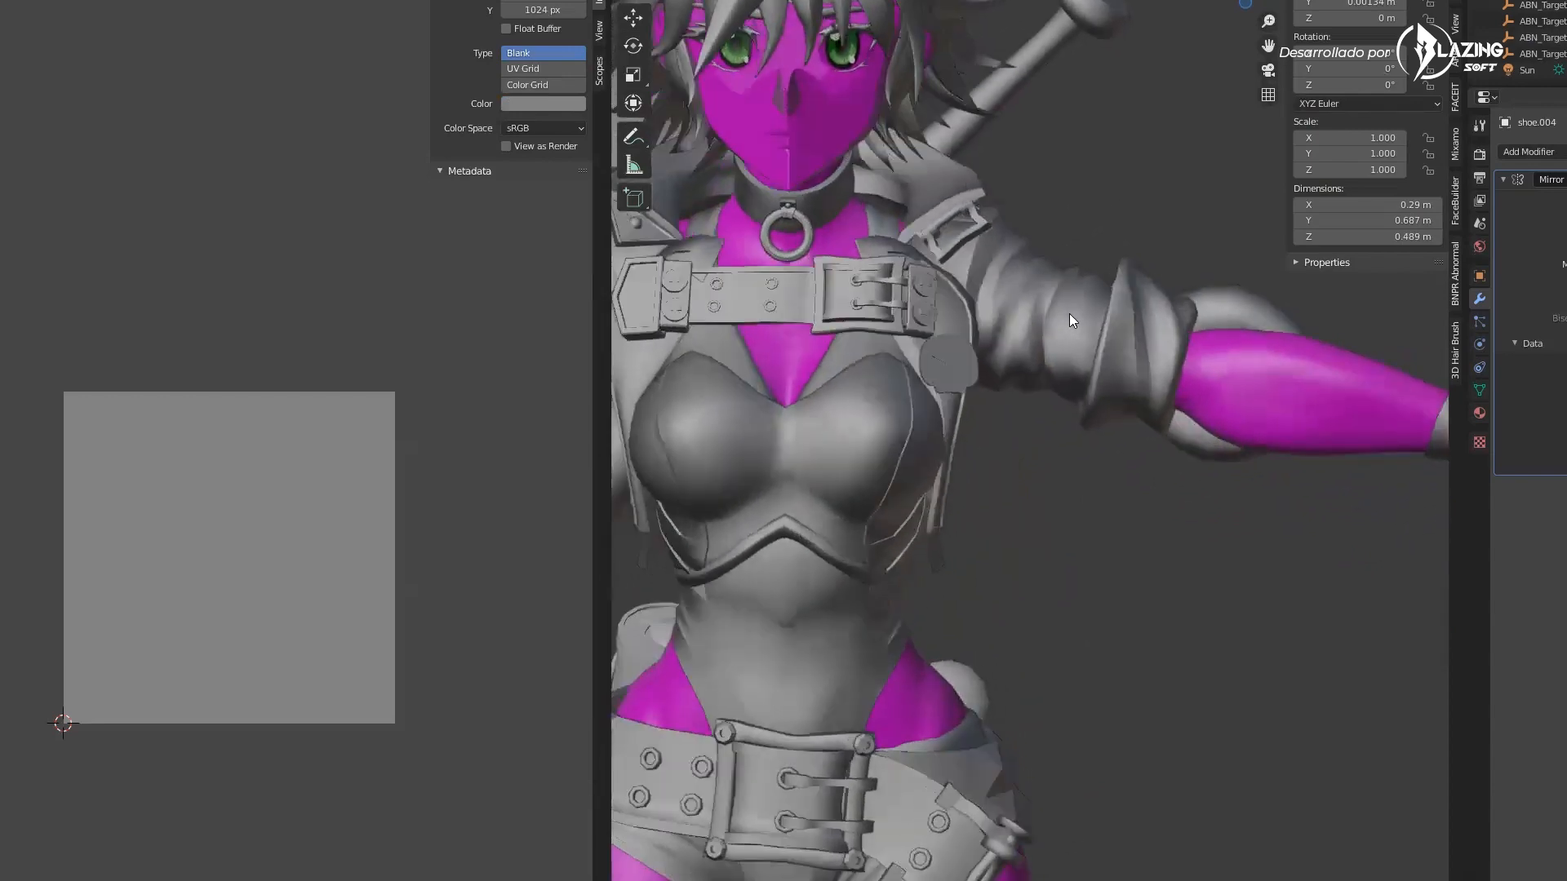
{"action": "middle_click_drag", "start_coordinate": [966, 288], "coordinate": [1151, 489]}
{"action": "scroll", "coordinate": [863, 430], "scroll_direction": "up", "scroll_amount": 5}
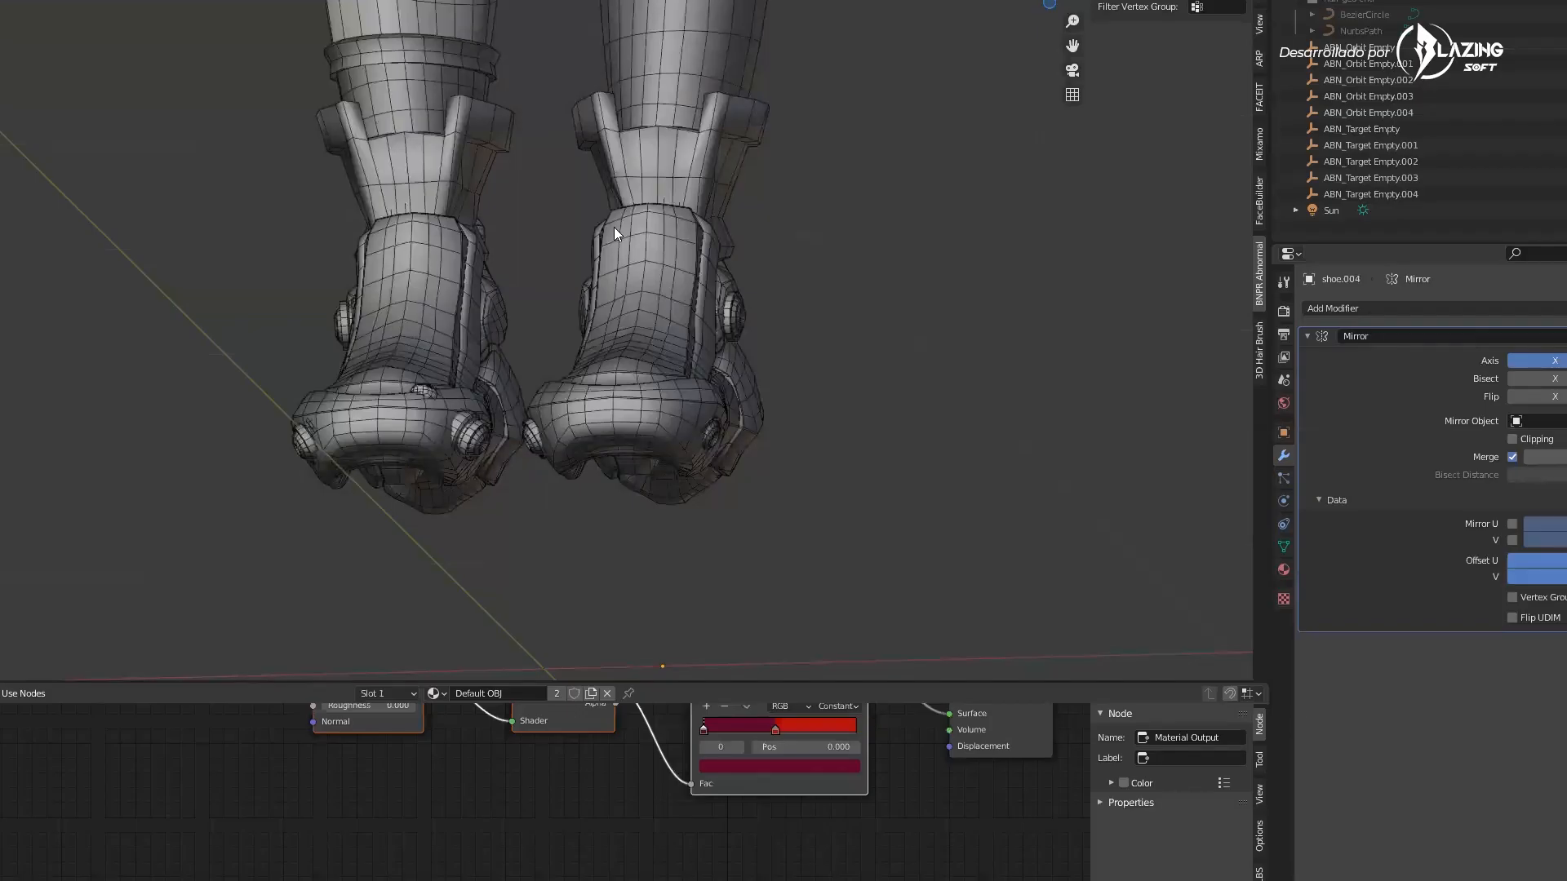
Zoom in on the anime character's face to examine its wireframe topology
{"action": "middle_click_drag", "start_coordinate": [613, 226], "coordinate": [597, 184]}
{"action": "scroll", "coordinate": [597, 185], "scroll_direction": "down", "scroll_amount": 3}
{"action": "scroll", "coordinate": [578, 325], "scroll_direction": "up", "scroll_amount": 5, "text": "shift"}
{"action": "middle_click_drag", "start_coordinate": [489, 4], "coordinate": [486, 197], "text": "shift"}
{"action": "scroll", "coordinate": [472, 374], "scroll_direction": "up", "scroll_amount": 5}
{"action": "middle_click_drag", "start_coordinate": [938, 229], "coordinate": [646, 367], "text": "shift"}
{"action": "scroll", "coordinate": [686, 406], "scroll_direction": "down", "scroll_amount": 1}
{"action": "middle_click_drag", "start_coordinate": [284, 10], "coordinate": [427, 141], "text": "shift"}
{"action": "scroll", "coordinate": [520, 333], "scroll_direction": "up", "scroll_amount": 4}
{"action": "middle_click_drag", "start_coordinate": [450, 3], "coordinate": [509, 231], "text": "shift"}
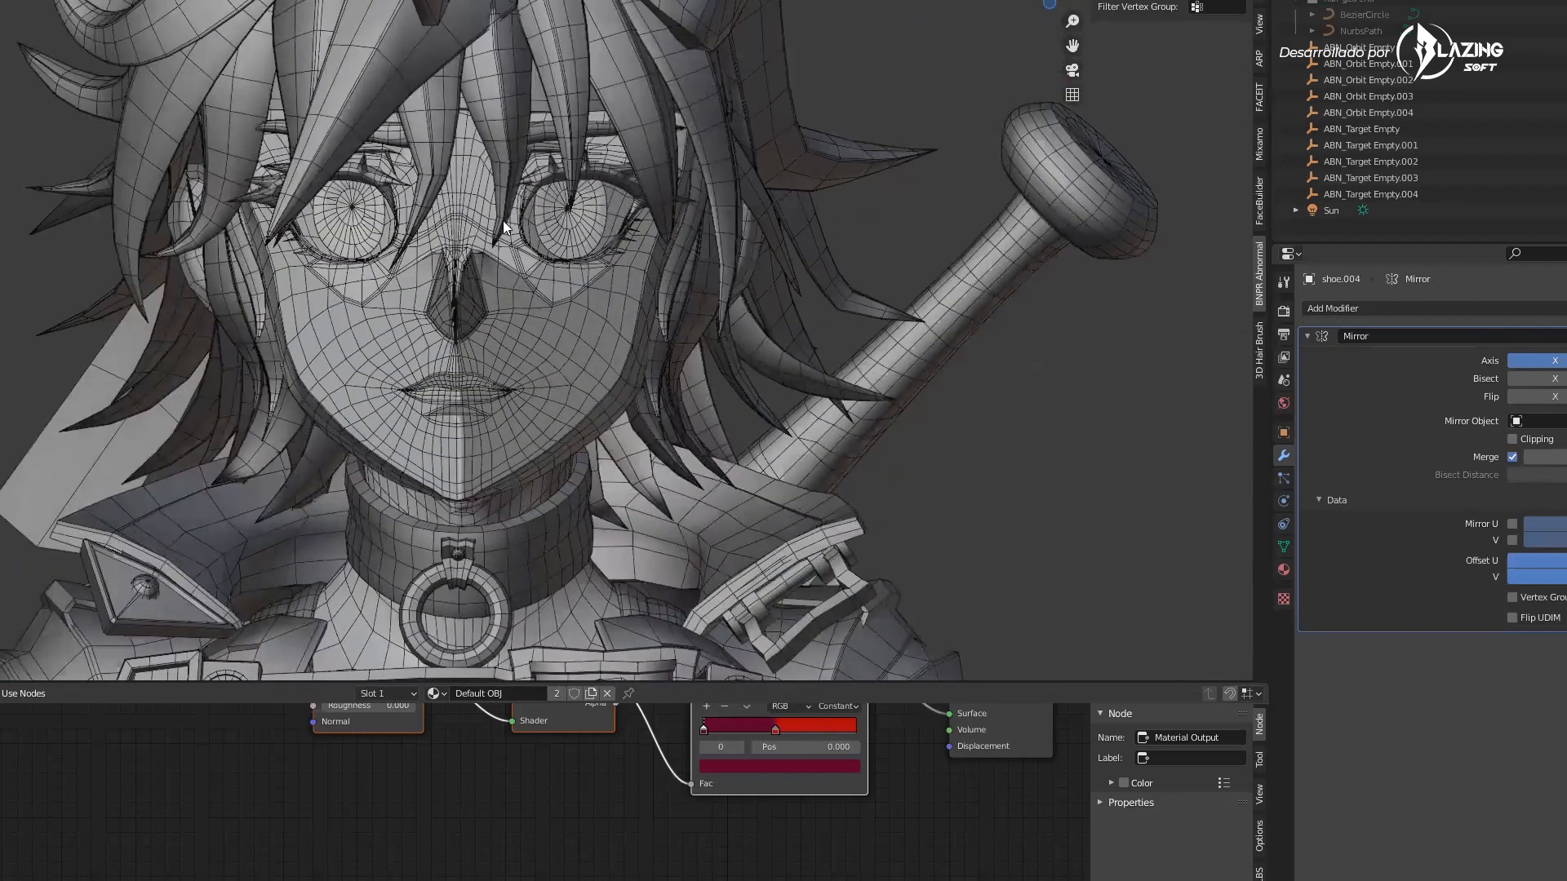
{"action": "scroll", "coordinate": [504, 236], "scroll_direction": "up", "scroll_amount": 2}
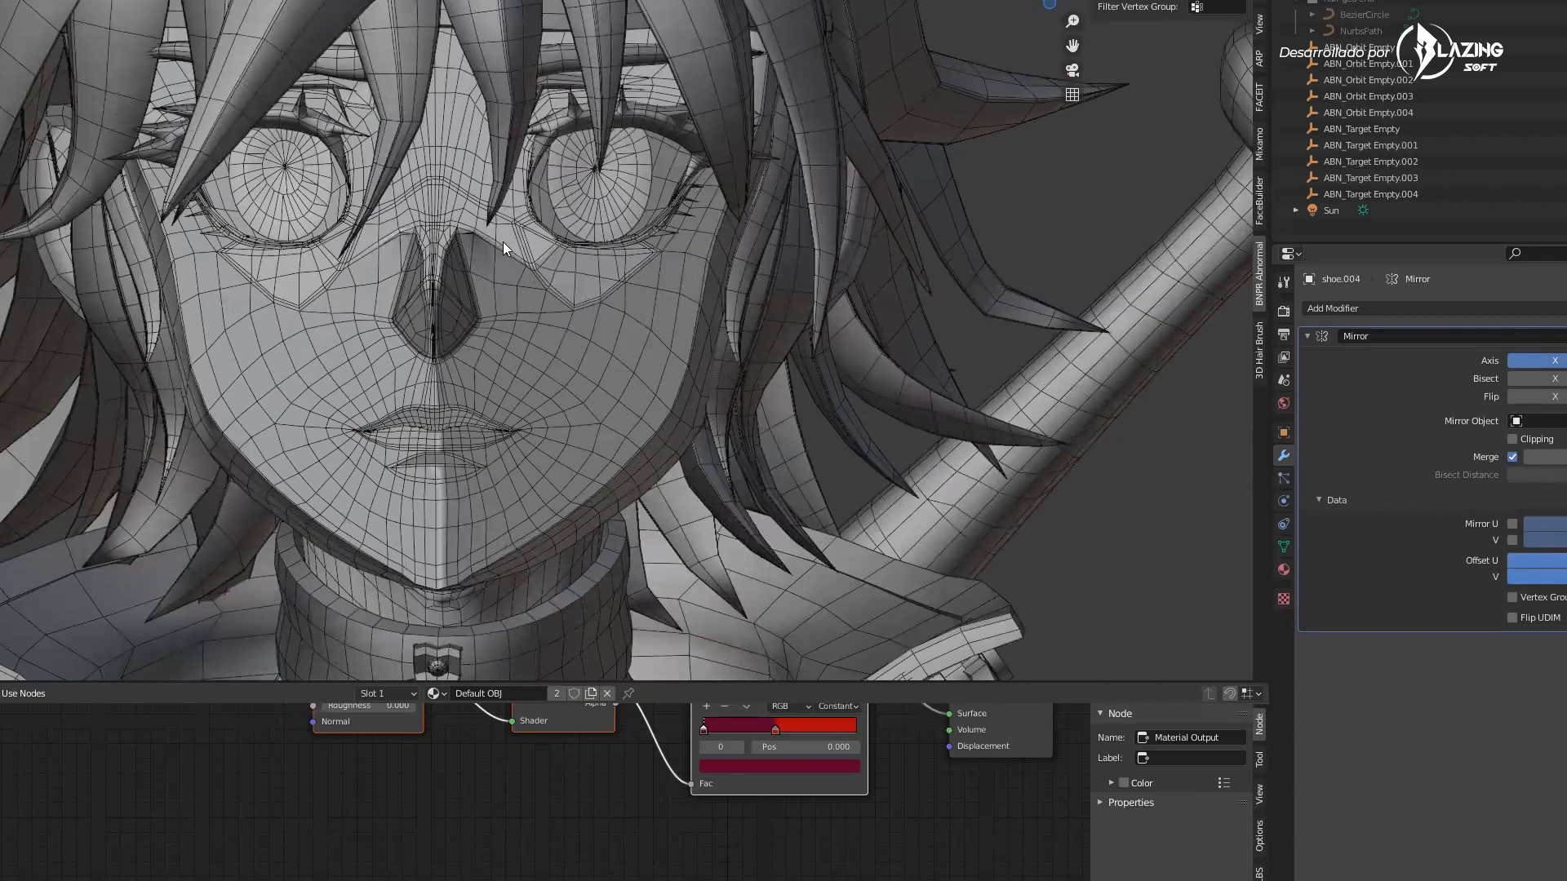
{"action": "scroll", "coordinate": [501, 242], "scroll_direction": "up", "scroll_amount": 2}
{"action": "scroll", "coordinate": [563, 318], "scroll_direction": "down", "scroll_amount": 2}
{"action": "middle_click_drag", "start_coordinate": [562, 317], "coordinate": [434, 303]}
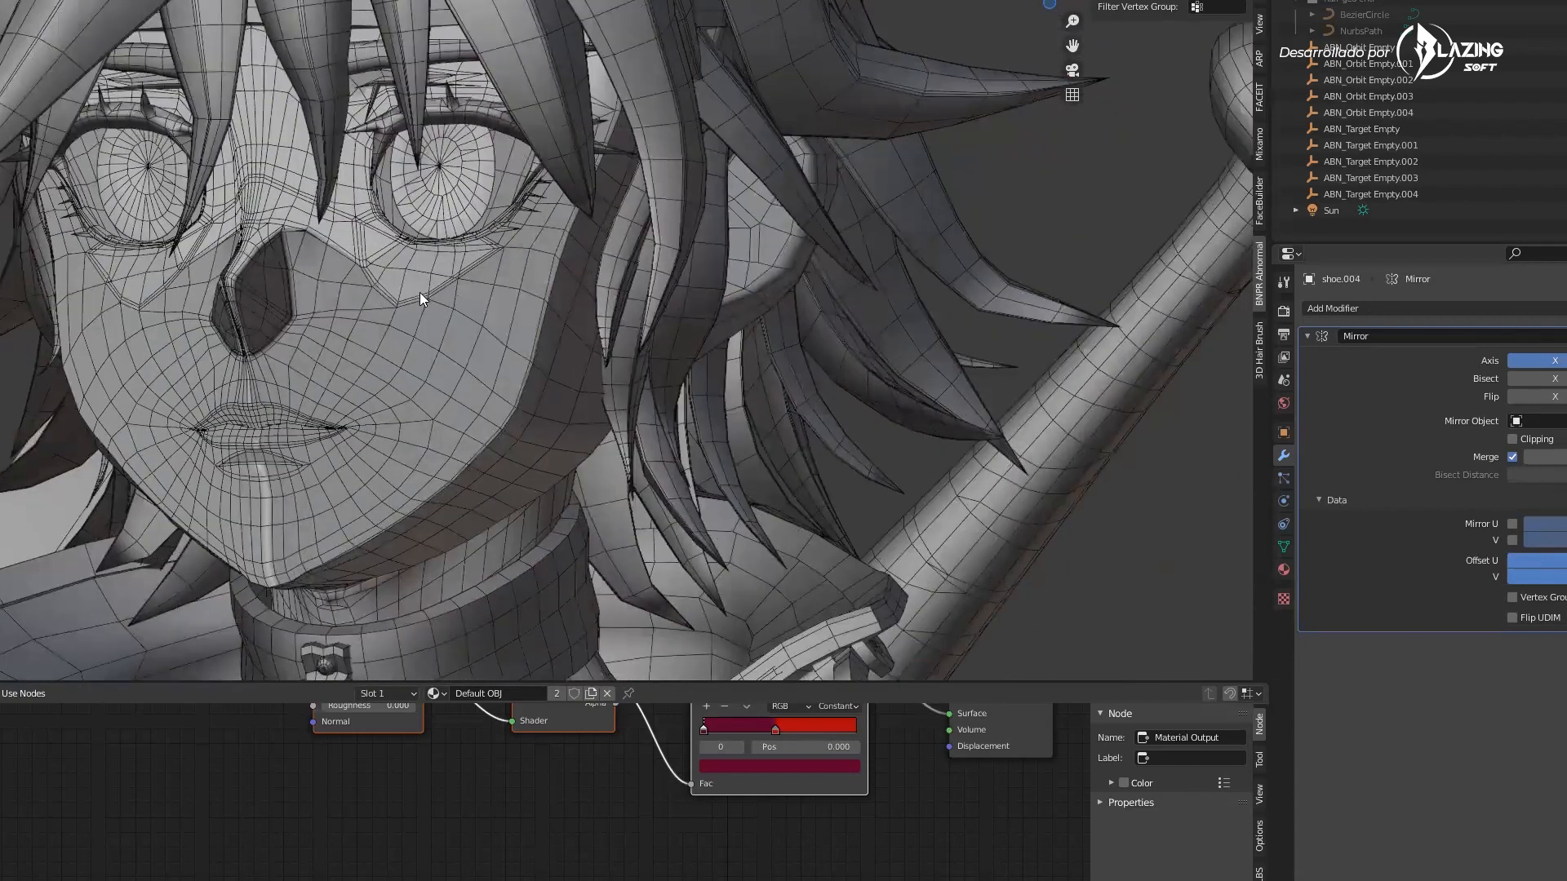
{"action": "middle_click_drag", "start_coordinate": [431, 293], "coordinate": [488, 263]}
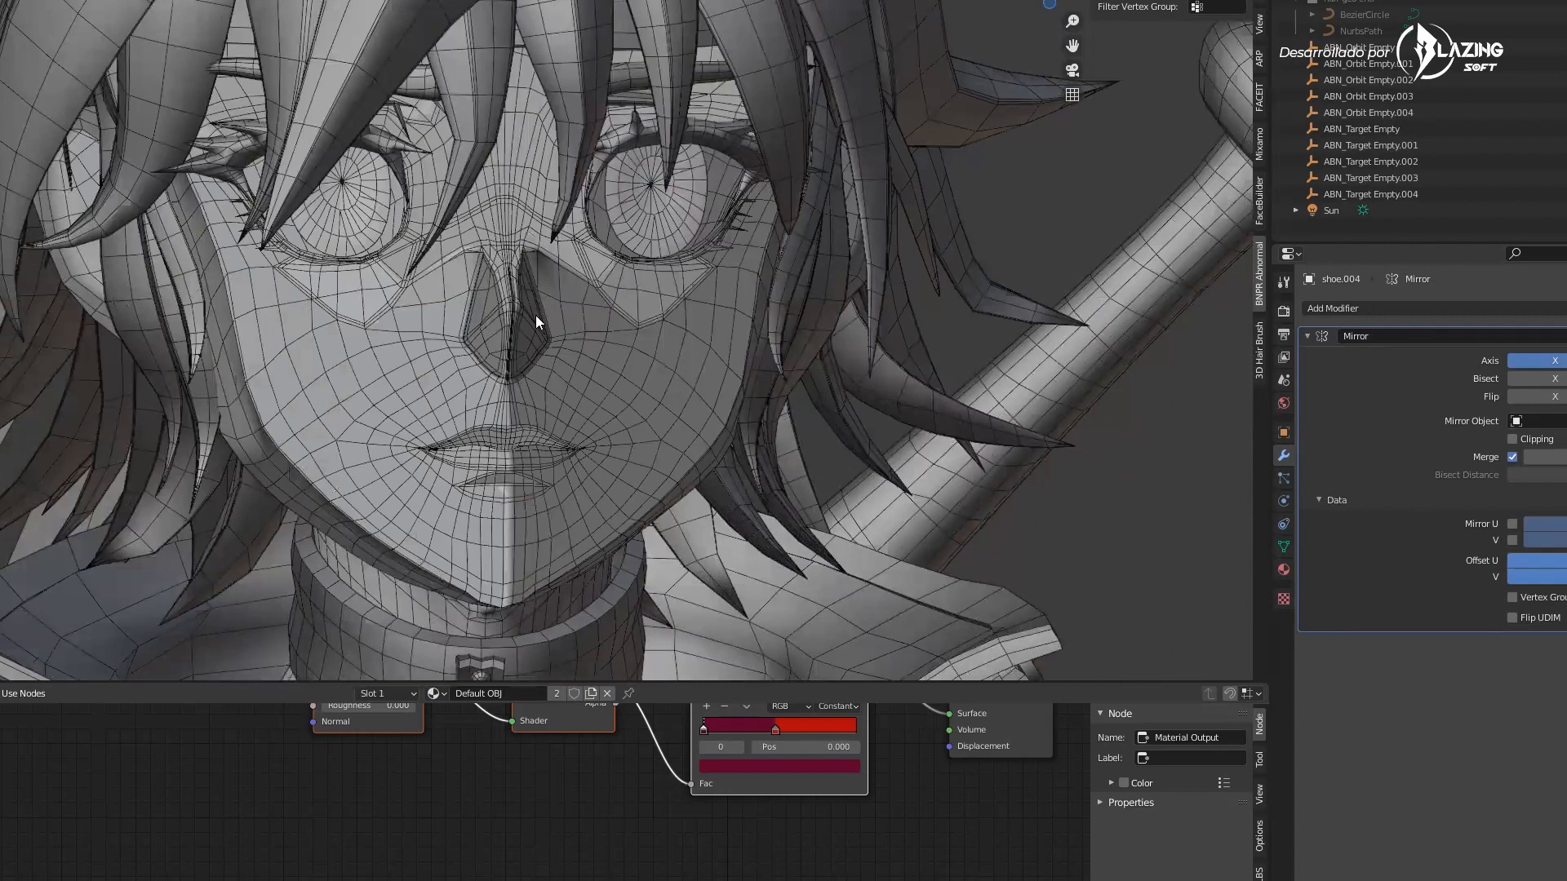
{"action": "scroll", "coordinate": [573, 347], "scroll_direction": "down", "scroll_amount": 6}
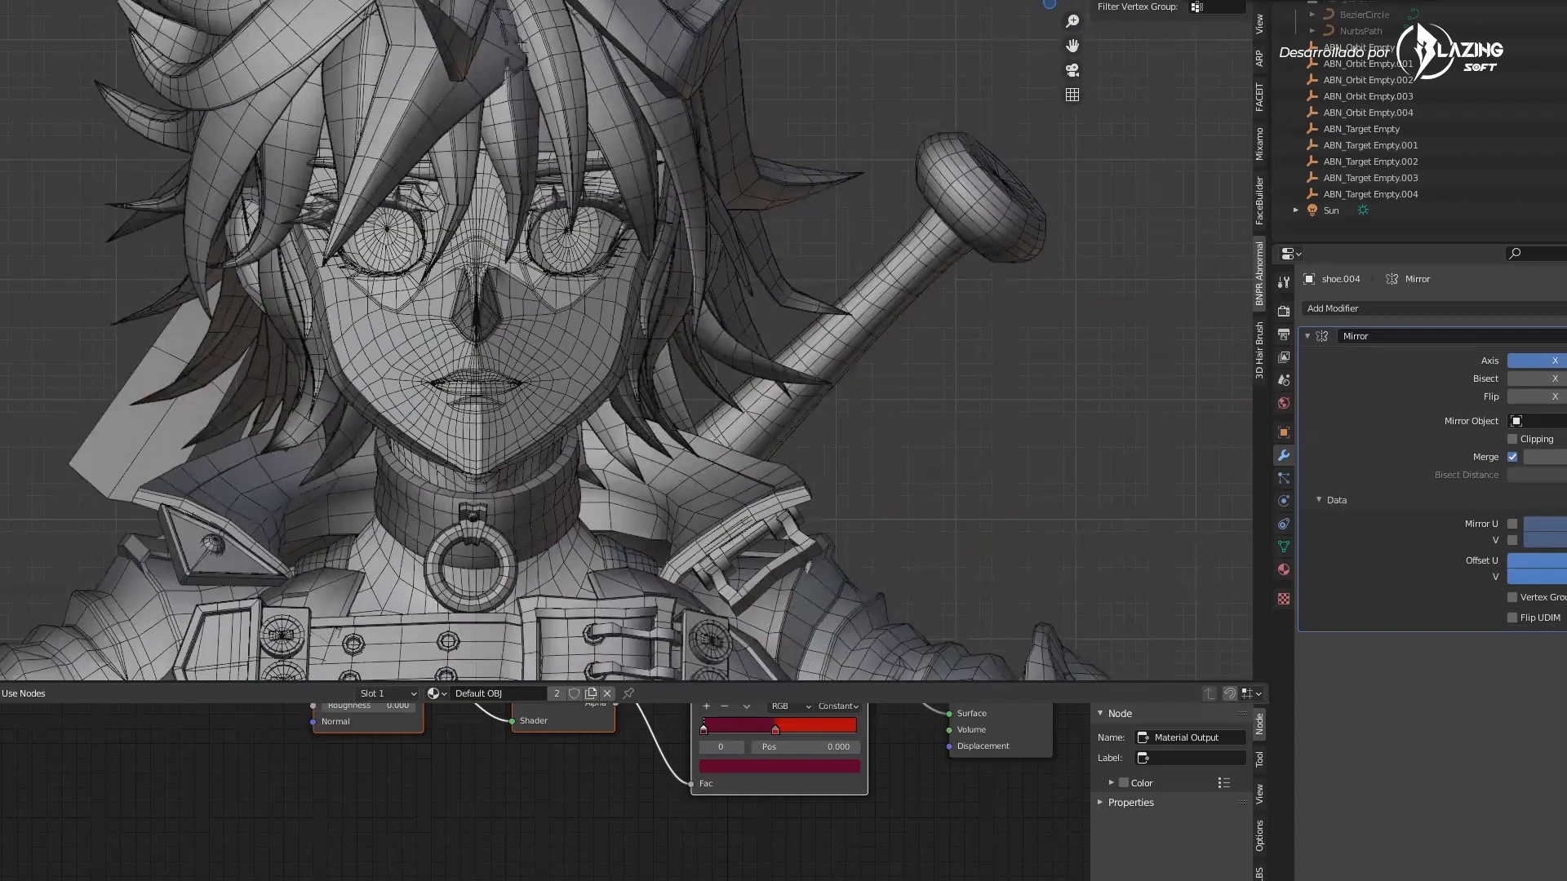
Switch the viewport to textured shading and hide the wireframe overlay
{"action": "left_click", "coordinate": [1241, 2]}
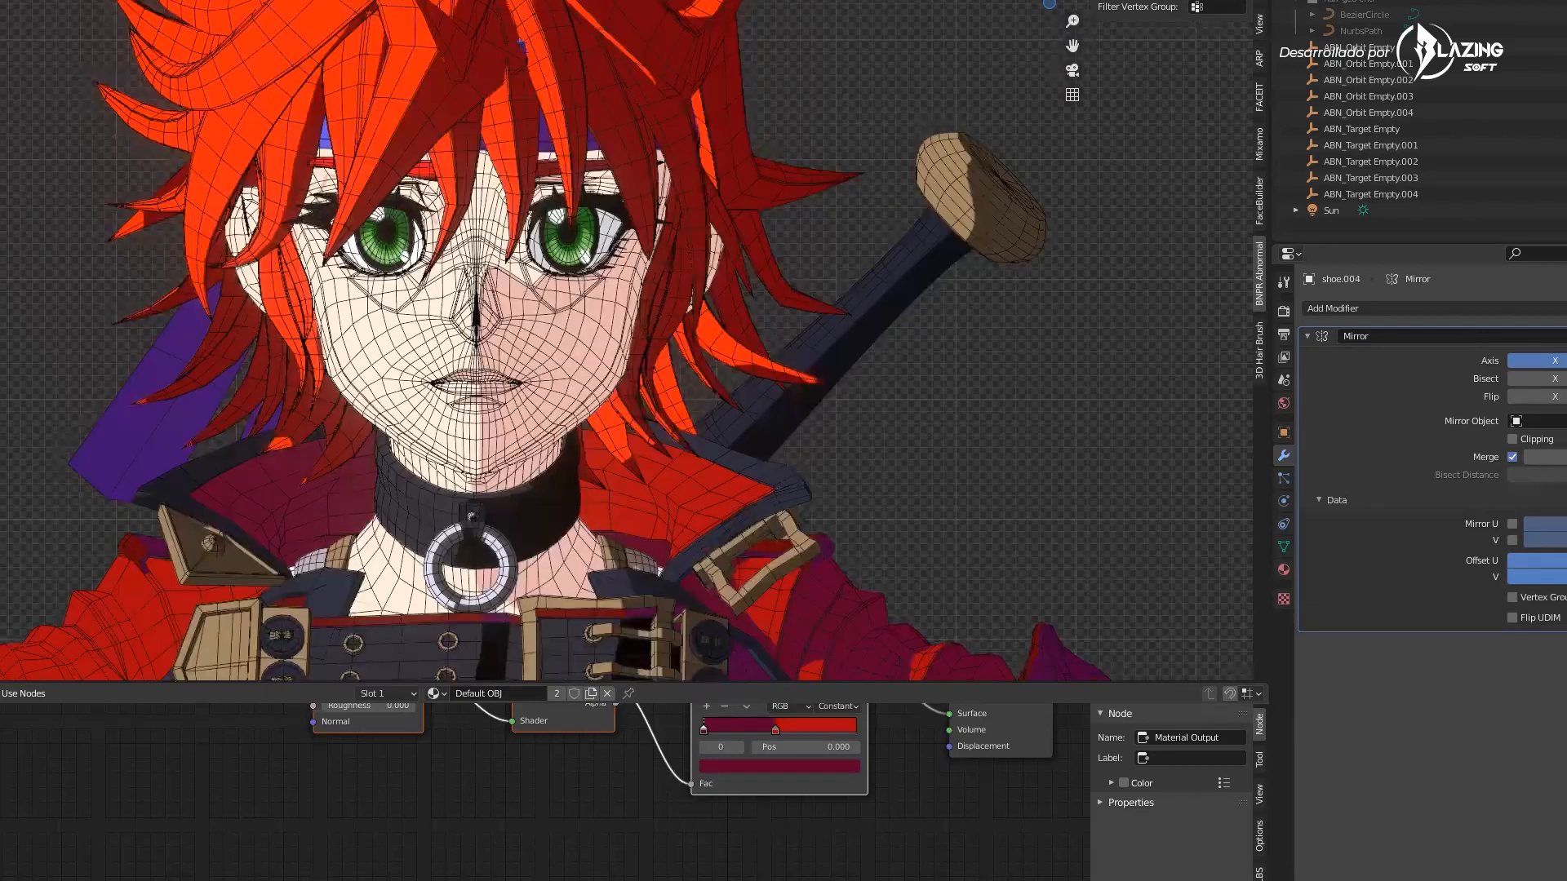
{"action": "left_click", "coordinate": [1126, 1]}
{"action": "middle_click_drag", "start_coordinate": [912, 295], "coordinate": [932, 302]}
{"action": "scroll", "coordinate": [890, 367], "scroll_direction": "down", "scroll_amount": 4}
{"action": "scroll", "coordinate": [817, 358], "scroll_direction": "down", "scroll_amount": 2}
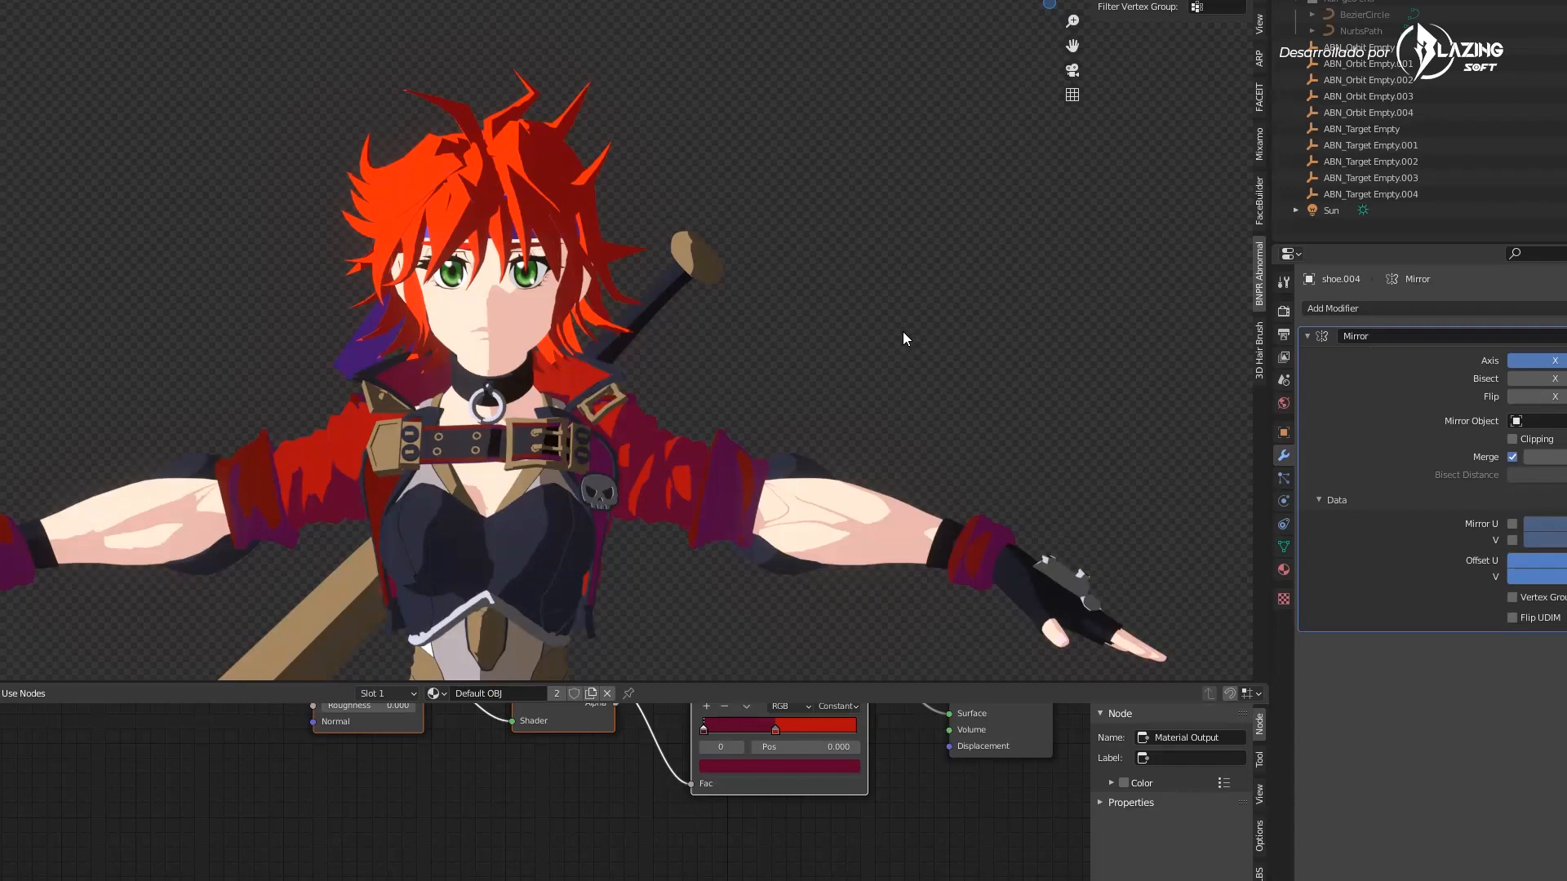
Orbit and zoom around the shaded character's head and torso
{"action": "middle_click_drag", "start_coordinate": [741, 418], "coordinate": [736, 364]}
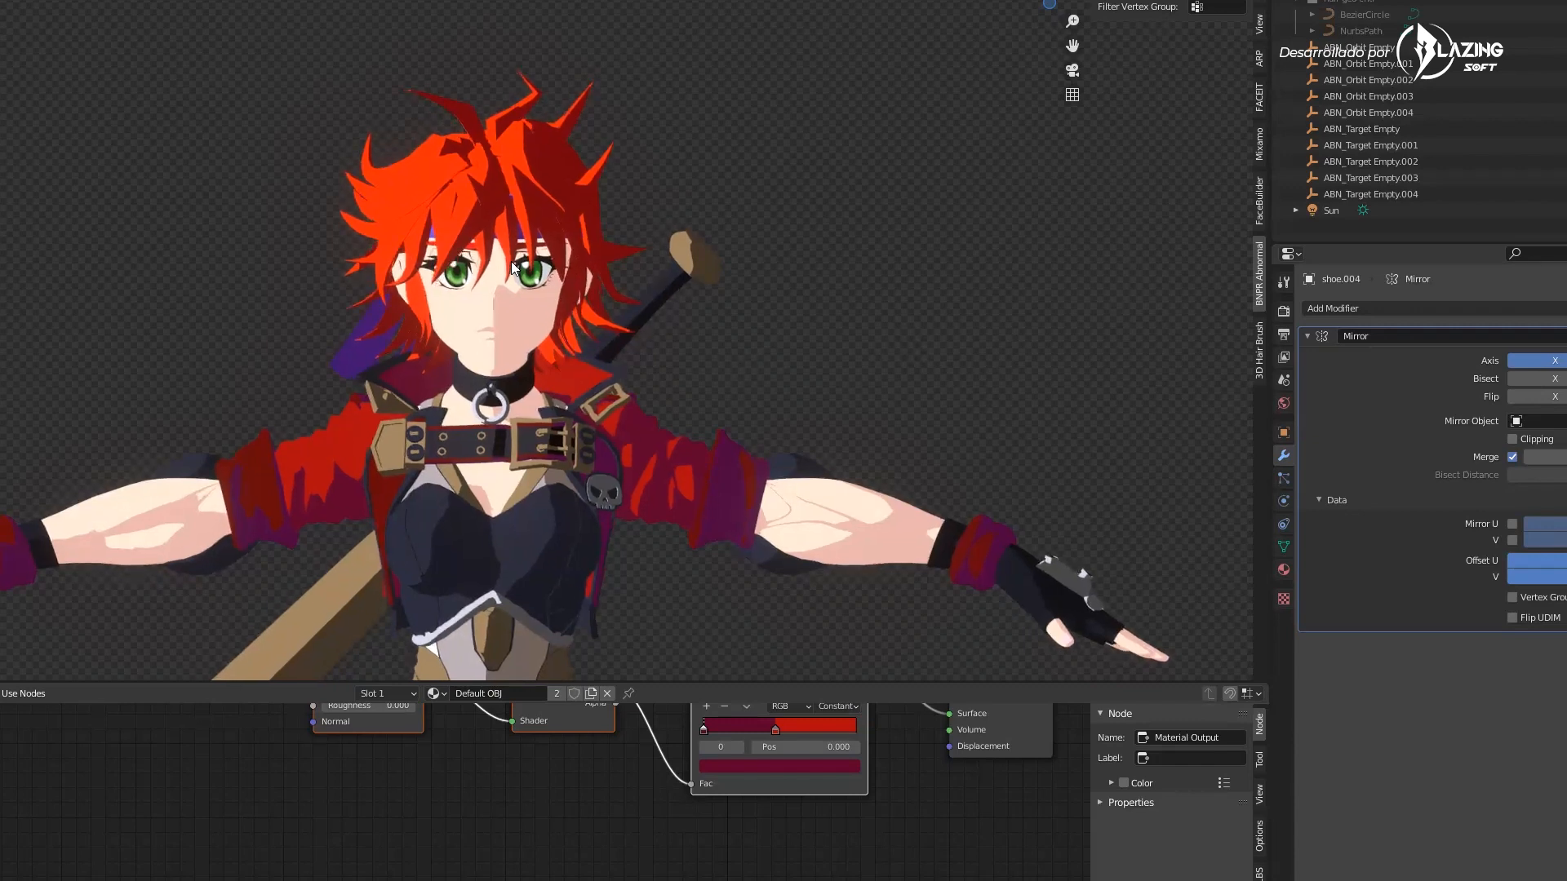
{"action": "scroll", "coordinate": [593, 342], "scroll_direction": "up", "scroll_amount": 2}
{"action": "scroll", "coordinate": [593, 333], "scroll_direction": "down", "scroll_amount": 3}
{"action": "middle_click_drag", "start_coordinate": [681, 295], "coordinate": [613, 285]}
{"action": "scroll", "coordinate": [735, 304], "scroll_direction": "up", "scroll_amount": 3}
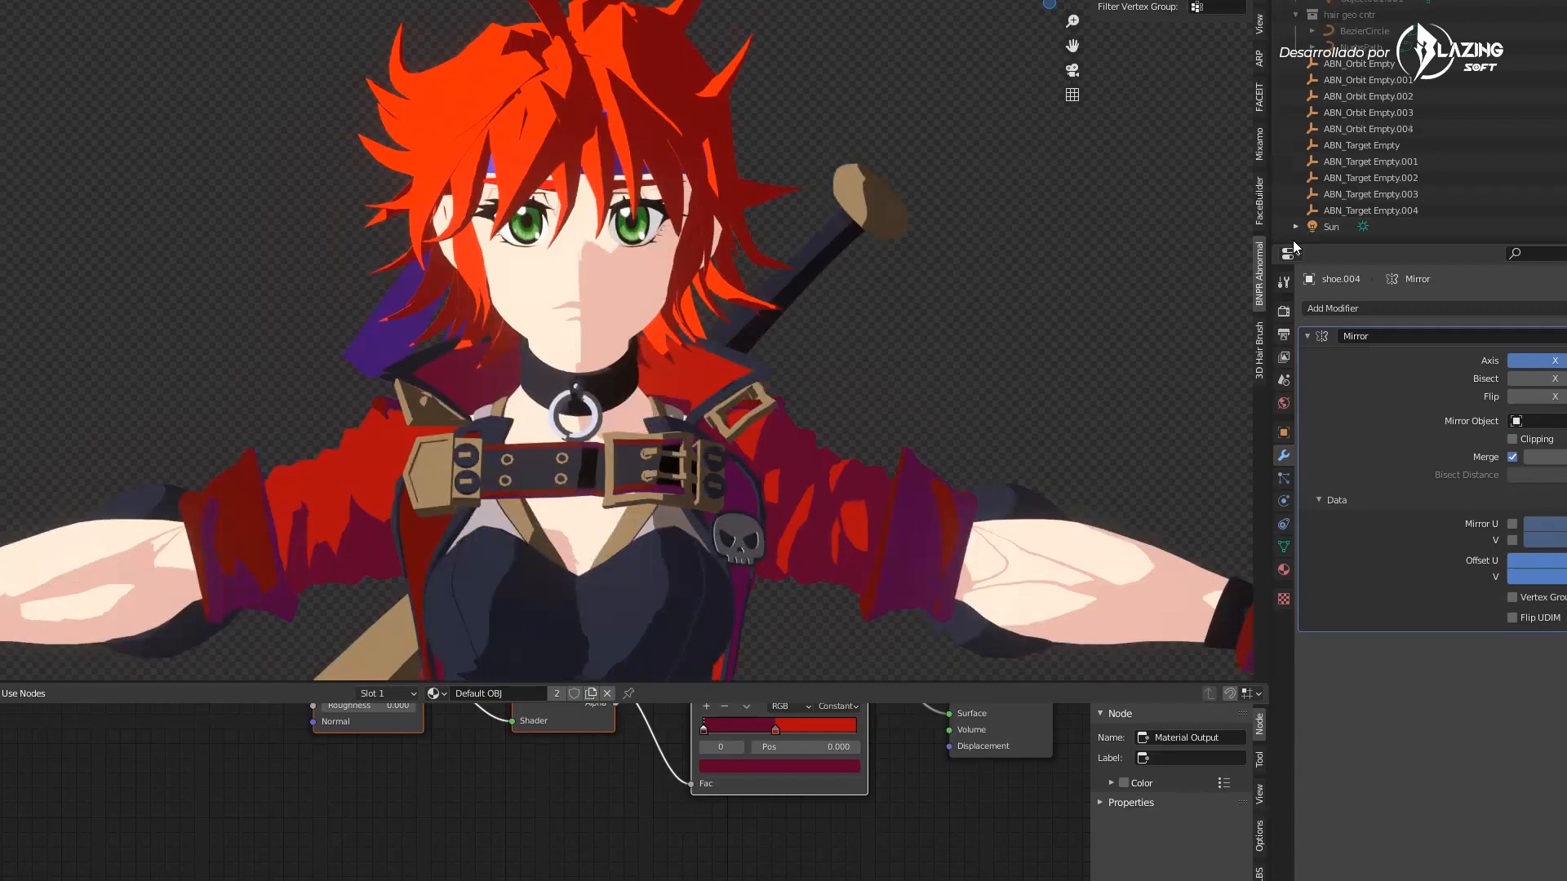
{"action": "scroll", "coordinate": [1322, 231], "scroll_direction": "up", "scroll_amount": 1}
Select the Sun light and rotate it around Z to about -101°
{"action": "left_click", "coordinate": [1257, 1]}
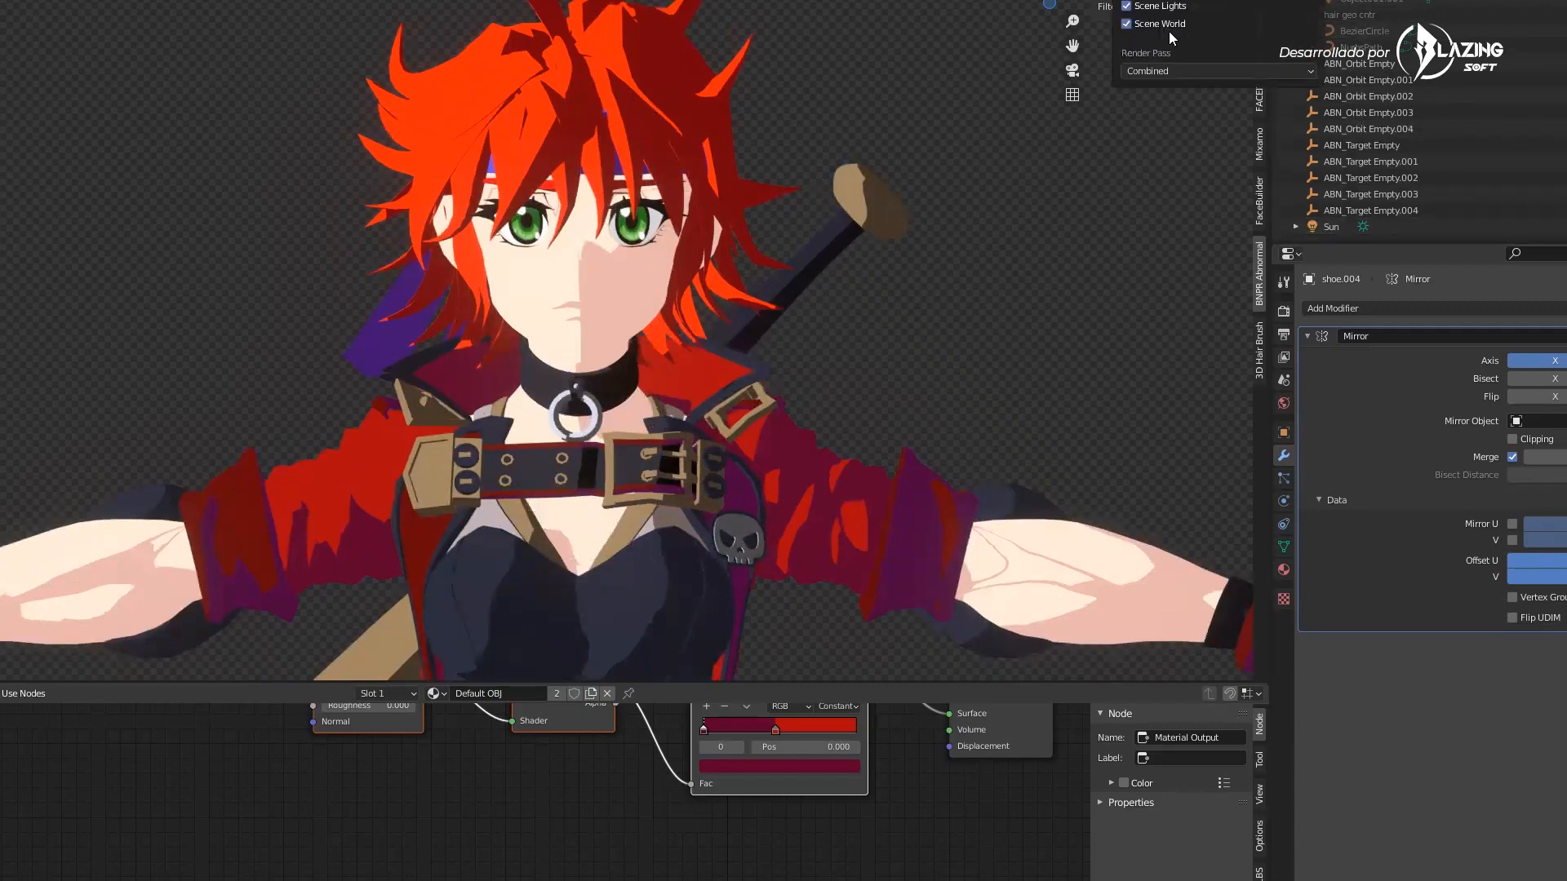
{"action": "left_click", "coordinate": [1324, 228]}
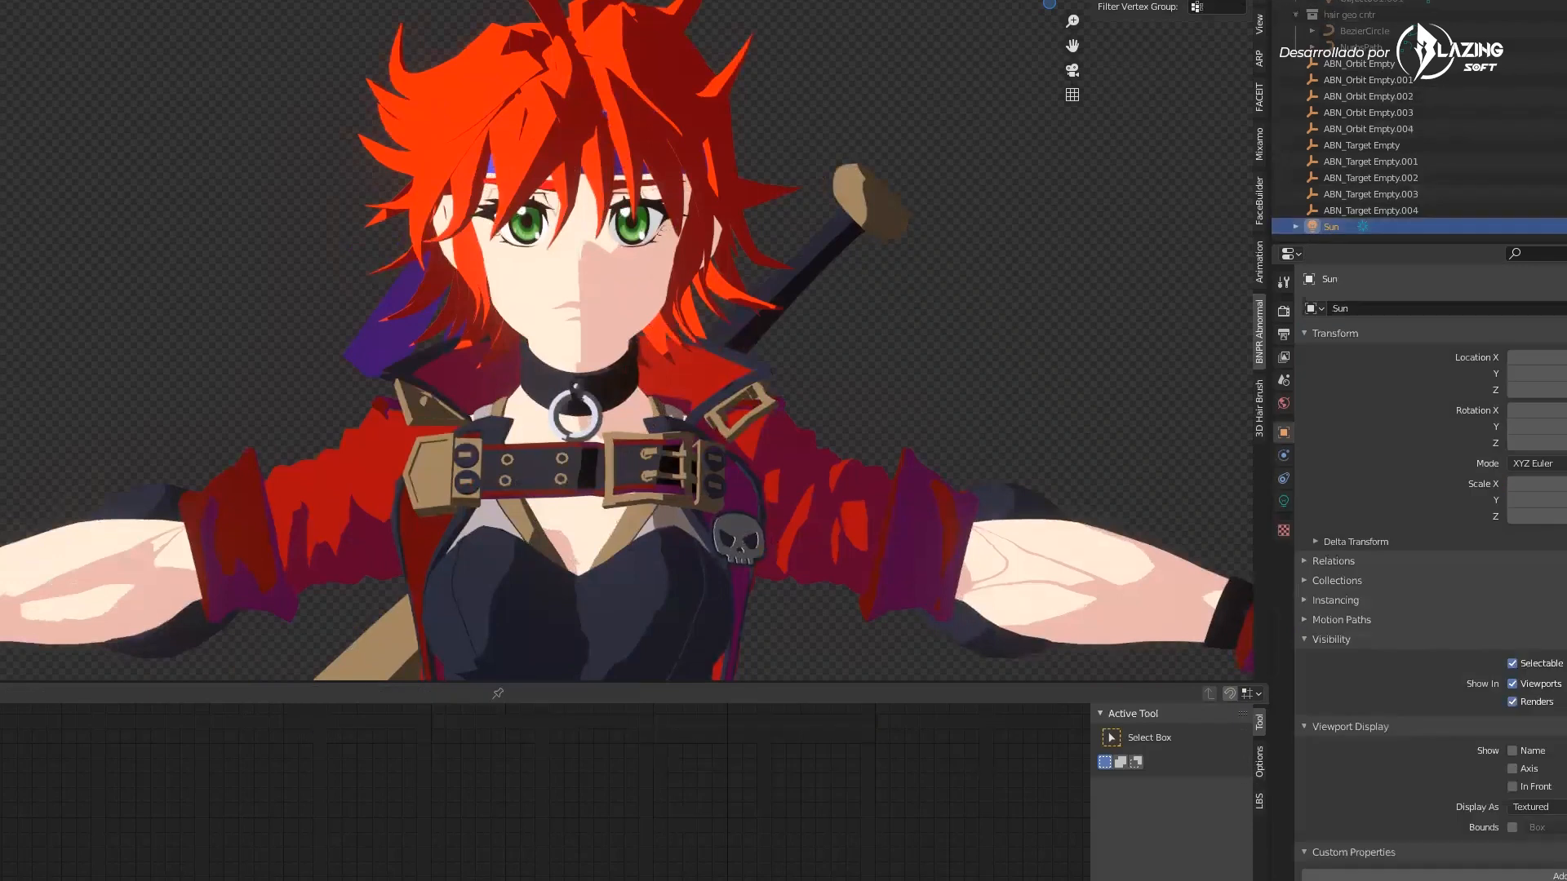
{"action": "left_click", "coordinate": [1260, 1]}
{"action": "left_click_drag", "start_coordinate": [1154, 85], "coordinate": [1118, 85]}
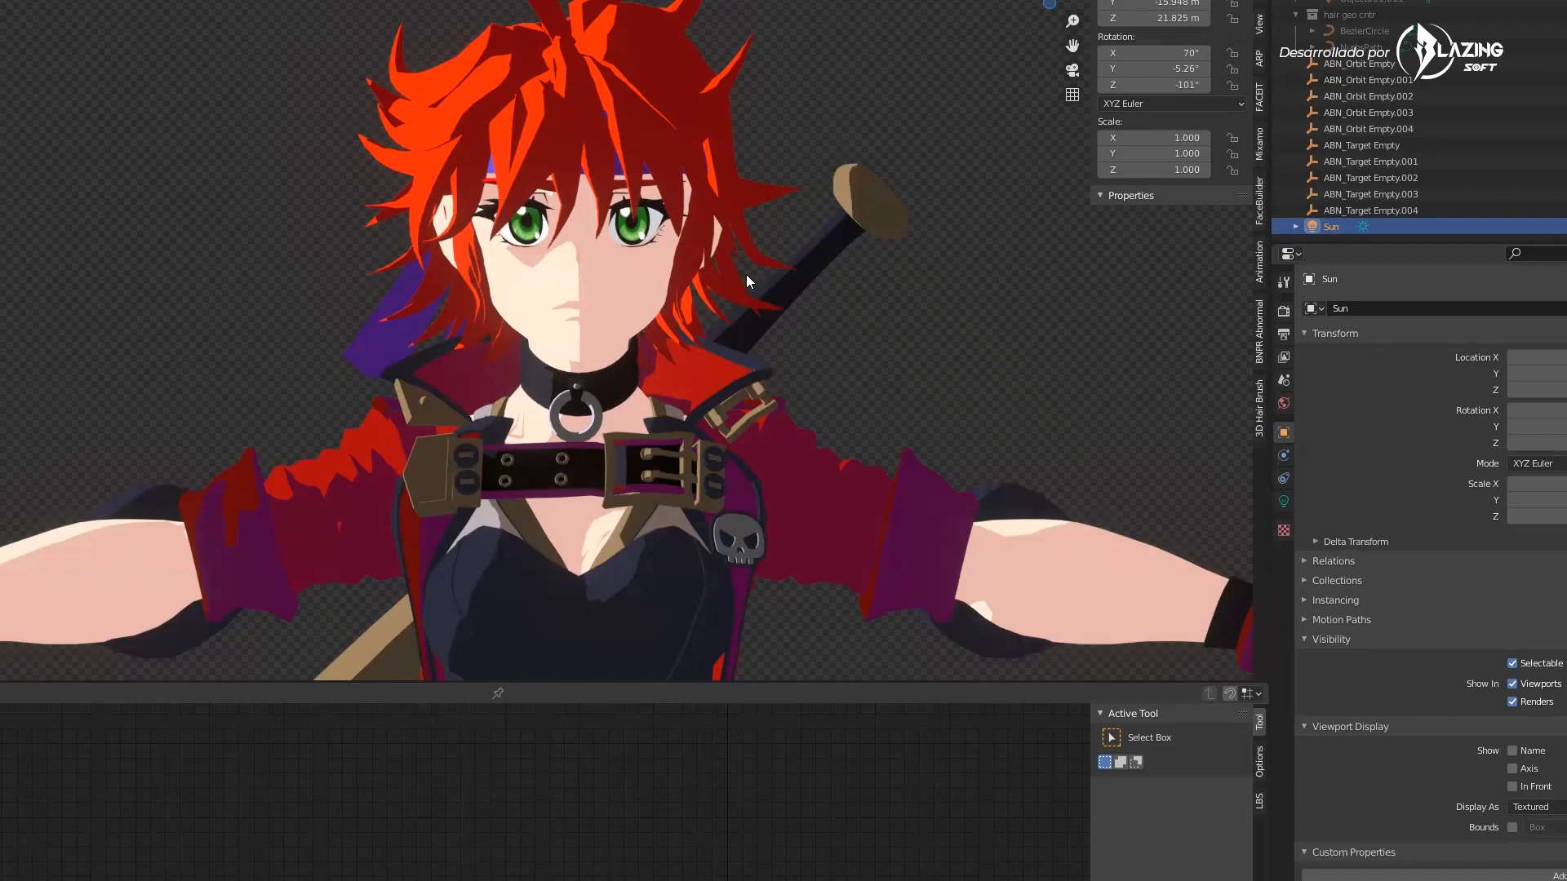
Orbit and zoom around the full character to review the new lighting
{"action": "scroll", "coordinate": [729, 290], "scroll_direction": "down", "scroll_amount": 7}
{"action": "middle_click_drag", "start_coordinate": [727, 275], "coordinate": [760, 440], "text": "shift"}
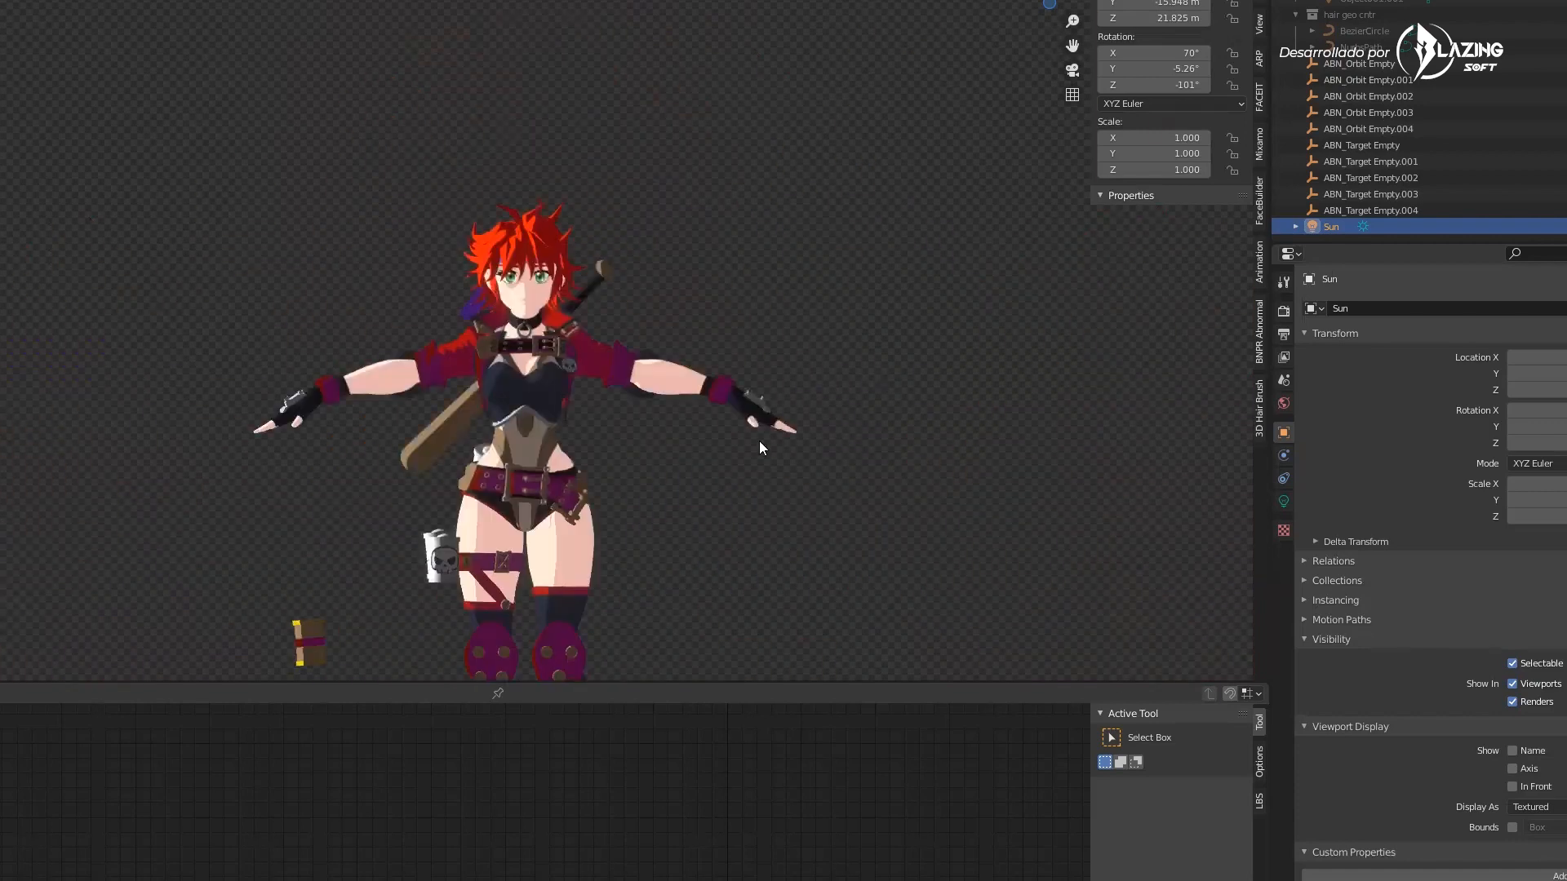
{"action": "scroll", "coordinate": [575, 406], "scroll_direction": "up", "scroll_amount": 6}
{"action": "middle_click_drag", "start_coordinate": [600, 407], "coordinate": [675, 325], "text": "shift"}
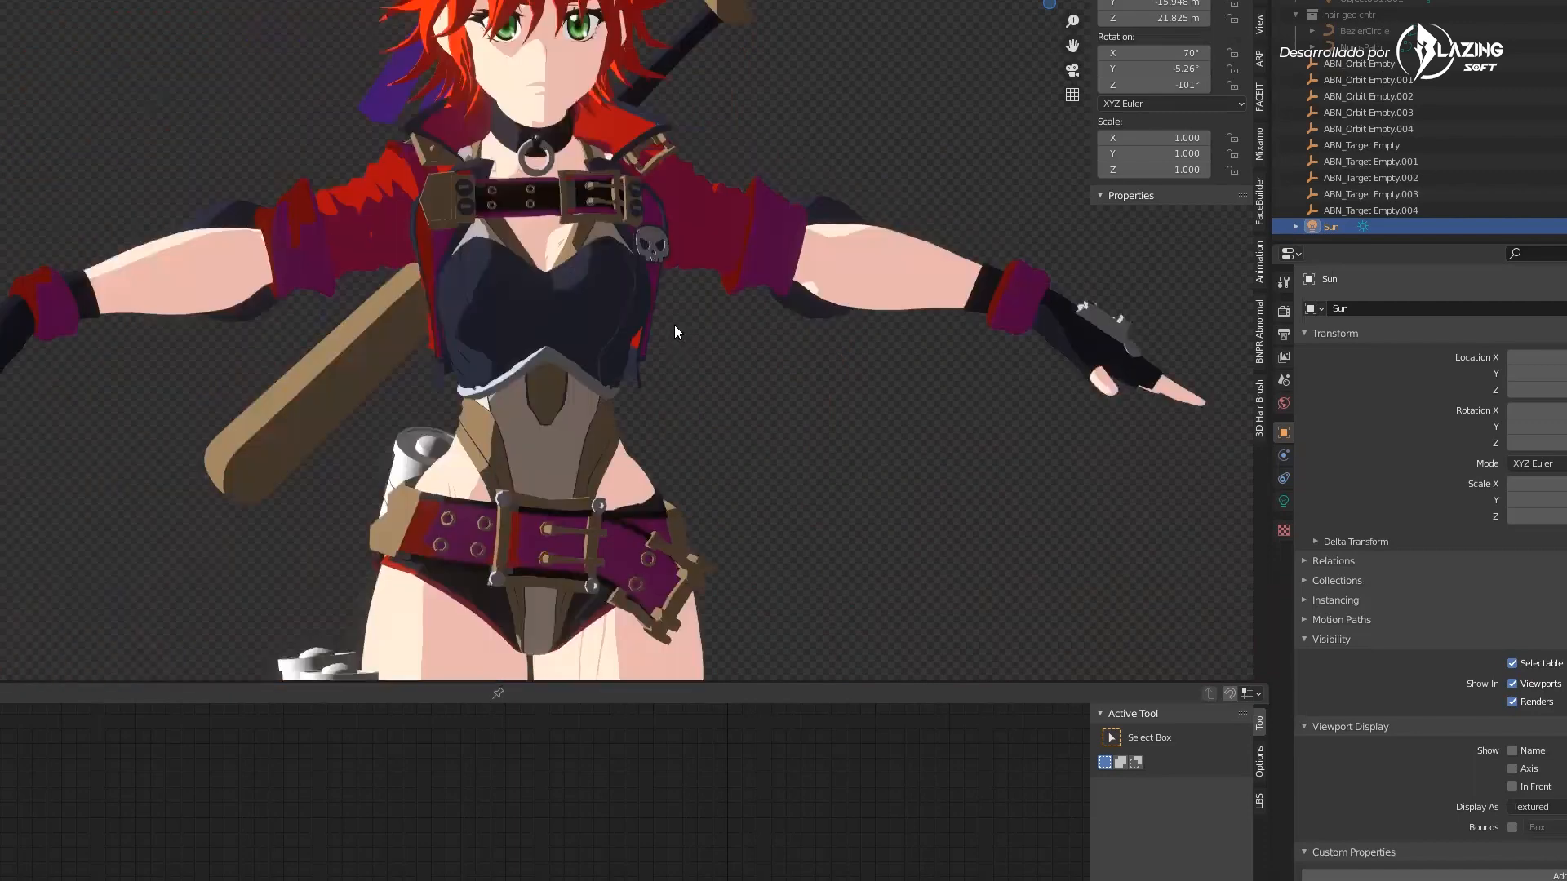
{"action": "scroll", "coordinate": [657, 358], "scroll_direction": "down", "scroll_amount": 3}
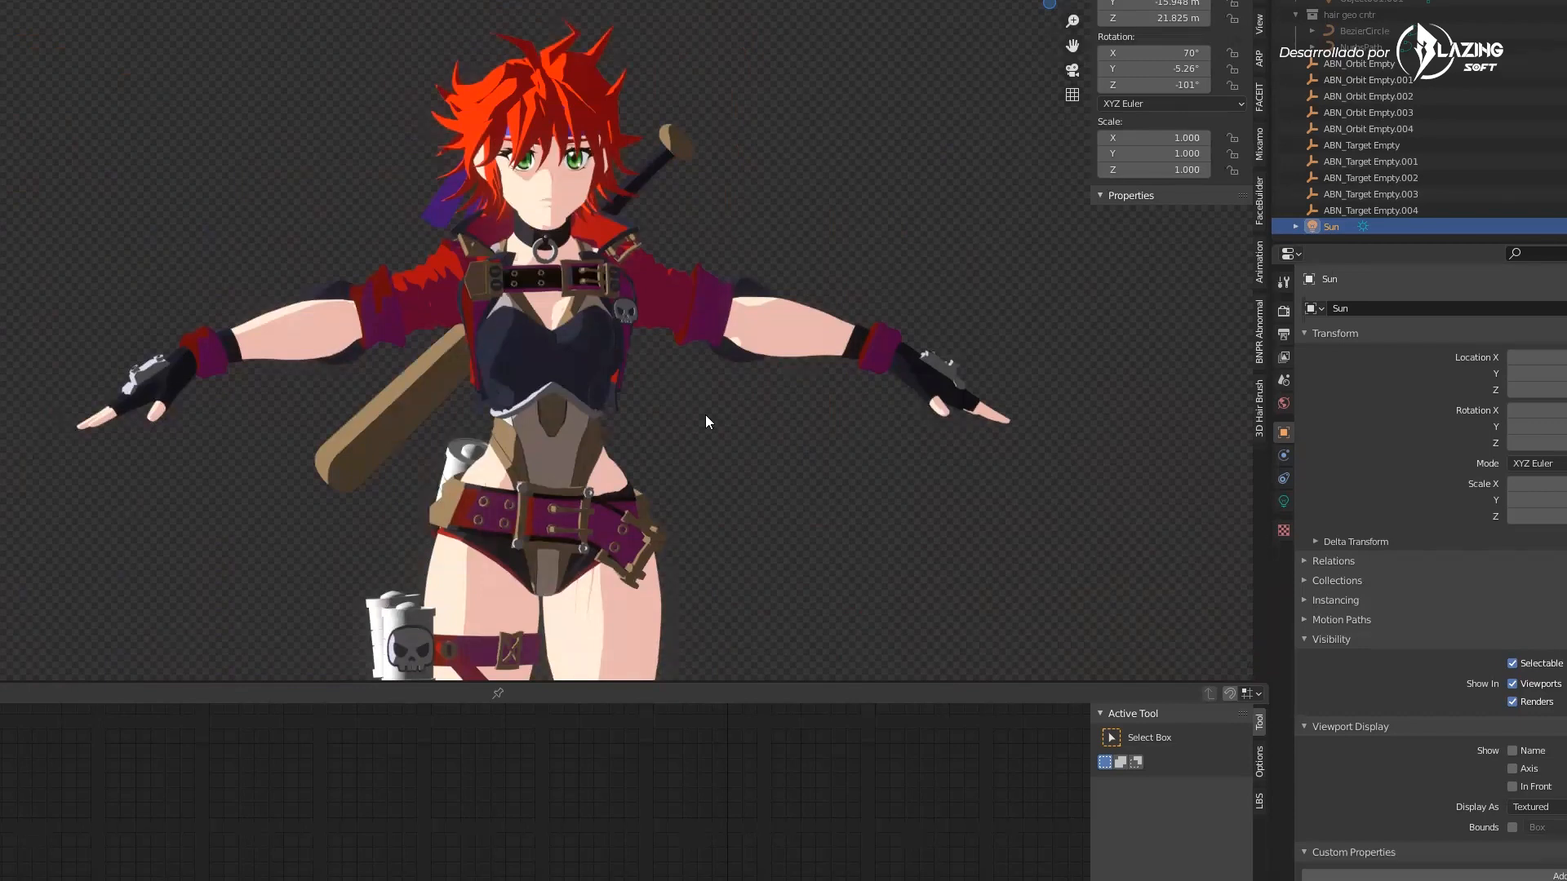
{"action": "middle_click_drag", "start_coordinate": [750, 398], "coordinate": [744, 383], "text": "shift"}
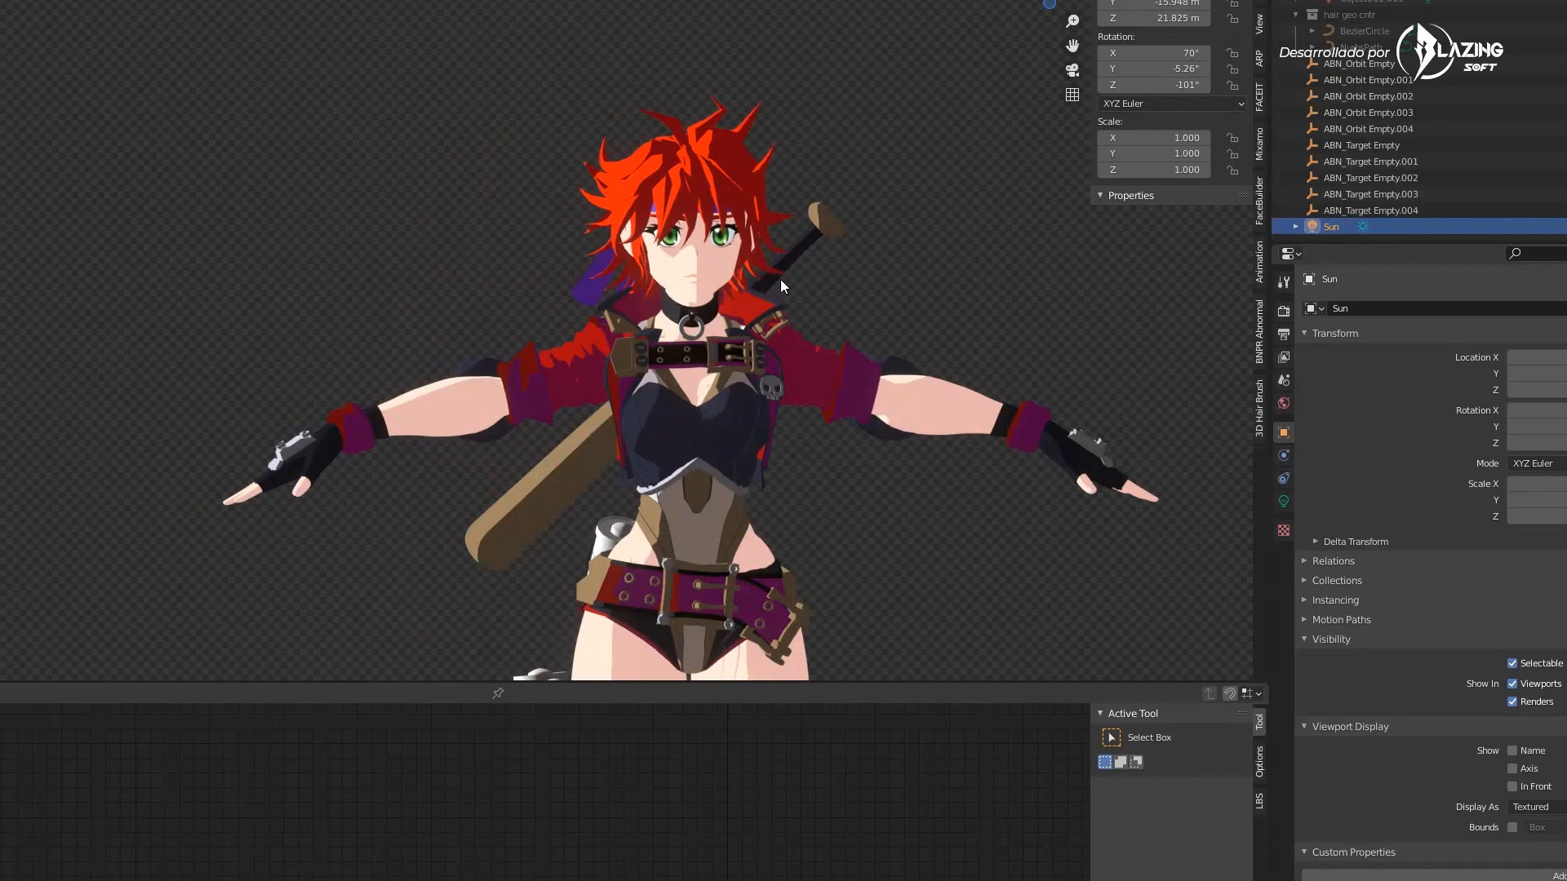
{"action": "middle_click_drag", "start_coordinate": [779, 279], "coordinate": [696, 350], "text": "shift"}
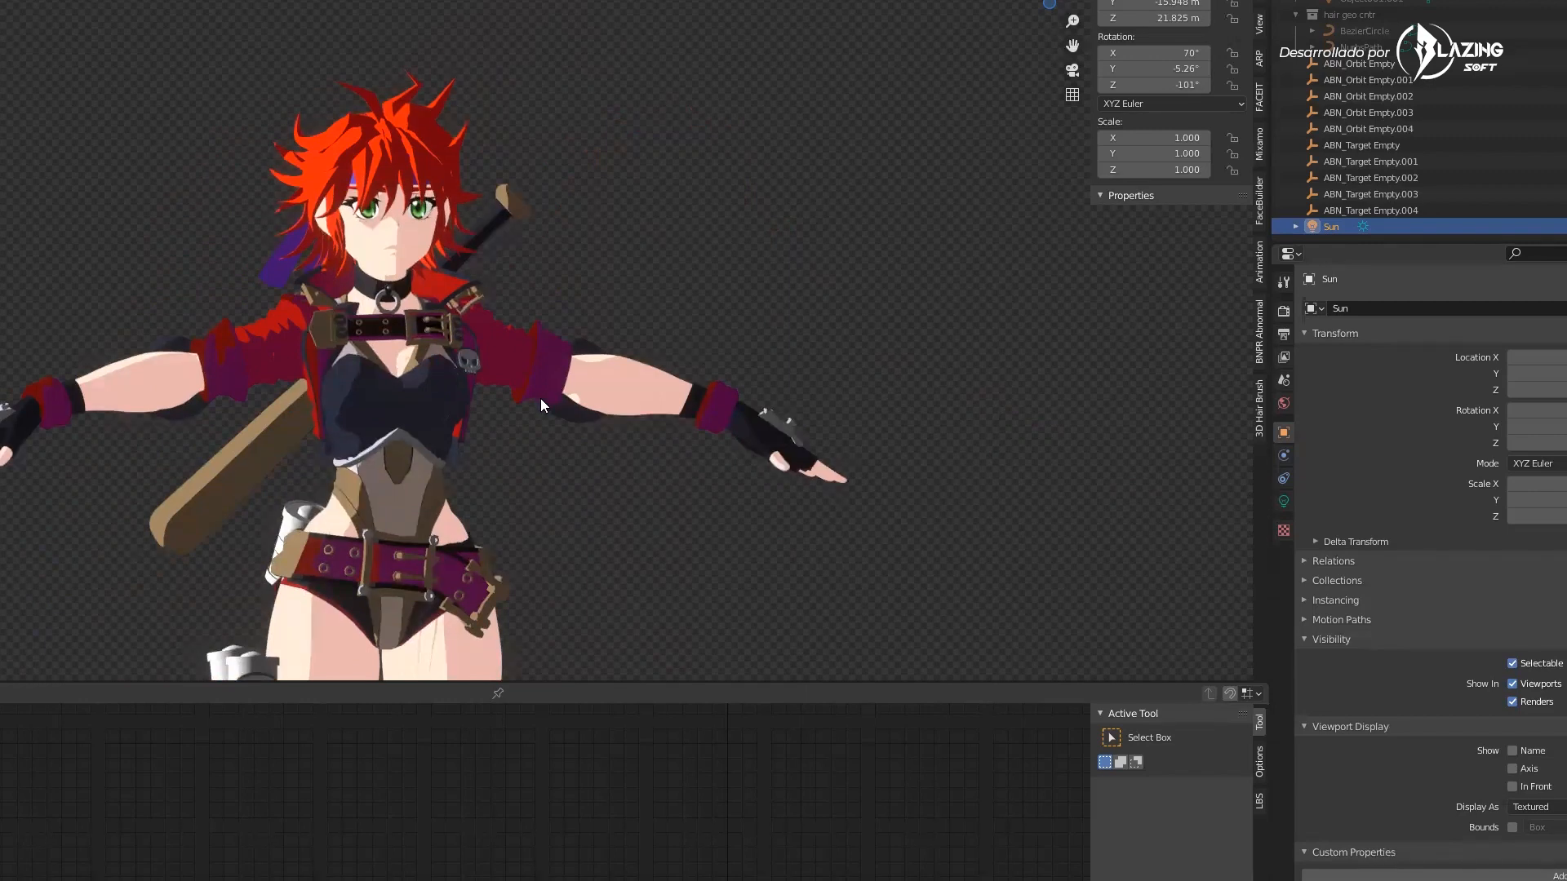
{"action": "middle_click_drag", "start_coordinate": [688, 219], "coordinate": [701, 426], "text": "shift"}
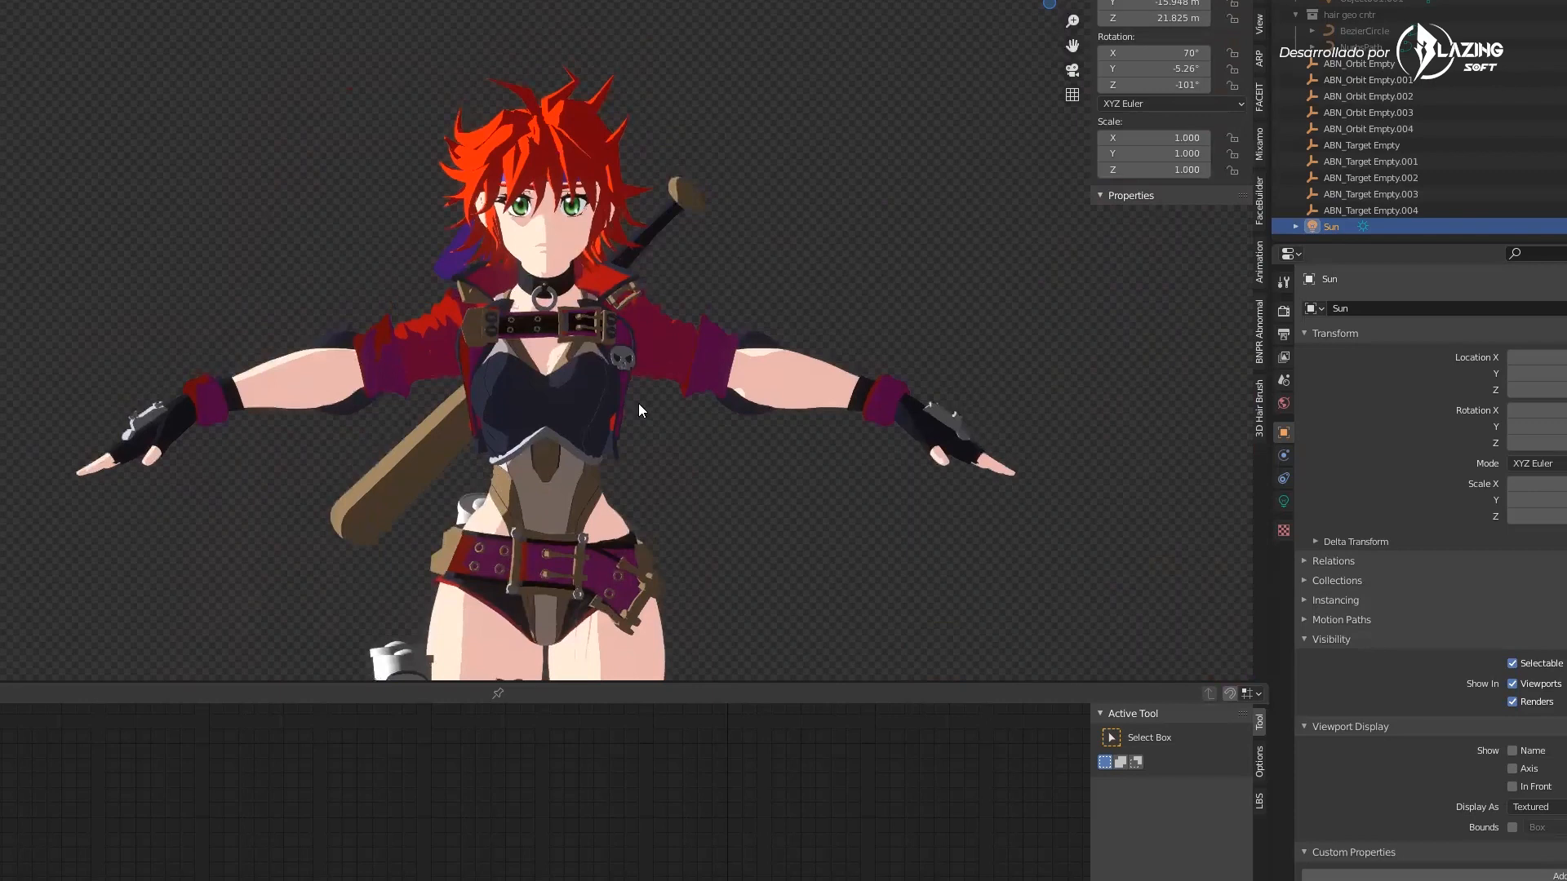
{"action": "scroll", "coordinate": [687, 545], "scroll_direction": "down", "scroll_amount": 3}
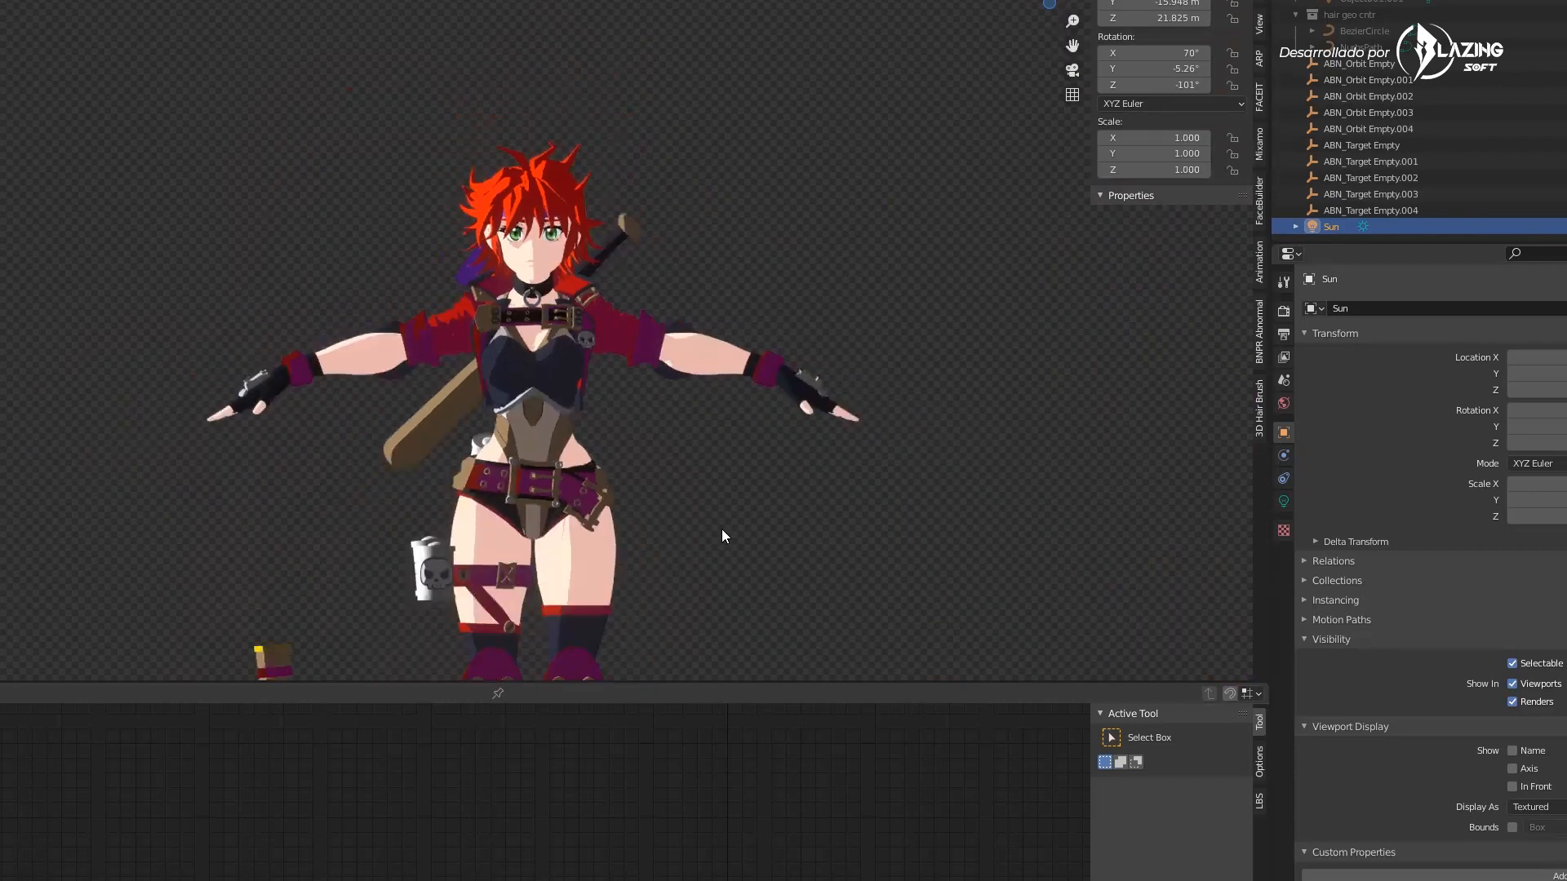
{"action": "scroll", "coordinate": [726, 525], "scroll_direction": "down", "scroll_amount": 2}
{"action": "scroll", "coordinate": [728, 529], "scroll_direction": "up", "scroll_amount": 4}
Close the ZBrush and Blender windows without saving
{"action": "key", "text": "alt+Tab"}
{"action": "key", "text": "Escape"}
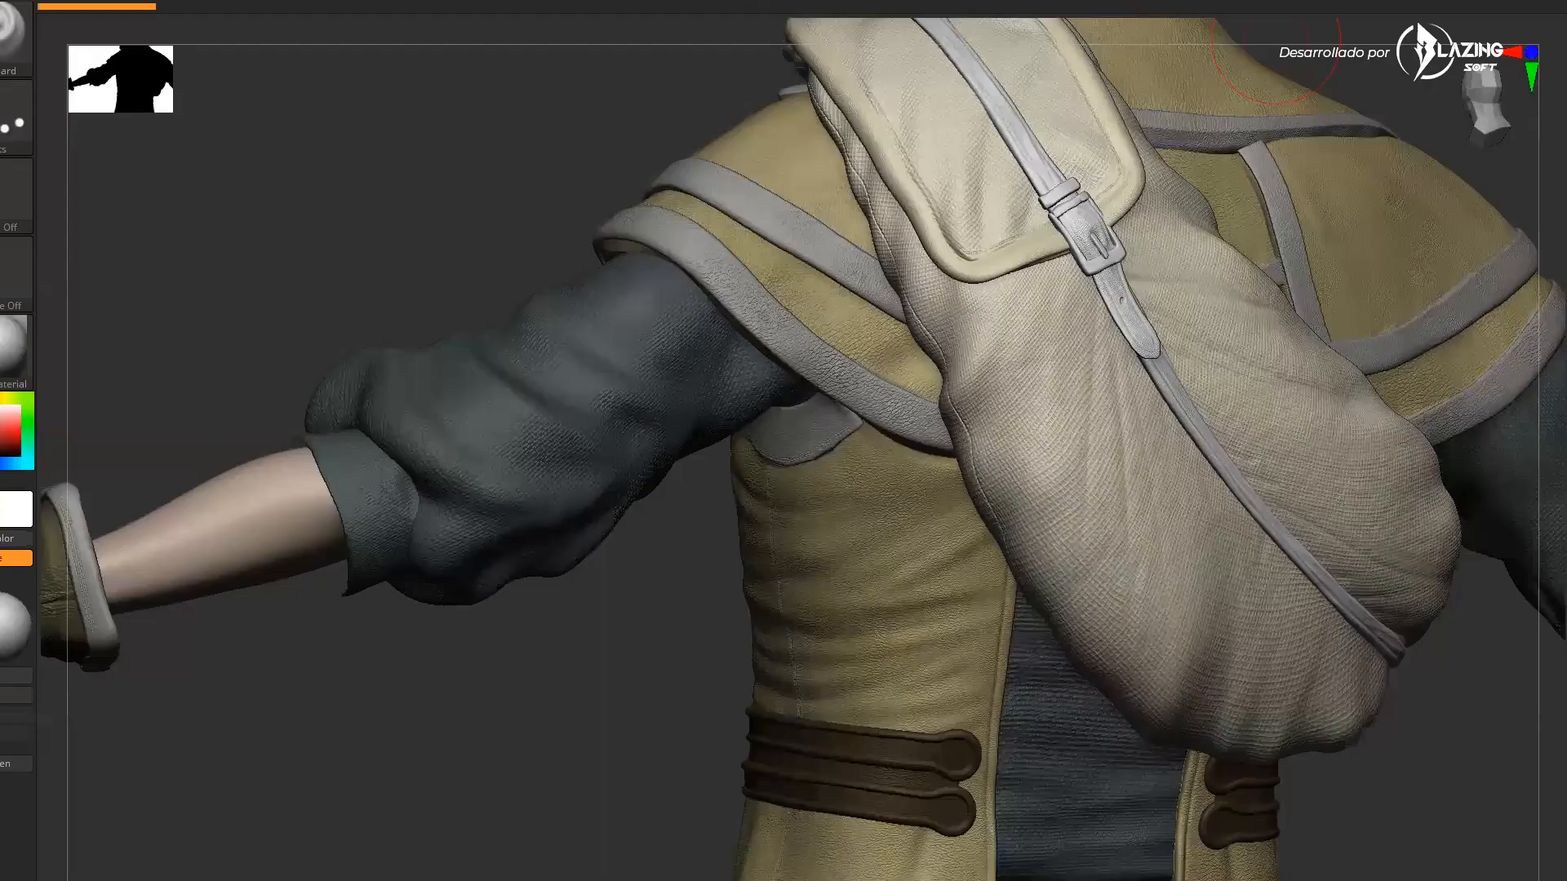
{"action": "key", "text": "alt+F4"}
{"action": "left_click", "coordinate": [823, 492]}
{"action": "key", "text": "alt+Tab"}
{"action": "key", "text": "alt+F4"}
{"action": "left_click", "coordinate": [808, 463]}
Switch through the open windows to the reference renders and the pipeline timeline slide
{"action": "key", "text": "alt+Tab"}
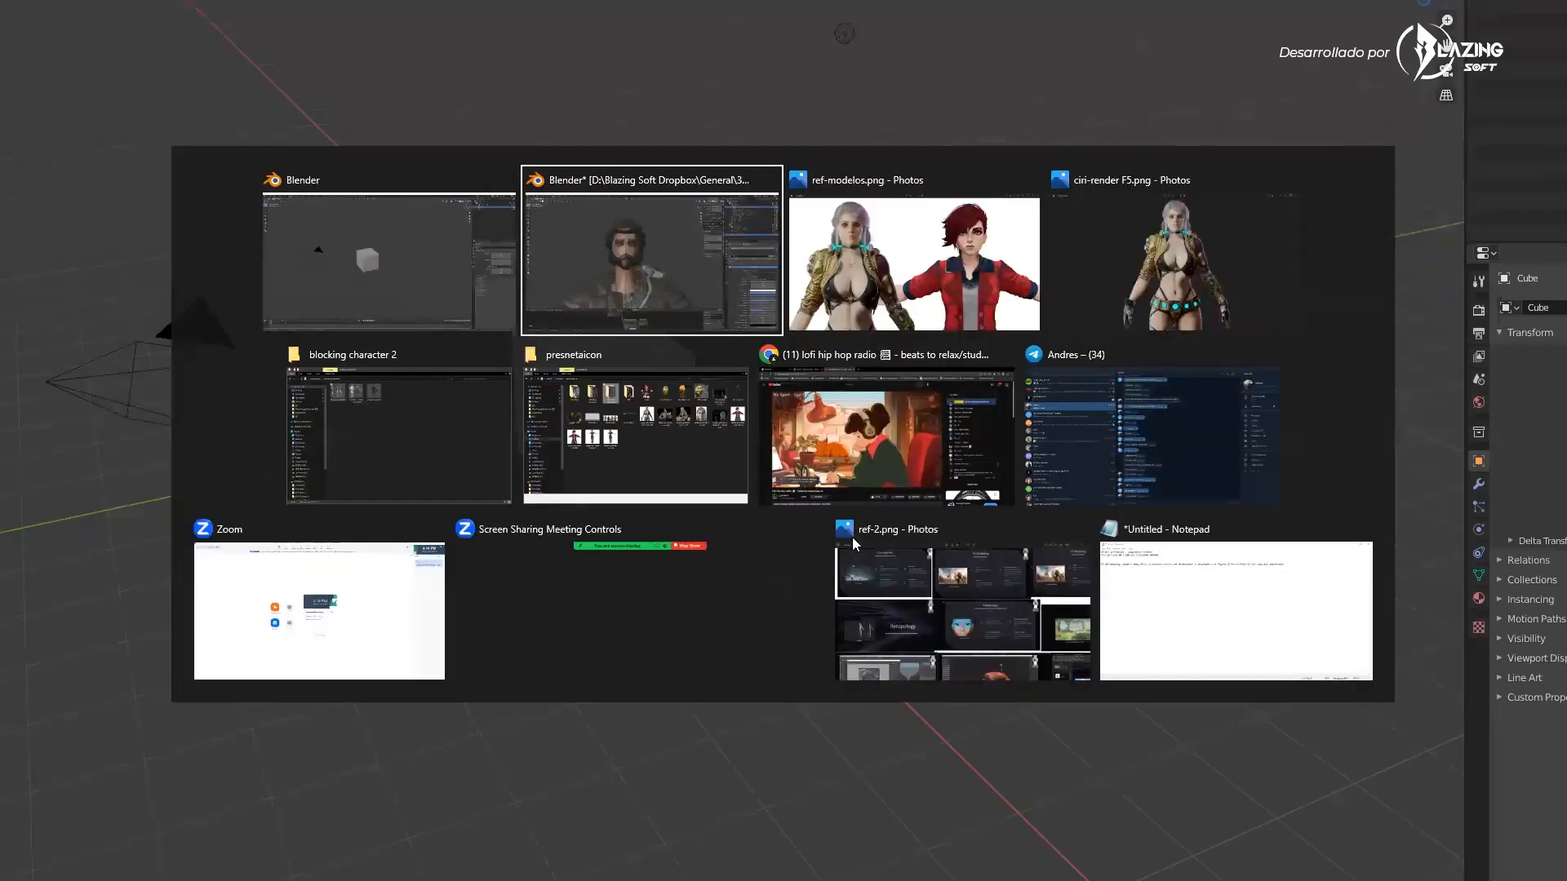
{"action": "key", "text": "alt+Tab"}
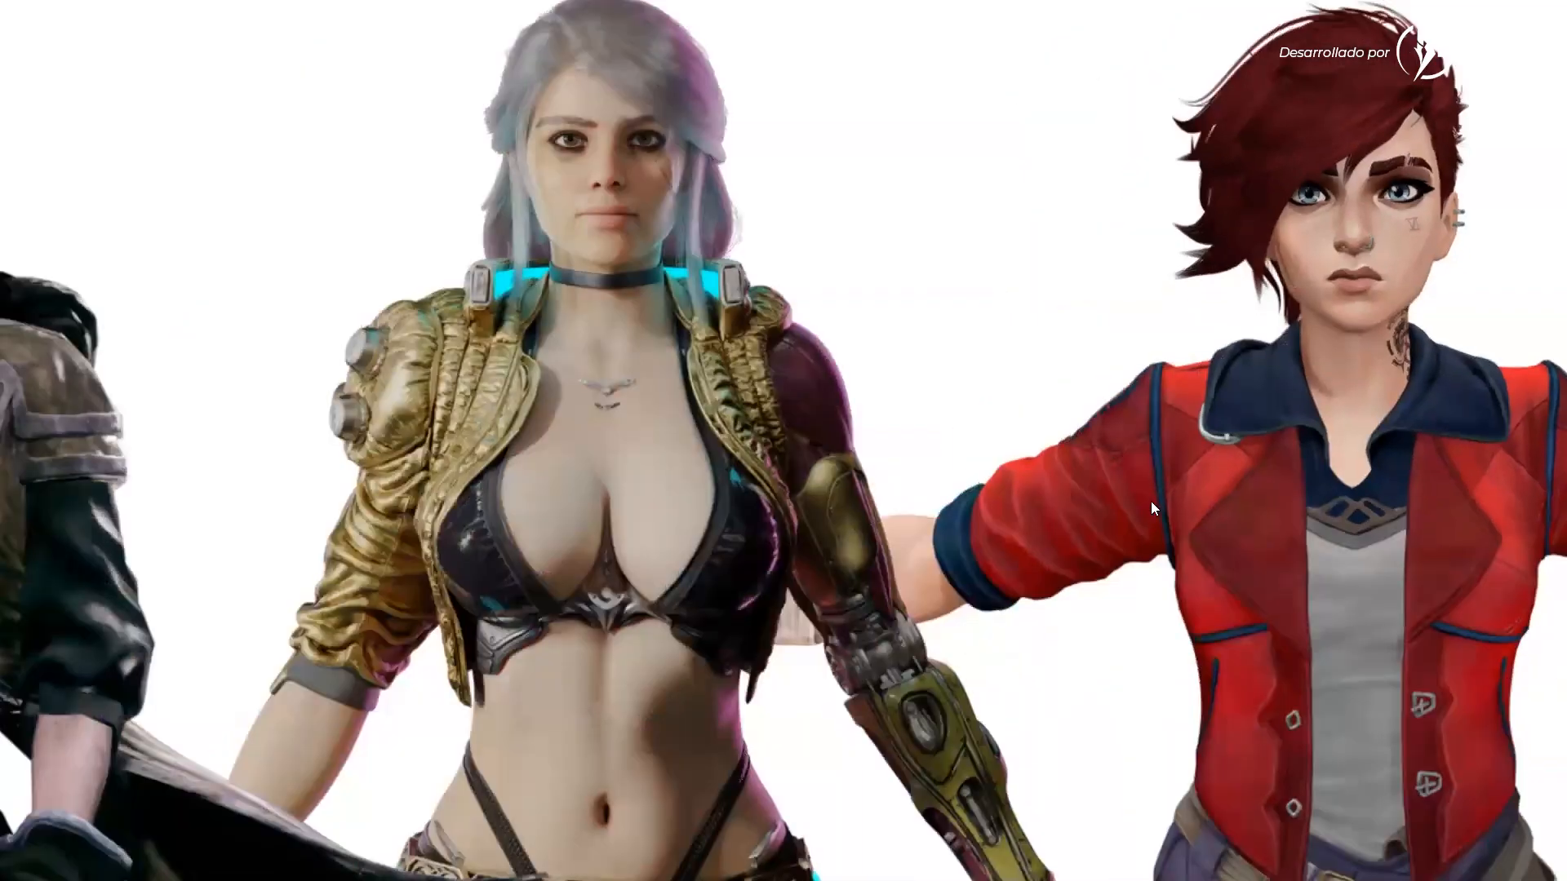
{"action": "key", "text": "alt+Tab"}
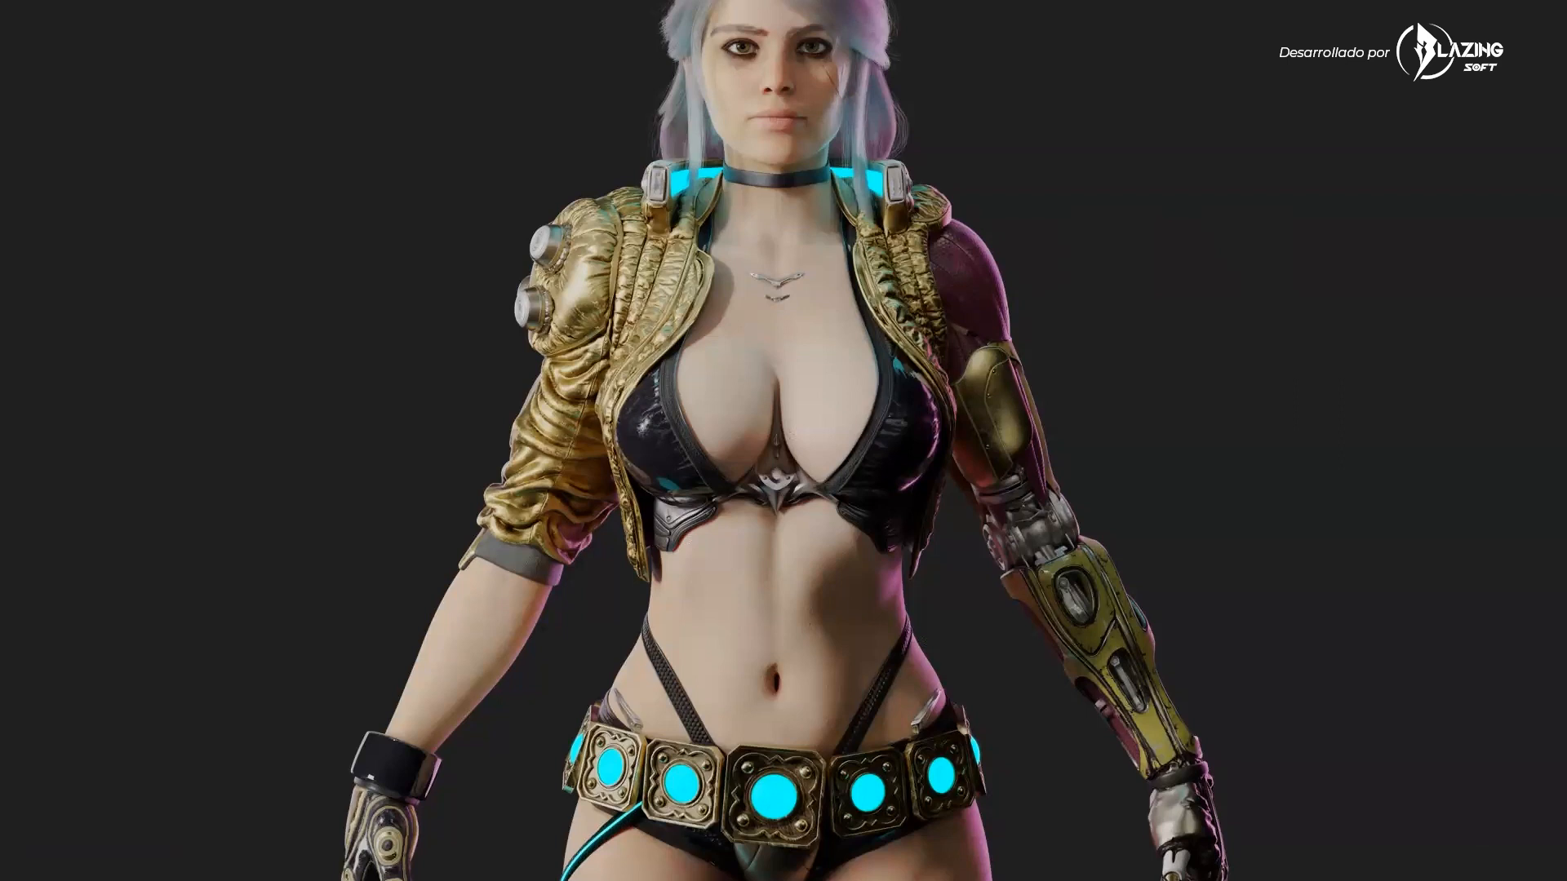
{"action": "key", "text": "alt+Tab"}
{"action": "key", "text": "alt+Tab"}
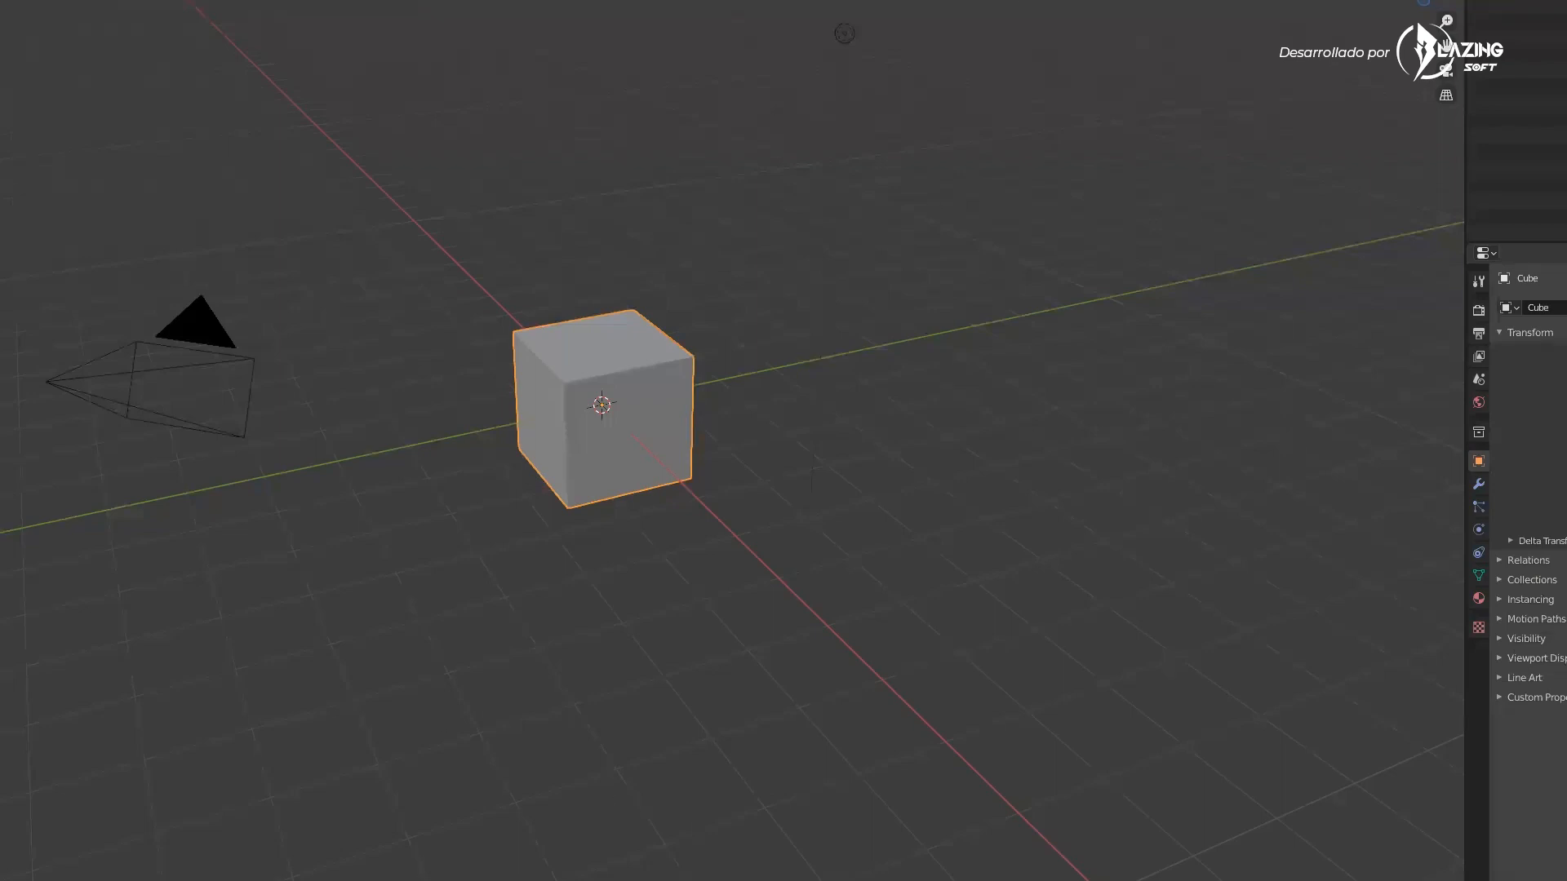
{"action": "key", "text": "alt+Tab"}
{"action": "key", "text": "alt+Tab"}
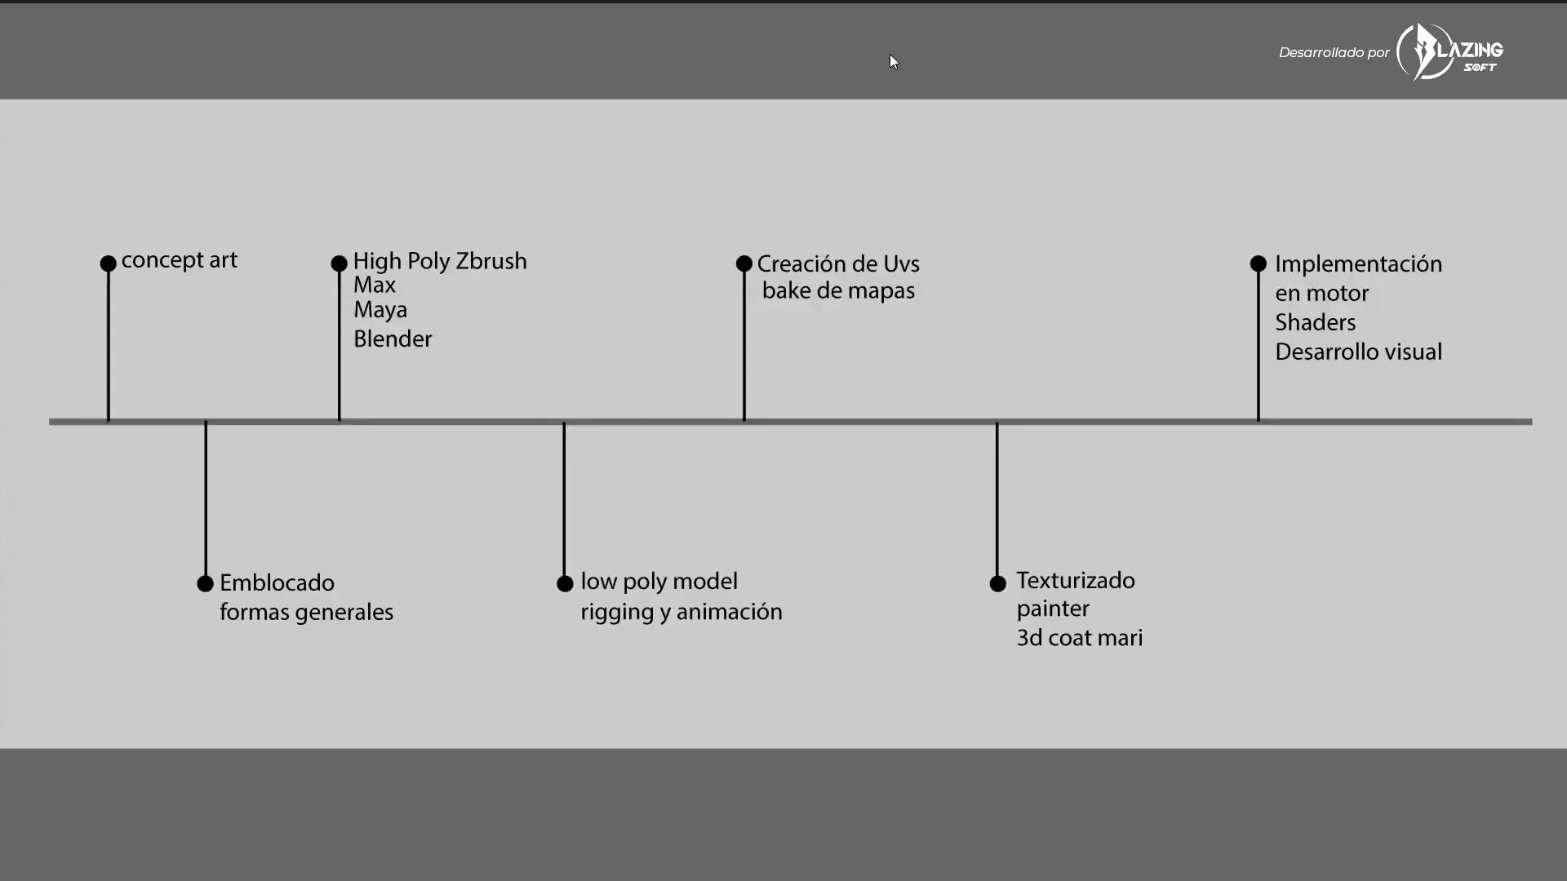
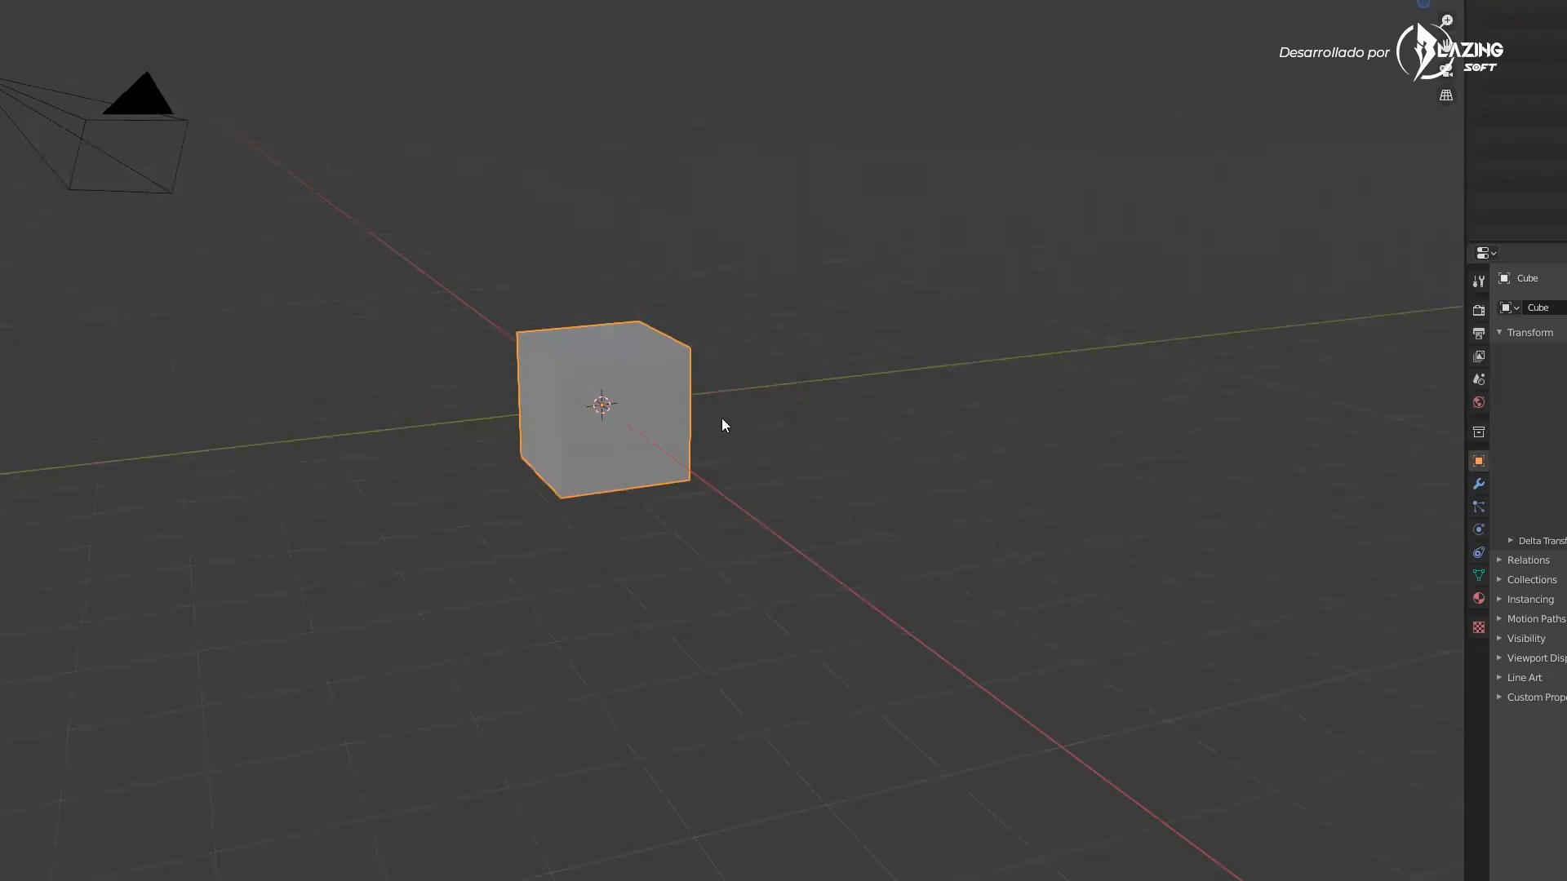
Orbit, pan and zoom the viewport around the default cube to demonstrate navigation
{"action": "middle_click_drag", "start_coordinate": [753, 387], "coordinate": [797, 428]}
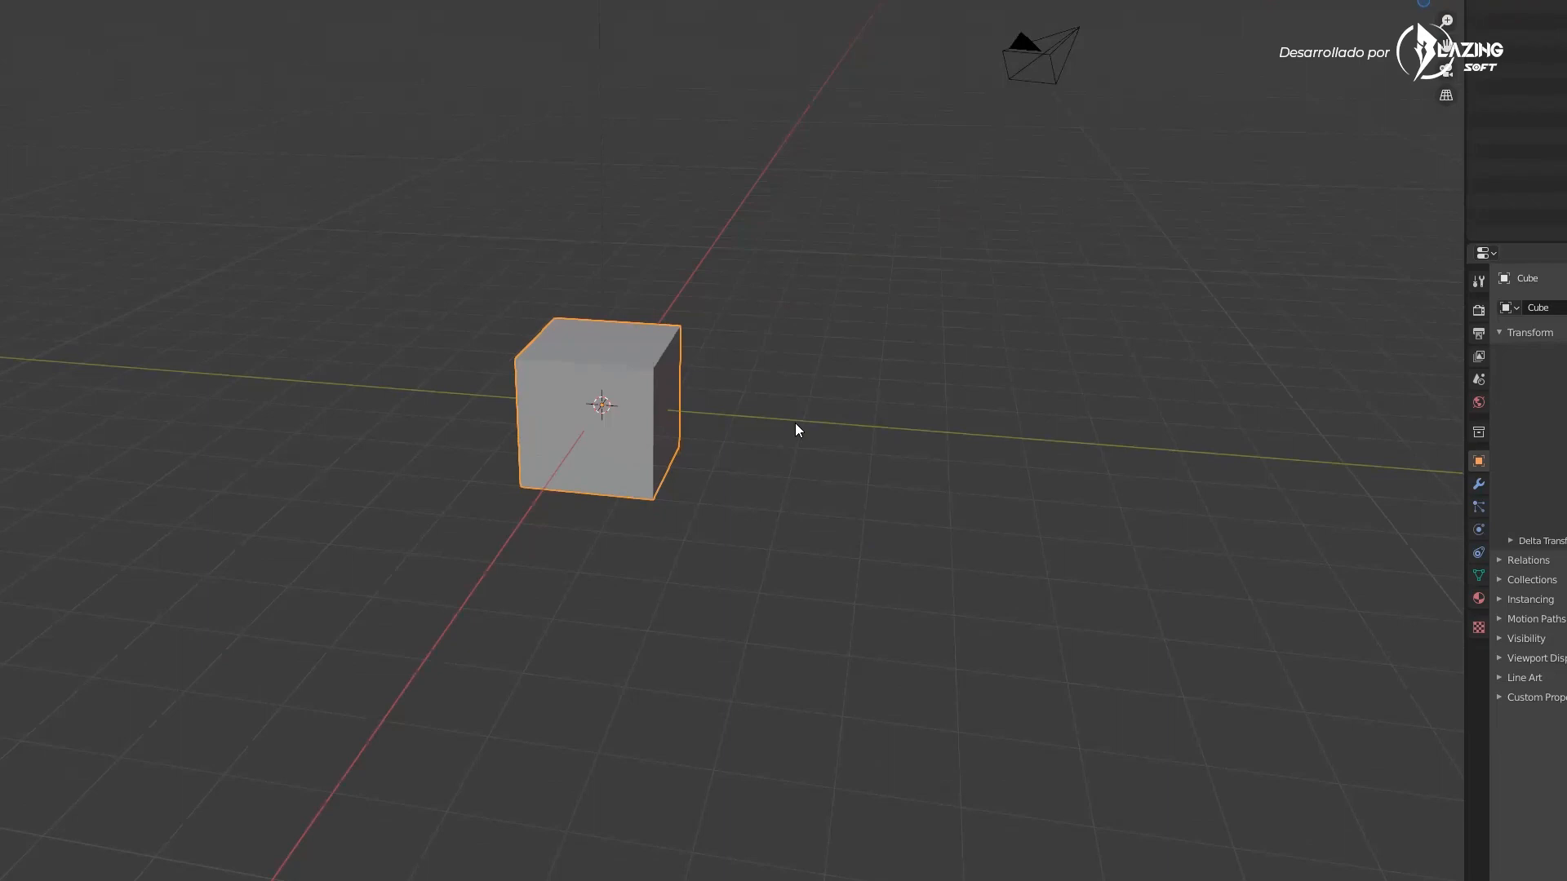
{"action": "middle_click_drag", "start_coordinate": [804, 378], "coordinate": [607, 419]}
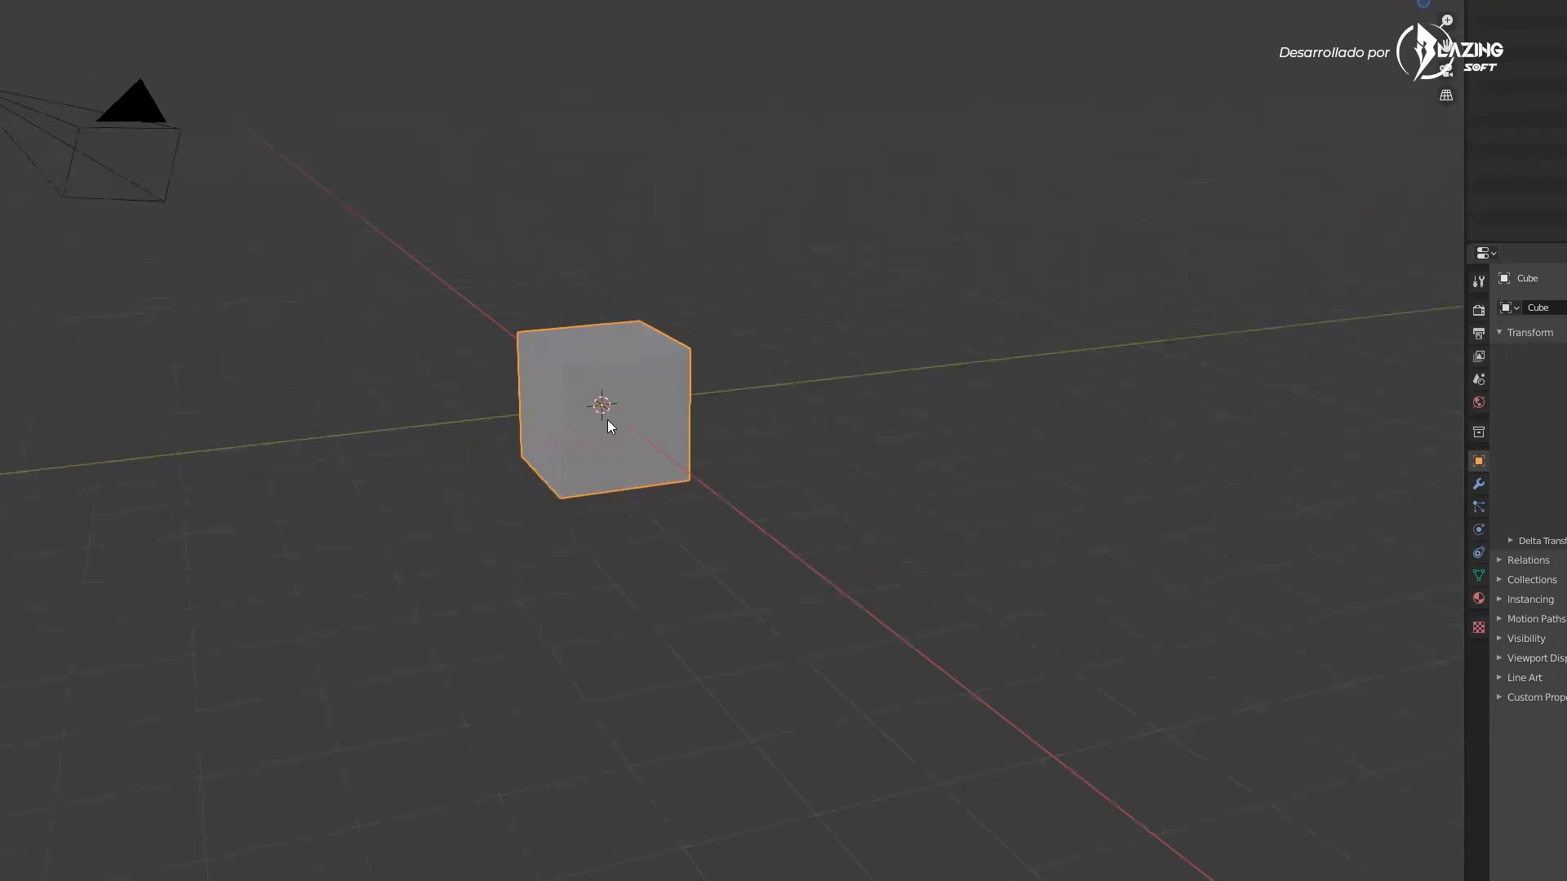
{"action": "middle_click_drag", "start_coordinate": [627, 480], "coordinate": [746, 483]}
{"action": "key", "text": "KP_1"}
{"action": "mouse_move", "coordinate": [829, 452]}
{"action": "middle_mouse_down"}
{"action": "mouse_move", "coordinate": [756, 499]}
{"action": "mouse_move", "coordinate": [721, 487]}
{"action": "mouse_move", "coordinate": [752, 497]}
{"action": "mouse_move", "coordinate": [798, 473]}
{"action": "mouse_move", "coordinate": [763, 478]}
{"action": "mouse_move", "coordinate": [745, 444]}
{"action": "mouse_move", "coordinate": [832, 469]}
{"action": "middle_mouse_up"}
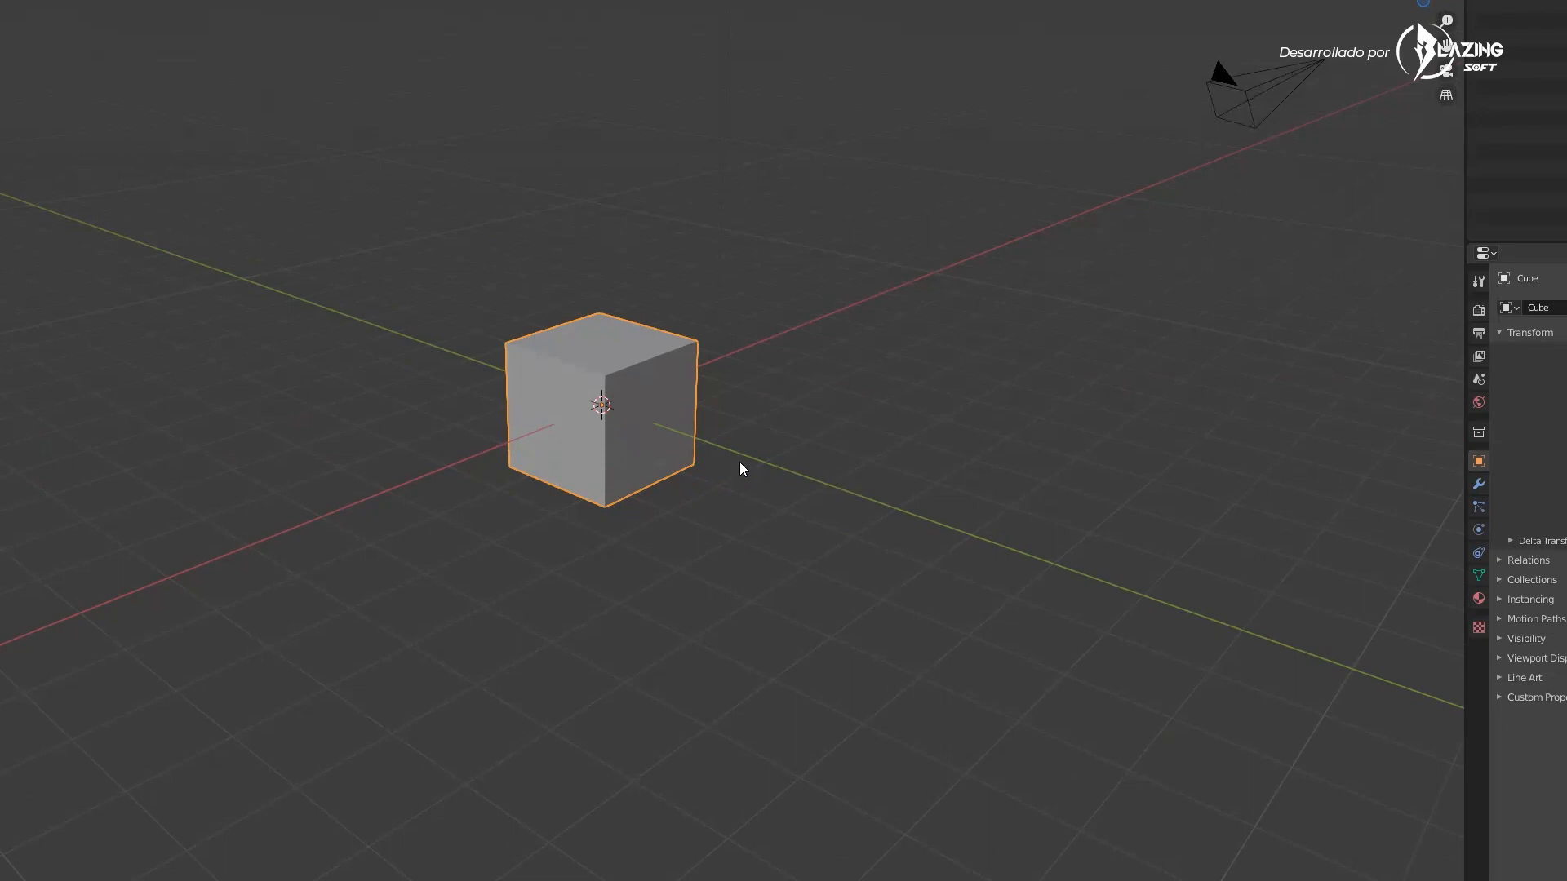
{"action": "middle_click_drag", "start_coordinate": [697, 470], "coordinate": [687, 403]}
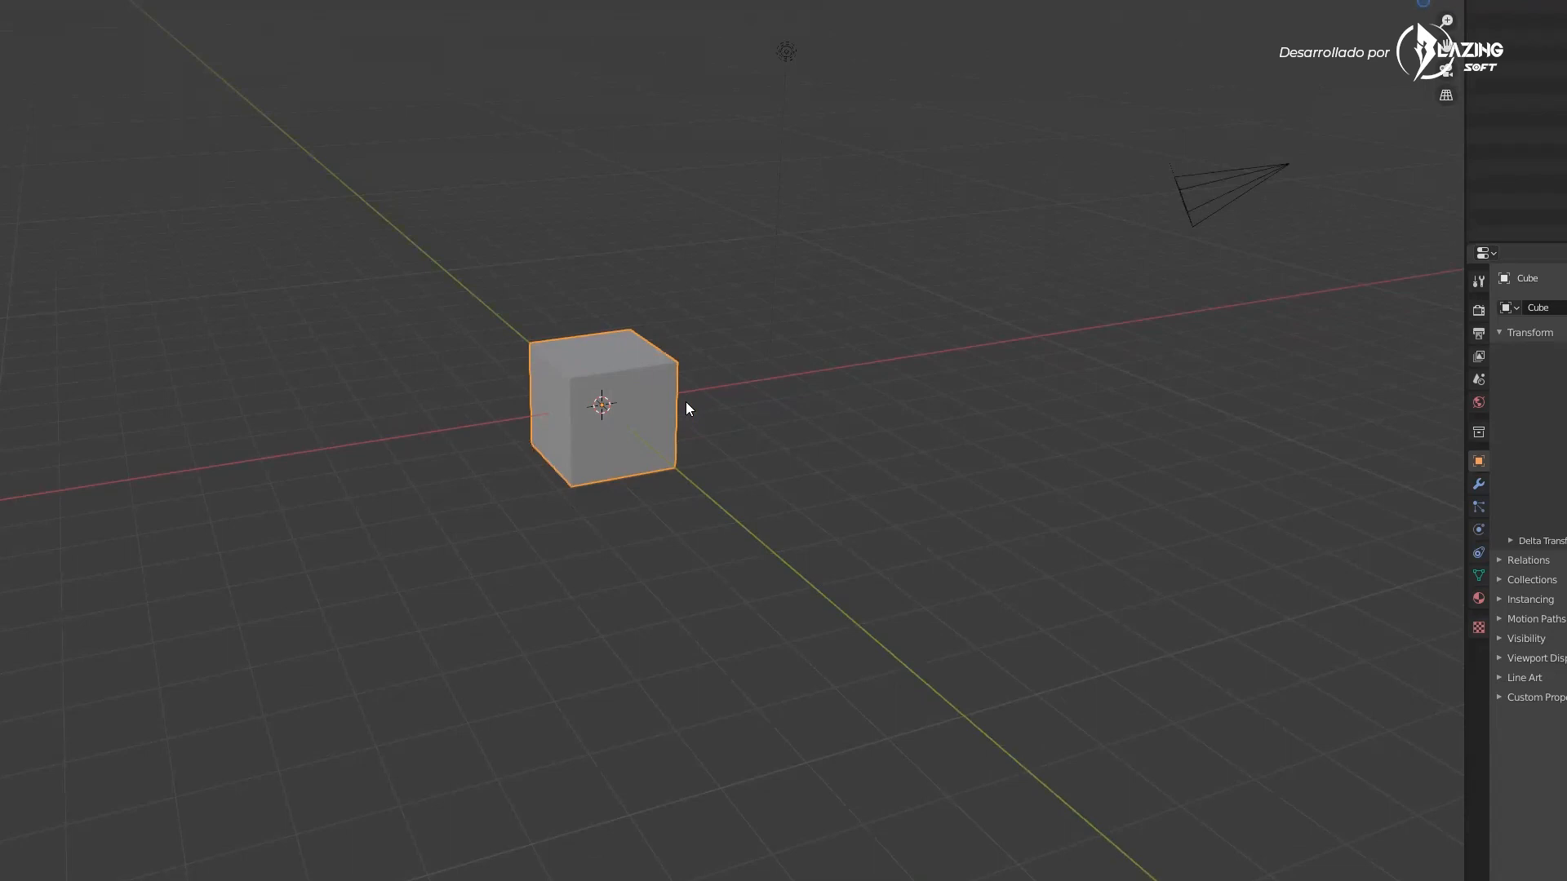
{"action": "middle_click_drag", "start_coordinate": [712, 394], "coordinate": [668, 457]}
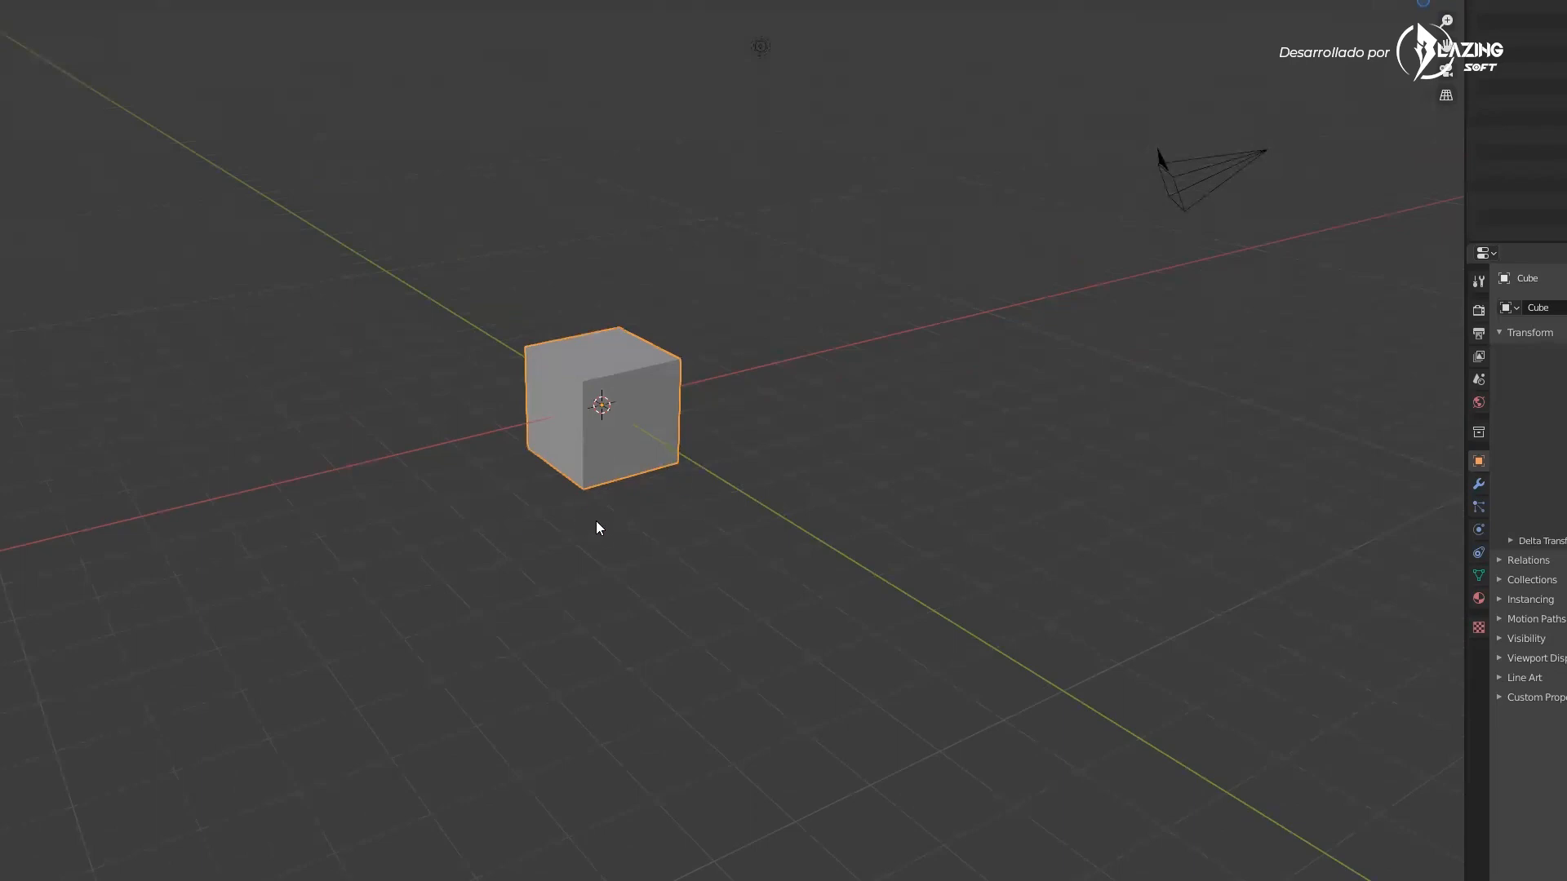
{"action": "middle_click_drag", "start_coordinate": [668, 475], "coordinate": [704, 520]}
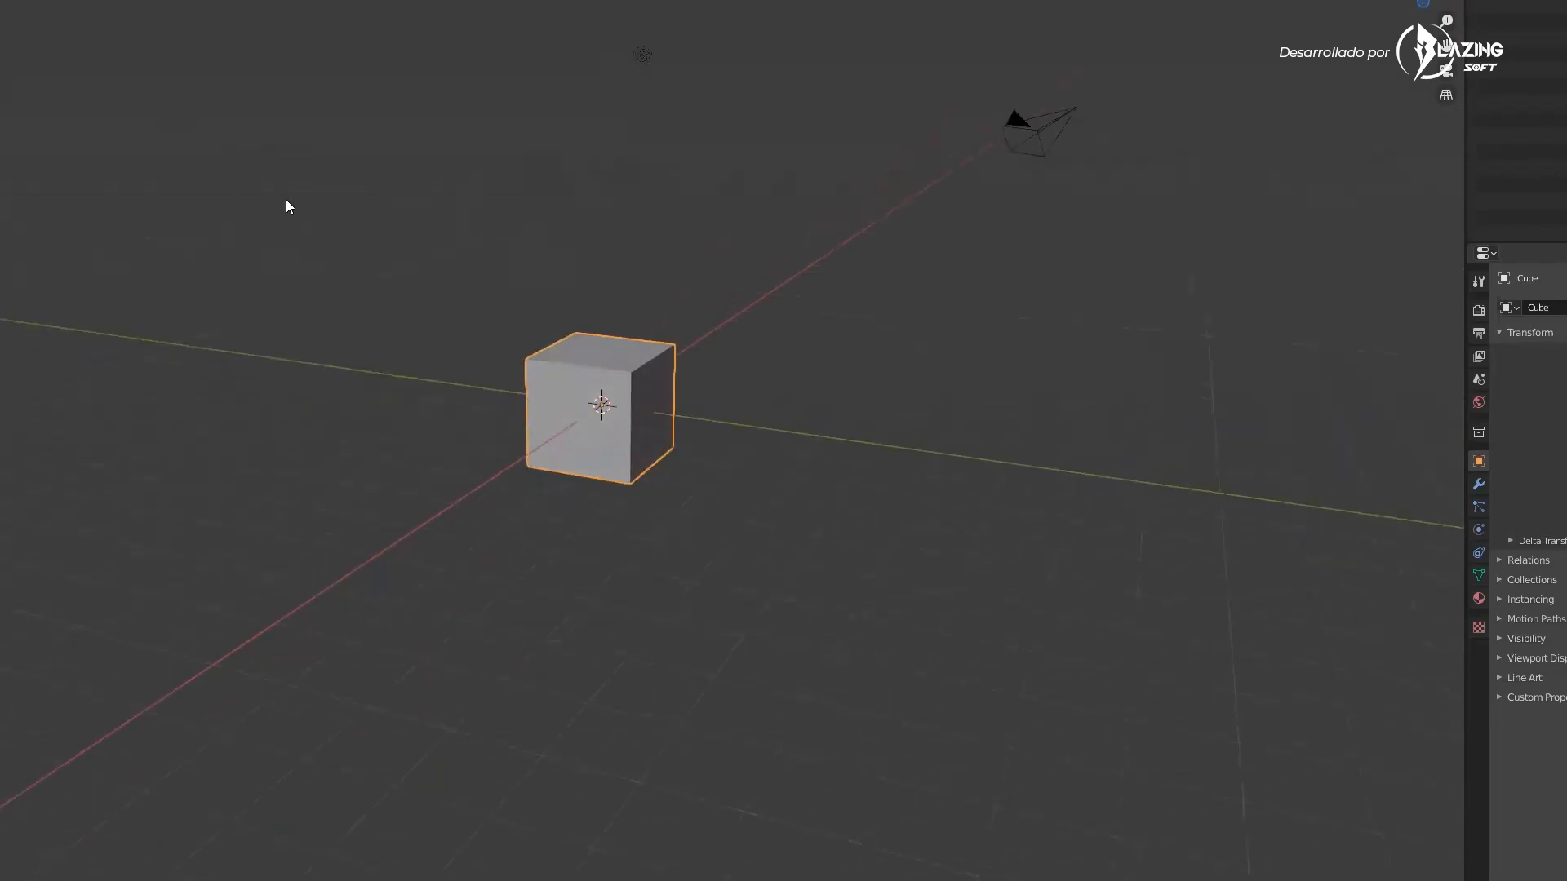
{"action": "middle_click_drag", "start_coordinate": [607, 350], "coordinate": [673, 390]}
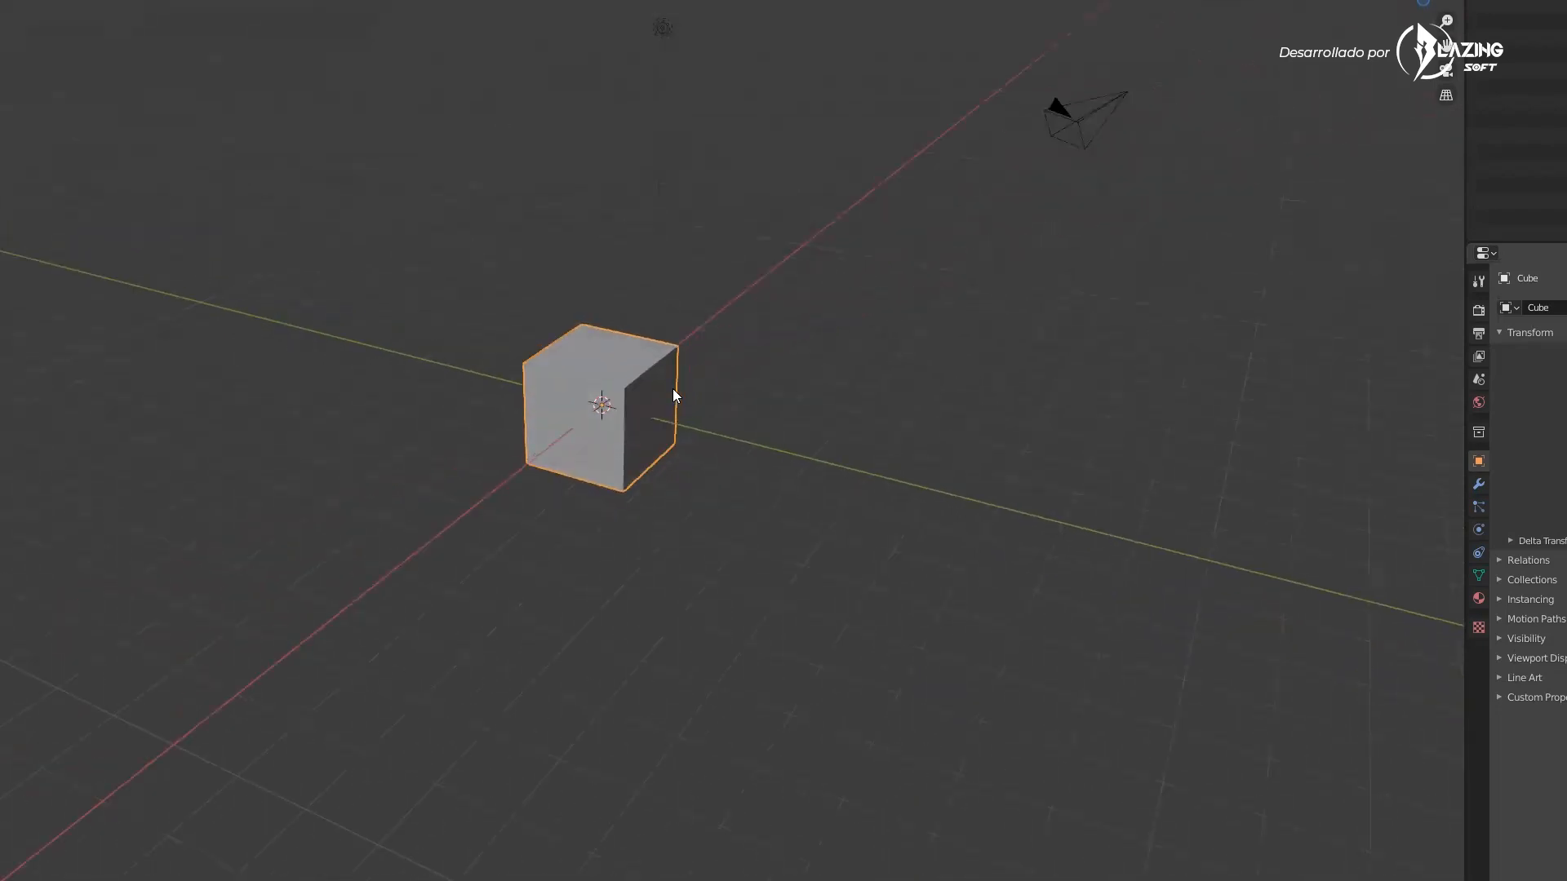
{"action": "middle_click_drag", "start_coordinate": [706, 383], "coordinate": [696, 372]}
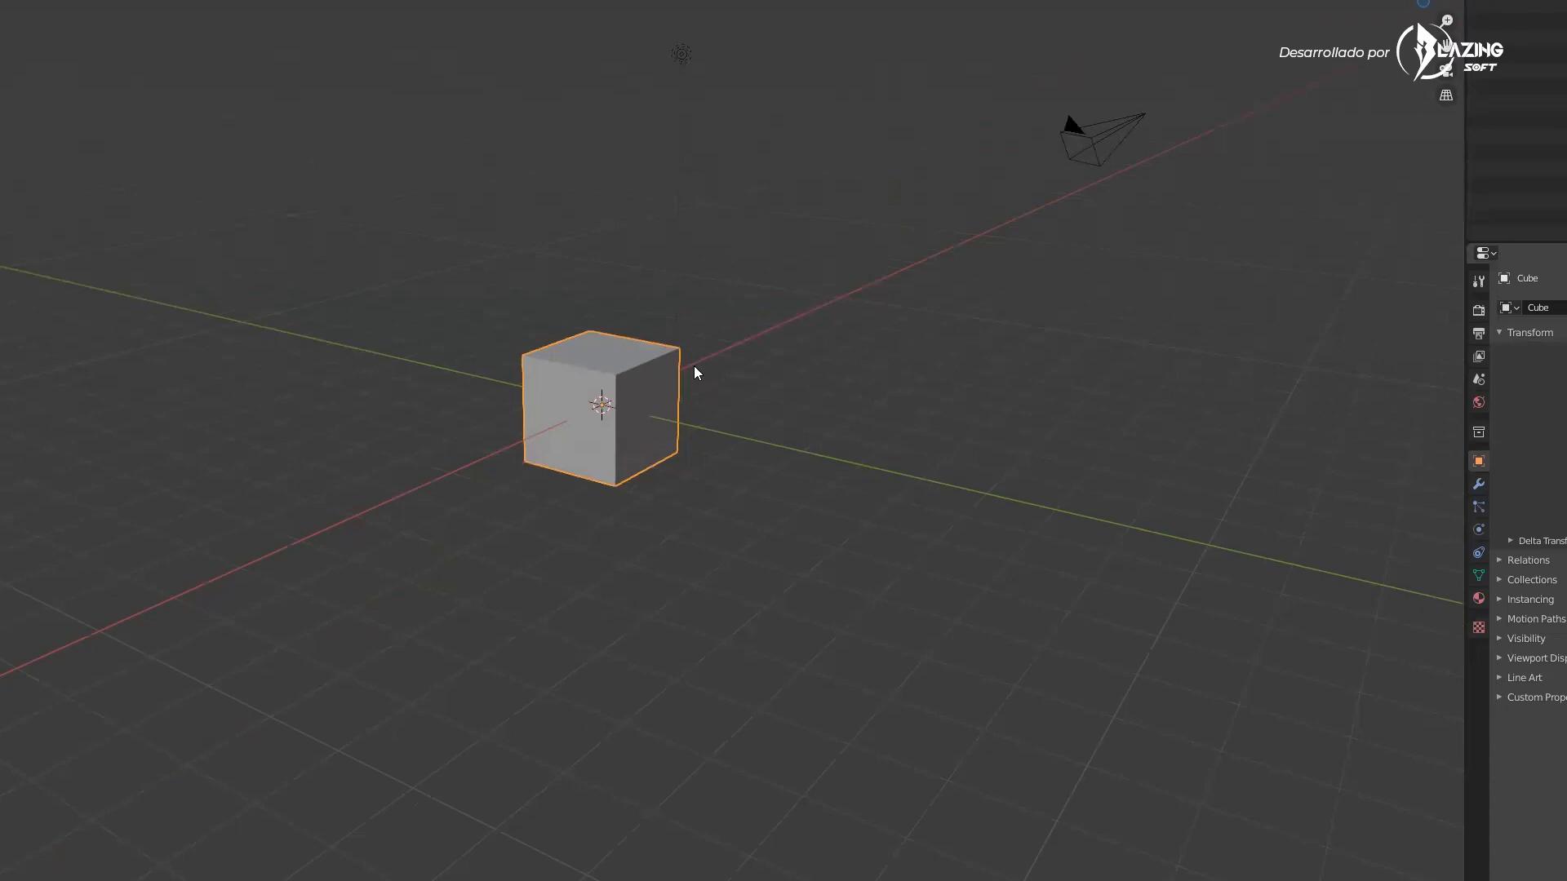
{"action": "middle_click_drag", "start_coordinate": [738, 409], "coordinate": [630, 541]}
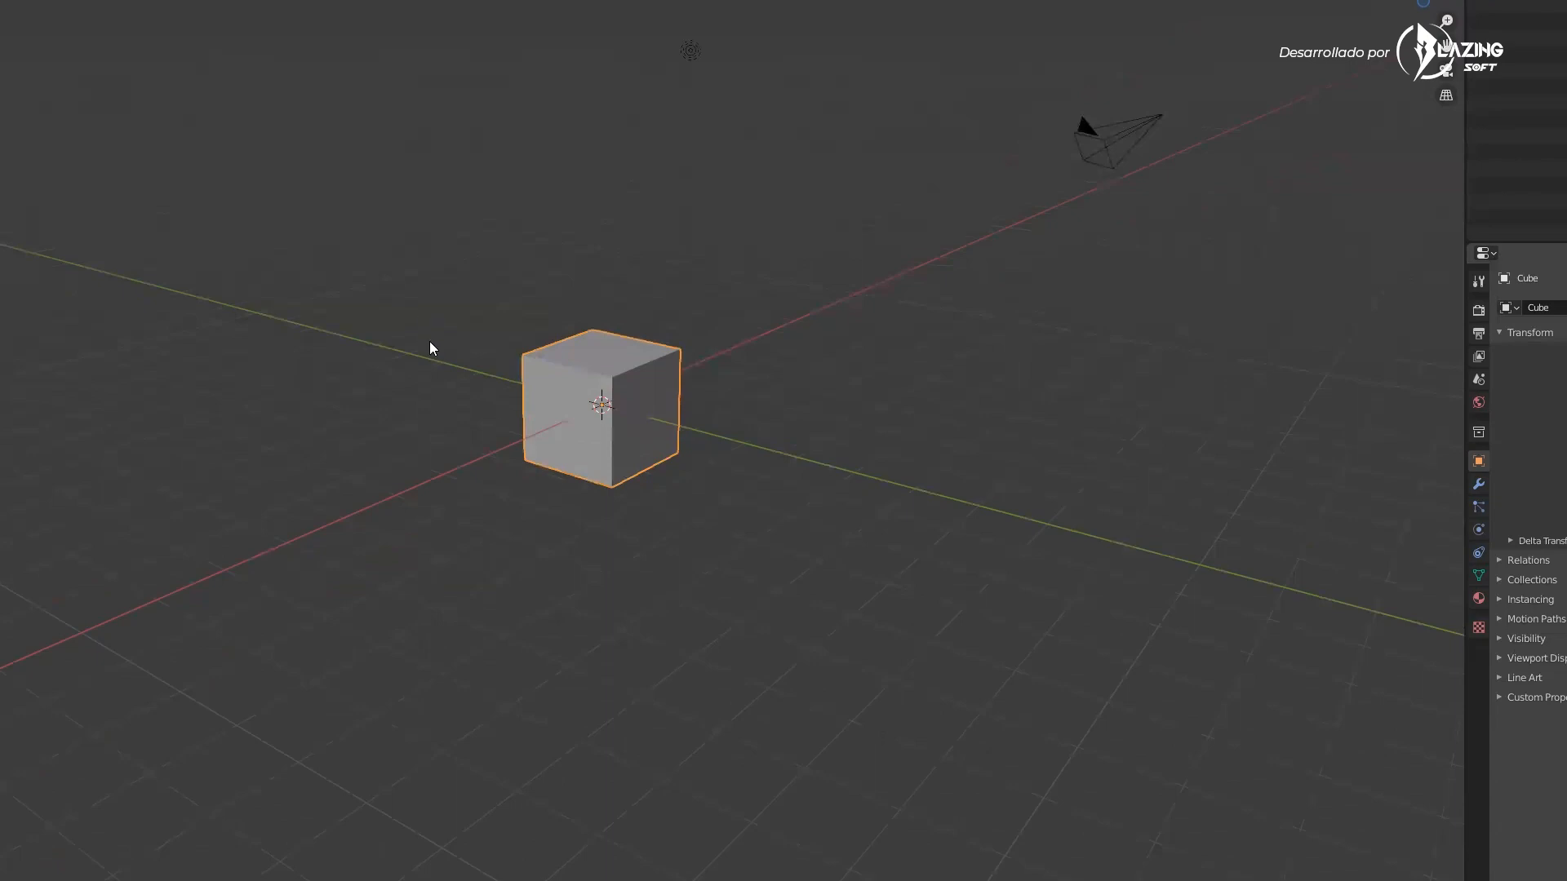
{"action": "middle_click_drag", "start_coordinate": [469, 287], "coordinate": [682, 372]}
{"action": "scroll", "coordinate": [682, 372], "scroll_direction": "up", "scroll_amount": 2}
{"action": "mouse_move", "coordinate": [890, 467]}
{"action": "middle_mouse_down"}
{"action": "mouse_move", "coordinate": [940, 426]}
{"action": "mouse_move", "coordinate": [876, 467]}
{"action": "middle_mouse_up"}
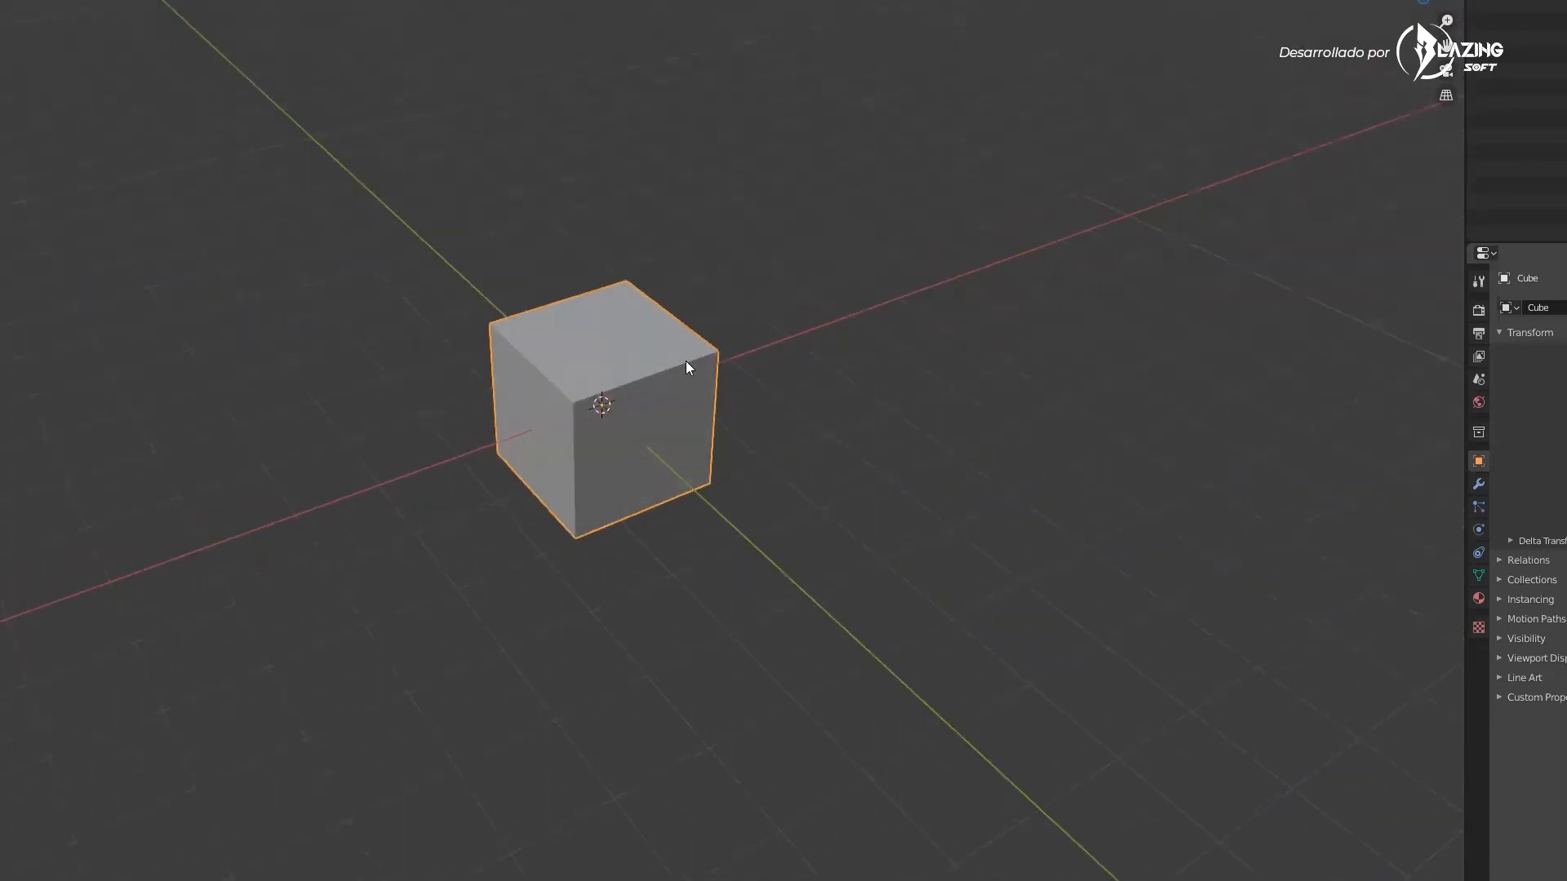
{"action": "scroll", "coordinate": [809, 451], "scroll_direction": "down", "scroll_amount": 4}
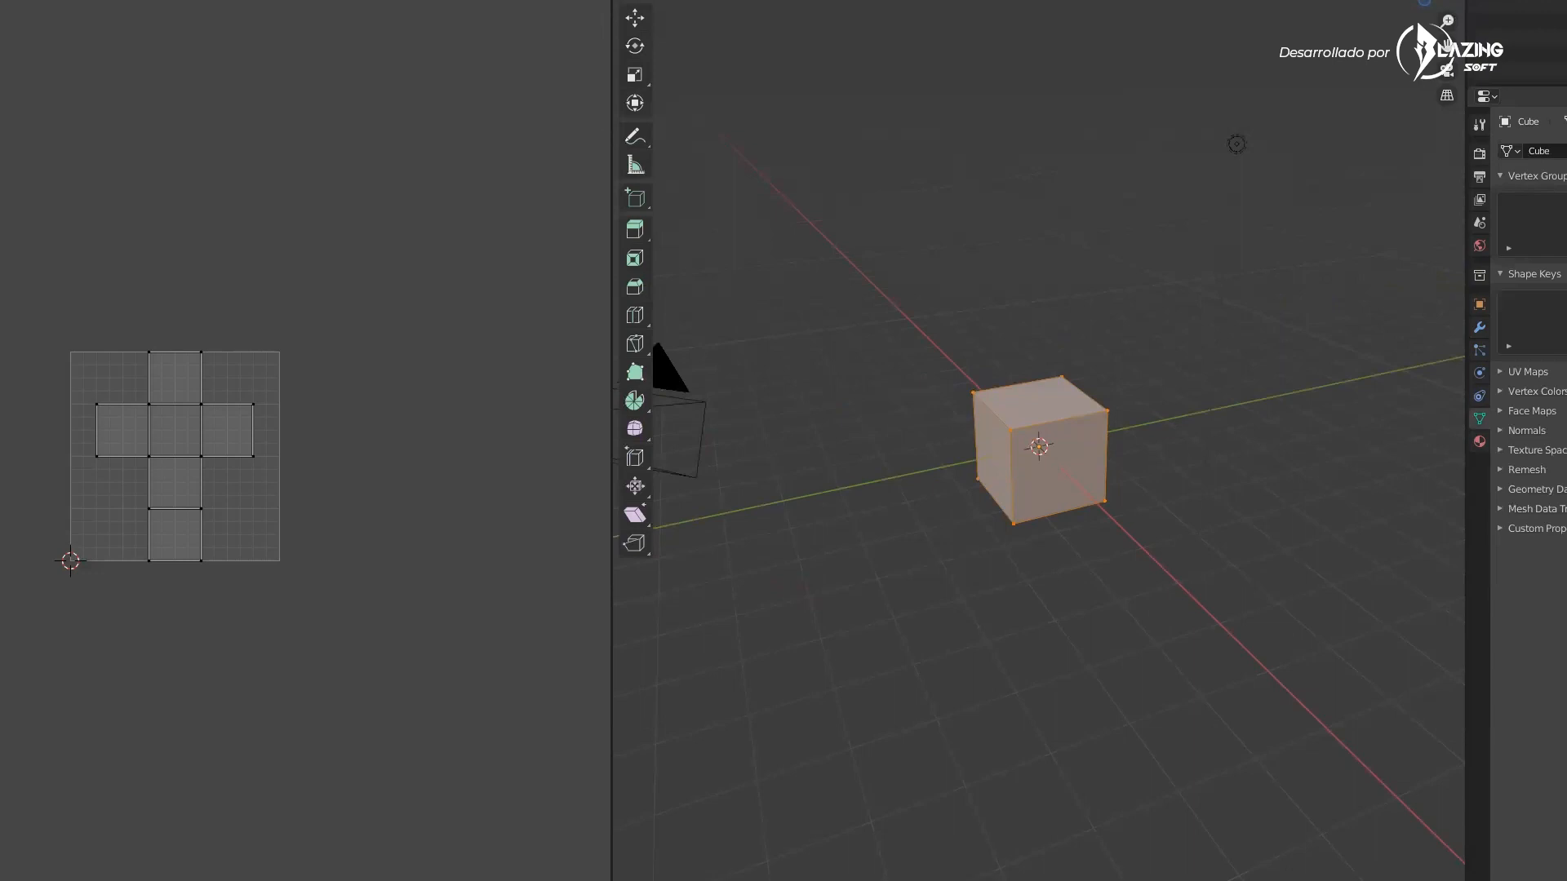
Orbit the 3D view and pan the UV editor in the UV Editing workspace, then orbit the Layout viewport
{"action": "middle_click_drag", "start_coordinate": [972, 492], "coordinate": [1025, 476]}
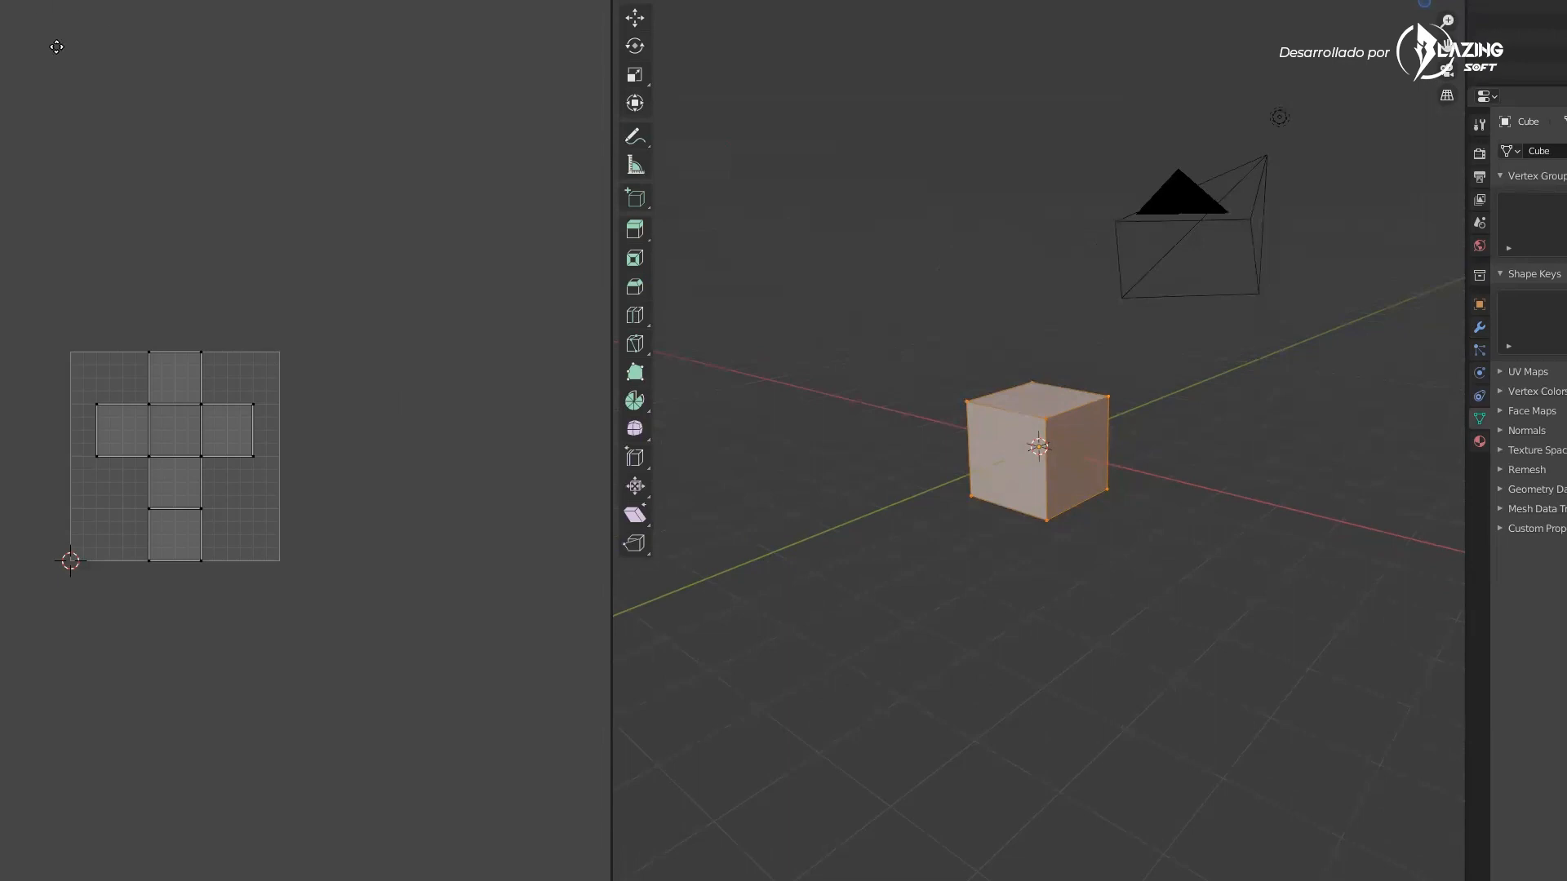
{"action": "middle_click_drag", "start_coordinate": [57, 47], "coordinate": [91, 64]}
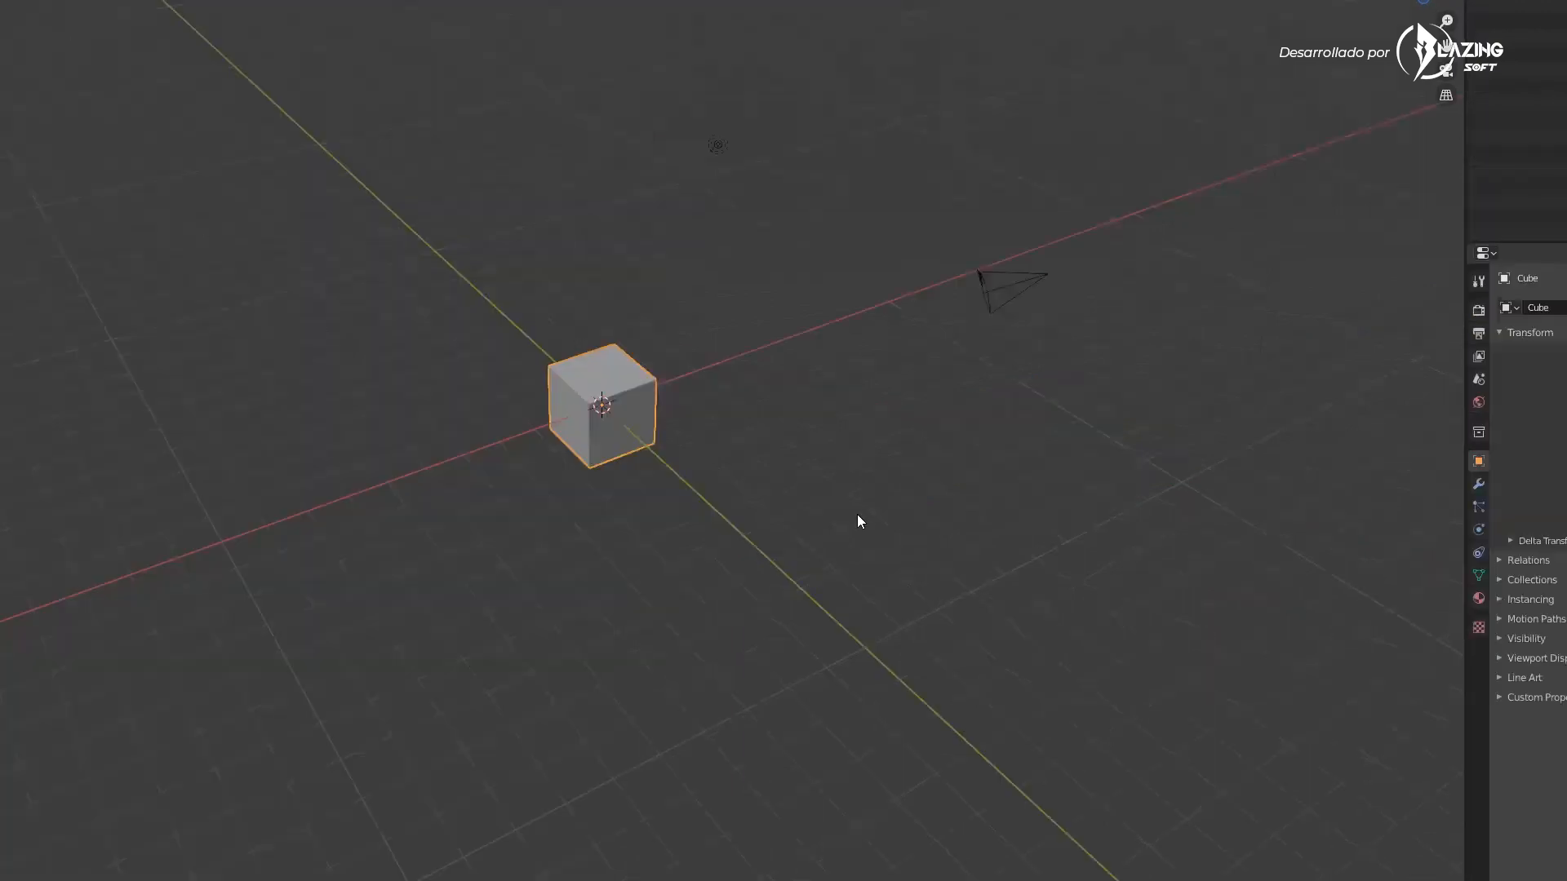
{"action": "middle_click_drag", "start_coordinate": [857, 514], "coordinate": [800, 423]}
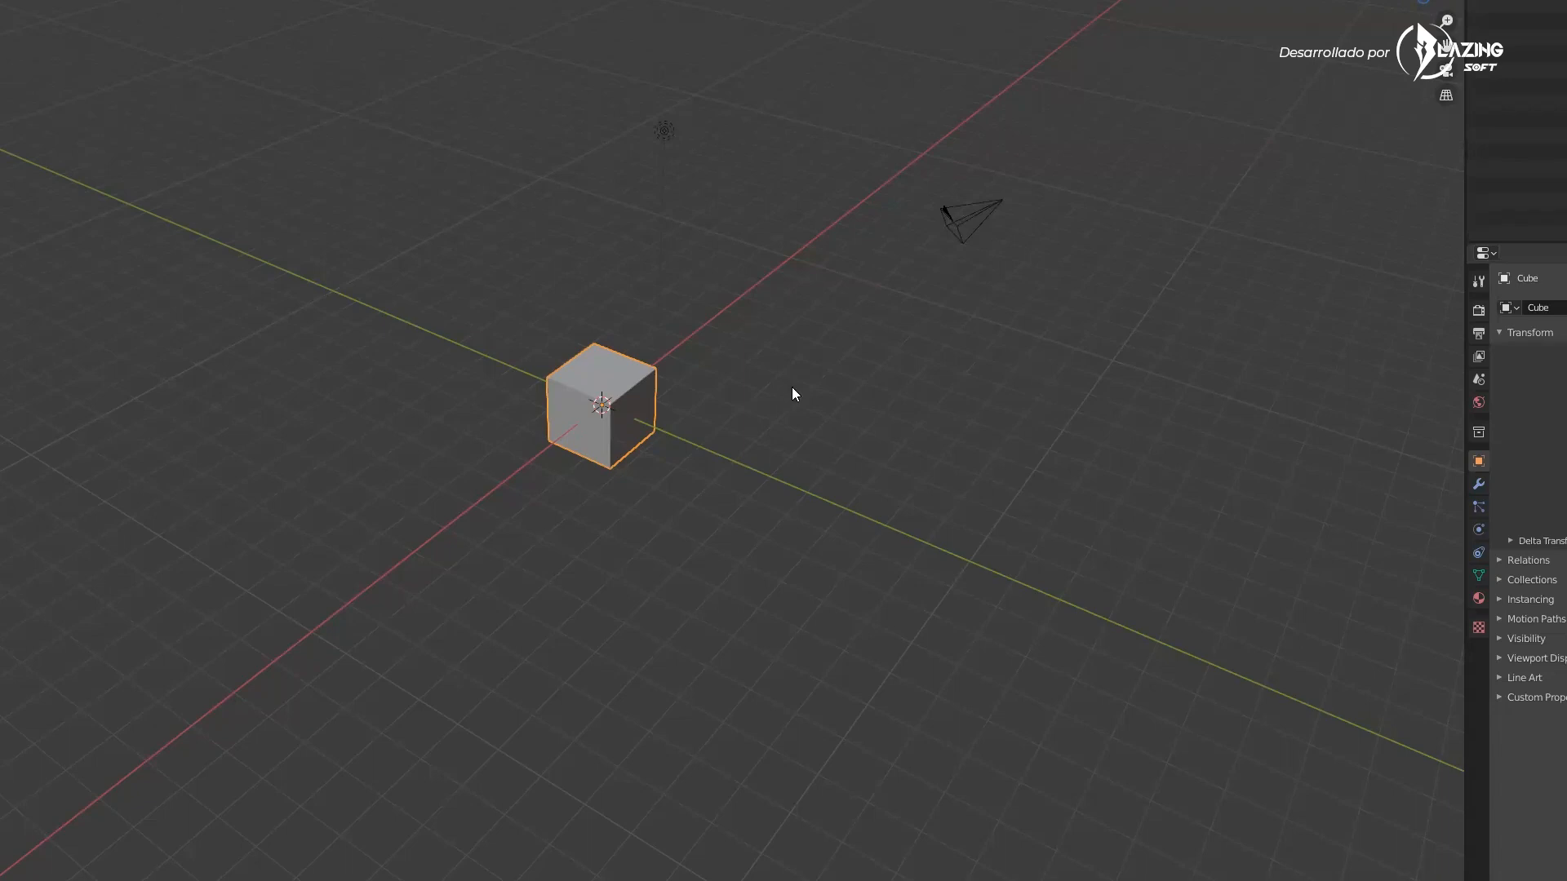
{"action": "middle_click_drag", "start_coordinate": [698, 382], "coordinate": [630, 384]}
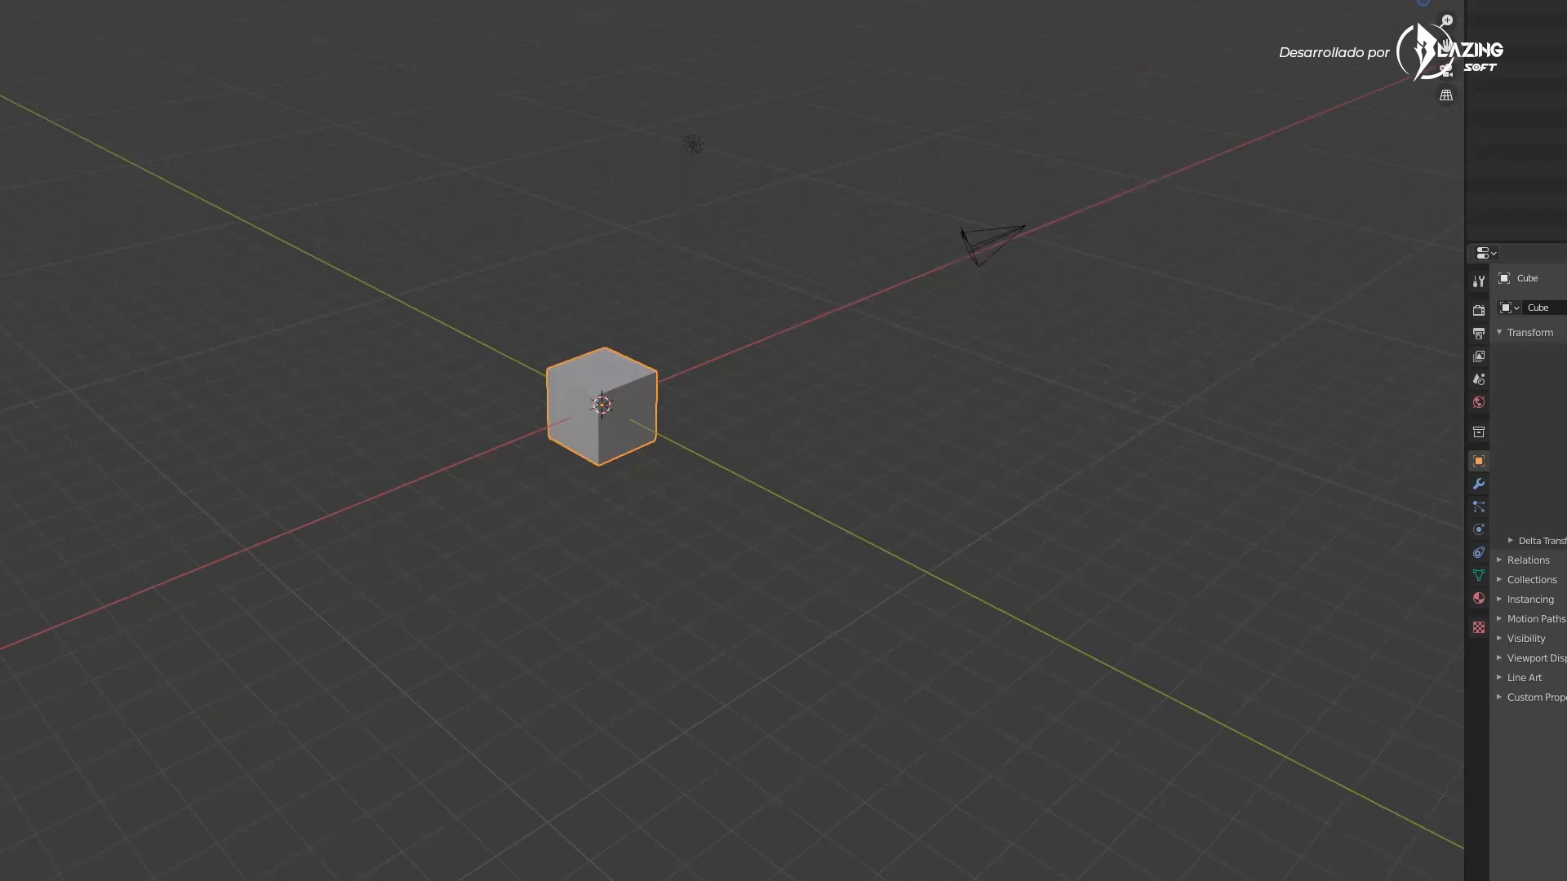
Open the timeline area below the viewport and resize its height
{"action": "left_click", "coordinate": [256, 745]}
{"action": "left_click_drag", "start_coordinate": [261, 877], "coordinate": [277, 695]}
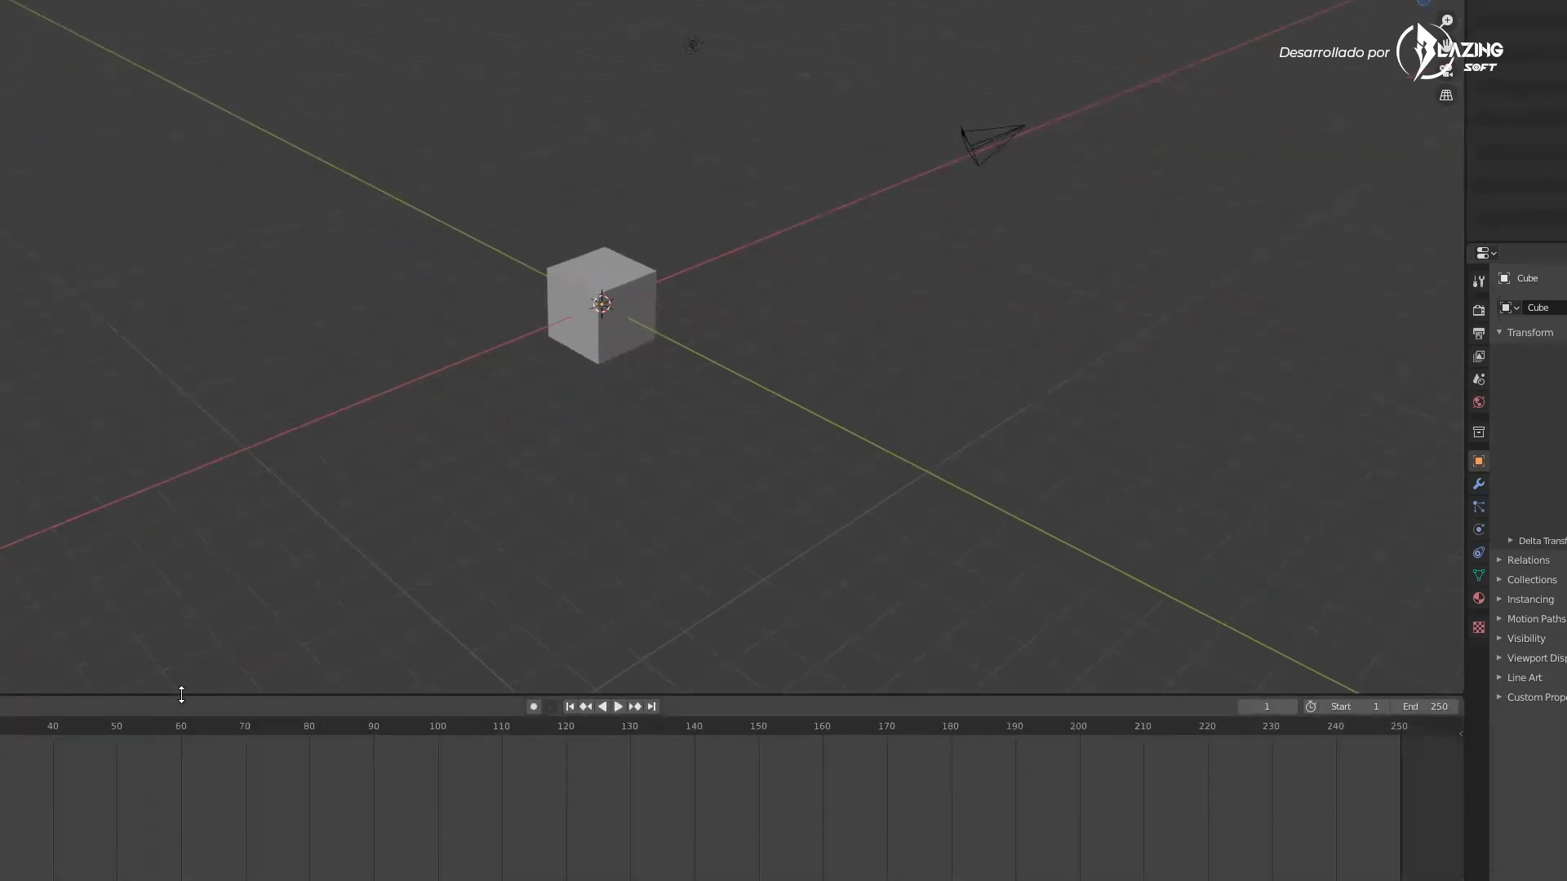
{"action": "left_click_drag", "start_coordinate": [181, 695], "coordinate": [188, 665]}
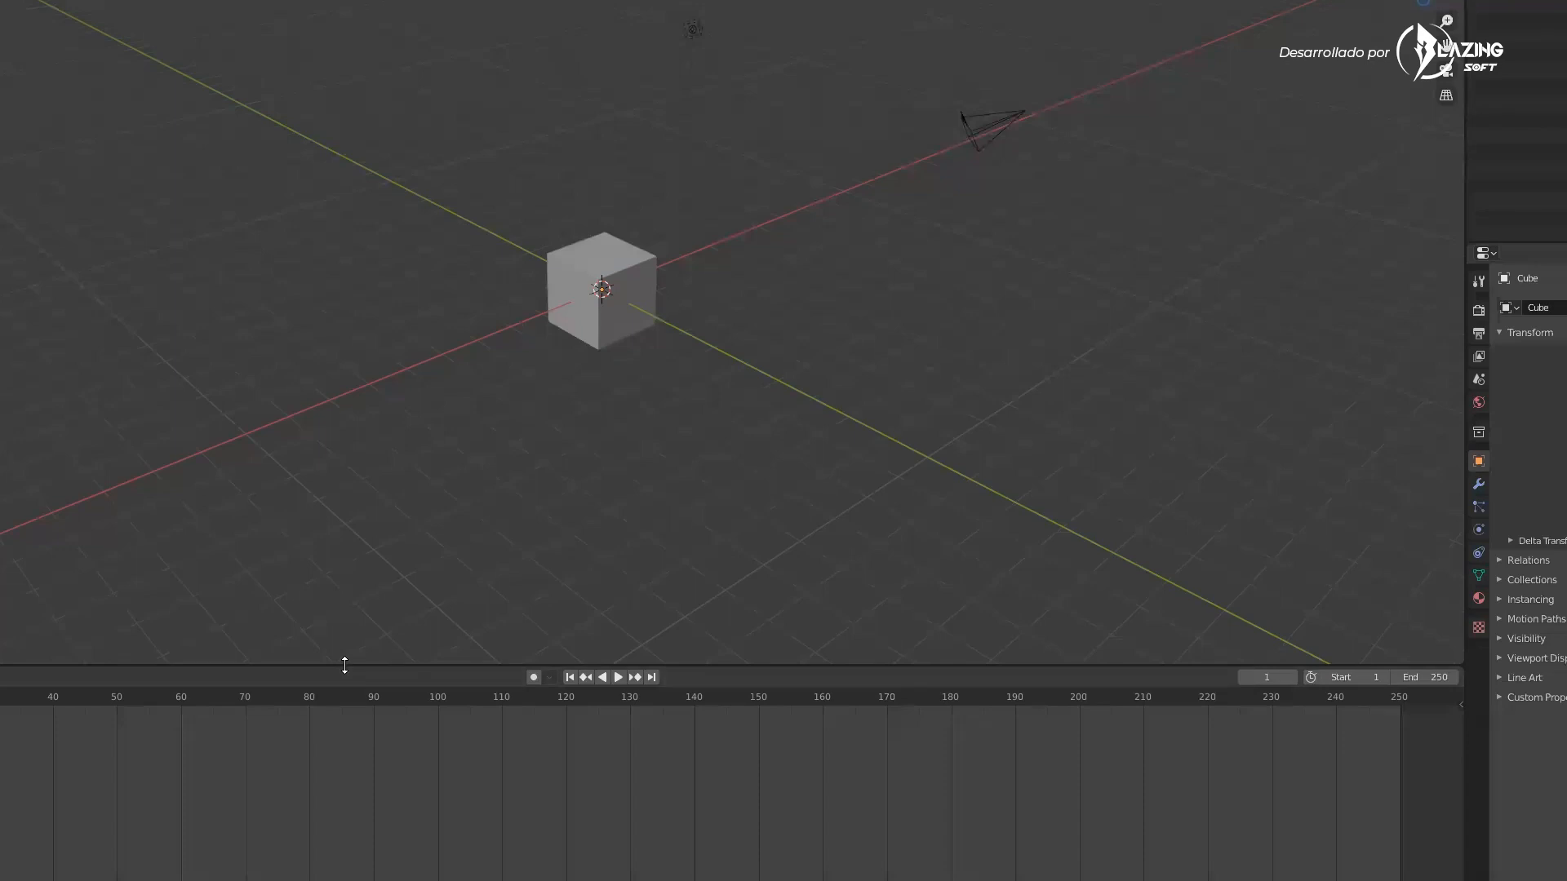
Switch the bottom area between the Timeline, Shader Editor and Dope Sheet editors
{"action": "left_click", "coordinate": [0, 678]}
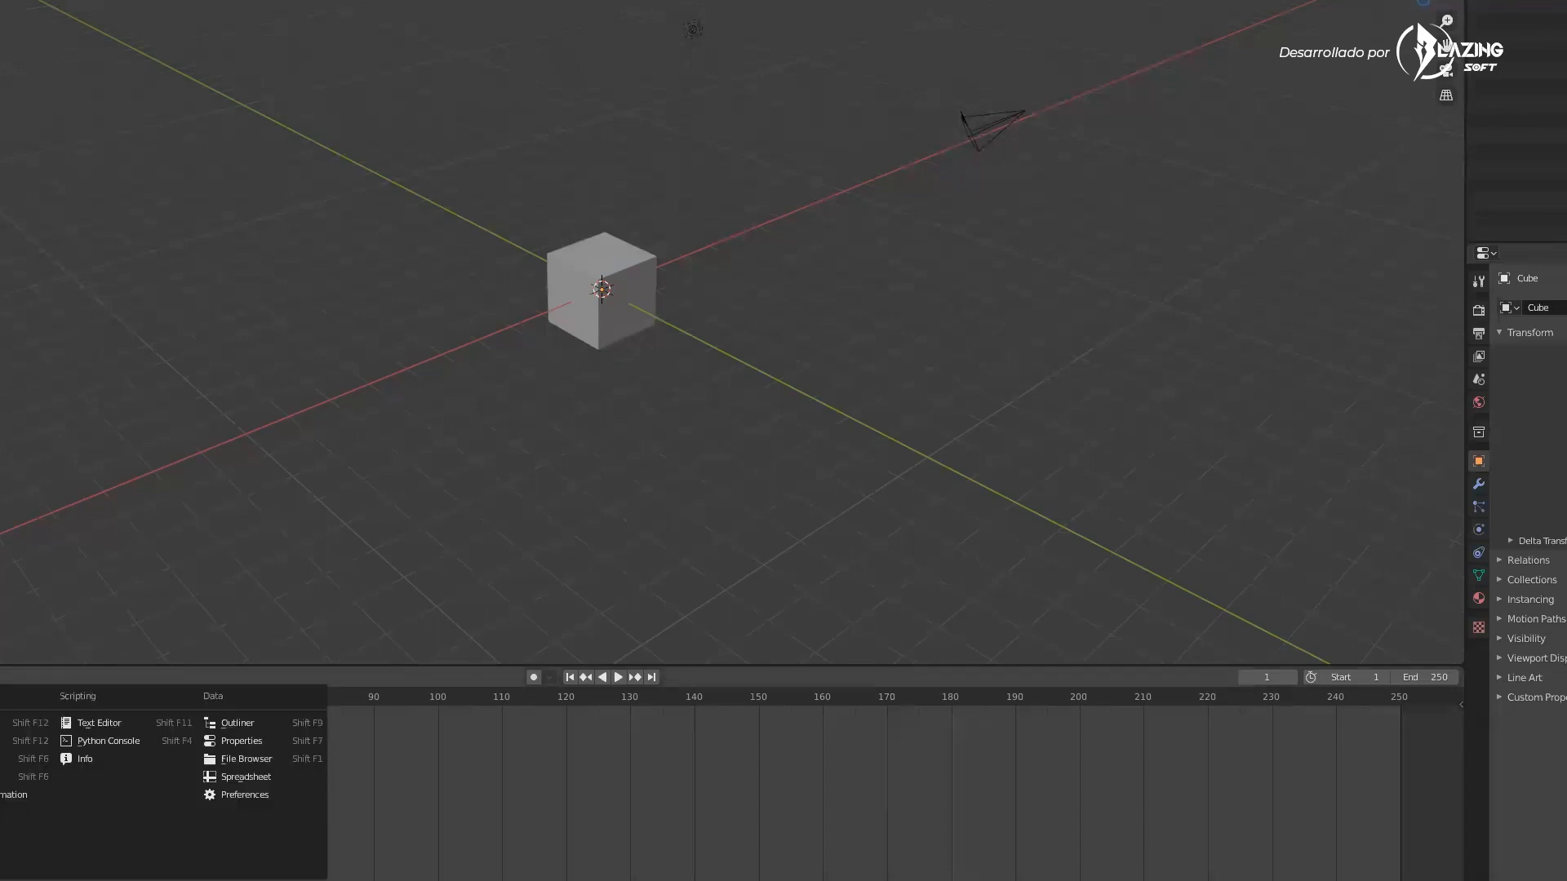
{"action": "left_click", "coordinate": [0, 741]}
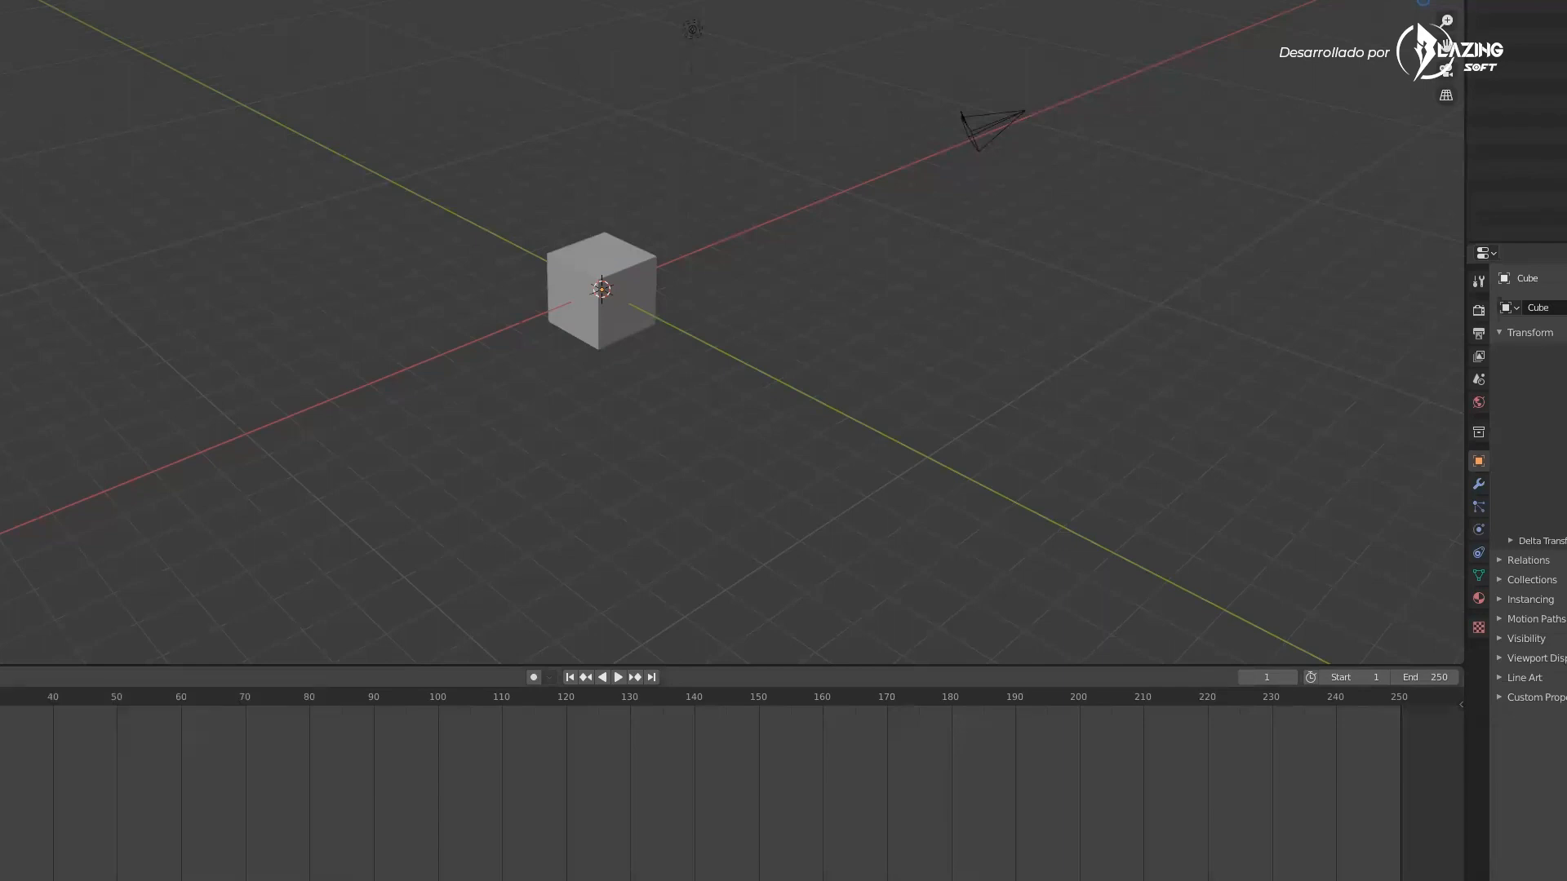
{"action": "left_click", "coordinate": [0, 677]}
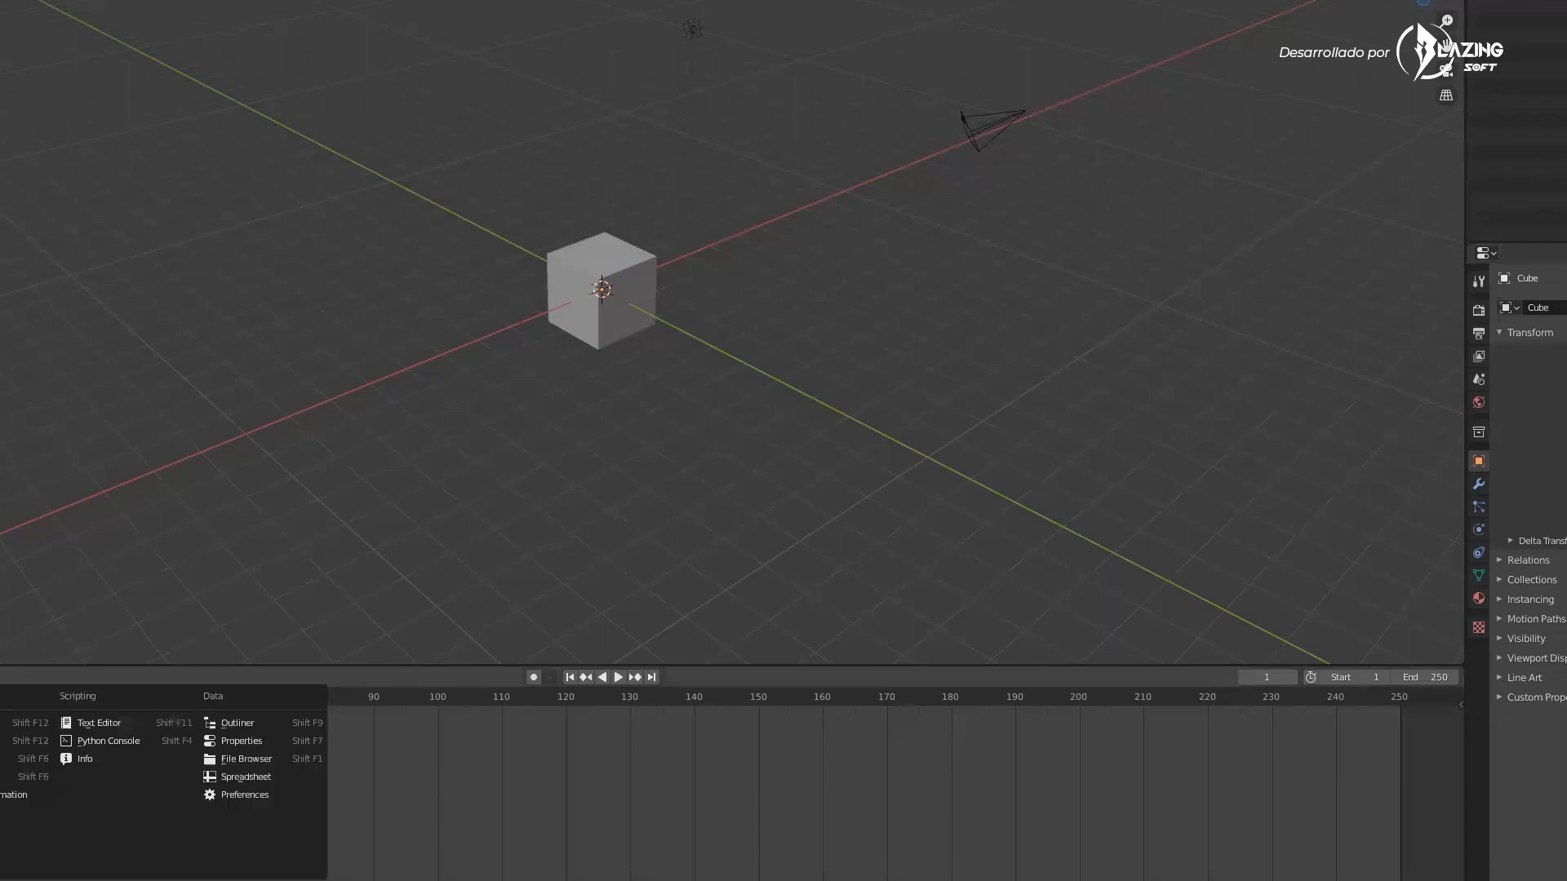
{"action": "left_click", "coordinate": [0, 830]}
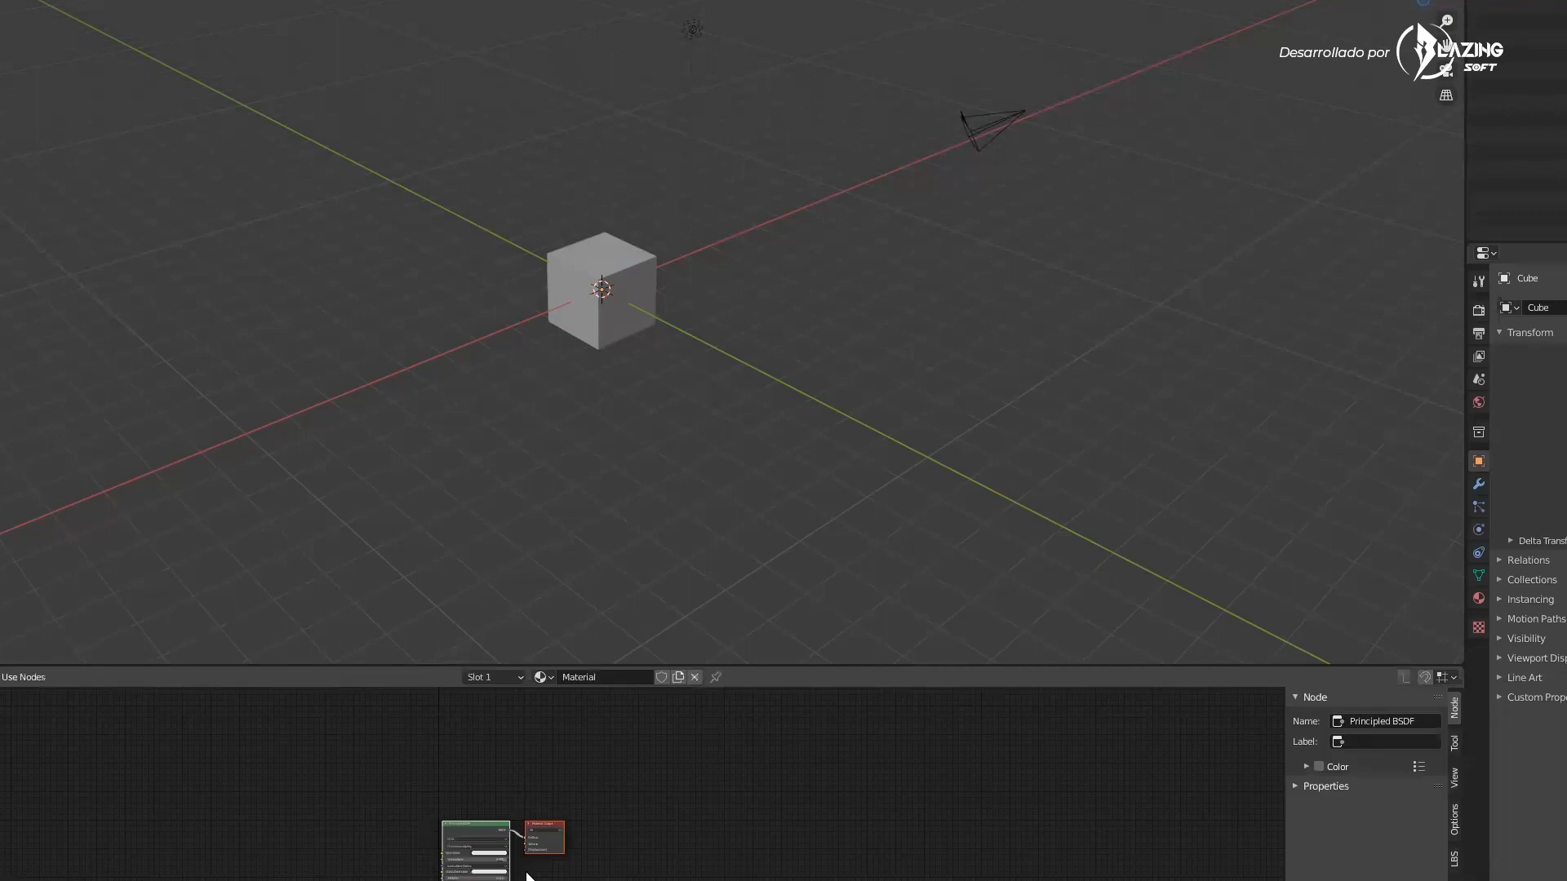
{"action": "middle_click_drag", "start_coordinate": [450, 845], "coordinate": [440, 771]}
{"action": "left_click", "coordinate": [0, 677]}
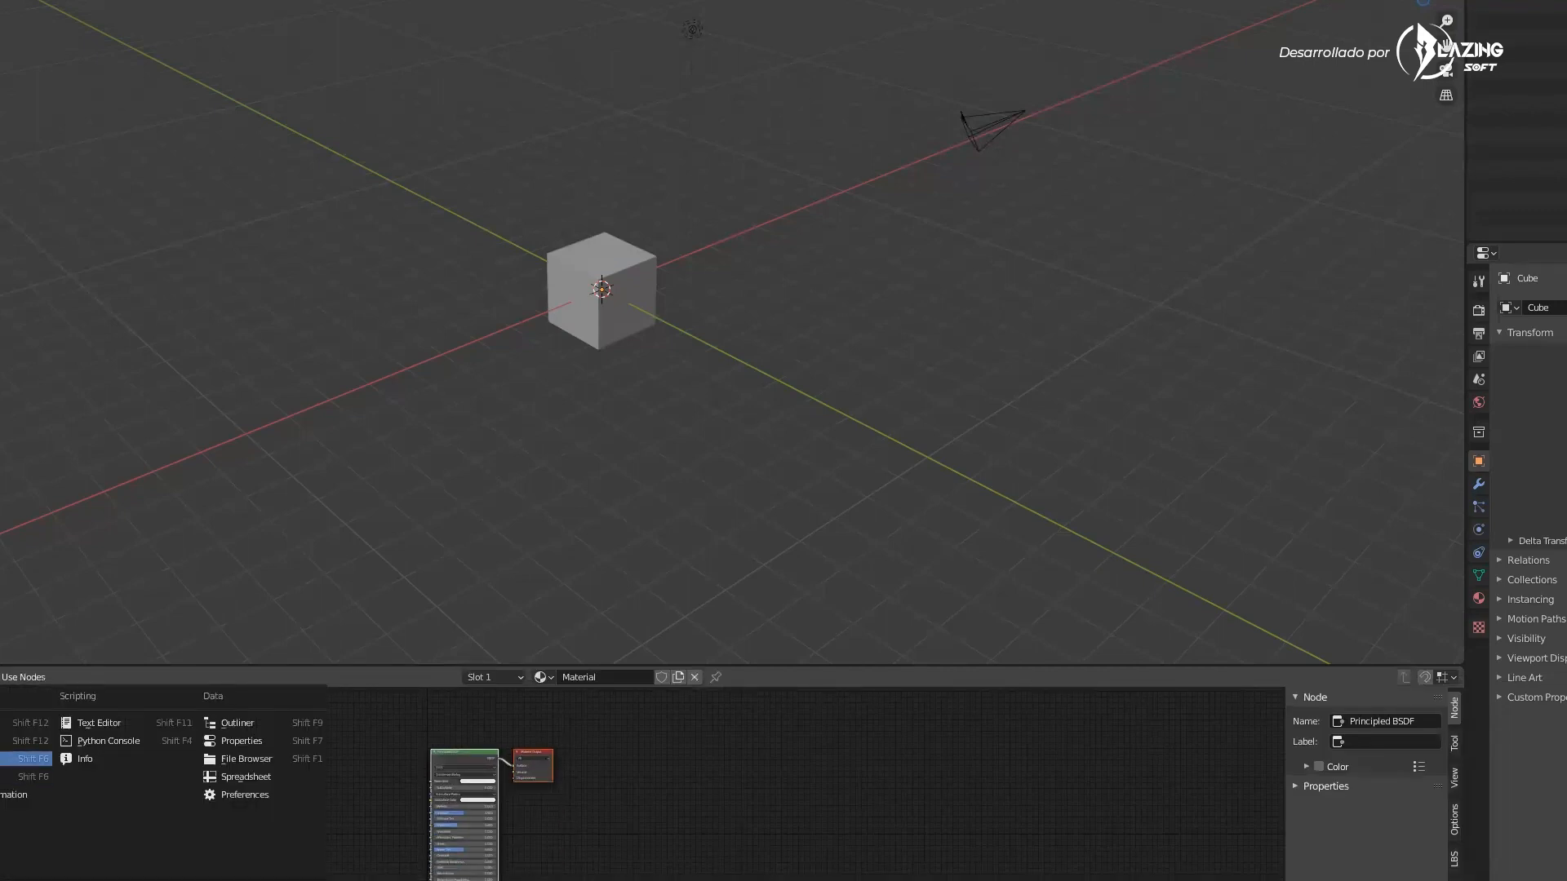
{"action": "left_click", "coordinate": [0, 723]}
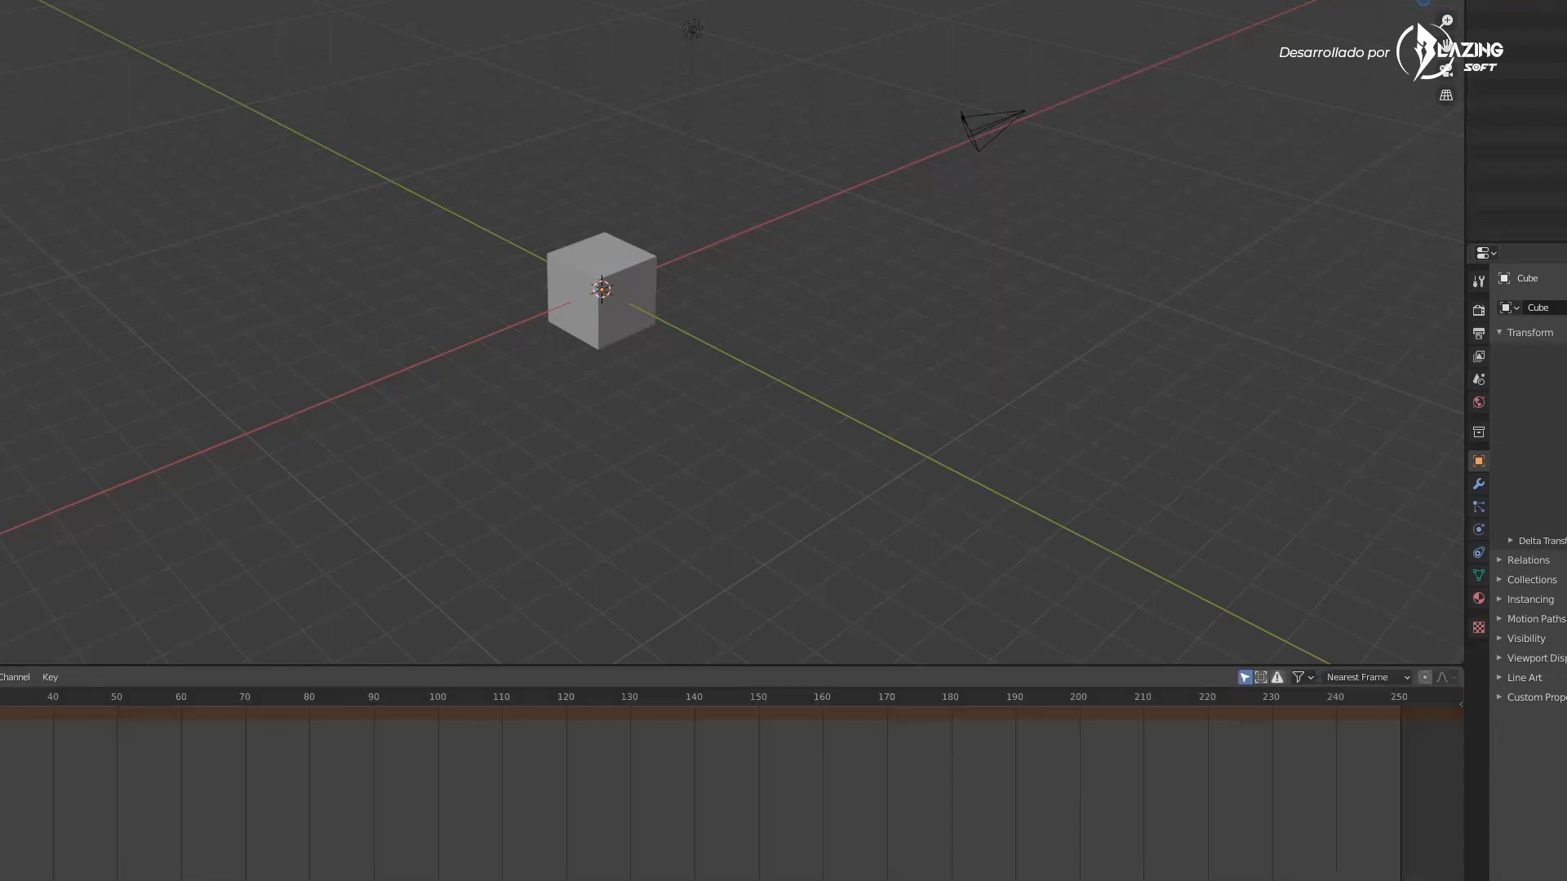
{"action": "left_click", "coordinate": [0, 678]}
{"action": "left_click", "coordinate": [0, 741]}
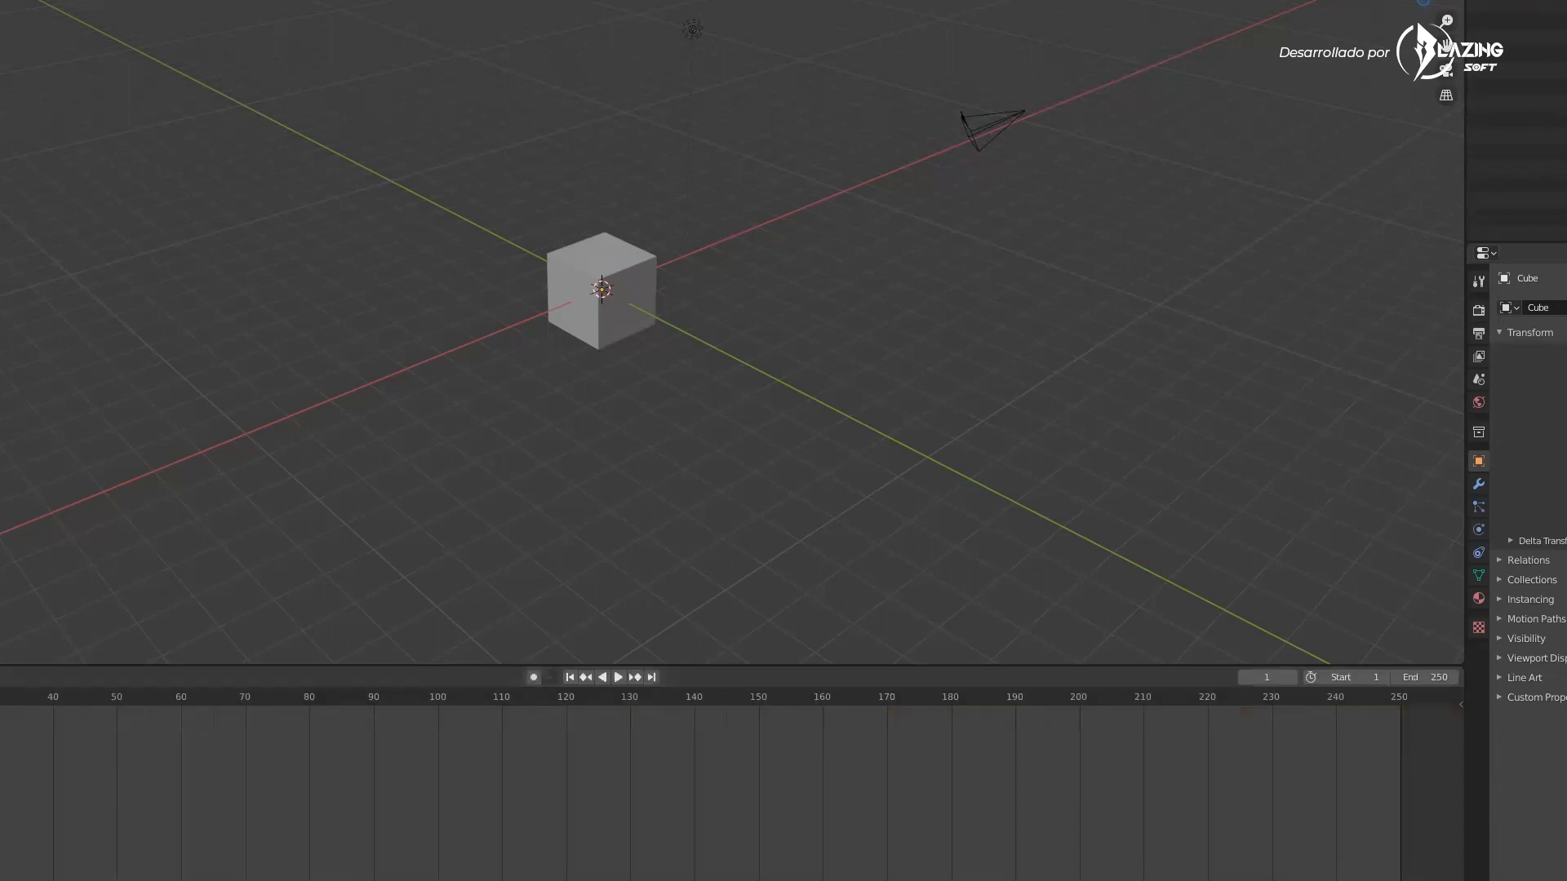
Switch the bottom area to the Graph Editor, then the Image Editor, and finally the Shader Editor
{"action": "left_click", "coordinate": [0, 677]}
{"action": "left_click", "coordinate": [0, 759]}
{"action": "left_click", "coordinate": [0, 677]}
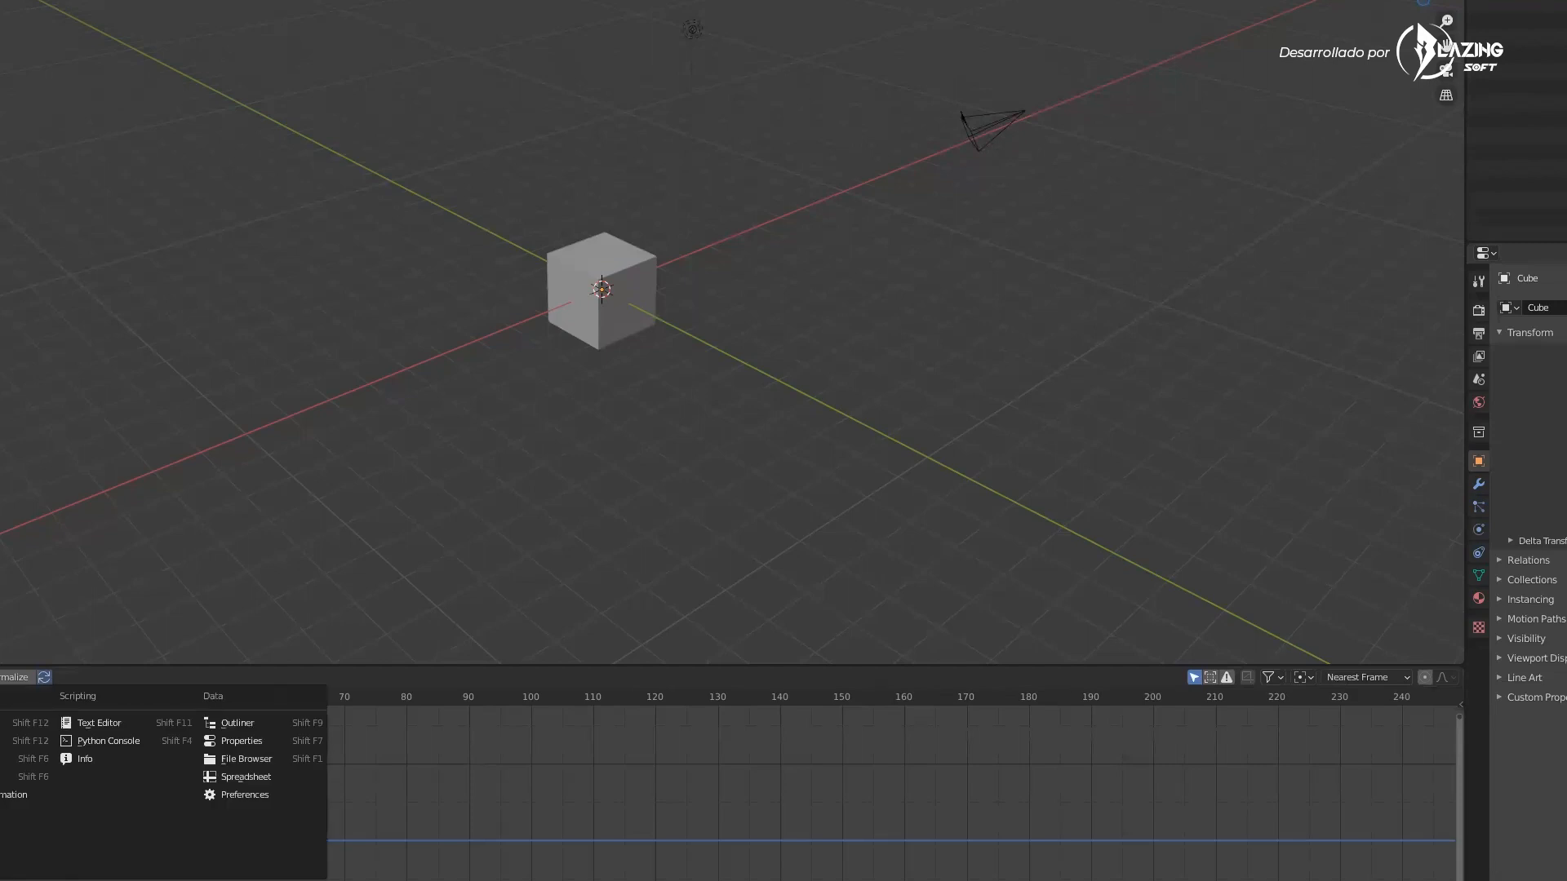
{"action": "left_click", "coordinate": [0, 750]}
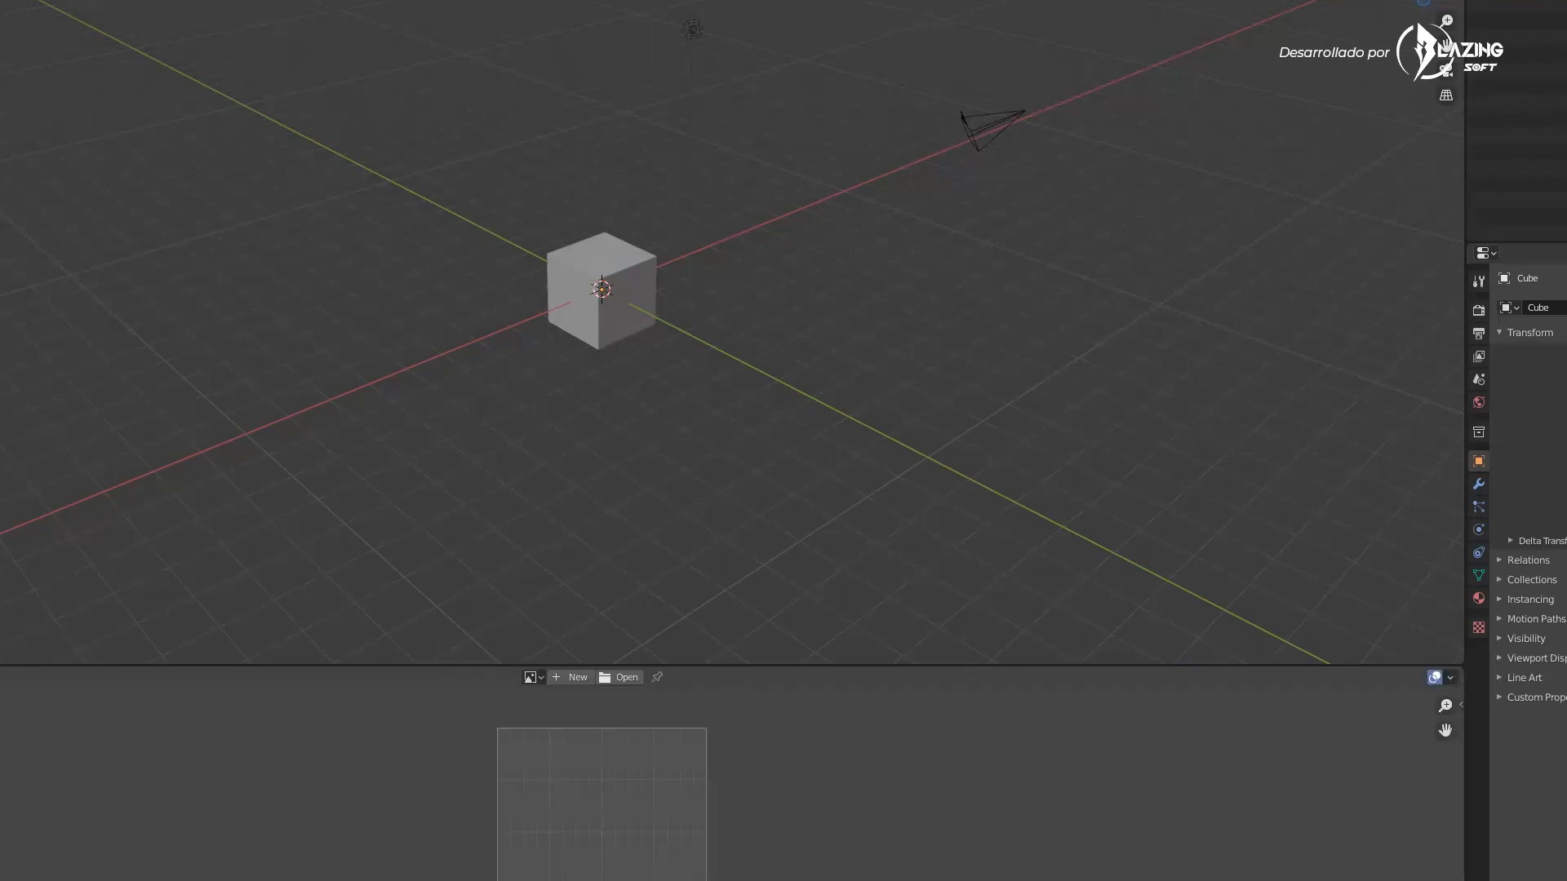
{"action": "left_click", "coordinate": [0, 677]}
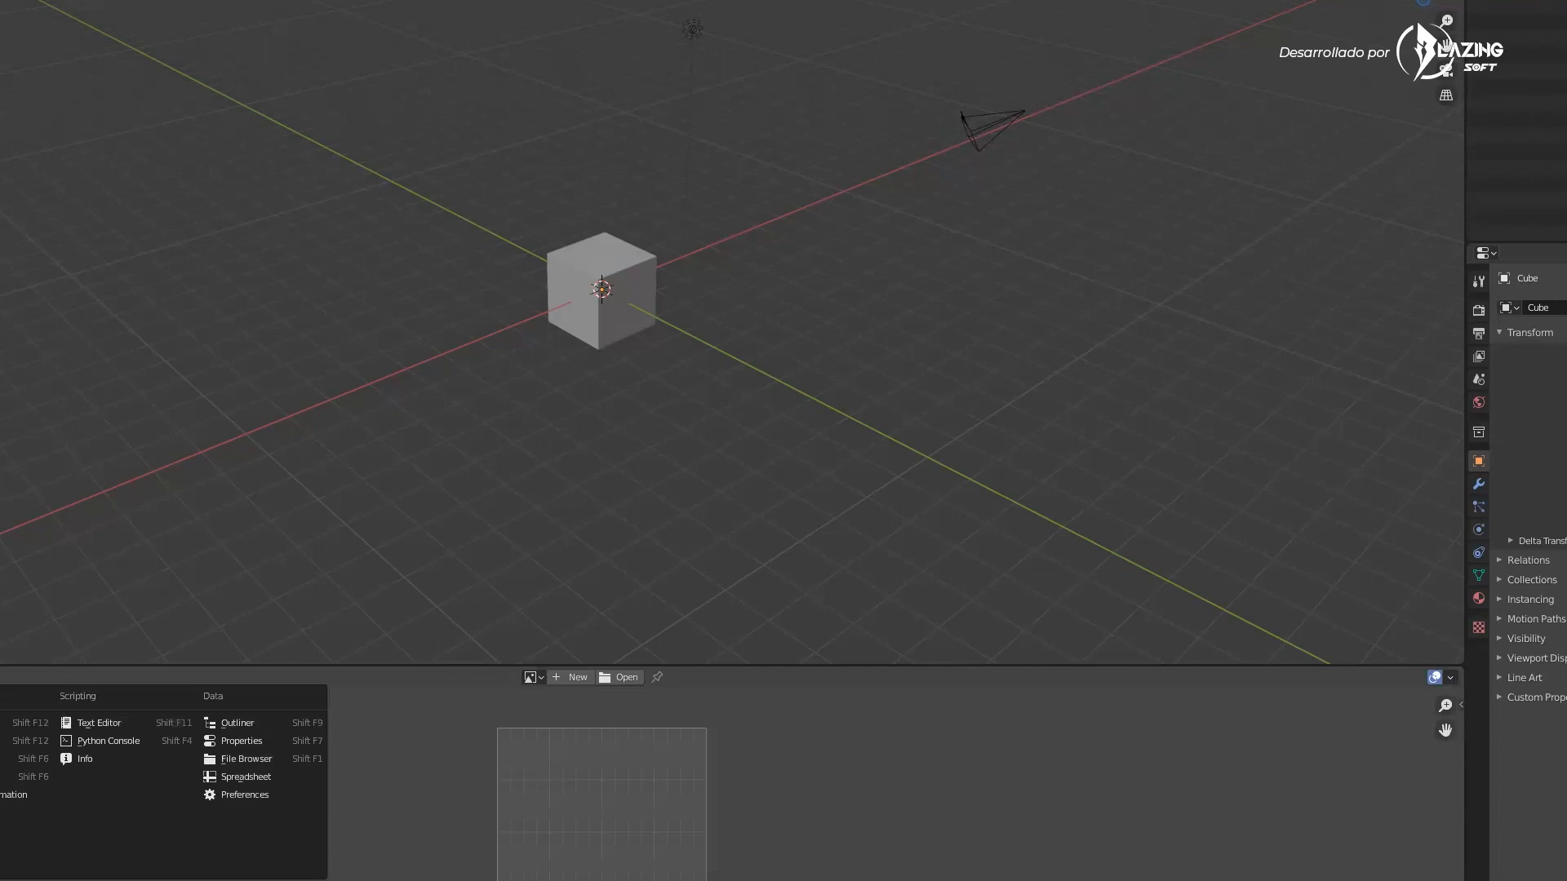
{"action": "left_click", "coordinate": [0, 831]}
Zoom in and orbit the viewport around the cube
{"action": "middle_click_drag", "start_coordinate": [787, 402], "coordinate": [704, 280]}
{"action": "scroll", "coordinate": [867, 303], "scroll_direction": "up", "scroll_amount": 4}
{"action": "left_click", "coordinate": [594, 238]}
{"action": "middle_click_drag", "start_coordinate": [594, 238], "coordinate": [734, 351]}
{"action": "middle_click_drag", "start_coordinate": [500, 266], "coordinate": [653, 367]}
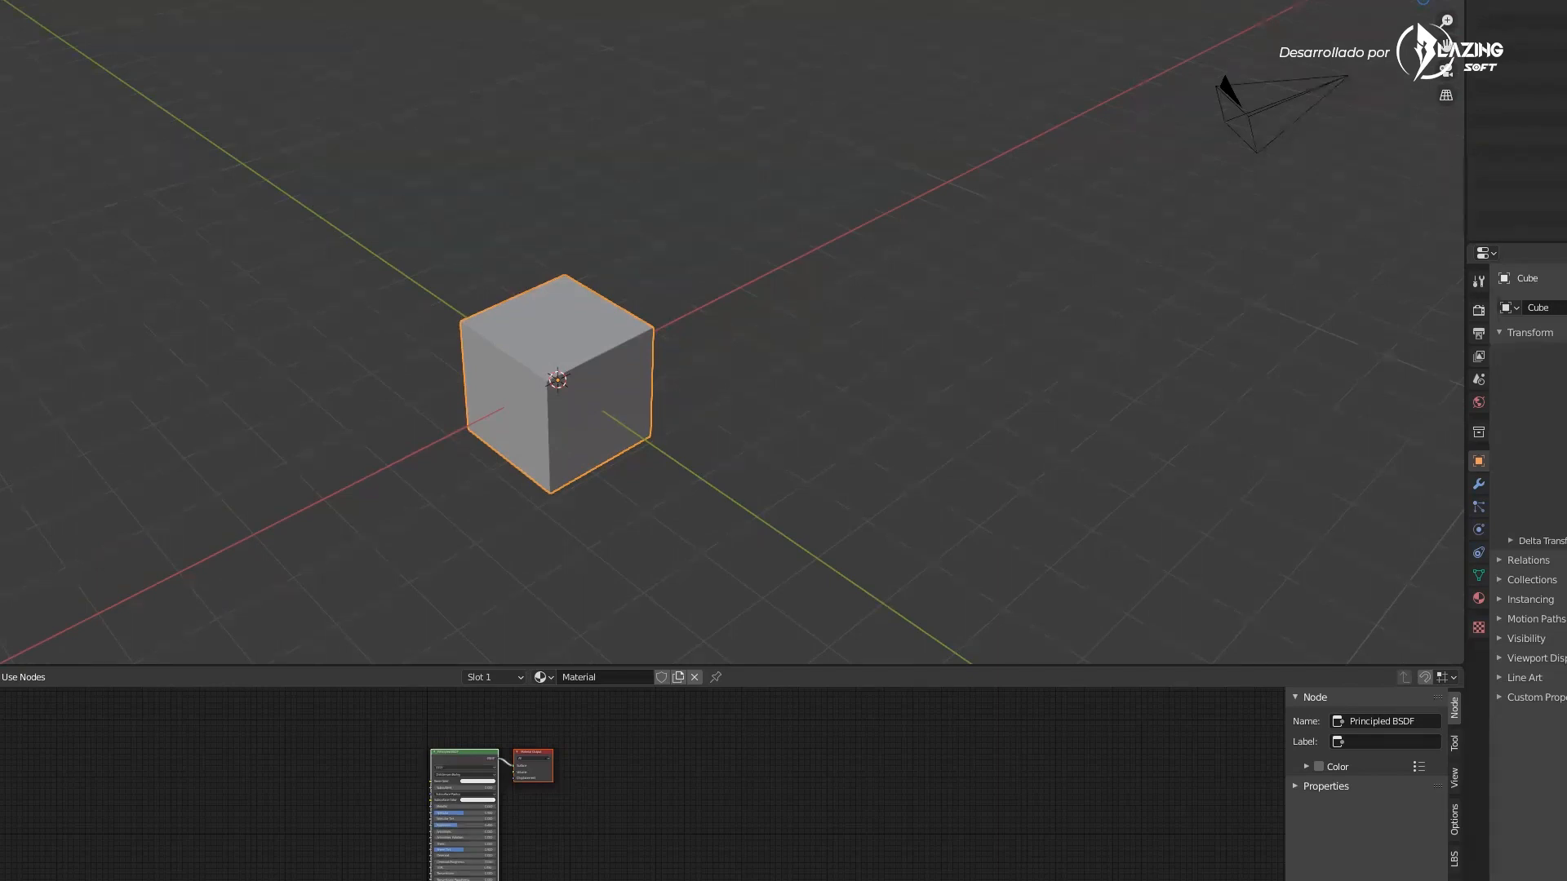
Reselect the cube and try moving it freely, cancelling the move
{"action": "left_click", "coordinate": [629, 330]}
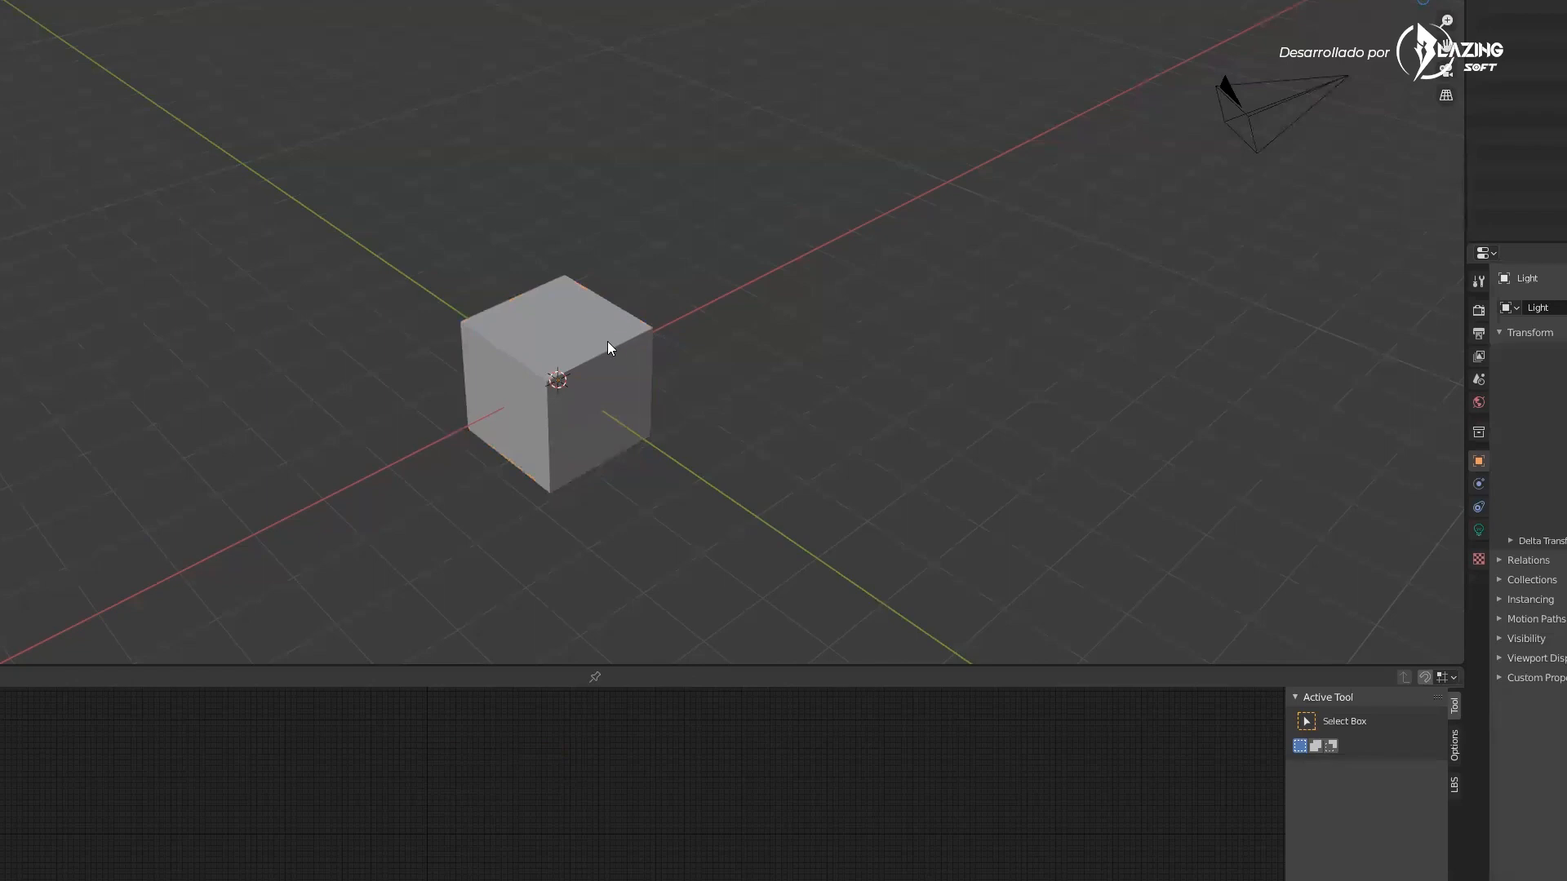
{"action": "left_click", "coordinate": [597, 383]}
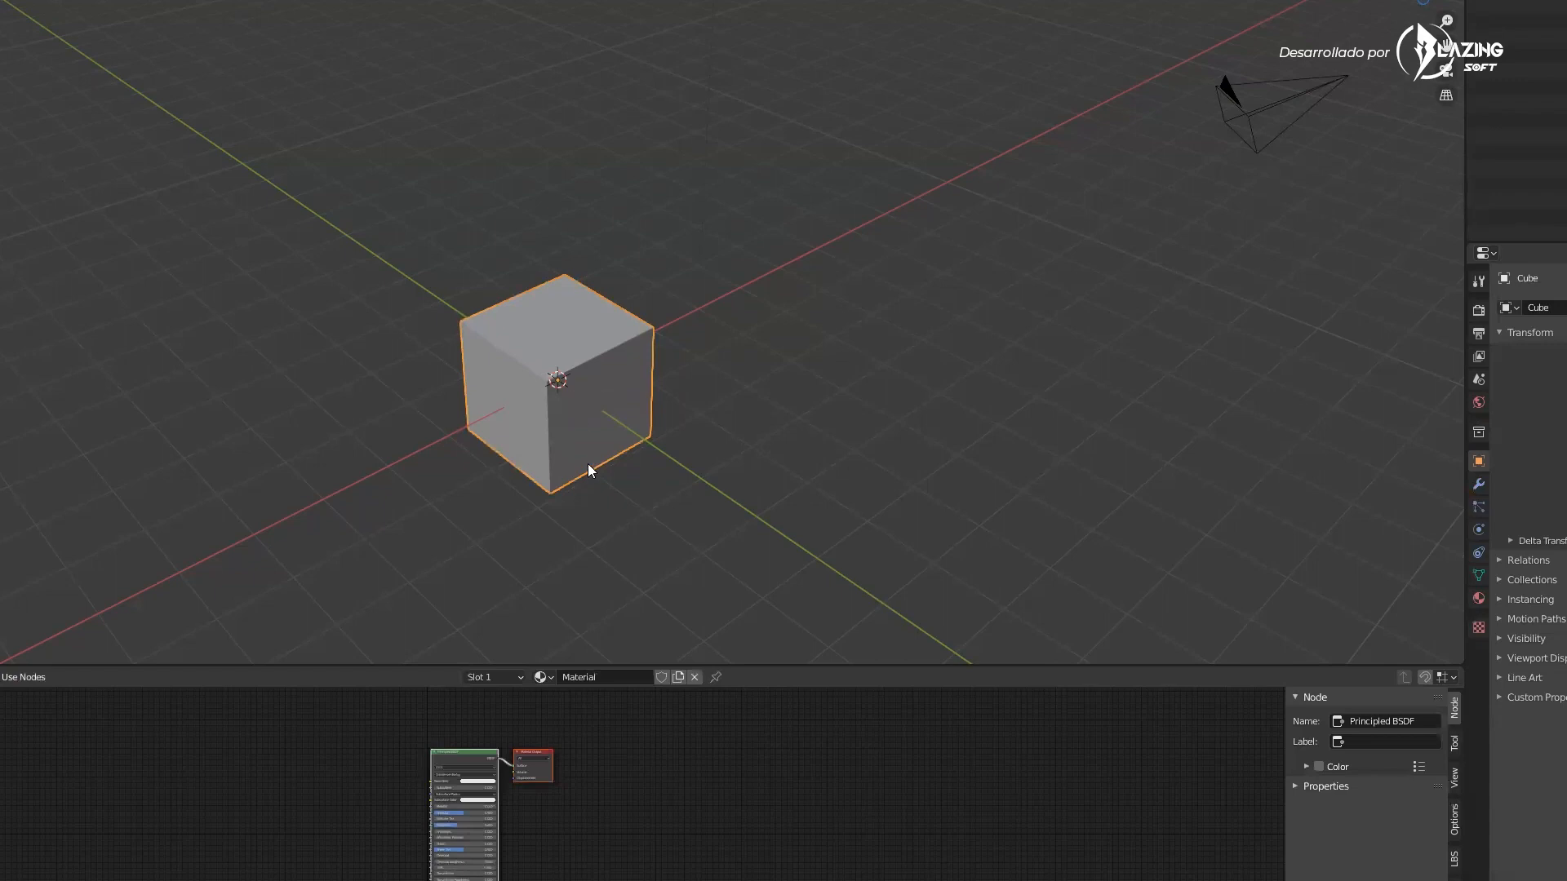
{"action": "middle_click_drag", "start_coordinate": [600, 383], "coordinate": [574, 354]}
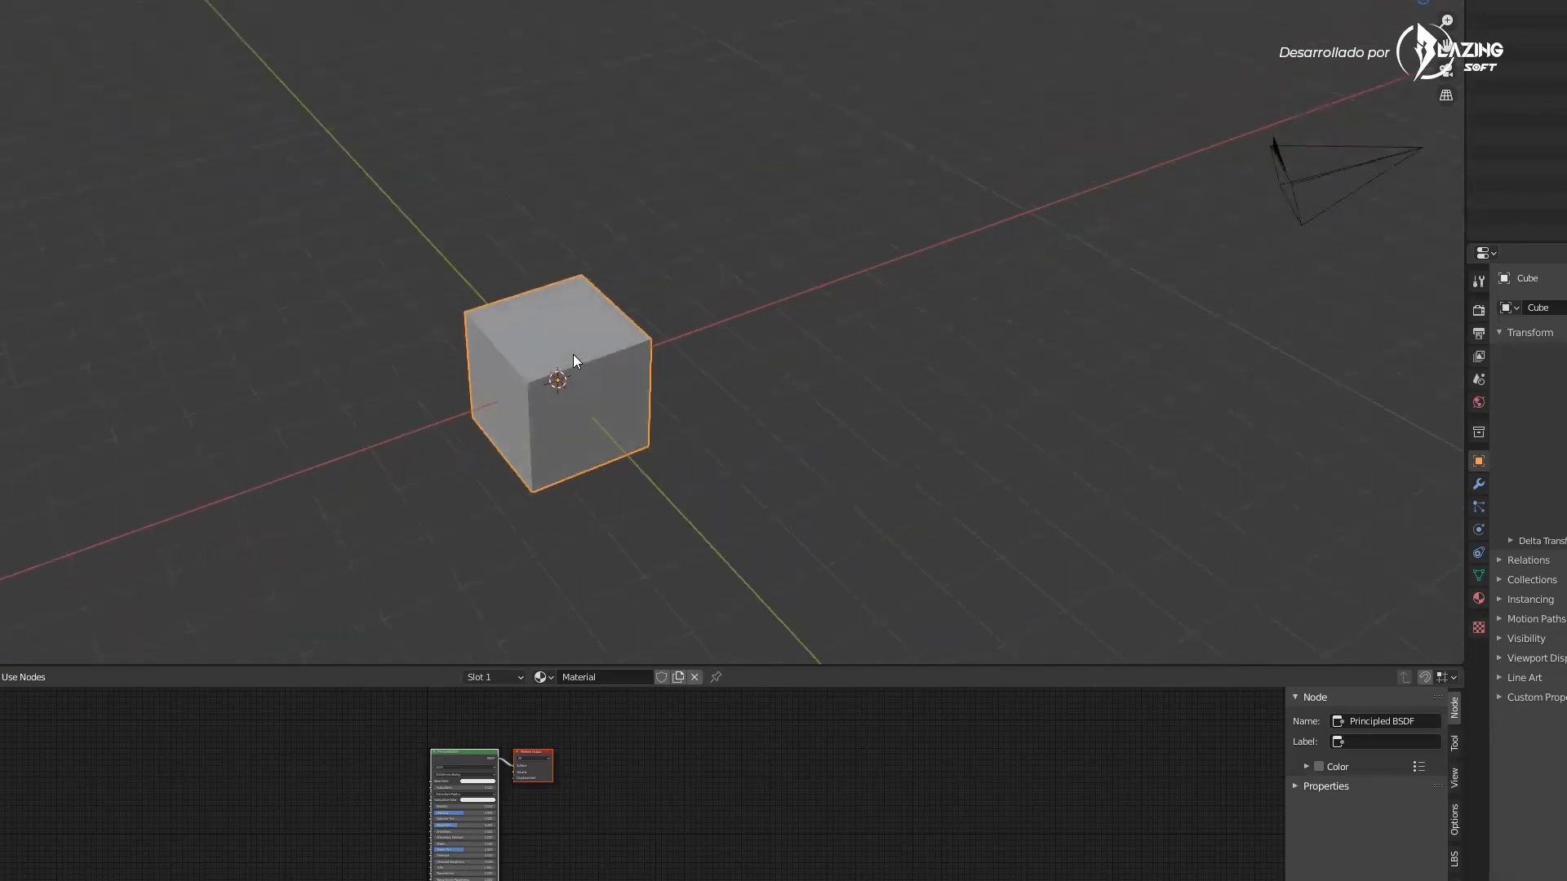
{"action": "left_click", "coordinate": [728, 390]}
{"action": "left_click", "coordinate": [573, 351]}
{"action": "key", "text": "g"}
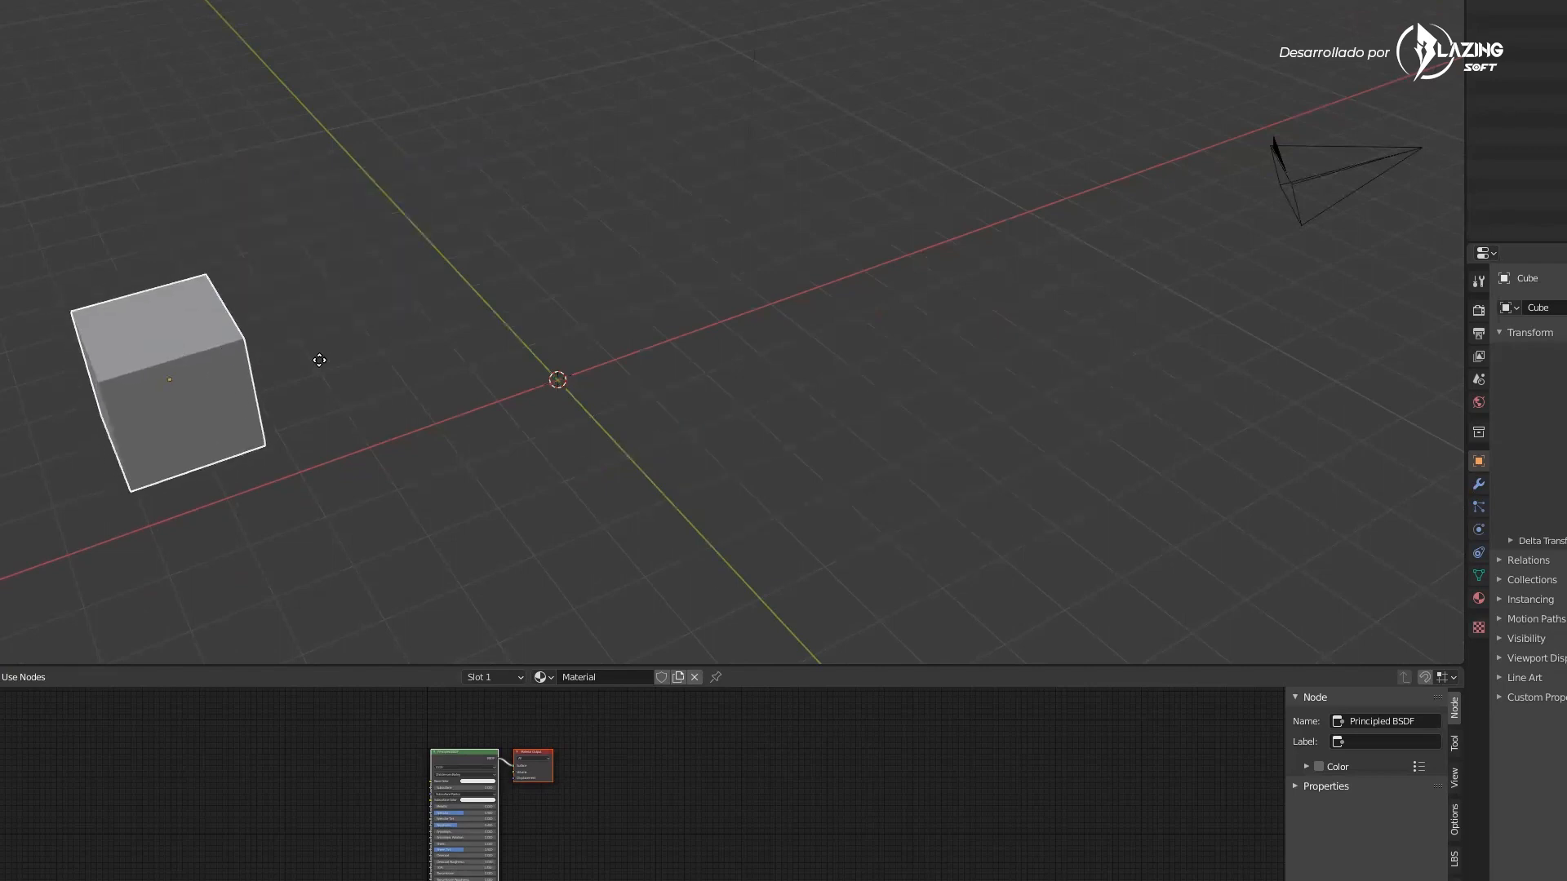
{"action": "key", "text": "Escape"}
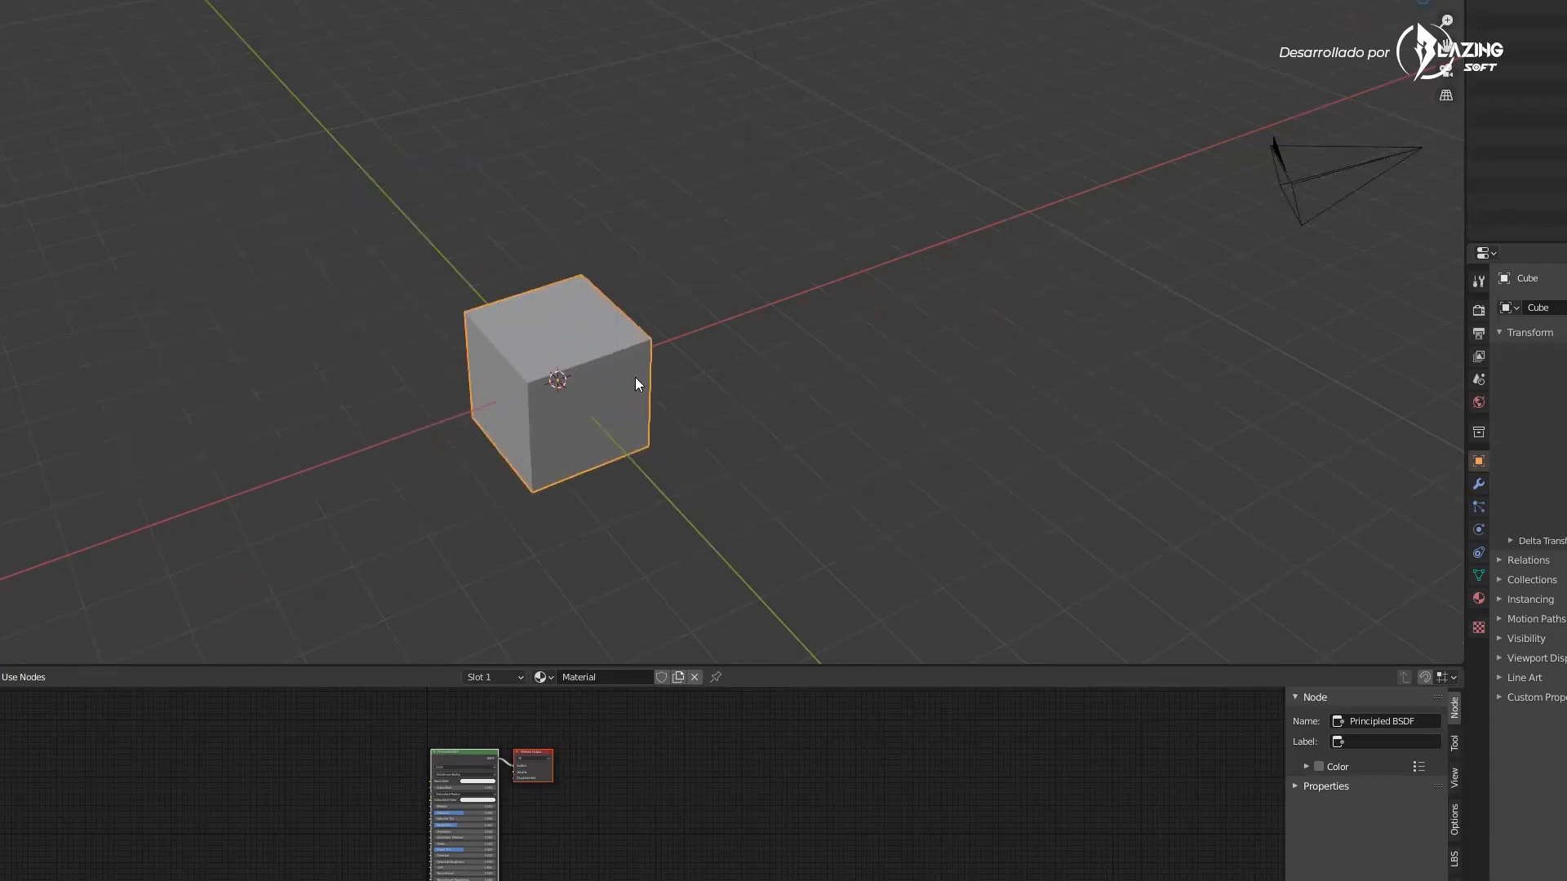
Try rotating the cube with Z, Y and X axis constraints, cancelling and undoing the rotation
{"action": "key", "text": "s"}
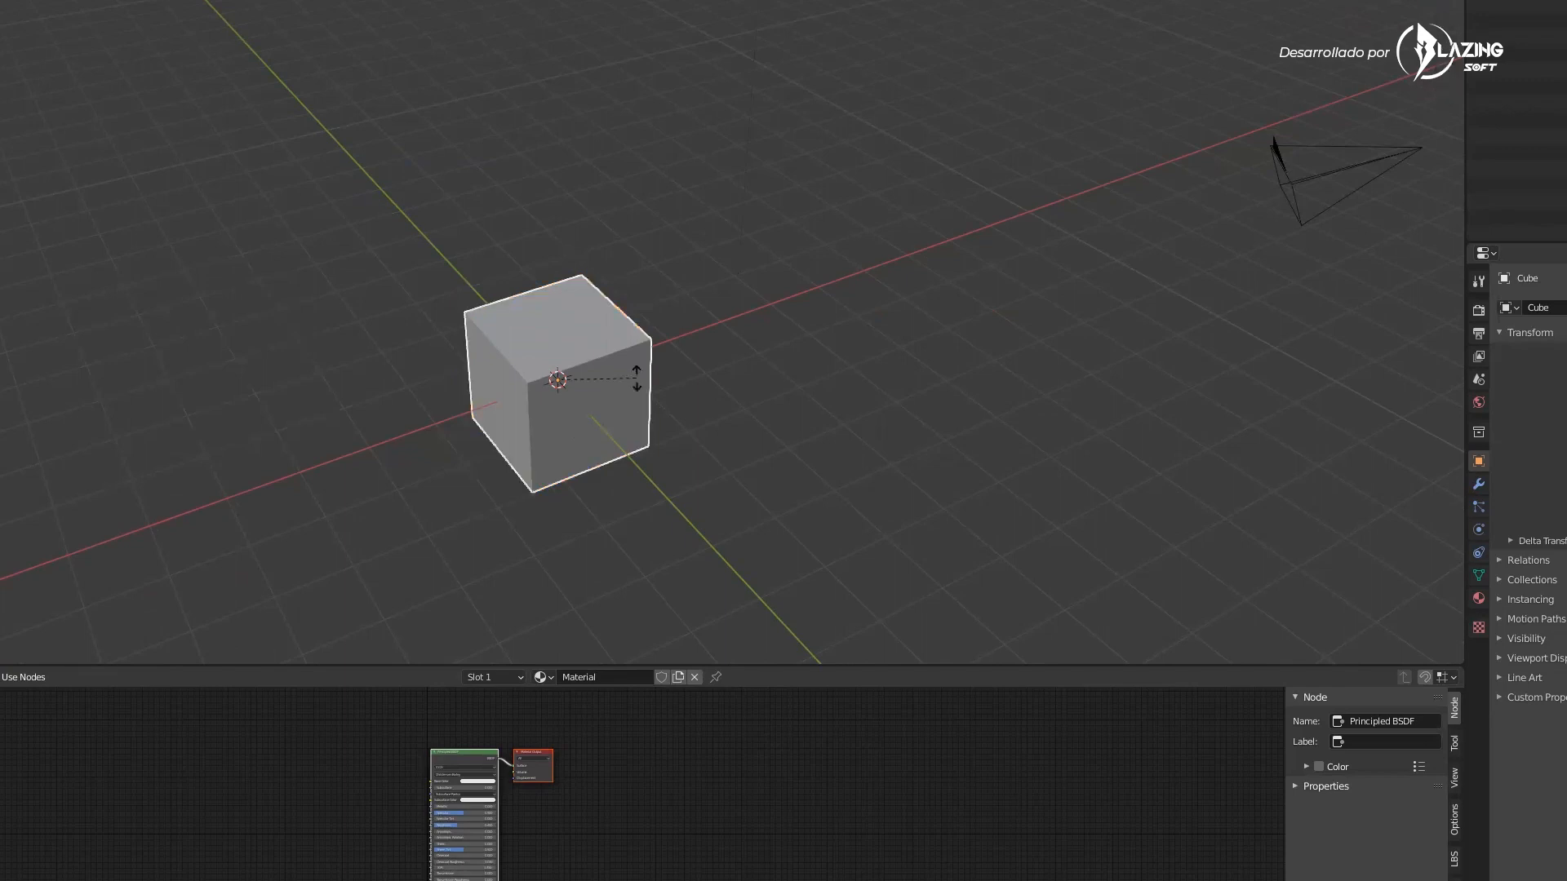
{"action": "key", "text": "z"}
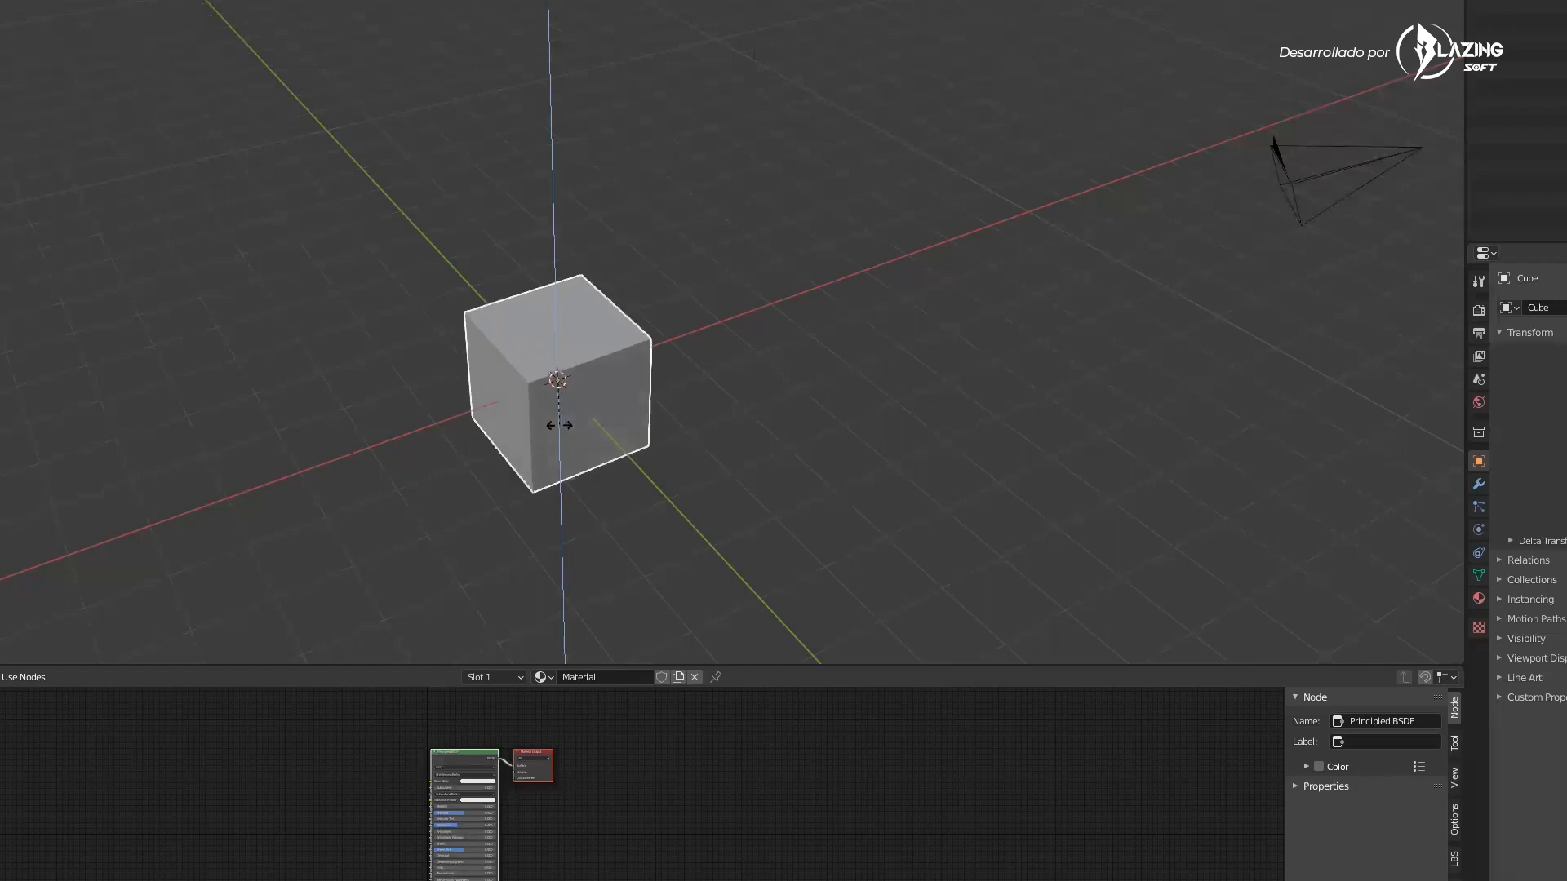
{"action": "key", "text": "y"}
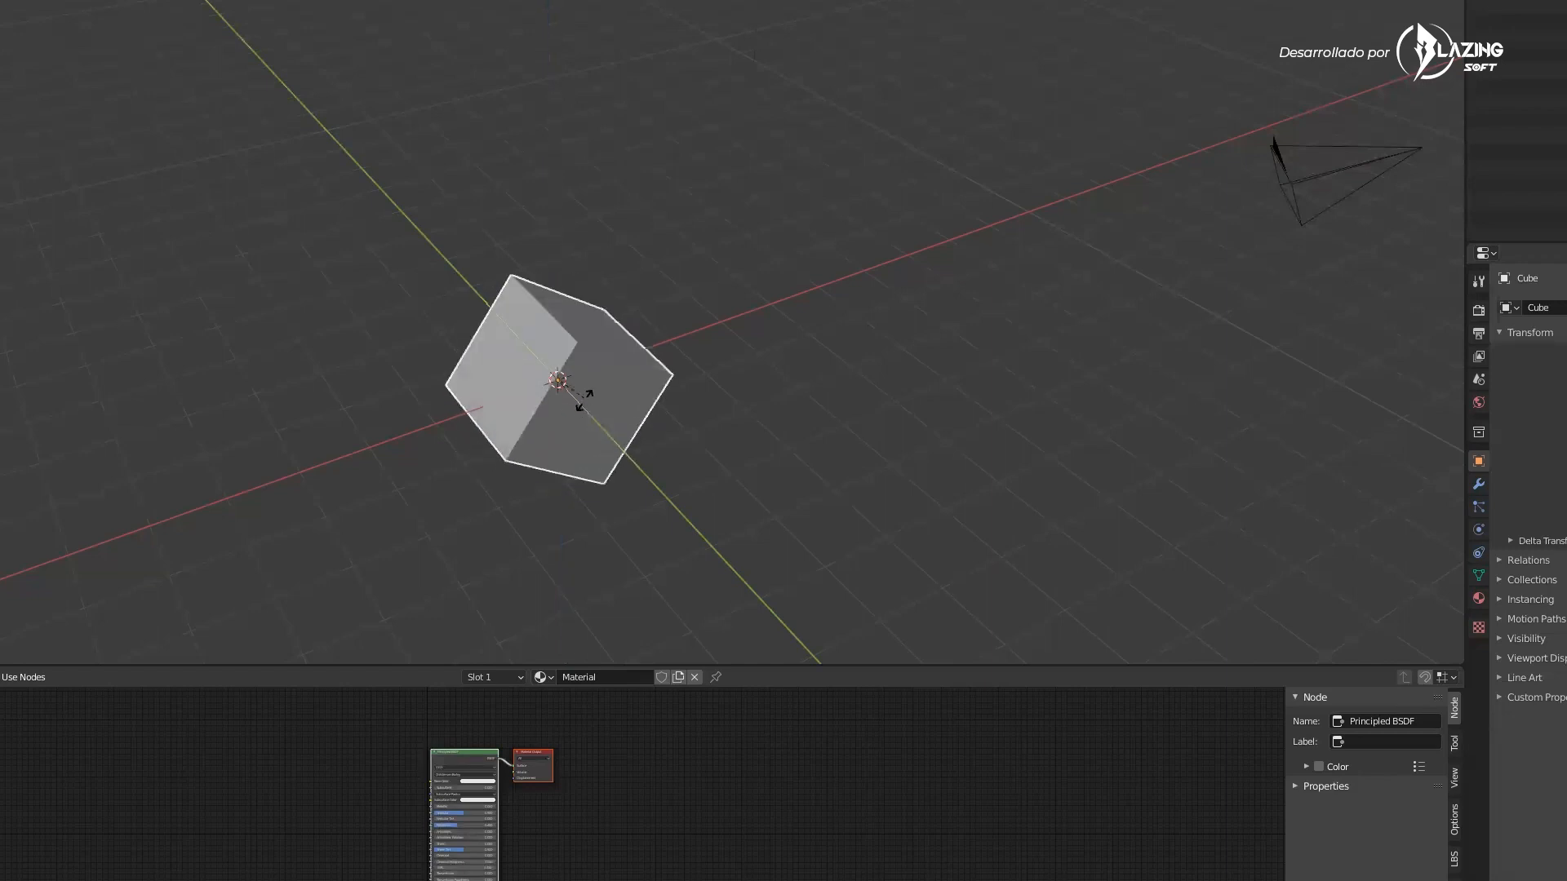
{"action": "key", "text": "x"}
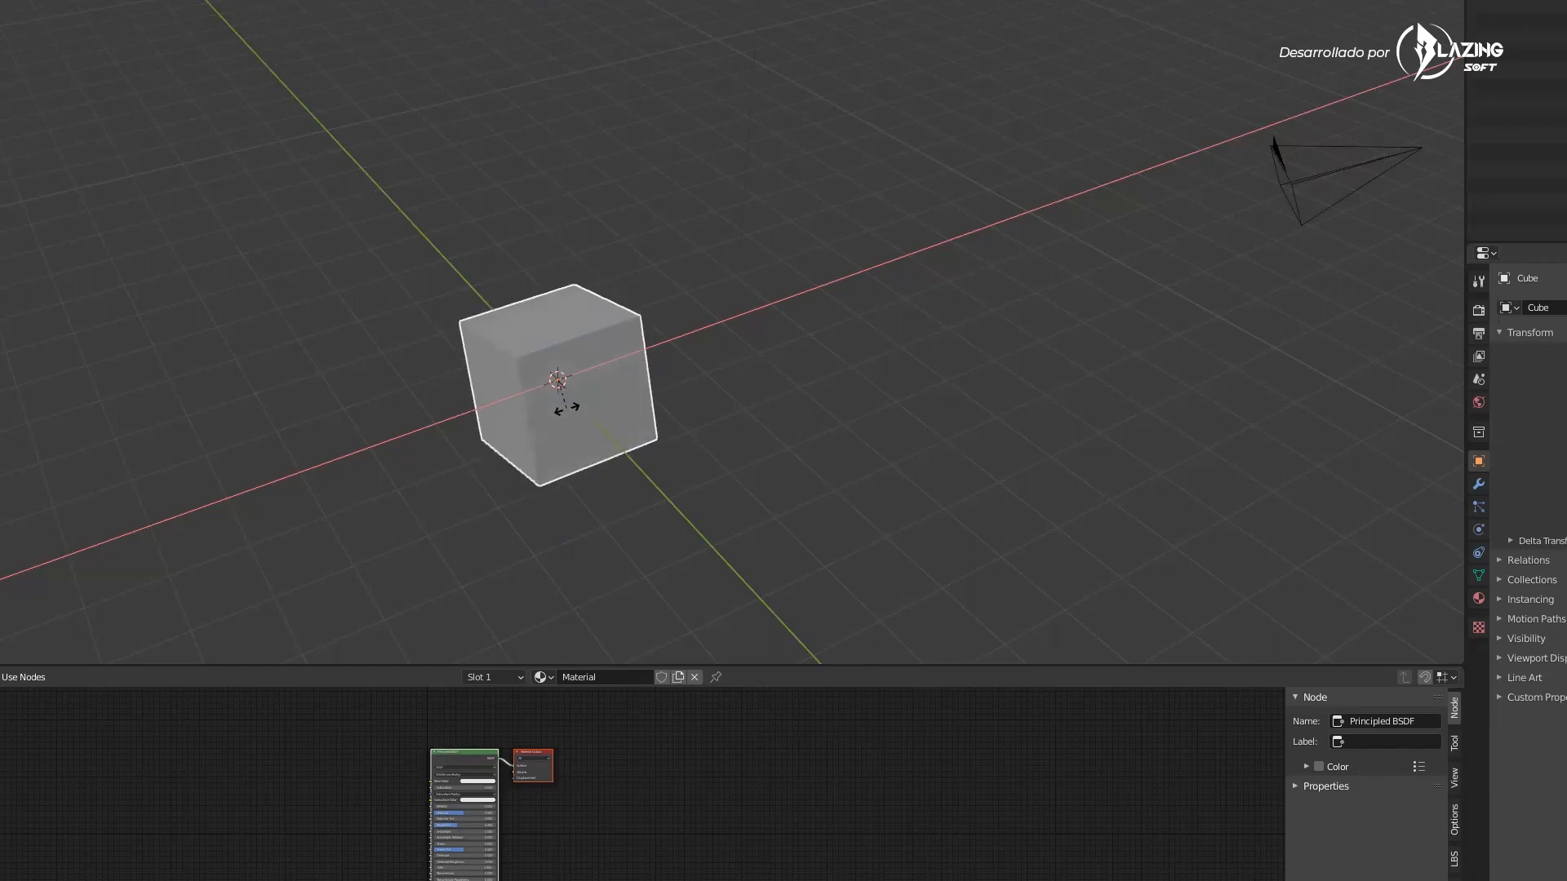
{"action": "key", "text": "Escape"}
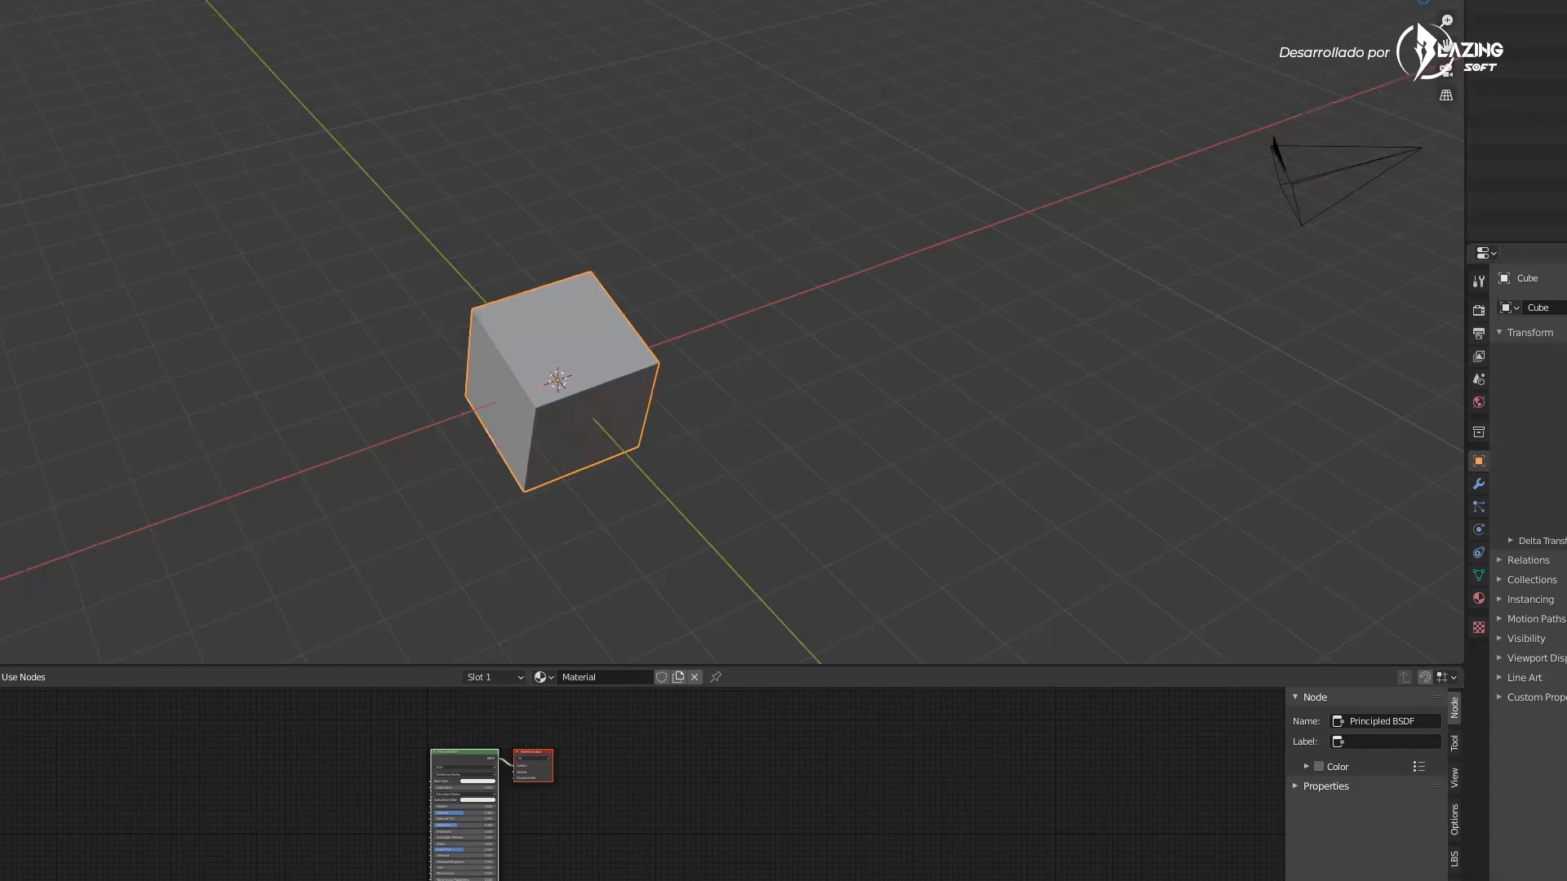
{"action": "left_click", "coordinate": [0, 650]}
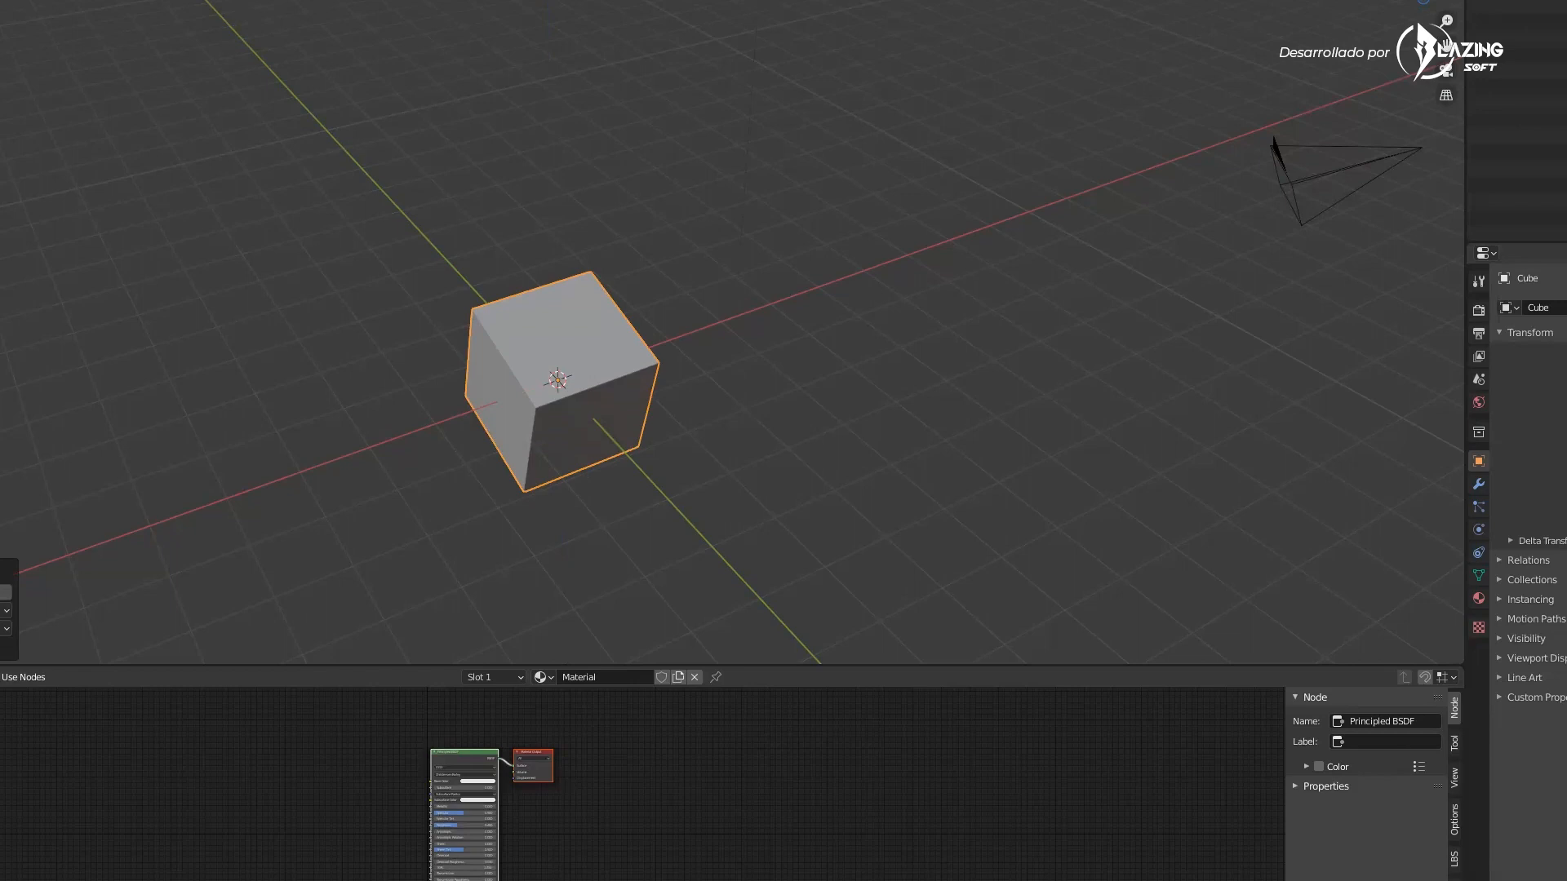
{"action": "left_click", "coordinate": [1, 592]}
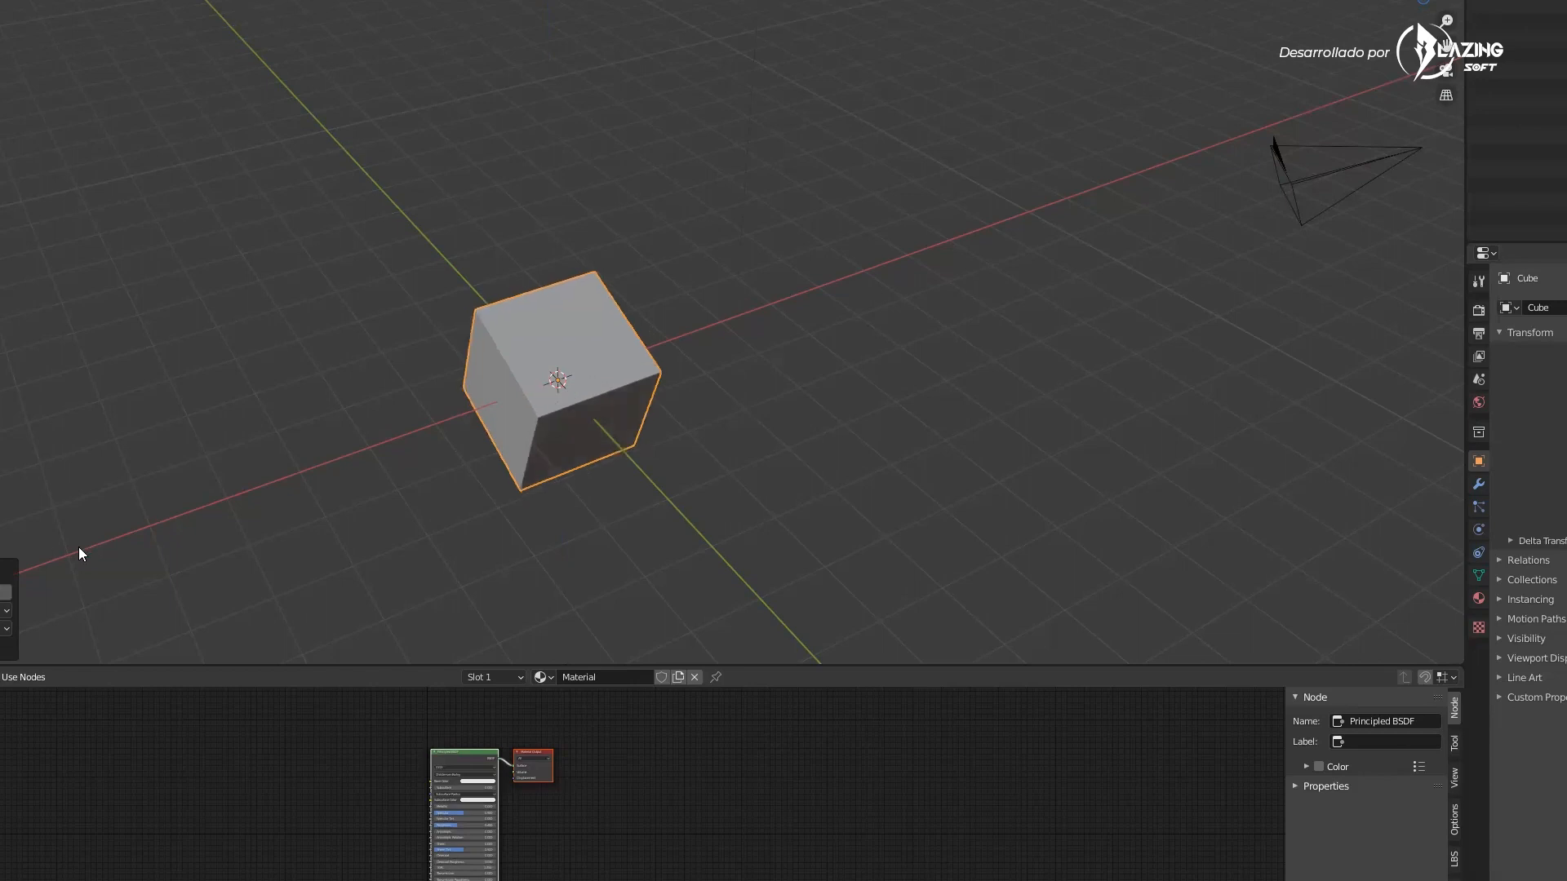
{"action": "left_click", "coordinate": [2, 593]}
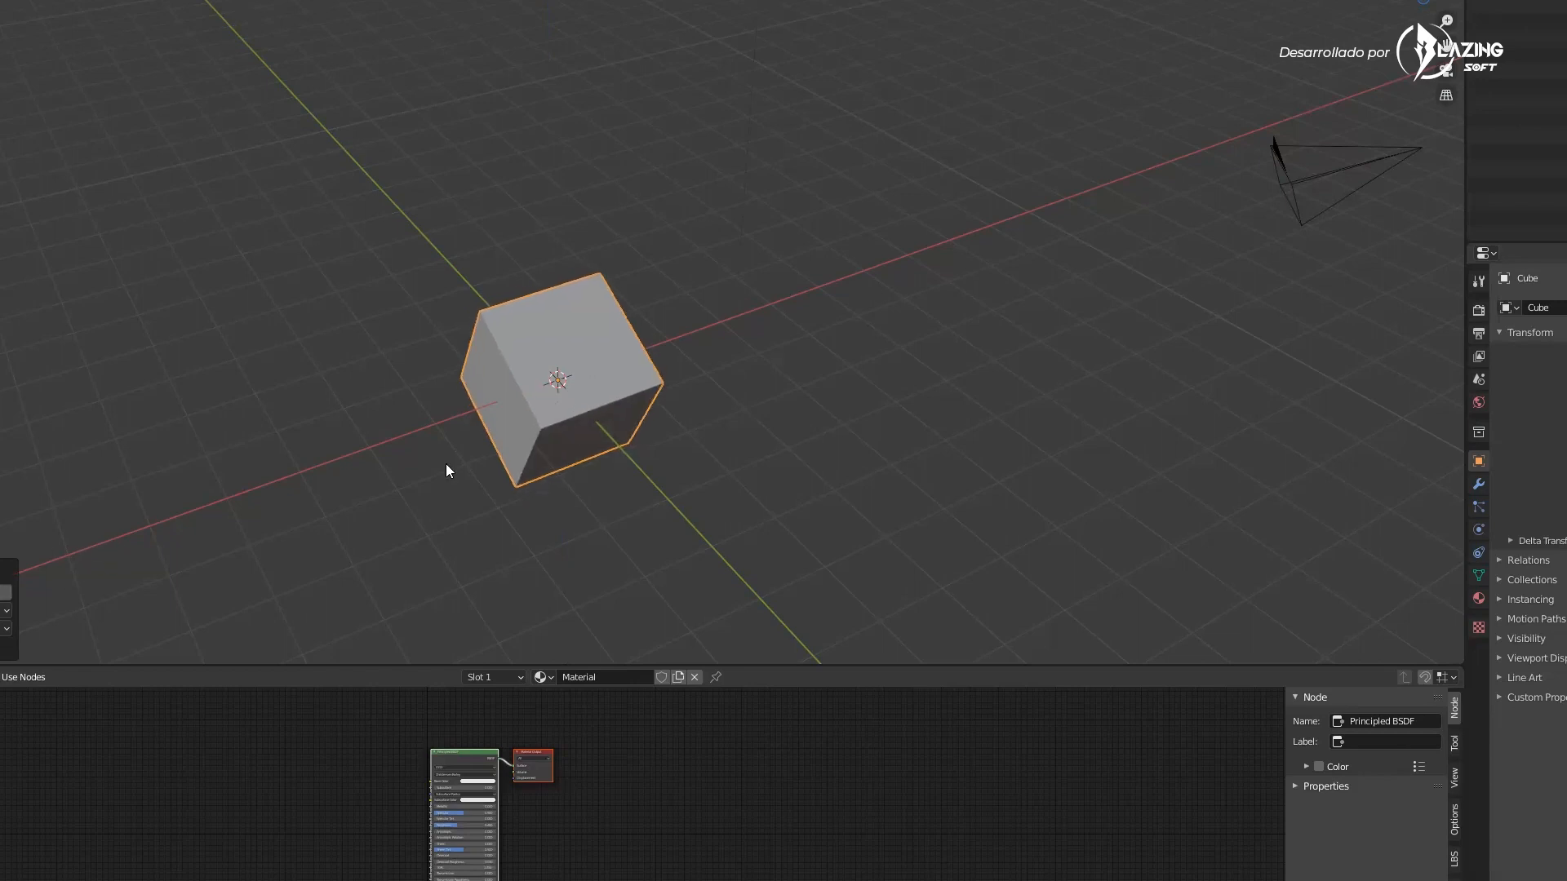
{"action": "left_click", "coordinate": [434, 444]}
{"action": "key", "text": "ctrl+z"}
{"action": "key", "text": "ctrl+z"}
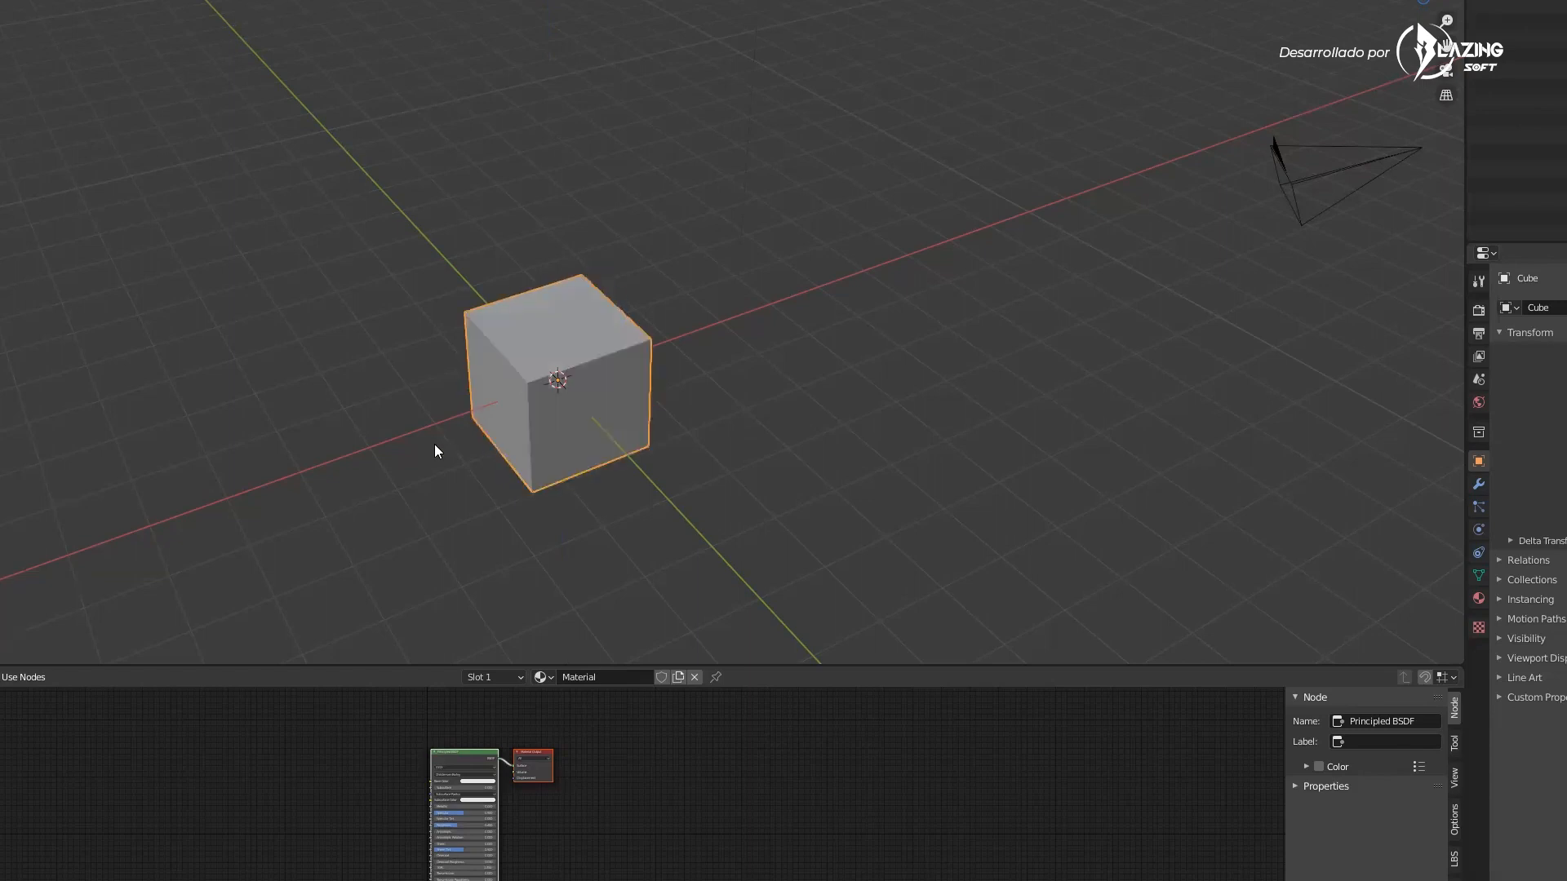
Demonstrate scaling the cube up and rotating it about the X then Z axis, undoing each change
{"action": "key", "text": "s"}
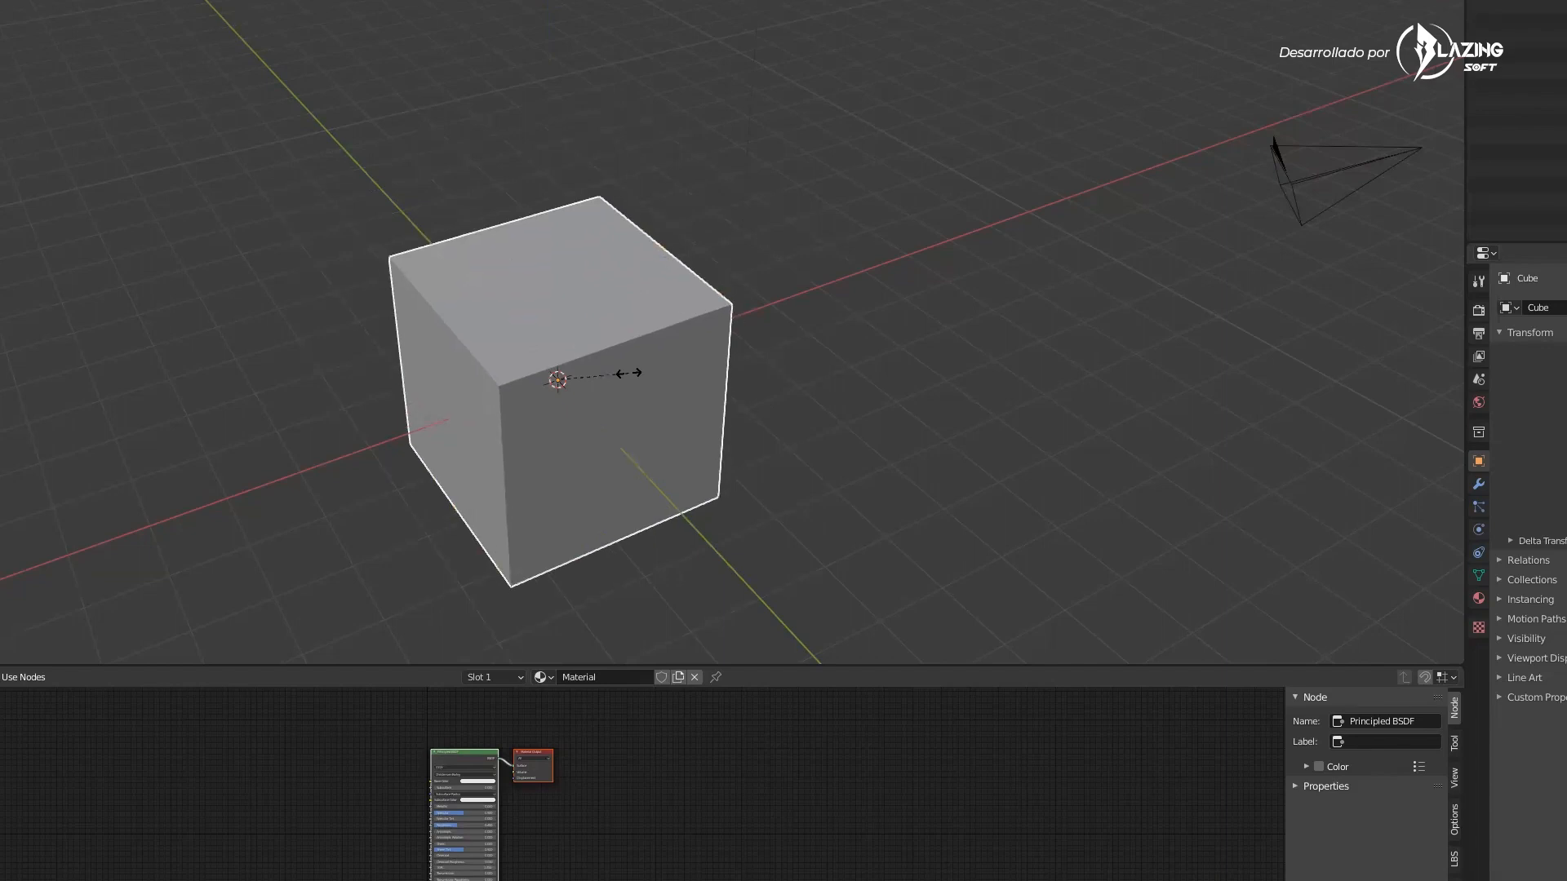
{"action": "left_click", "coordinate": [674, 392]}
{"action": "key", "text": "ctrl+z"}
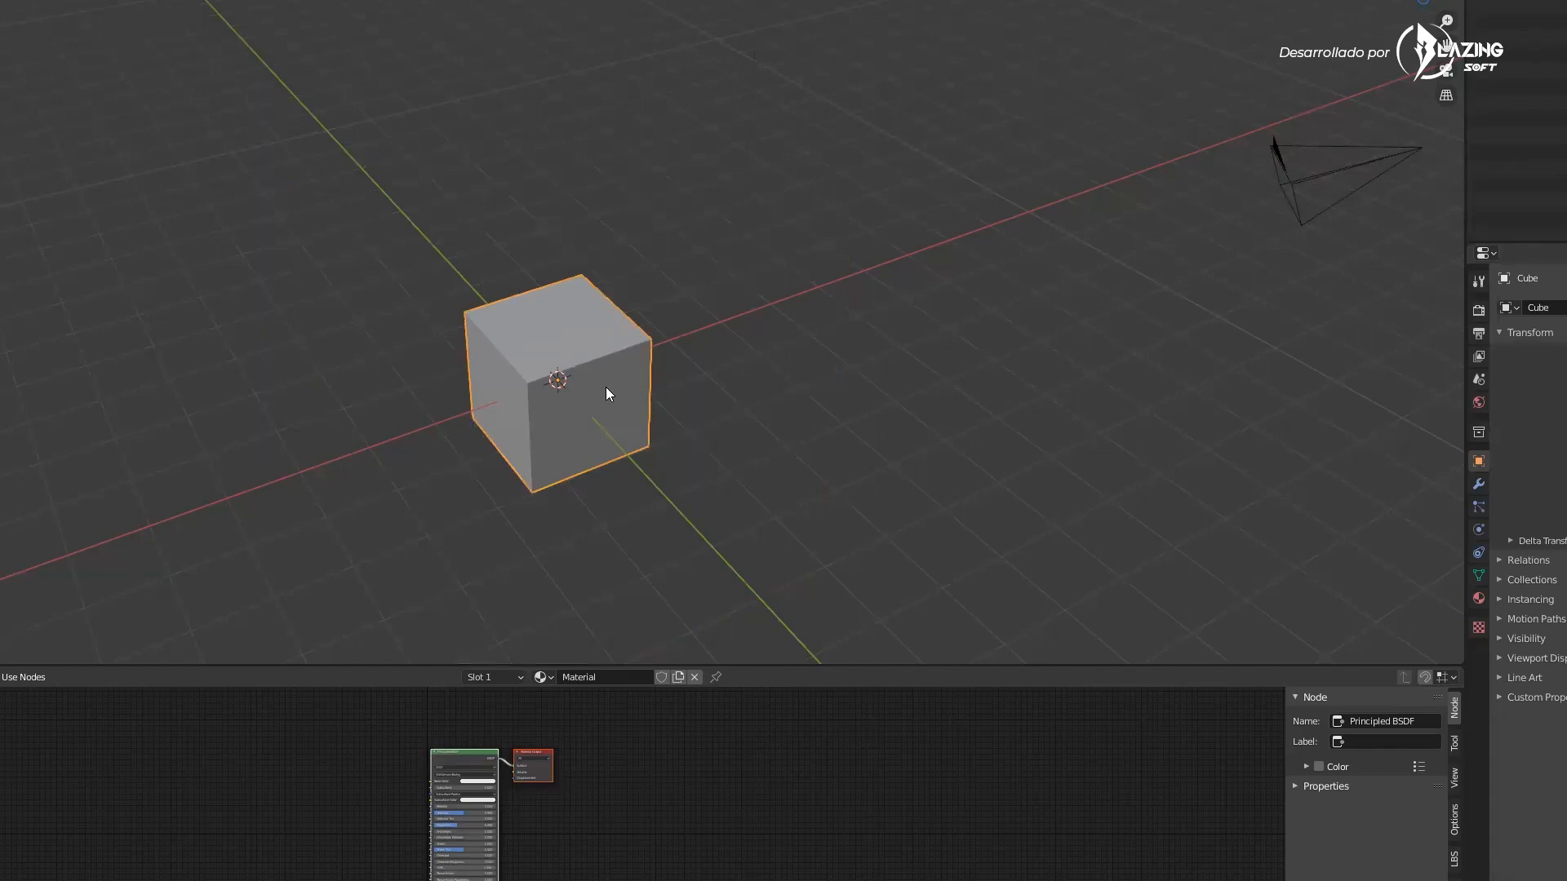
{"action": "key", "text": "r"}
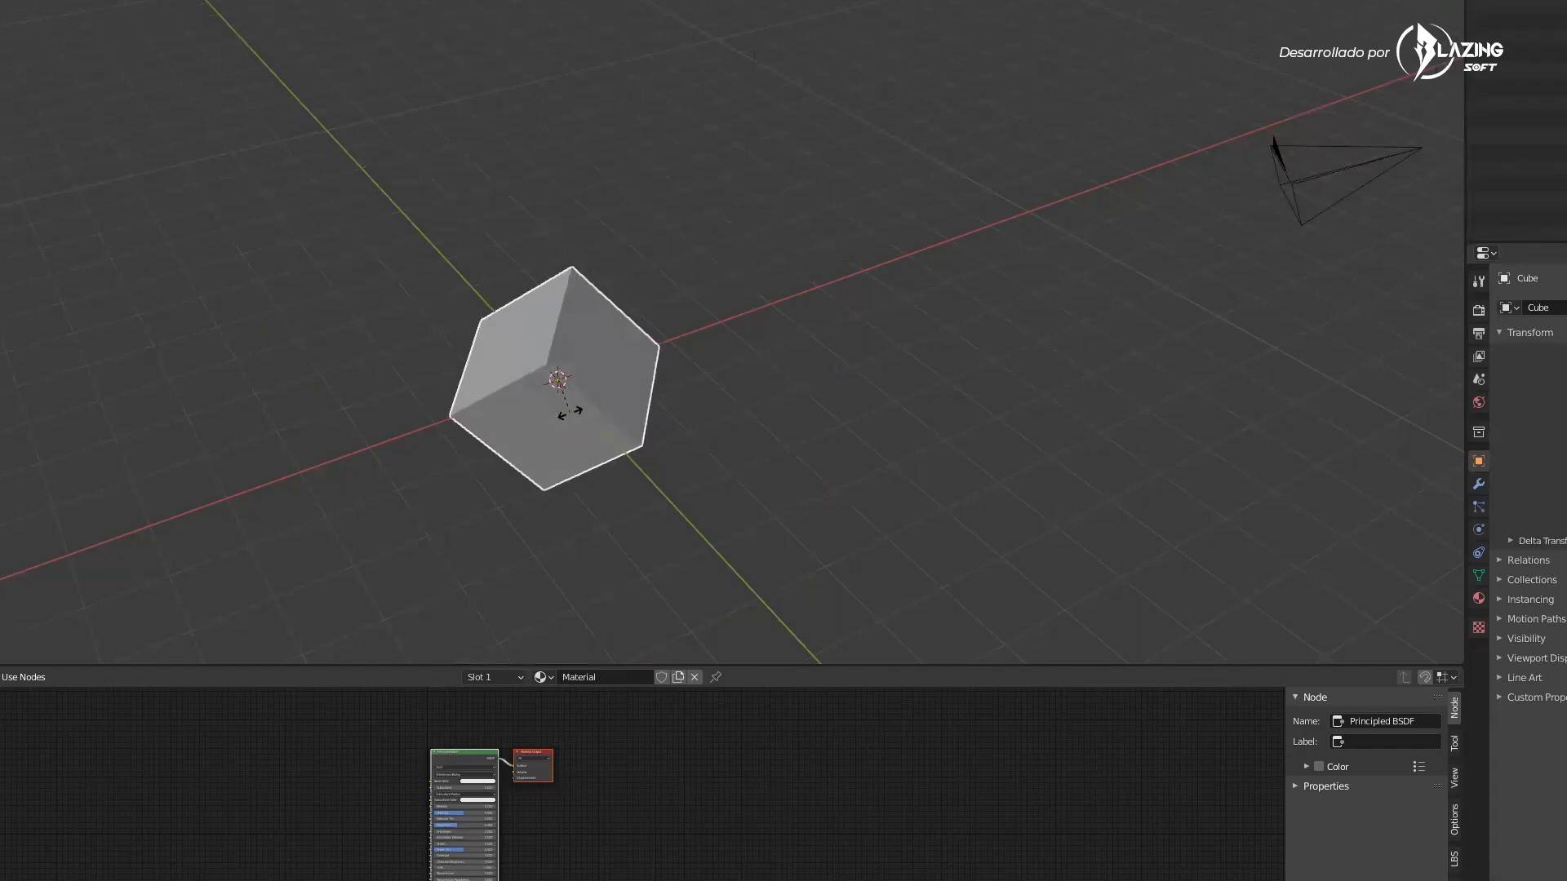
{"action": "key", "text": "x"}
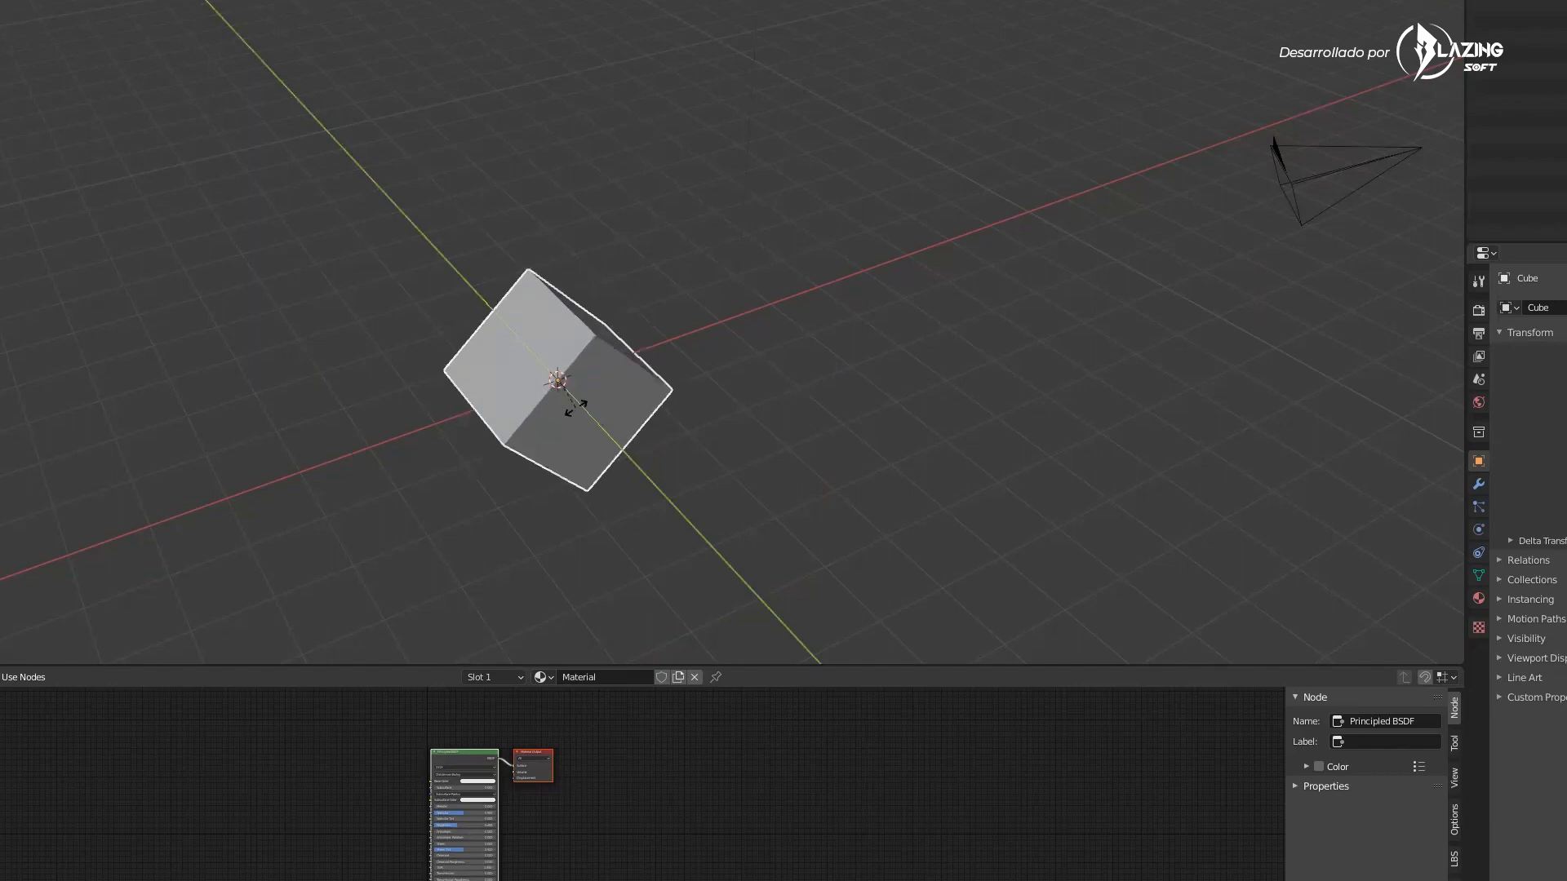
{"action": "key", "text": "z"}
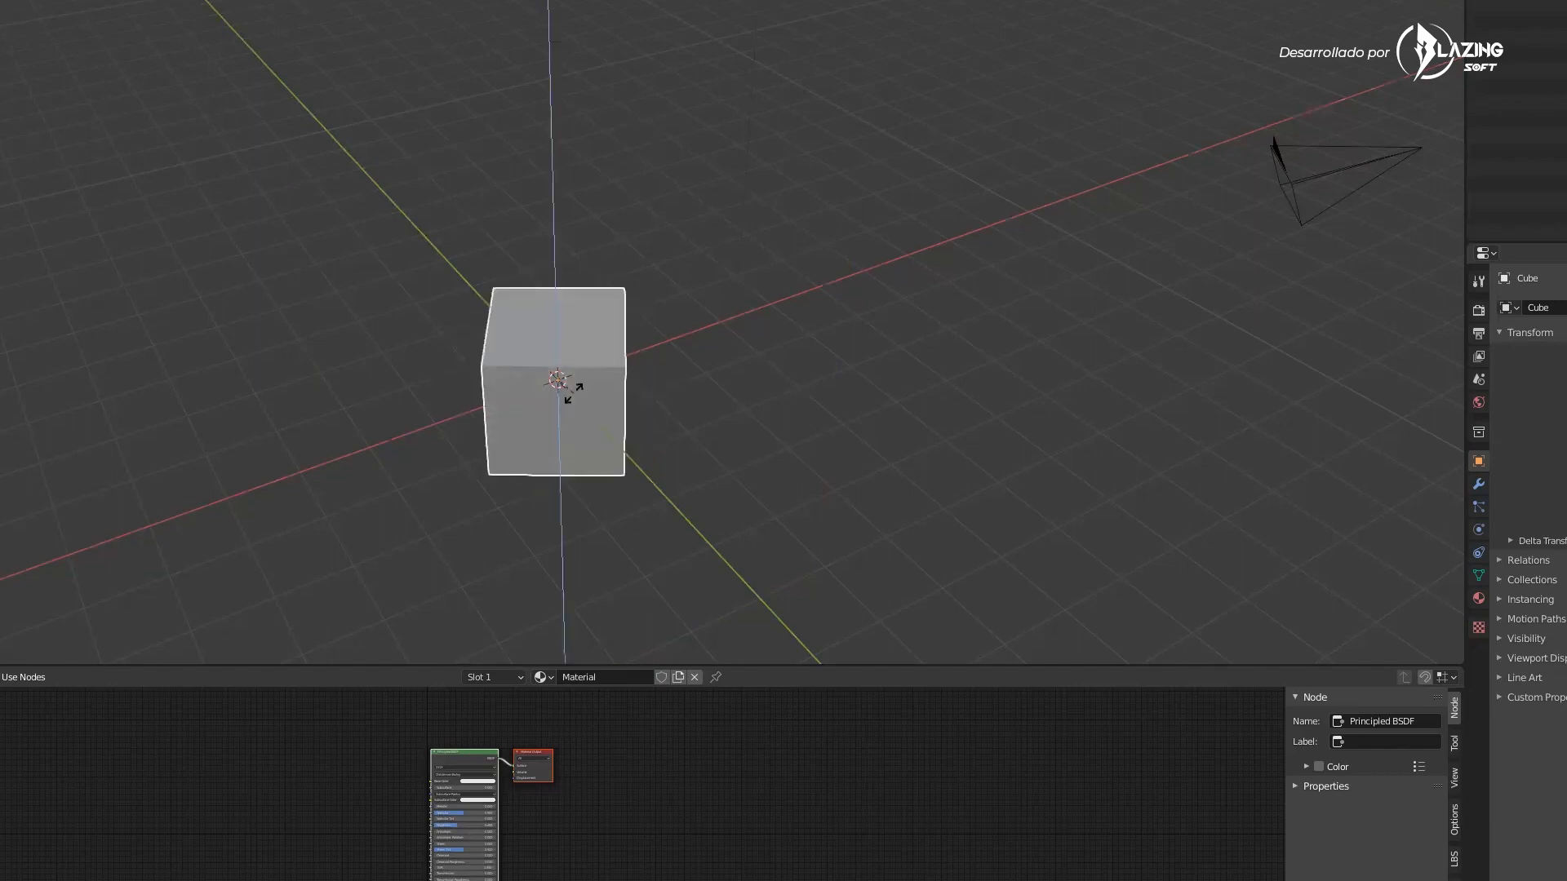
{"action": "left_click", "coordinate": [783, 414]}
{"action": "key", "text": "ctrl+z"}
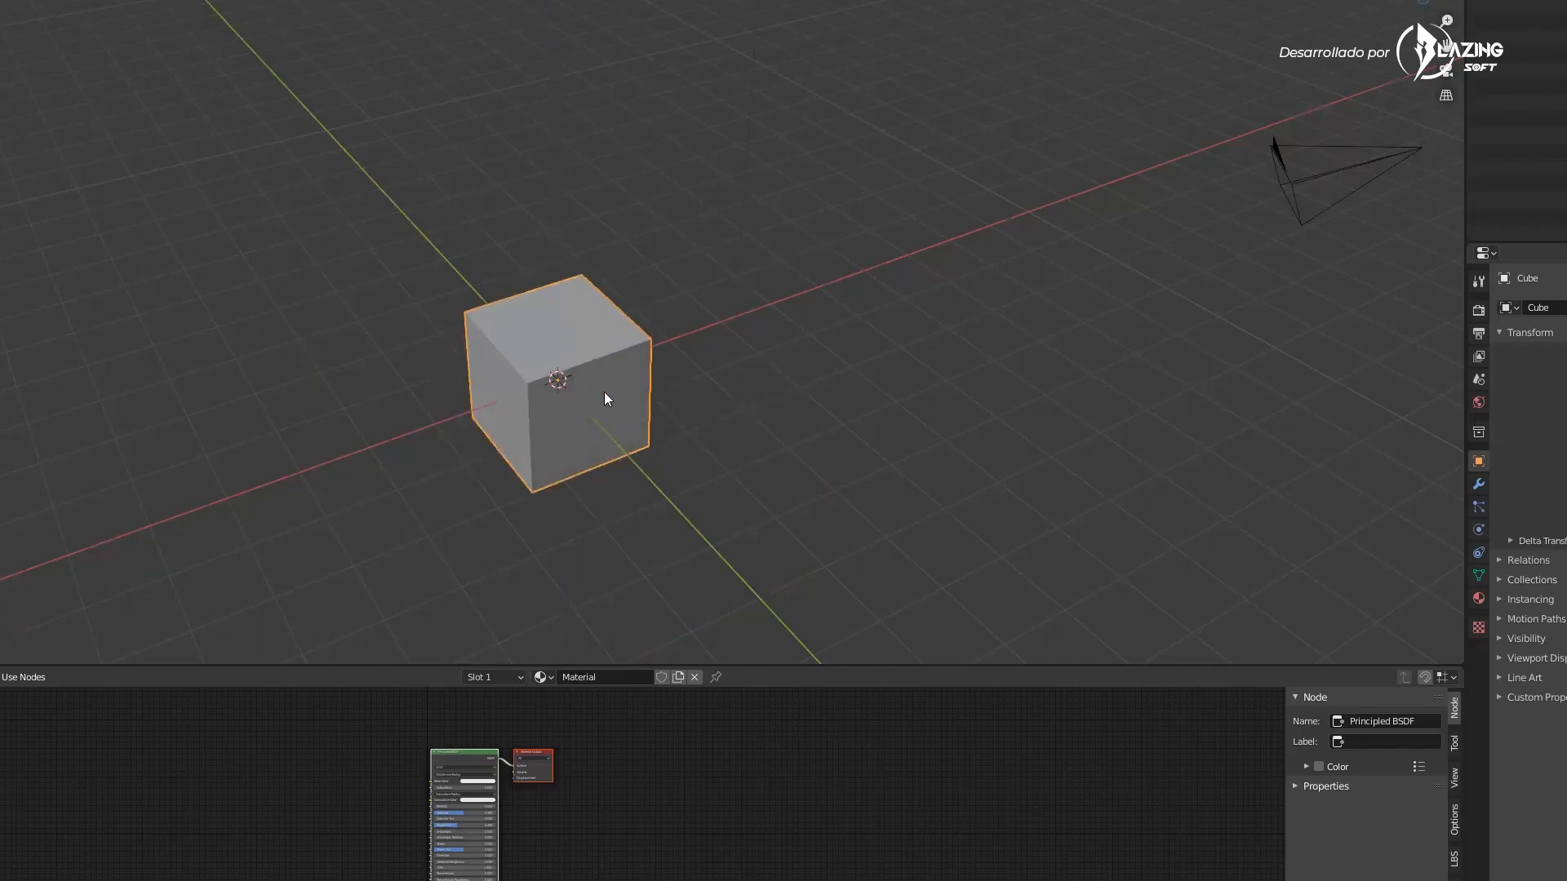
Demonstrate scaling the cube down and then stretching it along the Y, Z and X axes, undoing each change
{"action": "key", "text": "s"}
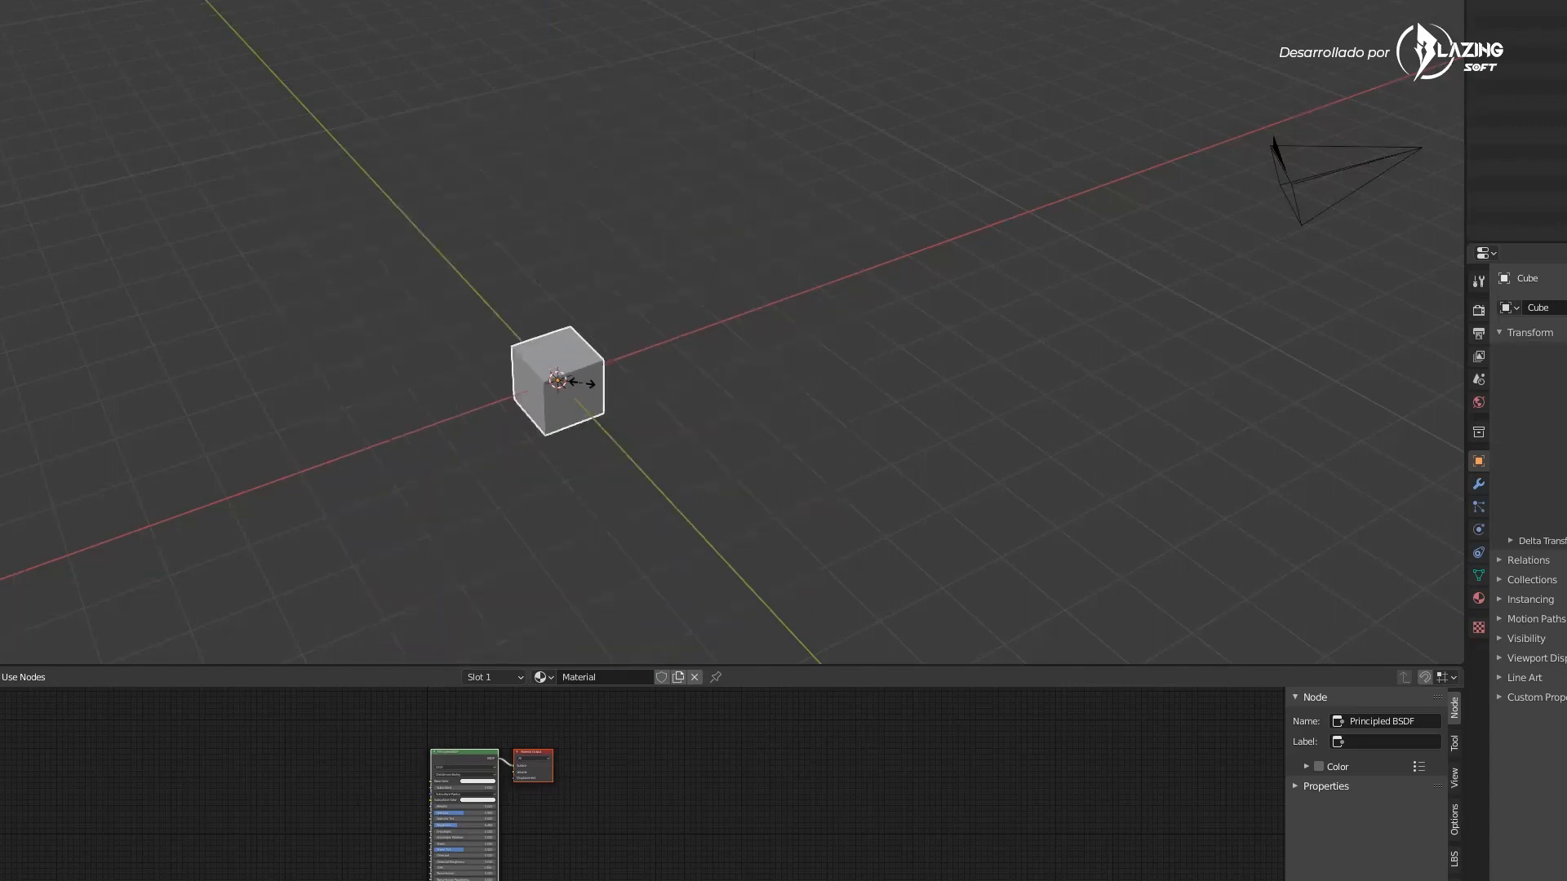
{"action": "left_click", "coordinate": [663, 331]}
{"action": "key", "text": "ctrl+z"}
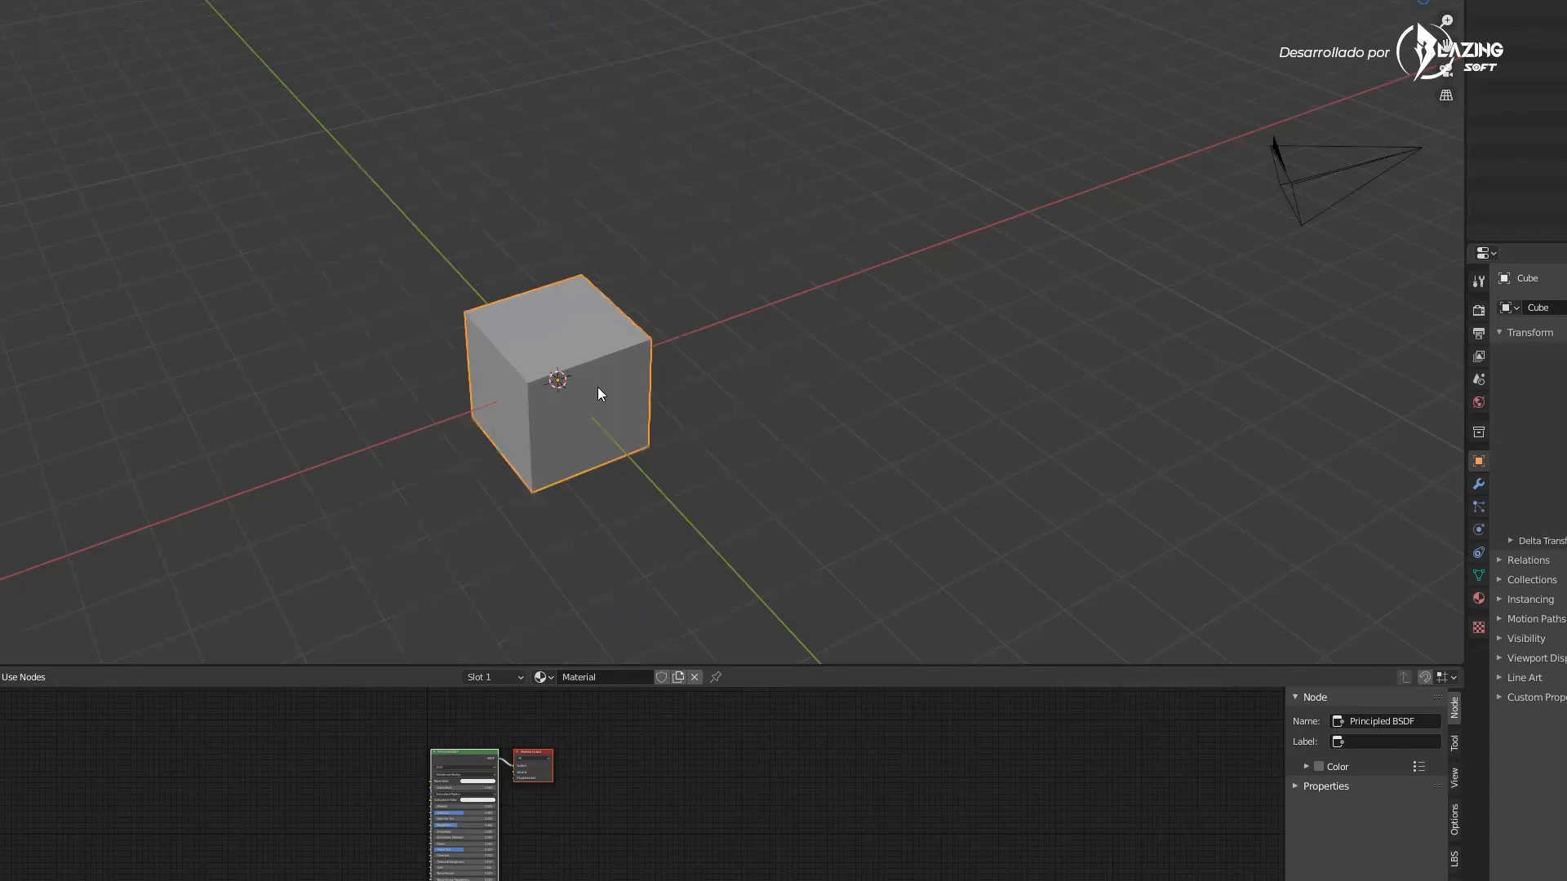
{"action": "key", "text": "s"}
{"action": "key", "text": "y"}
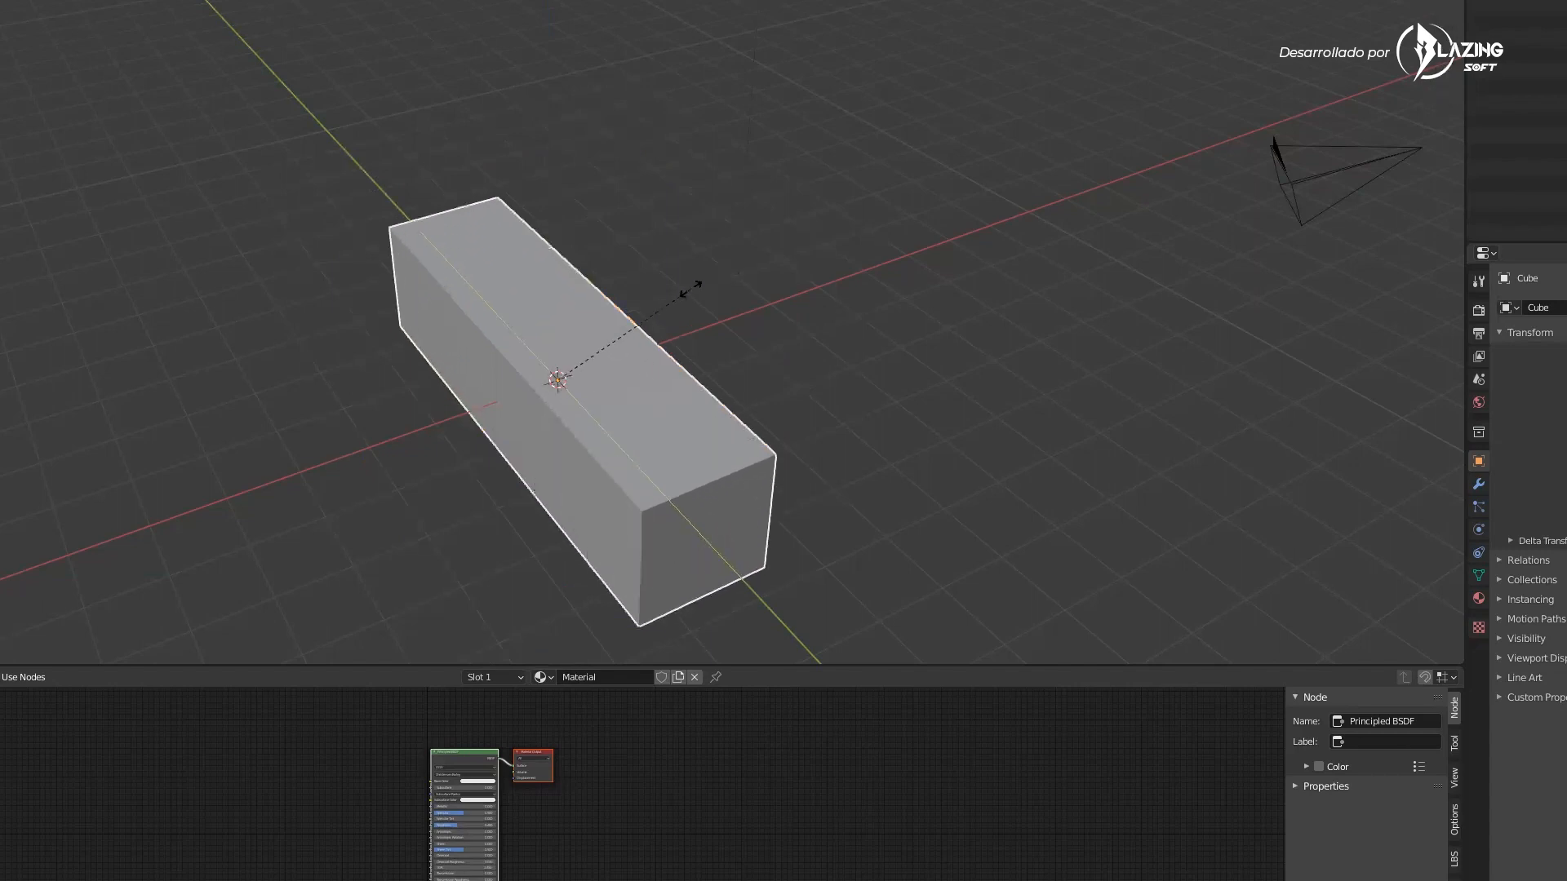
{"action": "key", "text": "z"}
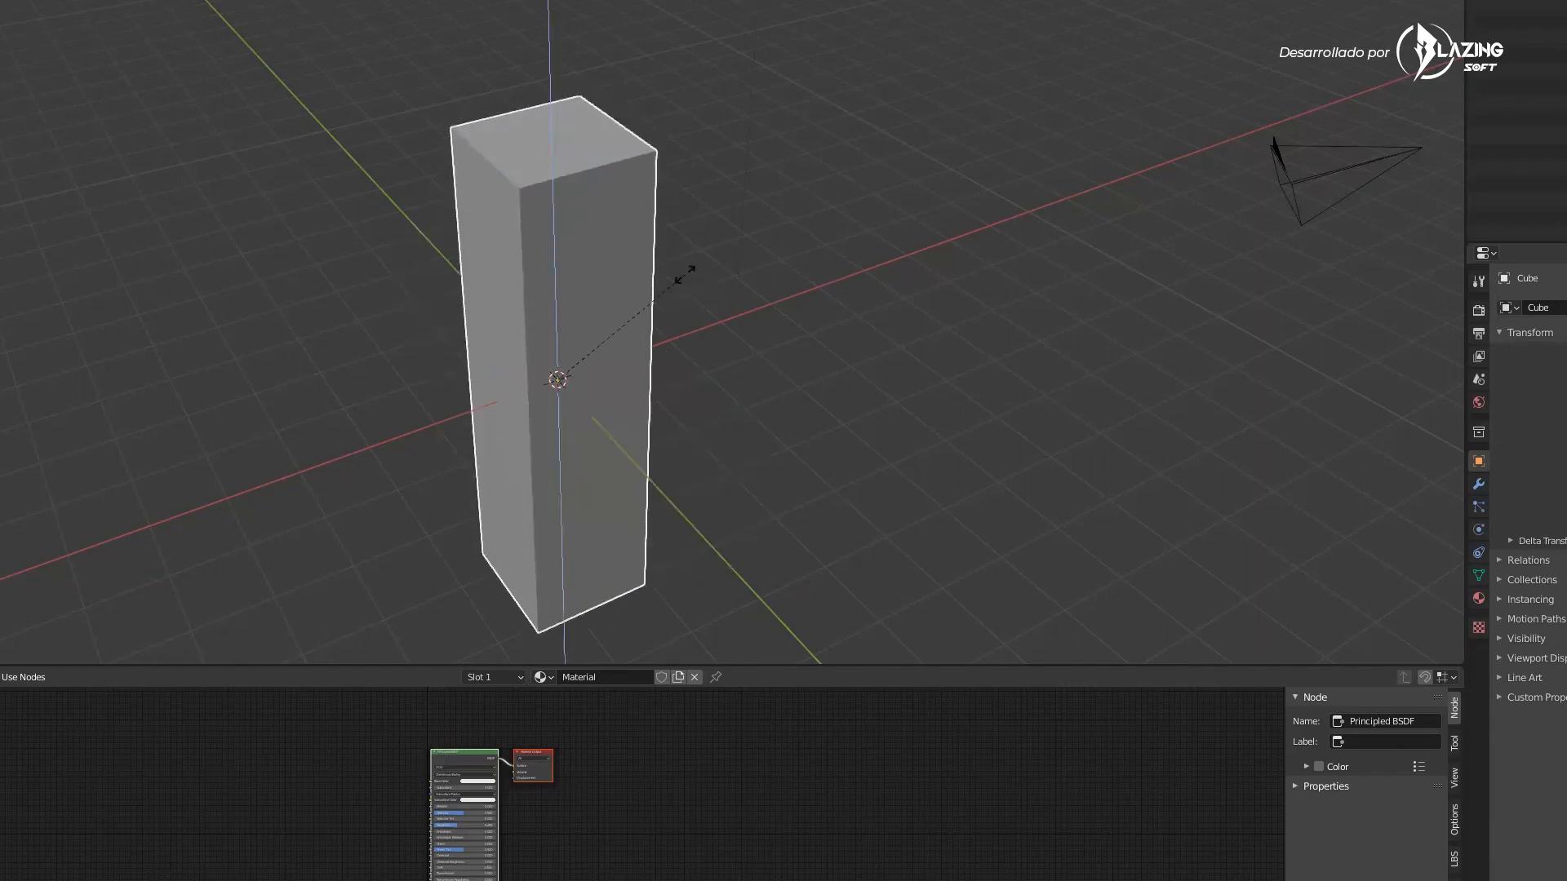
{"action": "key", "text": "x"}
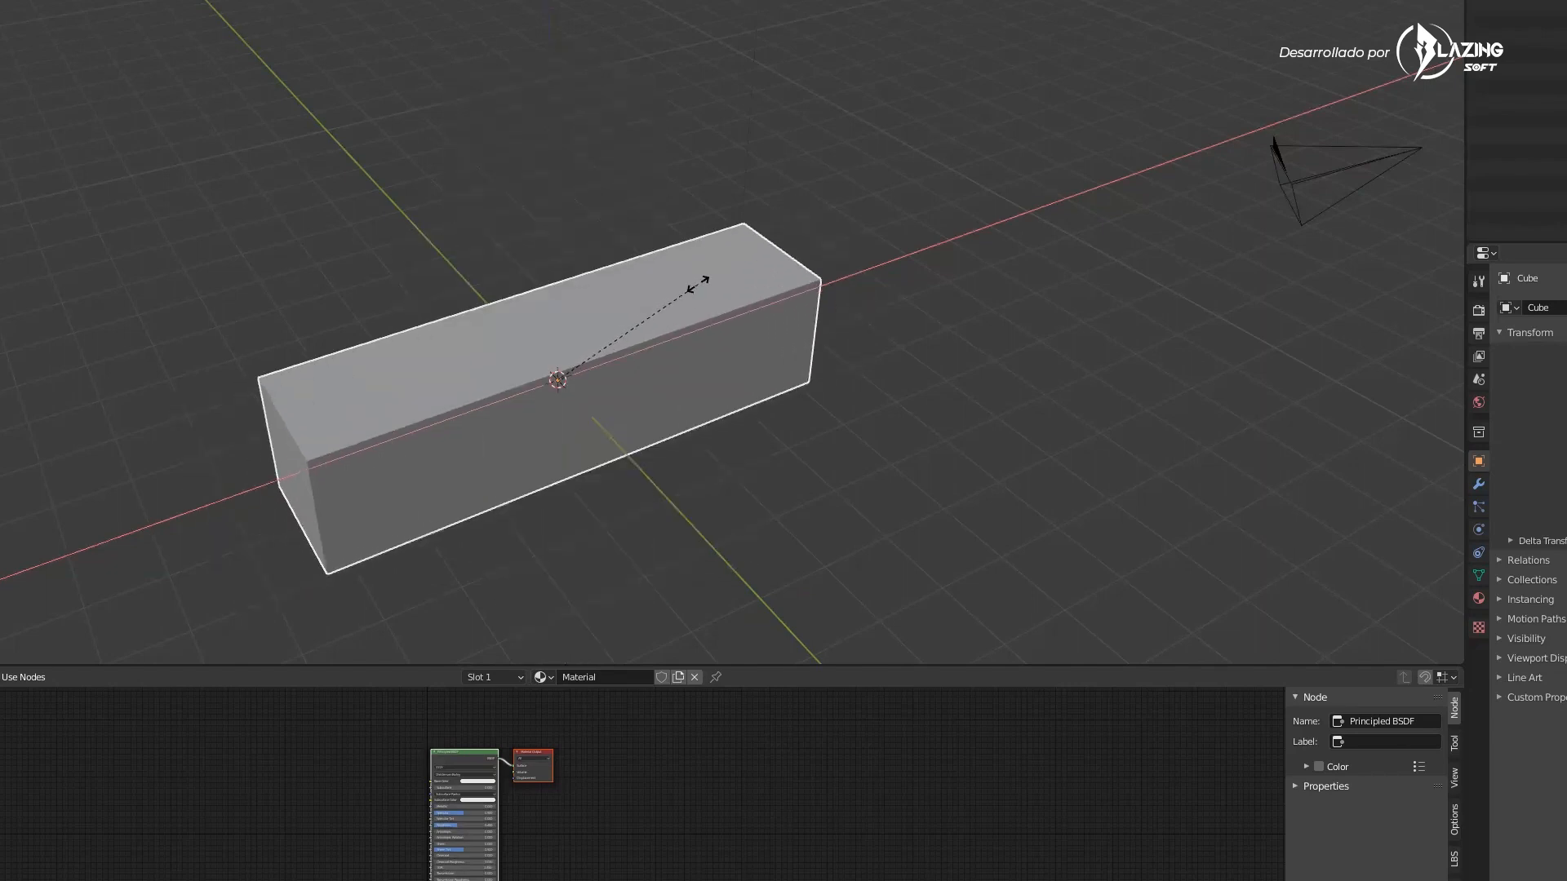
{"action": "left_click", "coordinate": [703, 418]}
{"action": "key", "text": "ctrl+z"}
In Edit Mode, select a top corner vertex of the cube and move it, then leave Edit Mode
{"action": "middle_click_drag", "start_coordinate": [718, 390], "coordinate": [629, 343]}
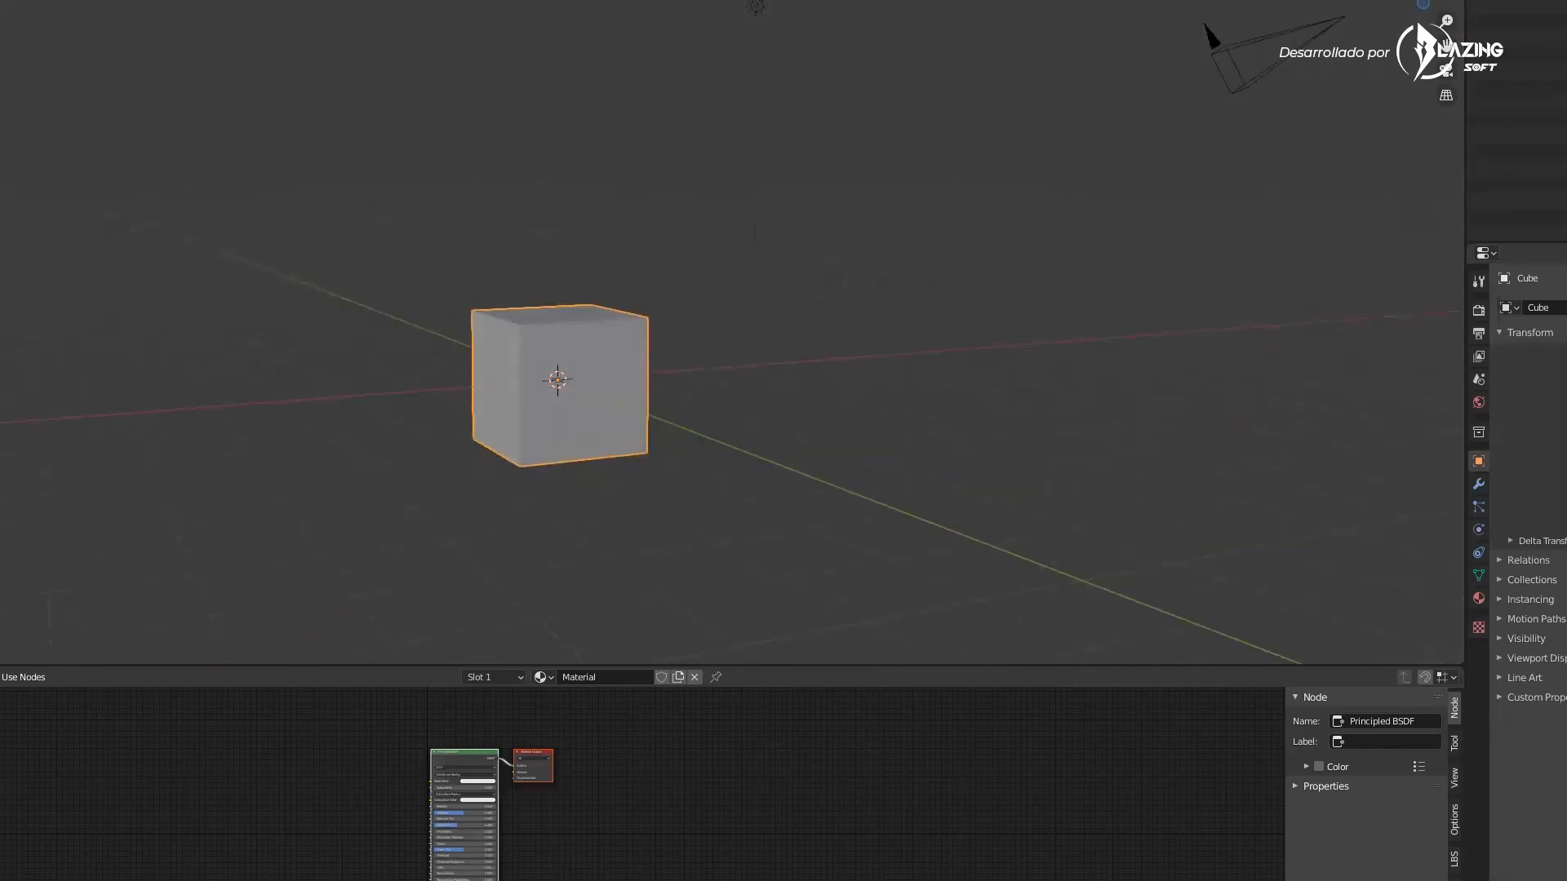
{"action": "key", "text": "Tab"}
{"action": "middle_click_drag", "start_coordinate": [399, 240], "coordinate": [667, 349]}
{"action": "left_click", "coordinate": [651, 319]}
{"action": "scroll", "coordinate": [667, 349], "scroll_direction": "up", "scroll_amount": 4}
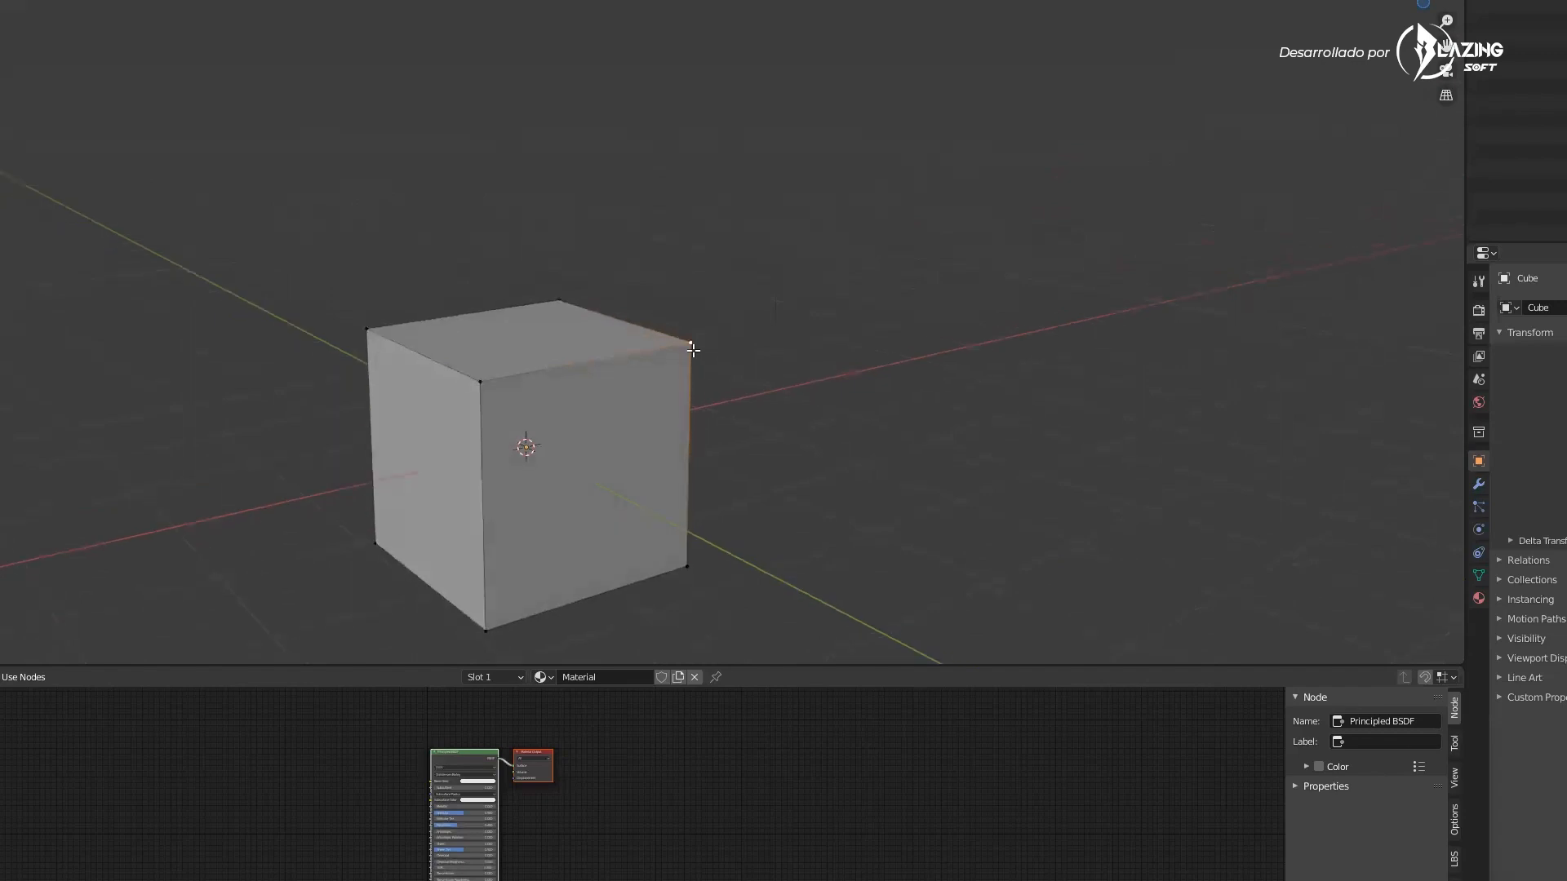
{"action": "key", "text": "g"}
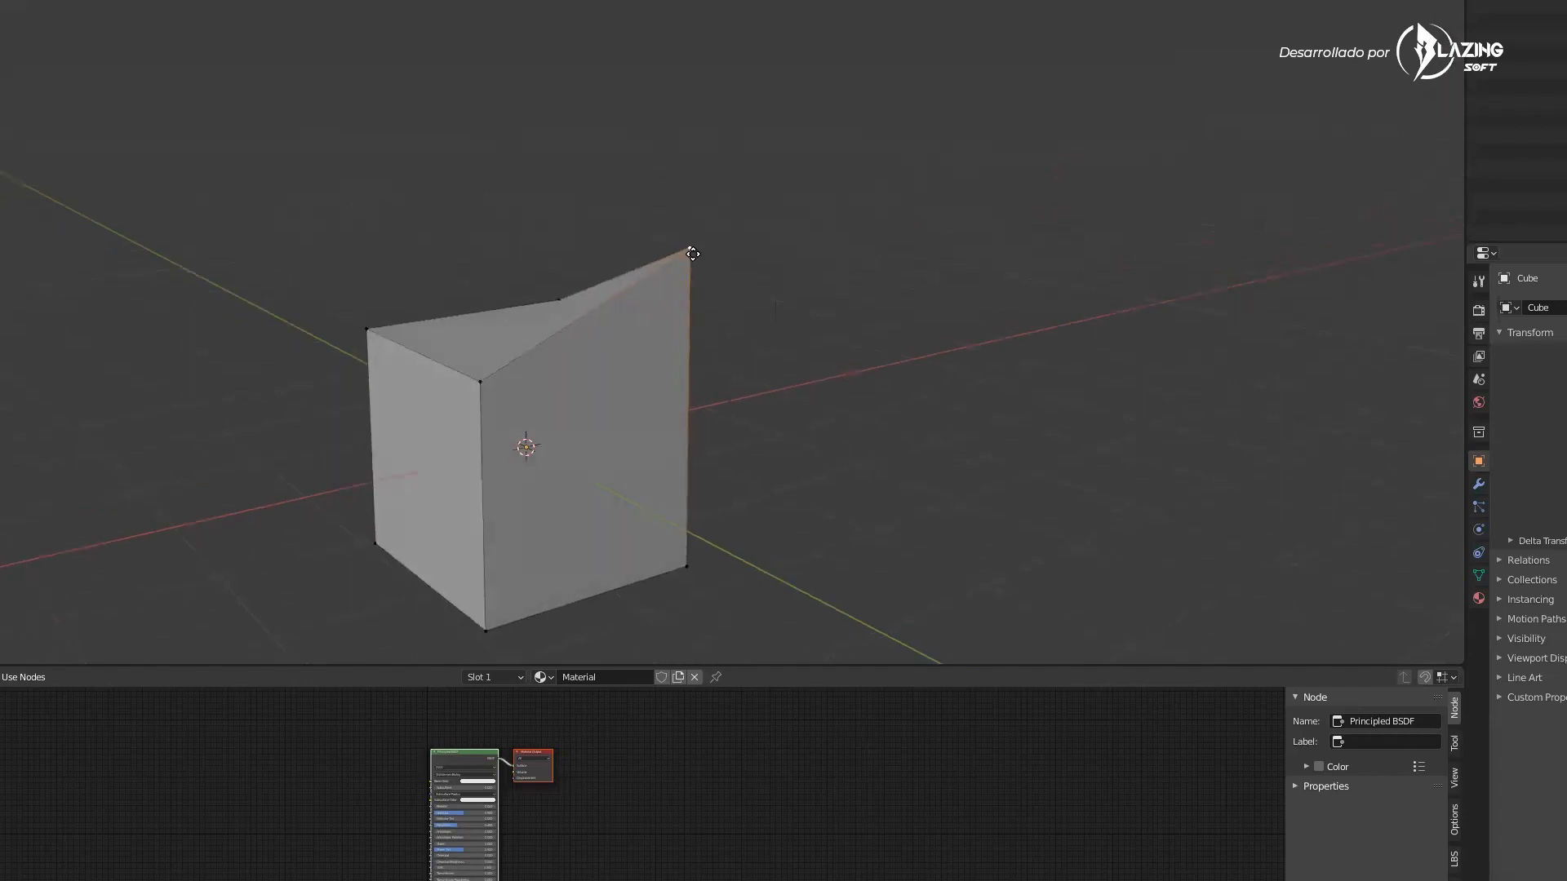
{"action": "key", "text": "x"}
{"action": "key", "text": "g"}
{"action": "key", "text": "g"}
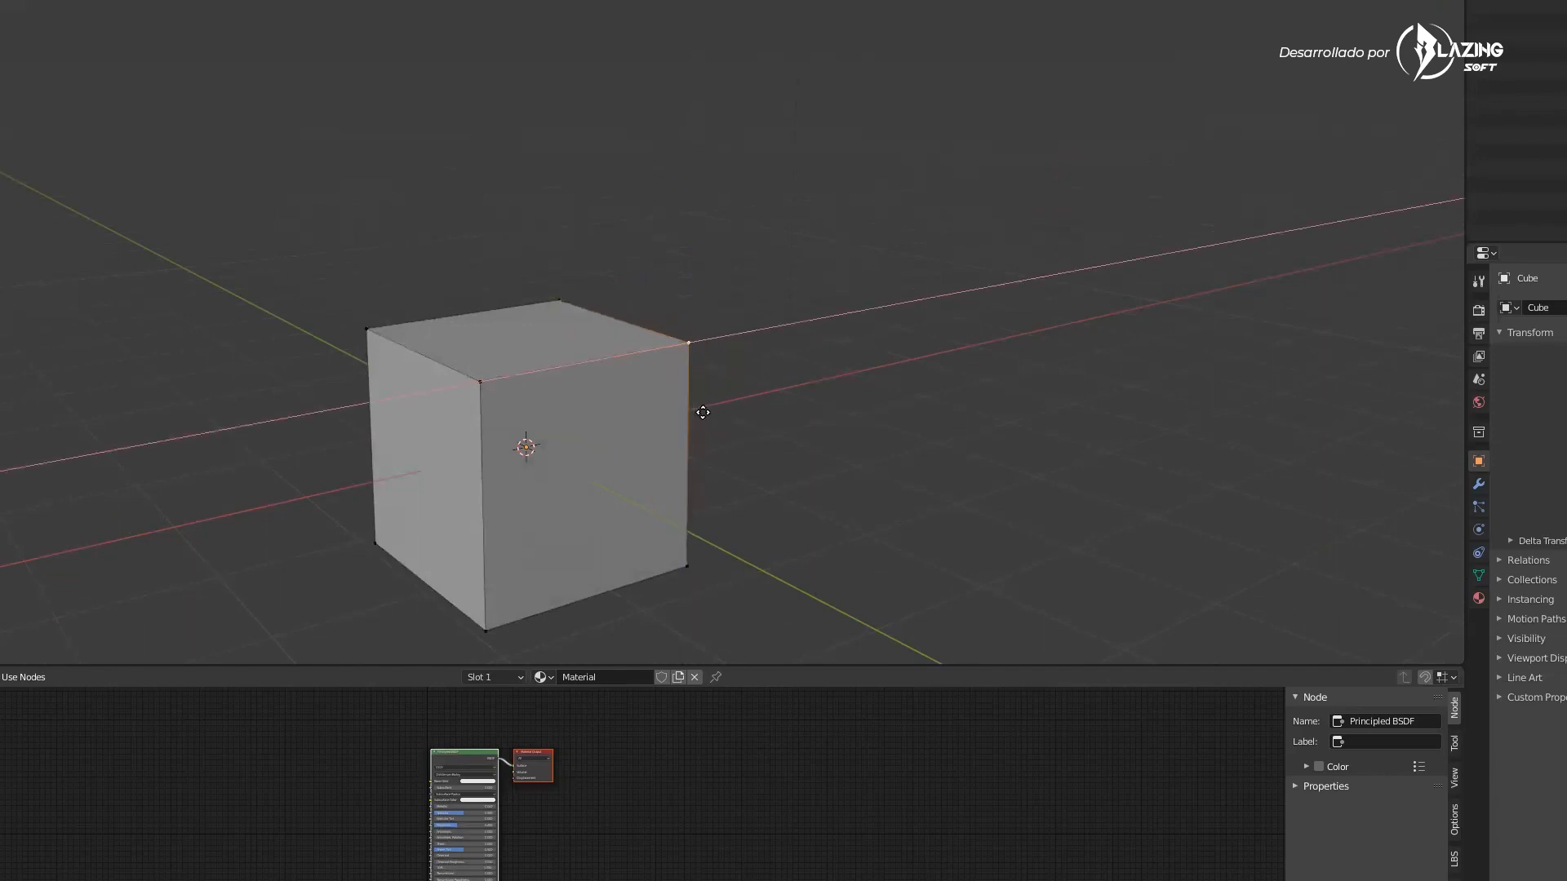
{"action": "key", "text": "g"}
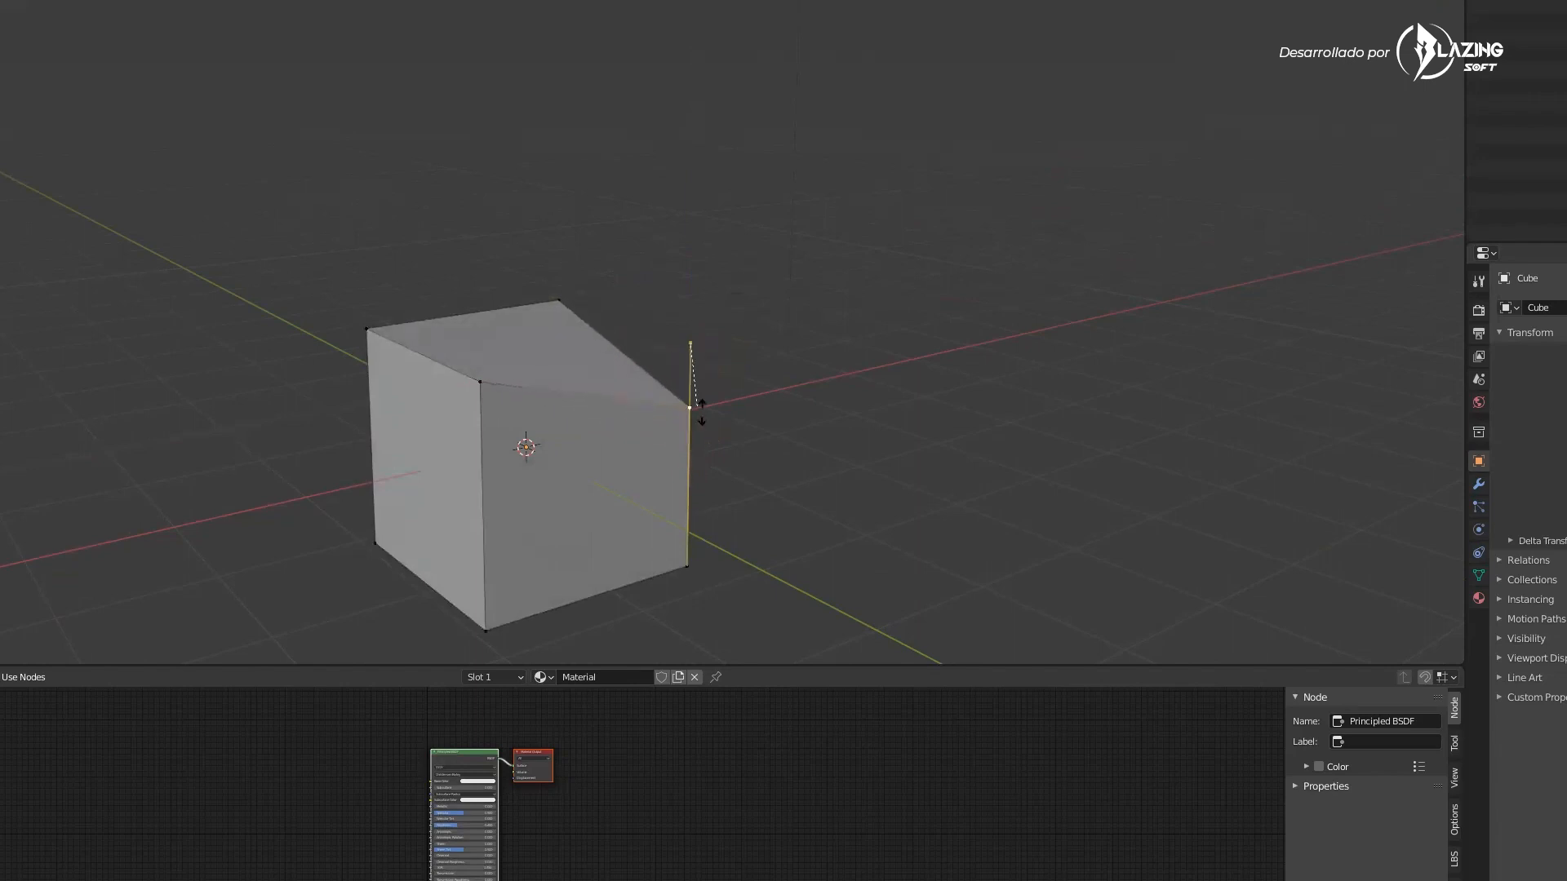
{"action": "left_click", "coordinate": [701, 411]}
{"action": "middle_click_drag", "start_coordinate": [742, 397], "coordinate": [653, 457]}
{"action": "key", "text": "Tab"}
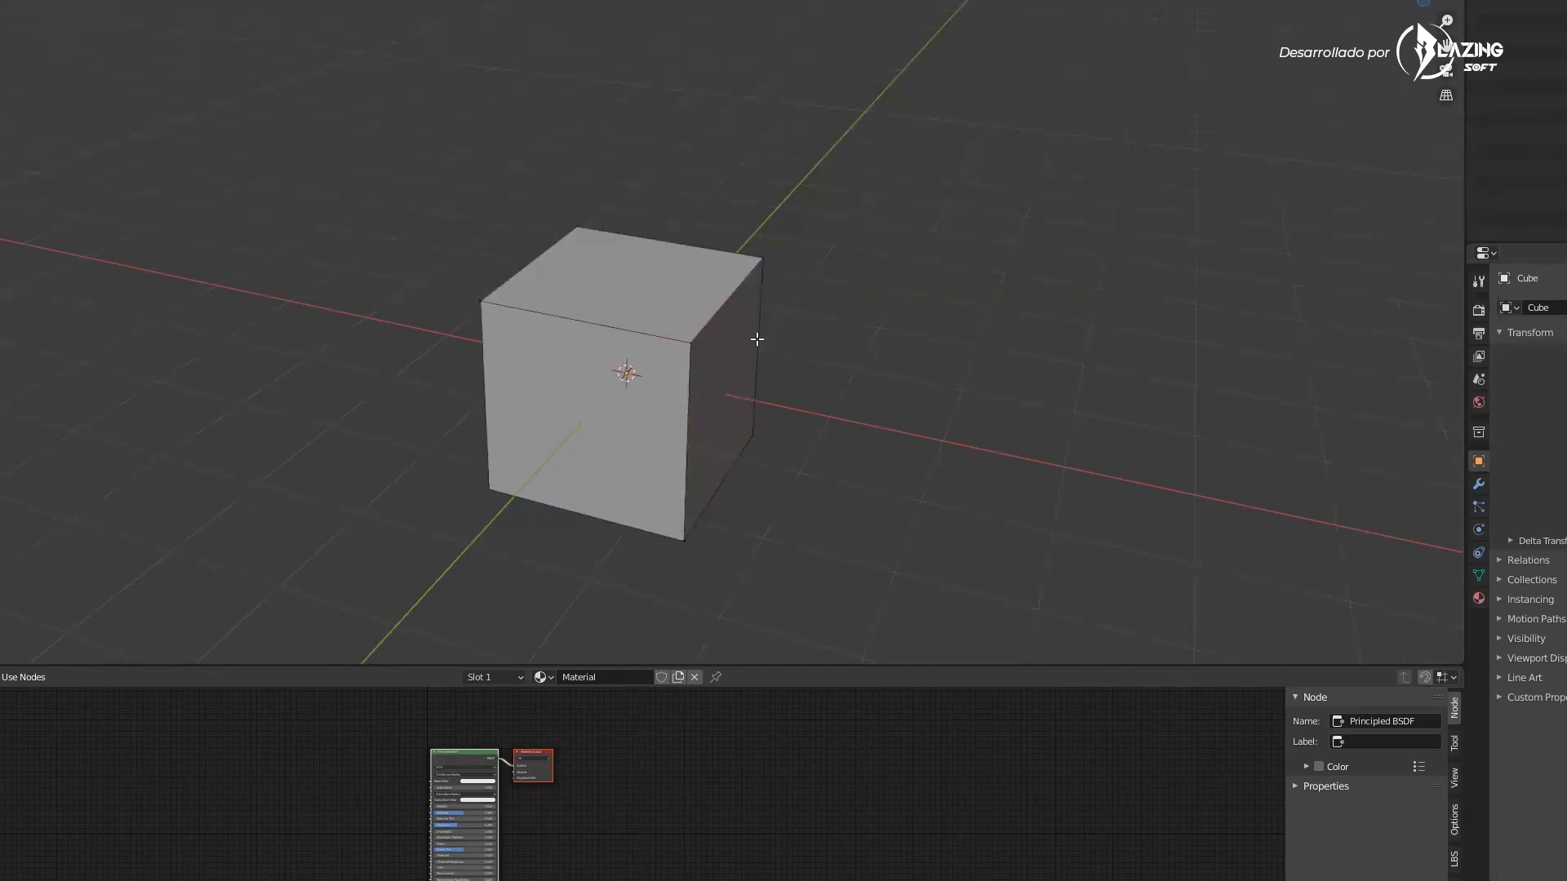
Try moving a cube vertex along the Y and X axes, undoing the changes
{"action": "middle_click_drag", "start_coordinate": [732, 327], "coordinate": [750, 295]}
{"action": "key", "text": "g"}
{"action": "key", "text": "y"}
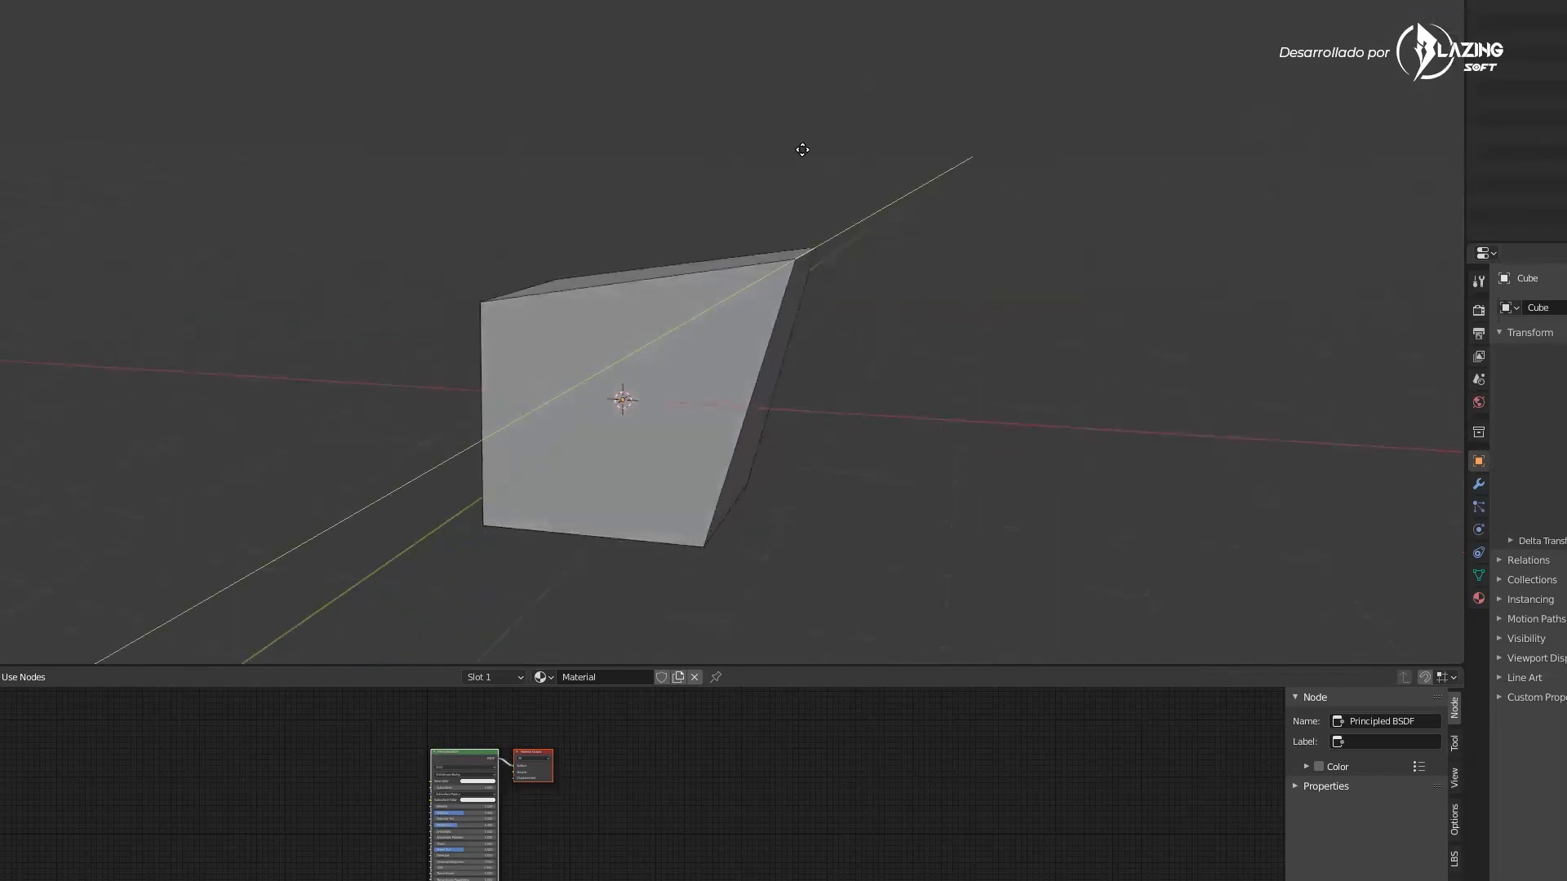
{"action": "left_click", "coordinate": [802, 150]}
{"action": "middle_click_drag", "start_coordinate": [822, 252], "coordinate": [870, 300]}
{"action": "scroll", "coordinate": [870, 300], "scroll_direction": "down", "scroll_amount": 5}
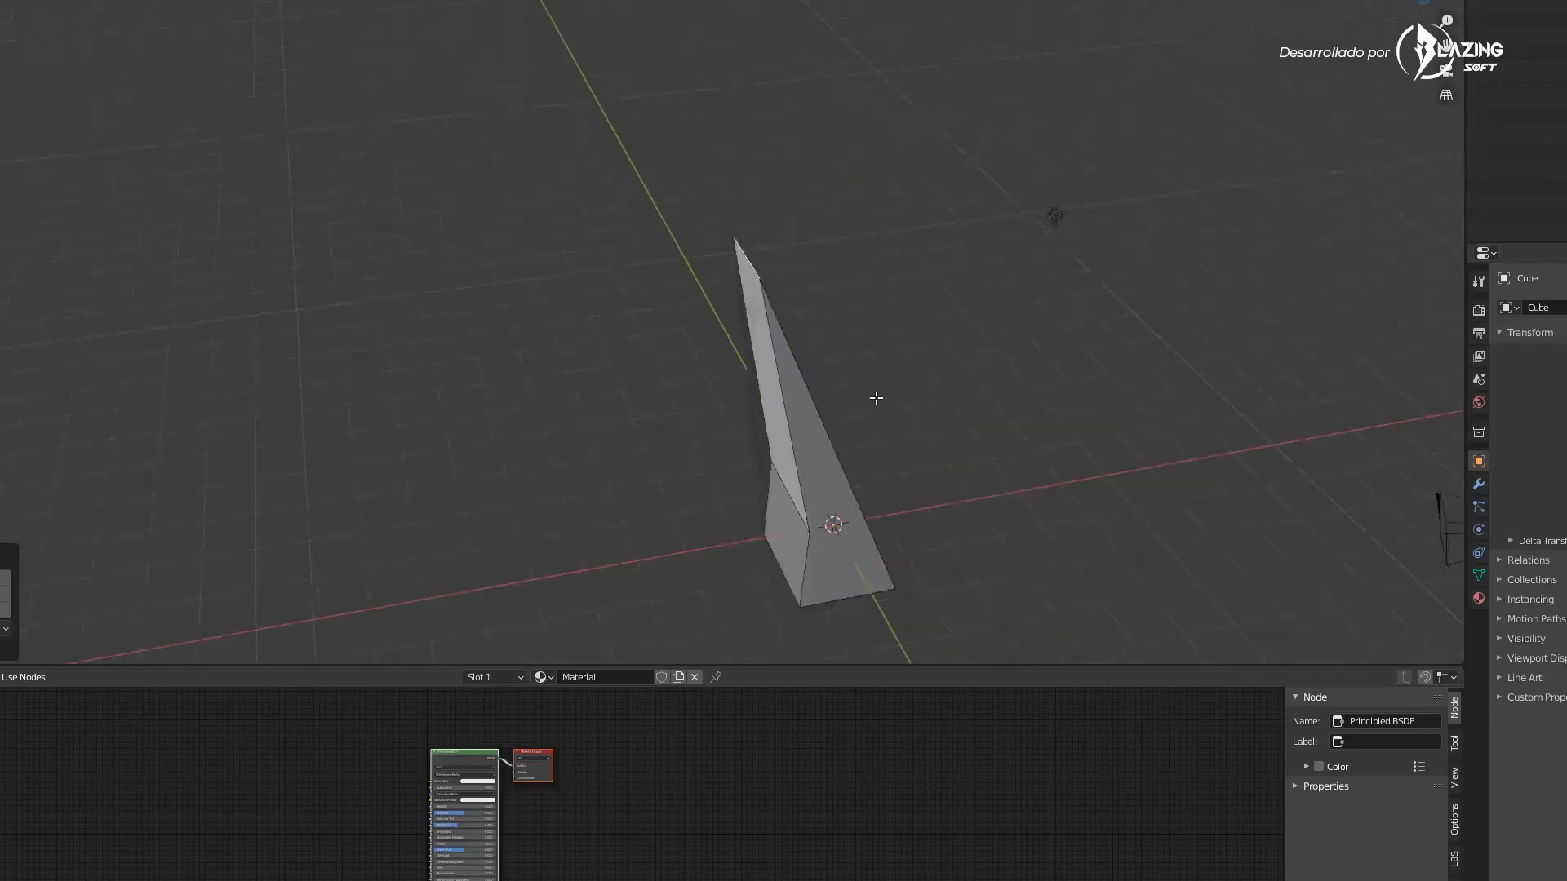
{"action": "key", "text": "ctrl+z"}
{"action": "key", "text": "x"}
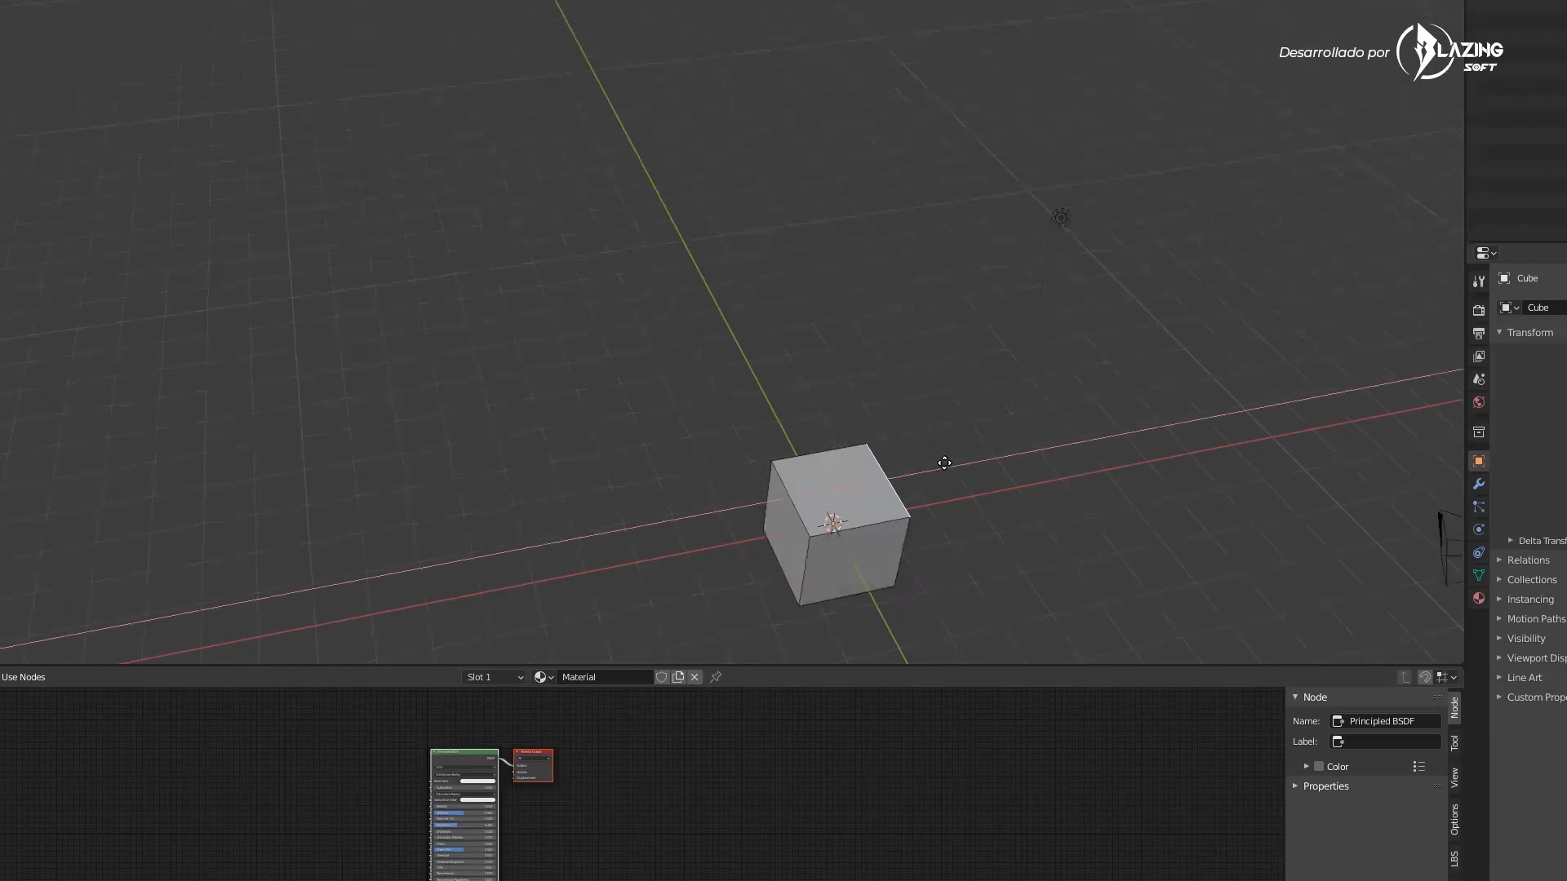
{"action": "middle_click", "coordinate": [1025, 521]}
{"action": "left_click", "coordinate": [1024, 514]}
{"action": "middle_click_drag", "start_coordinate": [1065, 574], "coordinate": [957, 517]}
{"action": "key", "text": "ctrl+z"}
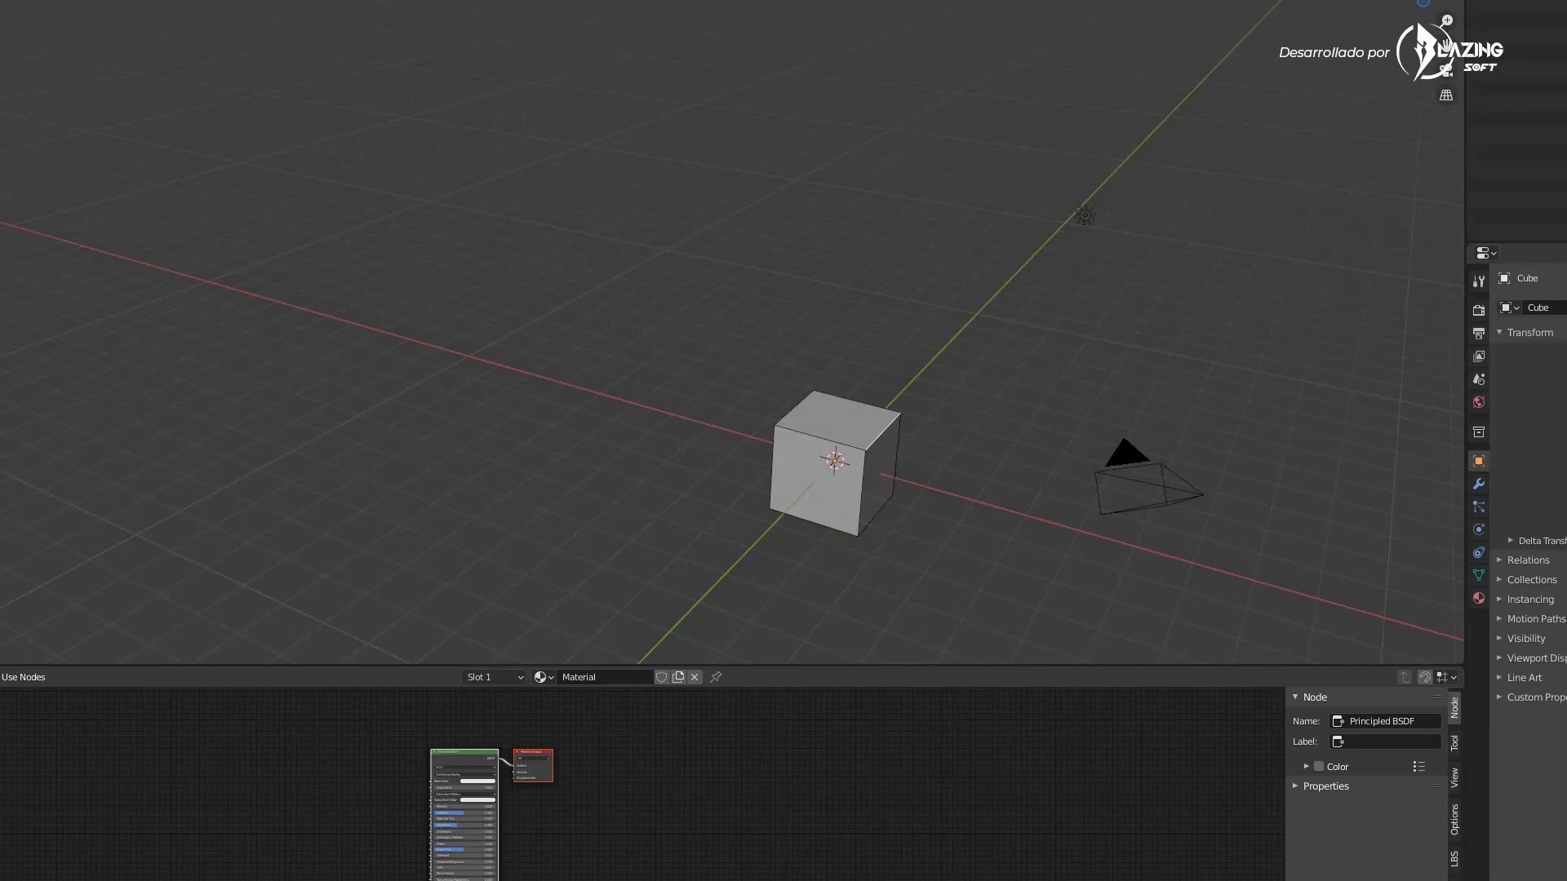
Switch to edge selection to pick an edge, then to face selection and select the cube's top face
{"action": "middle_click_drag", "start_coordinate": [585, 414], "coordinate": [1060, 560]}
{"action": "middle_click_drag", "start_coordinate": [971, 481], "coordinate": [738, 400]}
{"action": "left_click", "coordinate": [655, 411]}
{"action": "key", "text": "2"}
{"action": "left_click", "coordinate": [696, 418]}
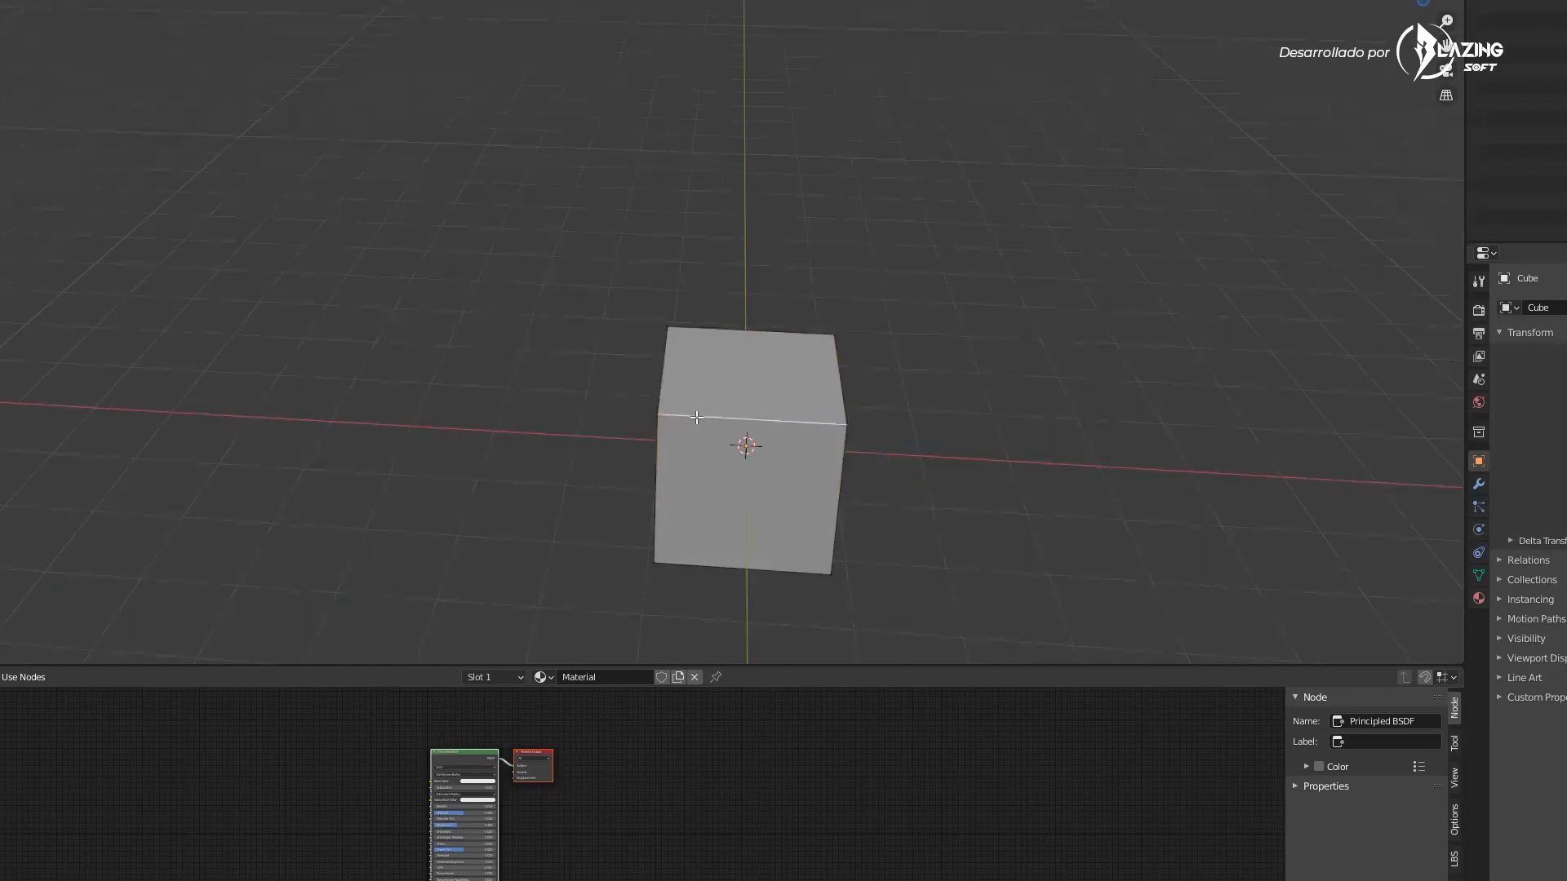
{"action": "key", "text": "3"}
{"action": "left_click", "coordinate": [718, 377]}
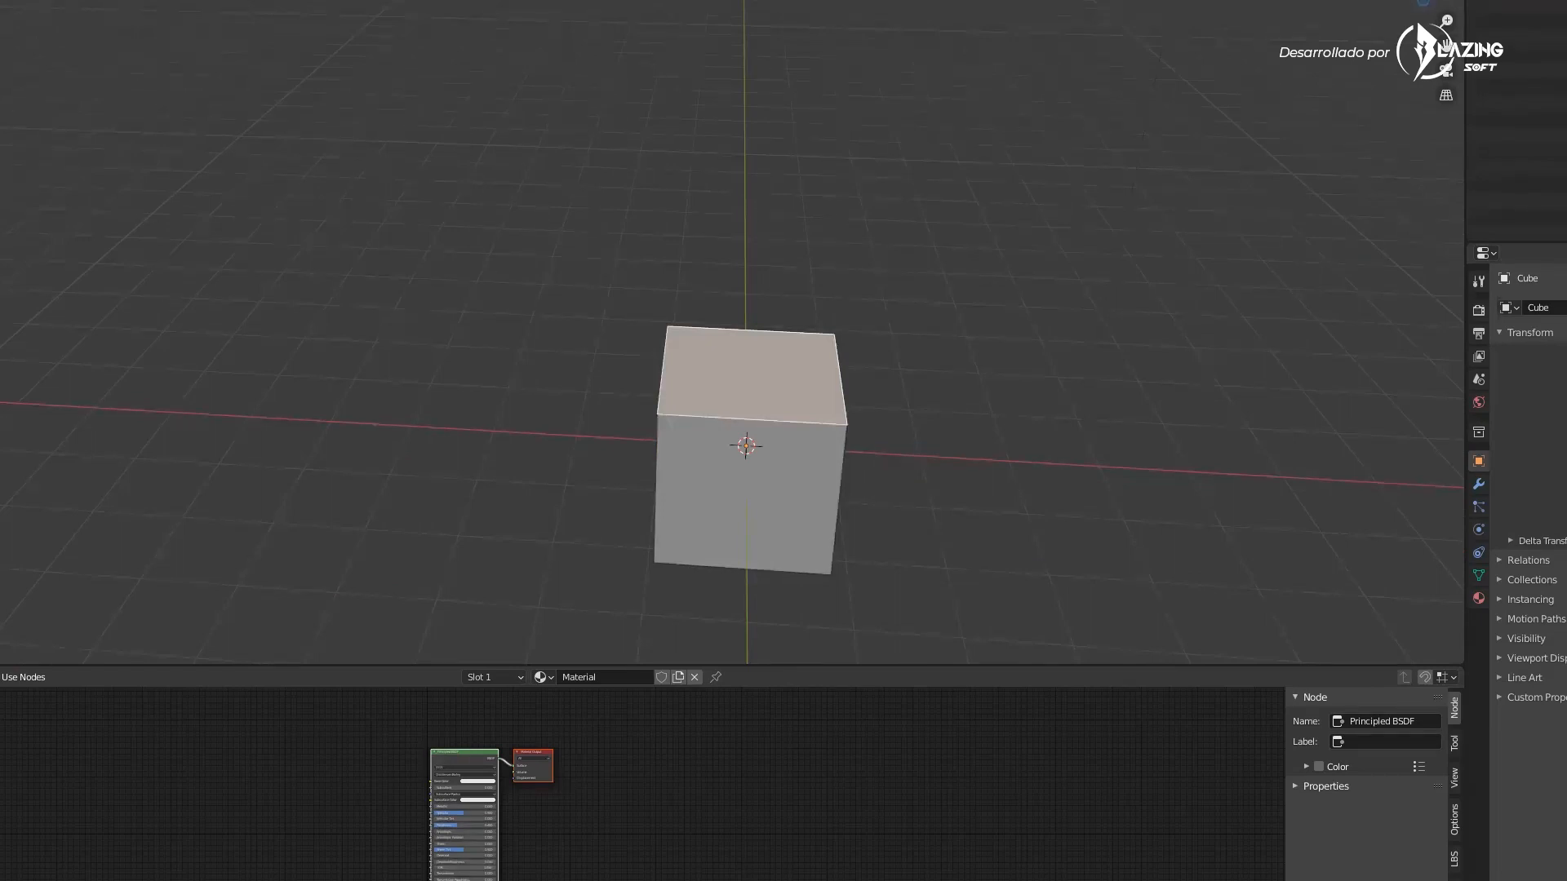
{"action": "middle_click_drag", "start_coordinate": [352, 410], "coordinate": [402, 383]}
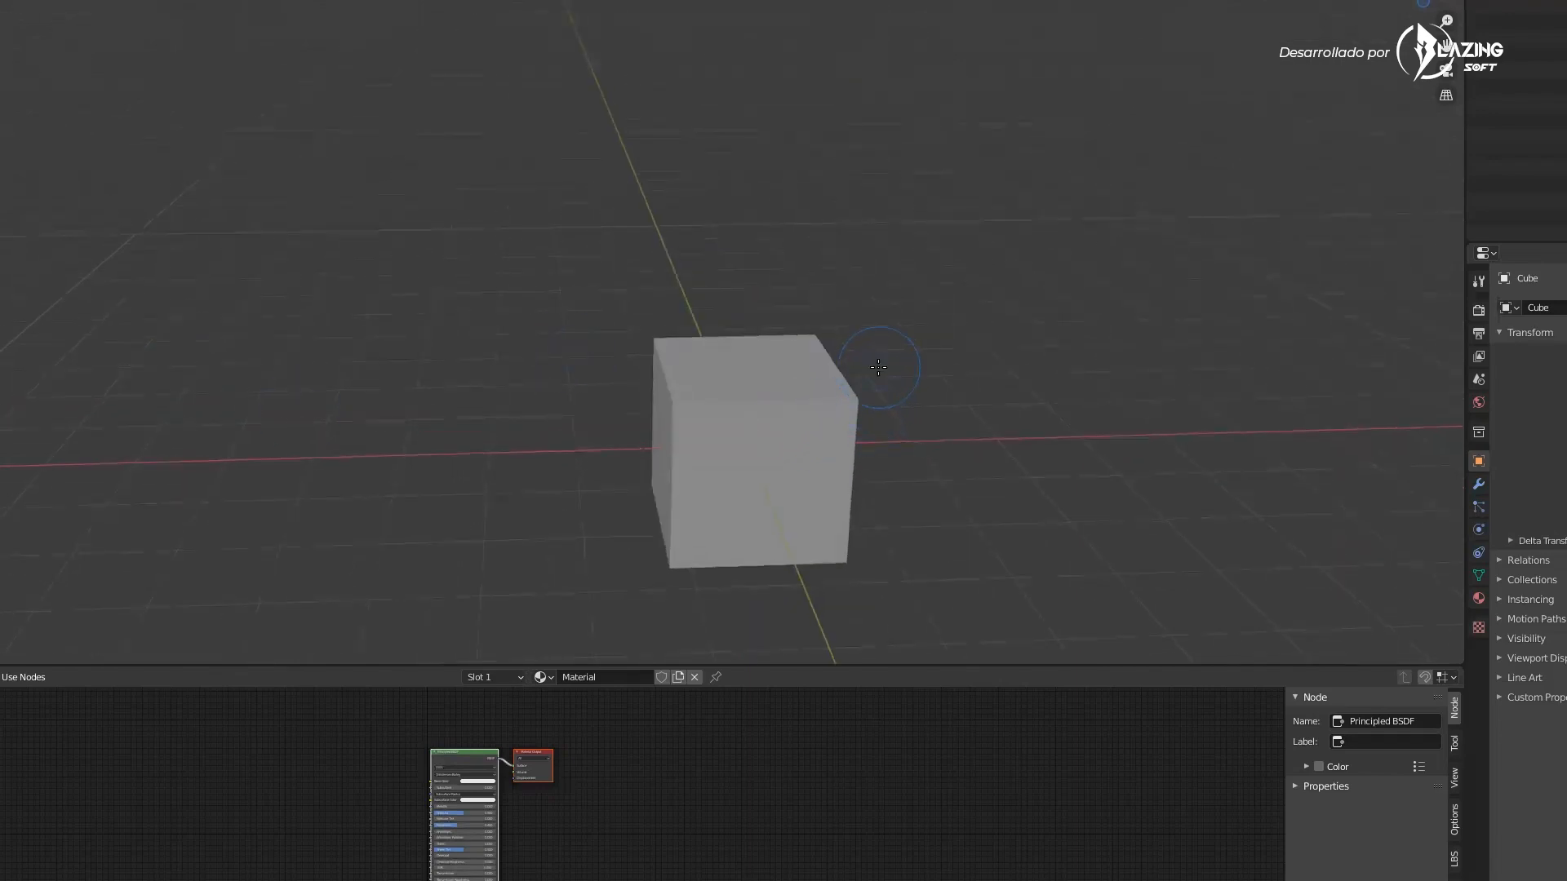
{"action": "middle_click_drag", "start_coordinate": [928, 368], "coordinate": [932, 369]}
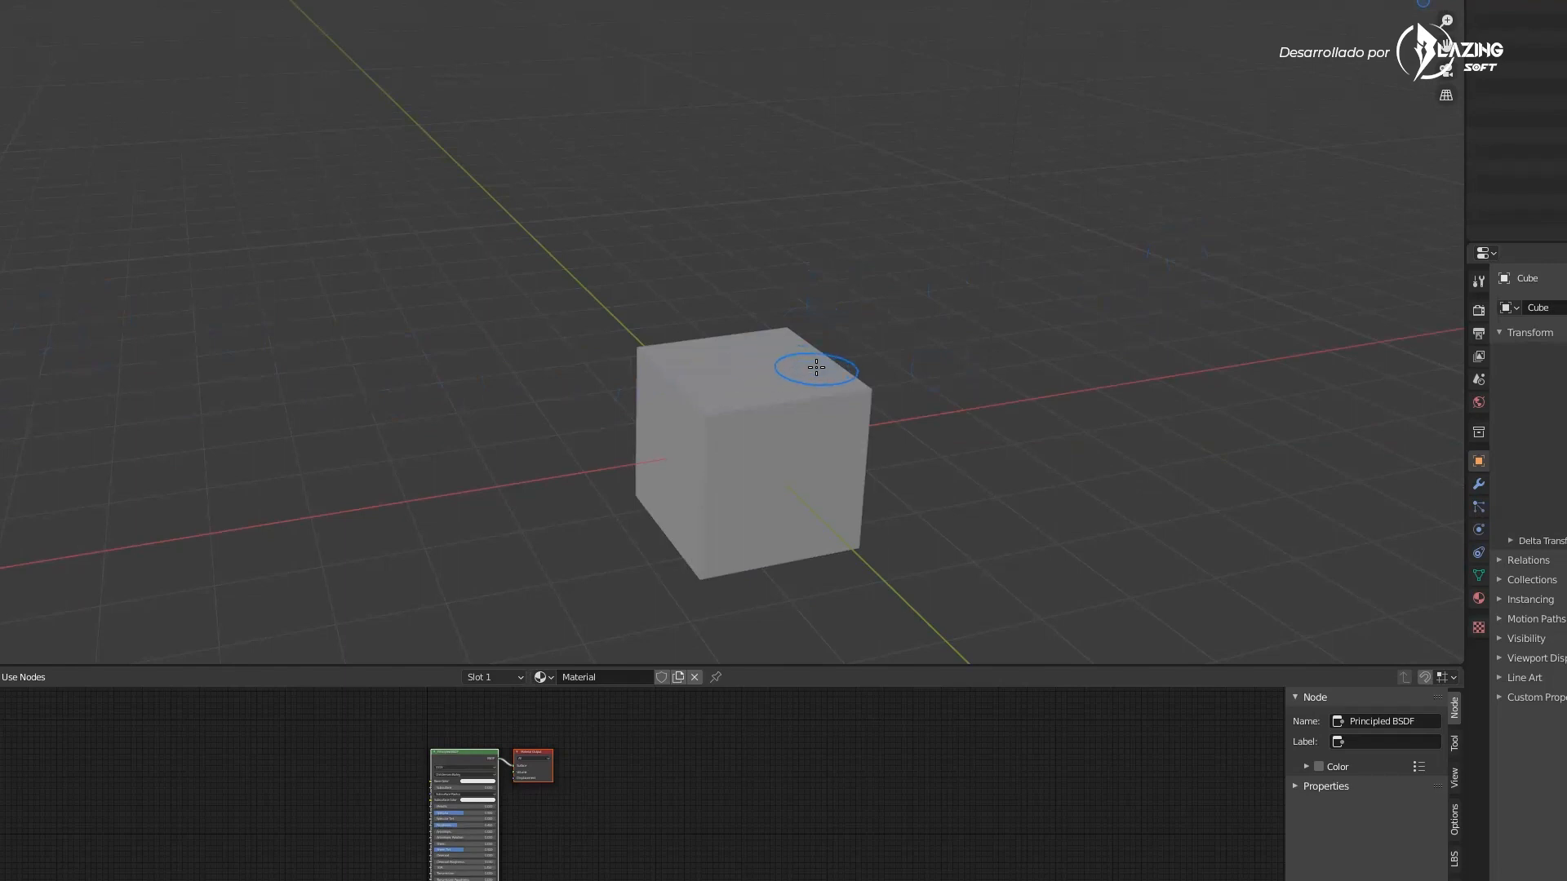
{"action": "middle_click_drag", "start_coordinate": [870, 392], "coordinate": [878, 392]}
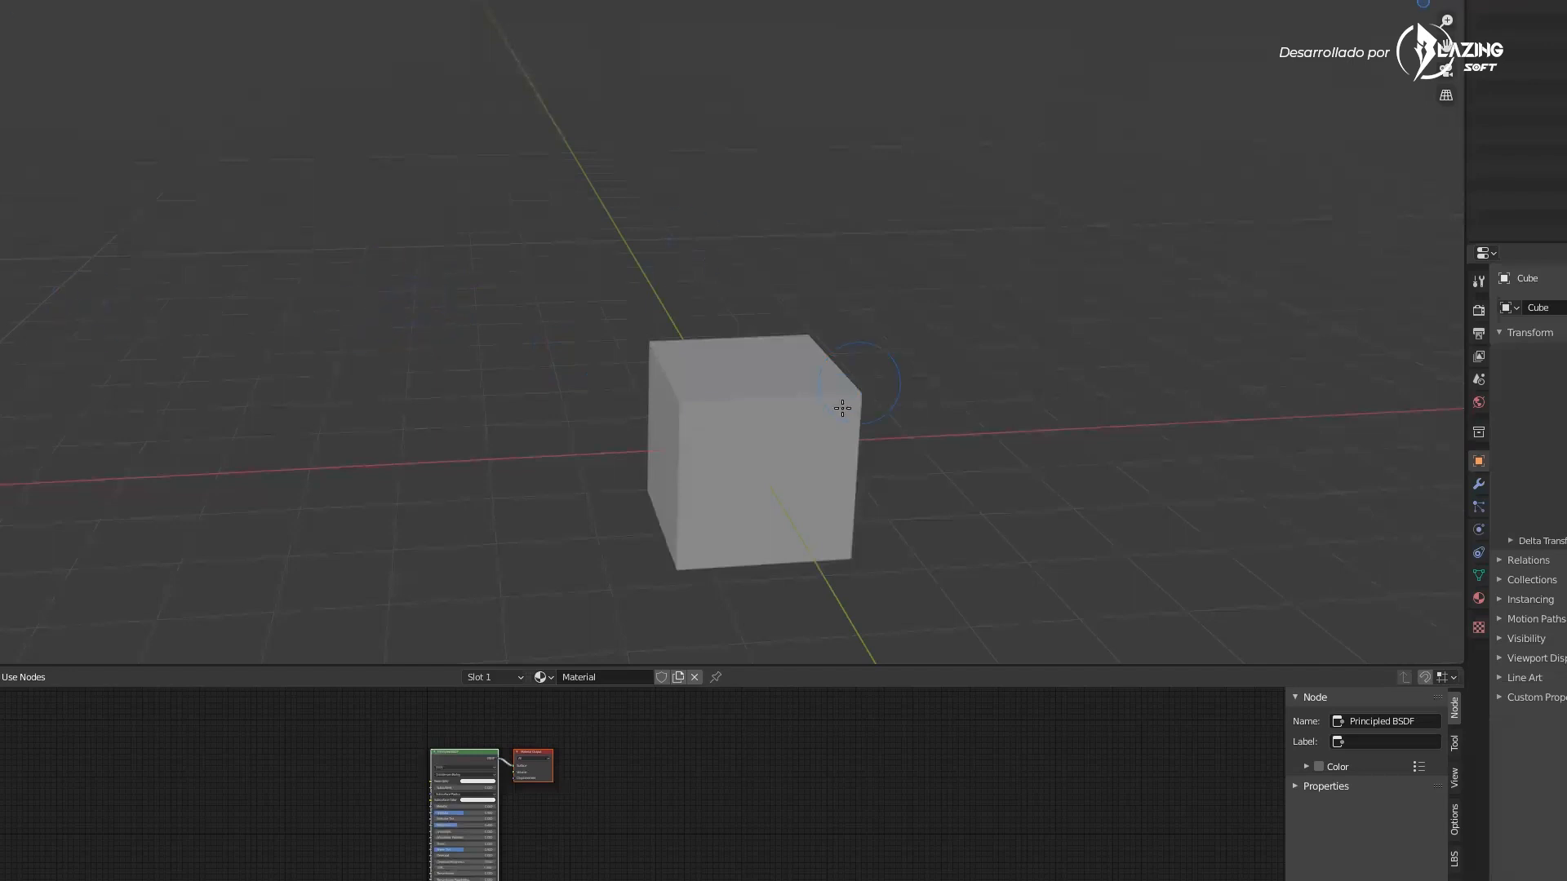
Try pulling a top corner vertex upward to deform the cube, then undo the edits
{"action": "middle_click_drag", "start_coordinate": [686, 403], "coordinate": [734, 385]}
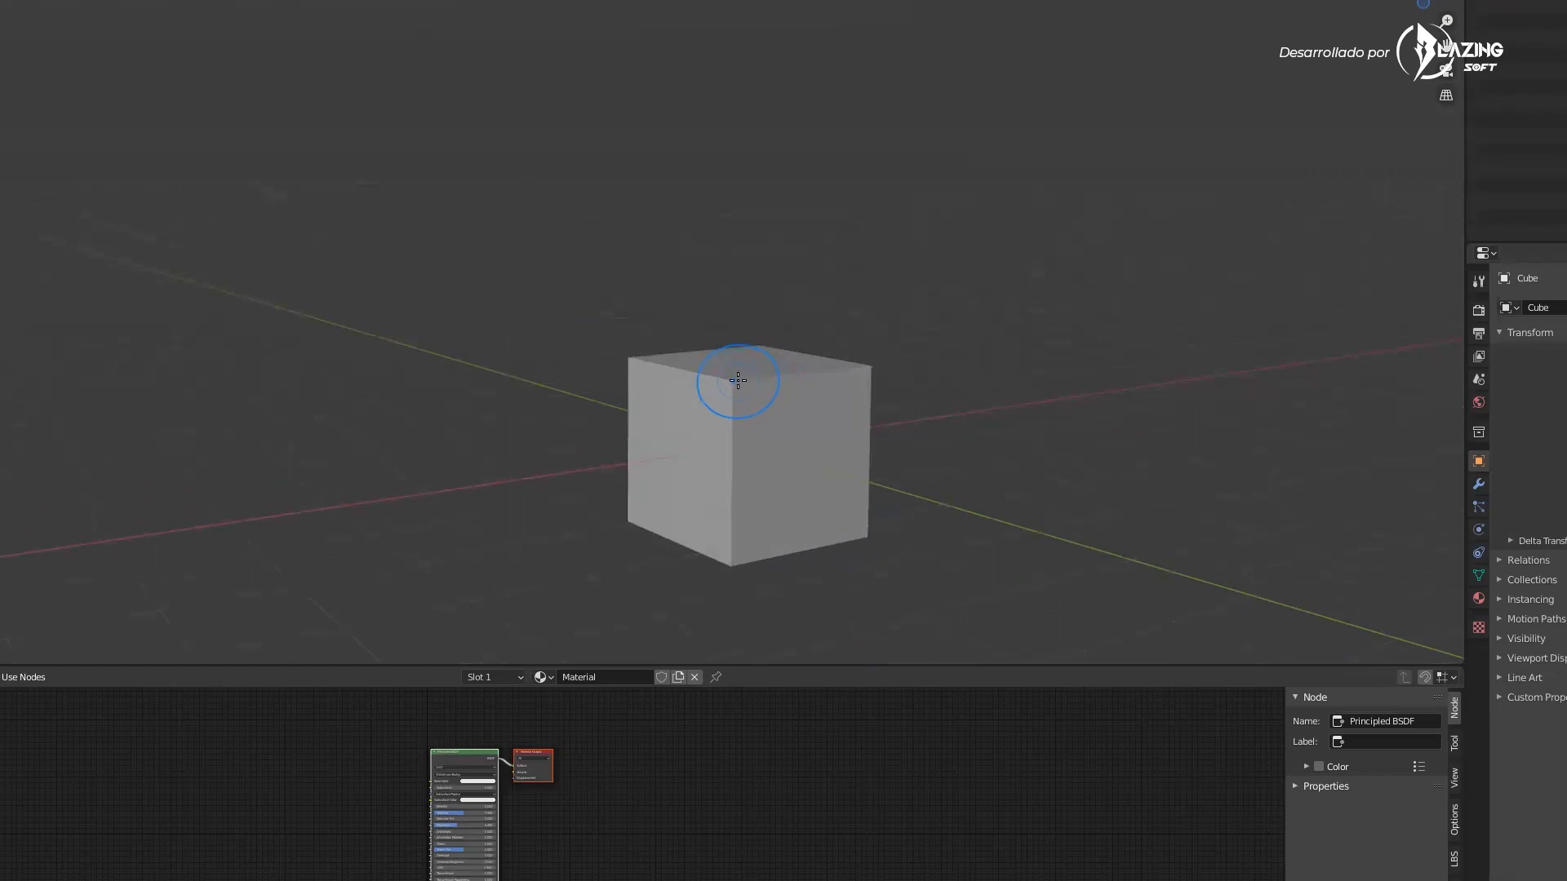
{"action": "middle_click_drag", "start_coordinate": [734, 368], "coordinate": [713, 370]}
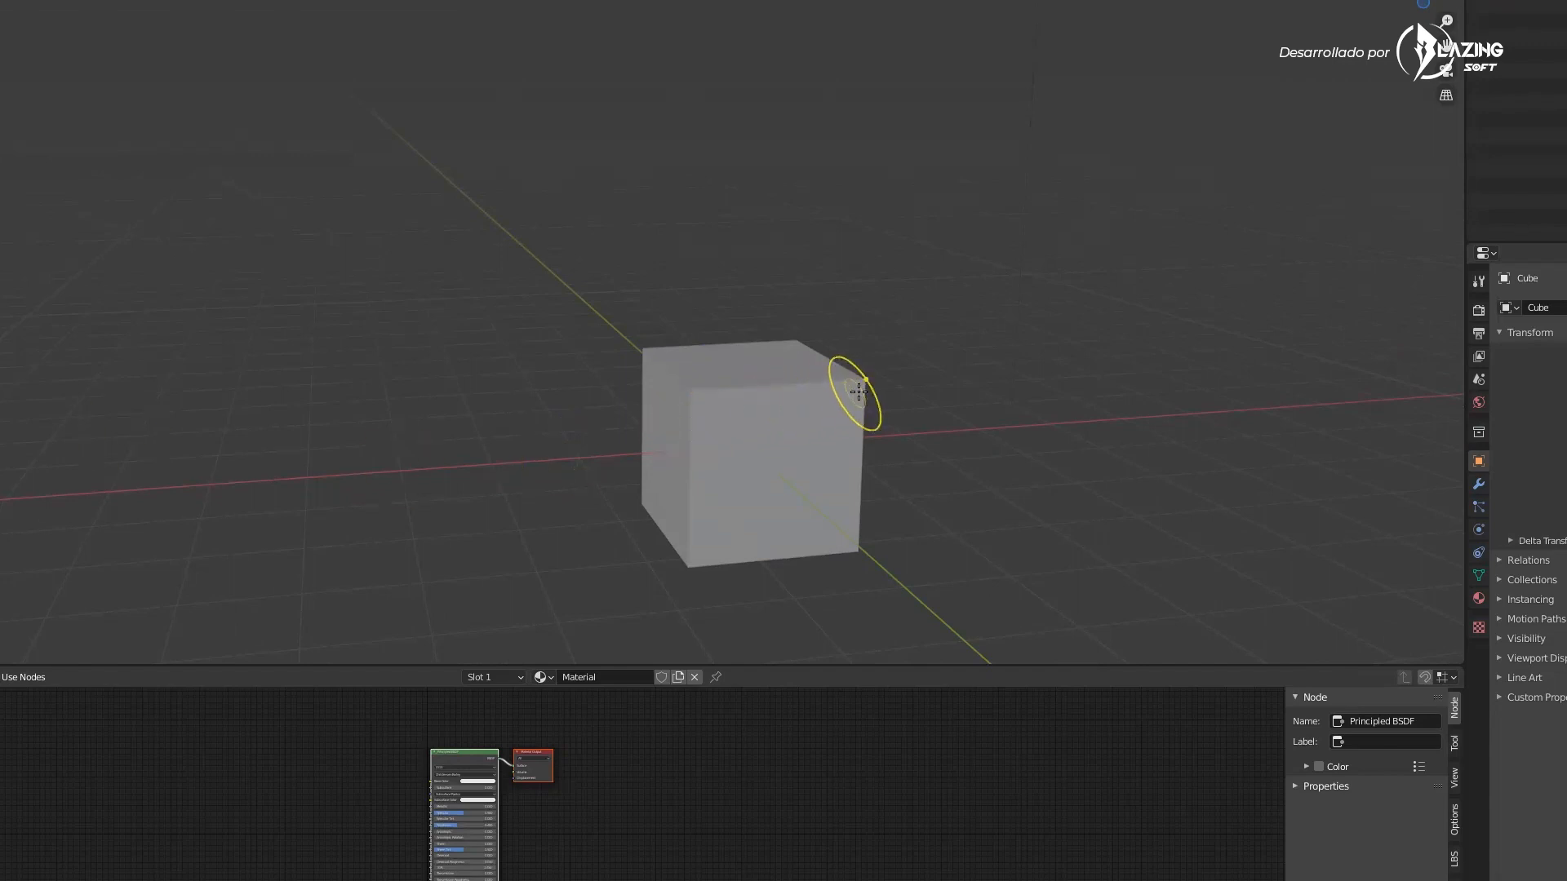
{"action": "left_click_drag", "start_coordinate": [863, 377], "coordinate": [897, 309]}
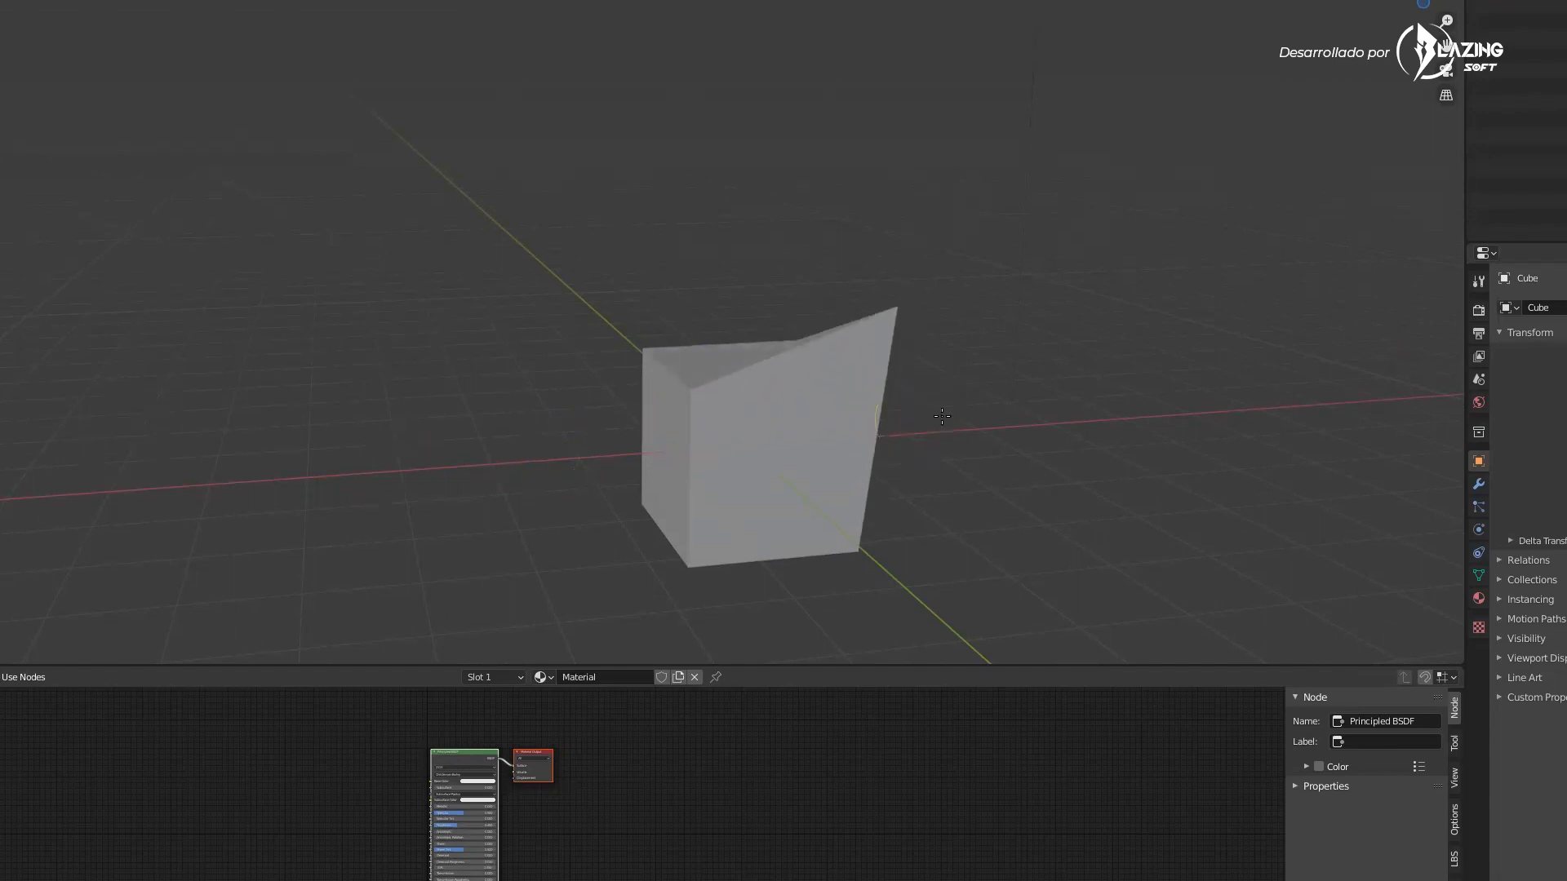
{"action": "middle_click_drag", "start_coordinate": [943, 416], "coordinate": [1058, 413]}
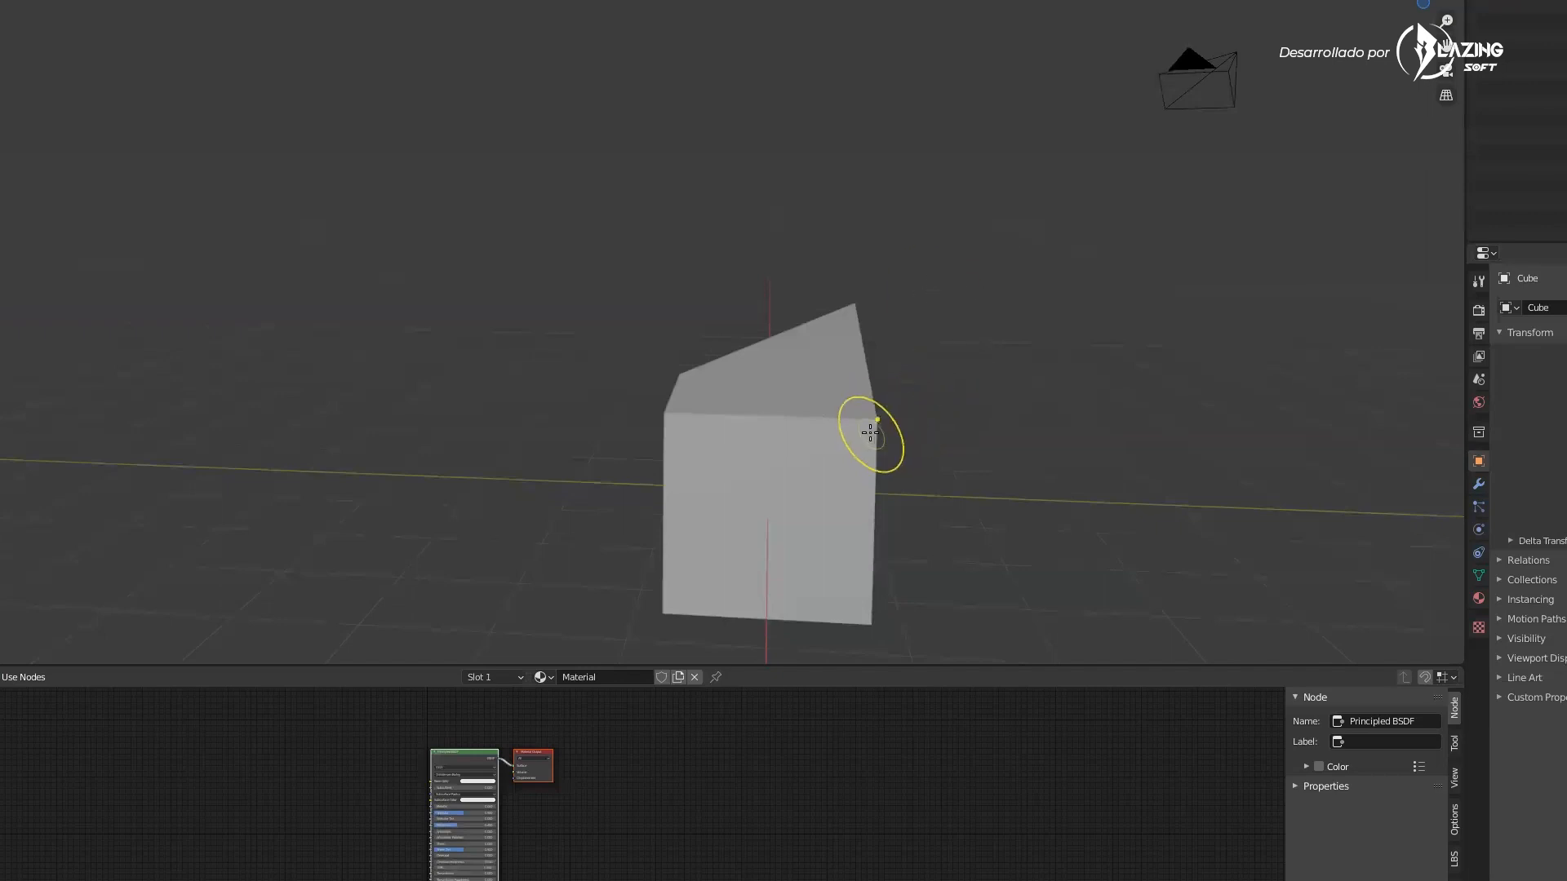
{"action": "left_click_drag", "start_coordinate": [867, 435], "coordinate": [927, 253]}
{"action": "middle_click_drag", "start_coordinate": [927, 253], "coordinate": [892, 360]}
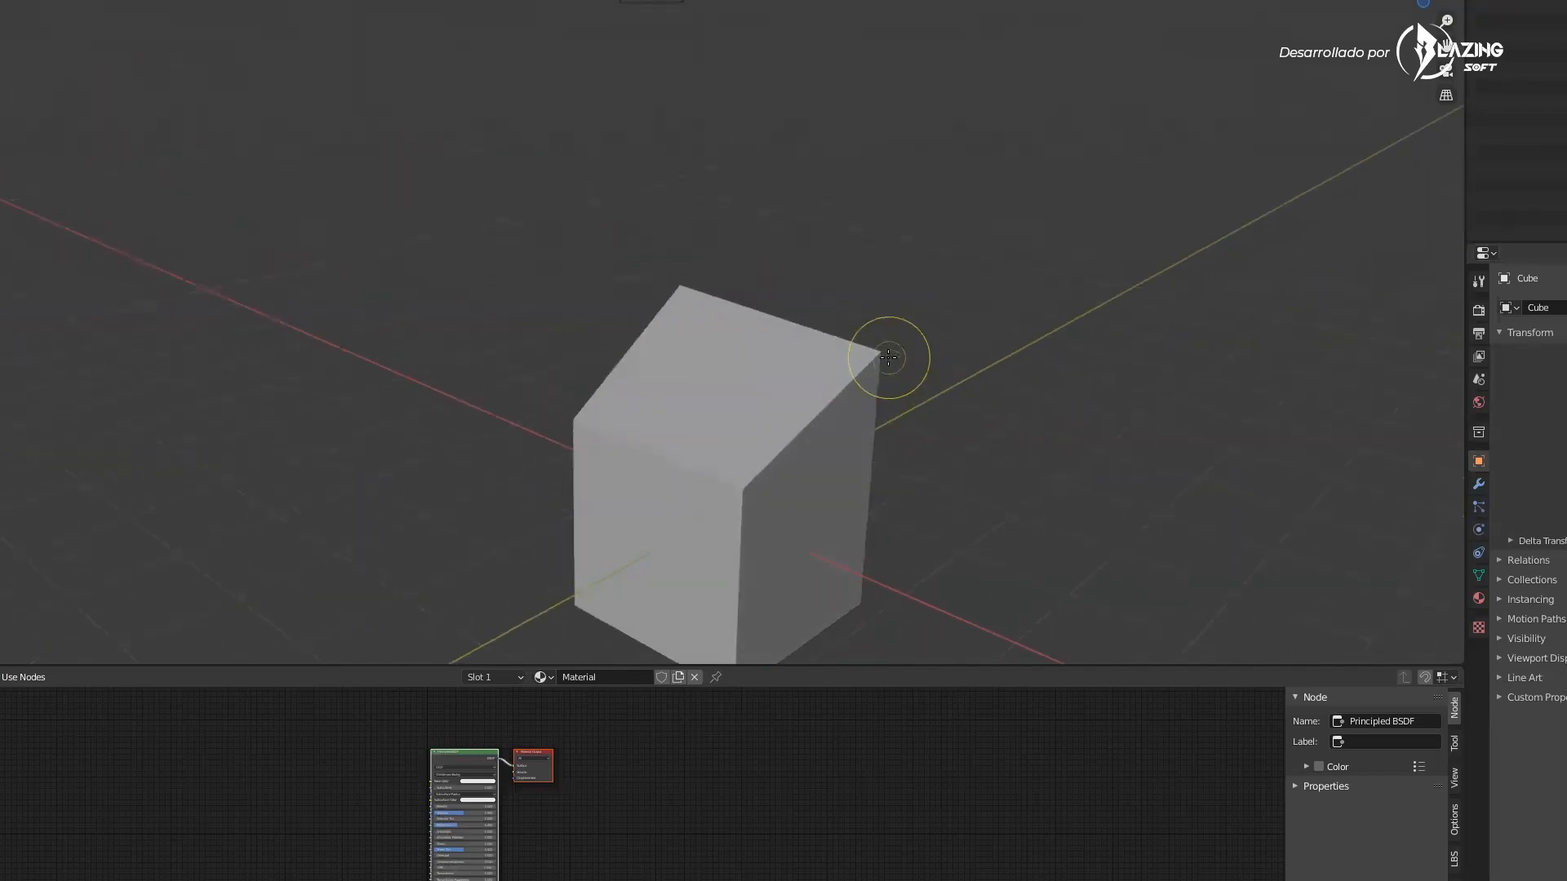
{"action": "key", "text": "f"}
{"action": "left_click", "coordinate": [1074, 351]}
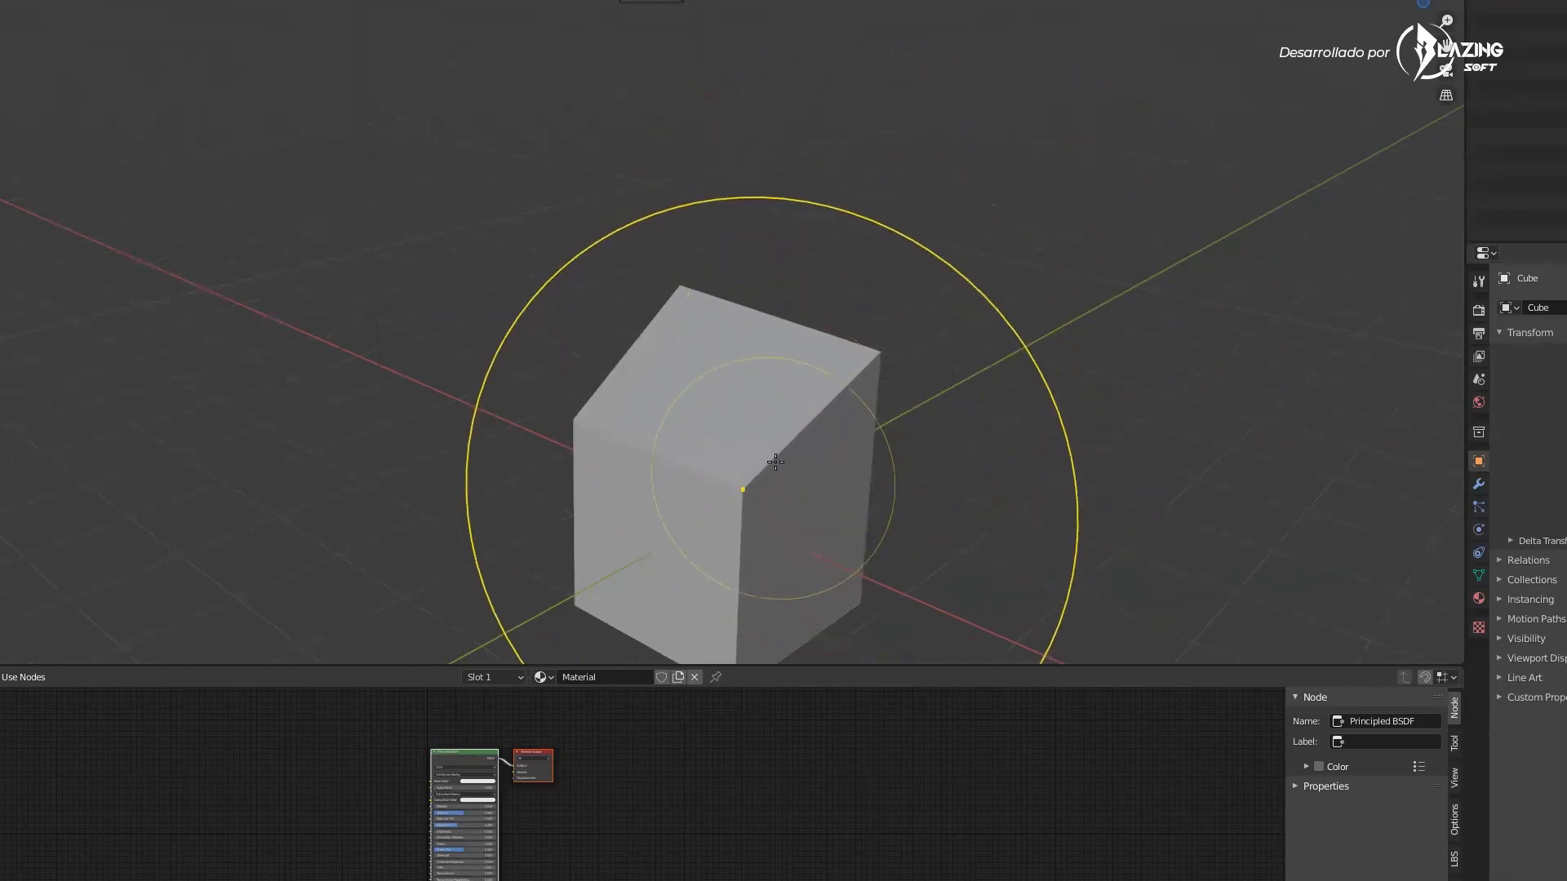
{"action": "mouse_move", "coordinate": [1049, 350]}
{"action": "middle_mouse_down"}
{"action": "mouse_move", "coordinate": [846, 339]}
{"action": "mouse_move", "coordinate": [963, 431]}
{"action": "mouse_move", "coordinate": [685, 386]}
{"action": "mouse_move", "coordinate": [644, 343]}
{"action": "mouse_move", "coordinate": [703, 396]}
{"action": "middle_mouse_up"}
{"action": "scroll", "coordinate": [671, 385], "scroll_direction": "down", "scroll_amount": 4}
{"action": "scroll", "coordinate": [671, 384], "scroll_direction": "up", "scroll_amount": 4}
{"action": "key", "text": "ctrl+z"}
{"action": "key", "text": "ctrl+z"}
{"action": "key", "text": "ctrl+z"}
{"action": "key", "text": "ctrl+z"}
{"action": "key", "text": "ctrl+z"}
Switch the cube into a paint mode and set the brush radius
{"action": "middle_click_drag", "start_coordinate": [773, 474], "coordinate": [728, 441]}
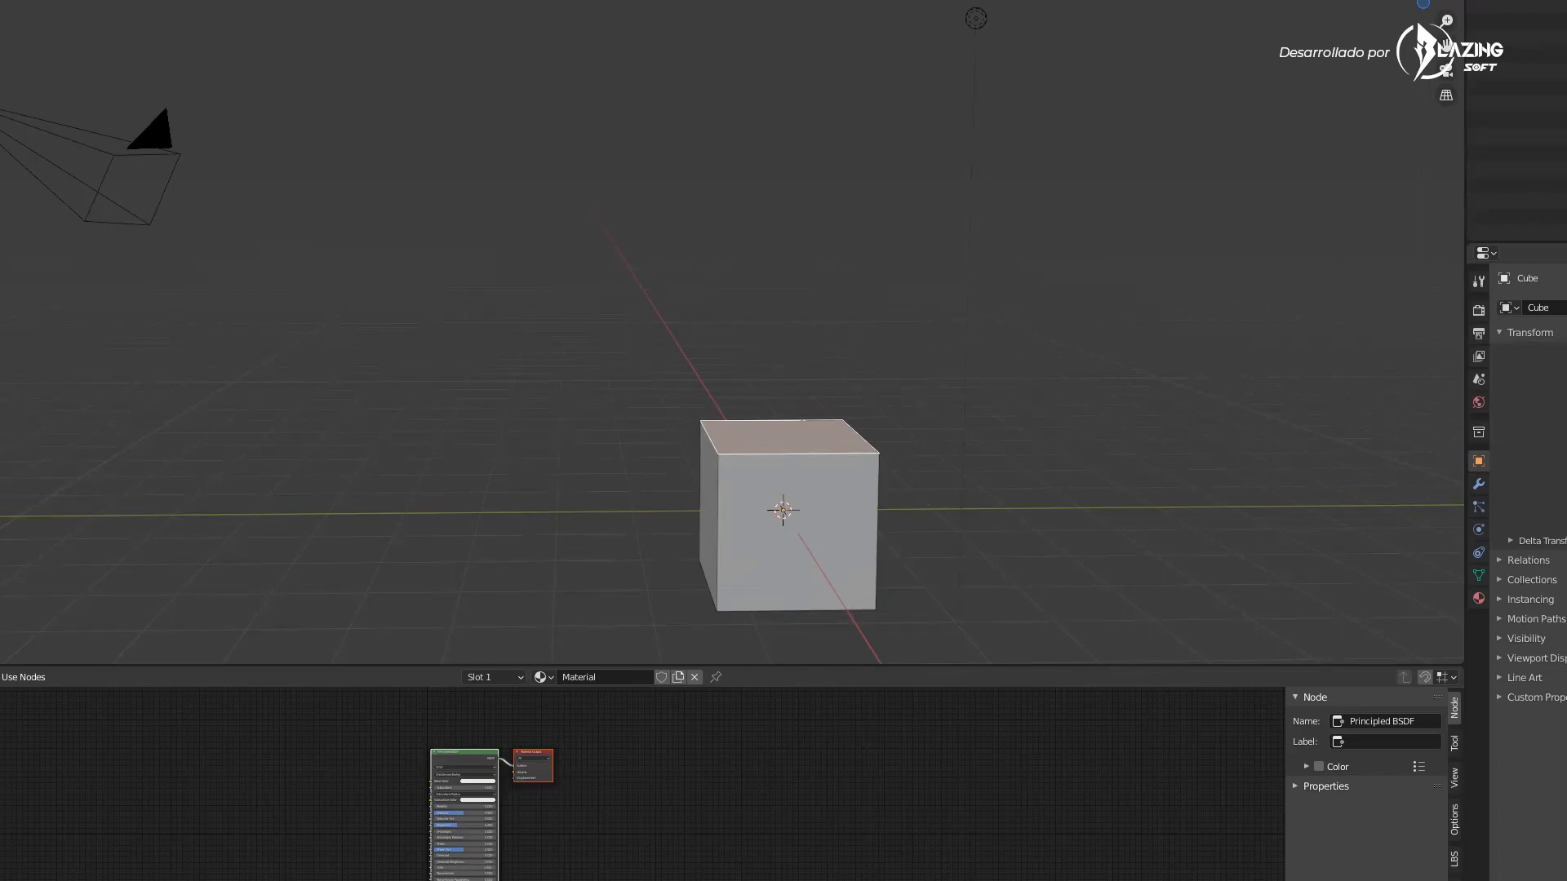
{"action": "left_click", "coordinate": [2, 37]}
{"action": "middle_click_drag", "start_coordinate": [563, 432], "coordinate": [669, 458]}
{"action": "scroll", "coordinate": [792, 487], "scroll_direction": "up", "scroll_amount": 2}
{"action": "middle_click_drag", "start_coordinate": [797, 486], "coordinate": [857, 458]}
{"action": "middle_click_drag", "start_coordinate": [857, 538], "coordinate": [797, 390], "text": "shift"}
{"action": "key", "text": "f"}
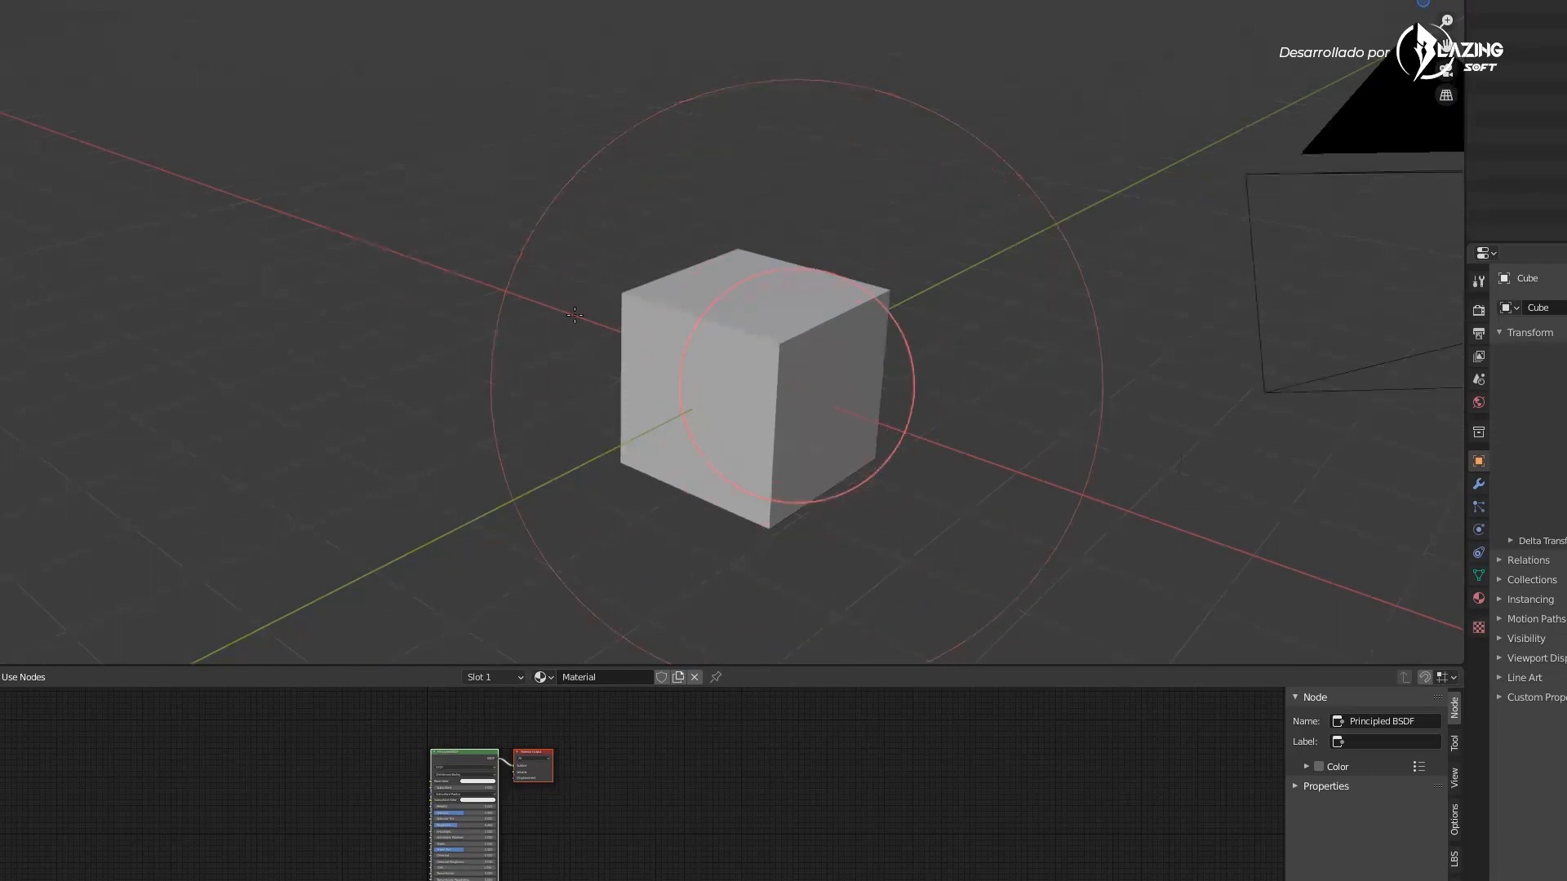
{"action": "left_click", "coordinate": [526, 296]}
{"action": "mouse_move", "coordinate": [724, 343]}
{"action": "middle_mouse_down"}
{"action": "mouse_move", "coordinate": [715, 325]}
{"action": "mouse_move", "coordinate": [730, 336]}
{"action": "middle_mouse_up"}
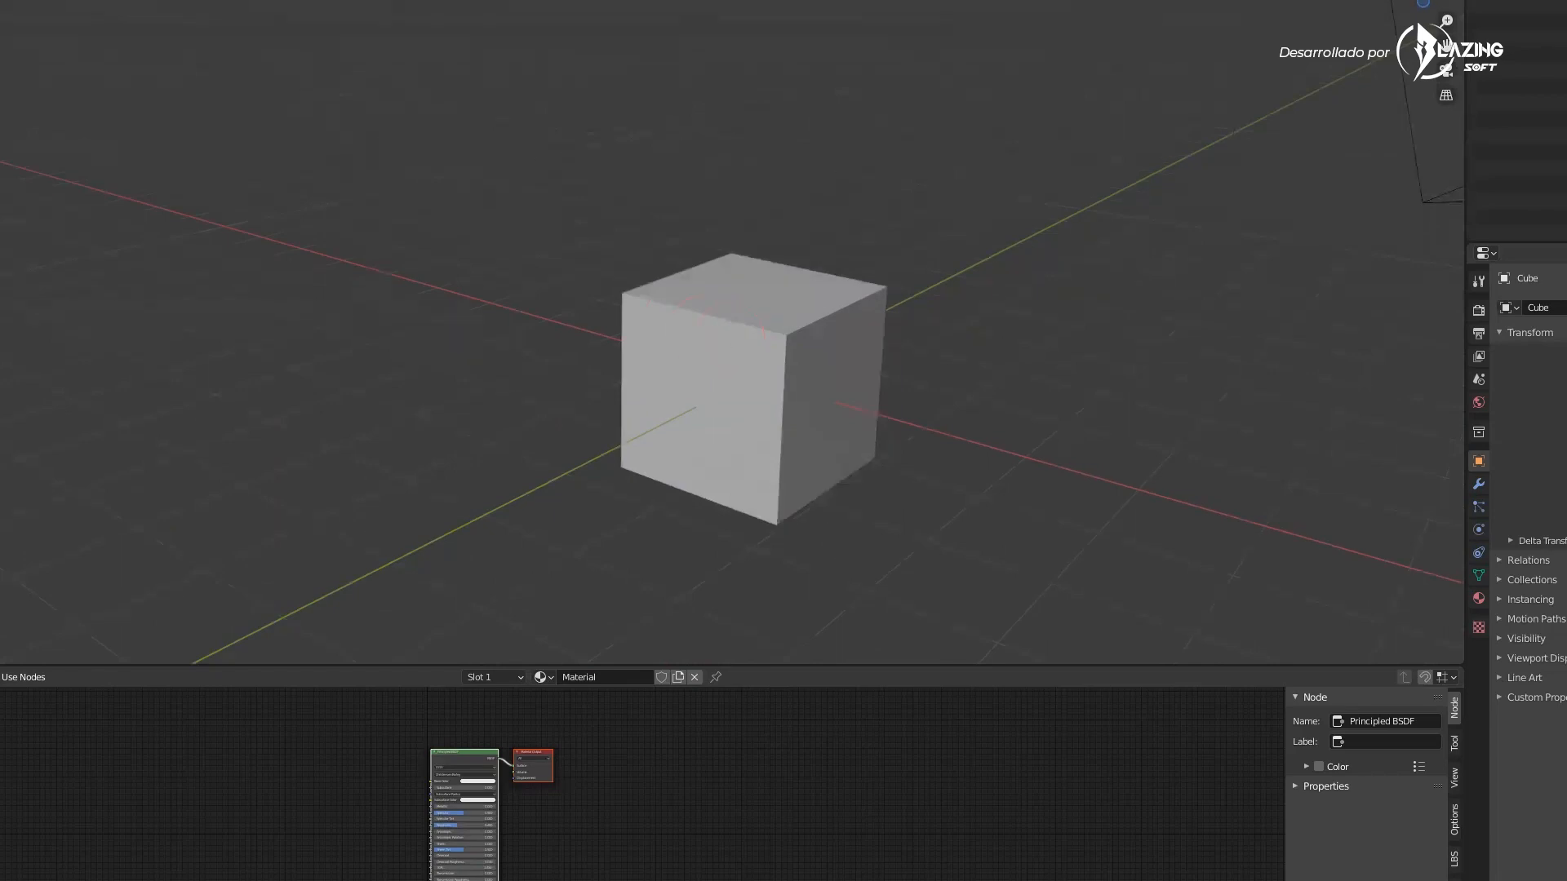
{"action": "left_click", "coordinate": [9, 1]}
{"action": "left_click_drag", "start_coordinate": [85, 10], "coordinate": [85, 38]}
{"action": "key", "text": "f"}
{"action": "left_click", "coordinate": [939, 342]}
Paint over the whole cube with brush strokes until it is black
{"action": "mouse_move", "coordinate": [923, 351]}
{"action": "left_mouse_down"}
{"action": "mouse_move", "coordinate": [878, 284]}
{"action": "mouse_move", "coordinate": [745, 253]}
{"action": "mouse_move", "coordinate": [860, 422]}
{"action": "mouse_move", "coordinate": [941, 479]}
{"action": "left_mouse_up"}
{"action": "middle_click_drag", "start_coordinate": [941, 479], "coordinate": [637, 457]}
{"action": "mouse_move", "coordinate": [636, 457]}
{"action": "left_mouse_down"}
{"action": "mouse_move", "coordinate": [867, 518]}
{"action": "mouse_move", "coordinate": [979, 511]}
{"action": "left_mouse_up"}
{"action": "middle_click_drag", "start_coordinate": [980, 510], "coordinate": [967, 367]}
{"action": "left_click_drag", "start_coordinate": [968, 367], "coordinate": [862, 585]}
{"action": "mouse_move", "coordinate": [862, 584]}
{"action": "middle_mouse_down"}
{"action": "mouse_move", "coordinate": [840, 490]}
{"action": "mouse_move", "coordinate": [970, 359]}
{"action": "middle_mouse_up"}
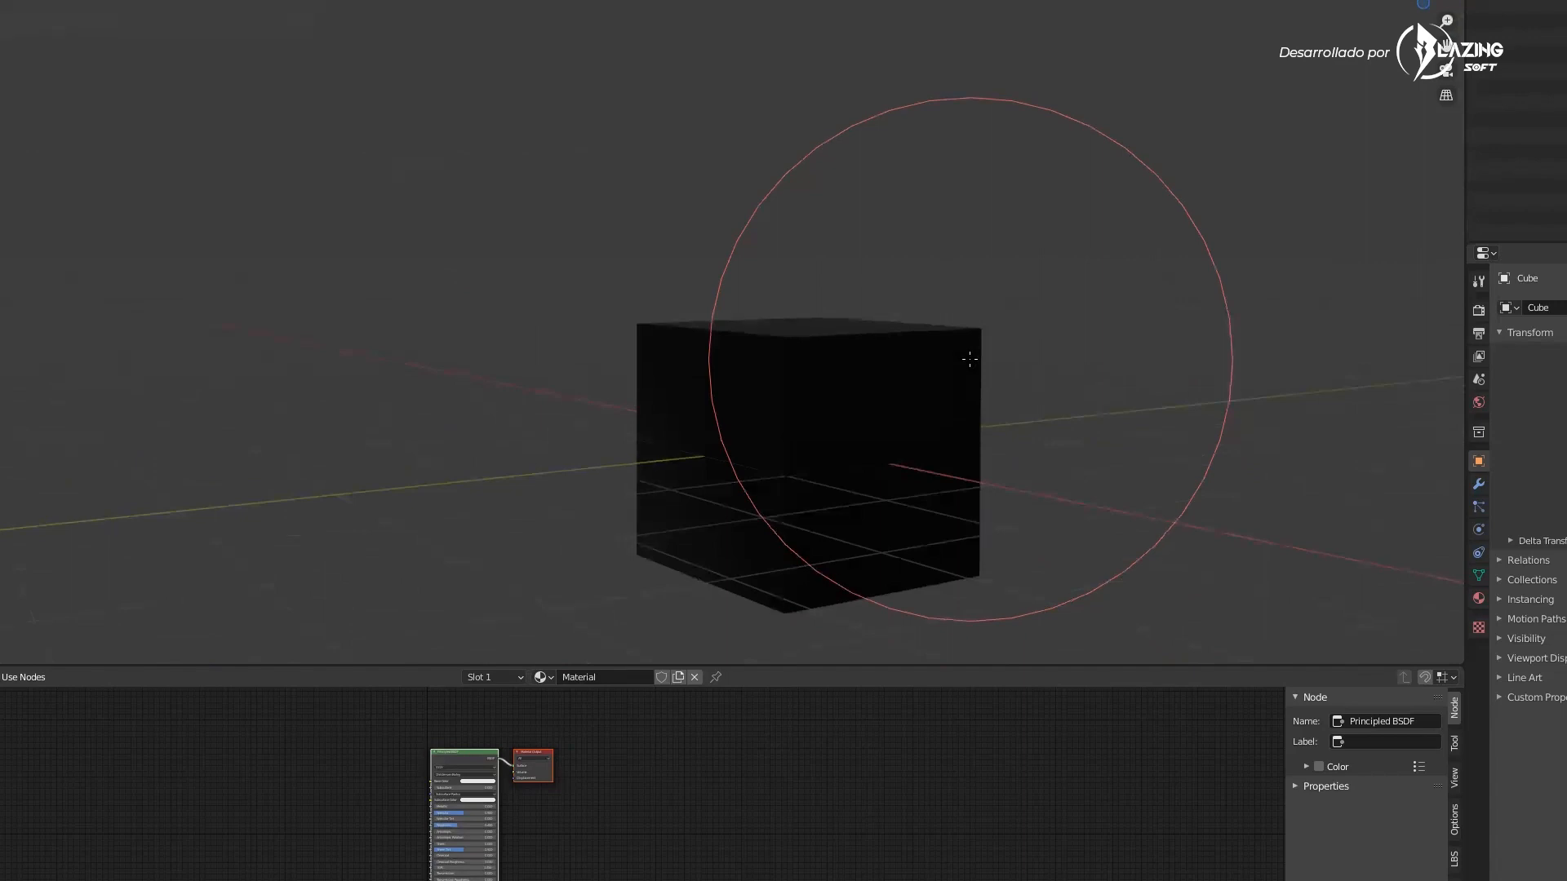
{"action": "mouse_move", "coordinate": [731, 406]}
{"action": "middle_mouse_down"}
{"action": "mouse_move", "coordinate": [745, 363]}
{"action": "mouse_move", "coordinate": [889, 294]}
{"action": "mouse_move", "coordinate": [924, 314]}
{"action": "mouse_move", "coordinate": [849, 351]}
{"action": "mouse_move", "coordinate": [808, 408]}
{"action": "mouse_move", "coordinate": [809, 372]}
{"action": "middle_mouse_up"}
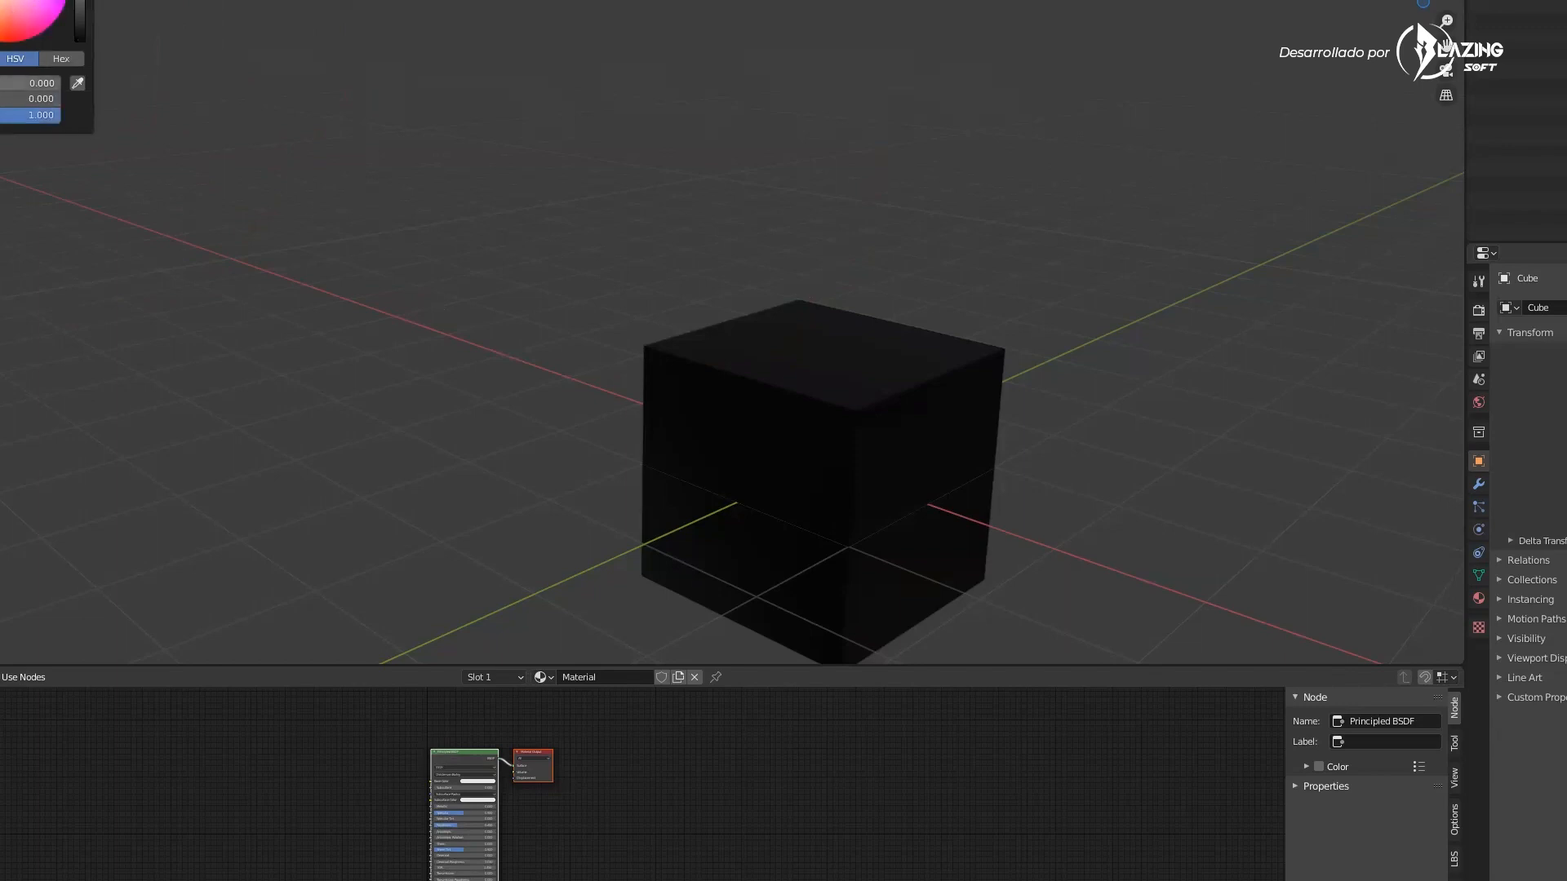
Set the brush colour to red in the colour picker and resize the brush
{"action": "mouse_move", "coordinate": [40, 95]}
{"action": "left_mouse_down"}
{"action": "mouse_move", "coordinate": [0, 94]}
{"action": "mouse_move", "coordinate": [36, 112]}
{"action": "mouse_move", "coordinate": [0, 112]}
{"action": "left_mouse_up"}
{"action": "middle_click_drag", "start_coordinate": [392, 272], "coordinate": [462, 245]}
{"action": "key", "text": "f"}
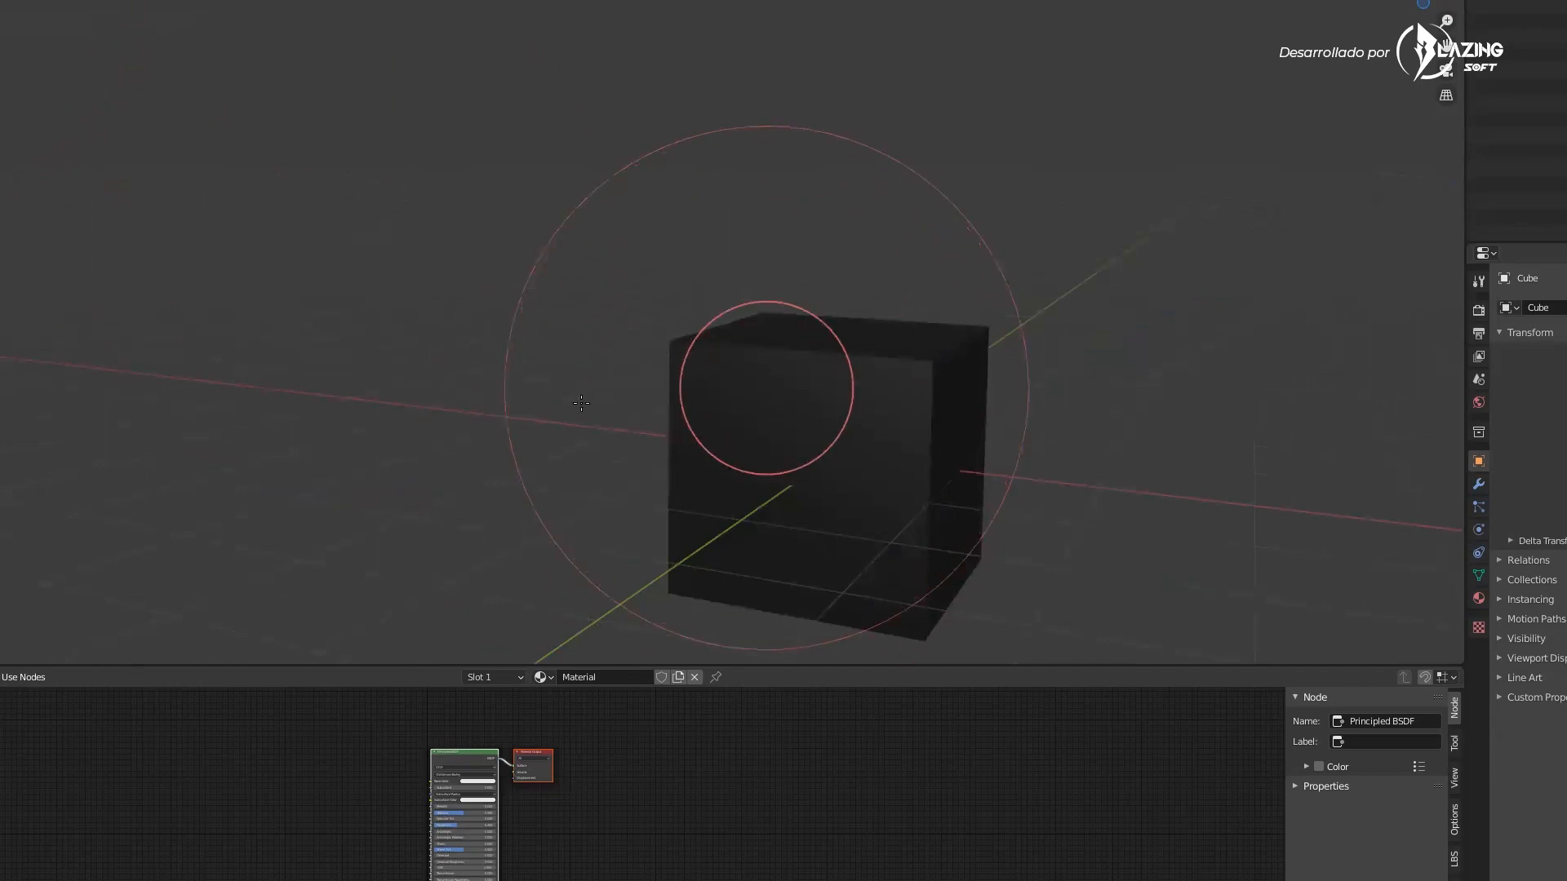
{"action": "left_click", "coordinate": [566, 407]}
Paint the cube's faces red with brush strokes from several angles
{"action": "mouse_move", "coordinate": [755, 392]}
{"action": "middle_mouse_down"}
{"action": "mouse_move", "coordinate": [727, 360]}
{"action": "mouse_move", "coordinate": [790, 350]}
{"action": "middle_mouse_up"}
{"action": "left_click", "coordinate": [662, 330]}
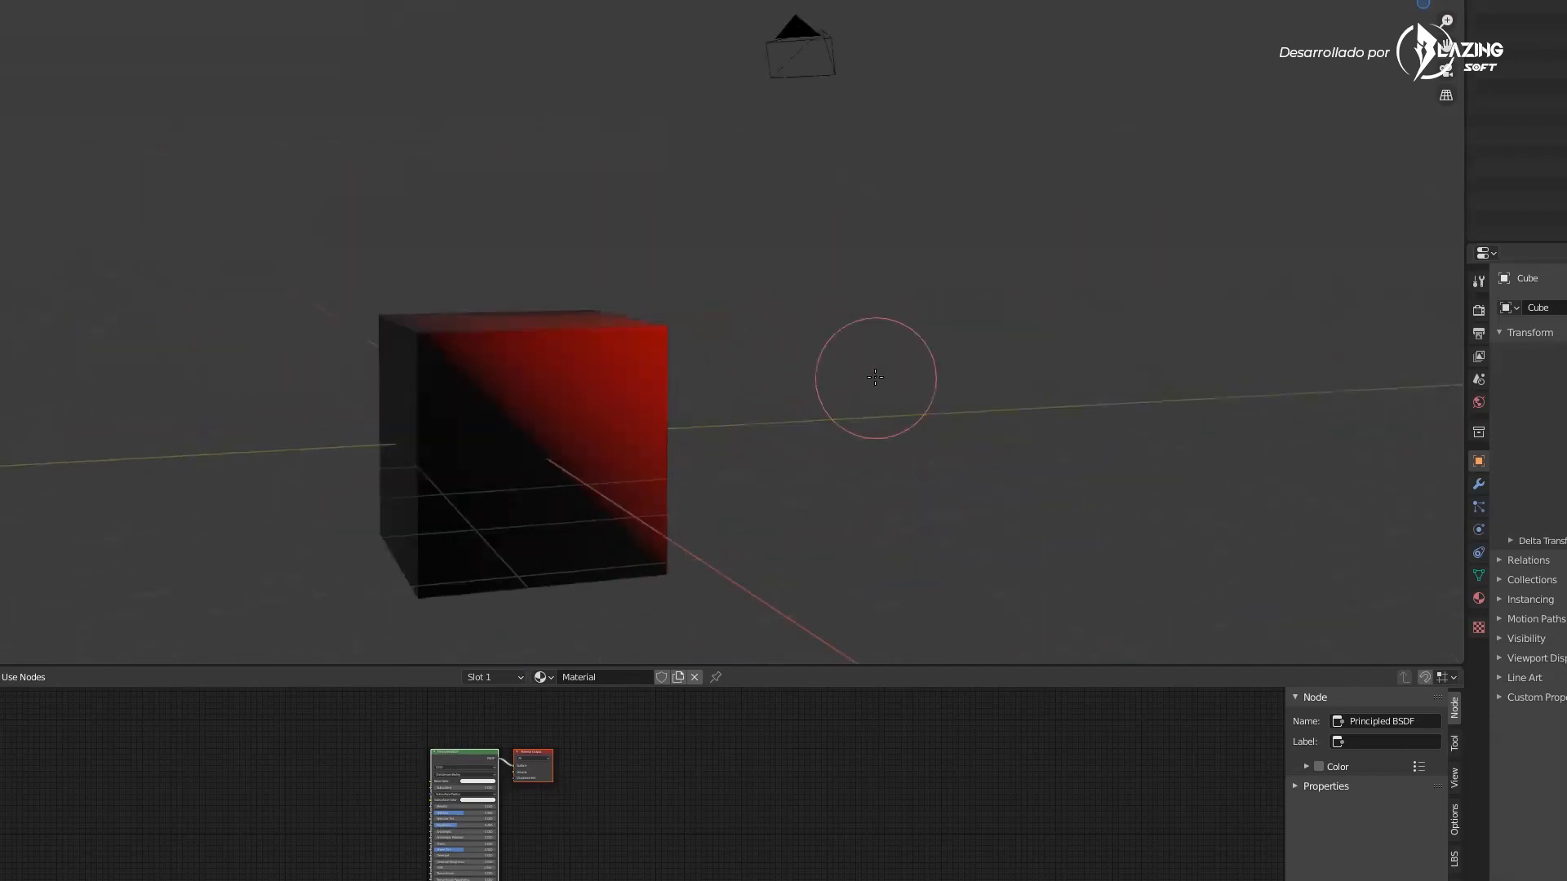
{"action": "mouse_move", "coordinate": [857, 378]}
{"action": "middle_mouse_down"}
{"action": "mouse_move", "coordinate": [819, 392]}
{"action": "mouse_move", "coordinate": [866, 362]}
{"action": "middle_mouse_up"}
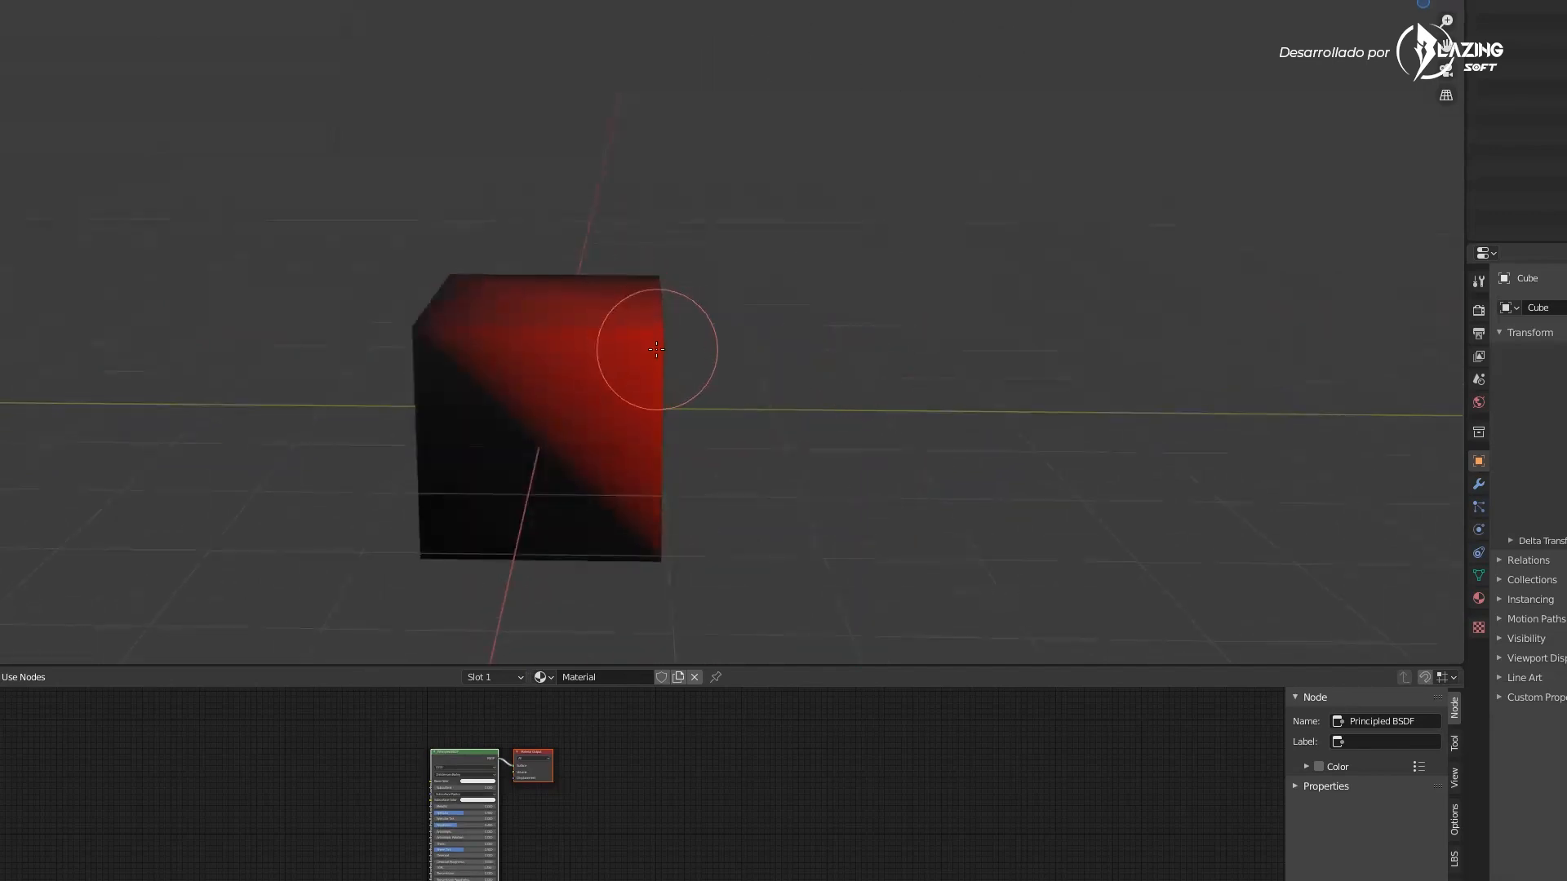
{"action": "middle_click_drag", "start_coordinate": [734, 349], "coordinate": [656, 350]}
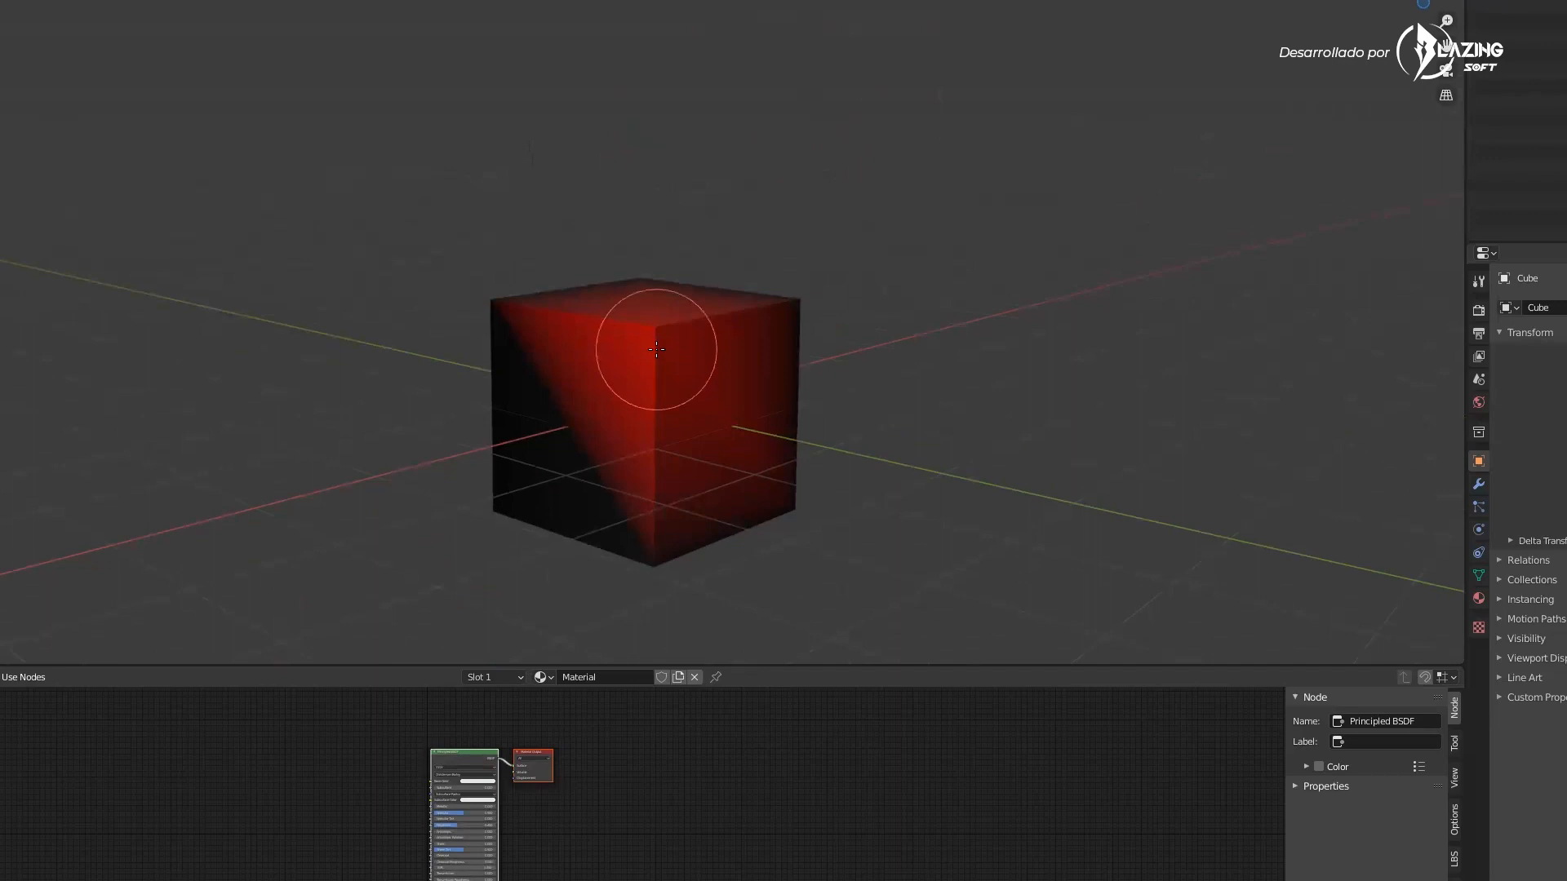
{"action": "middle_click_drag", "start_coordinate": [659, 343], "coordinate": [660, 348]}
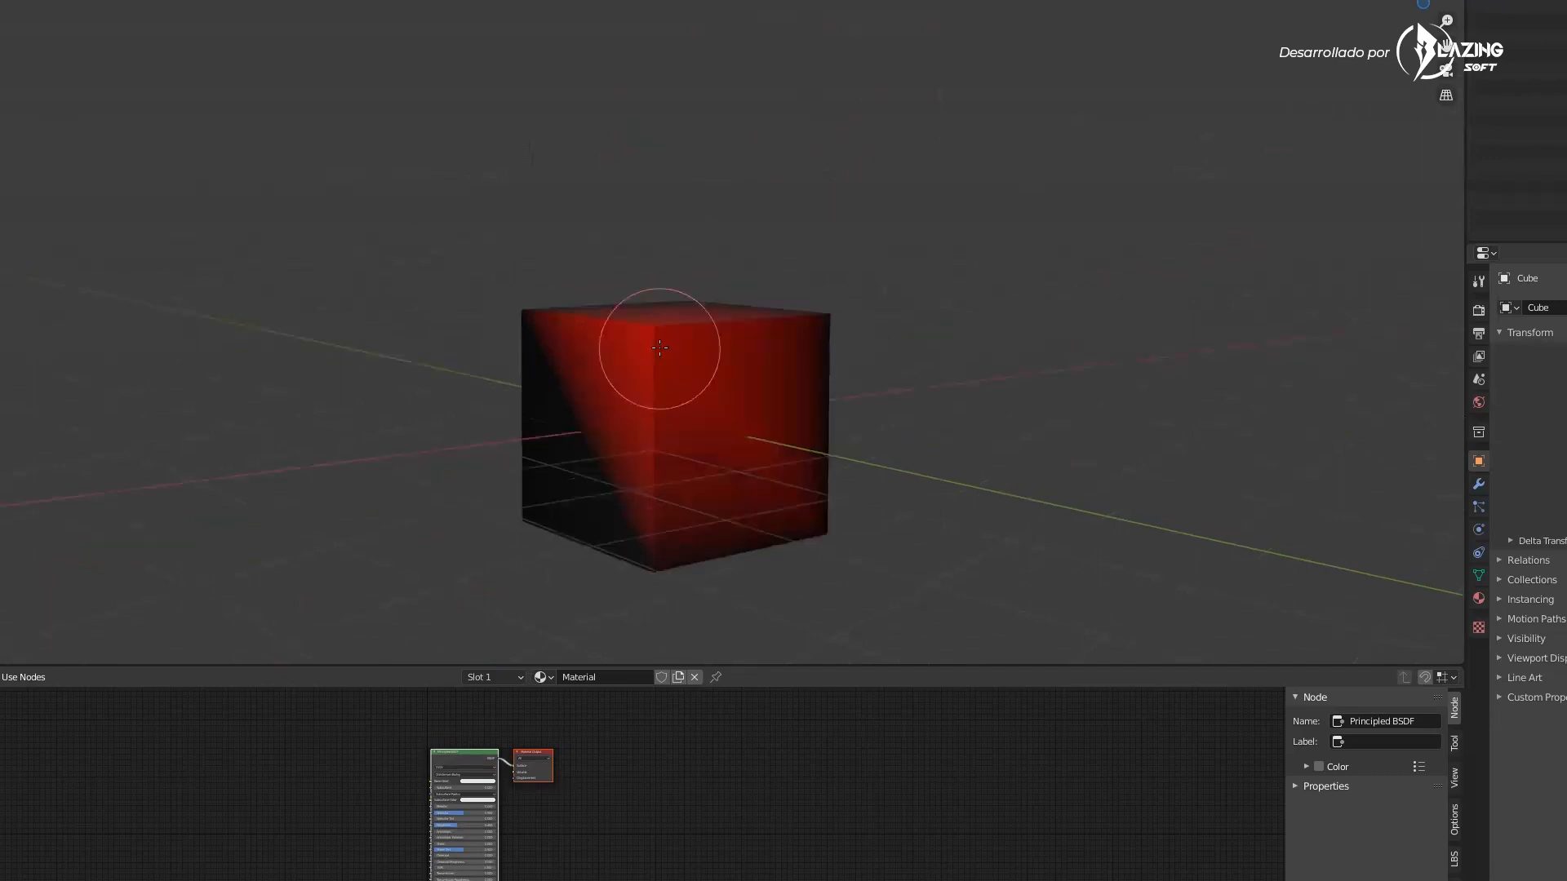
{"action": "mouse_move", "coordinate": [659, 347]}
{"action": "middle_mouse_down"}
{"action": "mouse_move", "coordinate": [674, 330]}
{"action": "mouse_move", "coordinate": [671, 349]}
{"action": "mouse_move", "coordinate": [751, 335]}
{"action": "middle_mouse_up"}
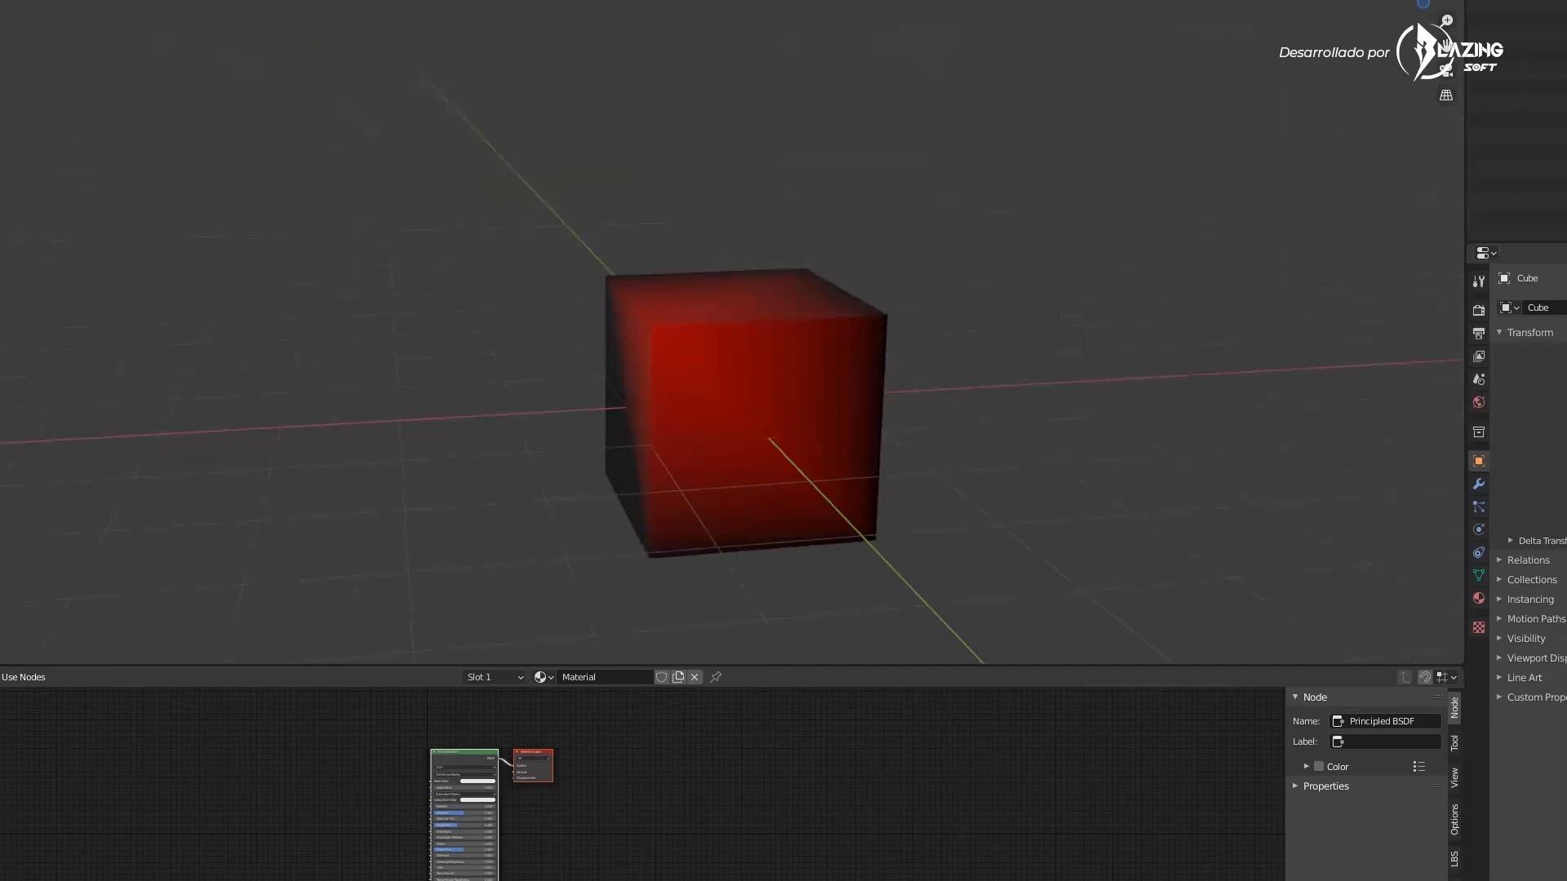
{"action": "middle_click_drag", "start_coordinate": [892, 413], "coordinate": [749, 384]}
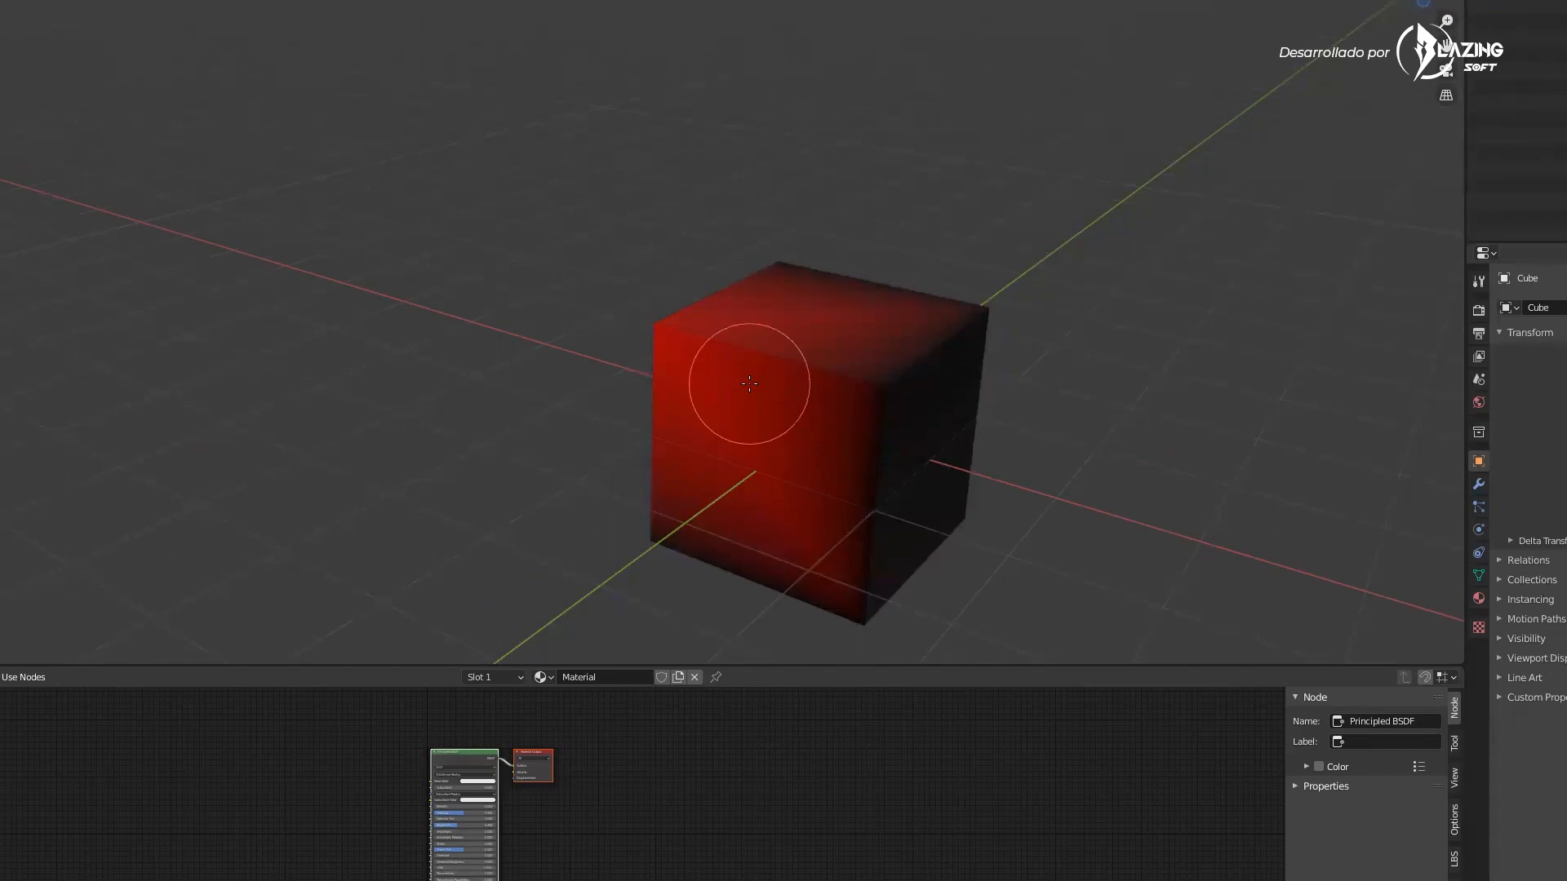
{"action": "middle_click_drag", "start_coordinate": [798, 448], "coordinate": [840, 350]}
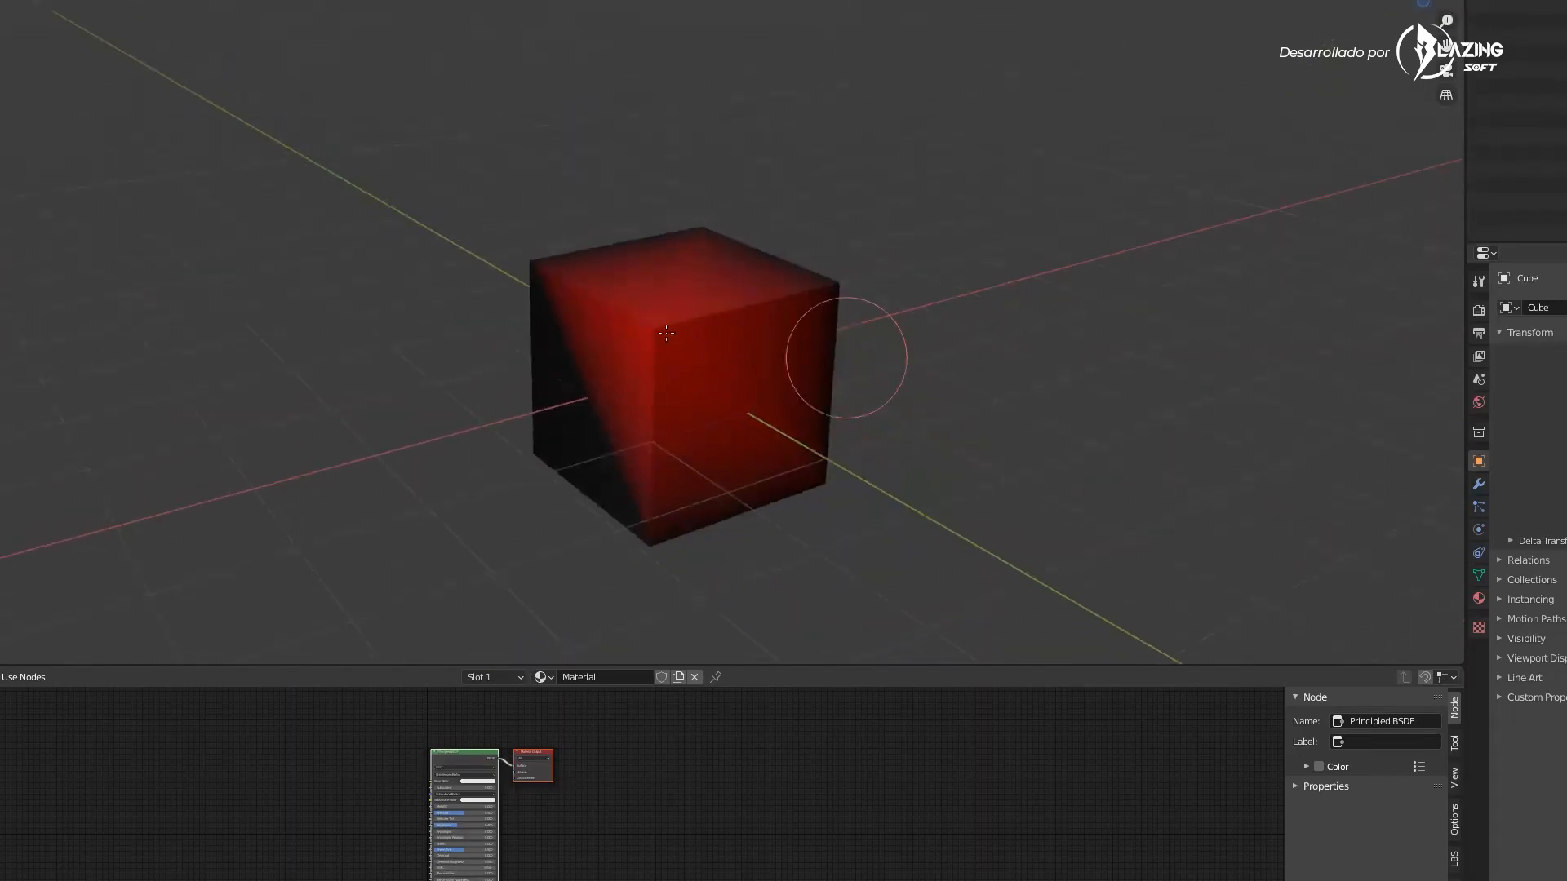
{"action": "mouse_move", "coordinate": [674, 339]}
{"action": "middle_mouse_down"}
{"action": "mouse_move", "coordinate": [657, 340]}
{"action": "mouse_move", "coordinate": [676, 372]}
{"action": "mouse_move", "coordinate": [669, 327]}
{"action": "middle_mouse_up"}
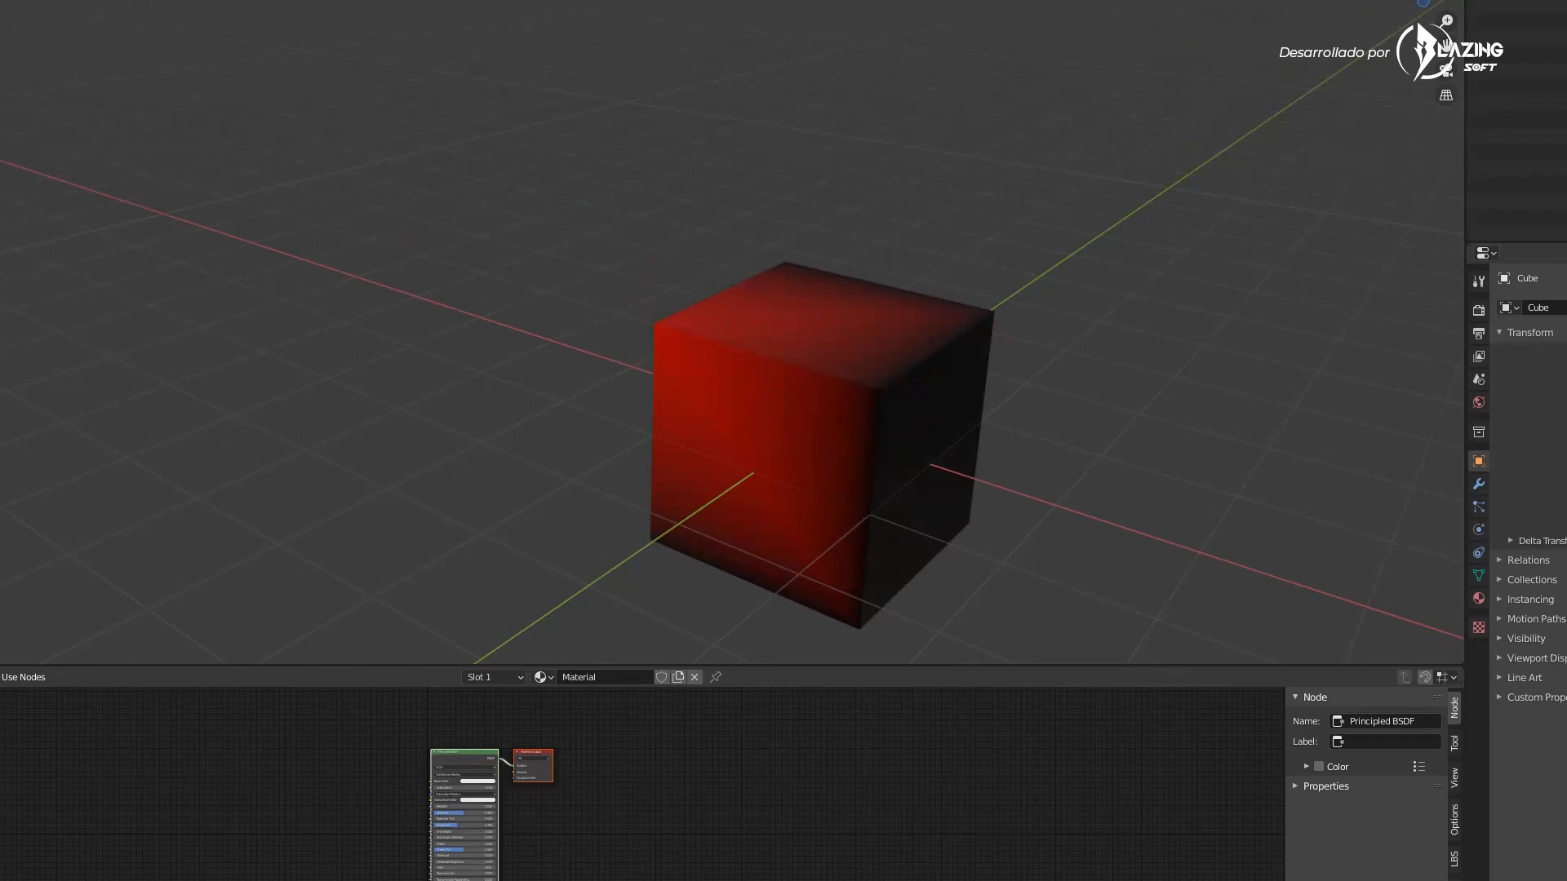
Fill the entire cube with blue vertex colour
{"action": "key", "text": "shift+k"}
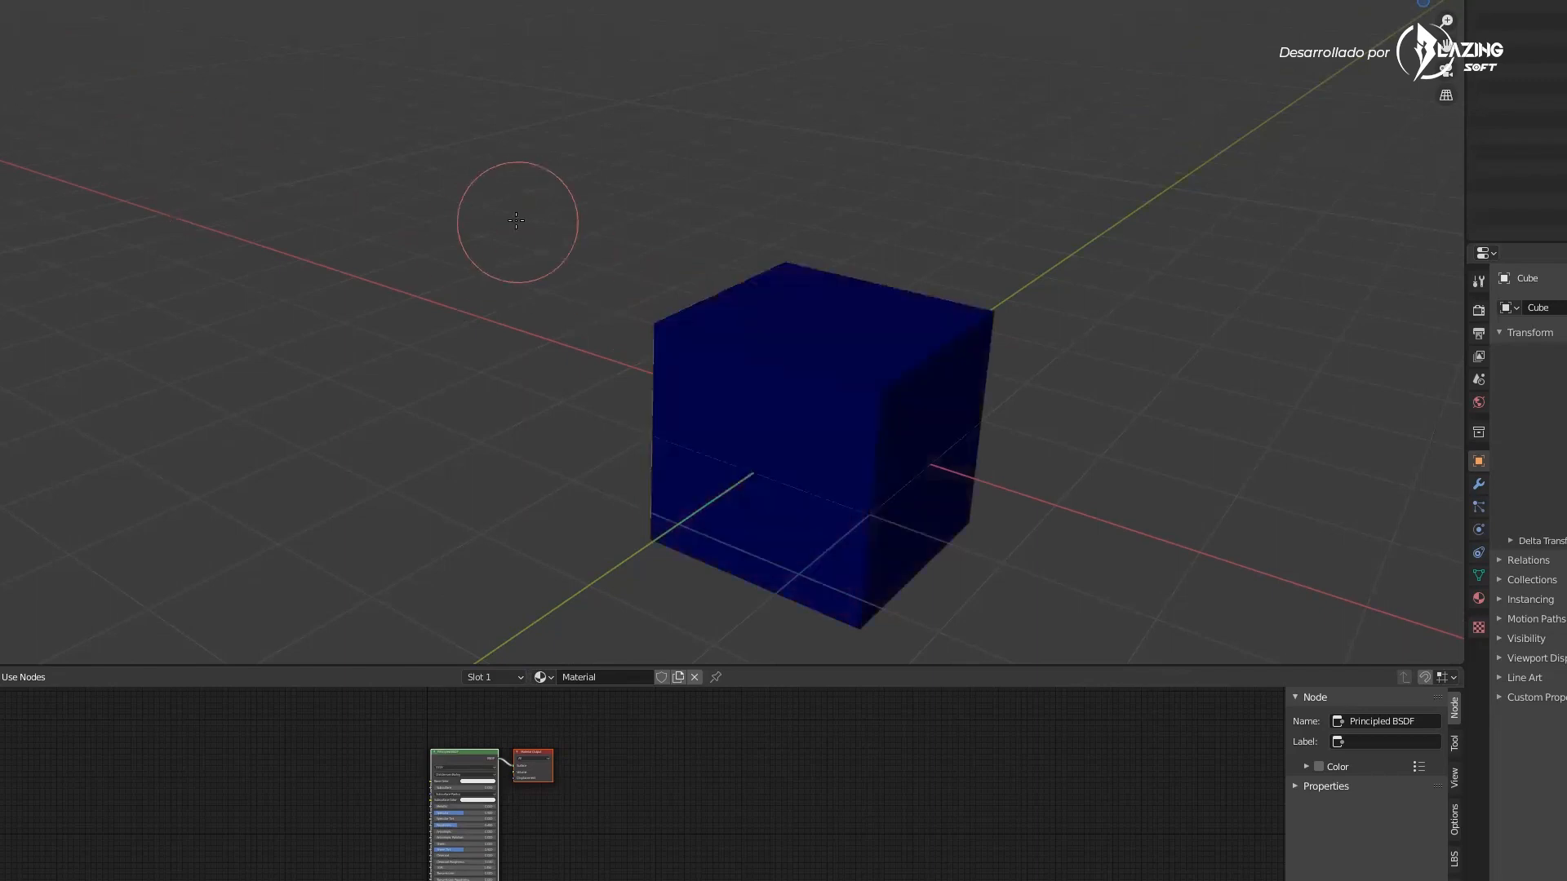
{"action": "middle_click_drag", "start_coordinate": [524, 150], "coordinate": [587, 49]}
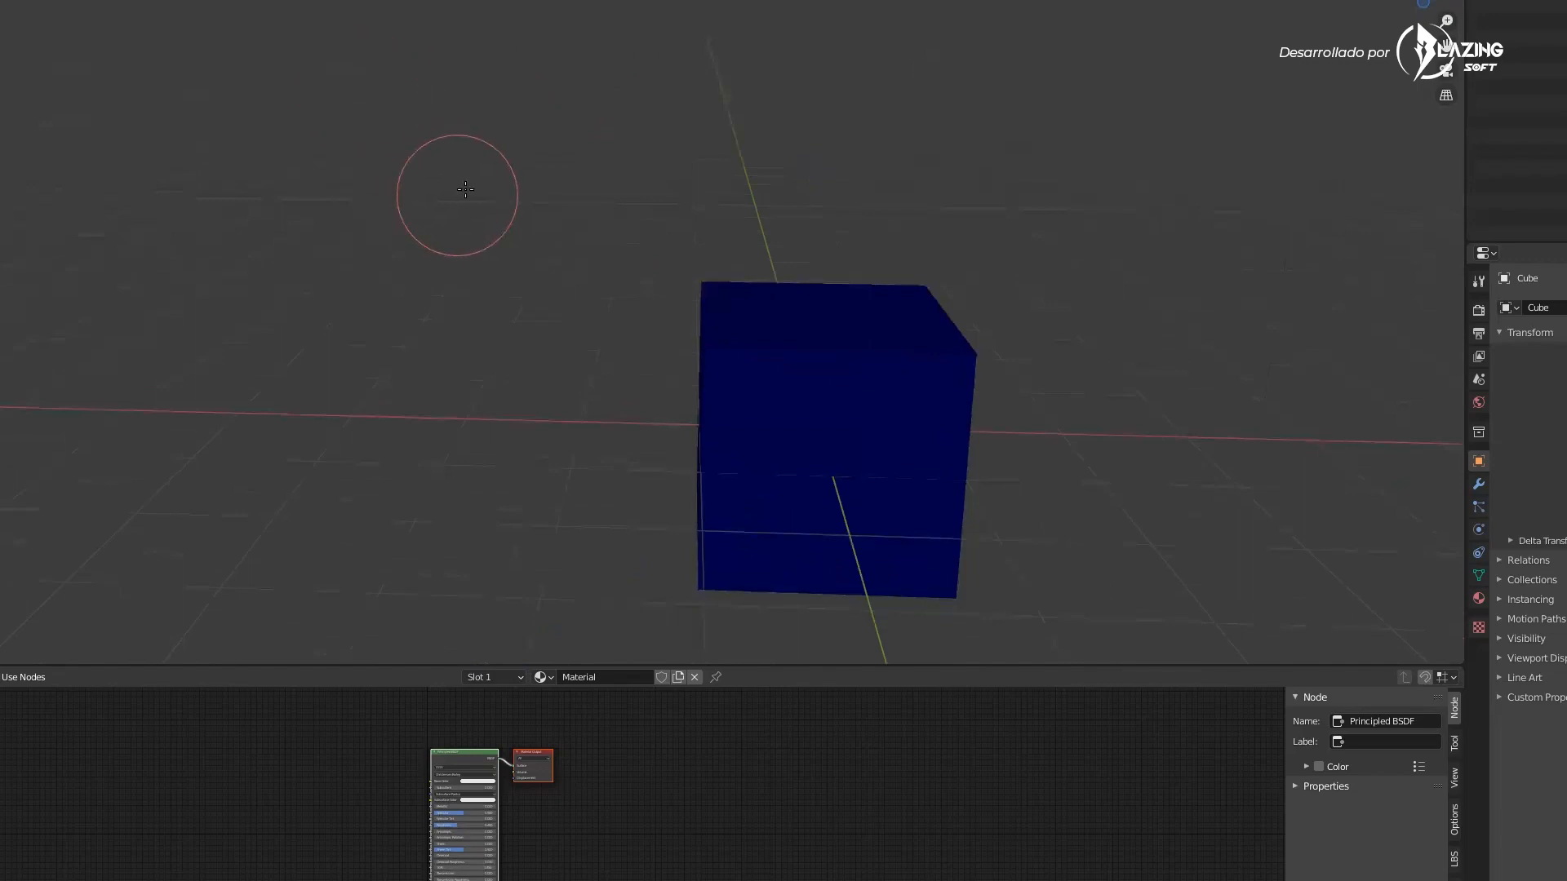
{"action": "middle_click_drag", "start_coordinate": [455, 193], "coordinate": [648, 245]}
{"action": "scroll", "coordinate": [539, 243], "scroll_direction": "down", "scroll_amount": 4}
{"action": "mouse_move", "coordinate": [539, 243]}
{"action": "middle_mouse_down"}
{"action": "mouse_move", "coordinate": [630, 326]}
{"action": "mouse_move", "coordinate": [665, 298]}
{"action": "mouse_move", "coordinate": [645, 228]}
{"action": "middle_mouse_up"}
Open the recent character autosave file and select the geo_coat_jacob coat mesh
{"action": "scroll", "coordinate": [630, 325], "scroll_direction": "up", "scroll_amount": 4}
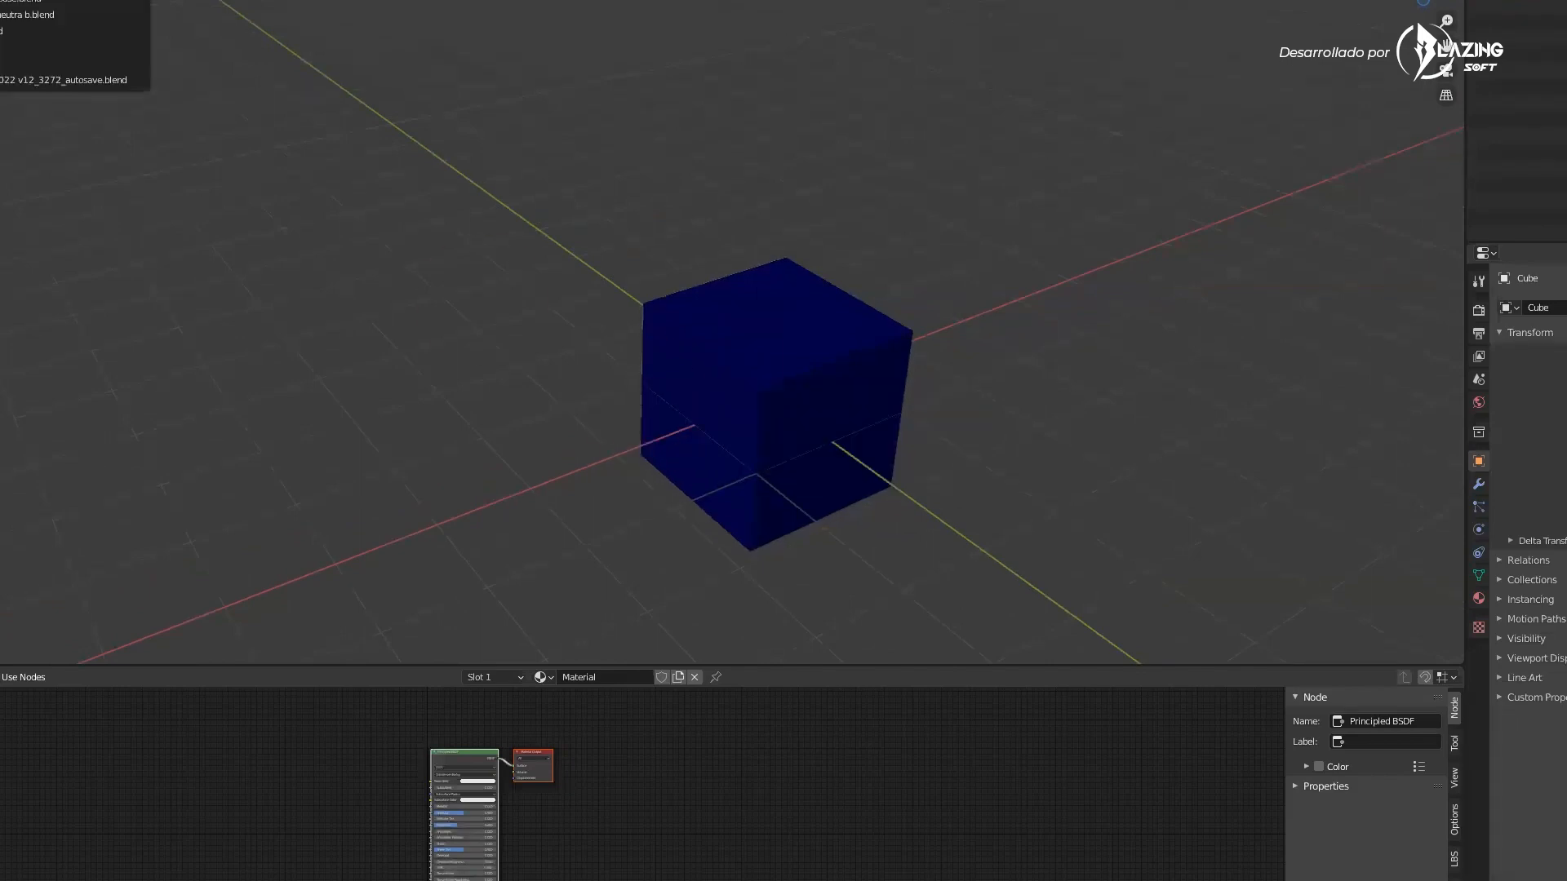
{"action": "left_click", "coordinate": [787, 458]}
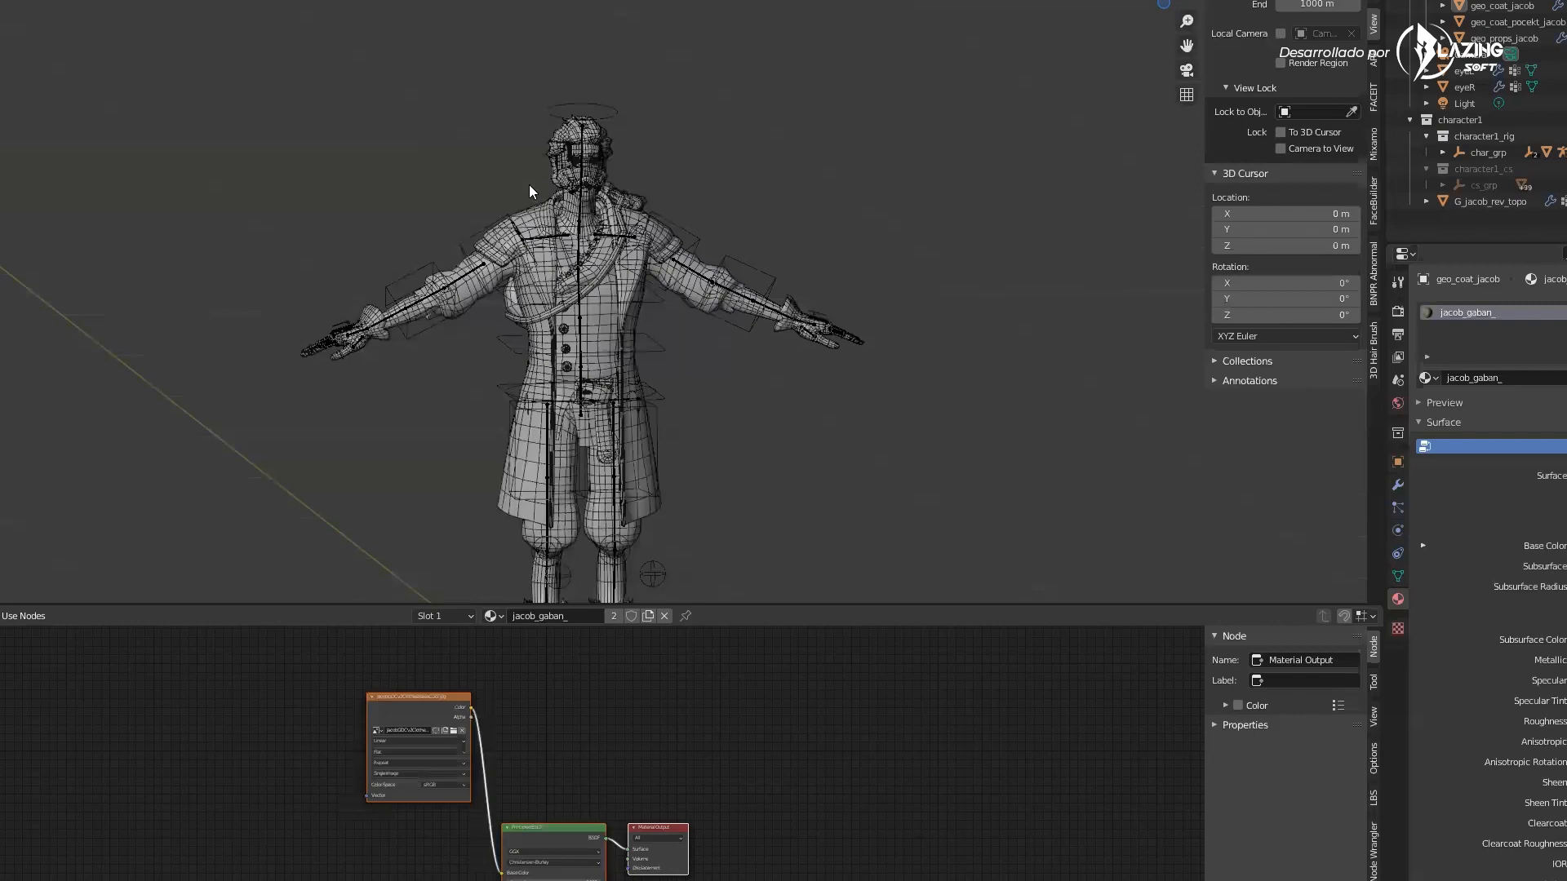
{"action": "scroll", "coordinate": [526, 183], "scroll_direction": "up", "scroll_amount": 5}
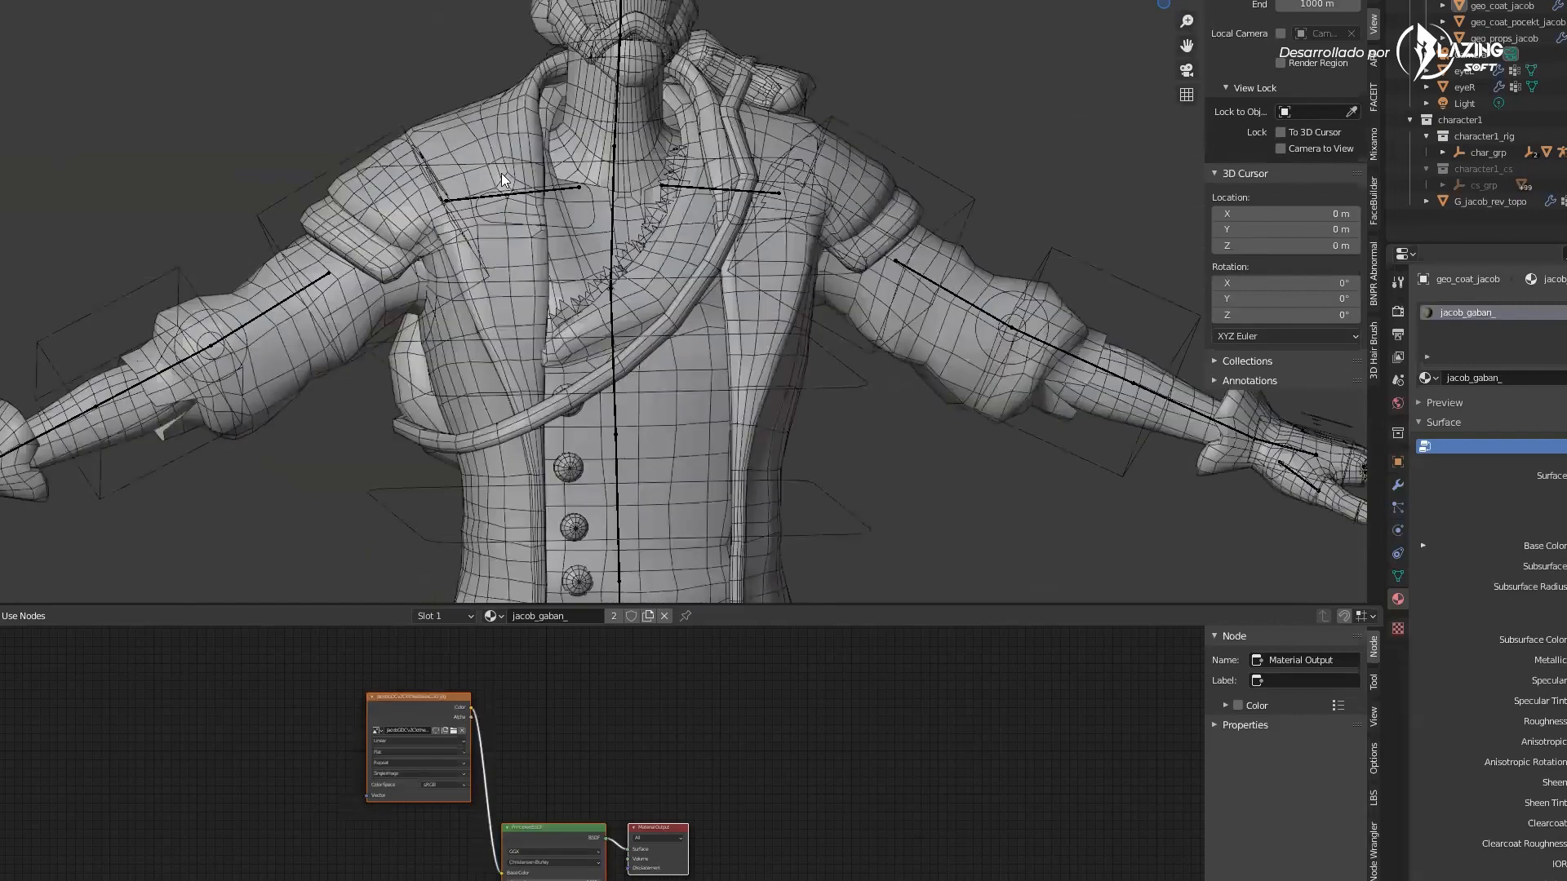
{"action": "left_click", "coordinate": [479, 197]}
{"action": "left_click", "coordinate": [479, 198], "text": "shift"}
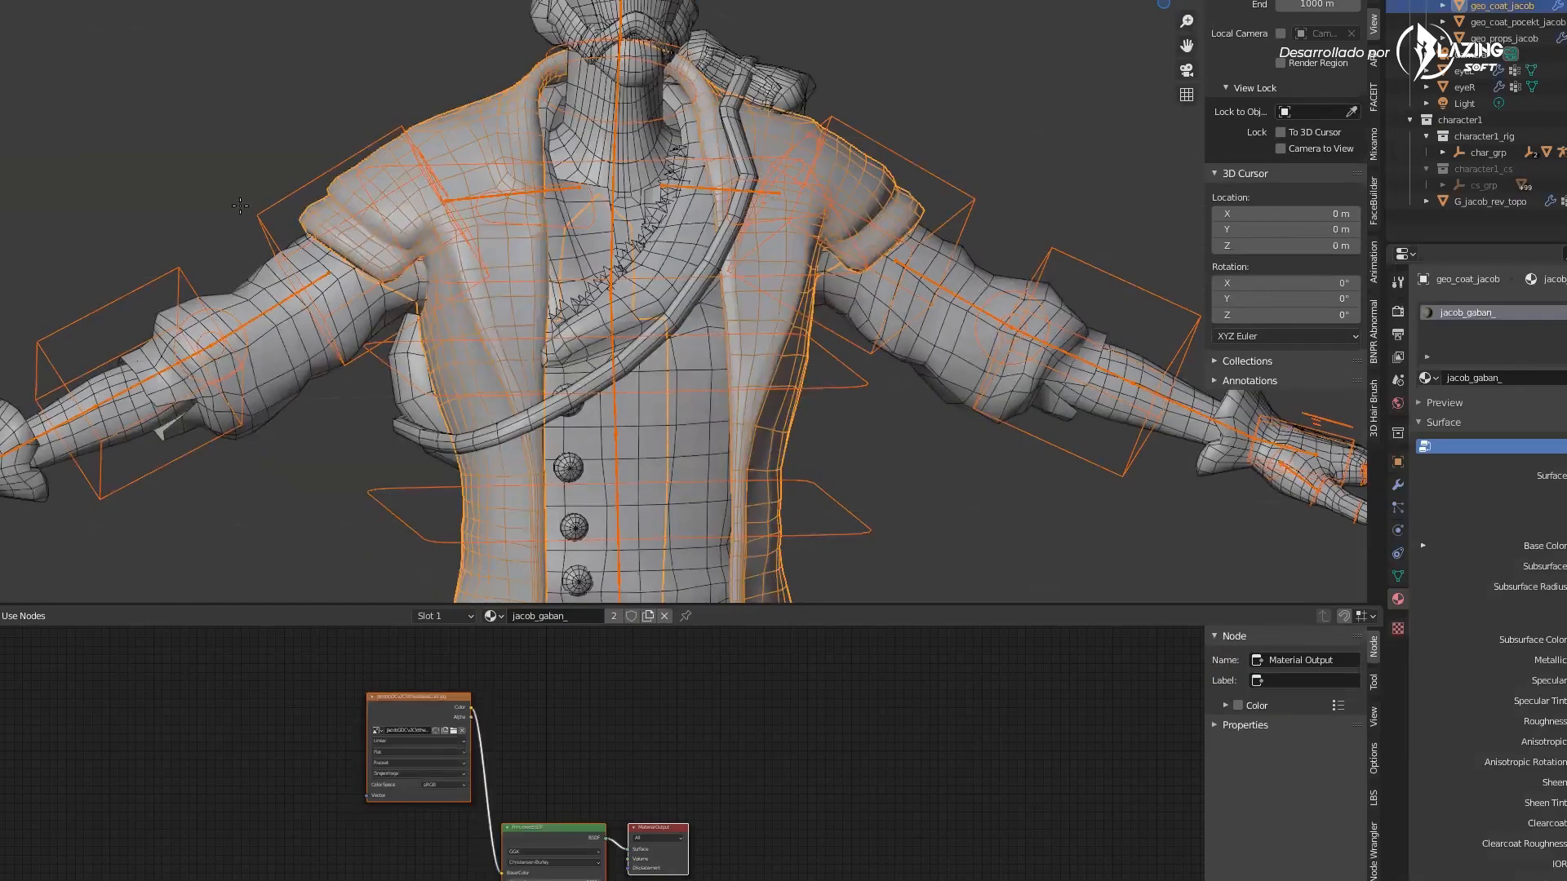
Enter Weight Paint mode on the coat and paint weights on the character's left shoulder
{"action": "key", "text": "ctrl+Tab"}
{"action": "scroll", "coordinate": [351, 139], "scroll_direction": "up", "scroll_amount": 4}
{"action": "left_click", "coordinate": [353, 134], "text": "ctrl"}
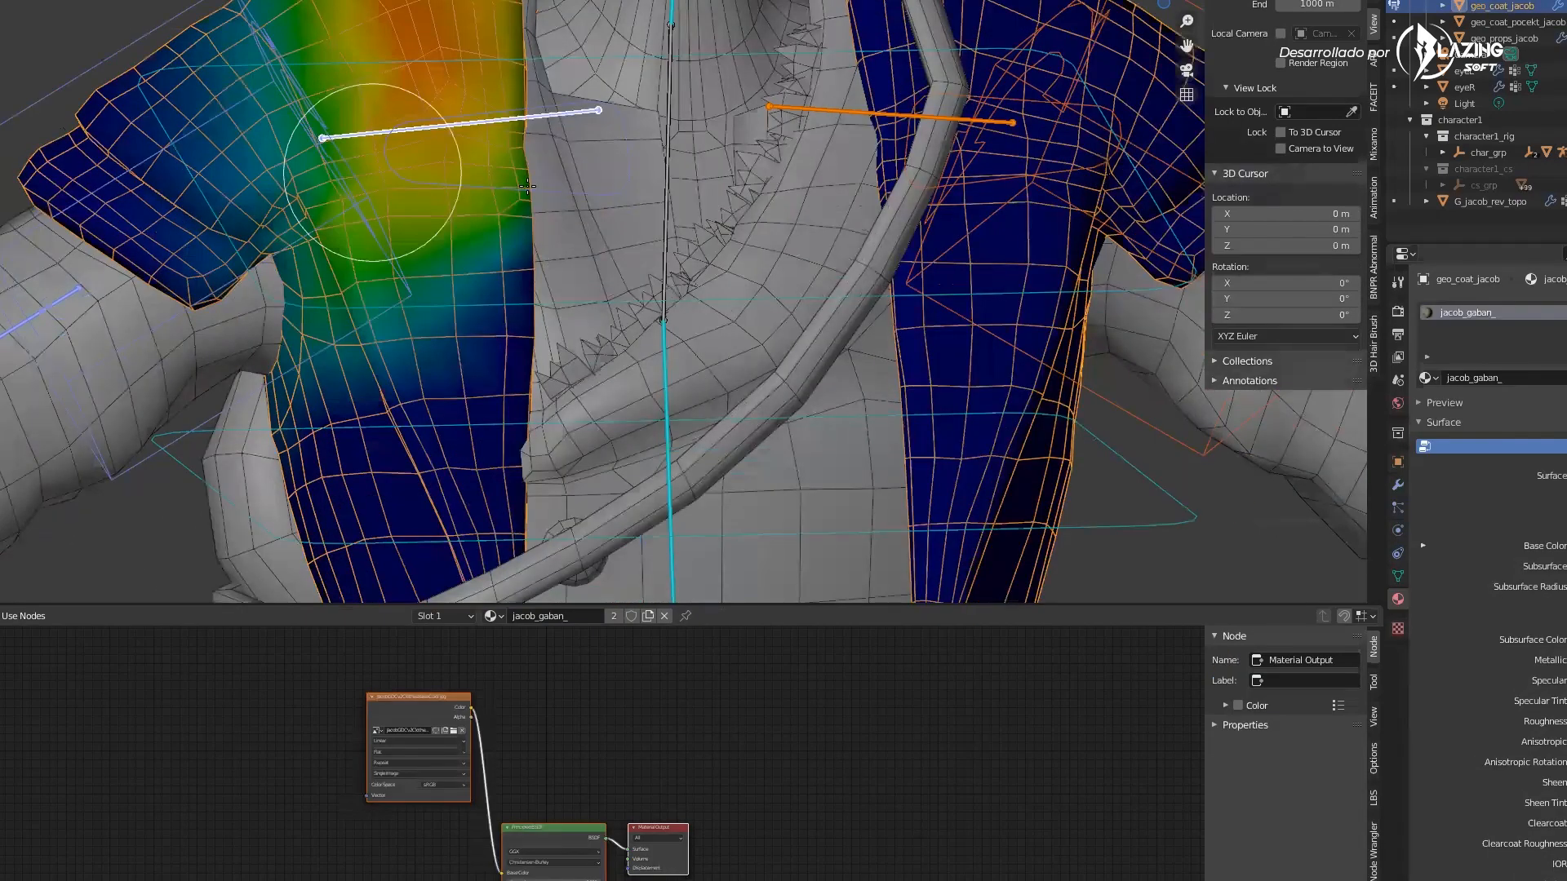
{"action": "scroll", "coordinate": [379, 160], "scroll_direction": "down", "scroll_amount": 2}
{"action": "scroll", "coordinate": [459, 171], "scroll_direction": "down", "scroll_amount": 1}
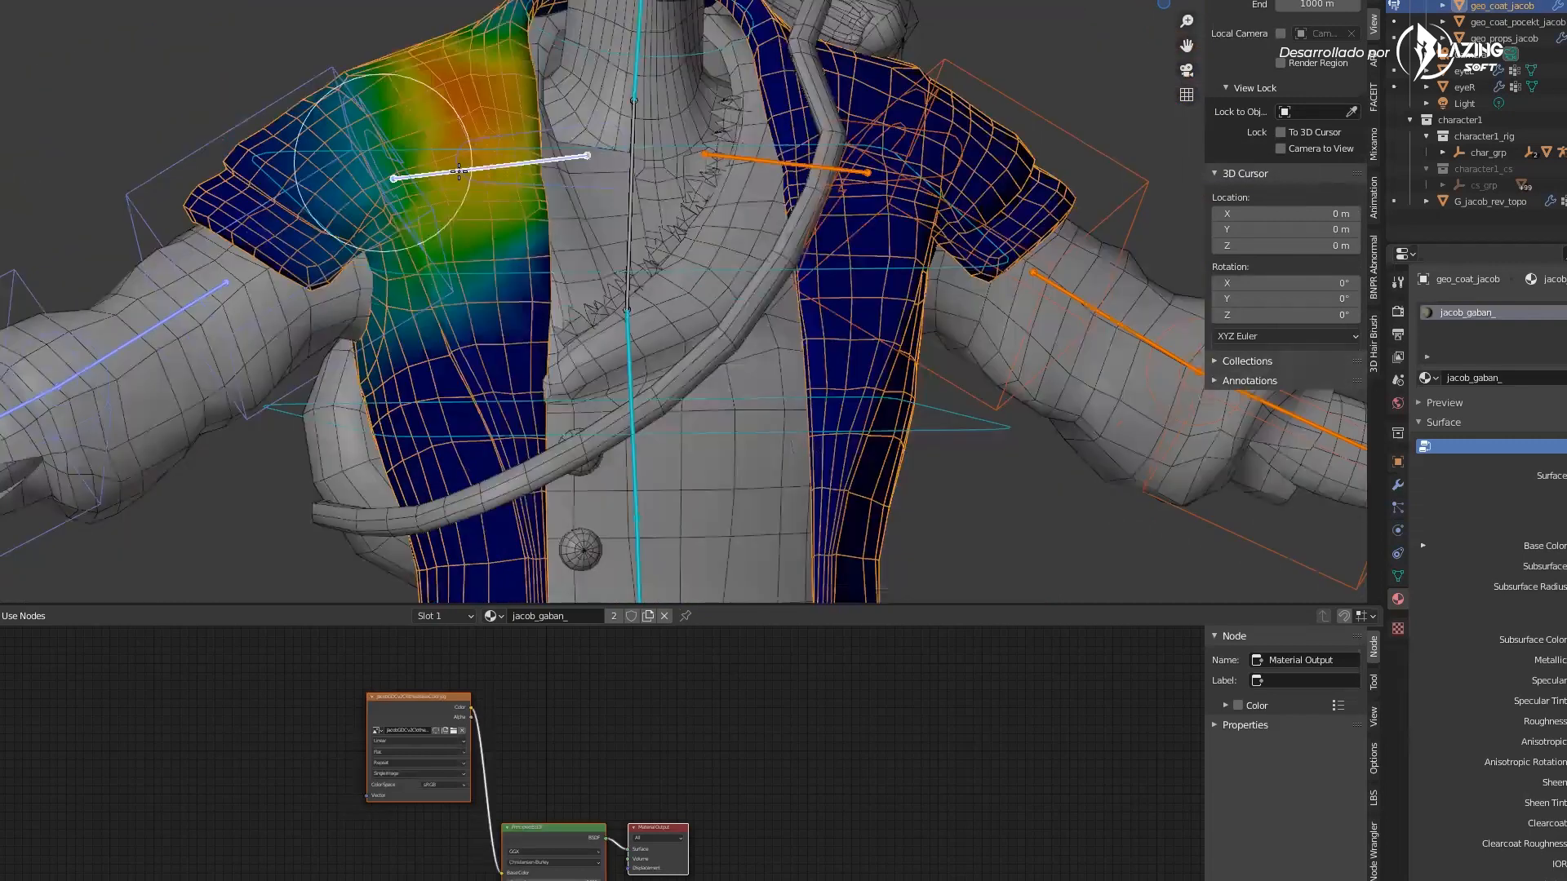
{"action": "scroll", "coordinate": [550, 98], "scroll_direction": "up", "scroll_amount": 2}
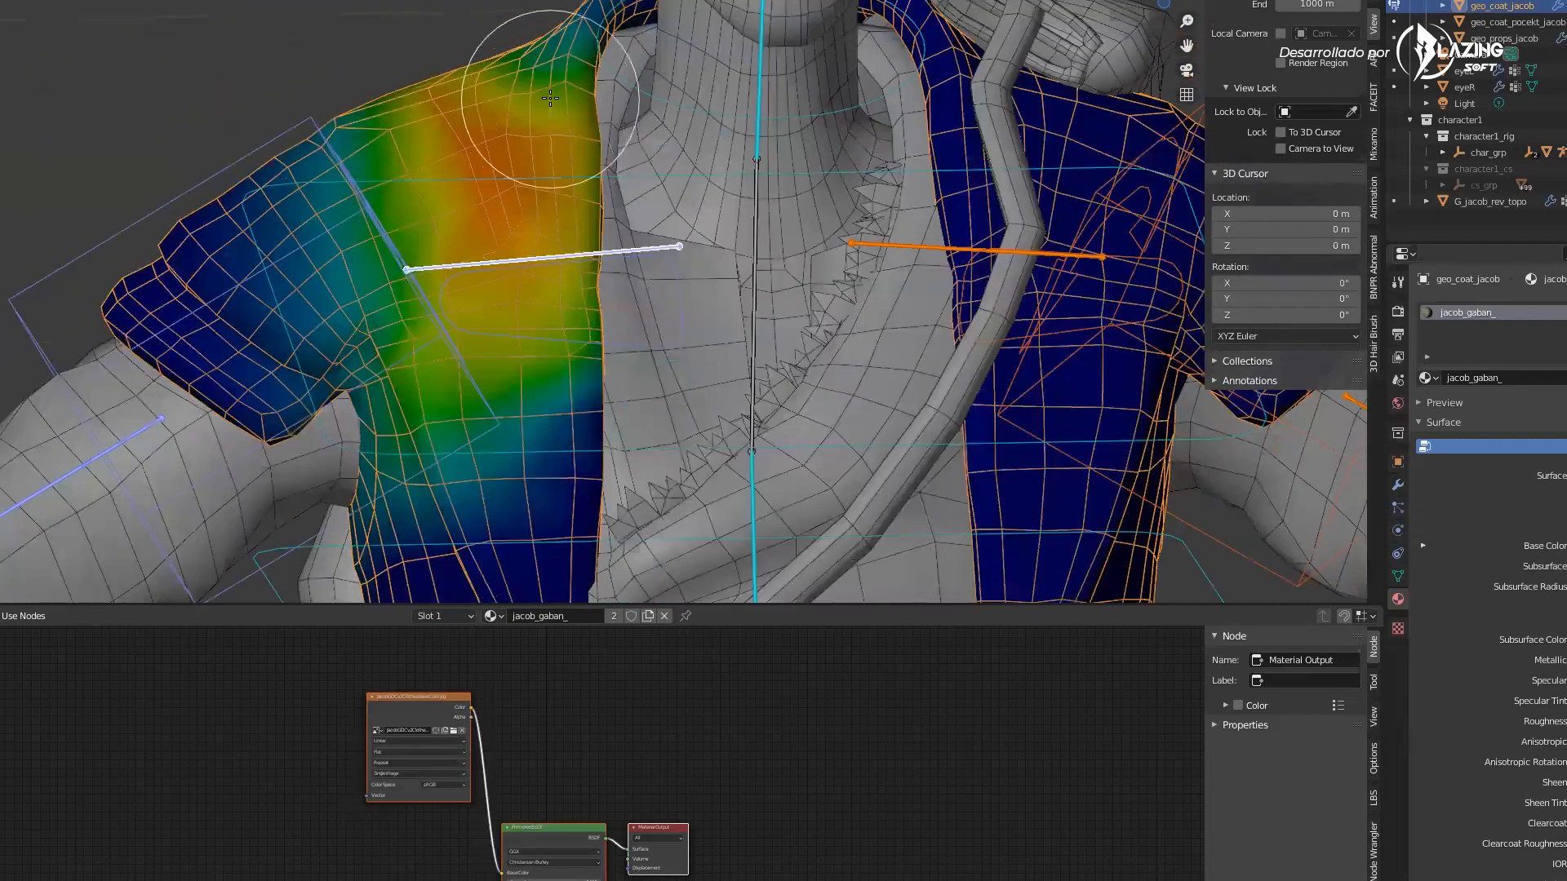
{"action": "middle_click_drag", "start_coordinate": [472, 175], "coordinate": [472, 193]}
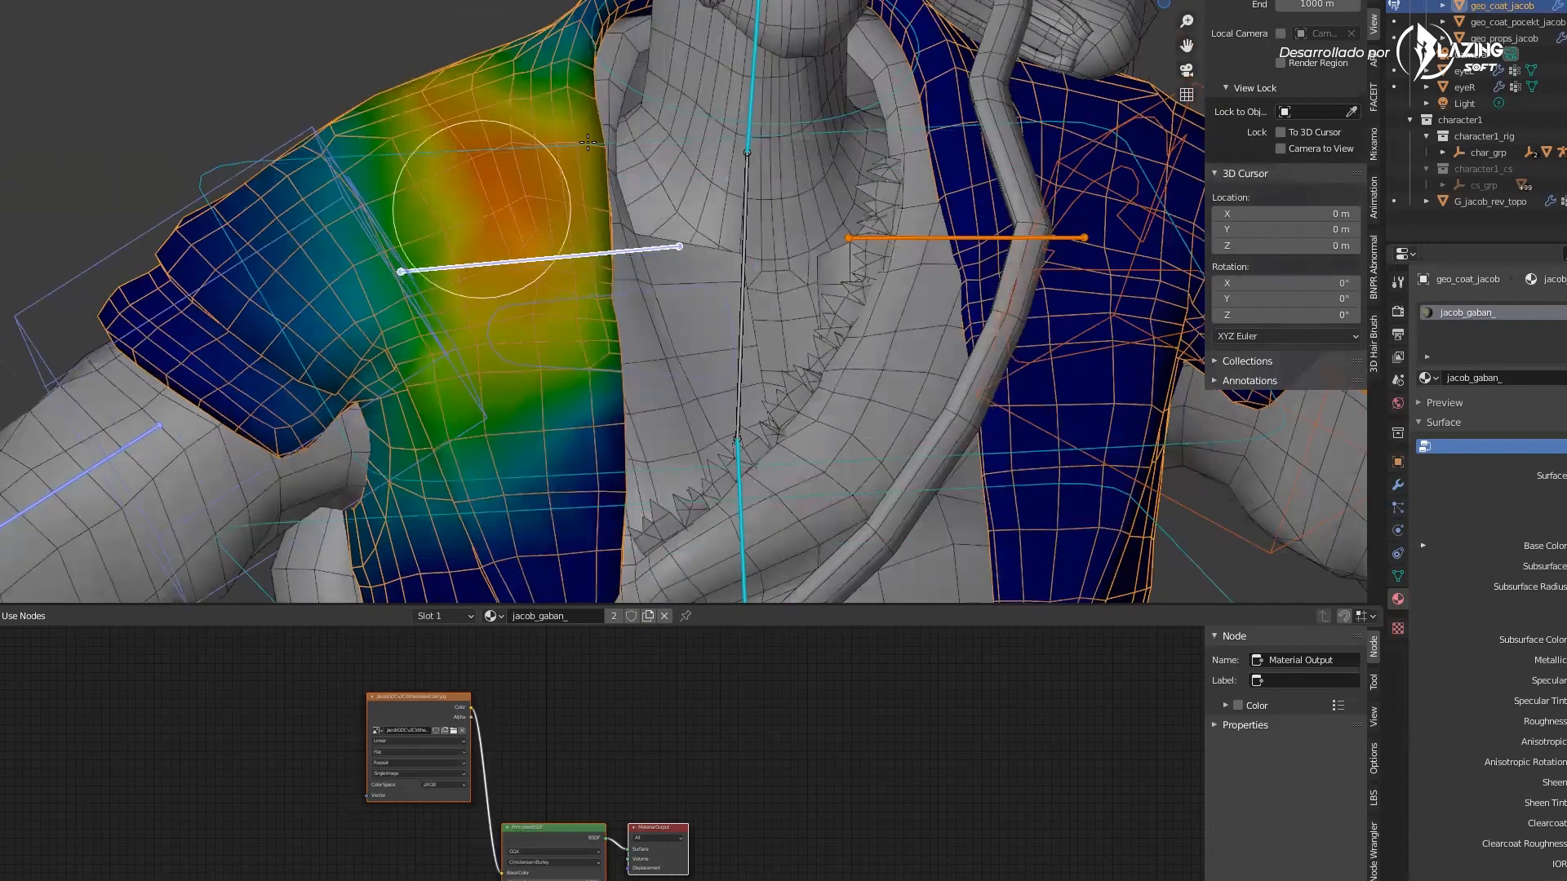
{"action": "middle_click_drag", "start_coordinate": [641, 81], "coordinate": [620, 68]}
Open the brush settings and choose the F Add brush
{"action": "left_click", "coordinate": [1376, 3]}
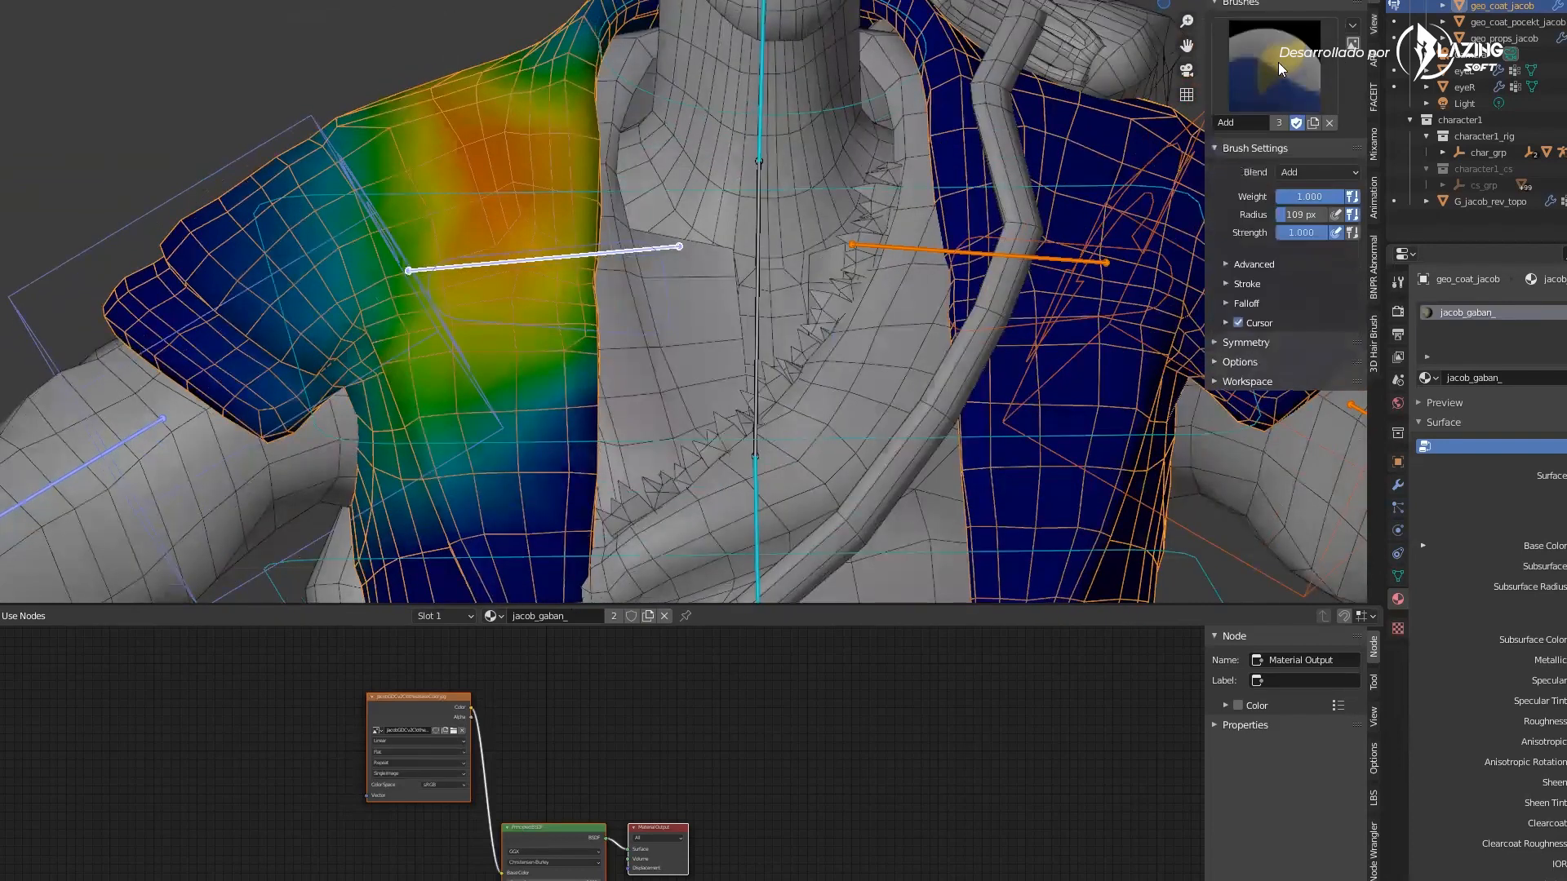
{"action": "left_click", "coordinate": [1274, 67]}
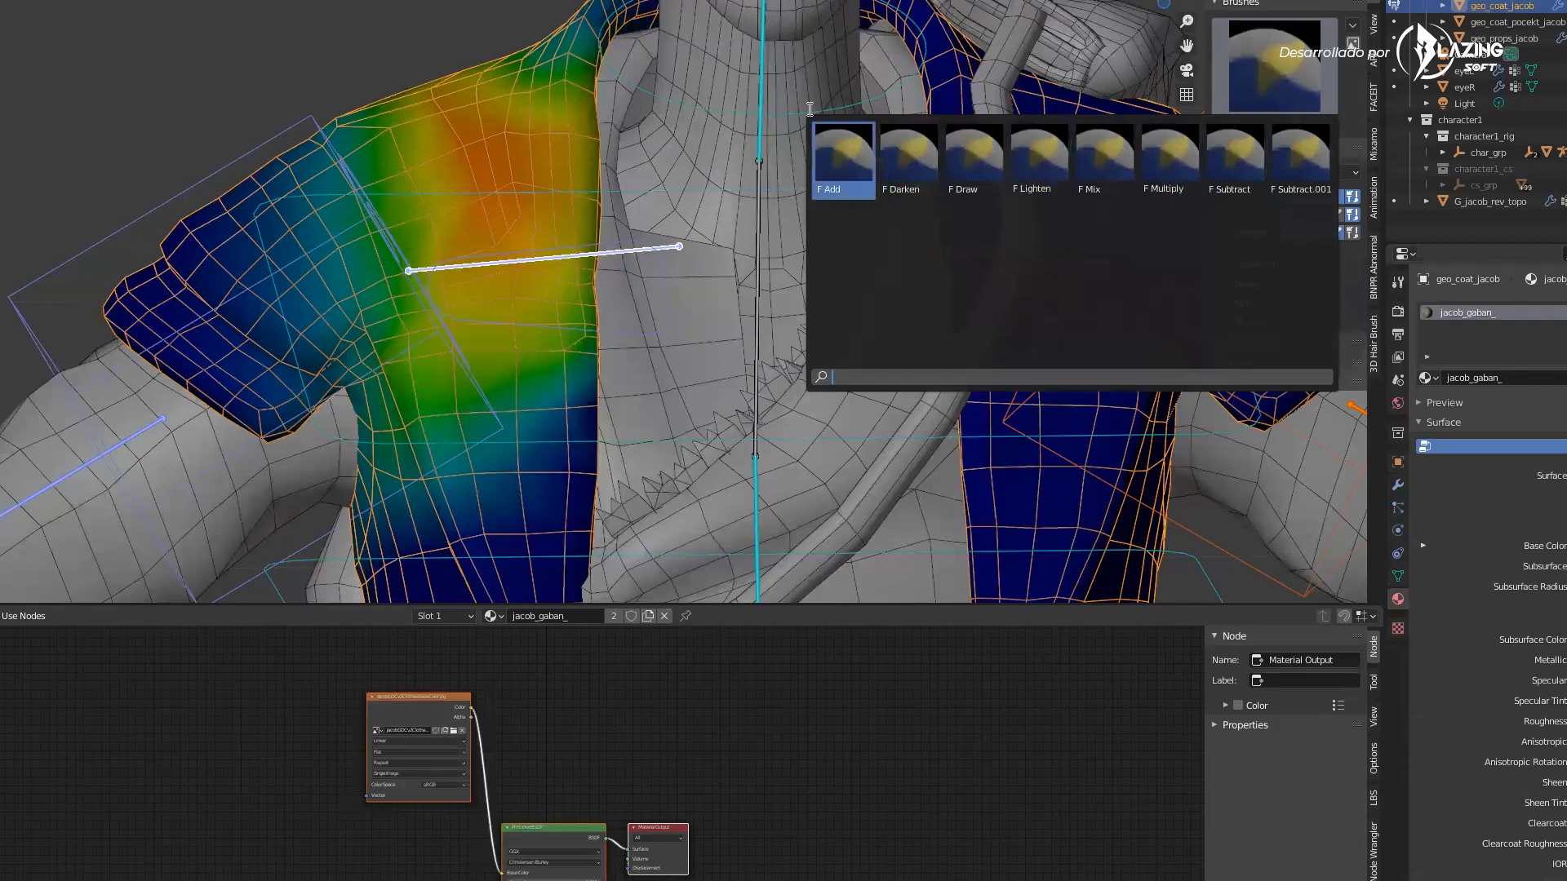
{"action": "left_click", "coordinate": [849, 152]}
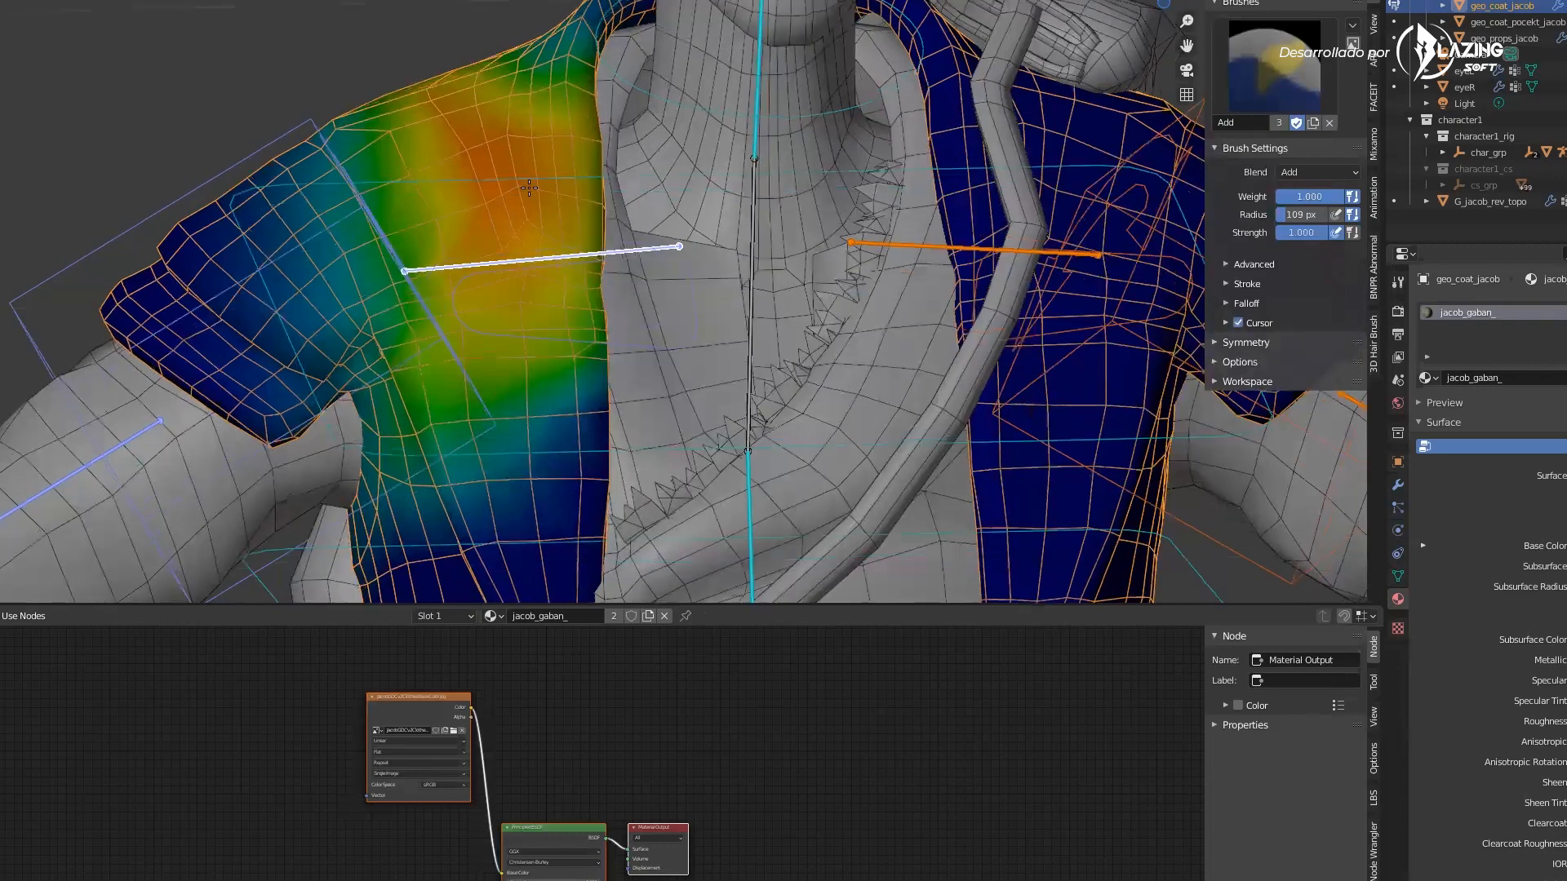
Paint additional weight over the shoulder and upper chest with the Add brush
{"action": "middle_click_drag", "start_coordinate": [528, 188], "coordinate": [539, 194]}
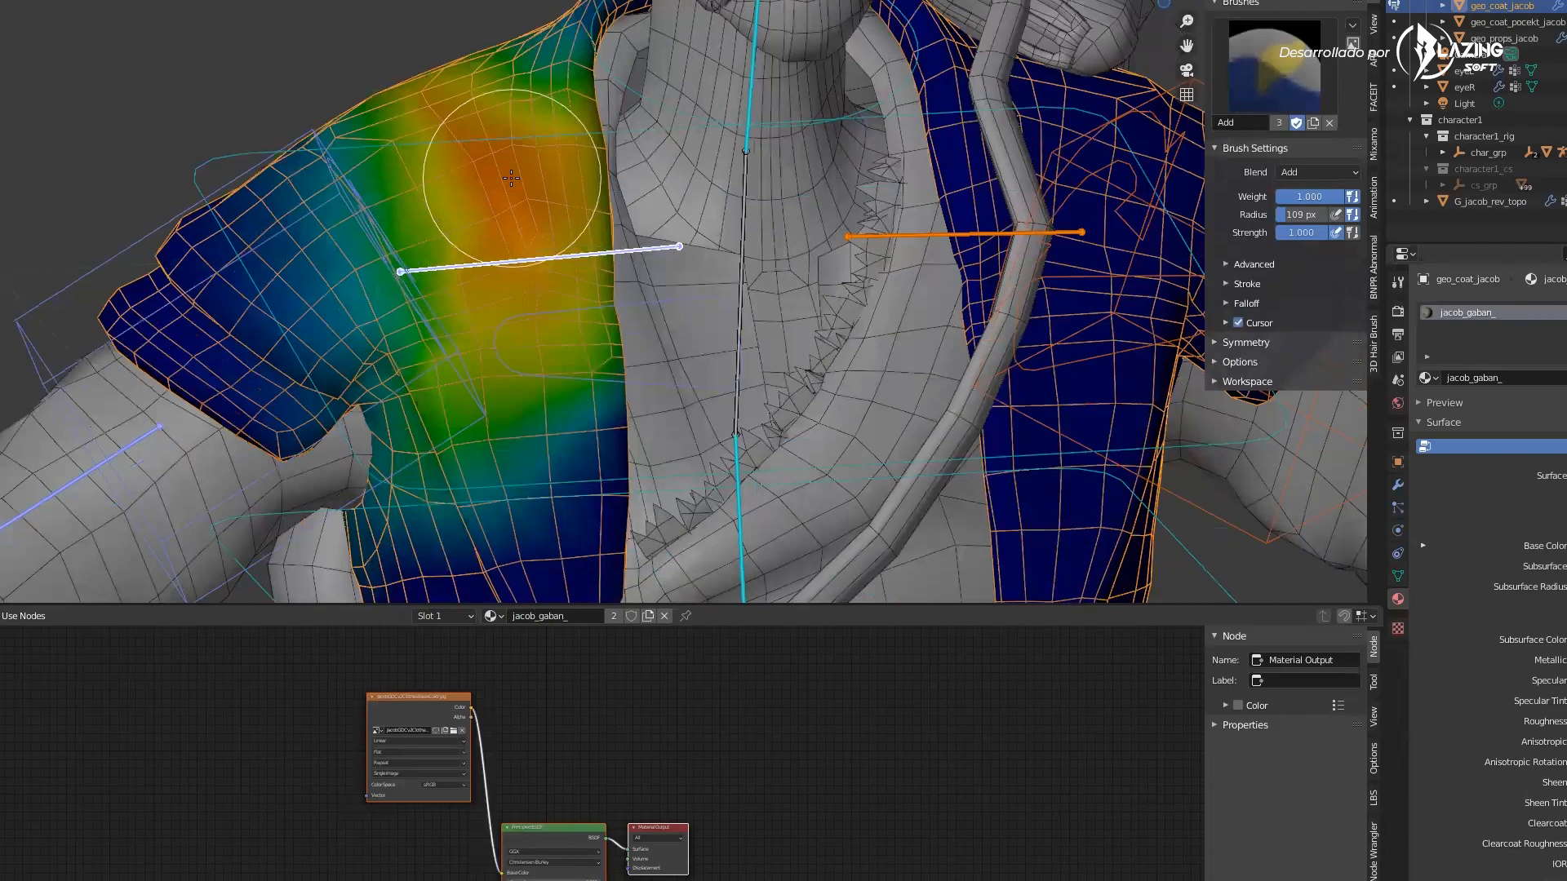
{"action": "mouse_move", "coordinate": [511, 178]}
{"action": "left_mouse_down"}
{"action": "mouse_move", "coordinate": [531, 319]}
{"action": "mouse_move", "coordinate": [499, 175]}
{"action": "mouse_move", "coordinate": [494, 317]}
{"action": "left_mouse_up"}
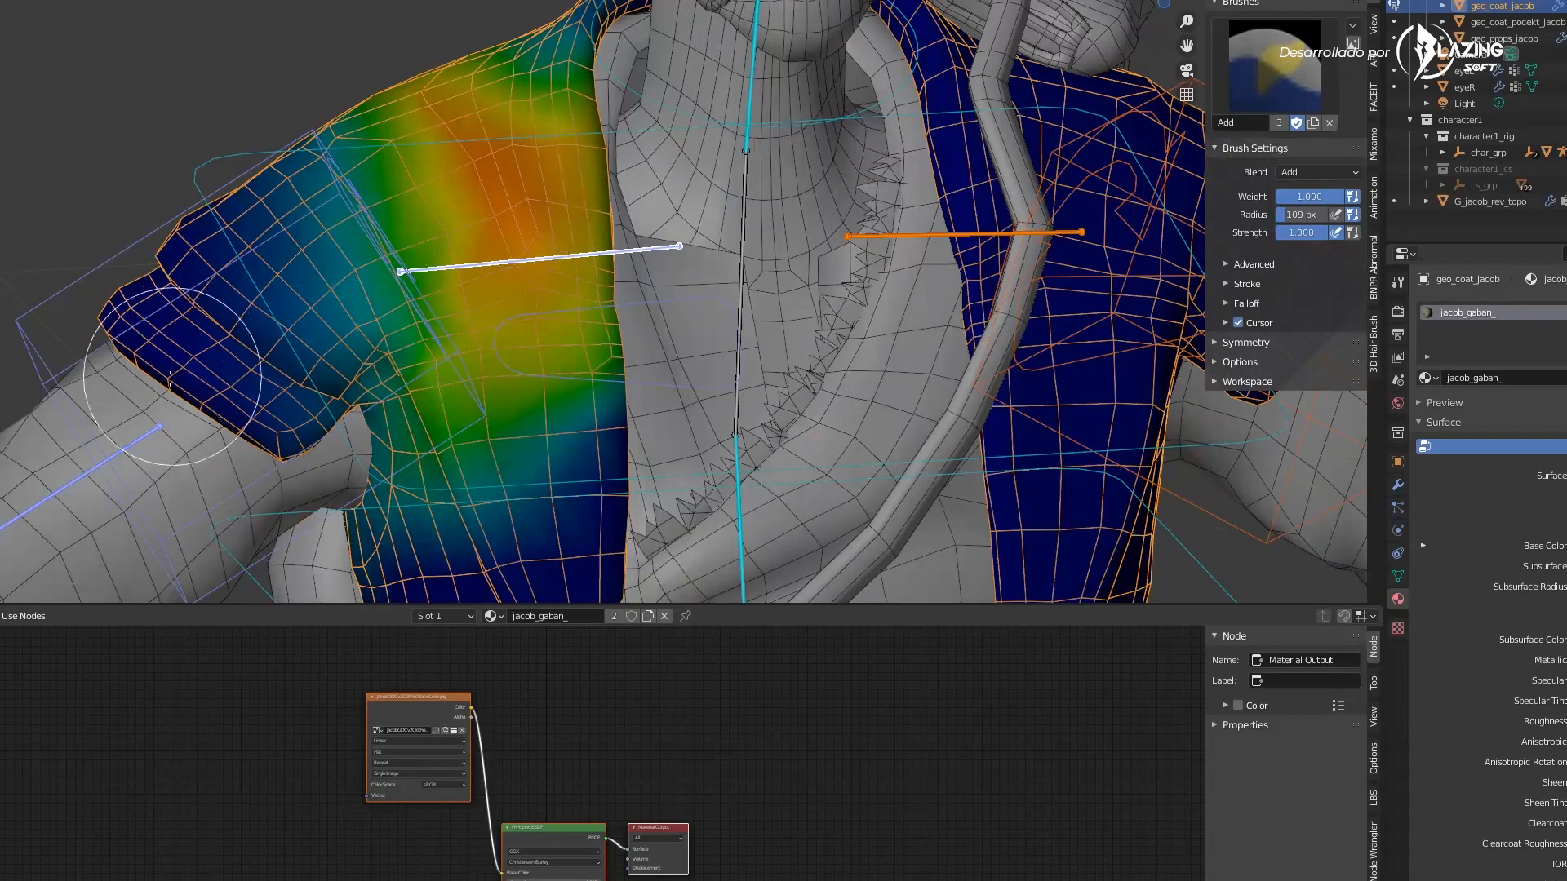
{"action": "middle_click_drag", "start_coordinate": [377, 245], "coordinate": [429, 11], "text": "shift"}
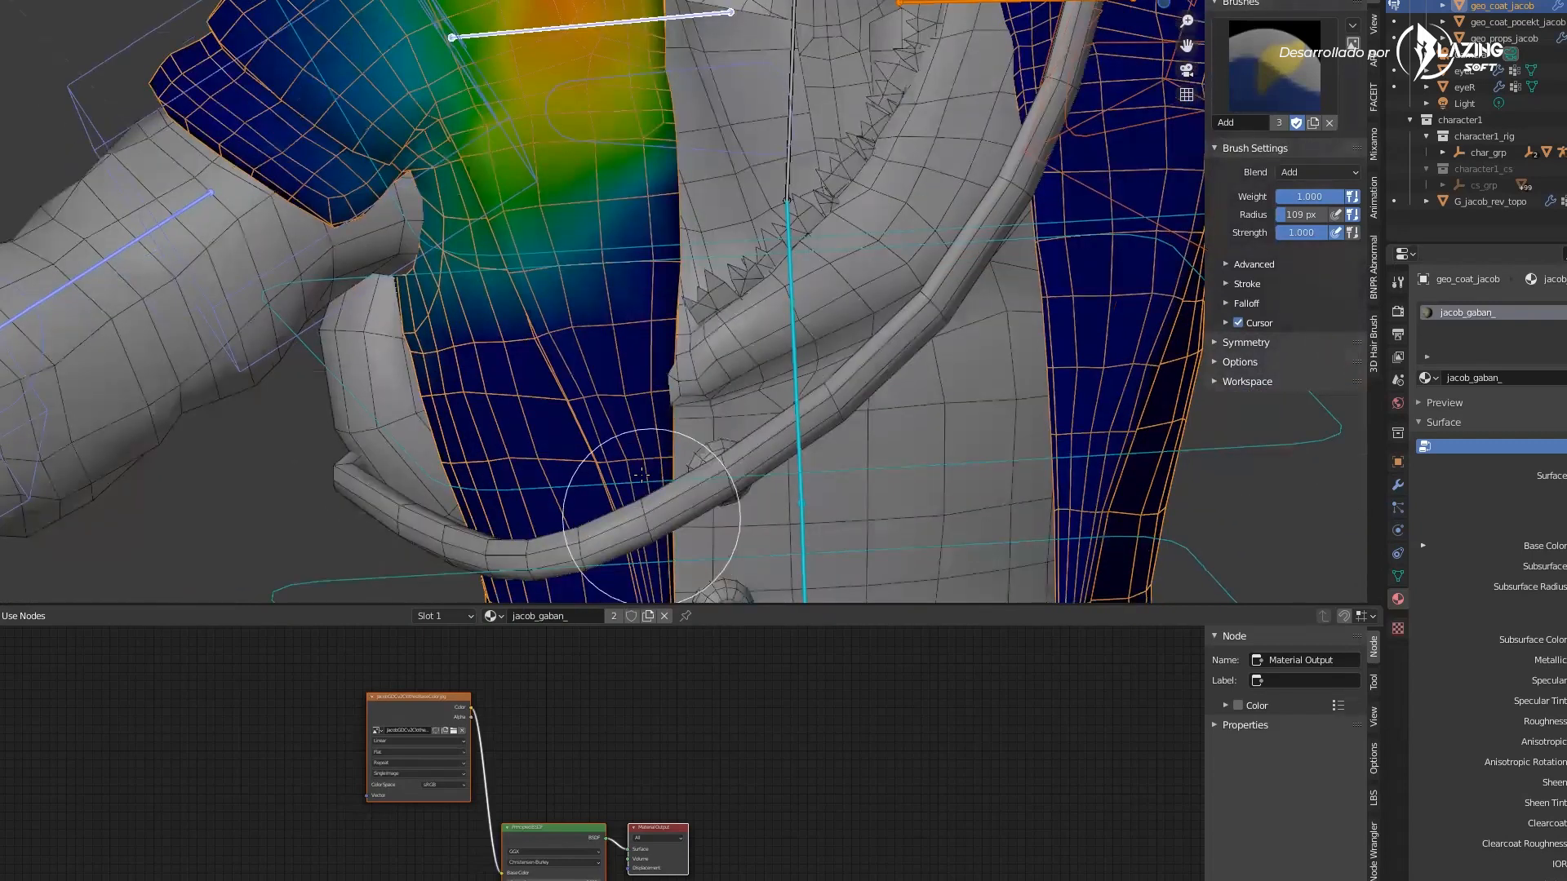
Add more weight along the coat's shoulder and collar area with further brush strokes
{"action": "middle_click_drag", "start_coordinate": [653, 515], "coordinate": [643, 476]}
{"action": "middle_click_drag", "start_coordinate": [615, 350], "coordinate": [639, 599], "text": "shift"}
{"action": "scroll", "coordinate": [626, 332], "scroll_direction": "up", "scroll_amount": 2}
{"action": "mouse_move", "coordinate": [588, 188]}
{"action": "left_mouse_down"}
{"action": "mouse_move", "coordinate": [532, 105]}
{"action": "mouse_move", "coordinate": [559, 237]}
{"action": "mouse_move", "coordinate": [507, 93]}
{"action": "mouse_move", "coordinate": [473, 174]}
{"action": "mouse_move", "coordinate": [490, 204]}
{"action": "mouse_move", "coordinate": [649, 282]}
{"action": "mouse_move", "coordinate": [629, 139]}
{"action": "mouse_move", "coordinate": [578, 325]}
{"action": "mouse_move", "coordinate": [531, 270]}
{"action": "left_mouse_up"}
{"action": "scroll", "coordinate": [590, 236], "scroll_direction": "down", "scroll_amount": 3}
{"action": "mouse_move", "coordinate": [590, 236]}
{"action": "middle_mouse_down"}
{"action": "mouse_move", "coordinate": [571, 233]}
{"action": "mouse_move", "coordinate": [678, 210]}
{"action": "middle_mouse_up"}
Switch to Pose mode and rotate the left shoulder bone to test the coat's deformation, undoing the rotation
{"action": "key", "text": "ctrl+Tab"}
{"action": "left_click", "coordinate": [642, 209]}
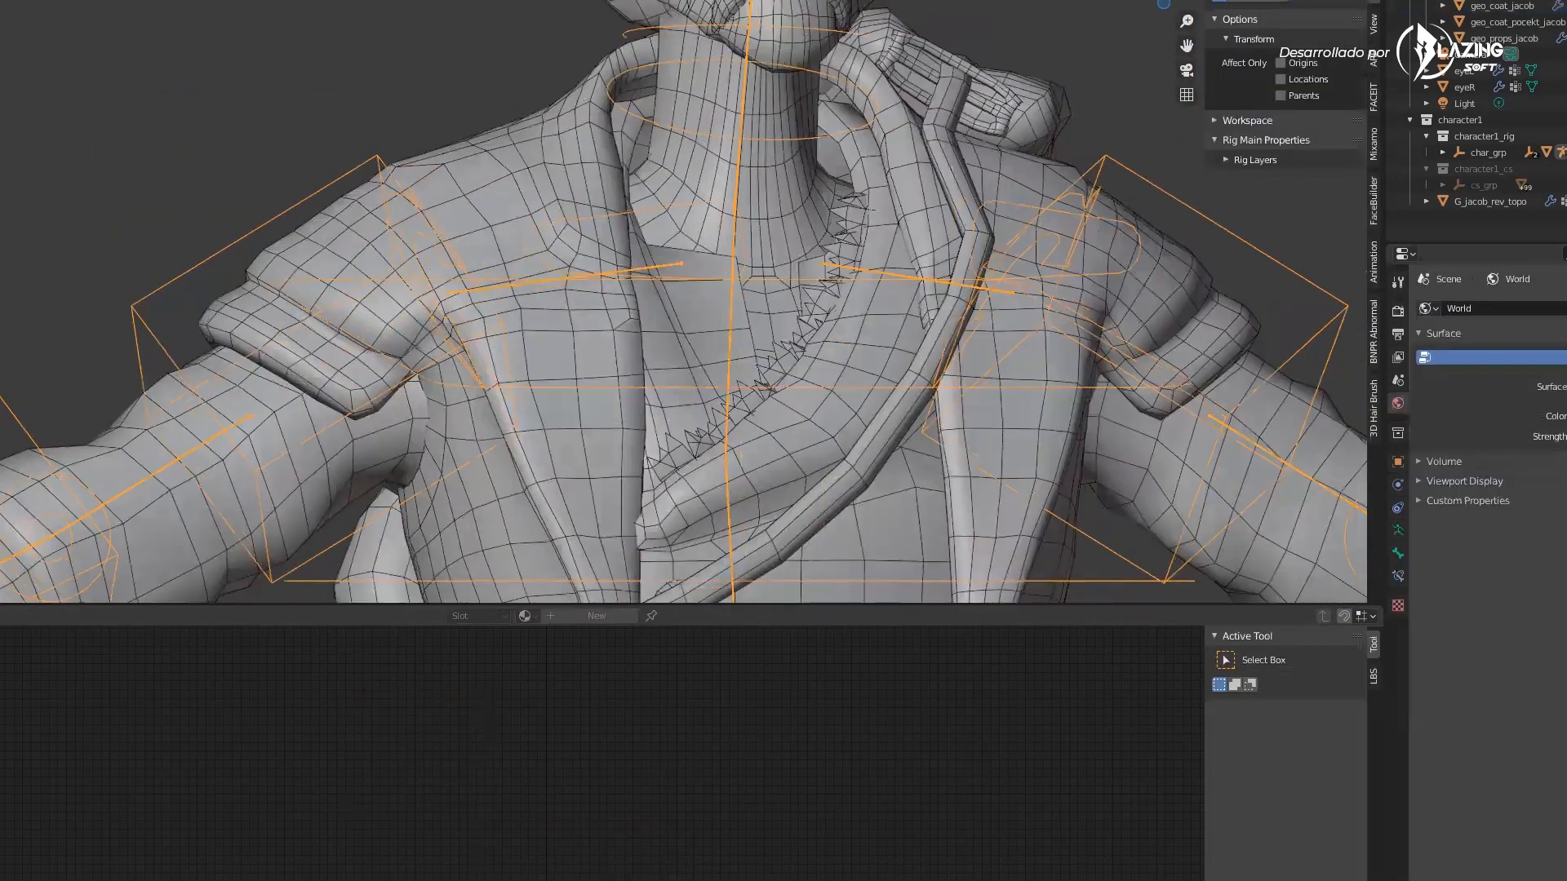
{"action": "left_click", "coordinate": [608, 213]}
{"action": "left_click", "coordinate": [631, 211]}
{"action": "key", "text": "ctrl+Tab"}
{"action": "middle_click_drag", "start_coordinate": [603, 210], "coordinate": [538, 212]}
{"action": "left_click", "coordinate": [545, 207]}
{"action": "key", "text": "ctrl+z"}
{"action": "key", "text": "r"}
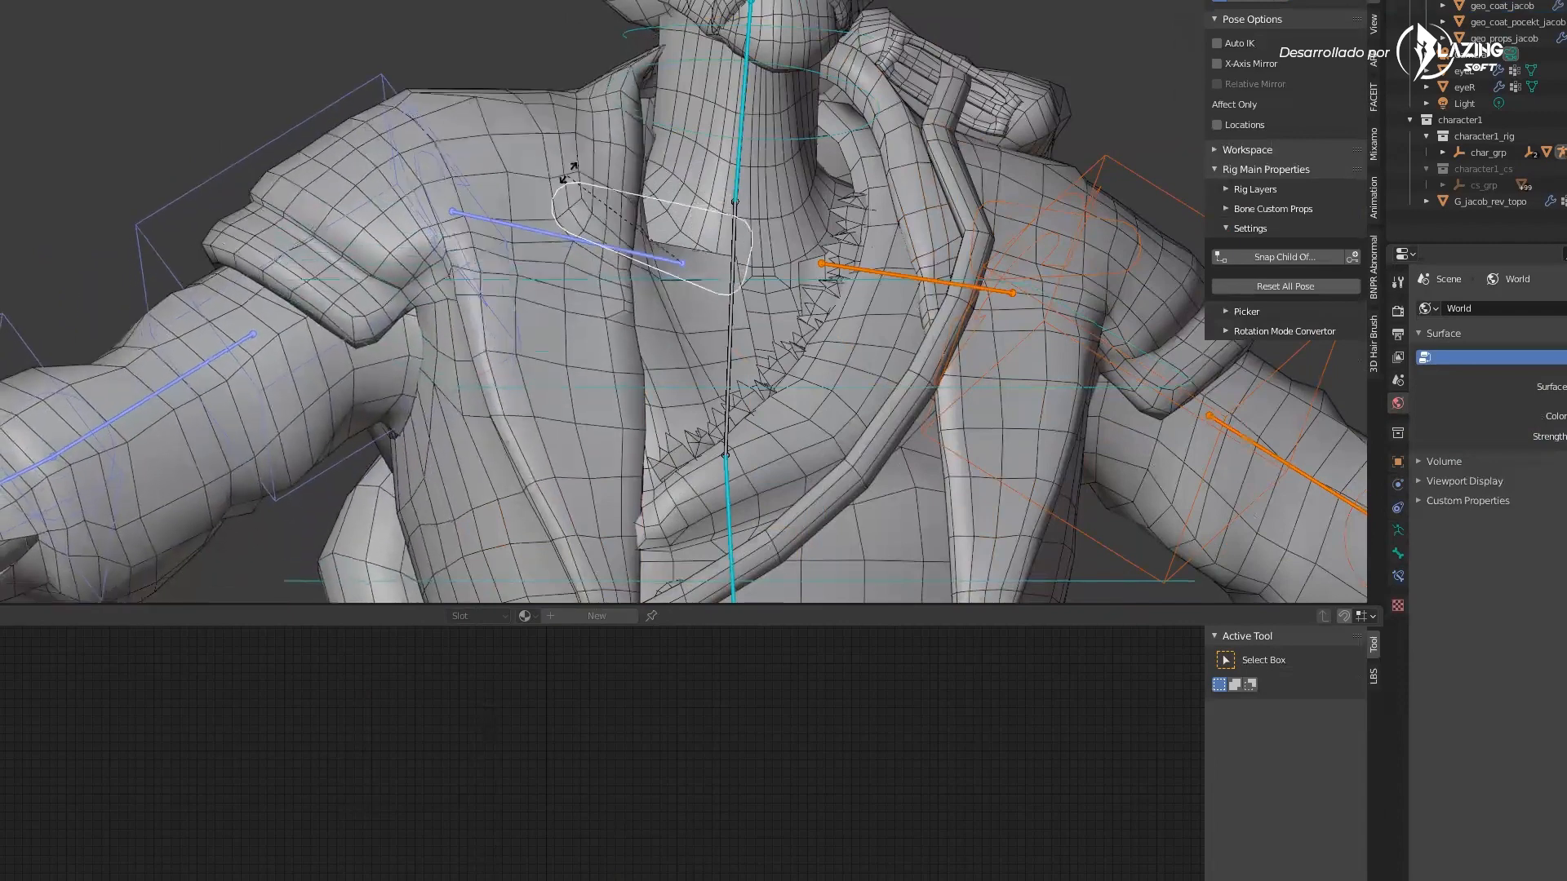
{"action": "left_click", "coordinate": [549, 225]}
{"action": "middle_click_drag", "start_coordinate": [550, 237], "coordinate": [556, 248]}
{"action": "key", "text": "ctrl+z"}
Return to Object mode in front view, deselect everything and select the coat mesh
{"action": "scroll", "coordinate": [714, 299], "scroll_direction": "down", "scroll_amount": 5}
{"action": "middle_click_drag", "start_coordinate": [440, 302], "coordinate": [493, 344]}
{"action": "key", "text": "KP_1"}
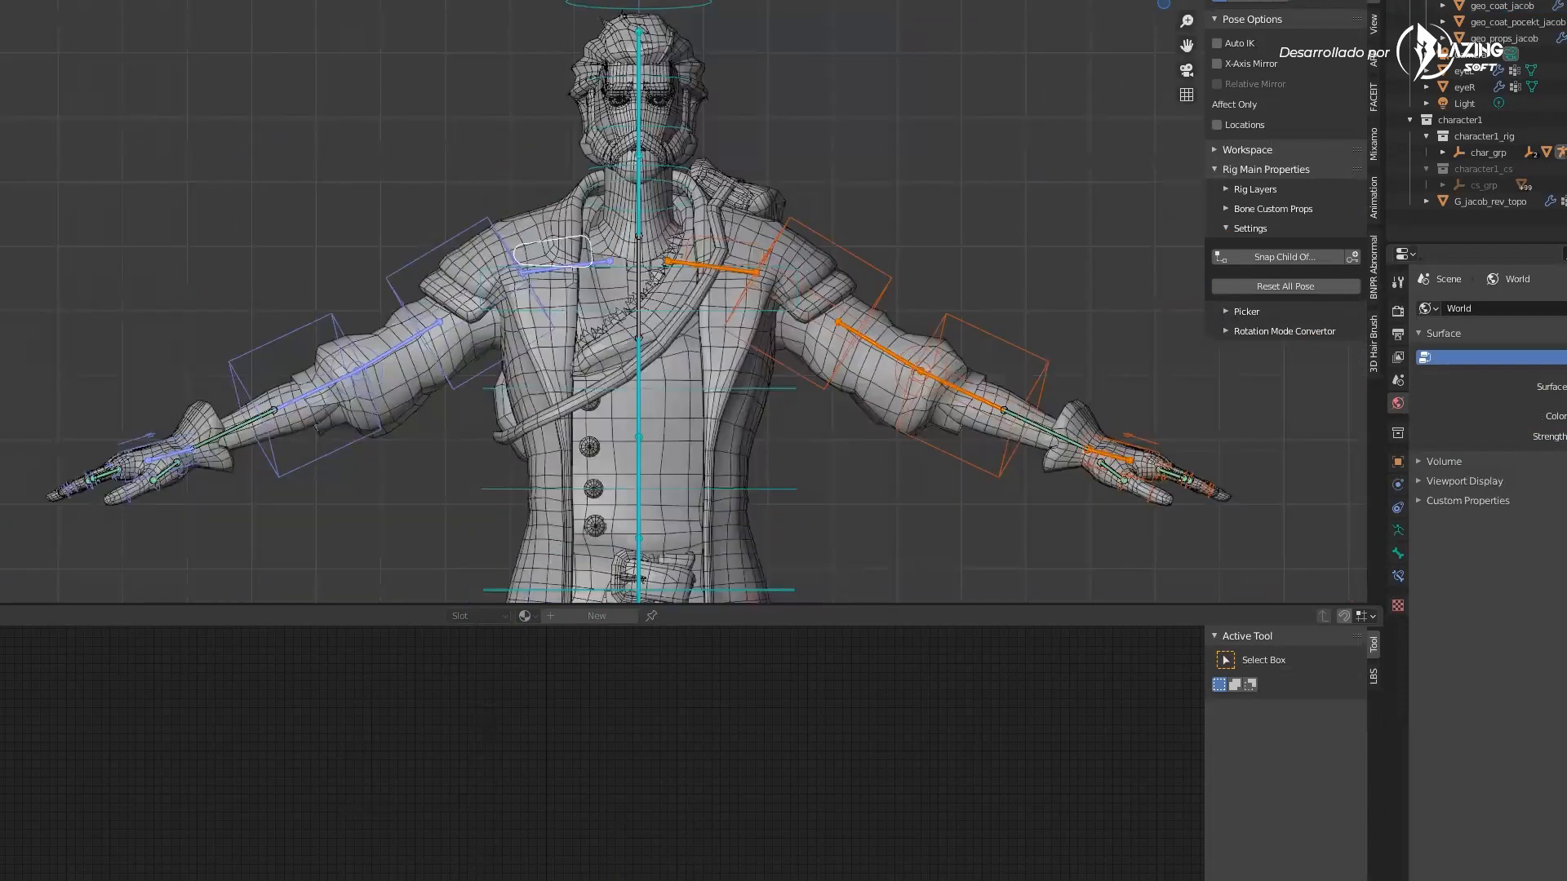
{"action": "key", "text": "ctrl+Tab"}
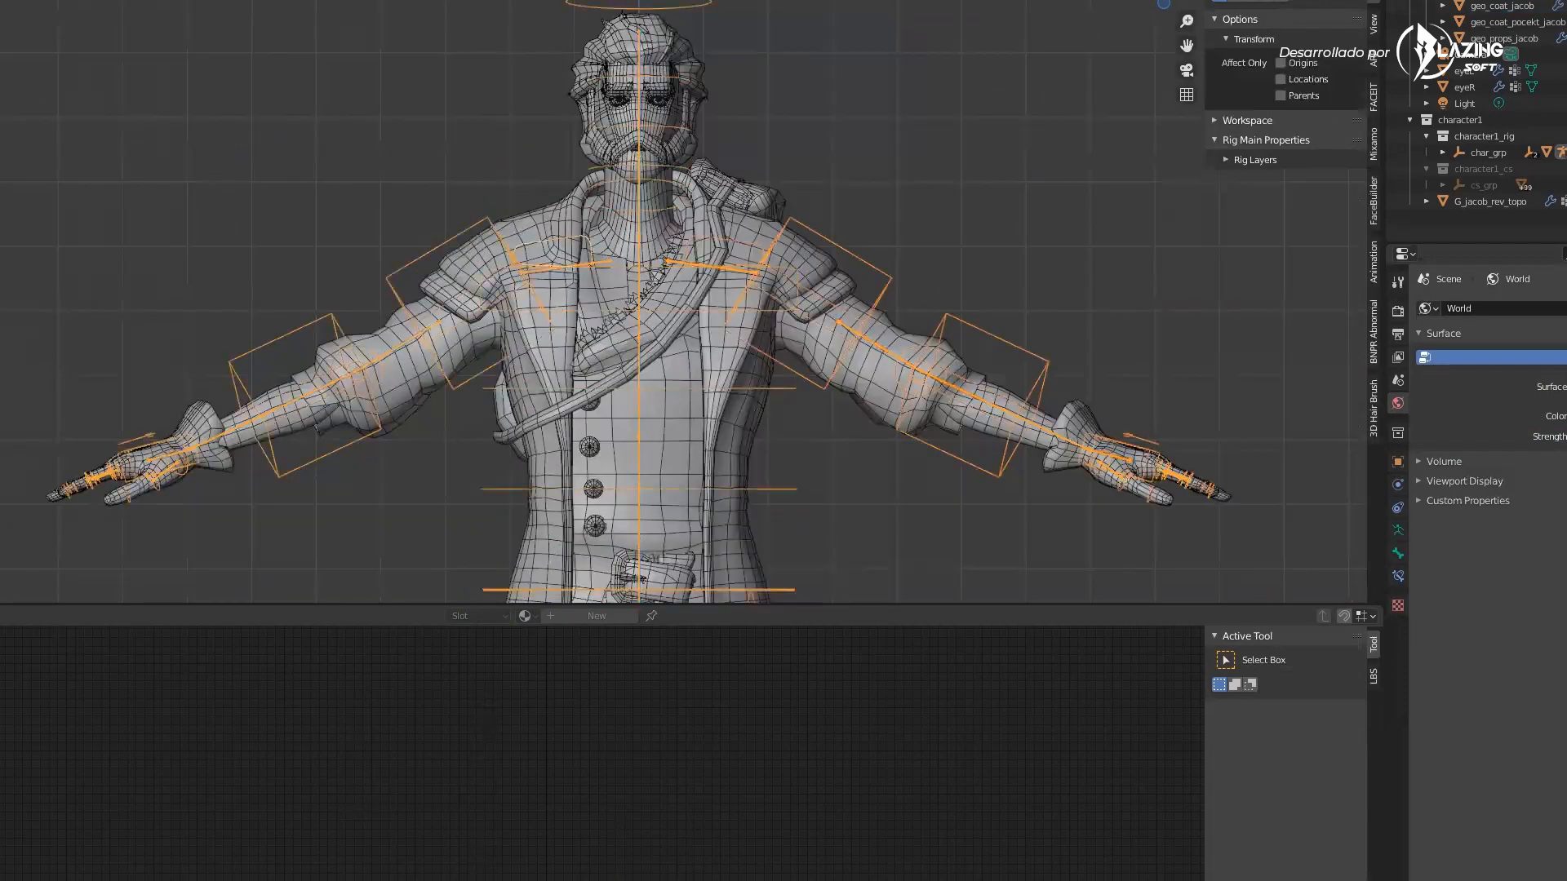
{"action": "key", "text": "alt+a"}
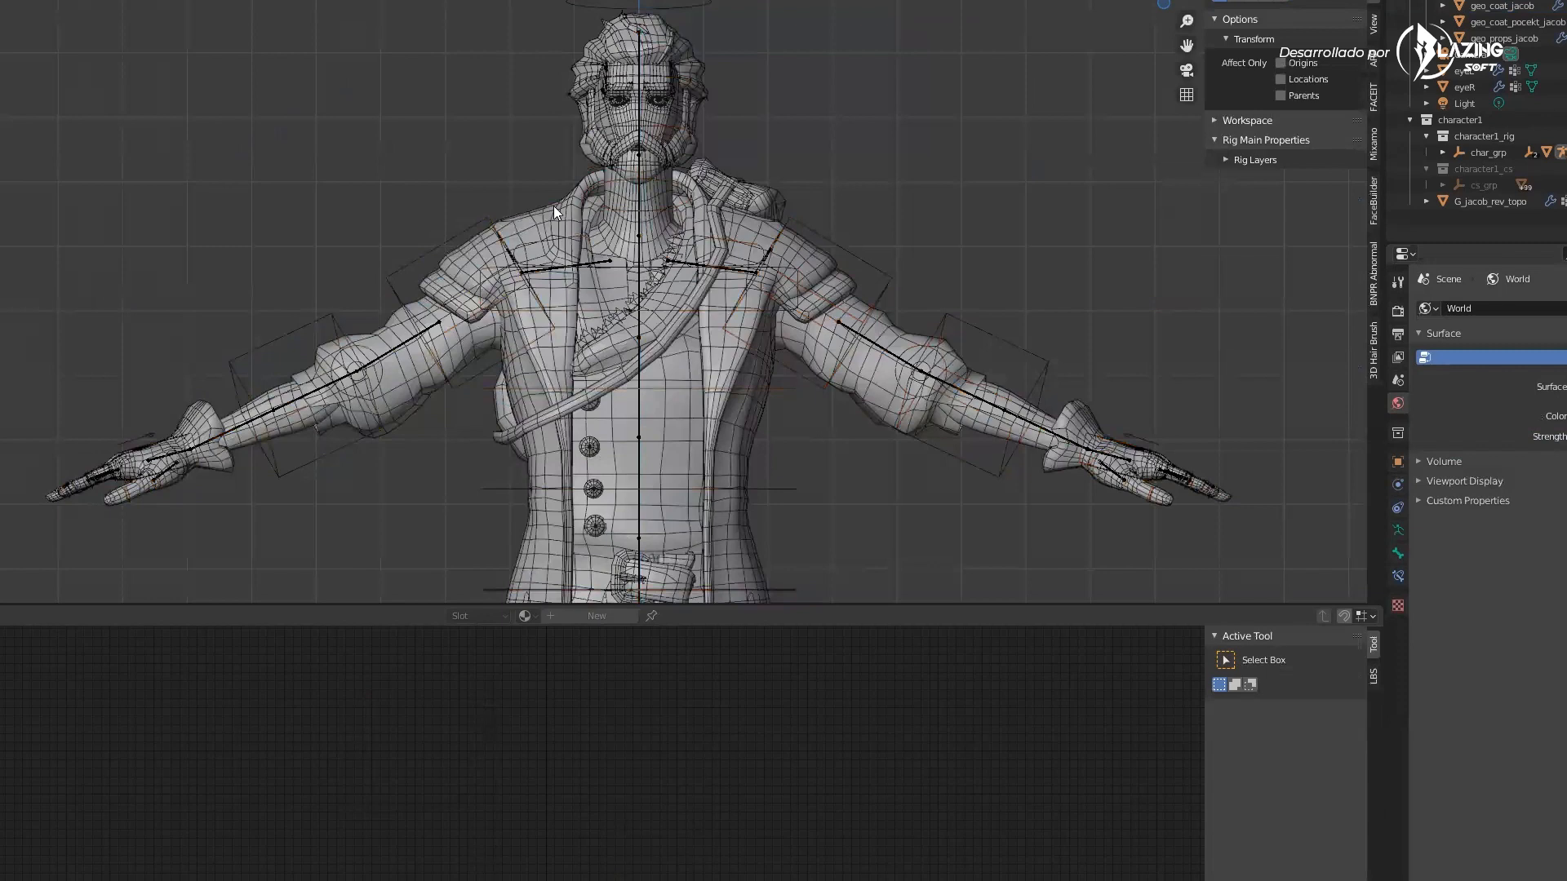
{"action": "left_click", "coordinate": [549, 219]}
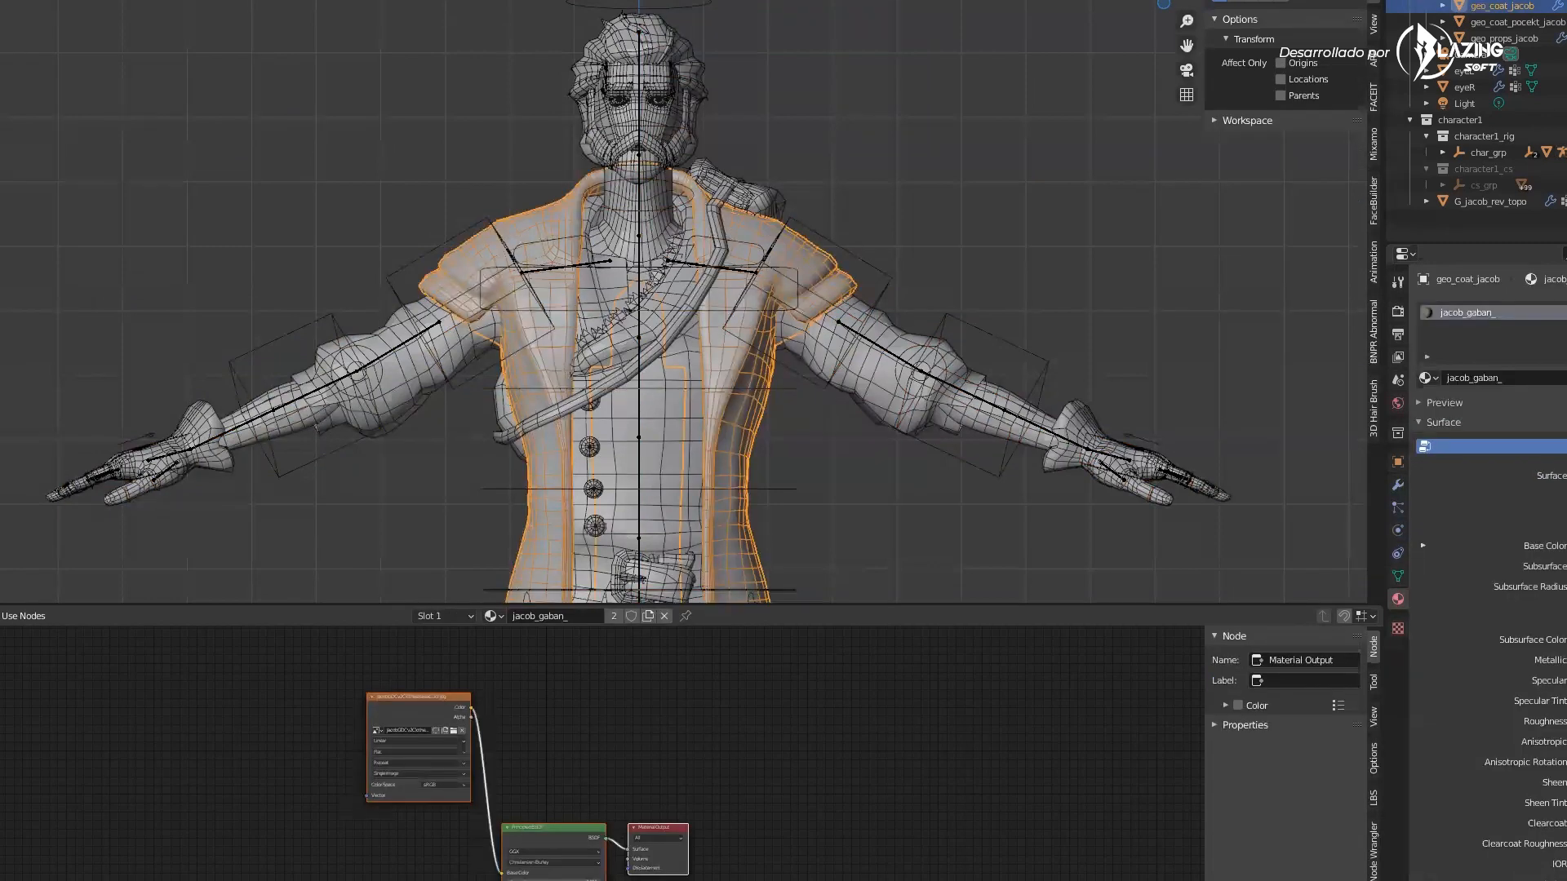
{"action": "scroll", "coordinate": [563, 268], "scroll_direction": "up", "scroll_amount": 4}
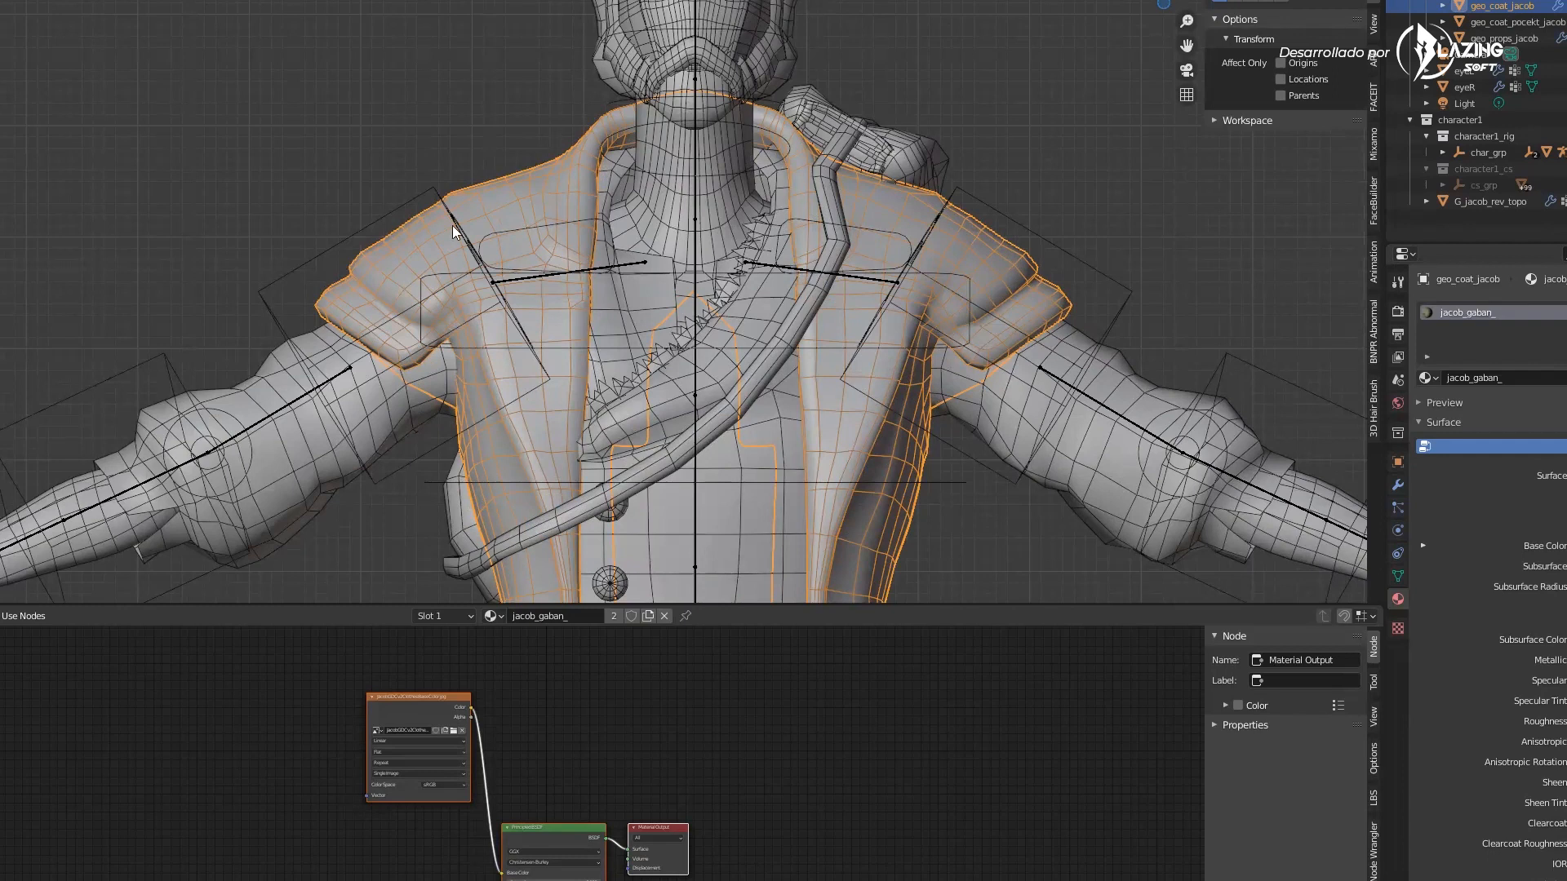
Start a new file without saving changes to JACOB MODEL6.blend
{"action": "mouse_move", "coordinate": [550, 192]}
{"action": "middle_mouse_down"}
{"action": "mouse_move", "coordinate": [532, 217]}
{"action": "mouse_move", "coordinate": [545, 206]}
{"action": "middle_mouse_up"}
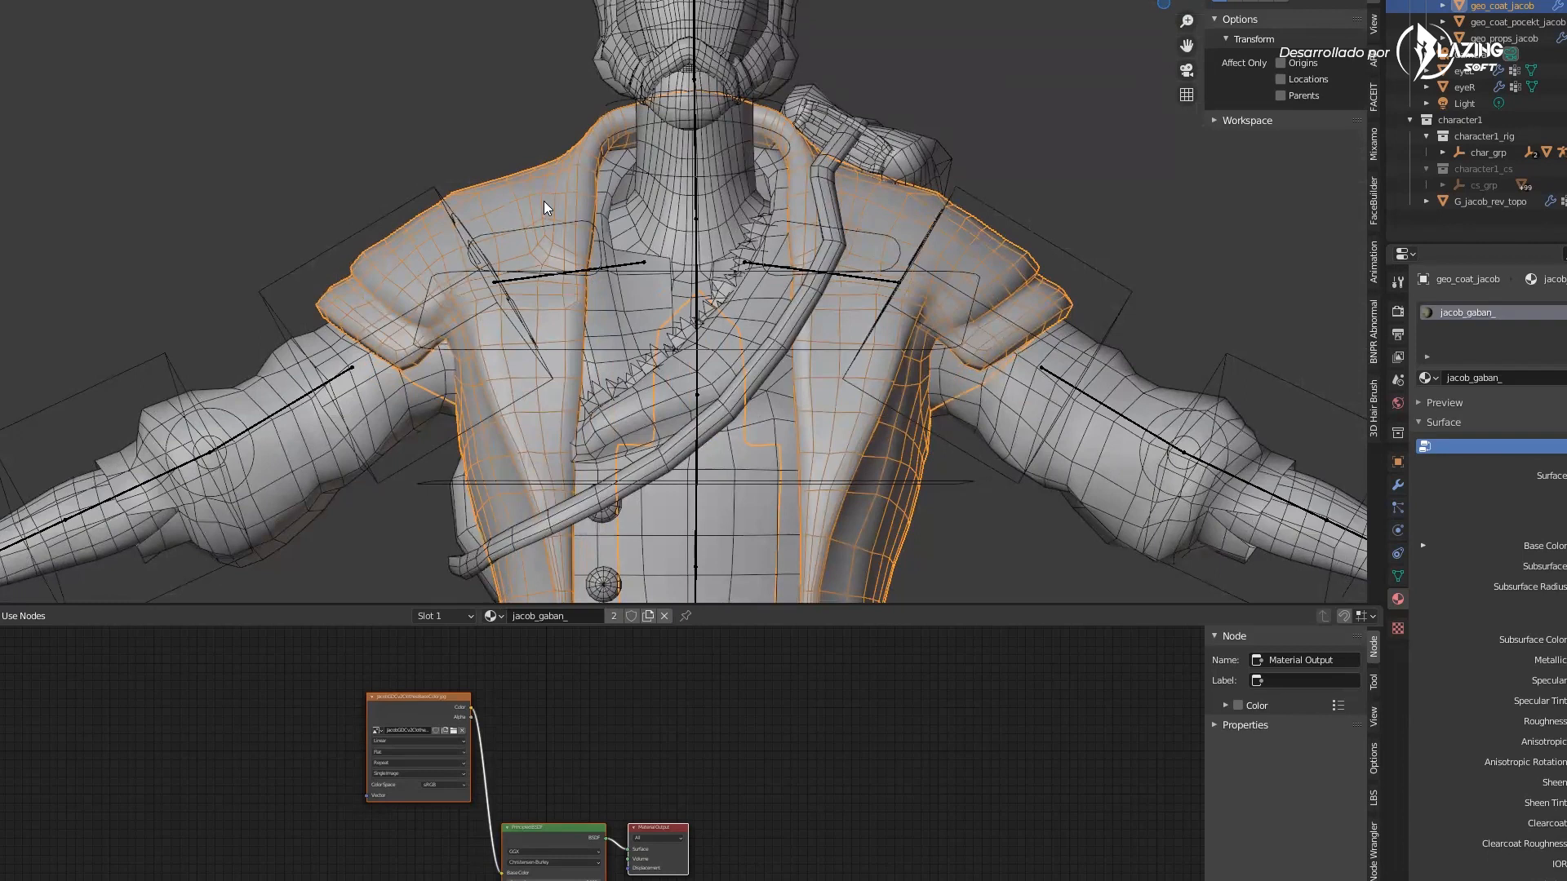
{"action": "middle_click_drag", "start_coordinate": [569, 240], "coordinate": [488, 243]}
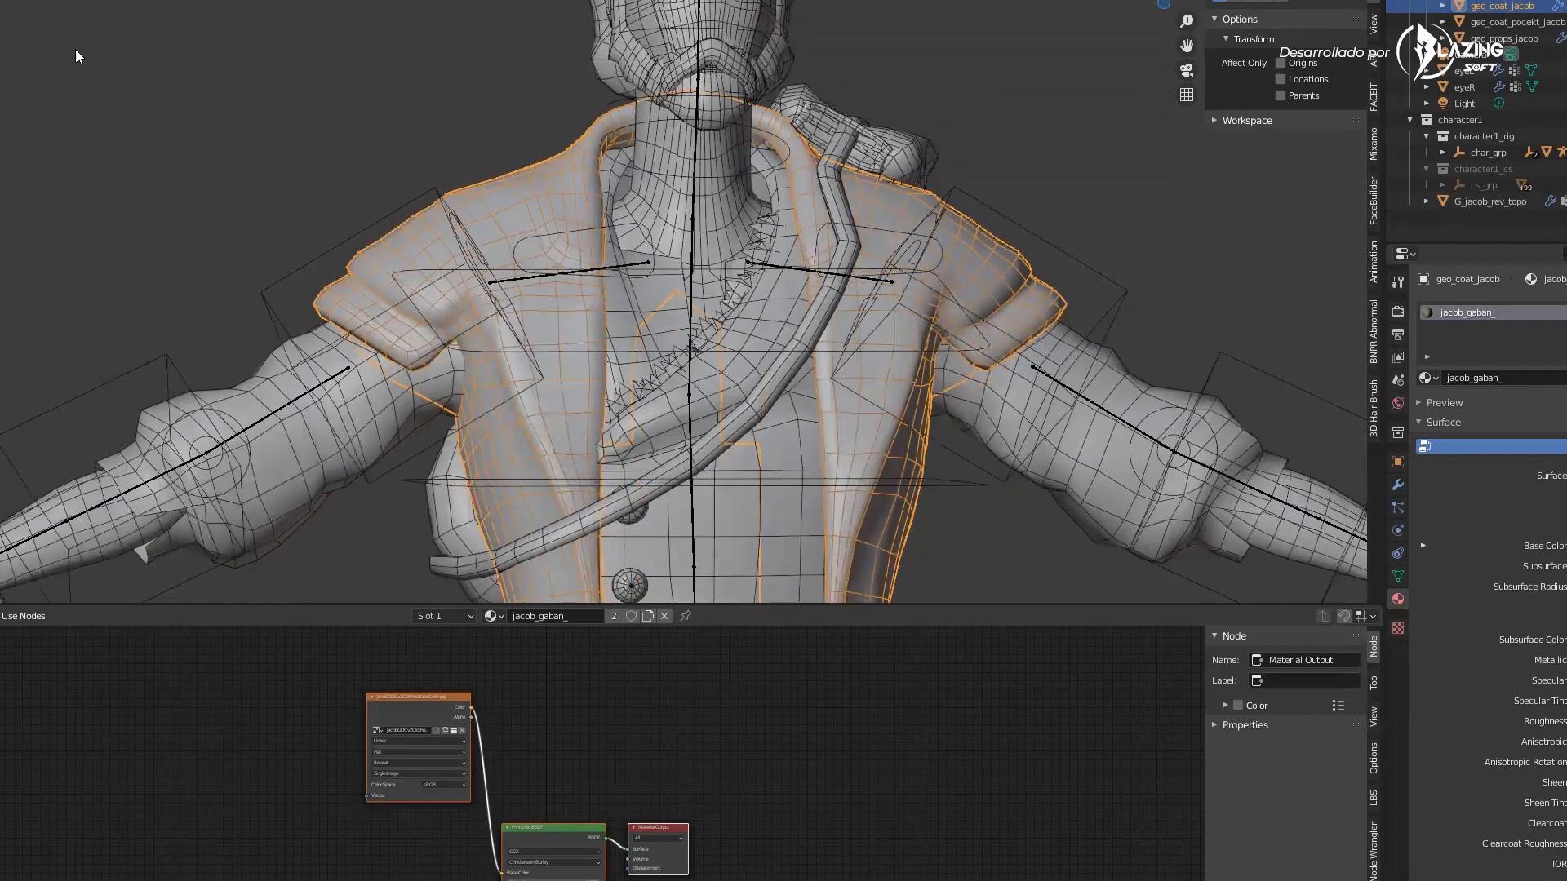
{"action": "middle_click_drag", "start_coordinate": [701, 335], "coordinate": [727, 331]}
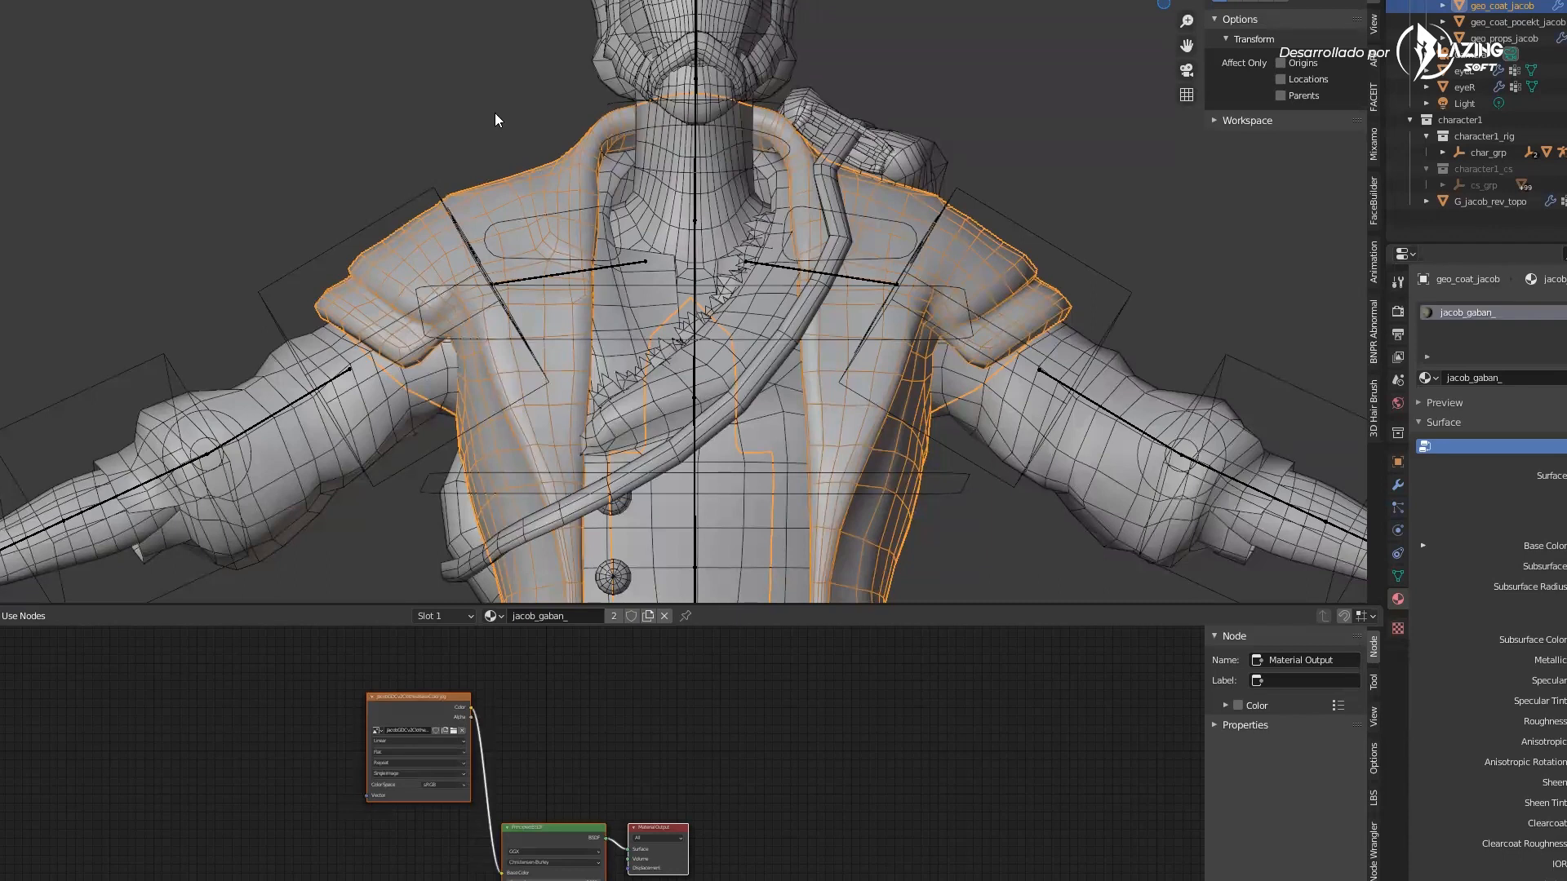
{"action": "middle_click_drag", "start_coordinate": [500, 124], "coordinate": [507, 128]}
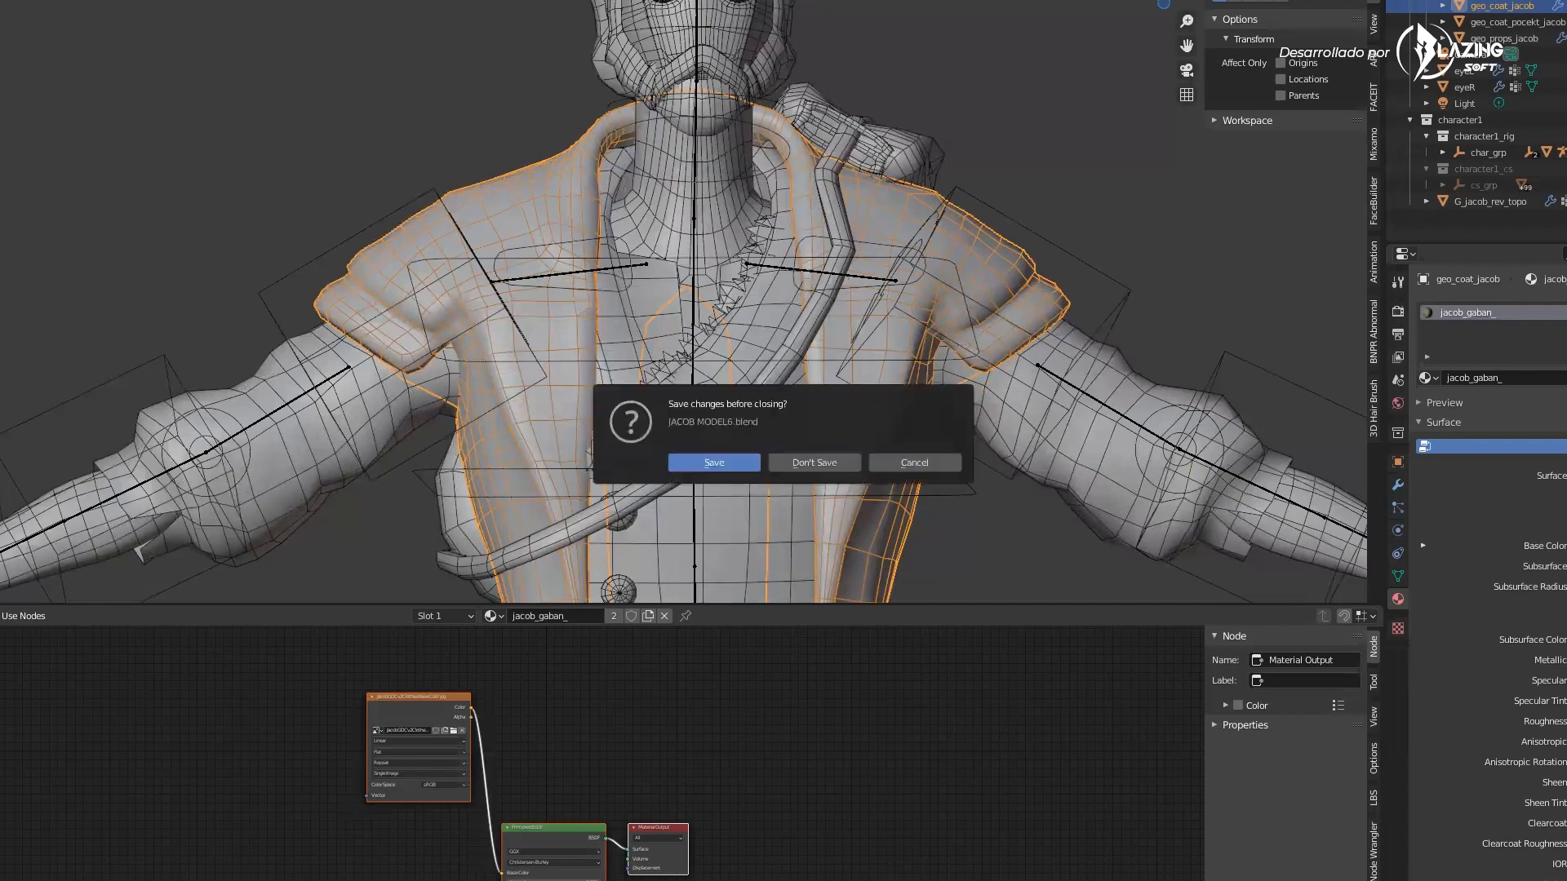
{"action": "left_click", "coordinate": [789, 462]}
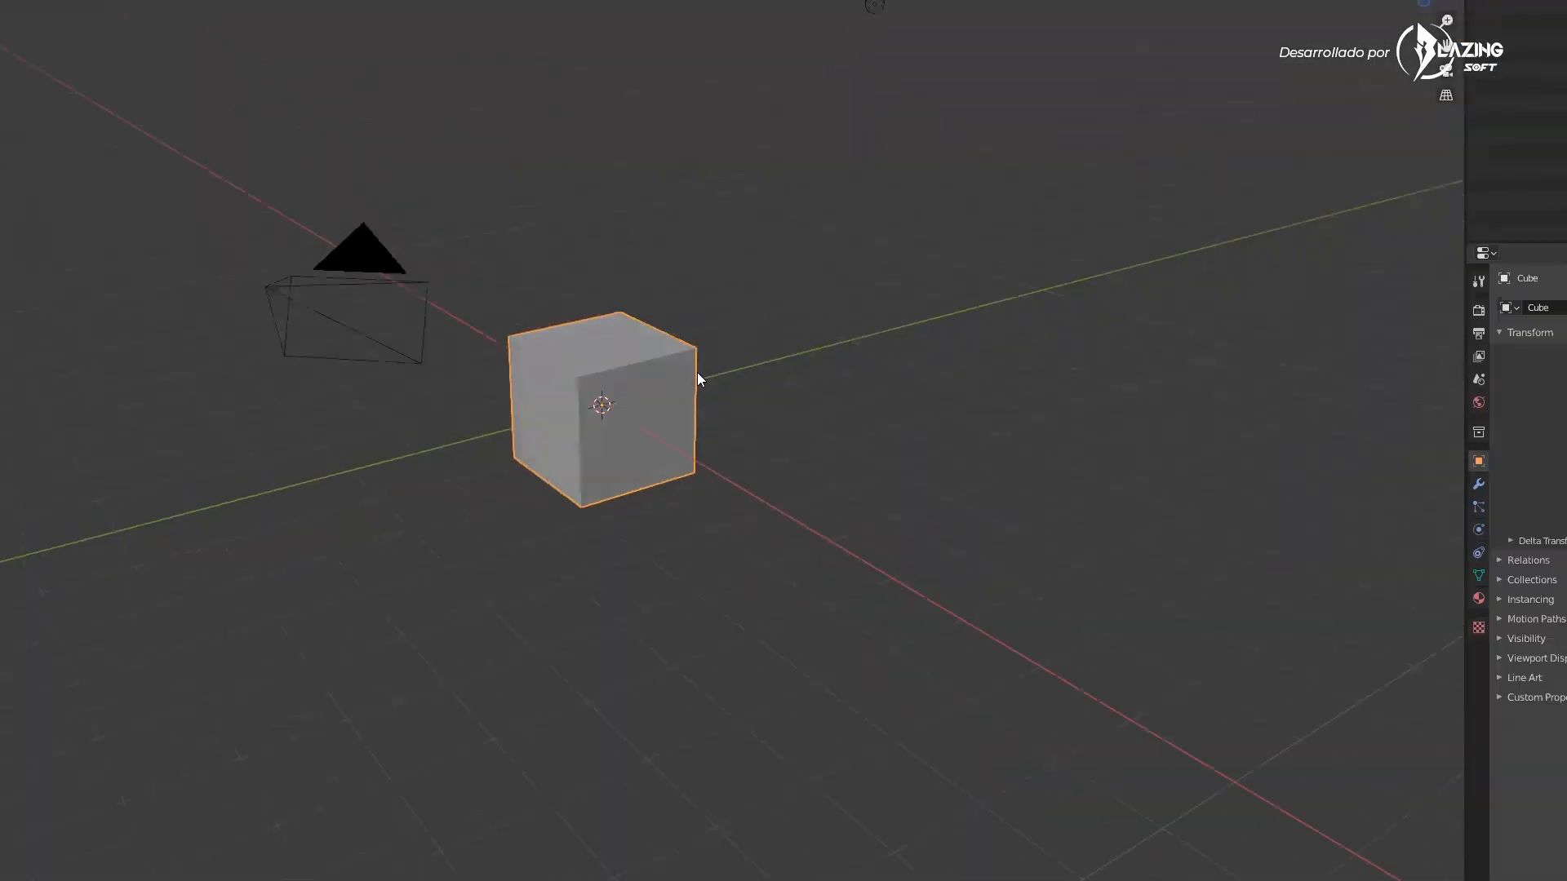
Select the default cube and switch to the UV Editing workspace
{"action": "middle_click_drag", "start_coordinate": [744, 290], "coordinate": [728, 289]}
{"action": "left_click", "coordinate": [729, 290]}
{"action": "left_click", "coordinate": [651, 356]}
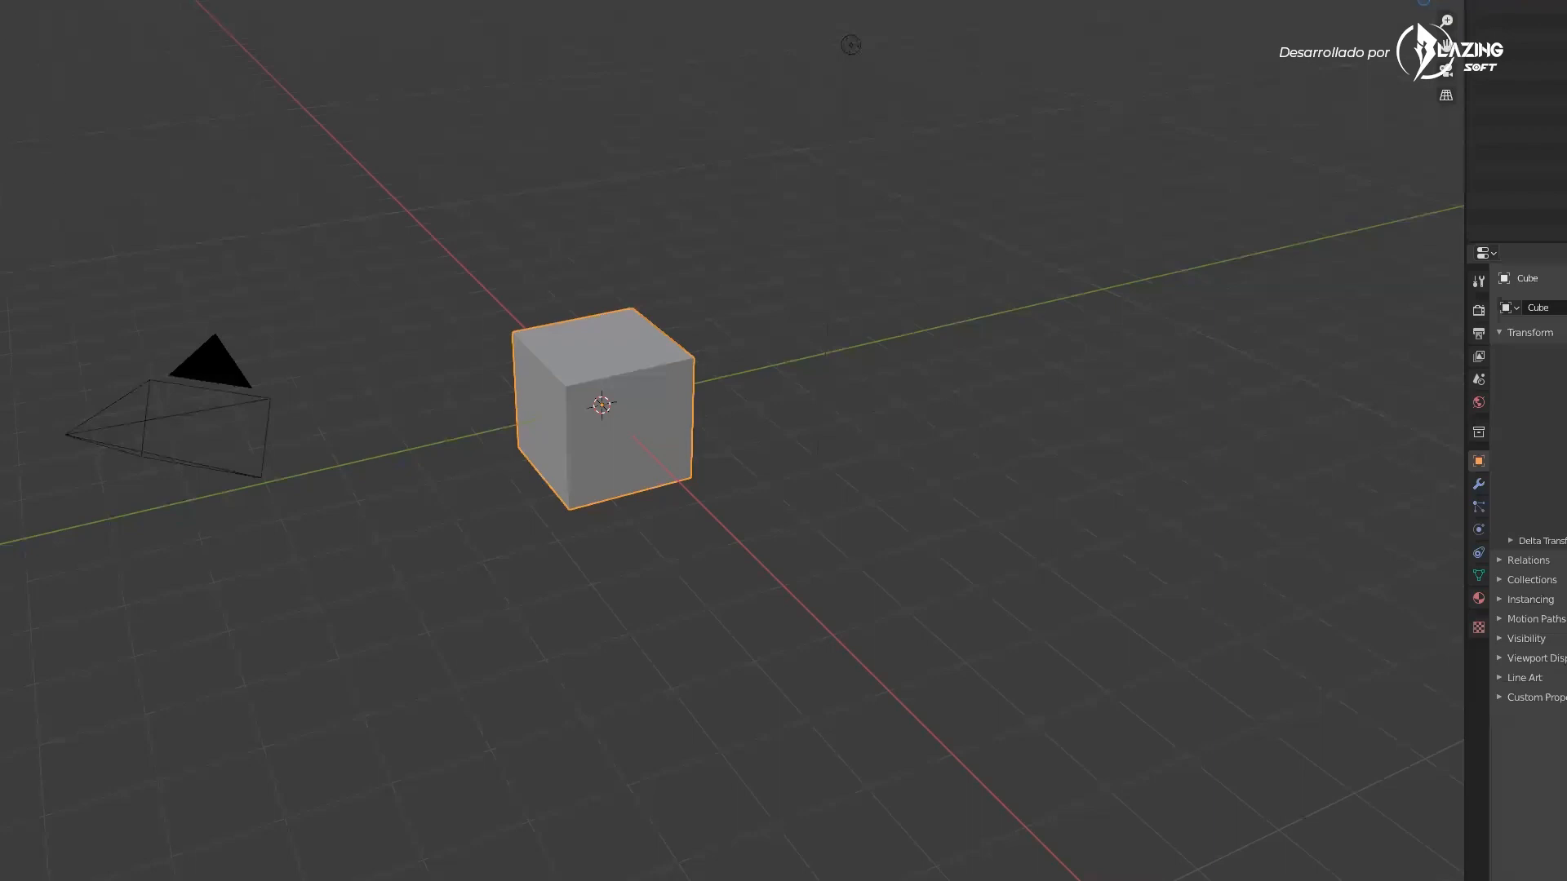
{"action": "middle_click_drag", "start_coordinate": [311, 186], "coordinate": [310, 176]}
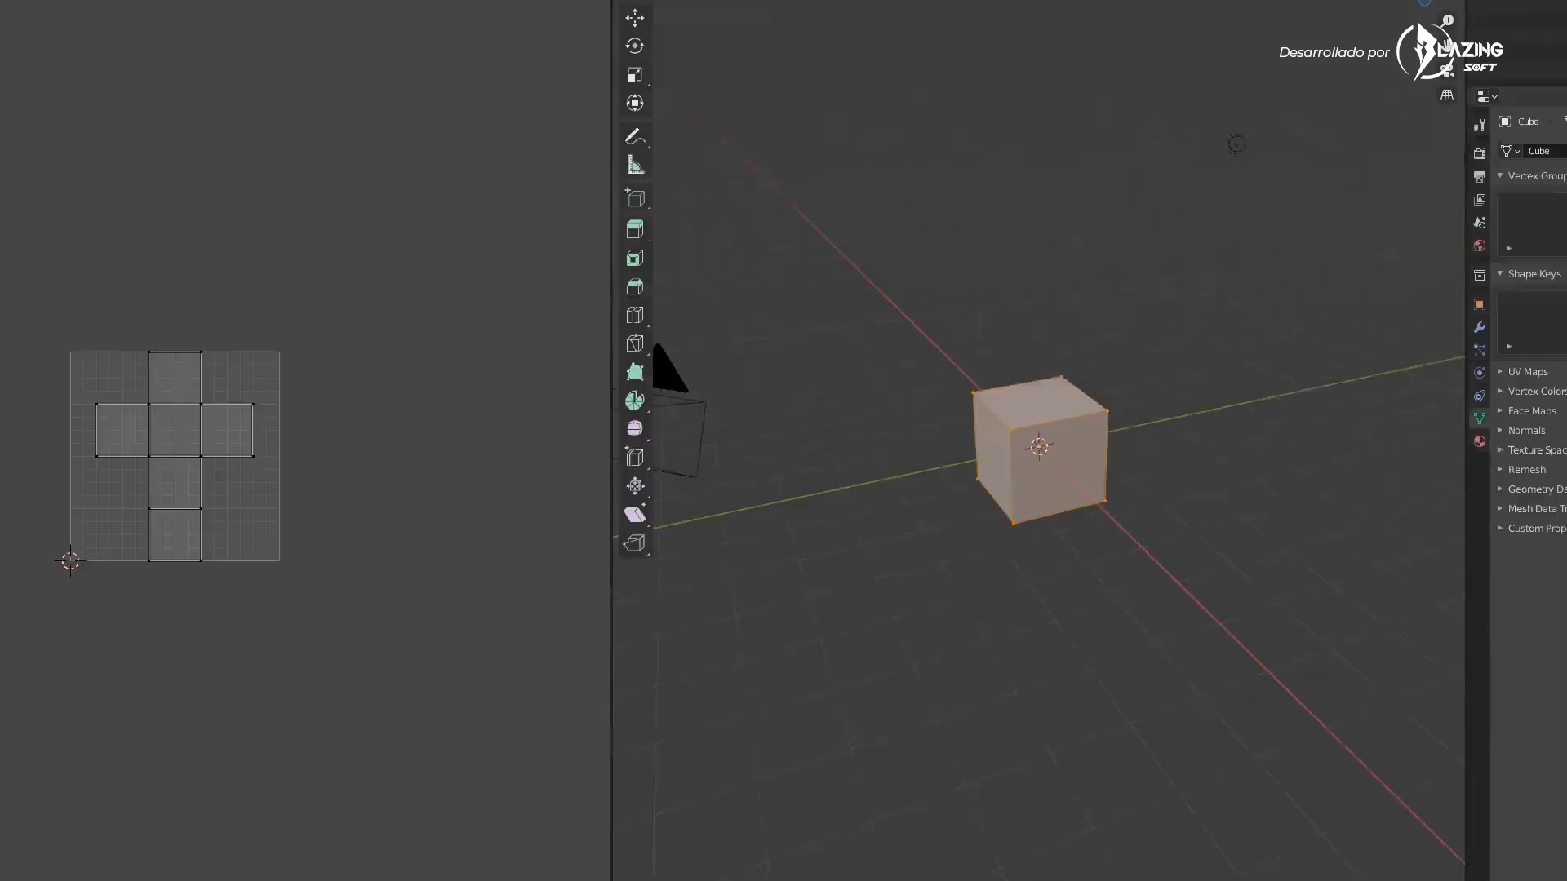
Inspect the cube's unwrapped UV layout alongside the 3D view
{"action": "middle_click_drag", "start_coordinate": [142, 409], "coordinate": [102, 431]}
{"action": "scroll", "coordinate": [1026, 438], "scroll_direction": "up", "scroll_amount": 4}
{"action": "mouse_move", "coordinate": [1028, 404]}
{"action": "middle_mouse_down"}
{"action": "mouse_move", "coordinate": [1012, 384]}
{"action": "mouse_move", "coordinate": [1043, 410]}
{"action": "mouse_move", "coordinate": [1035, 374]}
{"action": "middle_mouse_up"}
{"action": "scroll", "coordinate": [965, 64], "scroll_direction": "down", "scroll_amount": 3}
{"action": "middle_click_drag", "start_coordinate": [966, 65], "coordinate": [967, 31]}
{"action": "middle_click_drag", "start_coordinate": [1038, 280], "coordinate": [1057, 281]}
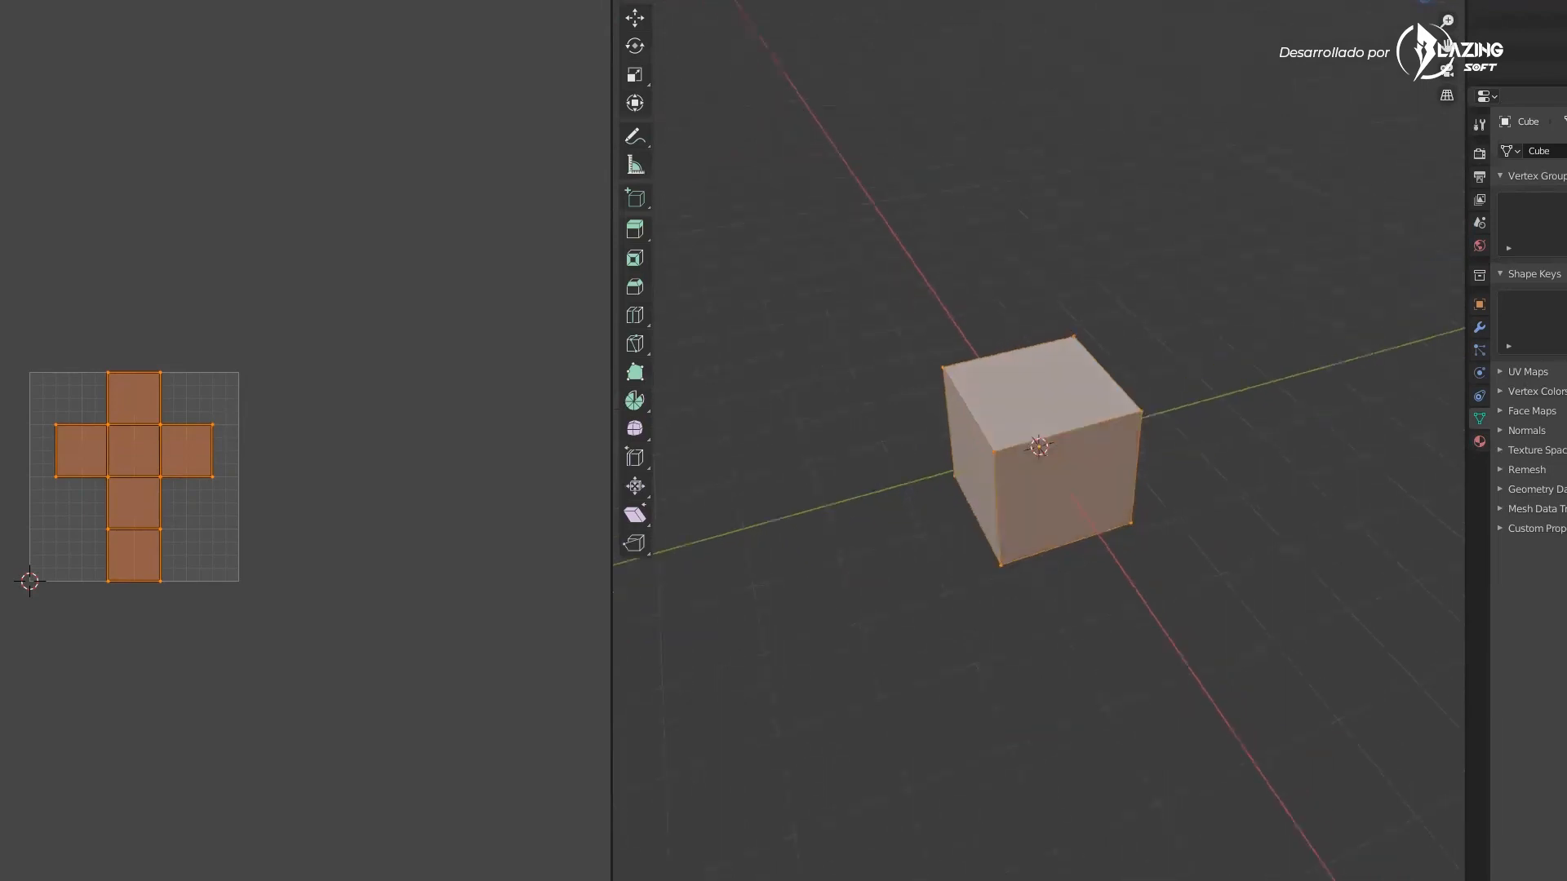
Select the edges around one side face of the cube and mark them as seams
{"action": "left_click", "coordinate": [698, 0]}
{"action": "left_click", "coordinate": [913, 350]}
{"action": "left_click", "coordinate": [1096, 431]}
{"action": "middle_click_drag", "start_coordinate": [1183, 450], "coordinate": [1025, 536]}
{"action": "scroll", "coordinate": [1004, 502], "scroll_direction": "up", "scroll_amount": 3}
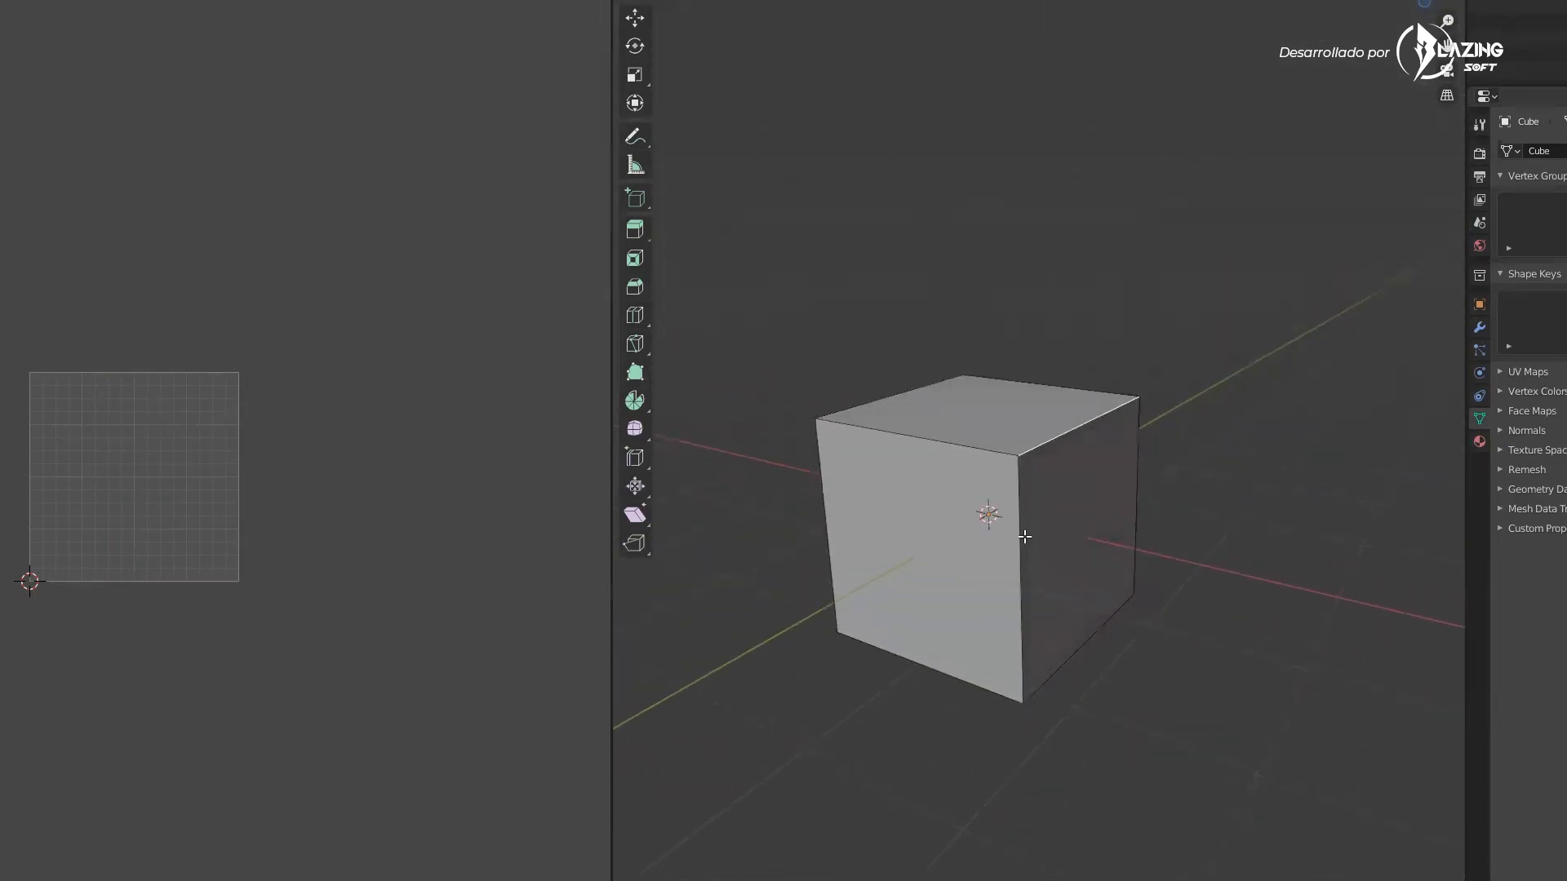
{"action": "left_click", "coordinate": [988, 449], "text": "shift"}
{"action": "left_click", "coordinate": [1020, 550]}
{"action": "left_click", "coordinate": [1058, 437], "text": "shift"}
{"action": "middle_click_drag", "start_coordinate": [1137, 505], "coordinate": [1189, 490]}
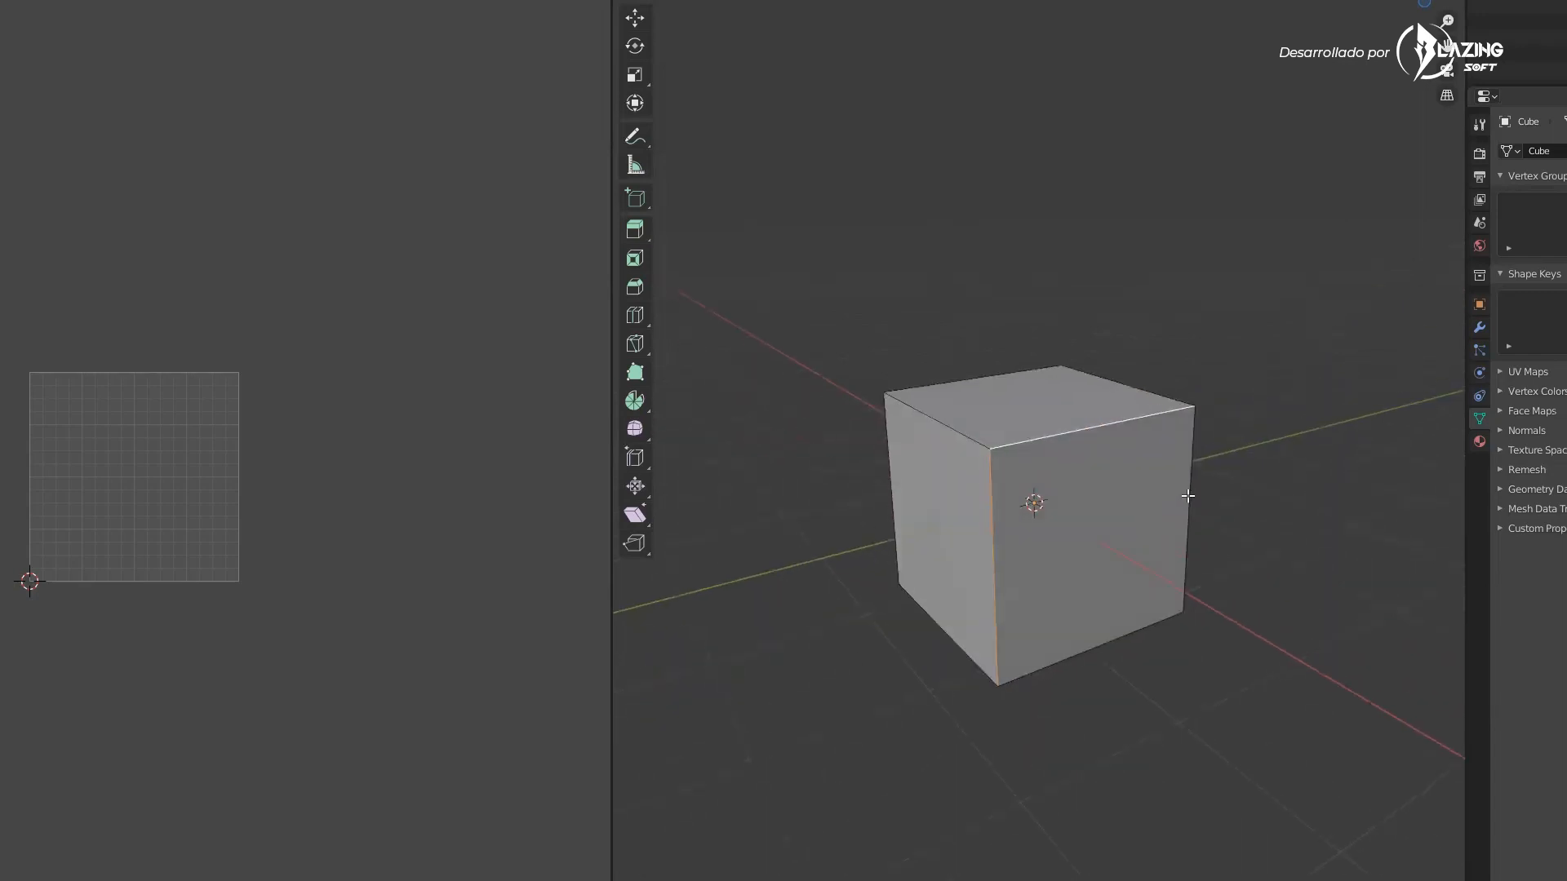
{"action": "left_click", "coordinate": [1088, 651], "text": "shift"}
{"action": "middle_click_drag", "start_coordinate": [1077, 604], "coordinate": [1029, 533]}
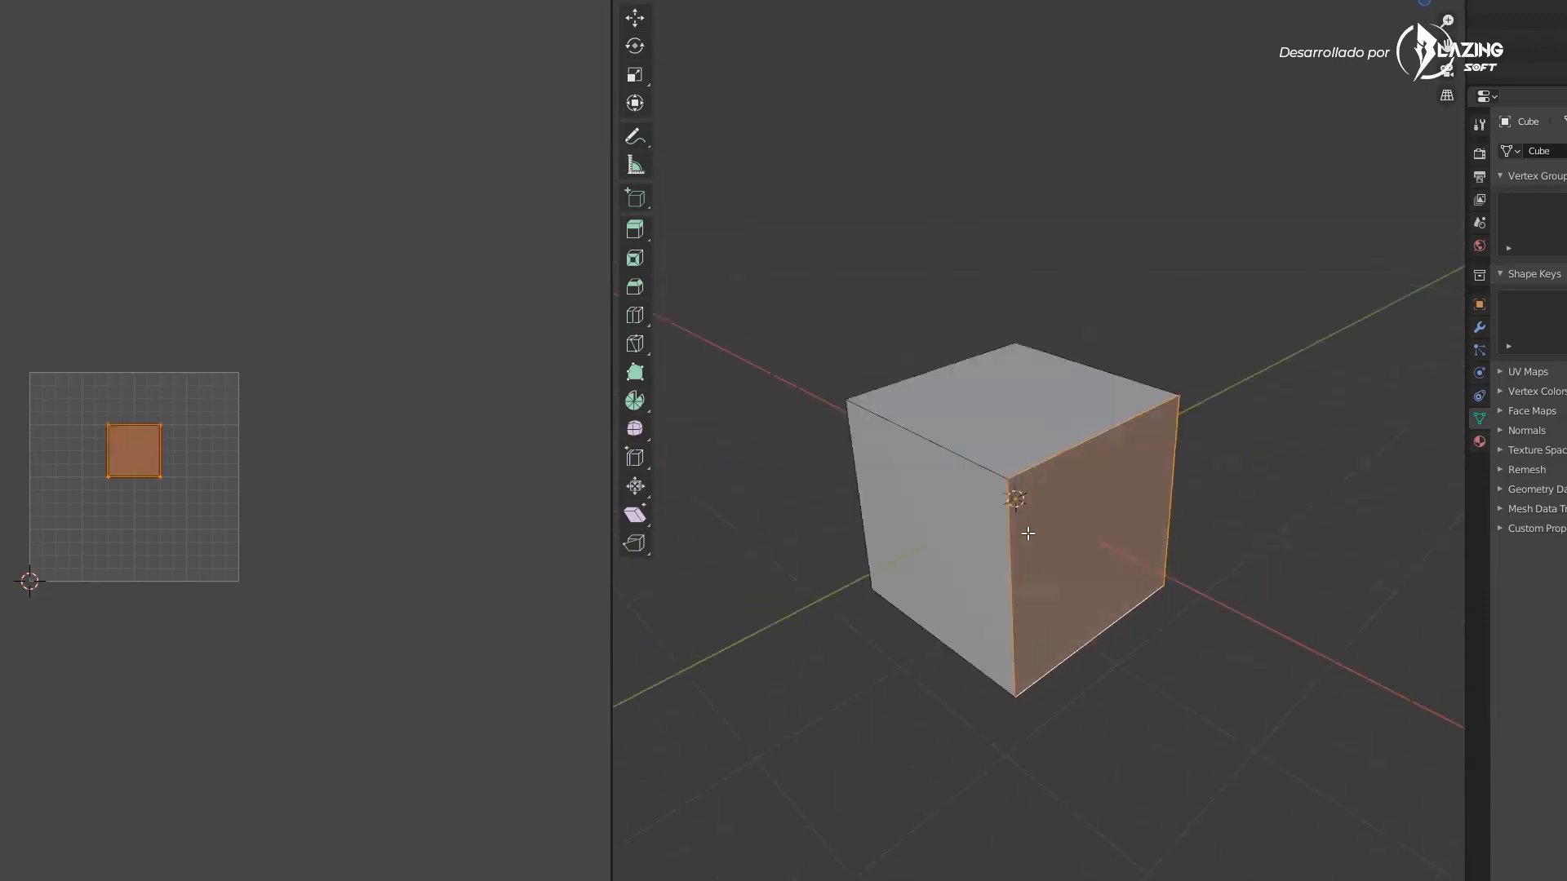
{"action": "right_click", "coordinate": [1014, 542]}
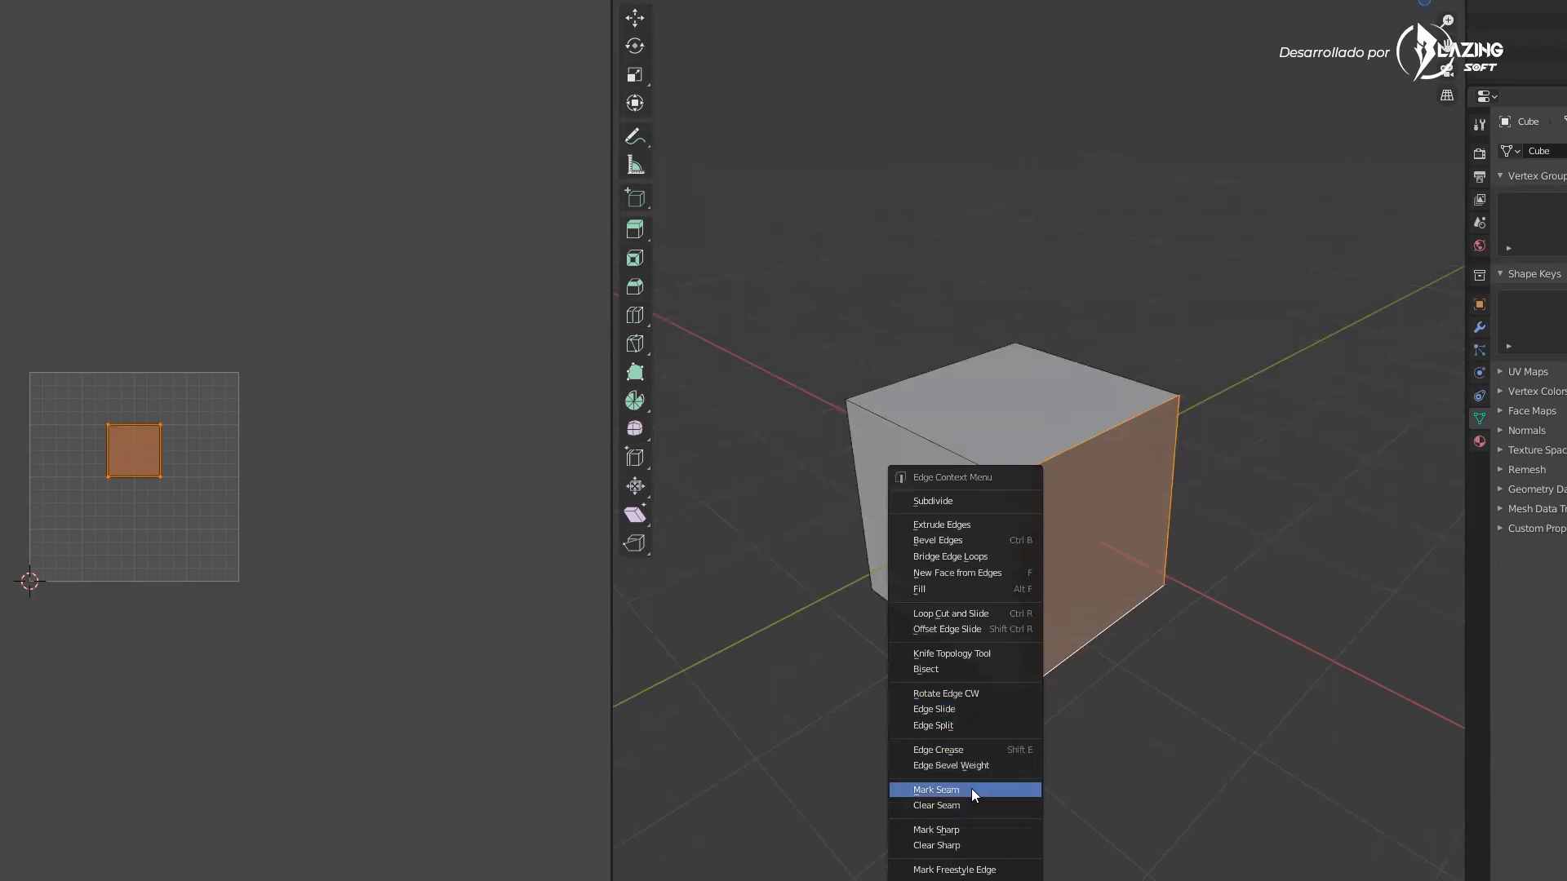
{"action": "key", "text": "Escape"}
{"action": "mouse_move", "coordinate": [1056, 510]}
{"action": "middle_mouse_down"}
{"action": "mouse_move", "coordinate": [990, 542]}
{"action": "mouse_move", "coordinate": [1067, 529]}
{"action": "middle_mouse_up"}
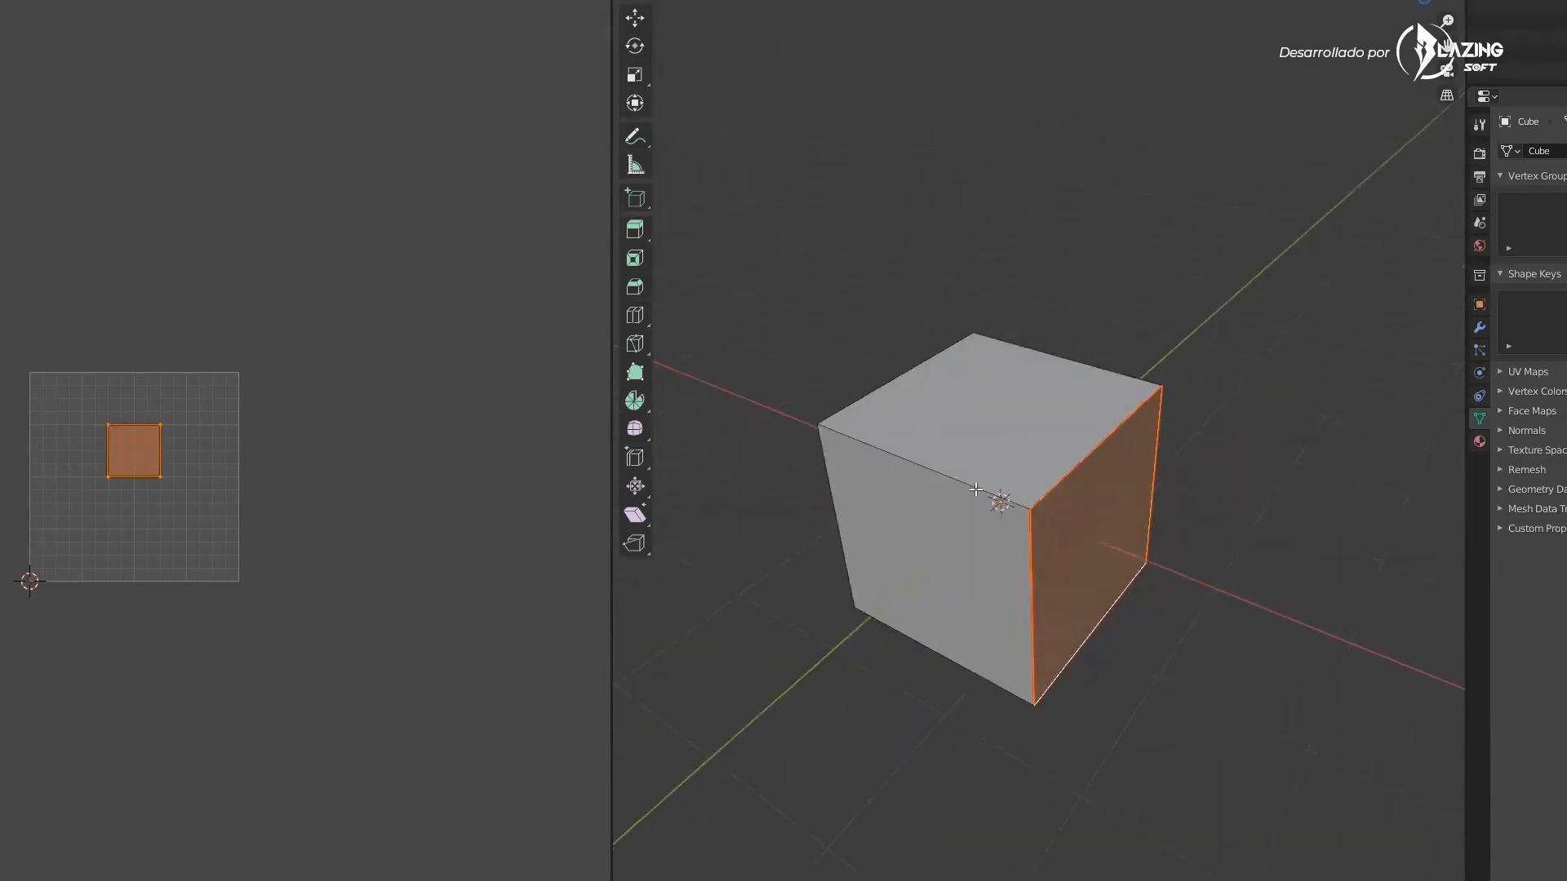
Deselect all, select a top edge of the cube and mark it as a seam
{"action": "key", "text": "alt+a"}
{"action": "left_click", "coordinate": [1071, 364]}
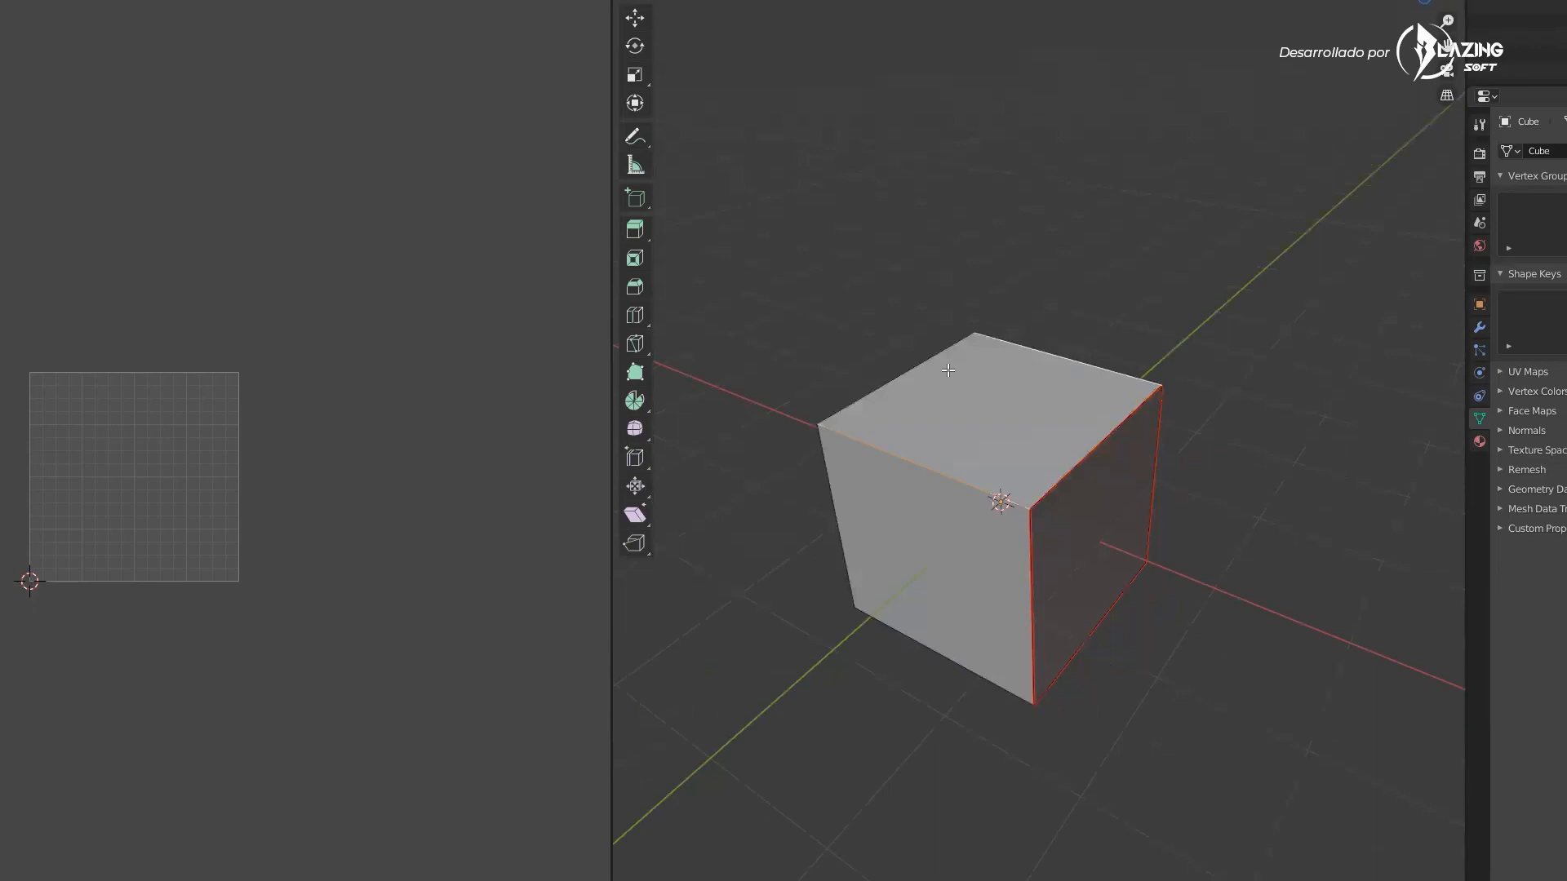
{"action": "left_click", "coordinate": [932, 364]}
{"action": "right_click", "coordinate": [932, 367]}
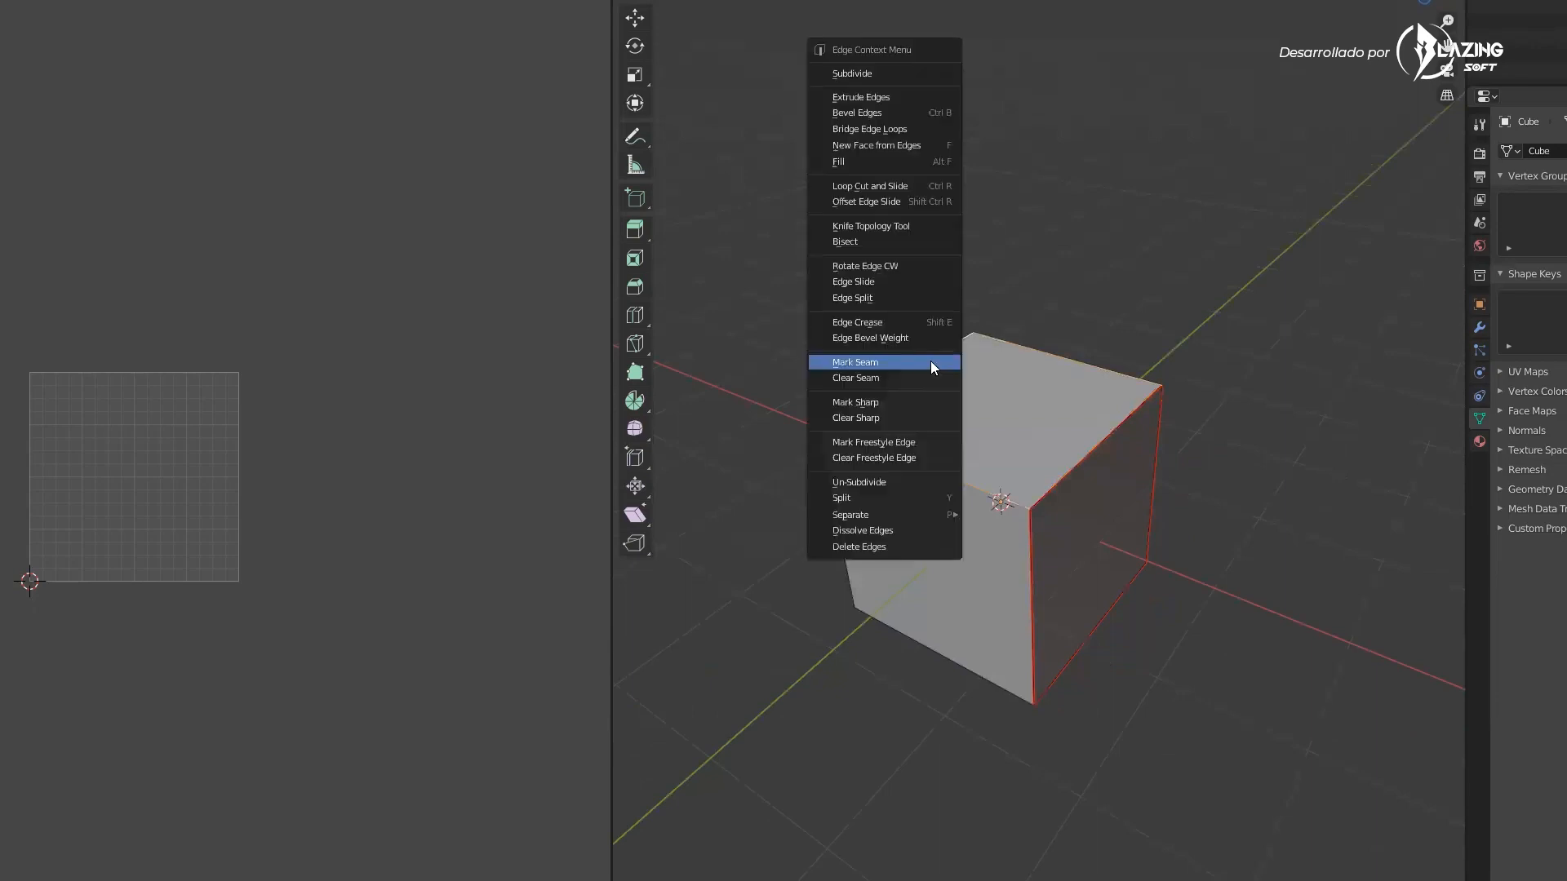
{"action": "left_click", "coordinate": [855, 361]}
{"action": "middle_click_drag", "start_coordinate": [932, 367], "coordinate": [1184, 280]}
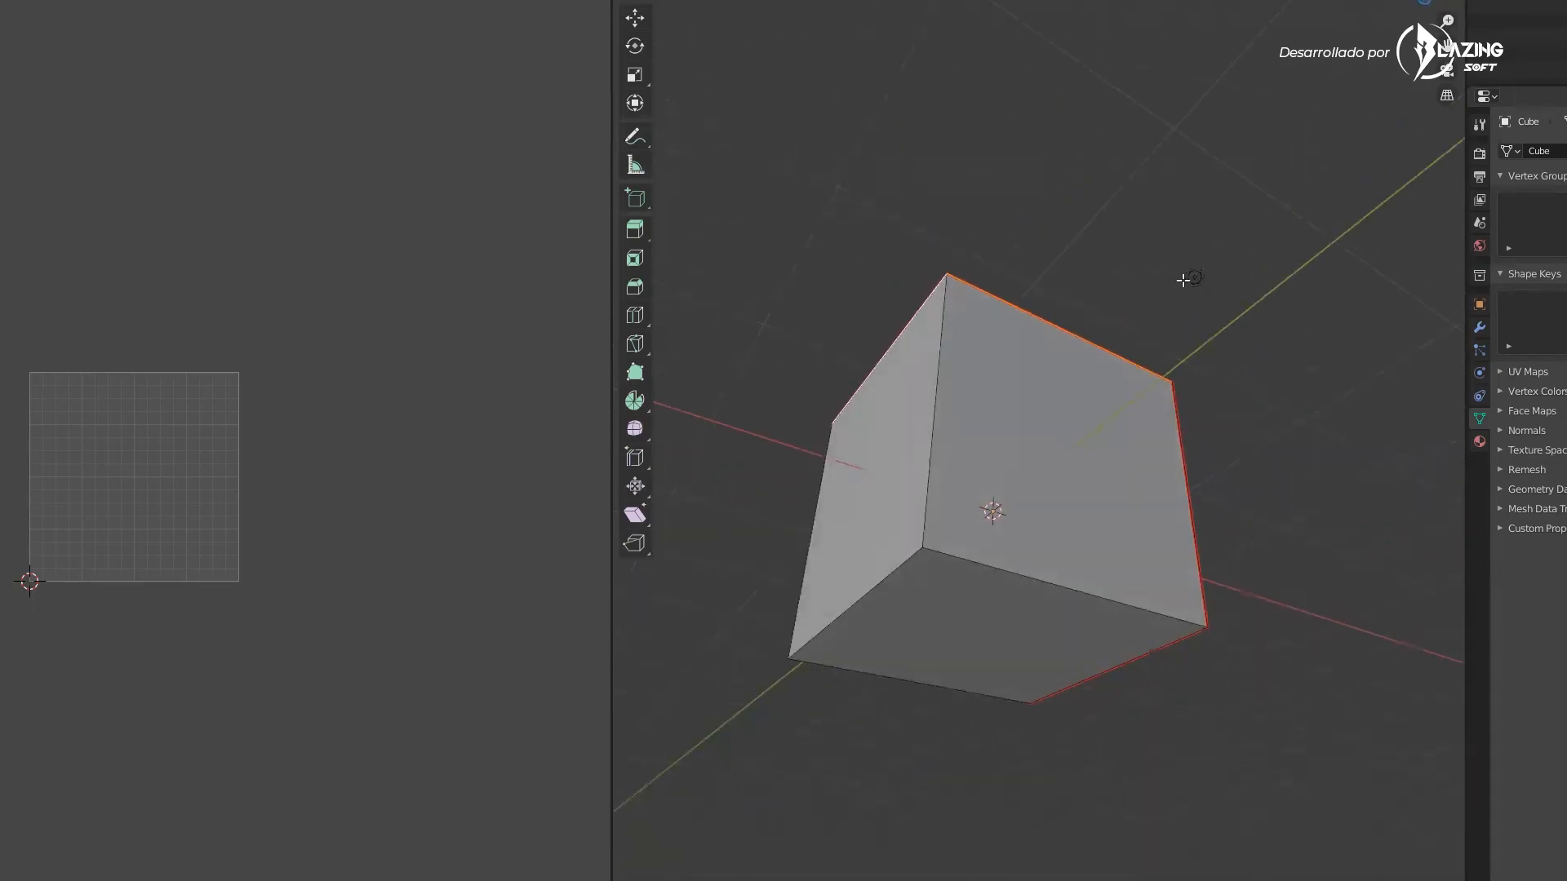
Hide the viewport overlays
{"action": "key", "text": "shift+alt+z"}
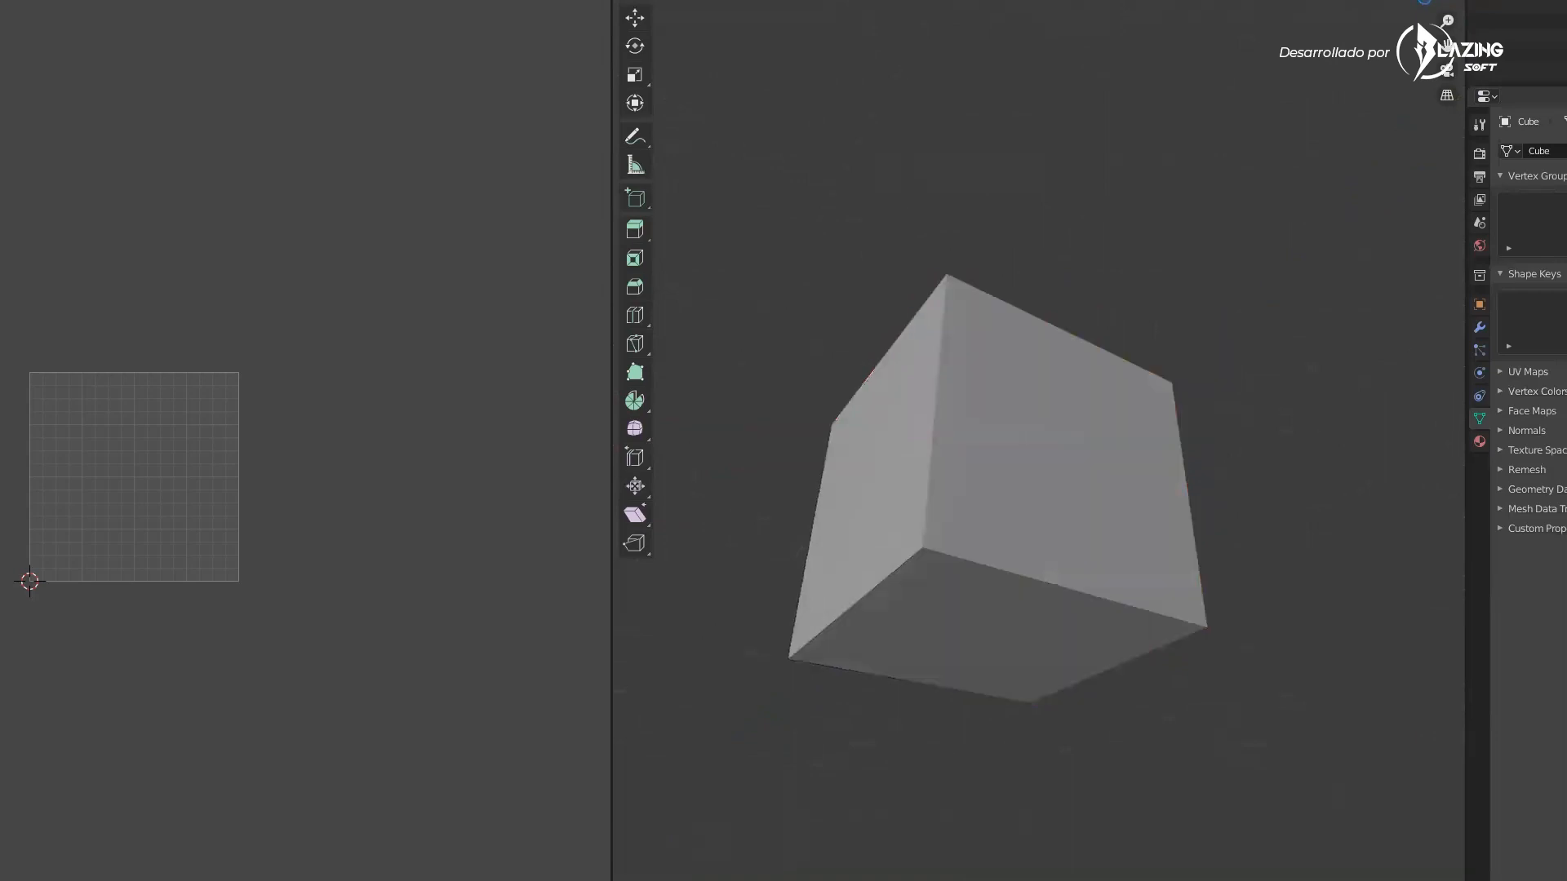
{"action": "middle_click_drag", "start_coordinate": [1074, 350], "coordinate": [1025, 482]}
{"action": "scroll", "coordinate": [1022, 495], "scroll_direction": "down", "scroll_amount": 2}
{"action": "scroll", "coordinate": [1025, 482], "scroll_direction": "down", "scroll_amount": 2}
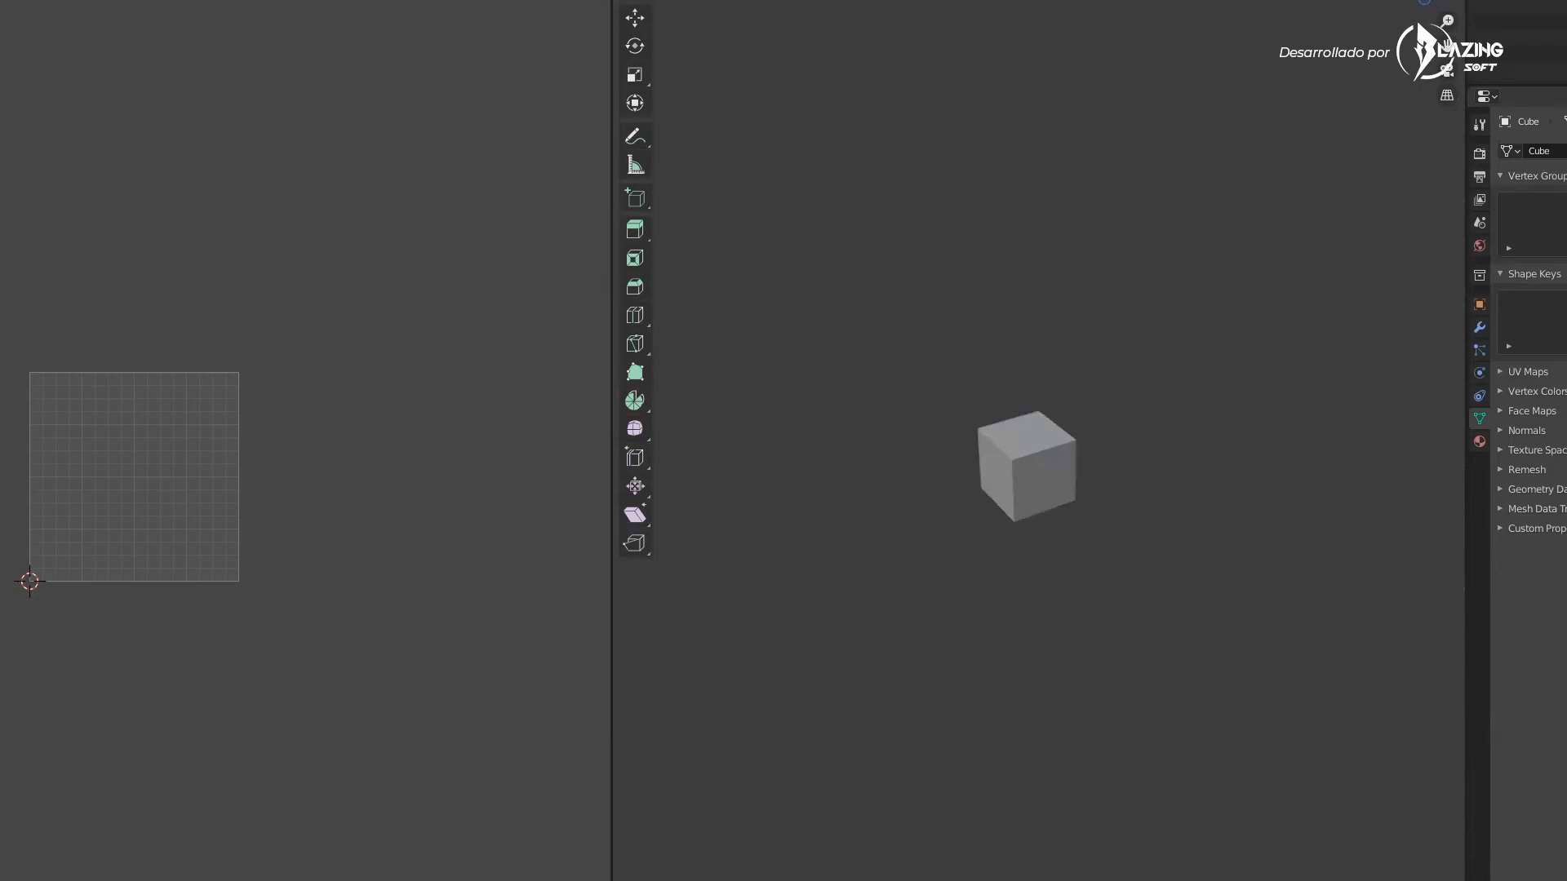
{"action": "scroll", "coordinate": [996, 518], "scroll_direction": "up", "scroll_amount": 4}
{"action": "scroll", "coordinate": [1049, 489], "scroll_direction": "down", "scroll_amount": 2}
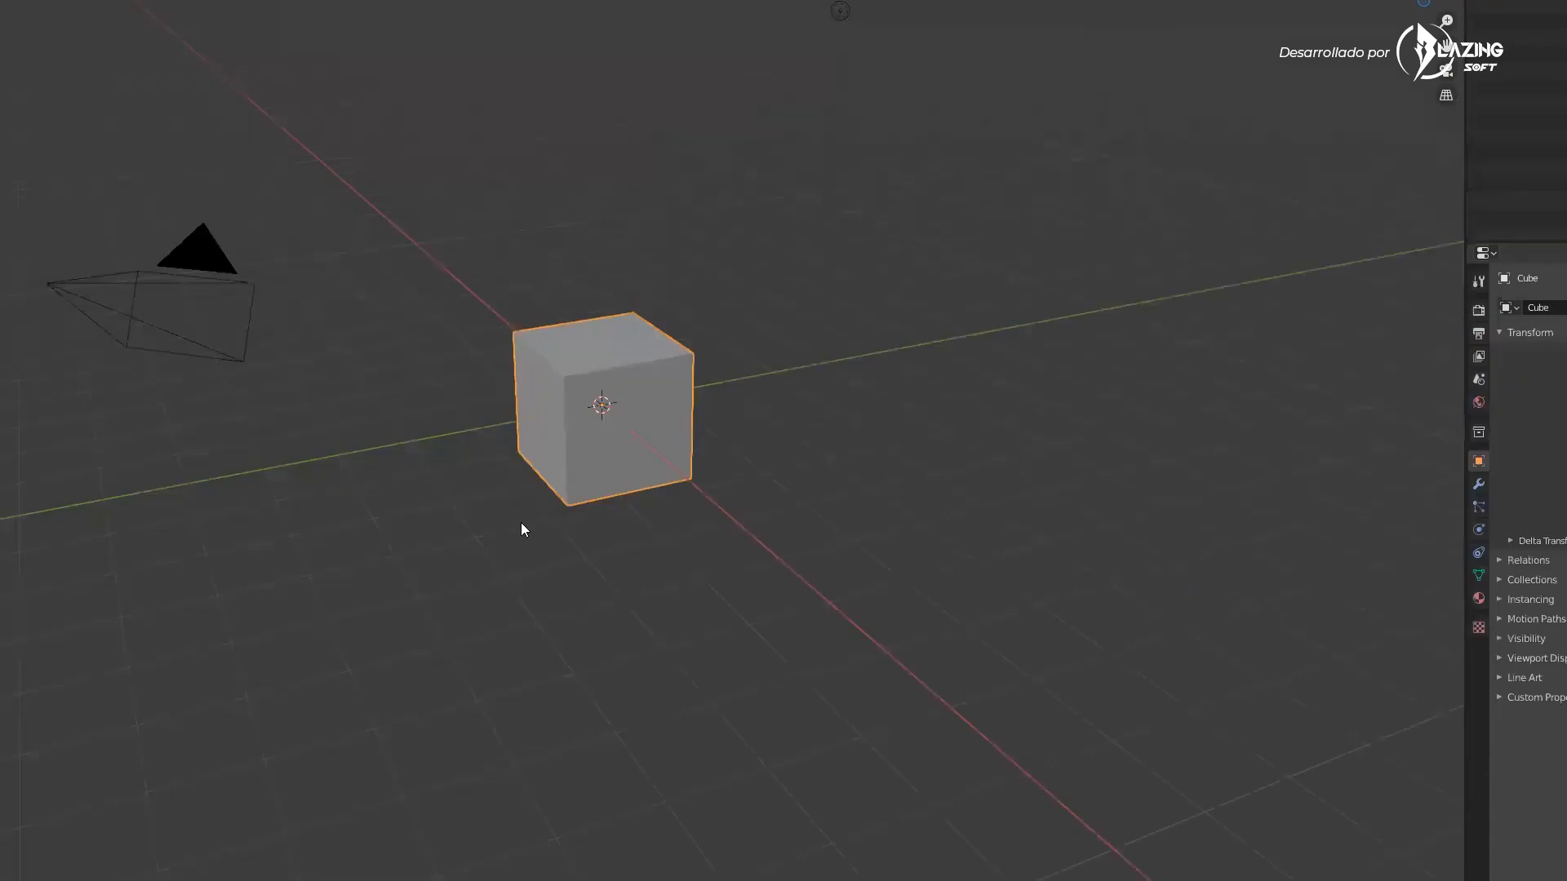
Add a cylinder mesh beside the cube, move it, and delete it
{"action": "key", "text": "shift+a"}
{"action": "mouse_move", "coordinate": [520, 522]}
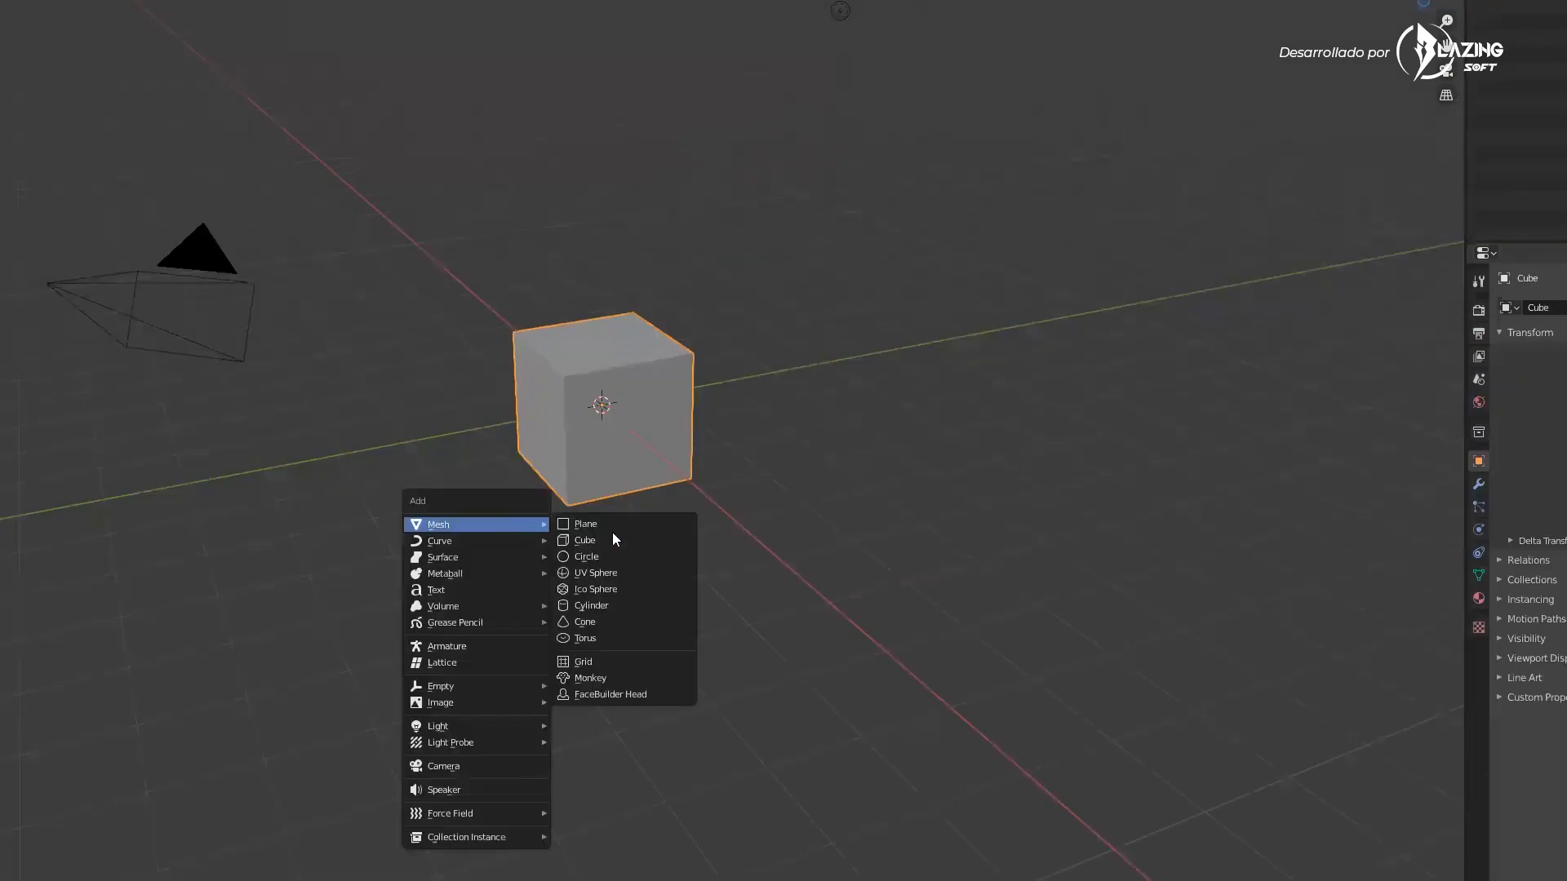
{"action": "left_click", "coordinate": [591, 605]}
{"action": "left_click_drag", "start_coordinate": [648, 457], "coordinate": [811, 419]}
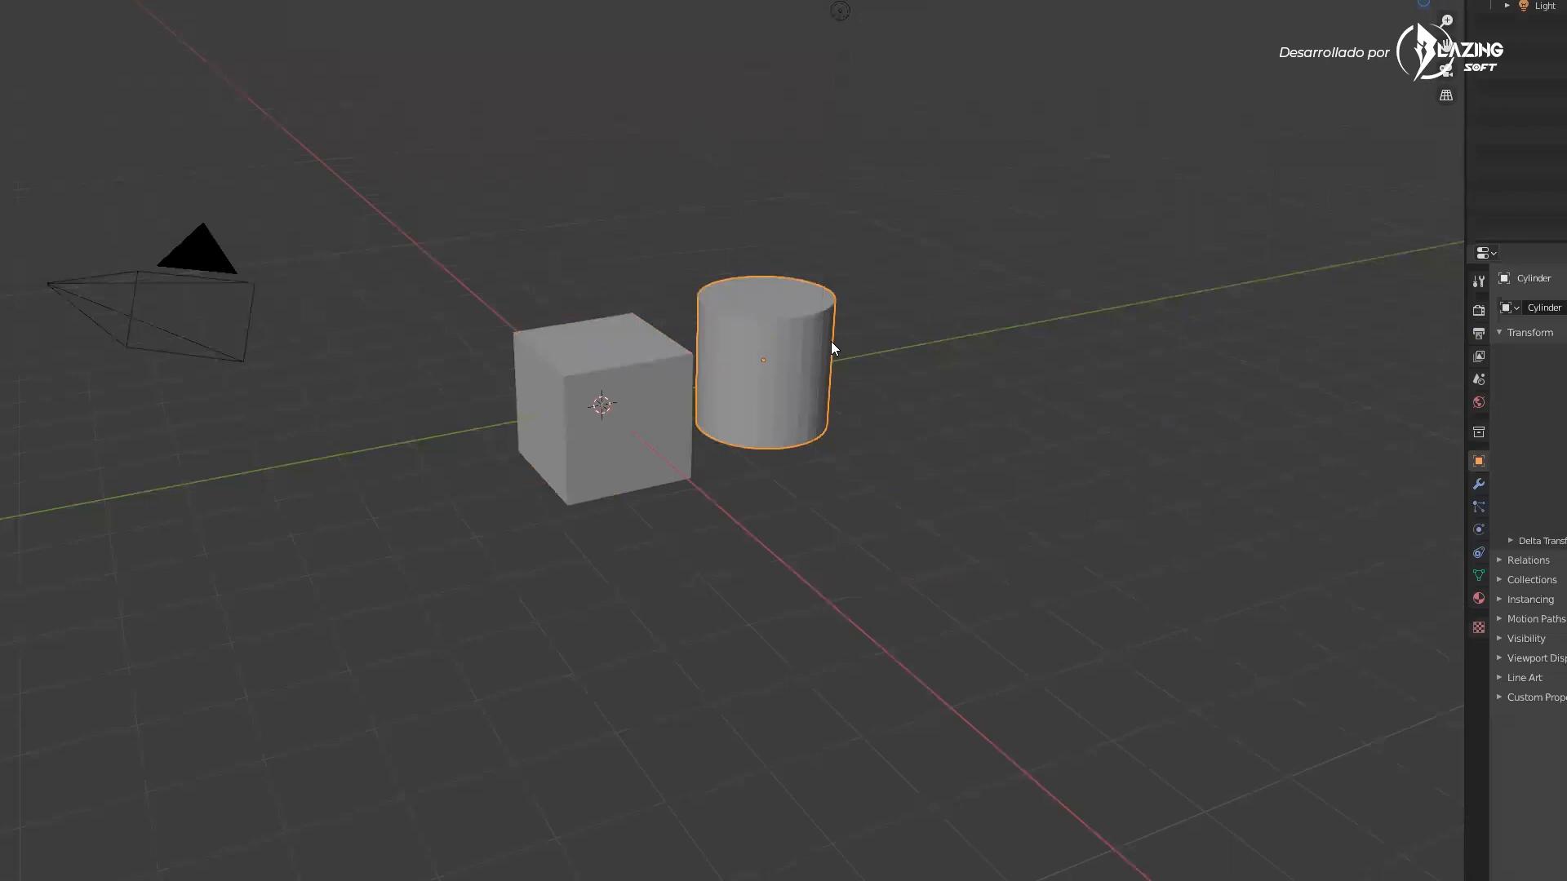
{"action": "key", "text": "Delete"}
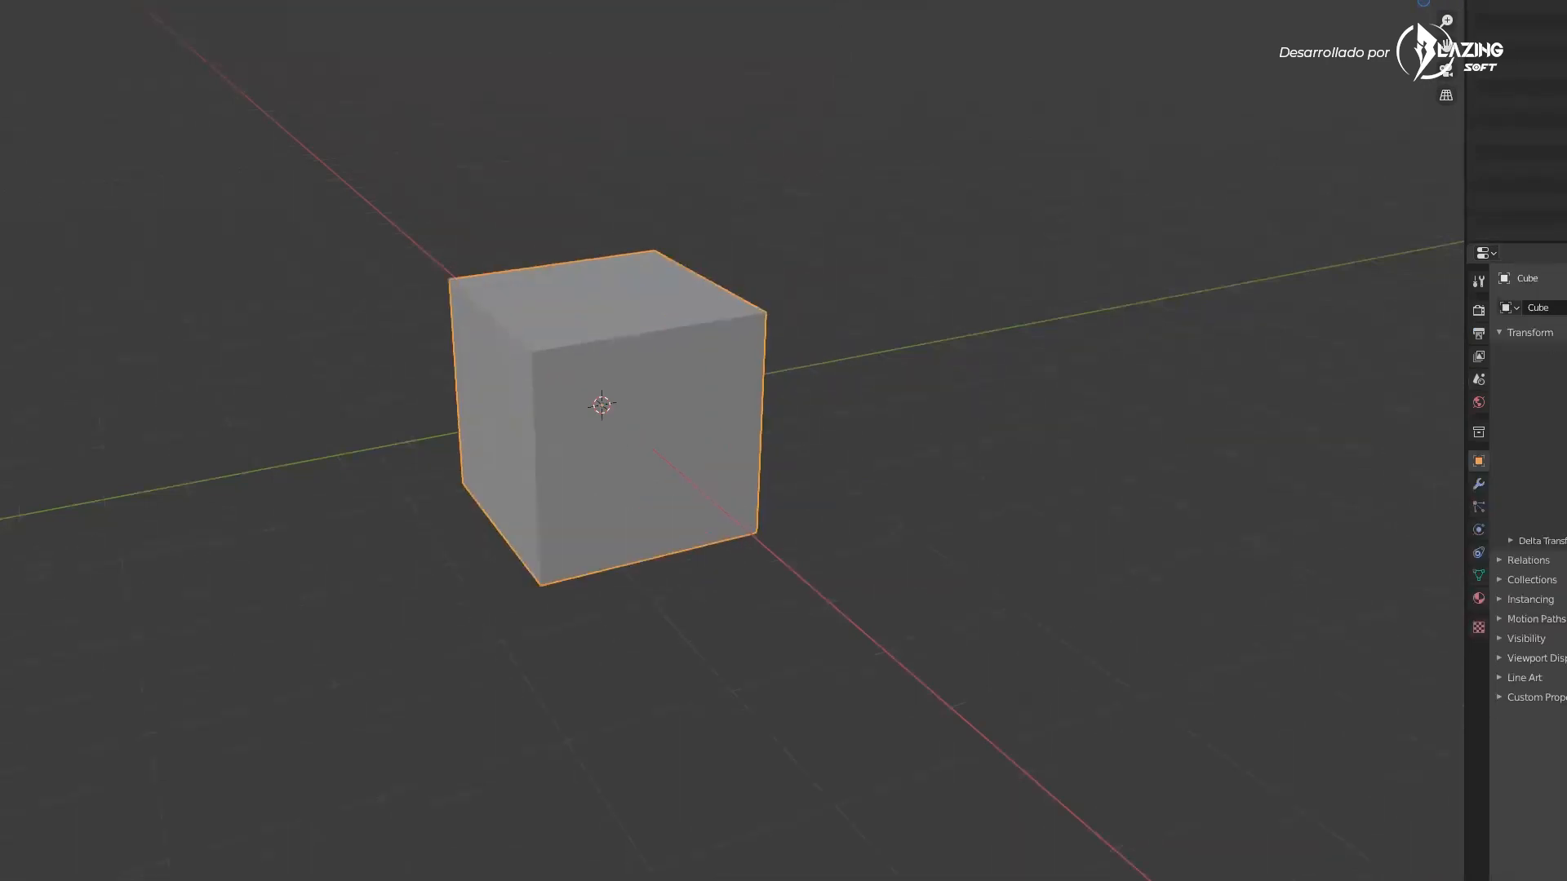
Enter Edit Mode with face selection and select the cube's top face
{"action": "middle_click_drag", "start_coordinate": [734, 441], "coordinate": [757, 441]}
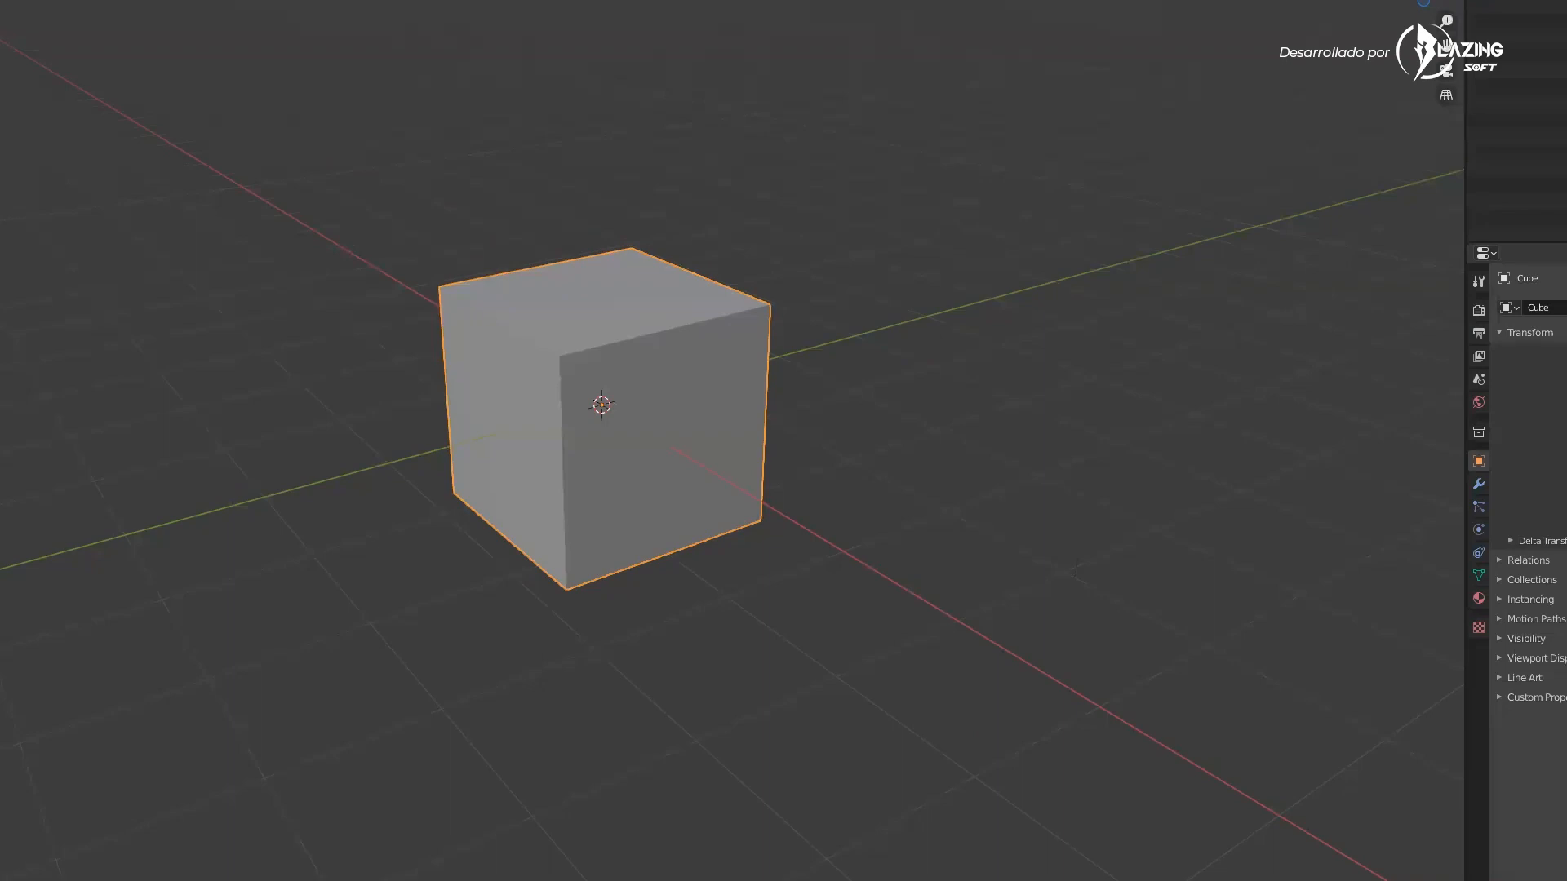
{"action": "key", "text": "Tab"}
{"action": "middle_click_drag", "start_coordinate": [622, 232], "coordinate": [644, 330]}
{"action": "left_click", "coordinate": [643, 363]}
{"action": "middle_click_drag", "start_coordinate": [643, 395], "coordinate": [585, 398]}
{"action": "key", "text": "3"}
{"action": "left_click", "coordinate": [577, 329]}
{"action": "scroll", "coordinate": [603, 297], "scroll_direction": "up", "scroll_amount": 3}
{"action": "scroll", "coordinate": [603, 297], "scroll_direction": "down", "scroll_amount": 2}
{"action": "scroll", "coordinate": [585, 398], "scroll_direction": "up", "scroll_amount": 1}
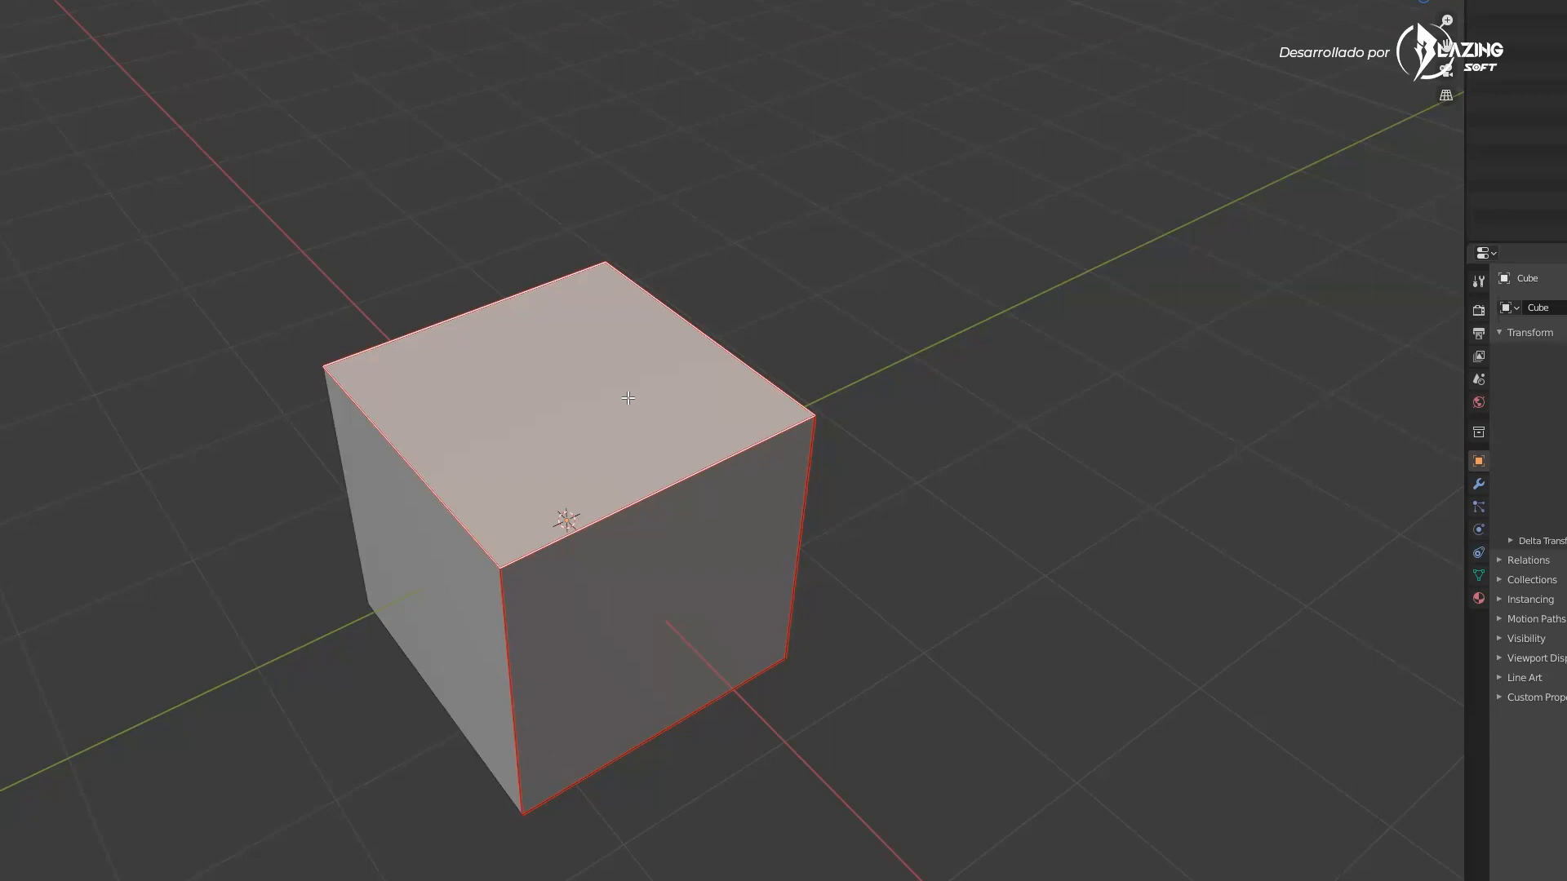
{"action": "scroll", "coordinate": [578, 373], "scroll_direction": "down", "scroll_amount": 3}
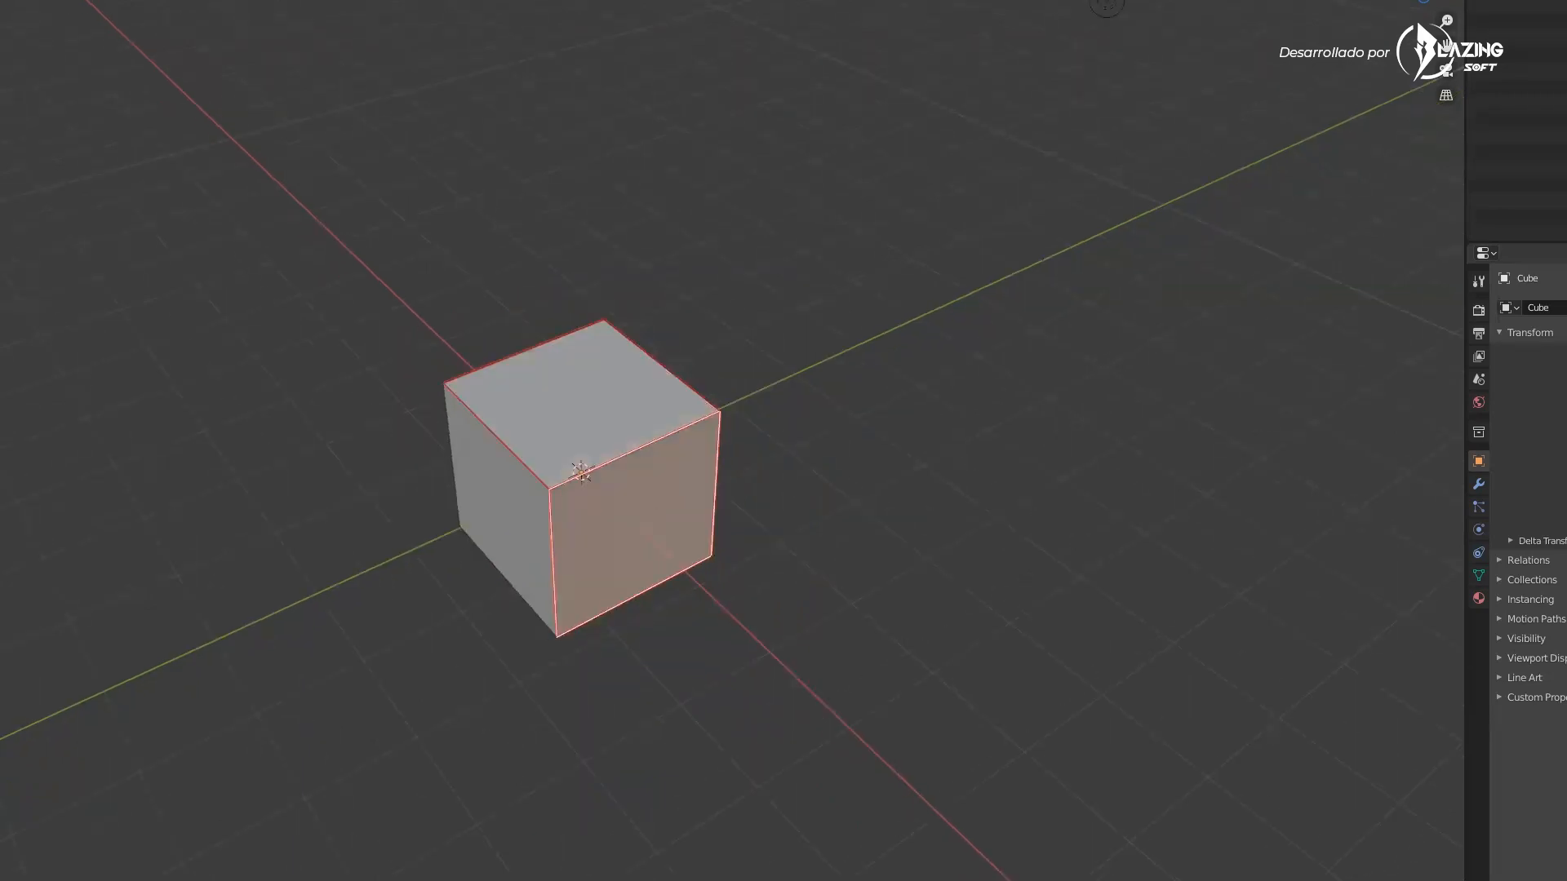
Inset the cube's front face with the Inset tool
{"action": "left_click_drag", "start_coordinate": [693, 577], "coordinate": [689, 633]}
{"action": "middle_click_drag", "start_coordinate": [689, 633], "coordinate": [675, 509]}
{"action": "left_click_drag", "start_coordinate": [676, 567], "coordinate": [804, 524]}
{"action": "middle_click_drag", "start_coordinate": [685, 550], "coordinate": [628, 531]}
{"action": "scroll", "coordinate": [653, 571], "scroll_direction": "up", "scroll_amount": 2}
{"action": "left_click_drag", "start_coordinate": [672, 625], "coordinate": [654, 575]}
{"action": "middle_click_drag", "start_coordinate": [657, 530], "coordinate": [708, 555]}
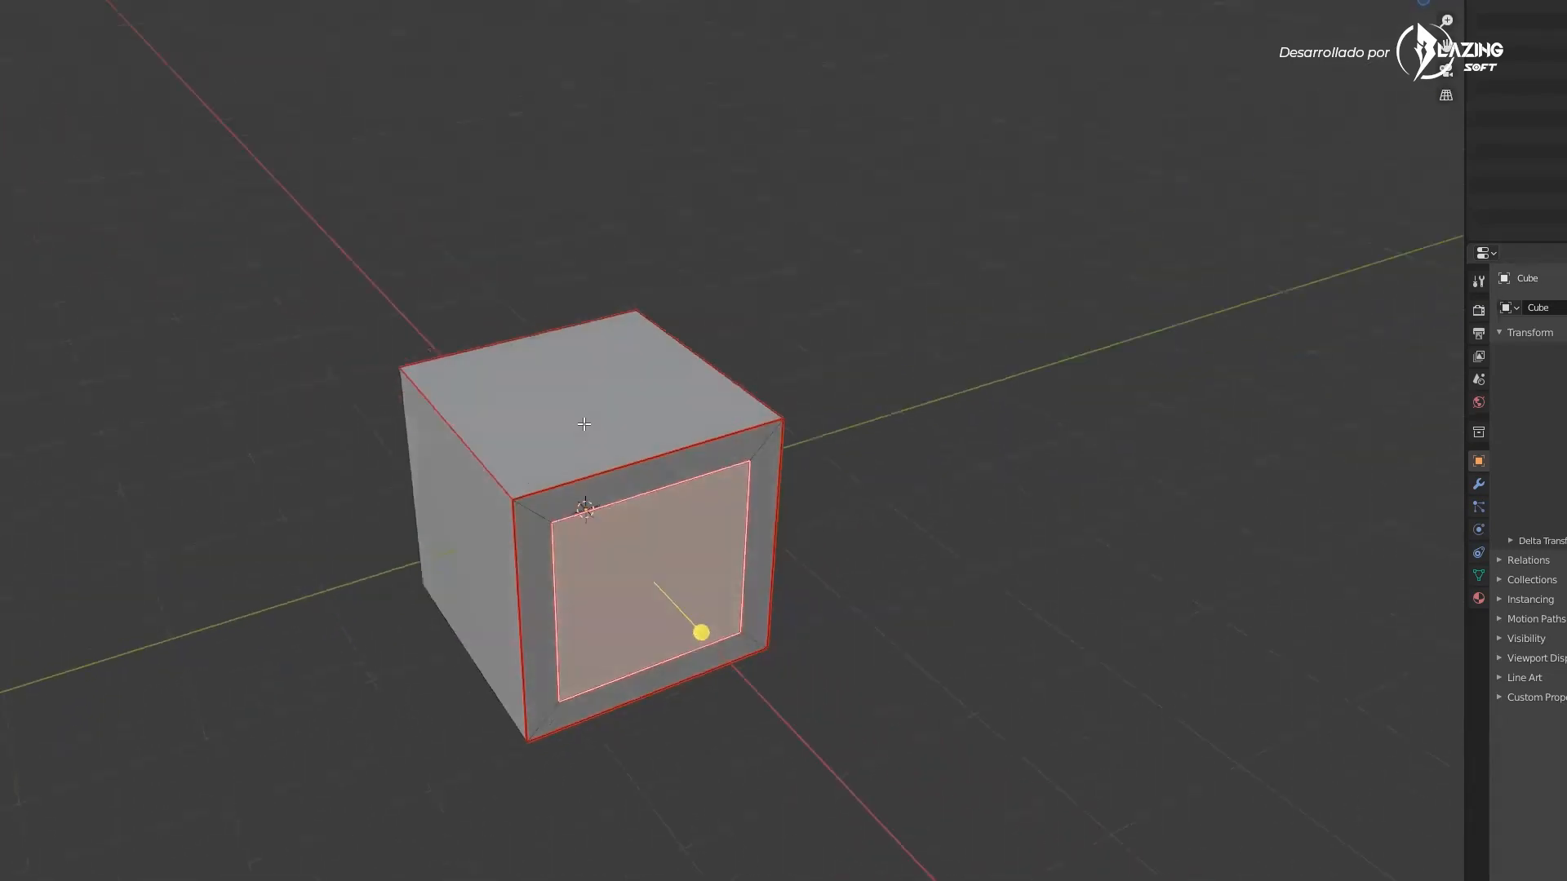
Inset the cube's top face and another side face with the Inset tool
{"action": "left_click", "coordinate": [583, 423]}
{"action": "left_click_drag", "start_coordinate": [582, 312], "coordinate": [582, 367]}
{"action": "middle_click_drag", "start_coordinate": [772, 491], "coordinate": [688, 546]}
{"action": "left_click", "coordinate": [682, 531]}
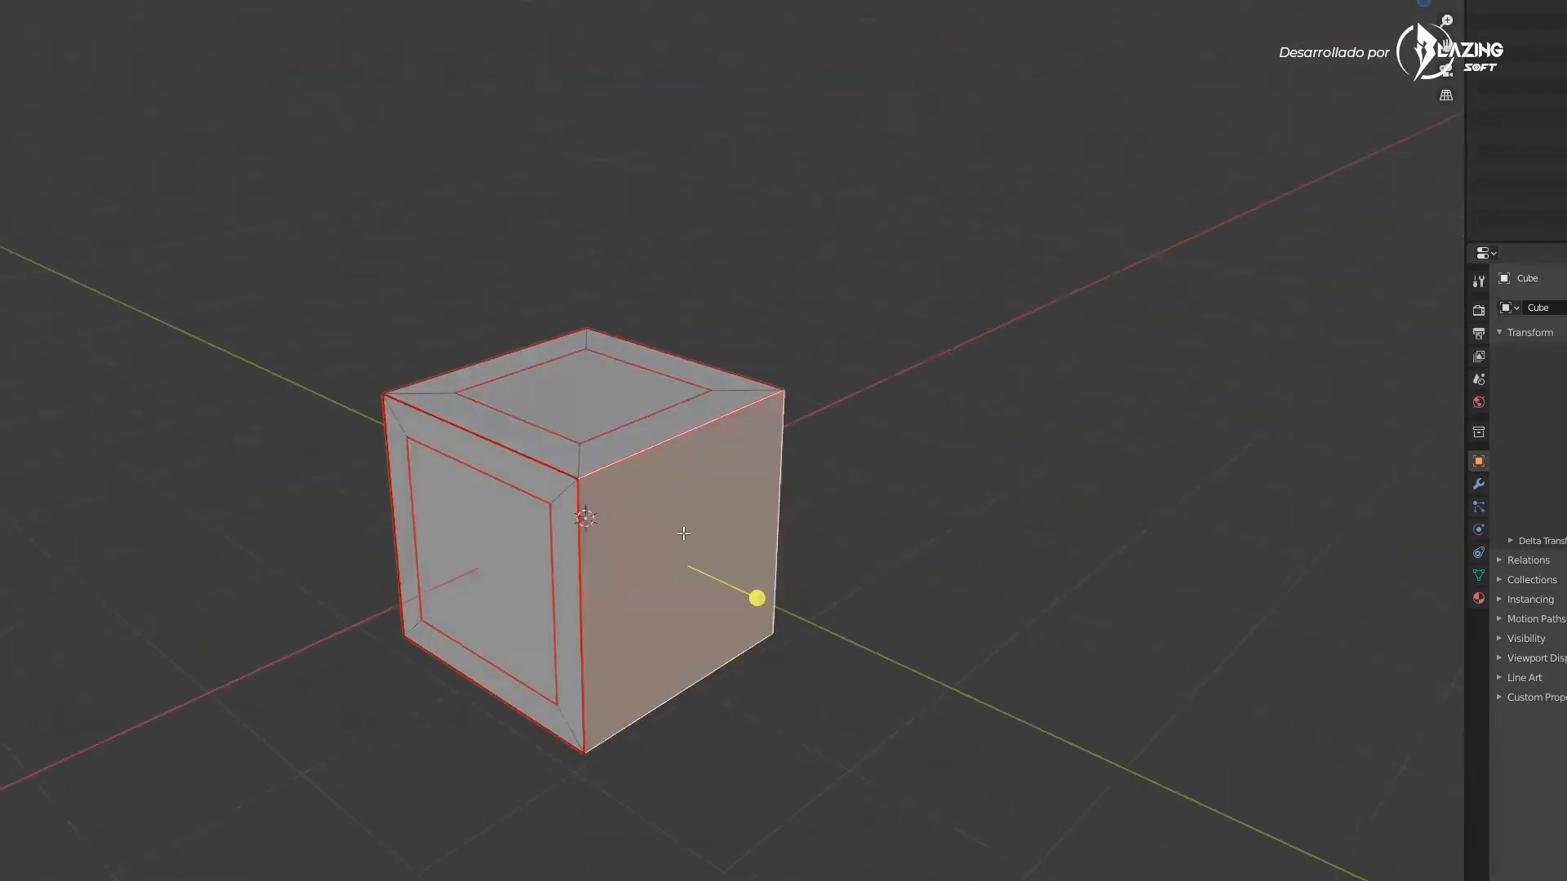
{"action": "left_click_drag", "start_coordinate": [711, 568], "coordinate": [666, 573]}
{"action": "middle_click_drag", "start_coordinate": [980, 545], "coordinate": [830, 564]}
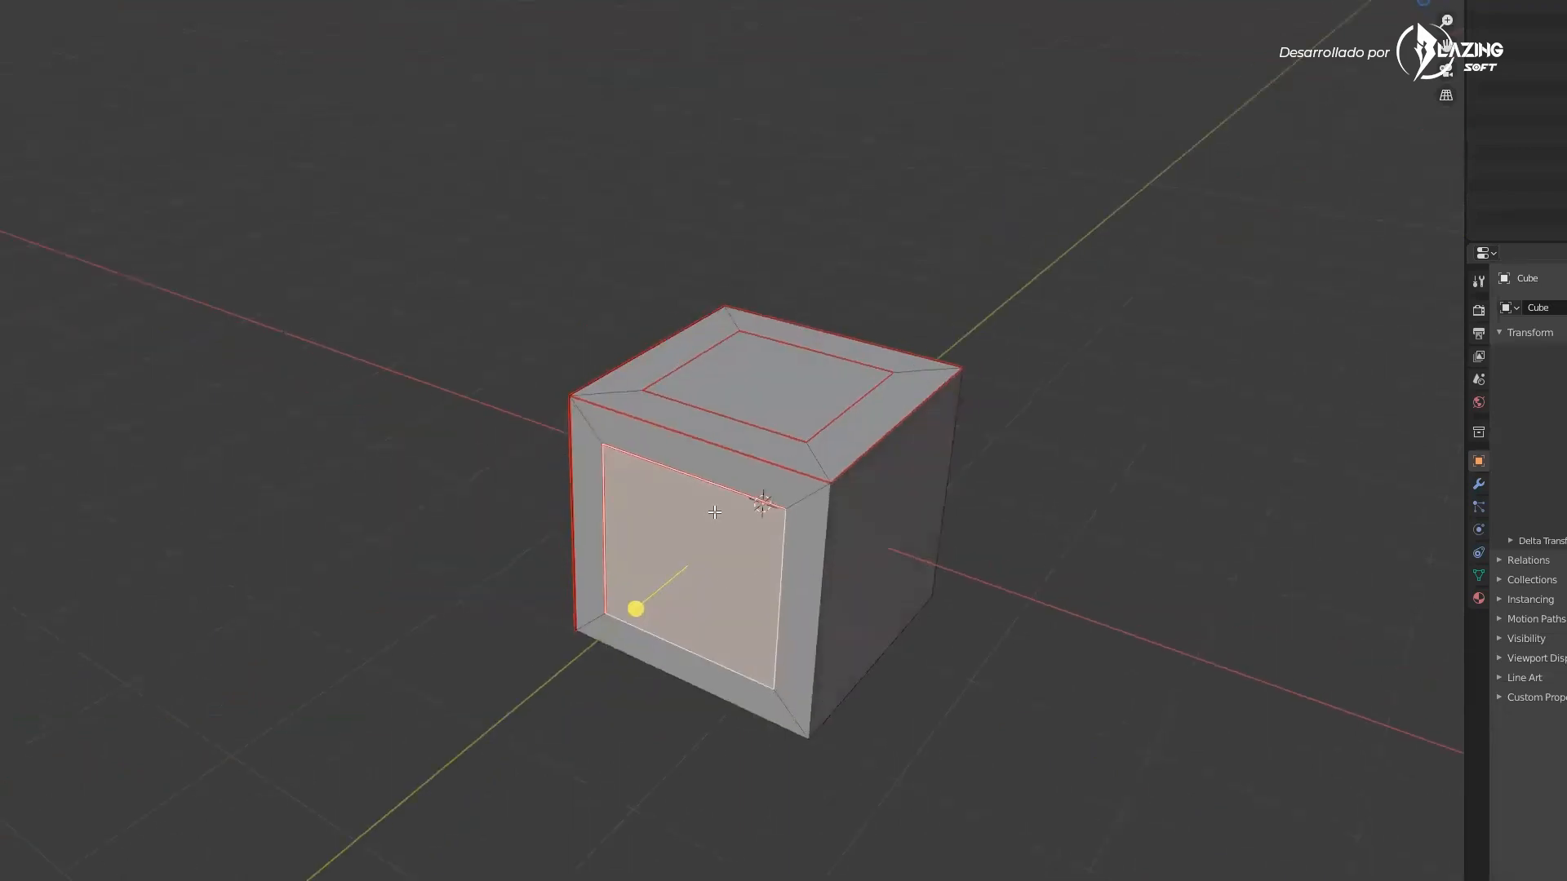
{"action": "middle_click_drag", "start_coordinate": [685, 561], "coordinate": [696, 455]}
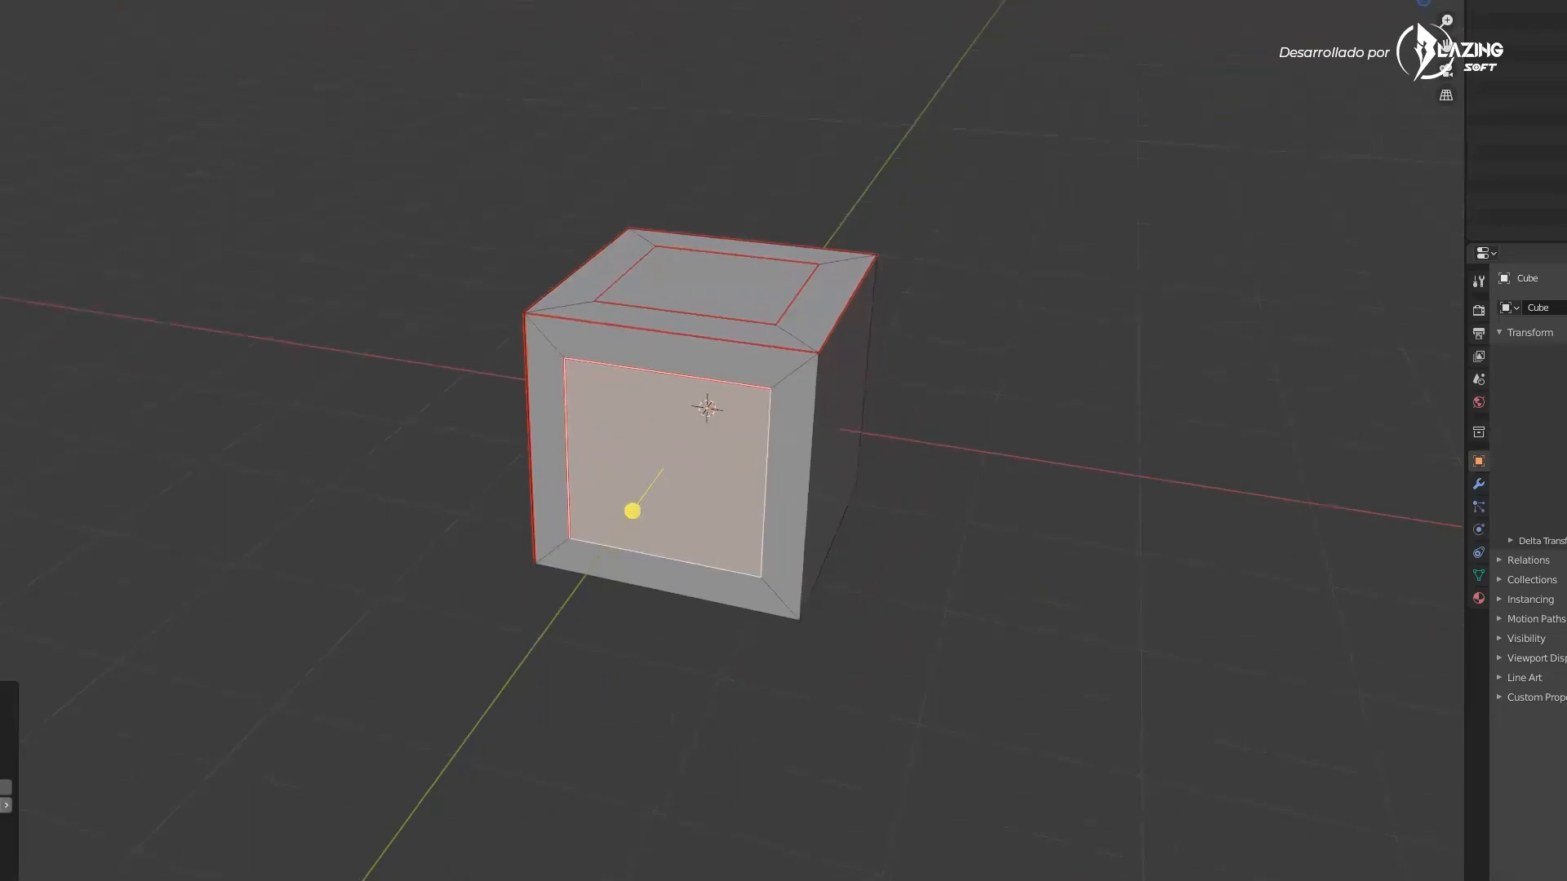
Inset the cube's right side face with the Inset tool
{"action": "middle_click_drag", "start_coordinate": [532, 649], "coordinate": [876, 451]}
{"action": "left_click", "coordinate": [876, 450]}
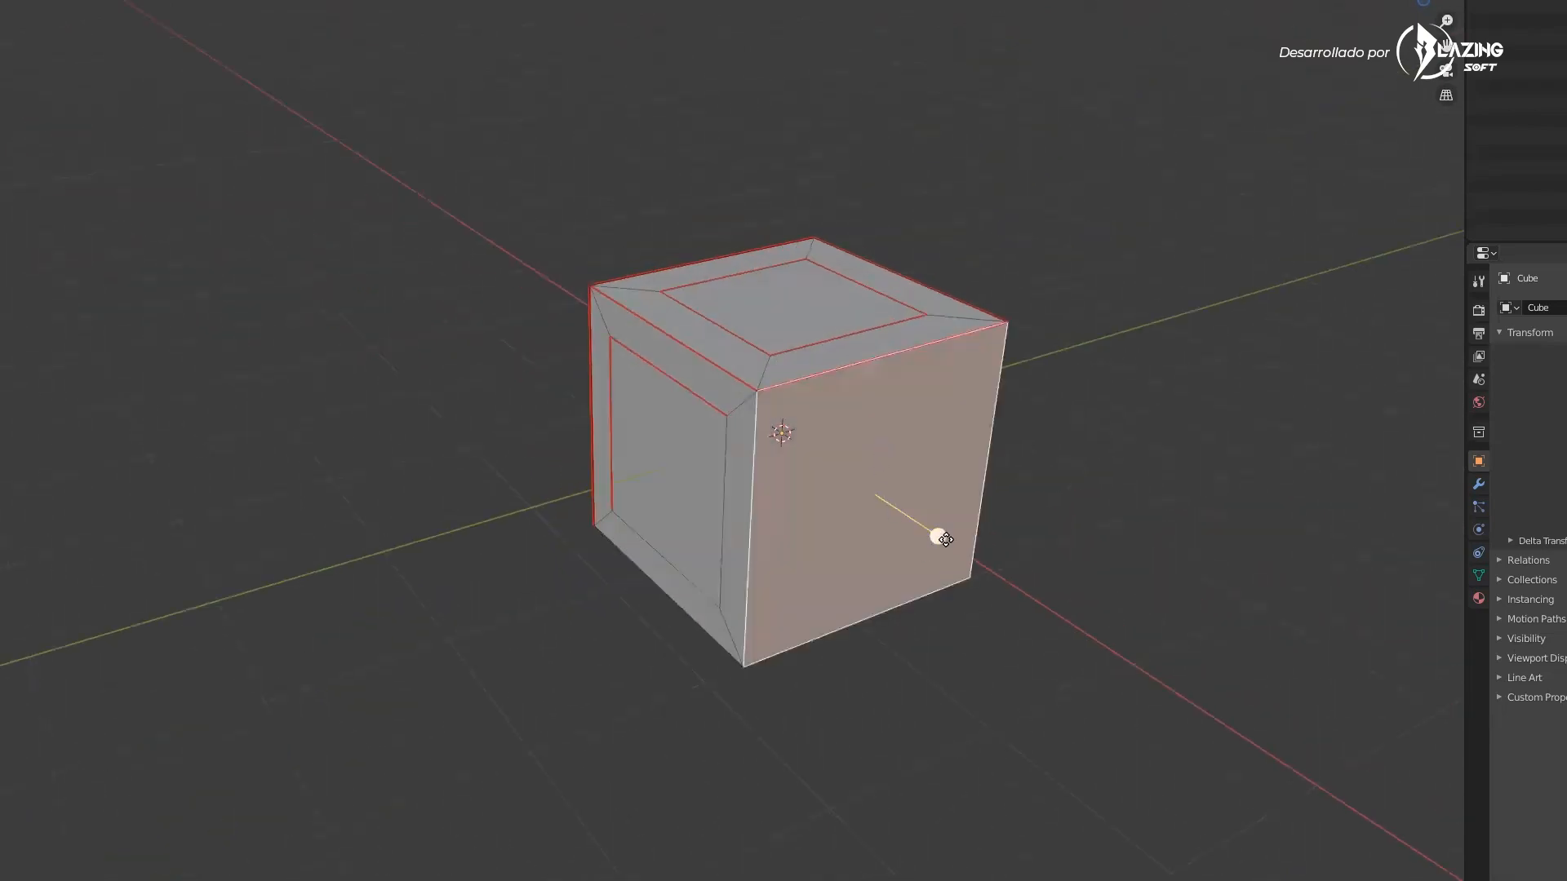
{"action": "middle_click_drag", "start_coordinate": [927, 552], "coordinate": [895, 563]}
{"action": "key", "text": "i"}
{"action": "left_click", "coordinate": [884, 522]}
Extrude the inset side face inward and then outward into a long square bar through the cube
{"action": "middle_click_drag", "start_coordinate": [188, 359], "coordinate": [281, 306]}
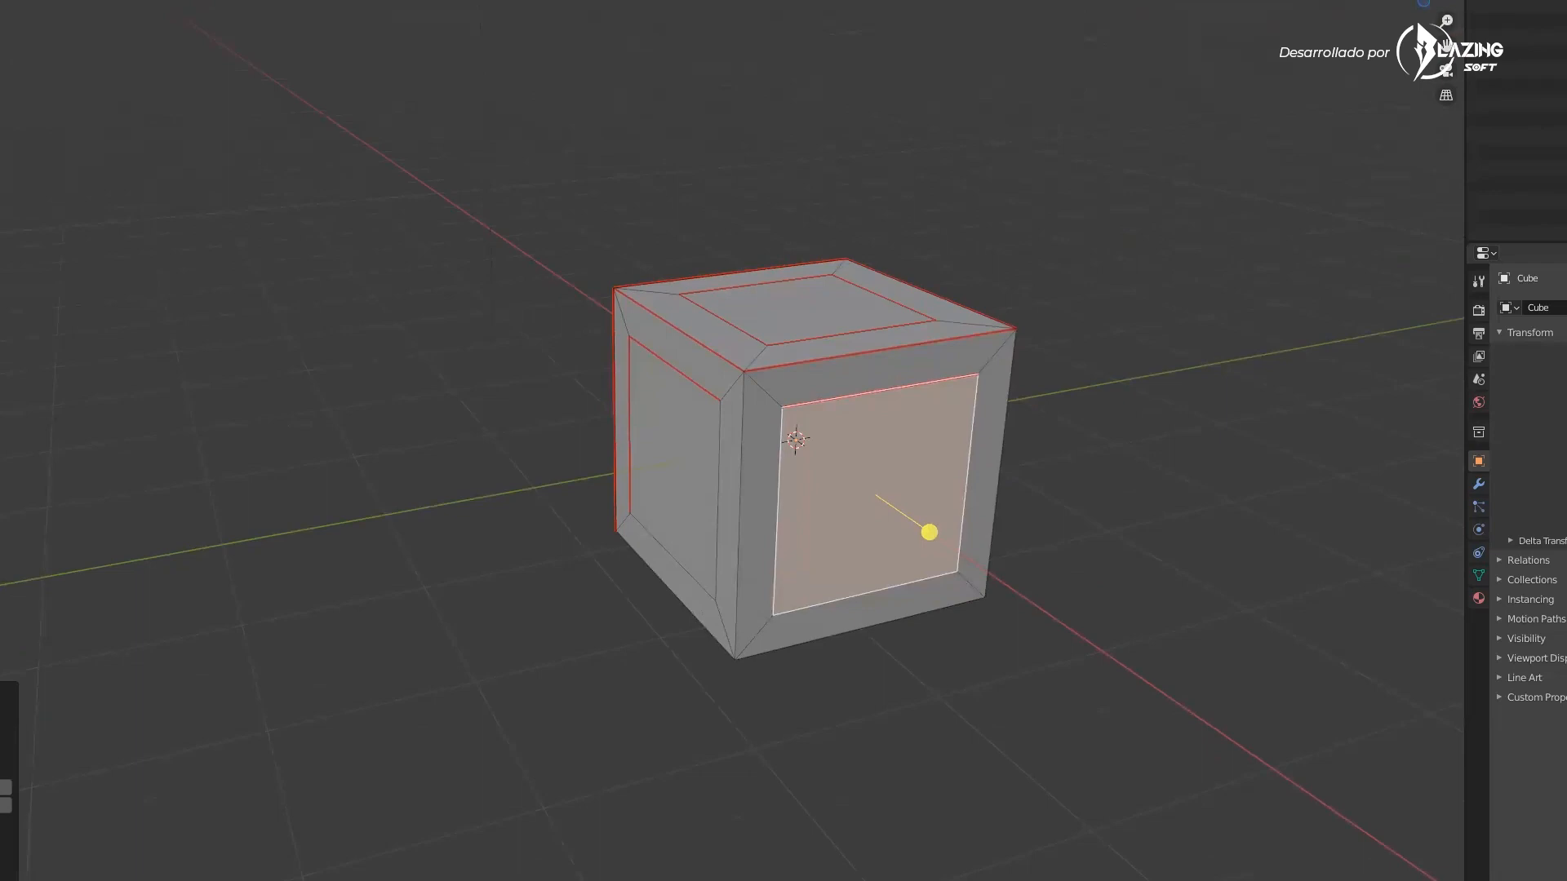
{"action": "middle_click_drag", "start_coordinate": [929, 532], "coordinate": [987, 538]}
{"action": "left_click_drag", "start_coordinate": [986, 537], "coordinate": [928, 504]}
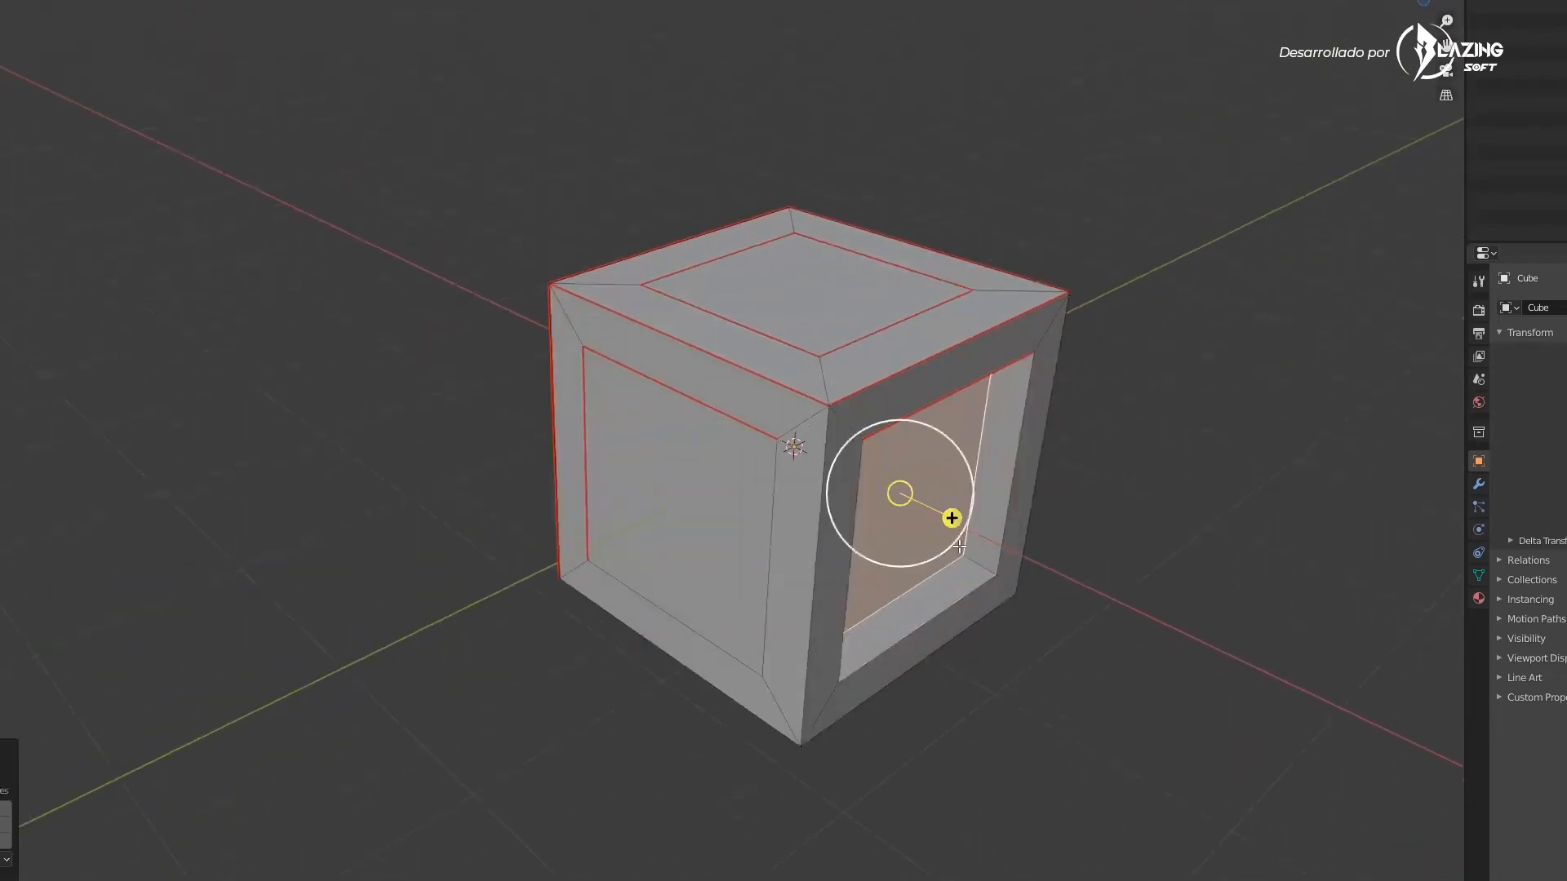
{"action": "middle_click_drag", "start_coordinate": [928, 504], "coordinate": [872, 473]}
{"action": "left_click_drag", "start_coordinate": [951, 521], "coordinate": [889, 509]}
{"action": "middle_click_drag", "start_coordinate": [771, 526], "coordinate": [832, 506]}
{"action": "left_click", "coordinate": [896, 513]}
{"action": "left_click", "coordinate": [790, 437]}
{"action": "left_click_drag", "start_coordinate": [844, 480], "coordinate": [1105, 735]}
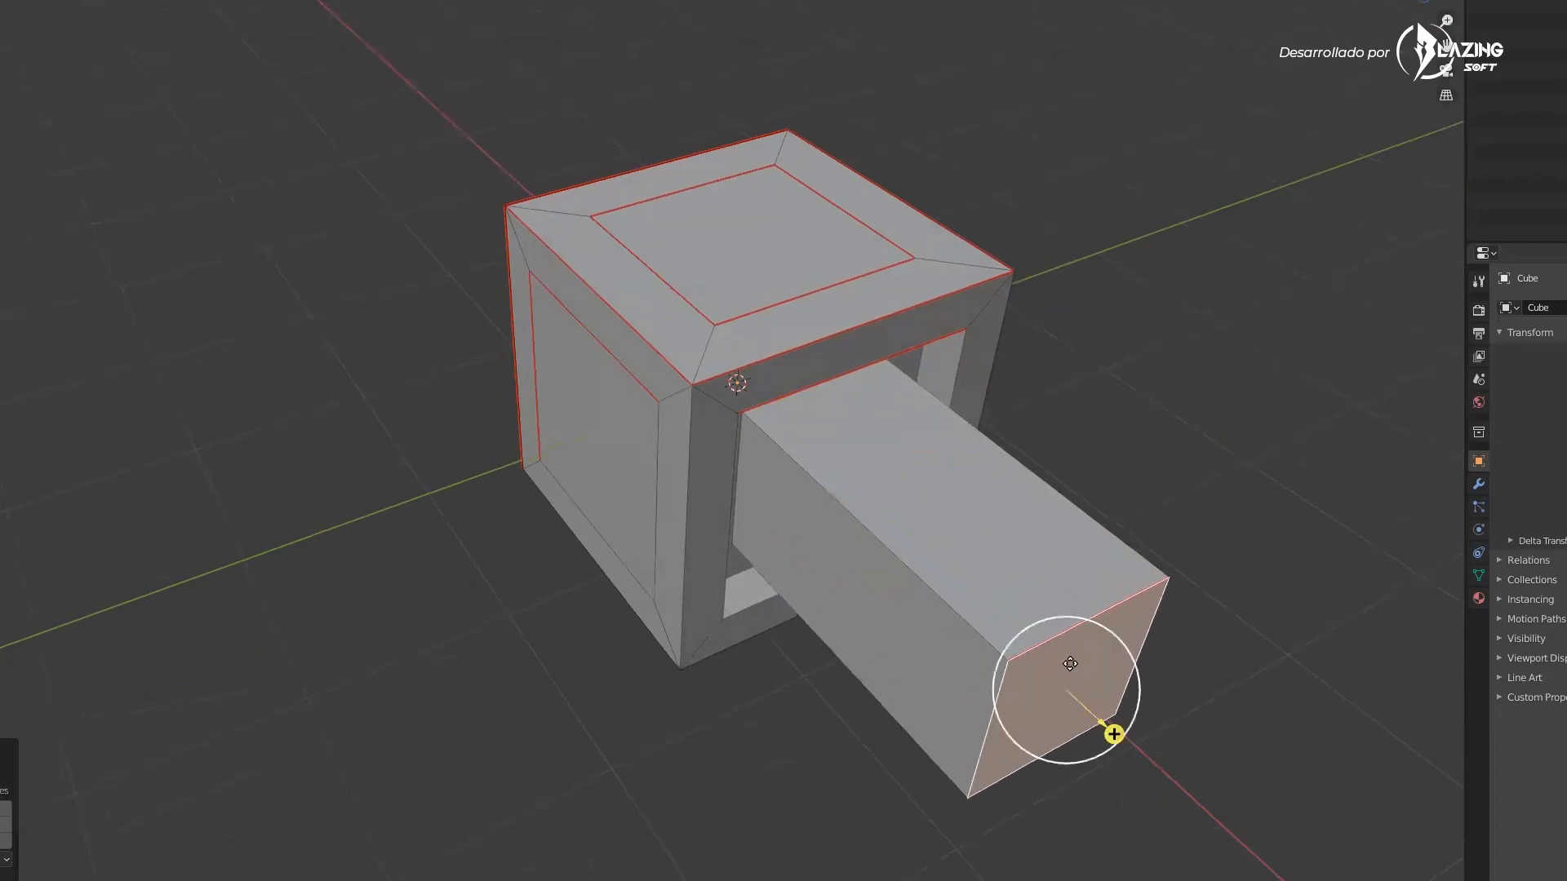
Shorten the bar and extrude its end face into a short extra segment
{"action": "middle_click_drag", "start_coordinate": [1105, 734], "coordinate": [970, 611]}
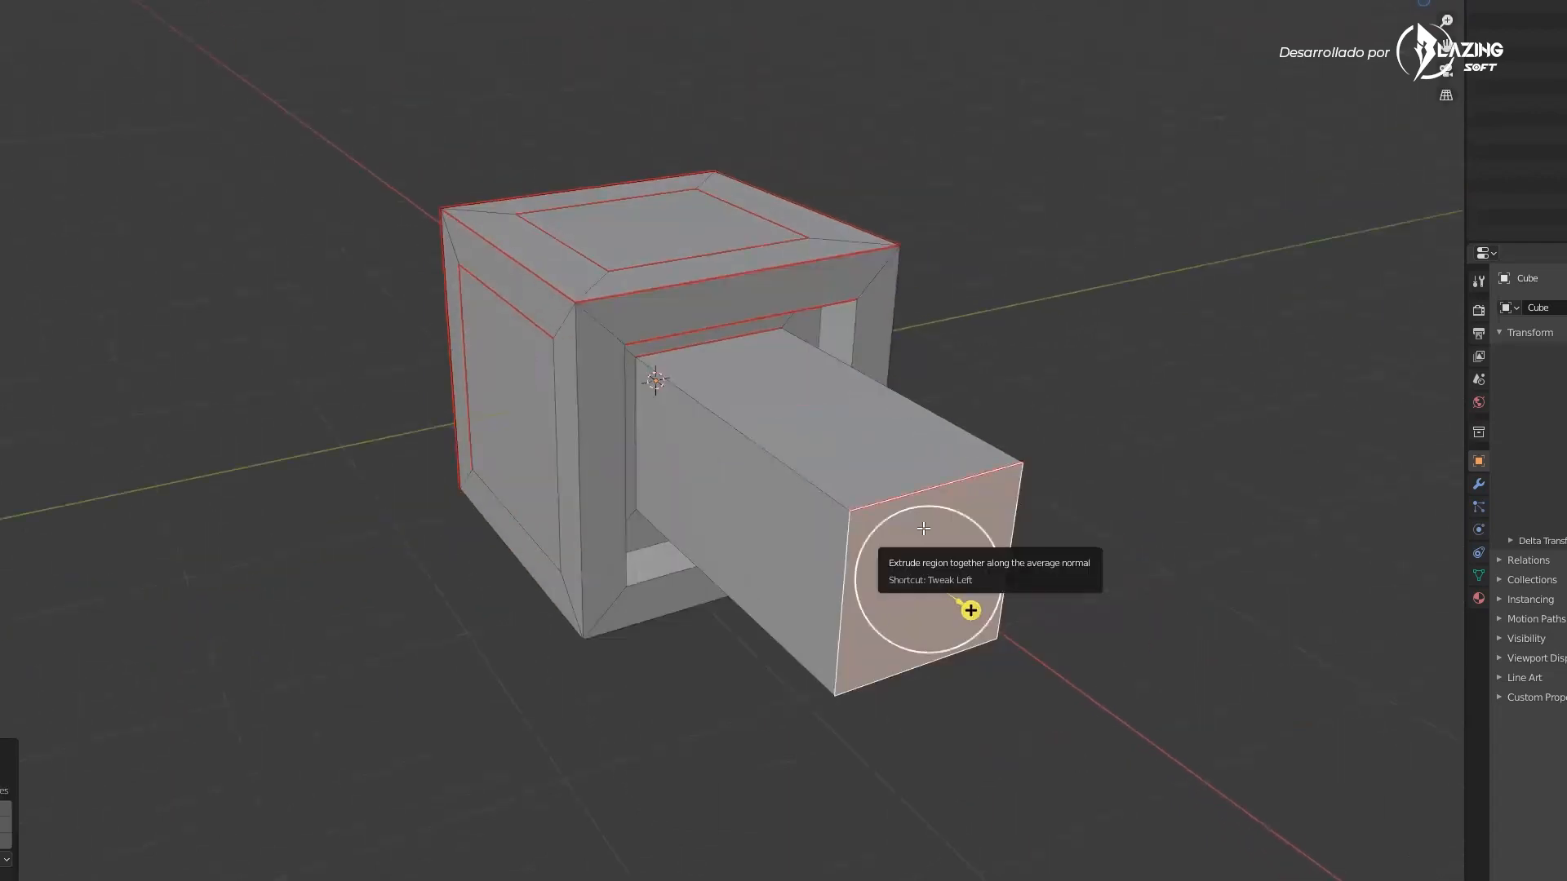
{"action": "left_click_drag", "start_coordinate": [970, 611], "coordinate": [959, 562]}
{"action": "key", "text": "e"}
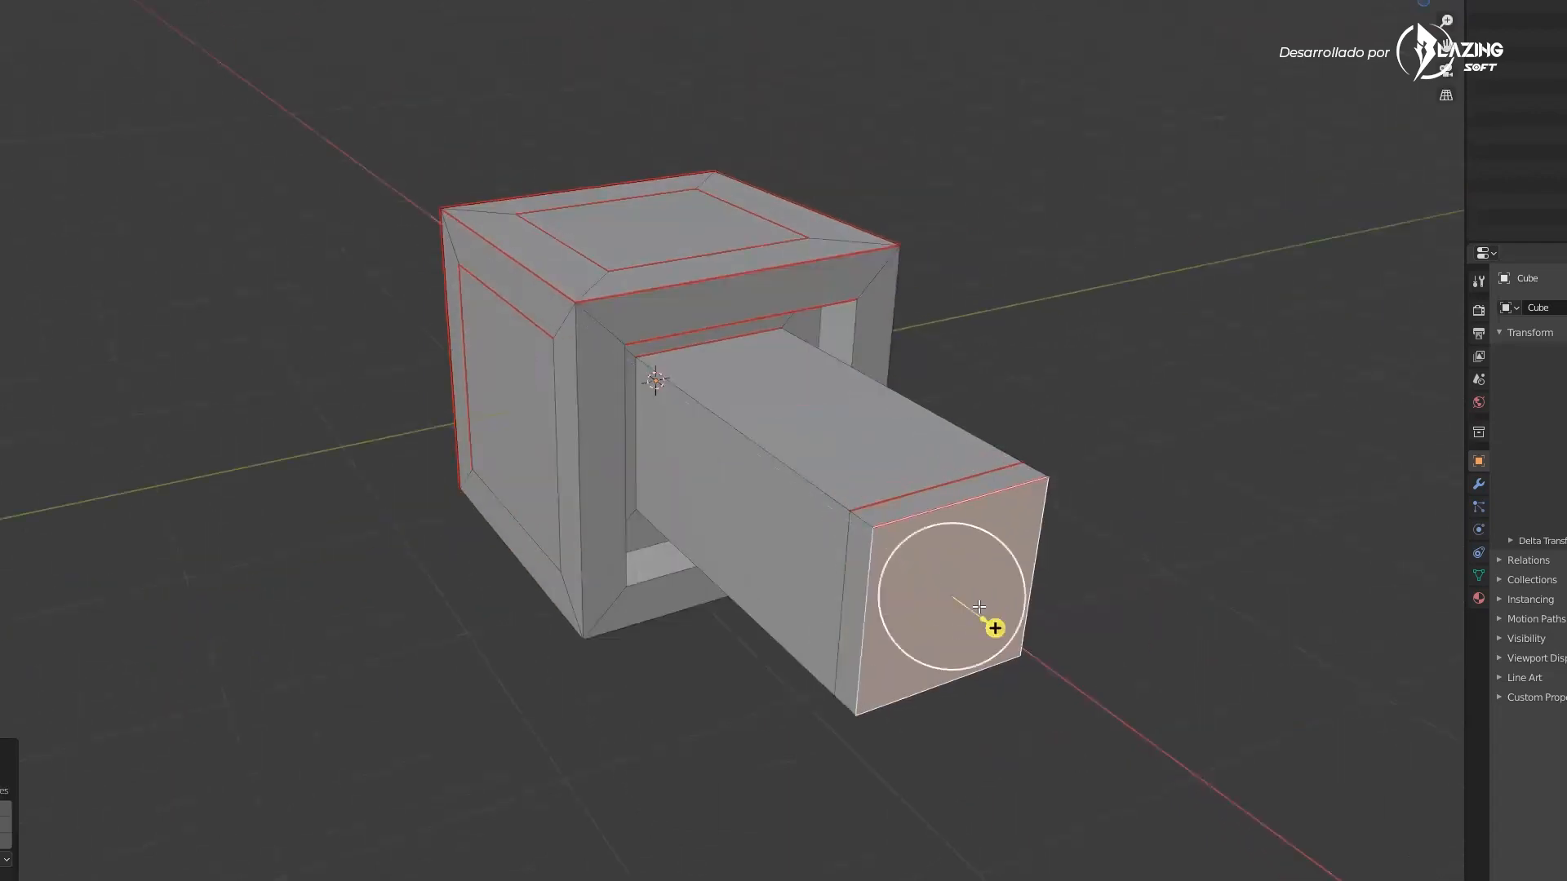
{"action": "left_click", "coordinate": [0, 343]}
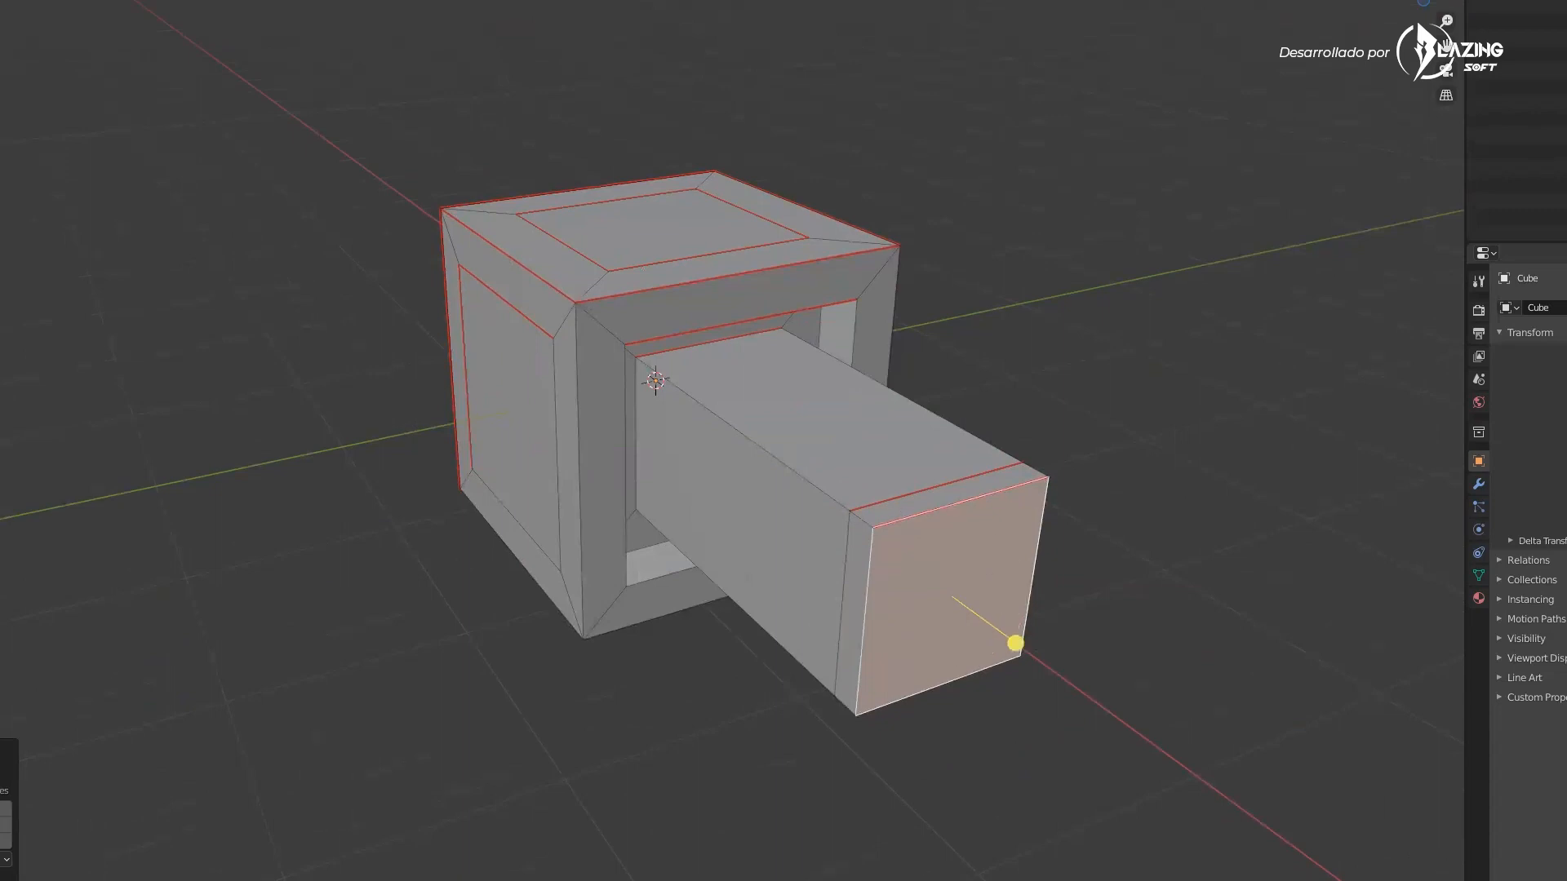
{"action": "left_click_drag", "start_coordinate": [1016, 642], "coordinate": [993, 689]}
{"action": "left_click", "coordinate": [5, 647]}
Try to bevel the edges of one of the cube's side faces
{"action": "middle_click_drag", "start_coordinate": [608, 677], "coordinate": [307, 706]}
{"action": "scroll", "coordinate": [993, 407], "scroll_direction": "down", "scroll_amount": 3}
{"action": "mouse_move", "coordinate": [889, 408]}
{"action": "middle_mouse_down"}
{"action": "mouse_move", "coordinate": [808, 402]}
{"action": "mouse_move", "coordinate": [877, 393]}
{"action": "middle_mouse_up"}
{"action": "left_click", "coordinate": [888, 410]}
{"action": "left_click", "coordinate": [844, 514], "text": "shift"}
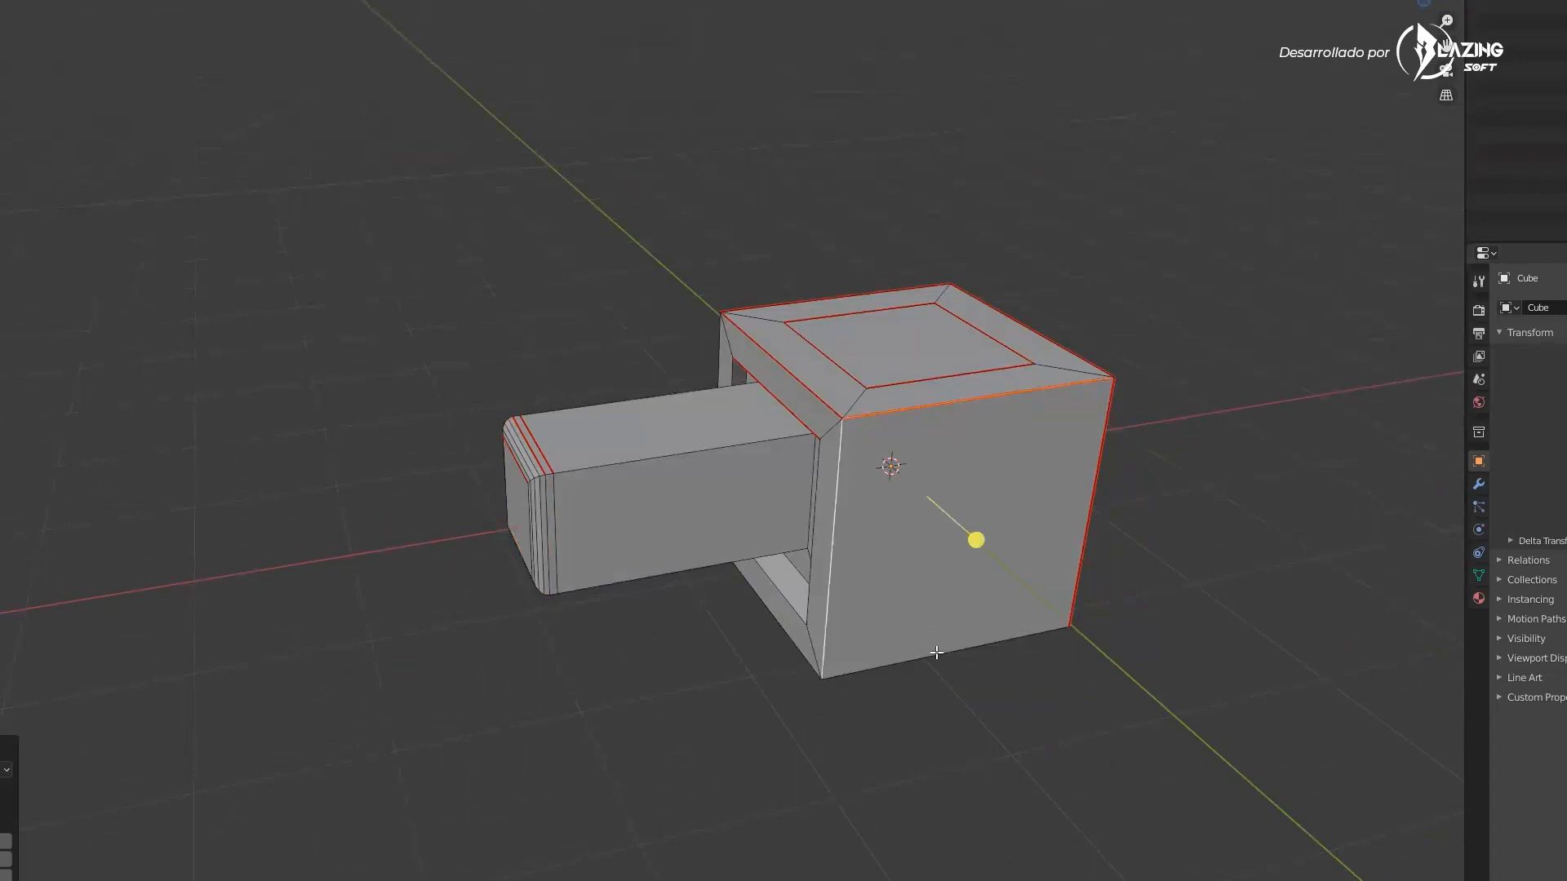
{"action": "middle_click_drag", "start_coordinate": [1013, 638], "coordinate": [783, 628]}
{"action": "key", "text": "ctrl+b"}
{"action": "right_click", "coordinate": [812, 645]}
{"action": "key", "text": "ctrl+b"}
{"action": "left_click", "coordinate": [825, 692]}
{"action": "key", "text": "ctrl+z"}
{"action": "left_click_drag", "start_coordinate": [769, 665], "coordinate": [667, 652]}
{"action": "key", "text": "ctrl+z"}
{"action": "key", "text": "ctrl+z"}
Bevel the edges of the cube's side face
{"action": "left_click", "coordinate": [716, 582]}
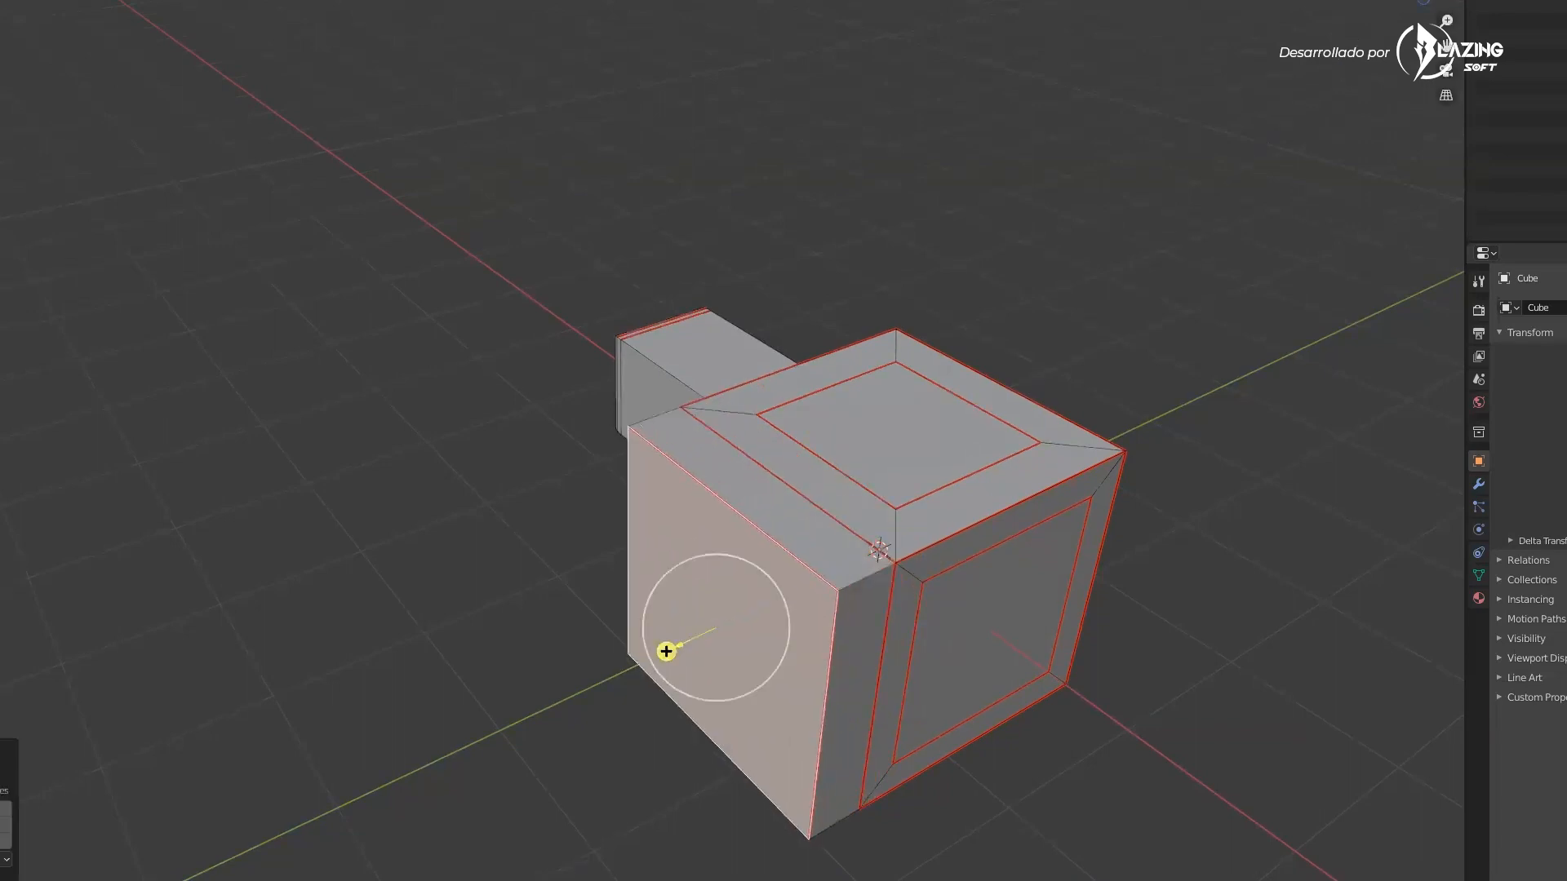
{"action": "key", "text": "ctrl+b"}
{"action": "left_click", "coordinate": [724, 609]}
{"action": "middle_click_drag", "start_coordinate": [710, 610], "coordinate": [815, 700]}
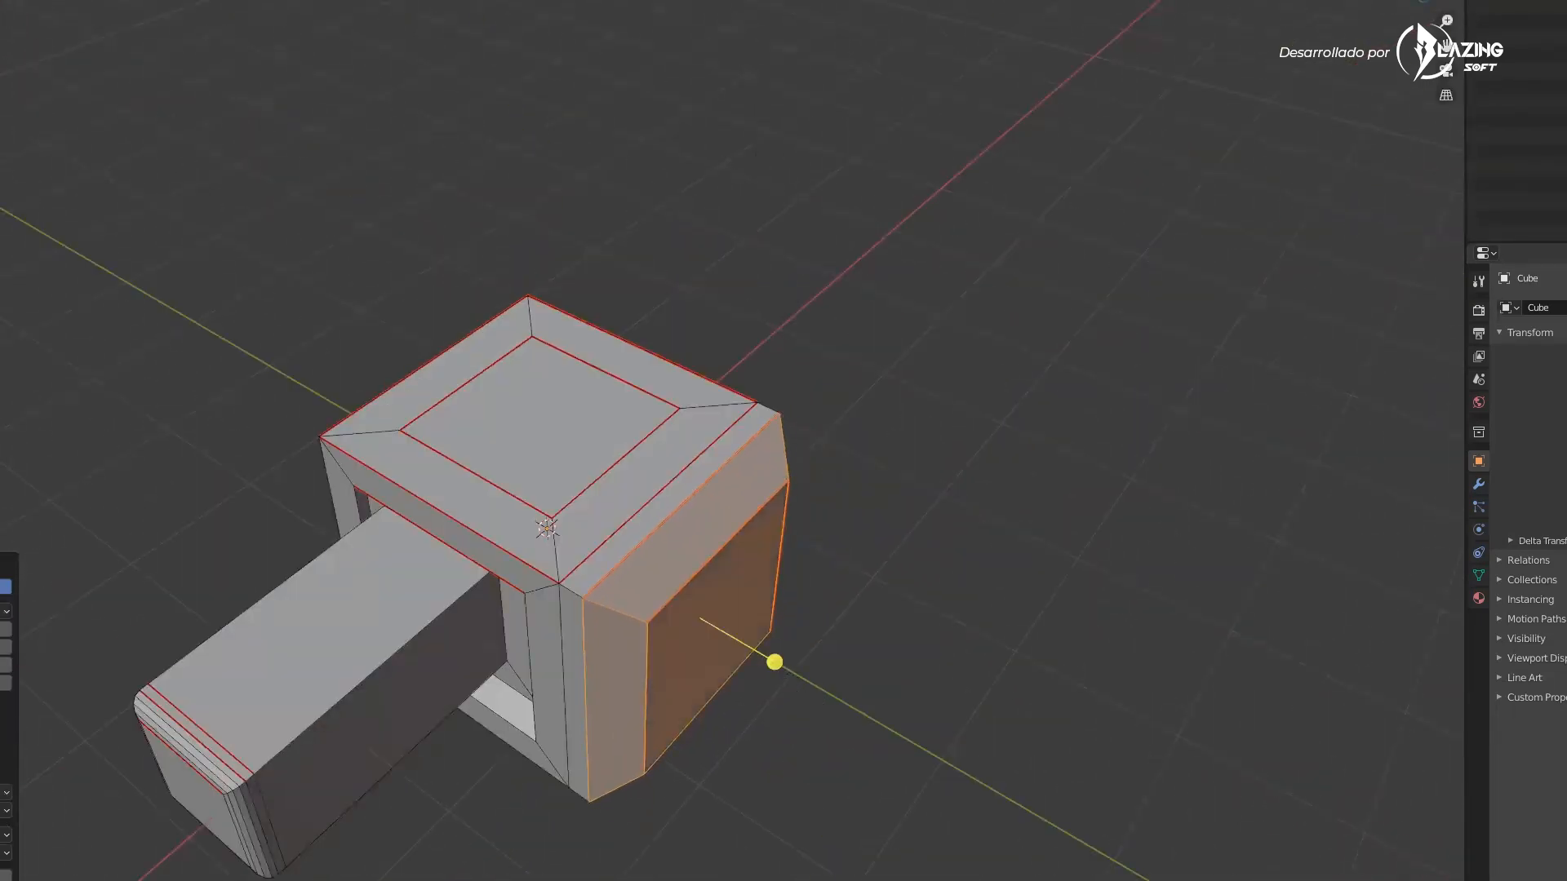
Return to Object Mode and apply smooth shading to the cube
{"action": "middle_click_drag", "start_coordinate": [449, 695], "coordinate": [546, 653]}
{"action": "scroll", "coordinate": [663, 690], "scroll_direction": "down", "scroll_amount": 4}
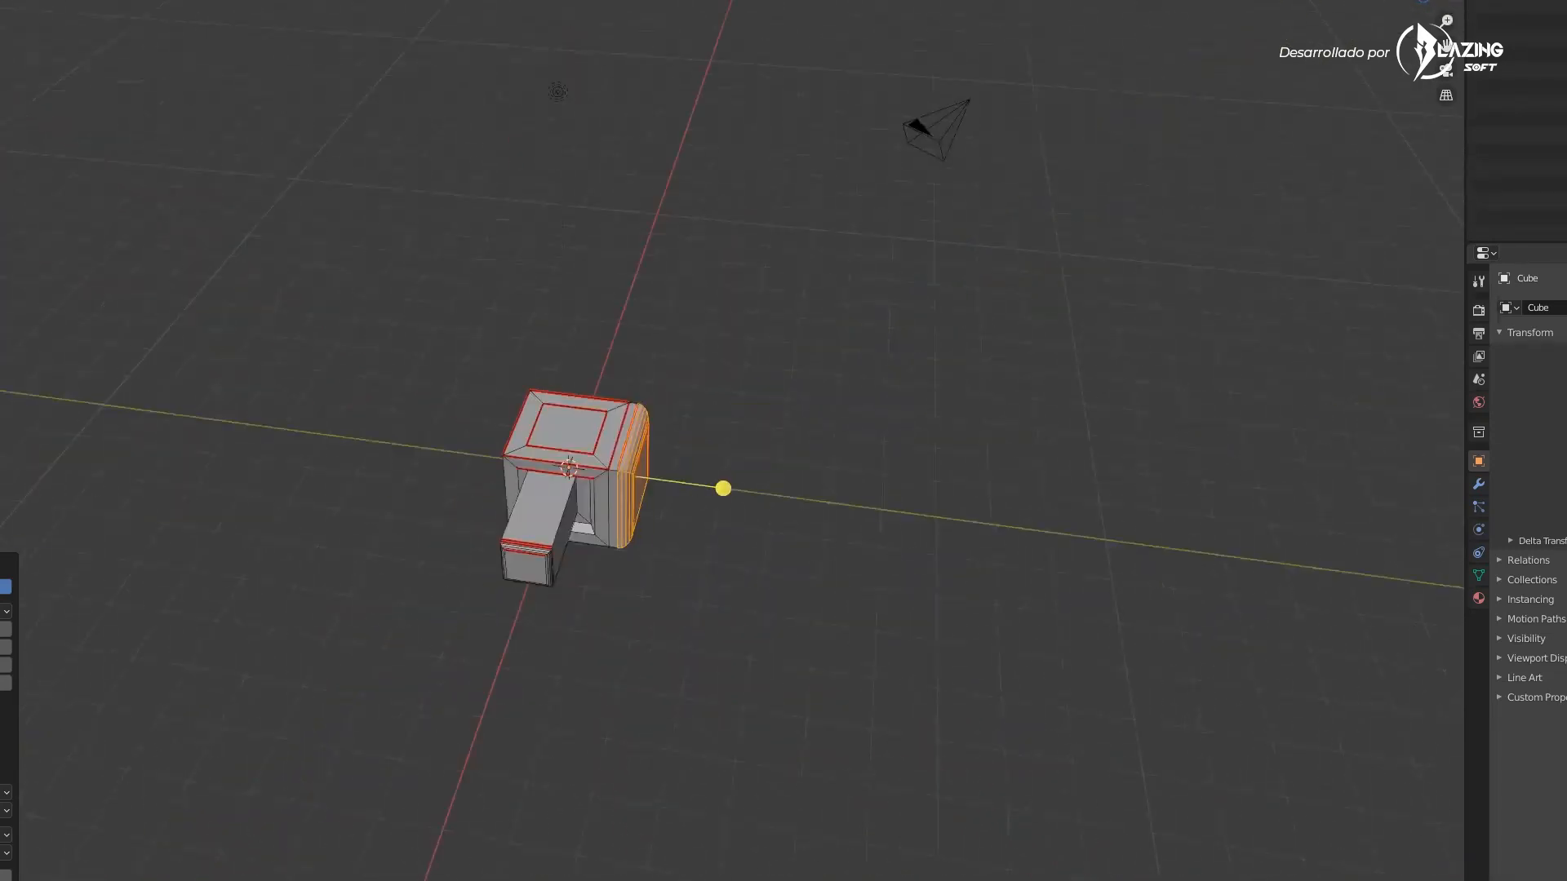
{"action": "key", "text": "Tab"}
{"action": "middle_click_drag", "start_coordinate": [751, 555], "coordinate": [656, 476]}
{"action": "scroll", "coordinate": [656, 476], "scroll_direction": "up", "scroll_amount": 6}
{"action": "middle_click_drag", "start_coordinate": [685, 629], "coordinate": [734, 600]}
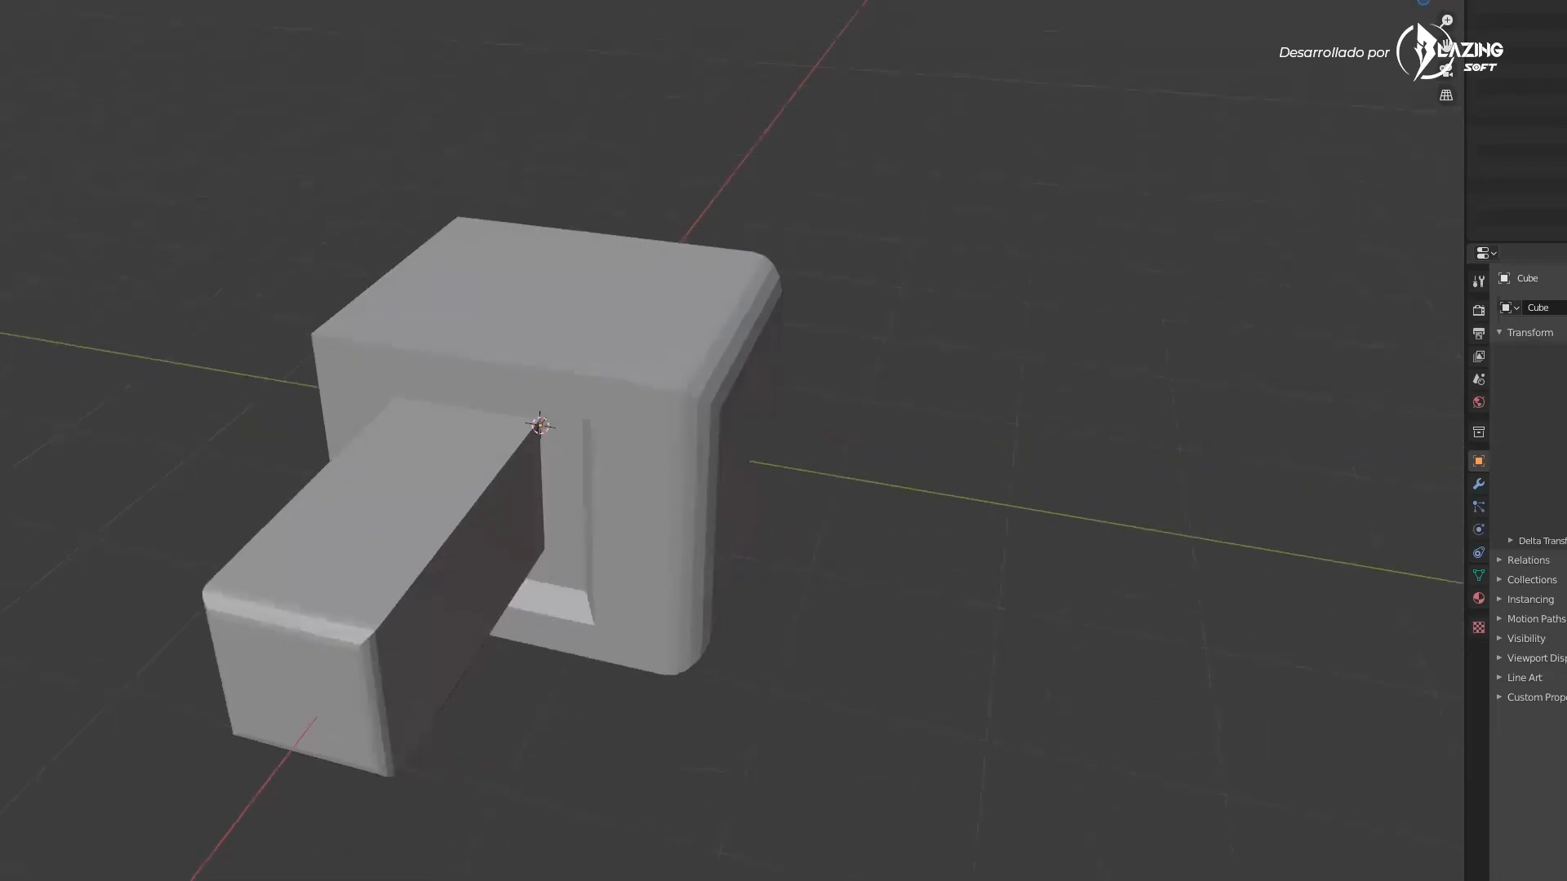
{"action": "left_click", "coordinate": [0, 0]}
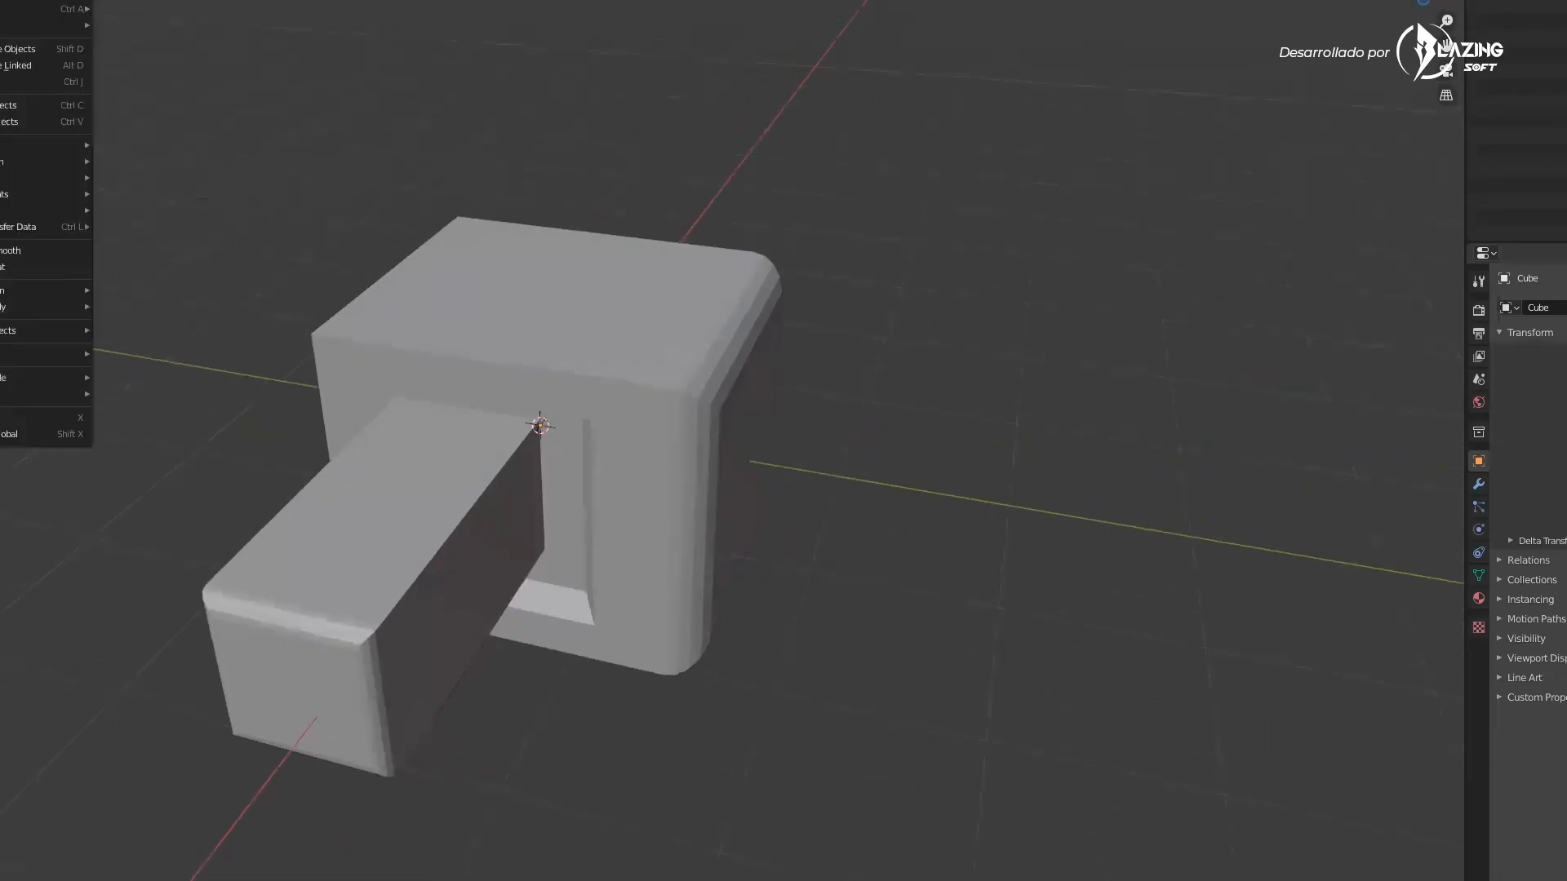
{"action": "left_click", "coordinate": [17, 253]}
{"action": "left_click", "coordinate": [545, 381]}
{"action": "left_click", "coordinate": [3, 0]}
{"action": "left_click", "coordinate": [8, 258]}
{"action": "mouse_move", "coordinate": [718, 359]}
{"action": "middle_mouse_down"}
{"action": "mouse_move", "coordinate": [554, 320]}
{"action": "mouse_move", "coordinate": [652, 347]}
{"action": "middle_mouse_up"}
{"action": "middle_click_drag", "start_coordinate": [157, 119], "coordinate": [165, 120]}
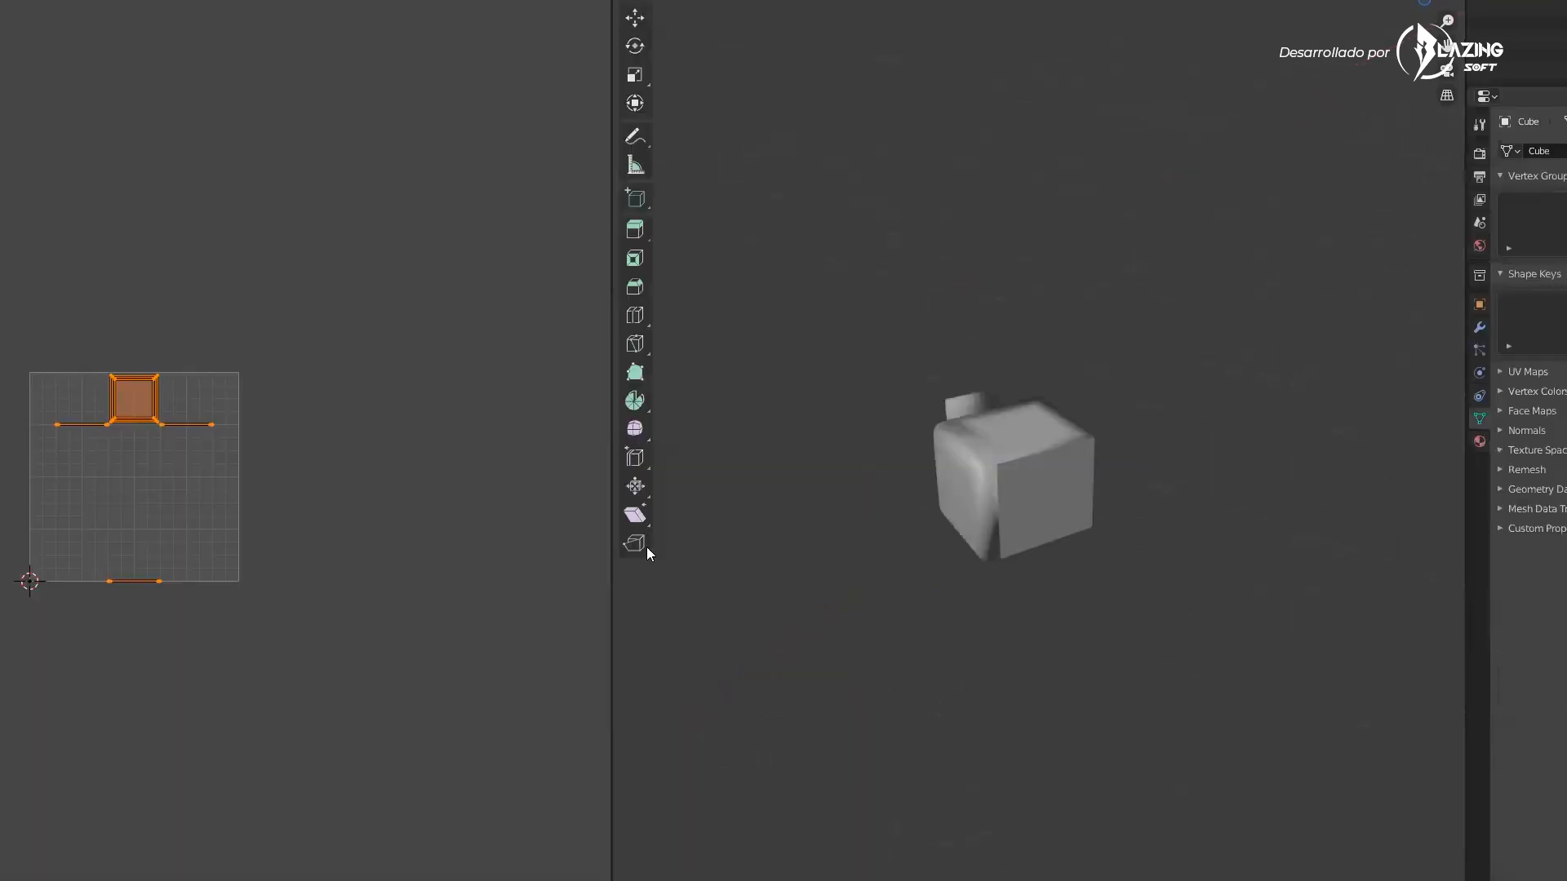
Deselect everything, select edges on the cube frame and mark them as sharp
{"action": "mouse_move", "coordinate": [1061, 506]}
{"action": "middle_mouse_down"}
{"action": "mouse_move", "coordinate": [1007, 490]}
{"action": "mouse_move", "coordinate": [1030, 491]}
{"action": "mouse_move", "coordinate": [898, 550]}
{"action": "mouse_move", "coordinate": [907, 527]}
{"action": "mouse_move", "coordinate": [1046, 530]}
{"action": "mouse_move", "coordinate": [947, 513]}
{"action": "middle_mouse_up"}
{"action": "scroll", "coordinate": [1007, 490], "scroll_direction": "up", "scroll_amount": 5}
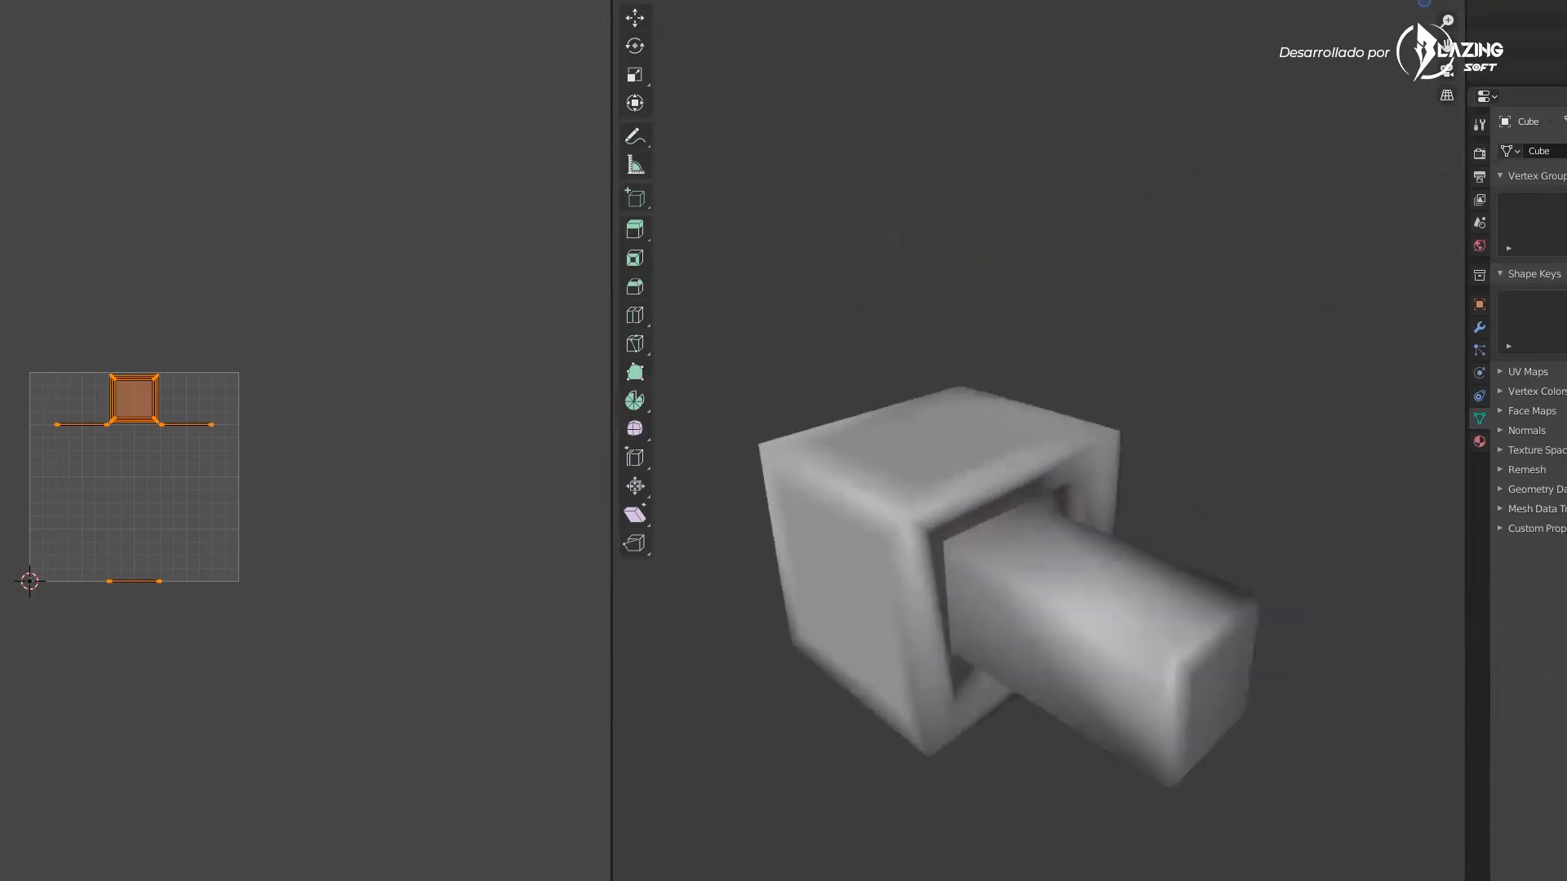
{"action": "key", "text": "alt+shift+z"}
{"action": "scroll", "coordinate": [841, 516], "scroll_direction": "up", "scroll_amount": 2}
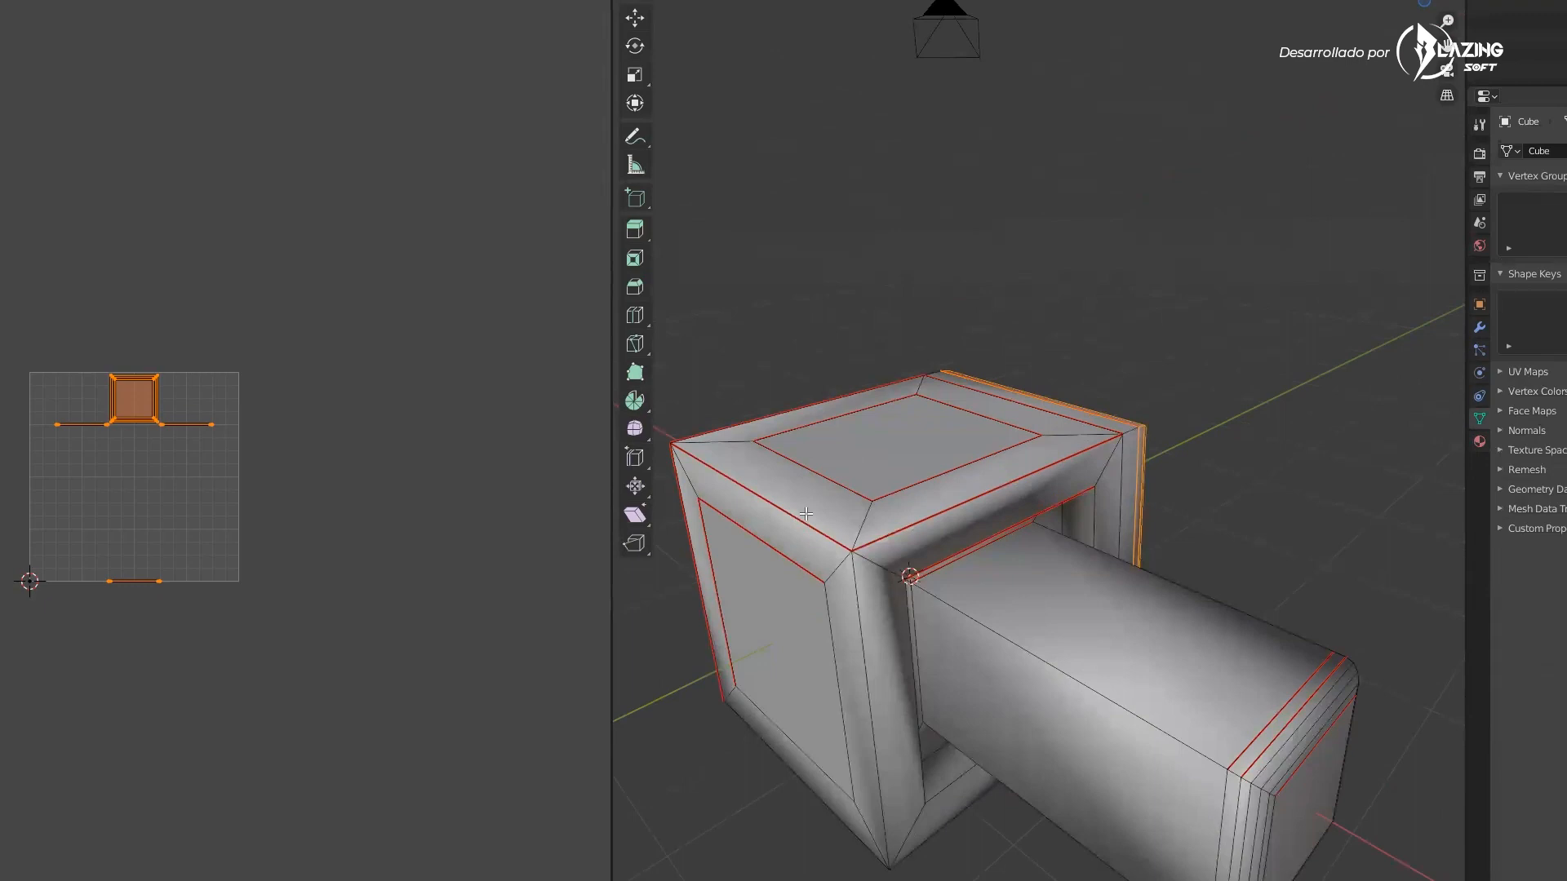
{"action": "scroll", "coordinate": [951, 550], "scroll_direction": "down", "scroll_amount": 2}
{"action": "key", "text": "alt+a"}
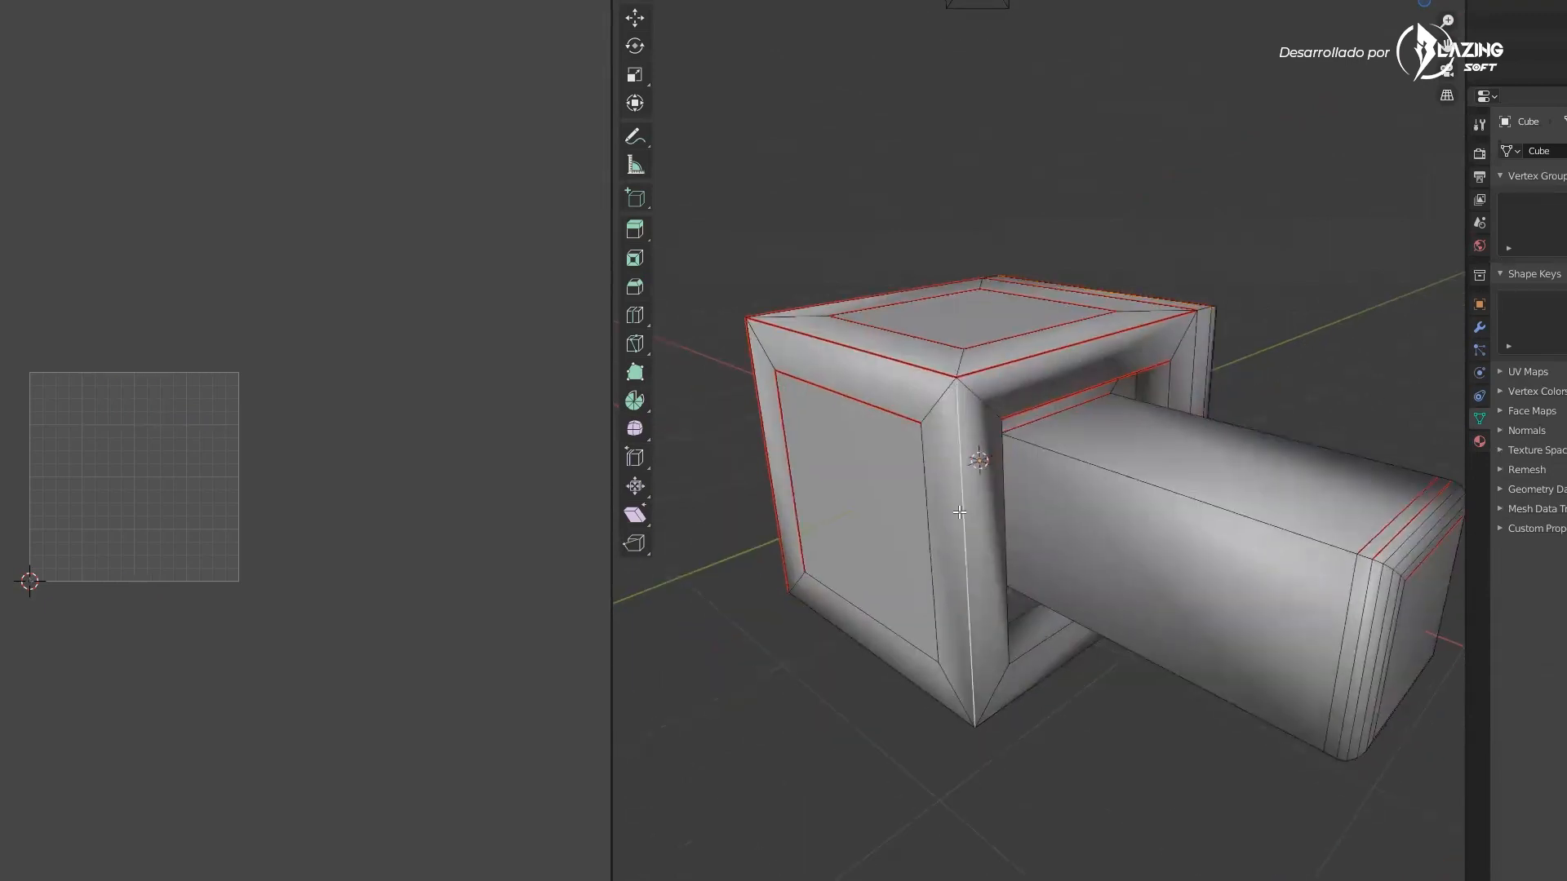
{"action": "middle_click_drag", "start_coordinate": [961, 454], "coordinate": [908, 413]}
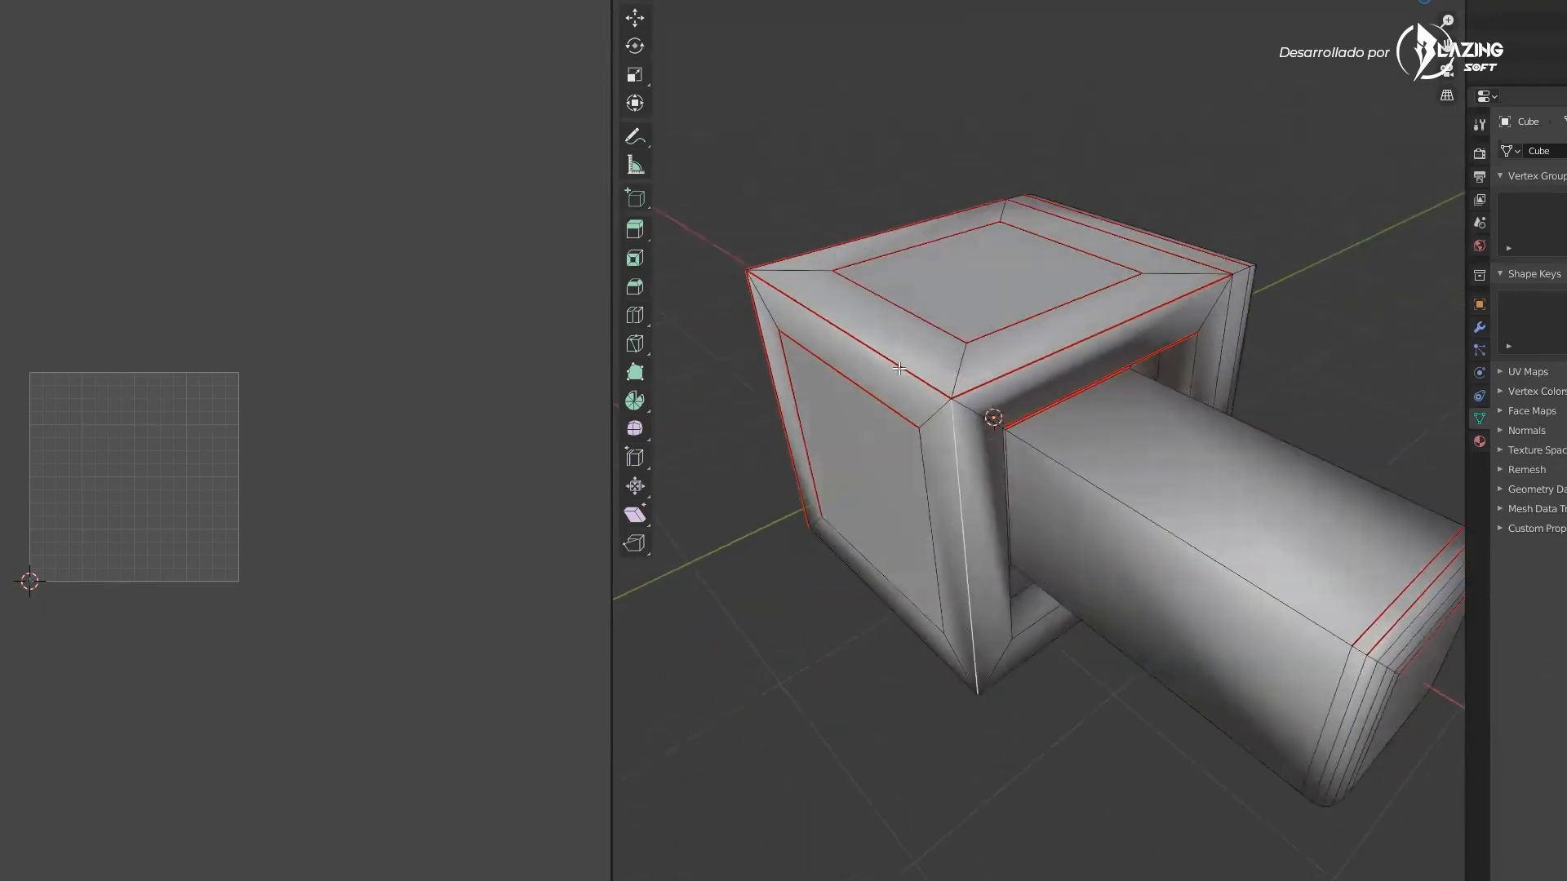
{"action": "middle_click_drag", "start_coordinate": [874, 640], "coordinate": [1050, 535]}
{"action": "left_click", "coordinate": [1049, 534], "text": "shift"}
{"action": "middle_click_drag", "start_coordinate": [1451, 505], "coordinate": [894, 400]}
{"action": "middle_click_drag", "start_coordinate": [1055, 279], "coordinate": [1193, 359]}
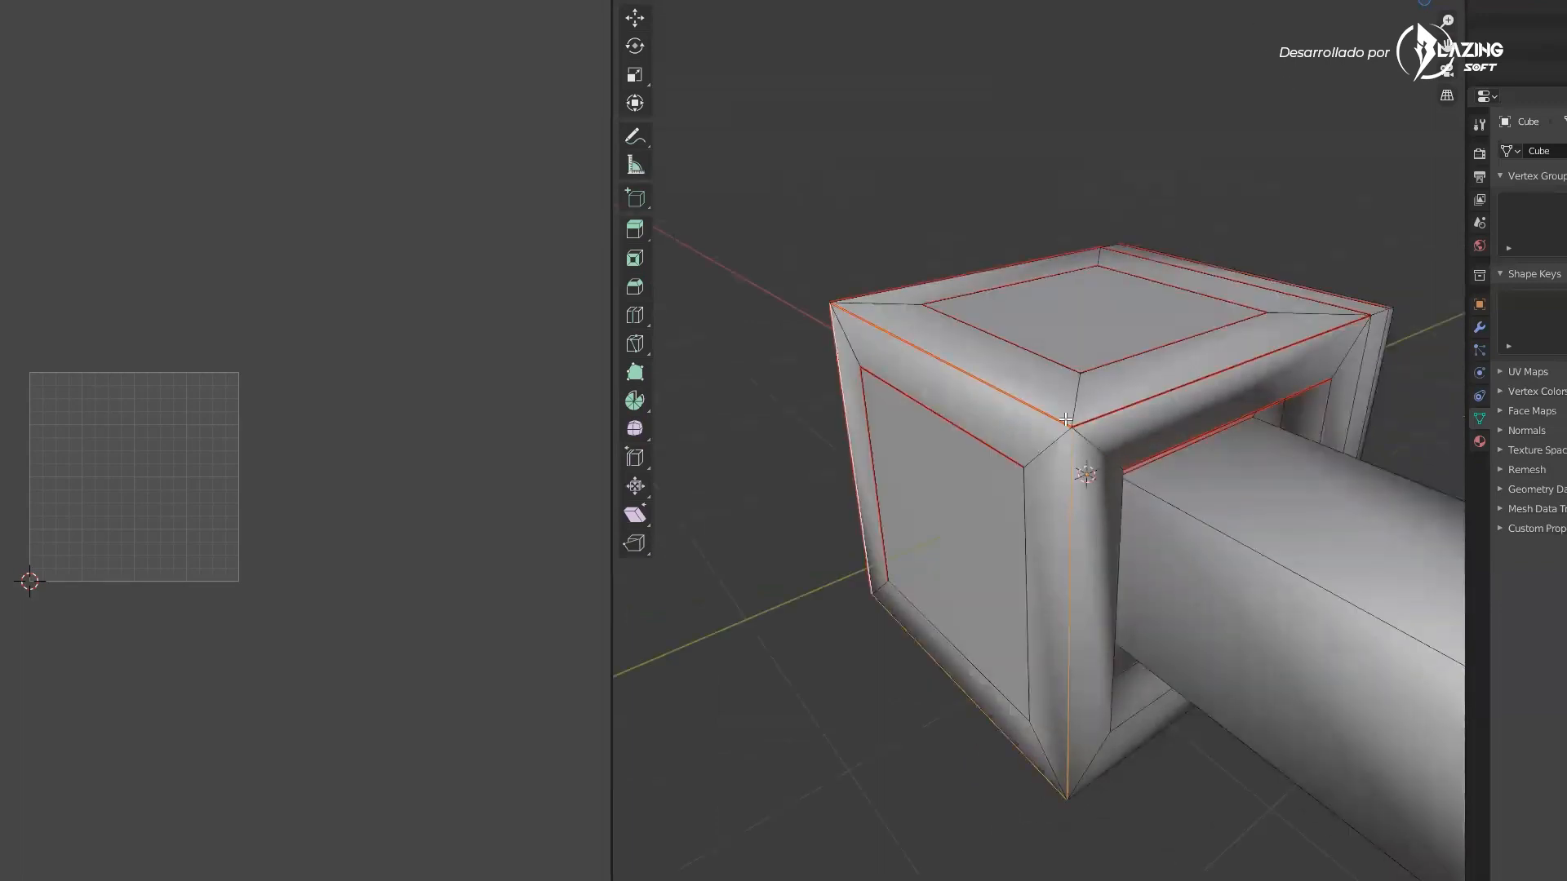
{"action": "right_click", "coordinate": [1066, 419]}
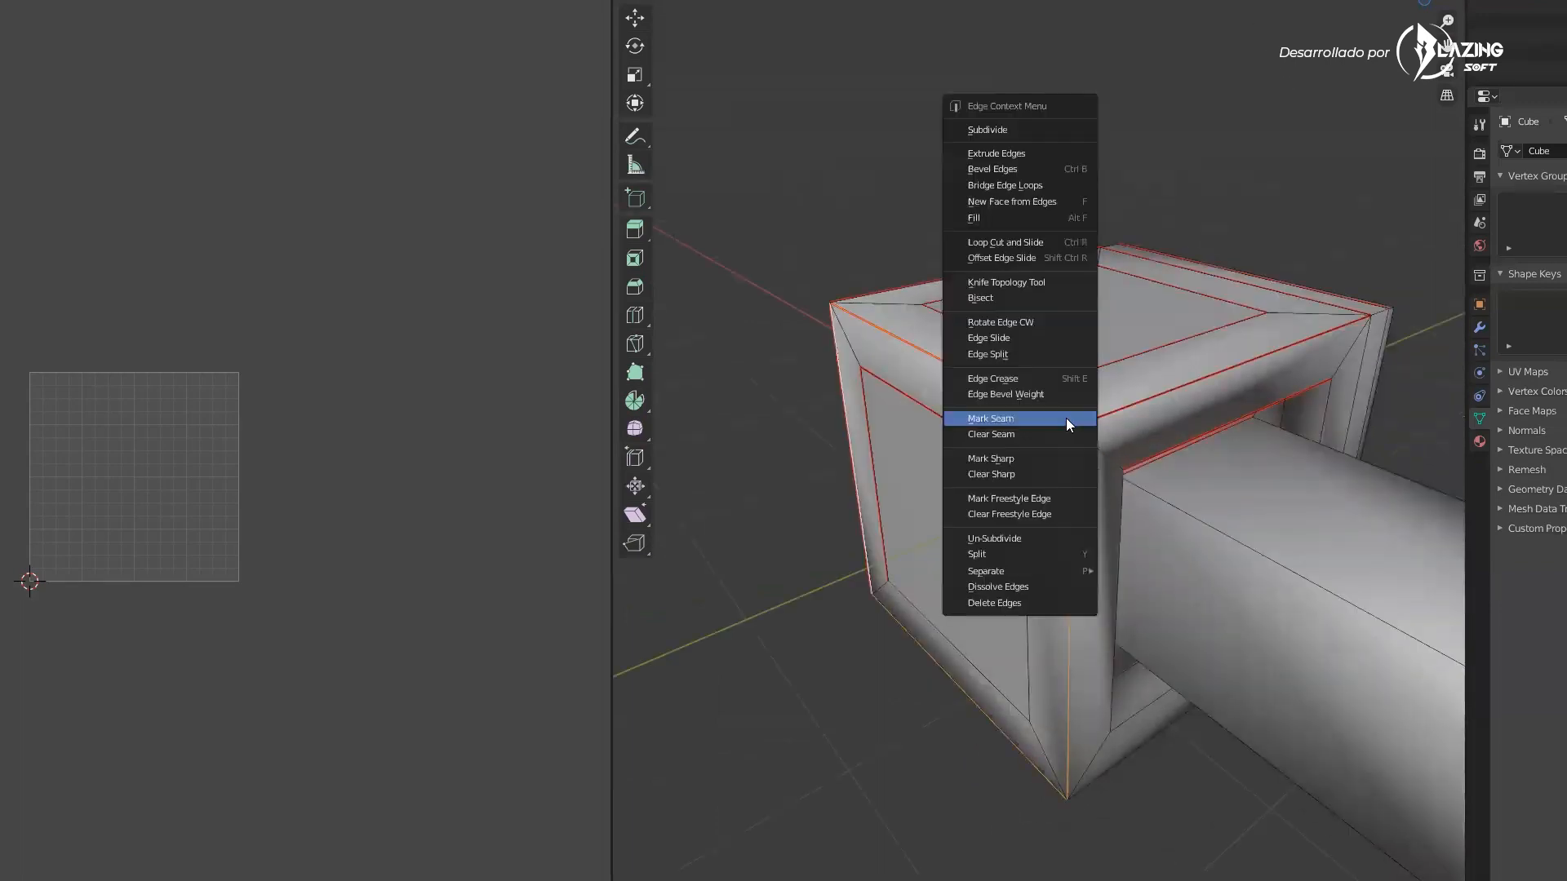
{"action": "left_click", "coordinate": [1017, 459]}
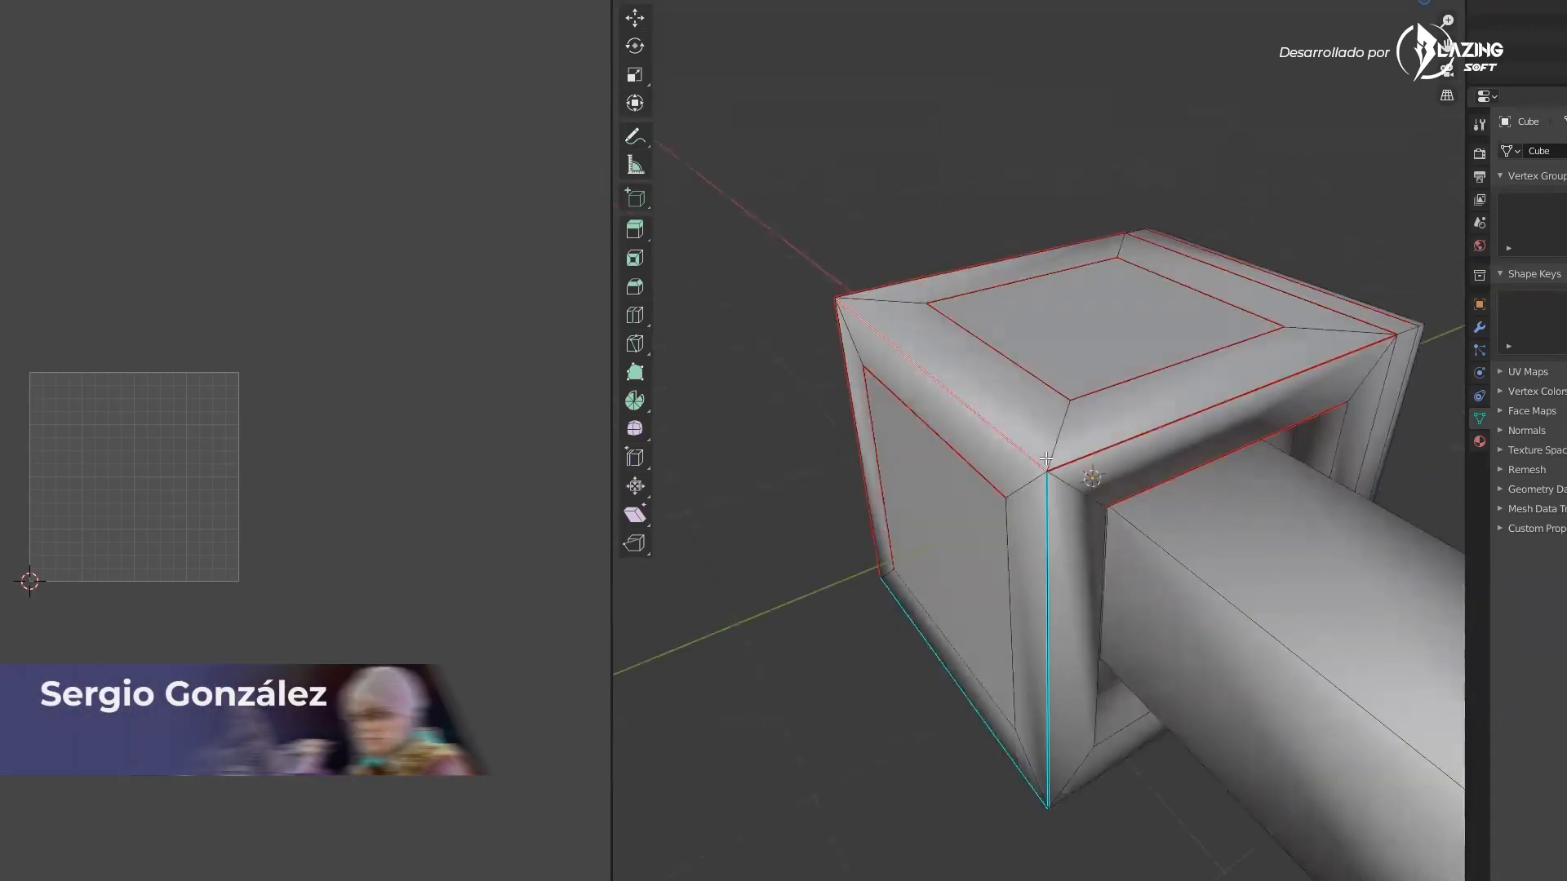
{"action": "scroll", "coordinate": [1047, 459], "scroll_direction": "up", "scroll_amount": 3}
{"action": "right_click", "coordinate": [1027, 475]}
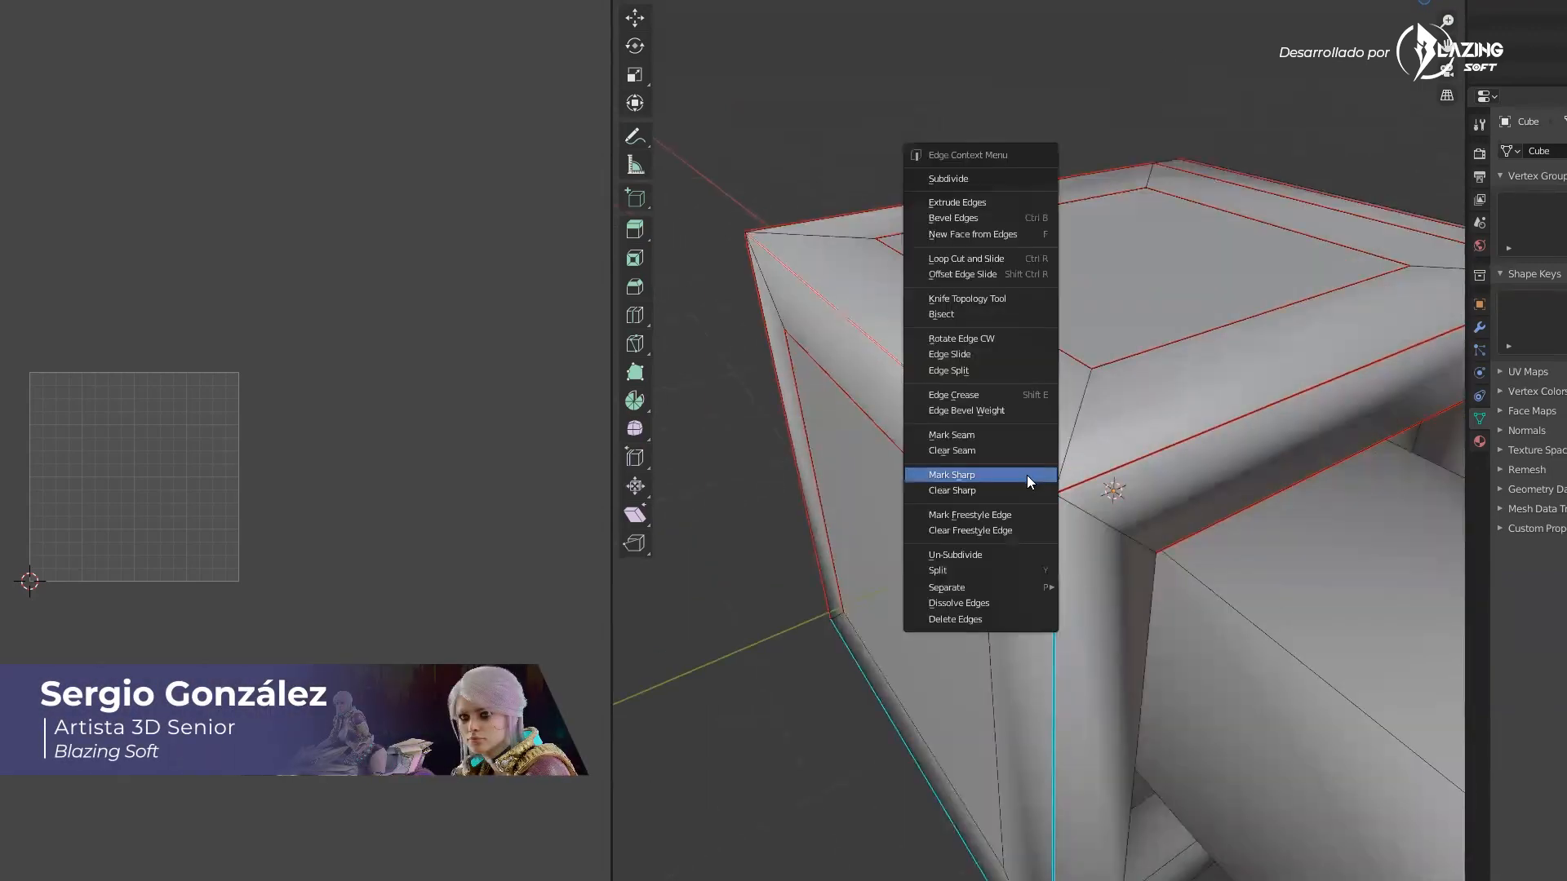
{"action": "left_click", "coordinate": [1027, 475]}
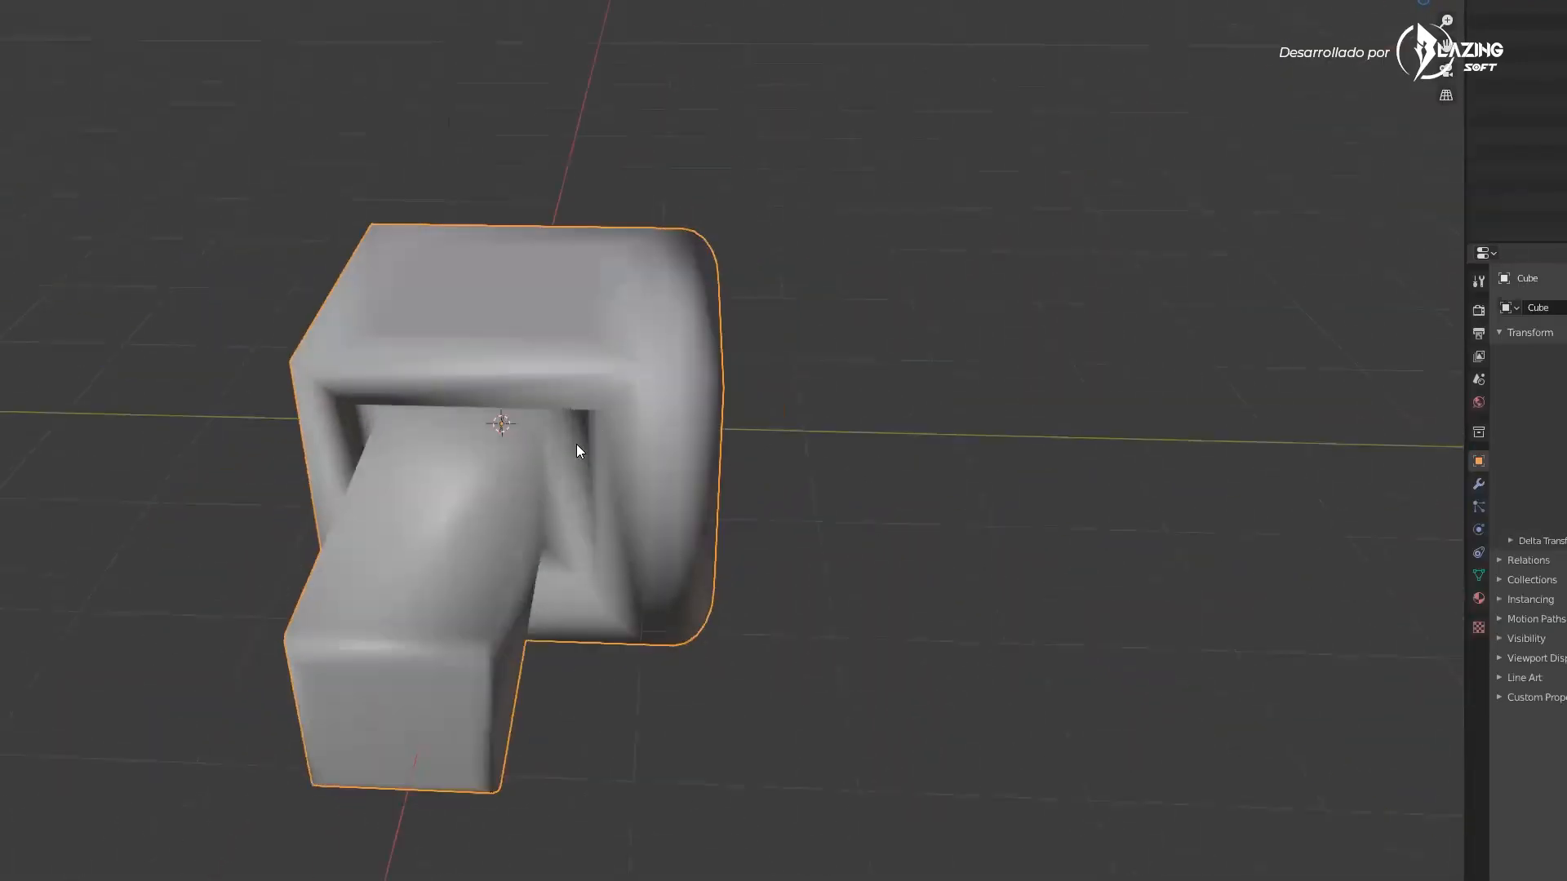
Select all faces and unwrap their UVs
{"action": "key", "text": "shift+z"}
{"action": "mouse_move", "coordinate": [1057, 339]}
{"action": "middle_mouse_down"}
{"action": "mouse_move", "coordinate": [1025, 365]}
{"action": "mouse_move", "coordinate": [938, 342]}
{"action": "mouse_move", "coordinate": [857, 359]}
{"action": "middle_mouse_up"}
{"action": "key", "text": "alt+z"}
{"action": "key", "text": "shift+z"}
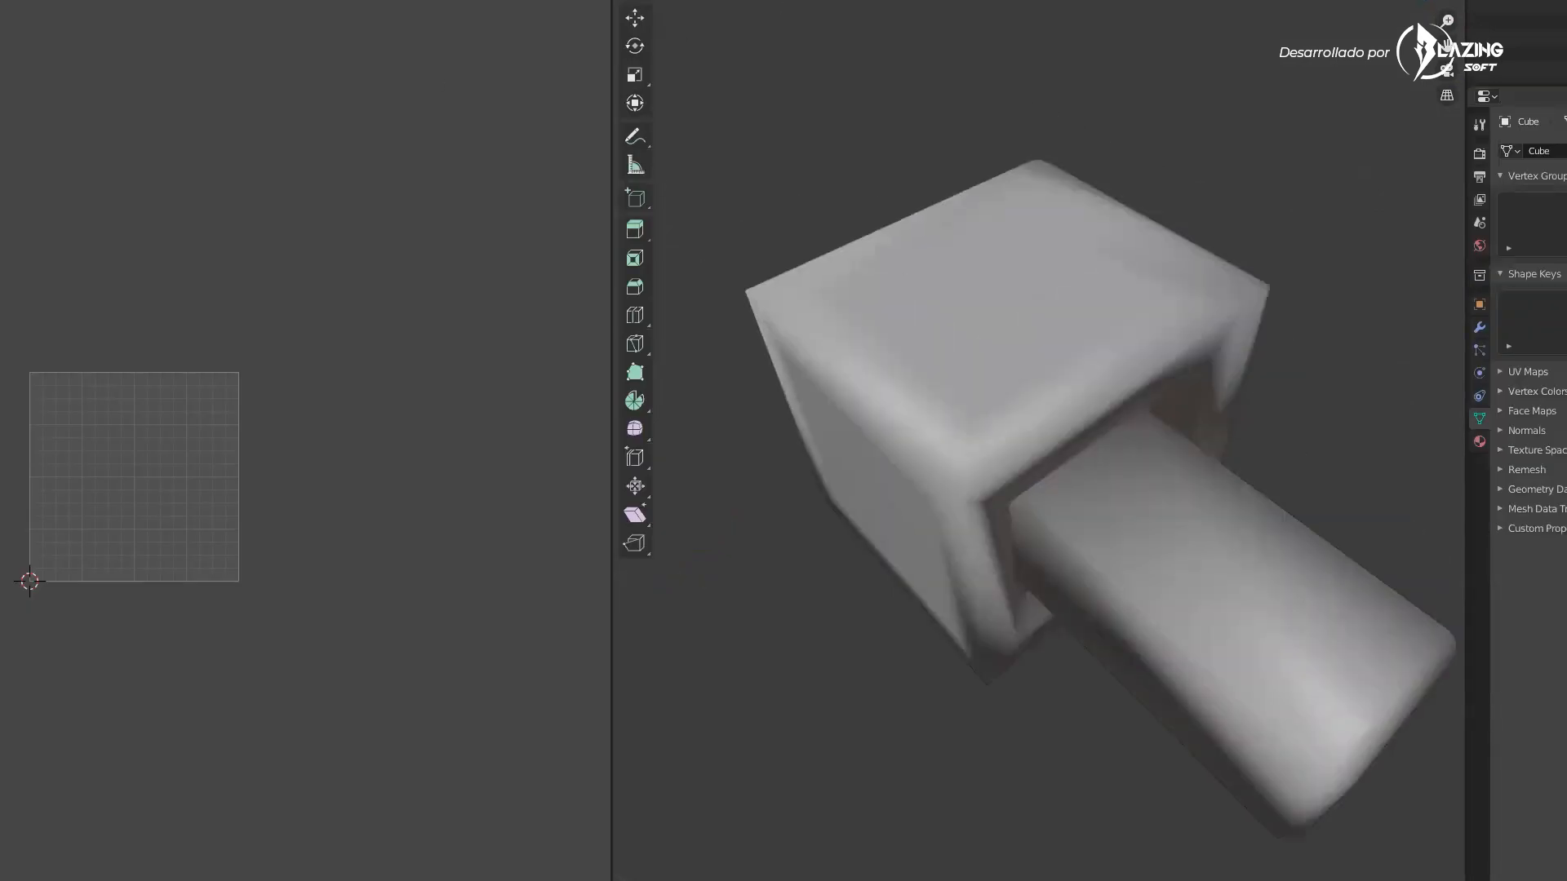
{"action": "left_click", "coordinate": [1010, 345]}
{"action": "middle_click_drag", "start_coordinate": [1012, 357], "coordinate": [995, 350]}
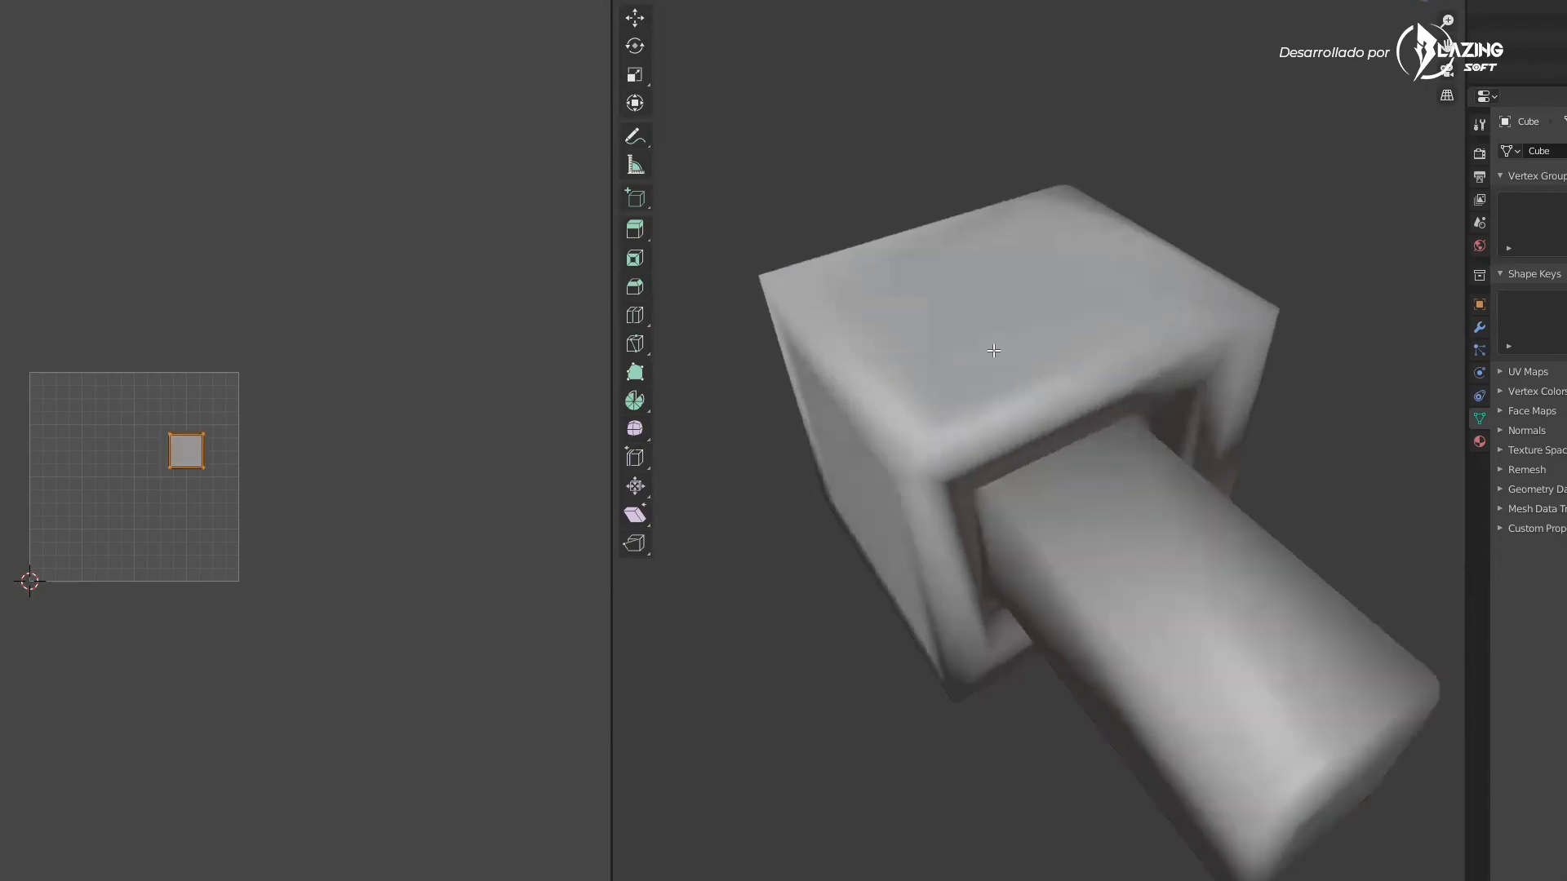
{"action": "key", "text": "a"}
{"action": "middle_click_drag", "start_coordinate": [1060, 422], "coordinate": [1051, 387]}
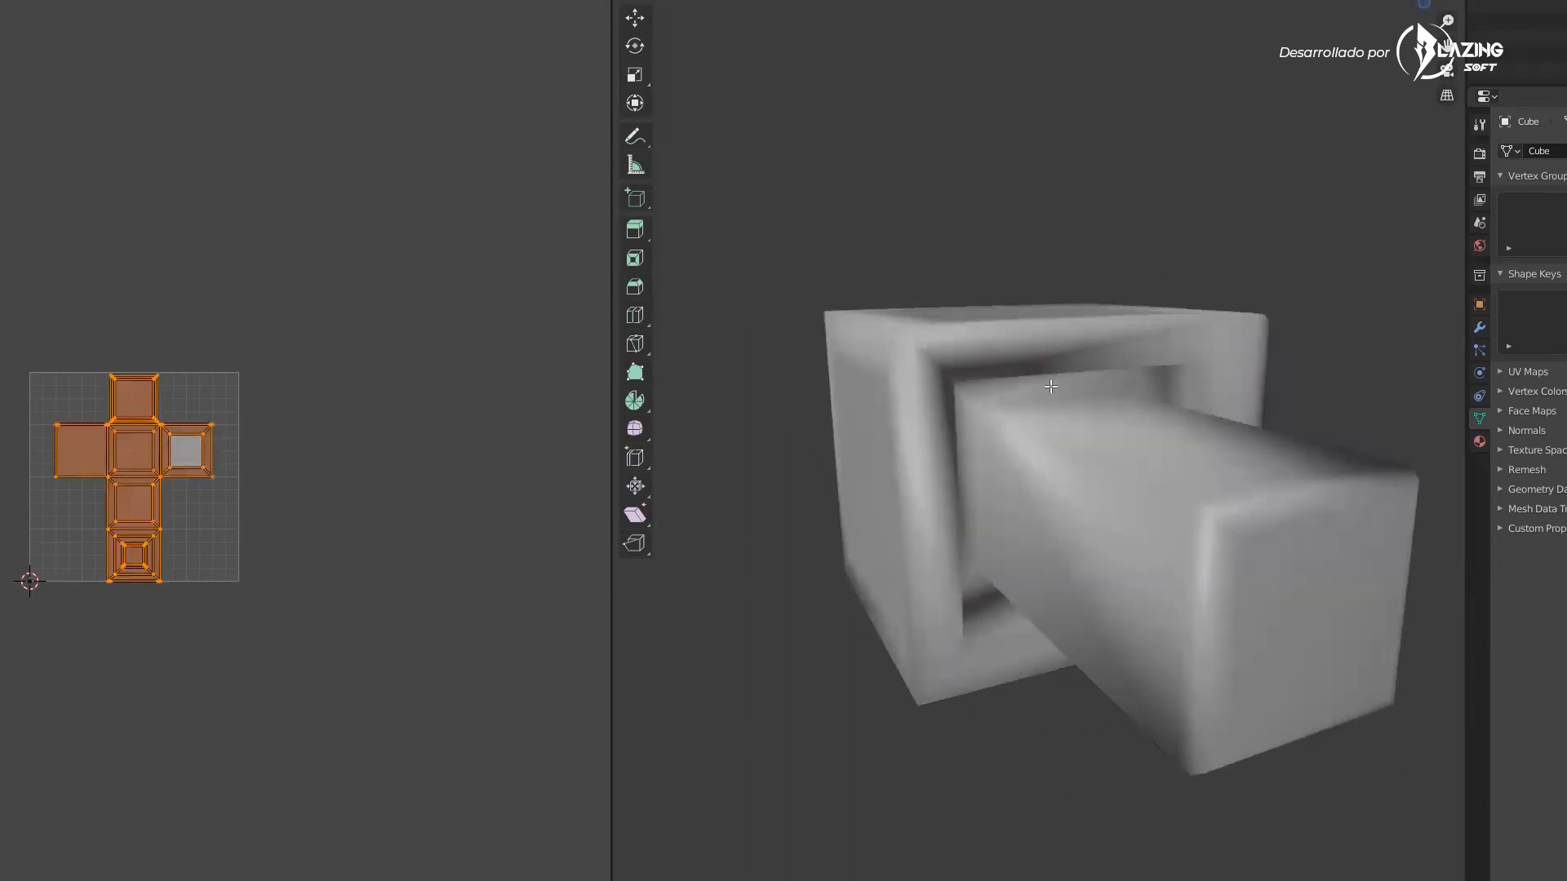
{"action": "right_click", "coordinate": [1087, 398]}
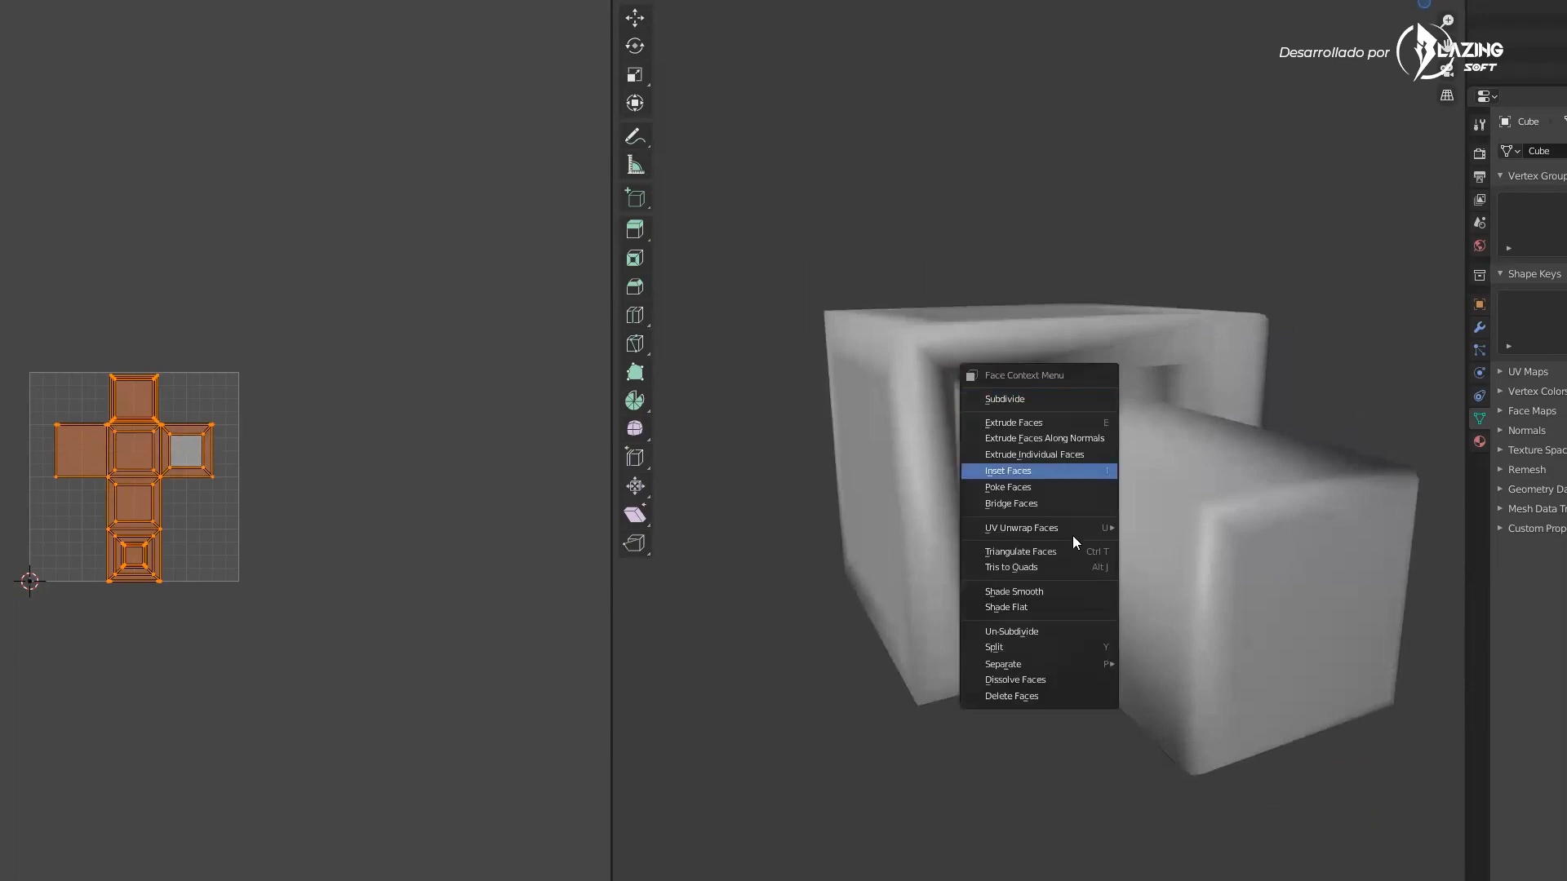
{"action": "mouse_move", "coordinate": [1074, 527]}
{"action": "left_click", "coordinate": [1159, 527]}
Select an edge where the bar meets the frame and mark it as a seam
{"action": "scroll", "coordinate": [175, 457], "scroll_direction": "up", "scroll_amount": 4}
{"action": "mouse_move", "coordinate": [1045, 517]}
{"action": "middle_mouse_down"}
{"action": "mouse_move", "coordinate": [1097, 592]}
{"action": "mouse_move", "coordinate": [1097, 522]}
{"action": "mouse_move", "coordinate": [1029, 498]}
{"action": "middle_mouse_up"}
{"action": "scroll", "coordinate": [1028, 498], "scroll_direction": "up", "scroll_amount": 2}
{"action": "left_click", "coordinate": [154, 633]}
{"action": "scroll", "coordinate": [2, 457], "scroll_direction": "up", "scroll_amount": 2}
{"action": "middle_click_drag", "start_coordinate": [1139, 522], "coordinate": [1131, 555]}
{"action": "left_click", "coordinate": [942, 498]}
{"action": "middle_click_drag", "start_coordinate": [979, 637], "coordinate": [816, 526]}
{"action": "left_click", "coordinate": [1150, 489], "text": "shift"}
{"action": "middle_click_drag", "start_coordinate": [1143, 408], "coordinate": [1103, 522]}
{"action": "right_click", "coordinate": [1104, 417]}
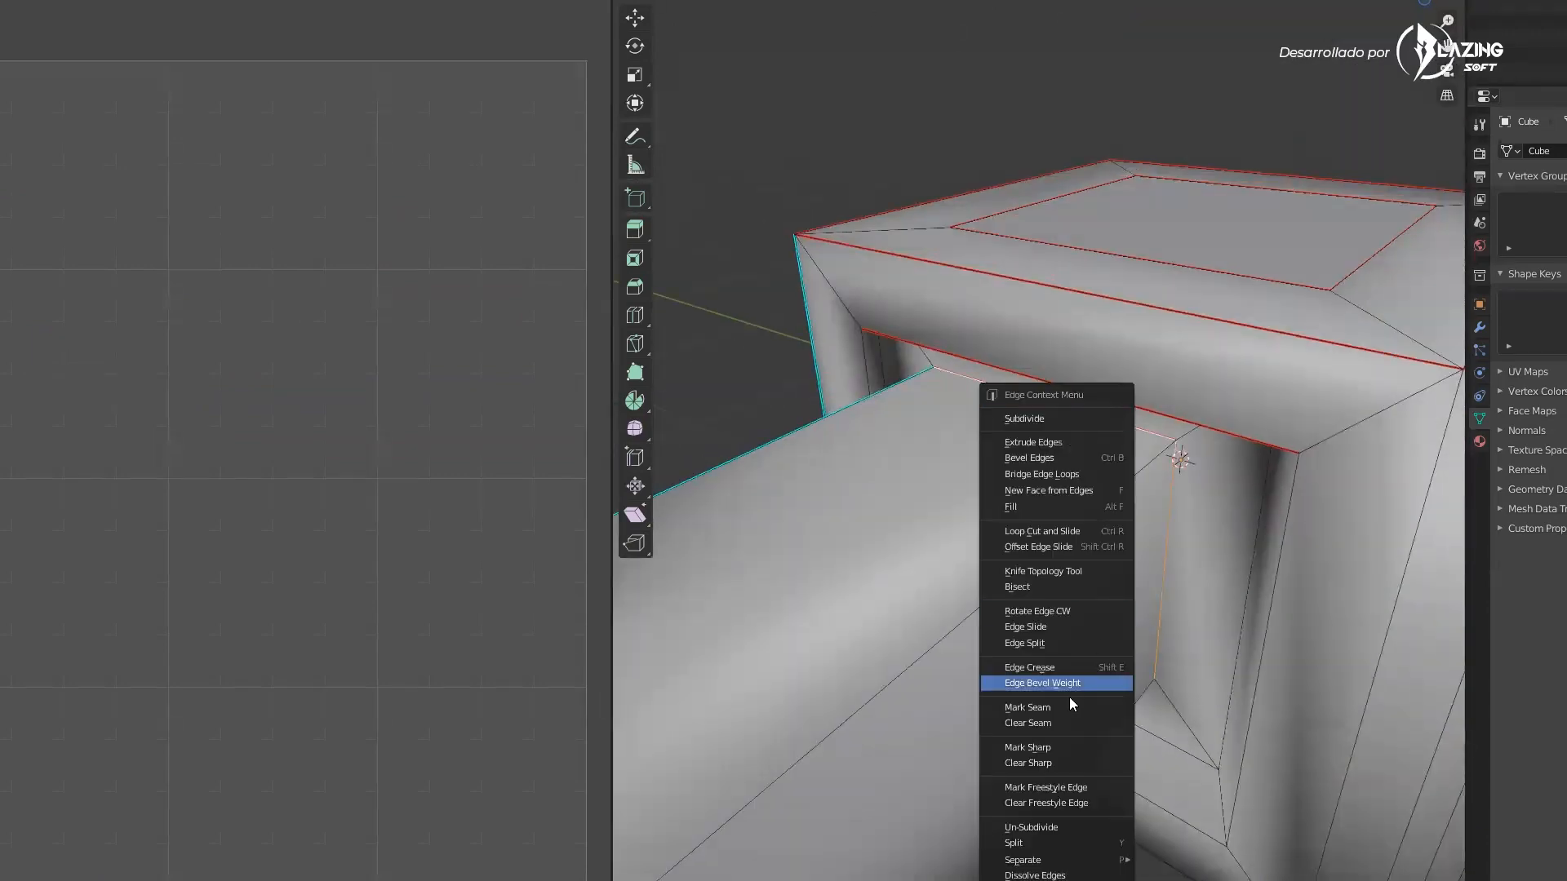
{"action": "left_click", "coordinate": [1070, 706]}
Select edges around the bar's end and mark them as seams
{"action": "scroll", "coordinate": [1053, 686], "scroll_direction": "down", "scroll_amount": 9}
{"action": "scroll", "coordinate": [948, 613], "scroll_direction": "up", "scroll_amount": 8}
{"action": "left_click", "coordinate": [1017, 524]}
{"action": "middle_click_drag", "start_coordinate": [990, 565], "coordinate": [991, 522]}
{"action": "scroll", "coordinate": [991, 523], "scroll_direction": "up", "scroll_amount": 3}
{"action": "left_click", "coordinate": [739, 845], "text": "shift"}
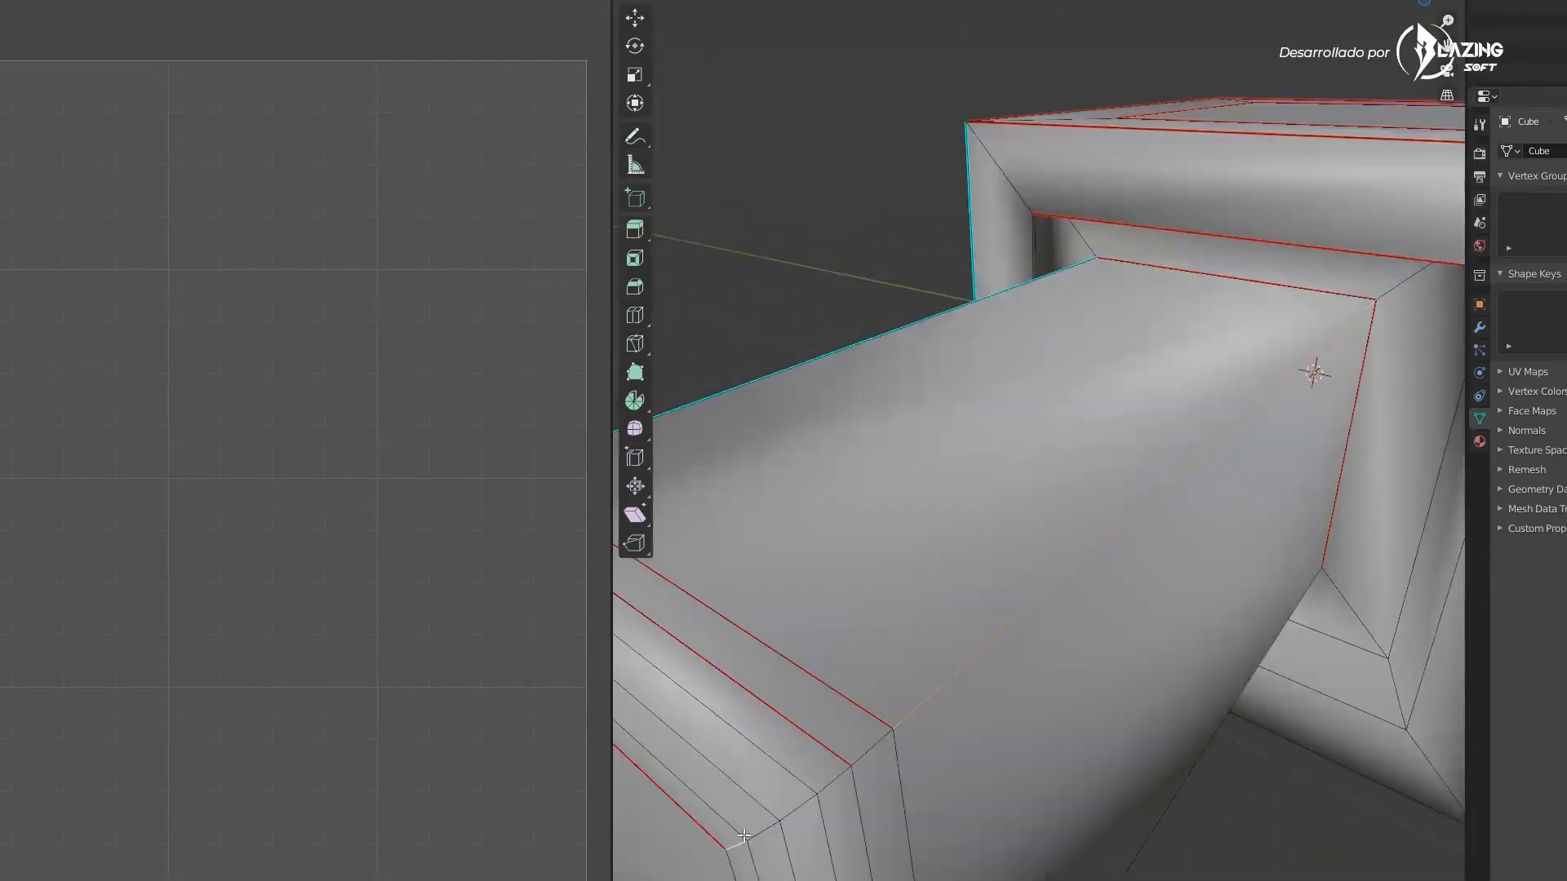
{"action": "left_click", "coordinate": [793, 814], "text": "shift"}
{"action": "left_click", "coordinate": [836, 788], "text": "shift"}
{"action": "left_click", "coordinate": [872, 749], "text": "shift"}
{"action": "right_click", "coordinate": [874, 746]}
{"action": "left_click", "coordinate": [875, 743]}
Select more edges around the bar's end loops and mark them as seams
{"action": "scroll", "coordinate": [909, 712], "scroll_direction": "down", "scroll_amount": 6}
{"action": "middle_click_drag", "start_coordinate": [909, 706], "coordinate": [968, 564]}
{"action": "left_click", "coordinate": [957, 564]}
{"action": "scroll", "coordinate": [971, 556], "scroll_direction": "up", "scroll_amount": 5}
{"action": "left_click", "coordinate": [872, 843], "text": "shift"}
{"action": "left_click", "coordinate": [900, 834], "text": "shift"}
{"action": "left_click", "coordinate": [971, 790], "text": "shift"}
{"action": "left_click", "coordinate": [935, 816], "text": "shift"}
{"action": "left_click", "coordinate": [1002, 759], "text": "shift"}
{"action": "right_click", "coordinate": [906, 704]}
{"action": "left_click", "coordinate": [903, 700]}
Select an edge along the bar and mark it as a seam
{"action": "scroll", "coordinate": [902, 696], "scroll_direction": "down", "scroll_amount": 10}
{"action": "middle_click_drag", "start_coordinate": [902, 697], "coordinate": [865, 833]}
{"action": "scroll", "coordinate": [1020, 432], "scroll_direction": "up", "scroll_amount": 4}
{"action": "left_click", "coordinate": [1022, 429]}
{"action": "right_click", "coordinate": [1022, 427]}
{"action": "left_click", "coordinate": [1022, 425]}
Switch to face selection, select all faces and unwrap the UVs again
{"action": "middle_click_drag", "start_coordinate": [1021, 425], "coordinate": [1056, 430]}
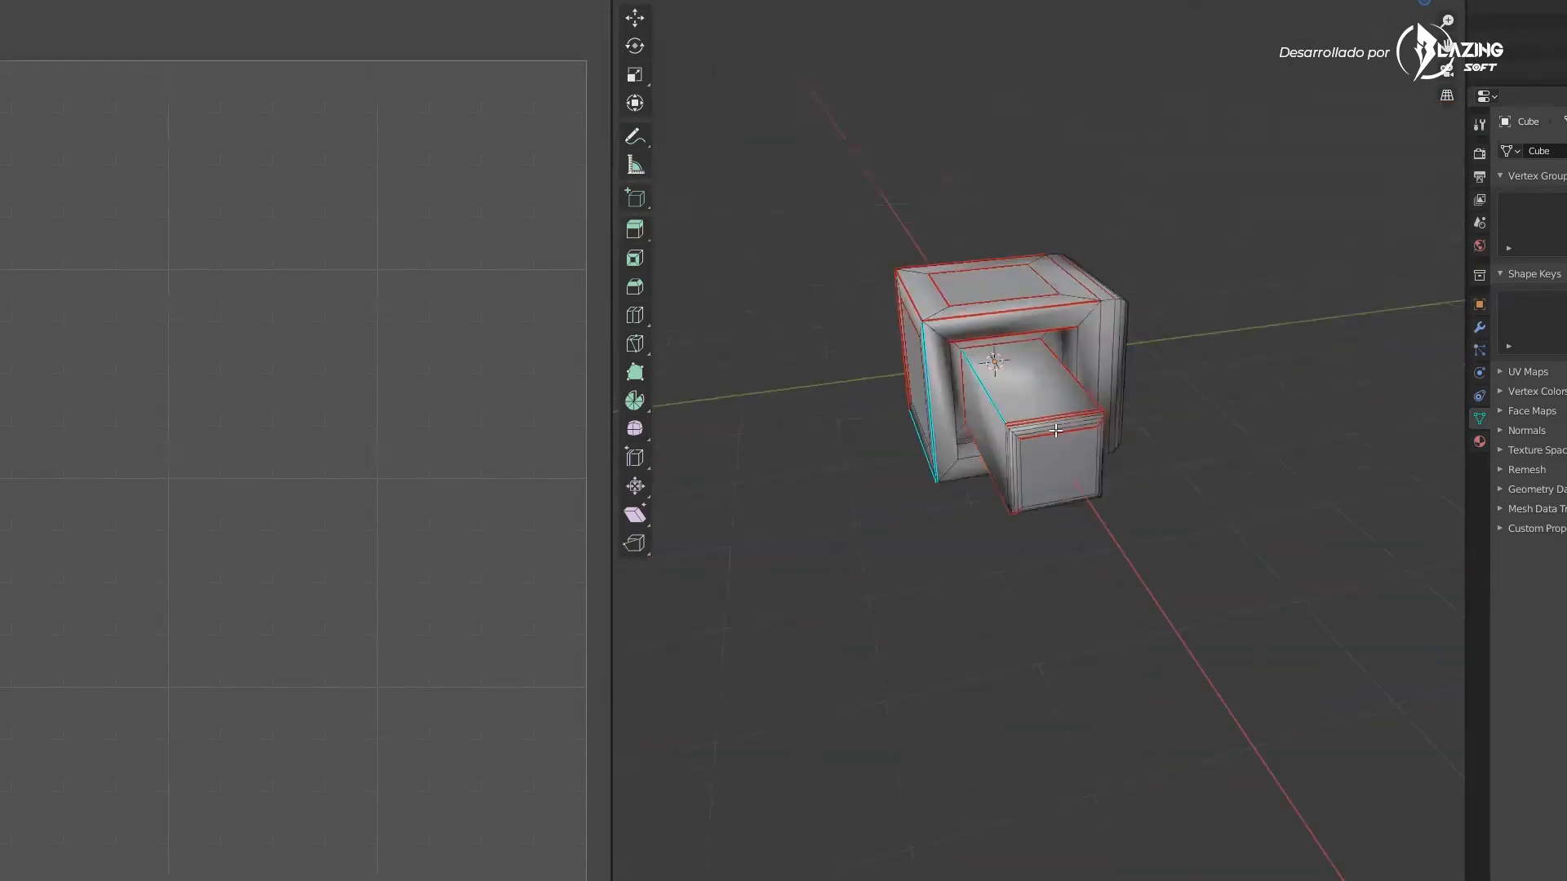
{"action": "key", "text": "3"}
{"action": "key", "text": "a"}
{"action": "right_click", "coordinate": [1056, 430]}
{"action": "mouse_move", "coordinate": [1028, 565]}
{"action": "left_click", "coordinate": [1119, 563]}
Switch to edge selection and select edges along the bar to mark as seams
{"action": "middle_click_drag", "start_coordinate": [227, 445], "coordinate": [314, 473]}
{"action": "middle_click_drag", "start_coordinate": [1183, 343], "coordinate": [1052, 457]}
{"action": "scroll", "coordinate": [1085, 331], "scroll_direction": "up", "scroll_amount": 2}
{"action": "scroll", "coordinate": [1085, 331], "scroll_direction": "up", "scroll_amount": 4}
{"action": "key", "text": "2"}
{"action": "left_click", "coordinate": [990, 437]}
{"action": "left_click", "coordinate": [1193, 387]}
{"action": "left_click", "coordinate": [1040, 508]}
{"action": "scroll", "coordinate": [1023, 487], "scroll_direction": "down", "scroll_amount": 6}
{"action": "left_click", "coordinate": [1071, 687], "text": "shift"}
{"action": "scroll", "coordinate": [1071, 687], "scroll_direction": "up", "scroll_amount": 5}
{"action": "right_click", "coordinate": [1120, 693]}
{"action": "left_click", "coordinate": [1121, 791]}
Select further edges on the bar and mark them as seams
{"action": "middle_click_drag", "start_coordinate": [1121, 790], "coordinate": [963, 489]}
{"action": "scroll", "coordinate": [965, 530], "scroll_direction": "up", "scroll_amount": 5}
{"action": "left_click", "coordinate": [967, 564]}
{"action": "middle_click_drag", "start_coordinate": [967, 564], "coordinate": [964, 580]}
{"action": "left_click", "coordinate": [1097, 422], "text": "shift"}
{"action": "left_click", "coordinate": [944, 501], "text": "shift"}
{"action": "middle_click_drag", "start_coordinate": [944, 501], "coordinate": [1297, 457]}
{"action": "left_click", "coordinate": [1266, 477], "text": "shift"}
{"action": "scroll", "coordinate": [1266, 478], "scroll_direction": "down", "scroll_amount": 4}
{"action": "right_click", "coordinate": [1105, 359]}
{"action": "left_click", "coordinate": [1105, 359]}
Select the inner edge where the bar meets the frame opening and mark it as a seam
{"action": "left_click", "coordinate": [1305, 465]}
{"action": "left_click", "coordinate": [1274, 512], "text": "shift"}
{"action": "right_click", "coordinate": [1274, 513]}
{"action": "left_click", "coordinate": [1274, 512]}
{"action": "scroll", "coordinate": [1098, 474], "scroll_direction": "down", "scroll_amount": 4}
{"action": "middle_click_drag", "start_coordinate": [1274, 513], "coordinate": [1061, 351]}
{"action": "left_click", "coordinate": [1094, 481]}
{"action": "left_click", "coordinate": [1039, 490]}
{"action": "left_click", "coordinate": [1040, 484]}
{"action": "scroll", "coordinate": [1109, 664], "scroll_direction": "up", "scroll_amount": 4}
{"action": "left_click", "coordinate": [1123, 622], "text": "shift"}
{"action": "middle_click_drag", "start_coordinate": [1122, 621], "coordinate": [984, 588]}
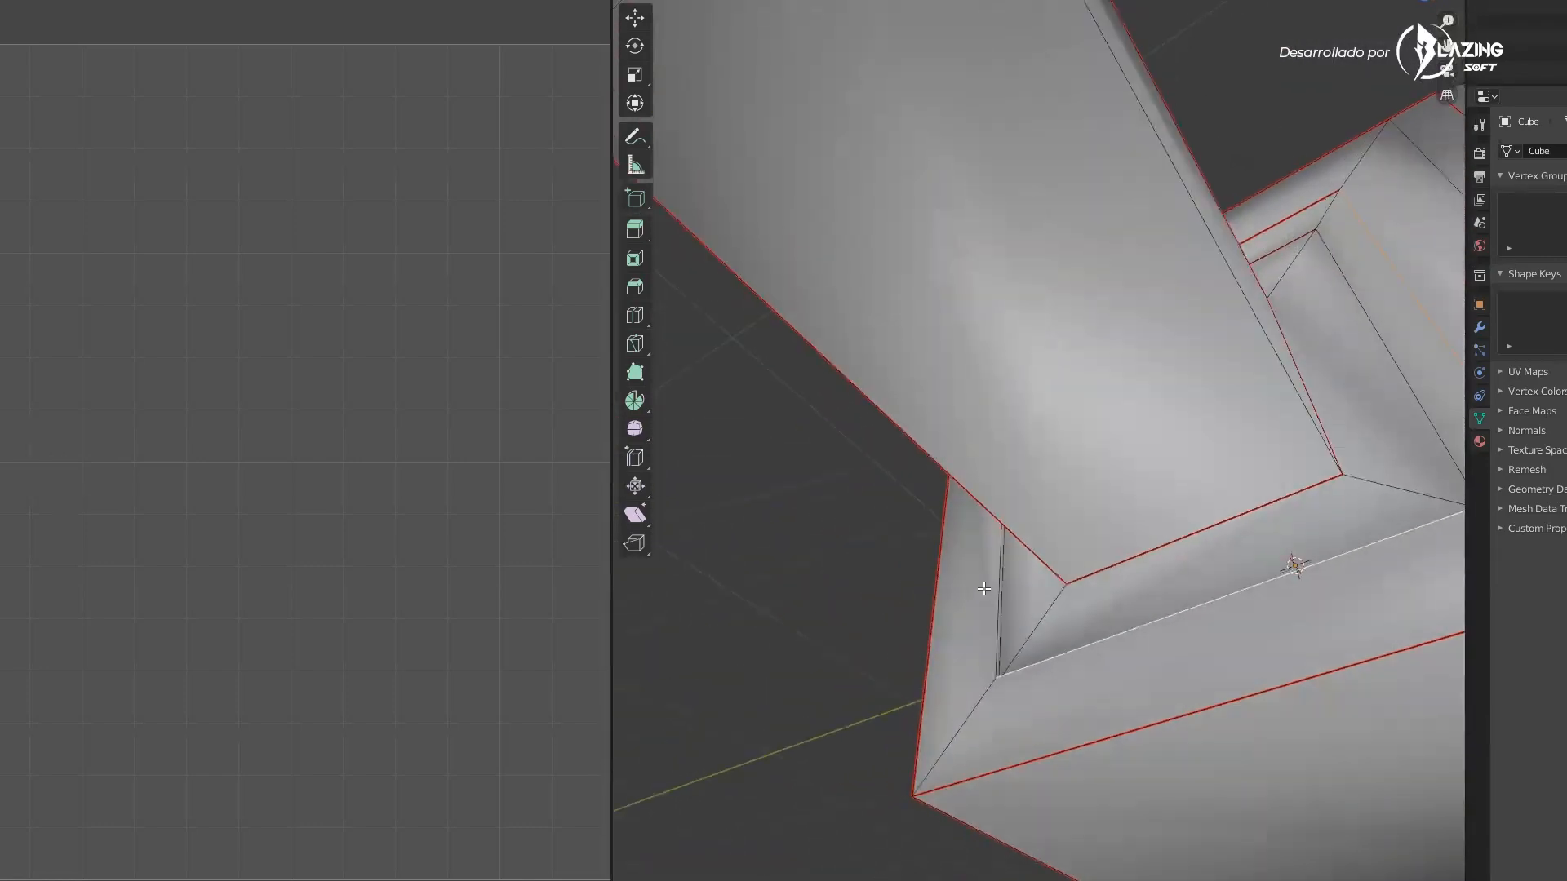
{"action": "left_click", "coordinate": [998, 592], "text": "shift"}
{"action": "right_click", "coordinate": [997, 593]}
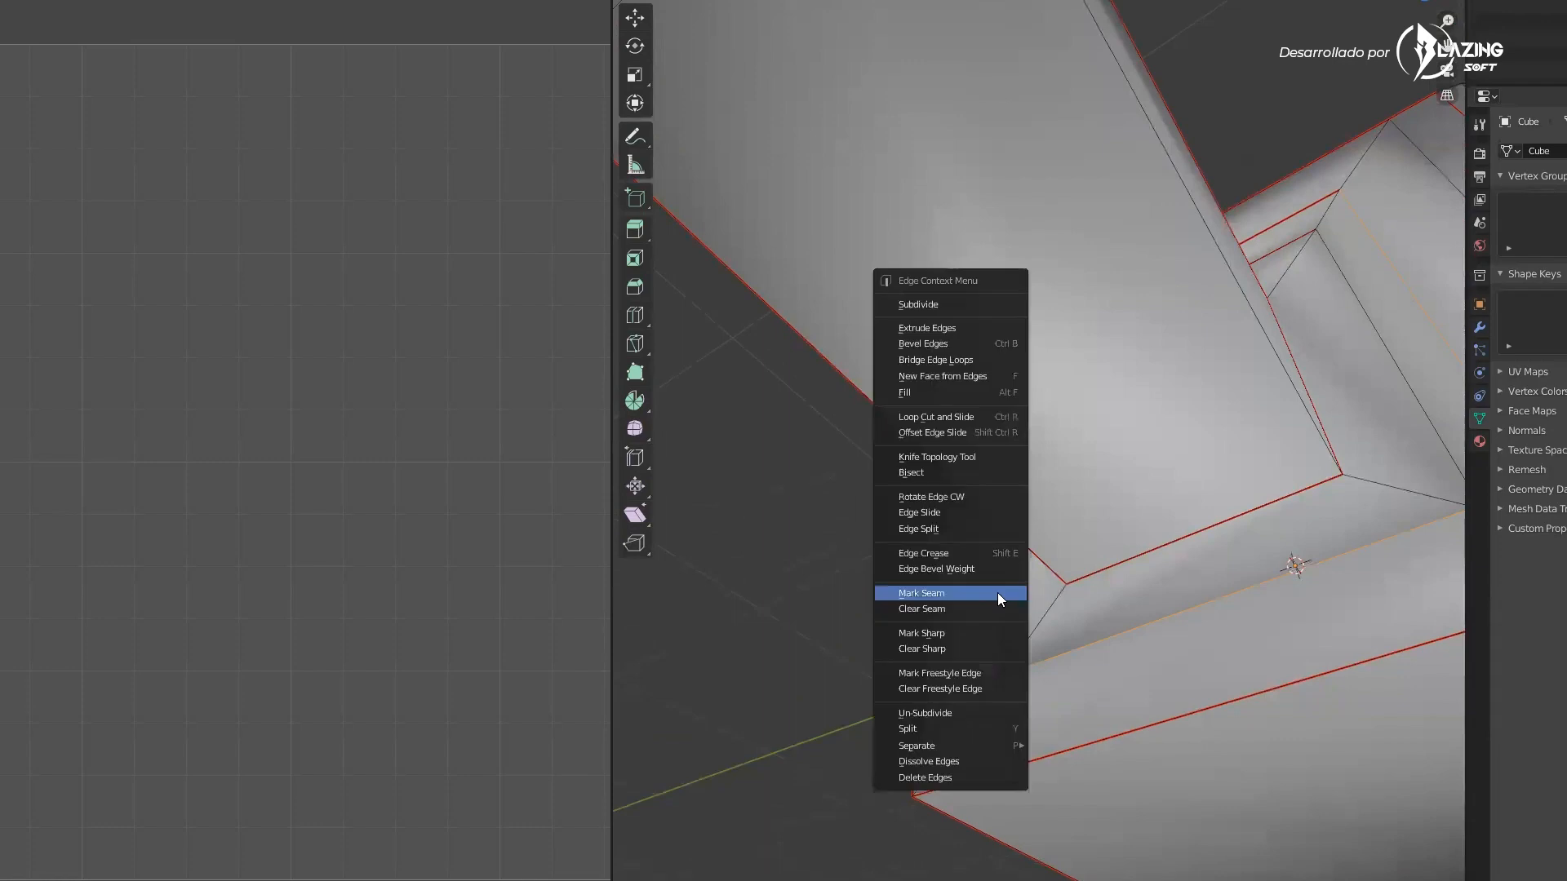
{"action": "left_click", "coordinate": [997, 593]}
Select the whole mesh and unwrap it again using the new seams
{"action": "middle_click_drag", "start_coordinate": [1040, 599], "coordinate": [1153, 550]}
{"action": "scroll", "coordinate": [1028, 633], "scroll_direction": "down", "scroll_amount": 6}
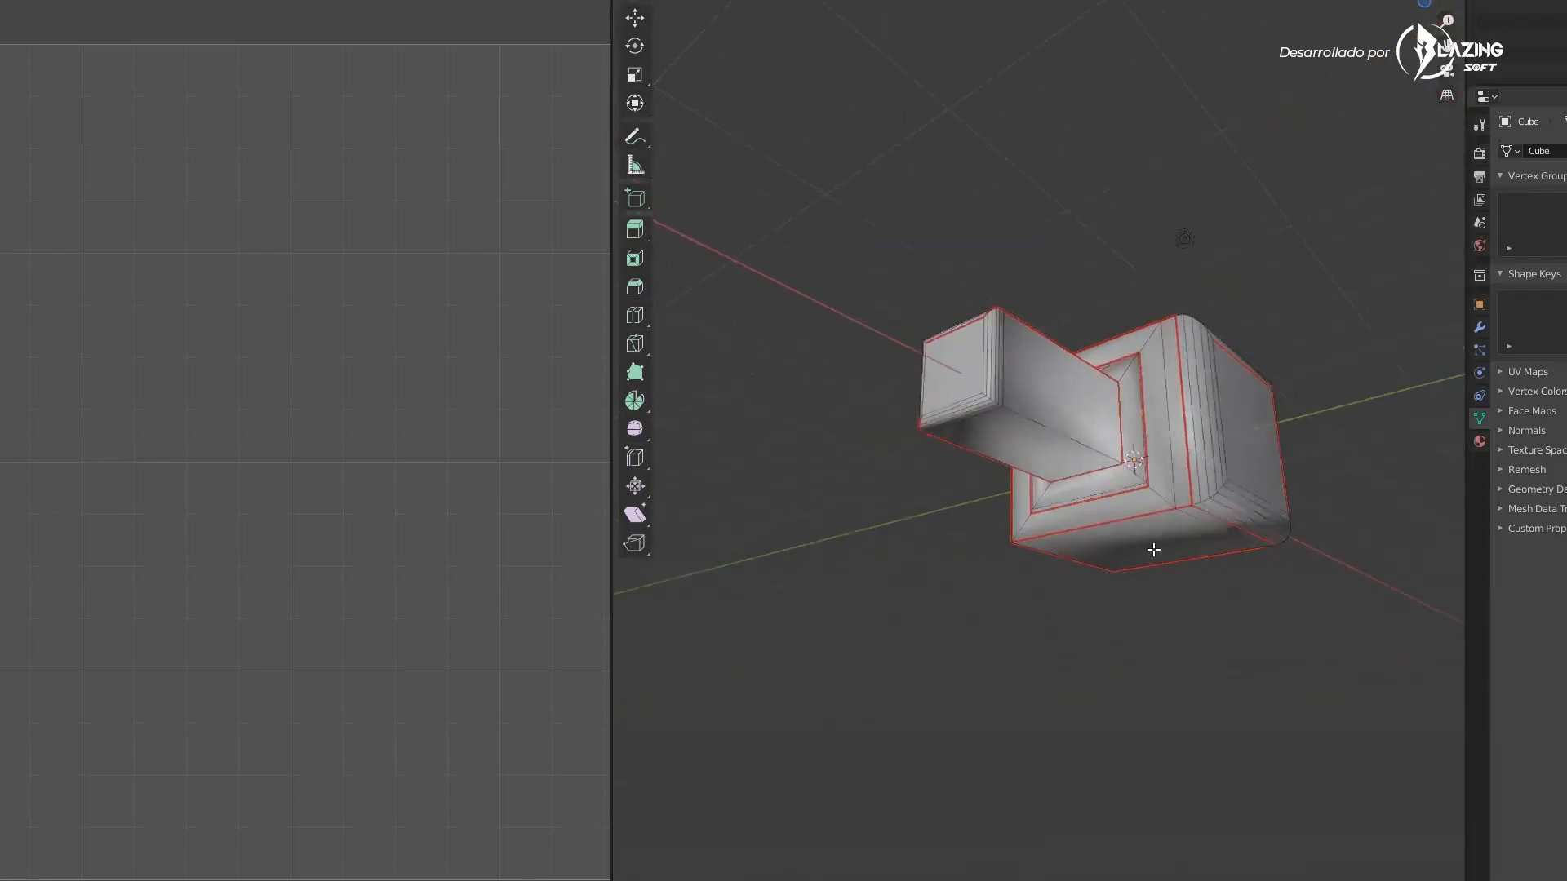
{"action": "key", "text": "a"}
{"action": "right_click", "coordinate": [1164, 497]}
{"action": "mouse_move", "coordinate": [1174, 633]}
{"action": "left_click", "coordinate": [1261, 627]}
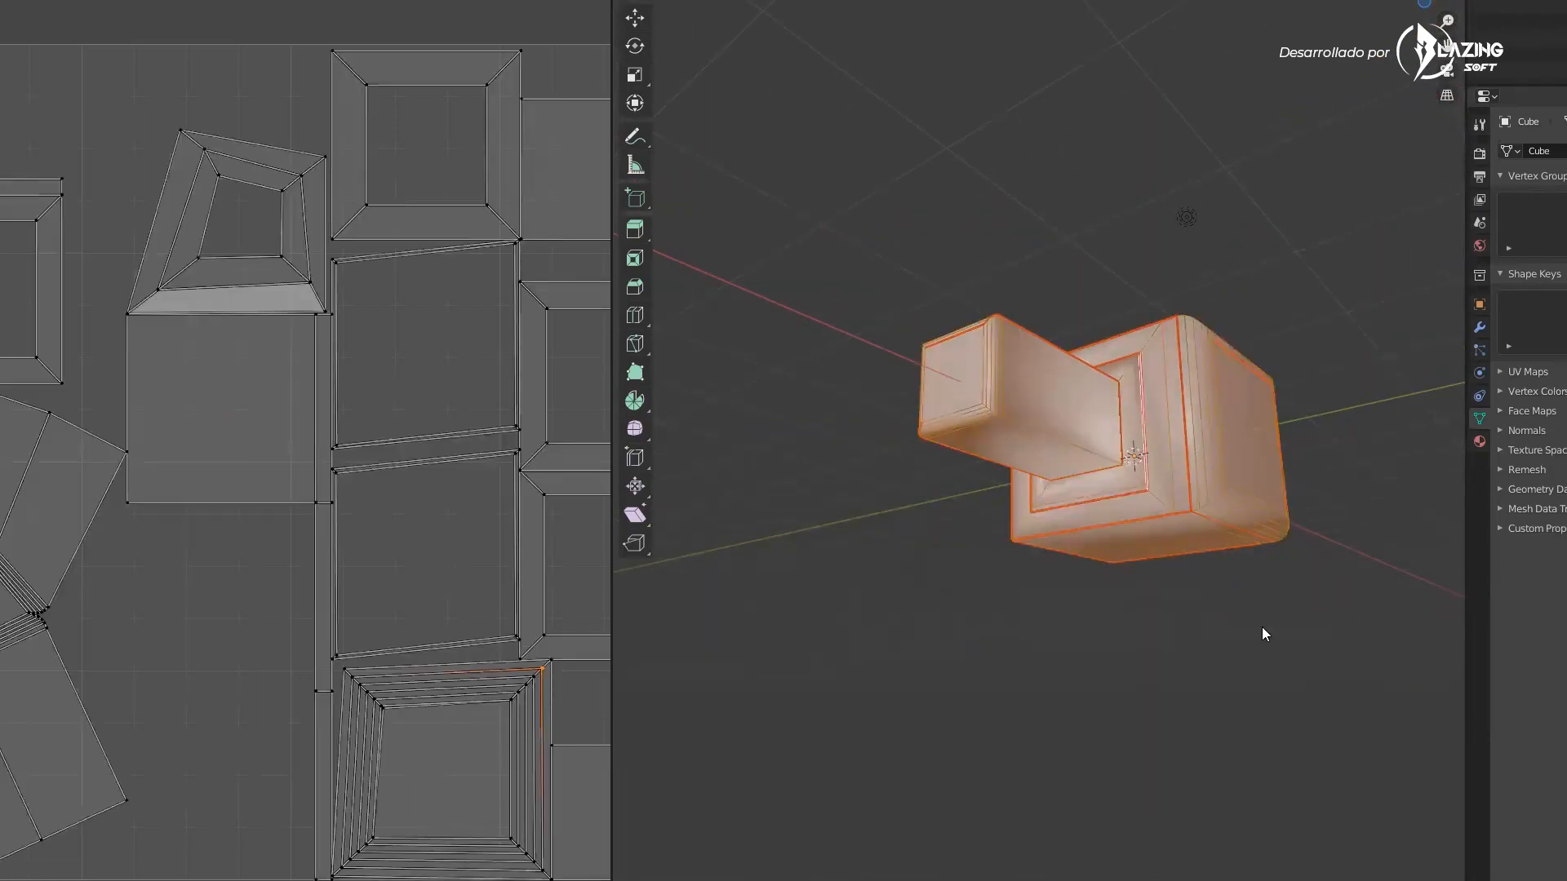
Reposition vertices of the bar's UV island in the UV editor by grabbing and moving them
{"action": "scroll", "coordinate": [384, 475], "scroll_direction": "down", "scroll_amount": 4}
{"action": "scroll", "coordinate": [245, 506], "scroll_direction": "up", "scroll_amount": 6}
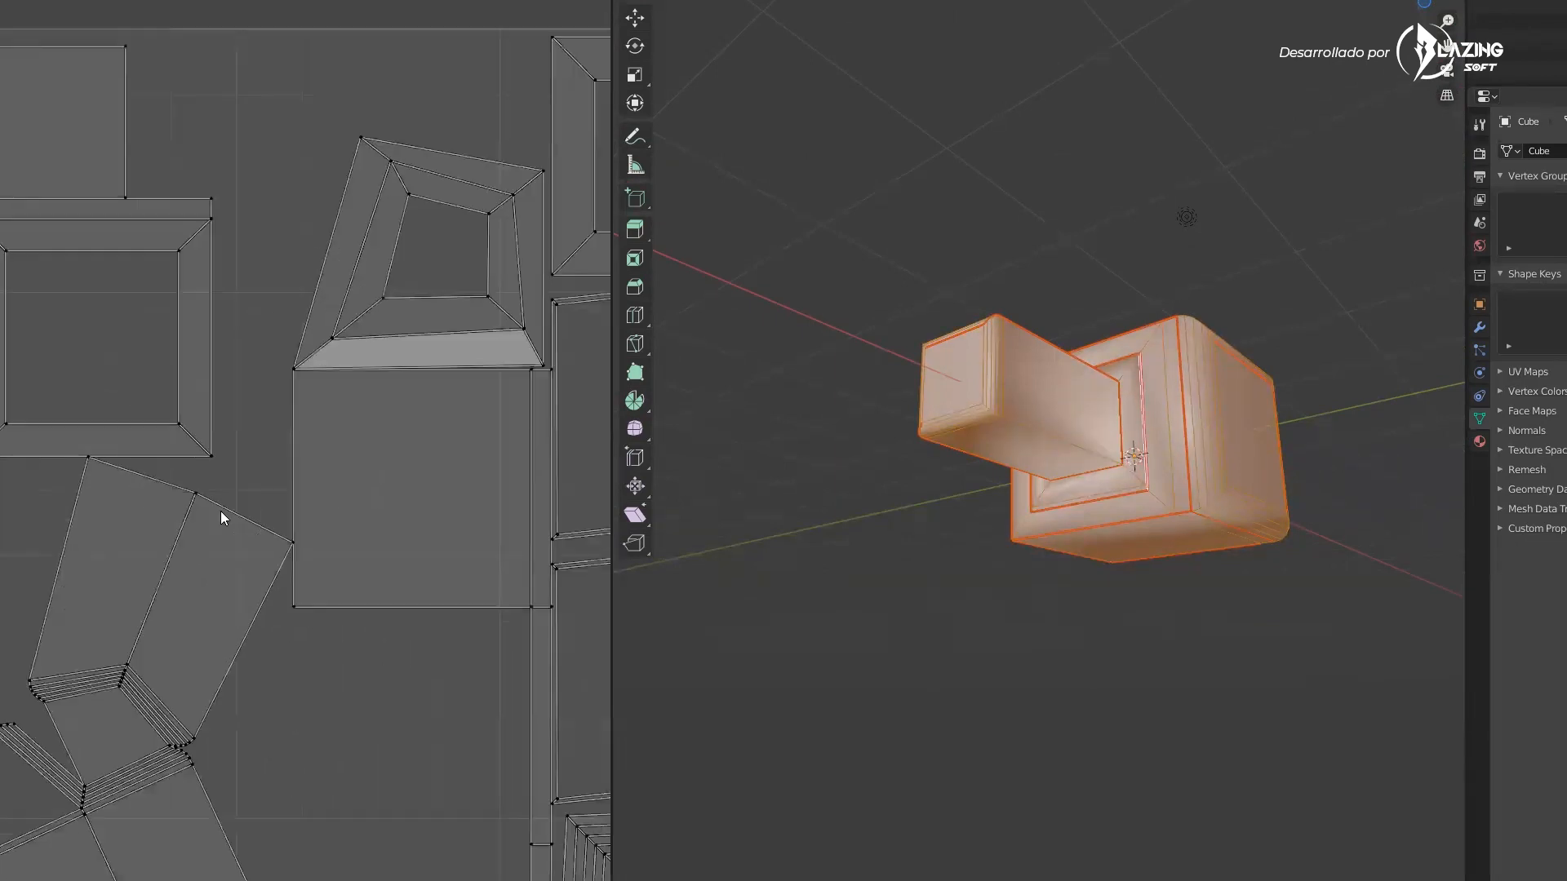
{"action": "scroll", "coordinate": [221, 511], "scroll_direction": "up", "scroll_amount": 1}
{"action": "left_click", "coordinate": [204, 500]}
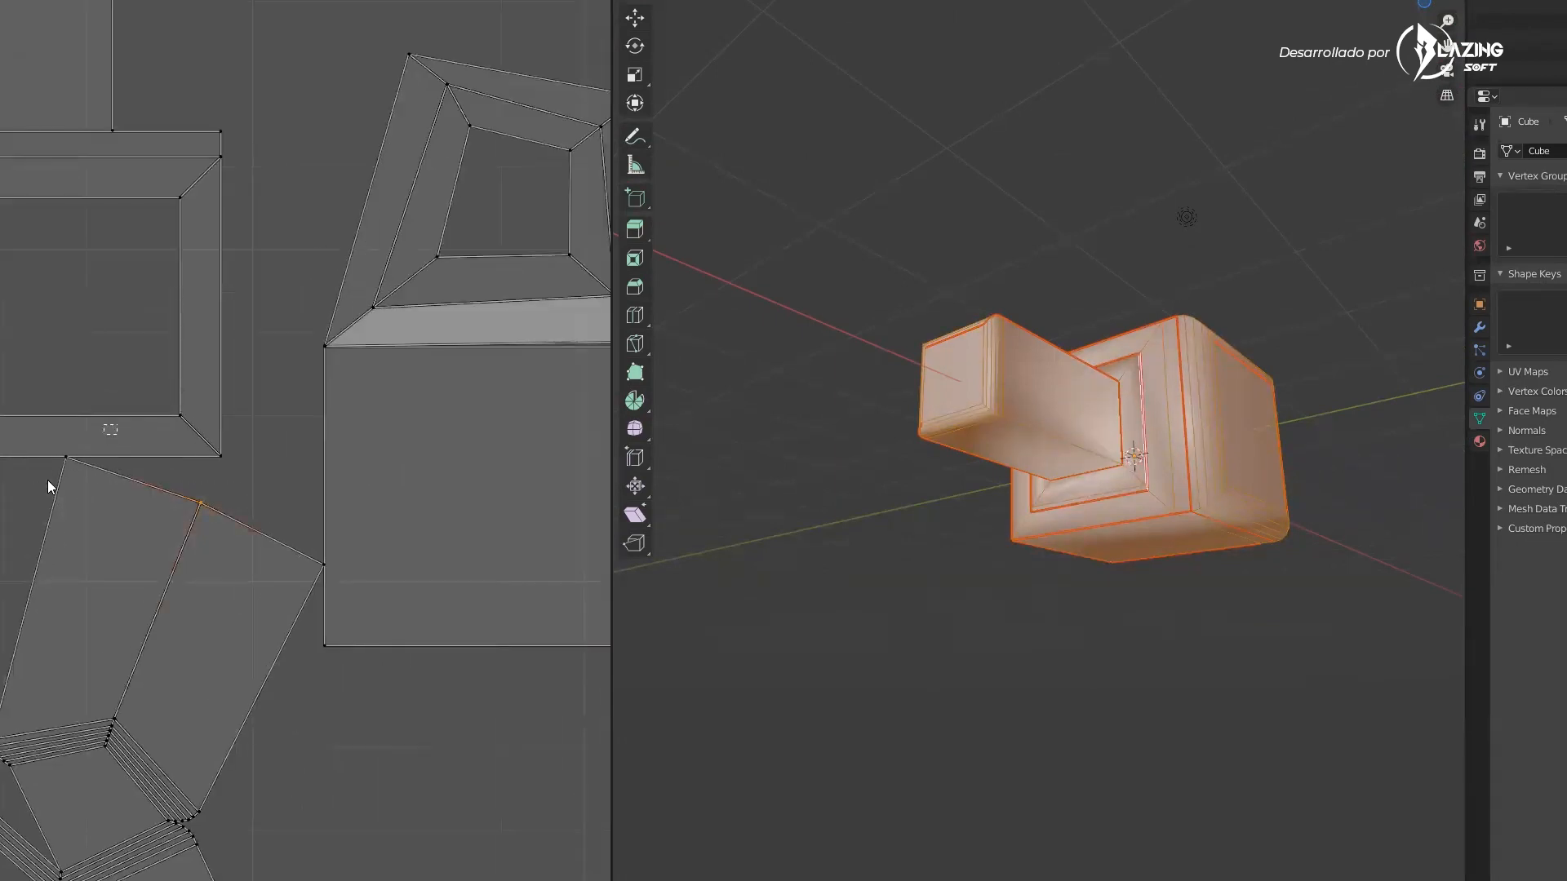
{"action": "key", "text": "g"}
{"action": "left_click", "coordinate": [10, 521]}
{"action": "left_click", "coordinate": [332, 556]}
{"action": "key", "text": "g"}
{"action": "left_click", "coordinate": [264, 533]}
{"action": "left_click", "coordinate": [136, 571]}
{"action": "key", "text": "g"}
{"action": "left_click", "coordinate": [137, 524]}
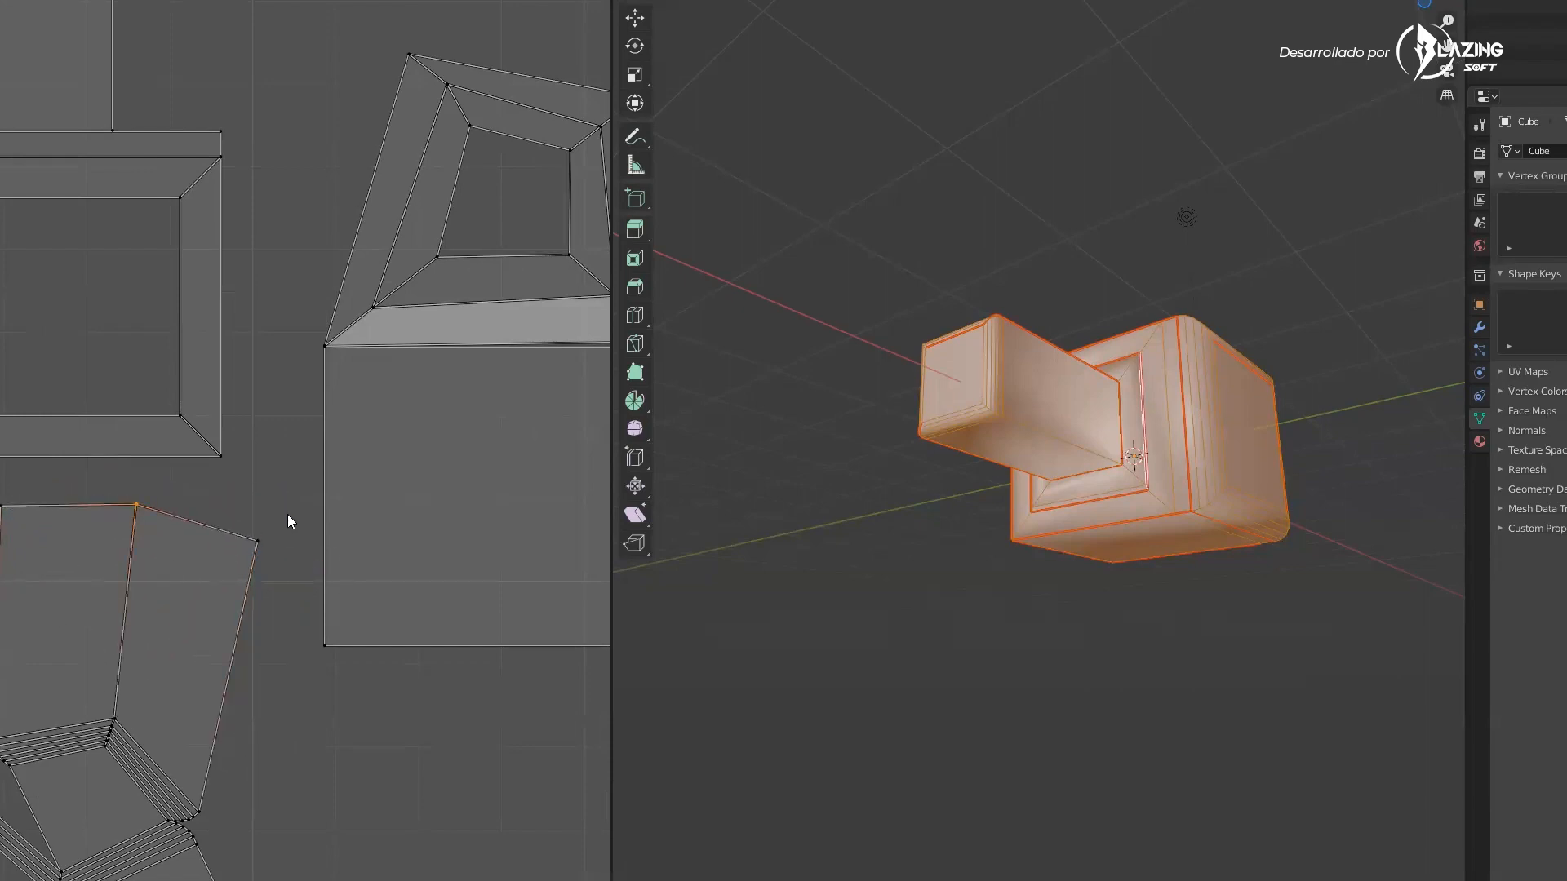
{"action": "key", "text": "g"}
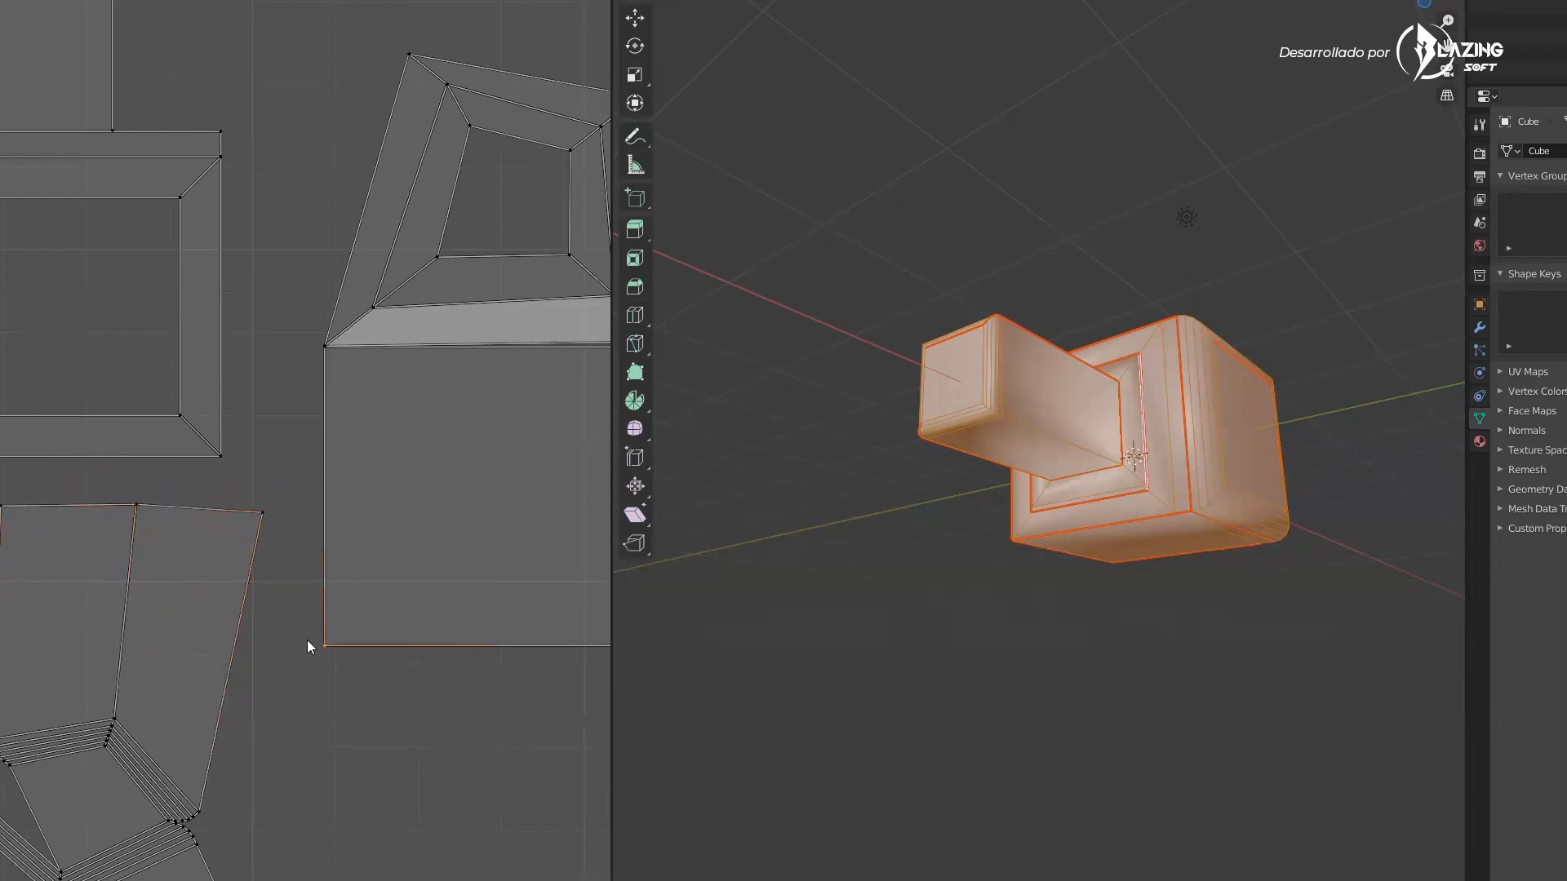
{"action": "scroll", "coordinate": [307, 640], "scroll_direction": "down", "scroll_amount": 5}
{"action": "scroll", "coordinate": [297, 451], "scroll_direction": "up", "scroll_amount": 4}
{"action": "scroll", "coordinate": [173, 469], "scroll_direction": "up", "scroll_amount": 3}
{"action": "left_click_drag", "start_coordinate": [384, 593], "coordinate": [18, 874]}
{"action": "key", "text": "g"}
{"action": "left_click", "coordinate": [222, 698]}
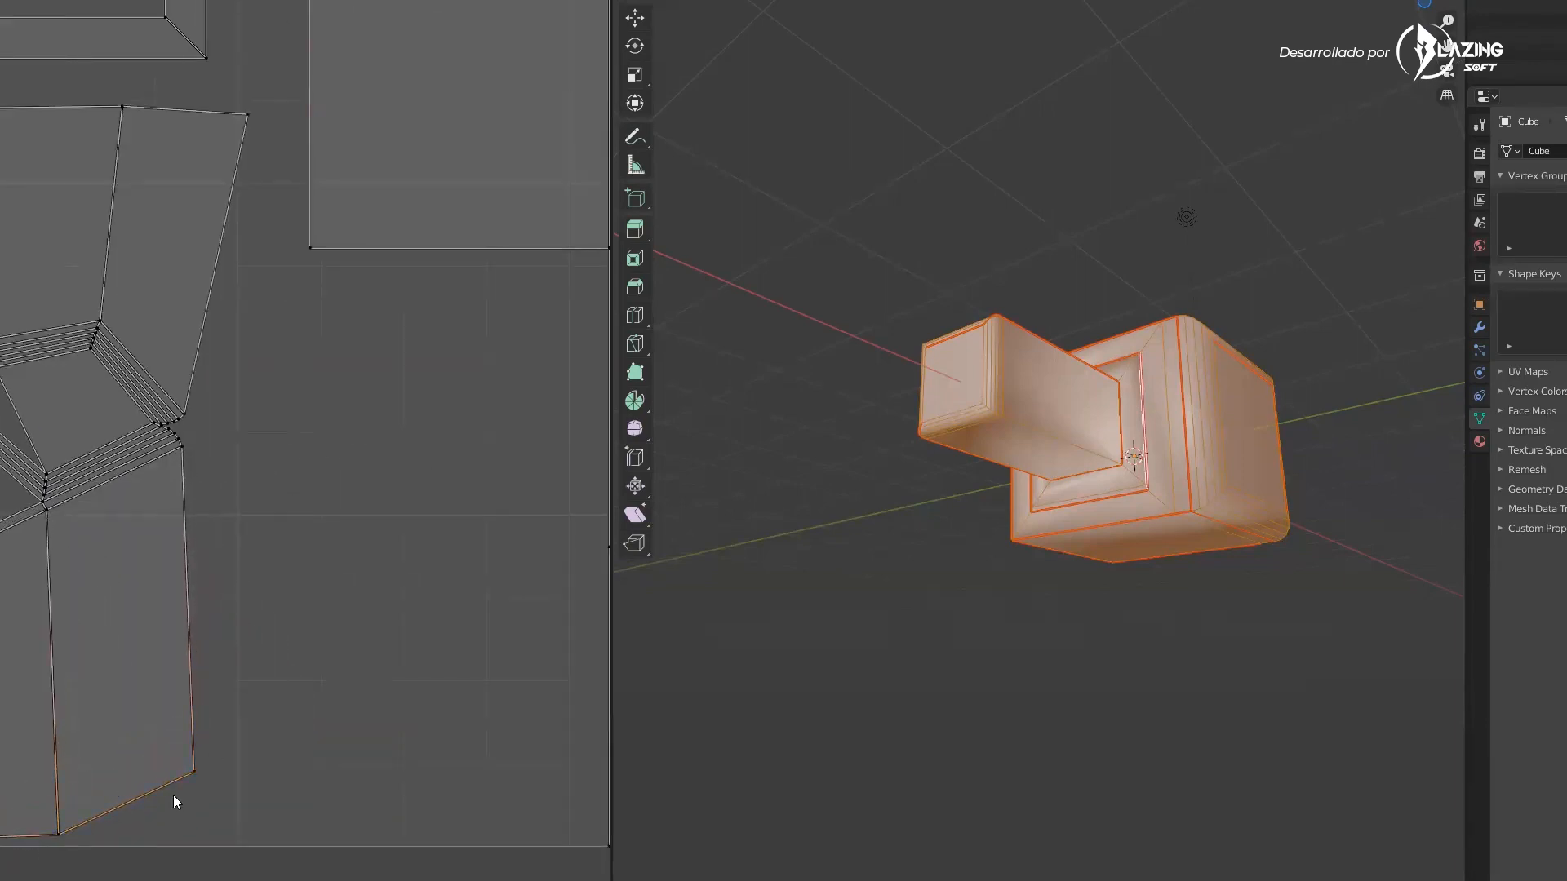
{"action": "left_click", "coordinate": [229, 819]}
Collapse the UV editor area so the 3D viewport fills the window
{"action": "middle_click_drag", "start_coordinate": [249, 338], "coordinate": [0, 610]}
{"action": "scroll", "coordinate": [255, 493], "scroll_direction": "down", "scroll_amount": 3}
{"action": "middle_click_drag", "start_coordinate": [828, 335], "coordinate": [835, 434]}
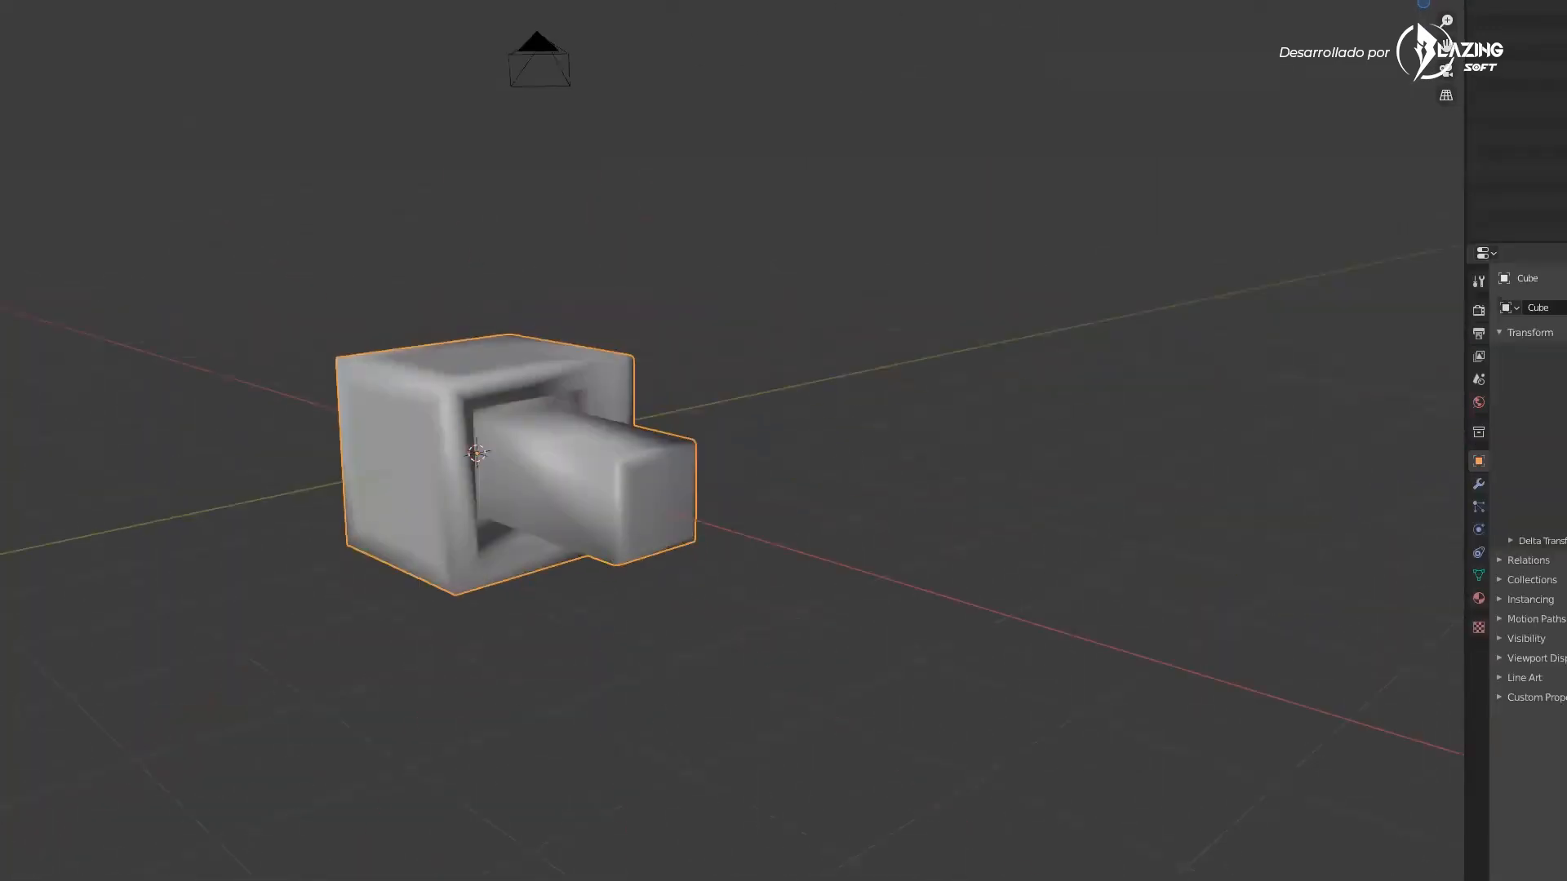
Orbit around the finished model in object mode to inspect it from several angles
{"action": "middle_click_drag", "start_coordinate": [343, 424], "coordinate": [1360, 322]}
{"action": "left_click", "coordinate": [1380, 180]}
{"action": "middle_click_drag", "start_coordinate": [1133, 227], "coordinate": [1153, 247]}
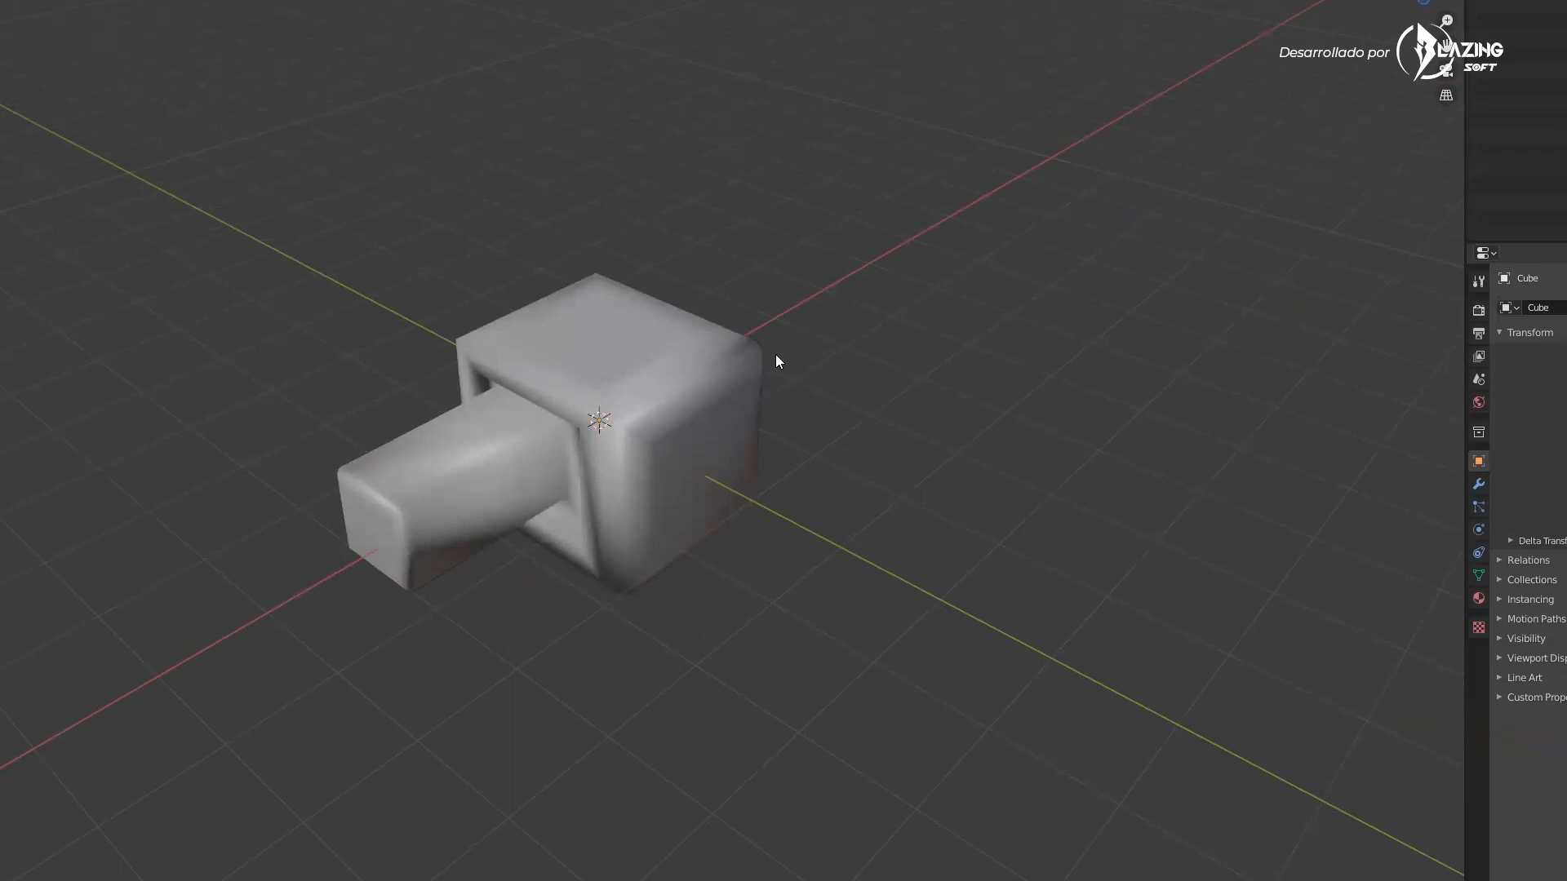
{"action": "middle_click_drag", "start_coordinate": [776, 361], "coordinate": [812, 366]}
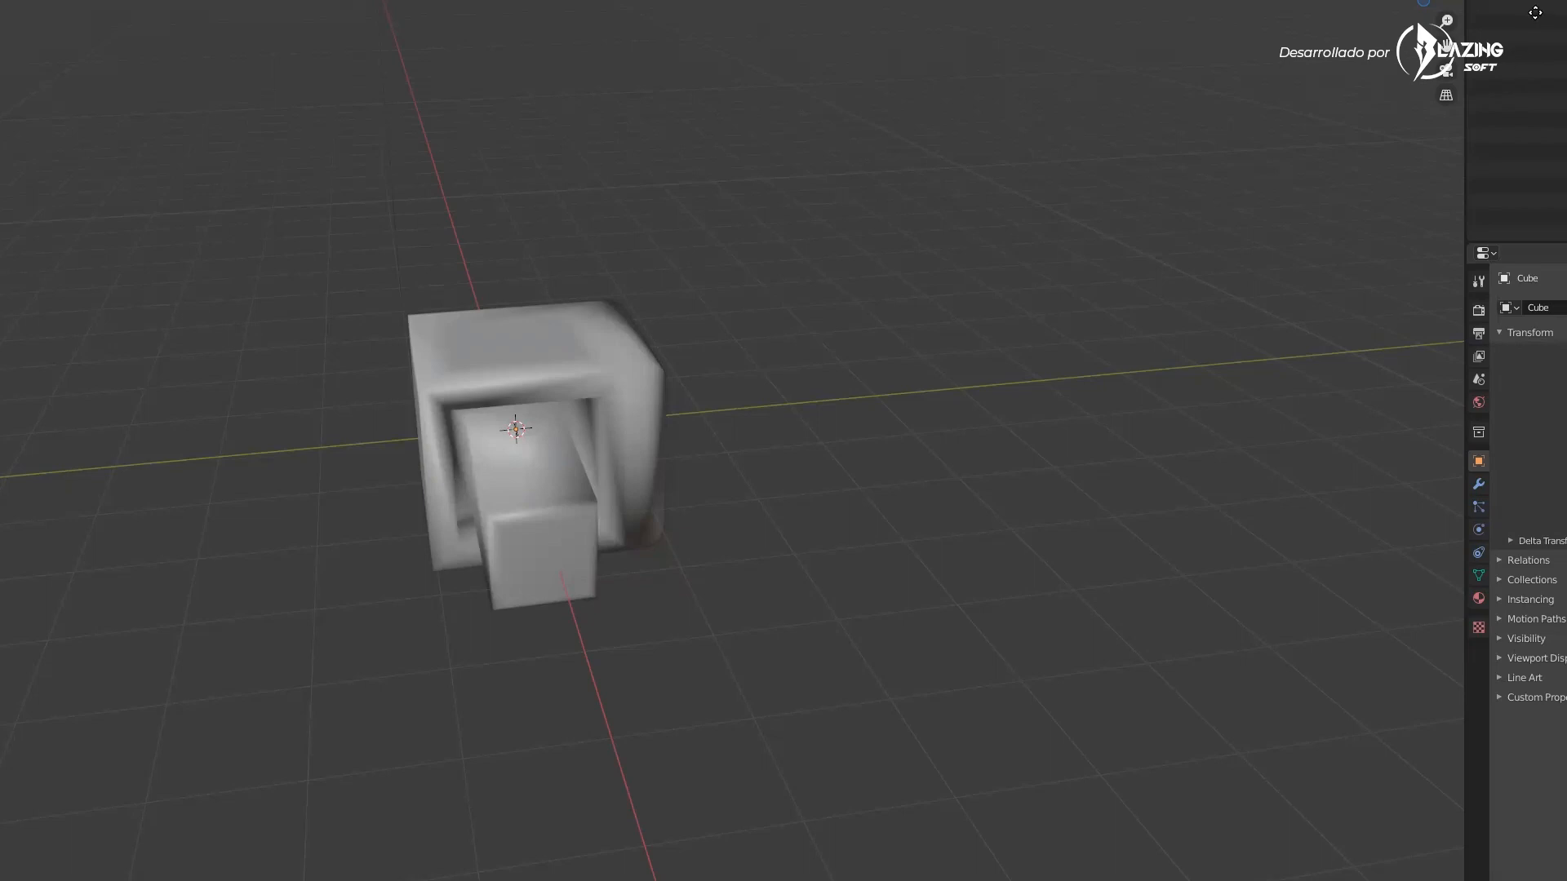
{"action": "middle_click_drag", "start_coordinate": [878, 441], "coordinate": [698, 375]}
{"action": "left_click", "coordinate": [698, 375]}
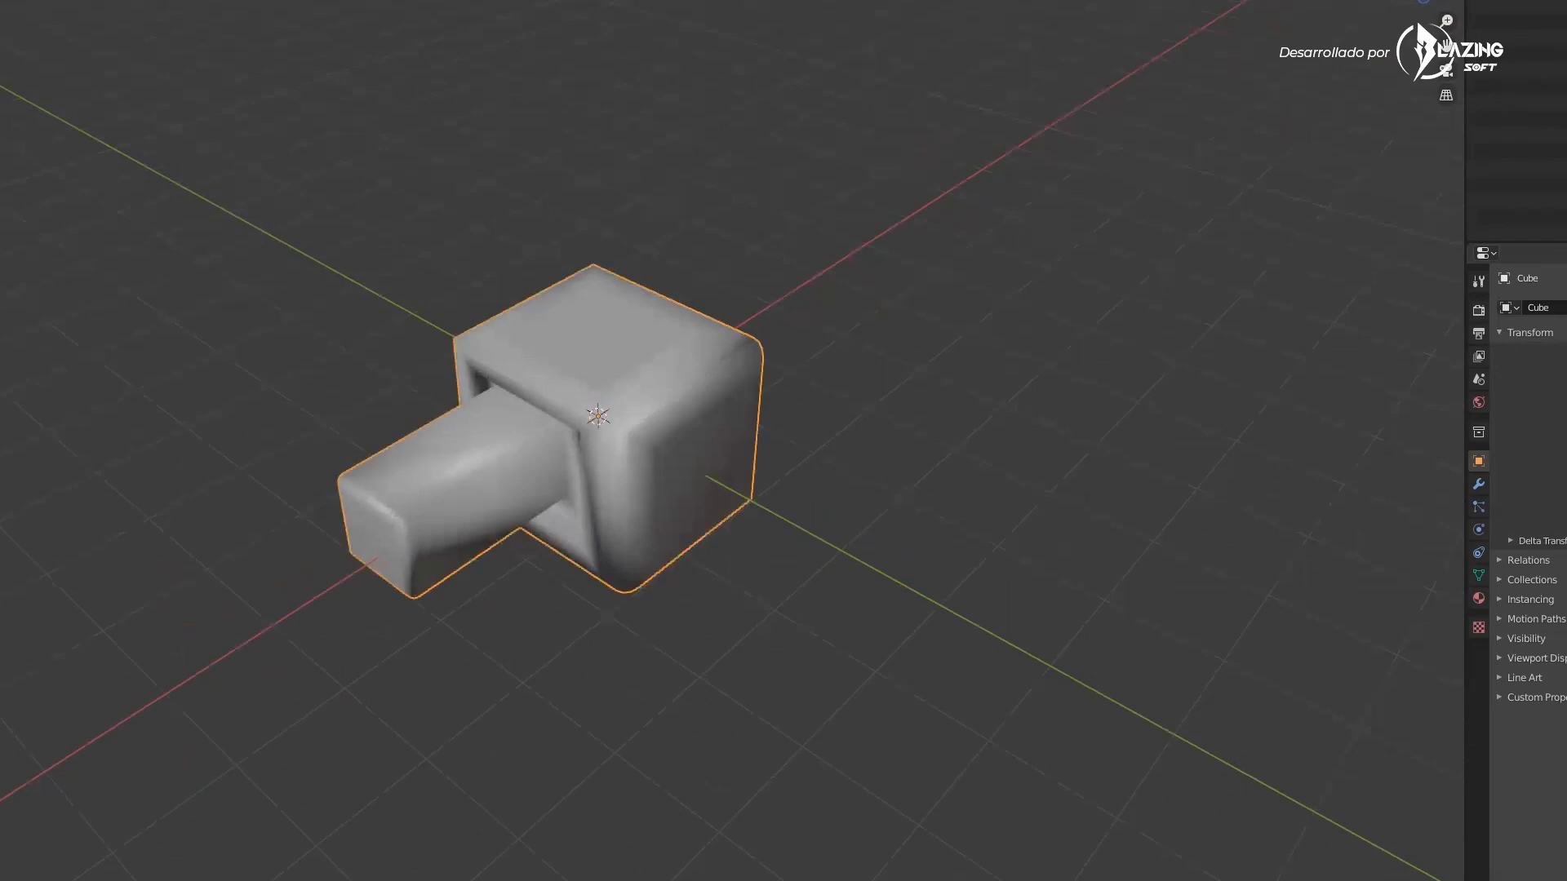
{"action": "left_click", "coordinate": [49, 249]}
{"action": "middle_click_drag", "start_coordinate": [1061, 457], "coordinate": [1214, 441]}
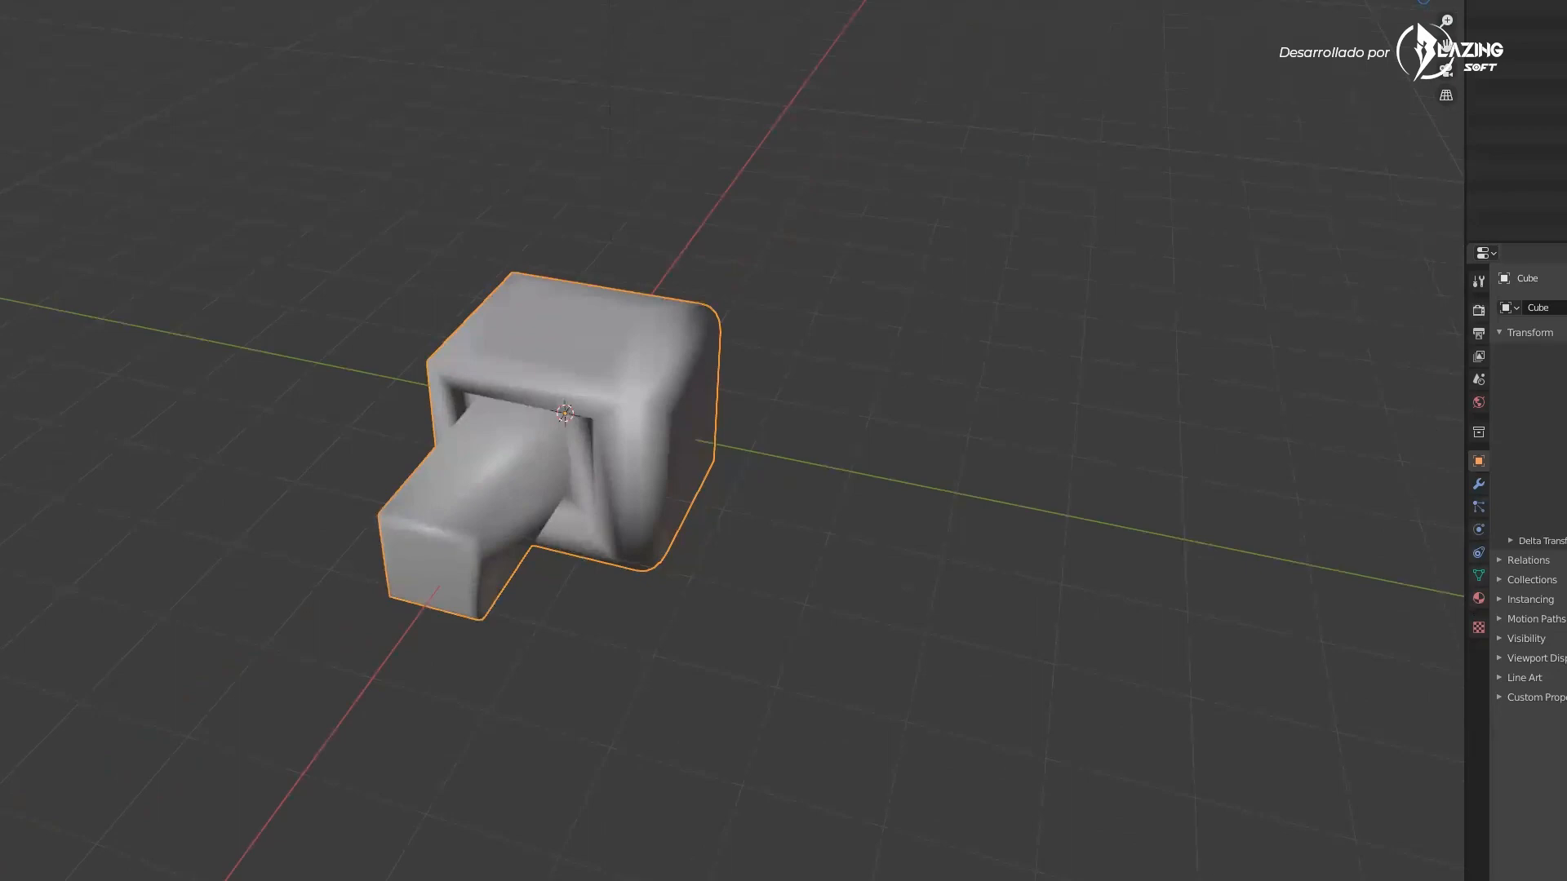
{"action": "left_click_drag", "start_coordinate": [1181, 794], "coordinate": [1112, 729]}
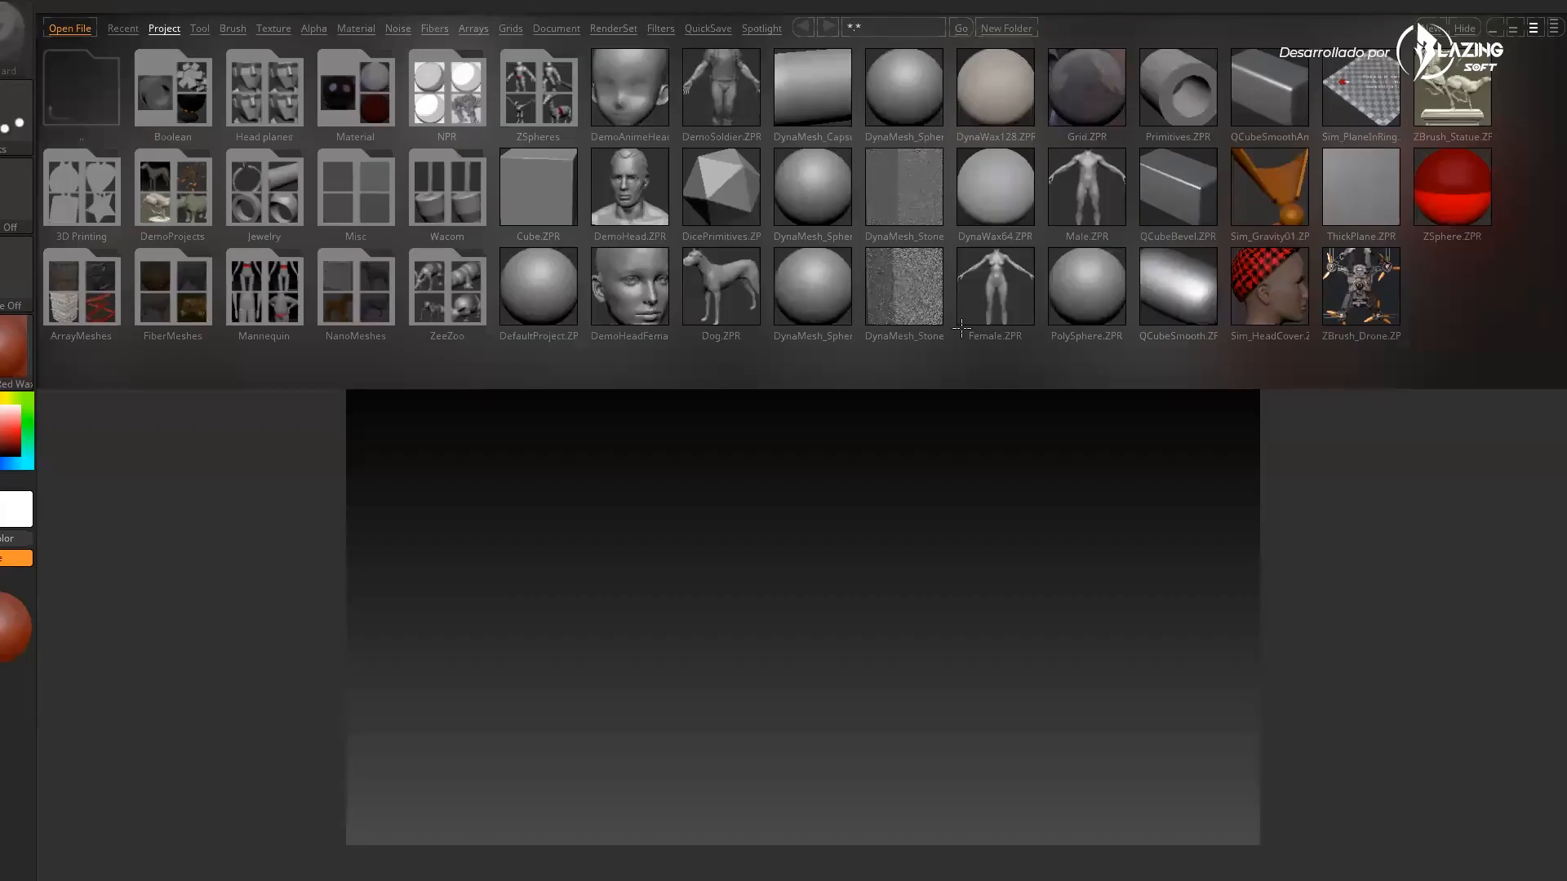
Switch to ZBrush and import the exported model file
{"action": "key", "text": "comma"}
{"action": "left_click", "coordinate": [359, 0]}
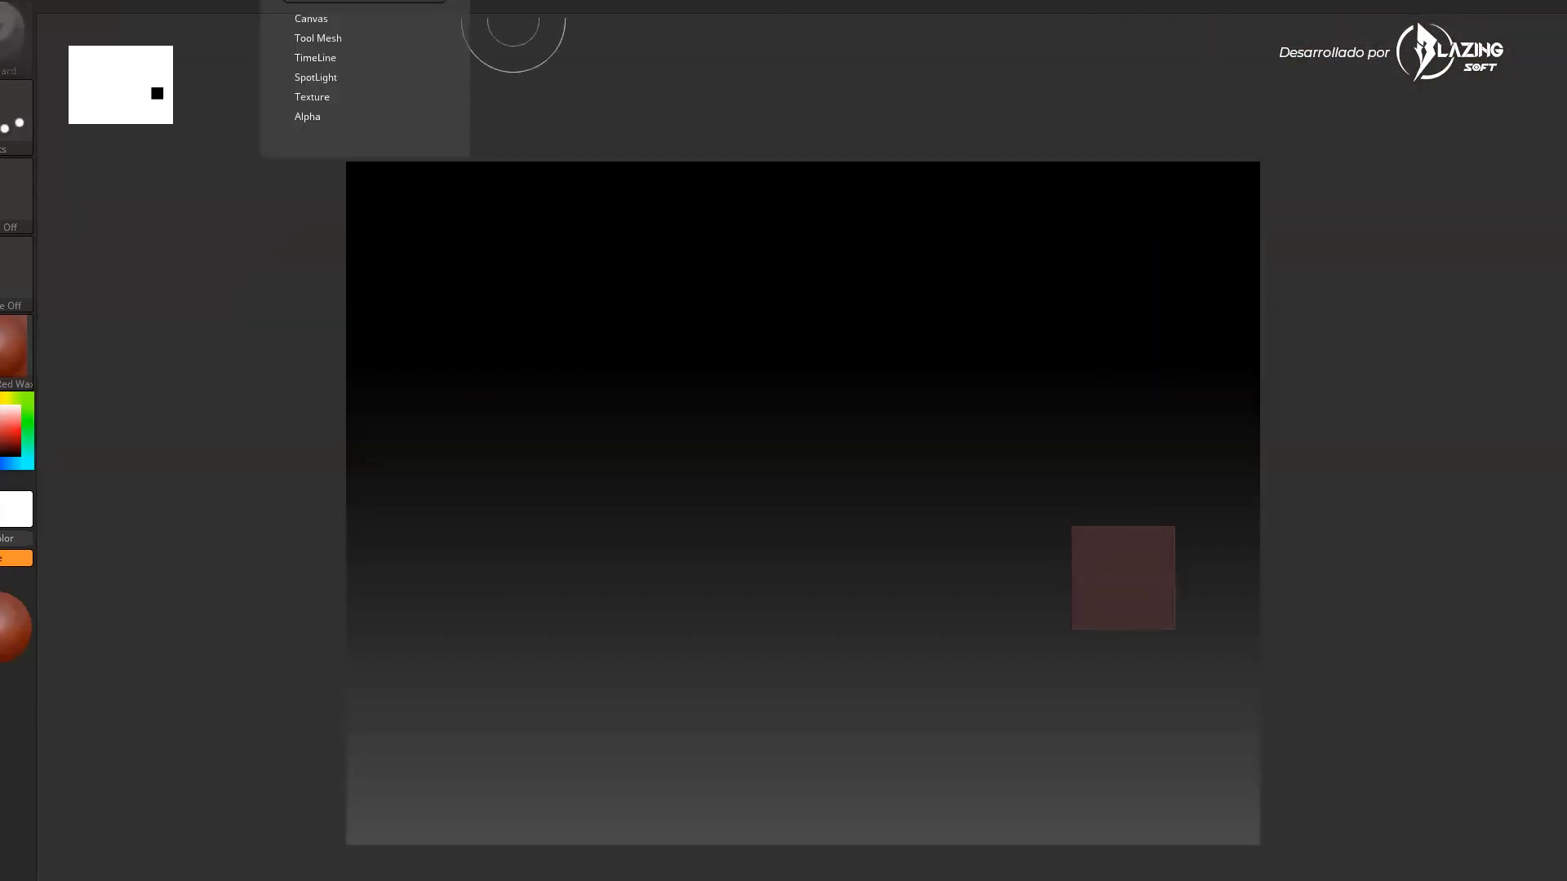
{"action": "left_click", "coordinate": [318, 0]}
{"action": "left_click", "coordinate": [915, 491]}
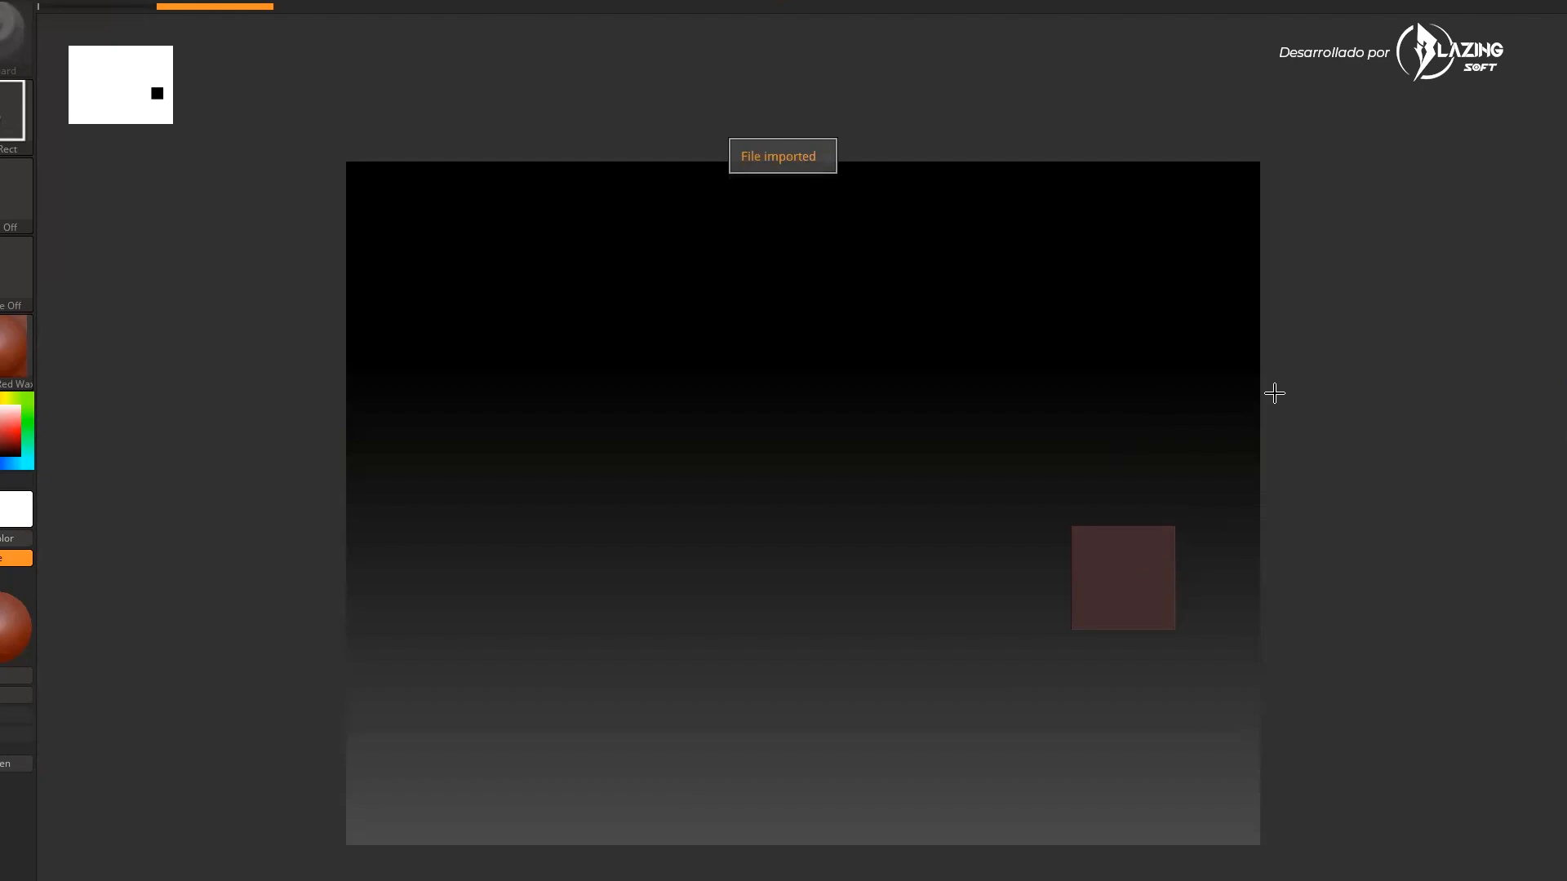
Place the imported model on the canvas and start rotating it
{"action": "mouse_move", "coordinate": [159, 3]}
{"action": "left_click", "coordinate": [155, 88]}
{"action": "left_click", "coordinate": [829, 490]}
{"action": "mouse_move", "coordinate": [808, 540]}
{"action": "left_mouse_down"}
{"action": "mouse_move", "coordinate": [765, 762]}
{"action": "mouse_move", "coordinate": [777, 878]}
{"action": "left_mouse_up"}
{"action": "left_click_drag", "start_coordinate": [1119, 391], "coordinate": [1189, 476]}
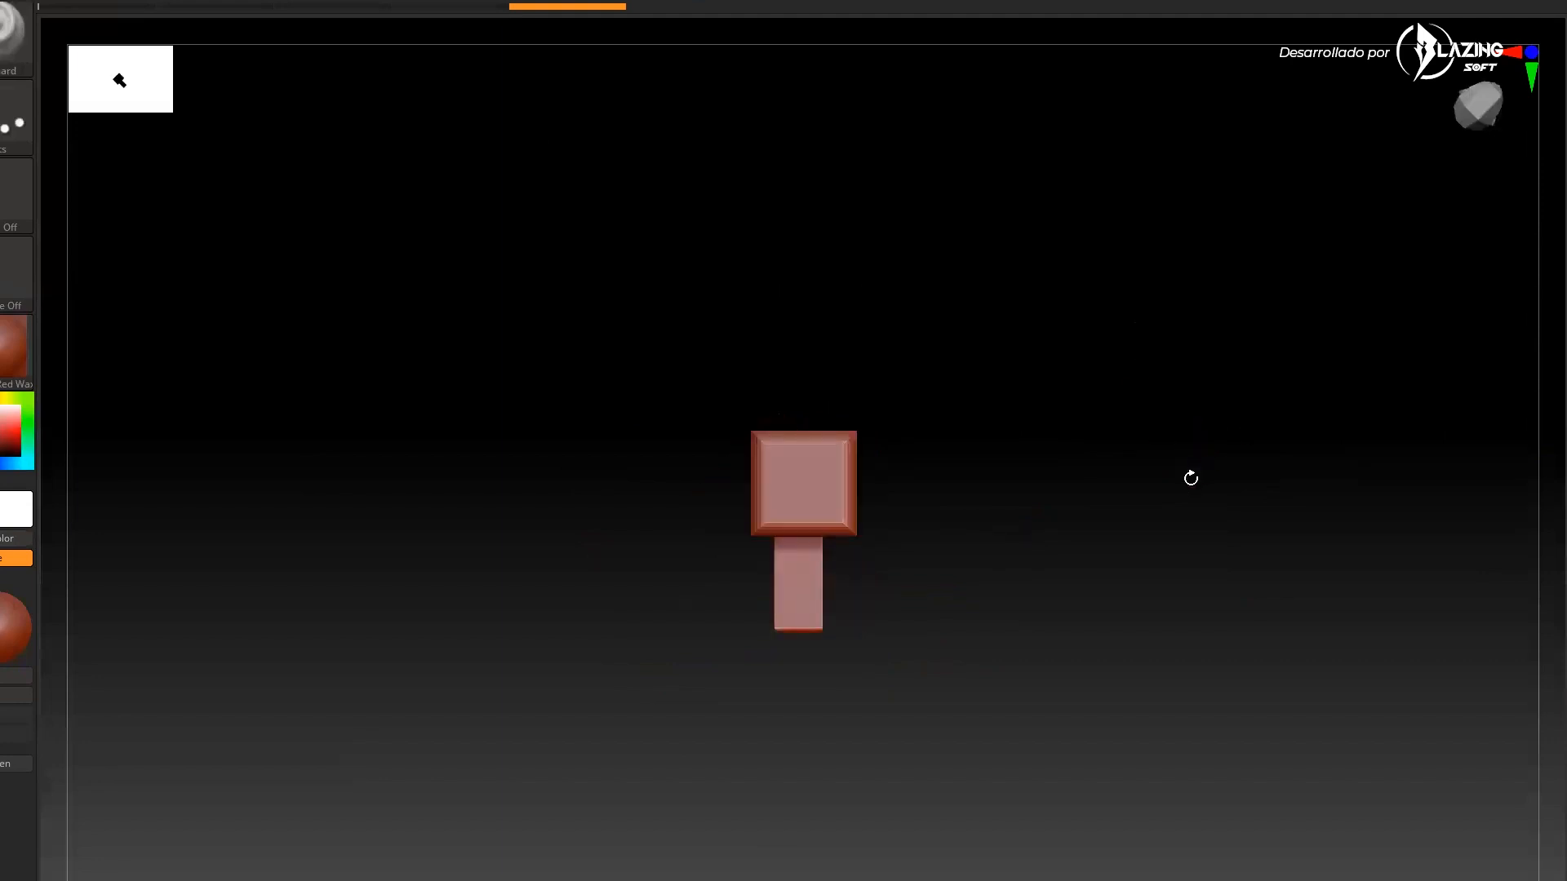
Rotate the model on the canvas to inspect its sides, undoing an accidental stroke
{"action": "left_click_drag", "start_coordinate": [1063, 413], "coordinate": [1096, 708]}
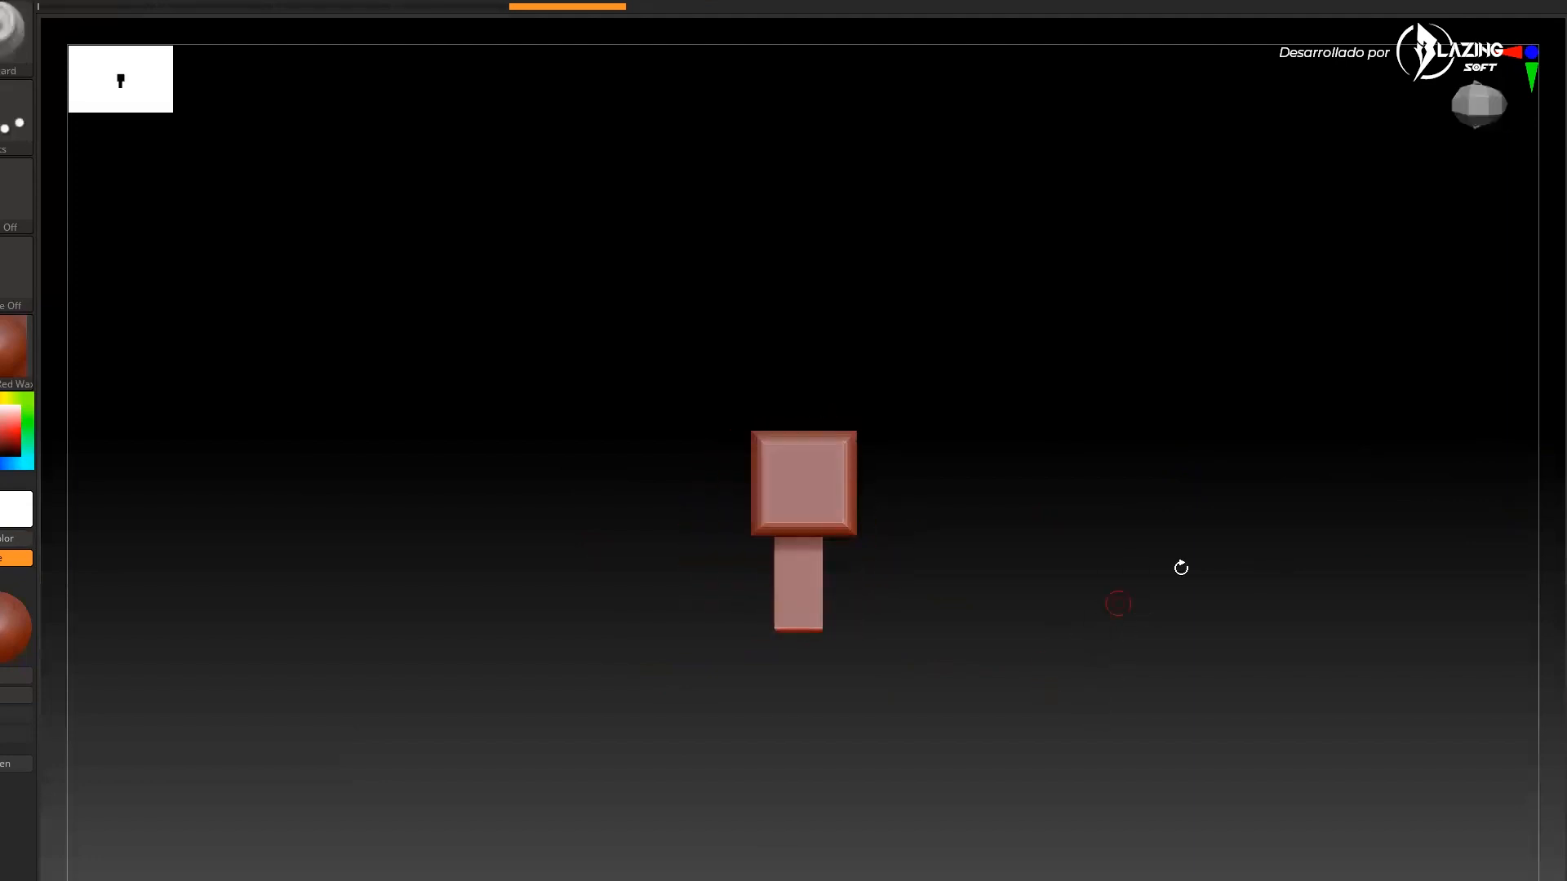
{"action": "left_click_drag", "start_coordinate": [1182, 573], "coordinate": [1198, 485]}
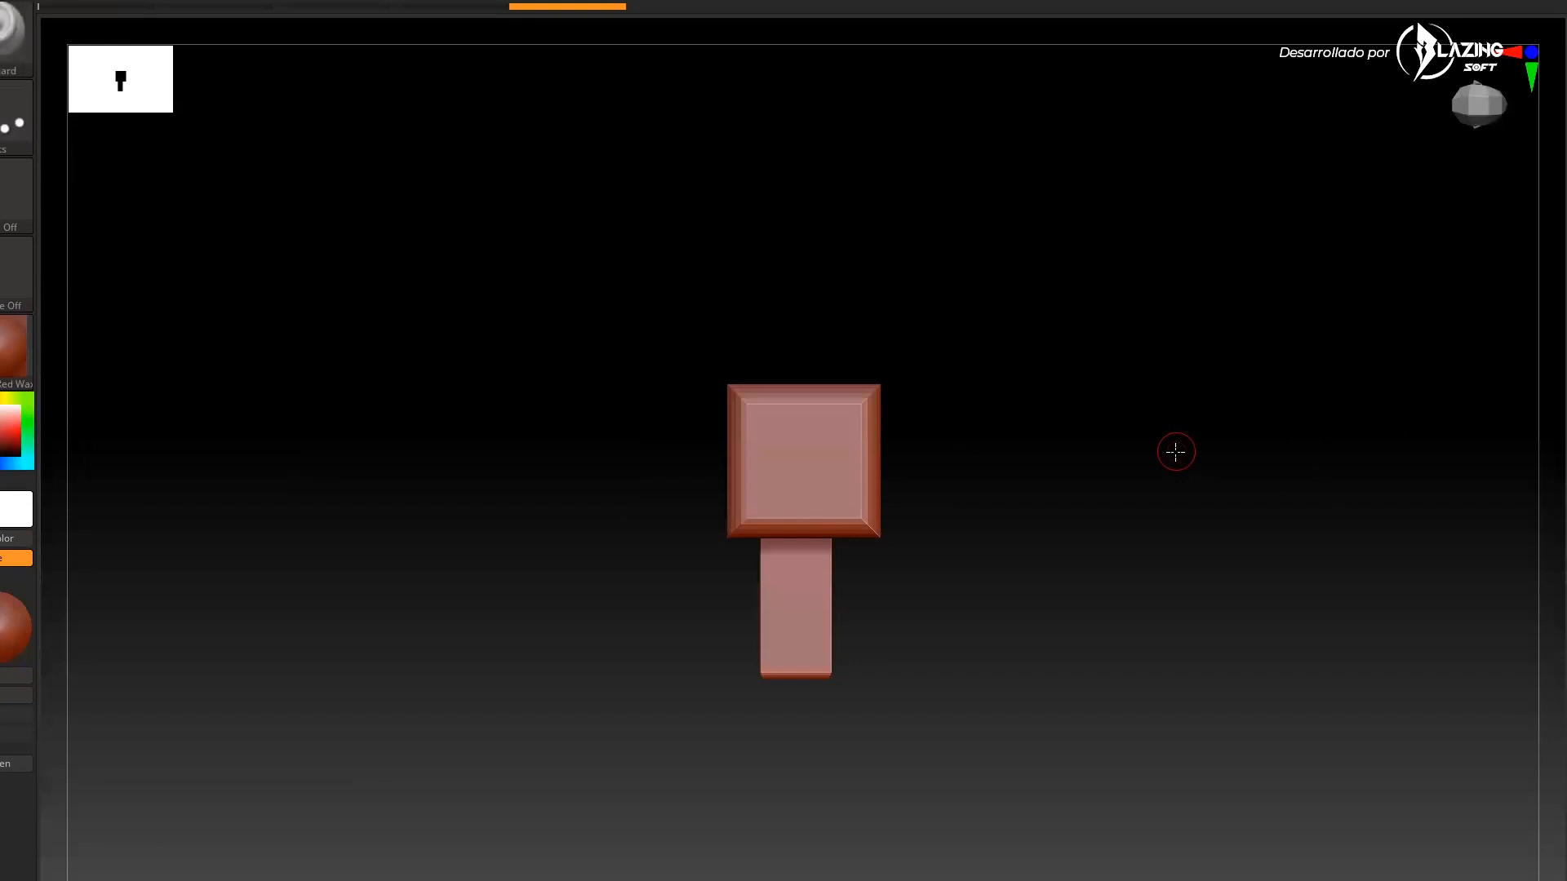
{"action": "left_click_drag", "start_coordinate": [1175, 451], "coordinate": [1150, 585]}
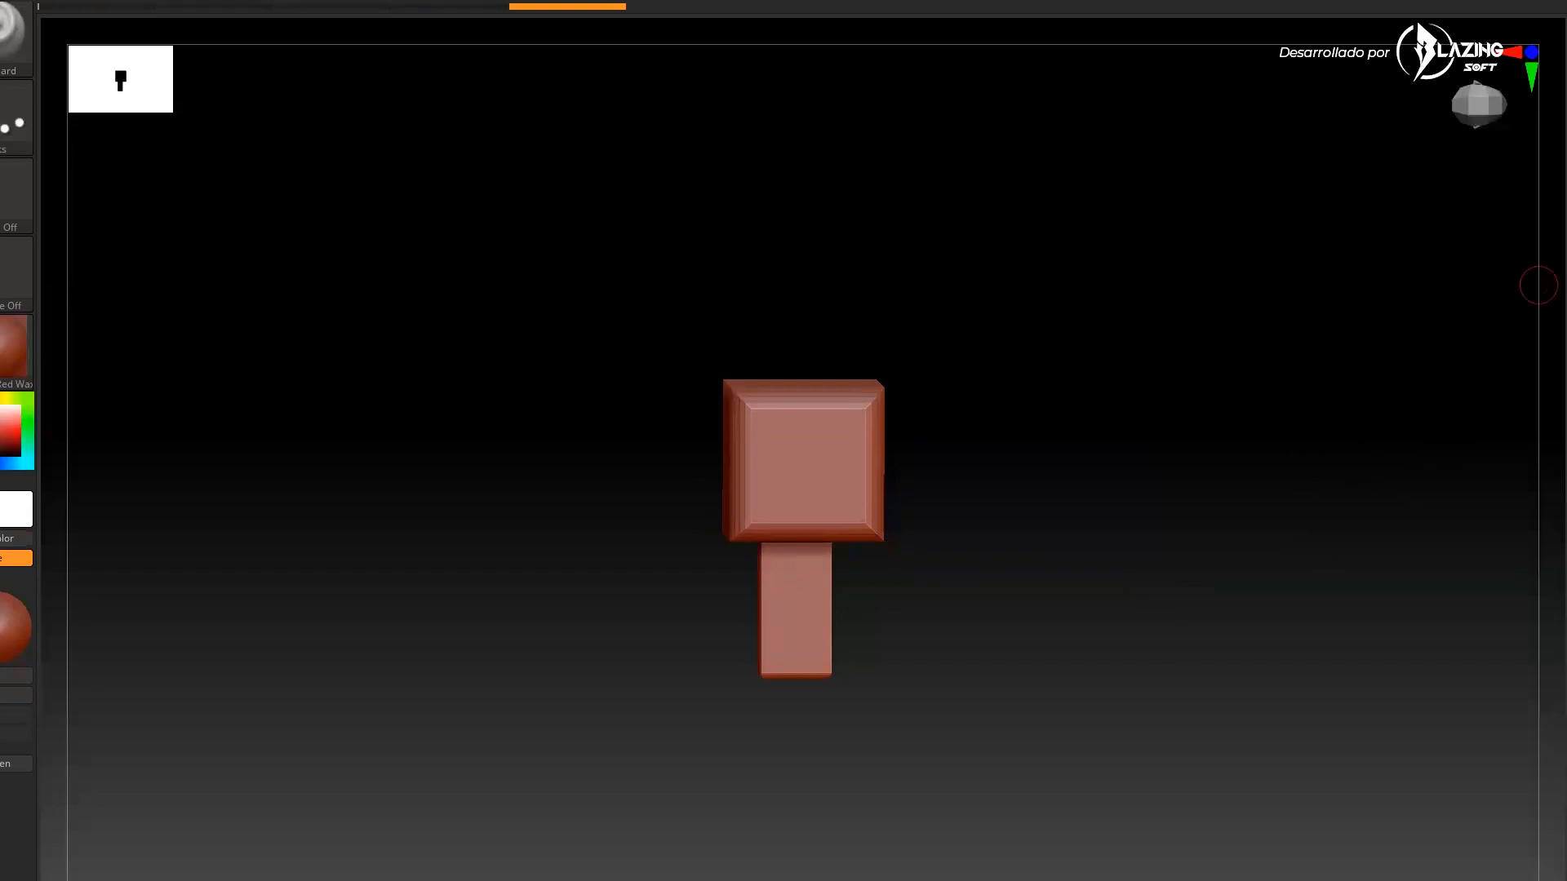
{"action": "mouse_move", "coordinate": [1325, 581]}
{"action": "left_mouse_down"}
{"action": "mouse_move", "coordinate": [1298, 574]}
{"action": "mouse_move", "coordinate": [1336, 580]}
{"action": "mouse_move", "coordinate": [1308, 632]}
{"action": "mouse_move", "coordinate": [1339, 603]}
{"action": "left_mouse_up"}
{"action": "key", "text": "ctrl+z"}
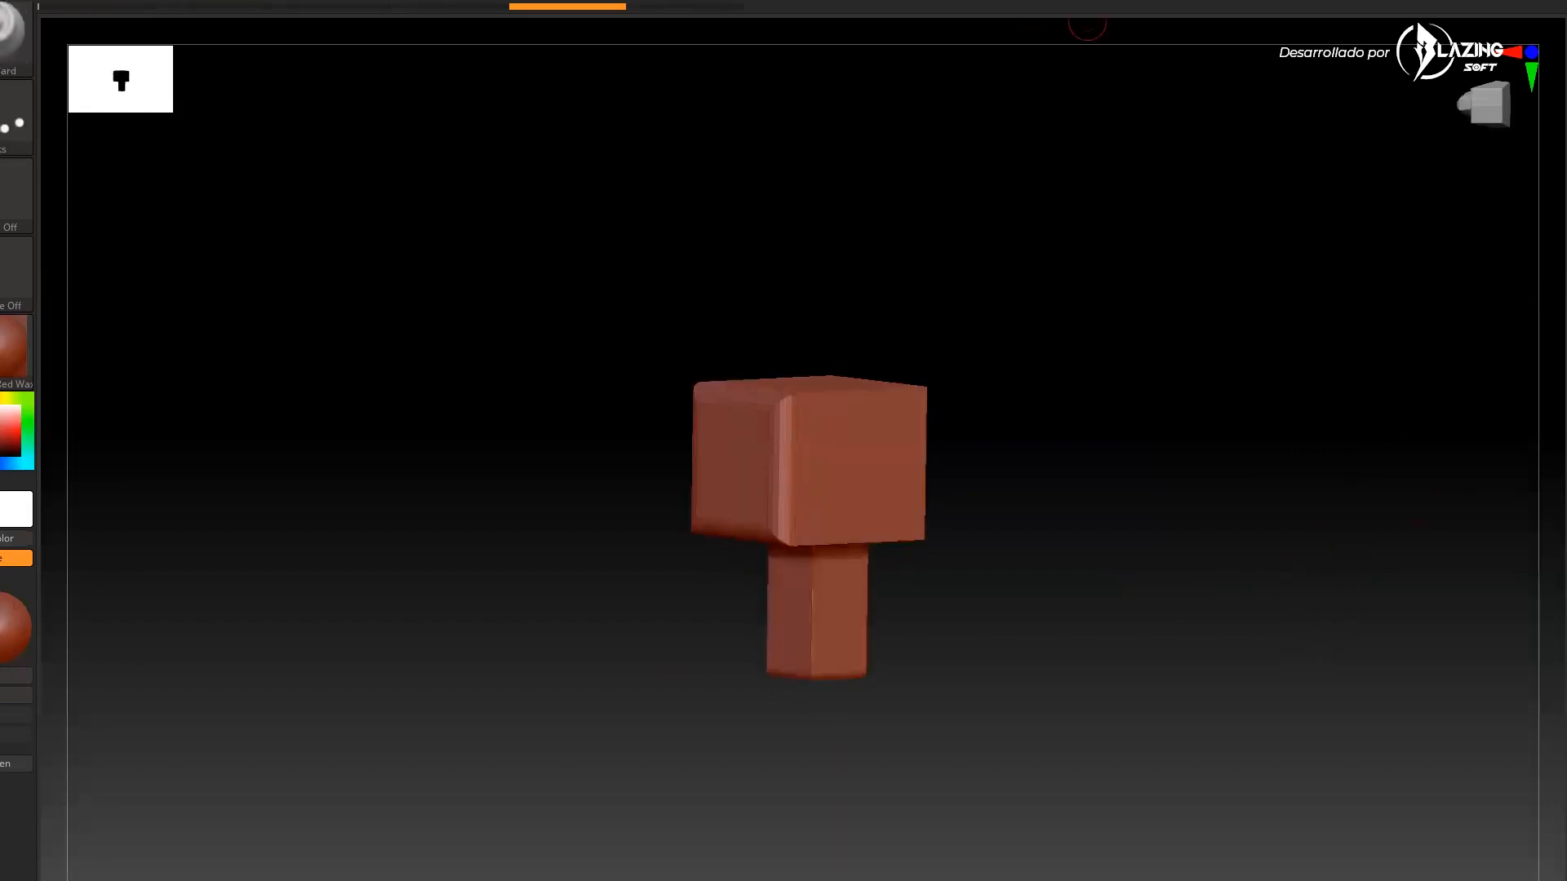
{"action": "left_click_drag", "start_coordinate": [1069, 317], "coordinate": [1163, 294], "text": "ctrl"}
{"action": "left_click_drag", "start_coordinate": [1084, 472], "coordinate": [1161, 685]}
{"action": "left_click_drag", "start_coordinate": [1176, 490], "coordinate": [1206, 494], "text": "shift"}
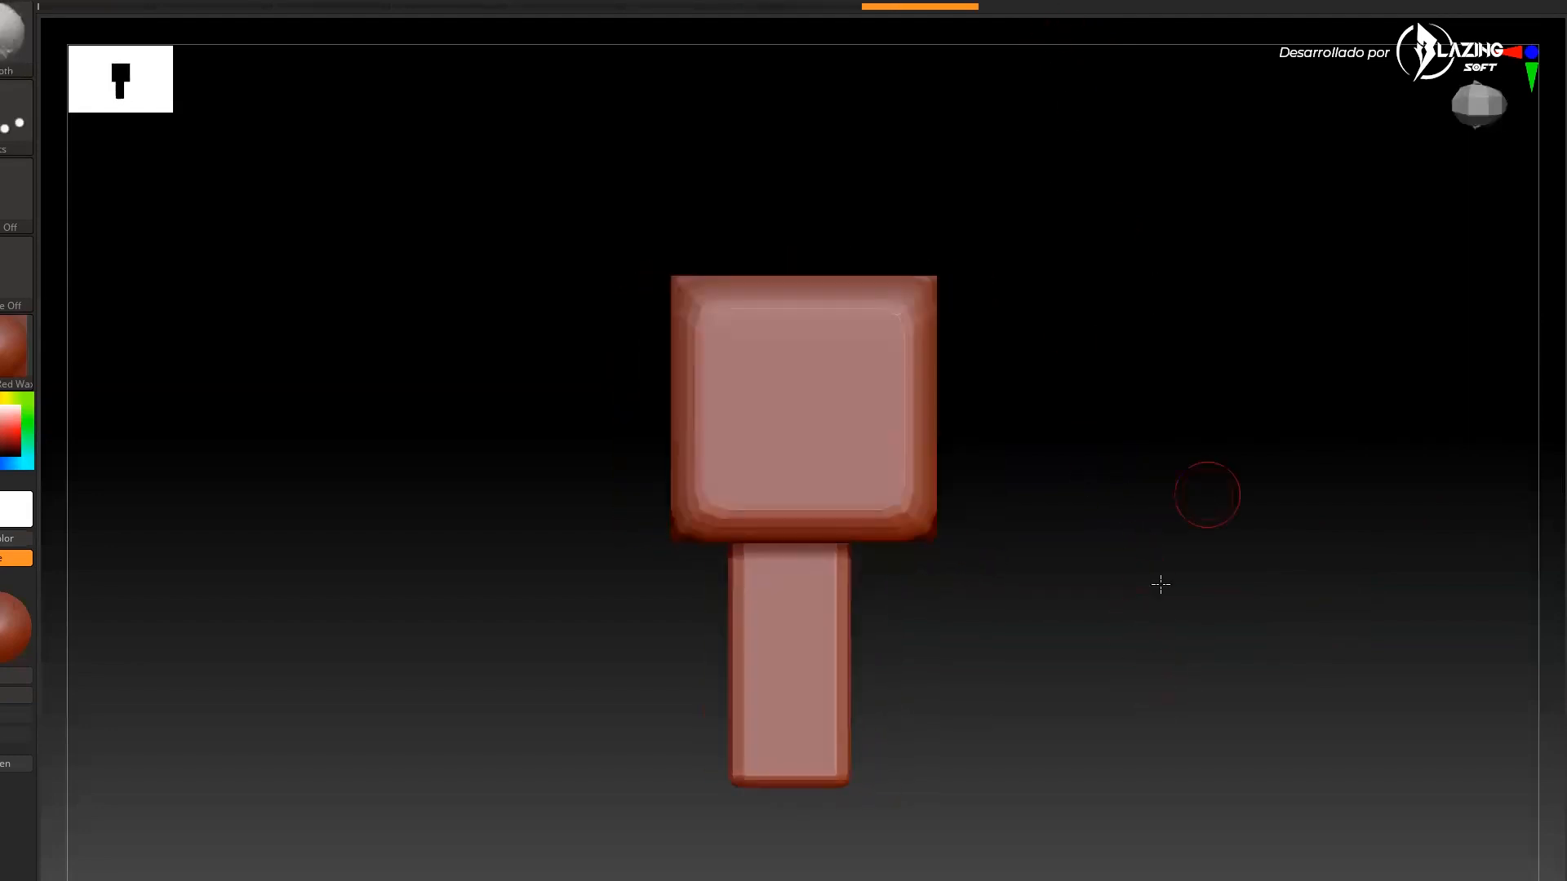
{"action": "left_click_drag", "start_coordinate": [1088, 556], "coordinate": [1066, 346]}
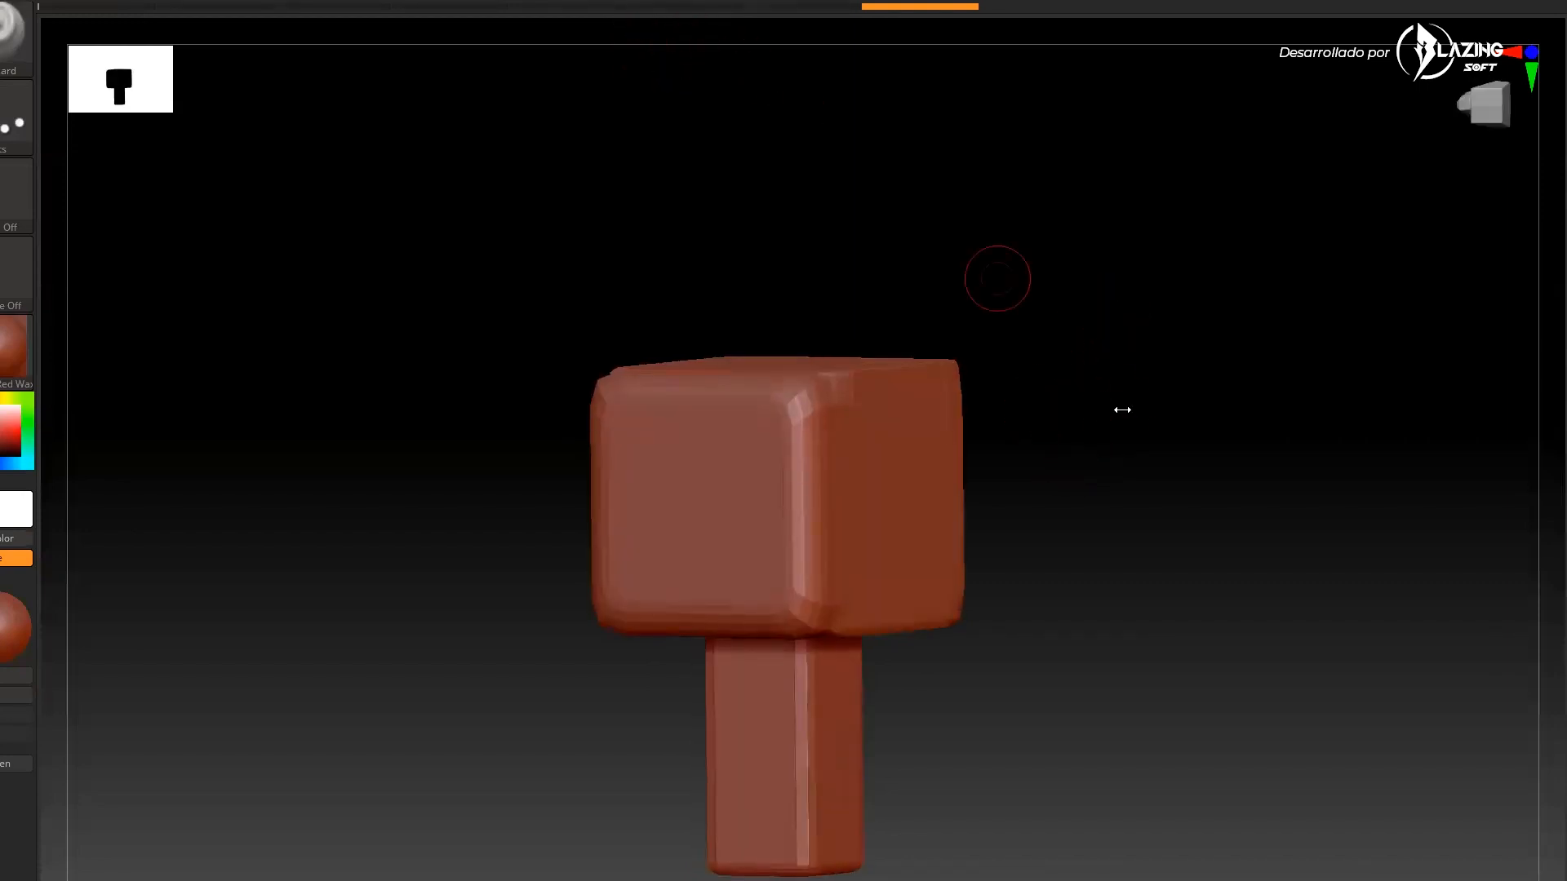
{"action": "left_click_drag", "start_coordinate": [997, 277], "coordinate": [1049, 388]}
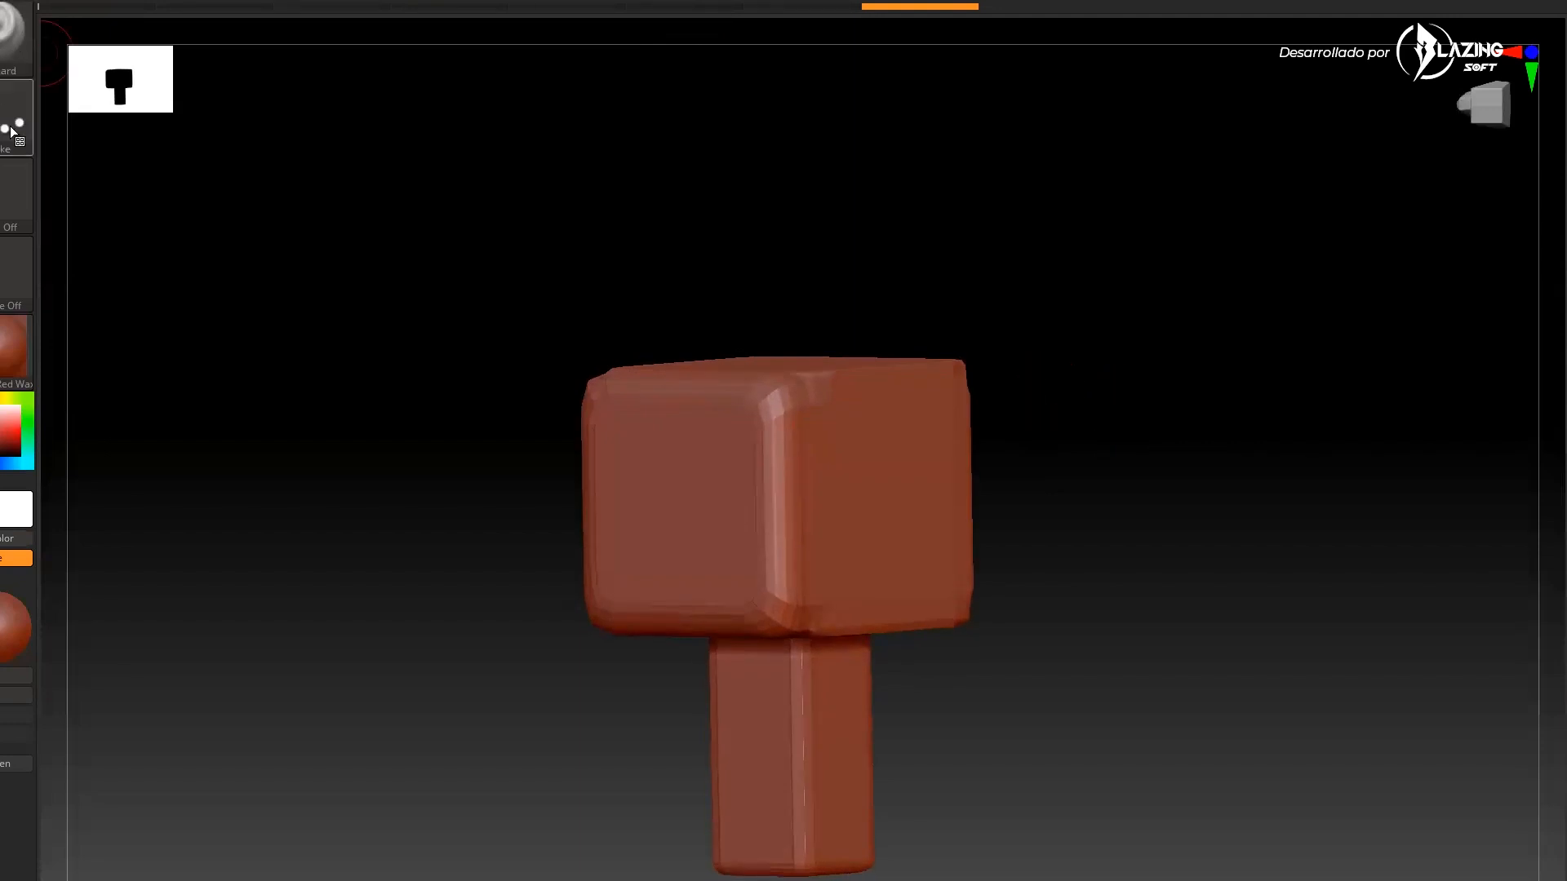
{"action": "mouse_move", "coordinate": [1075, 506]}
{"action": "left_mouse_down"}
{"action": "mouse_move", "coordinate": [1107, 478]}
{"action": "mouse_move", "coordinate": [987, 514]}
{"action": "left_mouse_up"}
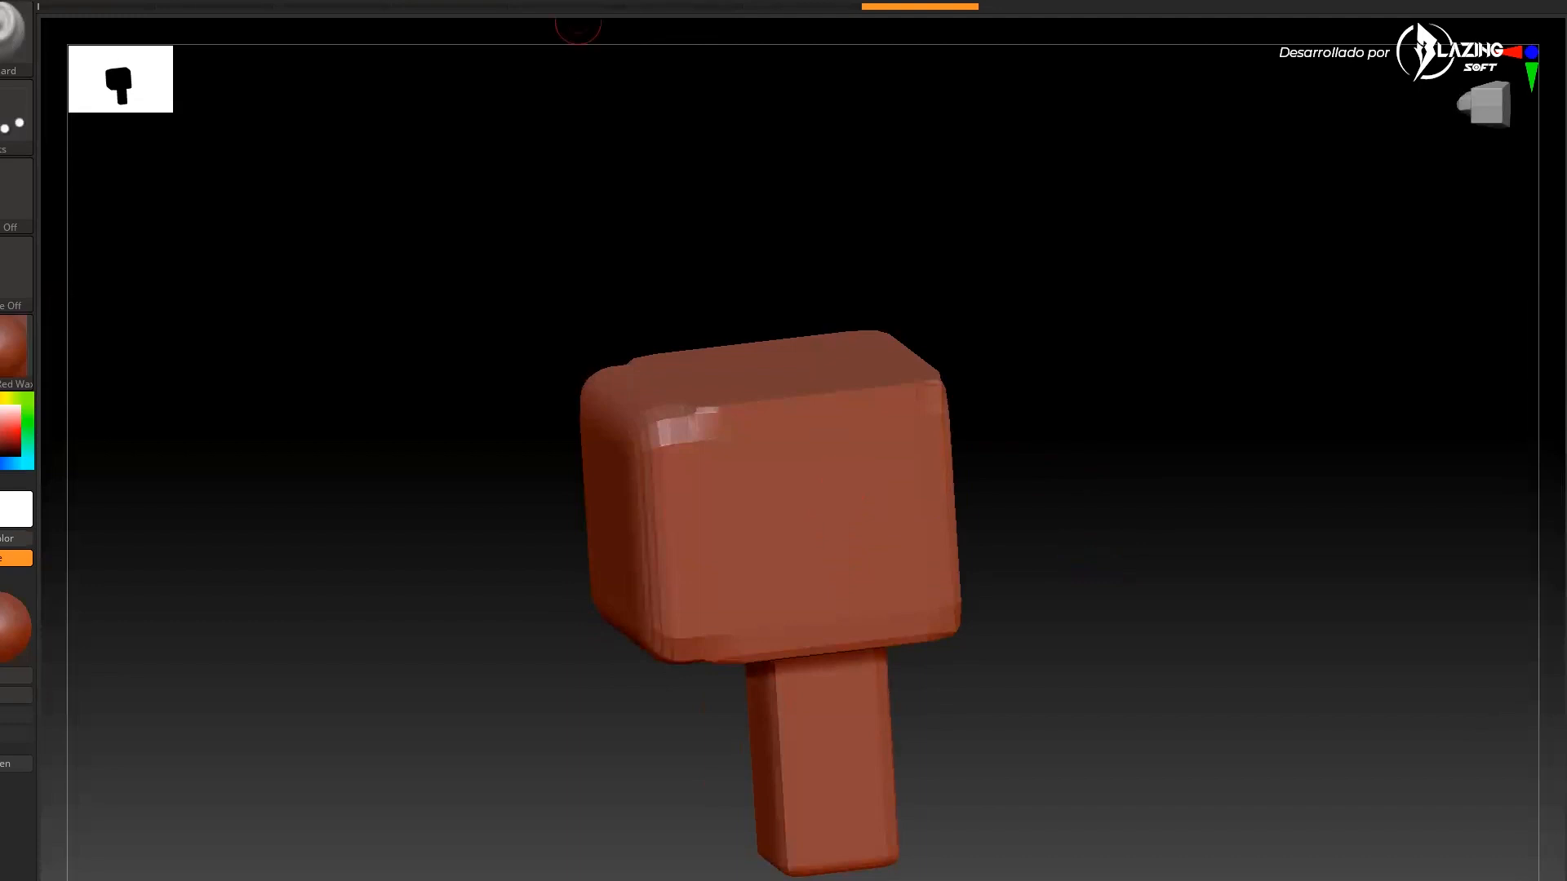
{"action": "mouse_move", "coordinate": [1028, 488]}
{"action": "left_mouse_down"}
{"action": "mouse_move", "coordinate": [1011, 448]}
{"action": "mouse_move", "coordinate": [1043, 444]}
{"action": "mouse_move", "coordinate": [650, 525]}
{"action": "mouse_move", "coordinate": [735, 434]}
{"action": "left_mouse_up"}
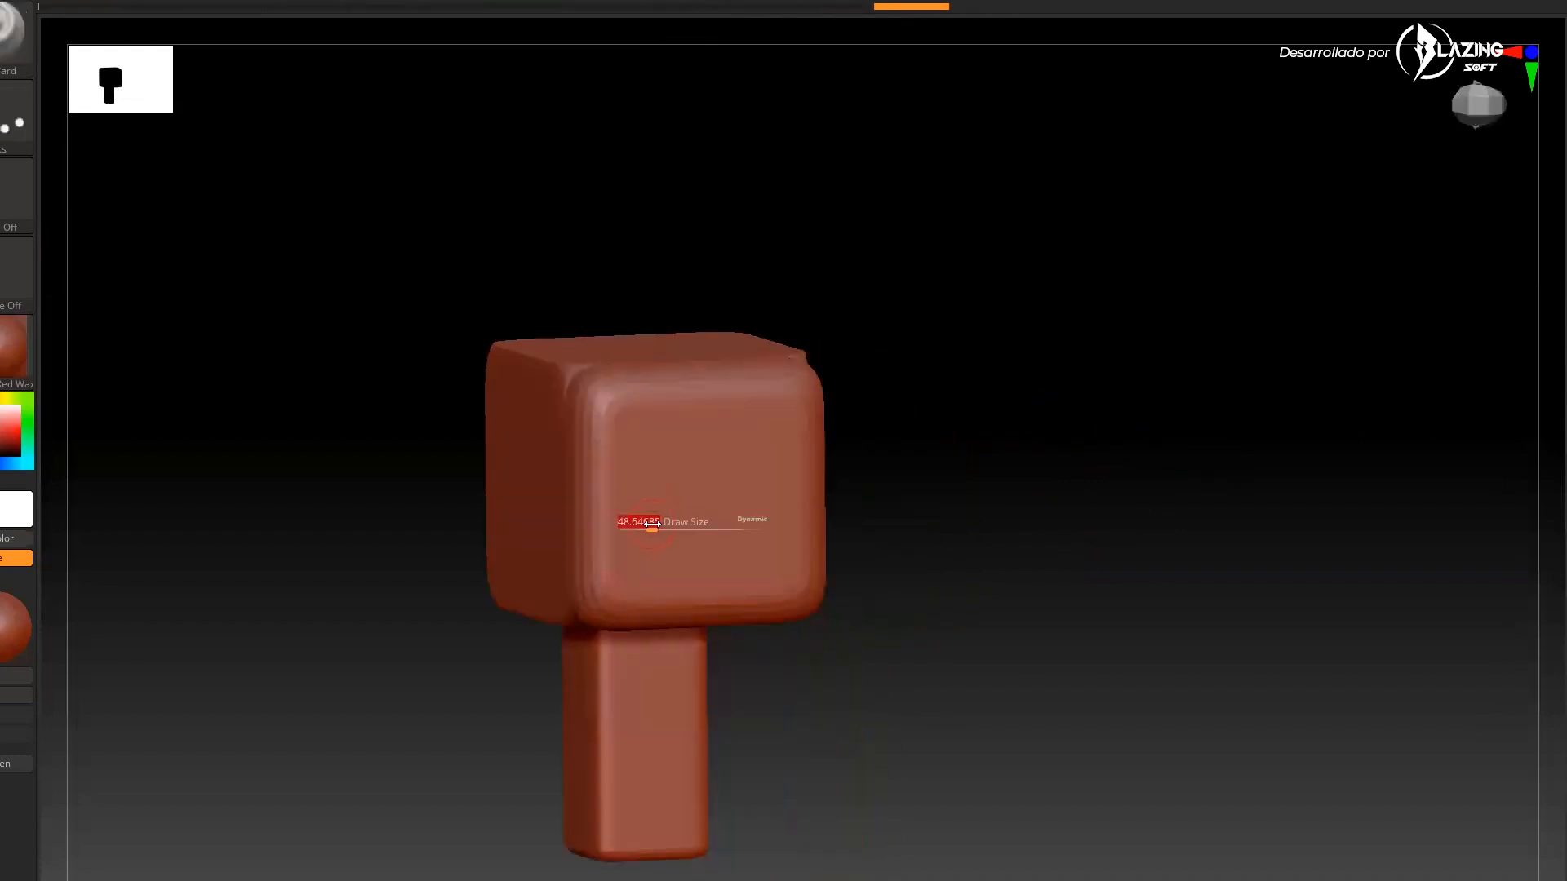
Sculpt raised squiggle strokes onto the front and side faces of the head
{"action": "mouse_move", "coordinate": [622, 549]}
{"action": "left_mouse_down"}
{"action": "mouse_move", "coordinate": [710, 433]}
{"action": "mouse_move", "coordinate": [688, 522]}
{"action": "mouse_move", "coordinate": [780, 491]}
{"action": "left_mouse_up"}
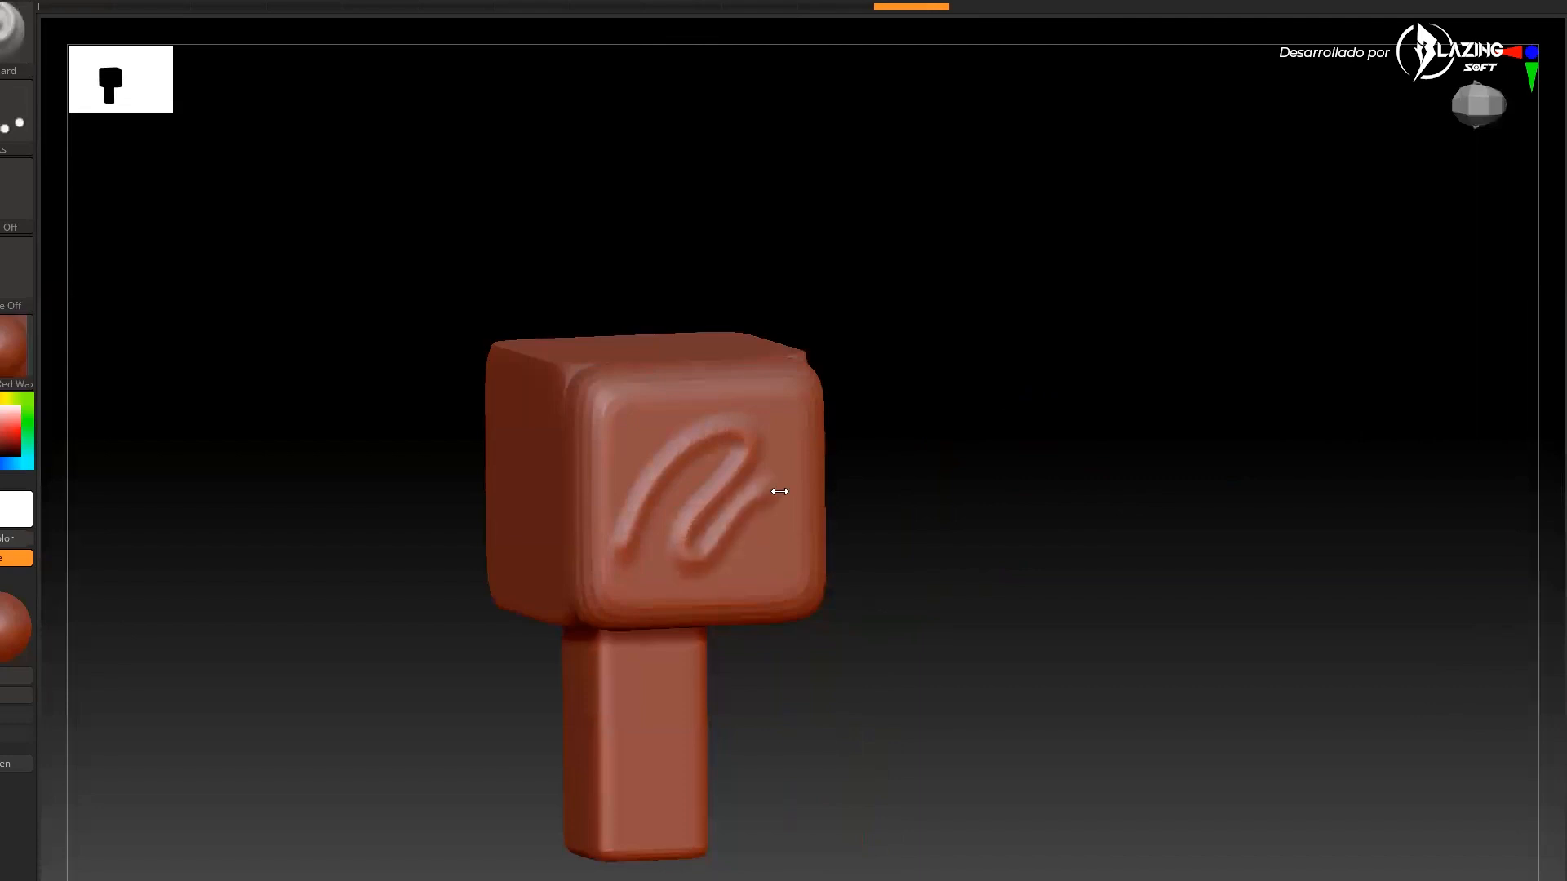
{"action": "left_click_drag", "start_coordinate": [996, 504], "coordinate": [1017, 486]}
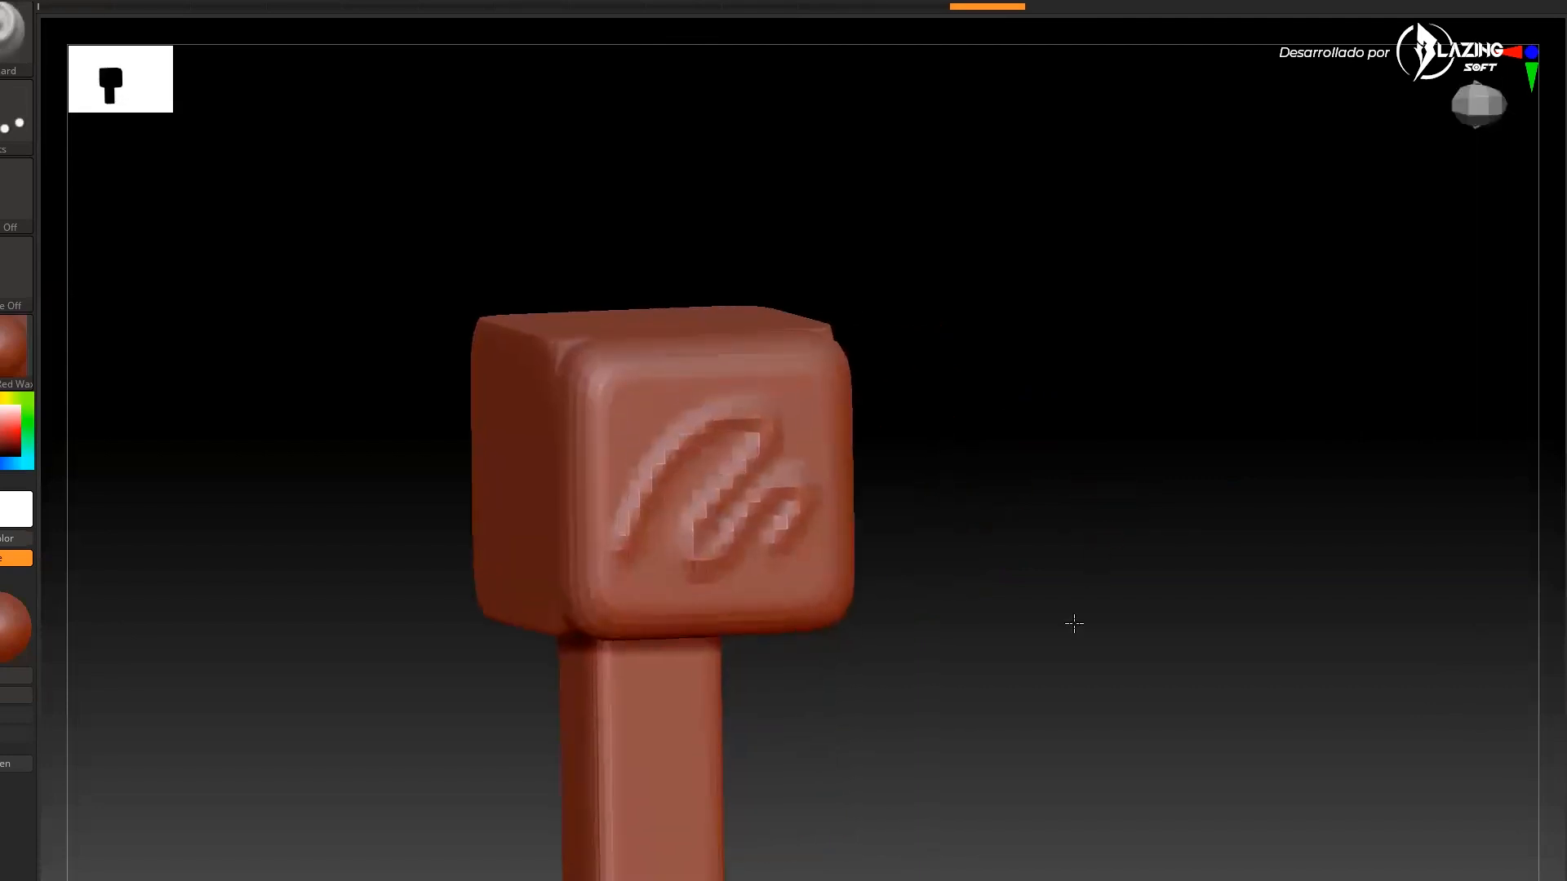
{"action": "mouse_move", "coordinate": [1074, 623]}
{"action": "left_mouse_down"}
{"action": "mouse_move", "coordinate": [1189, 549]}
{"action": "mouse_move", "coordinate": [1105, 640]}
{"action": "mouse_move", "coordinate": [1165, 629]}
{"action": "mouse_move", "coordinate": [1135, 649]}
{"action": "mouse_move", "coordinate": [1154, 623]}
{"action": "mouse_move", "coordinate": [1155, 642]}
{"action": "mouse_move", "coordinate": [965, 650]}
{"action": "mouse_move", "coordinate": [1066, 584]}
{"action": "mouse_move", "coordinate": [1154, 563]}
{"action": "left_mouse_up"}
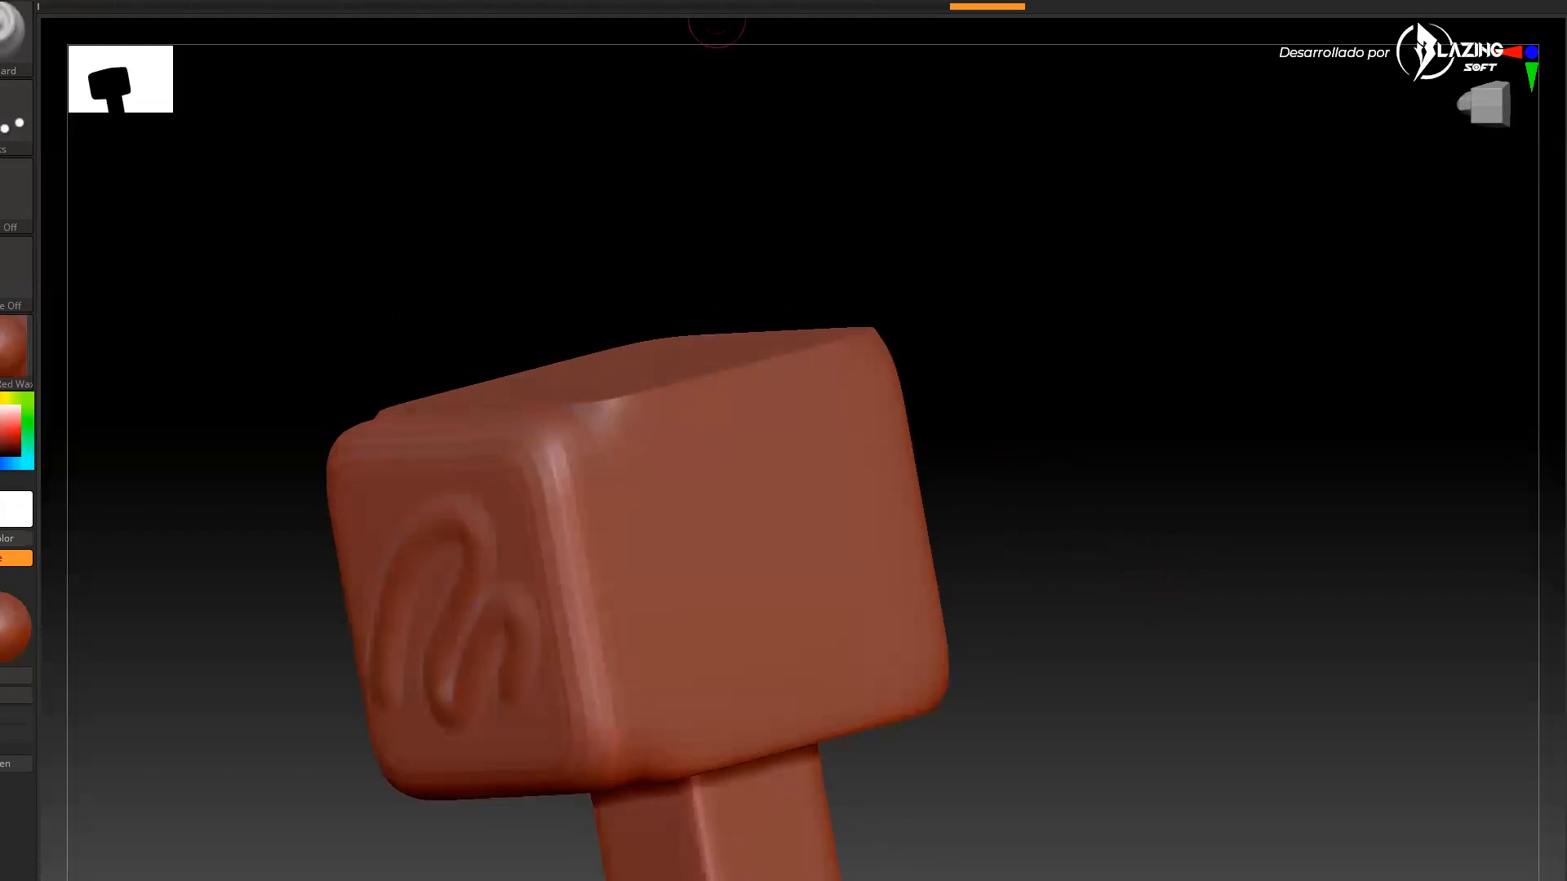
{"action": "left_click_drag", "start_coordinate": [1046, 535], "coordinate": [1029, 523]}
{"action": "mouse_move", "coordinate": [608, 665]}
{"action": "left_mouse_down"}
{"action": "mouse_move", "coordinate": [676, 492]}
{"action": "mouse_move", "coordinate": [743, 483]}
{"action": "mouse_move", "coordinate": [694, 665]}
{"action": "mouse_move", "coordinate": [857, 438]}
{"action": "mouse_move", "coordinate": [837, 572]}
{"action": "mouse_move", "coordinate": [921, 563]}
{"action": "left_mouse_up"}
{"action": "left_click_drag", "start_coordinate": [1039, 529], "coordinate": [1027, 517]}
{"action": "mouse_move", "coordinate": [715, 419]}
{"action": "left_mouse_down"}
{"action": "mouse_move", "coordinate": [626, 584]}
{"action": "mouse_move", "coordinate": [723, 398]}
{"action": "mouse_move", "coordinate": [707, 612]}
{"action": "mouse_move", "coordinate": [774, 495]}
{"action": "mouse_move", "coordinate": [812, 660]}
{"action": "left_mouse_up"}
{"action": "mouse_move", "coordinate": [1048, 527]}
{"action": "left_mouse_down"}
{"action": "mouse_move", "coordinate": [1120, 531]}
{"action": "mouse_move", "coordinate": [1074, 550]}
{"action": "mouse_move", "coordinate": [1161, 567]}
{"action": "mouse_move", "coordinate": [1077, 573]}
{"action": "mouse_move", "coordinate": [1102, 671]}
{"action": "mouse_move", "coordinate": [1086, 681]}
{"action": "left_mouse_up"}
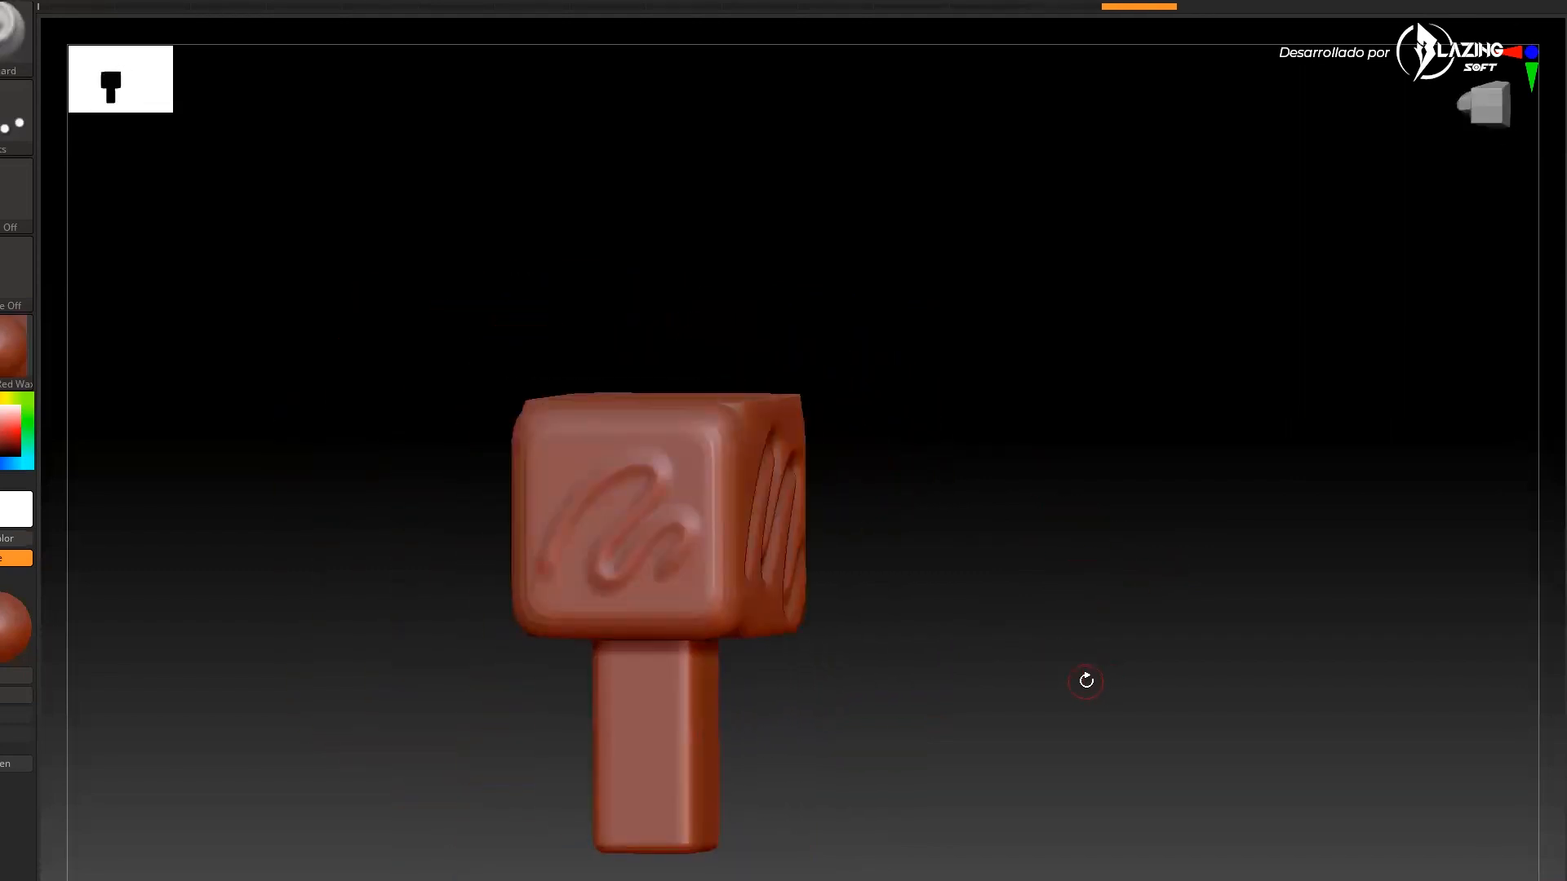
Rotate the model to inspect the sculpted strokes from different angles
{"action": "key", "text": "b"}
{"action": "key", "text": "b"}
{"action": "left_click_drag", "start_coordinate": [1065, 264], "coordinate": [945, 605], "text": "shift"}
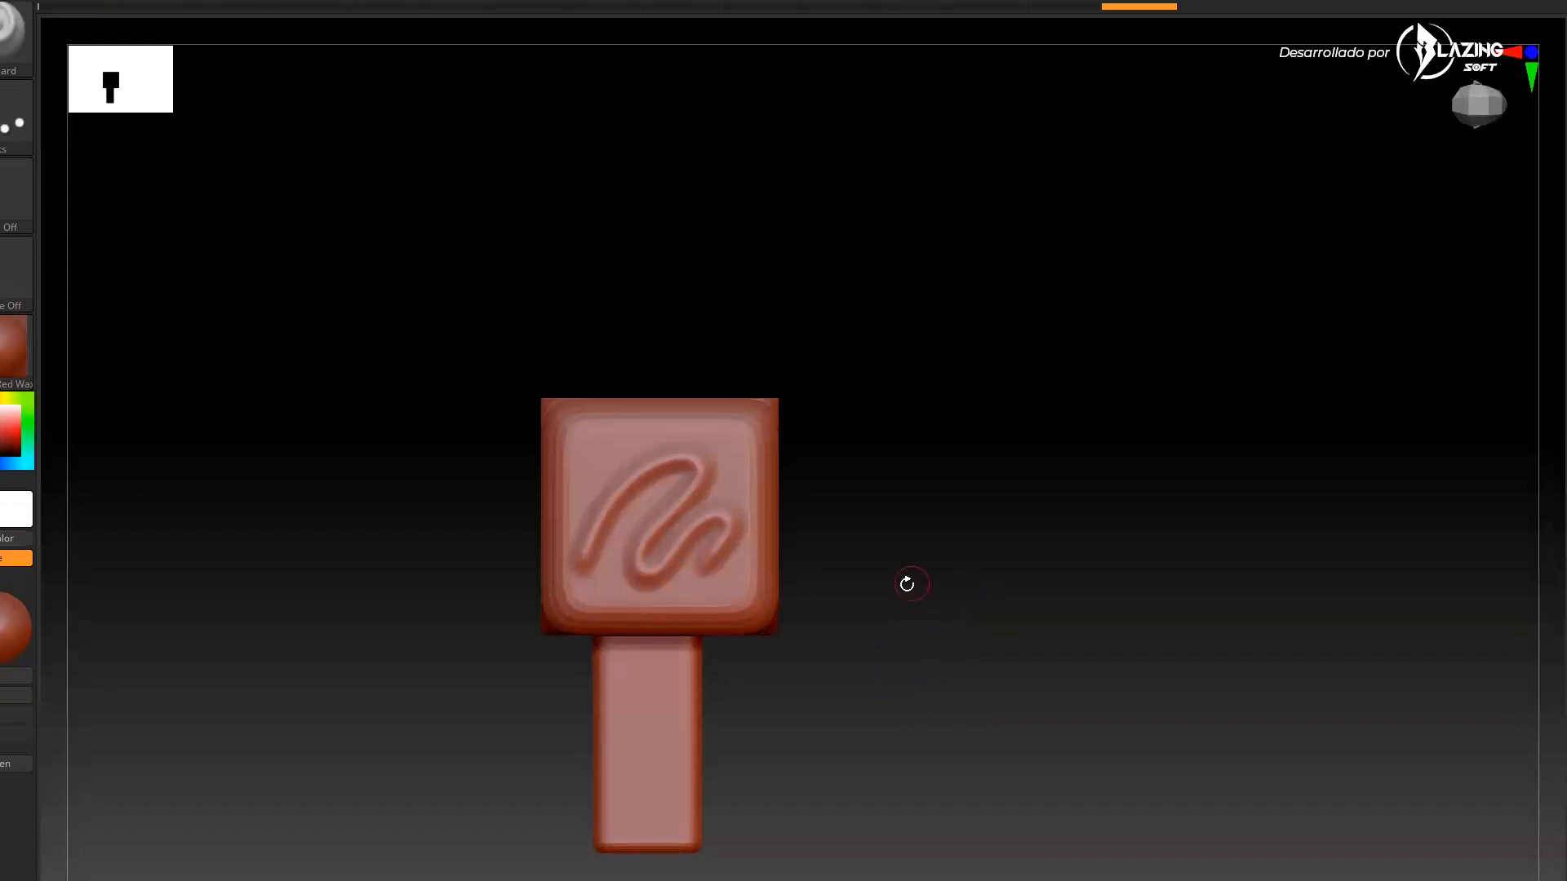
{"action": "left_click_drag", "start_coordinate": [967, 599], "coordinate": [955, 633]}
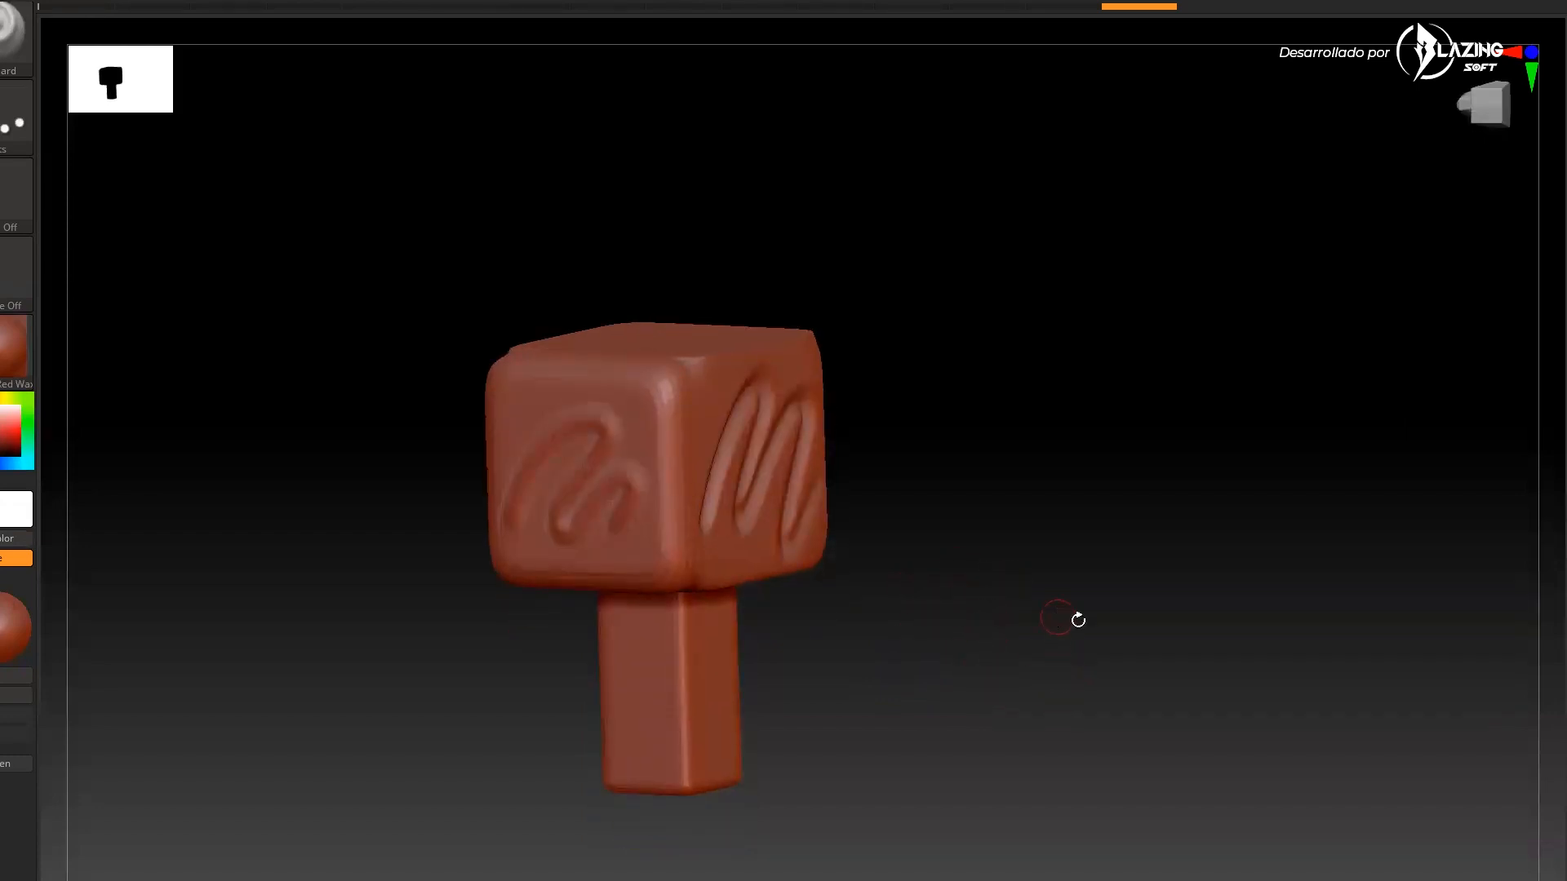
{"action": "left_click_drag", "start_coordinate": [985, 569], "coordinate": [1053, 628]}
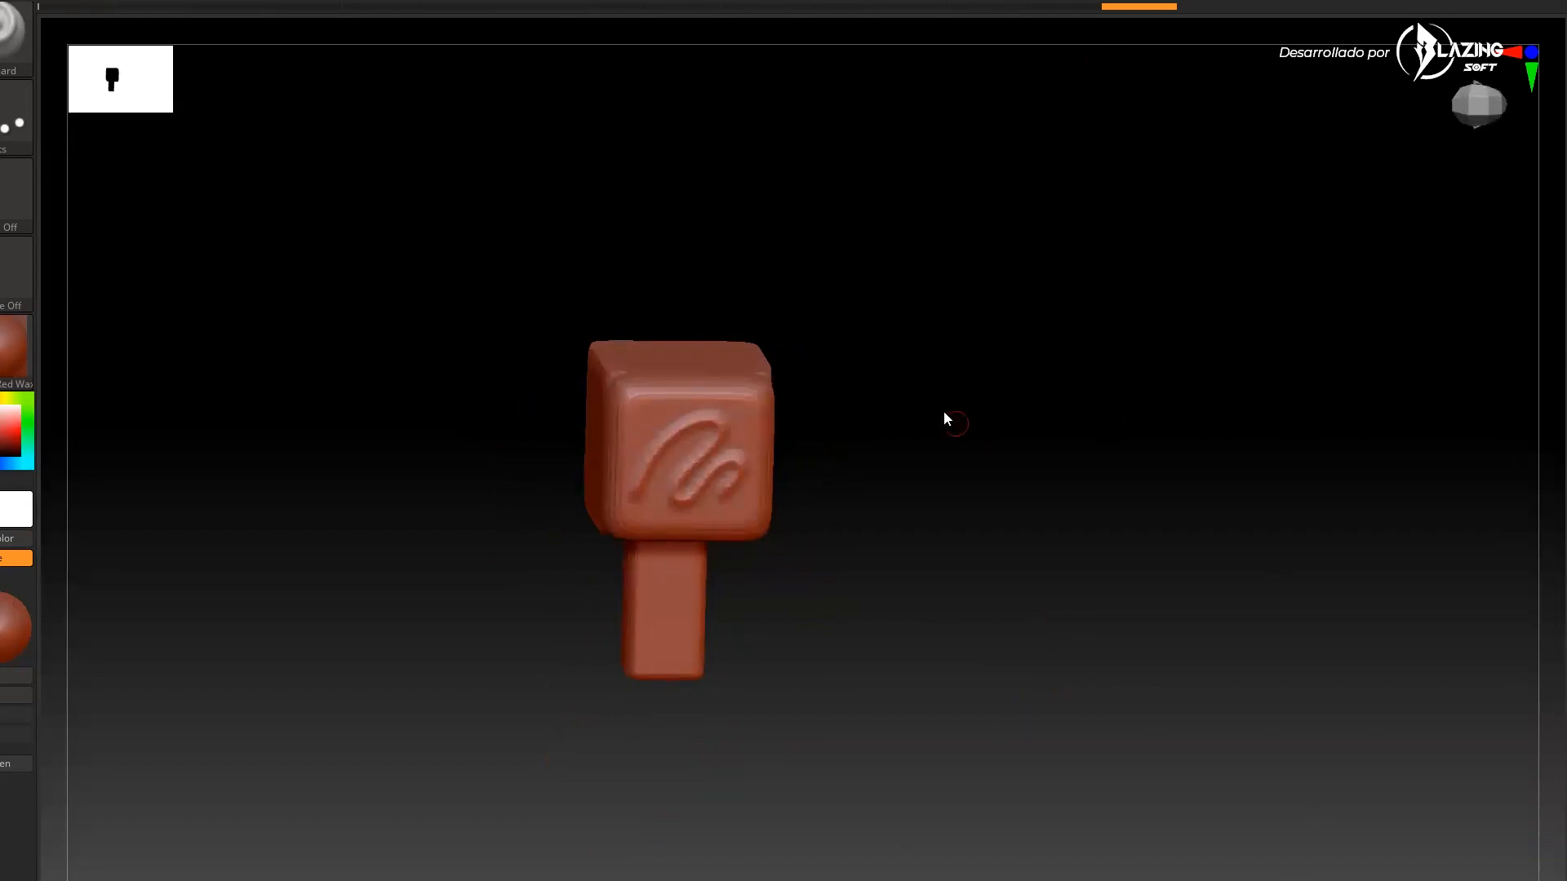
{"action": "left_click_drag", "start_coordinate": [920, 28], "coordinate": [999, 38]}
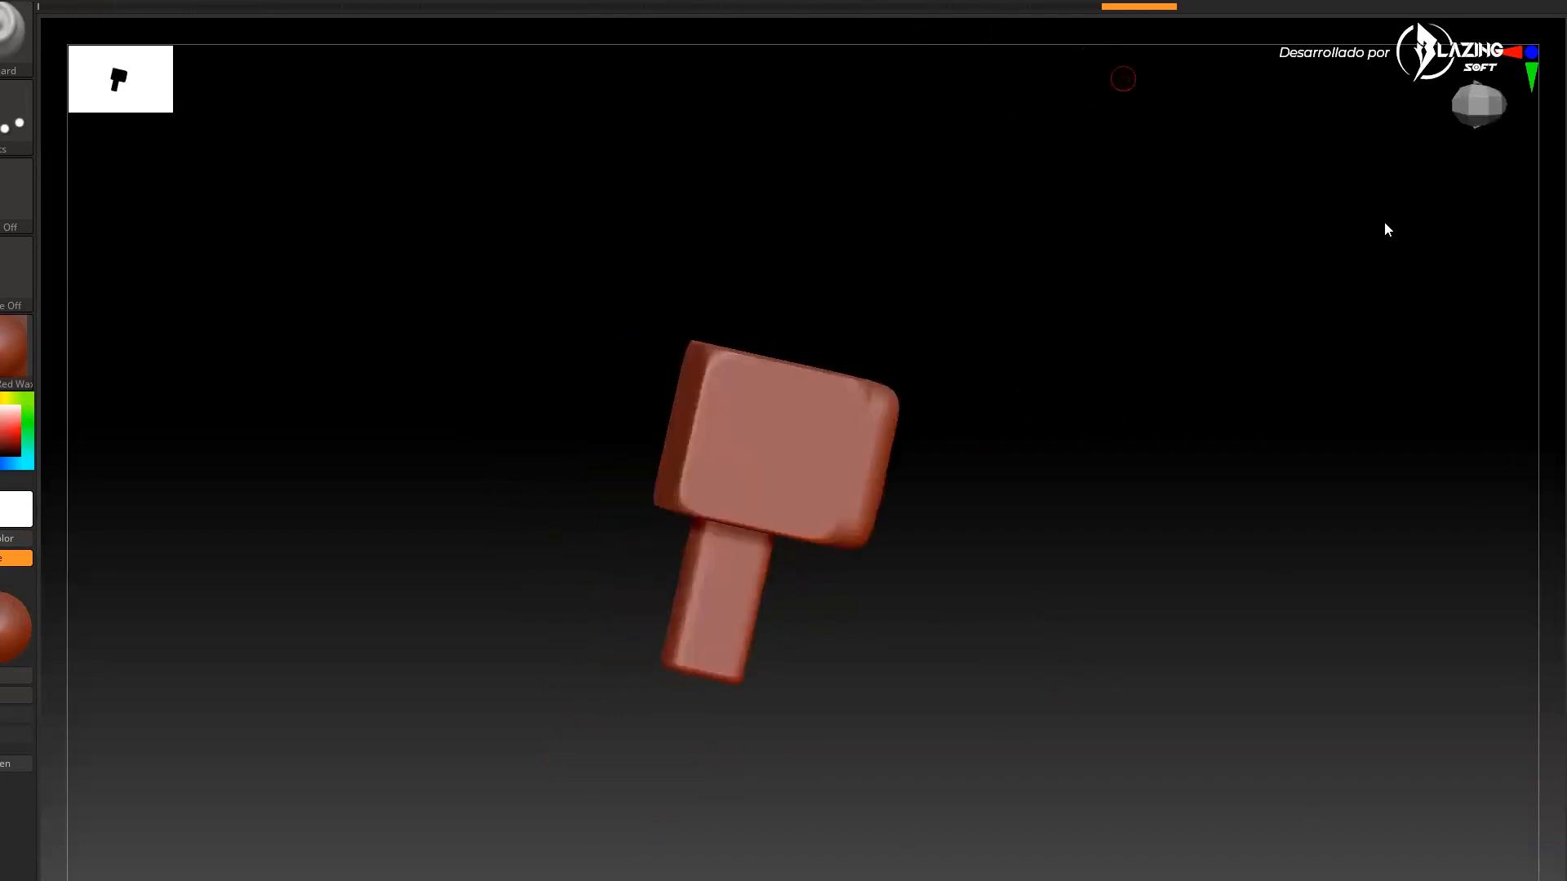
{"action": "left_click_drag", "start_coordinate": [1528, 372], "coordinate": [1517, 514], "text": "alt"}
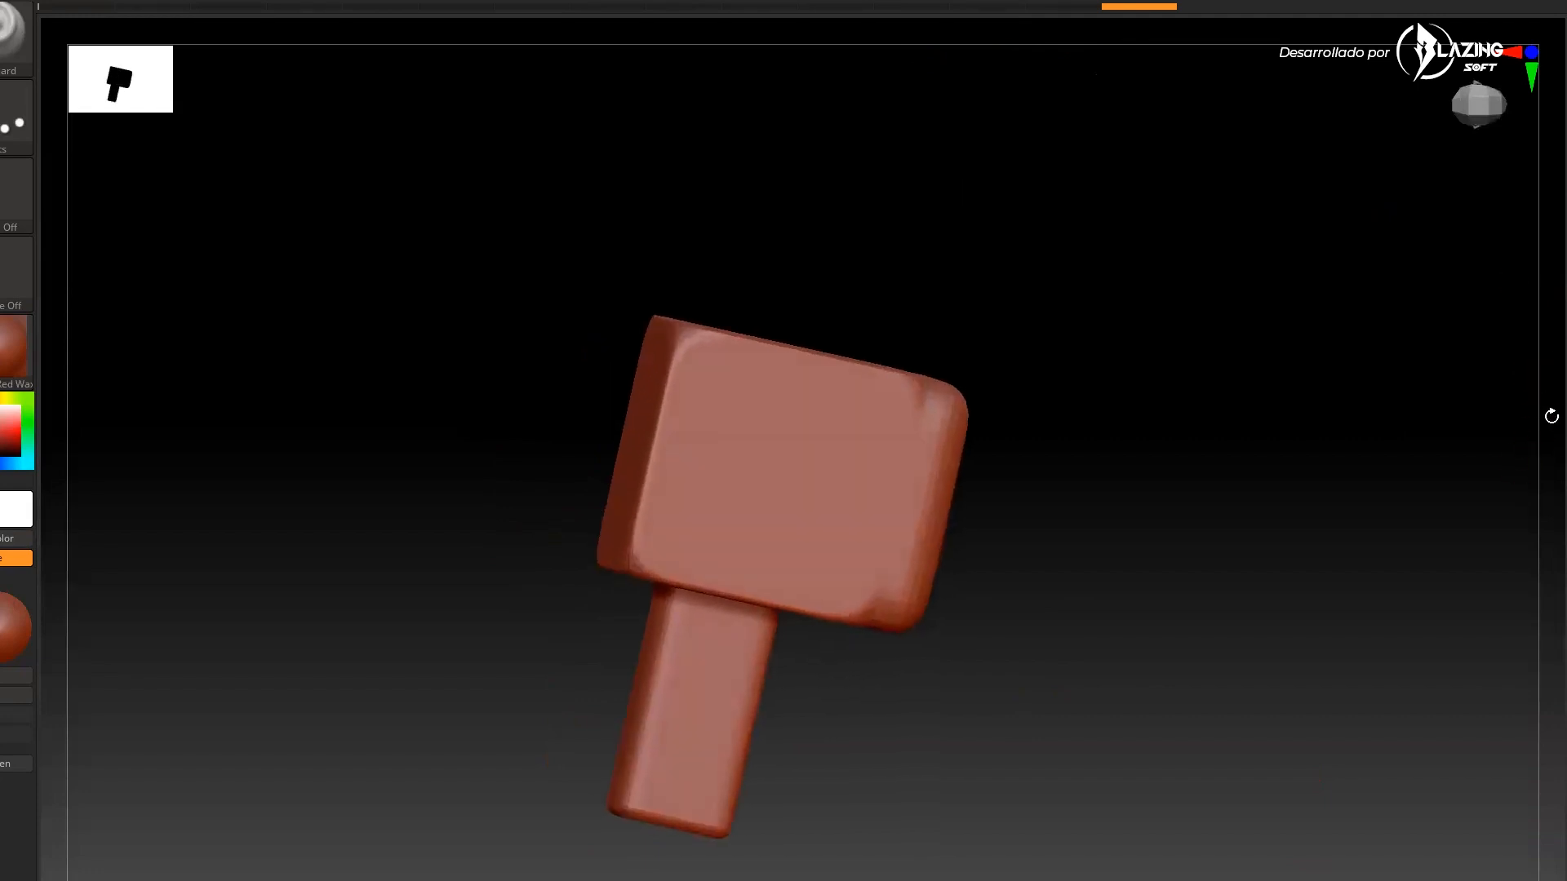
Undo the sculpted squiggle strokes on the hammer head
{"action": "left_click_drag", "start_coordinate": [1555, 416], "coordinate": [1554, 393]}
{"action": "mouse_move", "coordinate": [763, 395]}
{"action": "left_mouse_down"}
{"action": "mouse_move", "coordinate": [727, 546]}
{"action": "mouse_move", "coordinate": [823, 542]}
{"action": "mouse_move", "coordinate": [830, 557]}
{"action": "left_mouse_up"}
{"action": "key", "text": "ctrl+z"}
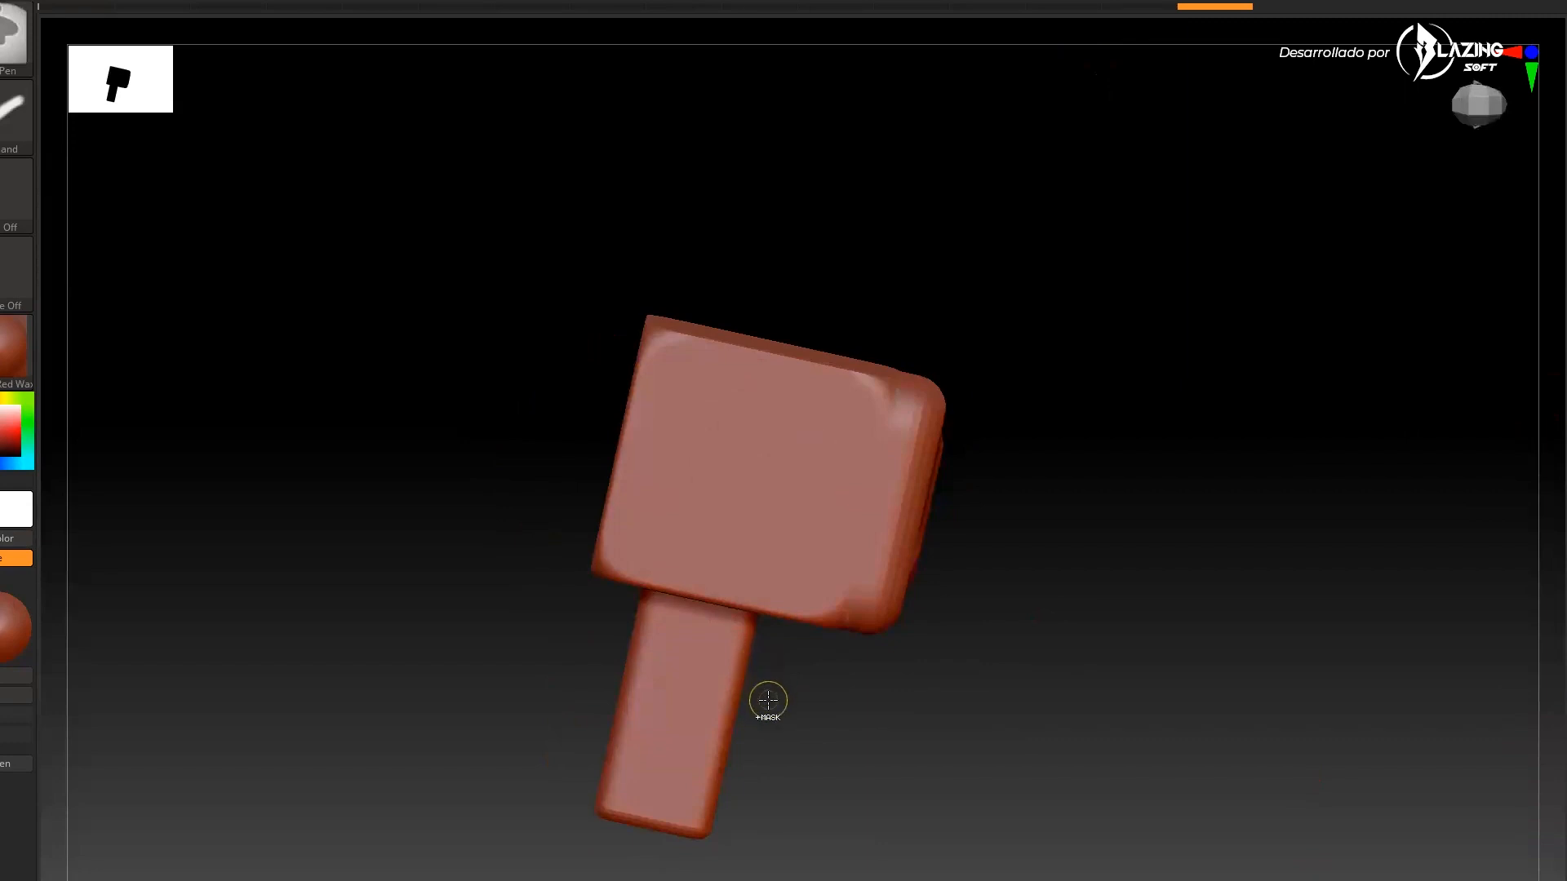
{"action": "key", "text": "ctrl+z"}
{"action": "key", "text": "ctrl+z"}
{"action": "key", "text": "ctrl+z"}
{"action": "key", "text": "ctrl+shift+z"}
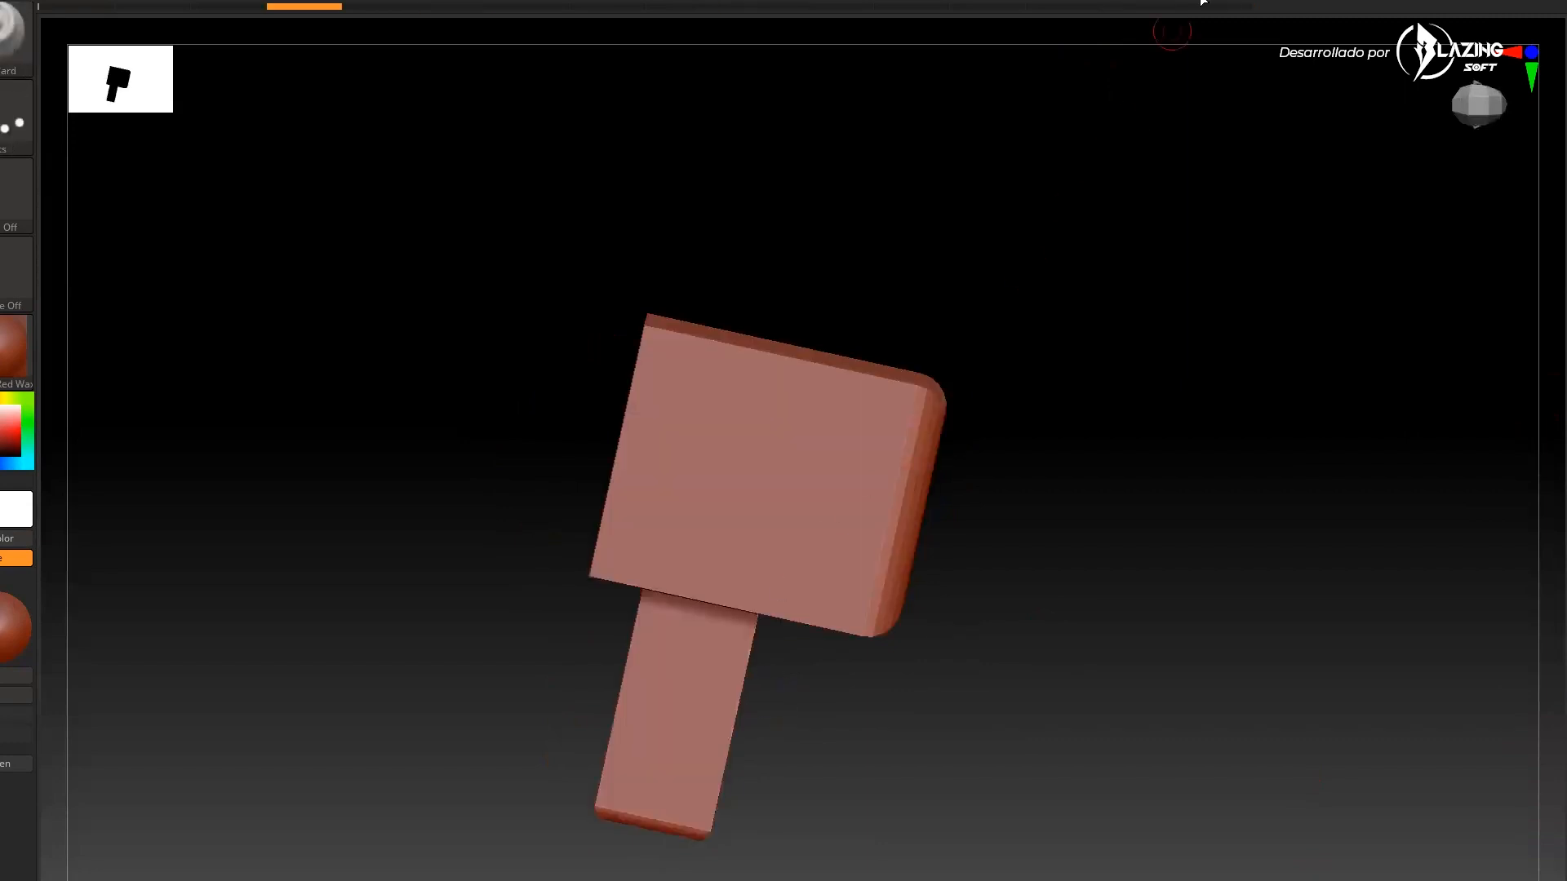
Adjust the brush draw size and turn on polyframe display, rotating the model to view its topology
{"action": "left_click_drag", "start_coordinate": [1088, 448], "coordinate": [1159, 483]}
{"action": "key", "text": "s"}
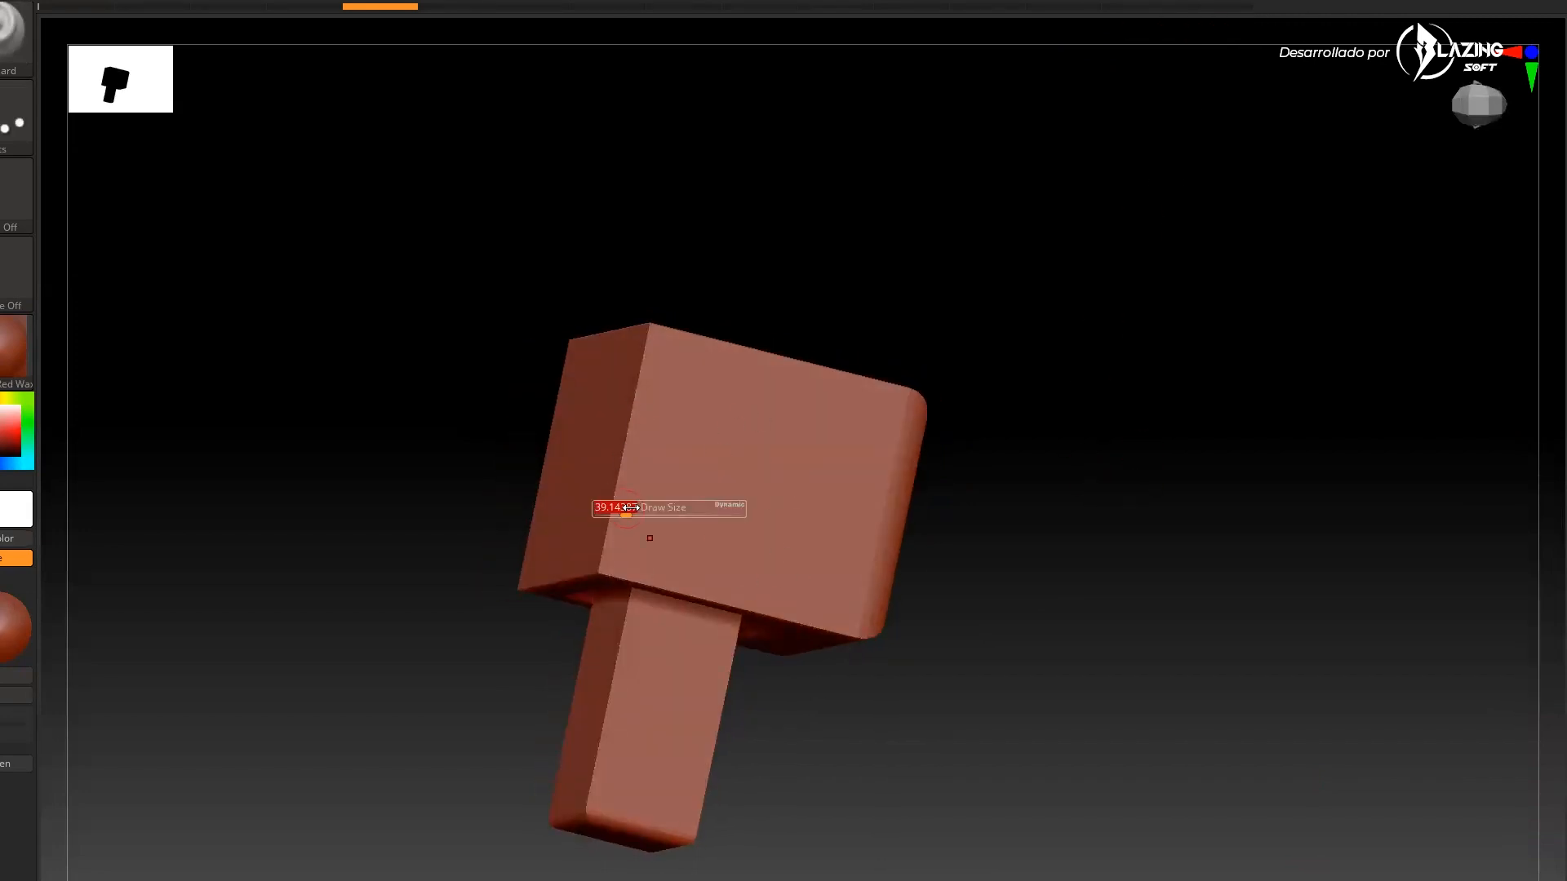
{"action": "left_click_drag", "start_coordinate": [602, 525], "coordinate": [678, 522]}
{"action": "left_click_drag", "start_coordinate": [1047, 338], "coordinate": [1069, 459]}
{"action": "key", "text": "shift+f"}
{"action": "mouse_move", "coordinate": [1315, 621]}
{"action": "left_mouse_down"}
{"action": "mouse_move", "coordinate": [1282, 554]}
{"action": "mouse_move", "coordinate": [1283, 576]}
{"action": "mouse_move", "coordinate": [1221, 605]}
{"action": "mouse_move", "coordinate": [1249, 633]}
{"action": "left_mouse_up"}
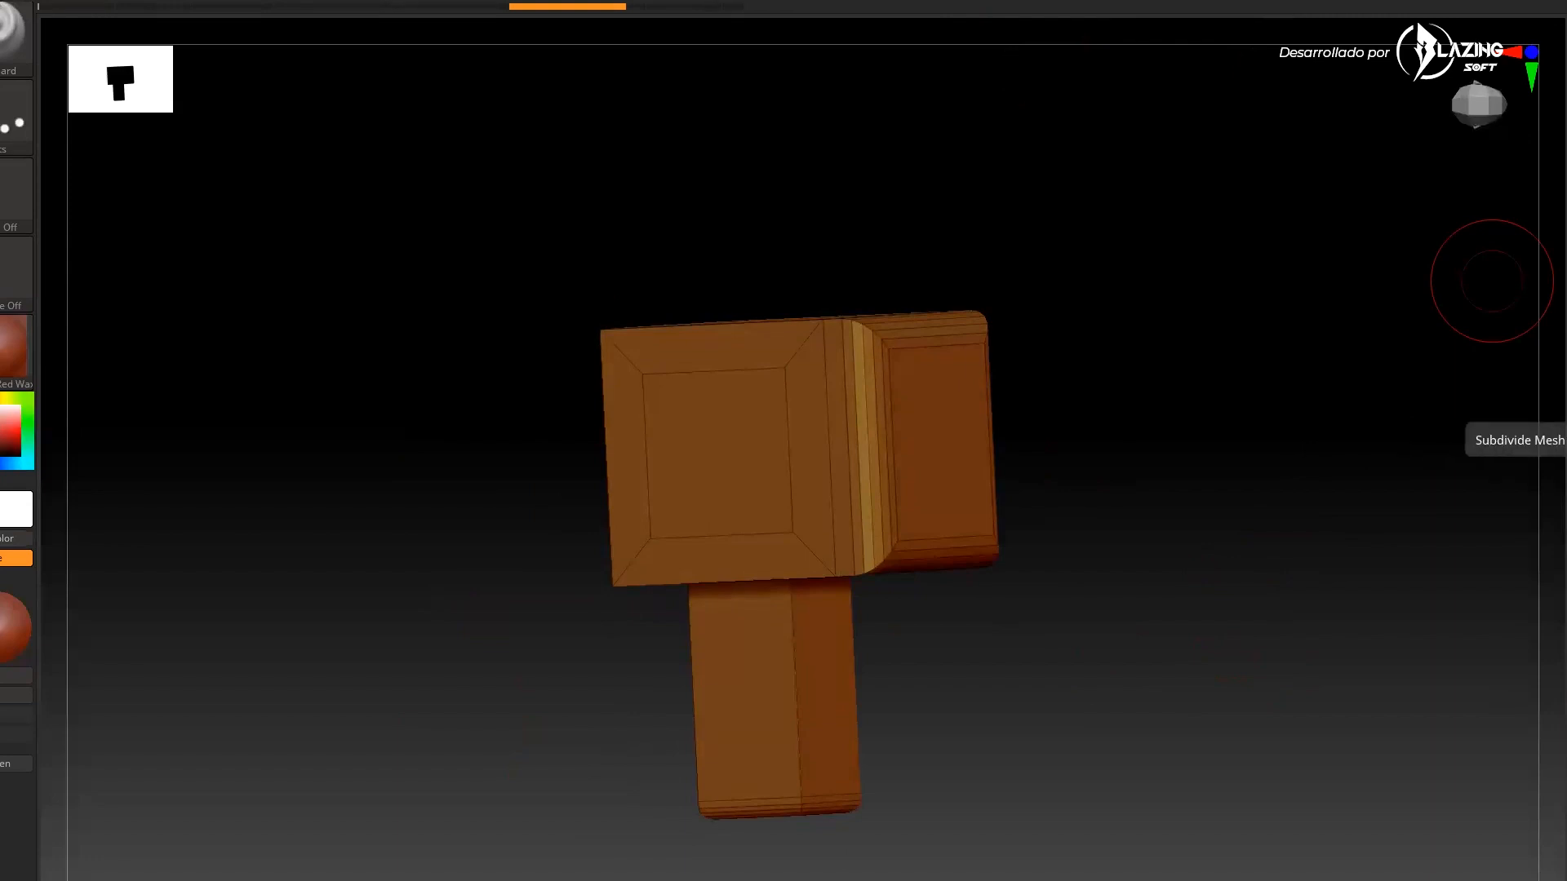
{"action": "left_click_drag", "start_coordinate": [1238, 350], "coordinate": [1305, 417]}
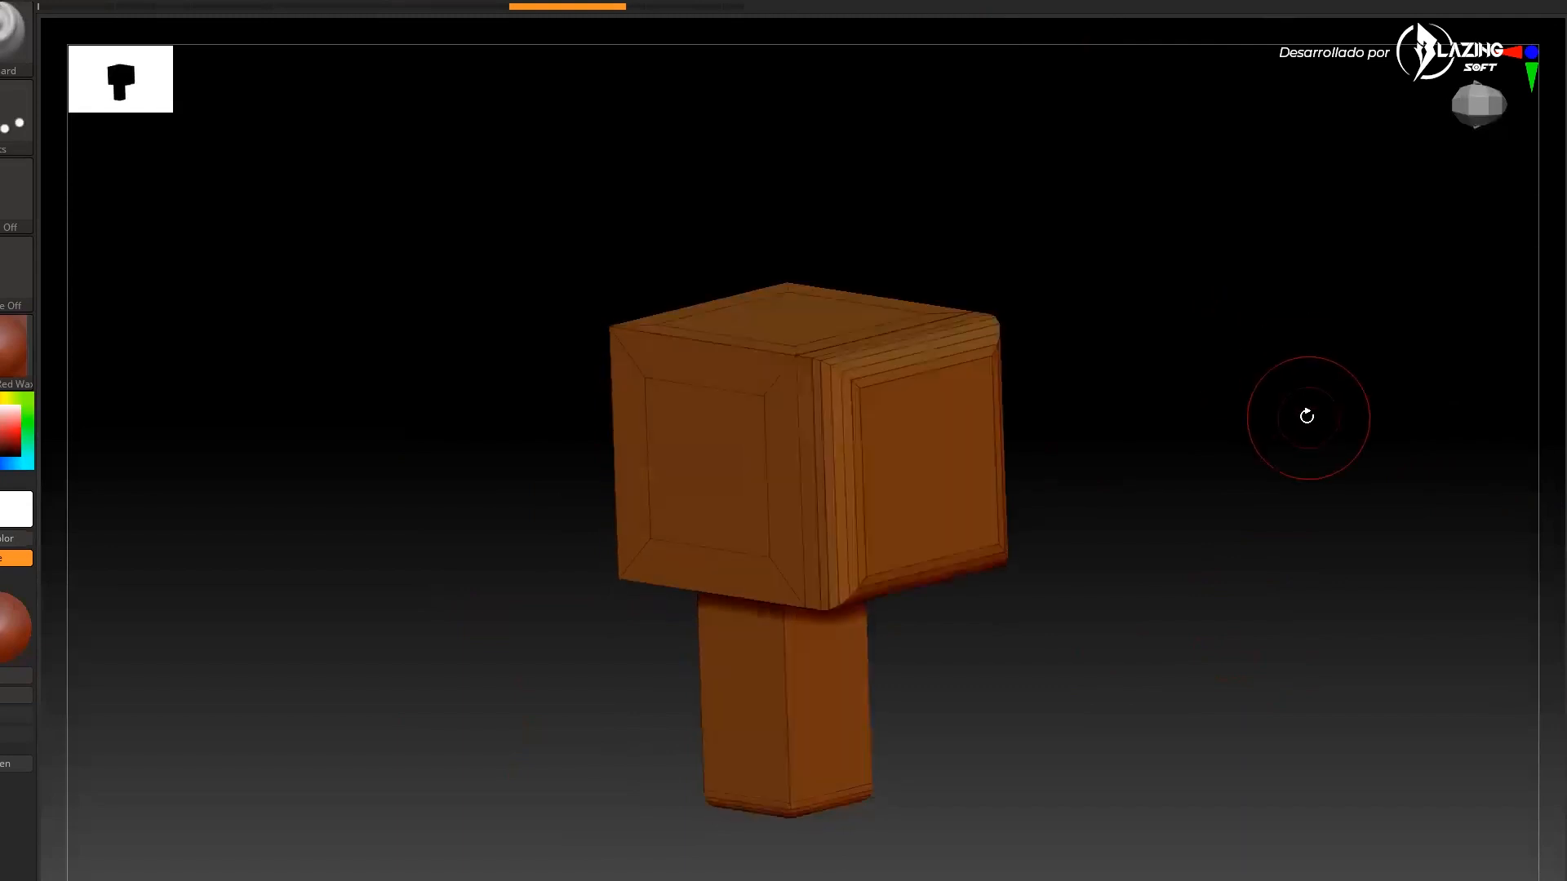
Subdivide the model's mesh to round its edges, rotating it to check the smoothing
{"action": "left_click", "coordinate": [1562, 380]}
{"action": "left_click_drag", "start_coordinate": [1217, 503], "coordinate": [1122, 481]}
{"action": "mouse_move", "coordinate": [1217, 339]}
{"action": "left_mouse_down"}
{"action": "mouse_move", "coordinate": [1248, 337]}
{"action": "mouse_move", "coordinate": [1252, 364]}
{"action": "mouse_move", "coordinate": [1232, 351]}
{"action": "mouse_move", "coordinate": [1045, 537]}
{"action": "left_mouse_up"}
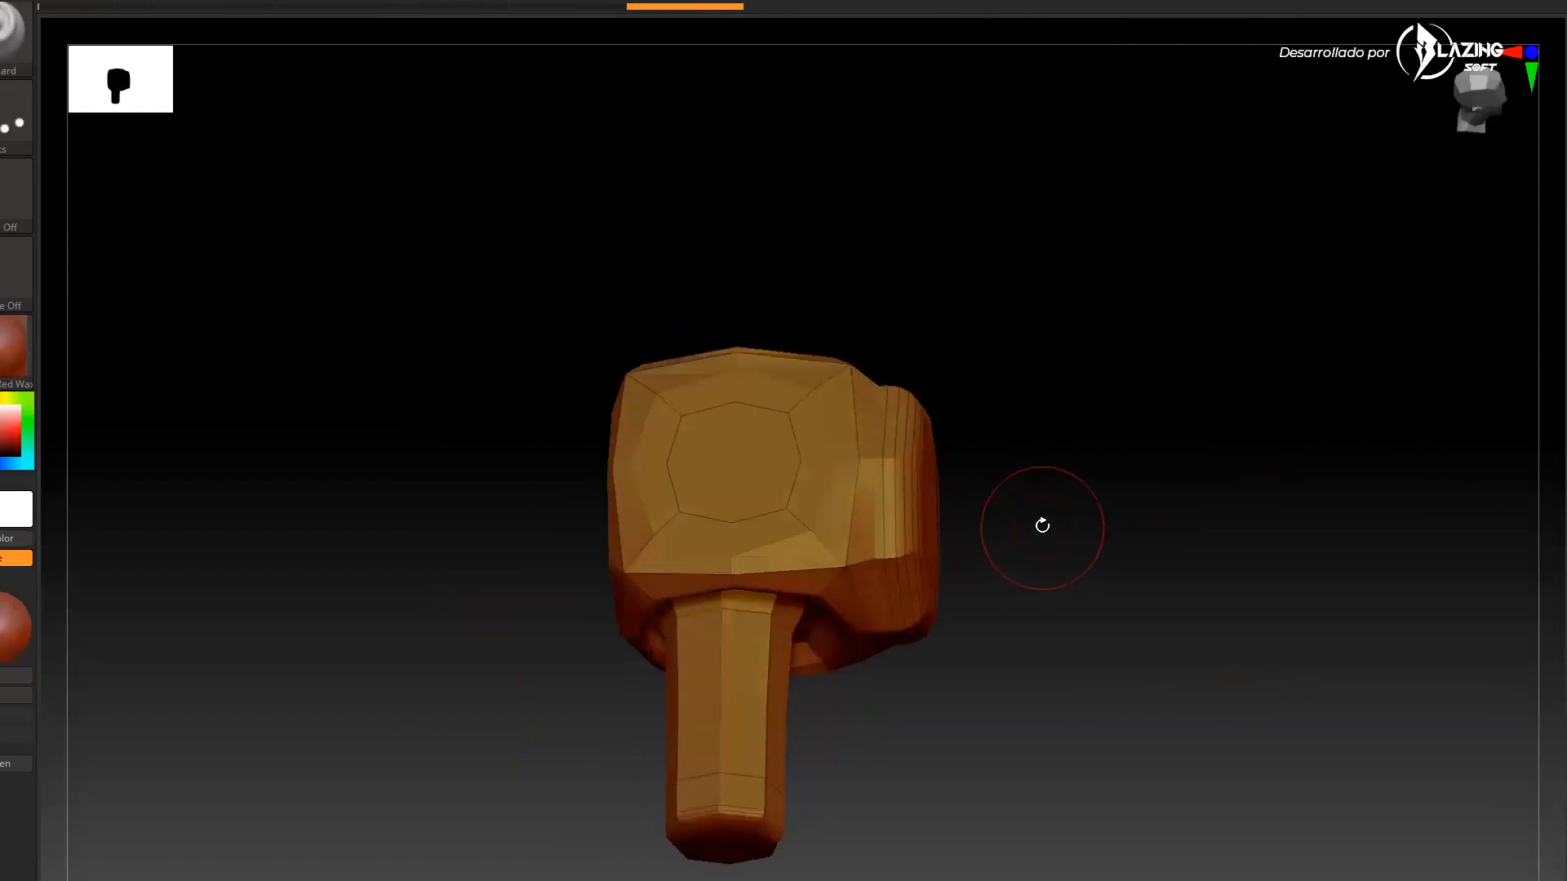
{"action": "left_click_drag", "start_coordinate": [1164, 612], "coordinate": [1293, 462]}
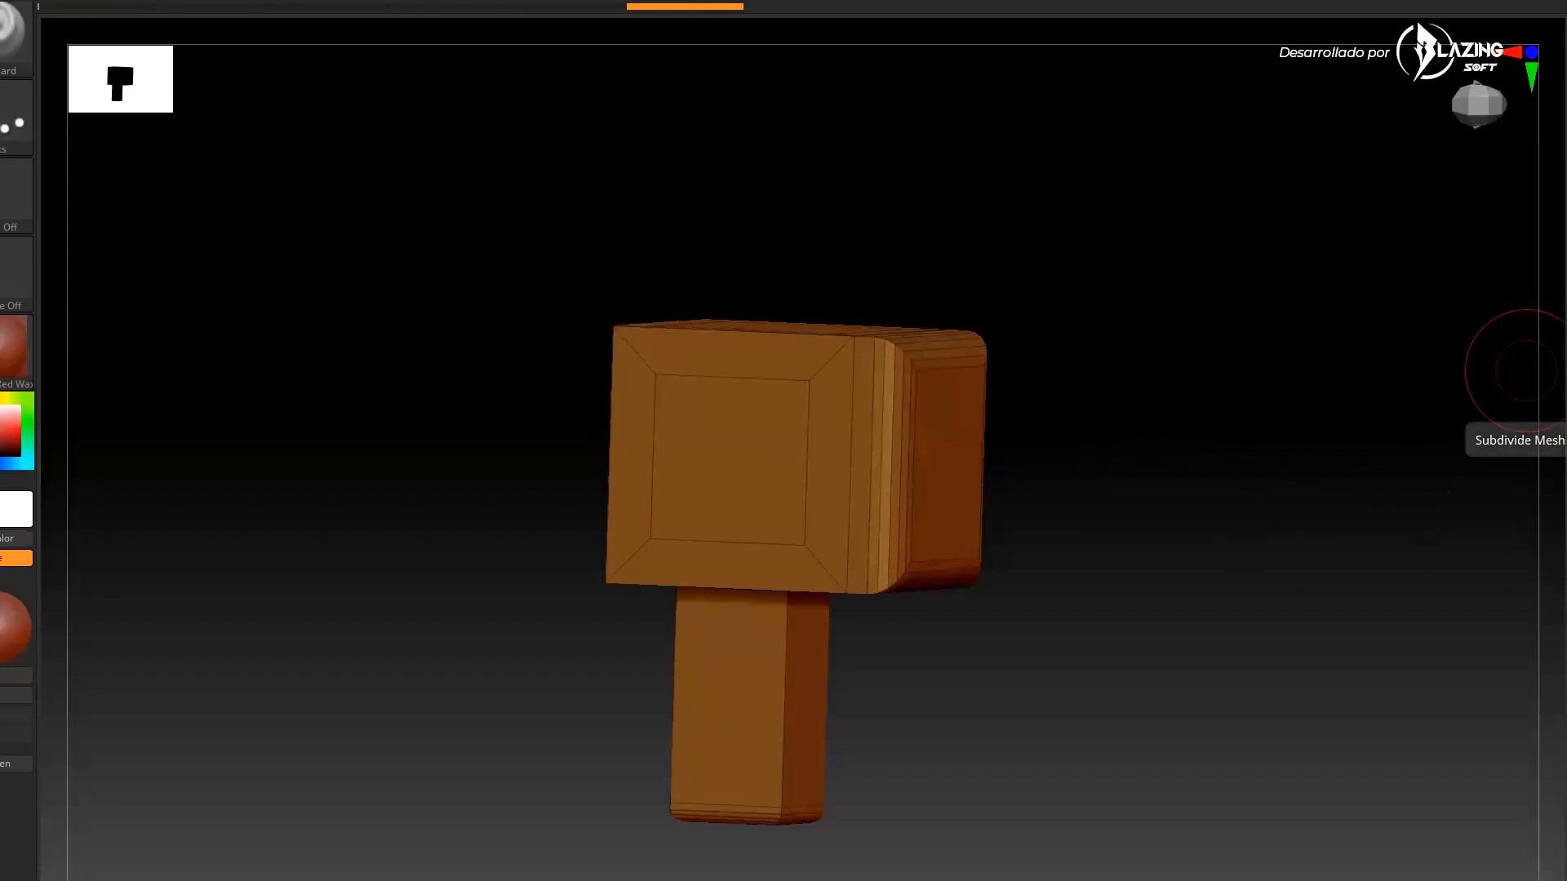
{"action": "key", "text": "ctrl+d"}
{"action": "mouse_move", "coordinate": [1179, 408]}
{"action": "left_mouse_down"}
{"action": "mouse_move", "coordinate": [1133, 473]}
{"action": "mouse_move", "coordinate": [1201, 414]}
{"action": "left_mouse_up"}
{"action": "left_click", "coordinate": [1564, 395]}
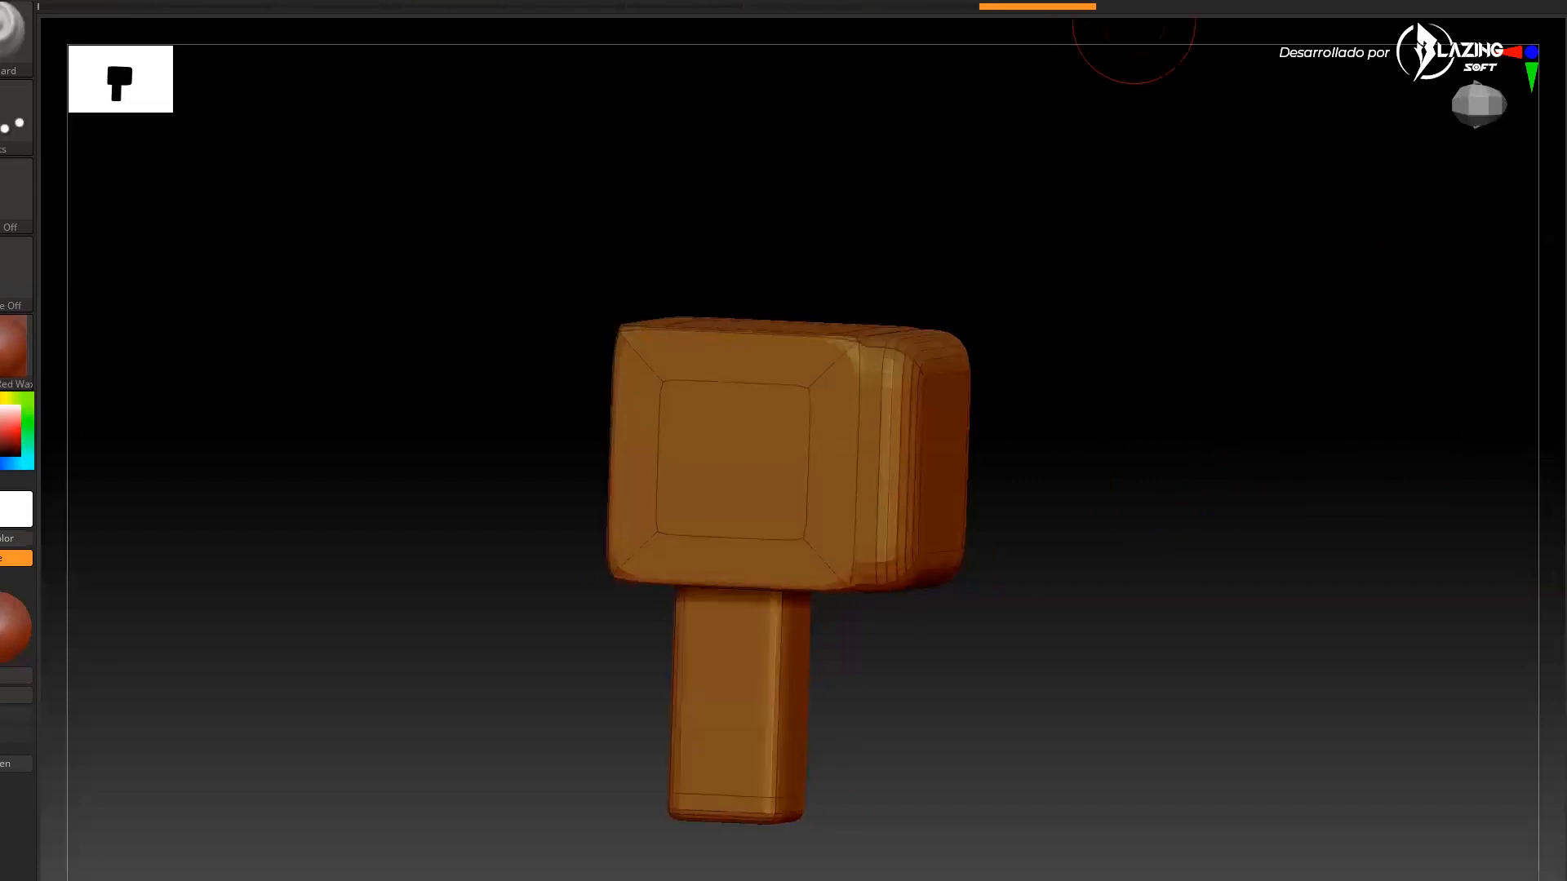
Snap the model to a front view, turn polyframe display off and adjust the draw size
{"action": "left_click_drag", "start_coordinate": [1301, 514], "coordinate": [1334, 506]}
{"action": "key", "text": "shift"}
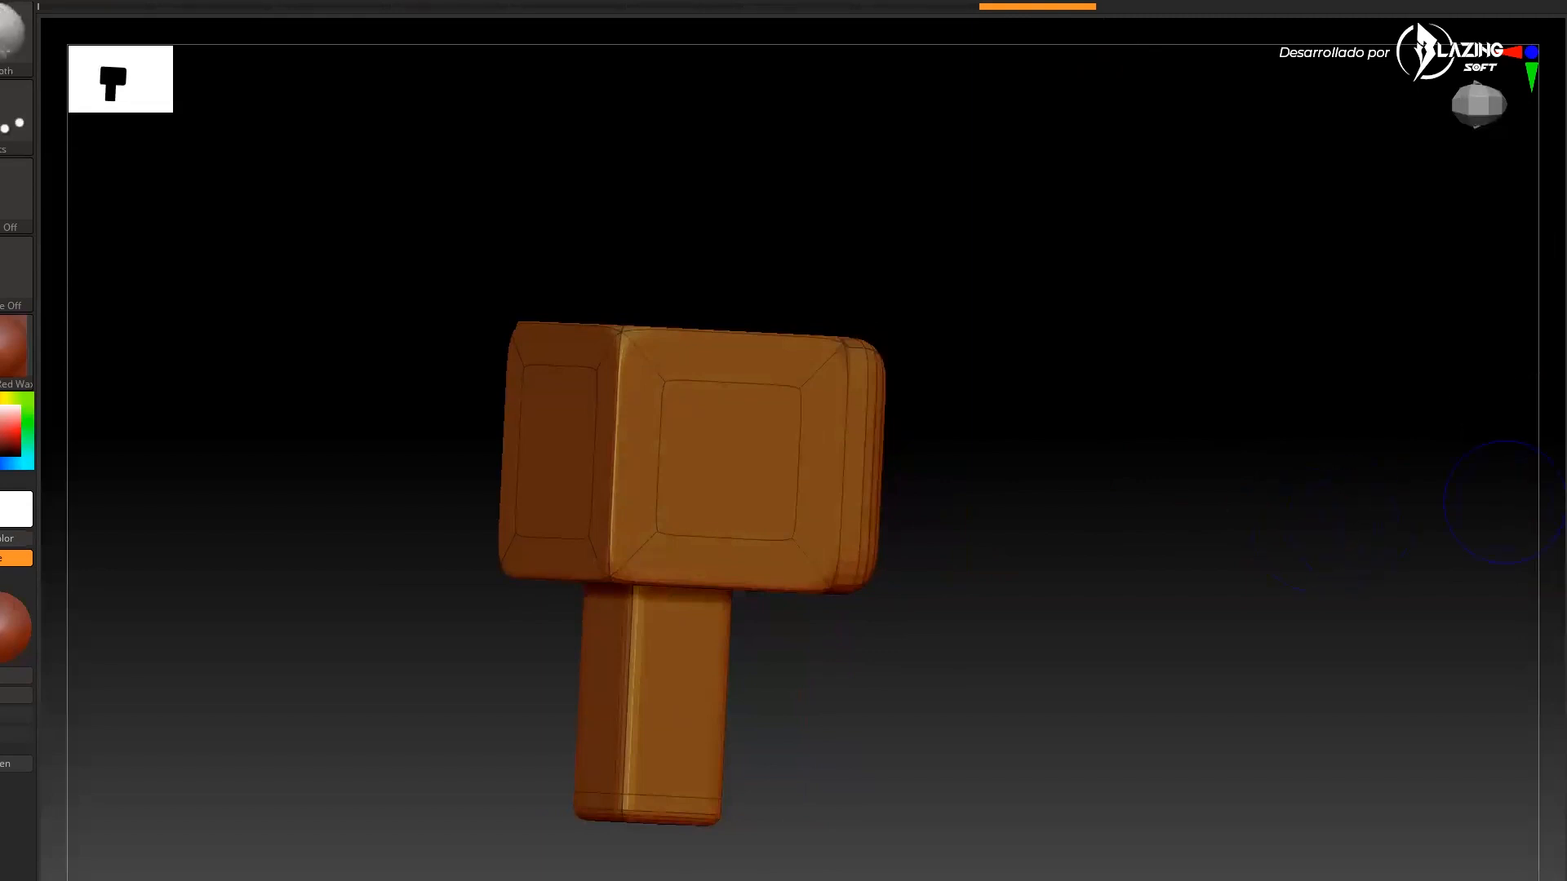
{"action": "left_click_drag", "start_coordinate": [1406, 490], "coordinate": [1346, 518], "text": "shift"}
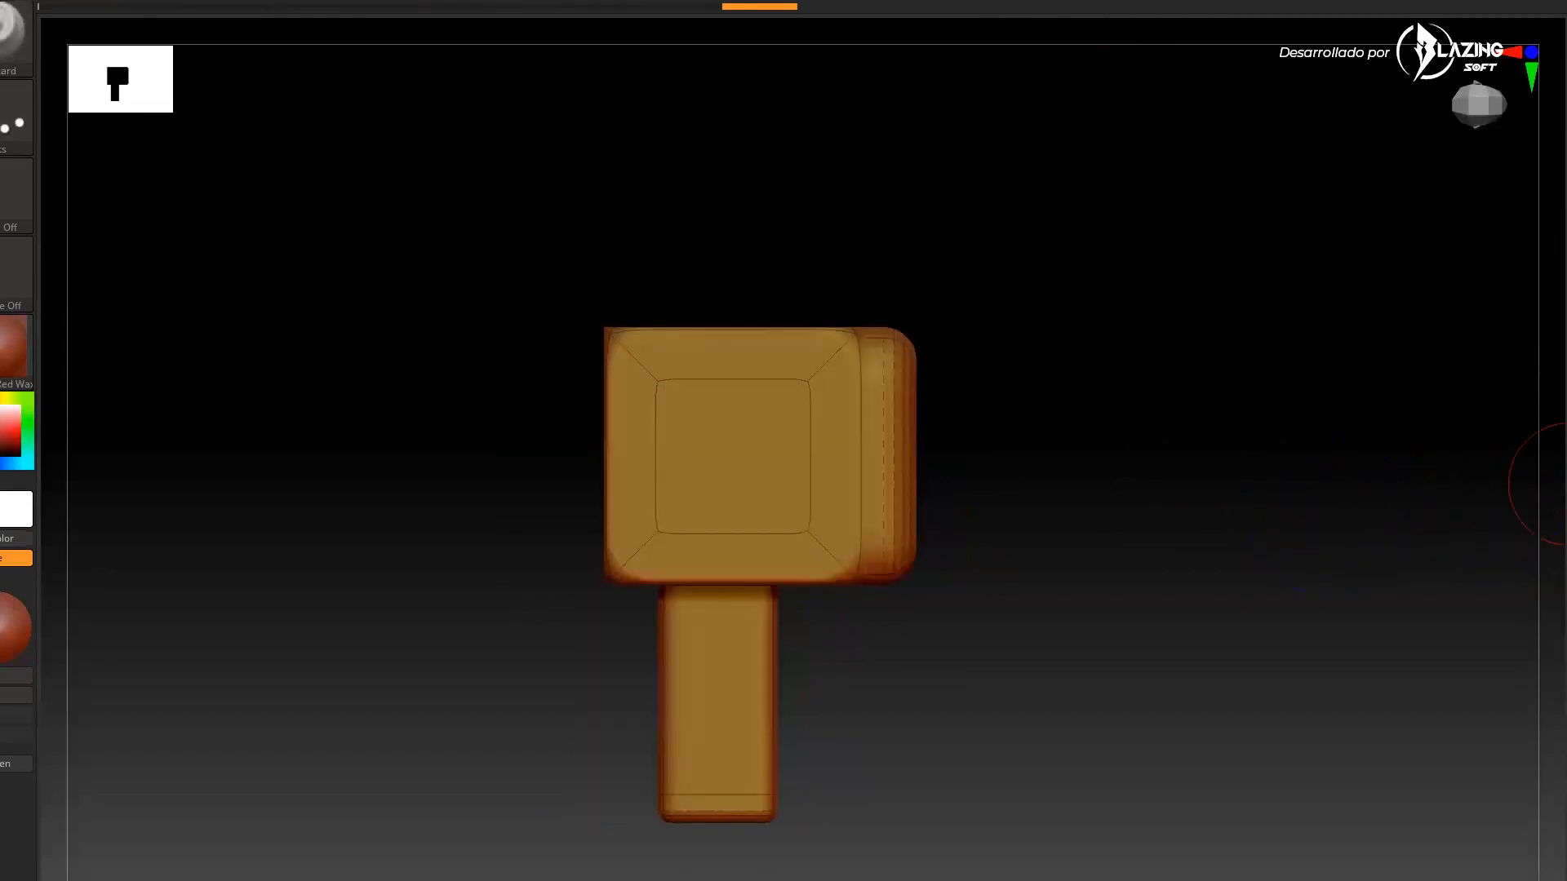
{"action": "left_click_drag", "start_coordinate": [1175, 503], "coordinate": [1179, 501]}
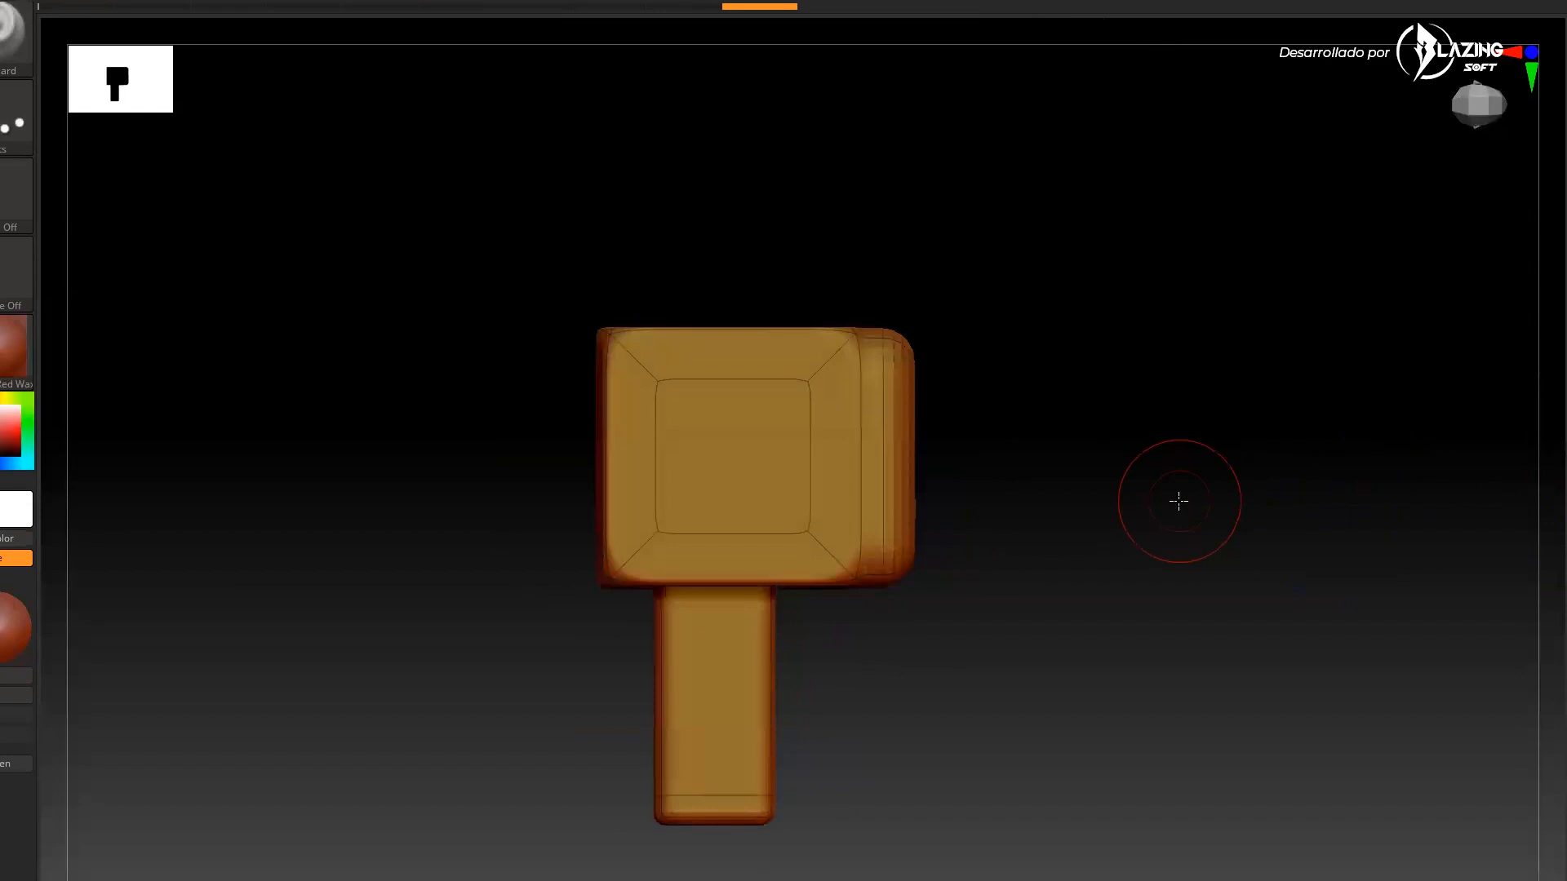
{"action": "key", "text": "shift+f"}
{"action": "key", "text": "s"}
{"action": "left_click_drag", "start_coordinate": [746, 434], "coordinate": [722, 433]}
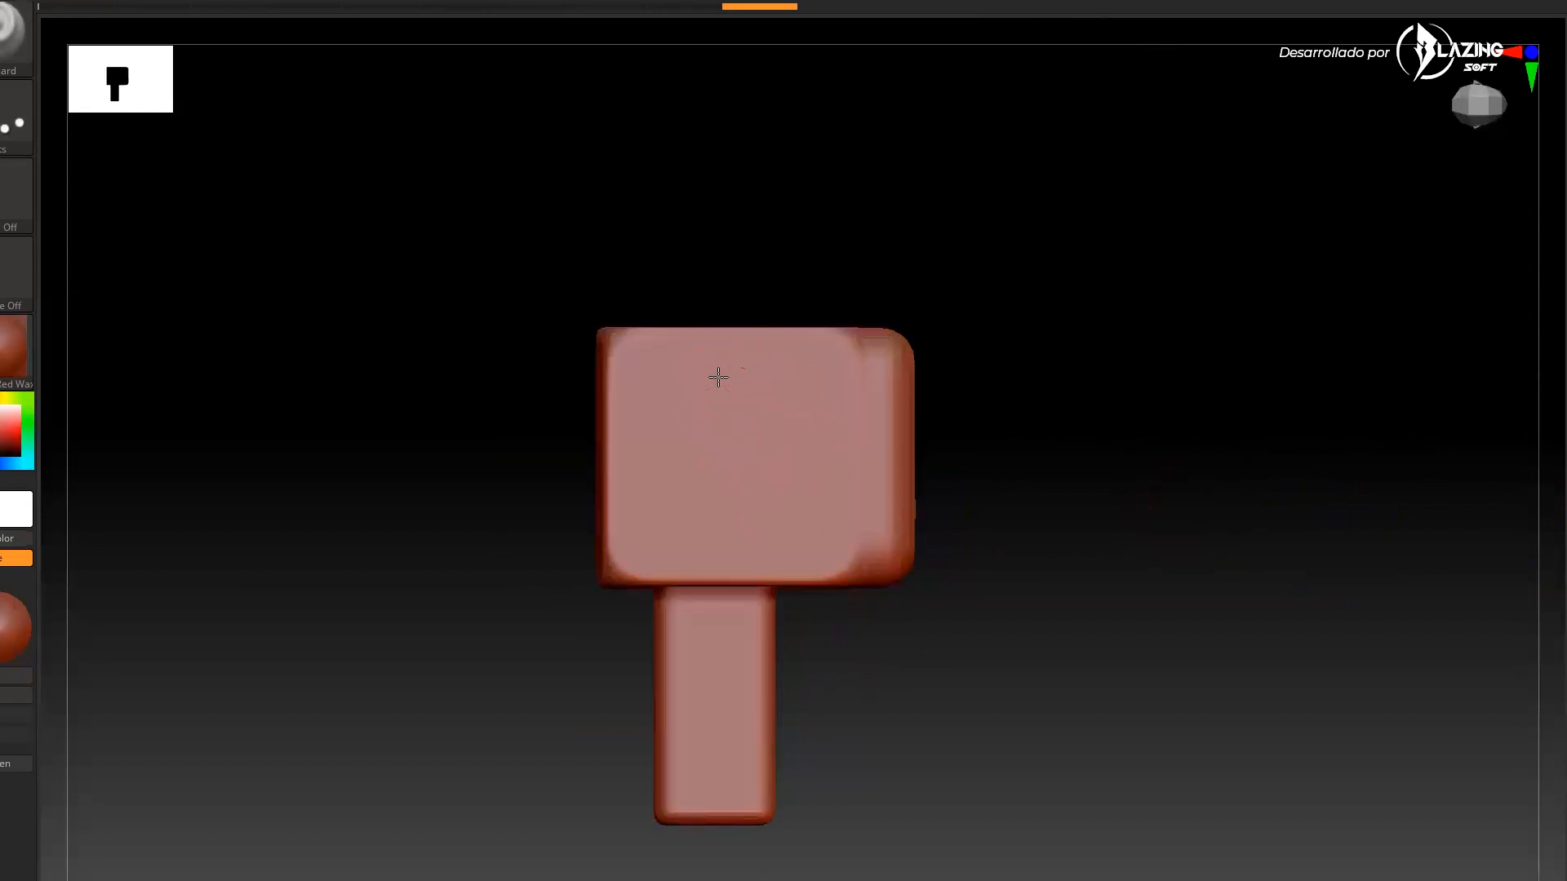
Replace the hammer with a sphere primitive tool on the canvas and rotate it
{"action": "left_click_drag", "start_coordinate": [746, 372], "coordinate": [788, 544]}
{"action": "mouse_move", "coordinate": [1089, 645]}
{"action": "left_mouse_down"}
{"action": "mouse_move", "coordinate": [1102, 664]}
{"action": "mouse_move", "coordinate": [1166, 595]}
{"action": "left_mouse_up"}
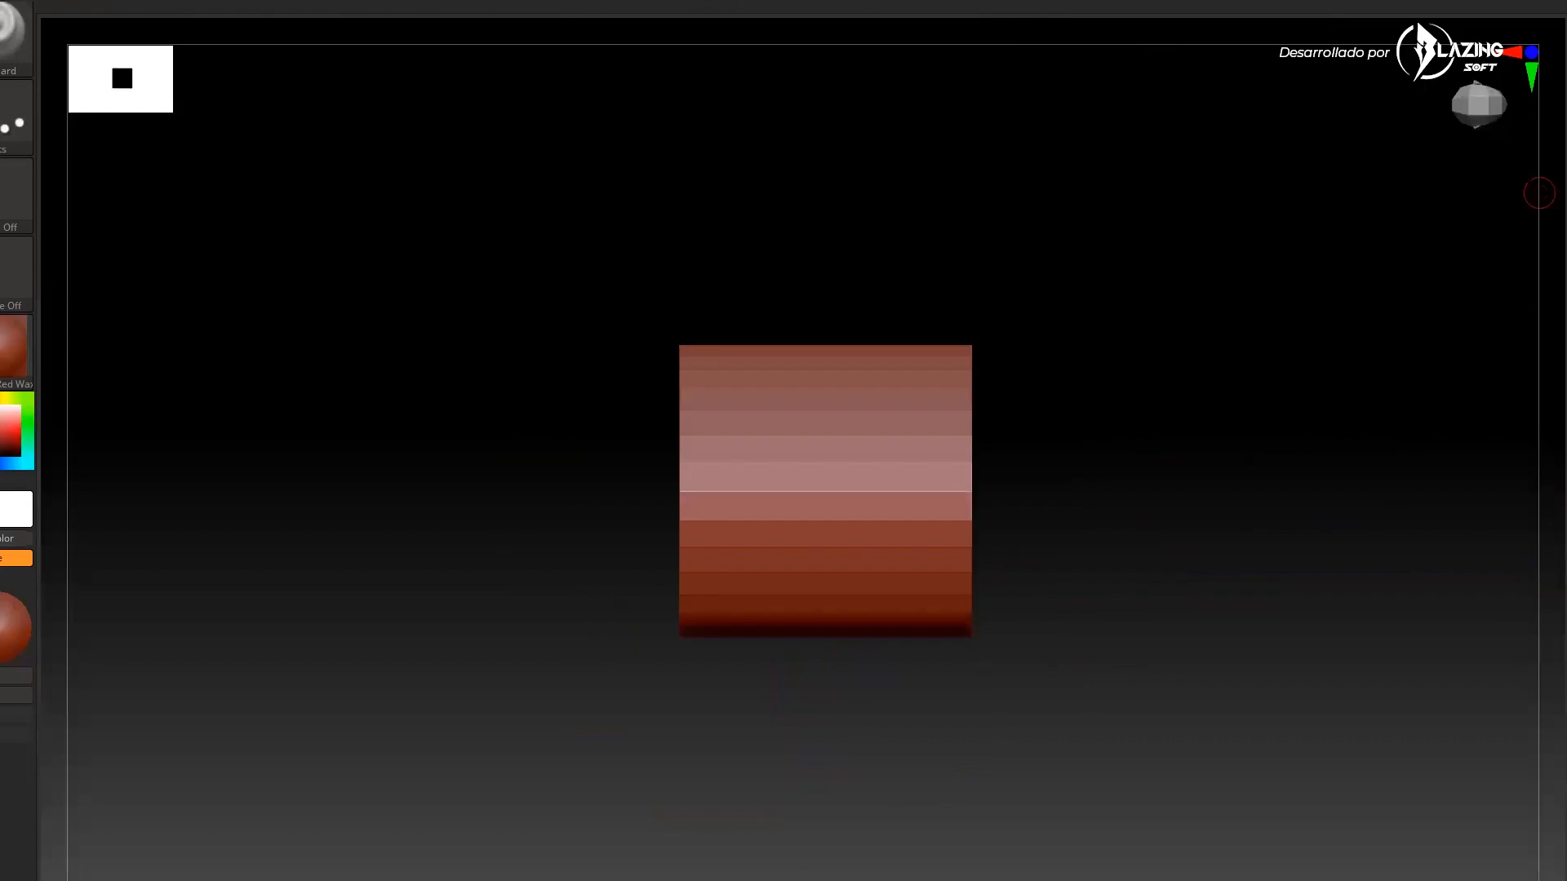
{"action": "left_click", "coordinate": [1565, 184]}
{"action": "left_click", "coordinate": [1199, 251]}
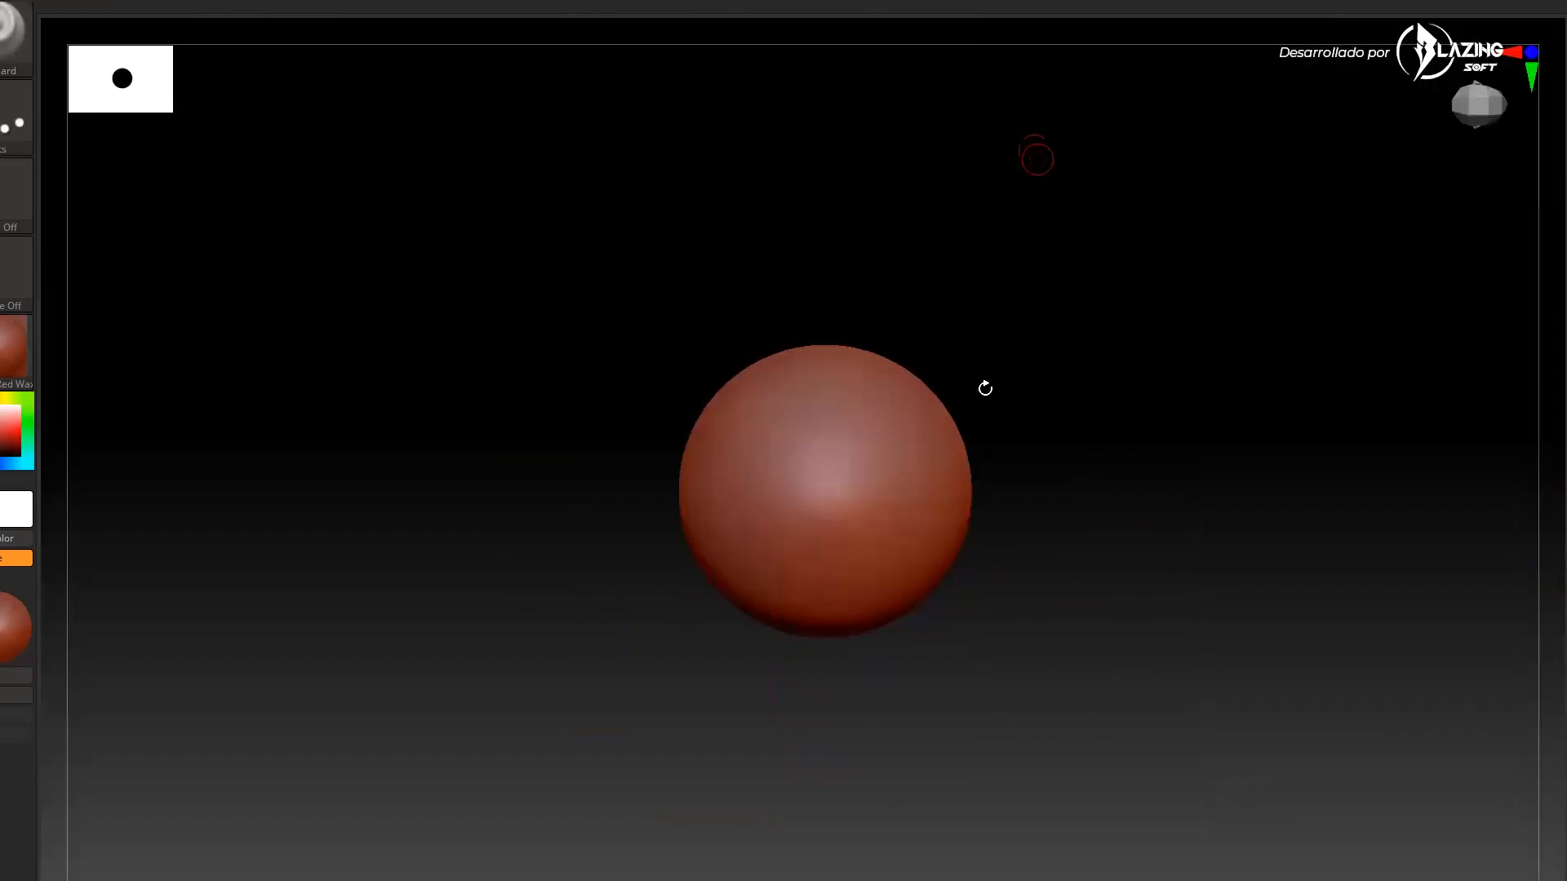
{"action": "left_click_drag", "start_coordinate": [1164, 604], "coordinate": [1526, 531]}
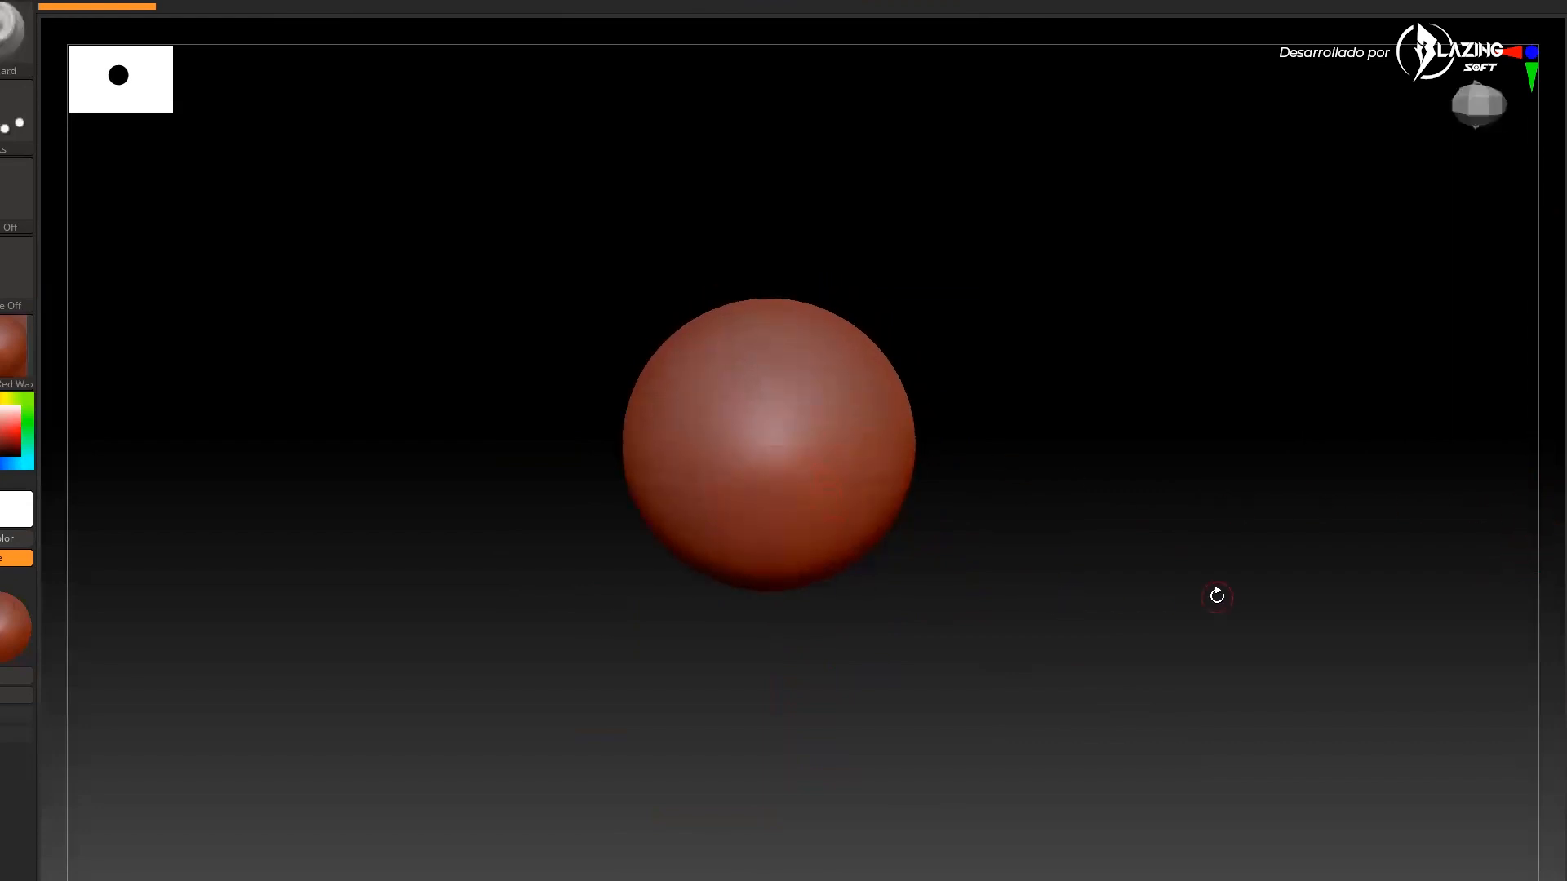
Open DynaMesh_Sphere_32.ZPR from the Lightbox project library
{"action": "key", "text": "comma"}
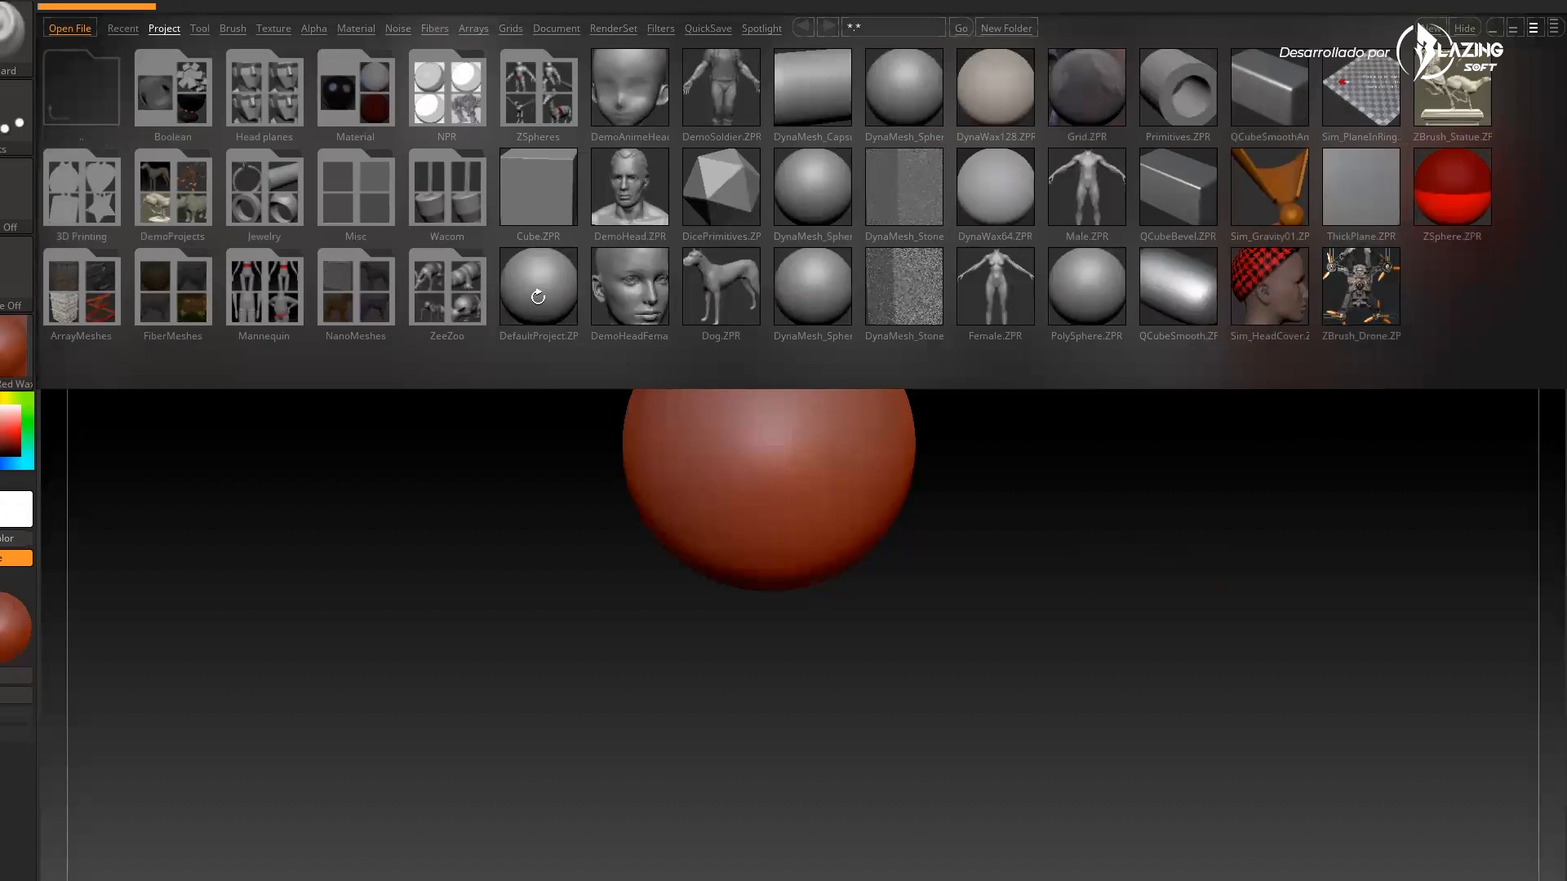
{"action": "left_click", "coordinate": [820, 214]}
{"action": "double_click", "coordinate": [820, 214]}
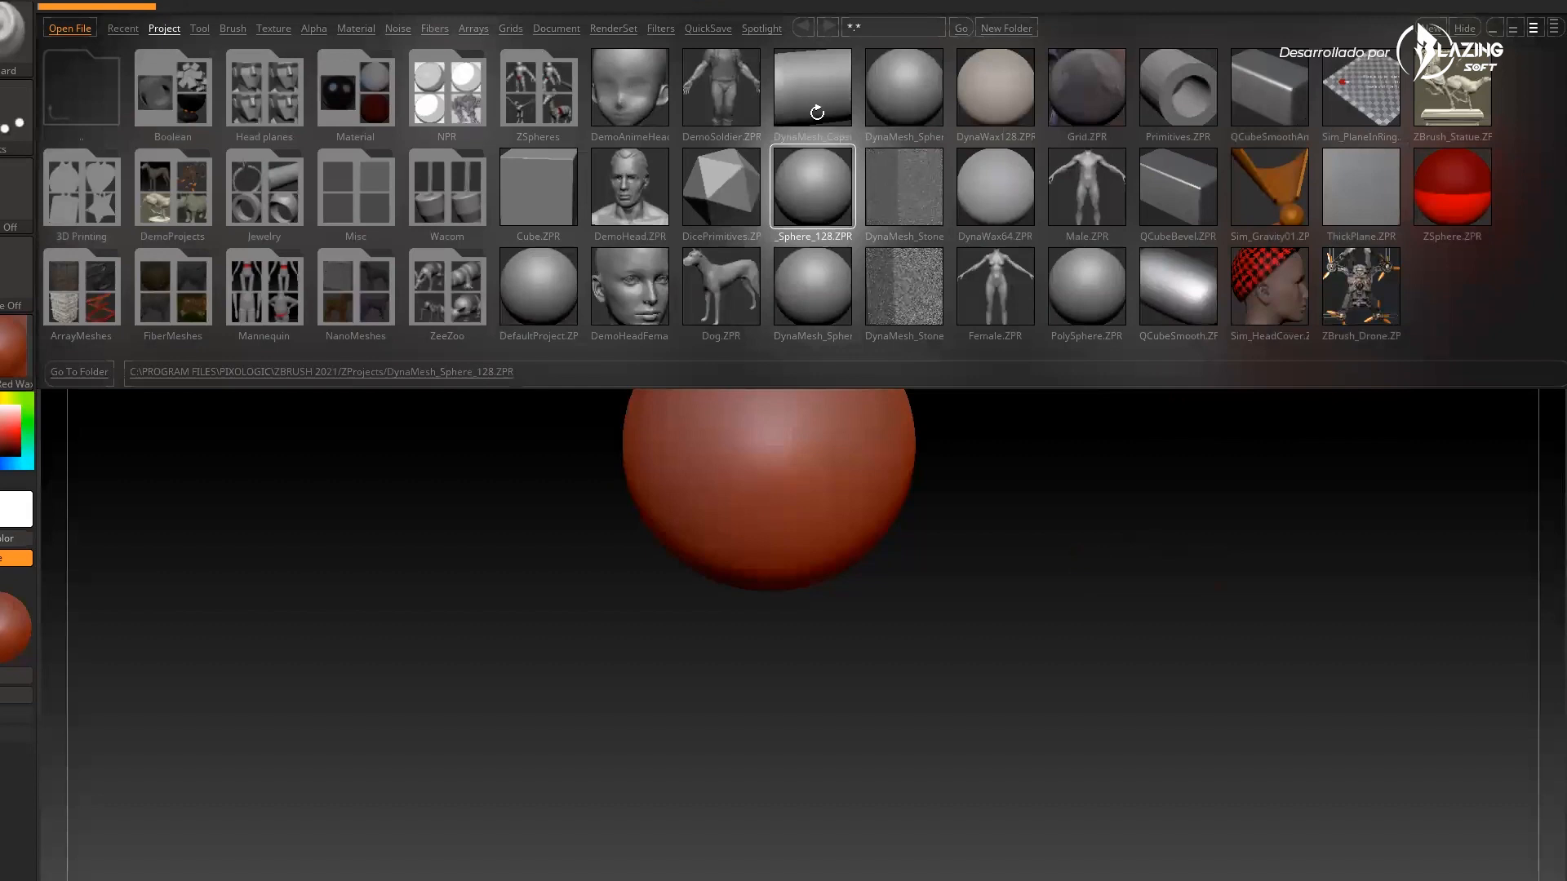
{"action": "left_click", "coordinate": [821, 326]}
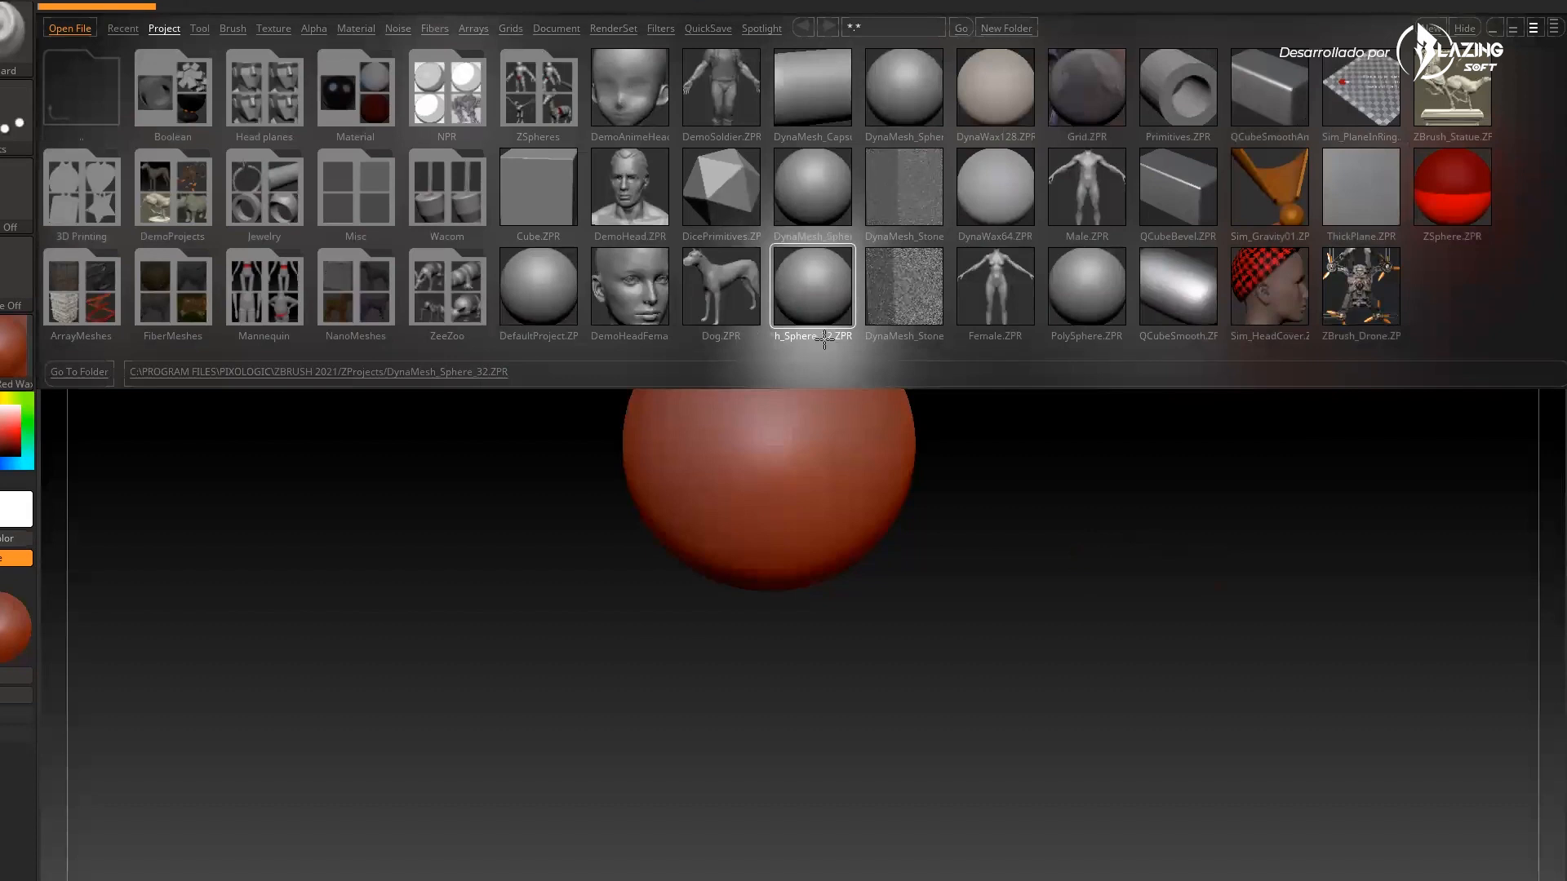
{"action": "double_click", "coordinate": [820, 306]}
Frame the DynaMesh sphere, turn on polyframe display and zoom in to view its grid topology
{"action": "left_click", "coordinate": [831, 490]}
{"action": "key", "text": "f"}
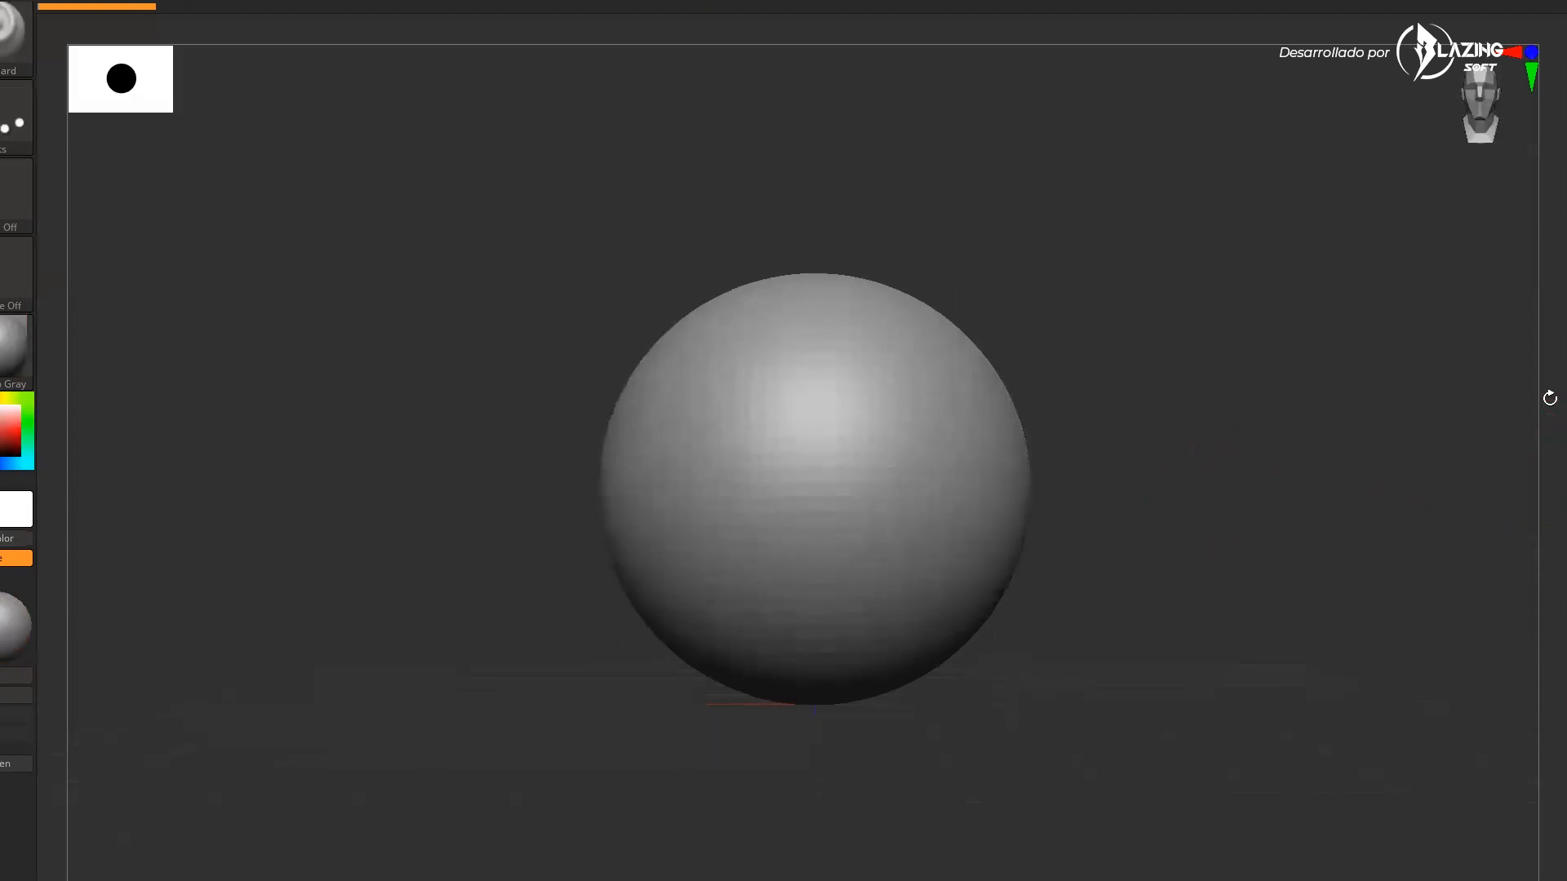
{"action": "right_click_drag", "start_coordinate": [1546, 430], "coordinate": [1564, 389], "text": "ctrl"}
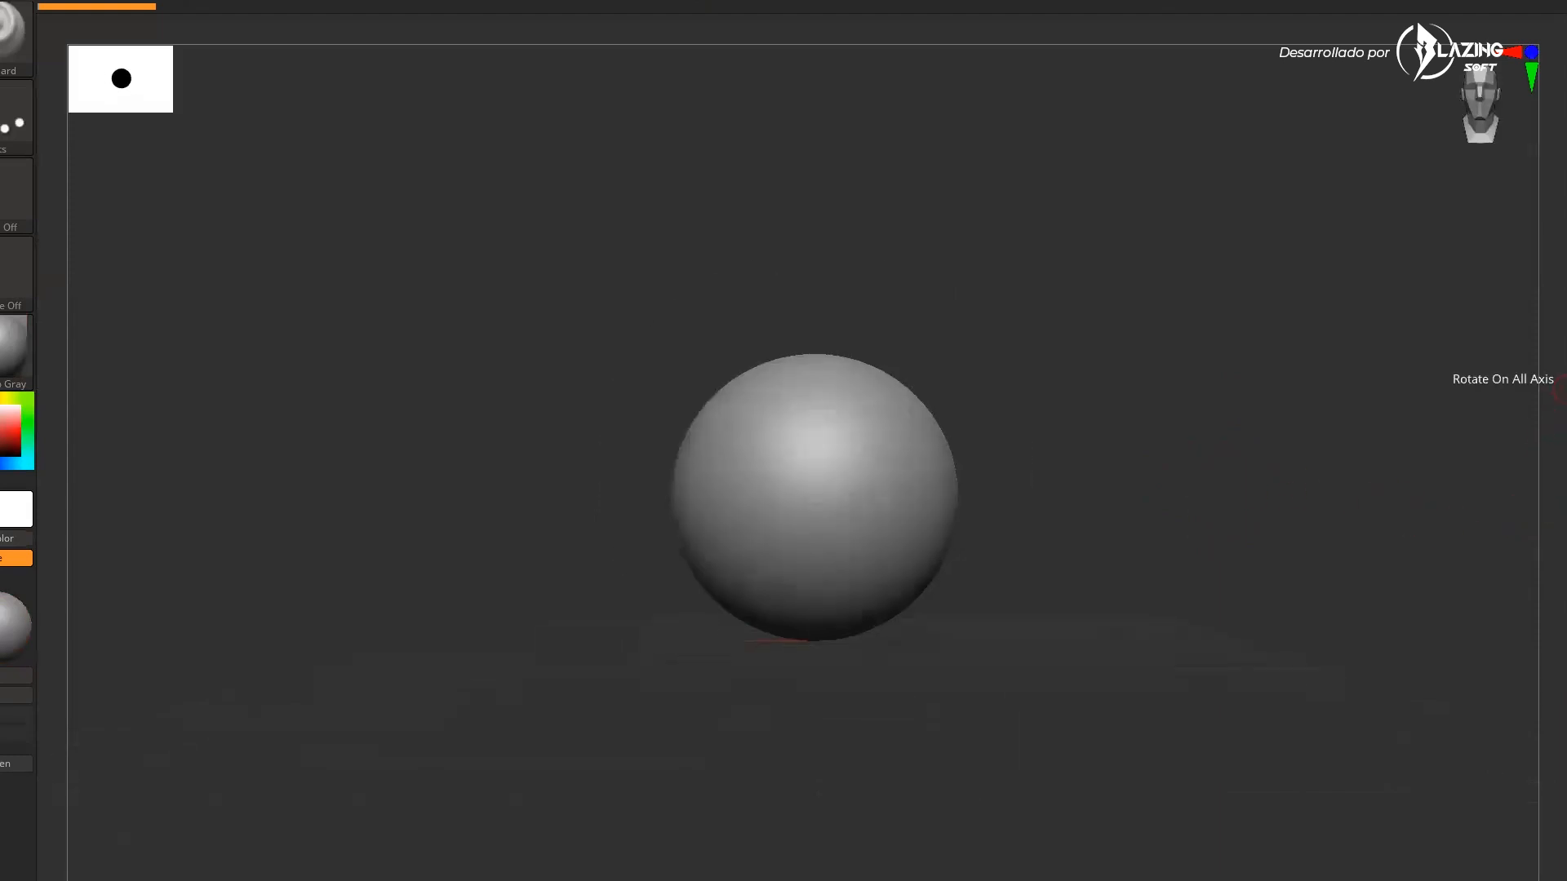
{"action": "right_click_drag", "start_coordinate": [1443, 436], "coordinate": [1431, 469], "text": "alt"}
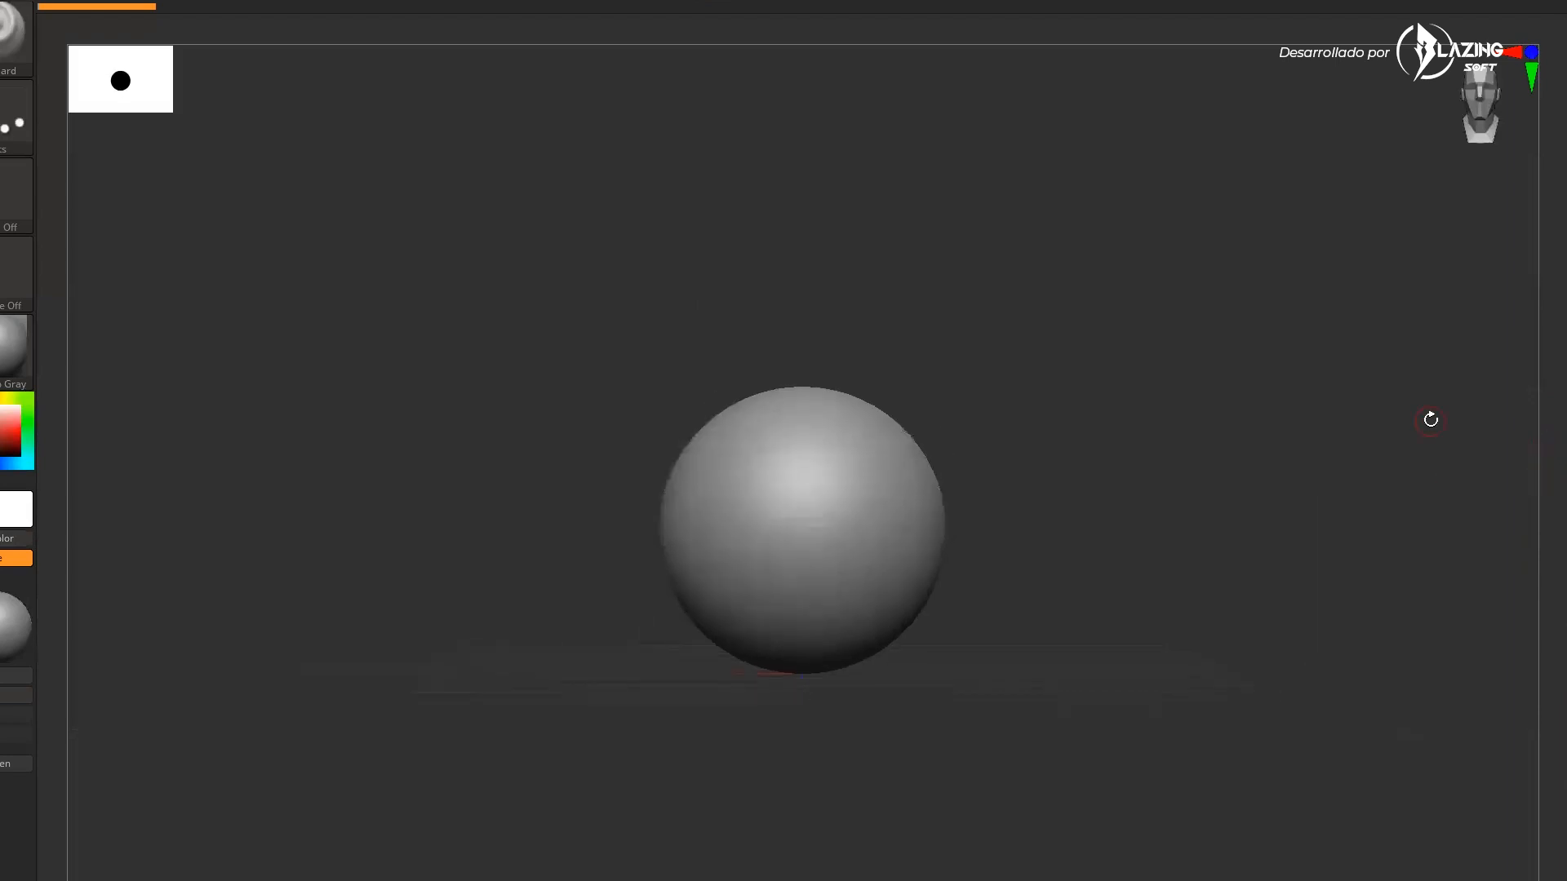
{"action": "right_click_drag", "start_coordinate": [1553, 448], "coordinate": [1553, 430], "text": "ctrl"}
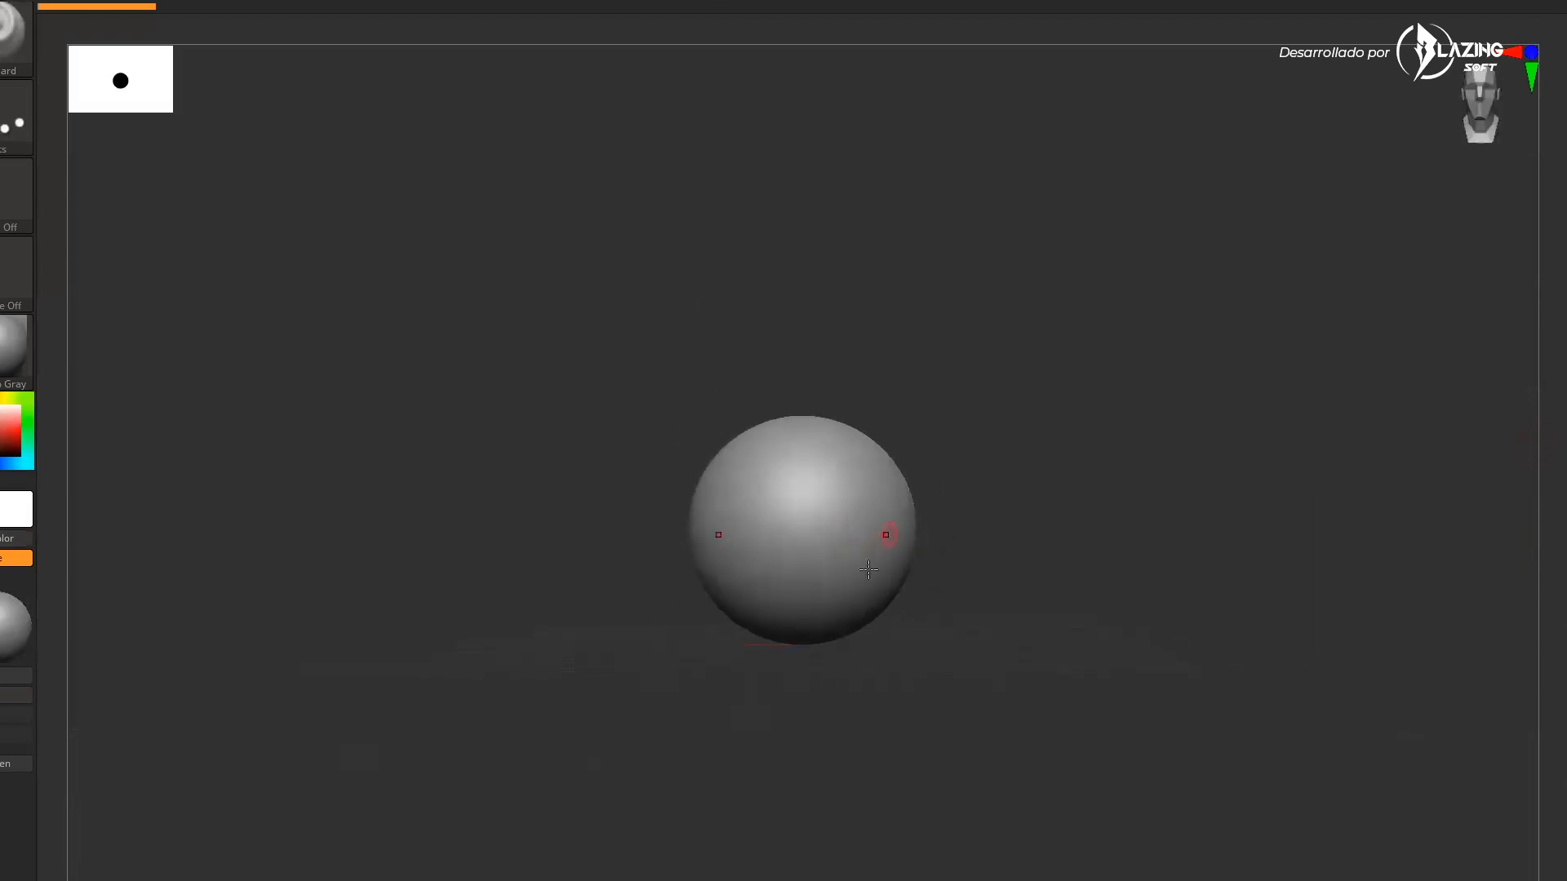
{"action": "key", "text": "shift+f"}
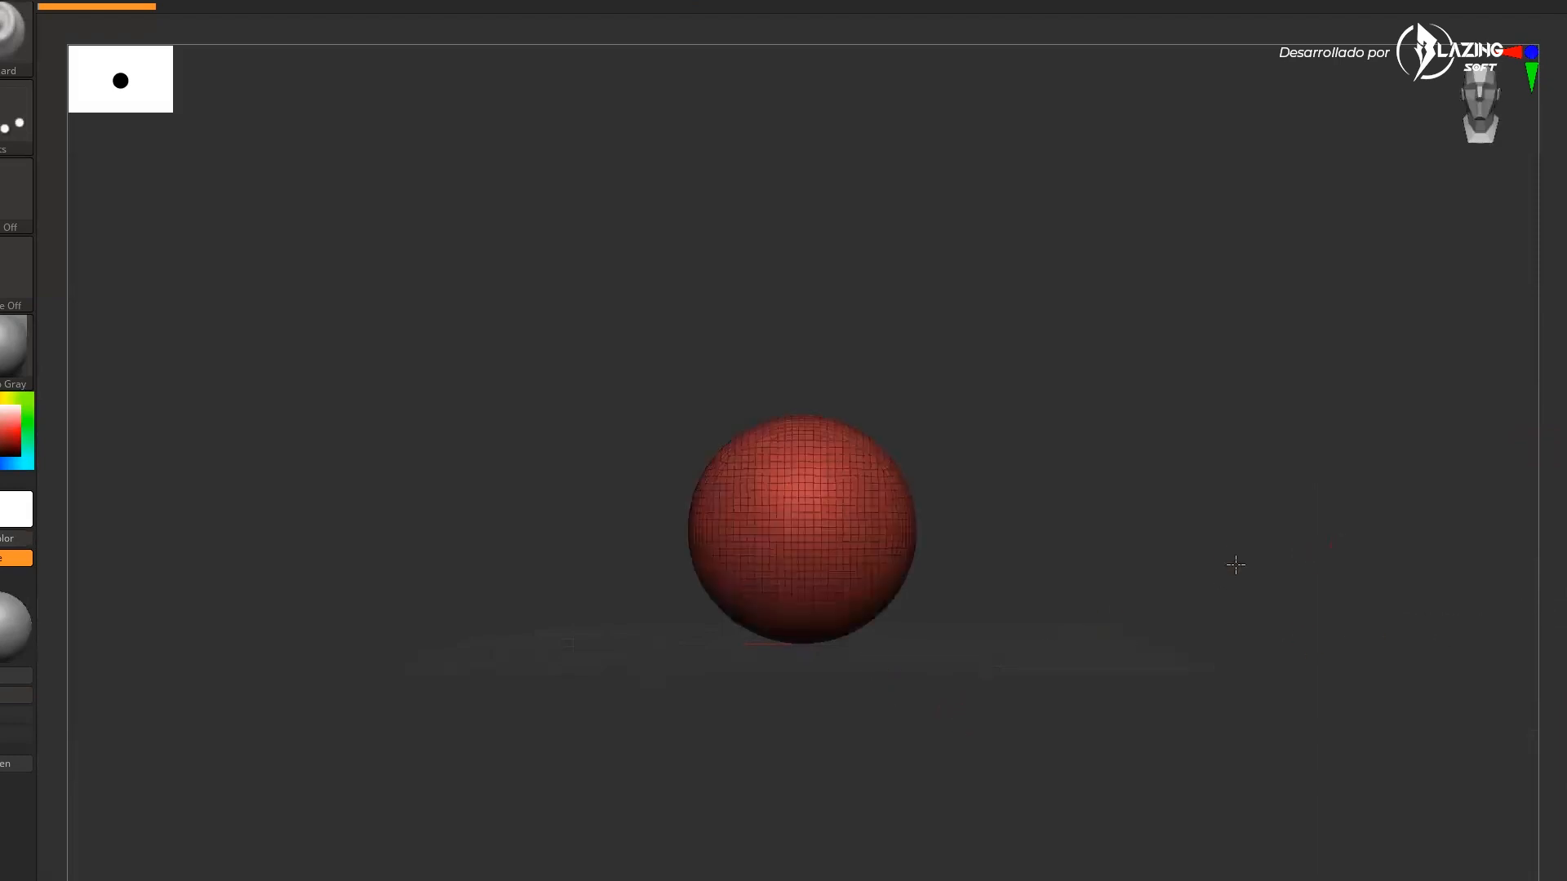
{"action": "right_click_drag", "start_coordinate": [1245, 538], "coordinate": [1221, 685], "text": "ctrl"}
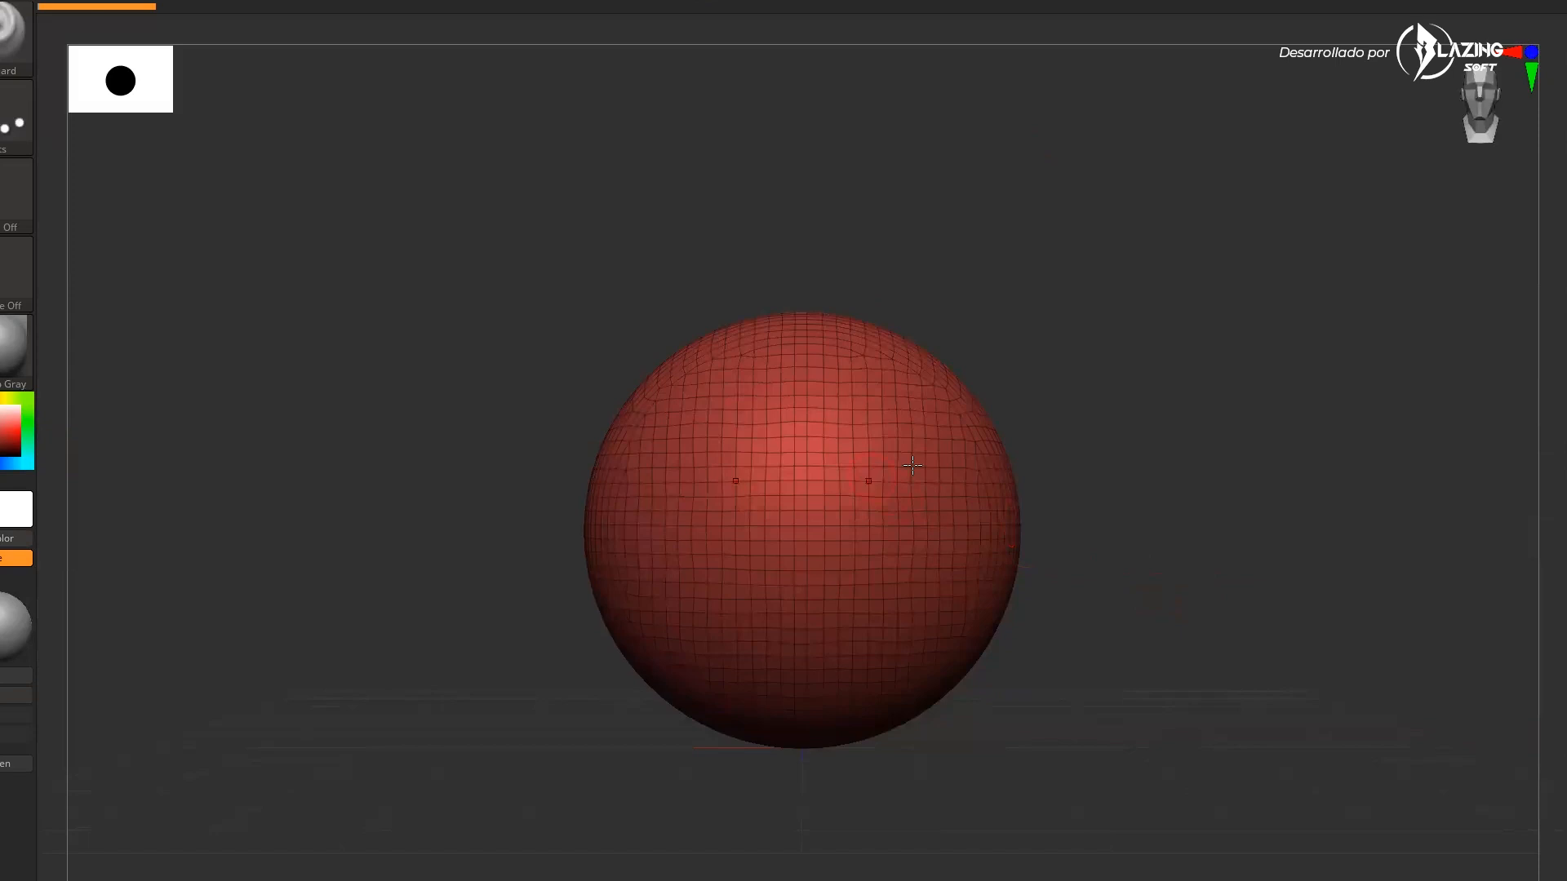
Switch to the Move brush and enlarge the draw size
{"action": "key", "text": "s"}
{"action": "mouse_move", "coordinate": [1070, 606]}
{"action": "left_mouse_down"}
{"action": "mouse_move", "coordinate": [1137, 622]}
{"action": "mouse_move", "coordinate": [1122, 614]}
{"action": "left_mouse_up"}
{"action": "key", "text": "b"}
{"action": "key", "text": "m"}
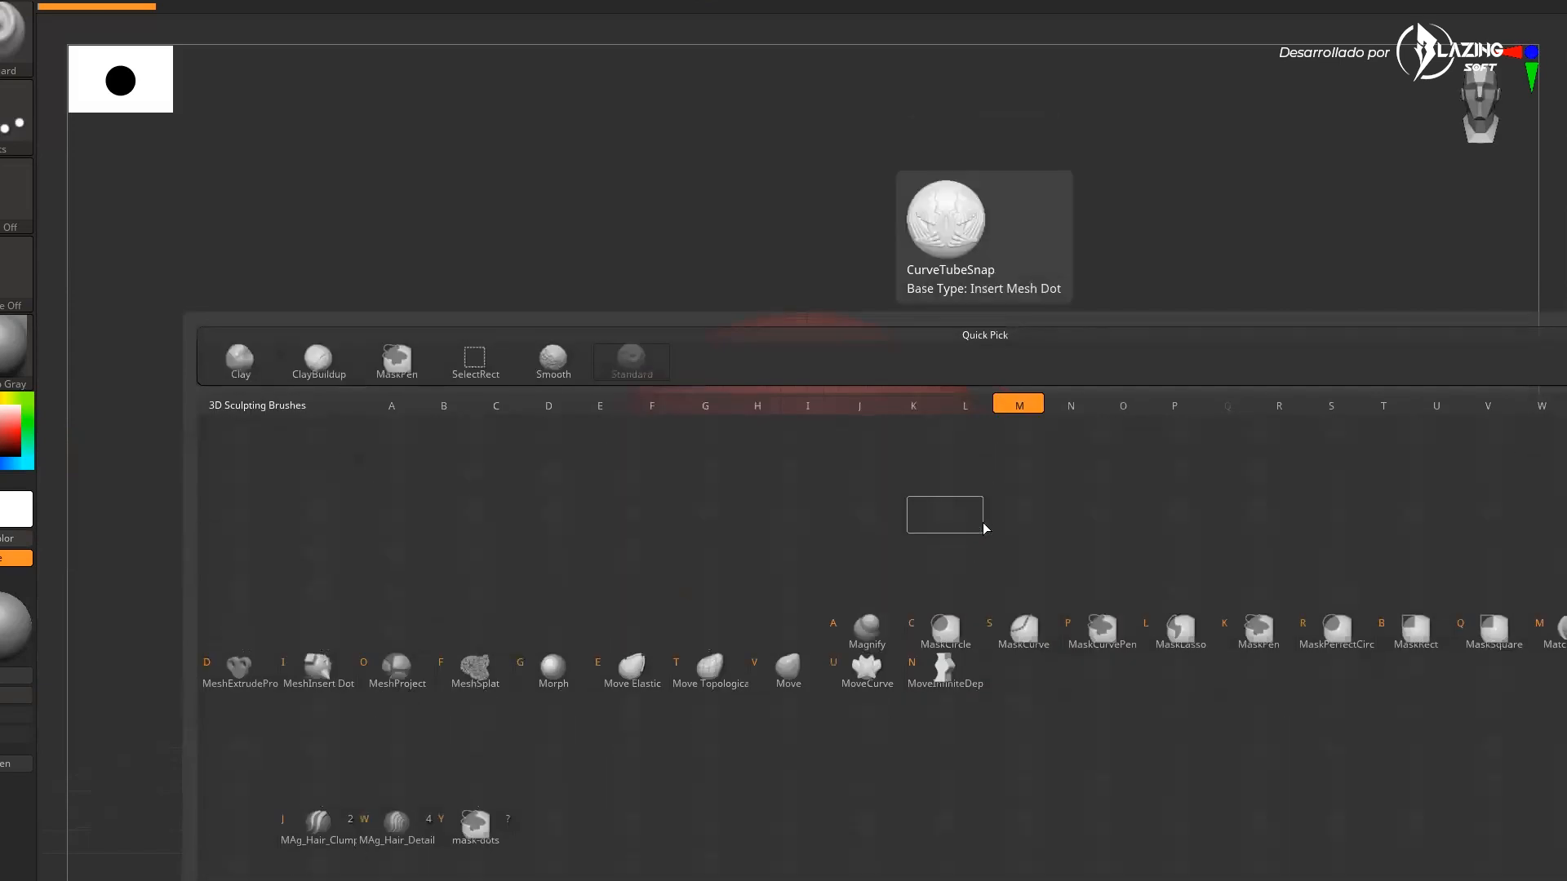
{"action": "key", "text": "v"}
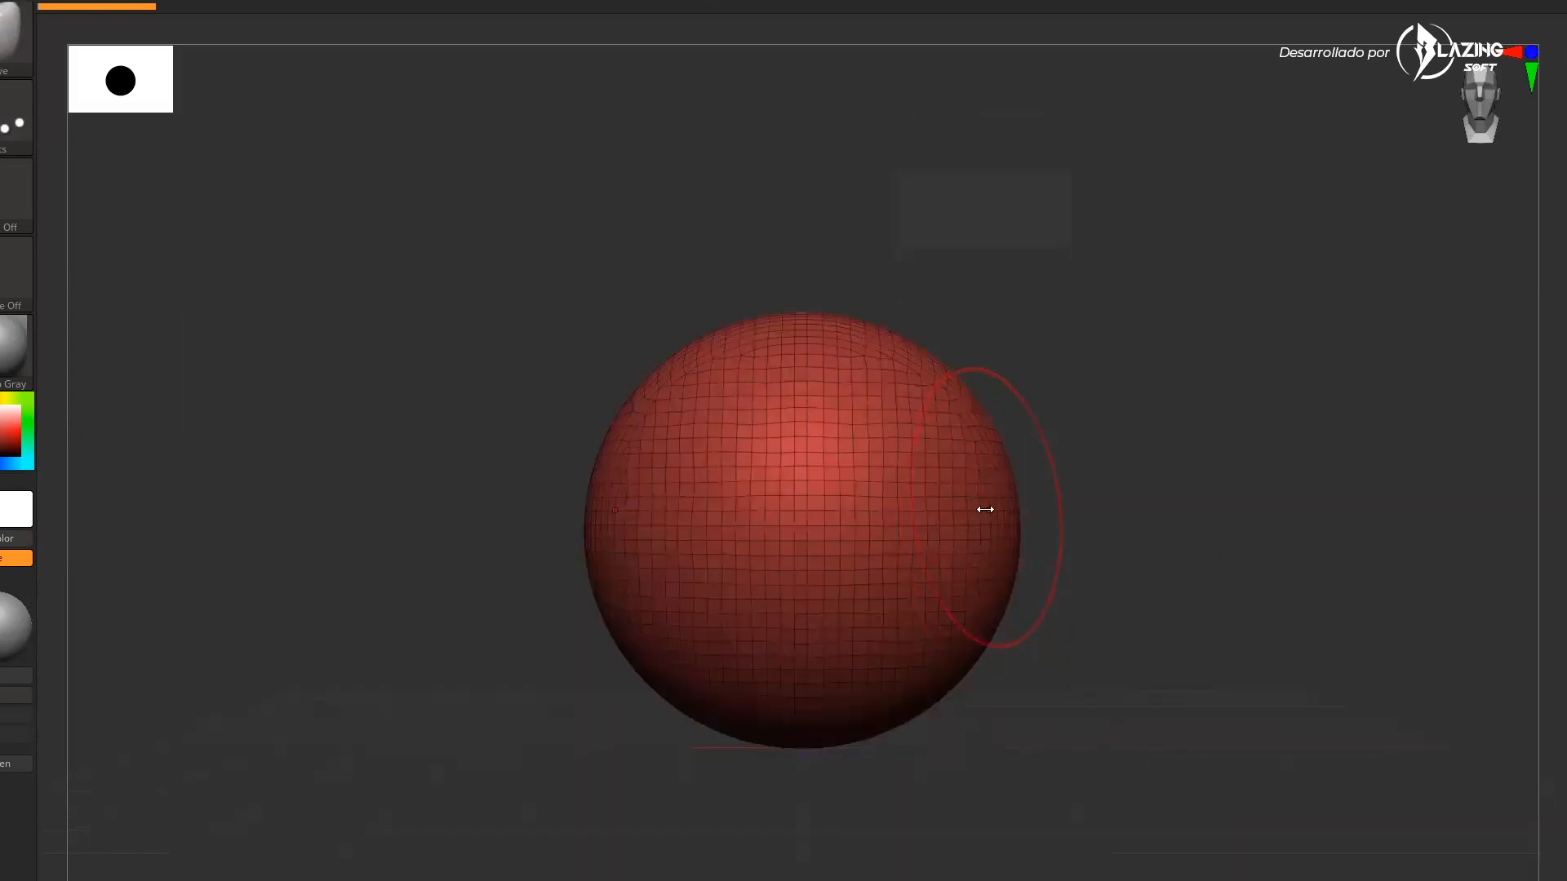
{"action": "key", "text": "s"}
{"action": "mouse_move", "coordinate": [979, 514]}
{"action": "left_mouse_down"}
{"action": "mouse_move", "coordinate": [961, 511]}
{"action": "mouse_move", "coordinate": [1207, 437]}
{"action": "mouse_move", "coordinate": [1382, 426]}
{"action": "mouse_move", "coordinate": [1353, 425]}
{"action": "mouse_move", "coordinate": [1363, 437]}
{"action": "left_mouse_up"}
{"action": "key", "text": "s"}
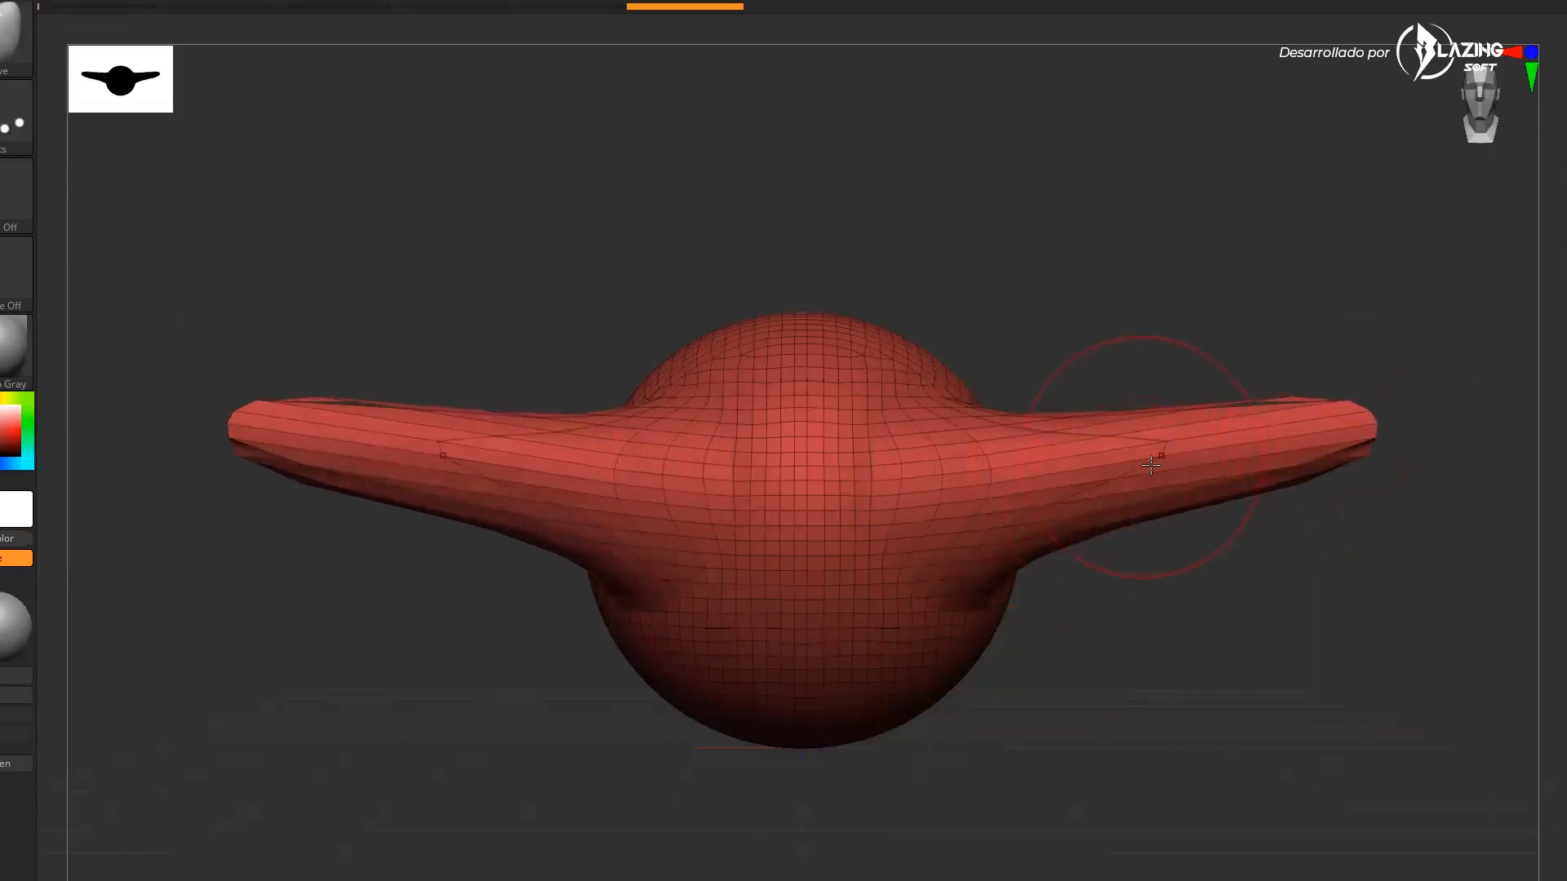
Pull the sphere's sides out into long horizontal wings with the Move brush
{"action": "mouse_move", "coordinate": [1149, 453]}
{"action": "left_mouse_down", "text": "shift"}
{"action": "mouse_move", "coordinate": [1065, 453]}
{"action": "mouse_move", "coordinate": [1207, 490]}
{"action": "mouse_move", "coordinate": [1218, 463]}
{"action": "left_mouse_up", "text": "shift"}
{"action": "mouse_move", "coordinate": [1270, 534]}
{"action": "left_mouse_down"}
{"action": "mouse_move", "coordinate": [1273, 588]}
{"action": "mouse_move", "coordinate": [1260, 535]}
{"action": "mouse_move", "coordinate": [1300, 438]}
{"action": "mouse_move", "coordinate": [1465, 422]}
{"action": "left_mouse_up"}
{"action": "mouse_move", "coordinate": [1306, 510]}
{"action": "left_mouse_down"}
{"action": "mouse_move", "coordinate": [1284, 515]}
{"action": "mouse_move", "coordinate": [1289, 567]}
{"action": "left_mouse_up"}
{"action": "left_click_drag", "start_coordinate": [1244, 450], "coordinate": [1245, 447], "text": "shift"}
{"action": "mouse_move", "coordinate": [1251, 563]}
{"action": "left_mouse_down"}
{"action": "mouse_move", "coordinate": [1269, 640]}
{"action": "mouse_move", "coordinate": [1177, 698]}
{"action": "mouse_move", "coordinate": [1183, 710]}
{"action": "mouse_move", "coordinate": [1192, 651]}
{"action": "mouse_move", "coordinate": [1129, 693]}
{"action": "mouse_move", "coordinate": [1137, 664]}
{"action": "left_mouse_up"}
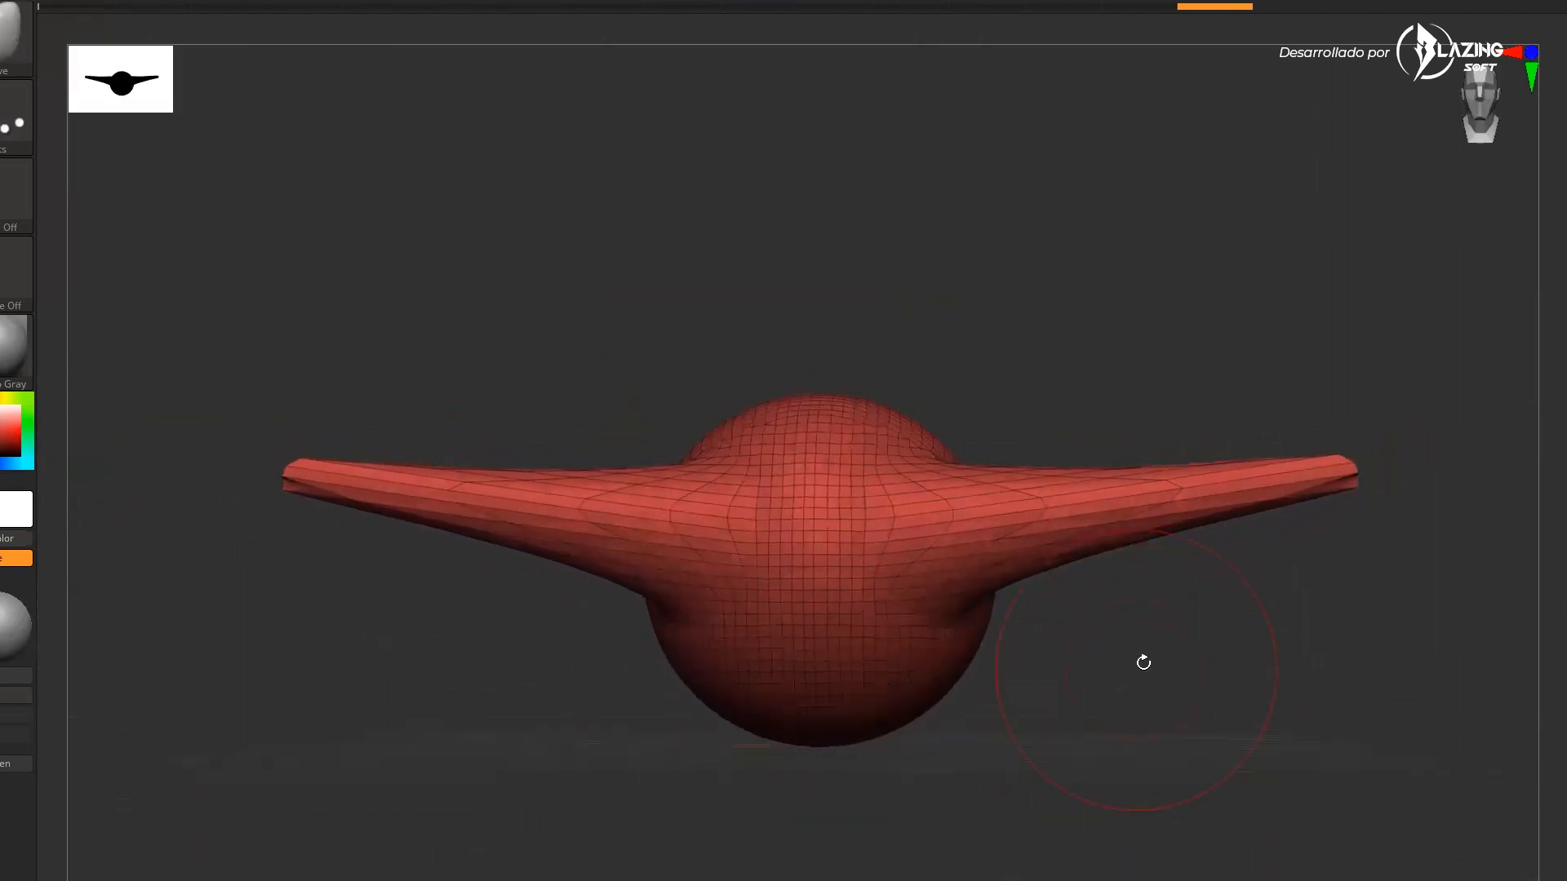
{"action": "key", "text": "ctrl"}
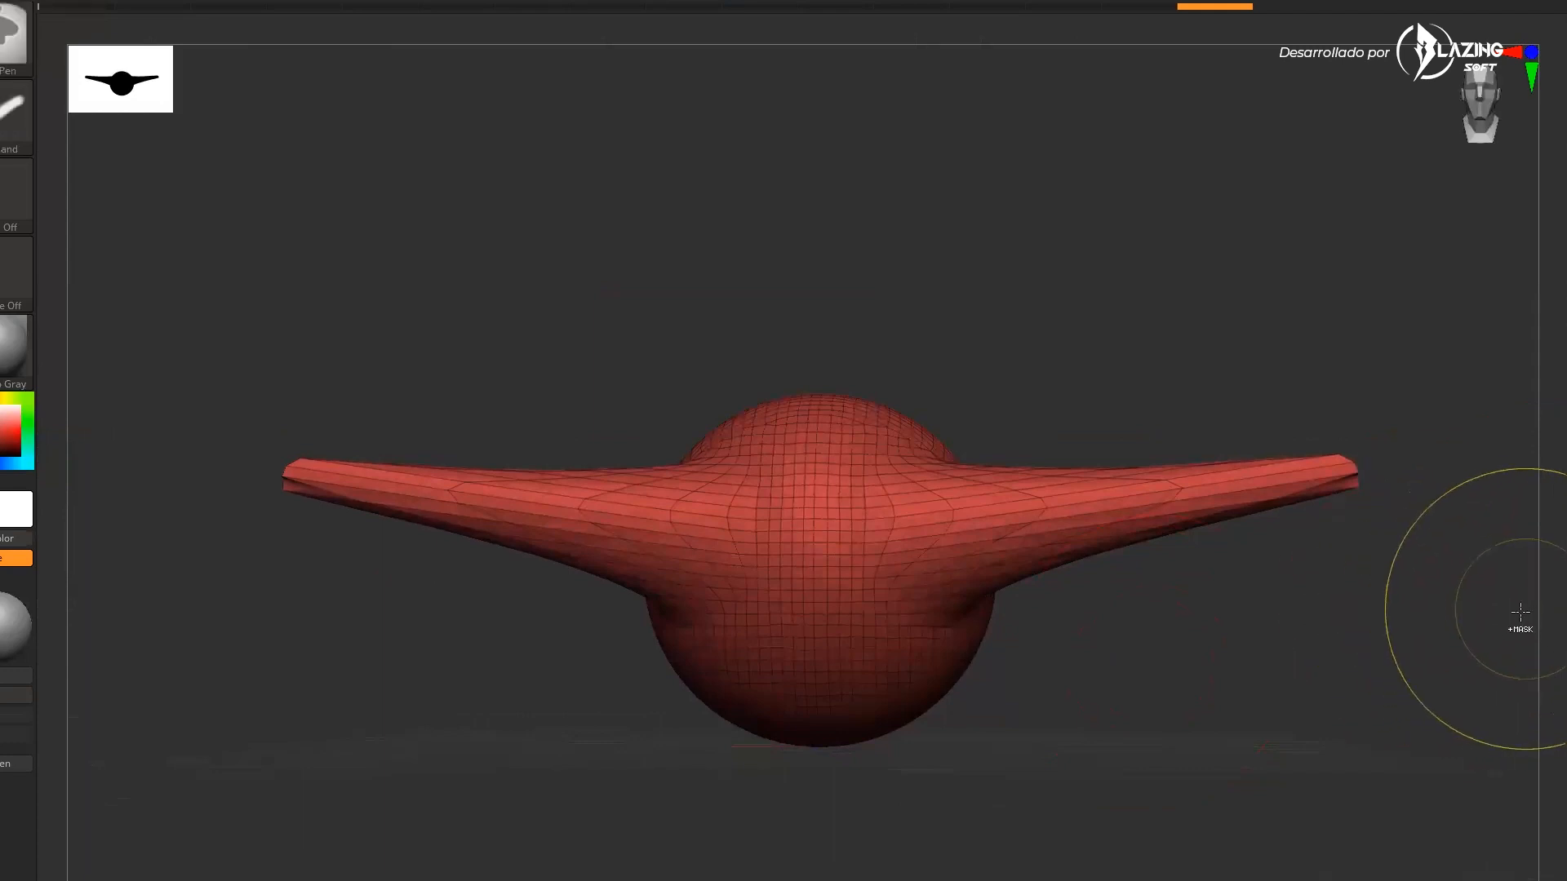
{"action": "left_click_drag", "start_coordinate": [1542, 603], "coordinate": [1453, 666], "text": "ctrl"}
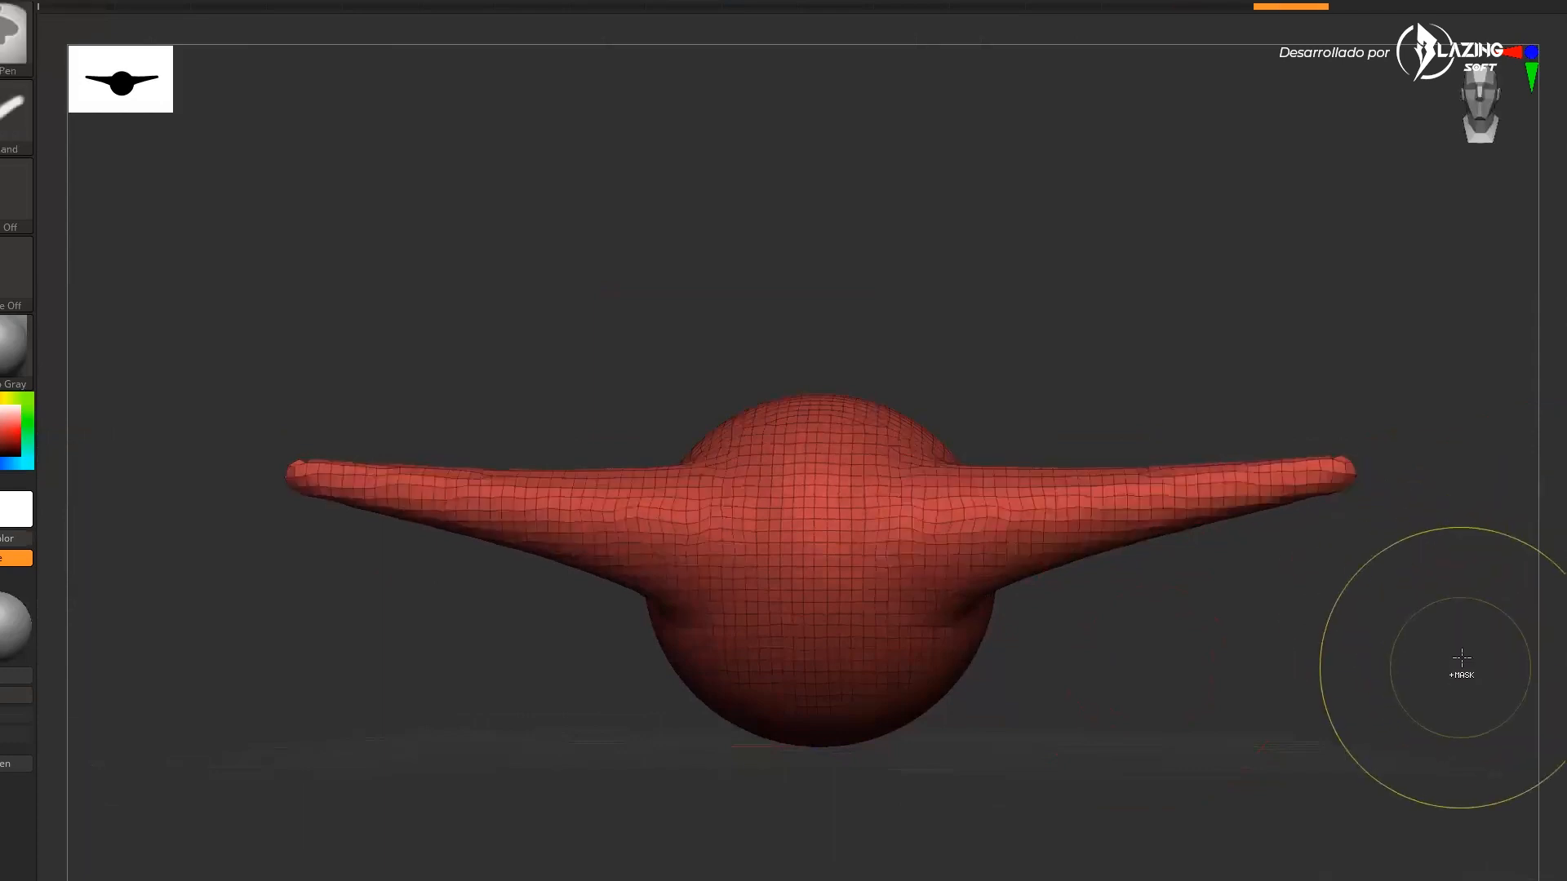
{"action": "left_click_drag", "start_coordinate": [1256, 603], "coordinate": [1053, 461]}
{"action": "mouse_move", "coordinate": [1320, 486]}
{"action": "left_mouse_down", "text": "shift"}
{"action": "mouse_move", "coordinate": [1227, 492]}
{"action": "mouse_move", "coordinate": [1276, 497]}
{"action": "left_mouse_up", "text": "shift"}
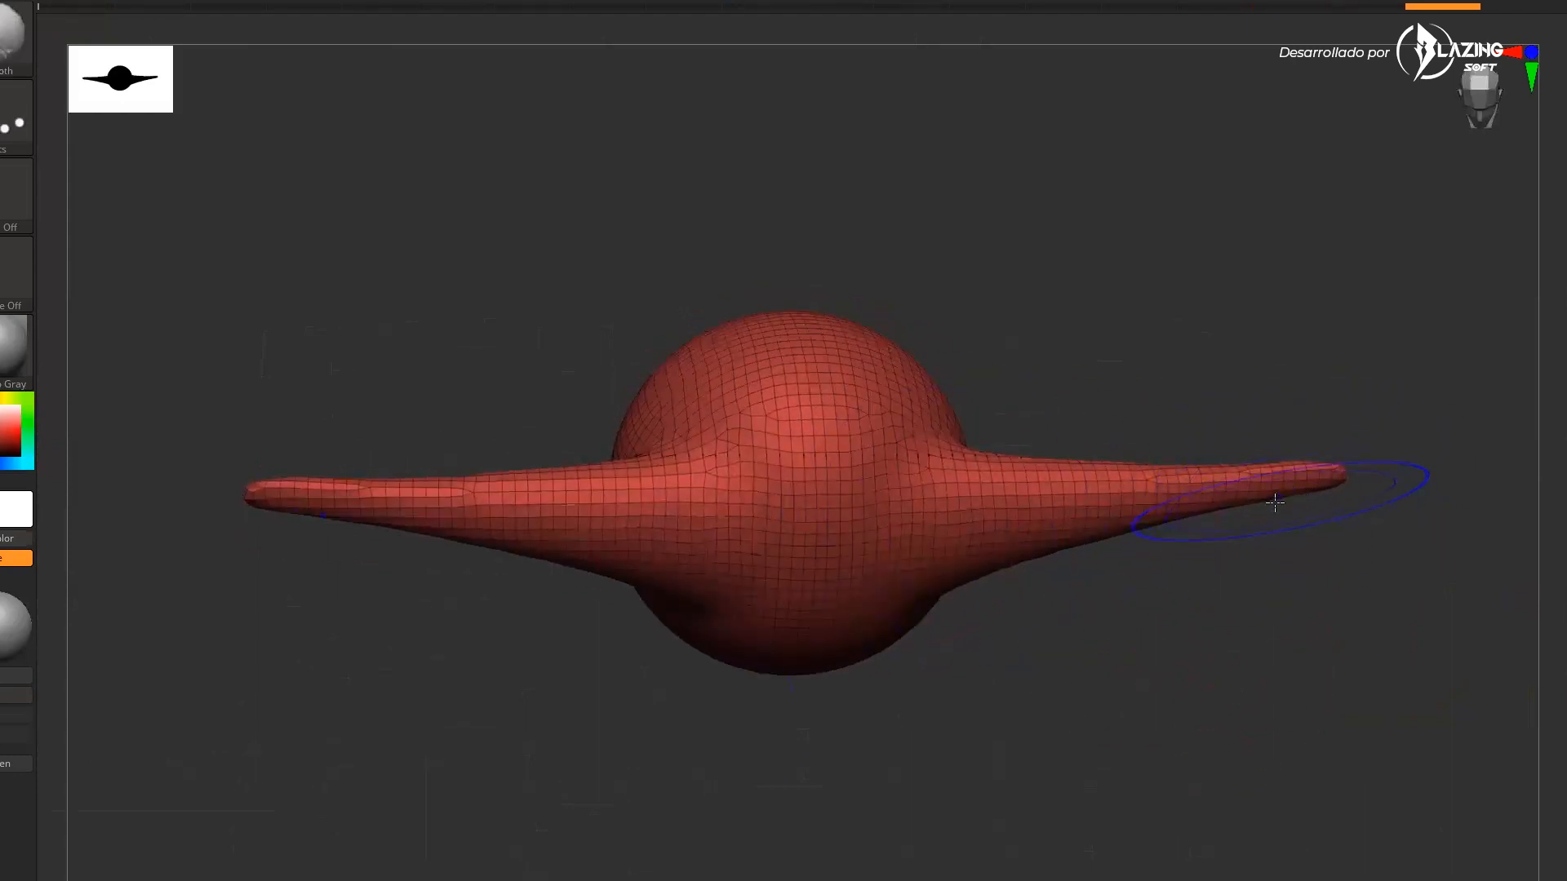
{"action": "left_click_drag", "start_coordinate": [1181, 644], "coordinate": [1172, 669]}
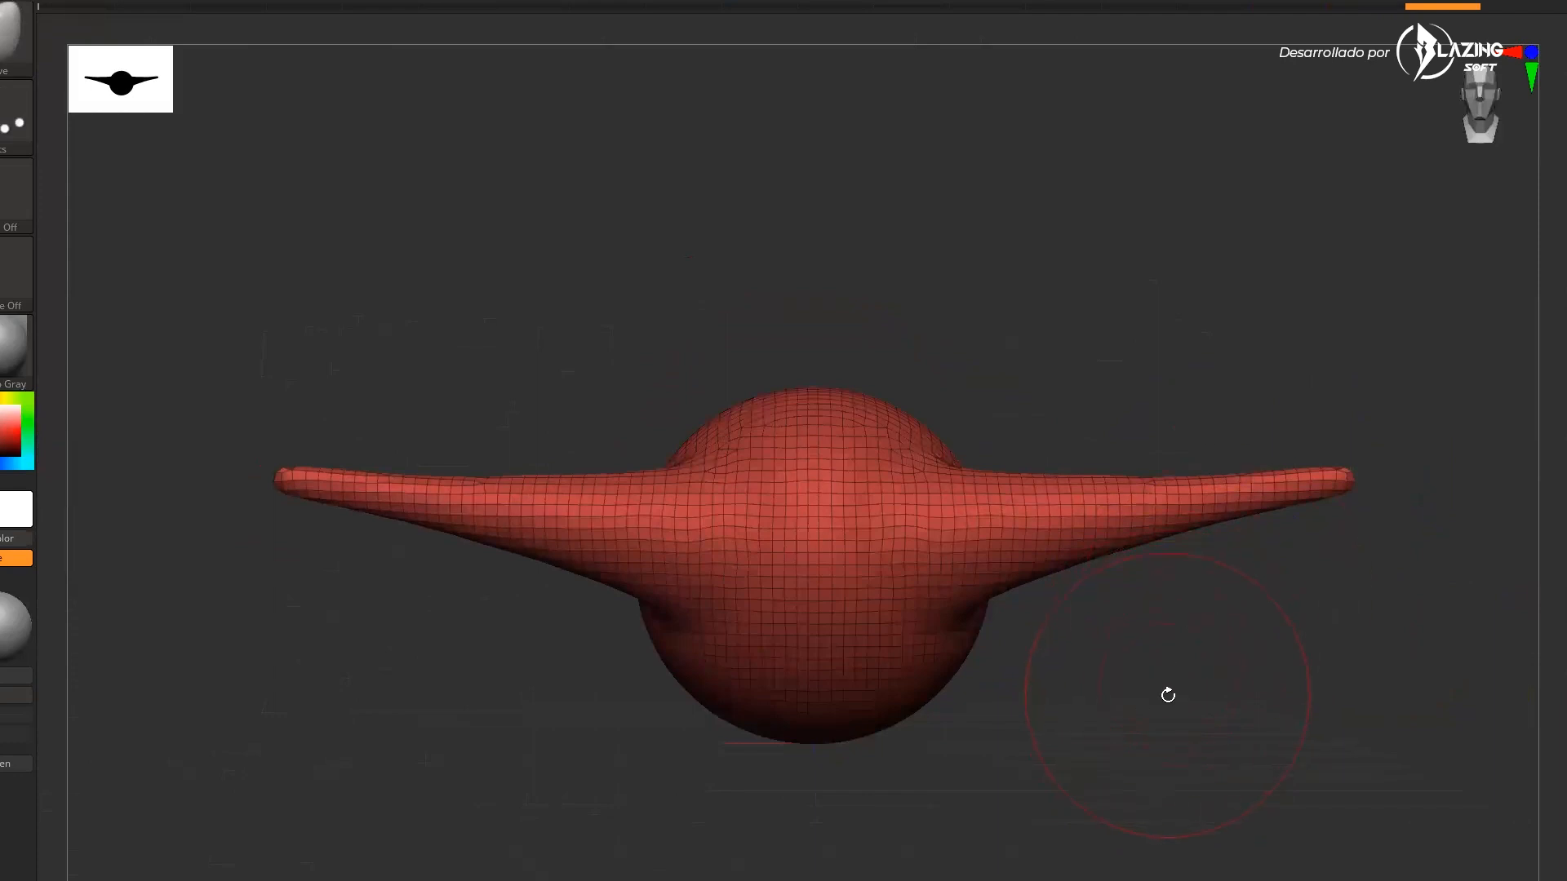
{"action": "mouse_move", "coordinate": [1006, 689]}
{"action": "left_mouse_down"}
{"action": "mouse_move", "coordinate": [1133, 710]}
{"action": "mouse_move", "coordinate": [1154, 762]}
{"action": "left_mouse_up"}
Undo the wing deformations back to the plain sphere
{"action": "key", "text": "ctrl+z"}
{"action": "key", "text": "ctrl+z"}
{"action": "key", "text": "ctrl+z"}
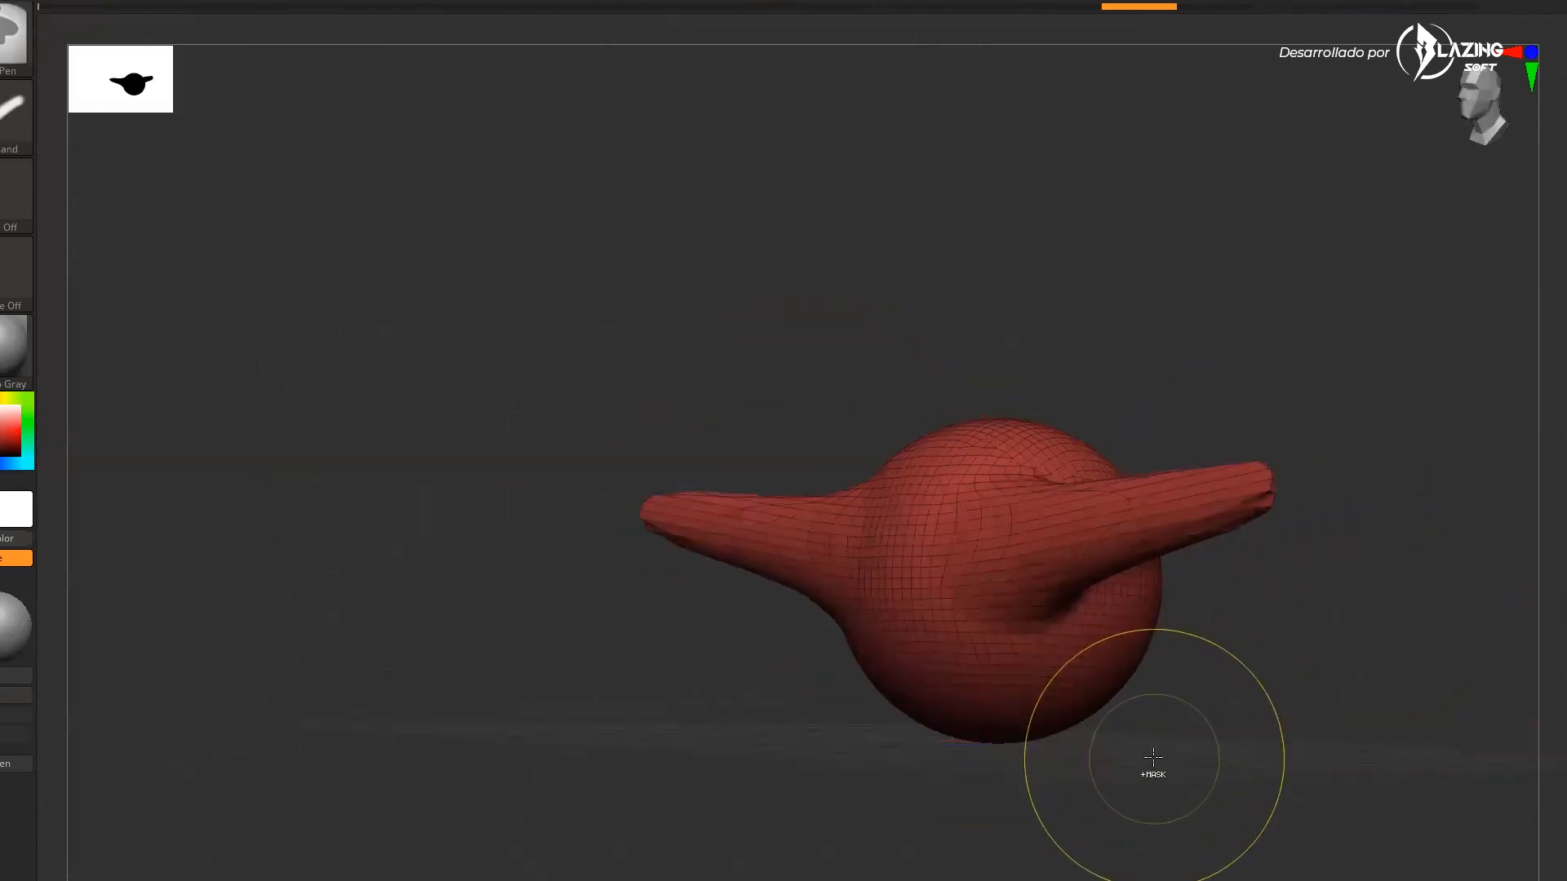
{"action": "key", "text": "ctrl+z"}
{"action": "key", "text": "ctrl+z"}
{"action": "key", "text": "ctrl+z"}
{"action": "key", "text": "ctrl+z"}
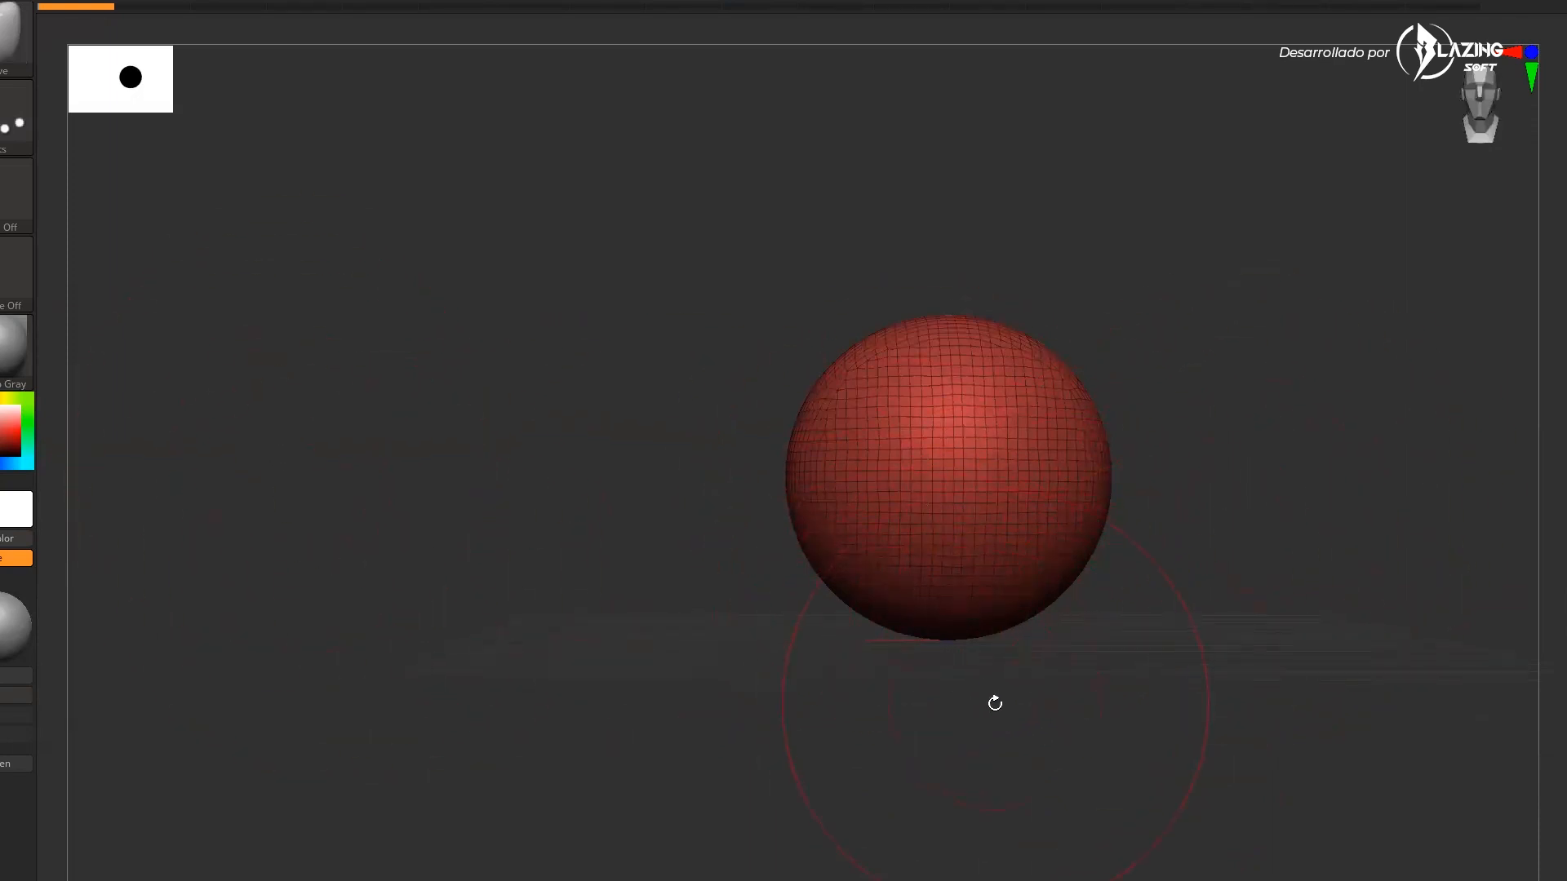
Pick the Move brush and pull the sphere into an egg-shaped head tapering toward the chin
{"action": "key", "text": "b"}
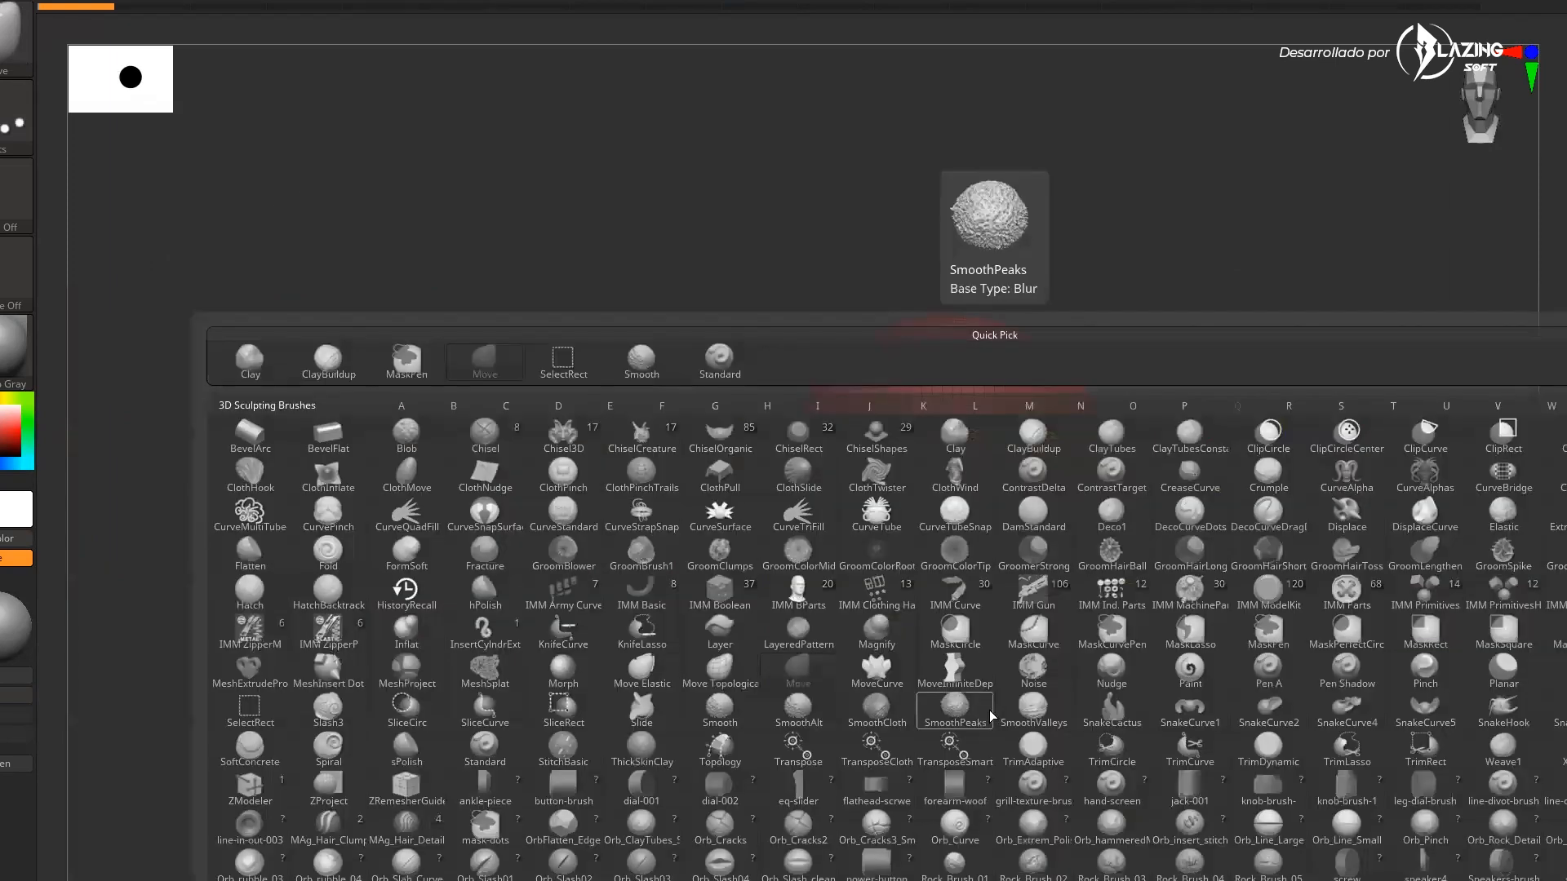
{"action": "key", "text": "m"}
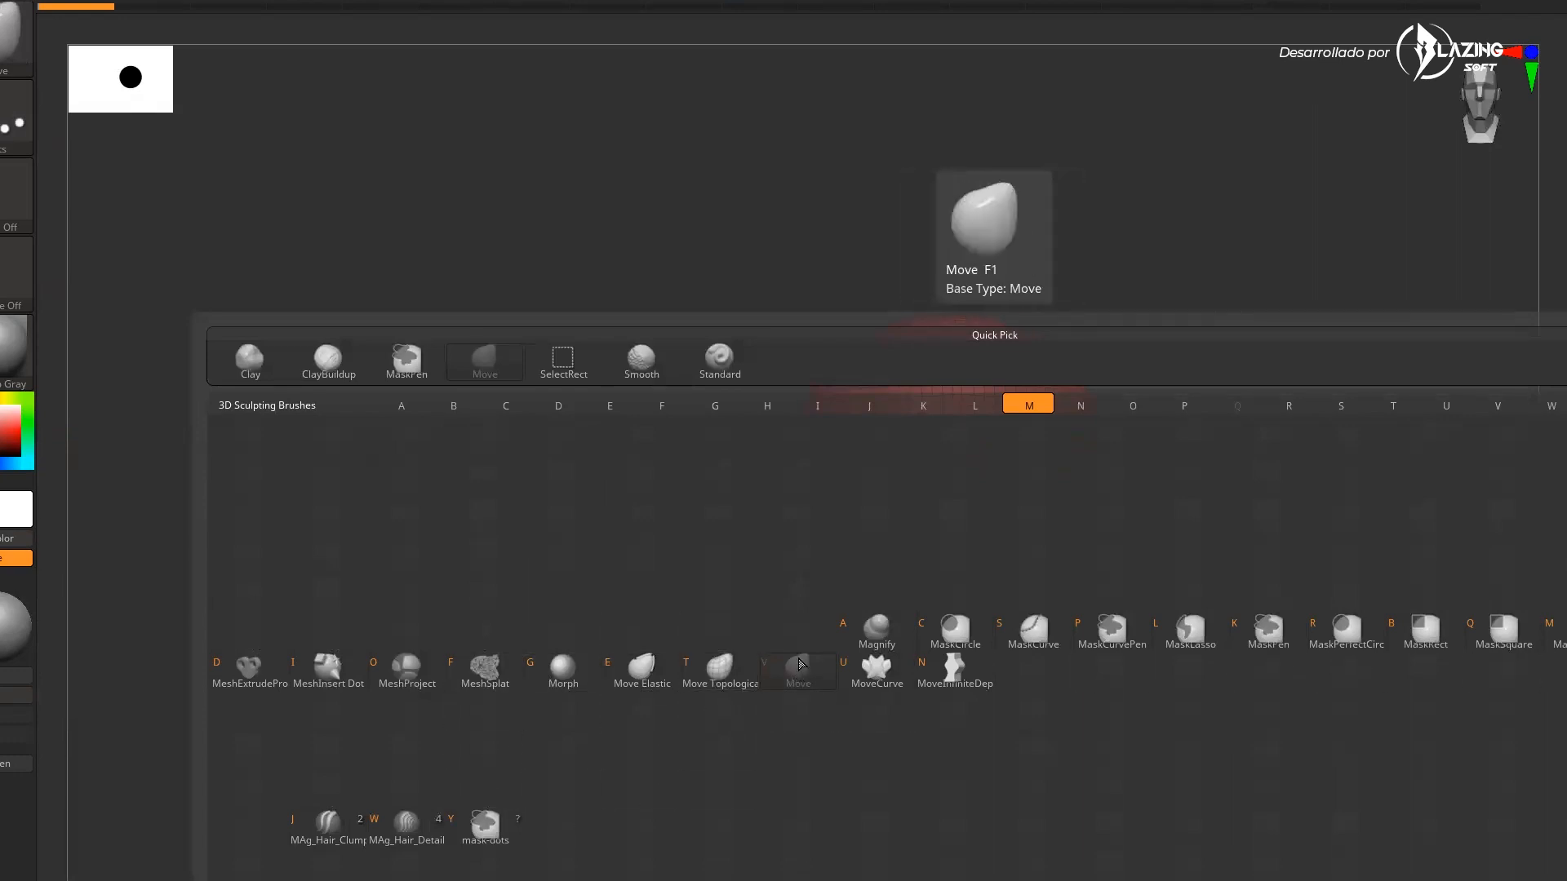
{"action": "left_click", "coordinate": [795, 669]}
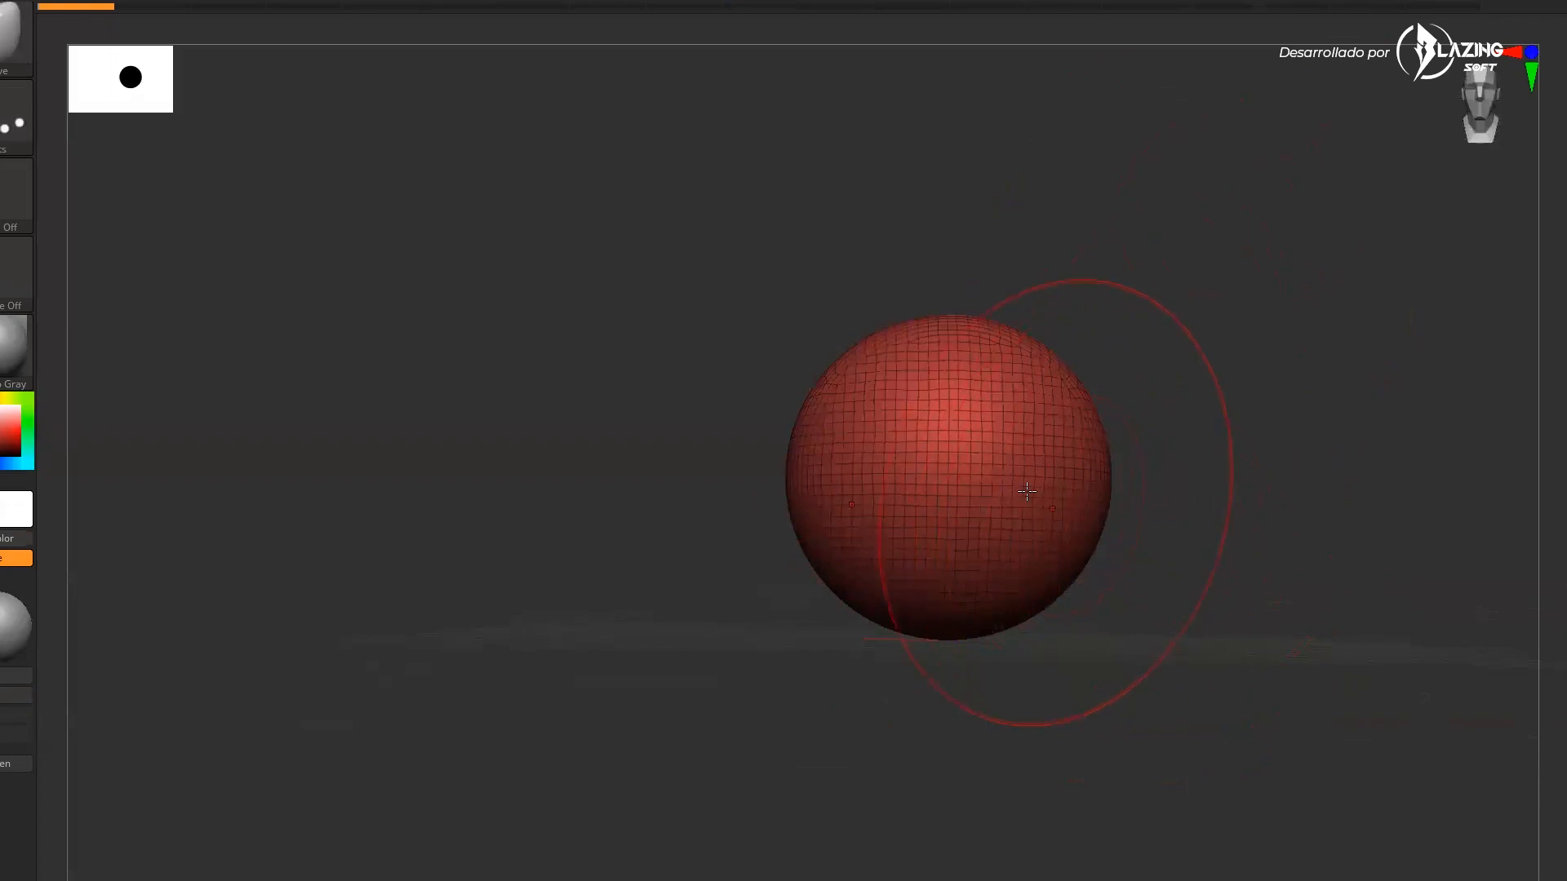
{"action": "mouse_move", "coordinate": [1168, 500]}
{"action": "left_mouse_down"}
{"action": "mouse_move", "coordinate": [1086, 503]}
{"action": "mouse_move", "coordinate": [1233, 505]}
{"action": "left_mouse_up"}
{"action": "left_click_drag", "start_coordinate": [1102, 510], "coordinate": [1290, 555]}
{"action": "key", "text": "ctrl+z"}
{"action": "mouse_move", "coordinate": [1137, 538]}
{"action": "left_mouse_down"}
{"action": "mouse_move", "coordinate": [1220, 551]}
{"action": "mouse_move", "coordinate": [1158, 542]}
{"action": "left_mouse_up"}
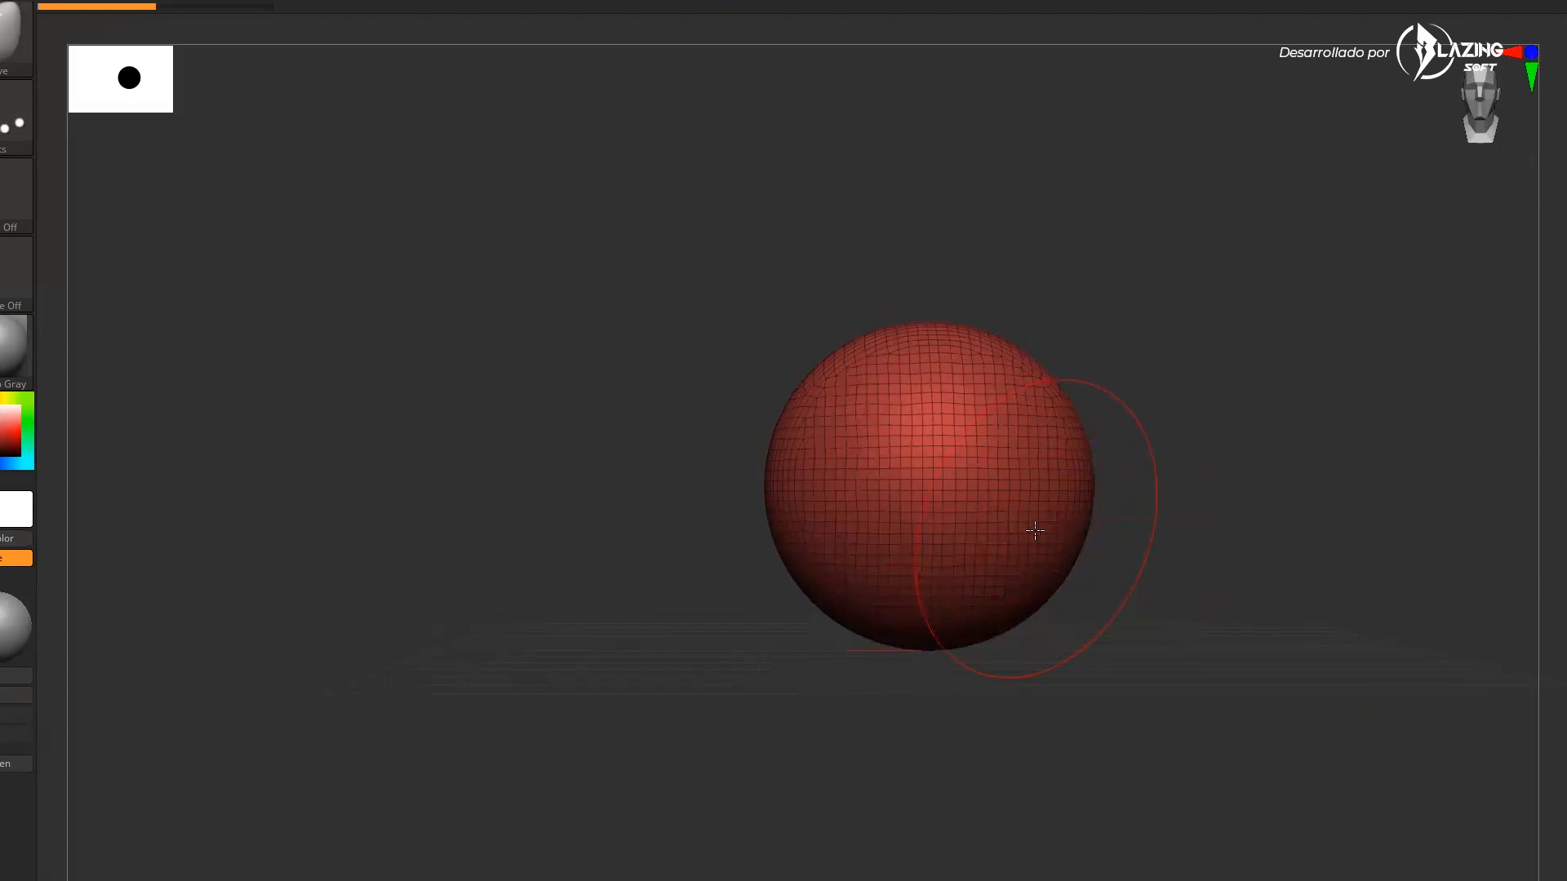
{"action": "left_click_drag", "start_coordinate": [938, 636], "coordinate": [939, 739]}
{"action": "left_click_drag", "start_coordinate": [1134, 710], "coordinate": [967, 718]}
{"action": "left_click_drag", "start_coordinate": [922, 718], "coordinate": [876, 736]}
{"action": "left_click_drag", "start_coordinate": [877, 590], "coordinate": [851, 595]}
{"action": "left_click_drag", "start_coordinate": [840, 433], "coordinate": [849, 439]}
{"action": "mouse_move", "coordinate": [939, 316]}
{"action": "left_mouse_down"}
{"action": "mouse_move", "coordinate": [945, 333]}
{"action": "mouse_move", "coordinate": [1027, 325]}
{"action": "left_mouse_up"}
{"action": "left_click_drag", "start_coordinate": [1234, 367], "coordinate": [1355, 388]}
{"action": "mouse_move", "coordinate": [1195, 614]}
{"action": "left_mouse_down"}
{"action": "mouse_move", "coordinate": [1246, 546]}
{"action": "mouse_move", "coordinate": [1371, 557]}
{"action": "left_mouse_up"}
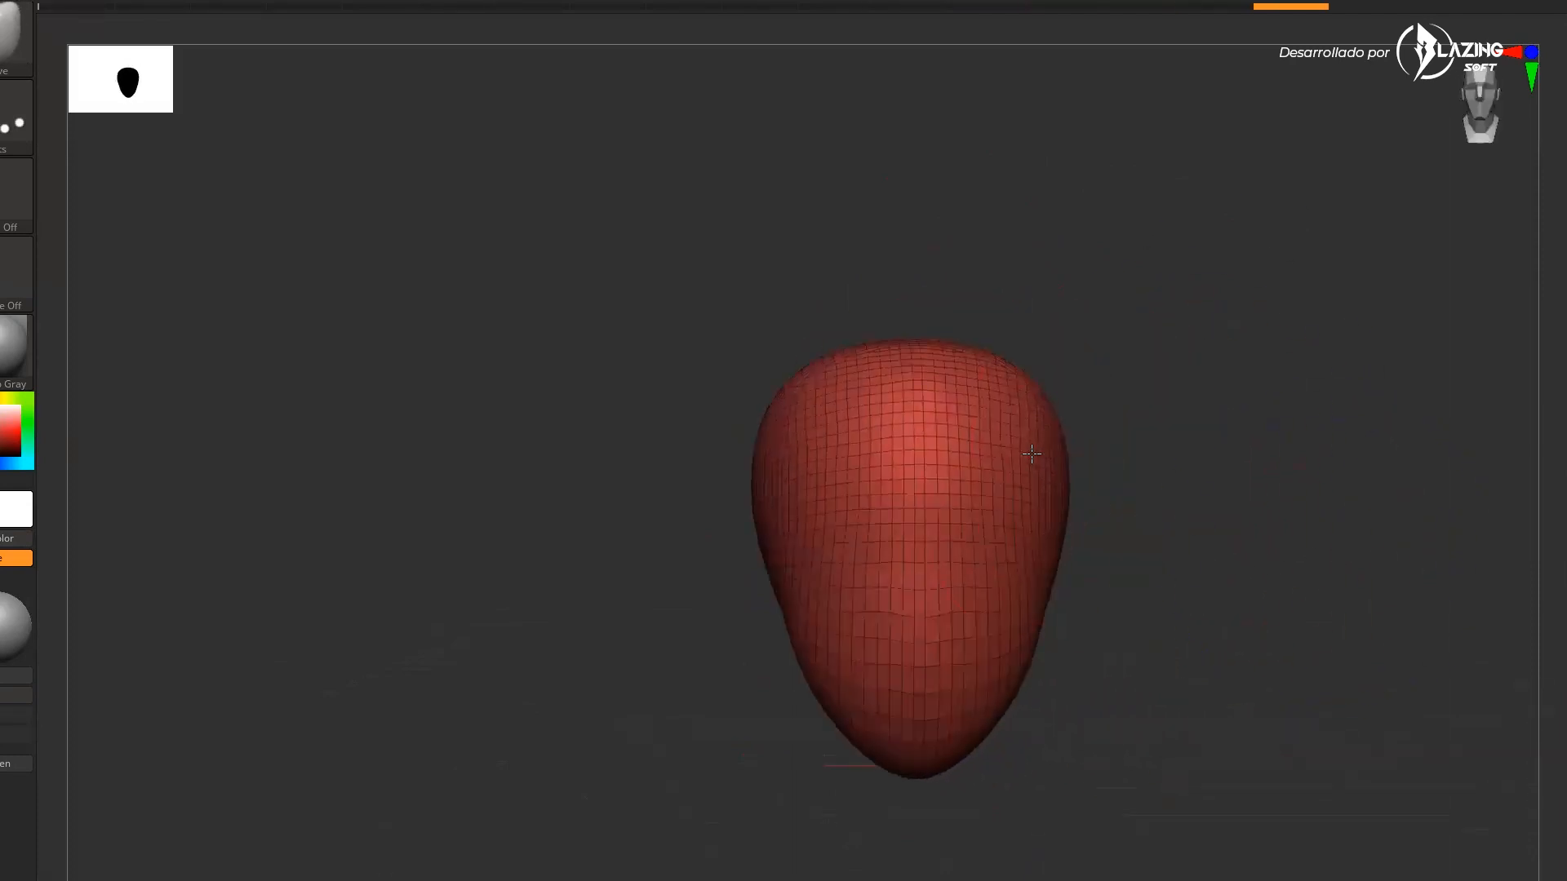
Turn off polyframe display, rotate to a profile view and shape the jaw with the Move brush
{"action": "key", "text": "shift+f"}
{"action": "mouse_move", "coordinate": [1143, 581]}
{"action": "left_mouse_down"}
{"action": "mouse_move", "coordinate": [1122, 530]}
{"action": "mouse_move", "coordinate": [1077, 539]}
{"action": "left_mouse_up"}
{"action": "mouse_move", "coordinate": [1273, 608]}
{"action": "left_mouse_down"}
{"action": "mouse_move", "coordinate": [1190, 617]}
{"action": "mouse_move", "coordinate": [1216, 695]}
{"action": "left_mouse_up"}
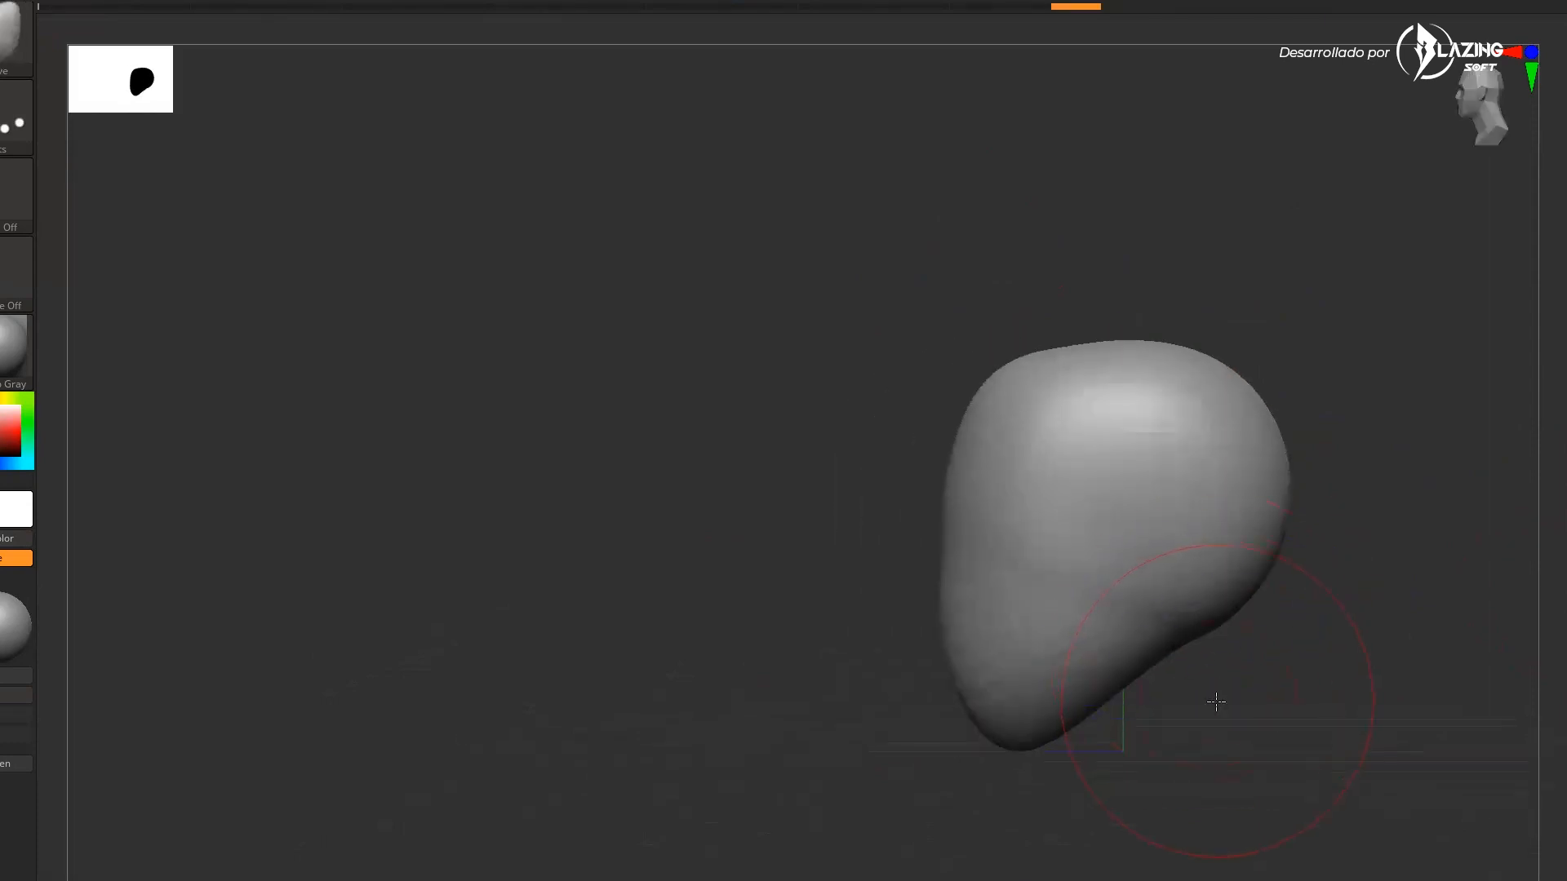
{"action": "mouse_move", "coordinate": [993, 721]}
{"action": "left_mouse_down"}
{"action": "mouse_move", "coordinate": [958, 719]}
{"action": "mouse_move", "coordinate": [957, 667]}
{"action": "left_mouse_up"}
{"action": "key", "text": "s"}
{"action": "key", "text": "s"}
{"action": "mouse_move", "coordinate": [915, 606]}
{"action": "left_mouse_down"}
{"action": "mouse_move", "coordinate": [892, 604]}
{"action": "mouse_move", "coordinate": [971, 602]}
{"action": "mouse_move", "coordinate": [940, 598]}
{"action": "mouse_move", "coordinate": [958, 558]}
{"action": "mouse_move", "coordinate": [958, 614]}
{"action": "left_mouse_up"}
{"action": "key", "text": "s"}
{"action": "key", "text": "s"}
{"action": "left_click_drag", "start_coordinate": [877, 677], "coordinate": [1009, 683]}
Pull out the nose and brow ridge in profile with the Move brush
{"action": "left_click_drag", "start_coordinate": [922, 648], "coordinate": [914, 627]}
{"action": "left_click_drag", "start_coordinate": [1094, 621], "coordinate": [984, 625]}
{"action": "left_click_drag", "start_coordinate": [997, 589], "coordinate": [978, 561]}
{"action": "left_click_drag", "start_coordinate": [984, 542], "coordinate": [974, 535]}
{"action": "left_click_drag", "start_coordinate": [976, 608], "coordinate": [972, 605]}
{"action": "left_click_drag", "start_coordinate": [1150, 569], "coordinate": [1035, 565]}
{"action": "left_click_drag", "start_coordinate": [1006, 548], "coordinate": [1011, 563]}
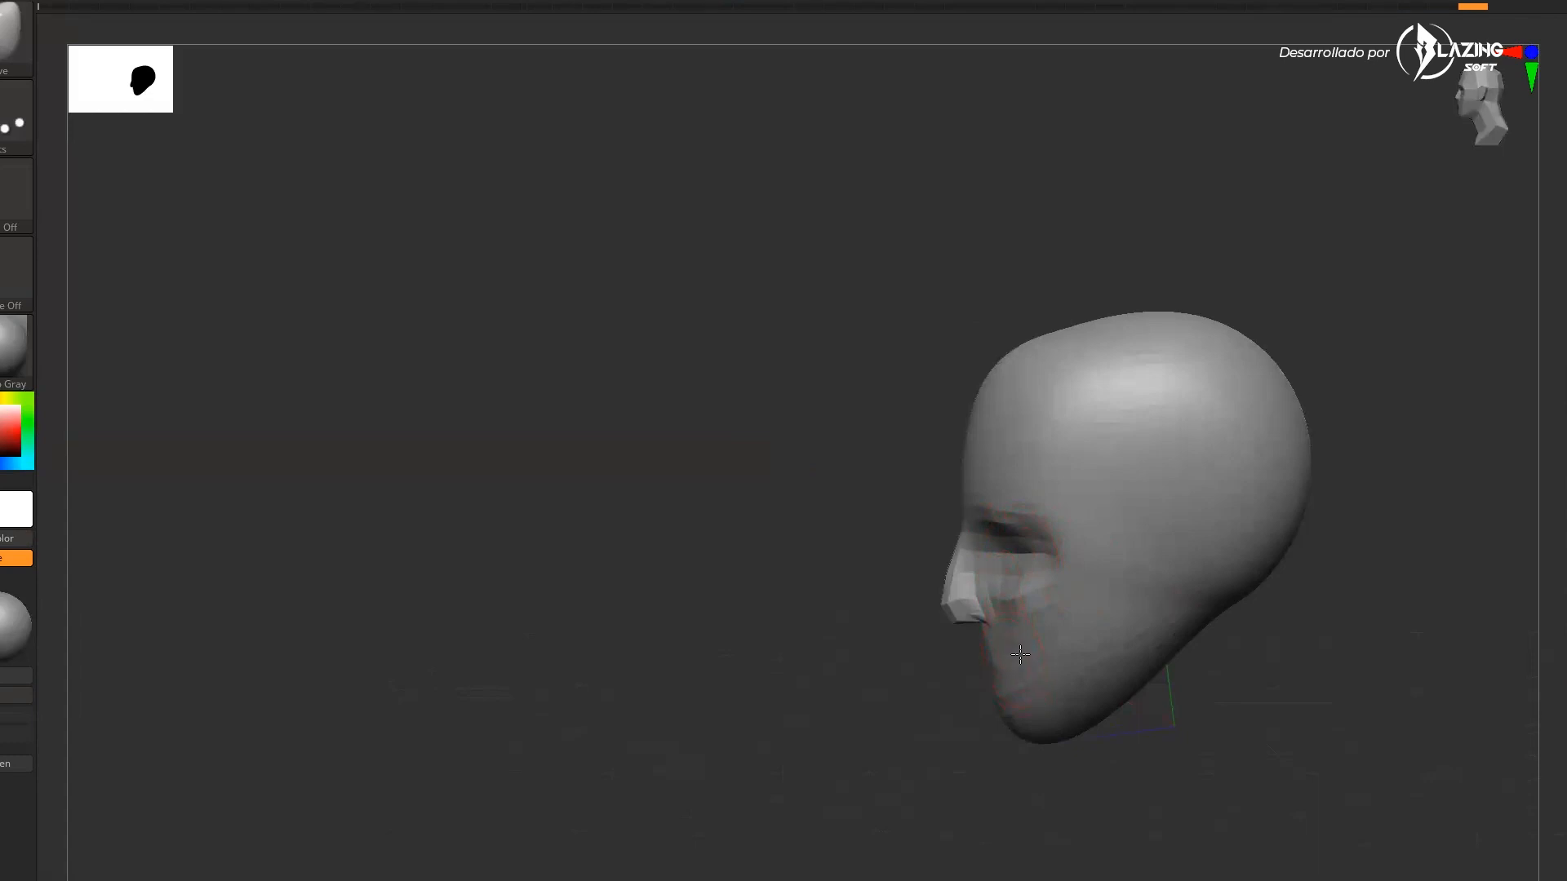
Shape the chin and the underside of the jaw, undoing one stroke
{"action": "mouse_move", "coordinate": [973, 763]}
{"action": "left_mouse_down"}
{"action": "mouse_move", "coordinate": [1081, 721]}
{"action": "mouse_move", "coordinate": [966, 679]}
{"action": "left_mouse_up"}
{"action": "left_click_drag", "start_coordinate": [1100, 697], "coordinate": [1094, 701]}
{"action": "key", "text": "ctrl+z"}
{"action": "left_click_drag", "start_coordinate": [1023, 755], "coordinate": [1107, 745]}
{"action": "mouse_move", "coordinate": [1007, 740]}
{"action": "left_mouse_down"}
{"action": "mouse_move", "coordinate": [1126, 719]}
{"action": "mouse_move", "coordinate": [1141, 689]}
{"action": "mouse_move", "coordinate": [1134, 708]}
{"action": "left_mouse_up"}
{"action": "left_click_drag", "start_coordinate": [1241, 704], "coordinate": [1247, 662]}
Adjust the draw size and refine the forehead and cranium from the front
{"action": "key", "text": "s"}
{"action": "mouse_move", "coordinate": [1182, 568]}
{"action": "left_mouse_down"}
{"action": "mouse_move", "coordinate": [1263, 560]}
{"action": "mouse_move", "coordinate": [1056, 479]}
{"action": "left_mouse_up"}
{"action": "left_click_drag", "start_coordinate": [1270, 357], "coordinate": [1208, 361]}
{"action": "left_click_drag", "start_coordinate": [1088, 412], "coordinate": [1025, 430]}
{"action": "mouse_move", "coordinate": [1025, 488]}
{"action": "left_mouse_down"}
{"action": "mouse_move", "coordinate": [1011, 503]}
{"action": "mouse_move", "coordinate": [1056, 506]}
{"action": "left_mouse_up"}
{"action": "left_click_drag", "start_coordinate": [1159, 286], "coordinate": [1232, 263]}
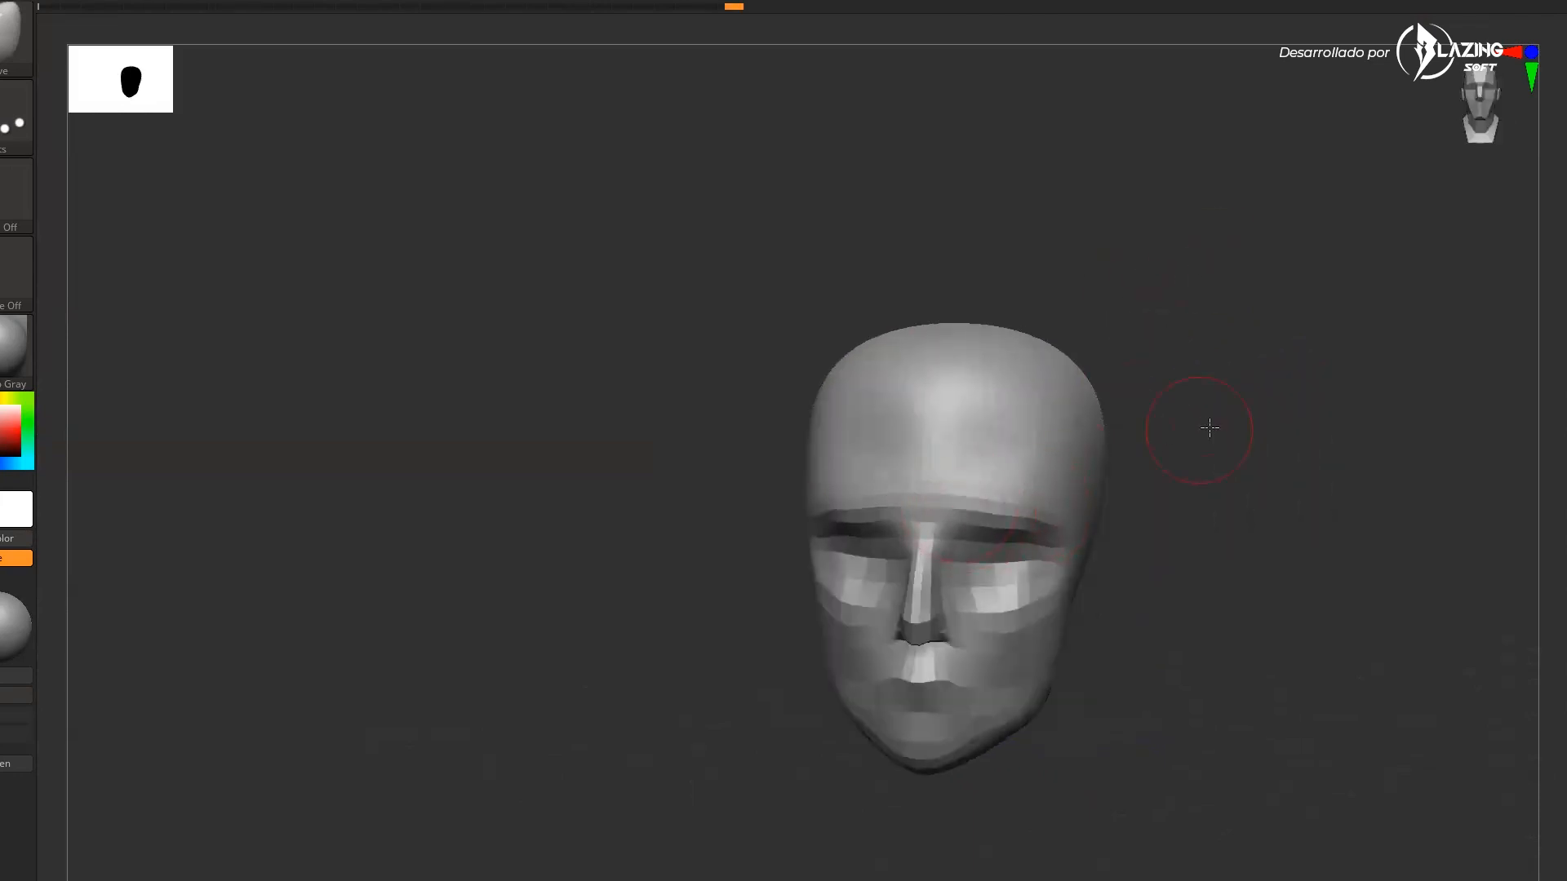
Shape the cheeks and the sides of the face from the front view
{"action": "left_click_drag", "start_coordinate": [1215, 419], "coordinate": [1231, 448]}
{"action": "left_click_drag", "start_coordinate": [951, 490], "coordinate": [927, 499]}
{"action": "left_click_drag", "start_coordinate": [1240, 457], "coordinate": [1167, 465]}
{"action": "mouse_move", "coordinate": [1203, 563]}
{"action": "left_mouse_down"}
{"action": "mouse_move", "coordinate": [1227, 560]}
{"action": "mouse_move", "coordinate": [1137, 595]}
{"action": "mouse_move", "coordinate": [1082, 589]}
{"action": "mouse_move", "coordinate": [1117, 579]}
{"action": "mouse_move", "coordinate": [1076, 594]}
{"action": "left_mouse_up"}
{"action": "left_click_drag", "start_coordinate": [1249, 596], "coordinate": [1129, 567]}
{"action": "mouse_move", "coordinate": [1258, 607]}
{"action": "left_mouse_down"}
{"action": "mouse_move", "coordinate": [1139, 605]}
{"action": "mouse_move", "coordinate": [1136, 623]}
{"action": "left_mouse_up"}
{"action": "mouse_move", "coordinate": [1180, 626]}
{"action": "left_mouse_down"}
{"action": "mouse_move", "coordinate": [1233, 598]}
{"action": "mouse_move", "coordinate": [1186, 541]}
{"action": "mouse_move", "coordinate": [1275, 558]}
{"action": "left_mouse_up"}
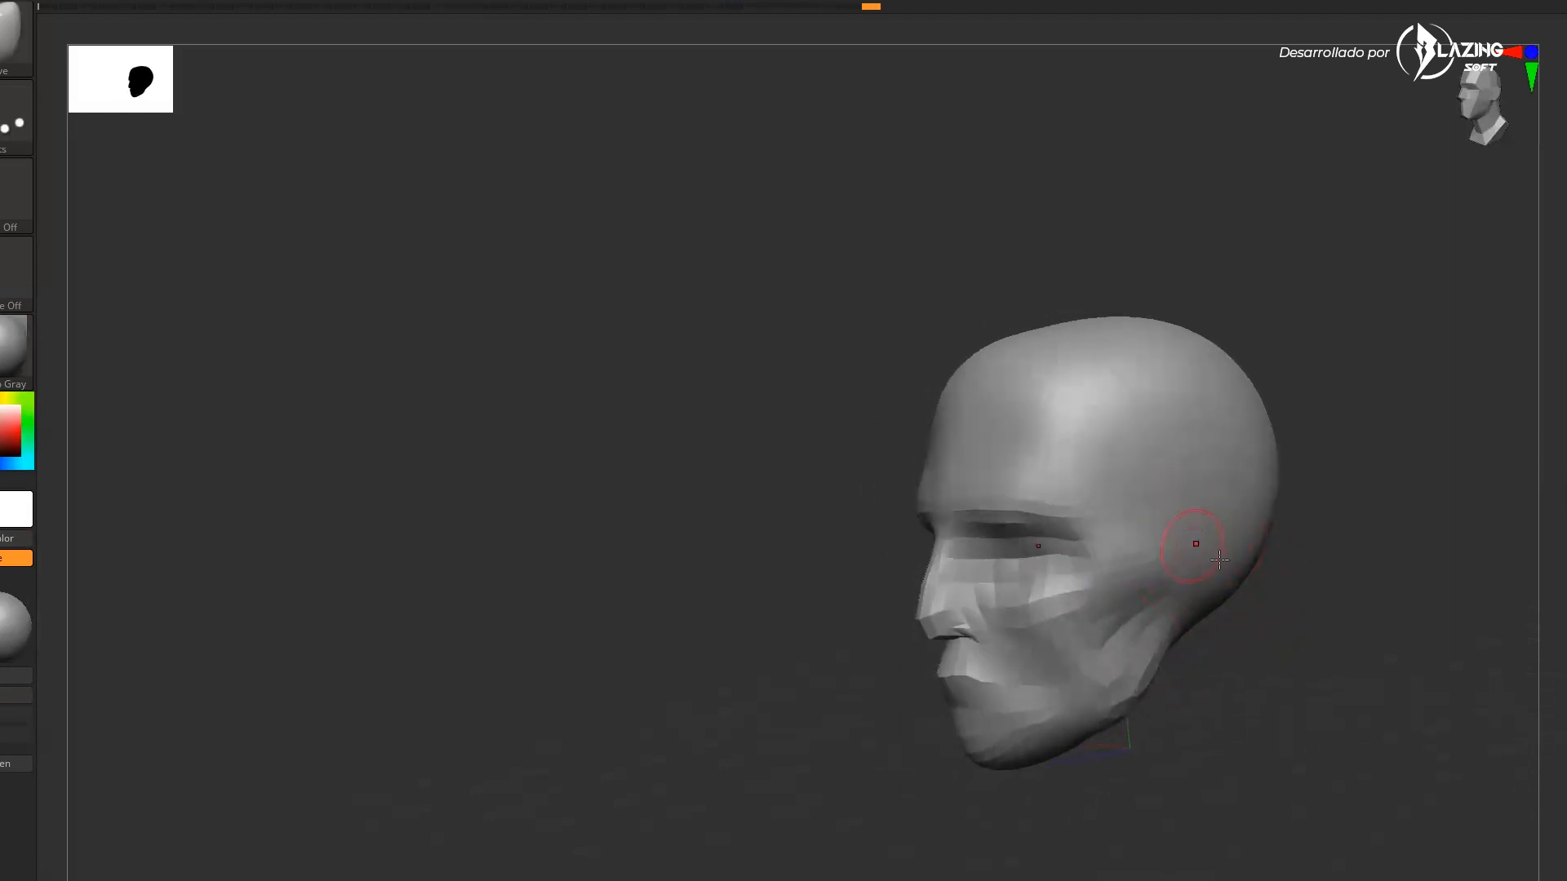
Paint a mask over the ear area and an arc across the side of the head
{"action": "left_click_drag", "start_coordinate": [1283, 614], "coordinate": [1280, 612], "text": "shift"}
{"action": "left_click_drag", "start_coordinate": [1298, 712], "coordinate": [1205, 703], "text": "alt"}
{"action": "key", "text": "s"}
{"action": "mouse_move", "coordinate": [1146, 536]}
{"action": "left_mouse_down"}
{"action": "mouse_move", "coordinate": [1135, 589]}
{"action": "mouse_move", "coordinate": [1140, 556]}
{"action": "left_mouse_up"}
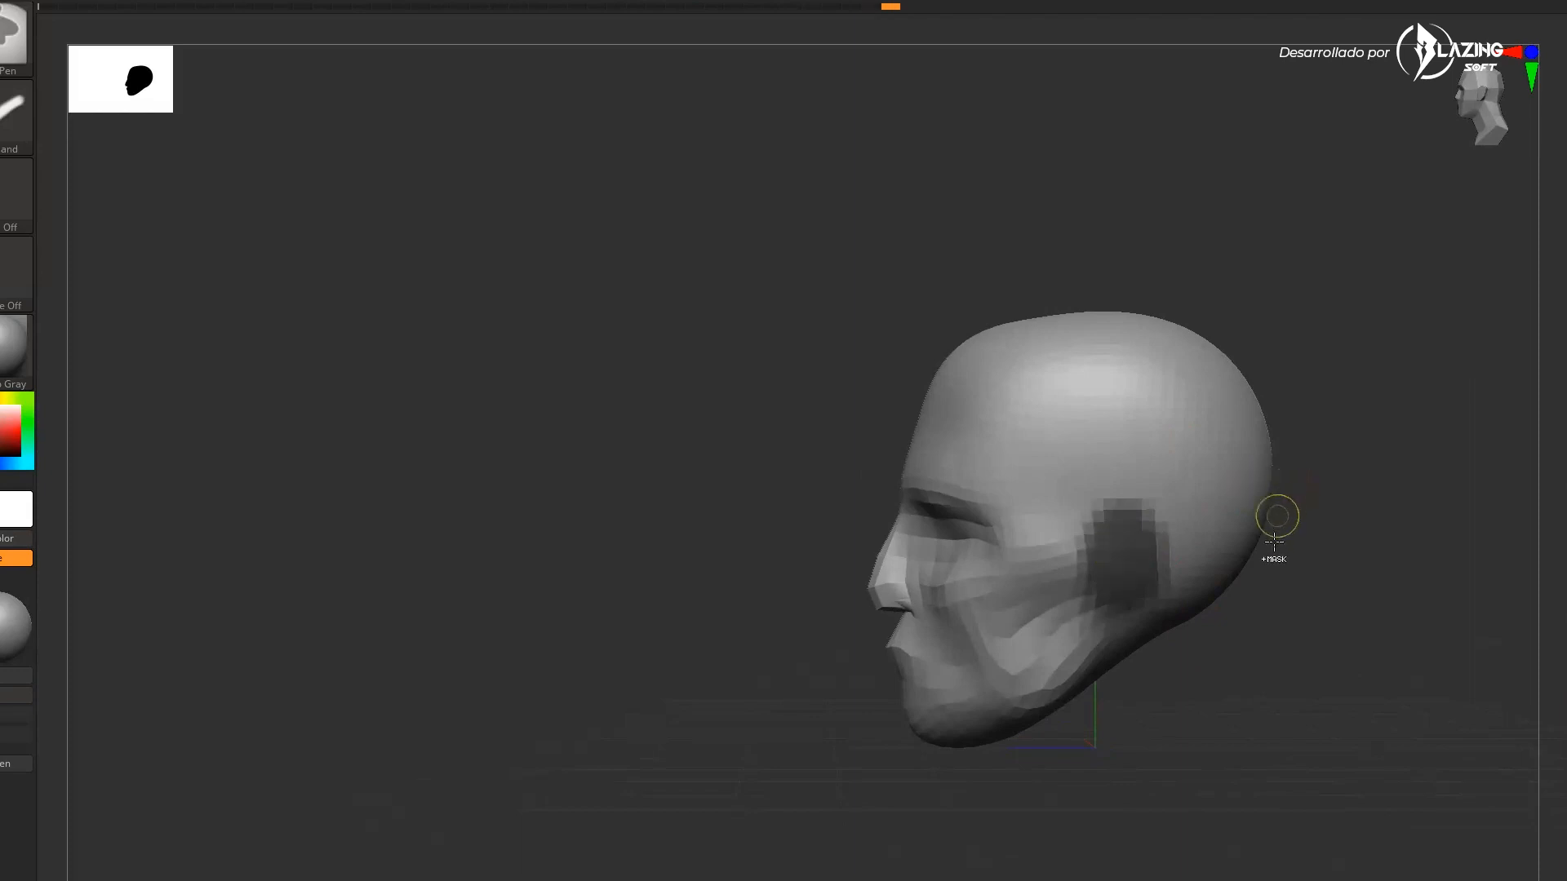
{"action": "mouse_move", "coordinate": [1246, 610]}
{"action": "left_mouse_down"}
{"action": "mouse_move", "coordinate": [1276, 585]}
{"action": "mouse_move", "coordinate": [1217, 633]}
{"action": "left_mouse_up"}
{"action": "mouse_move", "coordinate": [1012, 497]}
{"action": "left_mouse_down"}
{"action": "mouse_move", "coordinate": [1041, 461]}
{"action": "mouse_move", "coordinate": [1197, 477]}
{"action": "left_mouse_up"}
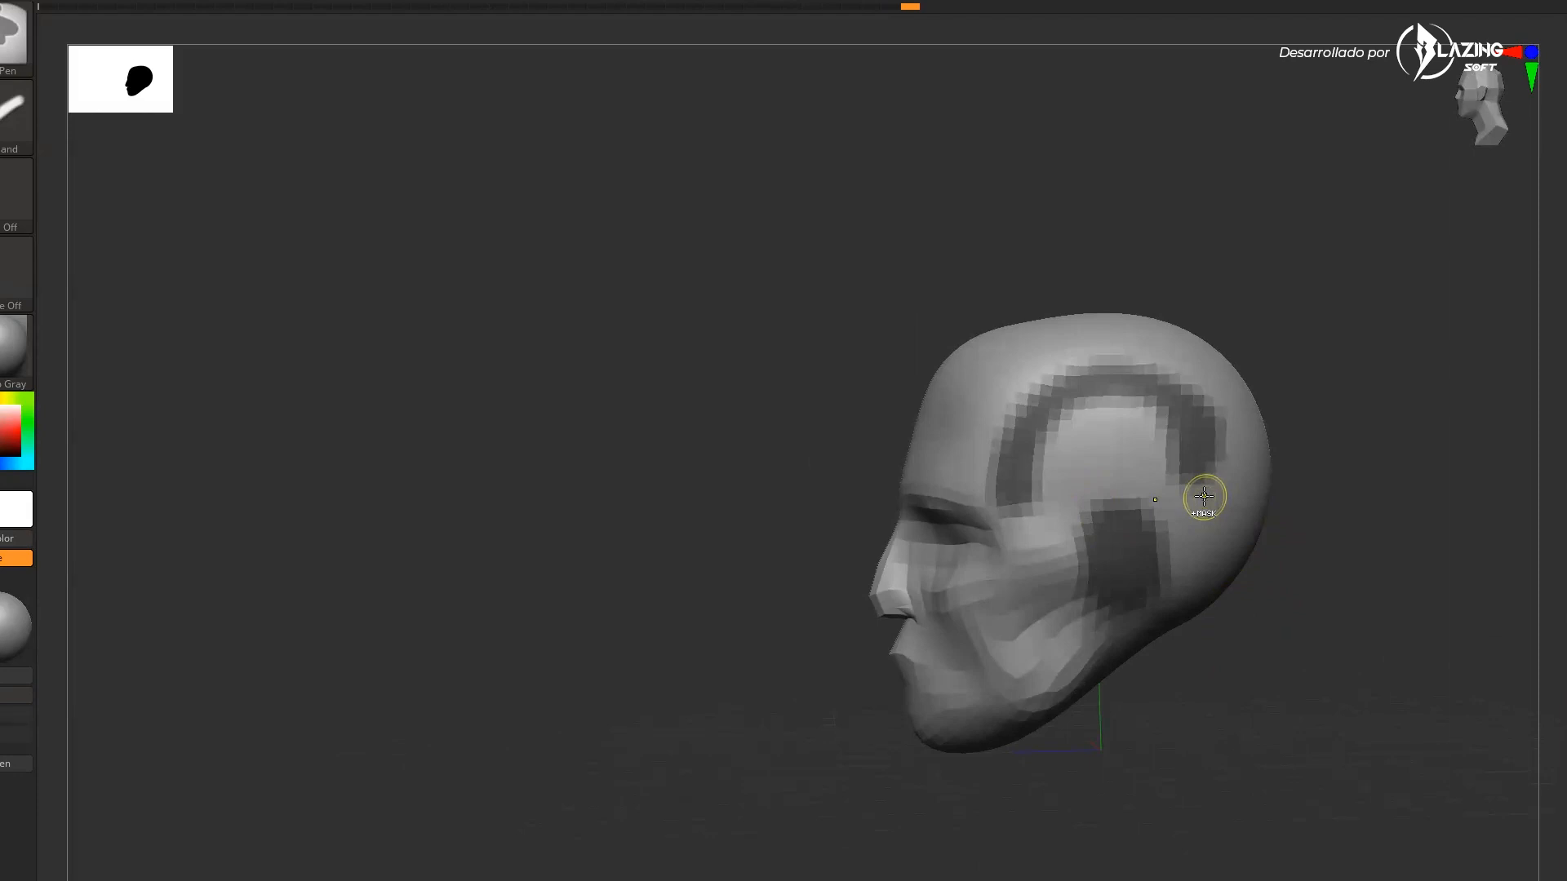
{"action": "left_click_drag", "start_coordinate": [1255, 642], "coordinate": [1307, 601]}
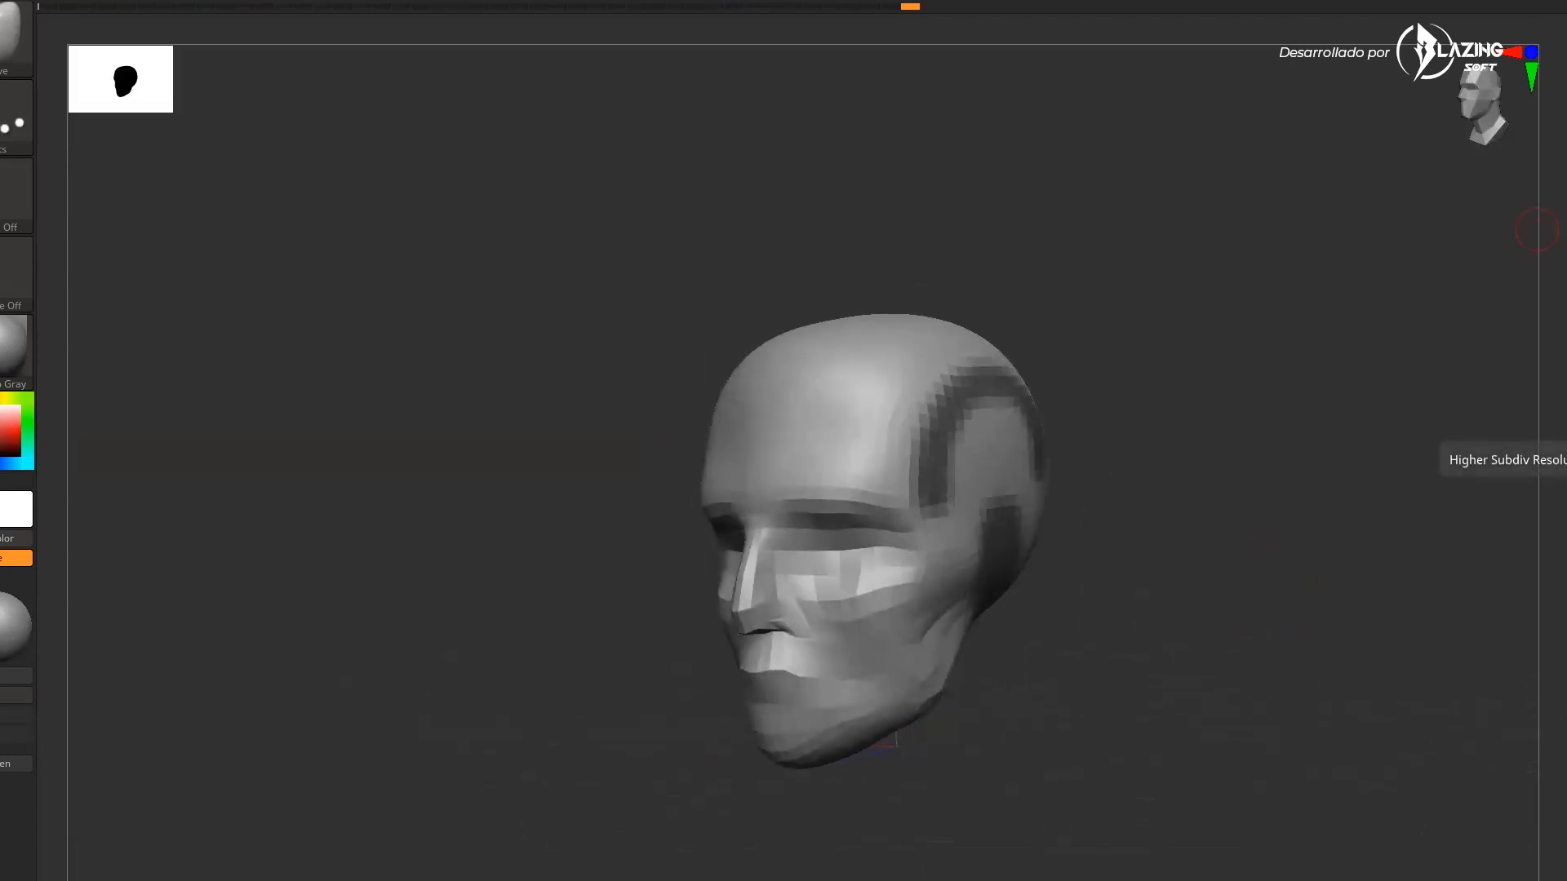
{"action": "mouse_move", "coordinate": [1137, 596]}
{"action": "left_mouse_down"}
{"action": "mouse_move", "coordinate": [1161, 615]}
{"action": "mouse_move", "coordinate": [1158, 601]}
{"action": "left_mouse_up"}
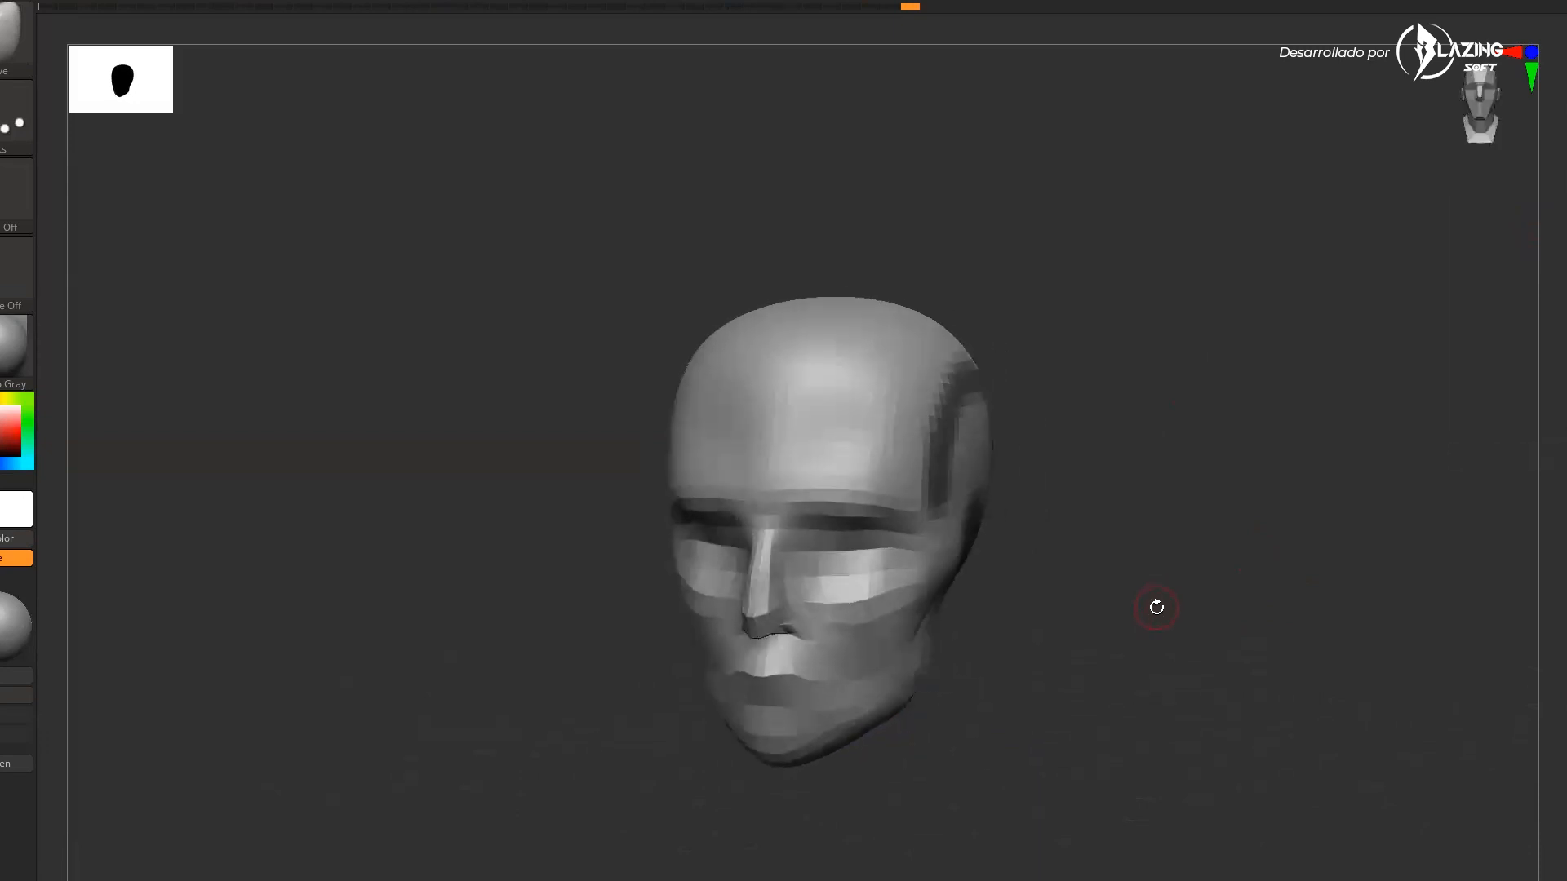
{"action": "key", "text": "b"}
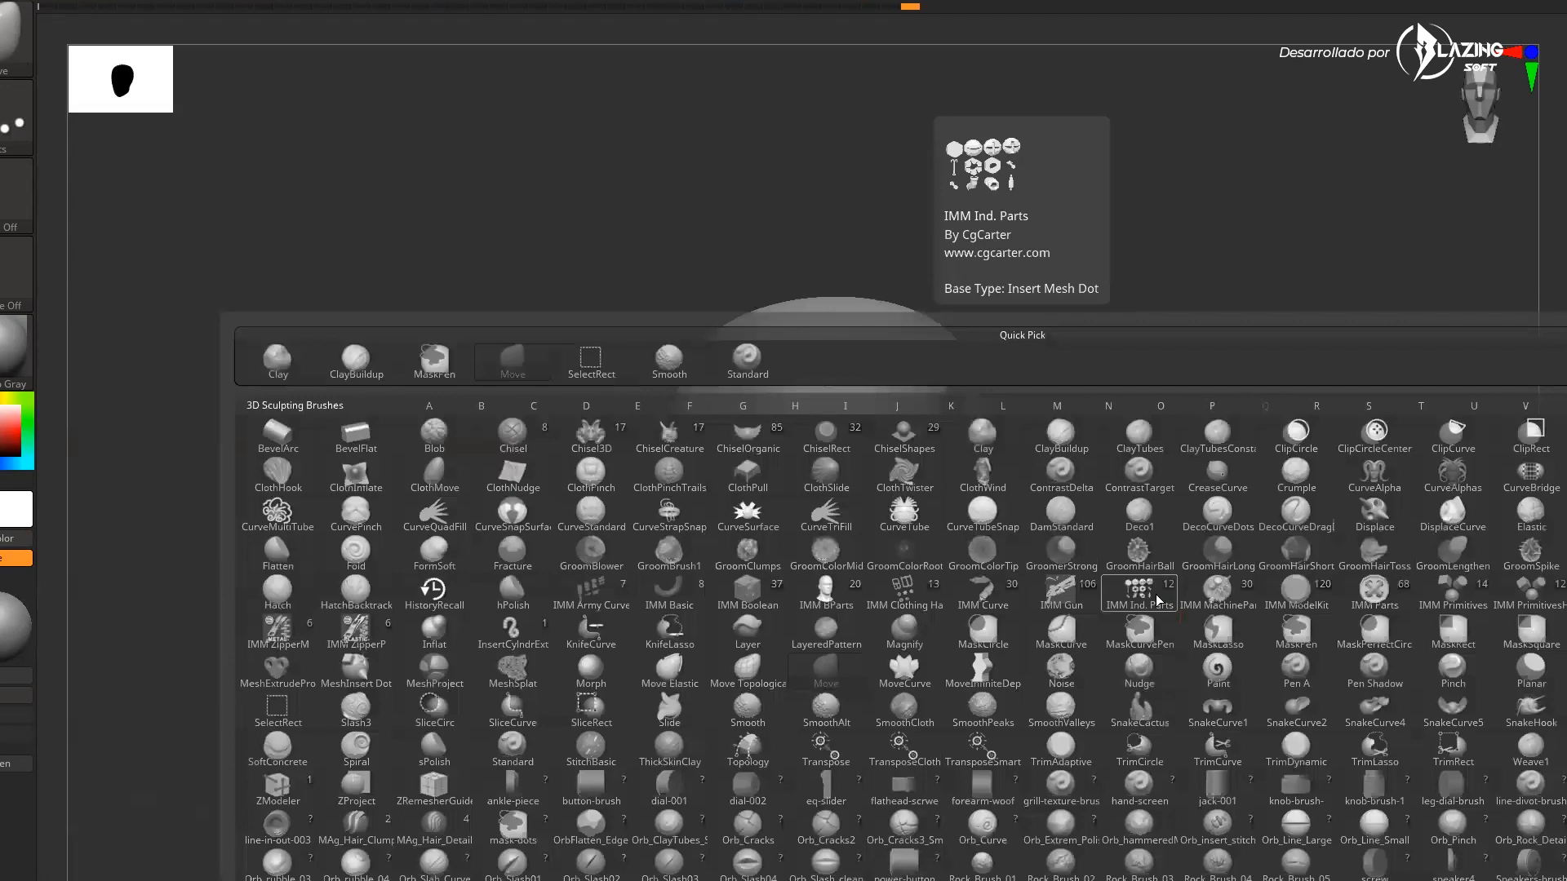
{"action": "key", "text": "m"}
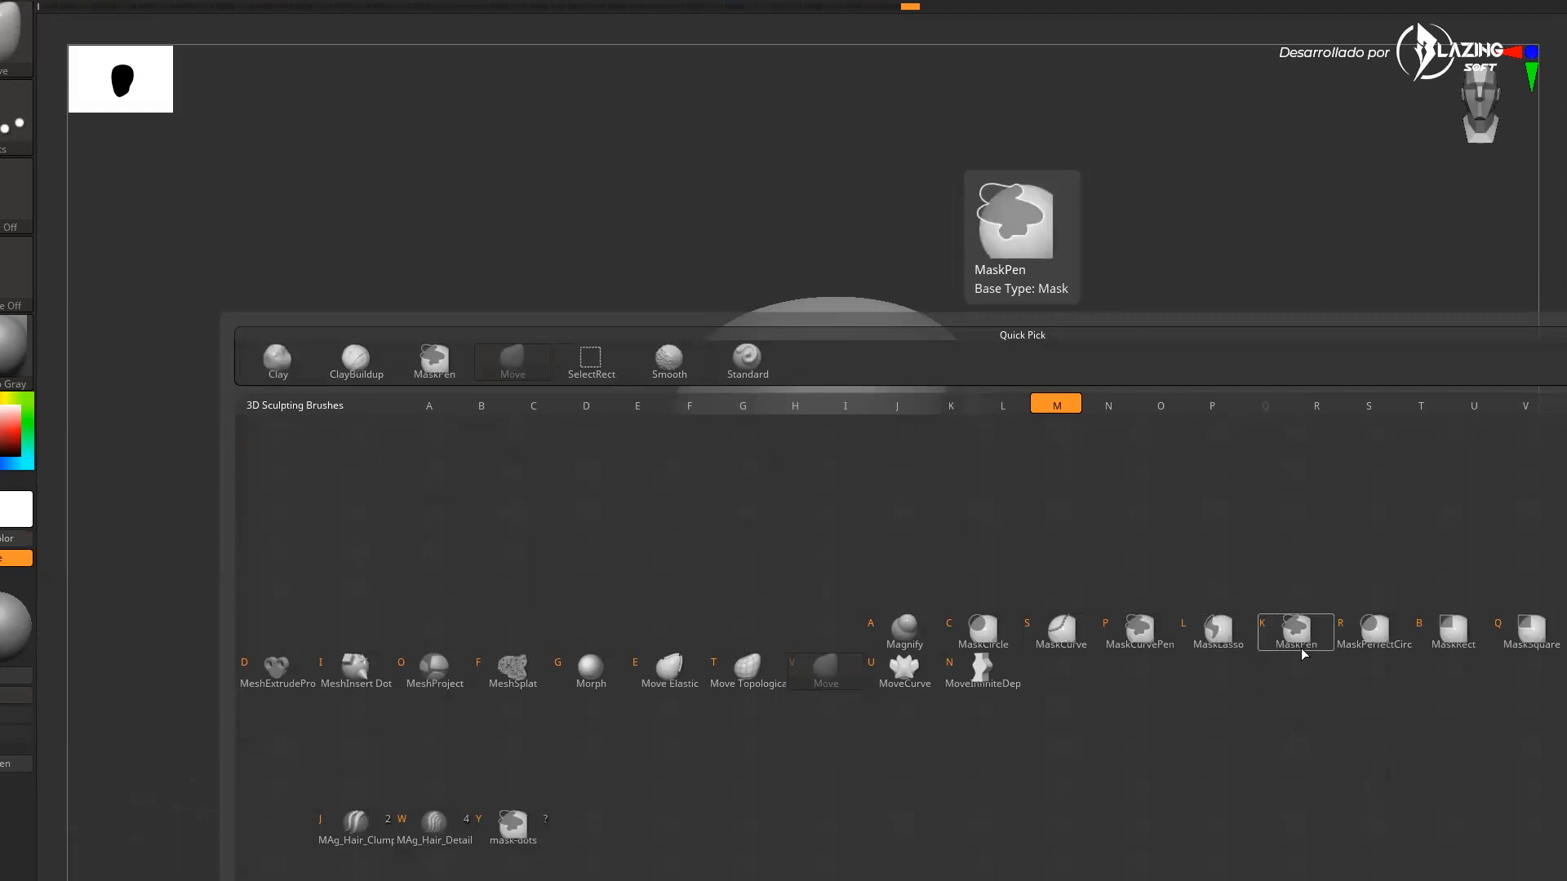
{"action": "mouse_move", "coordinate": [1231, 193]}
{"action": "left_mouse_down"}
{"action": "mouse_move", "coordinate": [1172, 182]}
{"action": "mouse_move", "coordinate": [1155, 300]}
{"action": "left_mouse_up"}
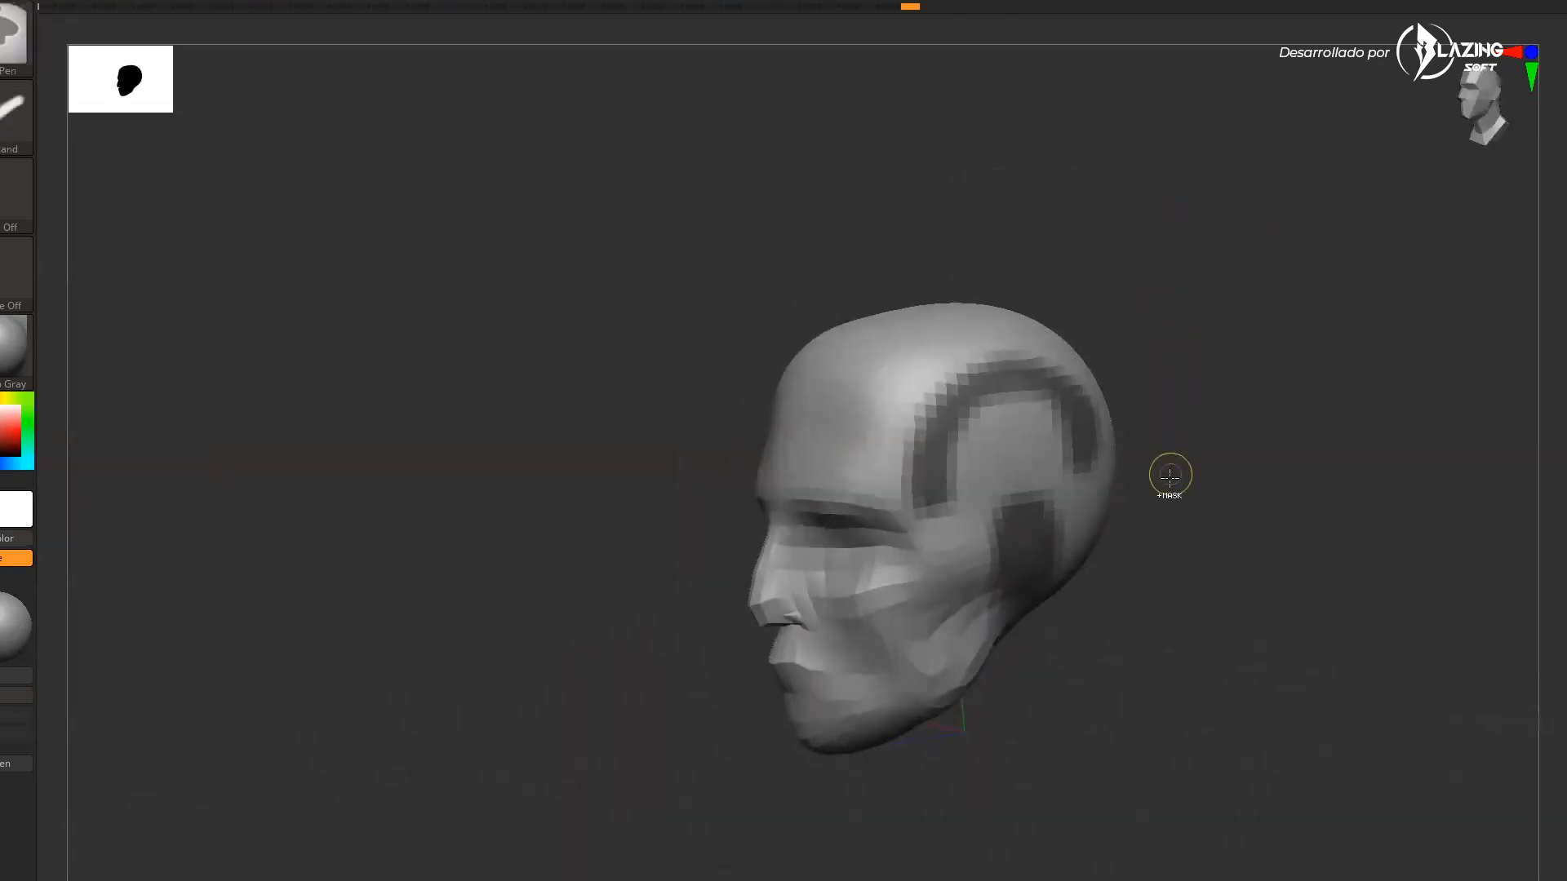
{"action": "mouse_move", "coordinate": [836, 458]}
{"action": "left_mouse_down", "text": "ctrl"}
{"action": "mouse_move", "coordinate": [884, 346]}
{"action": "mouse_move", "coordinate": [862, 464]}
{"action": "left_mouse_up", "text": "ctrl"}
{"action": "mouse_move", "coordinate": [1263, 558]}
{"action": "left_mouse_down"}
{"action": "mouse_move", "coordinate": [1296, 583]}
{"action": "mouse_move", "coordinate": [1216, 595]}
{"action": "mouse_move", "coordinate": [1238, 589]}
{"action": "left_mouse_up"}
{"action": "key", "text": "ctrl+z"}
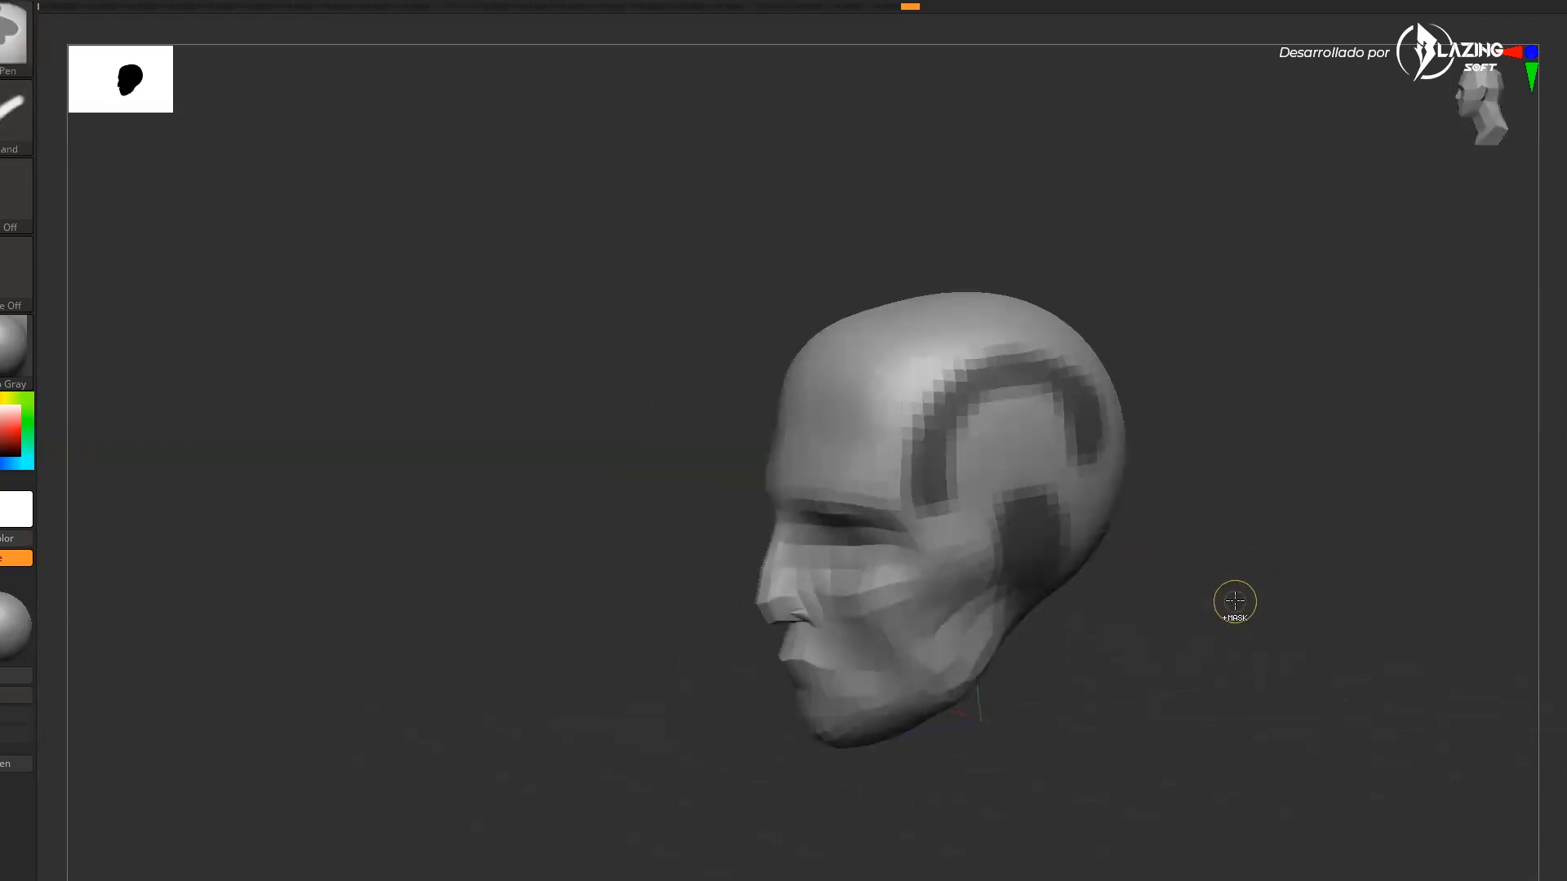
Try the MaskLasso masking brush on the back of the head, then clear the mask
{"action": "key", "text": "b"}
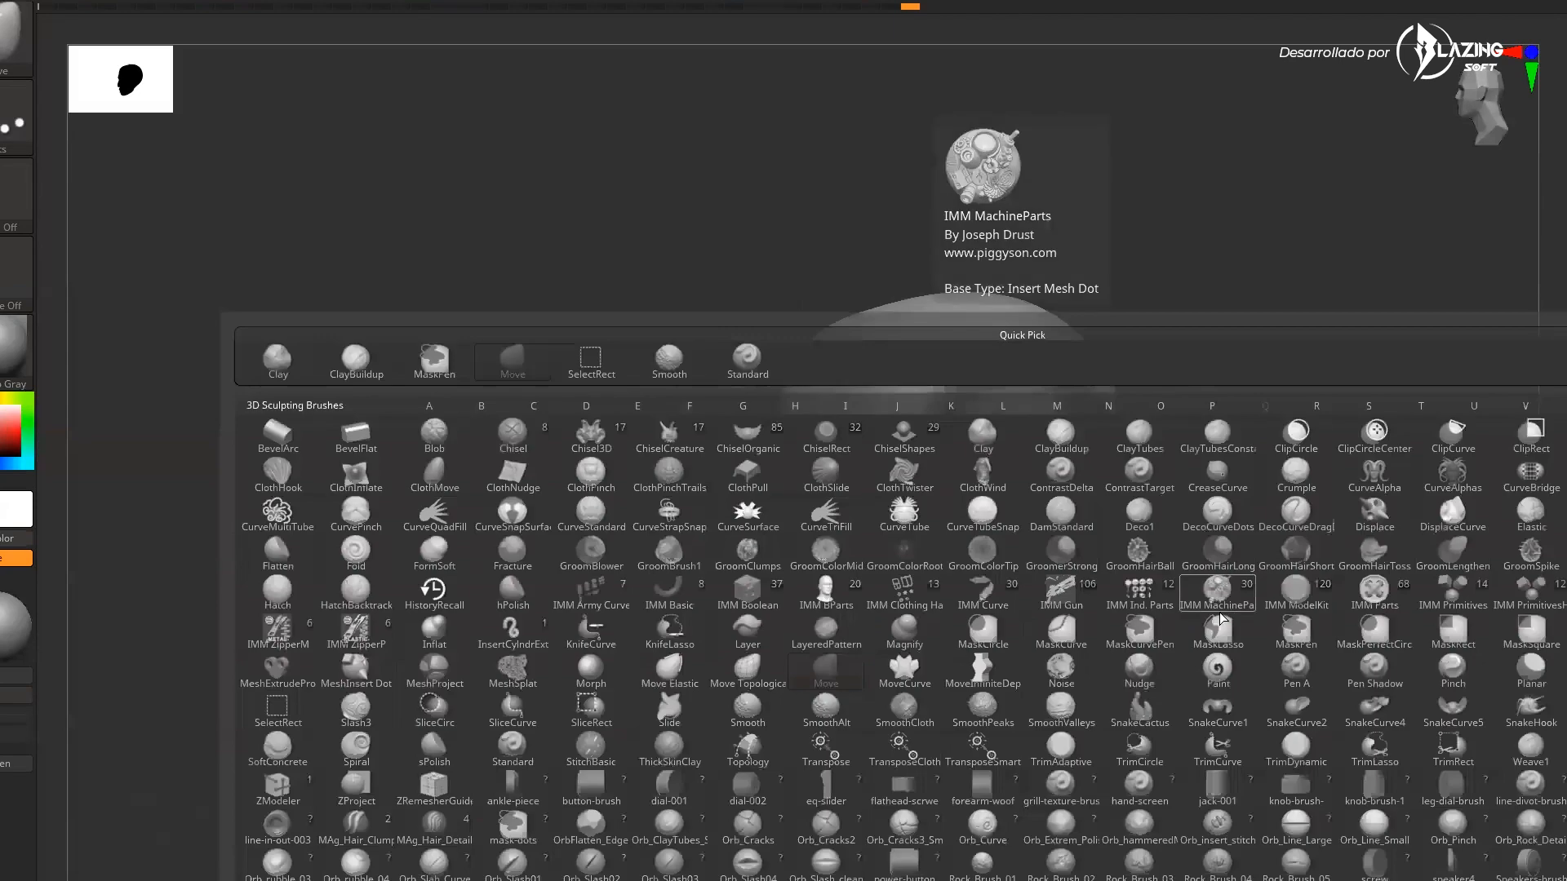
{"action": "key", "text": "m"}
{"action": "left_click", "coordinate": [1218, 633]}
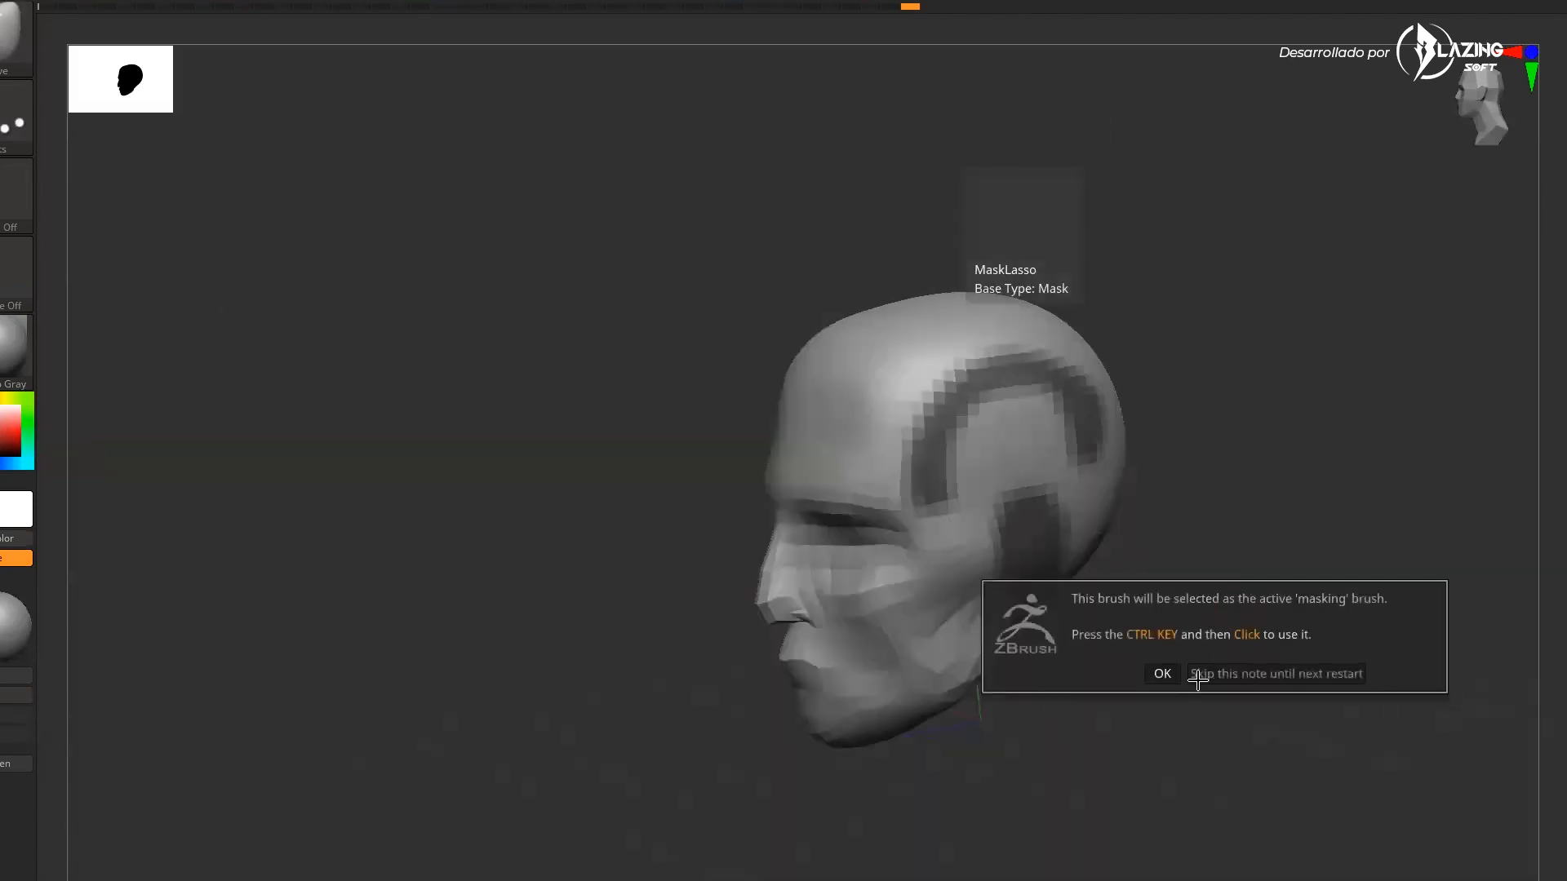
{"action": "left_click", "coordinate": [1163, 674]}
{"action": "mouse_move", "coordinate": [1138, 657]}
{"action": "left_mouse_down", "text": "ctrl"}
{"action": "mouse_move", "coordinate": [1172, 383]}
{"action": "mouse_move", "coordinate": [931, 474]}
{"action": "mouse_move", "coordinate": [1314, 690]}
{"action": "mouse_move", "coordinate": [1322, 677]}
{"action": "left_mouse_up", "text": "ctrl"}
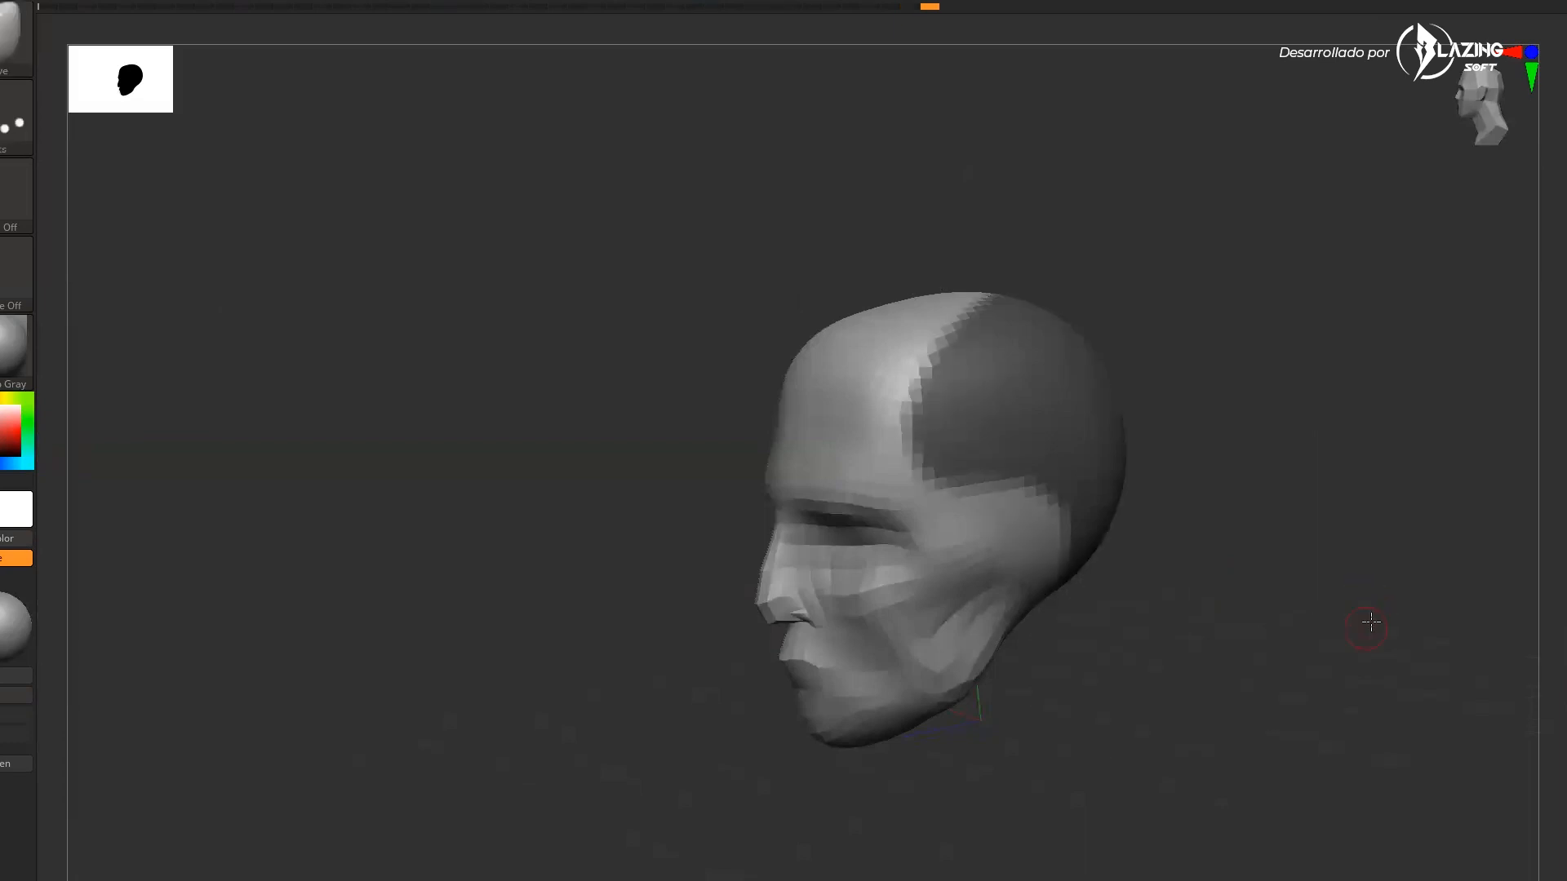
{"action": "left_click_drag", "start_coordinate": [1151, 693], "coordinate": [1155, 691], "text": "ctrl"}
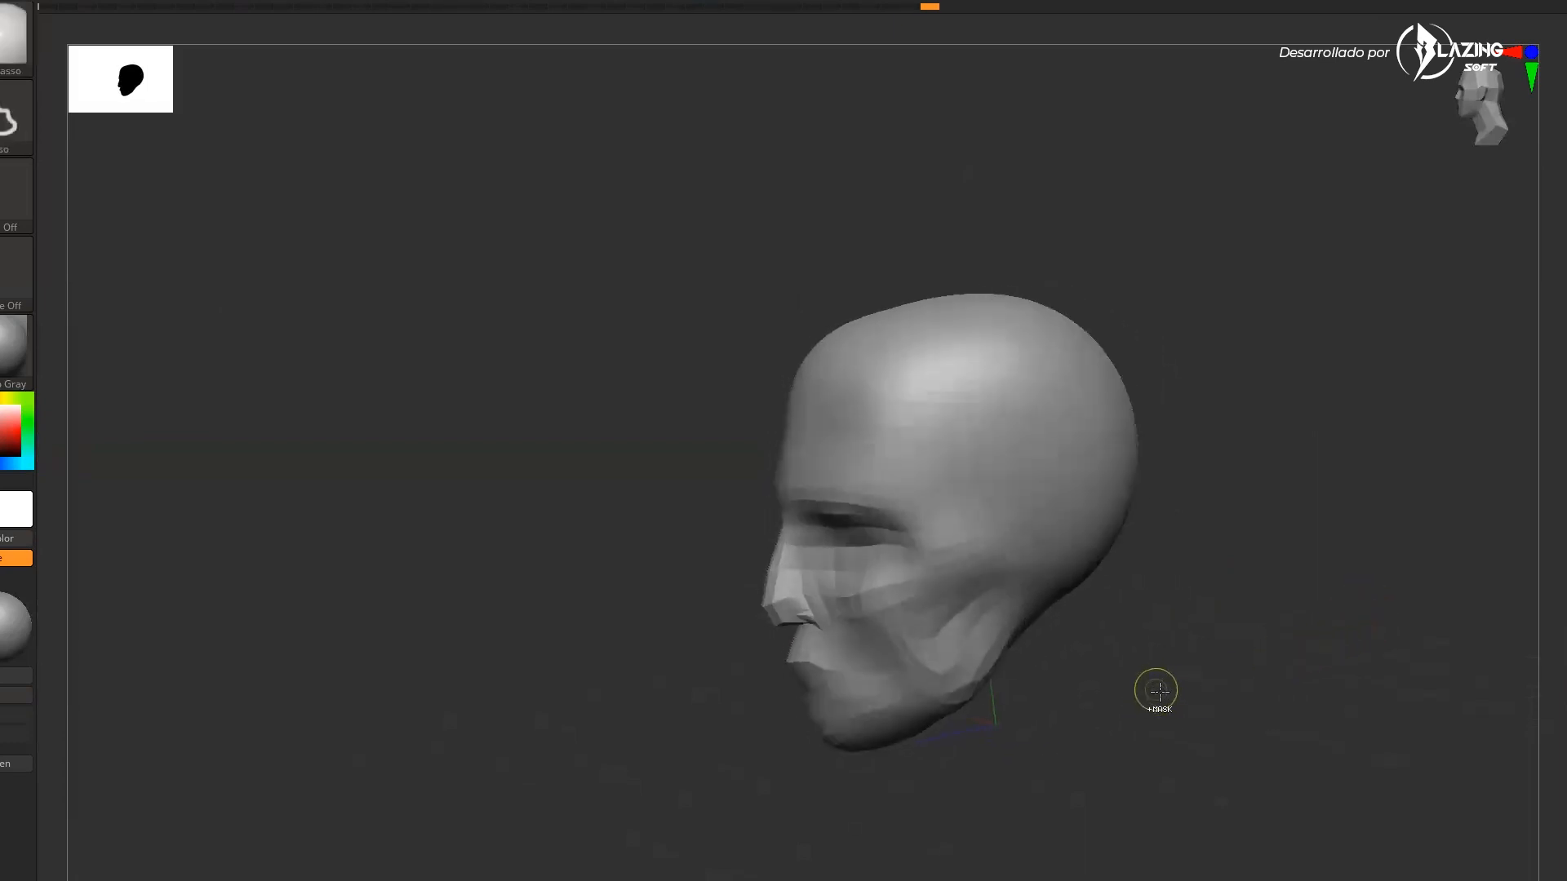
{"action": "mouse_move", "coordinate": [1074, 640]}
{"action": "left_mouse_down"}
{"action": "mouse_move", "coordinate": [1172, 625]}
{"action": "mouse_move", "coordinate": [1162, 642]}
{"action": "left_mouse_up"}
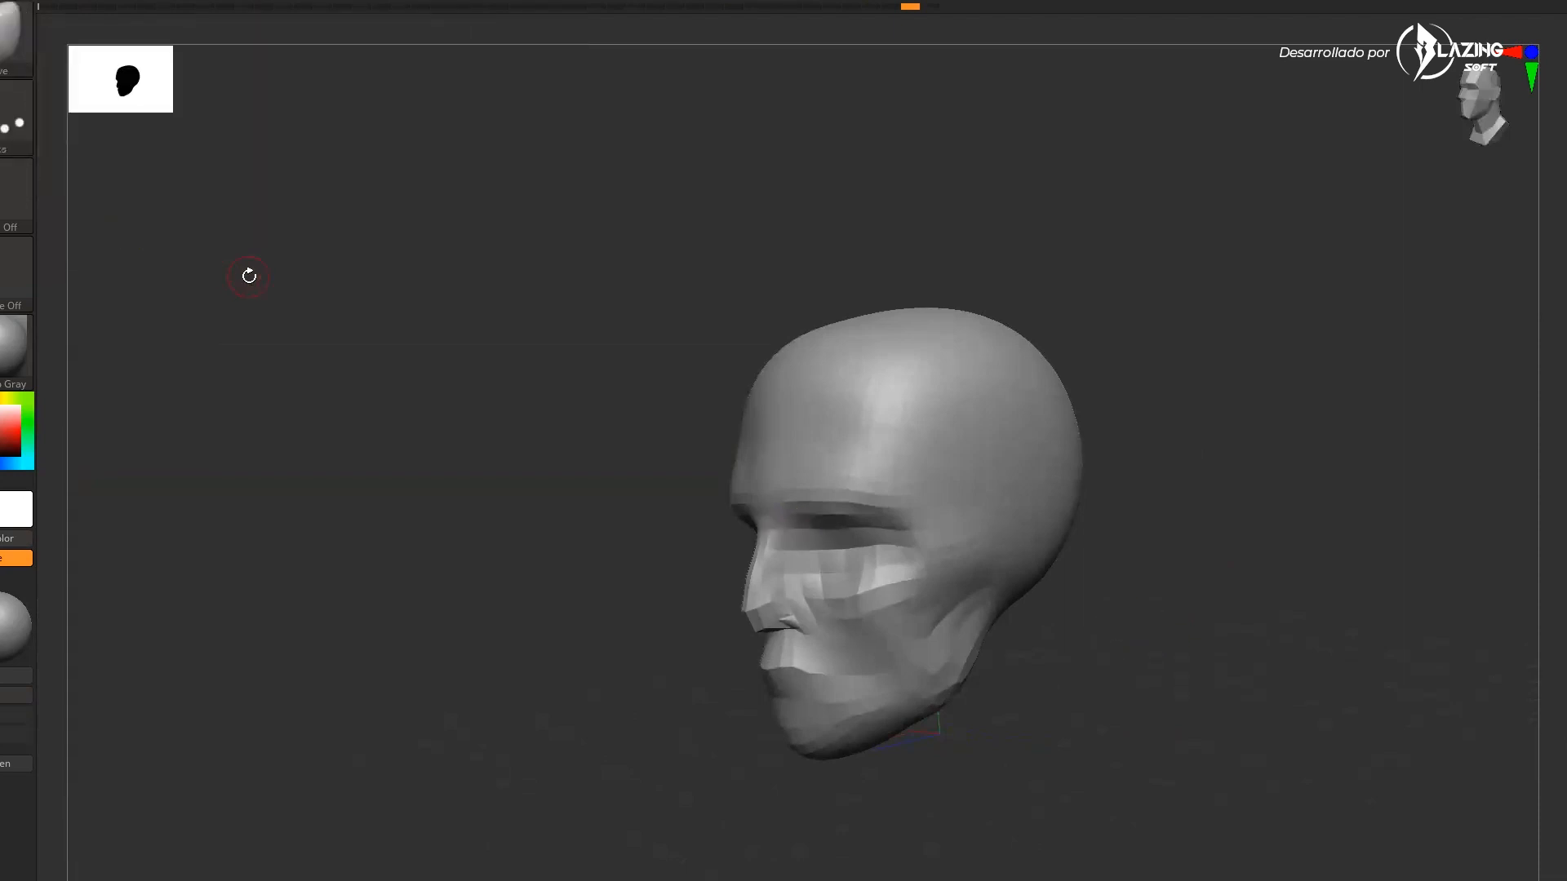
Select the MaskPen brush, dismiss its note, and paint a mask over the ear area
{"action": "key", "text": "b"}
{"action": "key", "text": "m"}
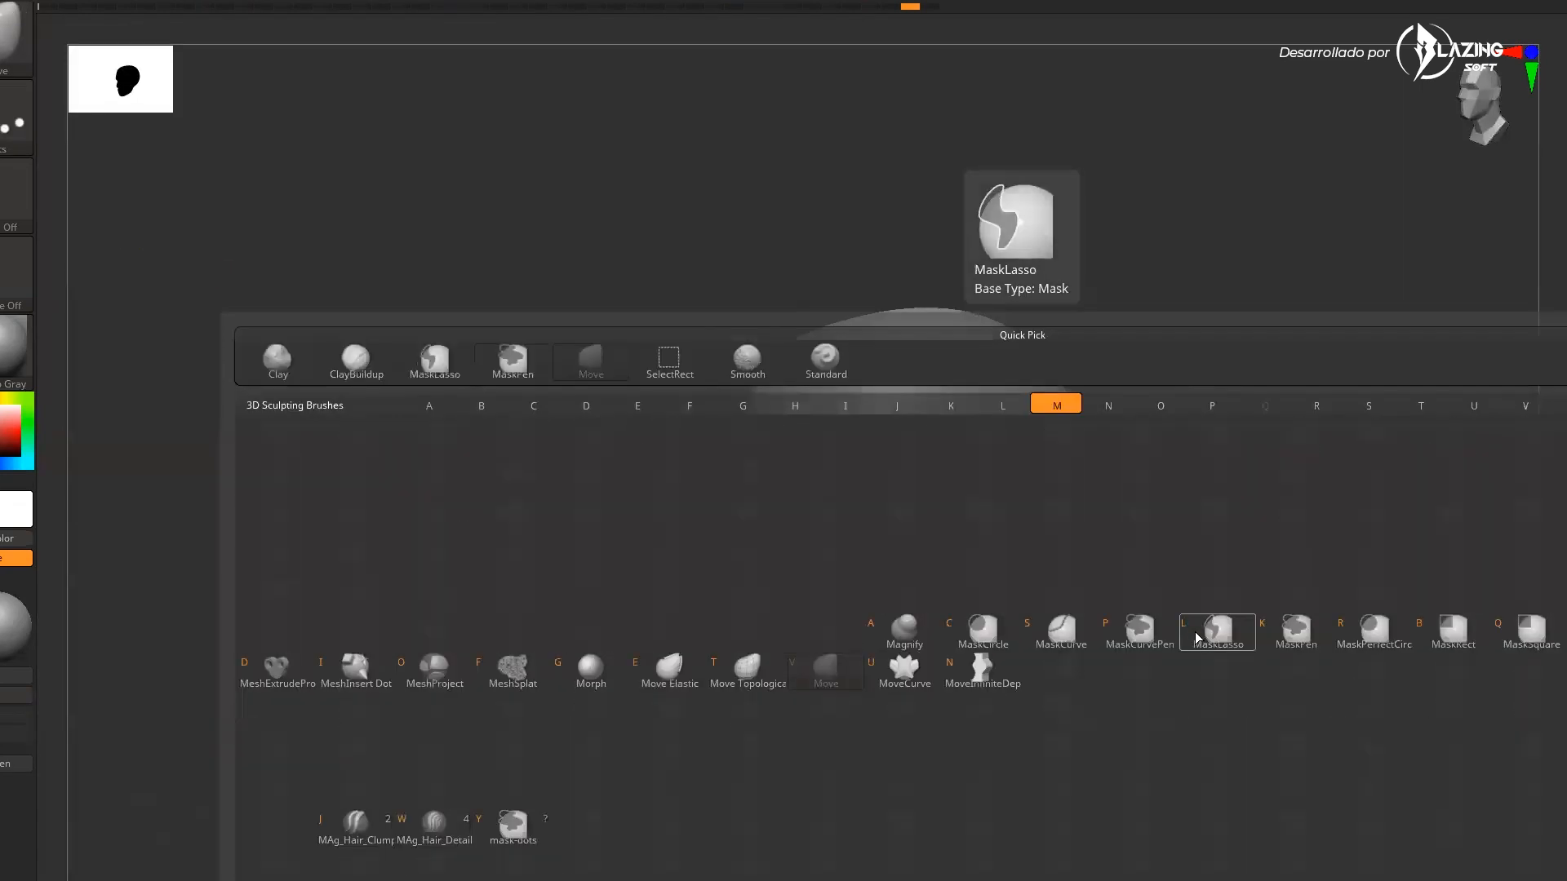
{"action": "left_click", "coordinate": [1295, 642]}
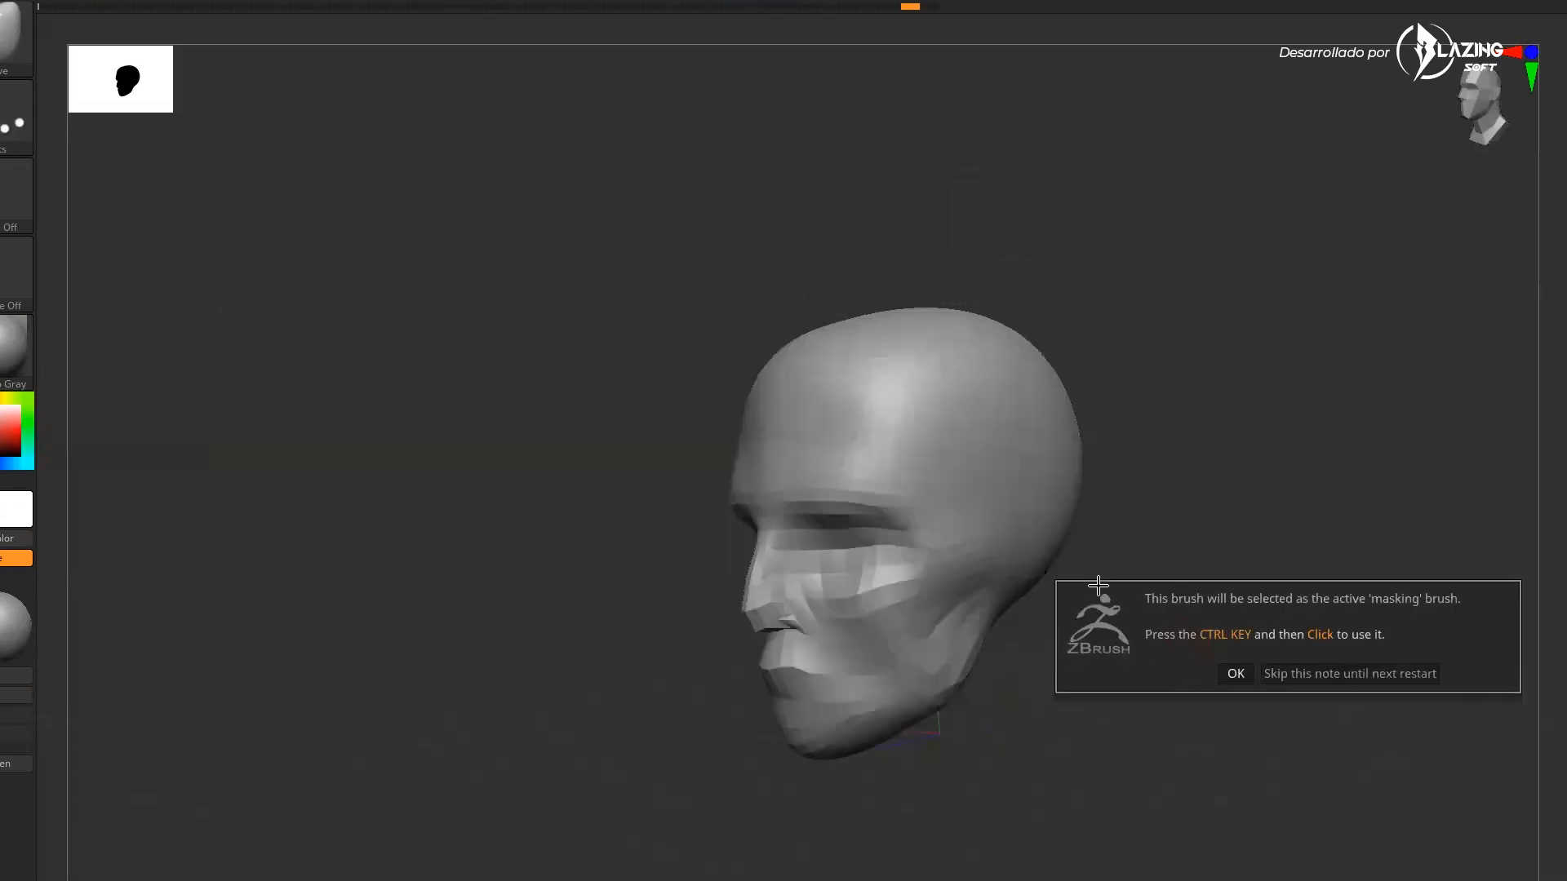
{"action": "left_click", "coordinate": [1231, 676]}
{"action": "right_click_drag", "start_coordinate": [1014, 531], "coordinate": [996, 517]}
{"action": "key", "text": "s"}
{"action": "mouse_move", "coordinate": [1033, 511]}
{"action": "left_mouse_down", "text": "ctrl"}
{"action": "mouse_move", "coordinate": [1014, 525]}
{"action": "mouse_move", "coordinate": [1024, 608]}
{"action": "mouse_move", "coordinate": [1045, 562]}
{"action": "left_mouse_up", "text": "ctrl"}
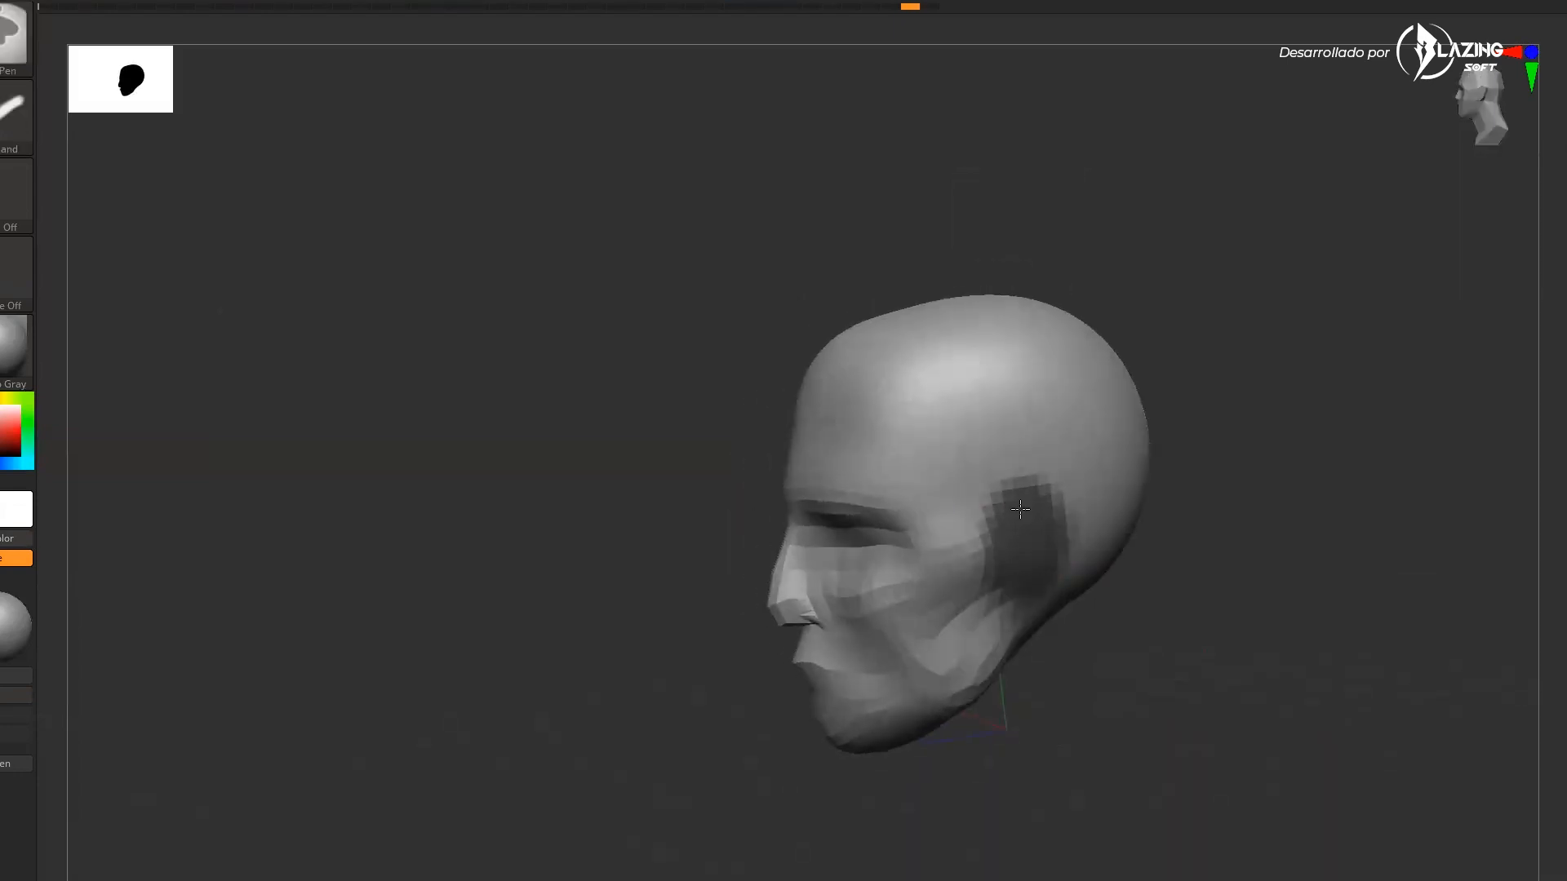
{"action": "left_click_drag", "start_coordinate": [1137, 664], "coordinate": [1210, 657]}
Try pulling the masked ear outward with the Transpose gizmo, then undo both moves
{"action": "key", "text": "w"}
{"action": "left_click_drag", "start_coordinate": [815, 450], "coordinate": [849, 451]}
{"action": "left_click_drag", "start_coordinate": [1280, 470], "coordinate": [1285, 475]}
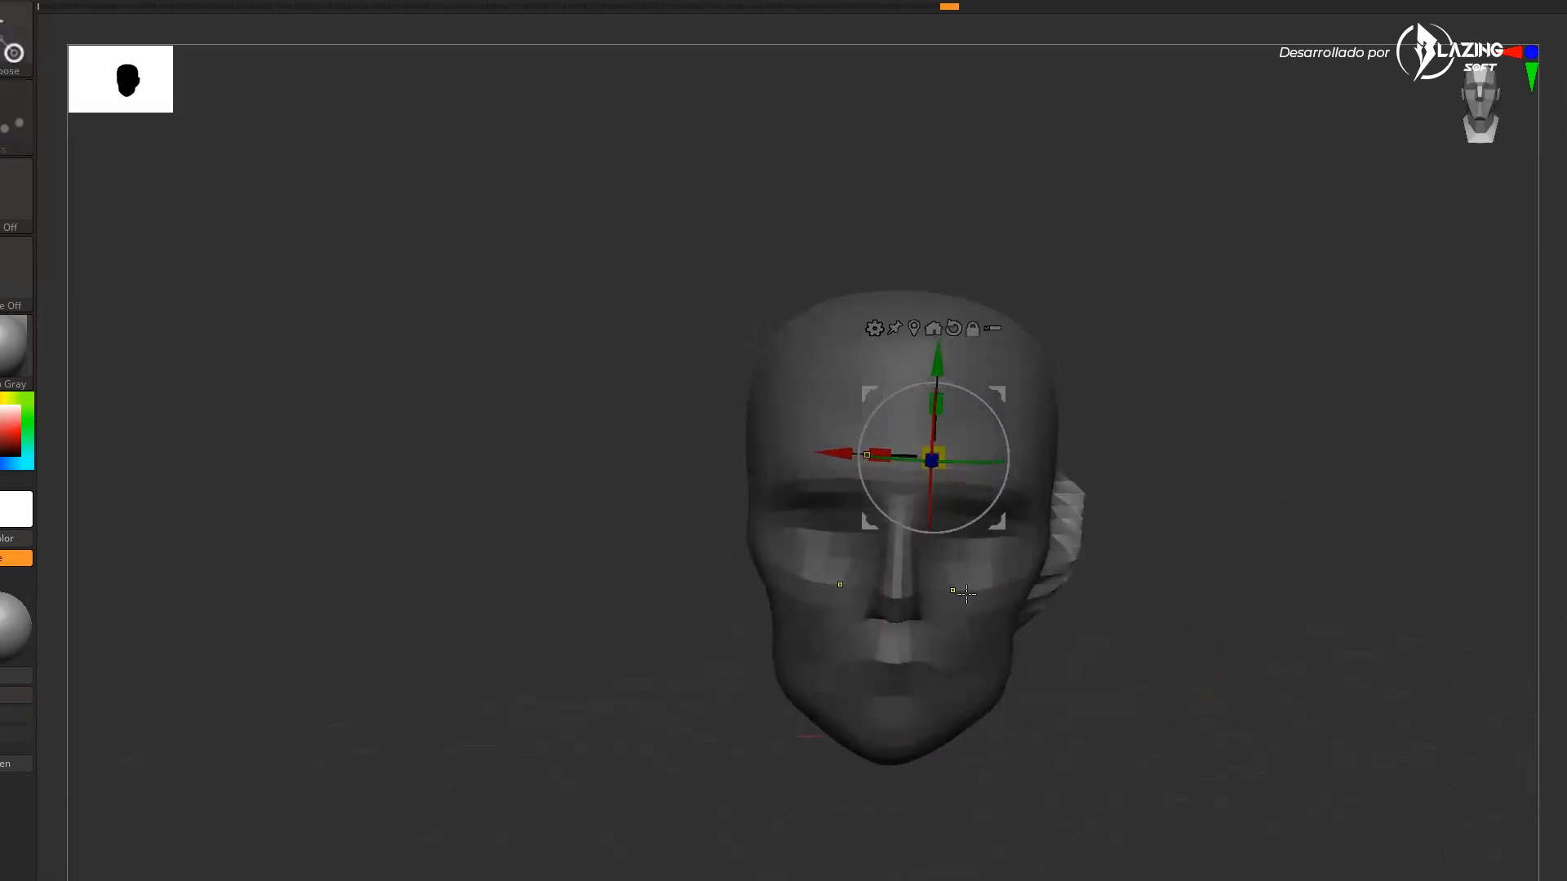
{"action": "key", "text": "ctrl+z"}
{"action": "key", "text": "ctrl+z"}
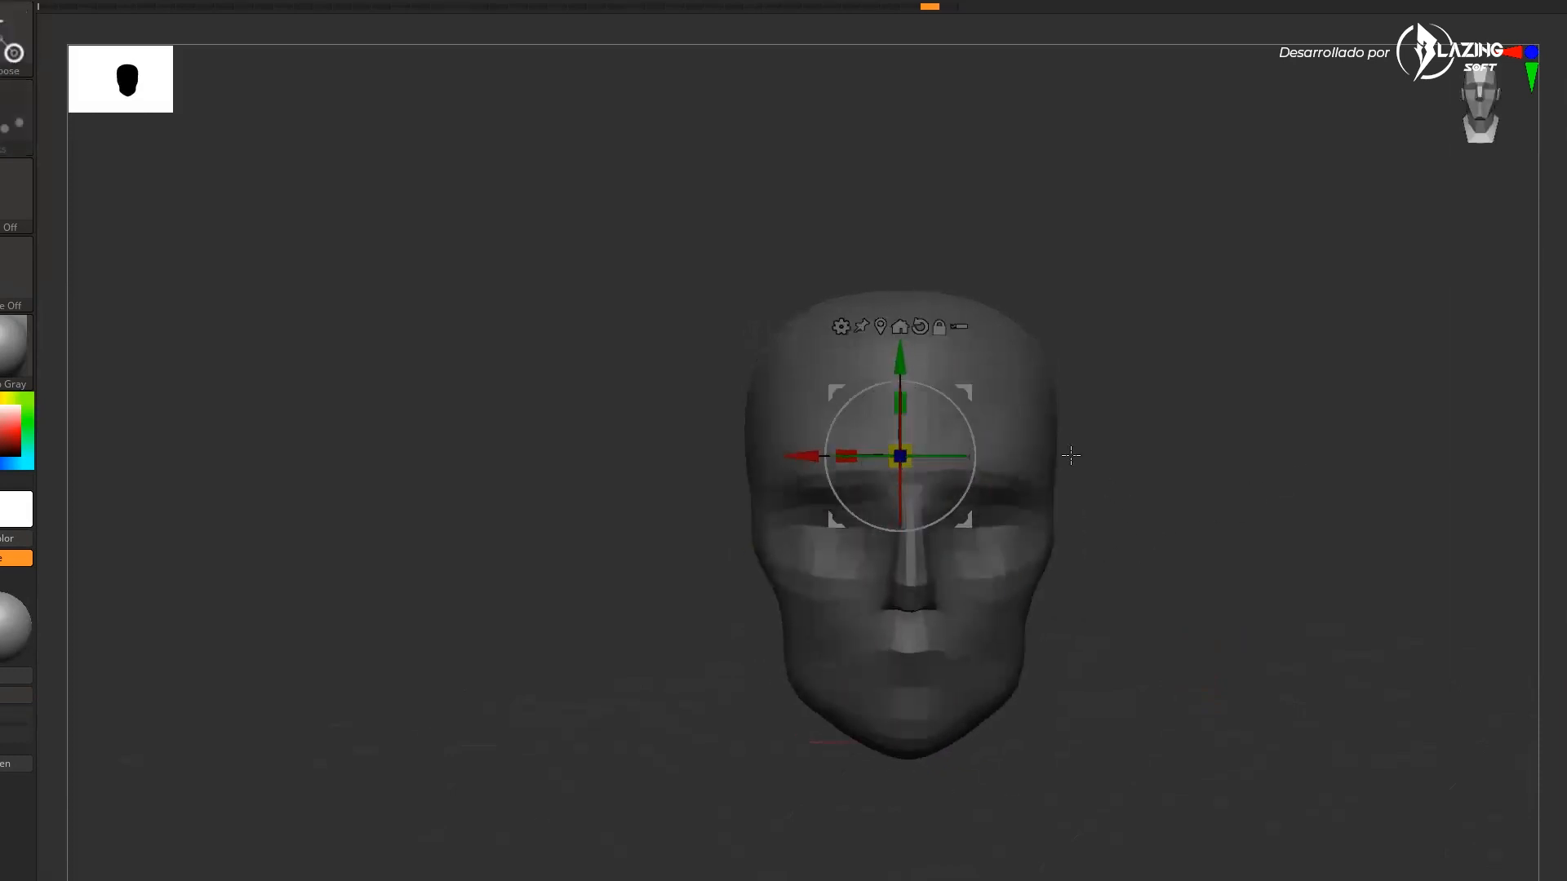
Recenter the gizmo on the unmasked mesh and pull the ear outward from the head
{"action": "left_click", "coordinate": [881, 326]}
{"action": "left_click_drag", "start_coordinate": [1096, 483], "coordinate": [1144, 481]}
{"action": "mouse_move", "coordinate": [1266, 514]}
{"action": "left_mouse_down"}
{"action": "mouse_move", "coordinate": [1221, 566]}
{"action": "mouse_move", "coordinate": [1235, 630]}
{"action": "mouse_move", "coordinate": [1270, 577]}
{"action": "mouse_move", "coordinate": [1177, 518]}
{"action": "mouse_move", "coordinate": [1059, 570]}
{"action": "mouse_move", "coordinate": [1052, 523]}
{"action": "left_mouse_up"}
{"action": "key", "text": "q"}
Turn on polyframe display and shape the ear's rim from the side with the Move brush
{"action": "key", "text": "s"}
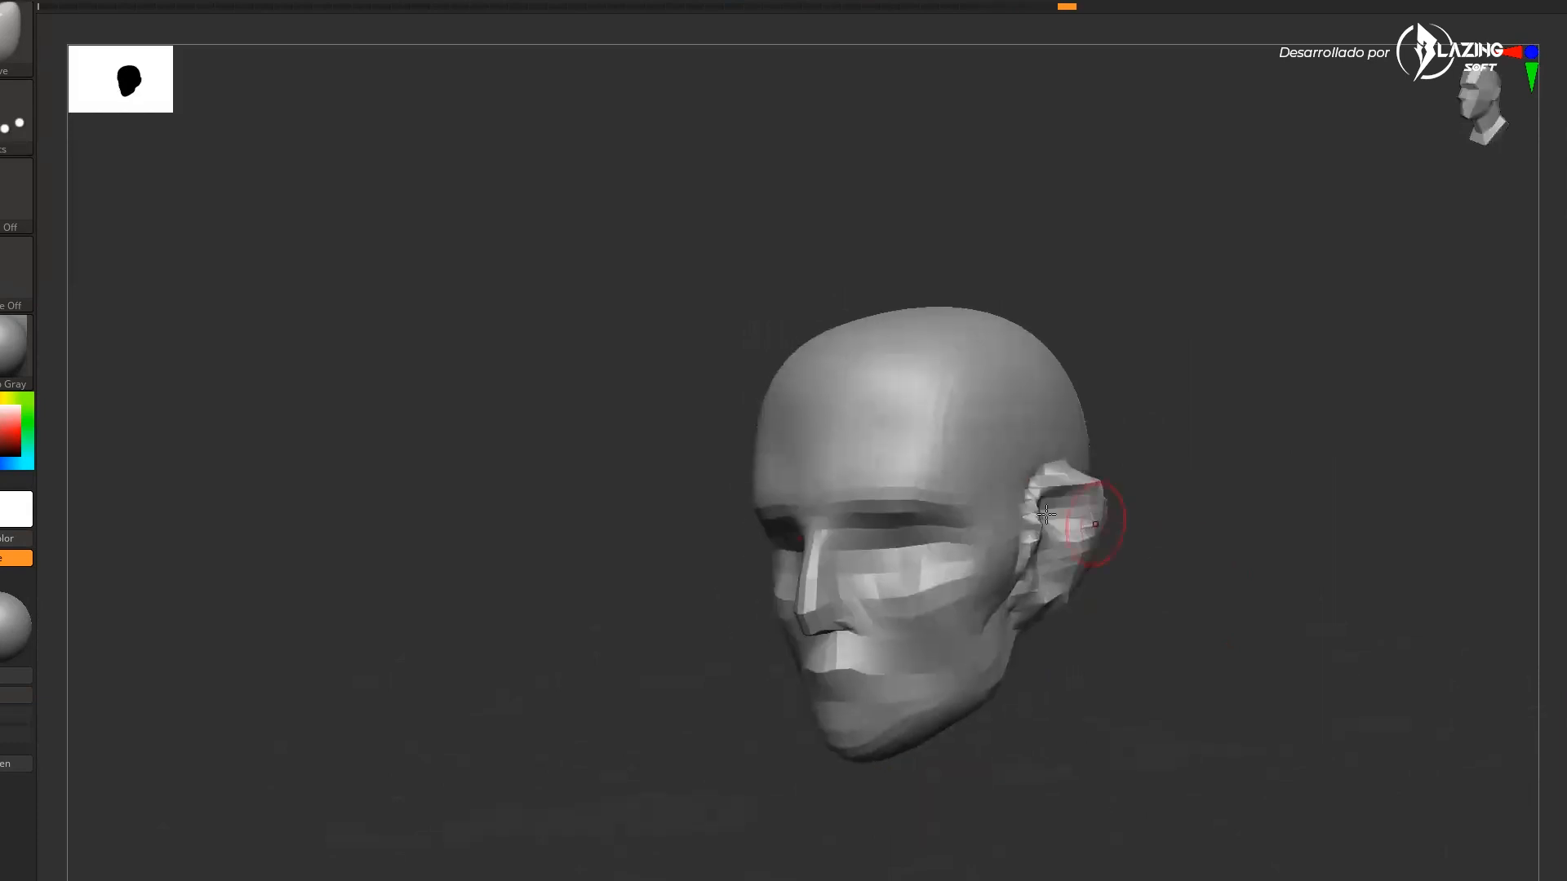
{"action": "mouse_move", "coordinate": [1200, 565]}
{"action": "left_mouse_down"}
{"action": "mouse_move", "coordinate": [1232, 567]}
{"action": "mouse_move", "coordinate": [1220, 678]}
{"action": "mouse_move", "coordinate": [1368, 633]}
{"action": "left_mouse_up"}
{"action": "key", "text": "shift+f"}
{"action": "left_click_drag", "start_coordinate": [1333, 738], "coordinate": [1208, 563], "text": "alt"}
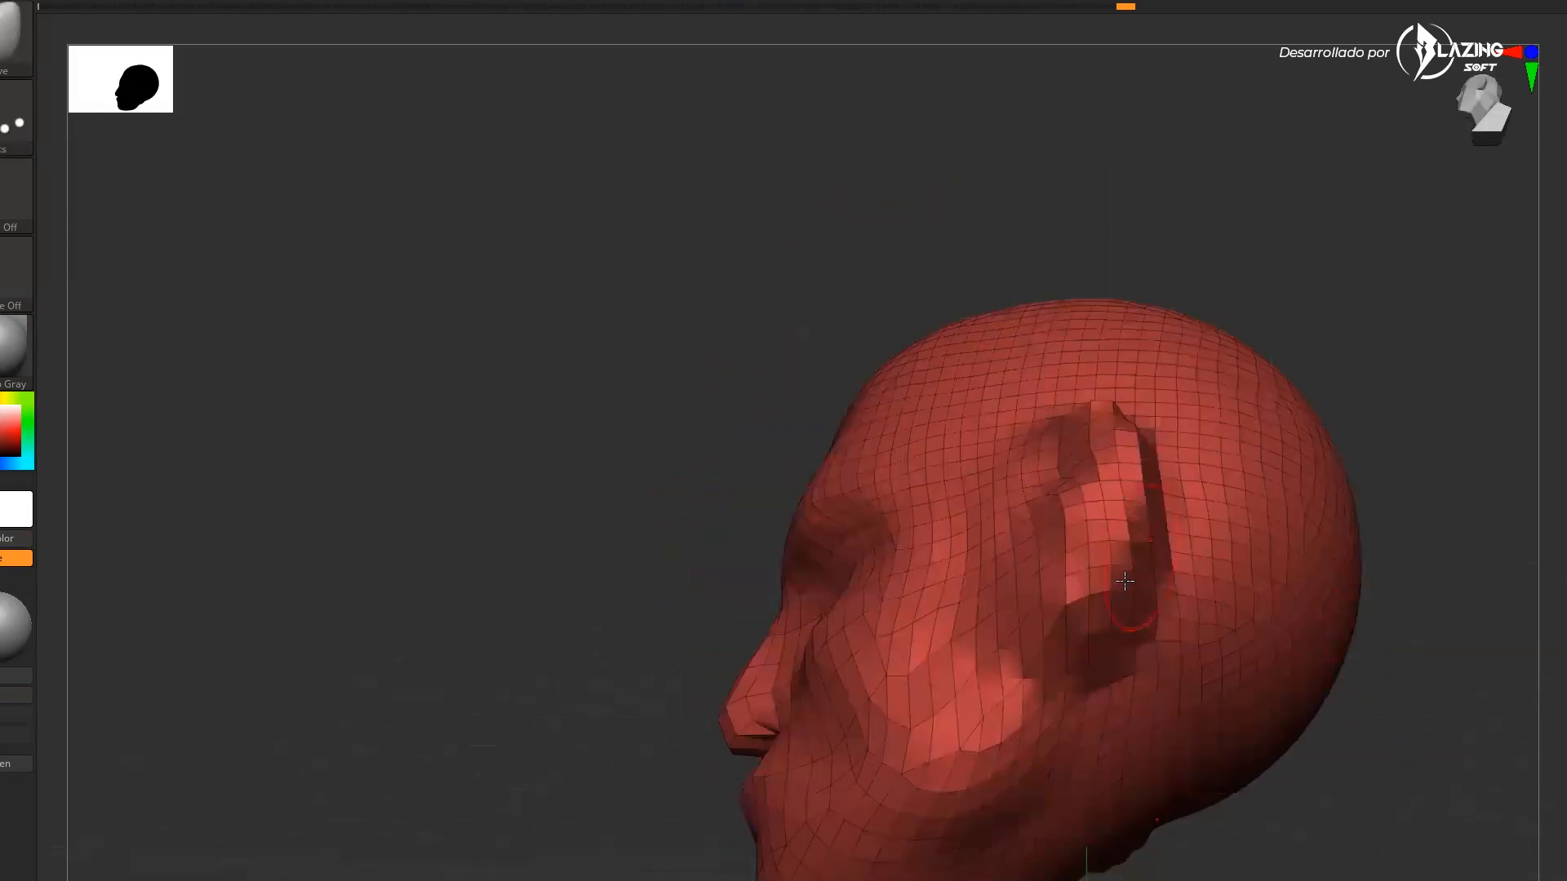
{"action": "left_click_drag", "start_coordinate": [1379, 421], "coordinate": [1124, 417]}
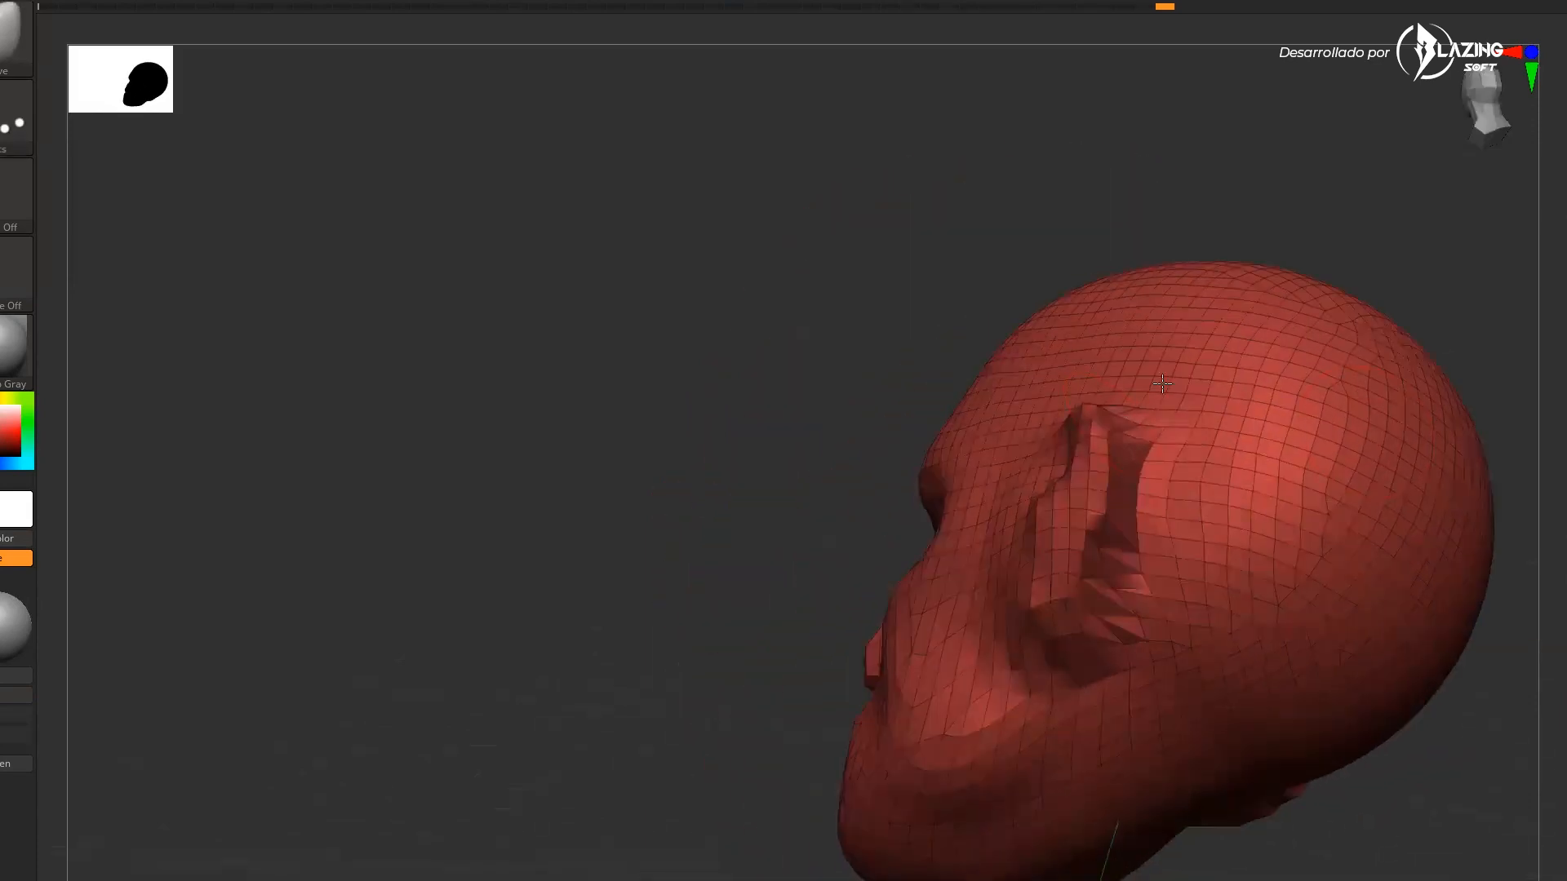
{"action": "left_click_drag", "start_coordinate": [1159, 477], "coordinate": [1127, 507]}
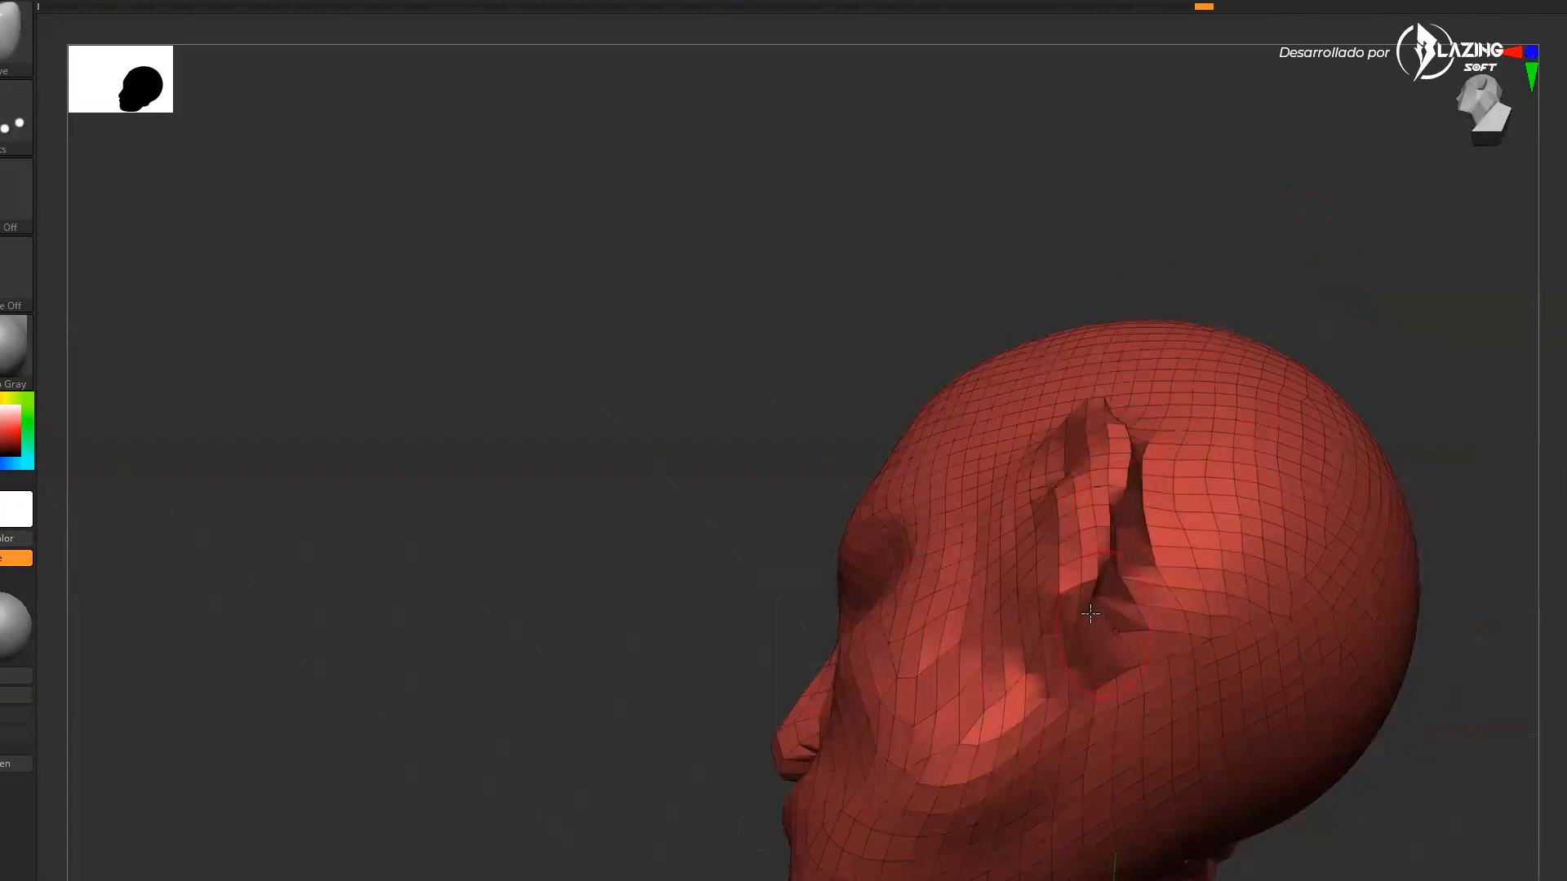
Shape the ear from behind and the front, pressing it closer against the head
{"action": "left_click_drag", "start_coordinate": [1438, 386], "coordinate": [1127, 447]}
{"action": "left_click_drag", "start_coordinate": [946, 232], "coordinate": [1135, 445]}
{"action": "left_click_drag", "start_coordinate": [1405, 776], "coordinate": [1105, 509]}
{"action": "left_click_drag", "start_coordinate": [1384, 402], "coordinate": [1081, 470]}
{"action": "left_click_drag", "start_coordinate": [1286, 579], "coordinate": [1210, 769]}
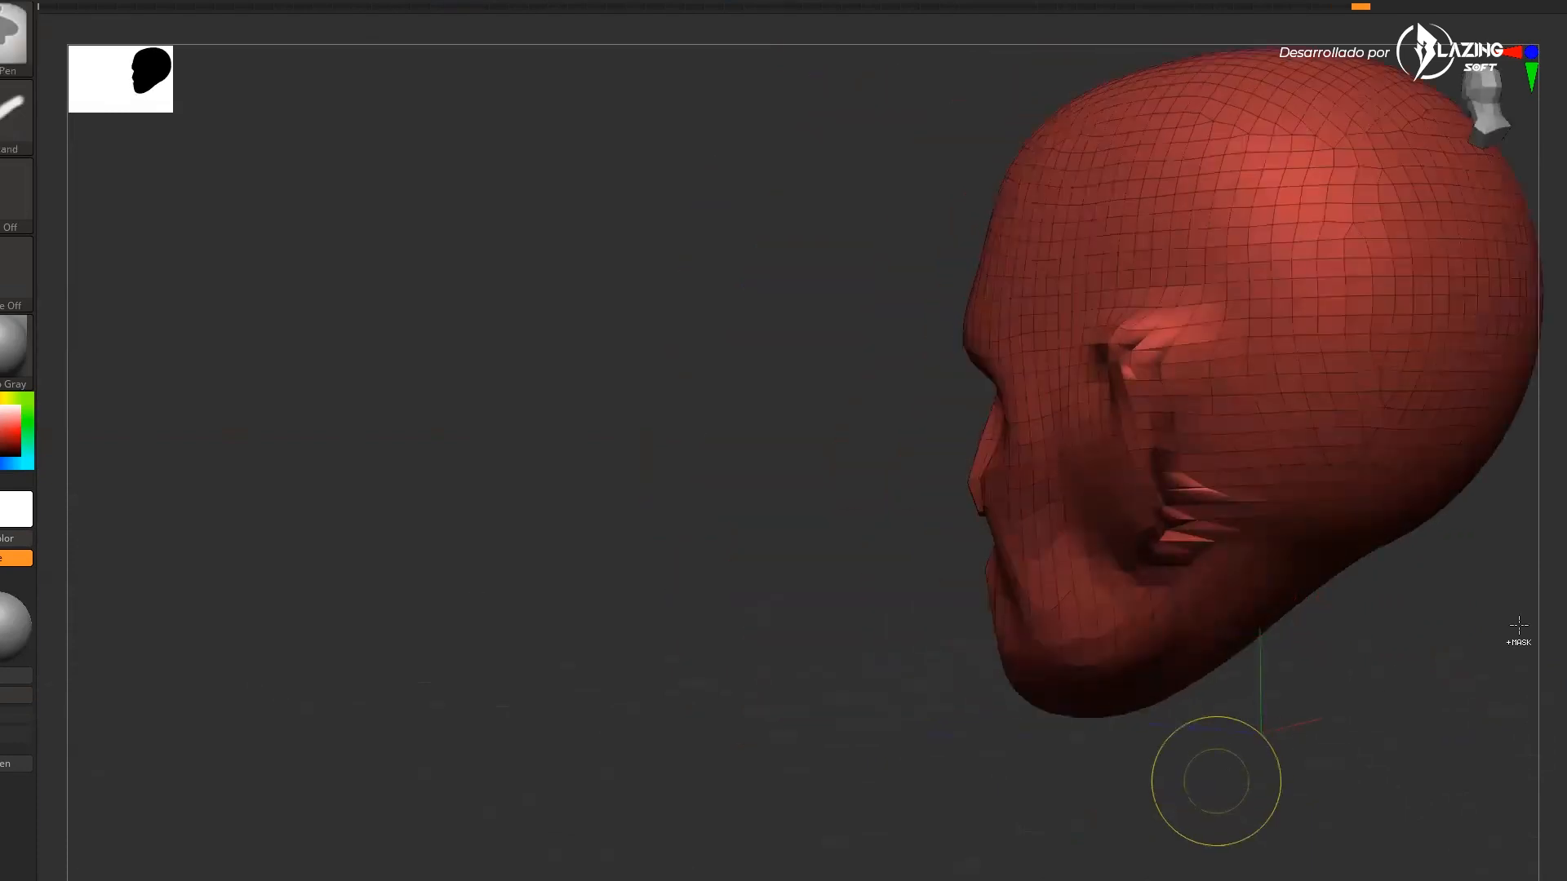
{"action": "left_click_drag", "start_coordinate": [1423, 713], "coordinate": [1179, 383]}
{"action": "left_click_drag", "start_coordinate": [1043, 786], "coordinate": [1216, 368]}
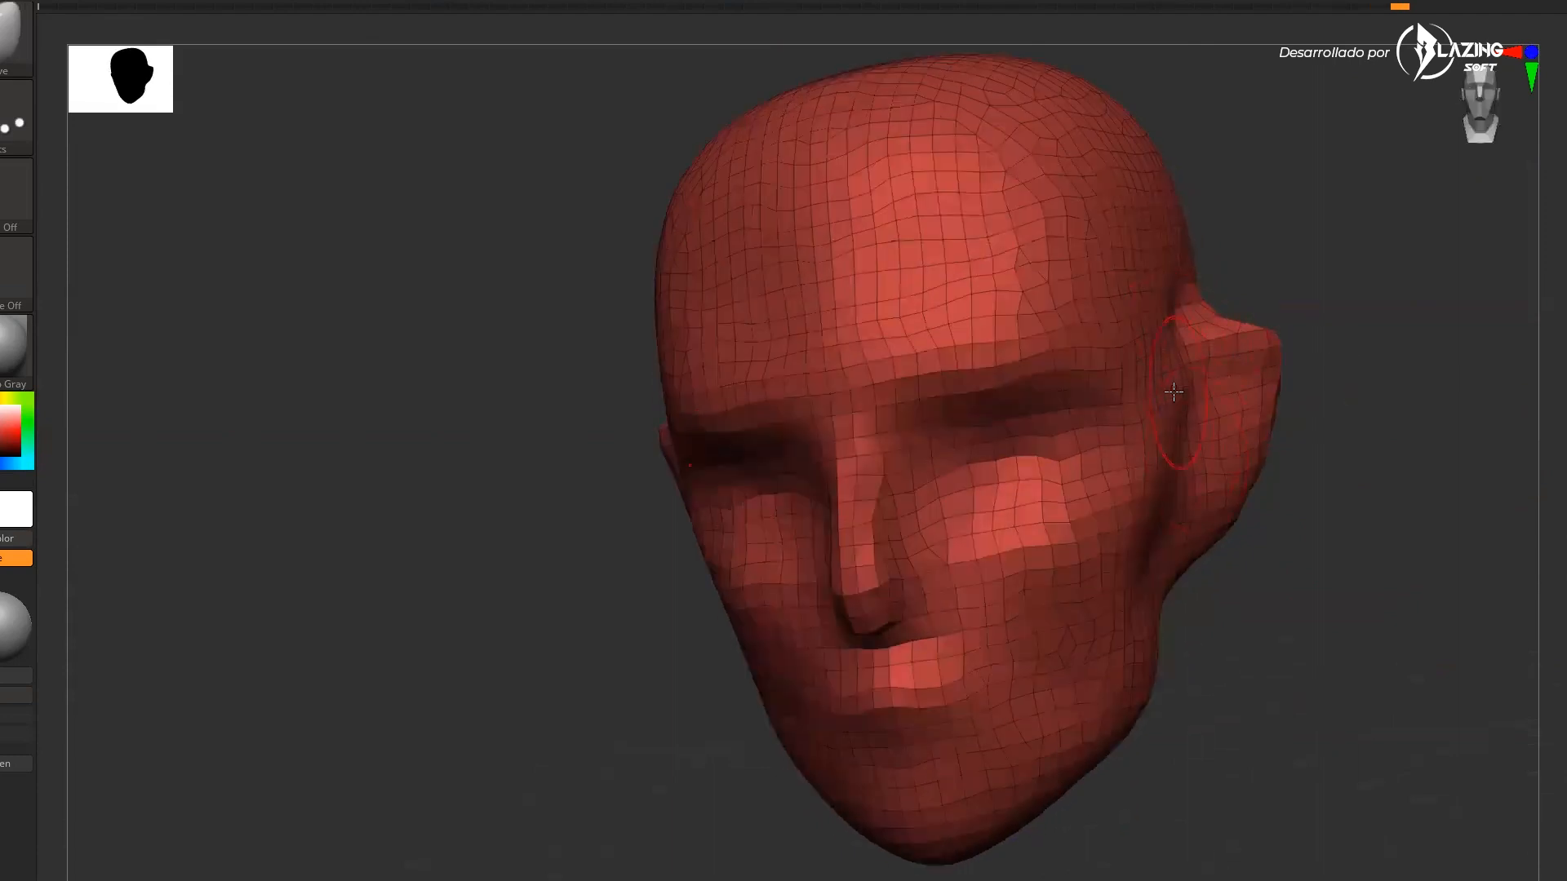
{"action": "left_click_drag", "start_coordinate": [1308, 468], "coordinate": [1185, 508]}
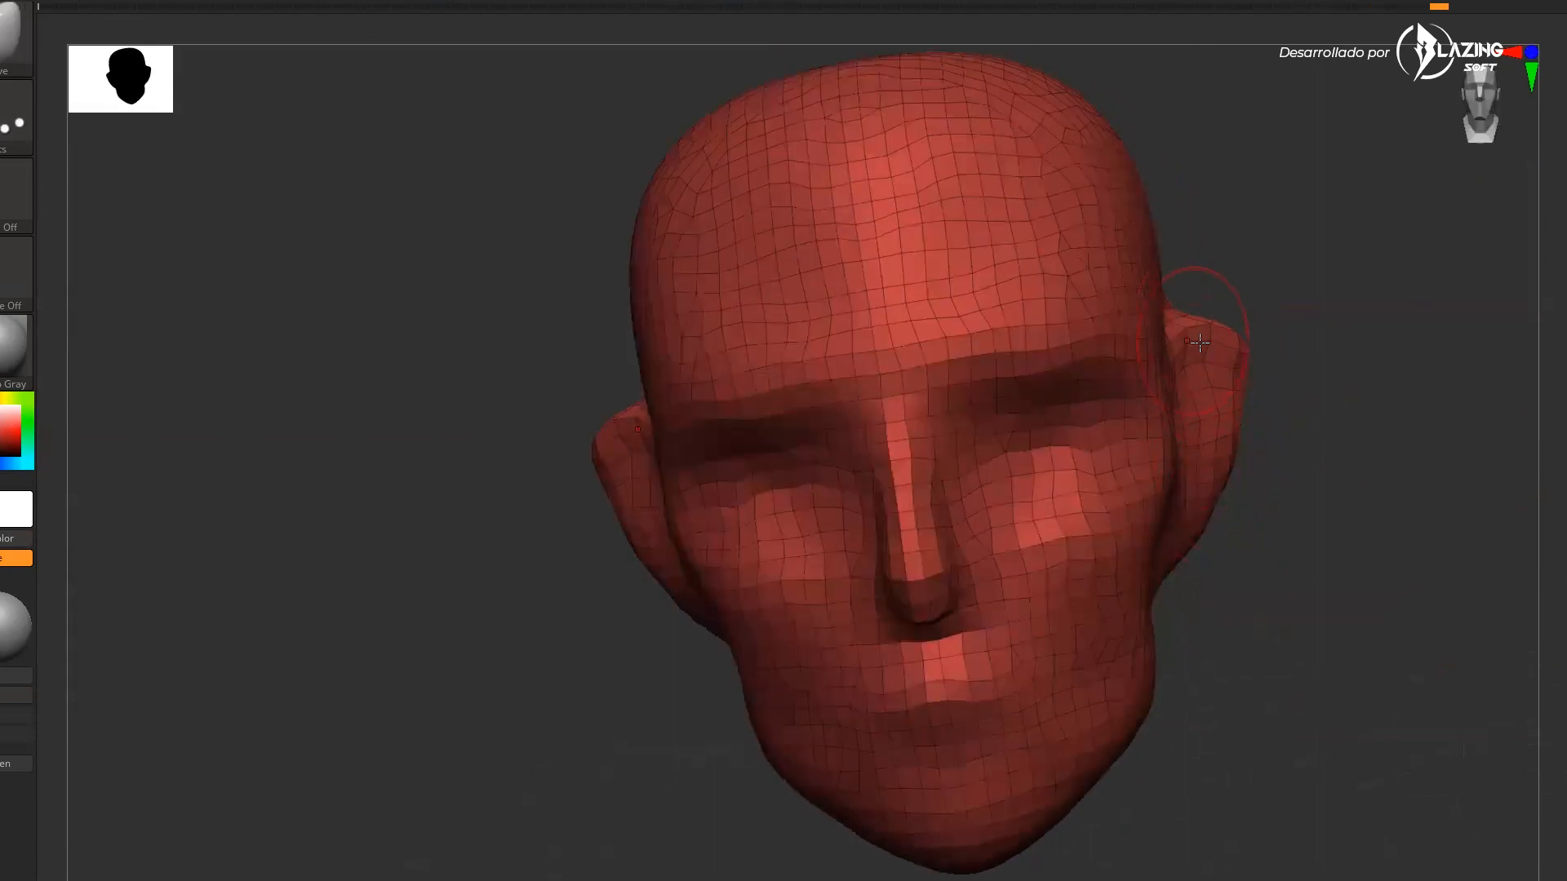
{"action": "left_click_drag", "start_coordinate": [1302, 389], "coordinate": [1264, 418]}
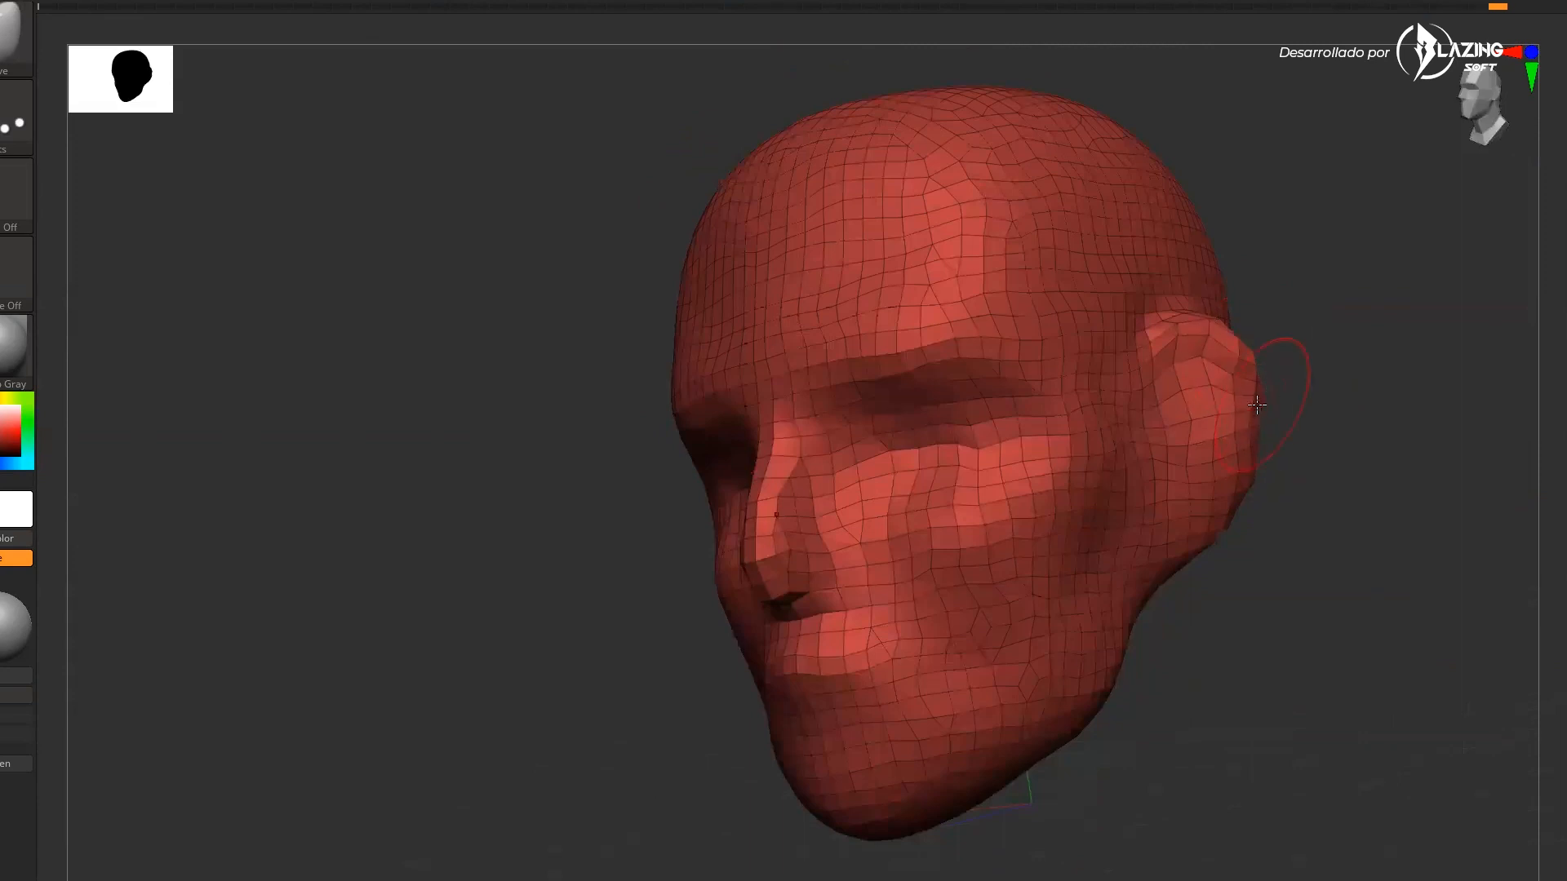
{"action": "left_click_drag", "start_coordinate": [1291, 485], "coordinate": [1156, 532]}
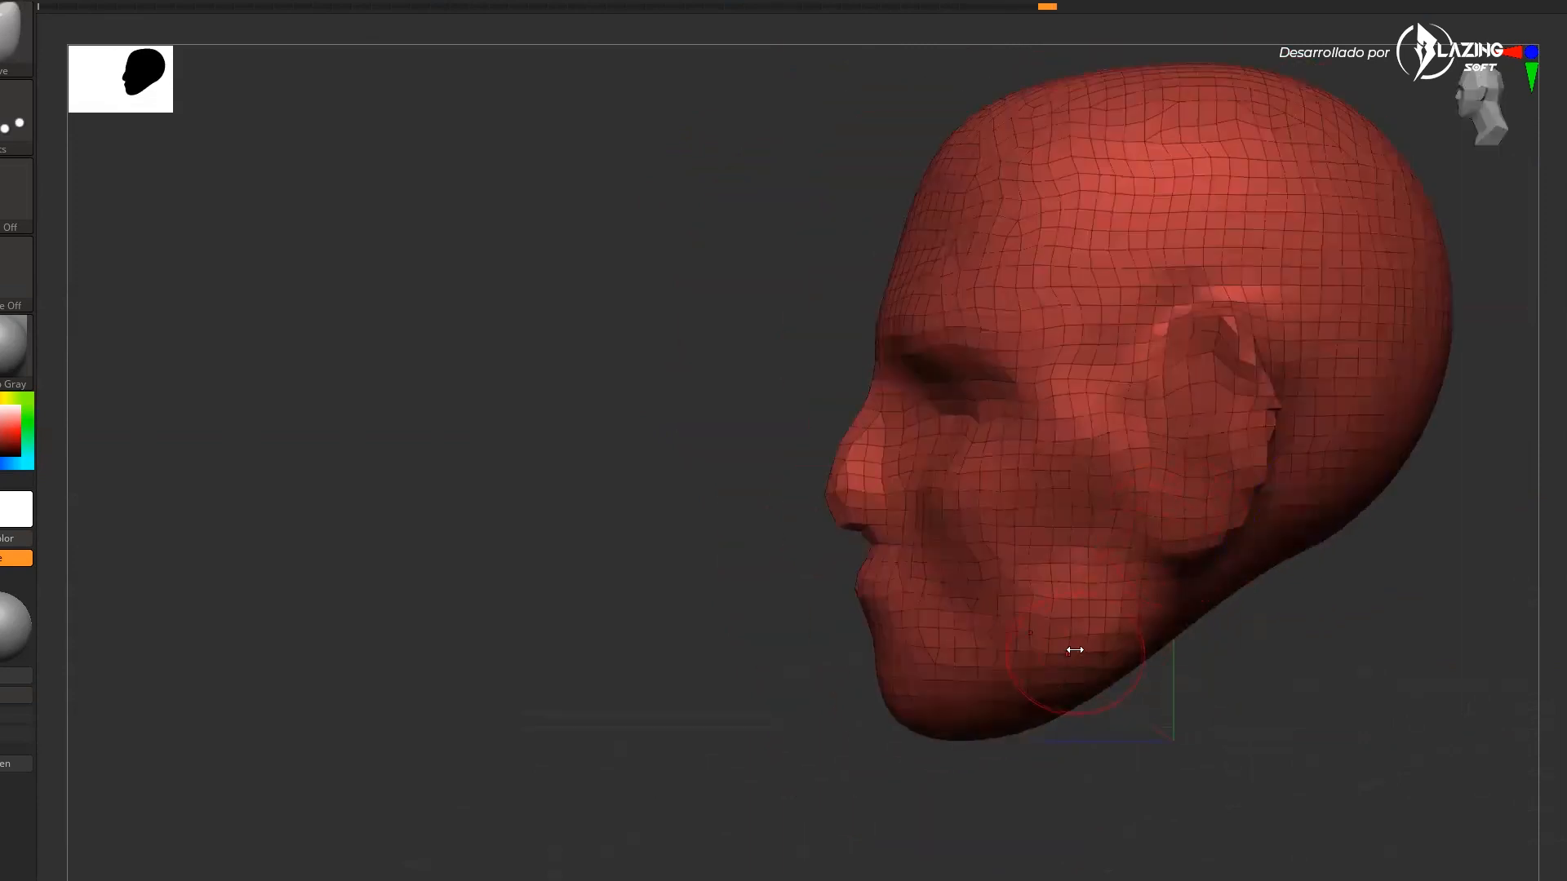
Mask the head above the jaw and pull a neck downward with the Transpose gizmo
{"action": "left_click_drag", "start_coordinate": [1317, 681], "coordinate": [1130, 637], "text": "alt"}
{"action": "left_click_drag", "start_coordinate": [1154, 531], "coordinate": [1061, 489]}
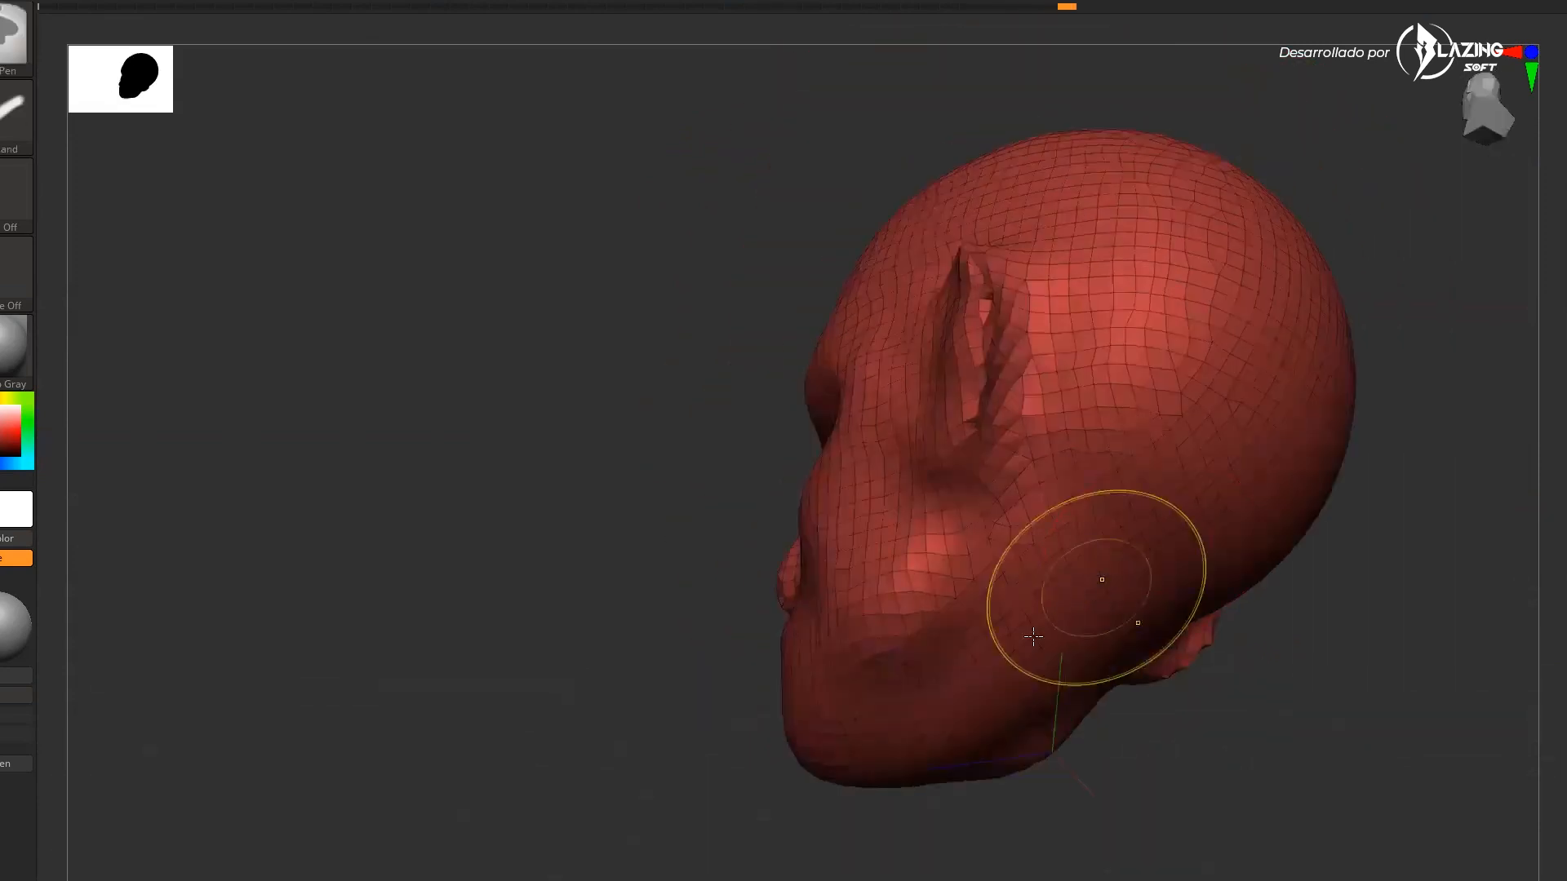
{"action": "left_click_drag", "start_coordinate": [1099, 588], "coordinate": [1071, 605], "text": "ctrl"}
{"action": "mouse_move", "coordinate": [1207, 717]}
{"action": "left_mouse_down"}
{"action": "mouse_move", "coordinate": [1130, 637]}
{"action": "mouse_move", "coordinate": [1354, 826]}
{"action": "mouse_move", "coordinate": [1333, 769]}
{"action": "left_mouse_up"}
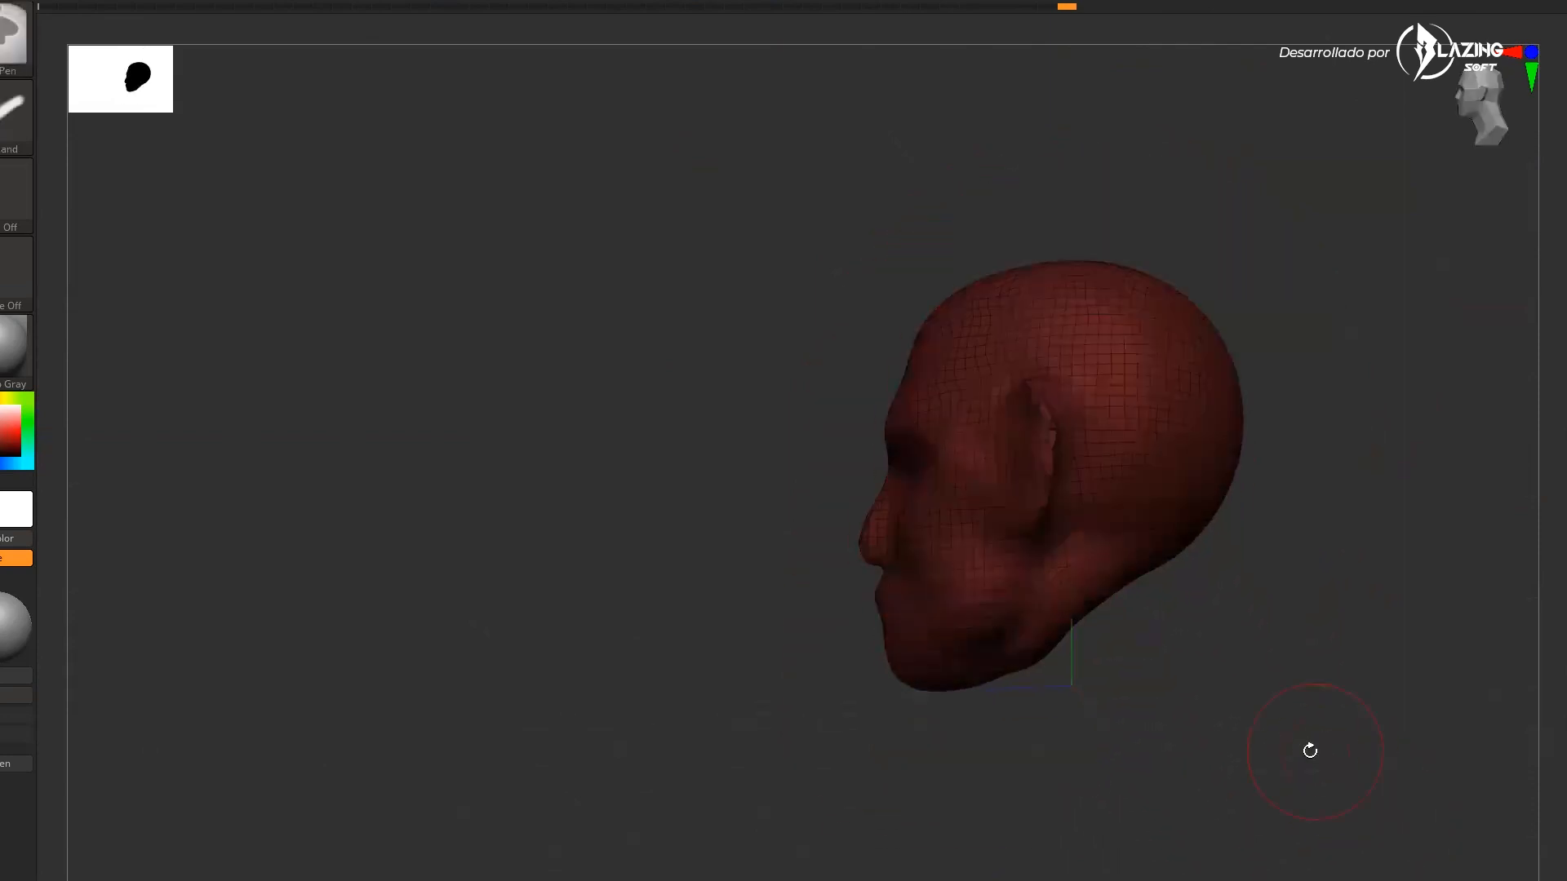
{"action": "left_click_drag", "start_coordinate": [1278, 726], "coordinate": [1178, 708], "text": "alt"}
{"action": "key", "text": "w"}
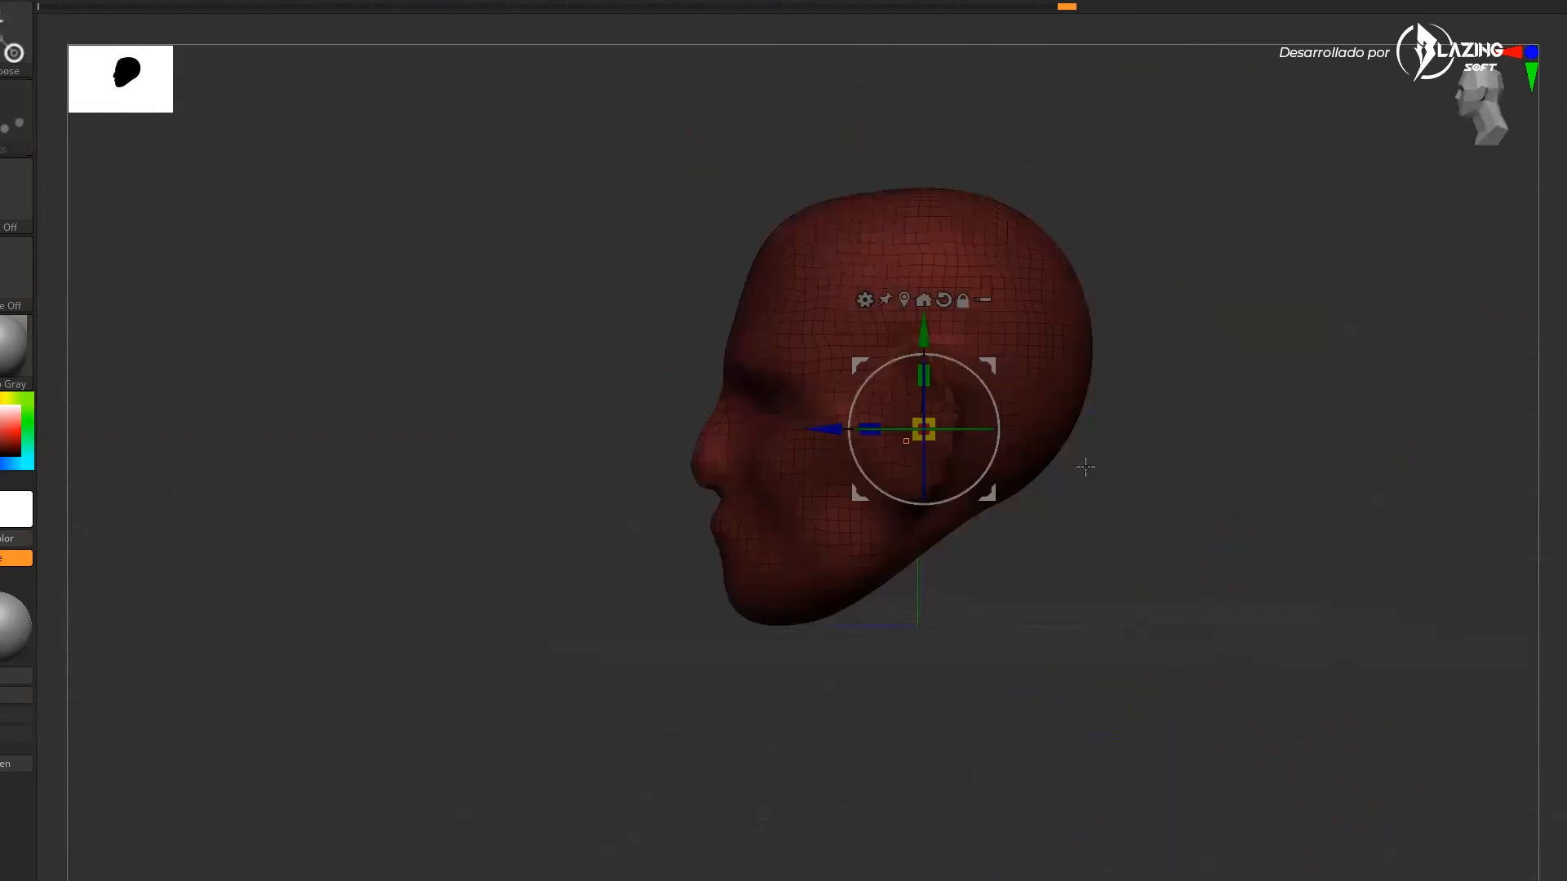
{"action": "left_click_drag", "start_coordinate": [985, 359], "coordinate": [1049, 555]}
{"action": "key", "text": "q"}
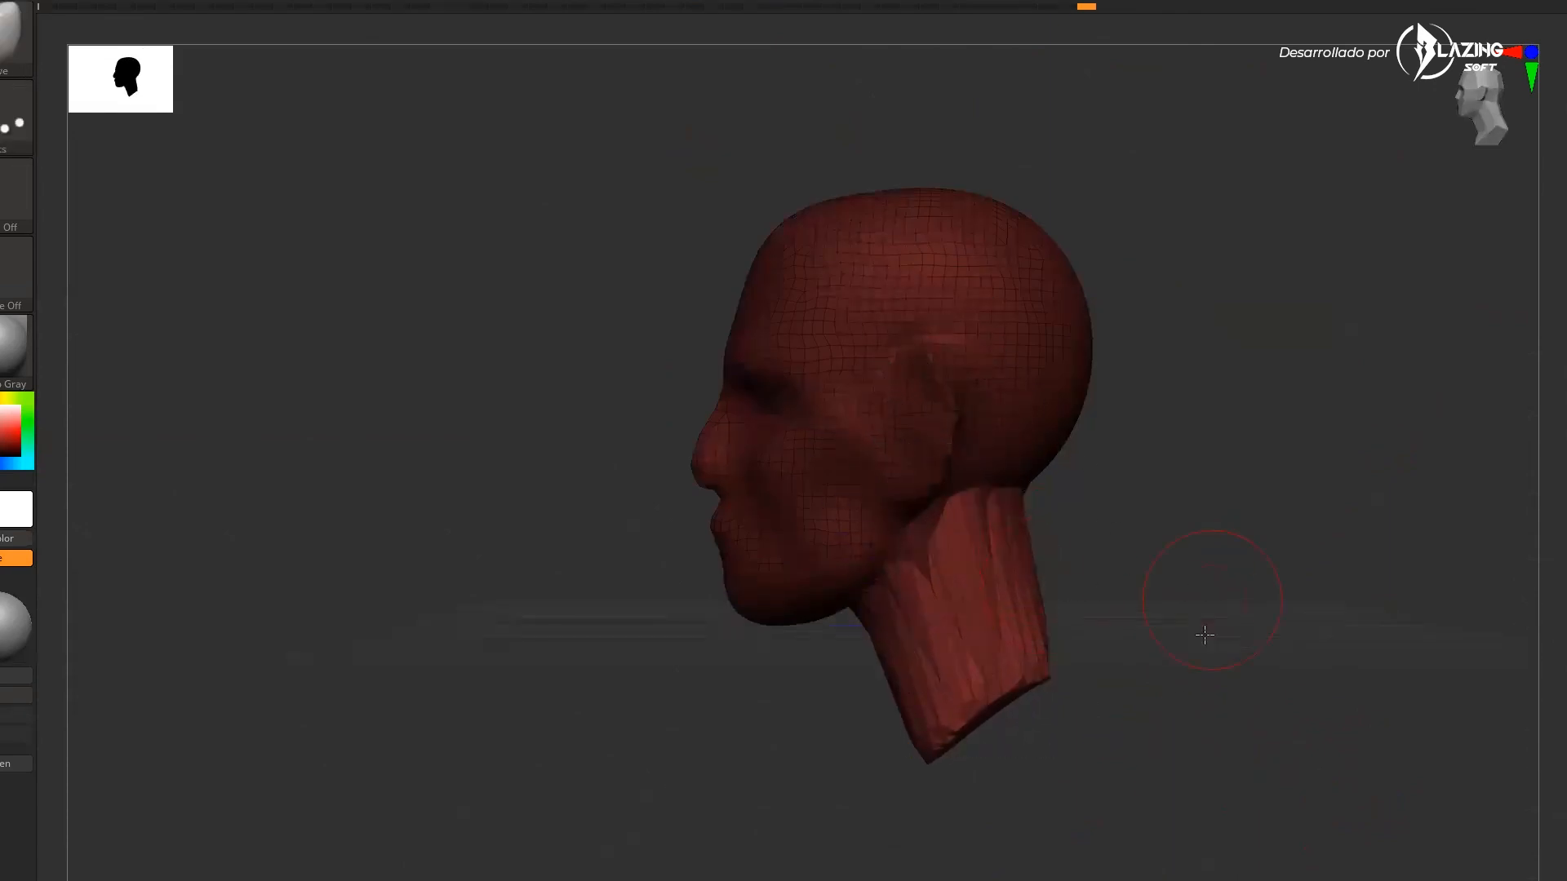
Widen and shape the neck with the Move brush from the side
{"action": "mouse_move", "coordinate": [1116, 729]}
{"action": "left_mouse_down"}
{"action": "mouse_move", "coordinate": [1283, 658]}
{"action": "mouse_move", "coordinate": [1239, 687]}
{"action": "mouse_move", "coordinate": [1332, 742]}
{"action": "mouse_move", "coordinate": [1298, 783]}
{"action": "mouse_move", "coordinate": [1268, 721]}
{"action": "mouse_move", "coordinate": [1183, 728]}
{"action": "left_mouse_up"}
{"action": "left_click_drag", "start_coordinate": [1534, 730], "coordinate": [1298, 700]}
{"action": "left_click_drag", "start_coordinate": [1332, 702], "coordinate": [1422, 703]}
{"action": "mouse_move", "coordinate": [1437, 612]}
{"action": "left_mouse_down"}
{"action": "mouse_move", "coordinate": [1483, 653]}
{"action": "mouse_move", "coordinate": [1362, 614]}
{"action": "mouse_move", "coordinate": [1256, 615]}
{"action": "left_mouse_up"}
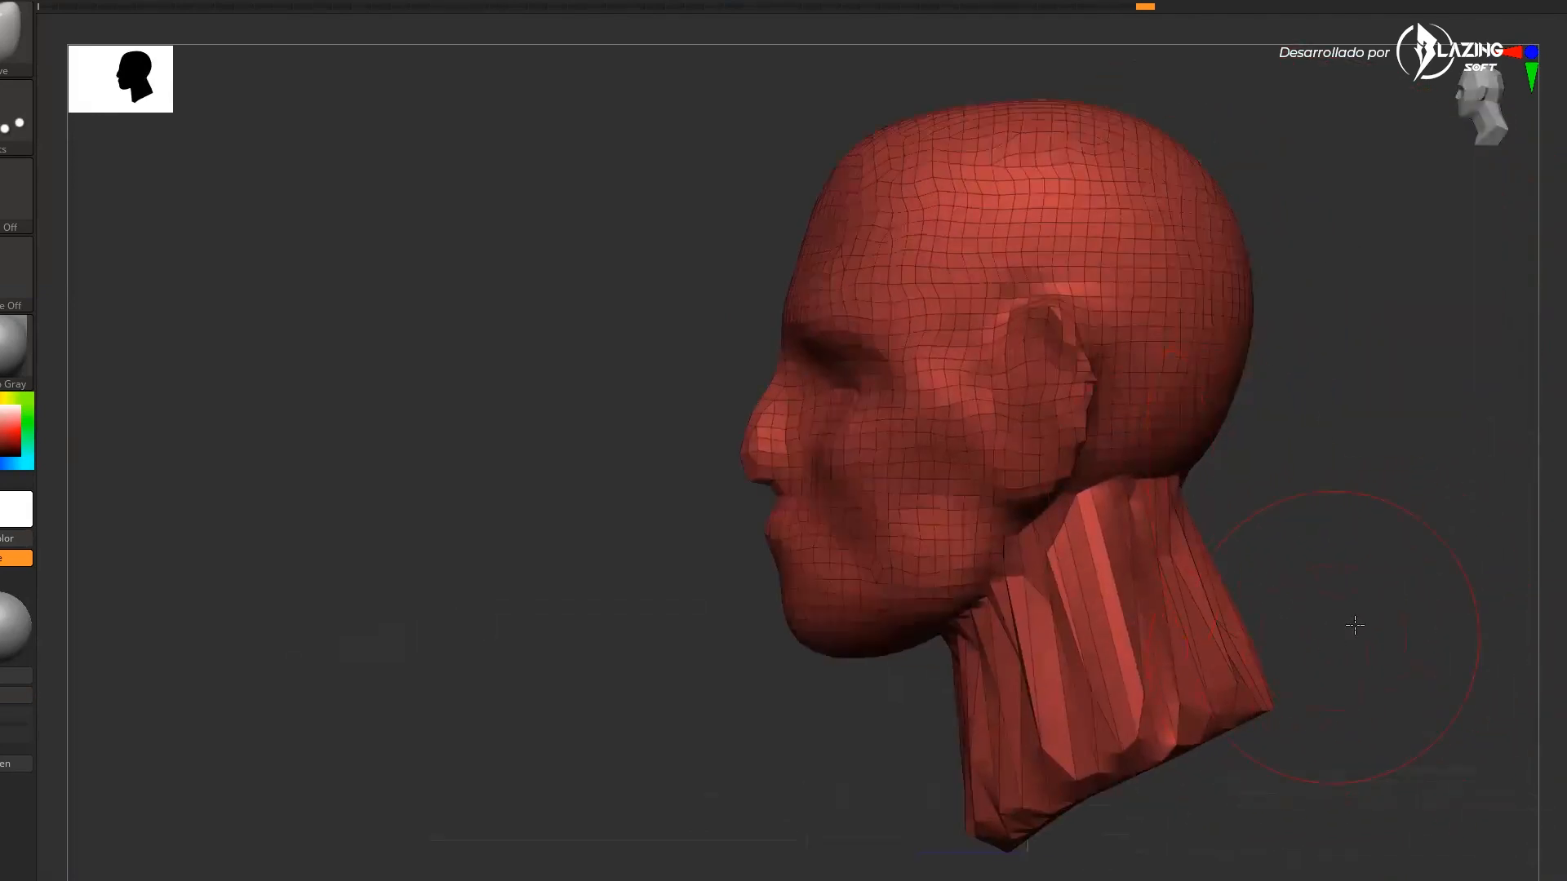
{"action": "left_click_drag", "start_coordinate": [1345, 635], "coordinate": [930, 657]}
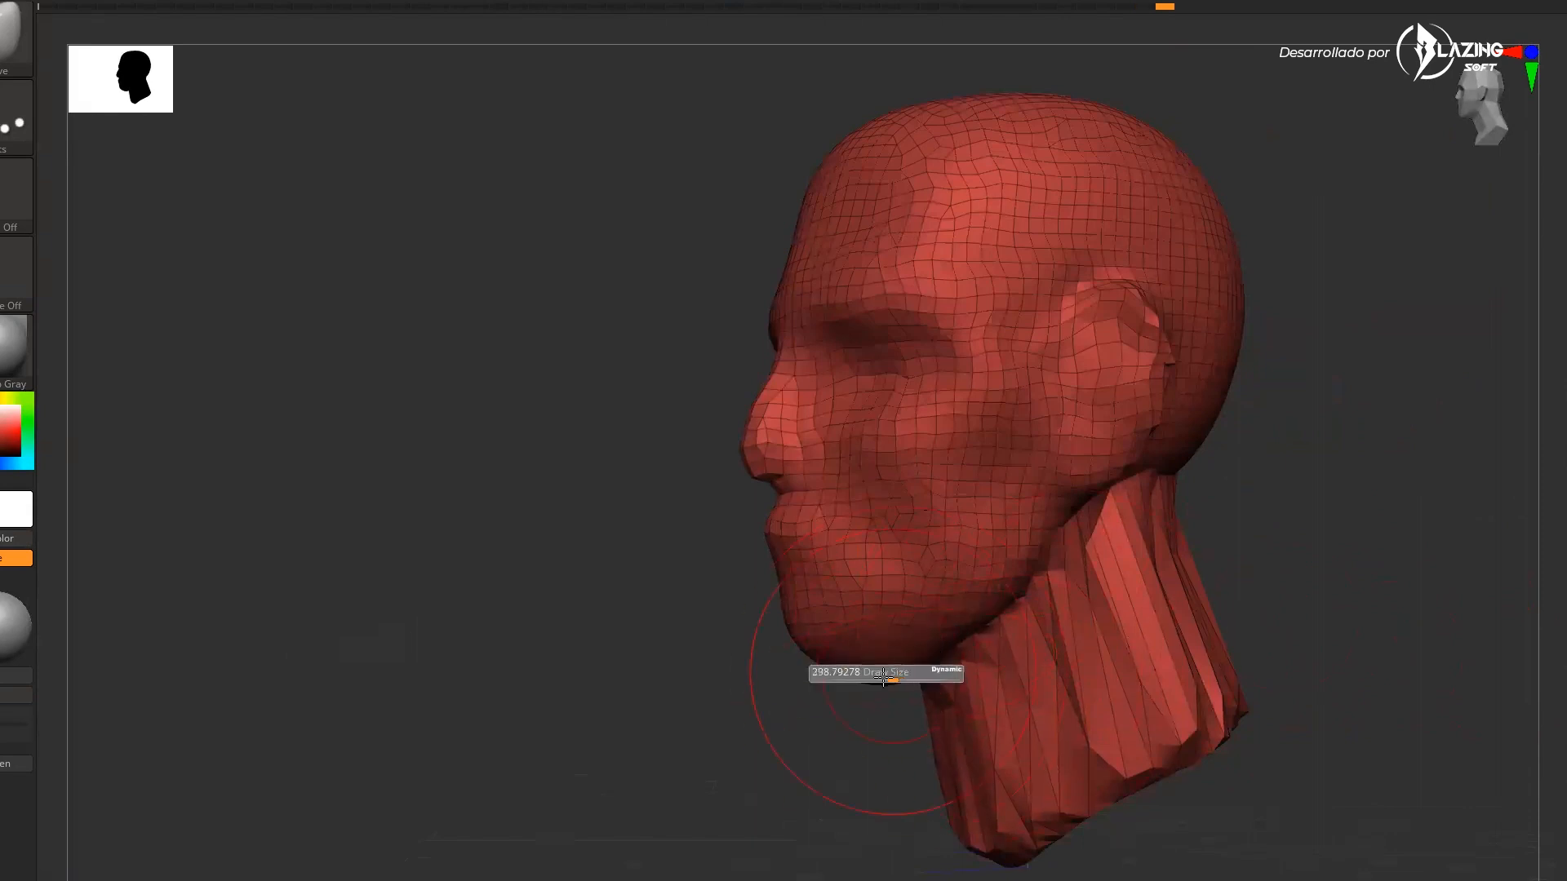
Smooth the neck and blend it into the jaw and back of the head
{"action": "key", "text": "ctrl"}
{"action": "key", "text": "ctrl"}
{"action": "left_click_drag", "start_coordinate": [1490, 550], "coordinate": [1352, 698], "text": "ctrl"}
{"action": "mouse_move", "coordinate": [1440, 627]}
{"action": "left_mouse_down"}
{"action": "mouse_move", "coordinate": [1390, 606]}
{"action": "mouse_move", "coordinate": [1405, 600]}
{"action": "left_mouse_up"}
{"action": "mouse_move", "coordinate": [1143, 547]}
{"action": "left_mouse_down", "text": "shift"}
{"action": "mouse_move", "coordinate": [1216, 636]}
{"action": "mouse_move", "coordinate": [1034, 676]}
{"action": "left_mouse_up", "text": "shift"}
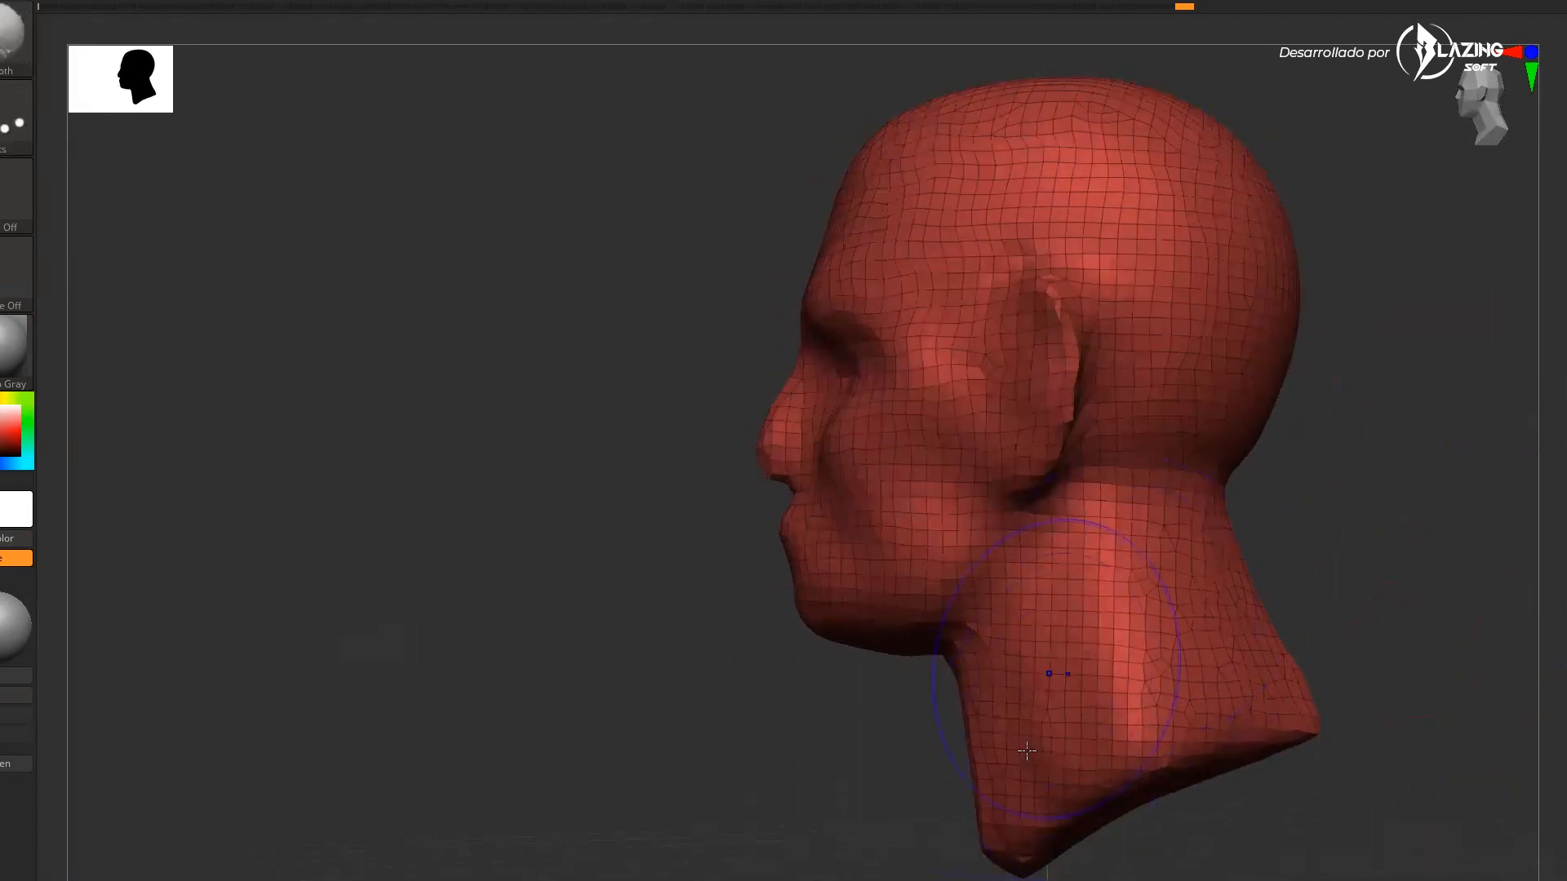
{"action": "left_click_drag", "start_coordinate": [1411, 500], "coordinate": [991, 668]}
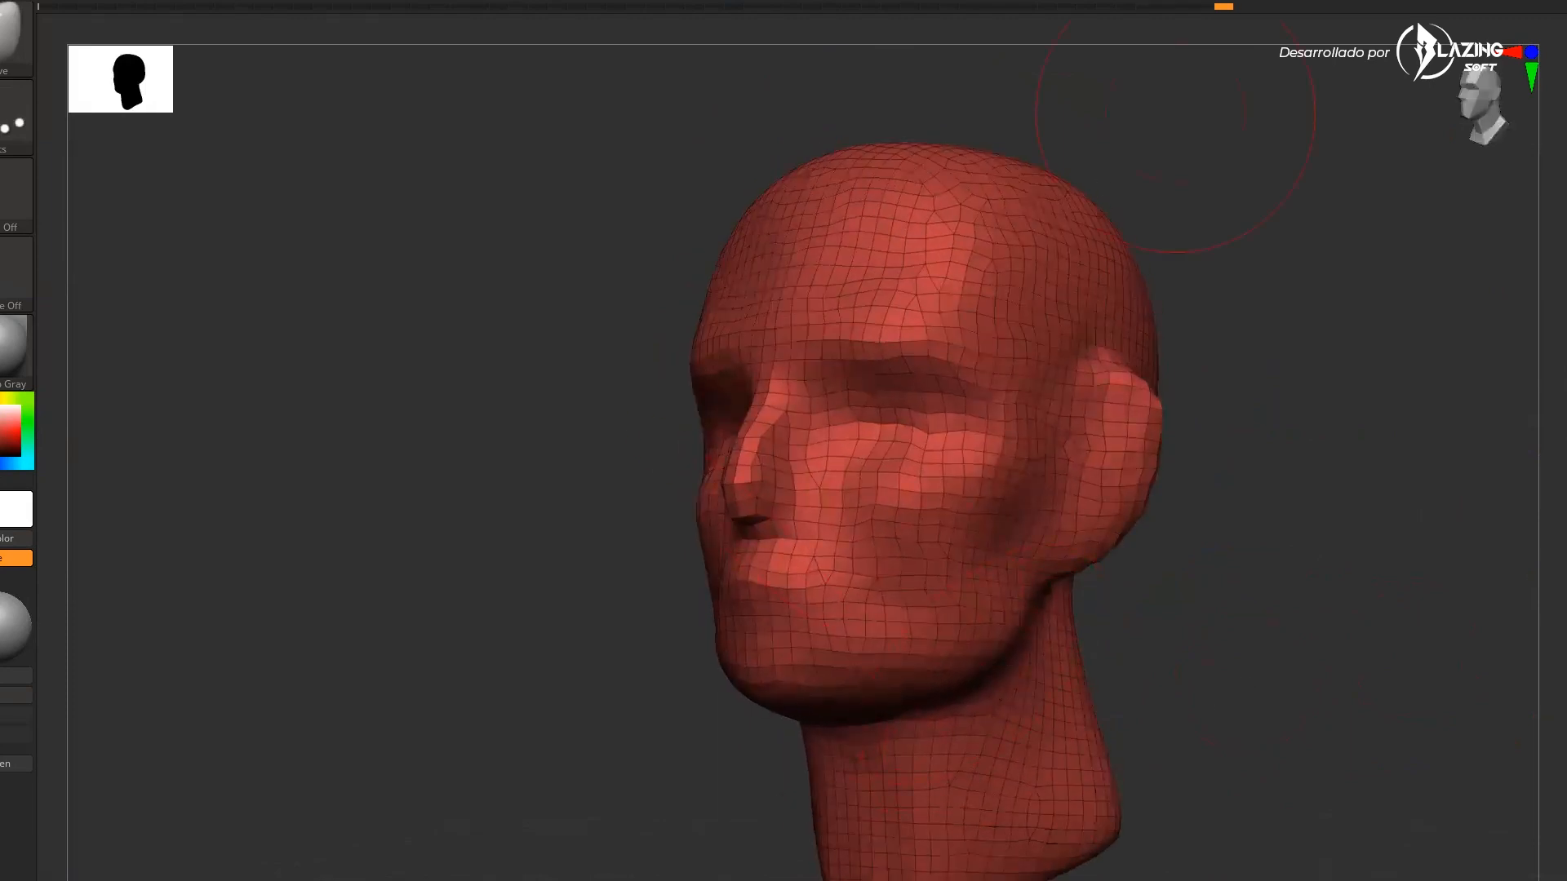
{"action": "key", "text": "alt+Tab"}
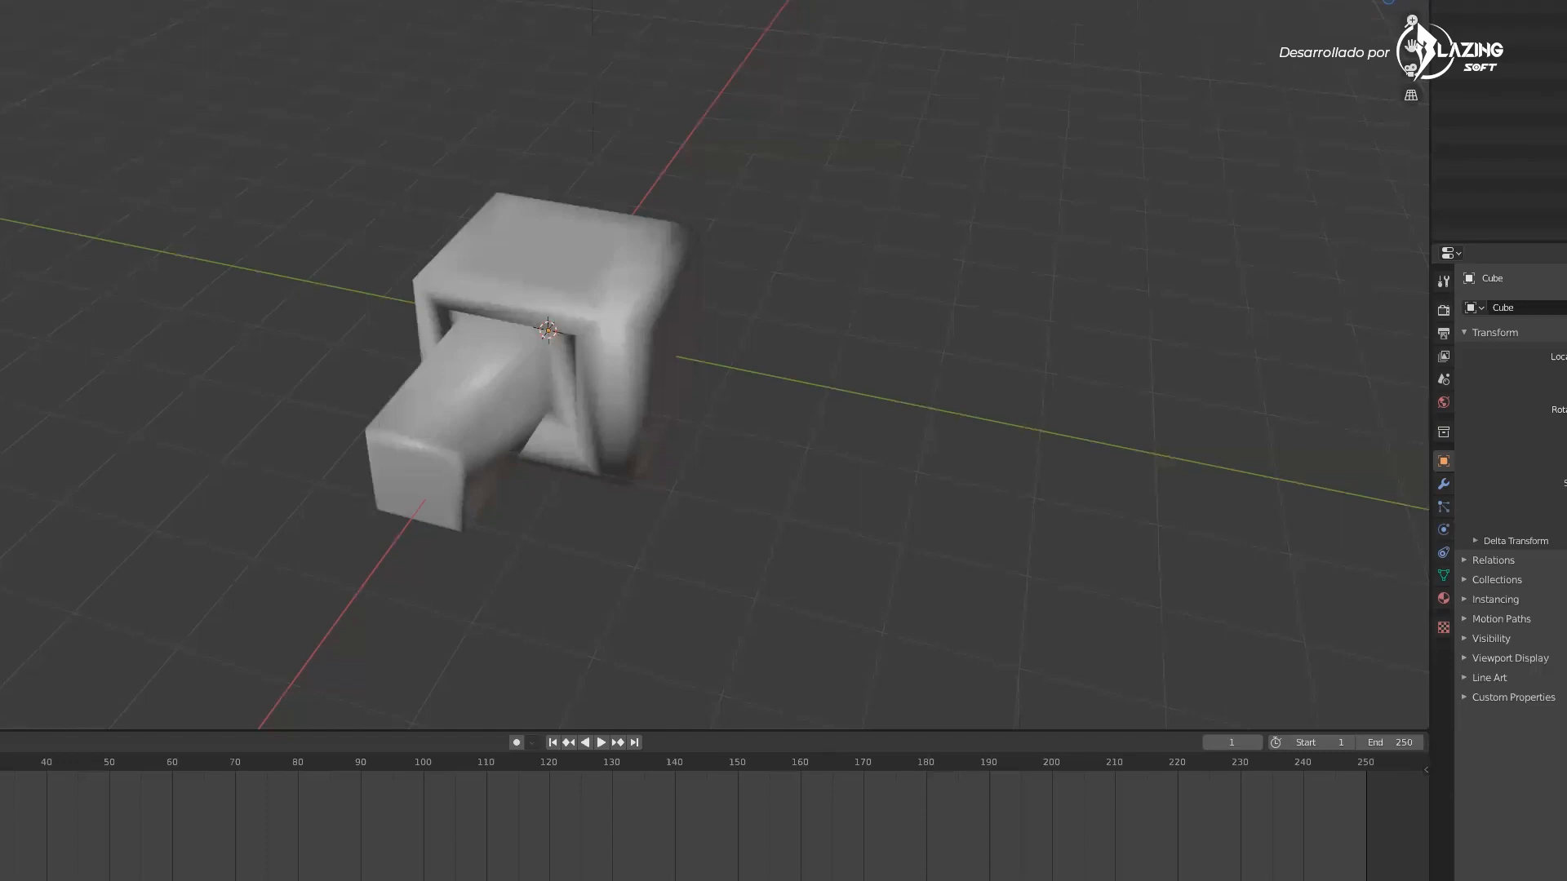
{"action": "key", "text": "alt+Tab"}
{"action": "key", "text": "Tab"}
{"action": "key", "text": "Tab"}
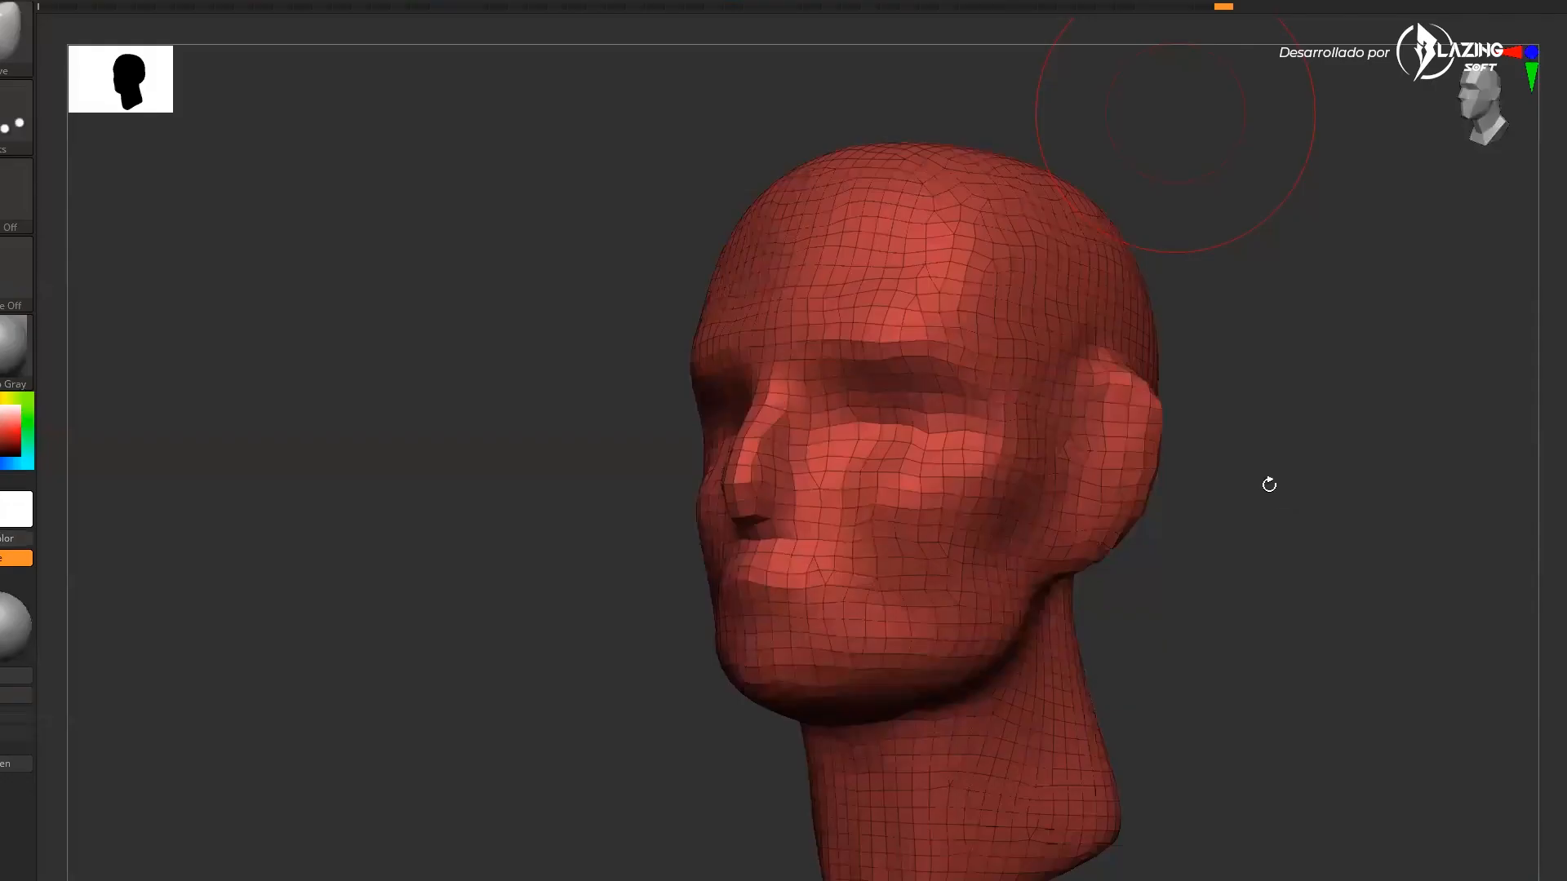
Refine the nose, forehead and jawline profile with the Move brush
{"action": "left_click_drag", "start_coordinate": [1269, 484], "coordinate": [979, 653]}
{"action": "left_click_drag", "start_coordinate": [699, 682], "coordinate": [762, 694]}
{"action": "key", "text": "s"}
{"action": "left_click_drag", "start_coordinate": [789, 528], "coordinate": [738, 506]}
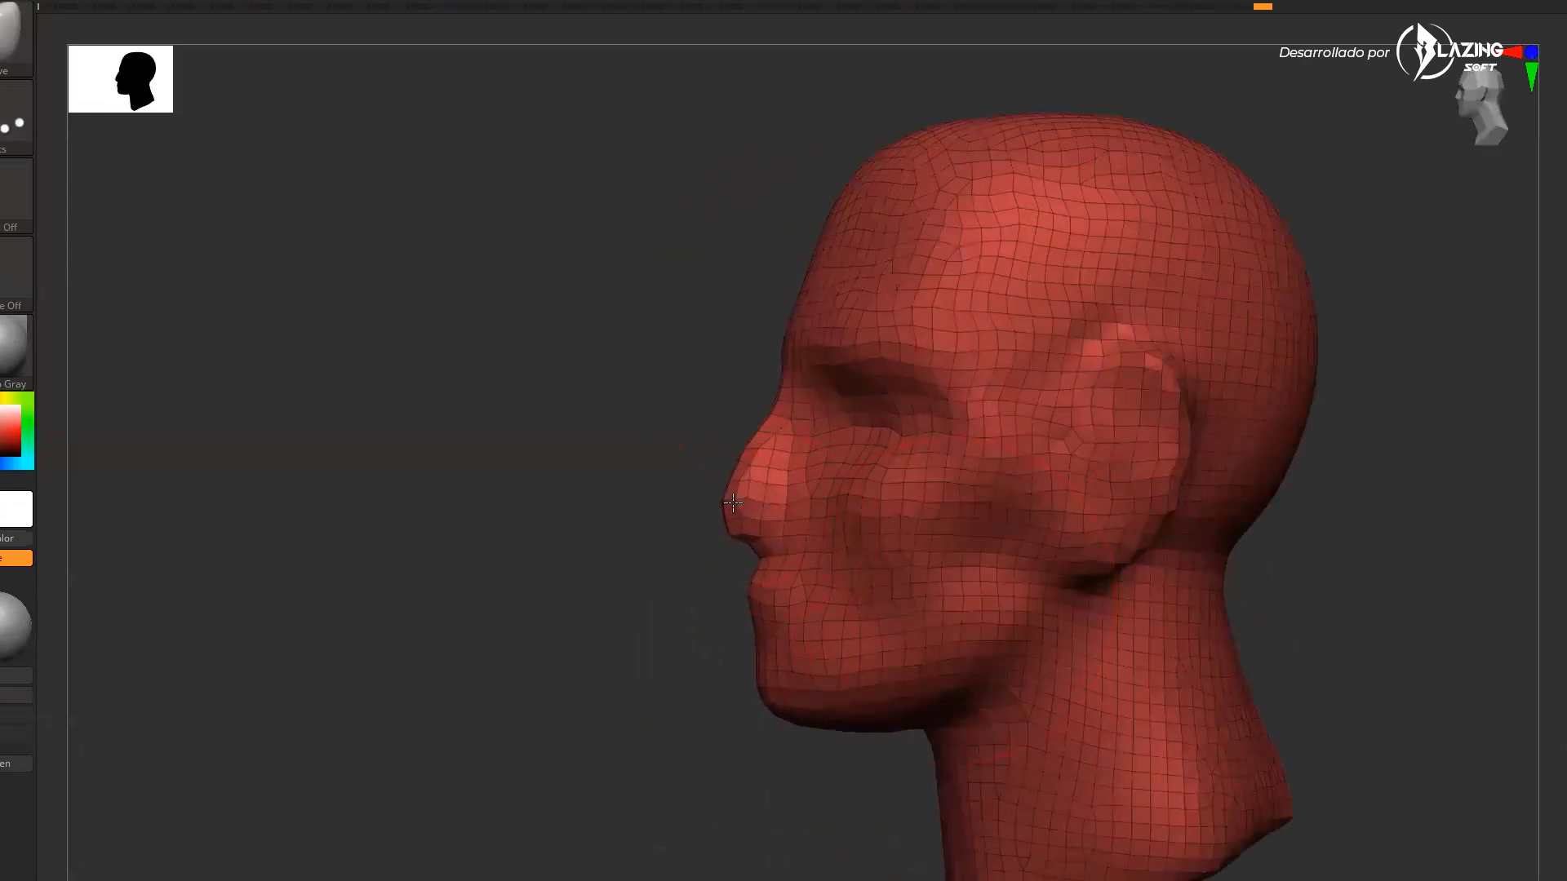
{"action": "key", "text": "s"}
{"action": "left_click_drag", "start_coordinate": [789, 323], "coordinate": [775, 327]}
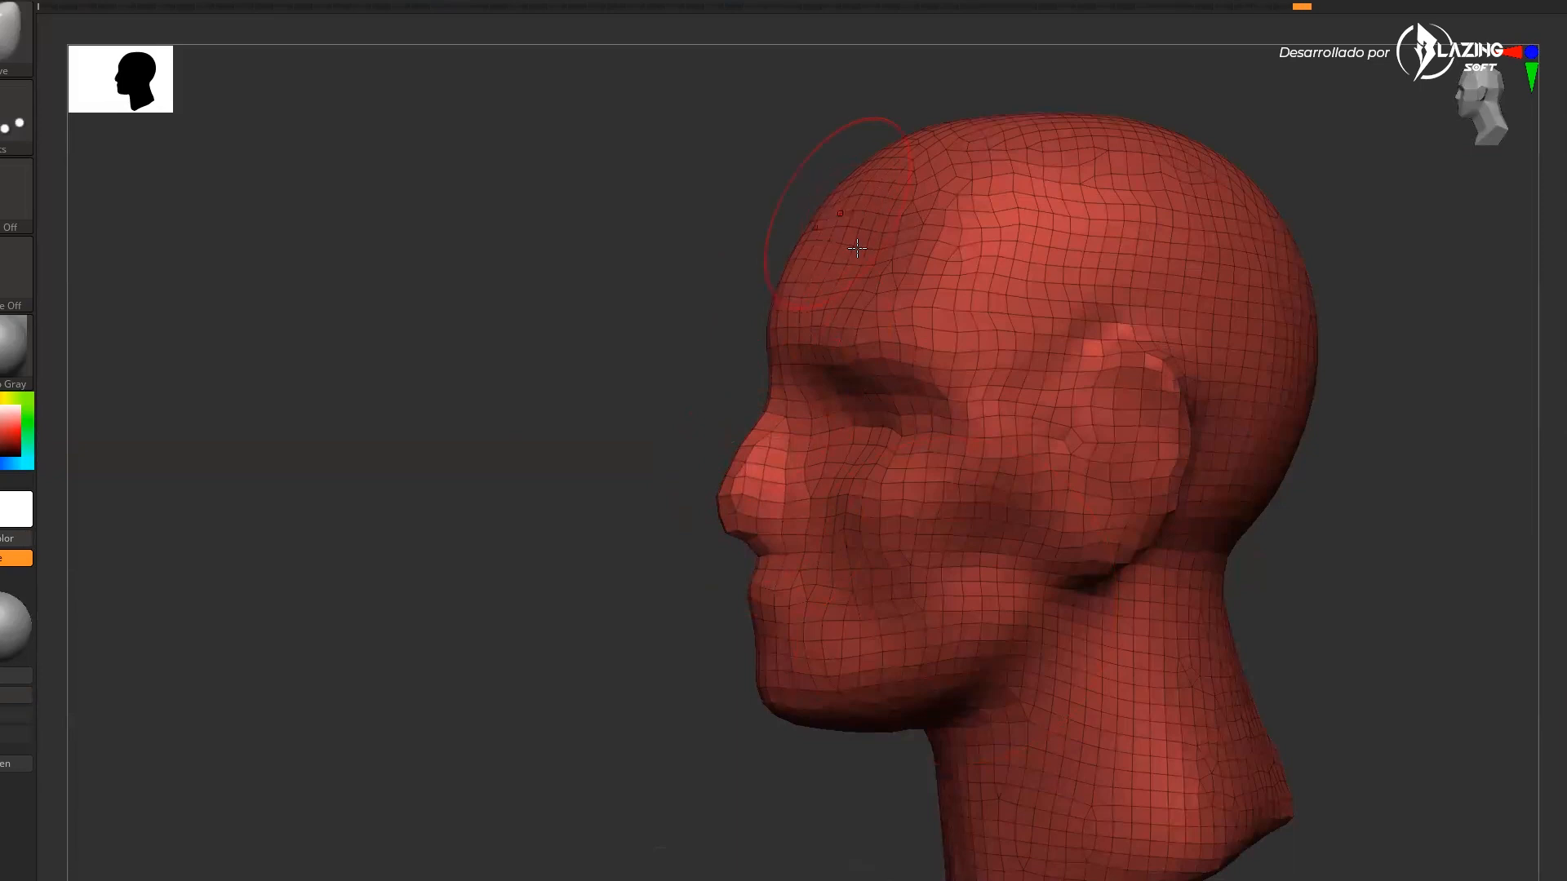
{"action": "left_click_drag", "start_coordinate": [1384, 254], "coordinate": [1015, 610]}
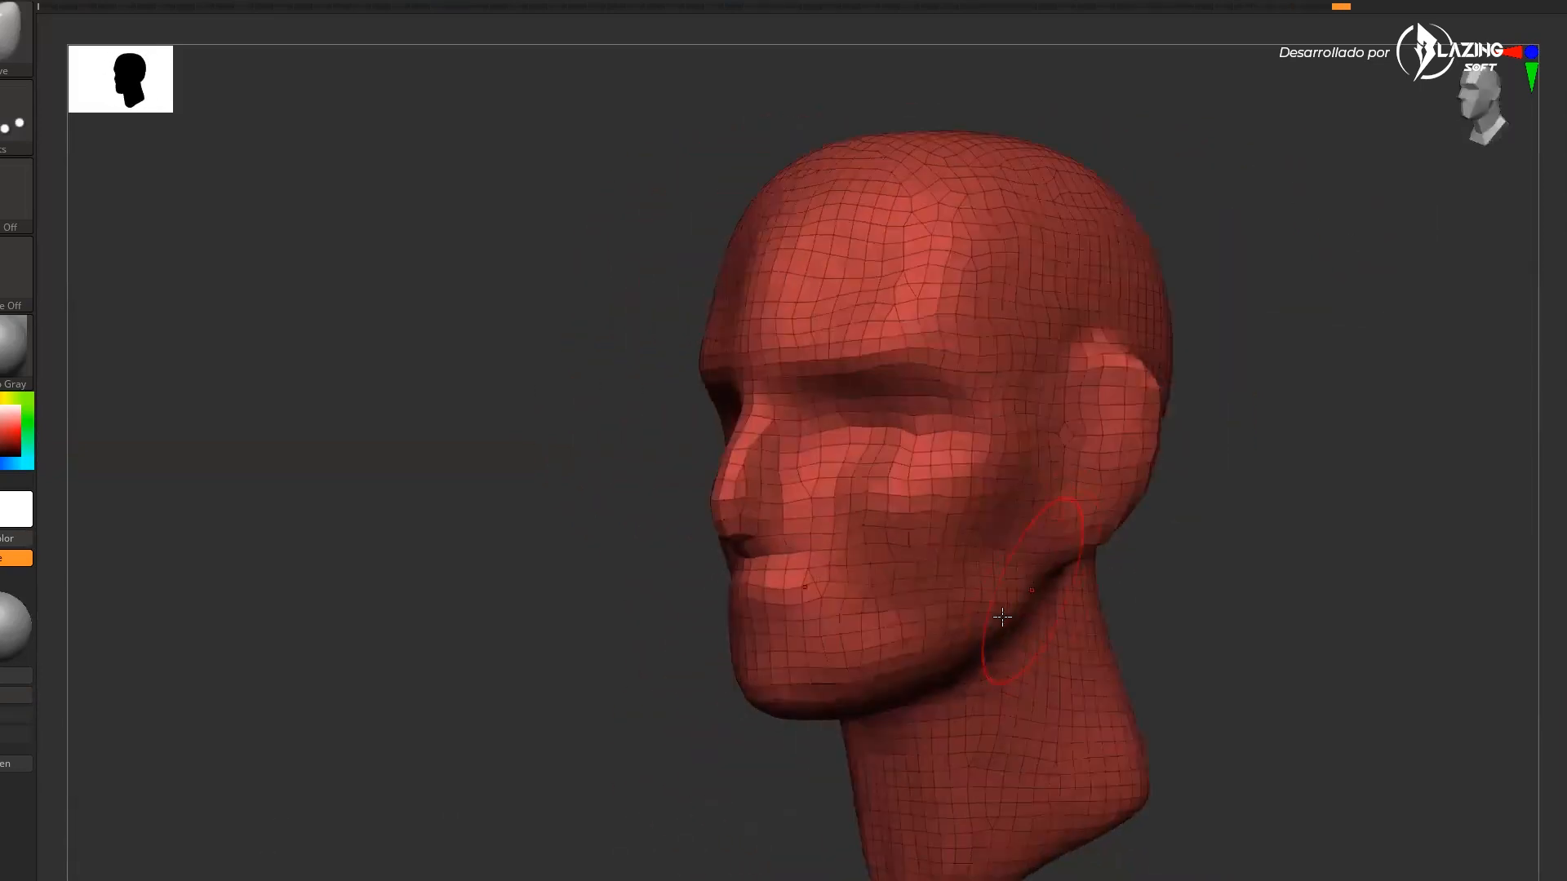
{"action": "left_click_drag", "start_coordinate": [1203, 636], "coordinate": [1227, 656]}
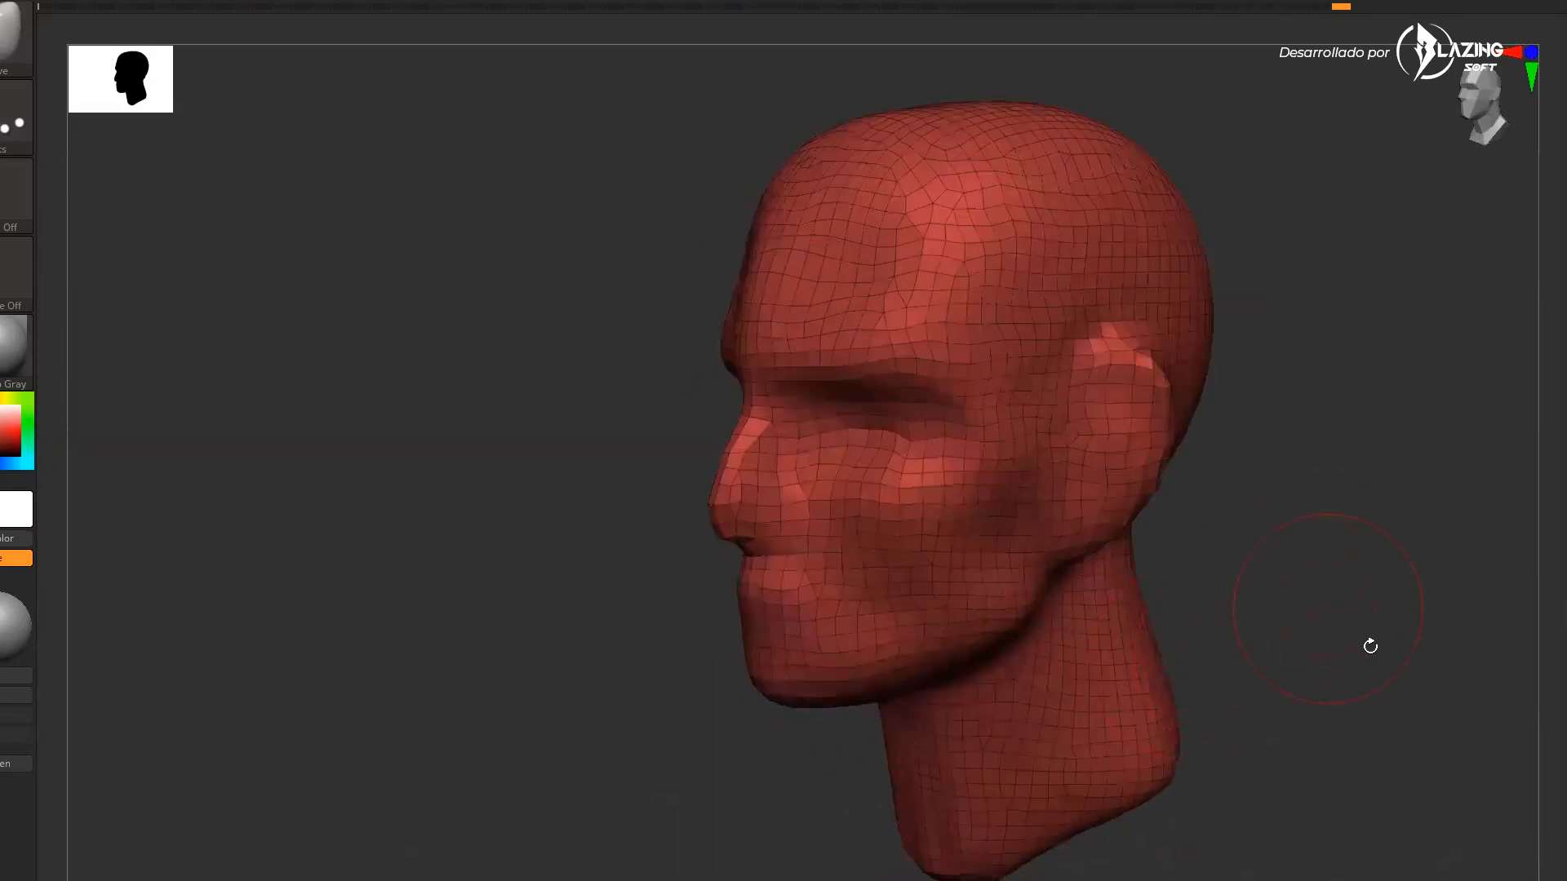
Turn off polyframe, select the DamStandard brush, and carve the mouth and lip separation
{"action": "key", "text": "shift+f"}
{"action": "left_click_drag", "start_coordinate": [1501, 662], "coordinate": [1315, 721]}
{"action": "left_click_drag", "start_coordinate": [1284, 790], "coordinate": [1466, 669]}
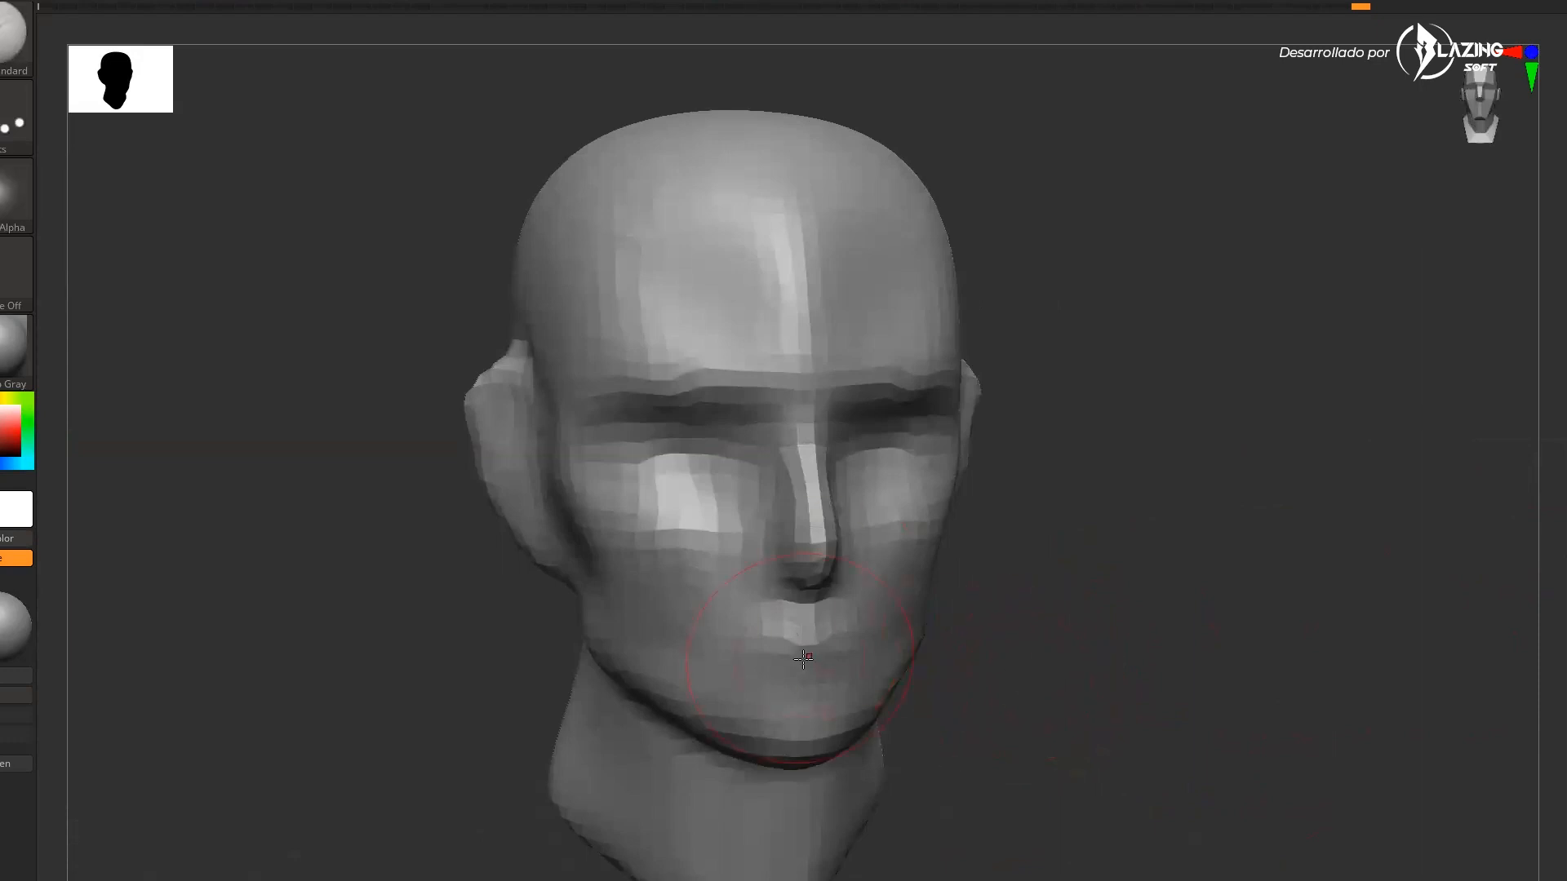
{"action": "key", "text": "b"}
{"action": "key", "text": "d"}
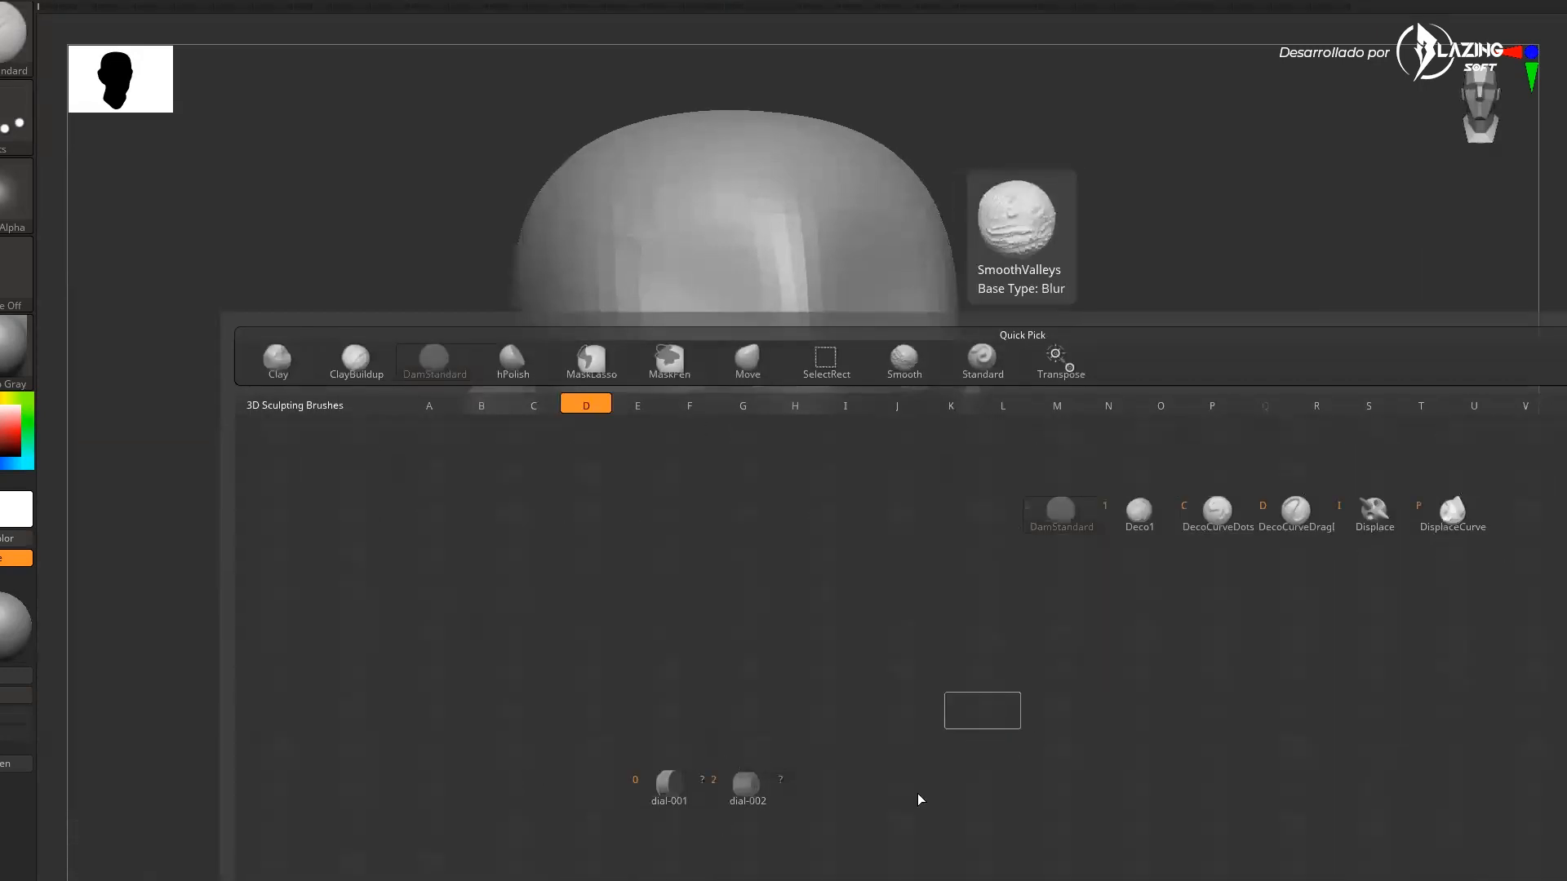
{"action": "key", "text": "s"}
{"action": "mouse_move", "coordinate": [817, 671]}
{"action": "left_mouse_down"}
{"action": "mouse_move", "coordinate": [790, 673]}
{"action": "mouse_move", "coordinate": [796, 641]}
{"action": "mouse_move", "coordinate": [747, 656]}
{"action": "mouse_move", "coordinate": [785, 652]}
{"action": "left_mouse_up"}
{"action": "left_click_drag", "start_coordinate": [1032, 602], "coordinate": [1079, 596]}
{"action": "left_click_drag", "start_coordinate": [1077, 752], "coordinate": [1119, 703], "text": "alt"}
{"action": "left_click_drag", "start_coordinate": [1120, 703], "coordinate": [1105, 702]}
{"action": "mouse_move", "coordinate": [872, 623]}
{"action": "left_mouse_down"}
{"action": "mouse_move", "coordinate": [884, 632]}
{"action": "mouse_move", "coordinate": [819, 659]}
{"action": "left_mouse_up"}
{"action": "left_click_drag", "start_coordinate": [1079, 692], "coordinate": [924, 712]}
{"action": "left_click_drag", "start_coordinate": [1021, 679], "coordinate": [1134, 687]}
{"action": "mouse_move", "coordinate": [931, 714]}
{"action": "left_mouse_down"}
{"action": "mouse_move", "coordinate": [860, 729]}
{"action": "mouse_move", "coordinate": [914, 751]}
{"action": "left_mouse_up"}
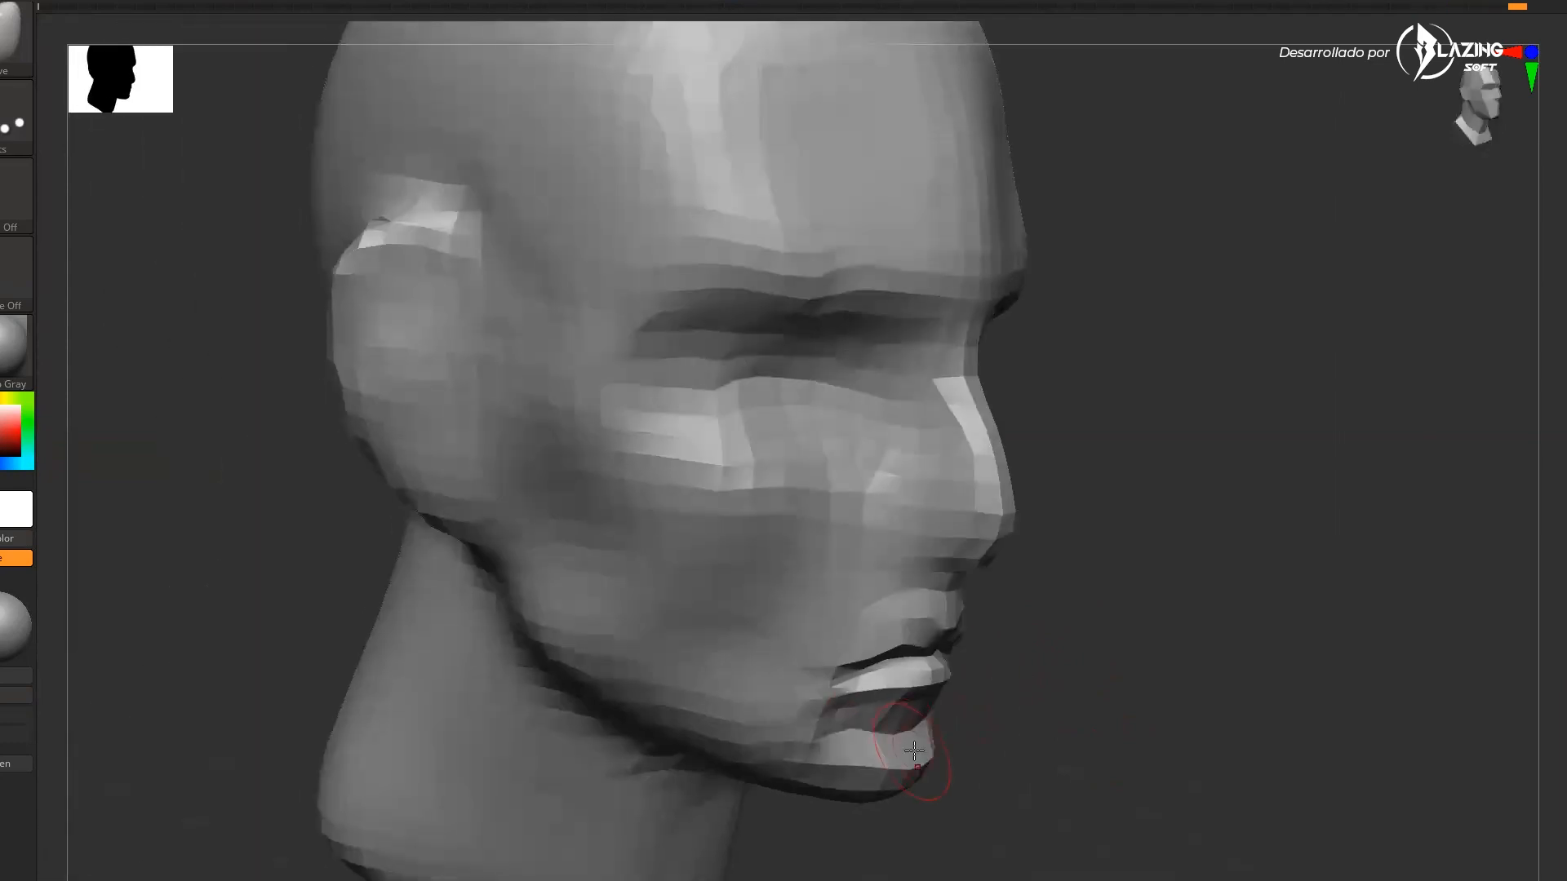
Refine the lips and mouth corners from side and front, toggling polyframe to inspect the mesh
{"action": "left_click_drag", "start_coordinate": [1007, 718], "coordinate": [896, 726]}
{"action": "mouse_move", "coordinate": [1306, 694]}
{"action": "left_mouse_down"}
{"action": "mouse_move", "coordinate": [1183, 698]}
{"action": "mouse_move", "coordinate": [1227, 721]}
{"action": "mouse_move", "coordinate": [1143, 685]}
{"action": "left_mouse_up"}
{"action": "left_click_drag", "start_coordinate": [1017, 458], "coordinate": [1028, 467]}
{"action": "mouse_move", "coordinate": [1290, 604]}
{"action": "left_mouse_down"}
{"action": "mouse_move", "coordinate": [1359, 574]}
{"action": "mouse_move", "coordinate": [1316, 588]}
{"action": "mouse_move", "coordinate": [1246, 710]}
{"action": "left_mouse_up"}
{"action": "left_click_drag", "start_coordinate": [1248, 808], "coordinate": [1540, 590], "text": "alt"}
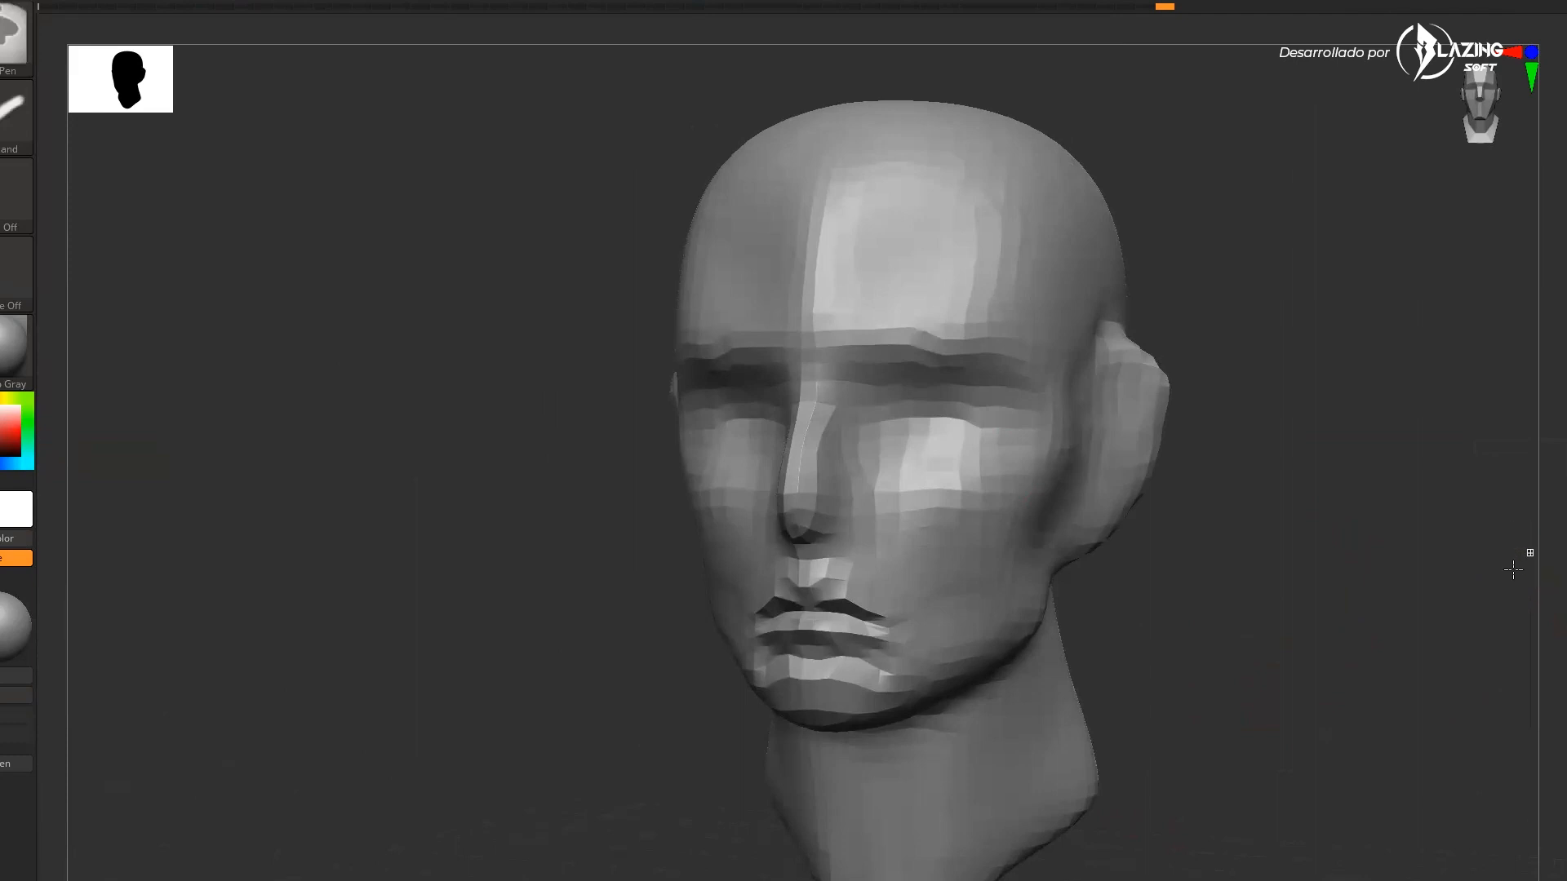
{"action": "left_click_drag", "start_coordinate": [1437, 632], "coordinate": [1518, 647]}
{"action": "key", "text": "shift+f"}
{"action": "left_click_drag", "start_coordinate": [1398, 698], "coordinate": [1486, 612]}
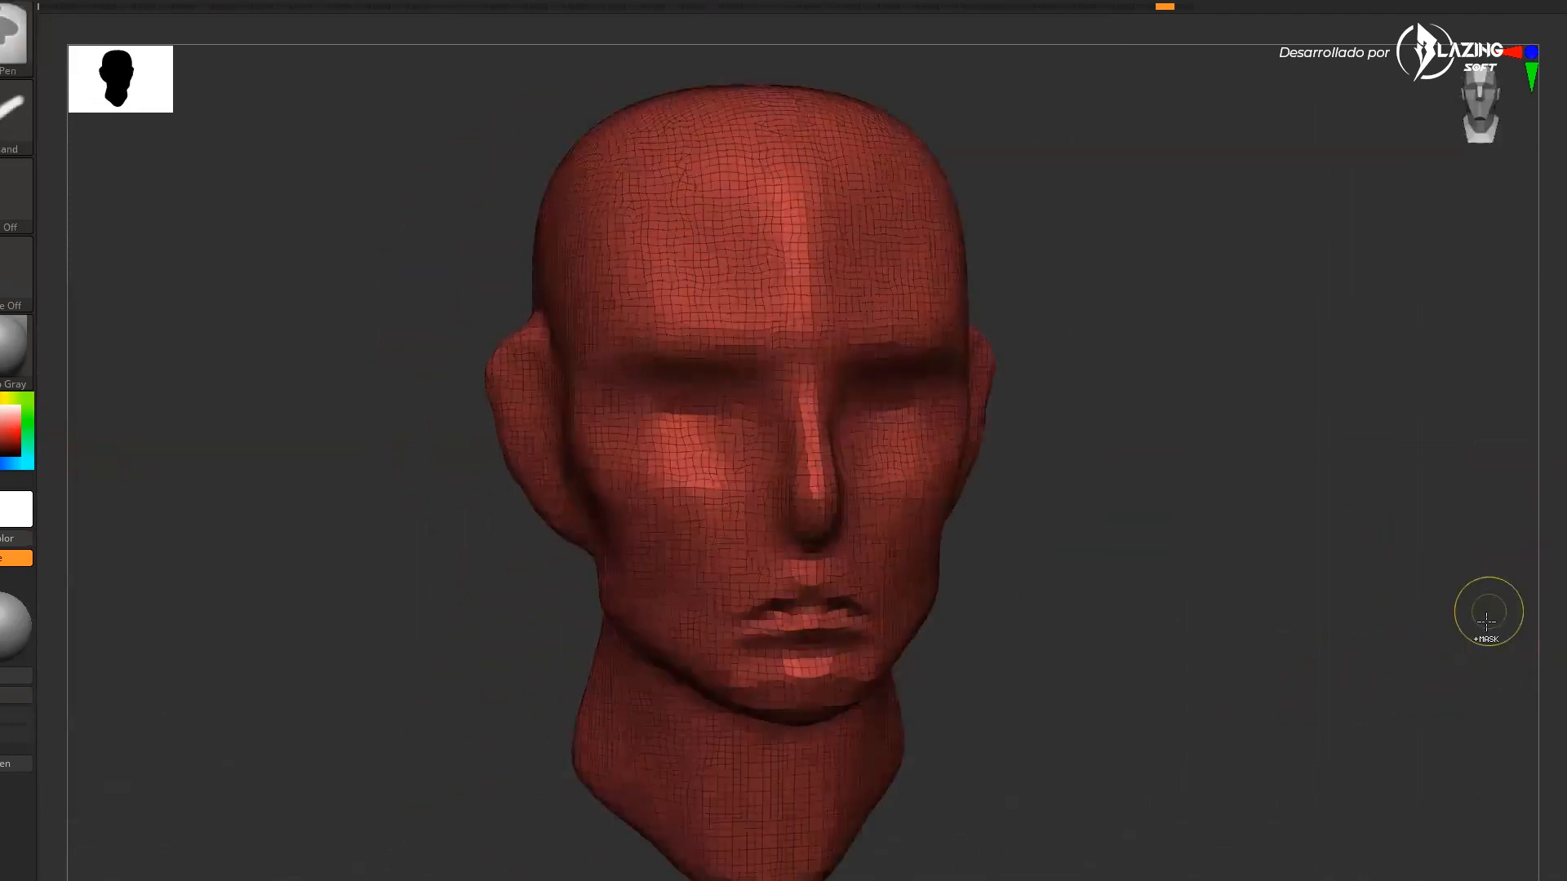
{"action": "key", "text": "shift+f"}
{"action": "left_click_drag", "start_coordinate": [1332, 672], "coordinate": [1306, 735]}
{"action": "left_click_drag", "start_coordinate": [1306, 734], "coordinate": [1276, 716]}
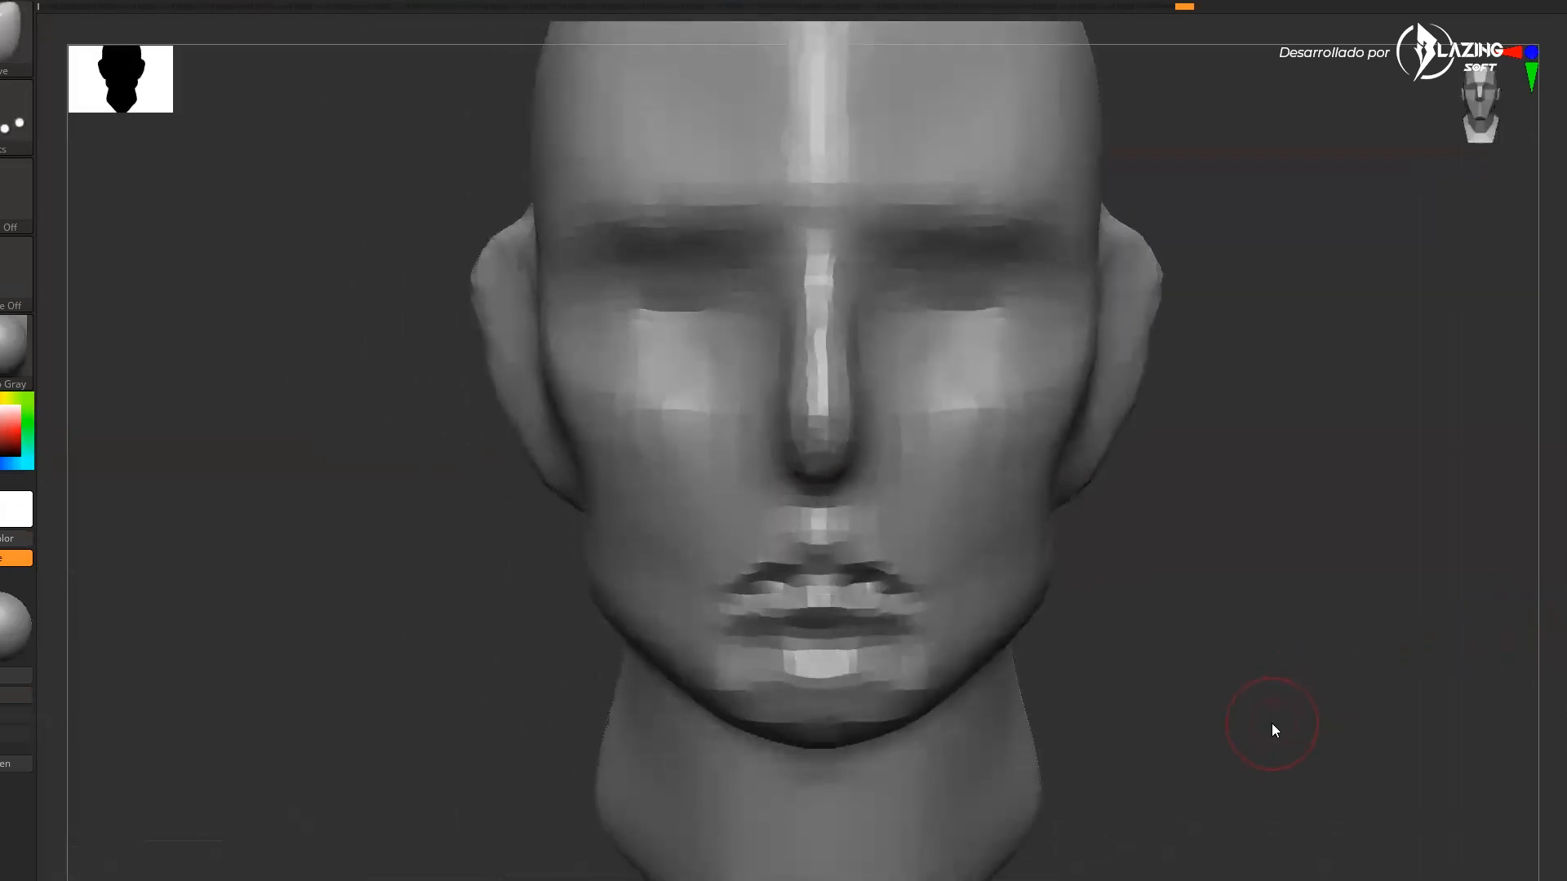
Select the ClayBuildup brush, set its size, and build up the nose sides and cheek planes
{"action": "key", "text": "b"}
{"action": "key", "text": "c"}
{"action": "key", "text": "b"}
{"action": "left_click_drag", "start_coordinate": [1179, 584], "coordinate": [1097, 563]}
{"action": "key", "text": "s"}
{"action": "mouse_move", "coordinate": [886, 444]}
{"action": "left_mouse_down"}
{"action": "mouse_move", "coordinate": [871, 416]}
{"action": "mouse_move", "coordinate": [905, 426]}
{"action": "left_mouse_up"}
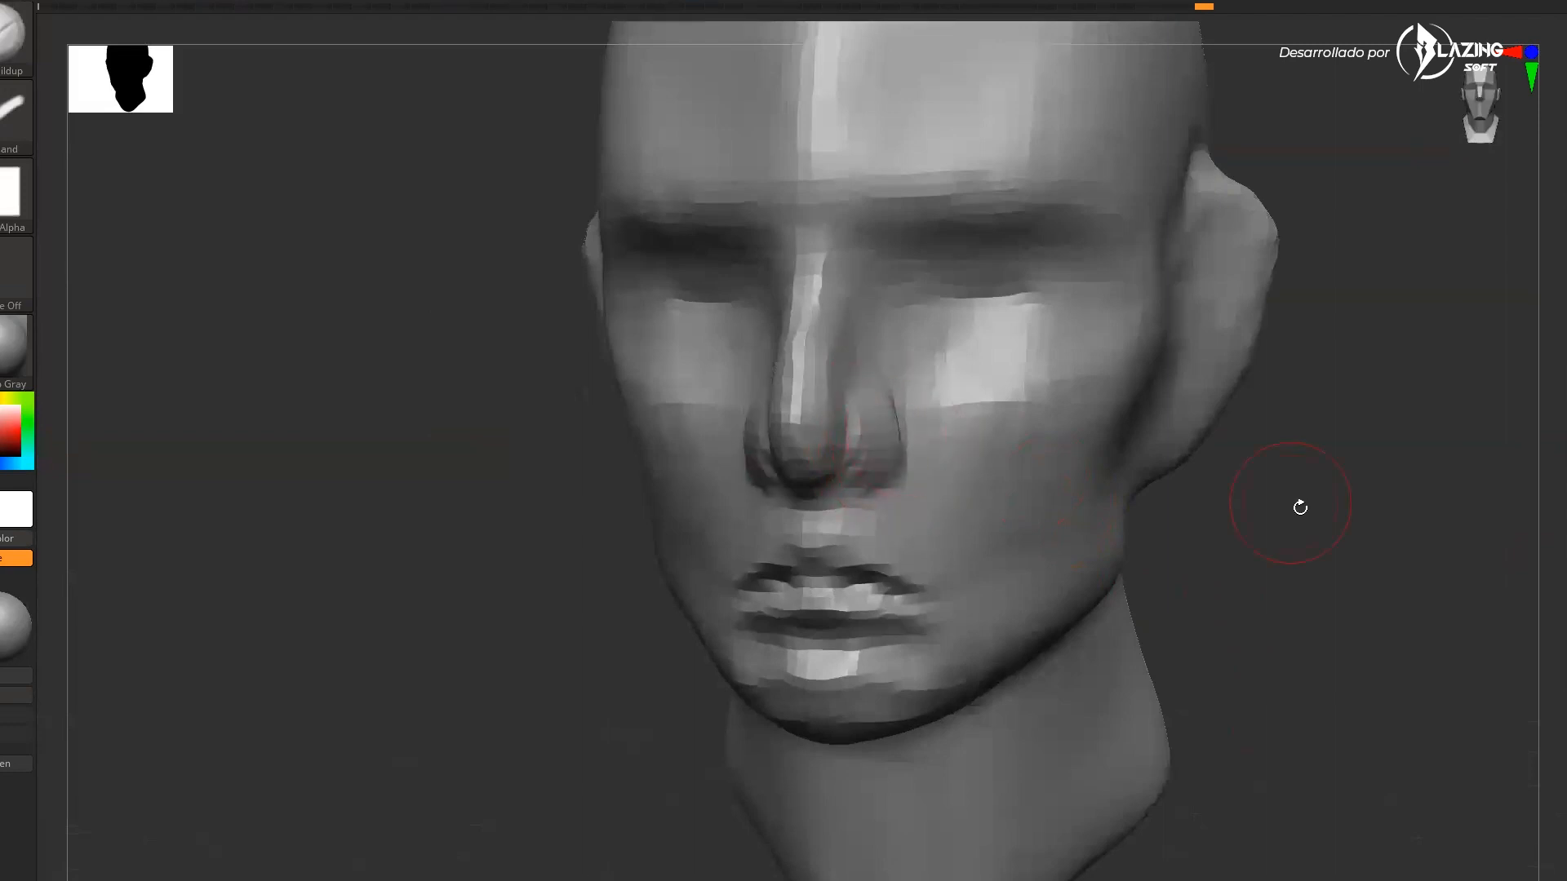
{"action": "left_click_drag", "start_coordinate": [1292, 503], "coordinate": [1216, 500]}
{"action": "left_click_drag", "start_coordinate": [867, 388], "coordinate": [878, 433], "text": "shift"}
{"action": "left_click_drag", "start_coordinate": [1314, 530], "coordinate": [1232, 530]}
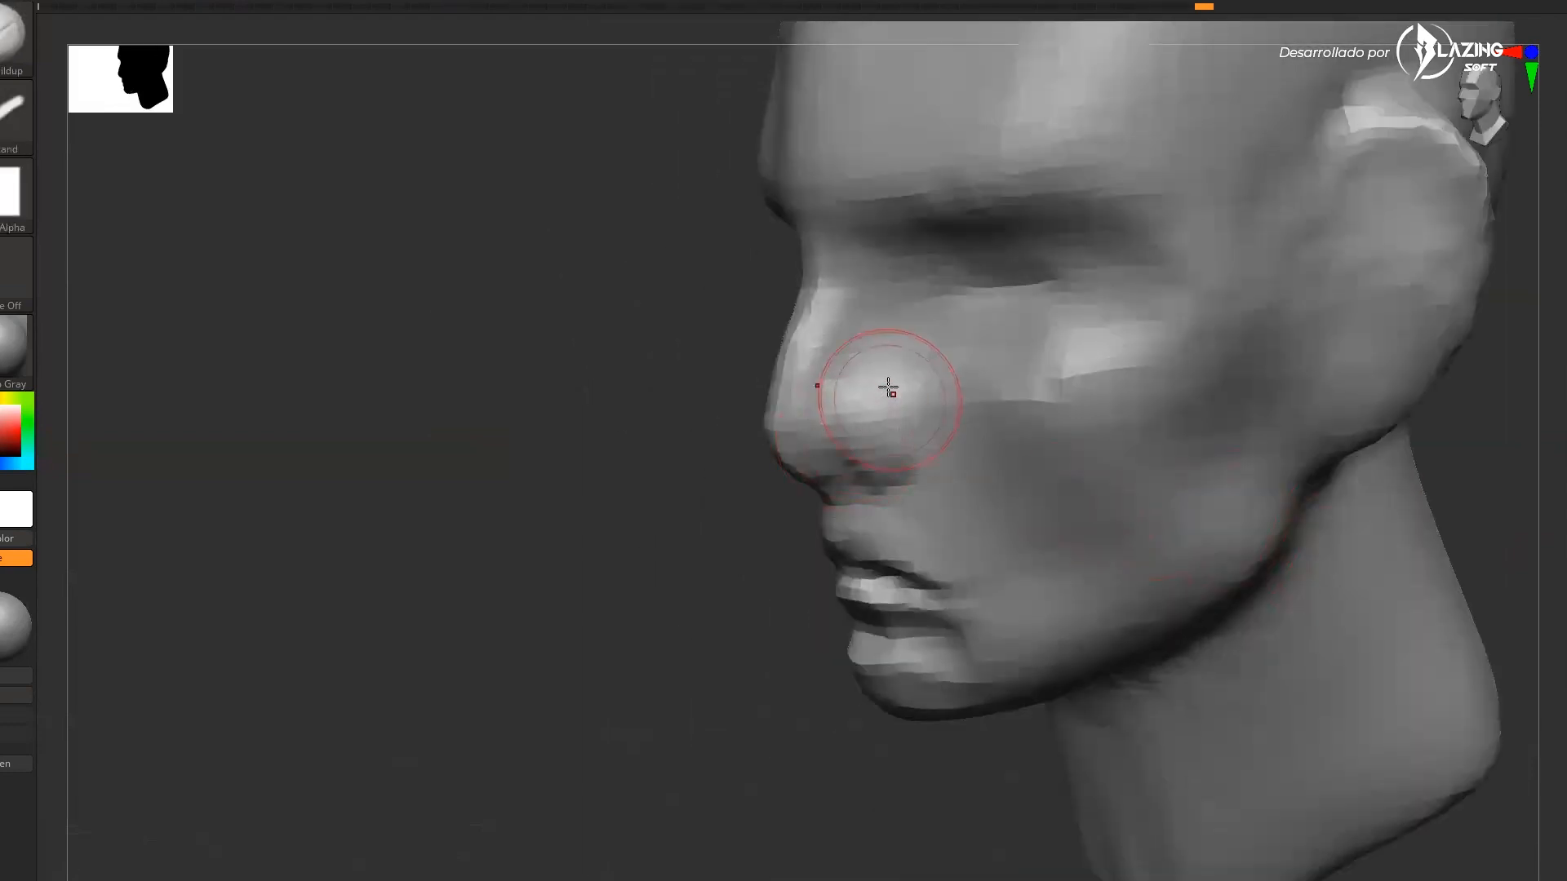
{"action": "left_click_drag", "start_coordinate": [727, 706], "coordinate": [816, 702]}
{"action": "mouse_move", "coordinate": [884, 421]}
{"action": "left_mouse_down", "text": "shift"}
{"action": "mouse_move", "coordinate": [896, 386]}
{"action": "mouse_move", "coordinate": [941, 459]}
{"action": "left_mouse_up", "text": "shift"}
{"action": "mouse_move", "coordinate": [1069, 608]}
{"action": "left_mouse_down"}
{"action": "mouse_move", "coordinate": [1151, 613]}
{"action": "mouse_move", "coordinate": [1066, 665]}
{"action": "mouse_move", "coordinate": [898, 653]}
{"action": "left_mouse_up"}
{"action": "left_click_drag", "start_coordinate": [1065, 661], "coordinate": [787, 647]}
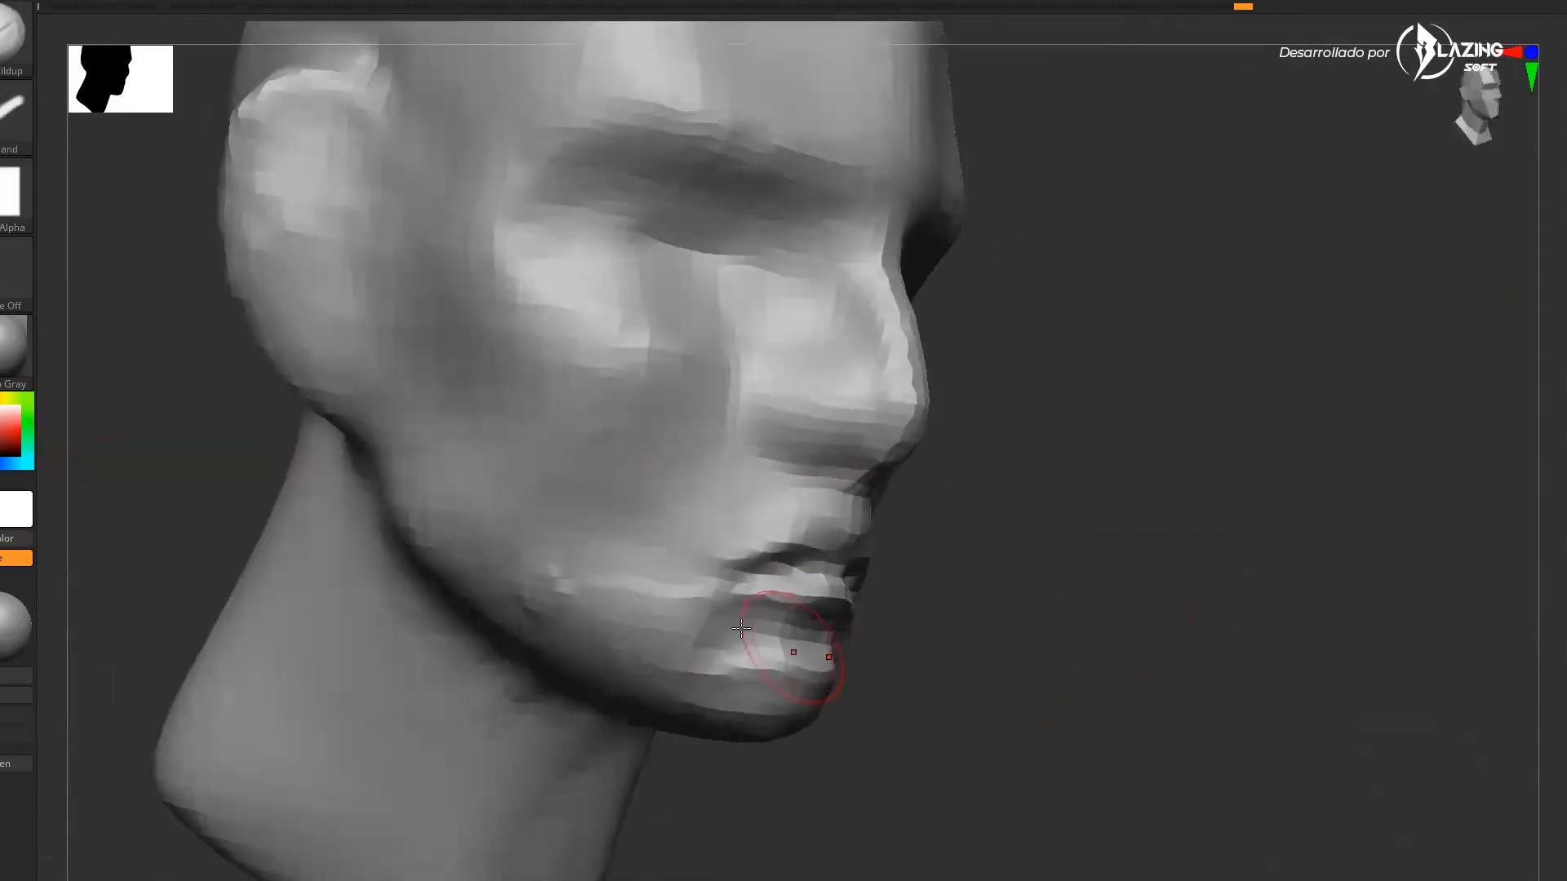
Build up the lower lip, chin and mouth corners with the ClayBuildup brush
{"action": "left_click_drag", "start_coordinate": [689, 604], "coordinate": [569, 605], "text": "shift"}
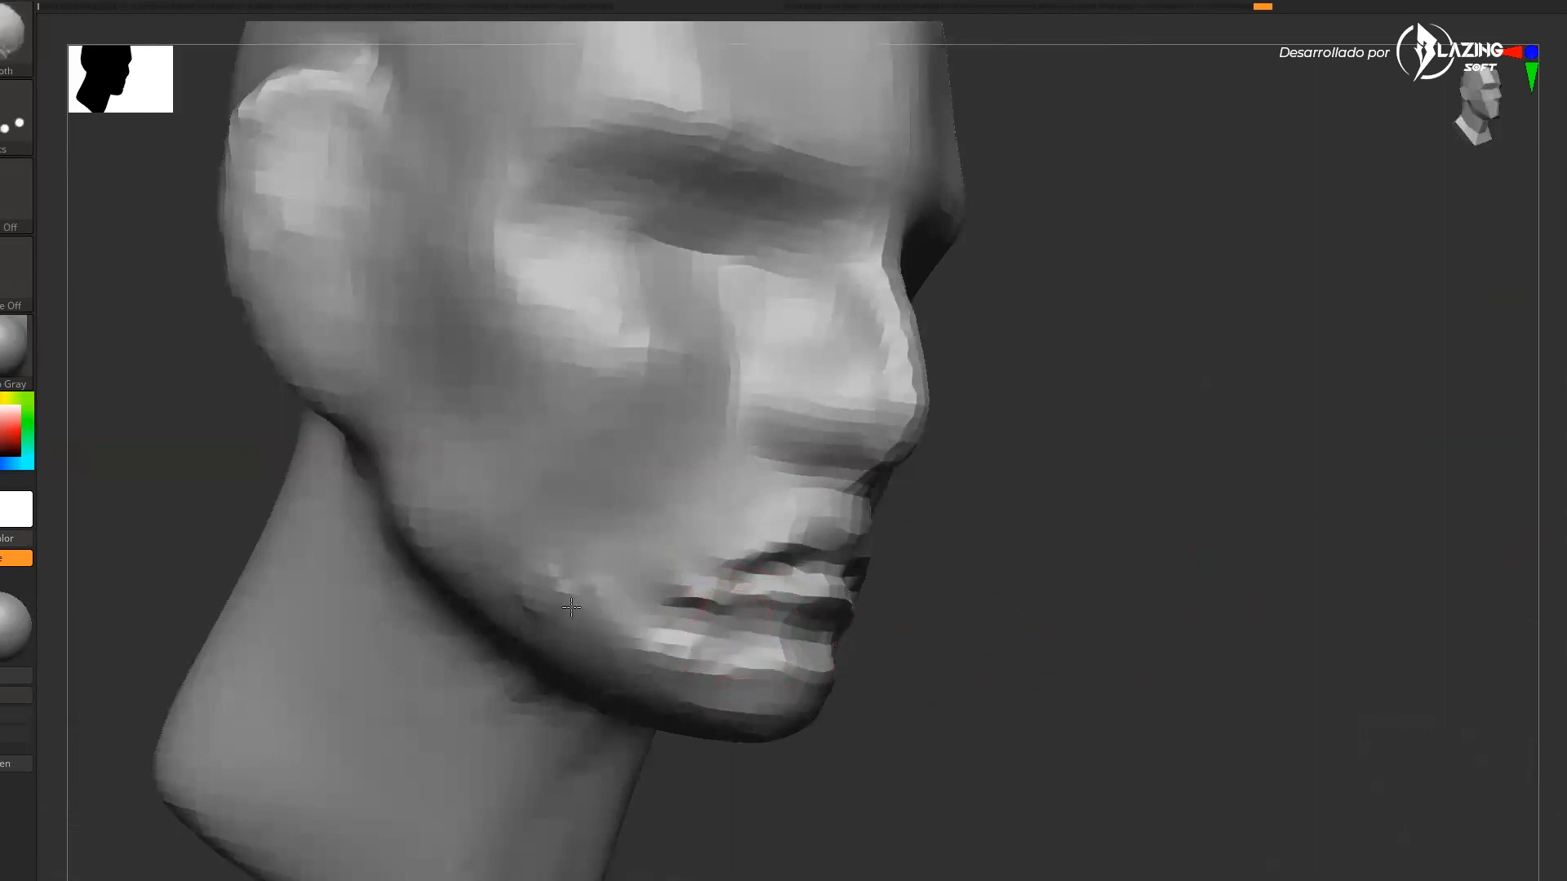
{"action": "mouse_move", "coordinate": [668, 573]}
{"action": "left_mouse_down", "text": "shift"}
{"action": "mouse_move", "coordinate": [731, 644]}
{"action": "mouse_move", "coordinate": [796, 673]}
{"action": "left_mouse_up", "text": "shift"}
{"action": "left_click_drag", "start_coordinate": [1098, 632], "coordinate": [982, 616]}
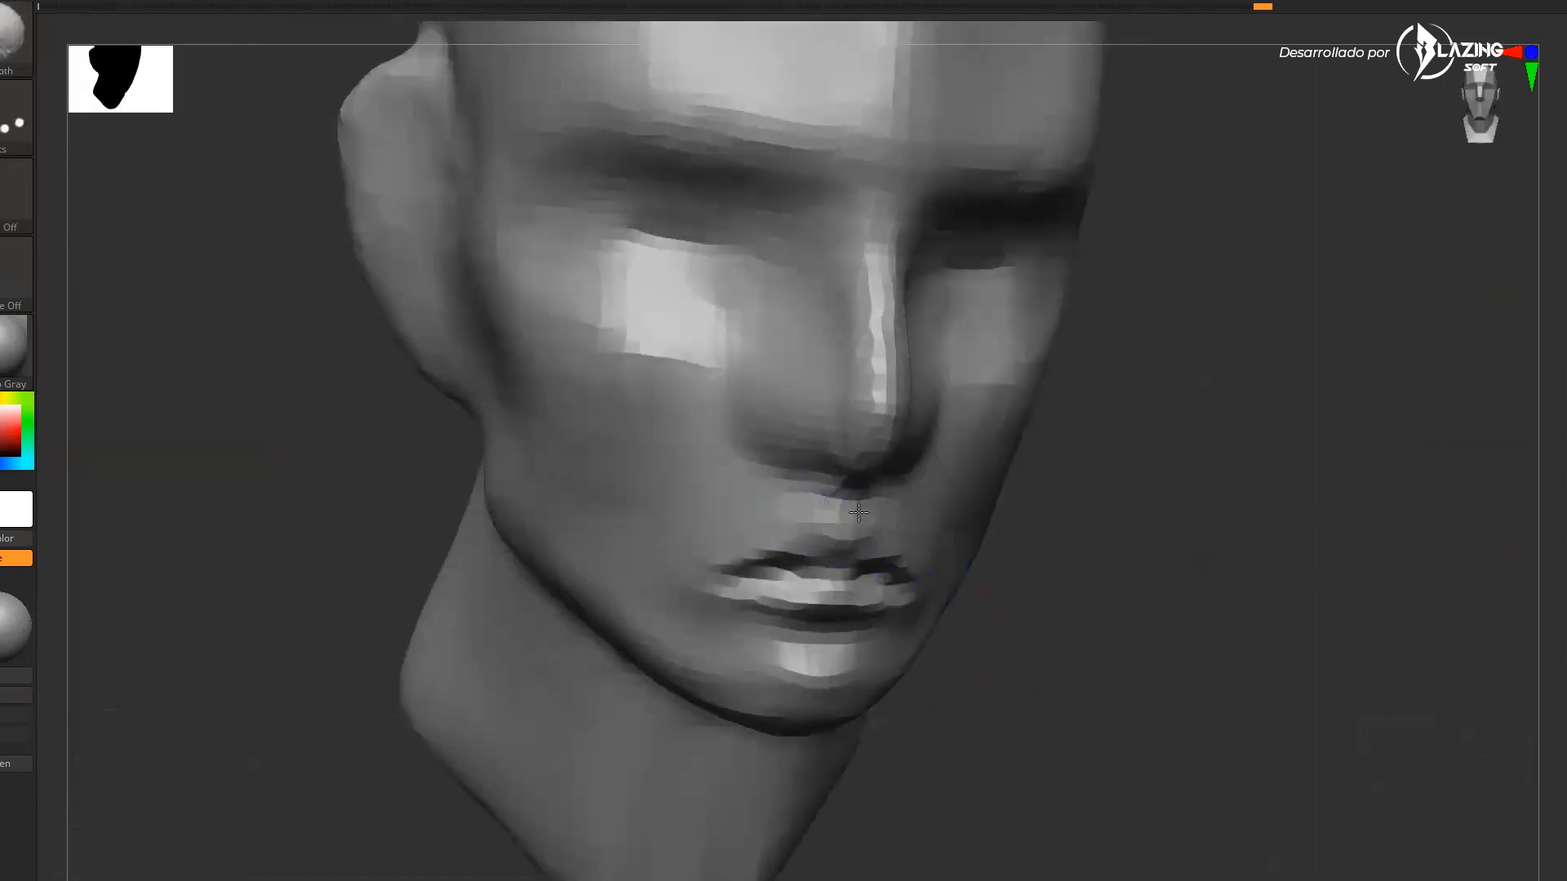
{"action": "left_click_drag", "start_coordinate": [731, 571], "coordinate": [825, 571], "text": "shift"}
{"action": "left_click_drag", "start_coordinate": [1148, 598], "coordinate": [1036, 608]}
{"action": "left_click_drag", "start_coordinate": [1290, 645], "coordinate": [1165, 638]}
{"action": "mouse_move", "coordinate": [1298, 508]}
{"action": "left_mouse_down", "text": "shift"}
{"action": "mouse_move", "coordinate": [1407, 542]}
{"action": "mouse_move", "coordinate": [1133, 472]}
{"action": "left_mouse_up", "text": "shift"}
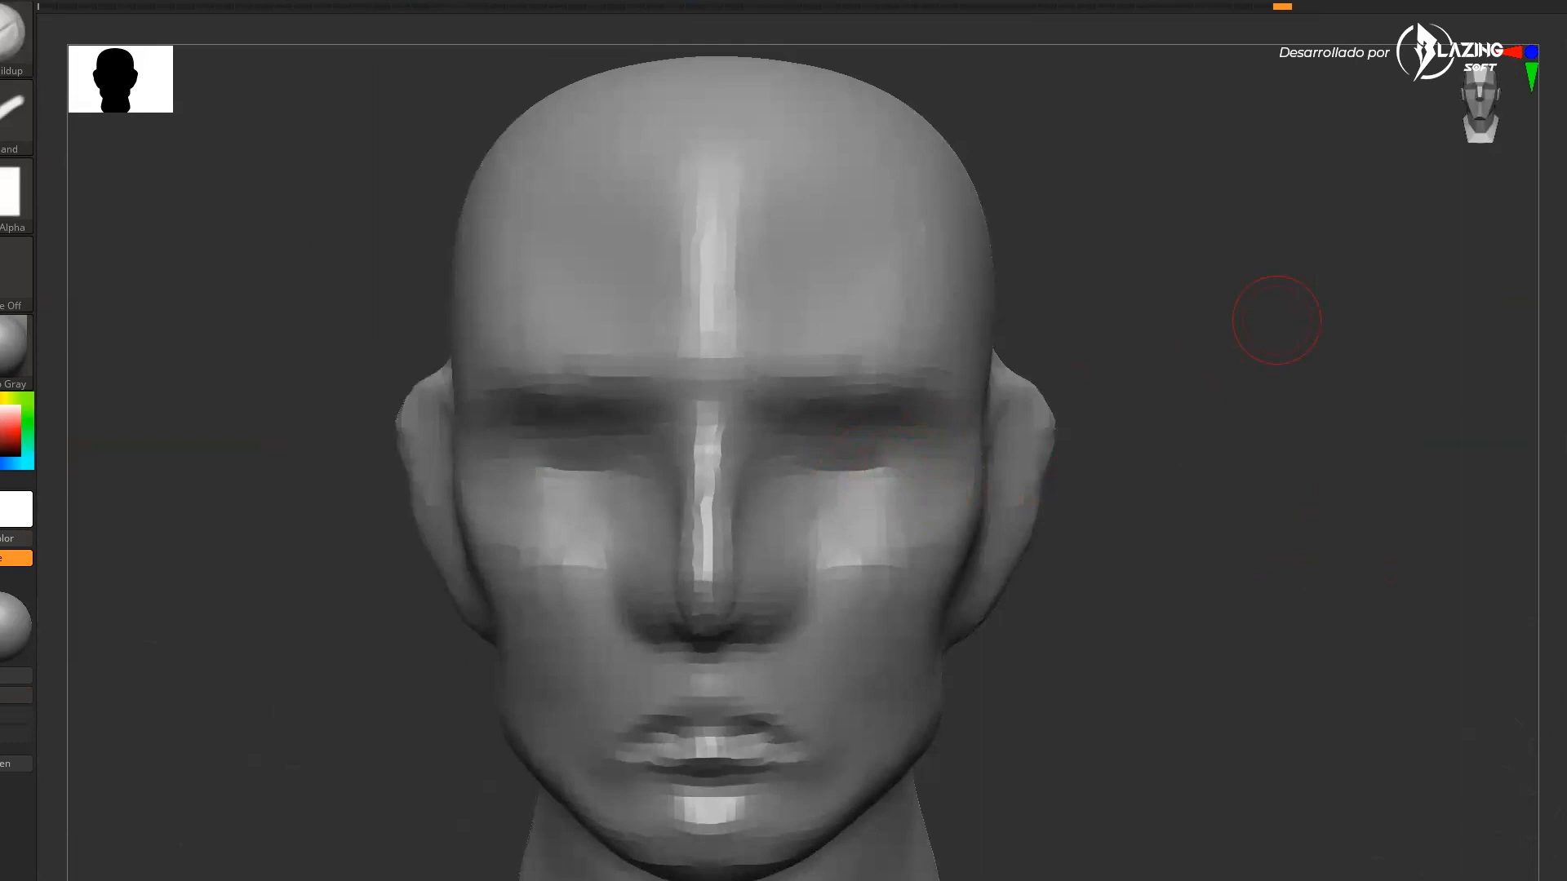
Append a sphere subtool and move it toward the eye area with the transform gizmo
{"action": "left_click", "coordinate": [1205, 684]}
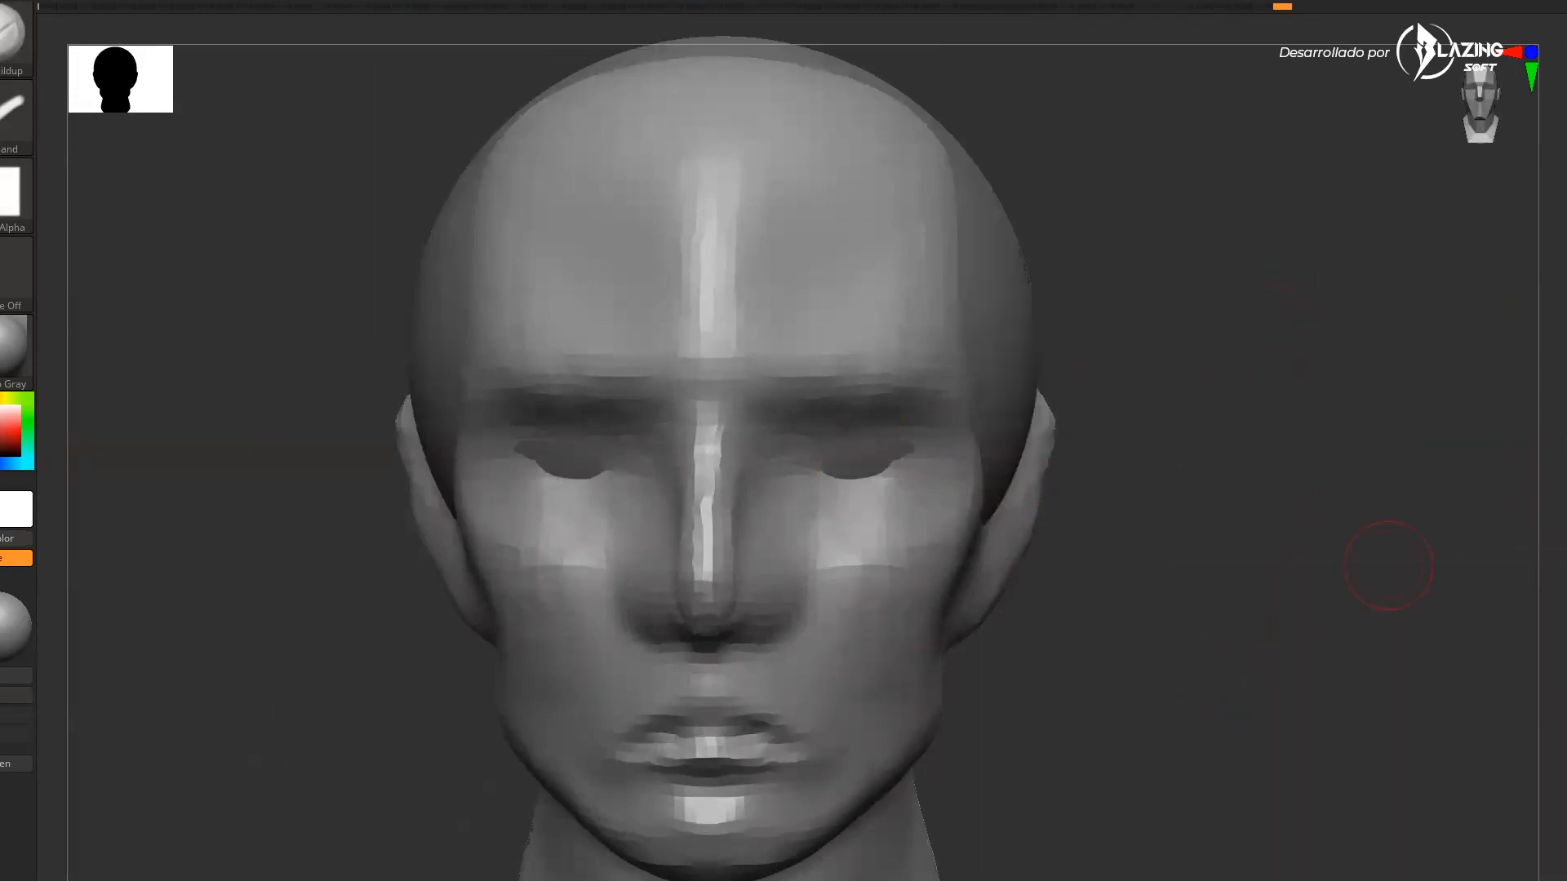
{"action": "left_click", "coordinate": [1563, 450]}
{"action": "left_click_drag", "start_coordinate": [1327, 549], "coordinate": [1269, 511], "text": "alt"}
{"action": "key", "text": "w"}
{"action": "left_click_drag", "start_coordinate": [1024, 330], "coordinate": [797, 420]}
{"action": "left_click_drag", "start_coordinate": [739, 487], "coordinate": [596, 870]}
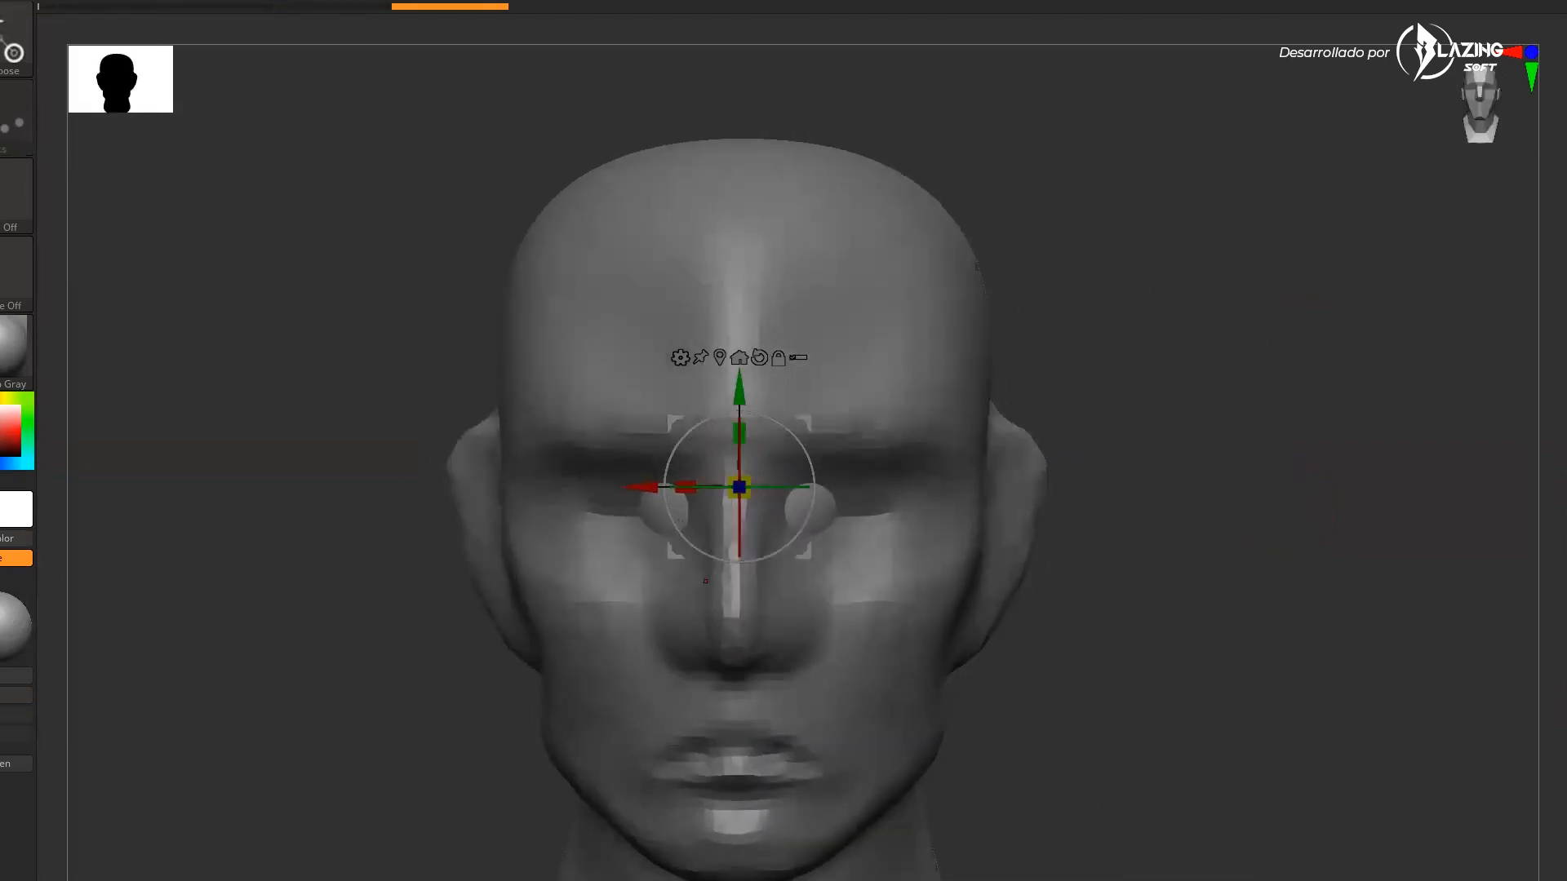
Scale and position the sphere into the right eye socket as an eyeball
{"action": "left_click", "coordinate": [1563, 653]}
{"action": "left_click_drag", "start_coordinate": [1301, 688], "coordinate": [1298, 734], "text": "alt"}
{"action": "left_click_drag", "start_coordinate": [807, 423], "coordinate": [947, 451]}
{"action": "left_click_drag", "start_coordinate": [884, 516], "coordinate": [860, 589]}
{"action": "left_click_drag", "start_coordinate": [944, 451], "coordinate": [934, 475]}
{"action": "left_click_drag", "start_coordinate": [874, 537], "coordinate": [876, 549]}
{"action": "left_click", "coordinate": [1563, 653]}
{"action": "left_click_drag", "start_coordinate": [1423, 700], "coordinate": [1342, 718]}
{"action": "left_click_drag", "start_coordinate": [932, 484], "coordinate": [886, 466]}
{"action": "left_click_drag", "start_coordinate": [523, 546], "coordinate": [612, 548]}
{"action": "key", "text": "q"}
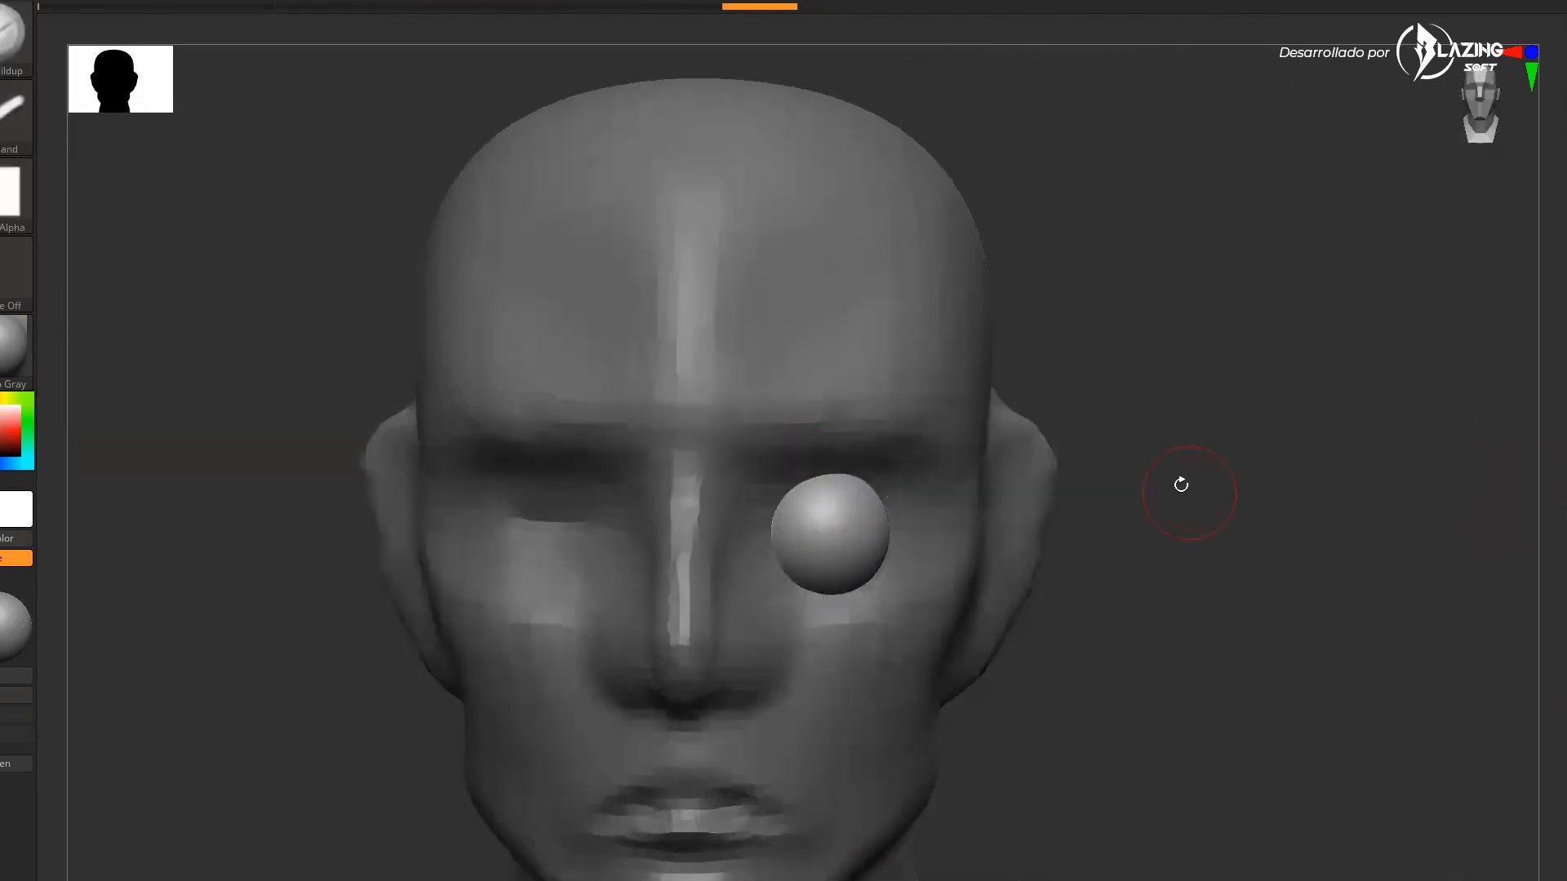
Try mirroring the eyeball across the X axis, then undo the mirror
{"action": "key", "text": "m"}
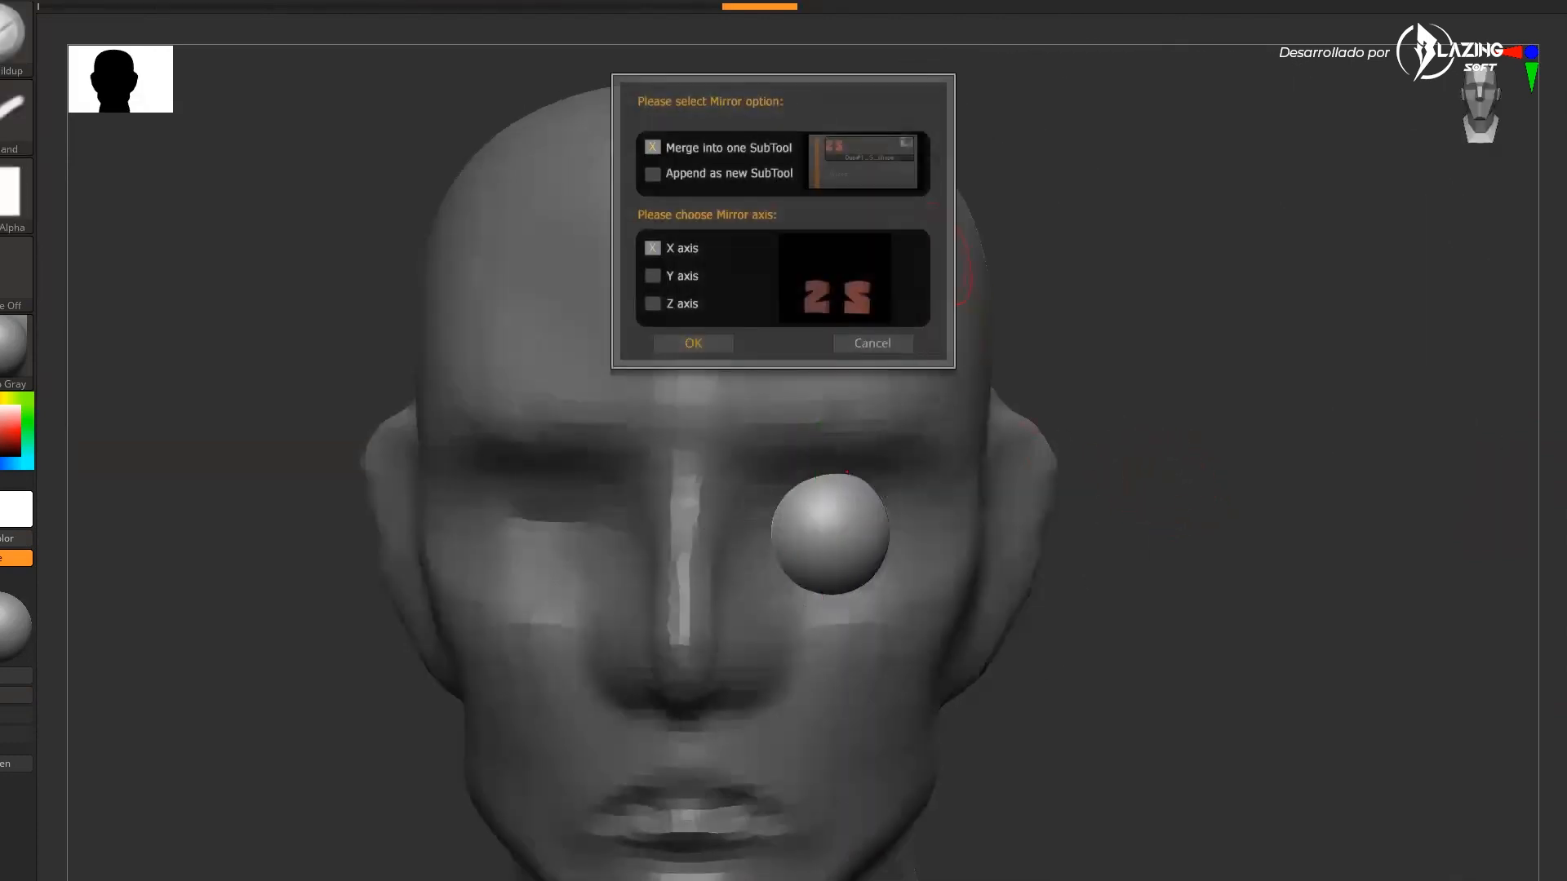
{"action": "left_click", "coordinate": [694, 343]}
{"action": "left_click_drag", "start_coordinate": [1209, 595], "coordinate": [1206, 668]}
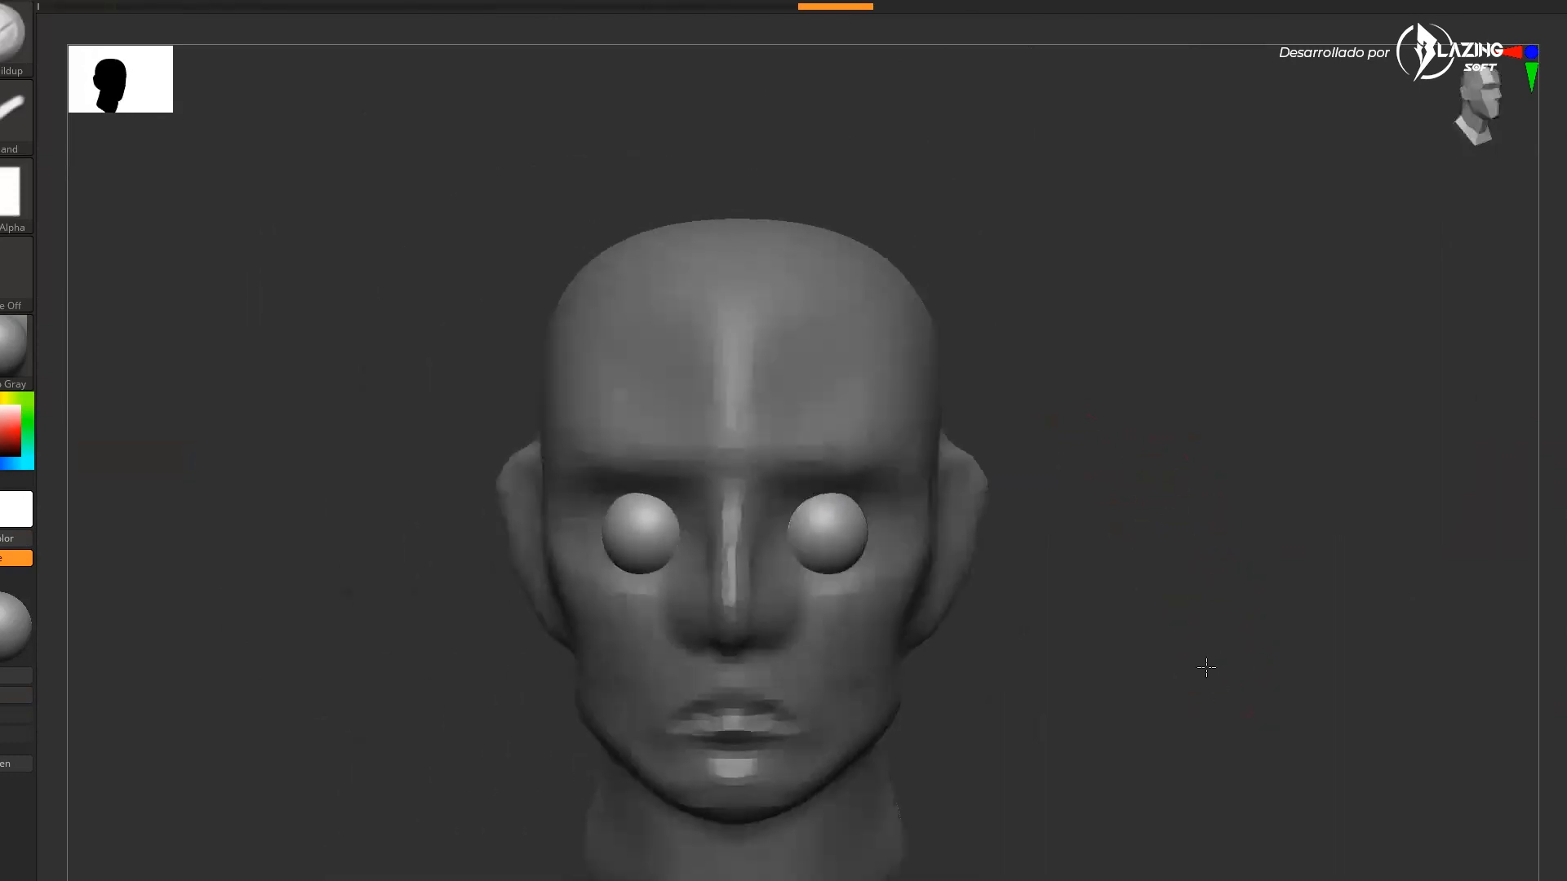
{"action": "left_click_drag", "start_coordinate": [1189, 752], "coordinate": [1242, 743]}
{"action": "left_click_drag", "start_coordinate": [1160, 656], "coordinate": [1155, 697]}
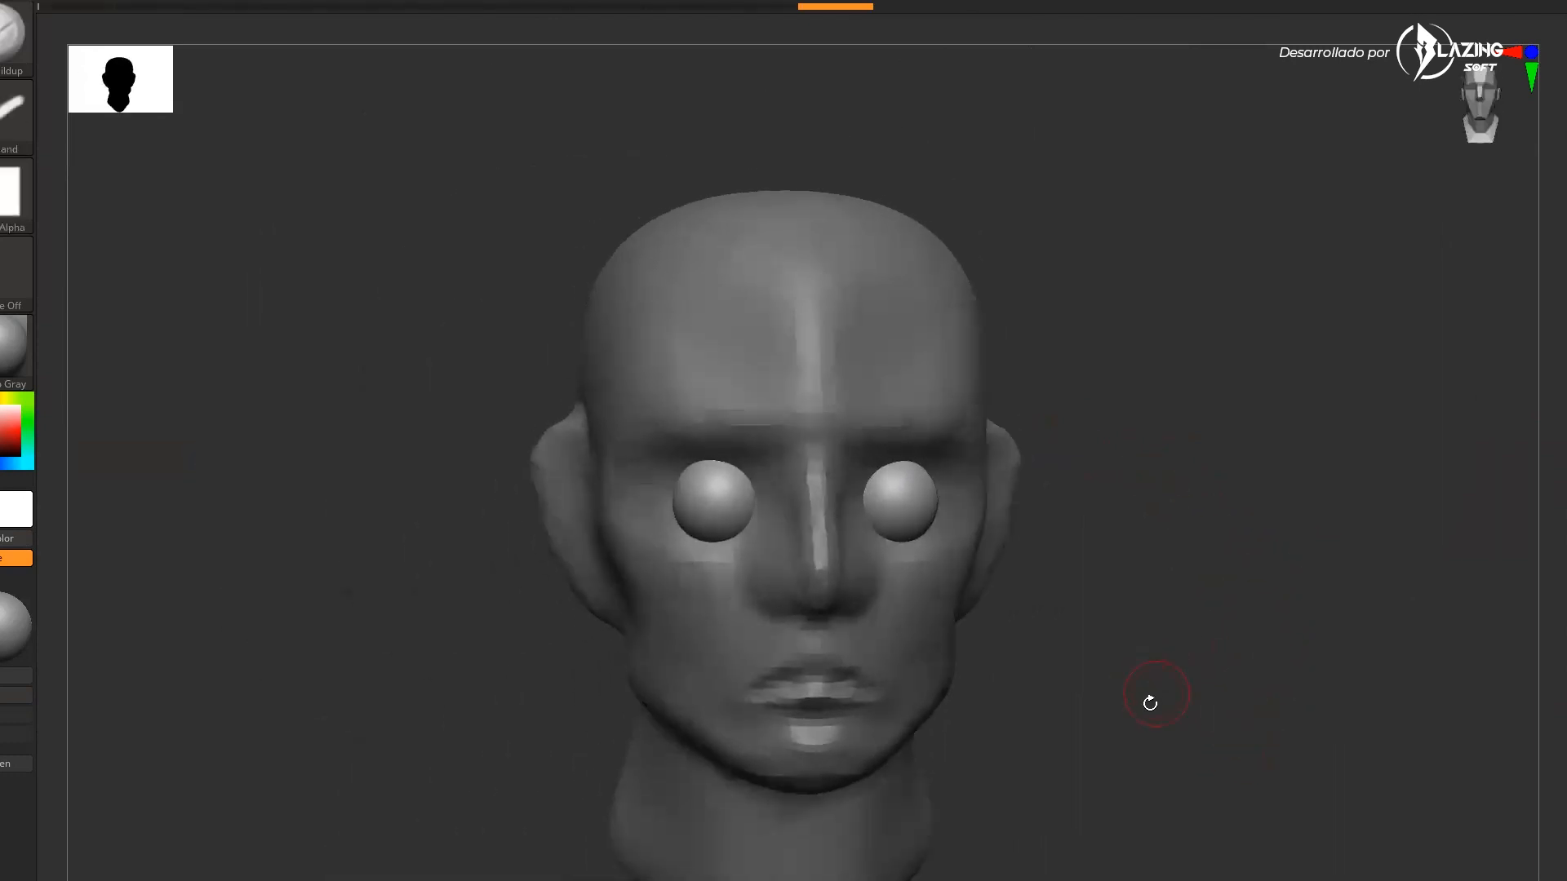
{"action": "left_click_drag", "start_coordinate": [1166, 618], "coordinate": [1065, 661]}
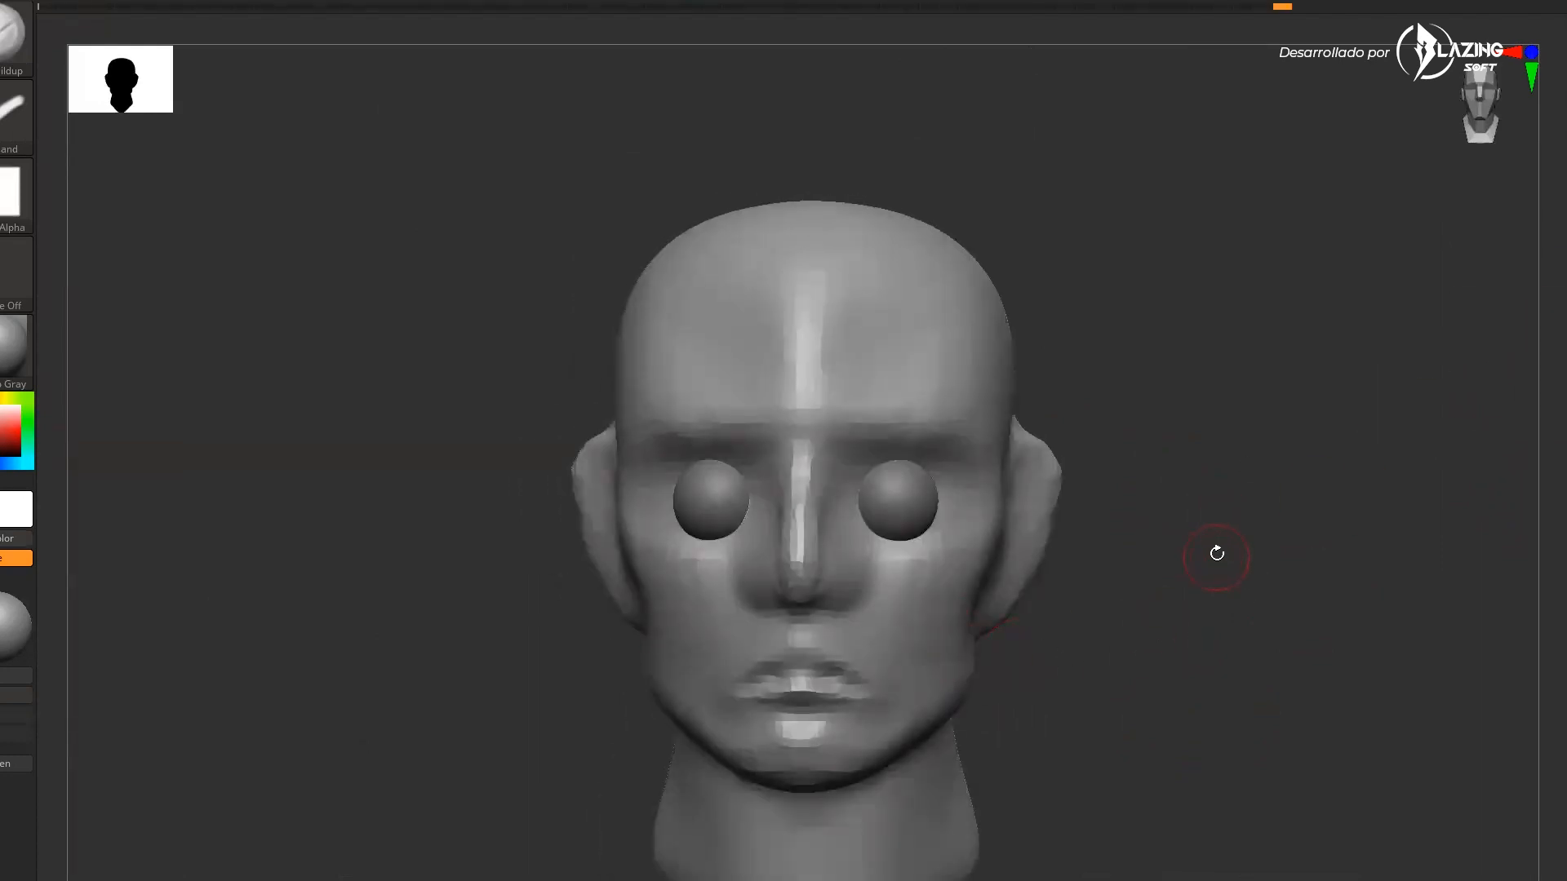
{"action": "key", "text": "ctrl"}
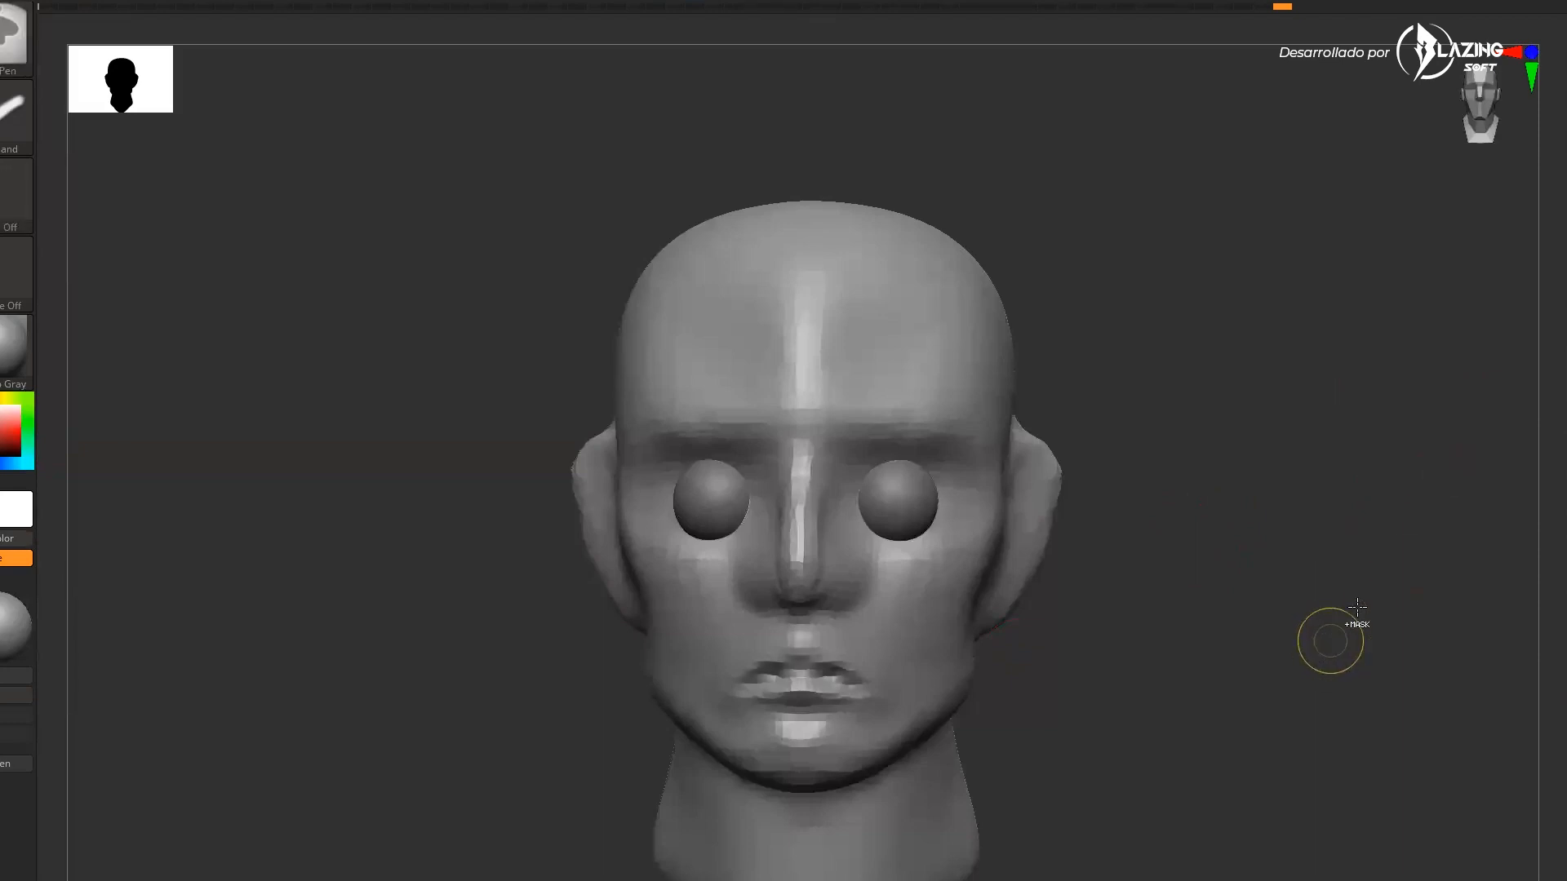
Mirror the eyeball with SubTool Master across the X axis, merging into one subtool
{"action": "left_click", "coordinate": [1565, 425]}
{"action": "left_click_drag", "start_coordinate": [1137, 587], "coordinate": [1106, 543]}
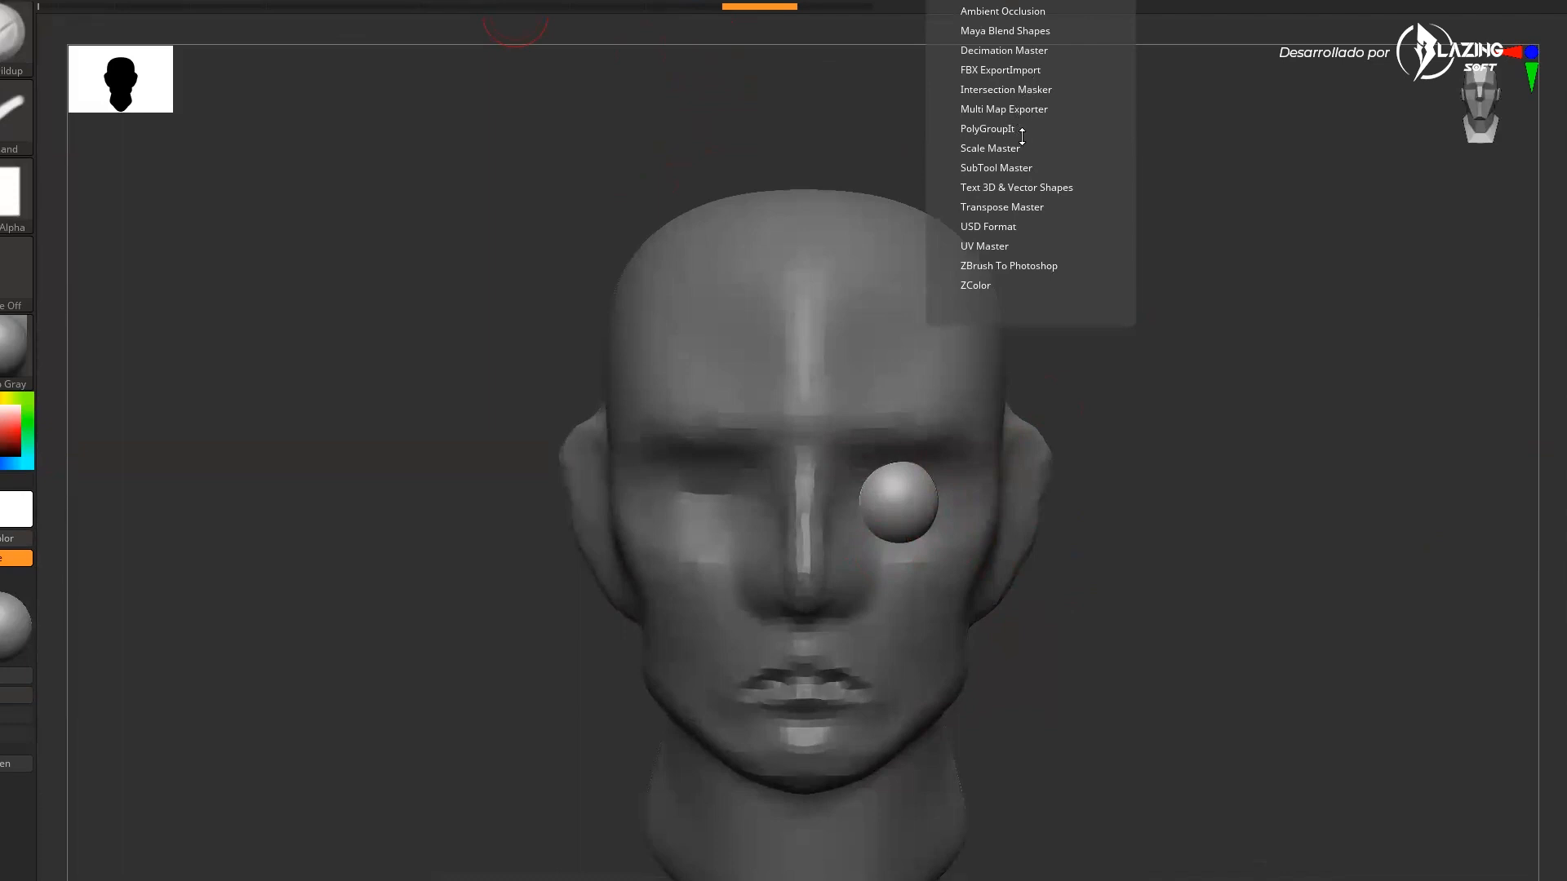
{"action": "left_click", "coordinate": [999, 167]}
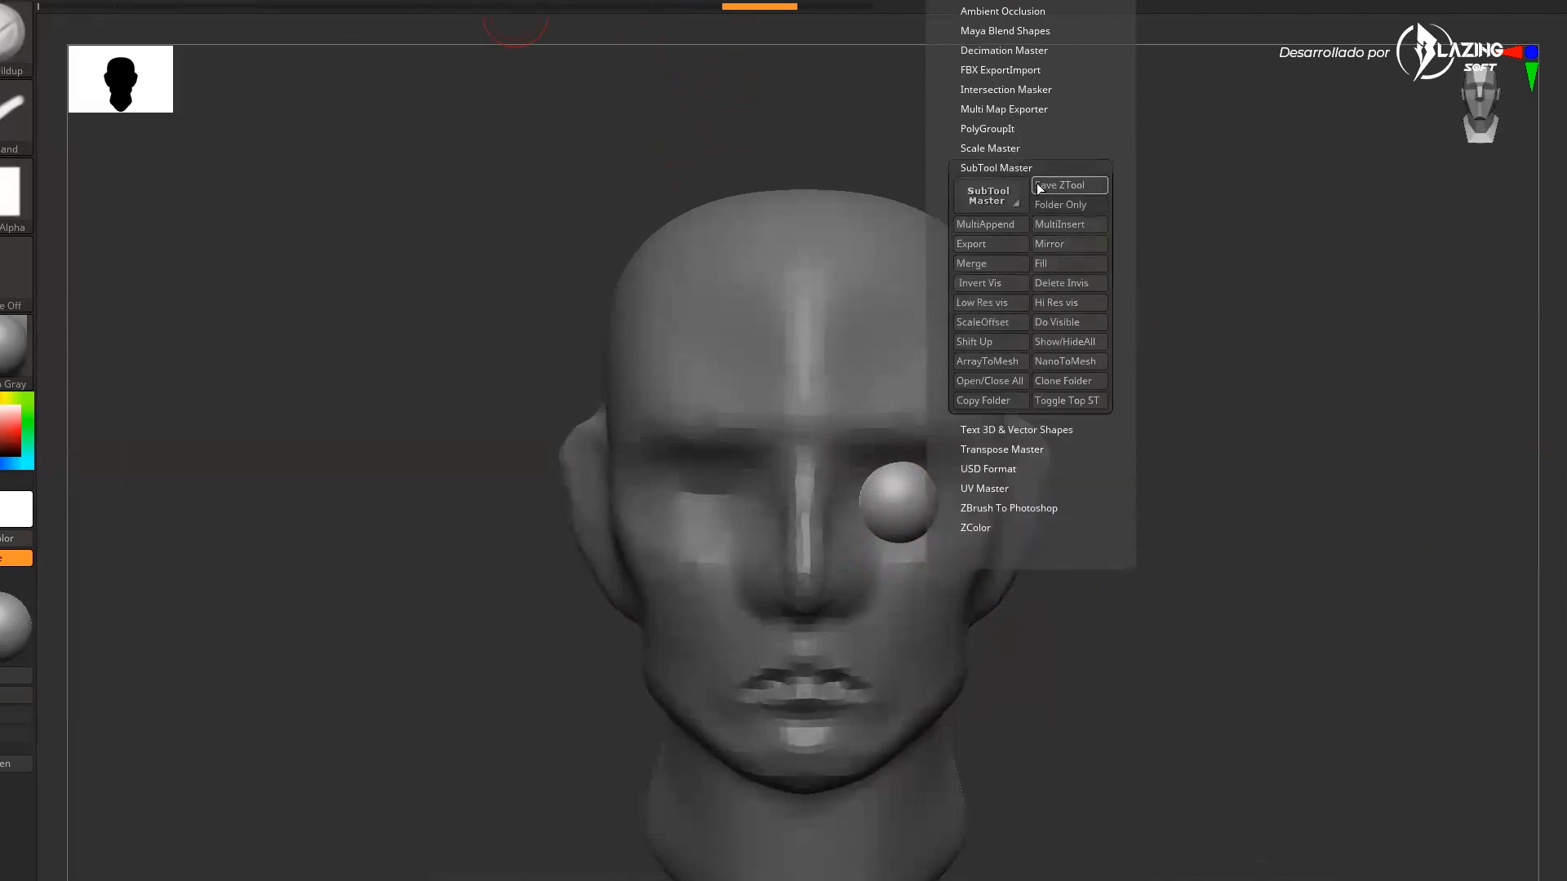
{"action": "left_click", "coordinate": [1057, 245]}
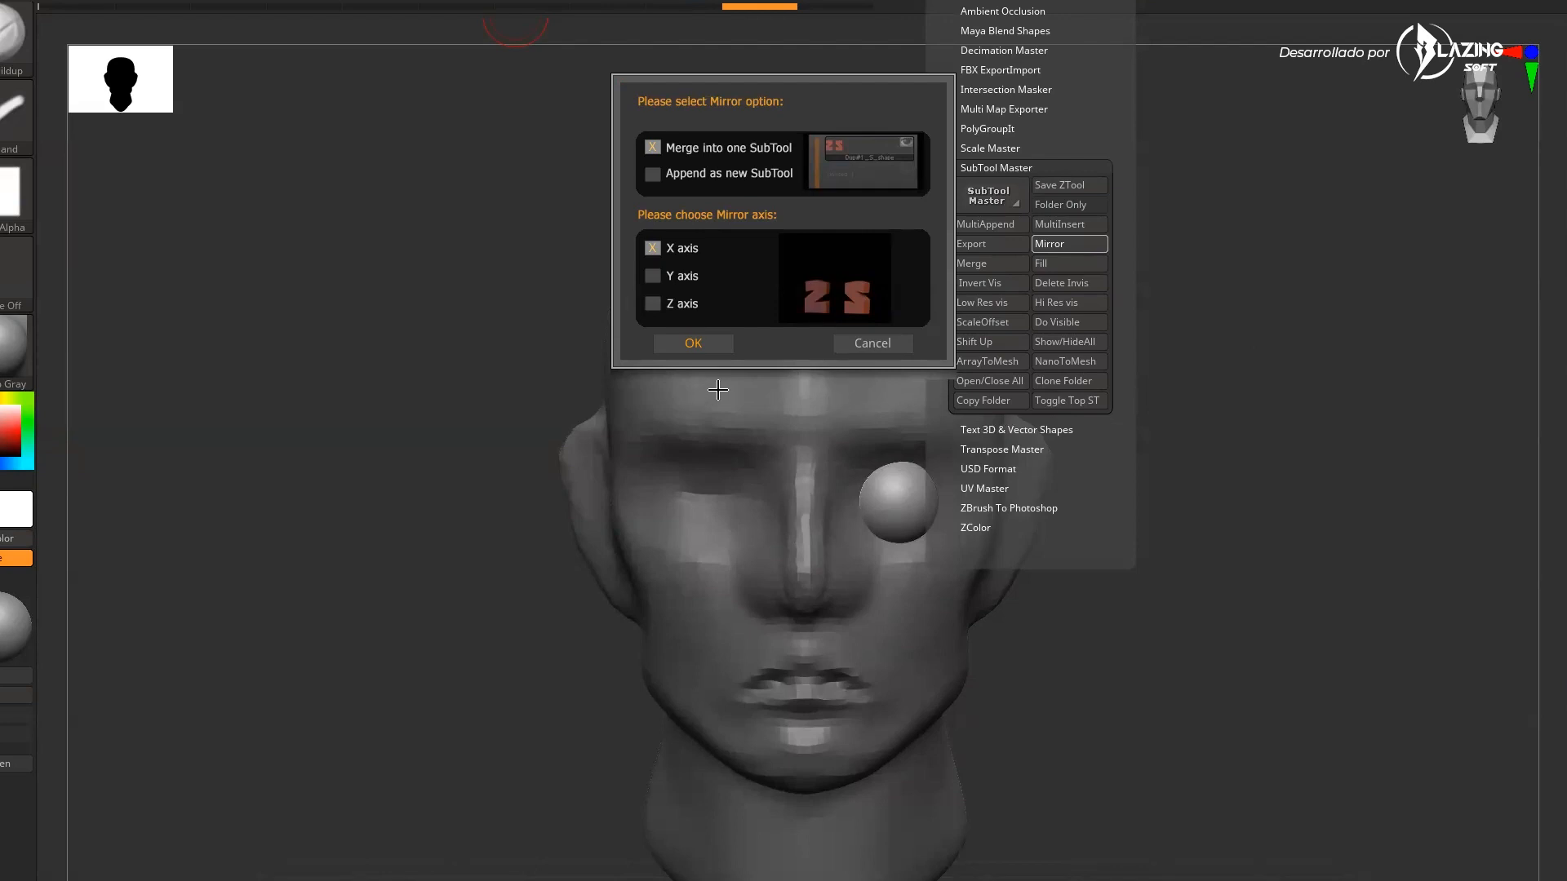
{"action": "left_click", "coordinate": [700, 343]}
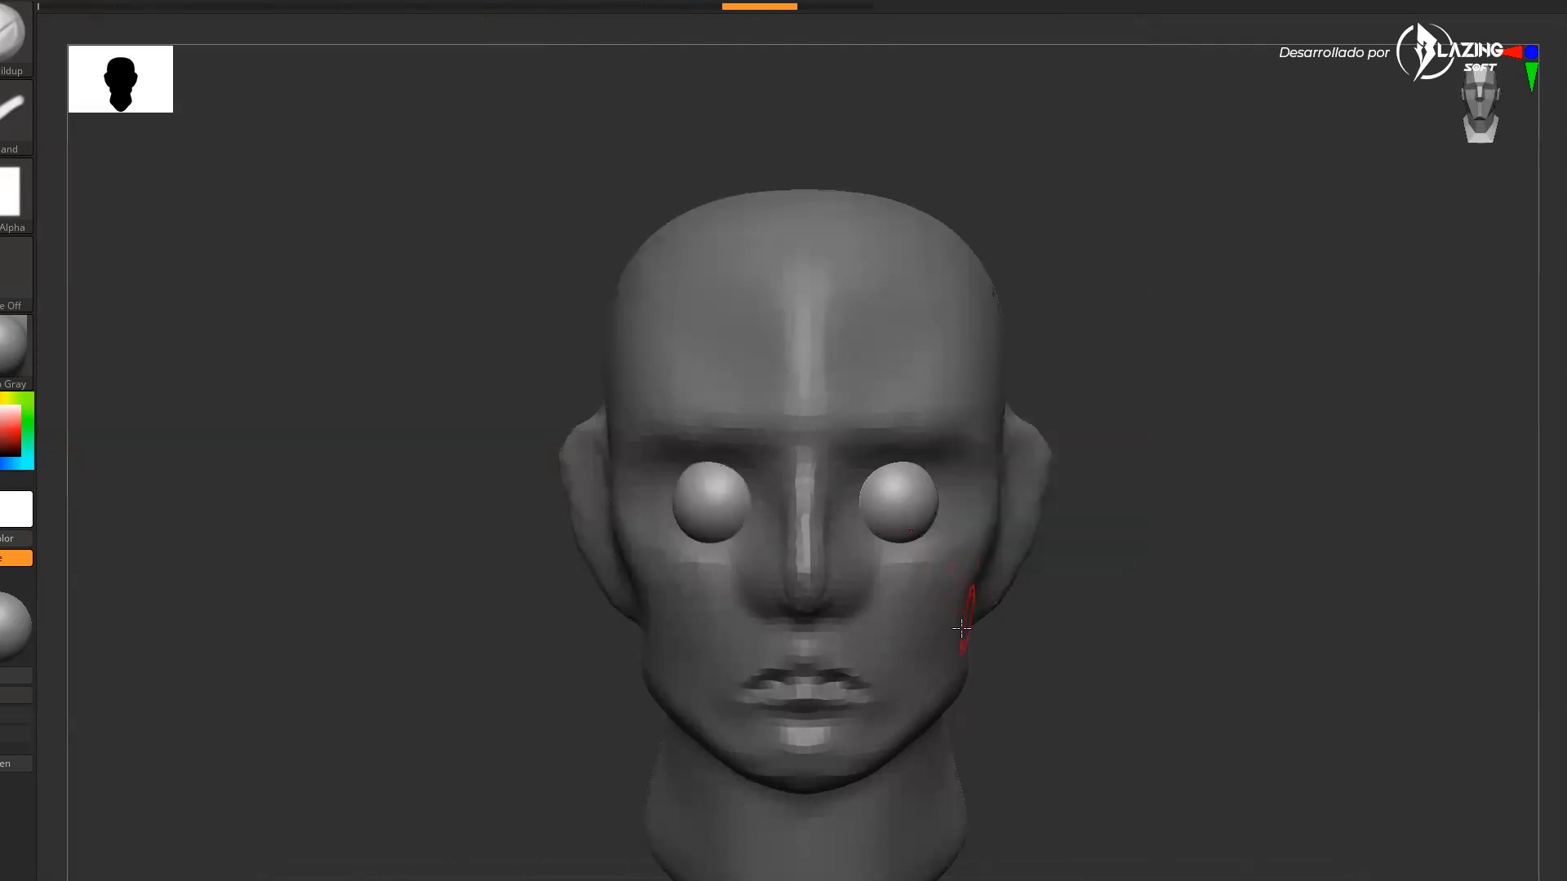
Select the head subtool and a clay brush, and build a ridge along the cheek from jaw to ear
{"action": "left_click", "coordinate": [950, 596], "text": "alt"}
{"action": "mouse_move", "coordinate": [1510, 409]}
{"action": "left_mouse_down"}
{"action": "mouse_move", "coordinate": [1238, 644]}
{"action": "mouse_move", "coordinate": [1495, 426]}
{"action": "left_mouse_up"}
{"action": "left_click", "coordinate": [912, 517], "text": "alt"}
{"action": "key", "text": "w"}
{"action": "left_click_drag", "start_coordinate": [888, 400], "coordinate": [889, 388]}
{"action": "left_click", "coordinate": [968, 539], "text": "alt"}
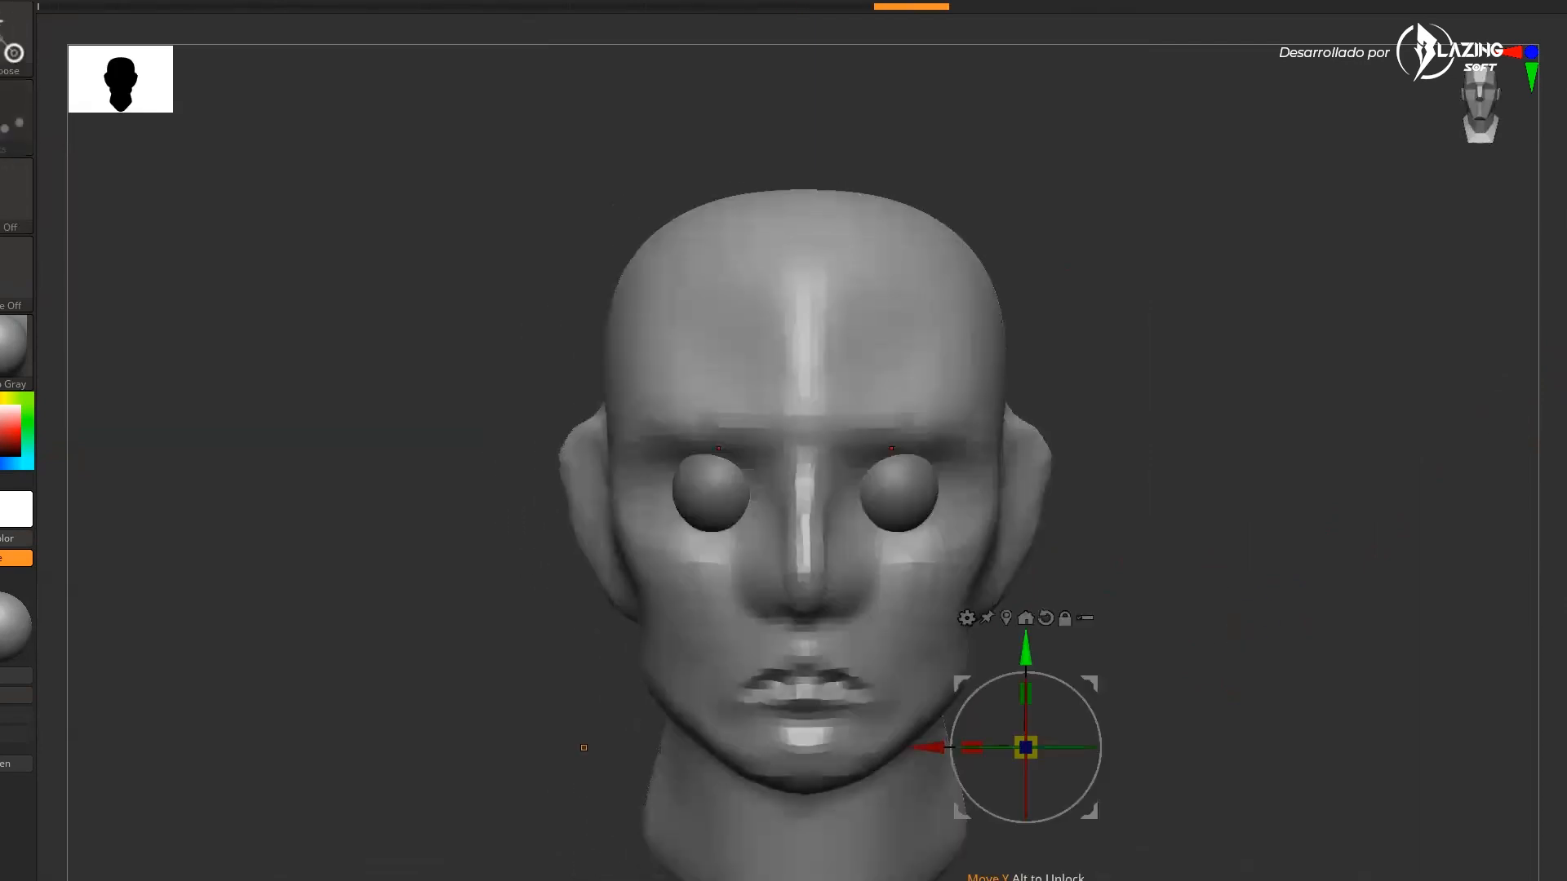
{"action": "key", "text": "q"}
{"action": "mouse_move", "coordinate": [1206, 610]}
{"action": "left_mouse_down"}
{"action": "mouse_move", "coordinate": [1158, 616]}
{"action": "mouse_move", "coordinate": [1179, 613]}
{"action": "left_mouse_up"}
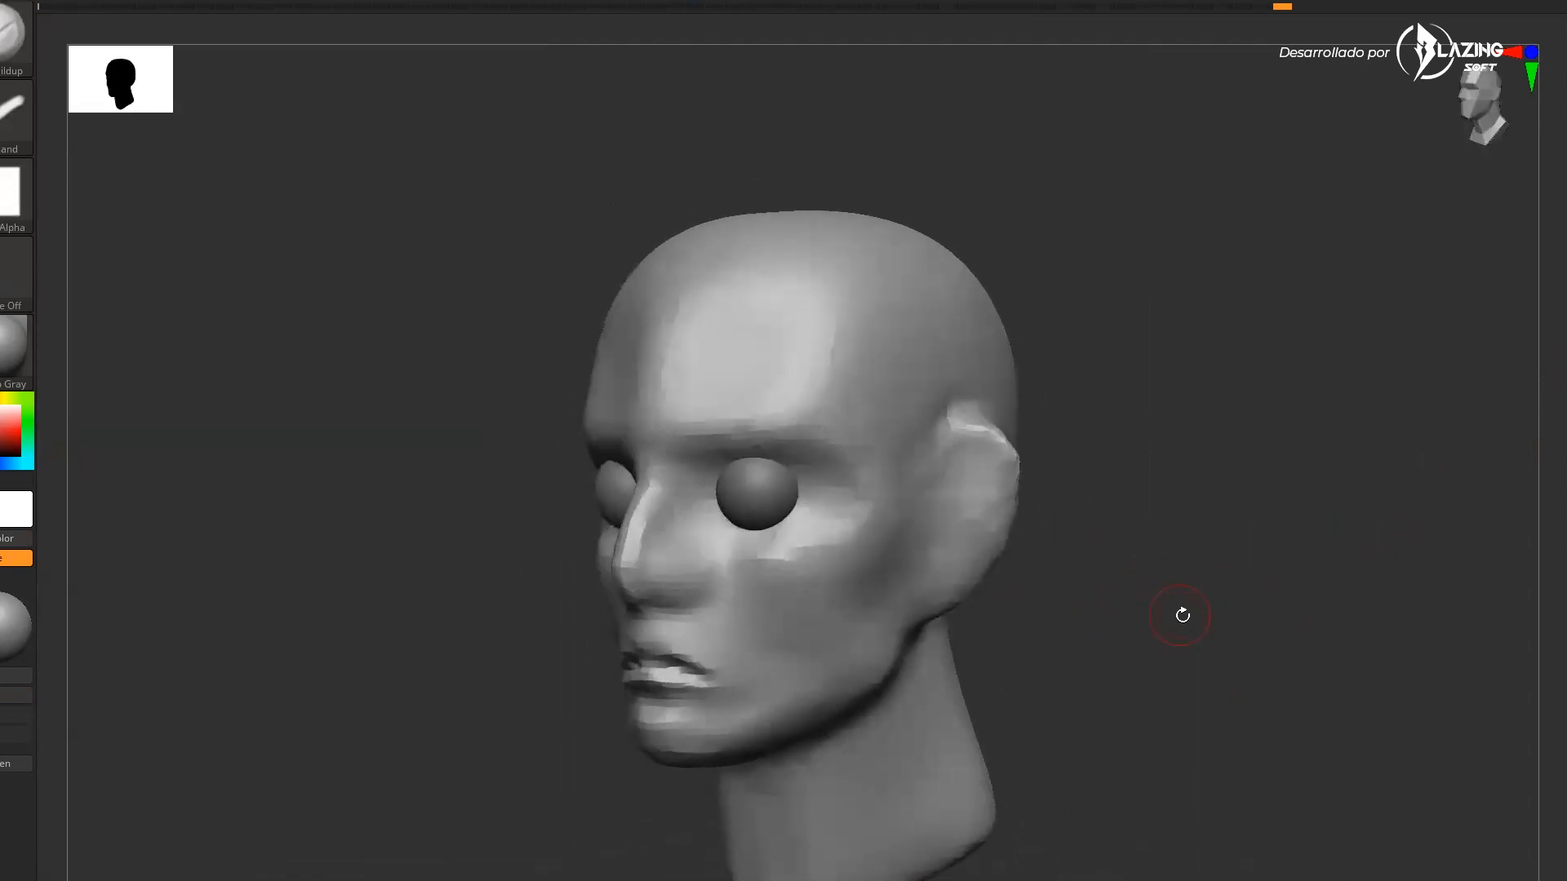
{"action": "key", "text": "b"}
{"action": "key", "text": "c"}
{"action": "key", "text": "l"}
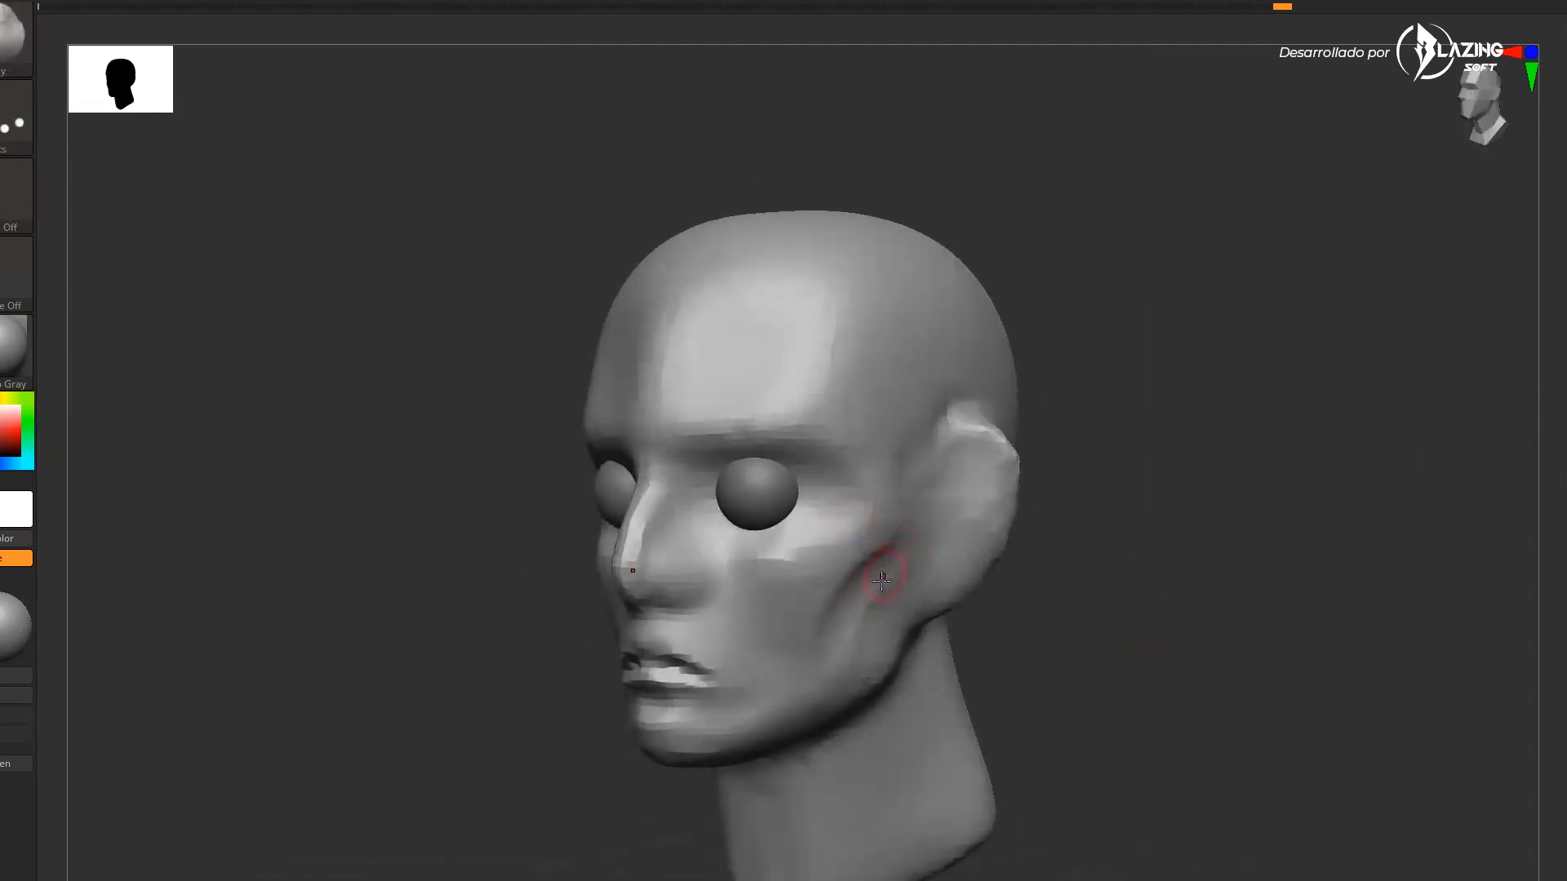
{"action": "key", "text": "b"}
{"action": "key", "text": "c"}
{"action": "key", "text": "b"}
{"action": "left_click_drag", "start_coordinate": [811, 688], "coordinate": [918, 547]}
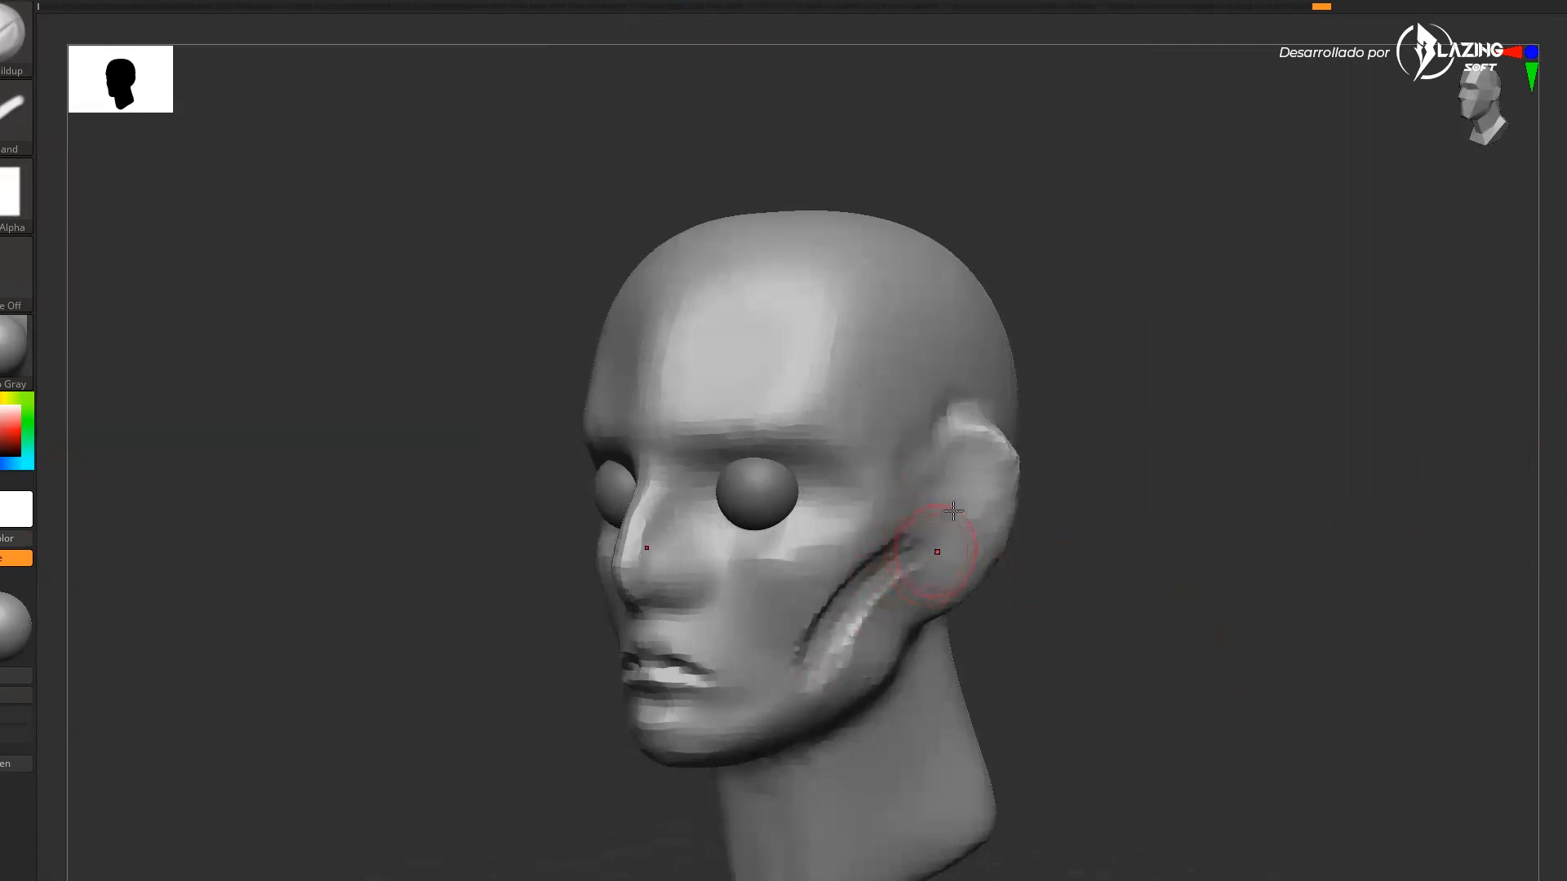
Smooth the cheek ridge into the surrounding face
{"action": "key", "text": "shift"}
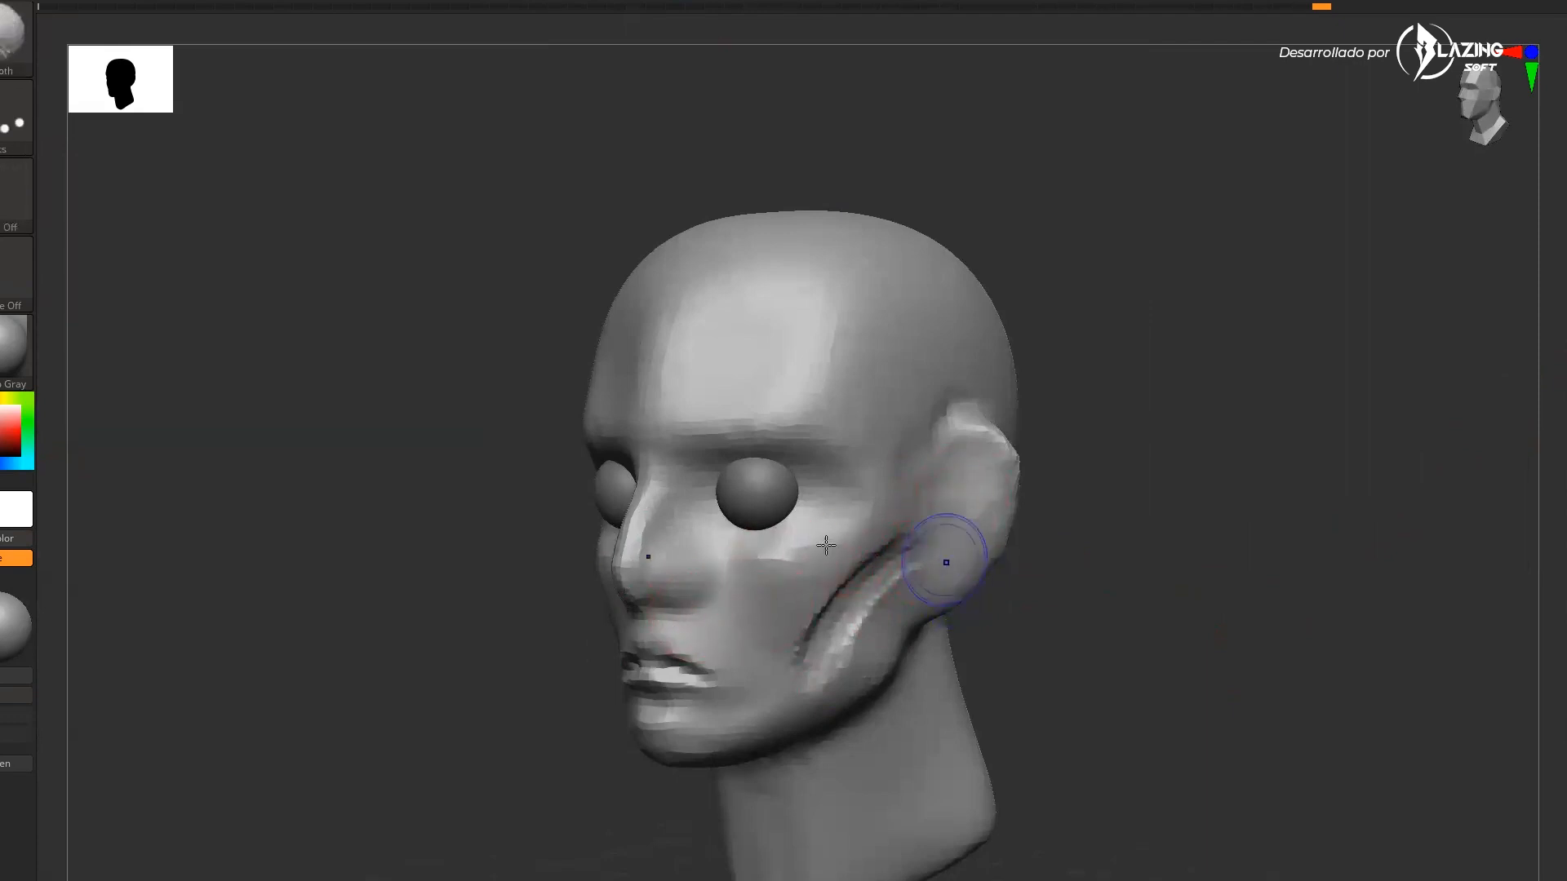
{"action": "left_click_drag", "start_coordinate": [1131, 521], "coordinate": [1102, 563]}
{"action": "mouse_move", "coordinate": [1123, 551]}
{"action": "left_mouse_down", "text": "alt"}
{"action": "mouse_move", "coordinate": [1136, 580]}
{"action": "mouse_move", "coordinate": [1103, 608]}
{"action": "mouse_move", "coordinate": [929, 511]}
{"action": "left_mouse_up", "text": "alt"}
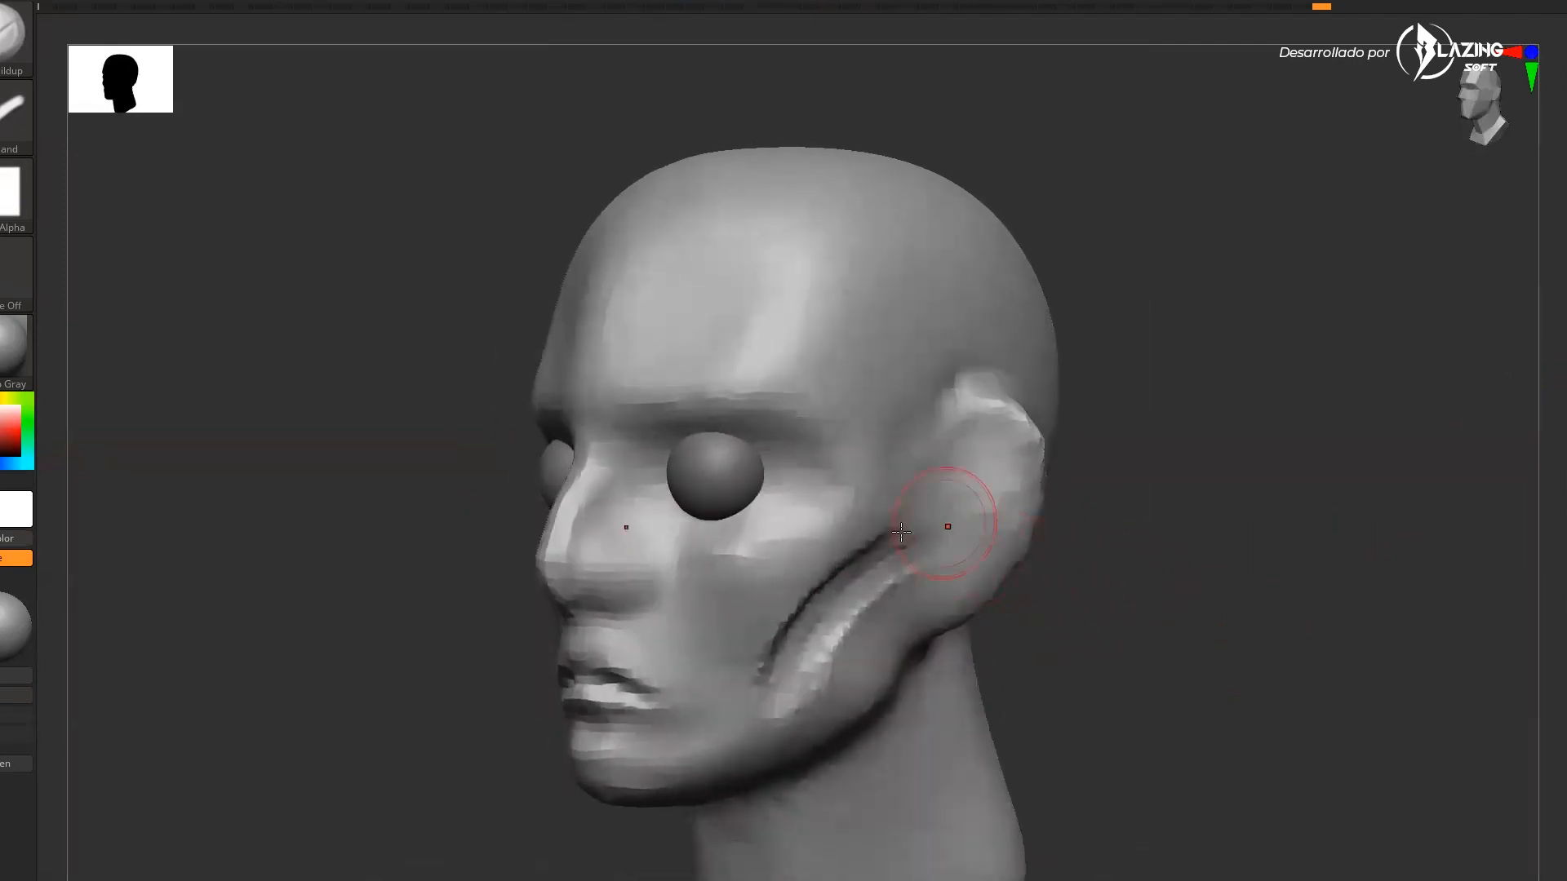
{"action": "key", "text": "shift"}
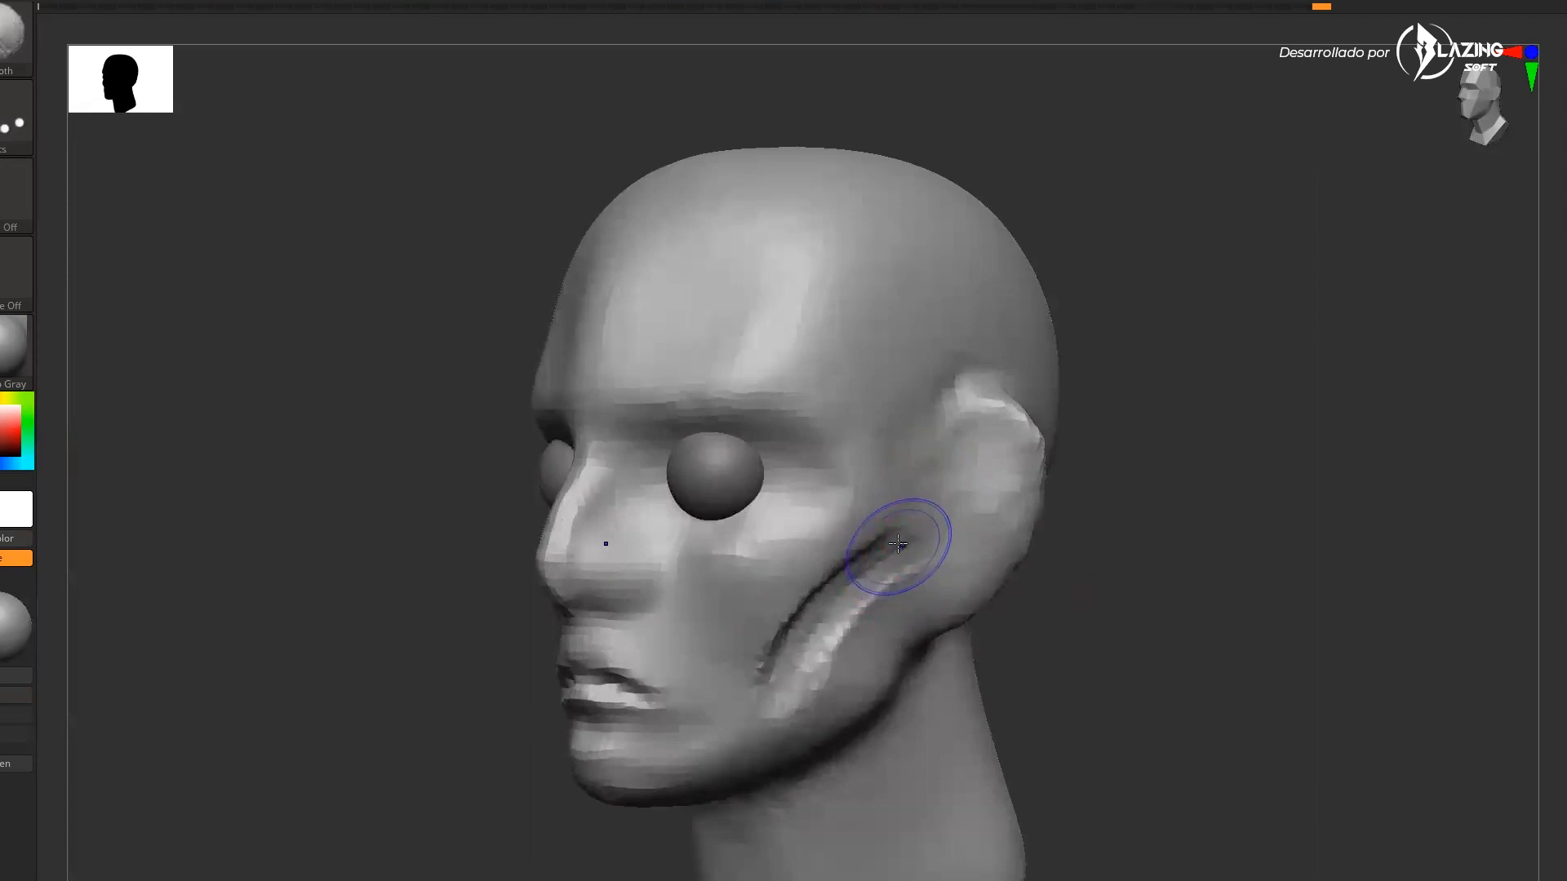
{"action": "left_click_drag", "start_coordinate": [888, 545], "coordinate": [808, 638], "text": "shift"}
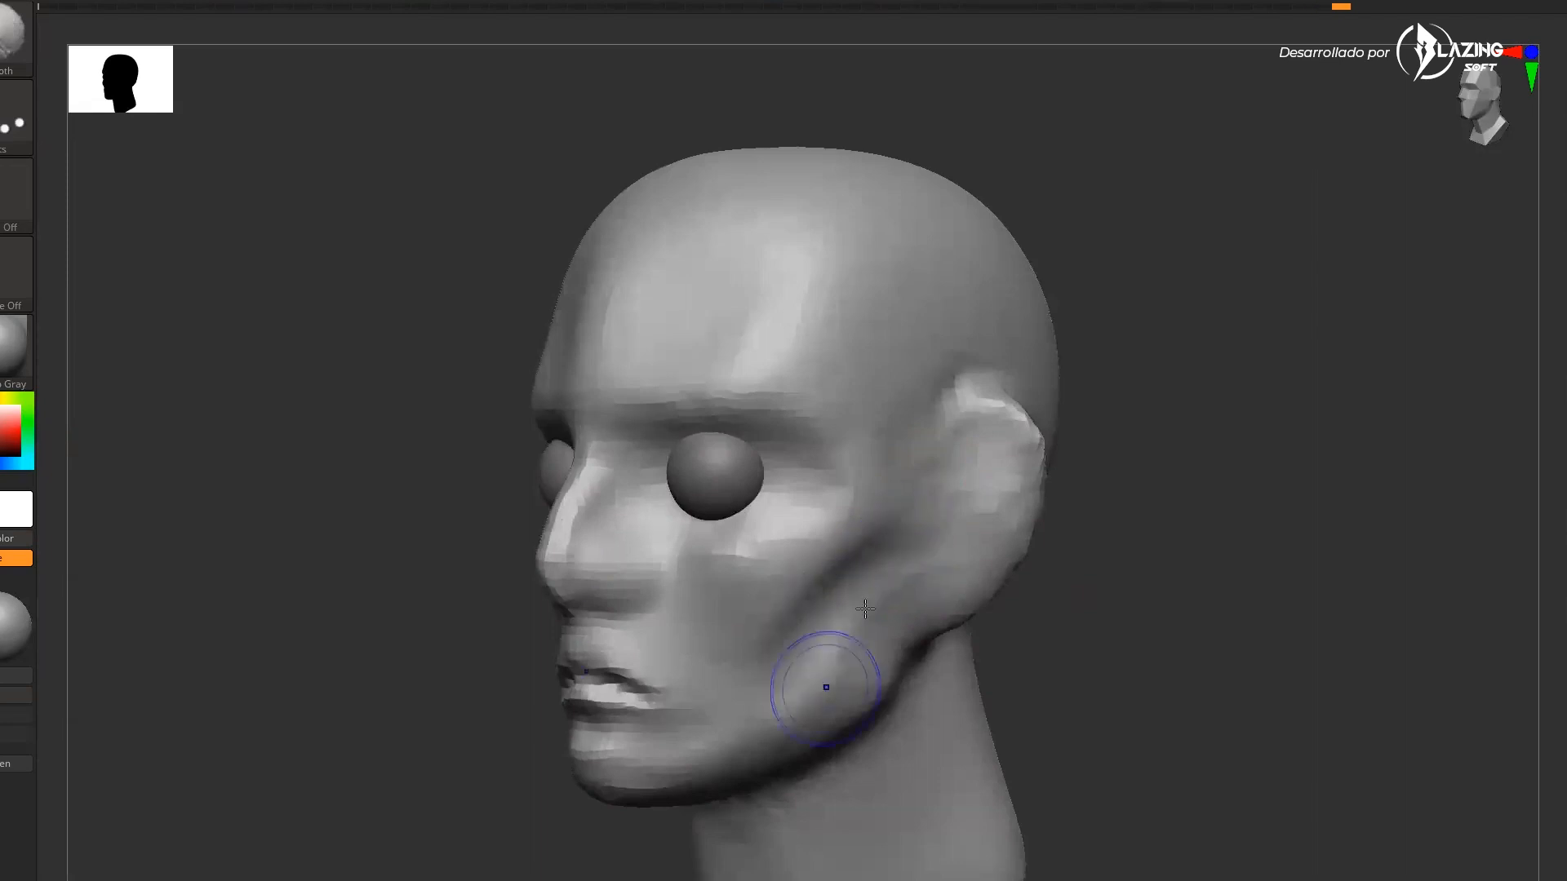
Build up the brow, eyelids around the eyeball and the cheek with the clay brush
{"action": "mouse_move", "coordinate": [1095, 541]}
{"action": "left_mouse_down"}
{"action": "mouse_move", "coordinate": [927, 512]}
{"action": "mouse_move", "coordinate": [830, 517]}
{"action": "left_mouse_up"}
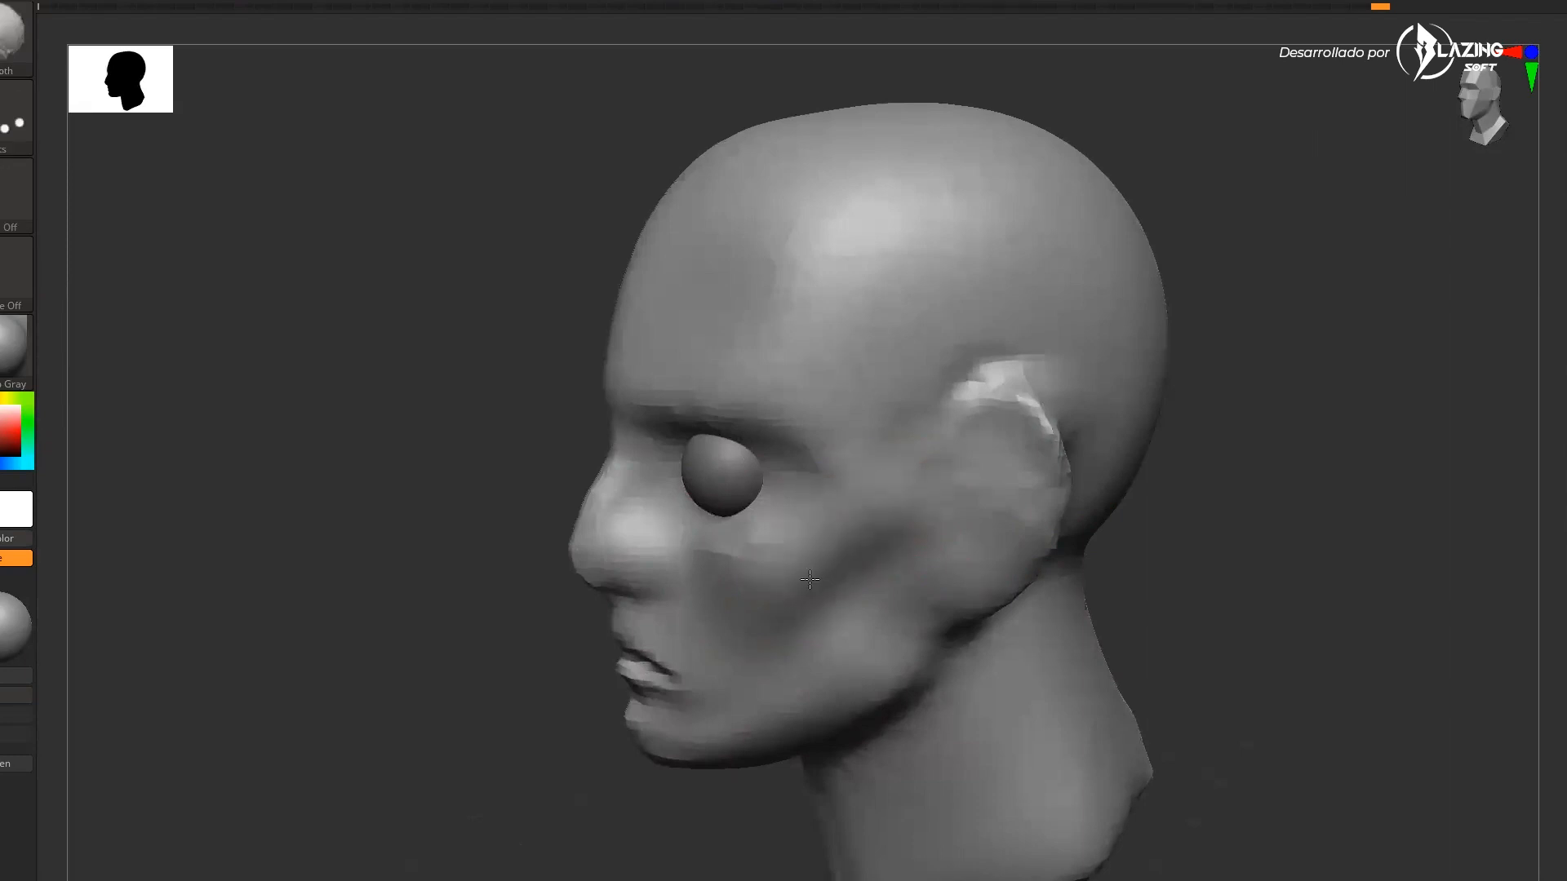
{"action": "left_click_drag", "start_coordinate": [1118, 563], "coordinate": [1256, 510]}
{"action": "left_click_drag", "start_coordinate": [994, 628], "coordinate": [956, 613]}
{"action": "mouse_move", "coordinate": [634, 594]}
{"action": "left_mouse_down"}
{"action": "mouse_move", "coordinate": [612, 585]}
{"action": "mouse_move", "coordinate": [628, 572]}
{"action": "left_mouse_up"}
{"action": "left_click_drag", "start_coordinate": [1012, 636], "coordinate": [1143, 624]}
{"action": "left_click_drag", "start_coordinate": [616, 428], "coordinate": [698, 404]}
{"action": "left_click_drag", "start_coordinate": [640, 408], "coordinate": [747, 396]}
{"action": "mouse_move", "coordinate": [682, 384]}
{"action": "left_mouse_down", "text": "shift"}
{"action": "mouse_move", "coordinate": [630, 395]}
{"action": "mouse_move", "coordinate": [706, 387]}
{"action": "left_mouse_up", "text": "shift"}
{"action": "mouse_move", "coordinate": [640, 450]}
{"action": "left_mouse_down"}
{"action": "mouse_move", "coordinate": [708, 431]}
{"action": "mouse_move", "coordinate": [744, 469]}
{"action": "left_mouse_up"}
{"action": "left_click_drag", "start_coordinate": [967, 408], "coordinate": [1093, 404]}
{"action": "left_click_drag", "start_coordinate": [506, 420], "coordinate": [437, 431]}
{"action": "left_click_drag", "start_coordinate": [1049, 469], "coordinate": [914, 473]}
{"action": "left_click_drag", "start_coordinate": [1012, 522], "coordinate": [1016, 645], "text": "alt"}
{"action": "mouse_move", "coordinate": [572, 535]}
{"action": "left_mouse_down"}
{"action": "mouse_move", "coordinate": [641, 556]}
{"action": "mouse_move", "coordinate": [703, 541]}
{"action": "left_mouse_up"}
{"action": "left_click_drag", "start_coordinate": [596, 571], "coordinate": [718, 543]}
{"action": "mouse_move", "coordinate": [971, 489]}
{"action": "left_mouse_down"}
{"action": "mouse_move", "coordinate": [1056, 492]}
{"action": "mouse_move", "coordinate": [800, 523]}
{"action": "left_mouse_up"}
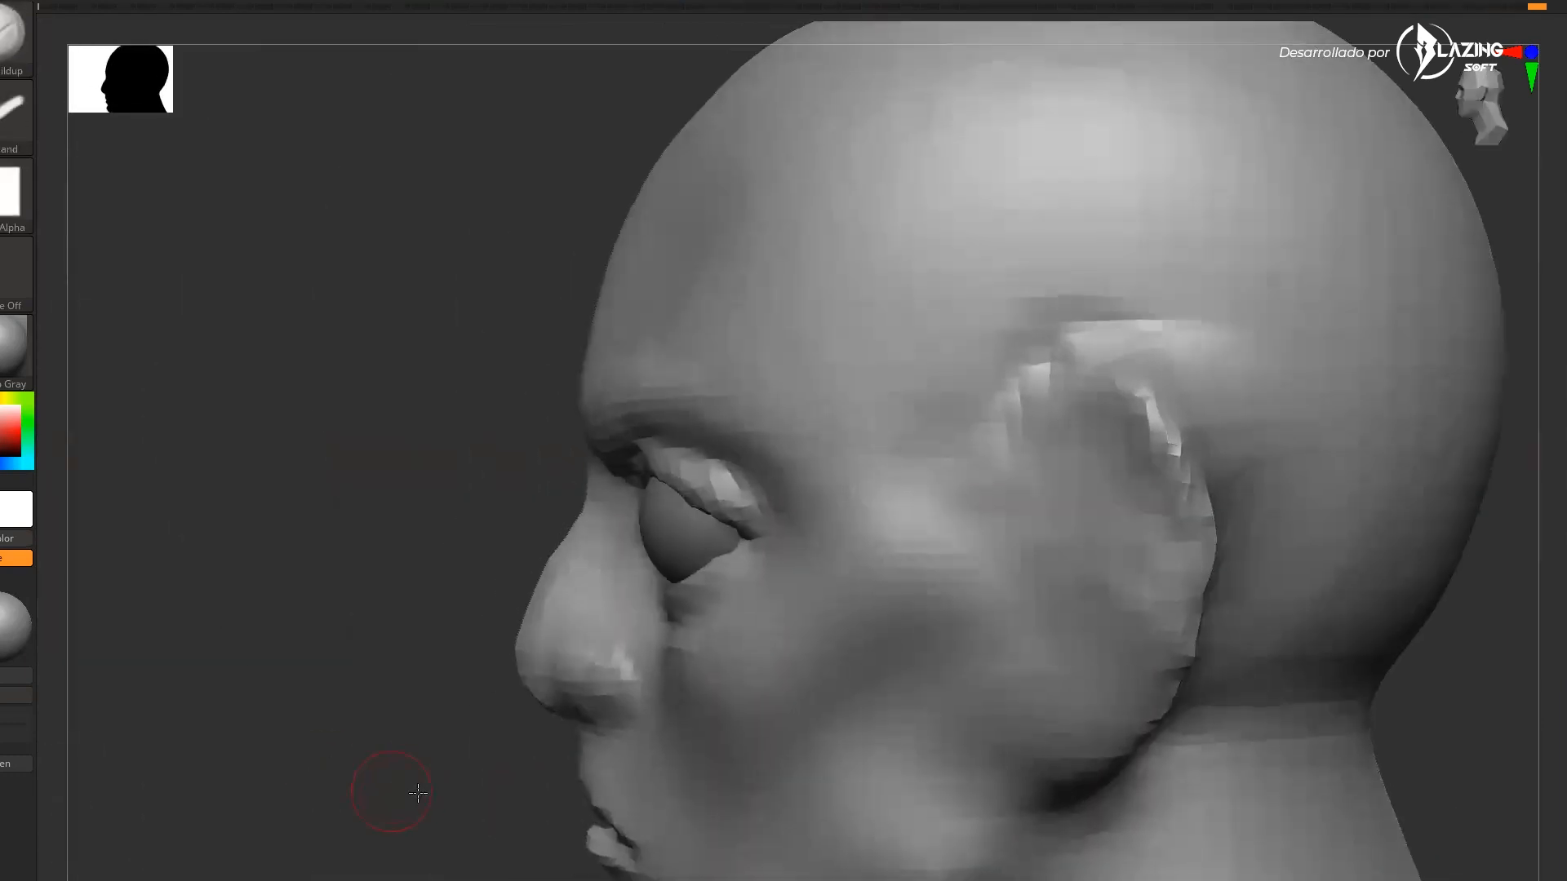
{"action": "left_click_drag", "start_coordinate": [395, 790], "coordinate": [653, 783]}
{"action": "left_click_drag", "start_coordinate": [706, 461], "coordinate": [761, 449]}
{"action": "left_click_drag", "start_coordinate": [1147, 591], "coordinate": [1061, 584]}
Switch to the Move brush and shape the upper and lower eyelids around the eyeball
{"action": "key", "text": "b"}
{"action": "key", "text": "m"}
{"action": "key", "text": "v"}
{"action": "left_click_drag", "start_coordinate": [734, 479], "coordinate": [742, 493]}
{"action": "mouse_move", "coordinate": [714, 482]}
{"action": "left_mouse_down"}
{"action": "mouse_move", "coordinate": [710, 505]}
{"action": "mouse_move", "coordinate": [730, 504]}
{"action": "left_mouse_up"}
{"action": "mouse_move", "coordinate": [1142, 498]}
{"action": "left_mouse_down"}
{"action": "mouse_move", "coordinate": [1076, 480]}
{"action": "mouse_move", "coordinate": [741, 494]}
{"action": "mouse_move", "coordinate": [762, 531]}
{"action": "left_mouse_up"}
{"action": "left_click_drag", "start_coordinate": [571, 628], "coordinate": [541, 742], "text": "alt"}
{"action": "left_click_drag", "start_coordinate": [691, 404], "coordinate": [692, 412]}
{"action": "left_click", "coordinate": [692, 416], "text": "alt"}
{"action": "key", "text": "w"}
{"action": "left_click_drag", "start_coordinate": [778, 336], "coordinate": [798, 337]}
{"action": "key", "text": "q"}
{"action": "left_click", "coordinate": [668, 373], "text": "alt"}
{"action": "left_click_drag", "start_coordinate": [392, 604], "coordinate": [534, 599]}
{"action": "key", "text": "s"}
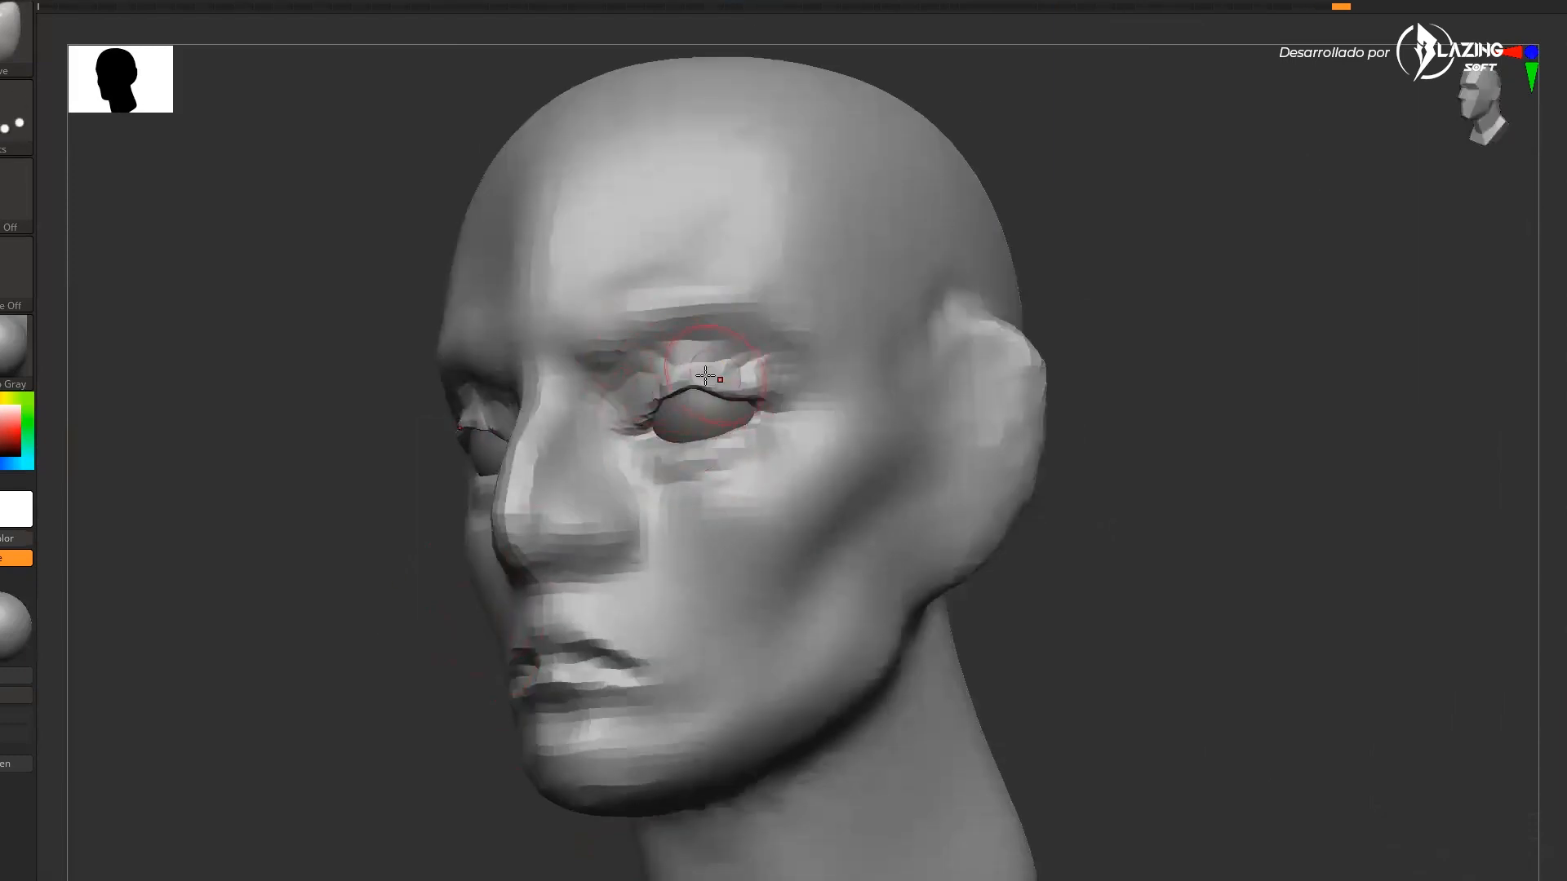
Refine the eyelid and cheek shape with the Move brush from the side
{"action": "left_click_drag", "start_coordinate": [721, 374], "coordinate": [721, 387]}
{"action": "left_click_drag", "start_coordinate": [1098, 400], "coordinate": [1220, 384]}
{"action": "left_click_drag", "start_coordinate": [686, 377], "coordinate": [767, 400], "text": "shift"}
{"action": "left_click_drag", "start_coordinate": [914, 436], "coordinate": [930, 469]}
{"action": "left_click_drag", "start_coordinate": [699, 299], "coordinate": [709, 334]}
{"action": "left_click_drag", "start_coordinate": [1094, 457], "coordinate": [902, 514]}
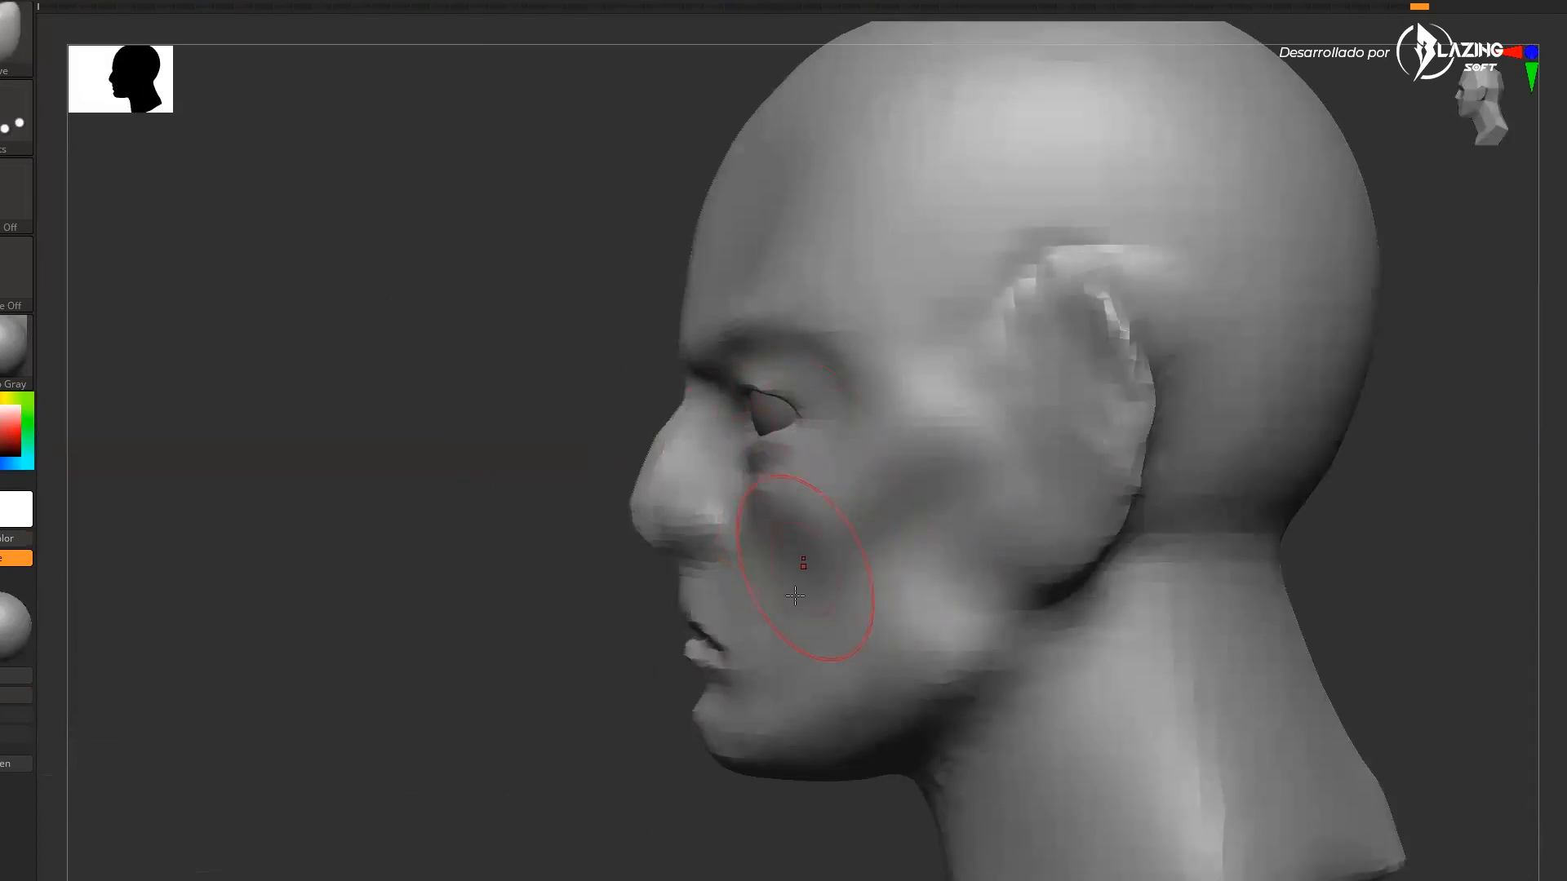
{"action": "mouse_move", "coordinate": [683, 727]}
{"action": "left_mouse_down"}
{"action": "mouse_move", "coordinate": [728, 666]}
{"action": "mouse_move", "coordinate": [704, 700]}
{"action": "left_mouse_up"}
{"action": "mouse_move", "coordinate": [769, 615]}
{"action": "left_mouse_down"}
{"action": "mouse_move", "coordinate": [829, 591]}
{"action": "mouse_move", "coordinate": [1032, 671]}
{"action": "mouse_move", "coordinate": [930, 695]}
{"action": "mouse_move", "coordinate": [922, 726]}
{"action": "left_mouse_up"}
Select the DamStandard brush and carve the nostrils and the philtrum groove above the lip
{"action": "key", "text": "b"}
{"action": "key", "text": "d"}
{"action": "key", "text": "s"}
{"action": "left_click_drag", "start_coordinate": [624, 641], "coordinate": [708, 632]}
{"action": "left_click_drag", "start_coordinate": [539, 649], "coordinate": [686, 644], "text": "alt"}
{"action": "left_click_drag", "start_coordinate": [914, 636], "coordinate": [833, 620]}
{"action": "left_click_drag", "start_coordinate": [629, 647], "coordinate": [726, 645], "text": "alt"}
{"action": "left_click_drag", "start_coordinate": [918, 627], "coordinate": [887, 569]}
{"action": "left_click_drag", "start_coordinate": [658, 539], "coordinate": [656, 582]}
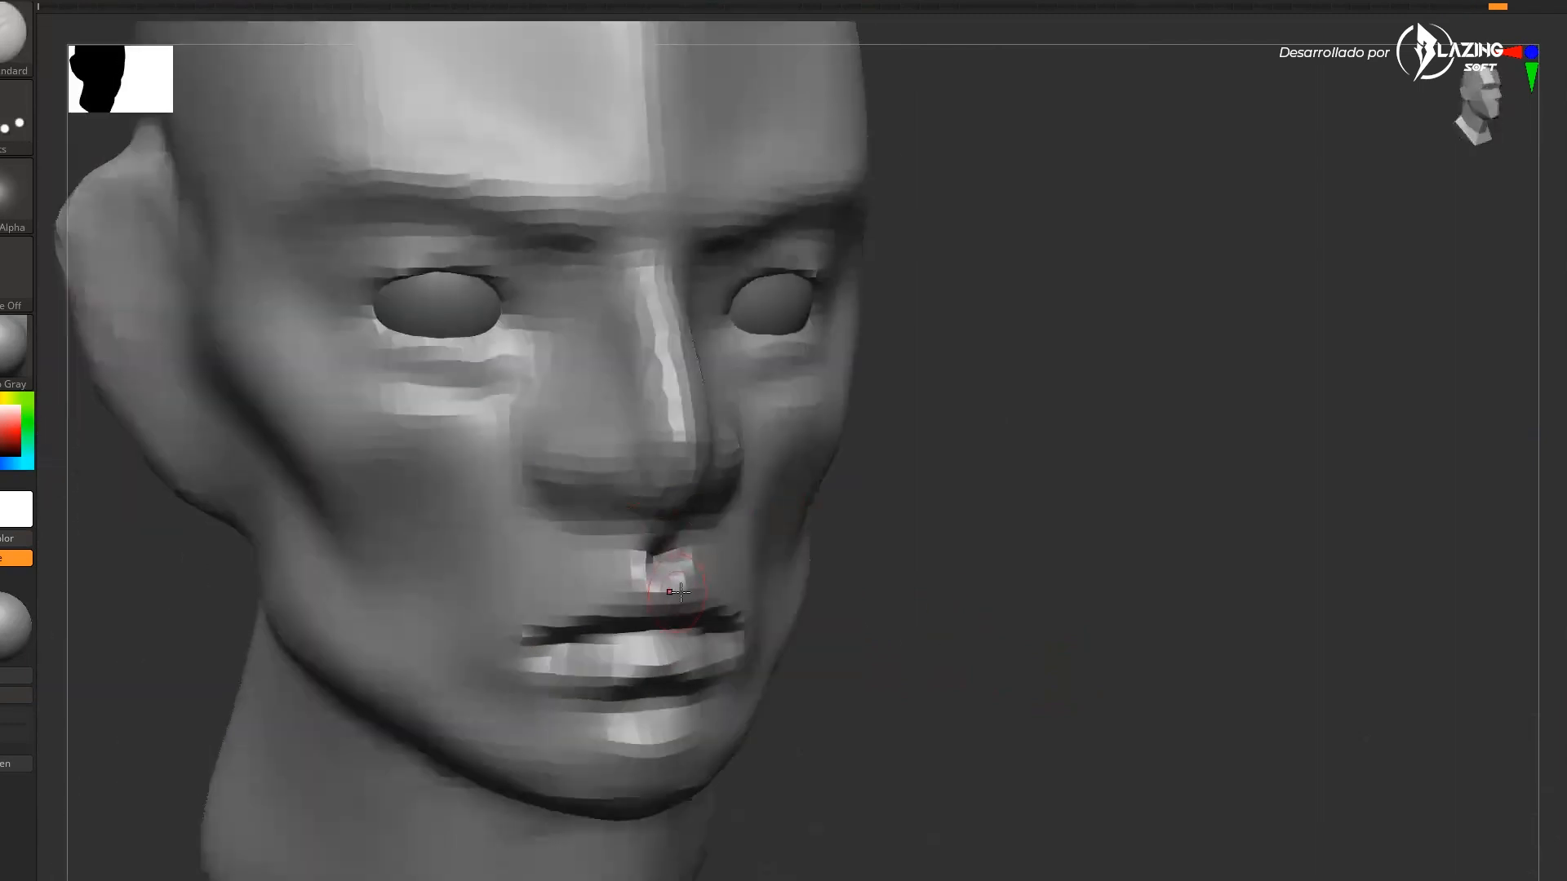
{"action": "left_click_drag", "start_coordinate": [1021, 588], "coordinate": [824, 563]}
Switch to the Move brush and reshape the jaw and cheek sides from the front
{"action": "key", "text": "b"}
{"action": "key", "text": "h"}
{"action": "key", "text": "p"}
{"action": "mouse_move", "coordinate": [1176, 671]}
{"action": "left_mouse_down", "text": "shift"}
{"action": "mouse_move", "coordinate": [1242, 682]}
{"action": "mouse_move", "coordinate": [1244, 658]}
{"action": "left_mouse_up", "text": "shift"}
{"action": "key", "text": "b"}
{"action": "key", "text": "m"}
{"action": "key", "text": "v"}
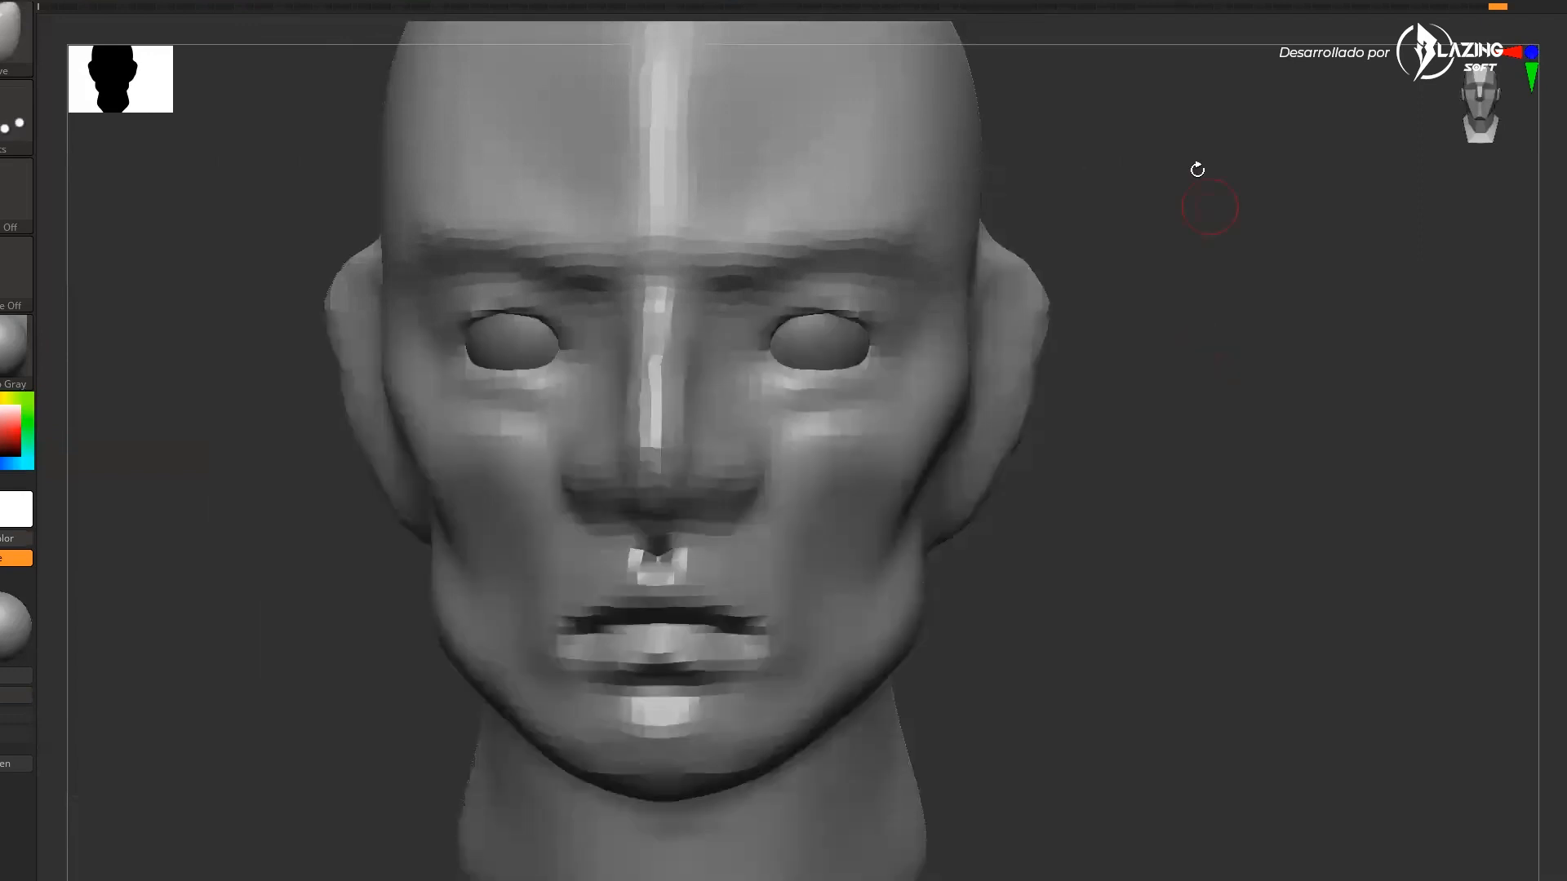
{"action": "key", "text": "s"}
{"action": "left_click_drag", "start_coordinate": [1003, 694], "coordinate": [1050, 700]}
{"action": "mouse_move", "coordinate": [1151, 608]}
{"action": "left_mouse_down"}
{"action": "mouse_move", "coordinate": [979, 613]}
{"action": "mouse_move", "coordinate": [894, 641]}
{"action": "left_mouse_up"}
{"action": "mouse_move", "coordinate": [1208, 551]}
{"action": "left_mouse_down", "text": "alt"}
{"action": "mouse_move", "coordinate": [1221, 703]}
{"action": "mouse_move", "coordinate": [1093, 694]}
{"action": "left_mouse_up", "text": "alt"}
{"action": "key", "text": "s"}
{"action": "left_click_drag", "start_coordinate": [521, 656], "coordinate": [492, 652]}
{"action": "left_click_drag", "start_coordinate": [526, 546], "coordinate": [515, 538]}
{"action": "mouse_move", "coordinate": [1126, 490]}
{"action": "left_mouse_down"}
{"action": "mouse_move", "coordinate": [1290, 511]}
{"action": "mouse_move", "coordinate": [1112, 577]}
{"action": "left_mouse_up"}
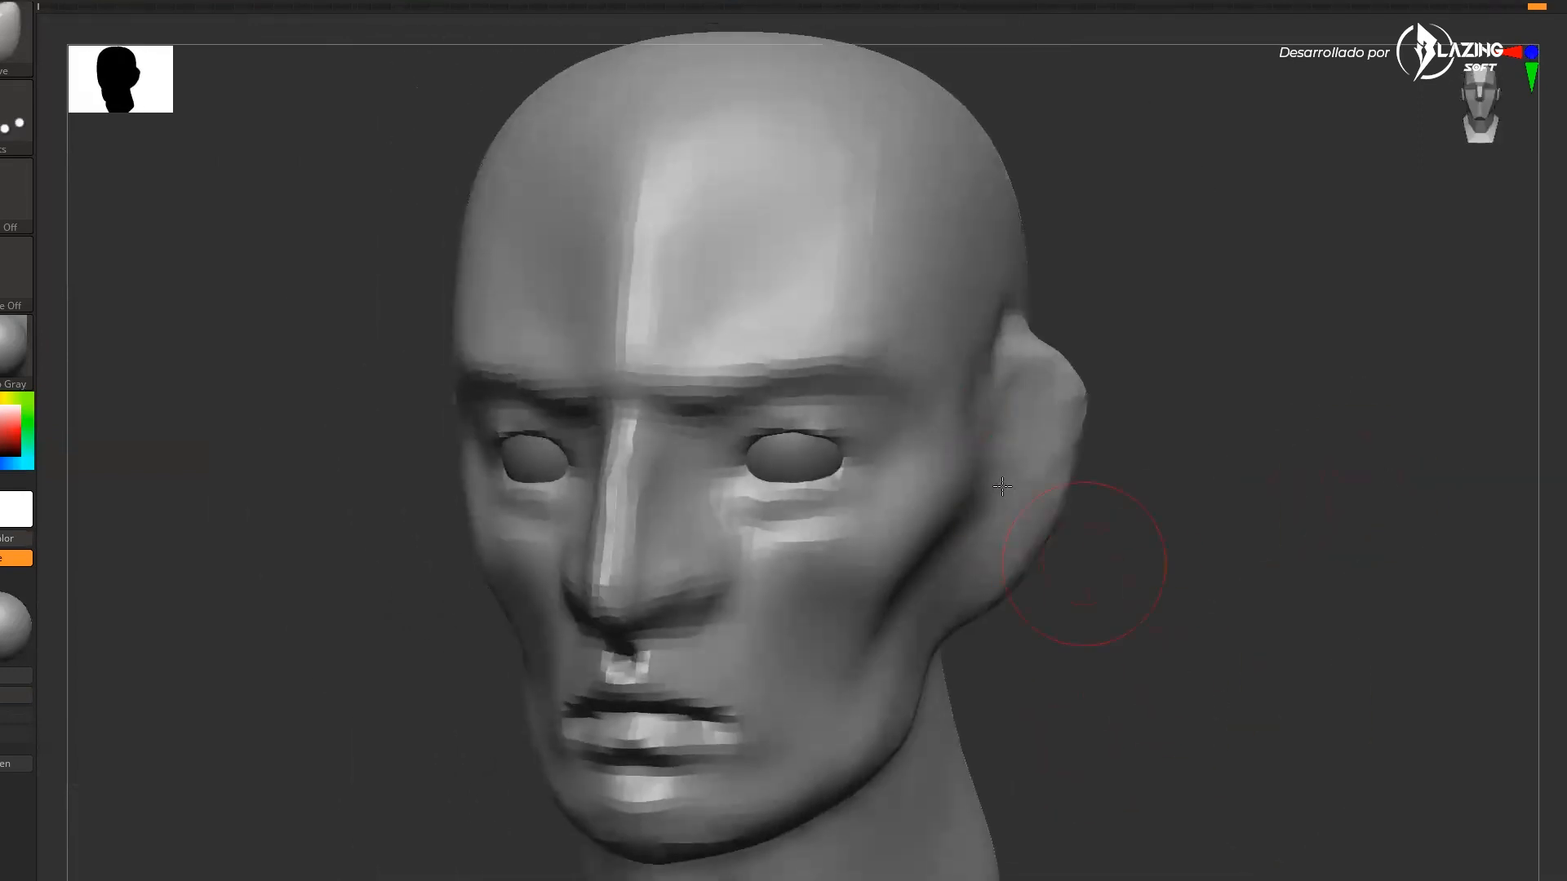
Push the cheeks, temples and jaw contours with the Move brush from several angles
{"action": "left_click_drag", "start_coordinate": [1016, 489], "coordinate": [1000, 481]}
{"action": "left_click_drag", "start_coordinate": [1134, 506], "coordinate": [963, 481]}
{"action": "mouse_move", "coordinate": [857, 522]}
{"action": "left_mouse_down", "text": "shift"}
{"action": "mouse_move", "coordinate": [868, 333]}
{"action": "mouse_move", "coordinate": [751, 286]}
{"action": "left_mouse_up", "text": "shift"}
{"action": "left_click_drag", "start_coordinate": [1244, 647], "coordinate": [1151, 649]}
{"action": "left_click_drag", "start_coordinate": [986, 360], "coordinate": [1049, 398]}
{"action": "left_click_drag", "start_coordinate": [1306, 523], "coordinate": [1199, 506]}
{"action": "mouse_move", "coordinate": [1102, 408]}
{"action": "left_mouse_down"}
{"action": "mouse_move", "coordinate": [1081, 432]}
{"action": "mouse_move", "coordinate": [1090, 489]}
{"action": "left_mouse_up"}
{"action": "left_click_drag", "start_coordinate": [1076, 388], "coordinate": [1102, 589], "text": "shift"}
{"action": "left_click_drag", "start_coordinate": [1004, 751], "coordinate": [1183, 702]}
{"action": "left_click_drag", "start_coordinate": [1129, 402], "coordinate": [1144, 394]}
{"action": "mouse_move", "coordinate": [1208, 481]}
{"action": "left_mouse_down", "text": "shift"}
{"action": "mouse_move", "coordinate": [1263, 482]}
{"action": "mouse_move", "coordinate": [1175, 497]}
{"action": "left_mouse_up", "text": "shift"}
{"action": "mouse_move", "coordinate": [1082, 600]}
{"action": "left_mouse_down"}
{"action": "mouse_move", "coordinate": [1060, 583]}
{"action": "mouse_move", "coordinate": [1081, 550]}
{"action": "left_mouse_up"}
{"action": "left_click_drag", "start_coordinate": [1208, 555], "coordinate": [1273, 564], "text": "shift"}
{"action": "left_click_drag", "start_coordinate": [1241, 620], "coordinate": [1159, 580], "text": "alt"}
{"action": "mouse_move", "coordinate": [824, 522]}
{"action": "left_mouse_down", "text": "shift"}
{"action": "mouse_move", "coordinate": [952, 364]}
{"action": "mouse_move", "coordinate": [971, 385]}
{"action": "left_mouse_up", "text": "shift"}
{"action": "left_click_drag", "start_coordinate": [1216, 628], "coordinate": [1317, 645]}
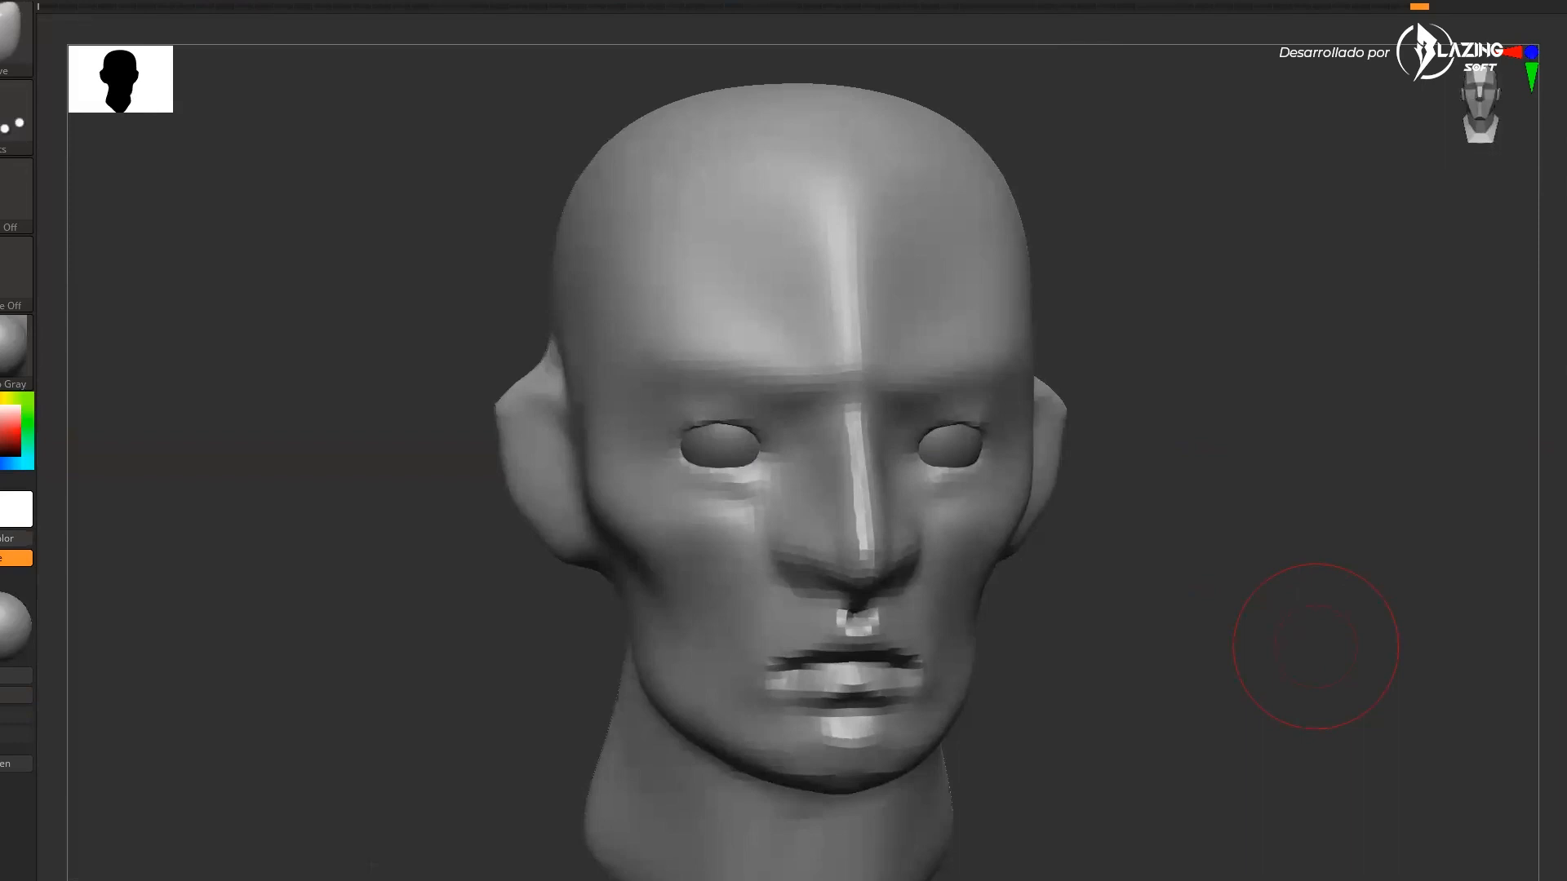
Build up the brow ridges above both eyes with the ClayBuildup brush
{"action": "left_click_drag", "start_coordinate": [1532, 370], "coordinate": [1438, 473], "text": "ctrl"}
{"action": "mouse_move", "coordinate": [1338, 530]}
{"action": "left_mouse_down", "text": "shift"}
{"action": "mouse_move", "coordinate": [1385, 542]}
{"action": "mouse_move", "coordinate": [1379, 620]}
{"action": "left_mouse_up", "text": "shift"}
{"action": "mouse_move", "coordinate": [1379, 620]}
{"action": "left_mouse_down"}
{"action": "mouse_move", "coordinate": [1333, 653]}
{"action": "mouse_move", "coordinate": [1323, 635]}
{"action": "left_mouse_up"}
{"action": "key", "text": "b"}
{"action": "key", "text": "s"}
{"action": "key", "text": "t"}
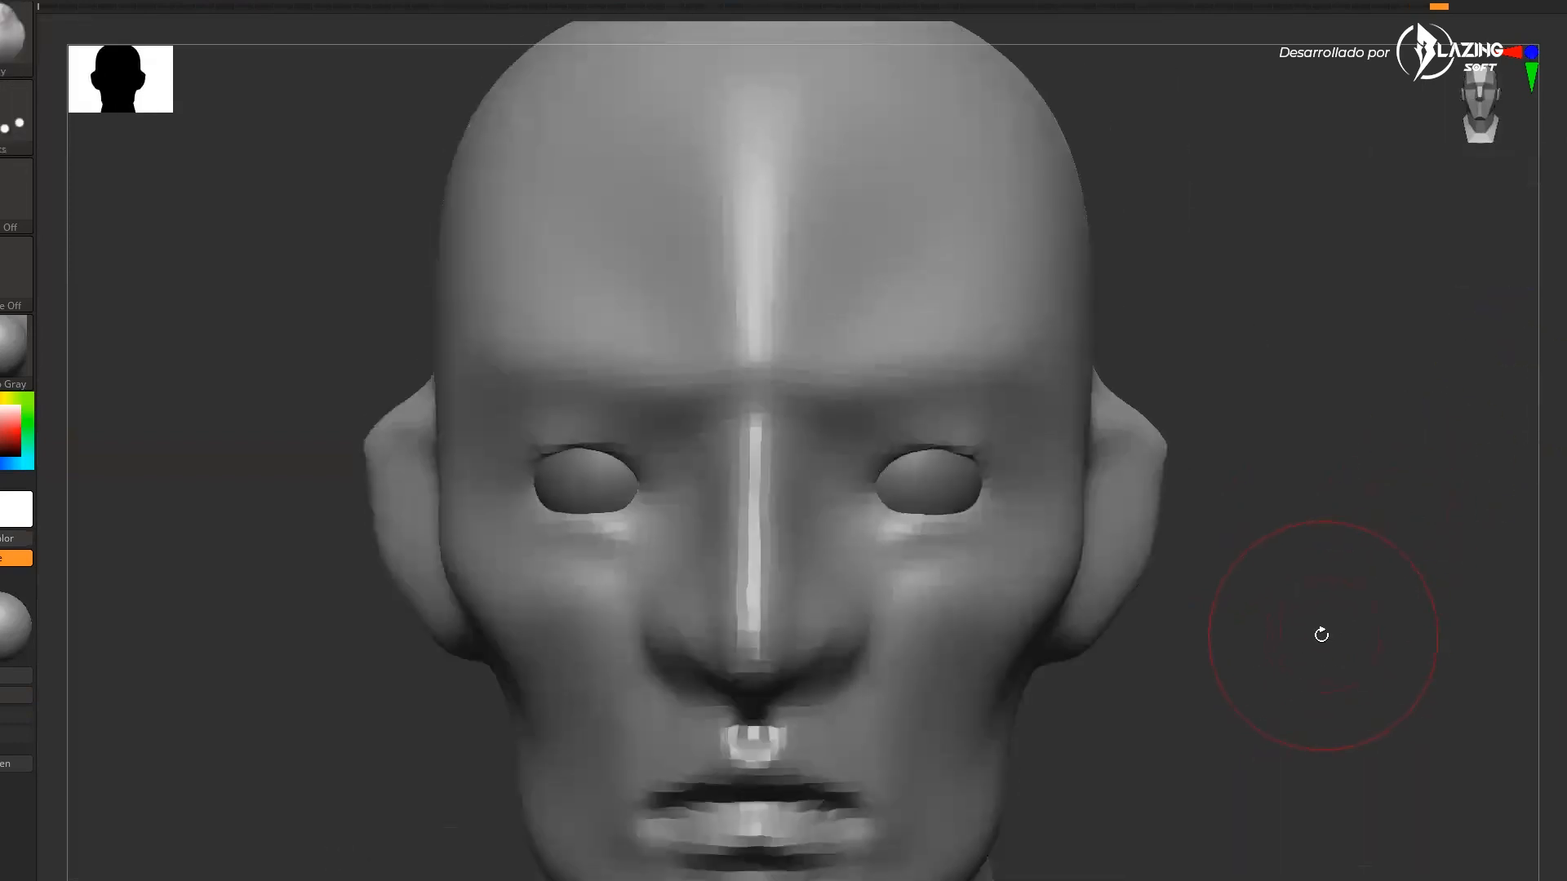
{"action": "key", "text": "b"}
{"action": "key", "text": "c"}
{"action": "key", "text": "b"}
{"action": "key", "text": "s"}
{"action": "mouse_move", "coordinate": [921, 481]}
{"action": "left_mouse_down"}
{"action": "mouse_move", "coordinate": [862, 479]}
{"action": "mouse_move", "coordinate": [938, 415]}
{"action": "left_mouse_up"}
{"action": "left_click_drag", "start_coordinate": [1189, 433], "coordinate": [1225, 454]}
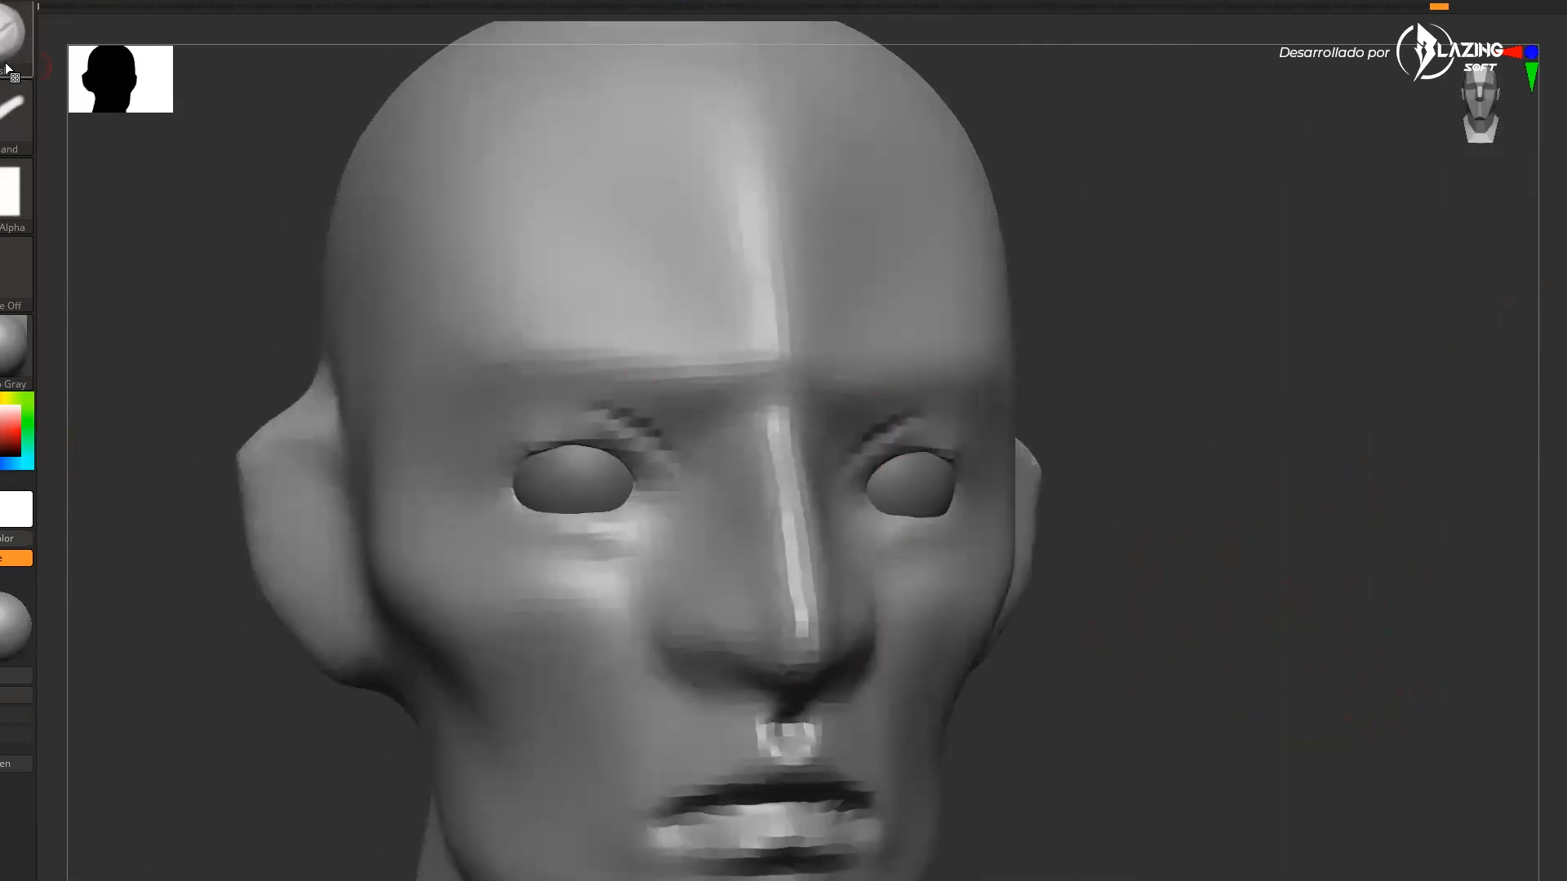
{"action": "left_click_drag", "start_coordinate": [1217, 391], "coordinate": [1209, 392], "text": "shift"}
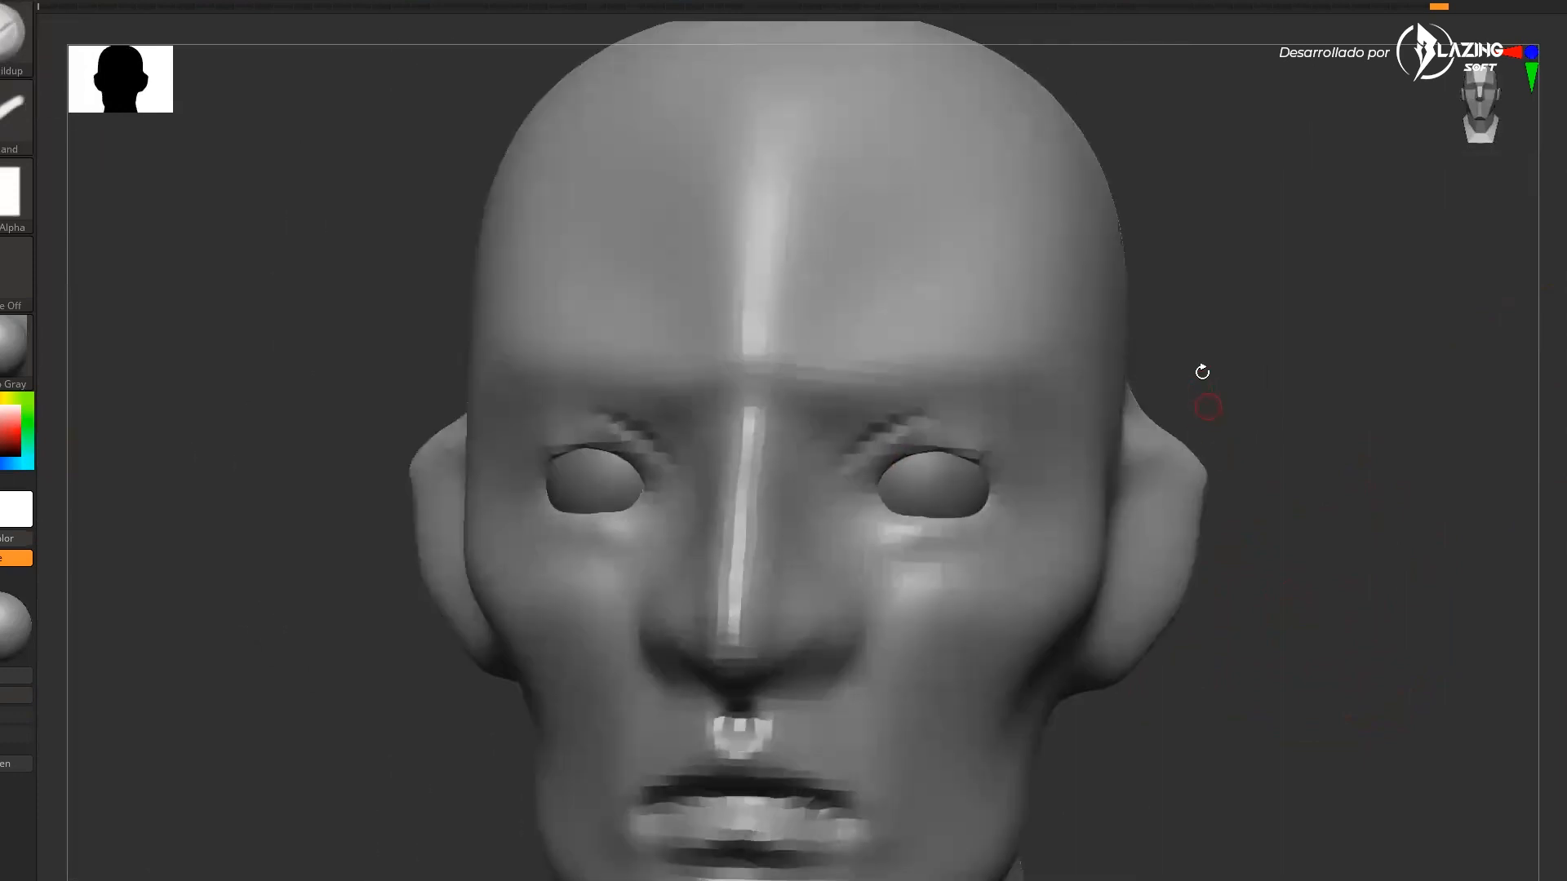
{"action": "left_click_drag", "start_coordinate": [963, 420], "coordinate": [1040, 452]}
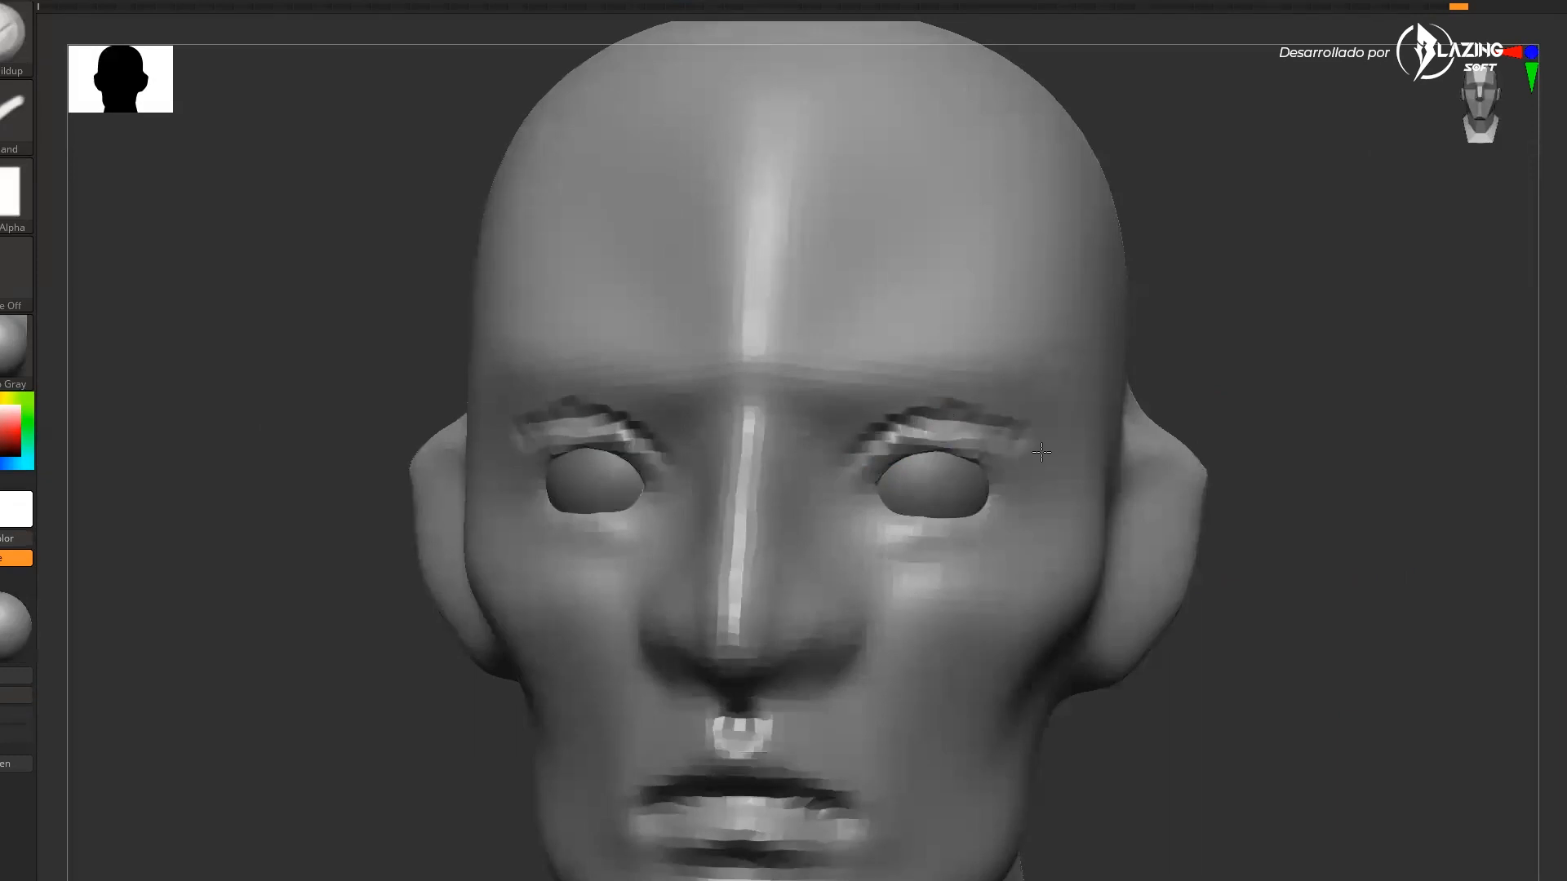
{"action": "left_click_drag", "start_coordinate": [1304, 385], "coordinate": [1308, 376]}
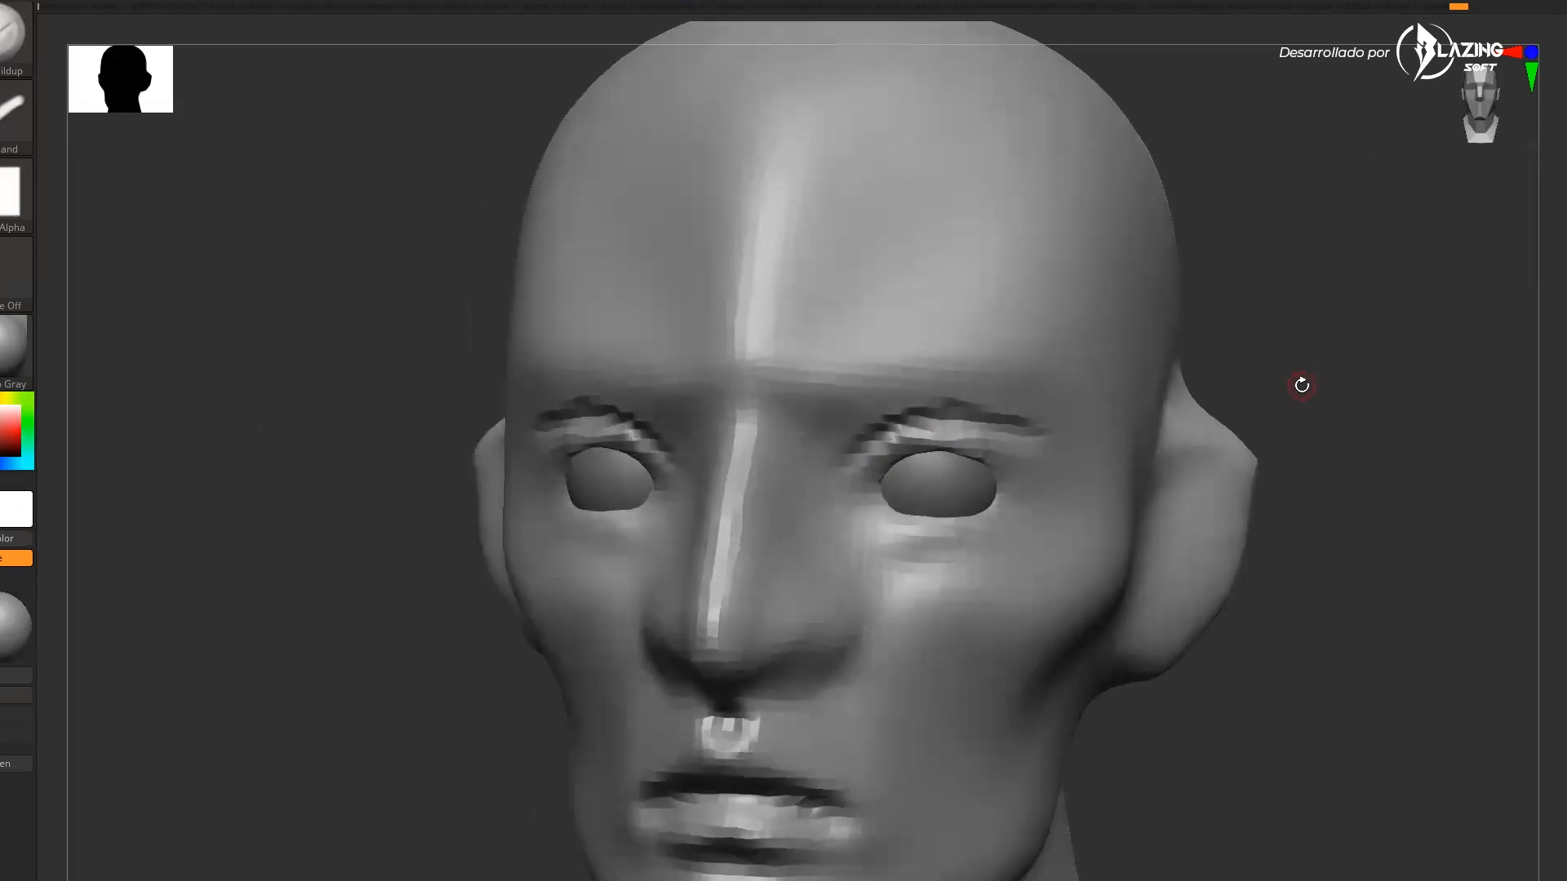
Refine the brows, cheeks and nostril area with clay strokes, smoothing the rough spots
{"action": "key", "text": "b"}
{"action": "key", "text": "c"}
{"action": "key", "text": "b"}
{"action": "key", "text": "d"}
{"action": "left_click", "coordinate": [726, 218]}
{"action": "left_click_drag", "start_coordinate": [916, 421], "coordinate": [1004, 433], "text": "shift"}
{"action": "left_click_drag", "start_coordinate": [1183, 392], "coordinate": [1338, 396]}
{"action": "left_click_drag", "start_coordinate": [877, 499], "coordinate": [883, 472]}
{"action": "key", "text": "ctrl+z"}
{"action": "left_click_drag", "start_coordinate": [1208, 371], "coordinate": [1112, 358], "text": "shift"}
{"action": "mouse_move", "coordinate": [875, 505]}
{"action": "left_mouse_down"}
{"action": "mouse_move", "coordinate": [993, 419]}
{"action": "mouse_move", "coordinate": [1059, 441]}
{"action": "left_mouse_up"}
{"action": "mouse_move", "coordinate": [1052, 453]}
{"action": "left_mouse_down"}
{"action": "mouse_move", "coordinate": [874, 473]}
{"action": "mouse_move", "coordinate": [1020, 424]}
{"action": "left_mouse_up"}
{"action": "left_click_drag", "start_coordinate": [1216, 441], "coordinate": [1085, 448]}
{"action": "mouse_move", "coordinate": [883, 535]}
{"action": "left_mouse_down"}
{"action": "mouse_move", "coordinate": [910, 644]}
{"action": "mouse_move", "coordinate": [885, 706]}
{"action": "left_mouse_up"}
{"action": "left_click_drag", "start_coordinate": [1175, 620], "coordinate": [1273, 563]}
{"action": "key", "text": "s"}
{"action": "left_click_drag", "start_coordinate": [1176, 465], "coordinate": [1118, 425]}
{"action": "mouse_move", "coordinate": [845, 657]}
{"action": "left_mouse_down"}
{"action": "mouse_move", "coordinate": [867, 670]}
{"action": "mouse_move", "coordinate": [844, 669]}
{"action": "left_mouse_up"}
{"action": "left_click_drag", "start_coordinate": [844, 661], "coordinate": [866, 678], "text": "shift"}
{"action": "left_click_drag", "start_coordinate": [1355, 468], "coordinate": [1379, 600]}
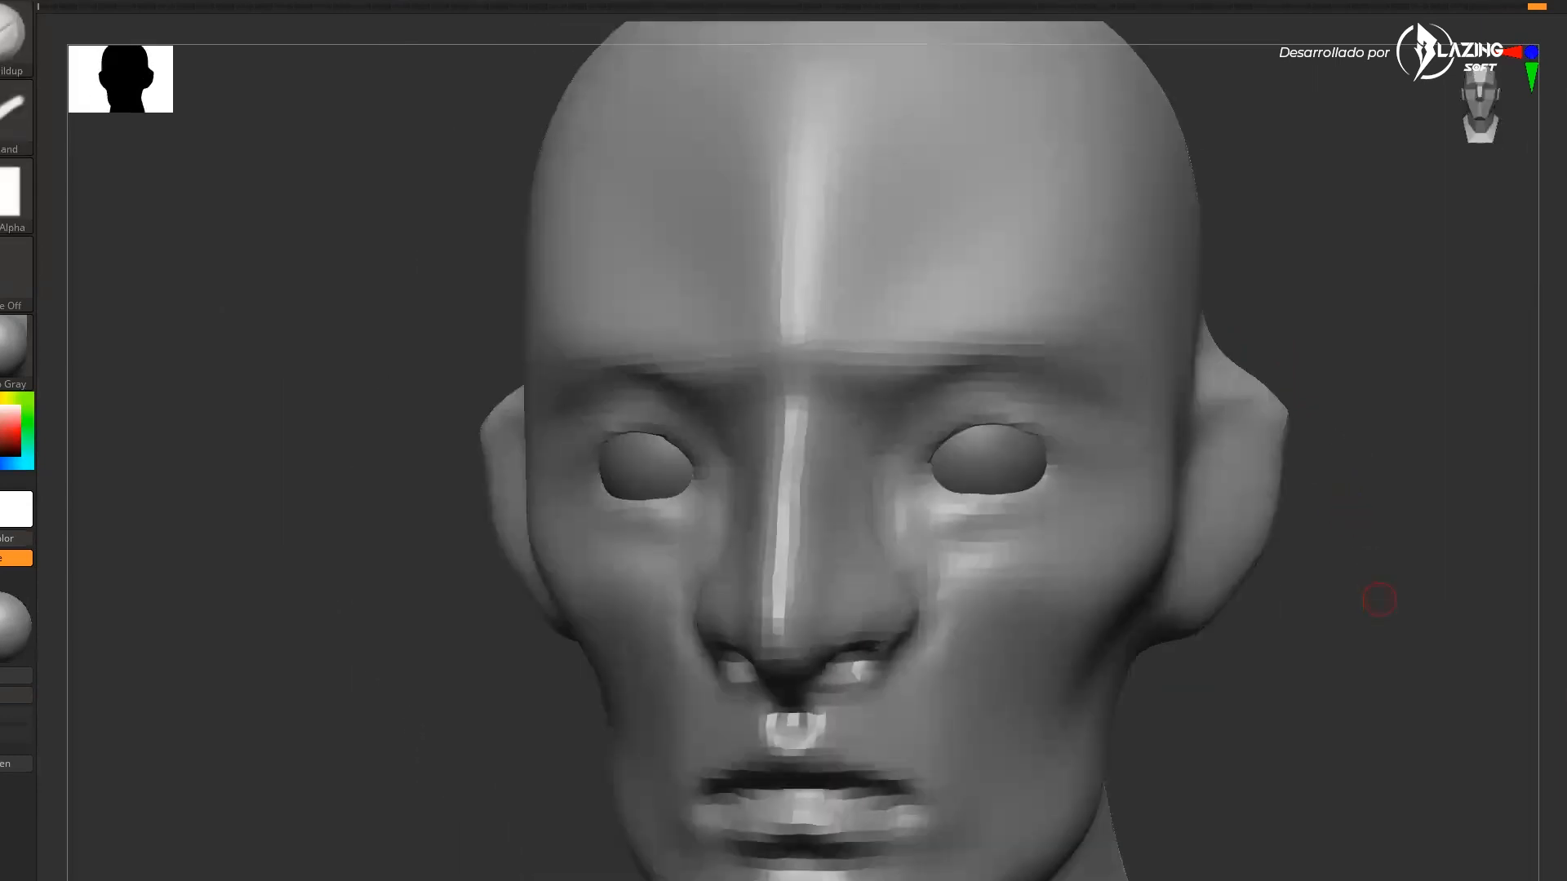
{"action": "left_click_drag", "start_coordinate": [1453, 554], "coordinate": [1403, 577]}
{"action": "left_click_drag", "start_coordinate": [916, 577], "coordinate": [905, 637], "text": "shift"}
{"action": "mouse_move", "coordinate": [1415, 530]}
{"action": "left_mouse_down", "text": "ctrl"}
{"action": "mouse_move", "coordinate": [1403, 576]}
{"action": "mouse_move", "coordinate": [1314, 525]}
{"action": "mouse_move", "coordinate": [1278, 578]}
{"action": "left_mouse_up", "text": "ctrl"}
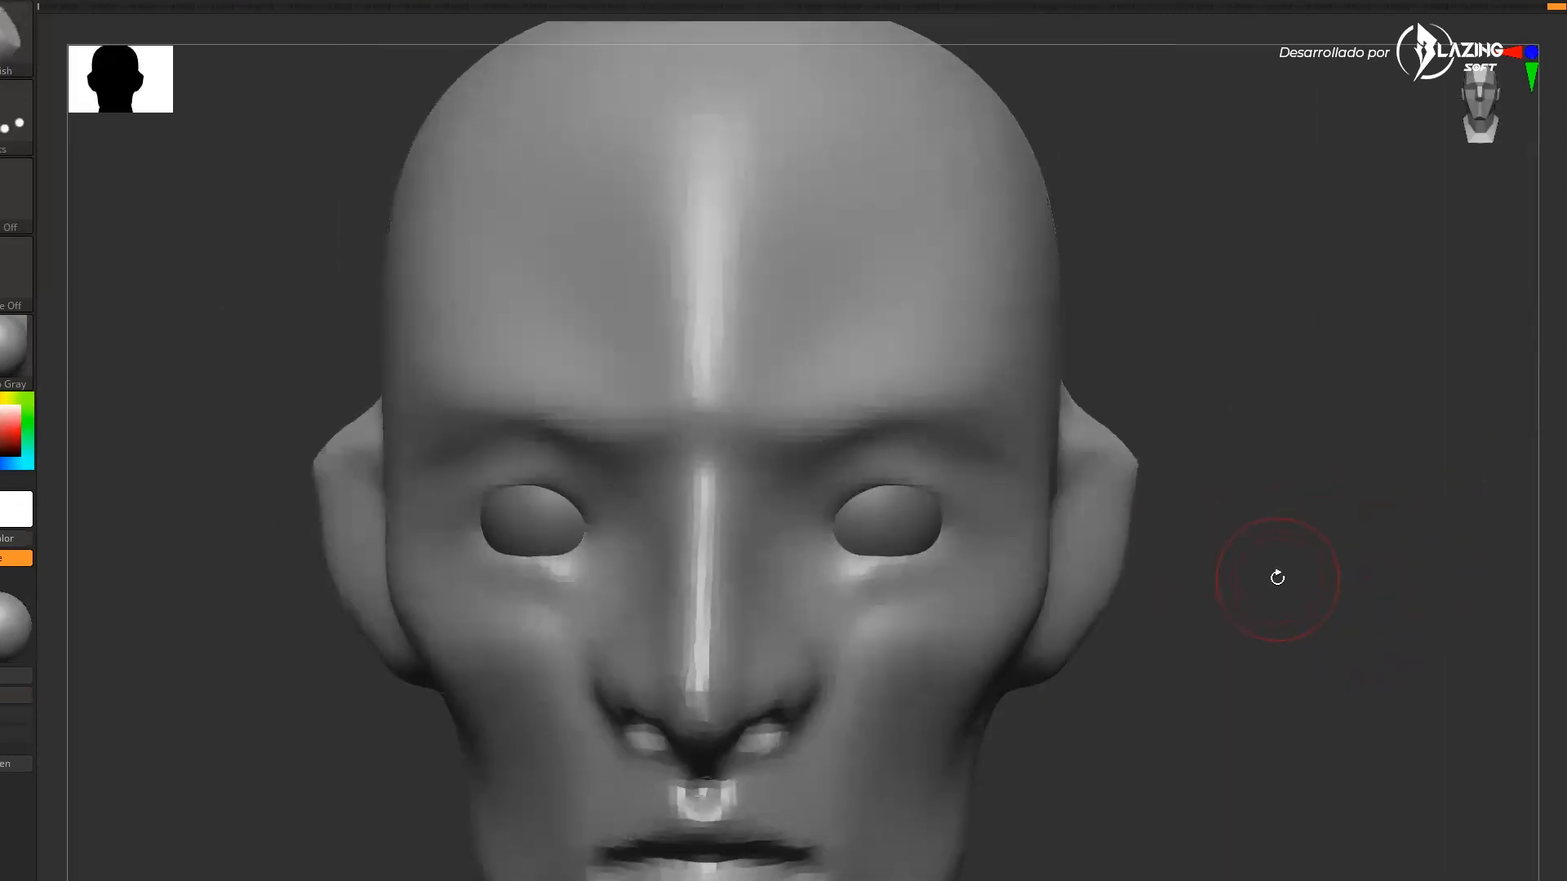
Sculpt the areas around the eye sockets and cheekbones from the front
{"action": "left_click_drag", "start_coordinate": [809, 526], "coordinate": [886, 490]}
{"action": "mouse_move", "coordinate": [936, 539]}
{"action": "left_mouse_down"}
{"action": "mouse_move", "coordinate": [832, 525]}
{"action": "mouse_move", "coordinate": [813, 546]}
{"action": "left_mouse_up"}
{"action": "left_click_drag", "start_coordinate": [1275, 483], "coordinate": [1320, 542]}
{"action": "mouse_move", "coordinate": [945, 467]}
{"action": "left_mouse_down"}
{"action": "mouse_move", "coordinate": [841, 469]}
{"action": "mouse_move", "coordinate": [896, 459]}
{"action": "mouse_move", "coordinate": [980, 483]}
{"action": "left_mouse_up"}
{"action": "left_click_drag", "start_coordinate": [1173, 470], "coordinate": [1126, 468]}
{"action": "left_click_drag", "start_coordinate": [758, 531], "coordinate": [888, 457], "text": "shift"}
{"action": "left_click_drag", "start_coordinate": [1224, 481], "coordinate": [1052, 479]}
Switch to the Move brush and shape the upper eyelids and eye socket edges
{"action": "key", "text": "b"}
{"action": "key", "text": "m"}
{"action": "key", "text": "v"}
{"action": "key", "text": "s"}
{"action": "left_click_drag", "start_coordinate": [893, 476], "coordinate": [922, 477]}
{"action": "left_click_drag", "start_coordinate": [604, 665], "coordinate": [564, 671]}
{"action": "left_click_drag", "start_coordinate": [902, 483], "coordinate": [886, 474]}
{"action": "mouse_move", "coordinate": [664, 707]}
{"action": "left_mouse_down"}
{"action": "mouse_move", "coordinate": [1382, 665]}
{"action": "mouse_move", "coordinate": [352, 578]}
{"action": "mouse_move", "coordinate": [408, 576]}
{"action": "left_mouse_up"}
{"action": "mouse_move", "coordinate": [842, 559]}
{"action": "left_mouse_down"}
{"action": "mouse_move", "coordinate": [868, 594]}
{"action": "mouse_move", "coordinate": [849, 600]}
{"action": "left_mouse_up"}
{"action": "left_click_drag", "start_coordinate": [528, 602], "coordinate": [644, 596], "text": "shift"}
{"action": "left_click_drag", "start_coordinate": [868, 560], "coordinate": [864, 519]}
{"action": "left_click_drag", "start_coordinate": [914, 426], "coordinate": [914, 449]}
{"action": "right_click_drag", "start_coordinate": [1061, 430], "coordinate": [922, 455], "text": "alt"}
{"action": "key", "text": "s"}
{"action": "mouse_move", "coordinate": [927, 454]}
{"action": "left_mouse_down"}
{"action": "mouse_move", "coordinate": [903, 454]}
{"action": "mouse_move", "coordinate": [946, 463]}
{"action": "left_mouse_up"}
{"action": "left_click_drag", "start_coordinate": [1004, 449], "coordinate": [1007, 490]}
{"action": "left_click_drag", "start_coordinate": [922, 449], "coordinate": [924, 469]}
{"action": "left_click_drag", "start_coordinate": [982, 552], "coordinate": [987, 559]}
{"action": "left_click_drag", "start_coordinate": [916, 522], "coordinate": [916, 535]}
{"action": "right_click_drag", "start_coordinate": [918, 537], "coordinate": [1022, 546]}
{"action": "key", "text": "s"}
{"action": "mouse_move", "coordinate": [1016, 549]}
{"action": "left_mouse_down"}
{"action": "mouse_move", "coordinate": [1001, 548]}
{"action": "mouse_move", "coordinate": [1028, 542]}
{"action": "left_mouse_up"}
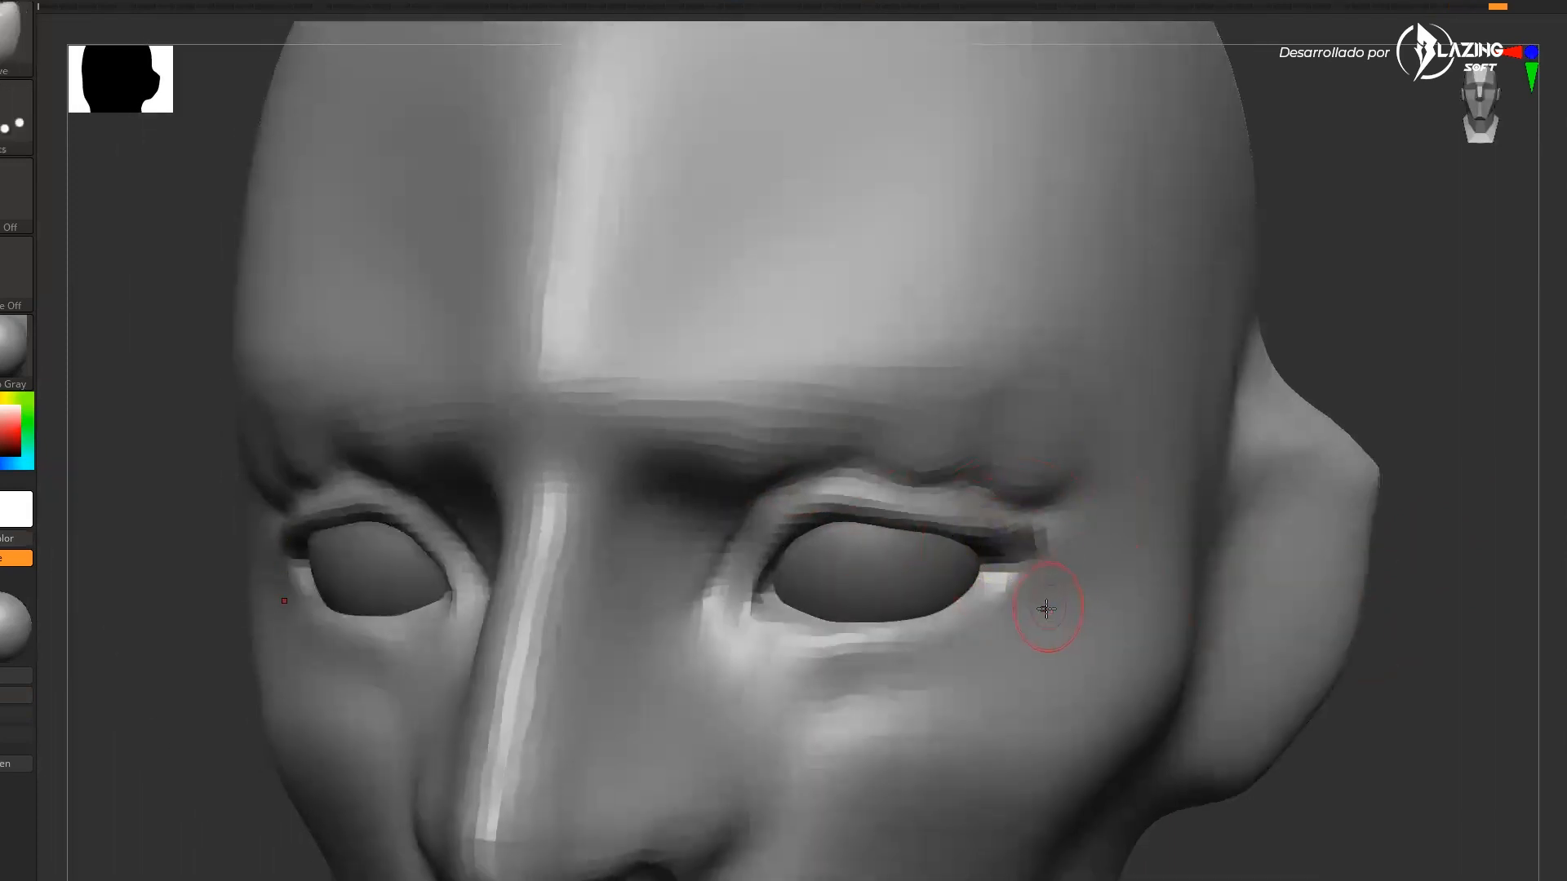
Set MaskPen as the active masking brush and dismiss its note
{"action": "key", "text": "b"}
{"action": "key", "text": "m"}
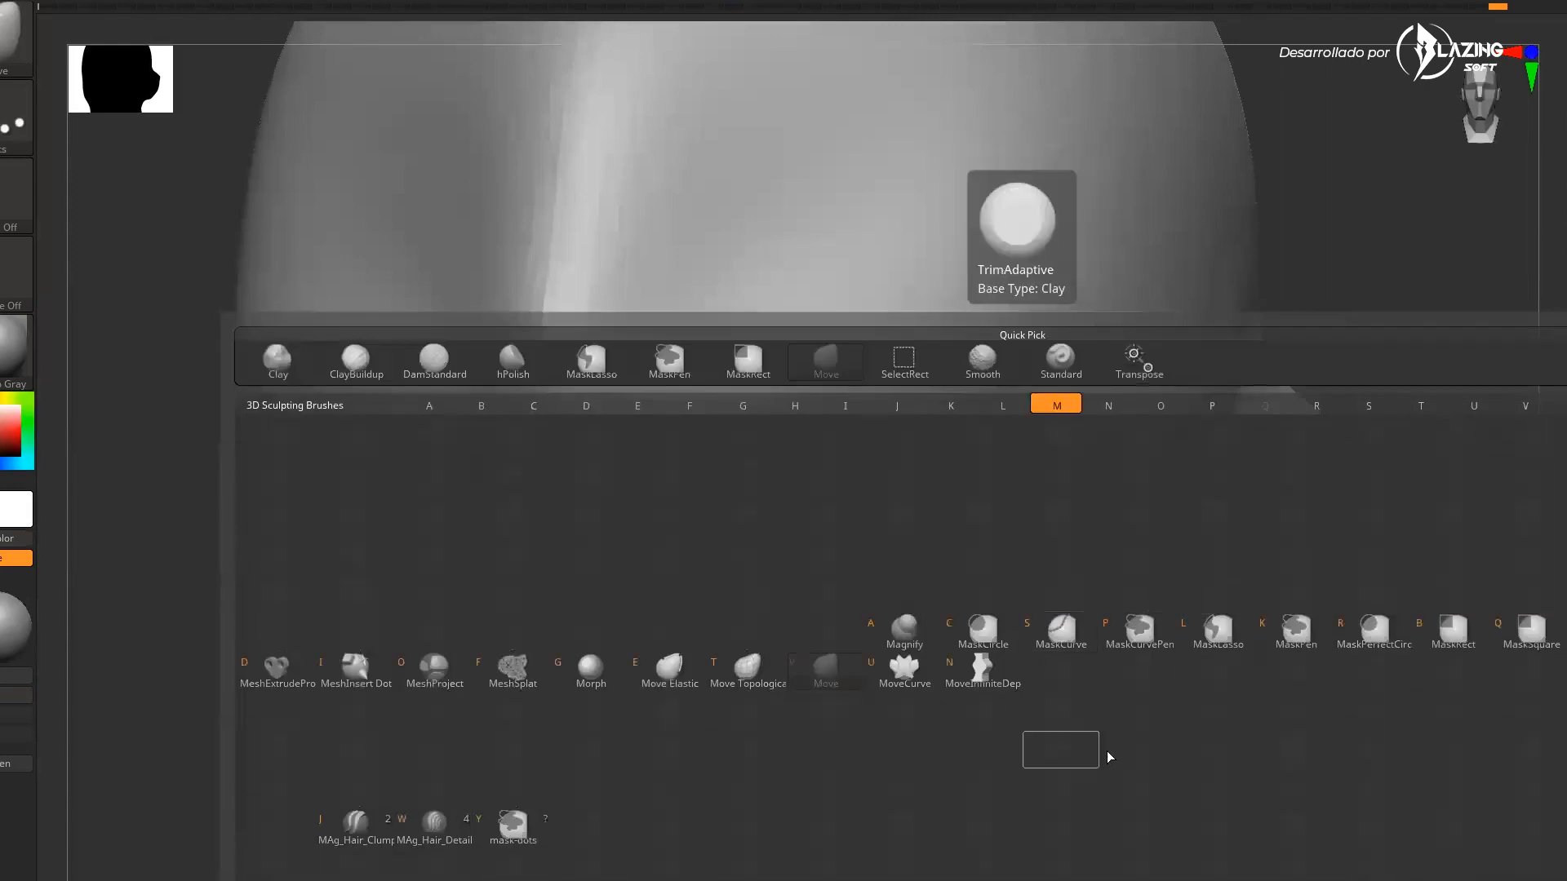
{"action": "left_click", "coordinate": [1297, 643]}
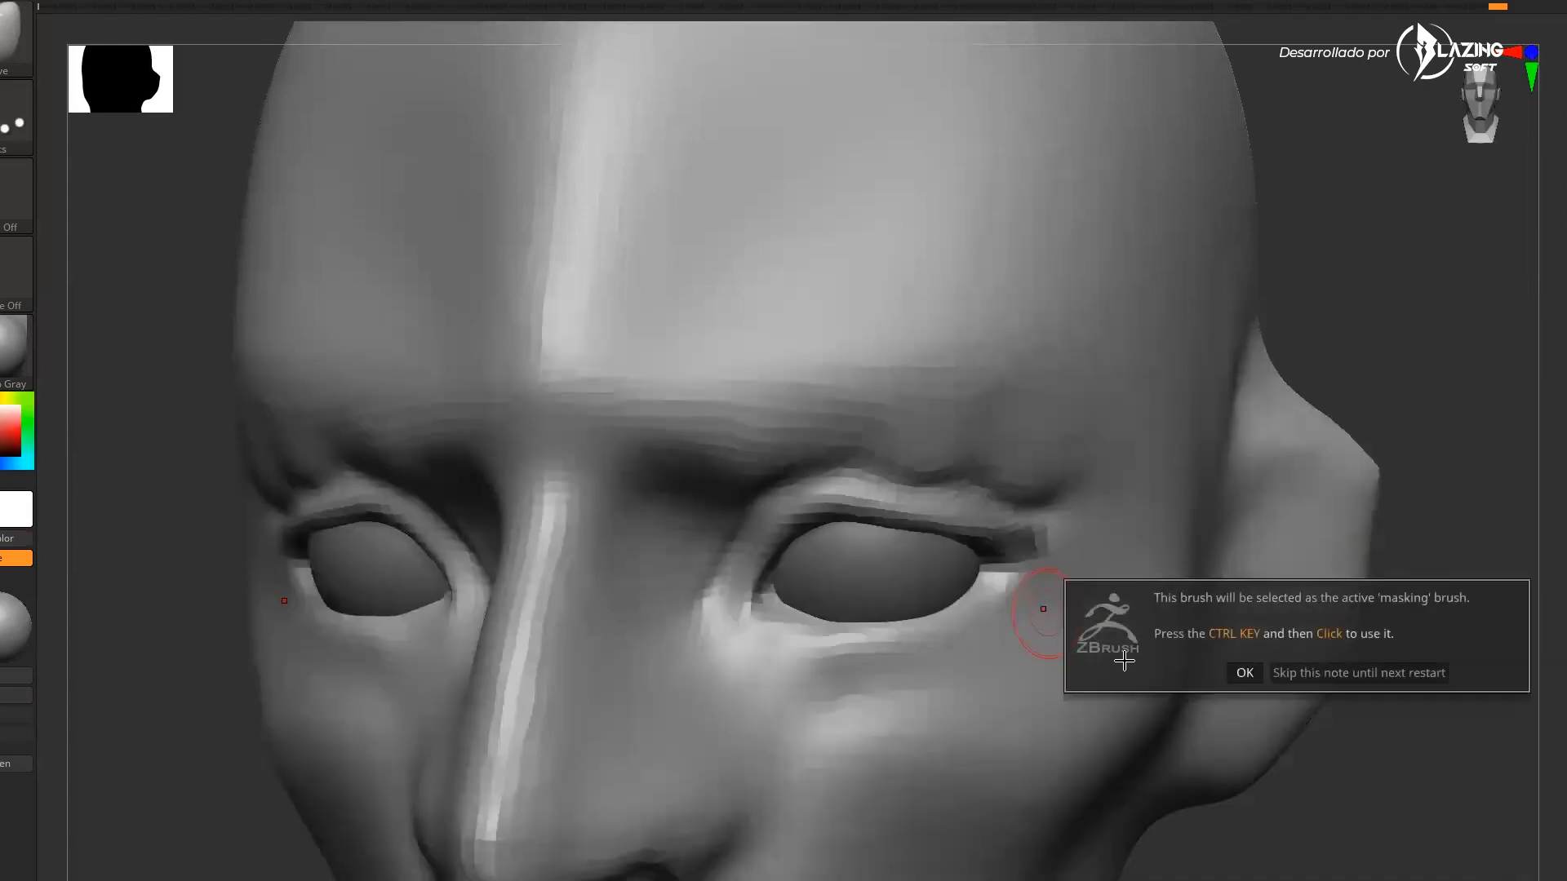
{"action": "left_click", "coordinate": [1242, 672]}
{"action": "mouse_move", "coordinate": [1030, 584]}
{"action": "left_mouse_down", "text": "ctrl"}
{"action": "mouse_move", "coordinate": [902, 508]}
{"action": "mouse_move", "coordinate": [744, 604]}
{"action": "left_mouse_up", "text": "ctrl"}
Sharpen the upper eyelid folds over both eyes
{"action": "left_click_drag", "start_coordinate": [1342, 347], "coordinate": [1424, 362]}
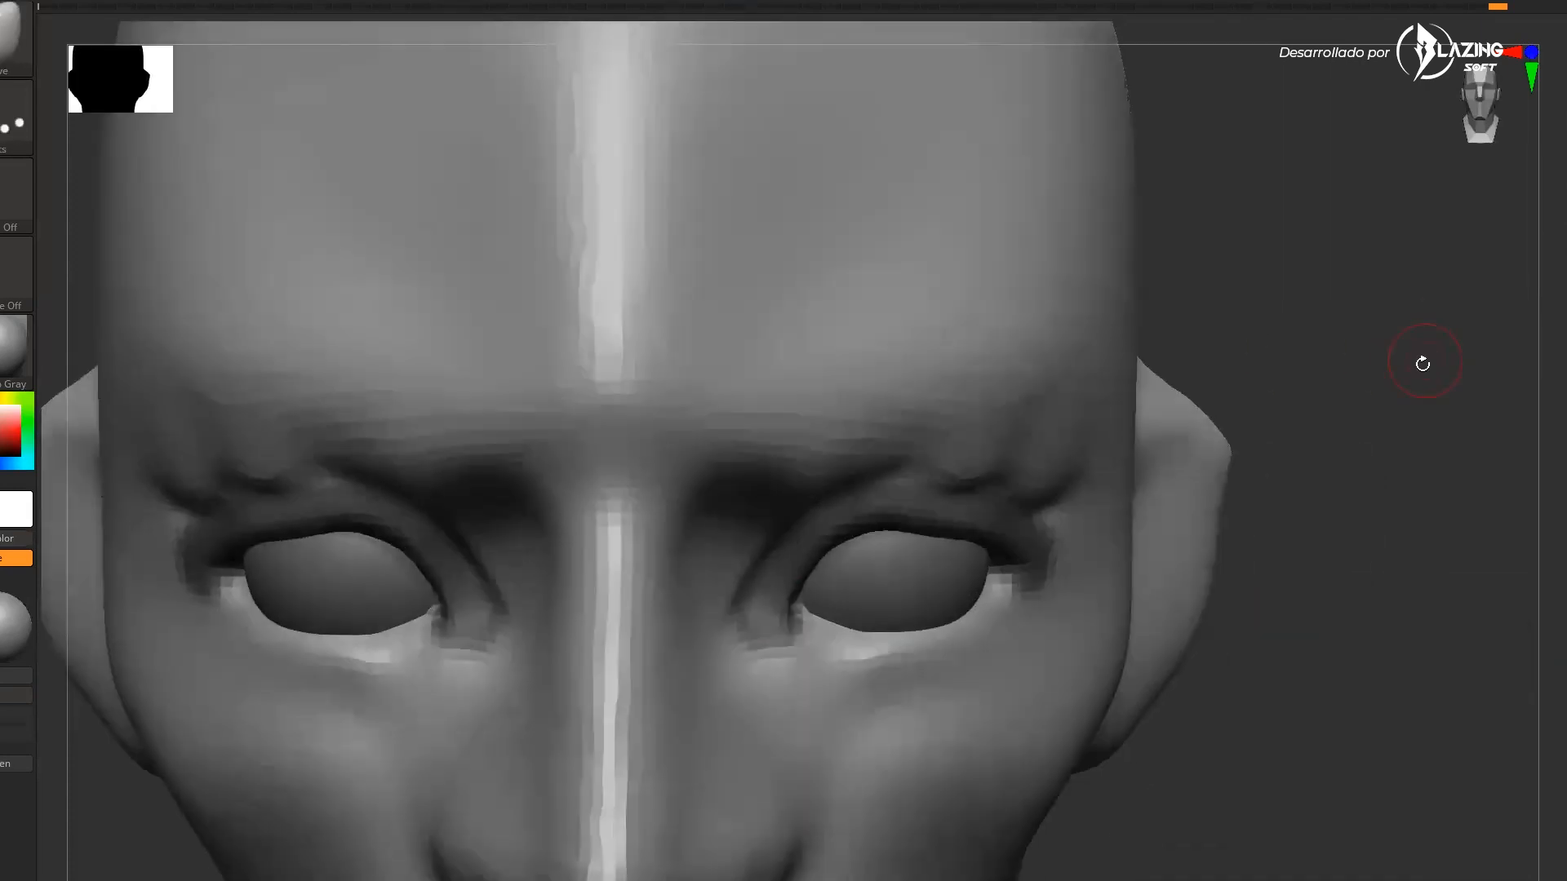
{"action": "left_click_drag", "start_coordinate": [885, 427], "coordinate": [1069, 416], "text": "shift"}
{"action": "left_click_drag", "start_coordinate": [1235, 339], "coordinate": [1159, 350]}
{"action": "mouse_move", "coordinate": [938, 459]}
{"action": "left_mouse_down", "text": "shift"}
{"action": "mouse_move", "coordinate": [986, 441]}
{"action": "mouse_move", "coordinate": [700, 424]}
{"action": "mouse_move", "coordinate": [797, 454]}
{"action": "left_mouse_up", "text": "shift"}
{"action": "left_click_drag", "start_coordinate": [1379, 329], "coordinate": [1361, 451], "text": "alt"}
{"action": "left_click_drag", "start_coordinate": [1361, 452], "coordinate": [1412, 469]}
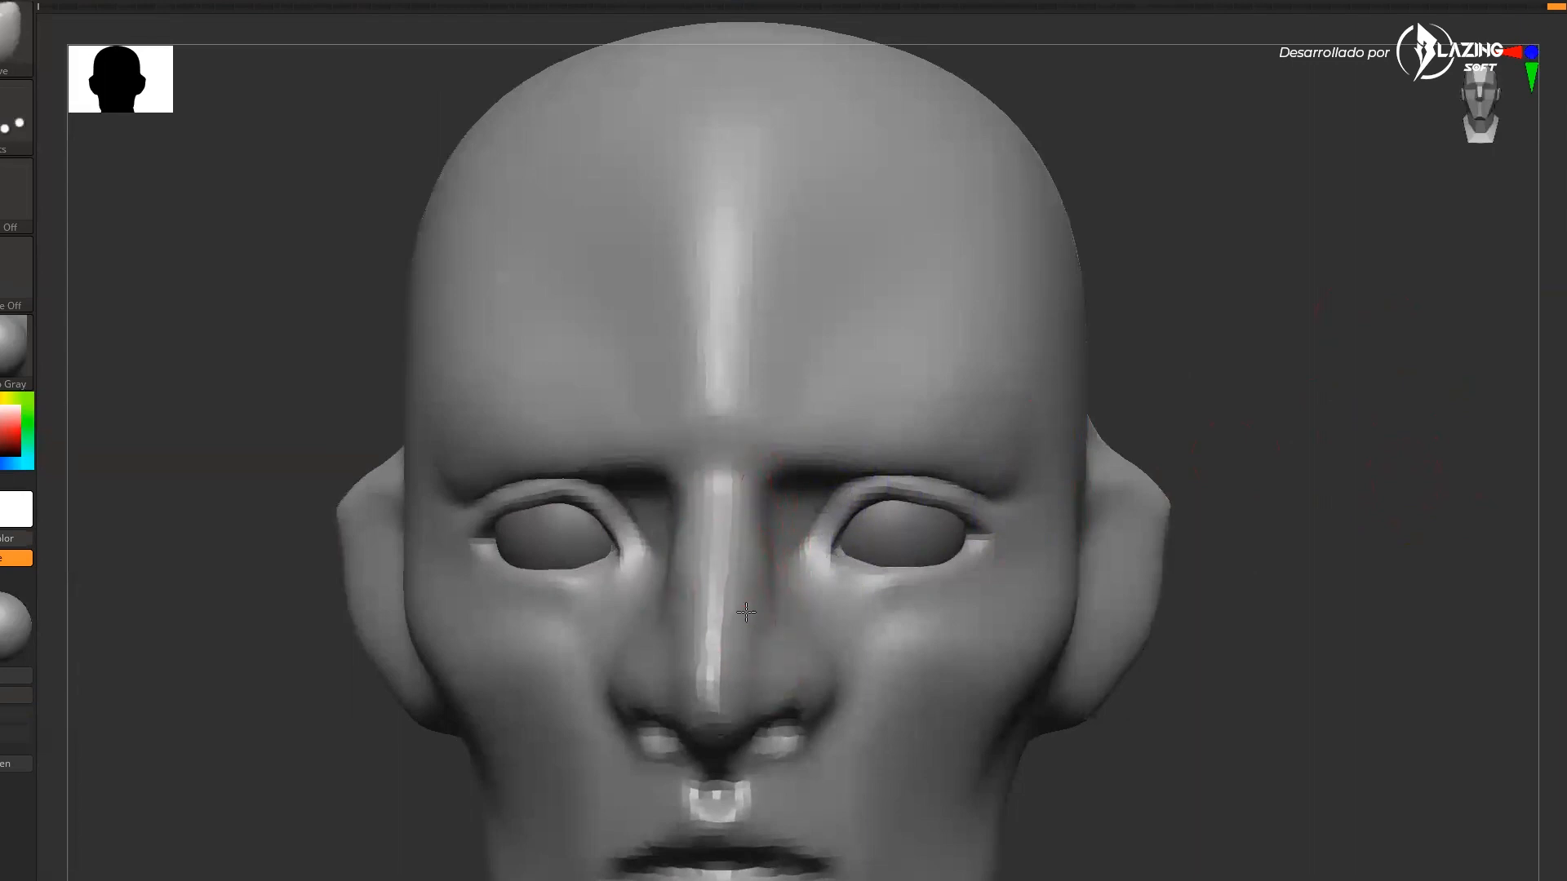
Shape the nose tip and nostril wings from three-quarter and side views
{"action": "left_click_drag", "start_coordinate": [1322, 531], "coordinate": [732, 659]}
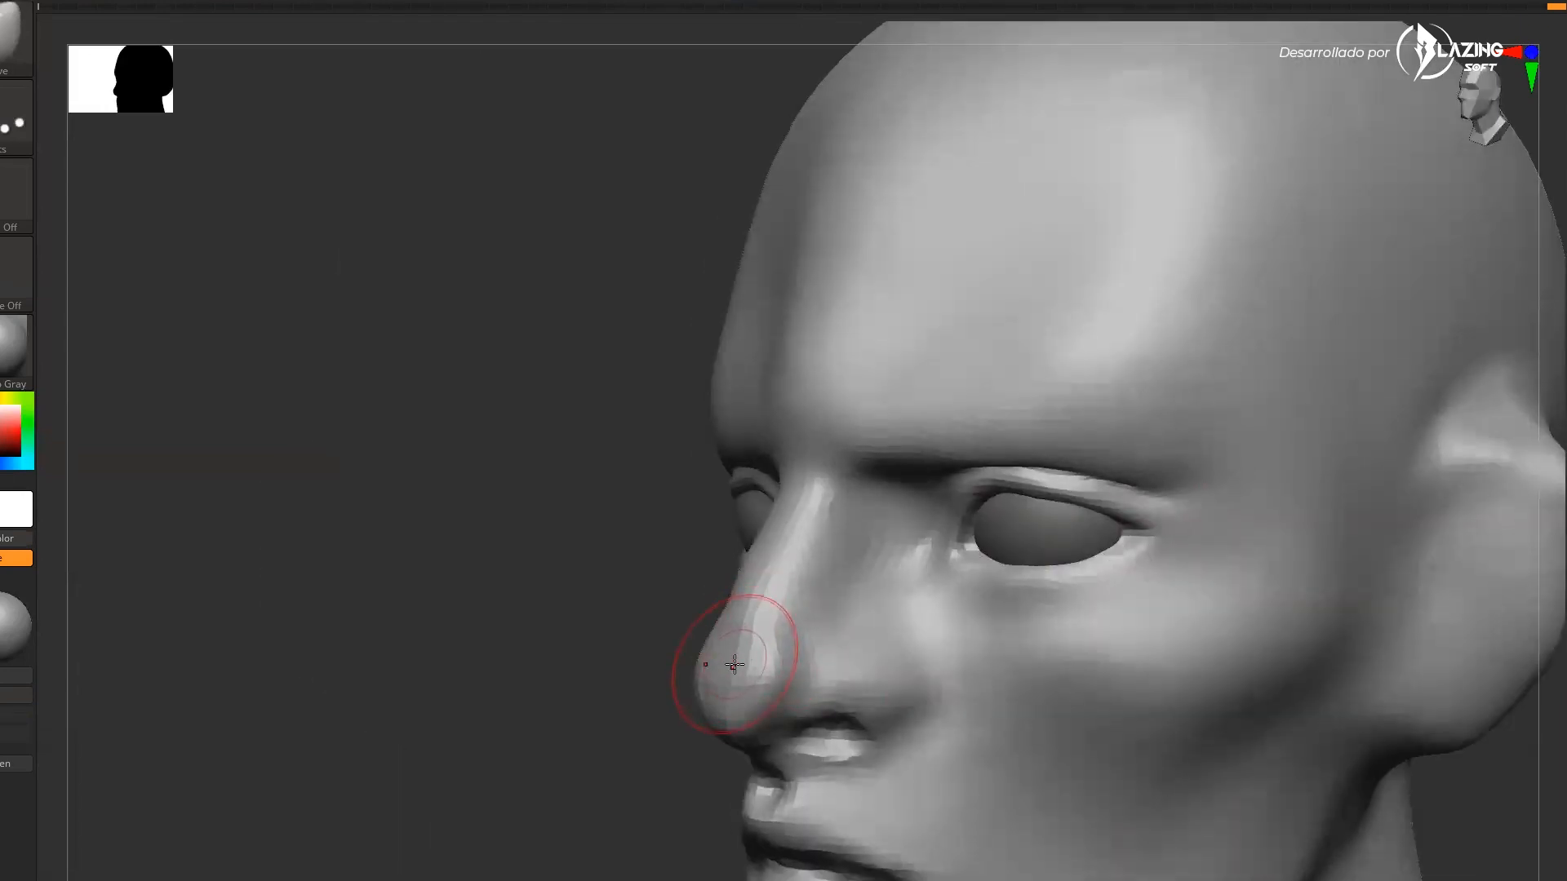
{"action": "left_click_drag", "start_coordinate": [522, 678], "coordinate": [803, 691]}
{"action": "mouse_move", "coordinate": [1053, 718]}
{"action": "left_mouse_down"}
{"action": "mouse_move", "coordinate": [1078, 724]}
{"action": "mouse_move", "coordinate": [881, 735]}
{"action": "left_mouse_up"}
{"action": "left_click_drag", "start_coordinate": [762, 755], "coordinate": [779, 736]}
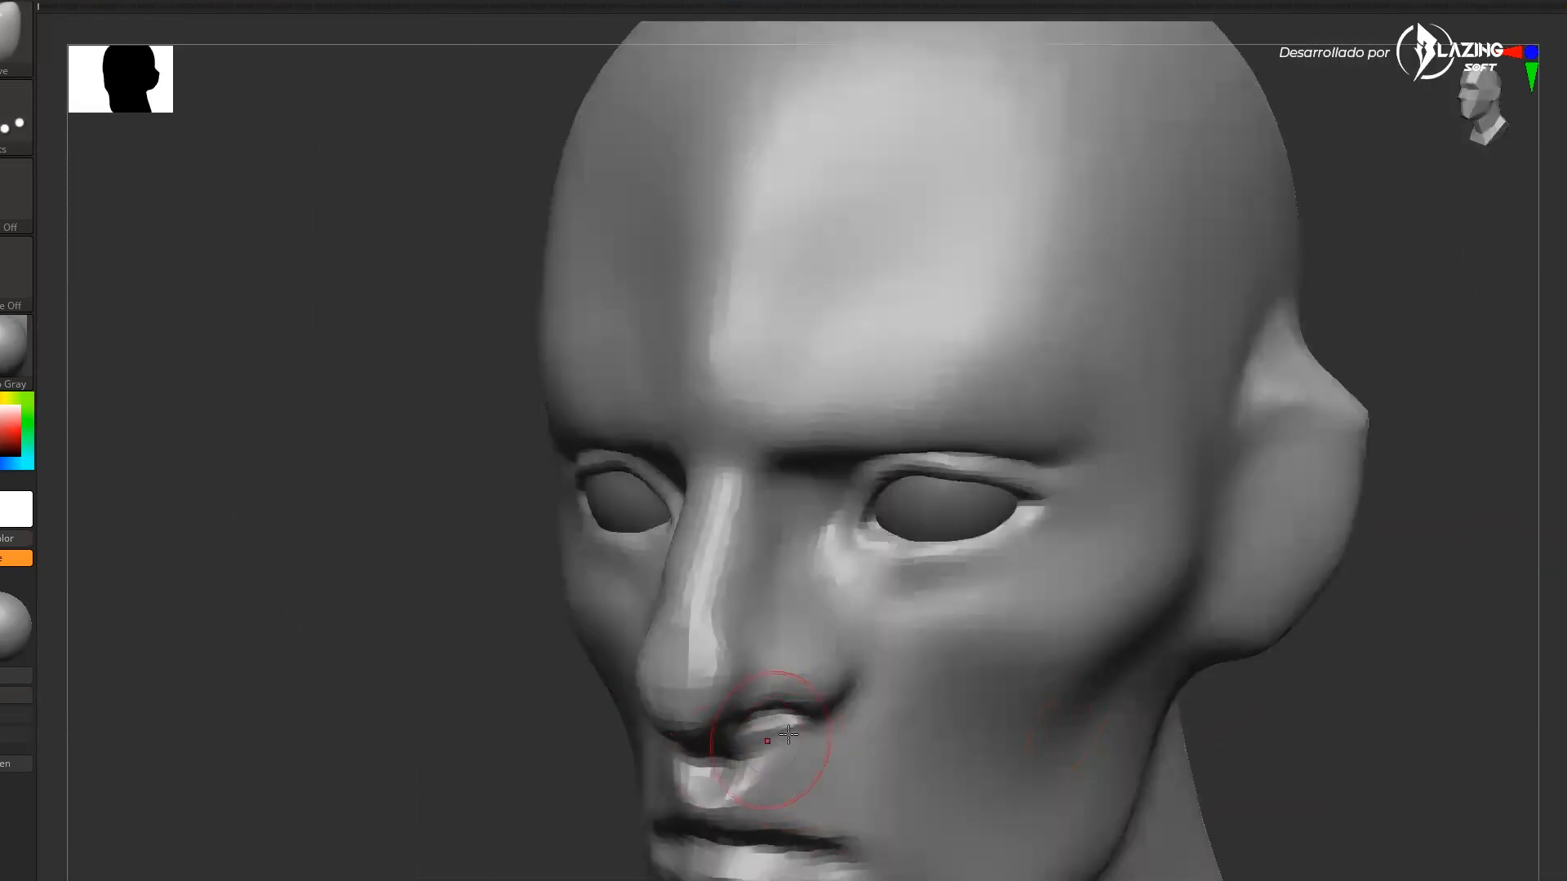
{"action": "left_click_drag", "start_coordinate": [1249, 726], "coordinate": [816, 747]}
{"action": "left_click_drag", "start_coordinate": [749, 820], "coordinate": [772, 669]}
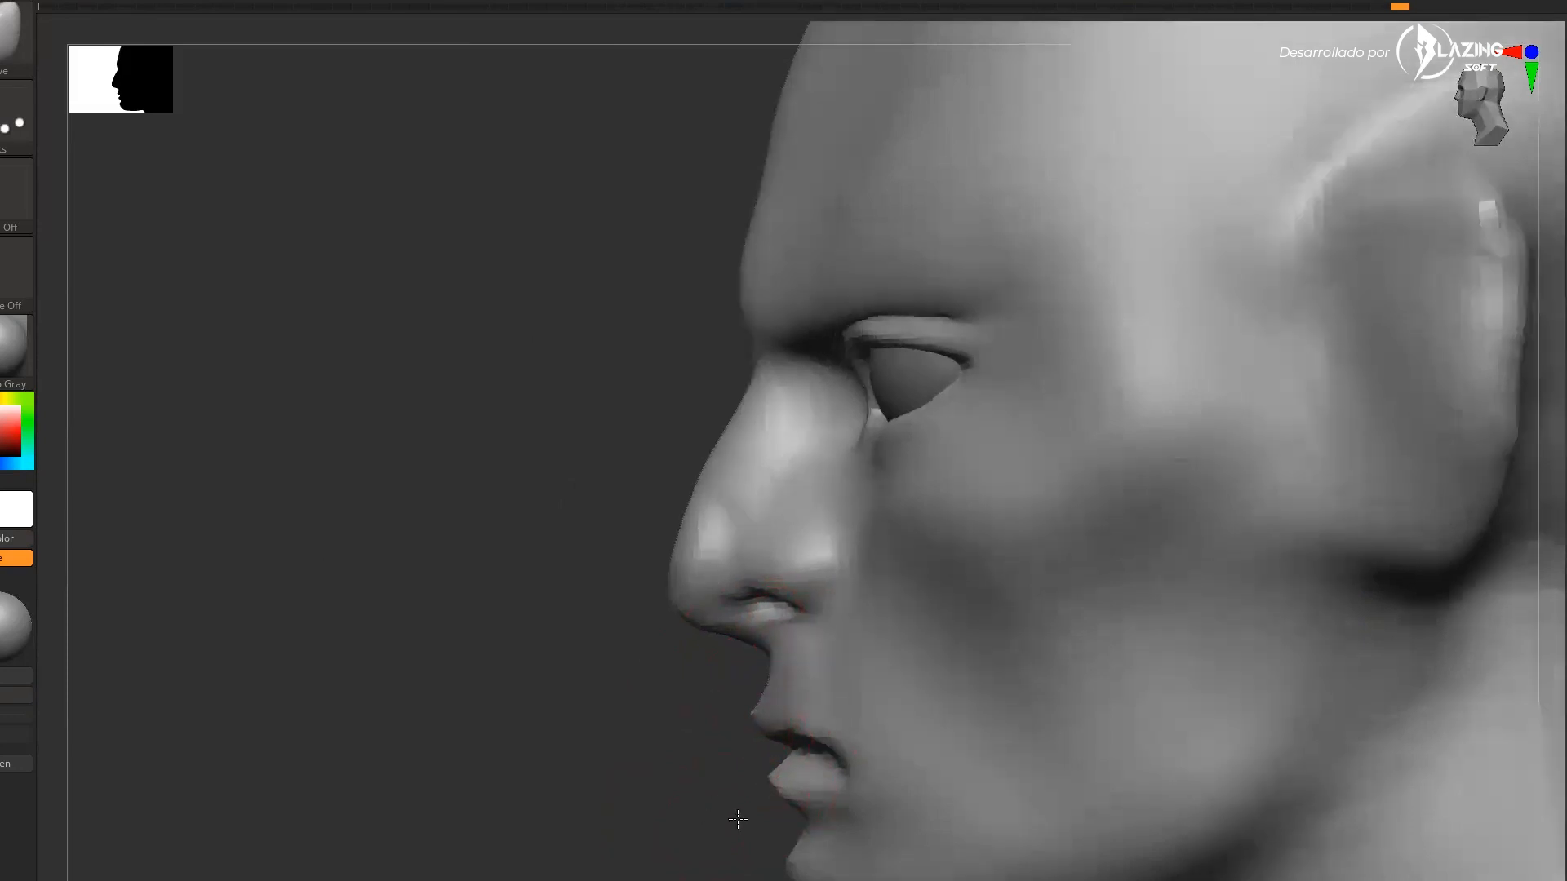
{"action": "left_click_drag", "start_coordinate": [708, 819], "coordinate": [816, 775]}
{"action": "mouse_move", "coordinate": [871, 700]}
{"action": "left_mouse_down"}
{"action": "mouse_move", "coordinate": [1060, 626]}
{"action": "mouse_move", "coordinate": [993, 610]}
{"action": "mouse_move", "coordinate": [1015, 651]}
{"action": "left_mouse_up"}
{"action": "left_click_drag", "start_coordinate": [1383, 691], "coordinate": [1224, 670]}
{"action": "left_click_drag", "start_coordinate": [890, 720], "coordinate": [901, 740]}
{"action": "left_click_drag", "start_coordinate": [1232, 624], "coordinate": [1380, 610]}
Sculpt the cheek and jaw sides with the clay brush, smoothing the transitions
{"action": "key", "text": "b"}
{"action": "key", "text": "c"}
{"action": "key", "text": "b"}
{"action": "key", "text": "s"}
{"action": "left_click_drag", "start_coordinate": [893, 608], "coordinate": [767, 572]}
{"action": "key", "text": "s"}
{"action": "left_click_drag", "start_coordinate": [984, 568], "coordinate": [1002, 566]}
{"action": "left_click_drag", "start_coordinate": [1322, 572], "coordinate": [1294, 604]}
{"action": "mouse_move", "coordinate": [1060, 469]}
{"action": "left_mouse_down"}
{"action": "mouse_move", "coordinate": [849, 577]}
{"action": "mouse_move", "coordinate": [898, 545]}
{"action": "left_mouse_up"}
{"action": "left_click_drag", "start_coordinate": [1053, 433], "coordinate": [841, 555]}
{"action": "mouse_move", "coordinate": [1028, 482]}
{"action": "left_mouse_down"}
{"action": "mouse_move", "coordinate": [849, 584]}
{"action": "mouse_move", "coordinate": [865, 554]}
{"action": "left_mouse_up"}
{"action": "left_click_drag", "start_coordinate": [1322, 539], "coordinate": [1249, 532]}
{"action": "mouse_move", "coordinate": [1016, 575]}
{"action": "left_mouse_down"}
{"action": "mouse_move", "coordinate": [983, 759]}
{"action": "mouse_move", "coordinate": [983, 734]}
{"action": "left_mouse_up"}
{"action": "left_click_drag", "start_coordinate": [1224, 626], "coordinate": [1123, 546]}
{"action": "left_click_drag", "start_coordinate": [1306, 702], "coordinate": [1207, 701]}
{"action": "key", "text": "s"}
{"action": "left_click_drag", "start_coordinate": [1204, 479], "coordinate": [1182, 479]}
{"action": "mouse_move", "coordinate": [1092, 530]}
{"action": "left_mouse_down"}
{"action": "mouse_move", "coordinate": [1155, 446]}
{"action": "mouse_move", "coordinate": [1234, 482]}
{"action": "left_mouse_up"}
{"action": "mouse_move", "coordinate": [1097, 539]}
{"action": "left_mouse_down"}
{"action": "mouse_move", "coordinate": [1224, 523]}
{"action": "mouse_move", "coordinate": [1222, 571]}
{"action": "left_mouse_up"}
{"action": "left_click_drag", "start_coordinate": [1085, 461], "coordinate": [1216, 482], "text": "shift"}
{"action": "left_click_drag", "start_coordinate": [1347, 584], "coordinate": [1207, 571]}
Build up the ear's outer rim and inner shape with clay strokes from the side
{"action": "key", "text": "b"}
{"action": "key", "text": "m"}
{"action": "key", "text": "v"}
{"action": "left_click_drag", "start_coordinate": [1053, 368], "coordinate": [1091, 409]}
{"action": "key", "text": "ctrl+z"}
{"action": "key", "text": "b"}
{"action": "key", "text": "c"}
{"action": "key", "text": "b"}
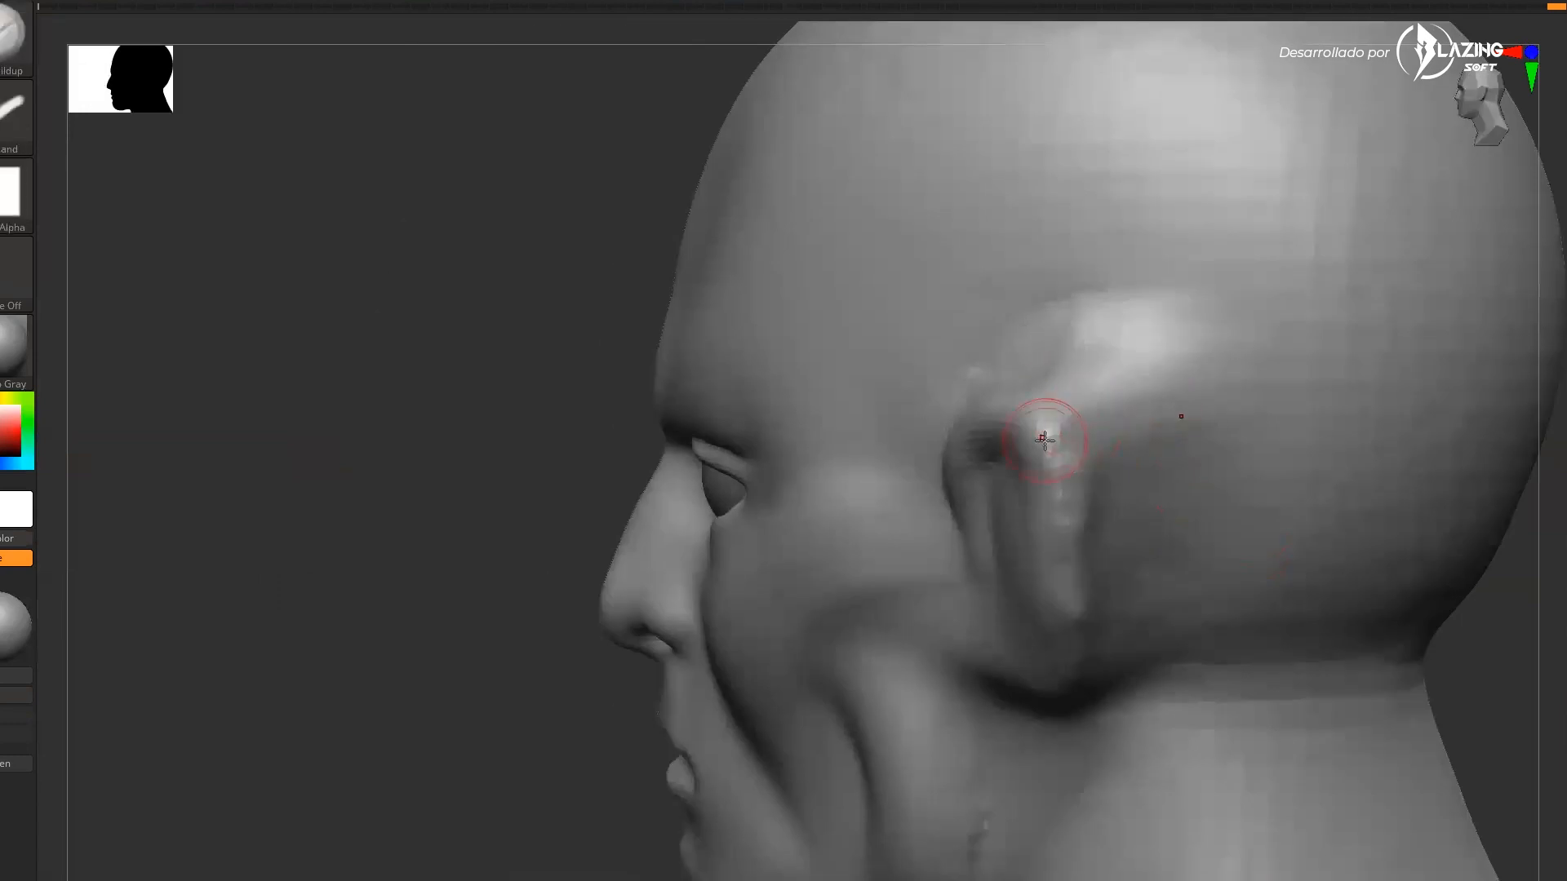
{"action": "right_click_drag", "start_coordinate": [1061, 430], "coordinate": [987, 425]}
{"action": "left_click_drag", "start_coordinate": [1061, 341], "coordinate": [1118, 424], "text": "alt"}
{"action": "right_click_drag", "start_coordinate": [1118, 425], "coordinate": [1029, 408]}
{"action": "mouse_move", "coordinate": [1000, 400]}
{"action": "left_mouse_down", "text": "alt"}
{"action": "mouse_move", "coordinate": [952, 328]}
{"action": "mouse_move", "coordinate": [1008, 404]}
{"action": "left_mouse_up", "text": "alt"}
{"action": "left_click_drag", "start_coordinate": [522, 718], "coordinate": [640, 727]}
{"action": "left_click_drag", "start_coordinate": [869, 335], "coordinate": [975, 637]}
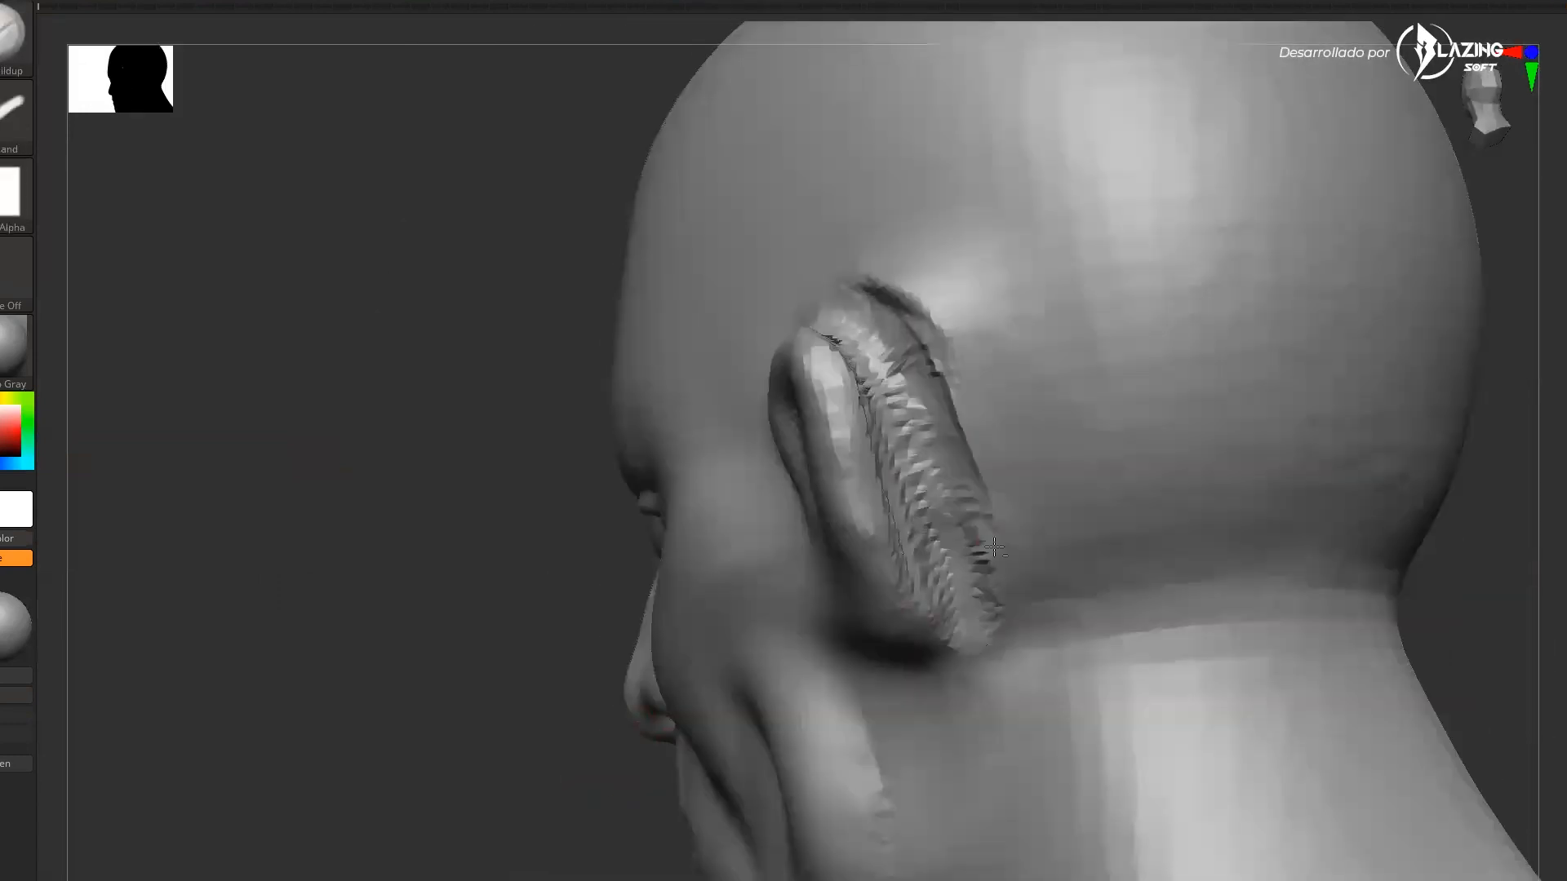
{"action": "left_click_drag", "start_coordinate": [637, 587], "coordinate": [538, 580]}
{"action": "left_click_drag", "start_coordinate": [849, 318], "coordinate": [963, 518]}
{"action": "left_click_drag", "start_coordinate": [742, 567], "coordinate": [898, 563]}
{"action": "left_click_drag", "start_coordinate": [857, 270], "coordinate": [951, 510]}
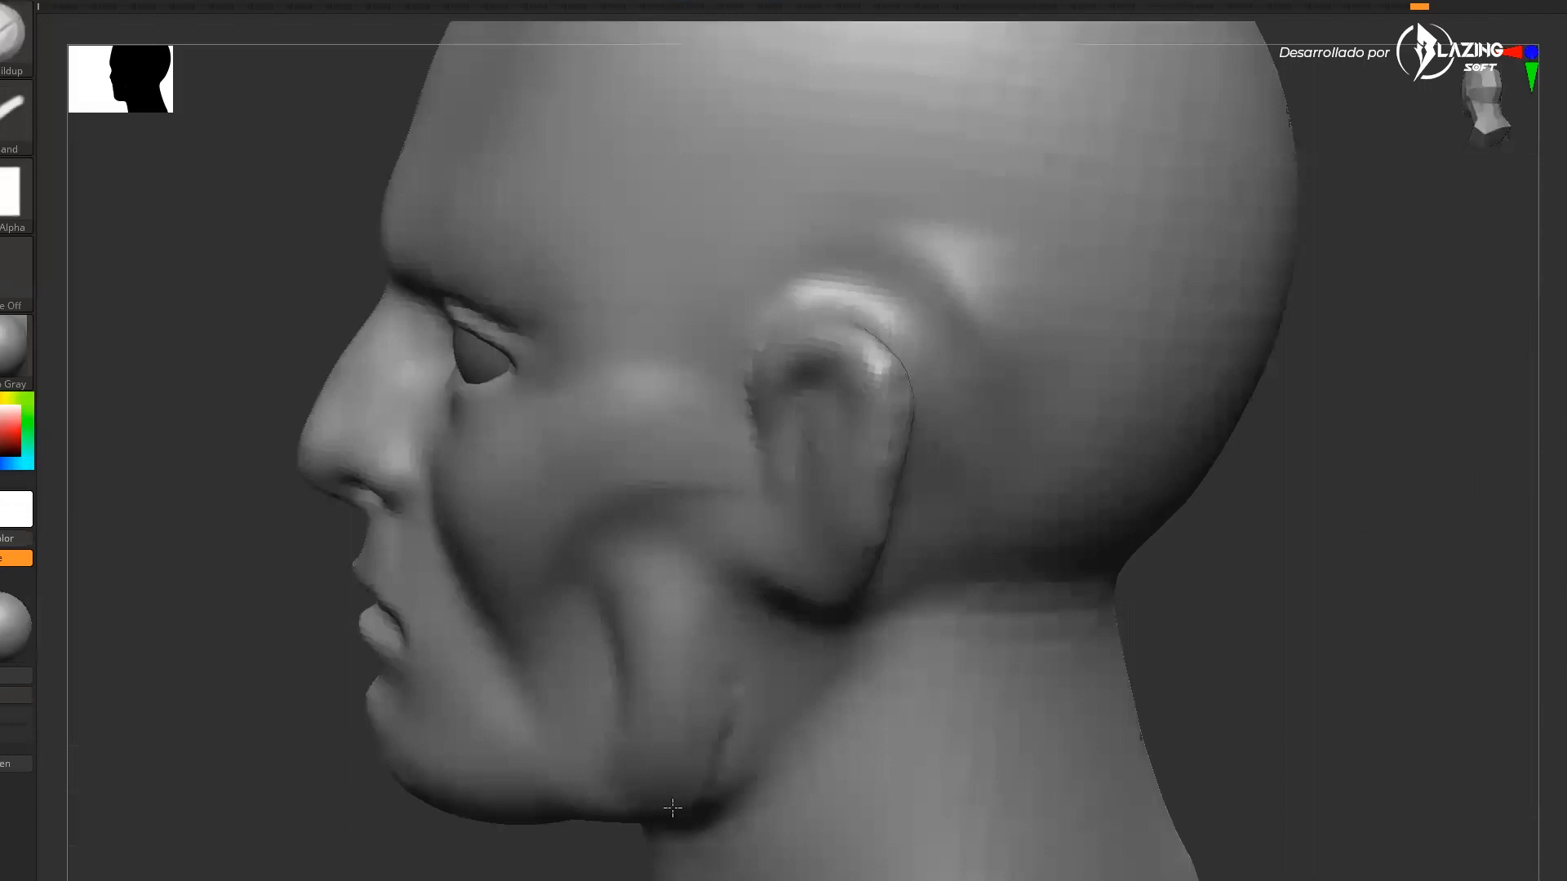
{"action": "left_click_drag", "start_coordinate": [672, 811], "coordinate": [1063, 483], "text": "alt"}
Smooth and refine the ear and its join with the head
{"action": "key", "text": "s"}
{"action": "left_click_drag", "start_coordinate": [837, 438], "coordinate": [943, 476]}
{"action": "left_click_drag", "start_coordinate": [786, 398], "coordinate": [820, 542]}
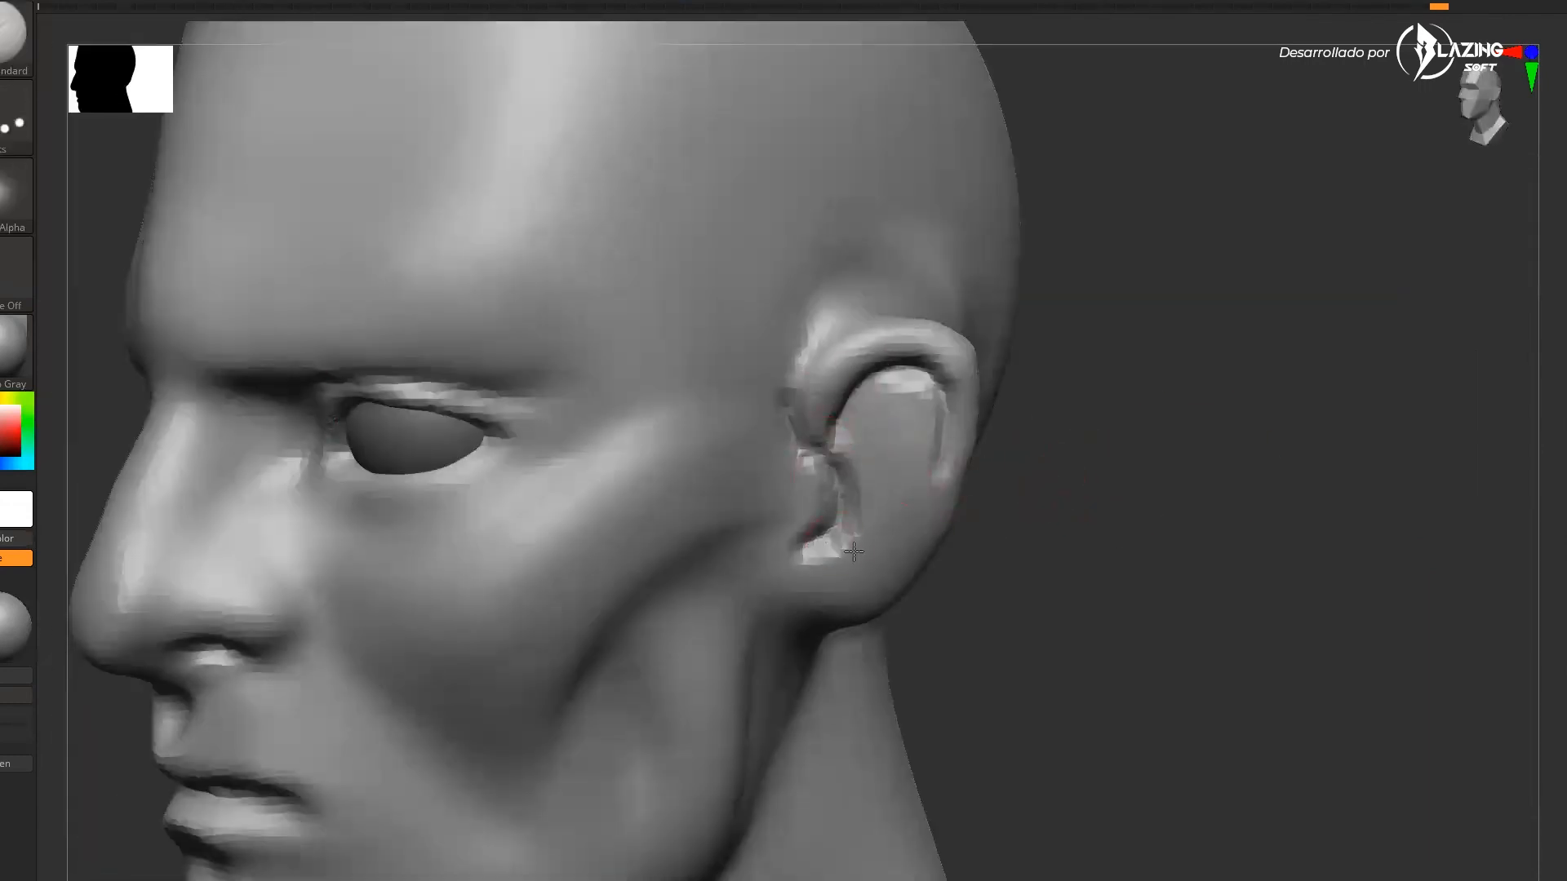
{"action": "left_click_drag", "start_coordinate": [1053, 532], "coordinate": [1160, 542]}
{"action": "mouse_move", "coordinate": [858, 481]}
{"action": "left_mouse_down"}
{"action": "mouse_move", "coordinate": [885, 420]}
{"action": "mouse_move", "coordinate": [917, 419]}
{"action": "mouse_move", "coordinate": [853, 534]}
{"action": "left_mouse_up"}
{"action": "left_click_drag", "start_coordinate": [1165, 566], "coordinate": [1138, 580]}
{"action": "left_click_drag", "start_coordinate": [807, 457], "coordinate": [783, 531]}
{"action": "right_click_drag", "start_coordinate": [769, 532], "coordinate": [749, 444], "text": "ctrl"}
{"action": "left_click_drag", "start_coordinate": [963, 571], "coordinate": [1063, 613]}
Flatten the cheek, temple and jaw planes with the hPolish brush, then reselect the clay brush
{"action": "key", "text": "b"}
{"action": "key", "text": "h"}
{"action": "key", "text": "p"}
{"action": "mouse_move", "coordinate": [671, 282]}
{"action": "left_mouse_down"}
{"action": "mouse_move", "coordinate": [692, 364]}
{"action": "mouse_move", "coordinate": [653, 433]}
{"action": "left_mouse_up"}
{"action": "left_click_drag", "start_coordinate": [1069, 588], "coordinate": [979, 588]}
{"action": "left_click_drag", "start_coordinate": [776, 649], "coordinate": [719, 726]}
{"action": "mouse_move", "coordinate": [1070, 612]}
{"action": "left_mouse_down"}
{"action": "mouse_move", "coordinate": [979, 612]}
{"action": "mouse_move", "coordinate": [1110, 613]}
{"action": "left_mouse_up"}
{"action": "mouse_move", "coordinate": [624, 653]}
{"action": "left_mouse_down"}
{"action": "mouse_move", "coordinate": [557, 694]}
{"action": "mouse_move", "coordinate": [628, 779]}
{"action": "left_mouse_up"}
{"action": "mouse_move", "coordinate": [882, 706]}
{"action": "left_mouse_down"}
{"action": "mouse_move", "coordinate": [976, 713]}
{"action": "mouse_move", "coordinate": [897, 710]}
{"action": "left_mouse_up"}
{"action": "mouse_move", "coordinate": [522, 617]}
{"action": "left_mouse_down"}
{"action": "mouse_move", "coordinate": [507, 553]}
{"action": "mouse_move", "coordinate": [506, 624]}
{"action": "left_mouse_up"}
{"action": "right_click_drag", "start_coordinate": [1039, 737], "coordinate": [1047, 796], "text": "ctrl"}
{"action": "left_click_drag", "start_coordinate": [1047, 759], "coordinate": [1089, 755]}
{"action": "left_click_drag", "start_coordinate": [1143, 588], "coordinate": [1012, 587]}
{"action": "key", "text": "b"}
{"action": "key", "text": "c"}
Build up the upper and lower eyelid rims around both eyes with the Clay brush
{"action": "key", "text": "b"}
{"action": "key", "text": "s"}
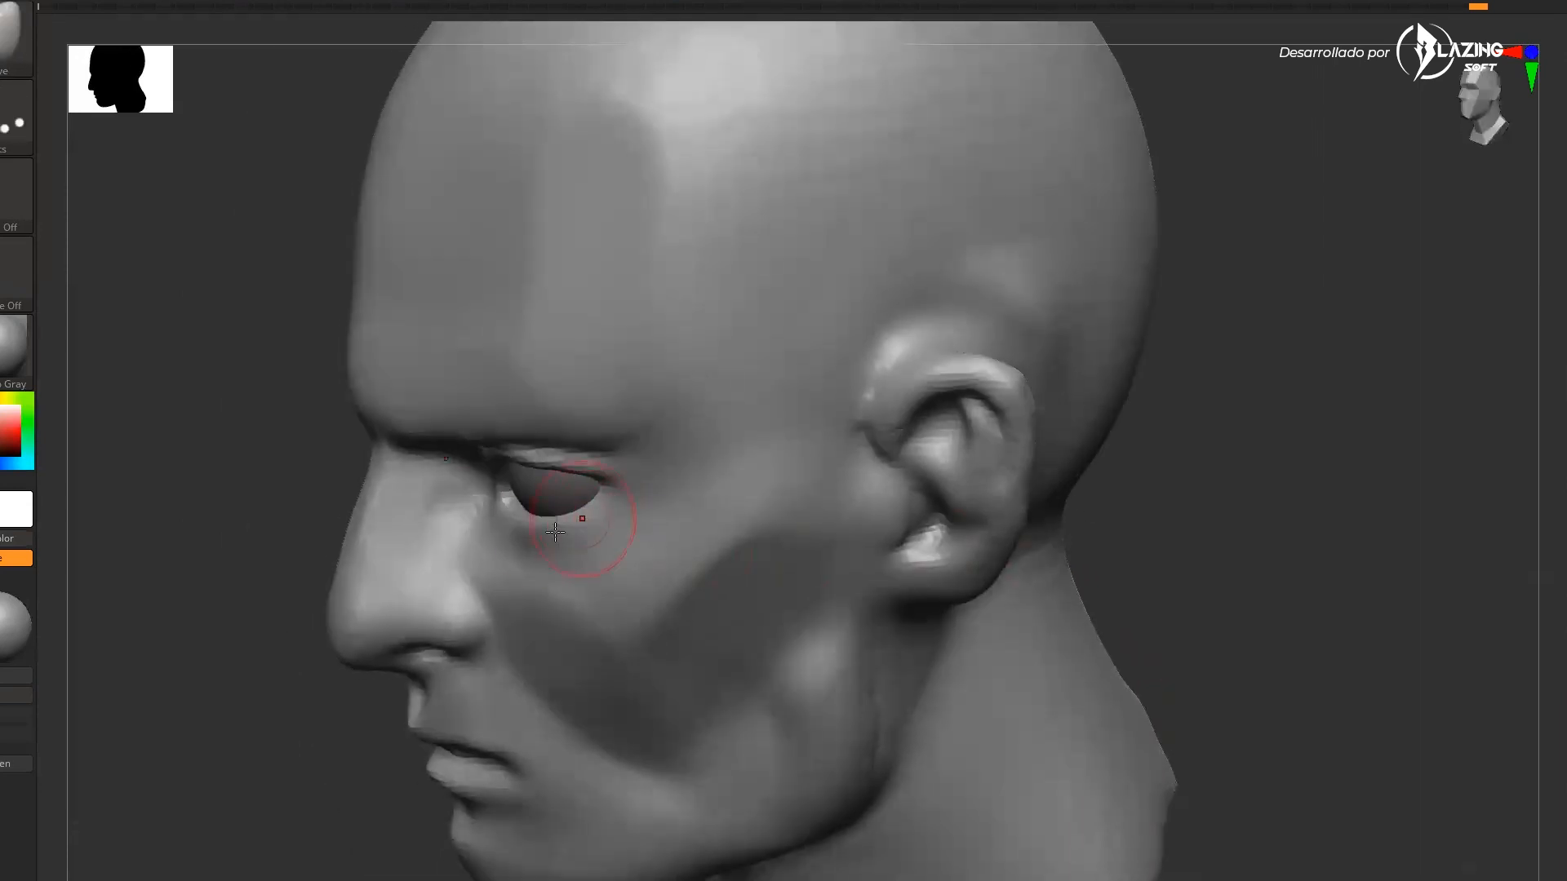
Sculpt the eye socket and surrounding brow area with clay strokes from the side
{"action": "left_click_drag", "start_coordinate": [563, 518], "coordinate": [494, 567]}
{"action": "left_click_drag", "start_coordinate": [269, 718], "coordinate": [375, 727]}
{"action": "mouse_move", "coordinate": [1012, 535]}
{"action": "left_mouse_down"}
{"action": "mouse_move", "coordinate": [941, 540]}
{"action": "mouse_move", "coordinate": [966, 617]}
{"action": "mouse_move", "coordinate": [885, 608]}
{"action": "left_mouse_up"}
{"action": "left_click_drag", "start_coordinate": [563, 608], "coordinate": [694, 625]}
{"action": "mouse_move", "coordinate": [576, 625]}
{"action": "left_mouse_down"}
{"action": "mouse_move", "coordinate": [727, 577]}
{"action": "mouse_move", "coordinate": [629, 641]}
{"action": "left_mouse_up"}
{"action": "right_click_drag", "start_coordinate": [988, 644], "coordinate": [995, 710], "text": "ctrl"}
{"action": "left_click_drag", "start_coordinate": [971, 629], "coordinate": [1012, 644]}
{"action": "key", "text": "b"}
{"action": "key", "text": "c"}
{"action": "key", "text": "l"}
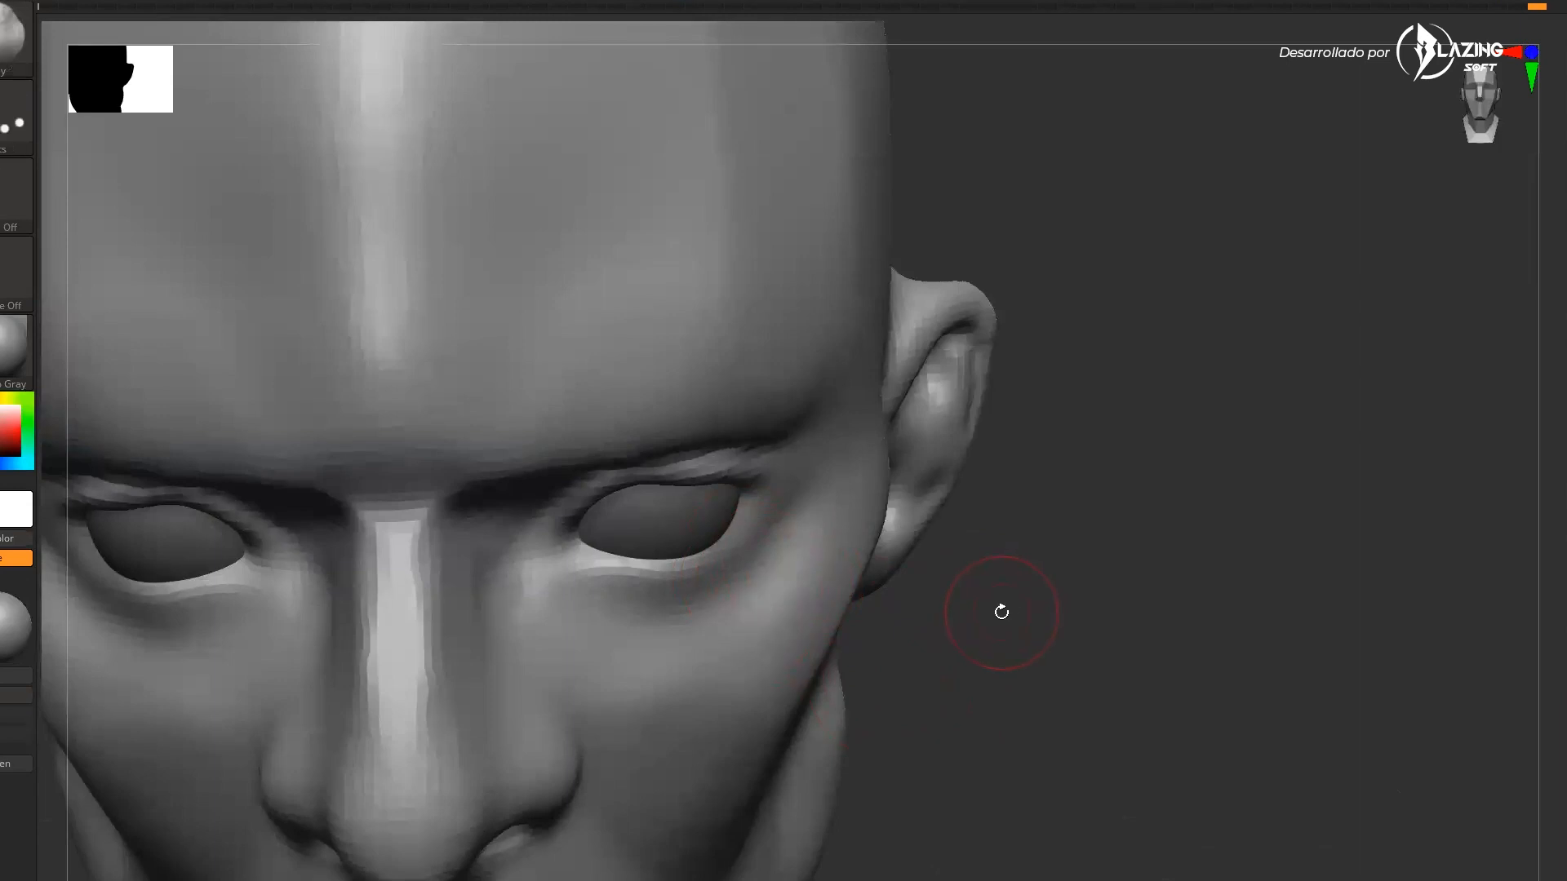
{"action": "right_click_drag", "start_coordinate": [1026, 610], "coordinate": [1033, 653], "text": "ctrl"}
{"action": "left_click_drag", "start_coordinate": [787, 522], "coordinate": [549, 564]}
{"action": "left_click_drag", "start_coordinate": [1477, 678], "coordinate": [1495, 610]}
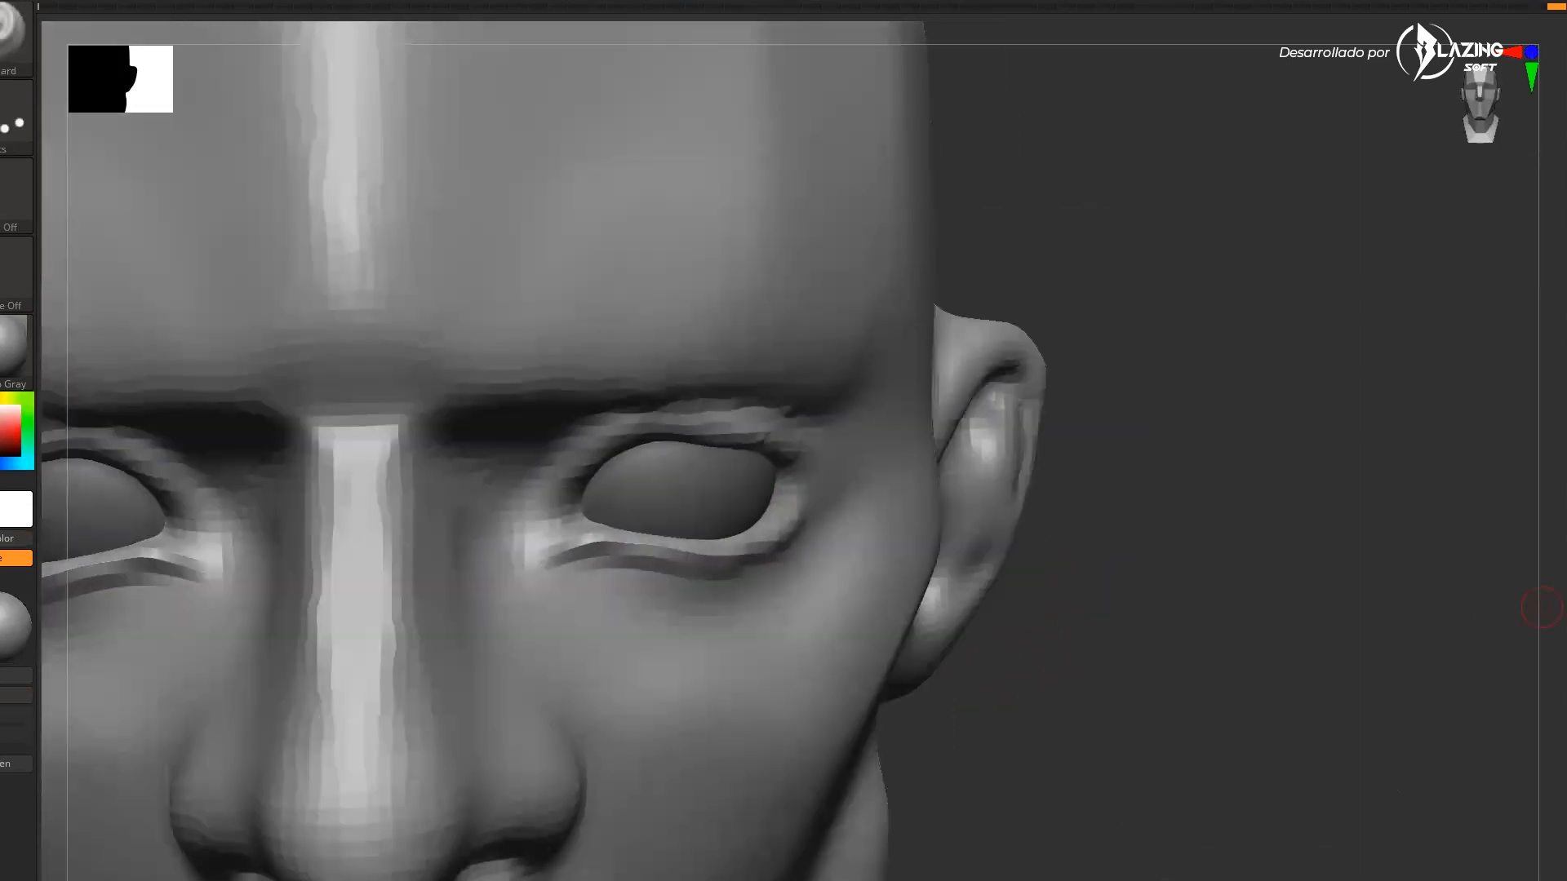
{"action": "left_click_drag", "start_coordinate": [1061, 600], "coordinate": [1165, 584]}
Switch to the Move brush, resize it, and reshape the eyelids, undoing the last stroke
{"action": "key", "text": "b"}
{"action": "key", "text": "m"}
{"action": "key", "text": "v"}
{"action": "key", "text": "s"}
{"action": "left_click_drag", "start_coordinate": [563, 523], "coordinate": [534, 527]}
{"action": "left_click_drag", "start_coordinate": [1143, 563], "coordinate": [951, 539]}
{"action": "left_click_drag", "start_coordinate": [534, 534], "coordinate": [525, 553]}
{"action": "mouse_move", "coordinate": [1224, 816]}
{"action": "left_mouse_down"}
{"action": "mouse_move", "coordinate": [1371, 808]}
{"action": "mouse_move", "coordinate": [1273, 791]}
{"action": "left_mouse_up"}
{"action": "left_click_drag", "start_coordinate": [747, 522], "coordinate": [727, 531]}
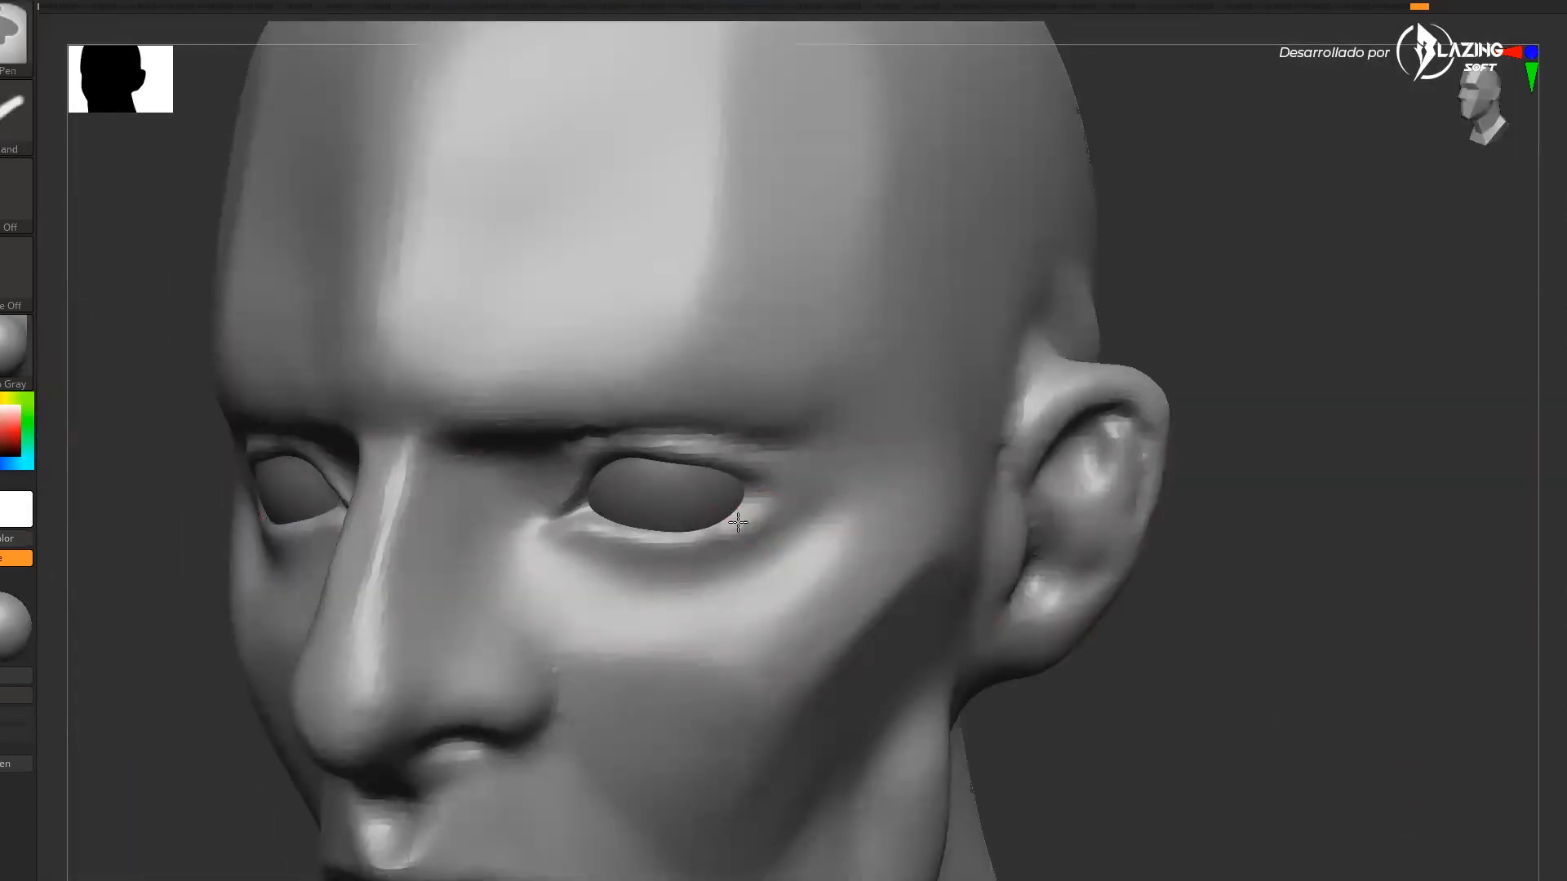
{"action": "left_click_drag", "start_coordinate": [1225, 653], "coordinate": [1142, 645]}
{"action": "left_click_drag", "start_coordinate": [767, 459], "coordinate": [719, 446]}
{"action": "key", "text": "ctrl+z"}
Adjust the eyelid corners and the nose wing with the Move brush at a new size
{"action": "key", "text": "s"}
{"action": "left_click_drag", "start_coordinate": [746, 535], "coordinate": [727, 540]}
{"action": "left_click_drag", "start_coordinate": [1322, 718], "coordinate": [1400, 645]}
{"action": "right_click_drag", "start_coordinate": [1400, 645], "coordinate": [1387, 580], "text": "ctrl"}
{"action": "key", "text": "s"}
{"action": "left_click_drag", "start_coordinate": [1154, 489], "coordinate": [1200, 452]}
{"action": "left_click_drag", "start_coordinate": [729, 504], "coordinate": [731, 514]}
{"action": "left_click_drag", "start_coordinate": [808, 466], "coordinate": [790, 449], "text": "shift"}
{"action": "right_click_drag", "start_coordinate": [746, 663], "coordinate": [714, 560], "text": "alt"}
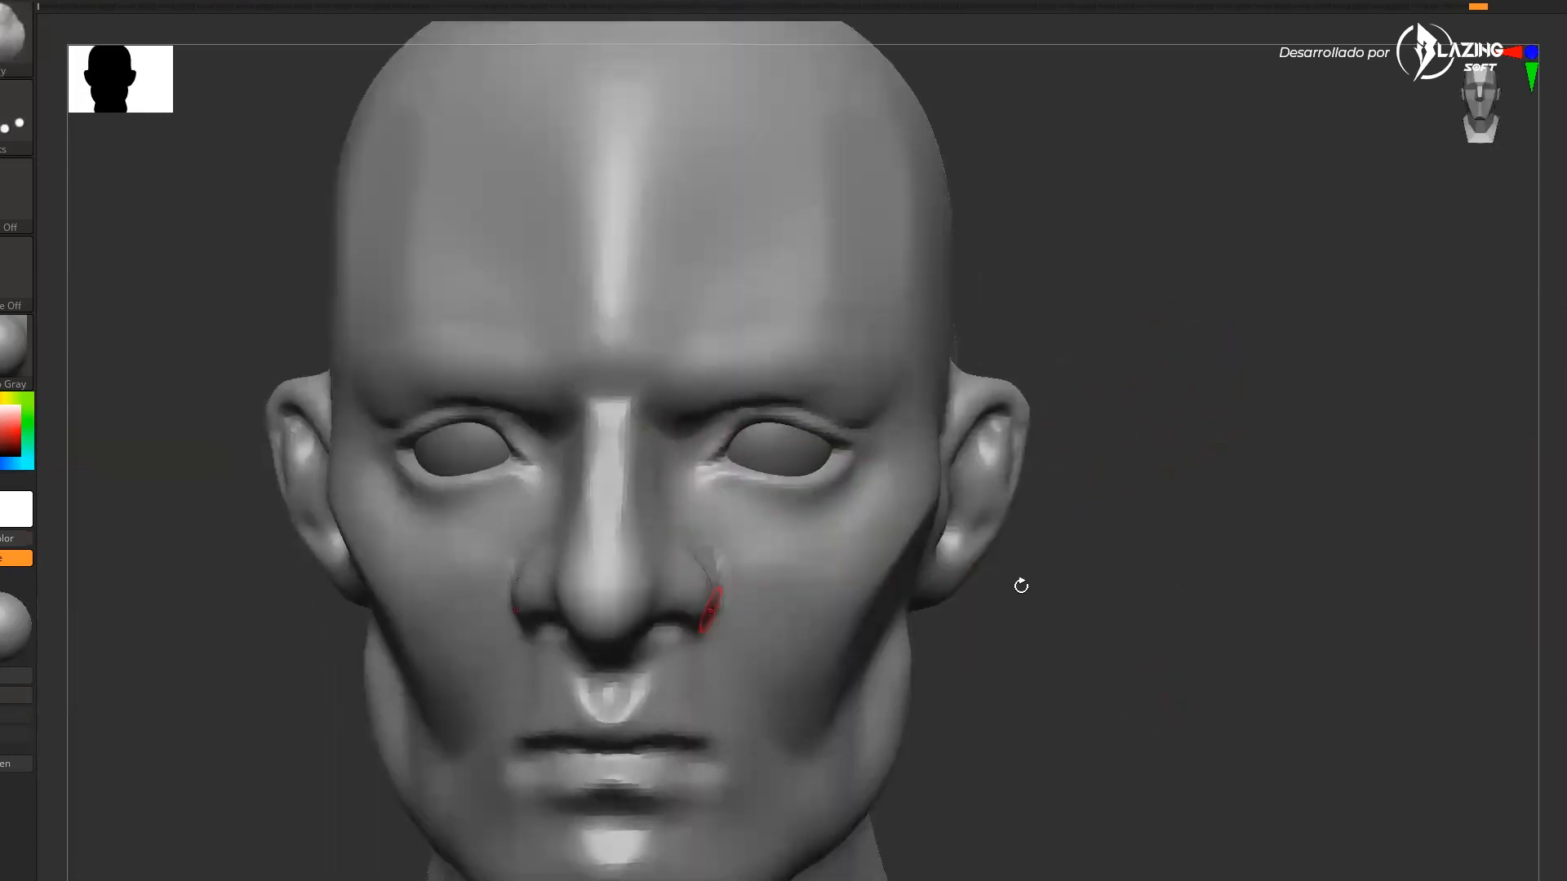
{"action": "left_click_drag", "start_coordinate": [1175, 538], "coordinate": [1053, 563]}
{"action": "left_click_drag", "start_coordinate": [715, 547], "coordinate": [716, 563], "text": "shift"}
{"action": "mouse_move", "coordinate": [1061, 669]}
{"action": "left_mouse_down"}
{"action": "mouse_move", "coordinate": [1161, 682]}
{"action": "mouse_move", "coordinate": [1208, 629]}
{"action": "mouse_move", "coordinate": [1167, 629]}
{"action": "left_mouse_up"}
Carve the mouth line between the lips with the DamStandard brush
{"action": "key", "text": "b"}
{"action": "key", "text": "d"}
{"action": "key", "text": "s"}
{"action": "left_click_drag", "start_coordinate": [657, 646], "coordinate": [522, 684]}
{"action": "left_click_drag", "start_coordinate": [881, 653], "coordinate": [996, 653]}
{"action": "left_click_drag", "start_coordinate": [620, 624], "coordinate": [518, 676]}
{"action": "left_click_drag", "start_coordinate": [522, 693], "coordinate": [592, 681], "text": "shift"}
{"action": "left_click_drag", "start_coordinate": [1012, 632], "coordinate": [928, 643]}
Build up the volume of the upper and lower lips with the Standard brush
{"action": "key", "text": "b"}
{"action": "key", "text": "c"}
{"action": "key", "text": "b"}
Refine the lips and surrounding cheeks with the Clay brush from several angles
{"action": "key", "text": "b"}
{"action": "key", "text": "s"}
{"action": "key", "text": "t"}
{"action": "left_click_drag", "start_coordinate": [668, 620], "coordinate": [506, 666]}
{"action": "left_click_drag", "start_coordinate": [885, 624], "coordinate": [977, 598]}
{"action": "mouse_move", "coordinate": [497, 653]}
{"action": "left_mouse_down"}
{"action": "mouse_move", "coordinate": [427, 713]}
{"action": "mouse_move", "coordinate": [487, 752]}
{"action": "mouse_move", "coordinate": [427, 716]}
{"action": "mouse_move", "coordinate": [487, 676]}
{"action": "left_mouse_up"}
{"action": "left_click_drag", "start_coordinate": [906, 665], "coordinate": [816, 689]}
{"action": "key", "text": "b"}
{"action": "key", "text": "c"}
{"action": "key", "text": "l"}
{"action": "left_click_drag", "start_coordinate": [501, 731], "coordinate": [495, 756]}
{"action": "left_click_drag", "start_coordinate": [1322, 637], "coordinate": [1122, 655]}
{"action": "left_click_drag", "start_coordinate": [811, 532], "coordinate": [713, 545], "text": "shift"}
{"action": "left_click_drag", "start_coordinate": [1183, 588], "coordinate": [1306, 592]}
{"action": "mouse_move", "coordinate": [671, 520]}
{"action": "left_mouse_down"}
{"action": "mouse_move", "coordinate": [522, 657]}
{"action": "mouse_move", "coordinate": [560, 690]}
{"action": "left_mouse_up"}
{"action": "left_click_drag", "start_coordinate": [841, 624], "coordinate": [1110, 643]}
{"action": "left_click_drag", "start_coordinate": [922, 651], "coordinate": [995, 666]}
{"action": "left_click_drag", "start_coordinate": [1091, 621], "coordinate": [1000, 677], "text": "alt"}
{"action": "left_click_drag", "start_coordinate": [690, 690], "coordinate": [531, 669]}
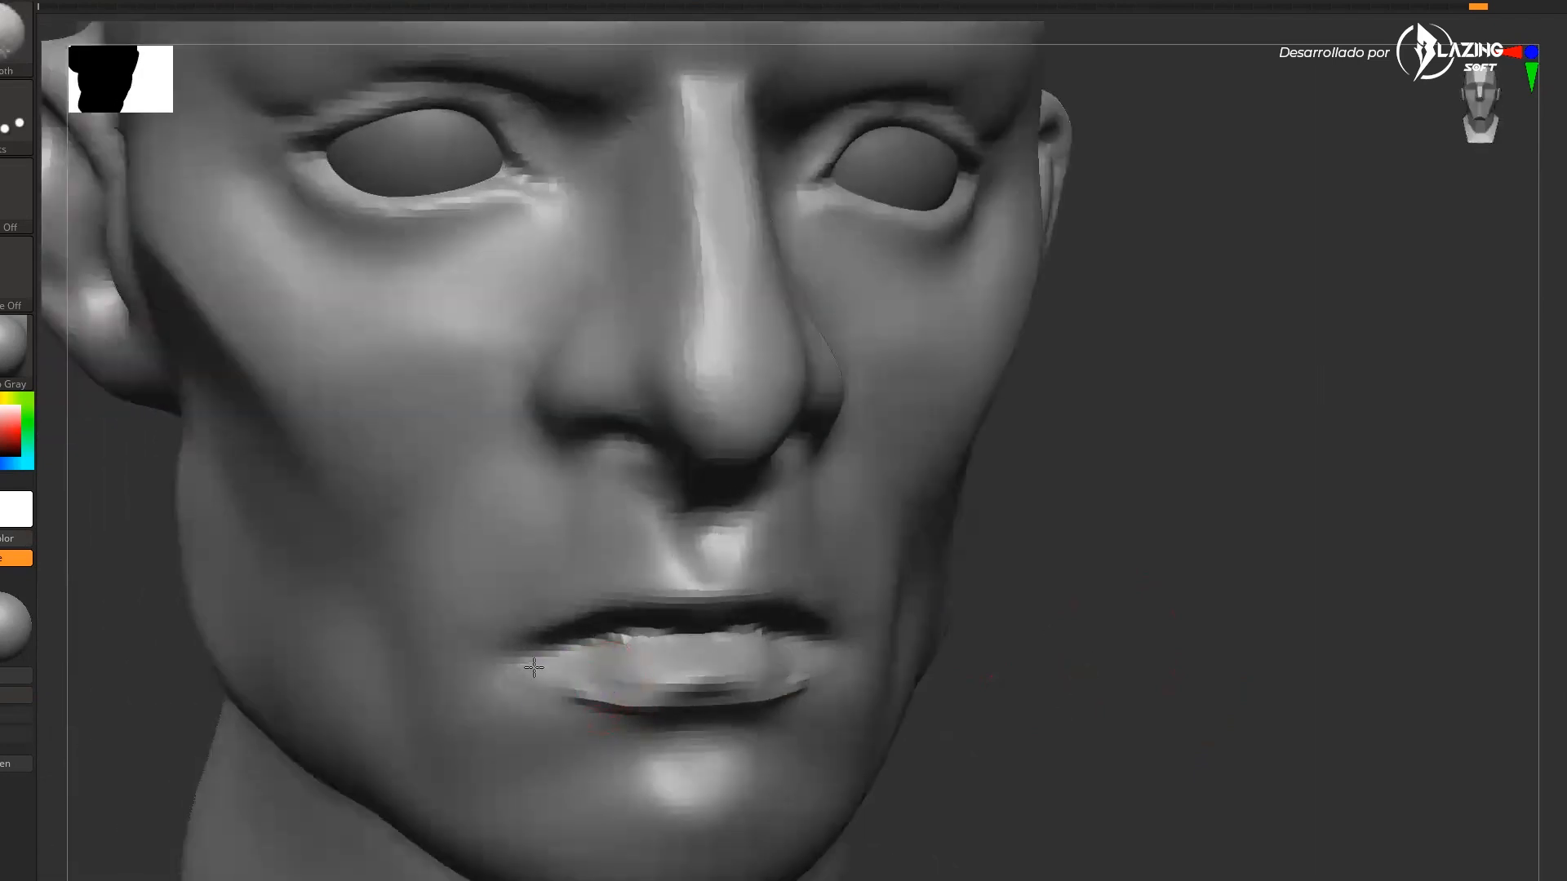
{"action": "left_click_drag", "start_coordinate": [963, 663], "coordinate": [1054, 686]}
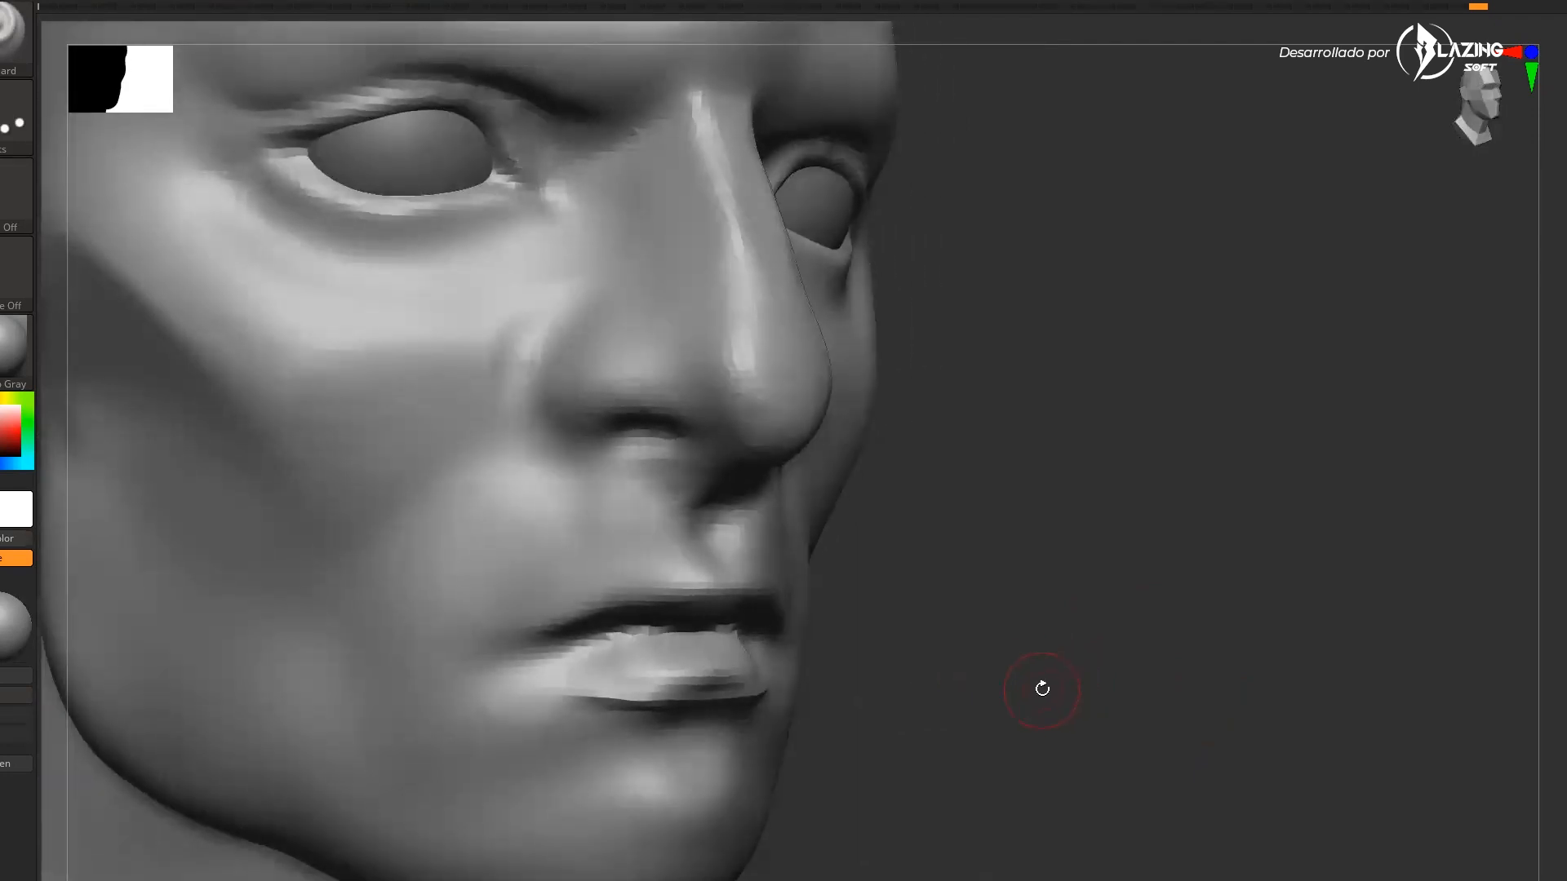
Recarve the parting line between the lips with the DamStandard brush
{"action": "key", "text": "b"}
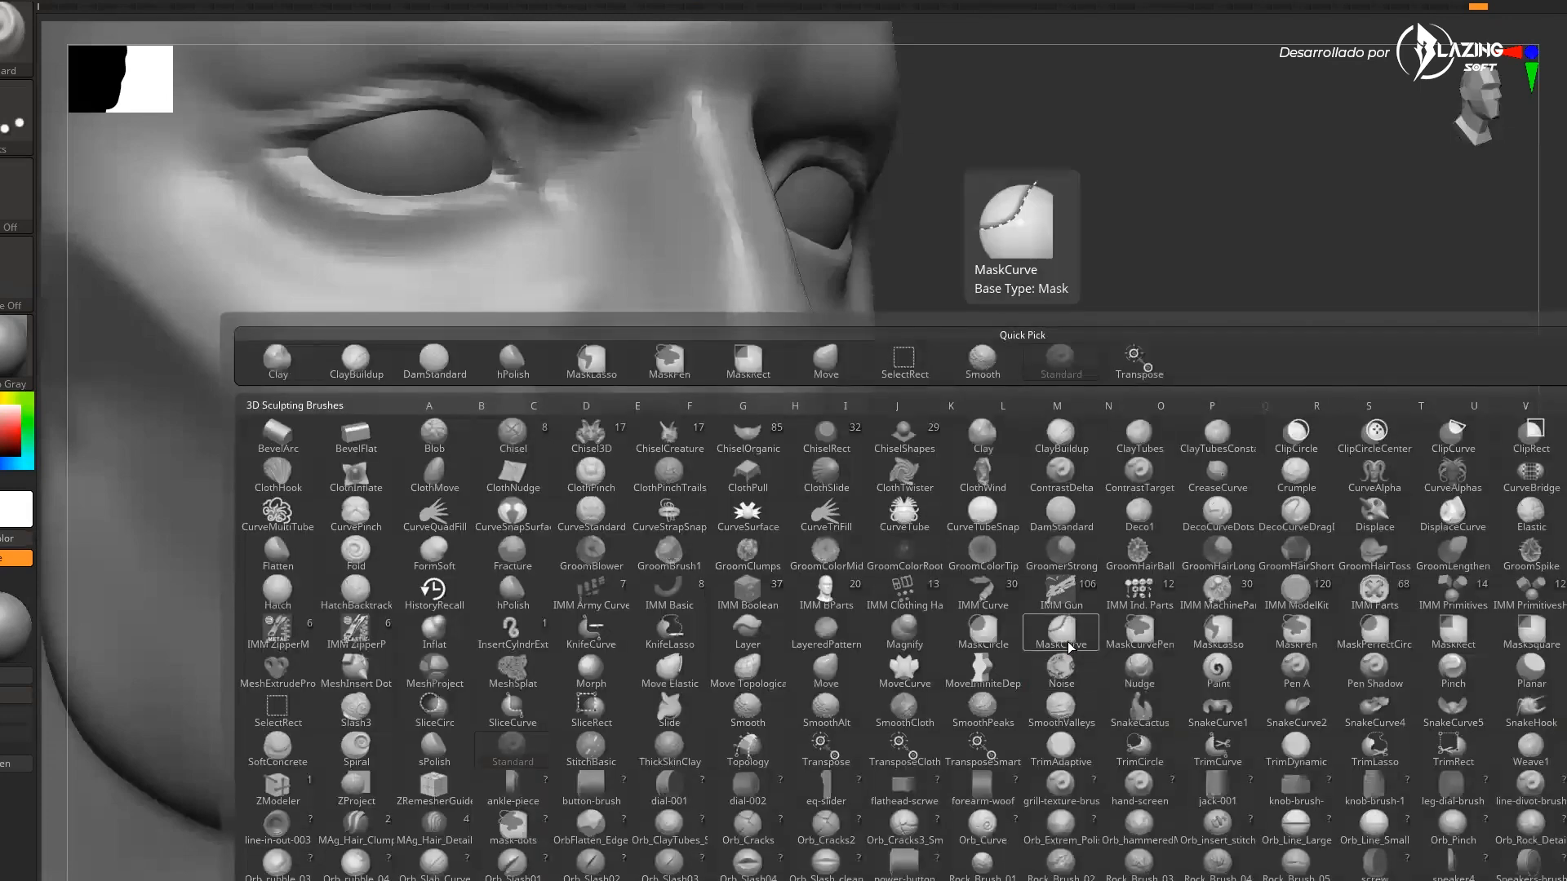
{"action": "key", "text": "b"}
{"action": "key", "text": "b"}
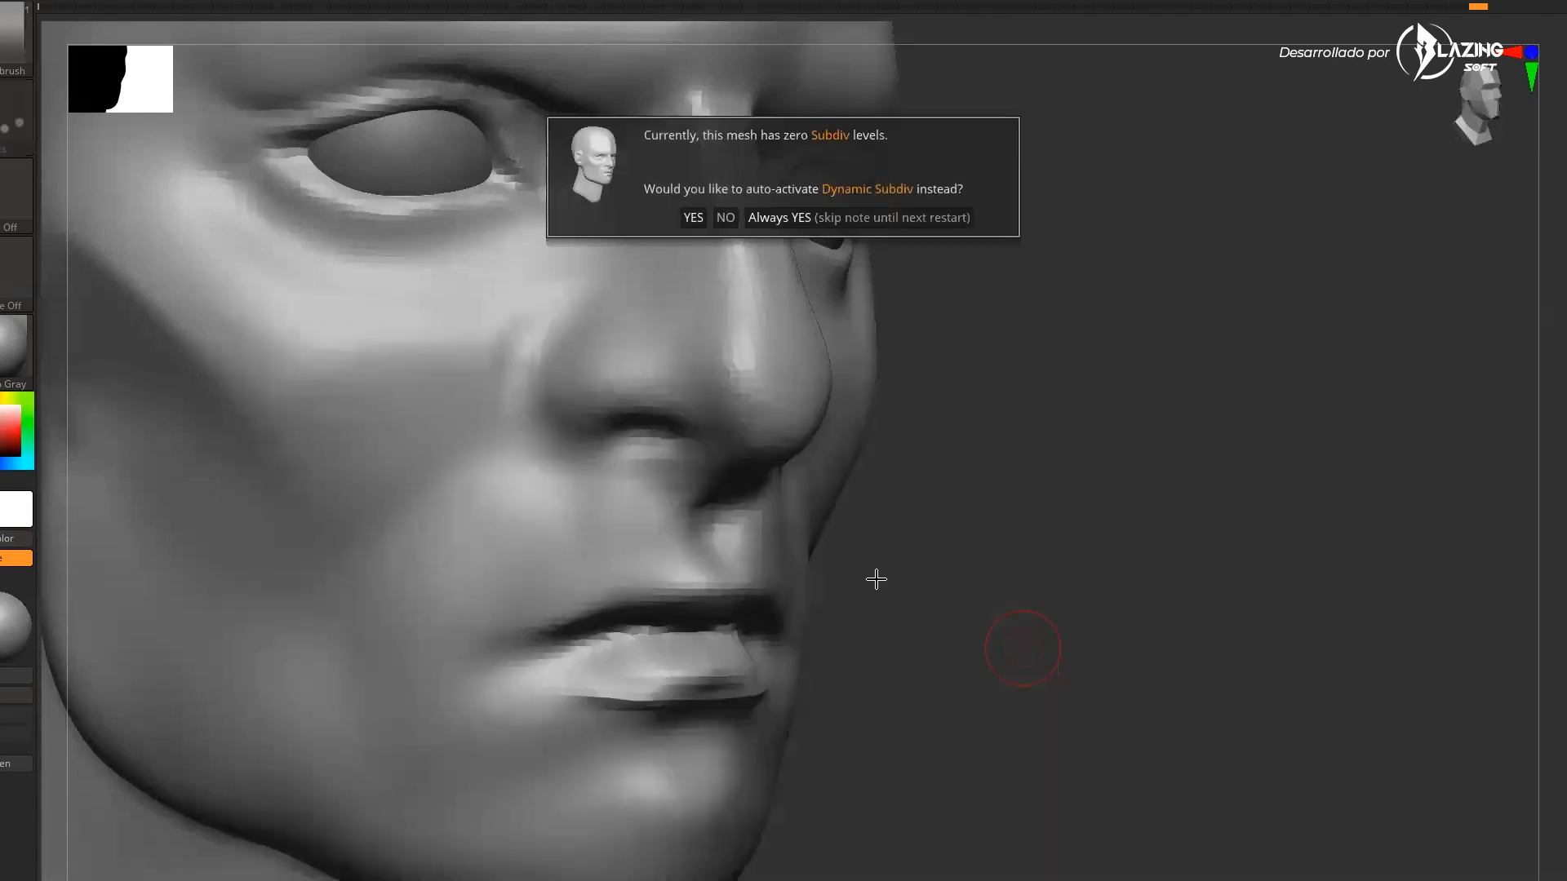
{"action": "key", "text": "b"}
{"action": "key", "text": "d"}
{"action": "key", "text": "s"}
{"action": "left_click_drag", "start_coordinate": [698, 633], "coordinate": [498, 651]}
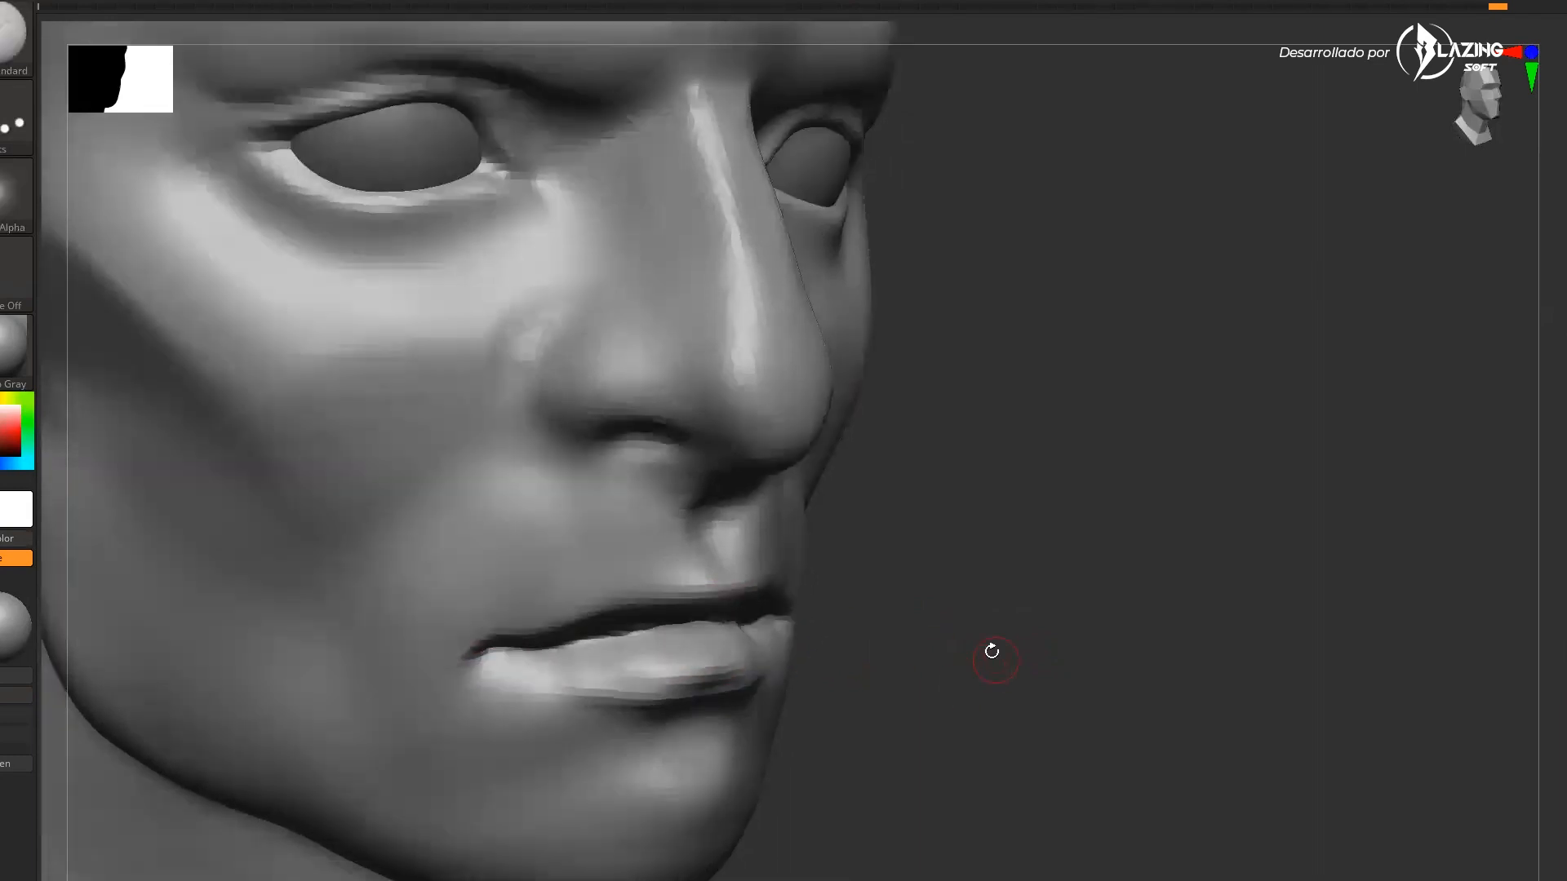
{"action": "left_click_drag", "start_coordinate": [993, 655], "coordinate": [959, 659]}
{"action": "left_click_drag", "start_coordinate": [591, 669], "coordinate": [706, 656]}
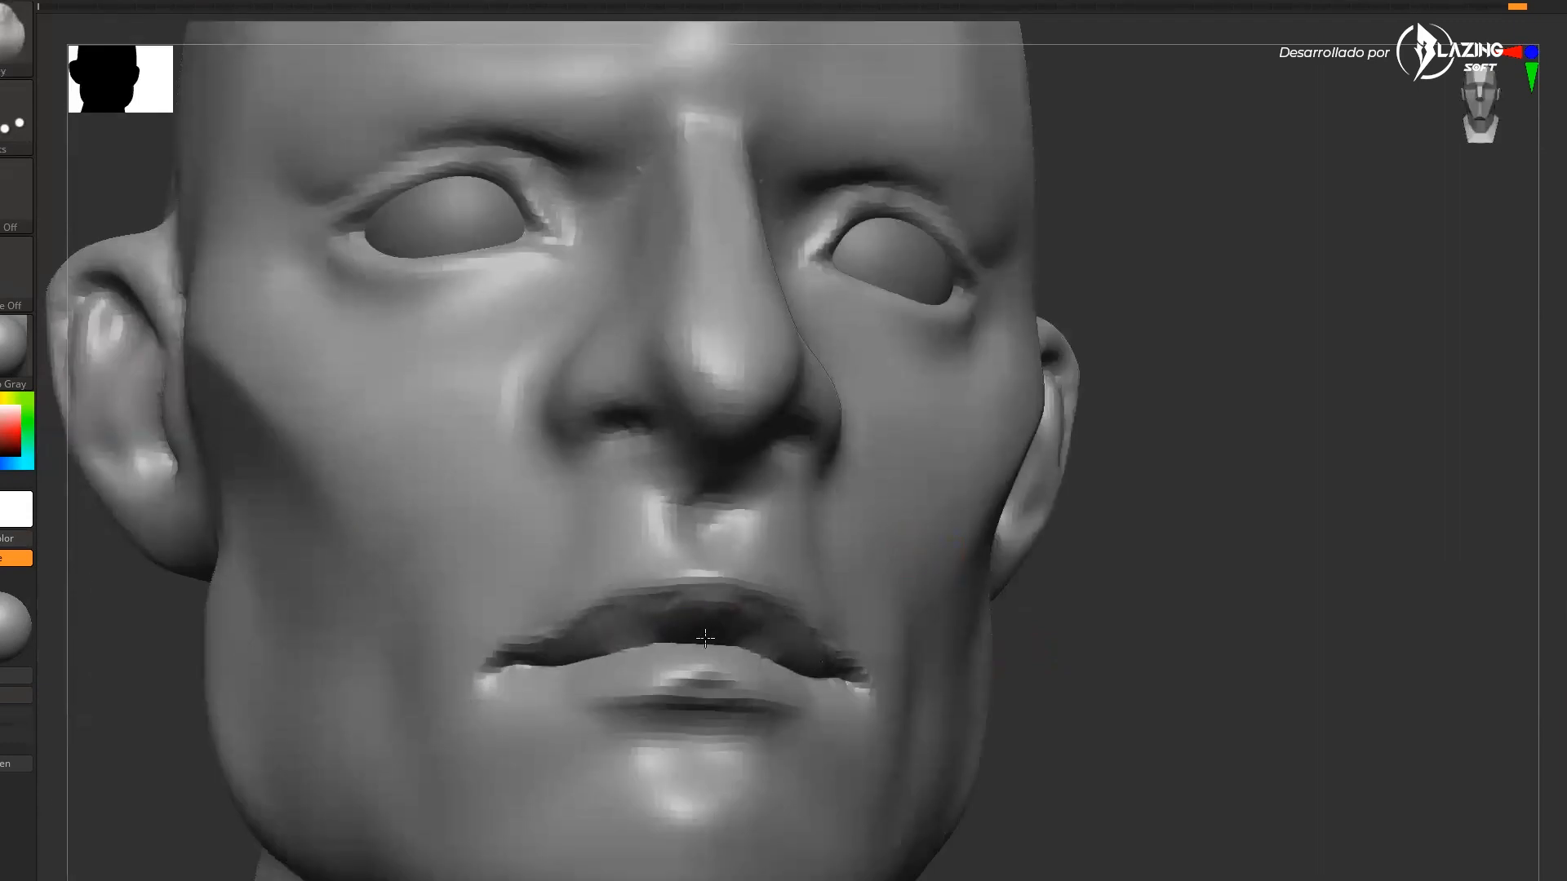
Try to smooth and reshape the upper lip, undoing both strokes
{"action": "left_click_drag", "start_coordinate": [1053, 652], "coordinate": [1159, 632]}
{"action": "mouse_move", "coordinate": [694, 631]}
{"action": "left_mouse_down"}
{"action": "mouse_move", "coordinate": [571, 650]}
{"action": "mouse_move", "coordinate": [608, 621]}
{"action": "mouse_move", "coordinate": [688, 600]}
{"action": "left_mouse_up"}
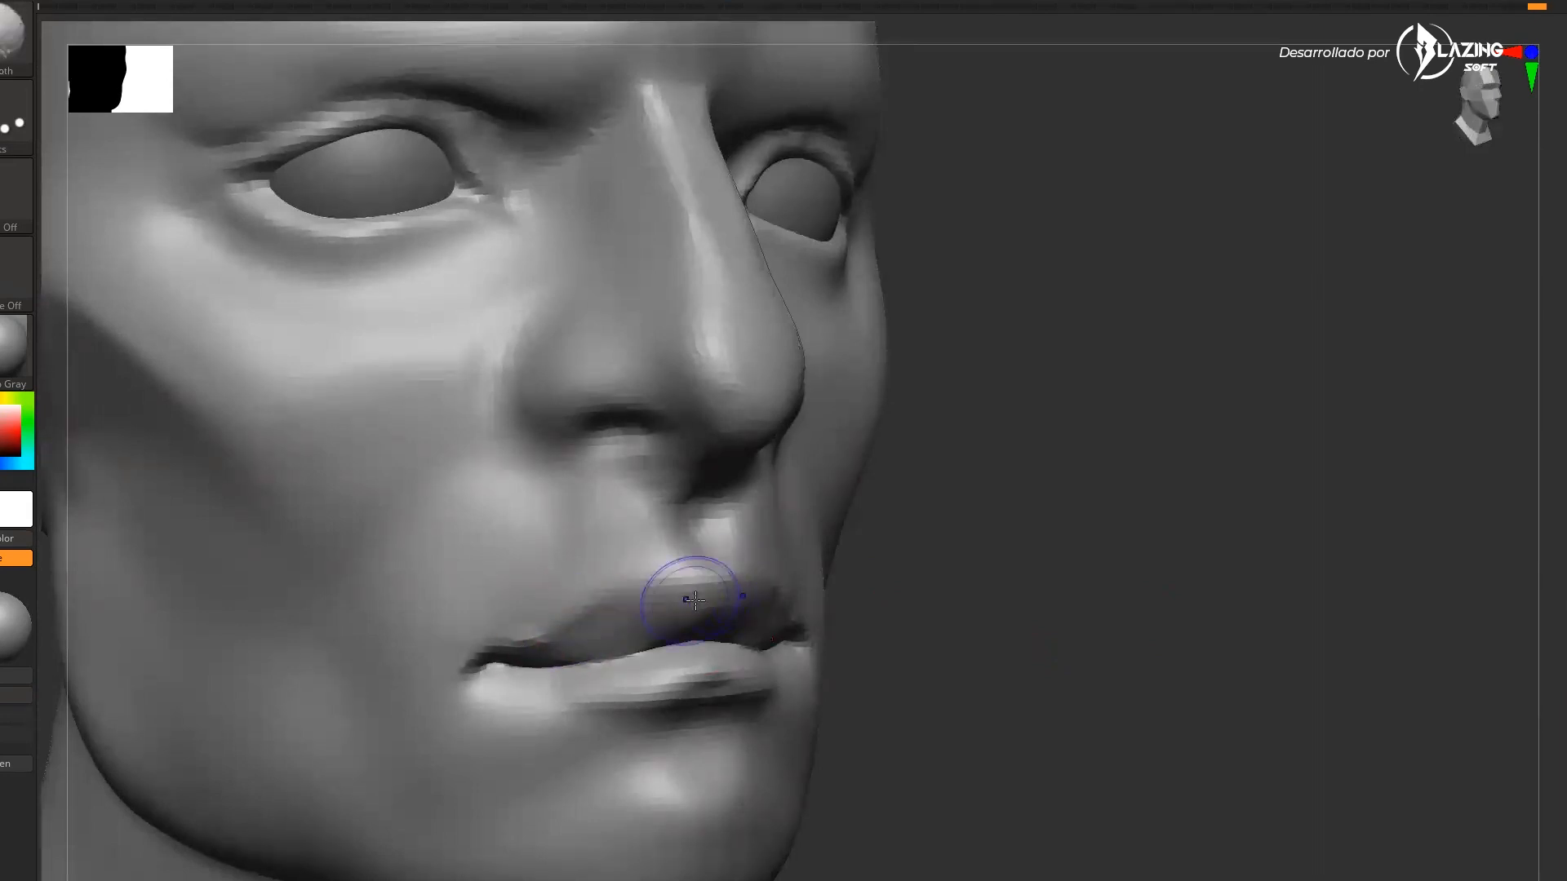
{"action": "left_click_drag", "start_coordinate": [1159, 632], "coordinate": [1053, 645]}
{"action": "key", "text": "ctrl+z"}
{"action": "left_click_drag", "start_coordinate": [1154, 604], "coordinate": [1022, 574]}
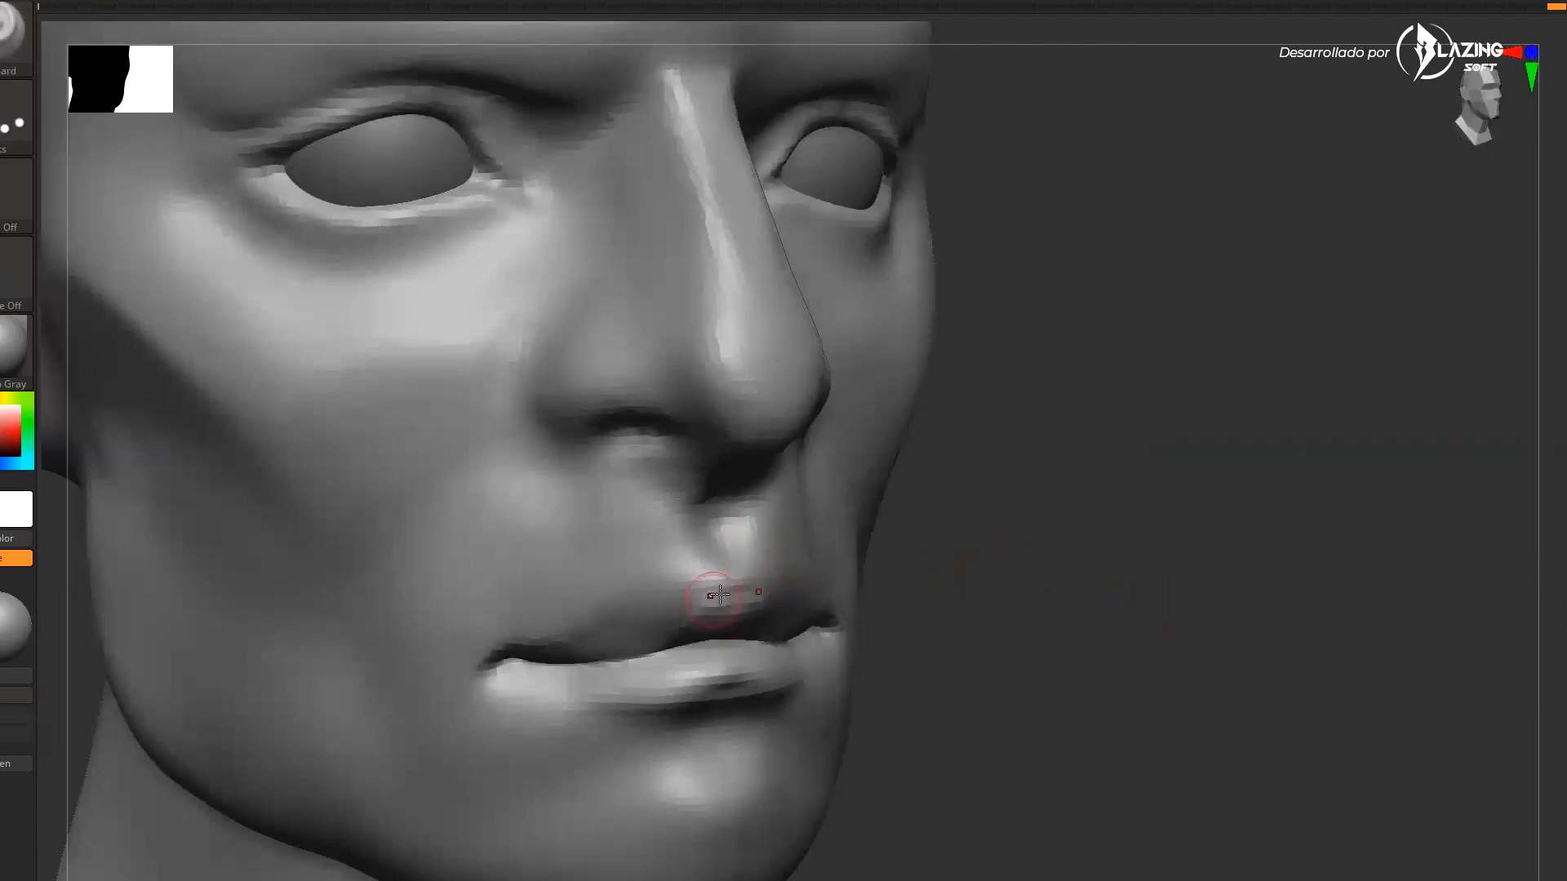
{"action": "key", "text": "s"}
{"action": "mouse_move", "coordinate": [708, 591]}
{"action": "left_mouse_down"}
{"action": "mouse_move", "coordinate": [535, 644]}
{"action": "mouse_move", "coordinate": [725, 582]}
{"action": "left_mouse_up"}
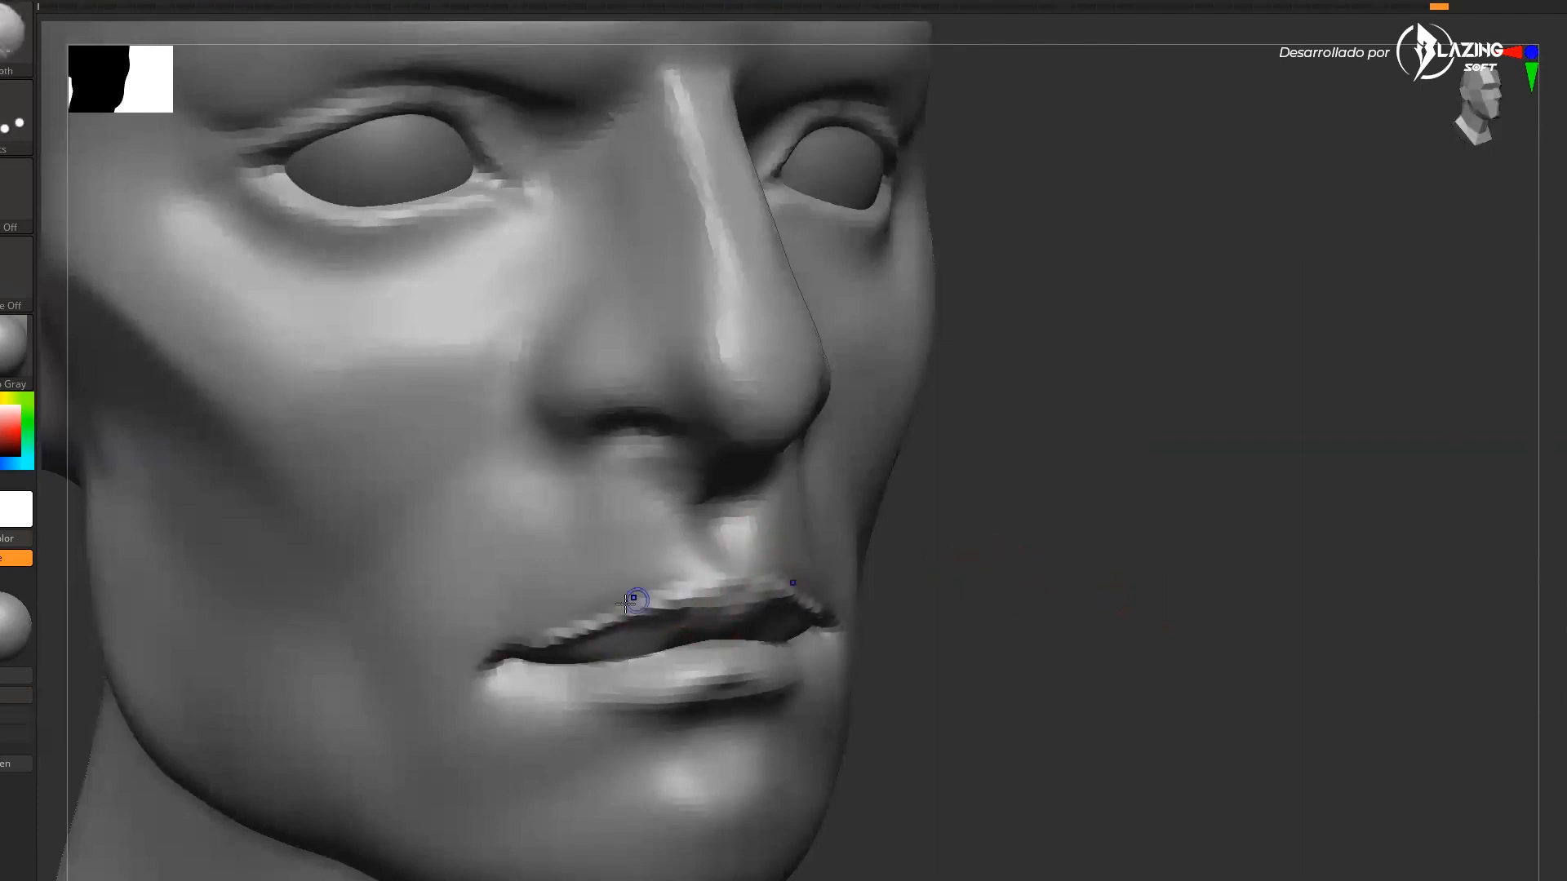
{"action": "key", "text": "ctrl+z"}
Refine the upper lip shape and mouth corners with the Move brush at a new size
{"action": "mouse_move", "coordinate": [1181, 586]}
{"action": "left_mouse_down"}
{"action": "mouse_move", "coordinate": [1206, 665]}
{"action": "mouse_move", "coordinate": [1176, 628]}
{"action": "left_mouse_up"}
{"action": "mouse_move", "coordinate": [945, 669]}
{"action": "left_mouse_down"}
{"action": "mouse_move", "coordinate": [870, 655]}
{"action": "mouse_move", "coordinate": [908, 640]}
{"action": "mouse_move", "coordinate": [767, 687]}
{"action": "left_mouse_up"}
{"action": "key", "text": "s"}
{"action": "mouse_move", "coordinate": [1224, 606]}
{"action": "left_mouse_down"}
{"action": "mouse_move", "coordinate": [1313, 601]}
{"action": "mouse_move", "coordinate": [1299, 617]}
{"action": "left_mouse_up"}
{"action": "key", "text": "2"}
{"action": "key", "text": "3"}
{"action": "left_click_drag", "start_coordinate": [1134, 591], "coordinate": [952, 602]}
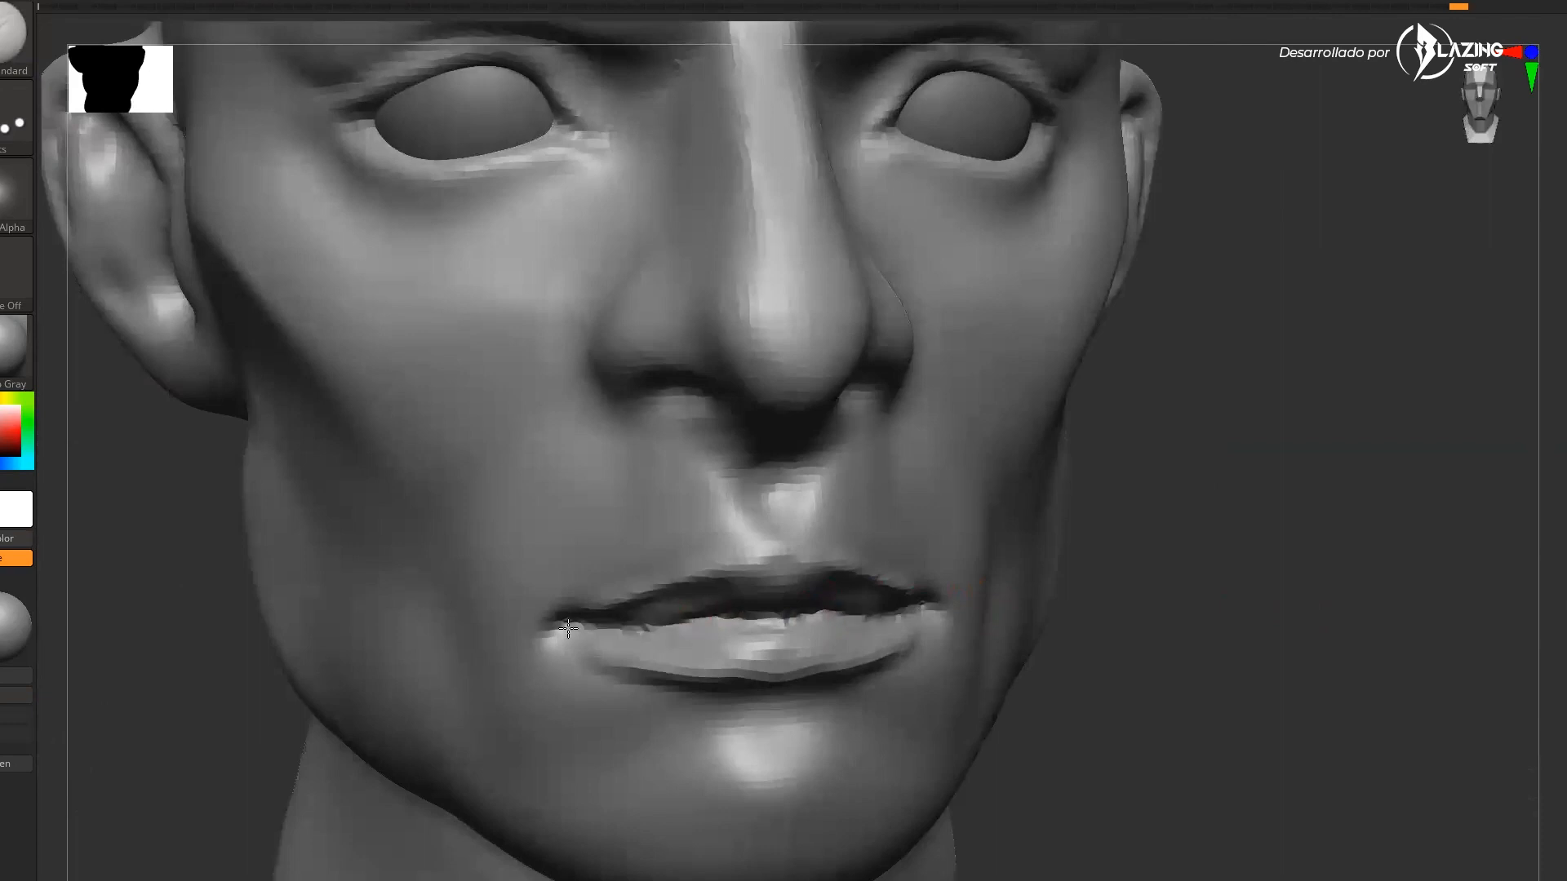
{"action": "left_click_drag", "start_coordinate": [1085, 634], "coordinate": [1140, 800]}
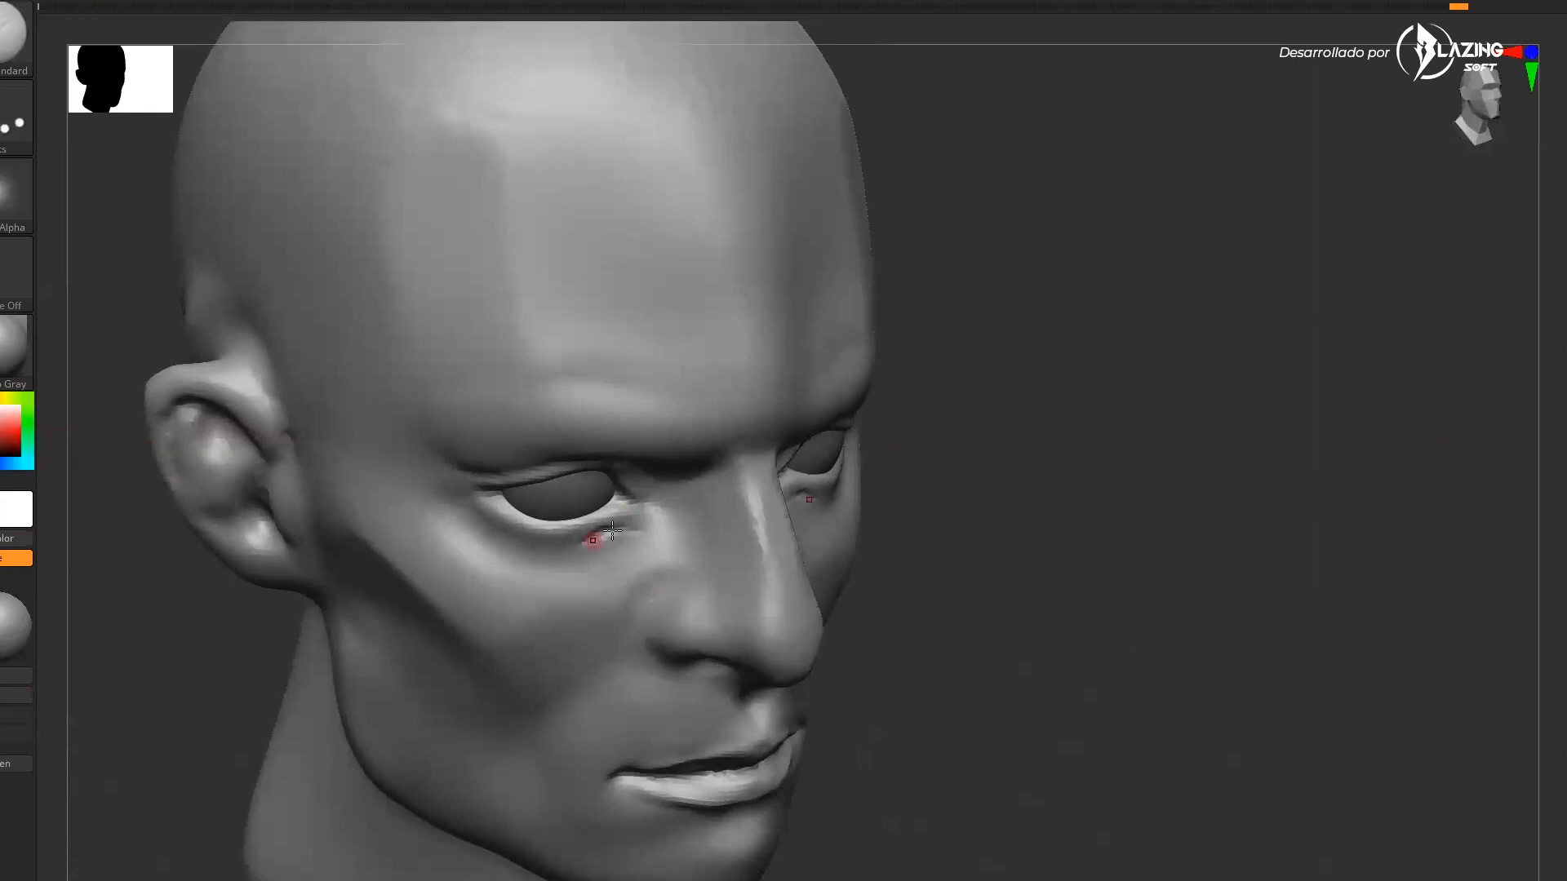
Rotate around the head to examine the eyes and face from several angles
{"action": "left_click_drag", "start_coordinate": [1100, 525], "coordinate": [1194, 565]}
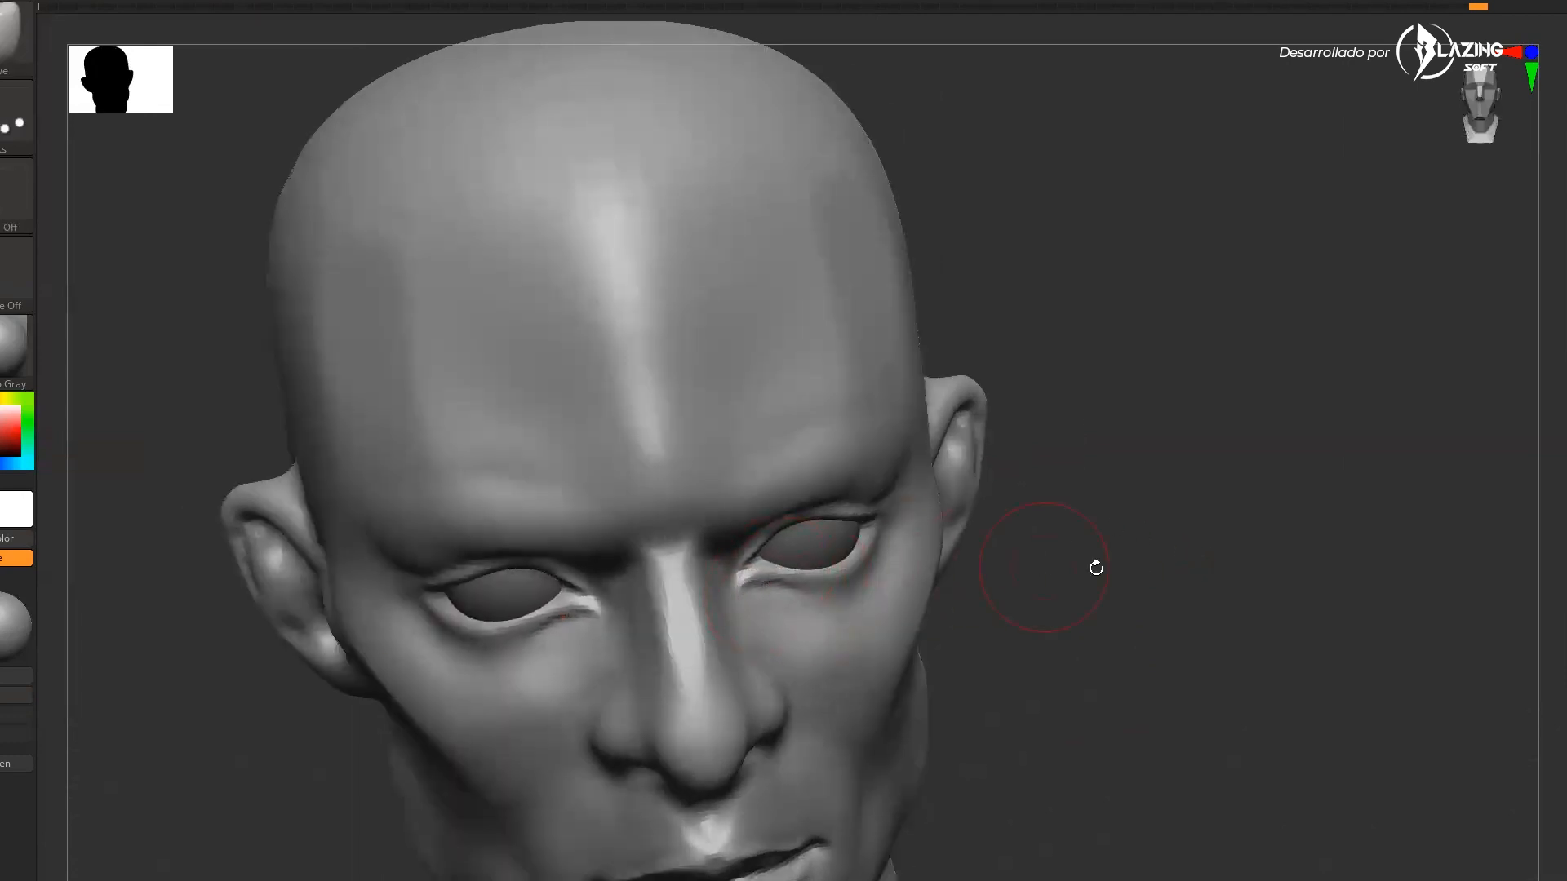
{"action": "left_click_drag", "start_coordinate": [1084, 566], "coordinate": [734, 590]}
{"action": "left_click_drag", "start_coordinate": [1286, 548], "coordinate": [754, 583]}
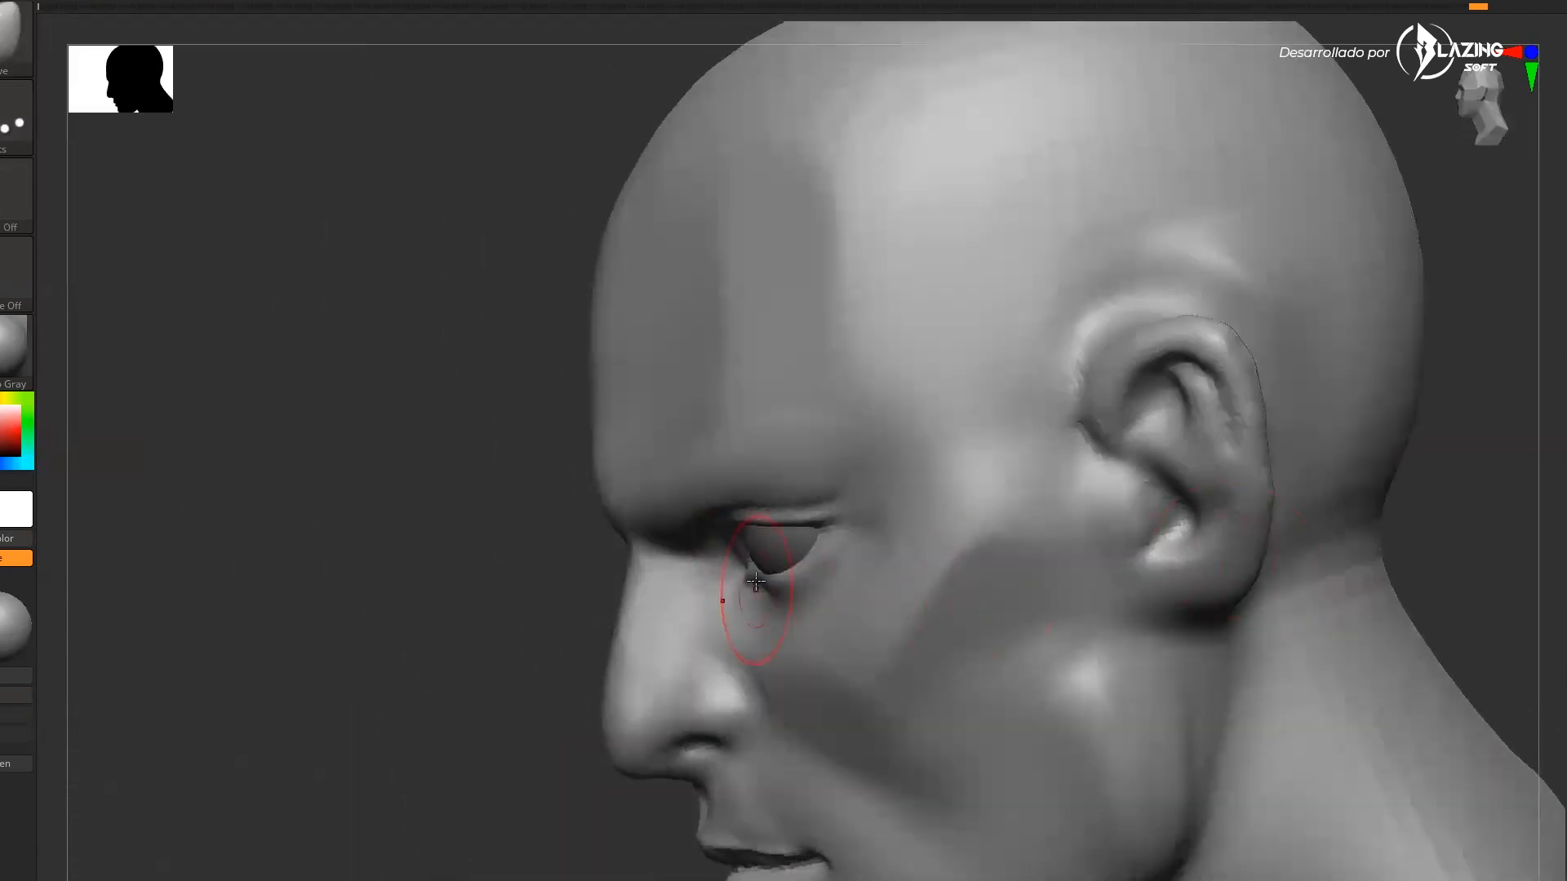
{"action": "left_click_drag", "start_coordinate": [580, 740], "coordinate": [997, 571]}
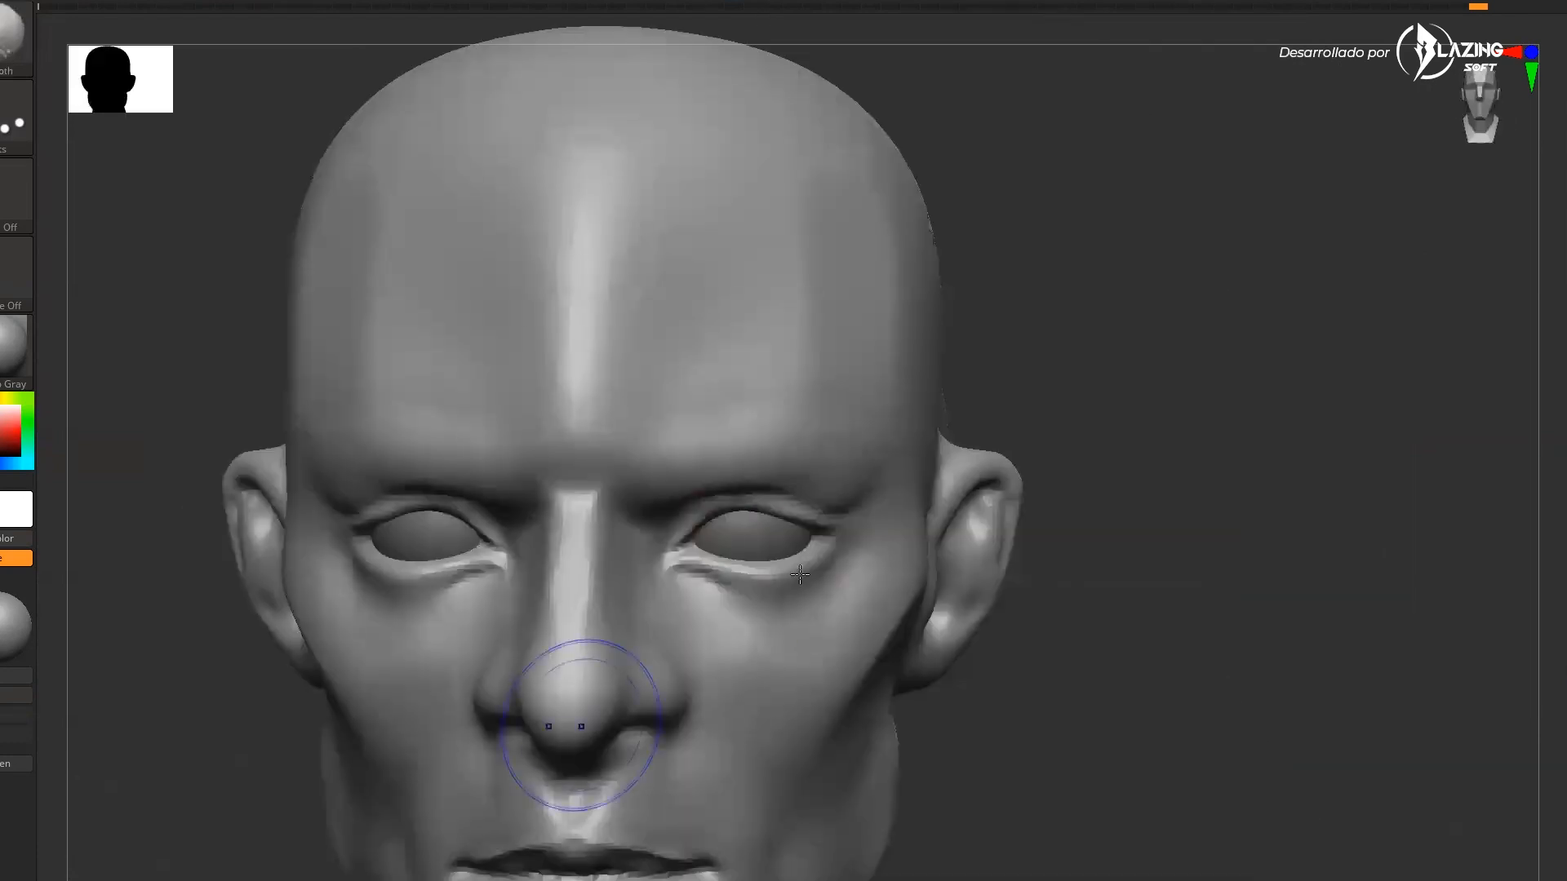
{"action": "left_click_drag", "start_coordinate": [1092, 599], "coordinate": [779, 593]}
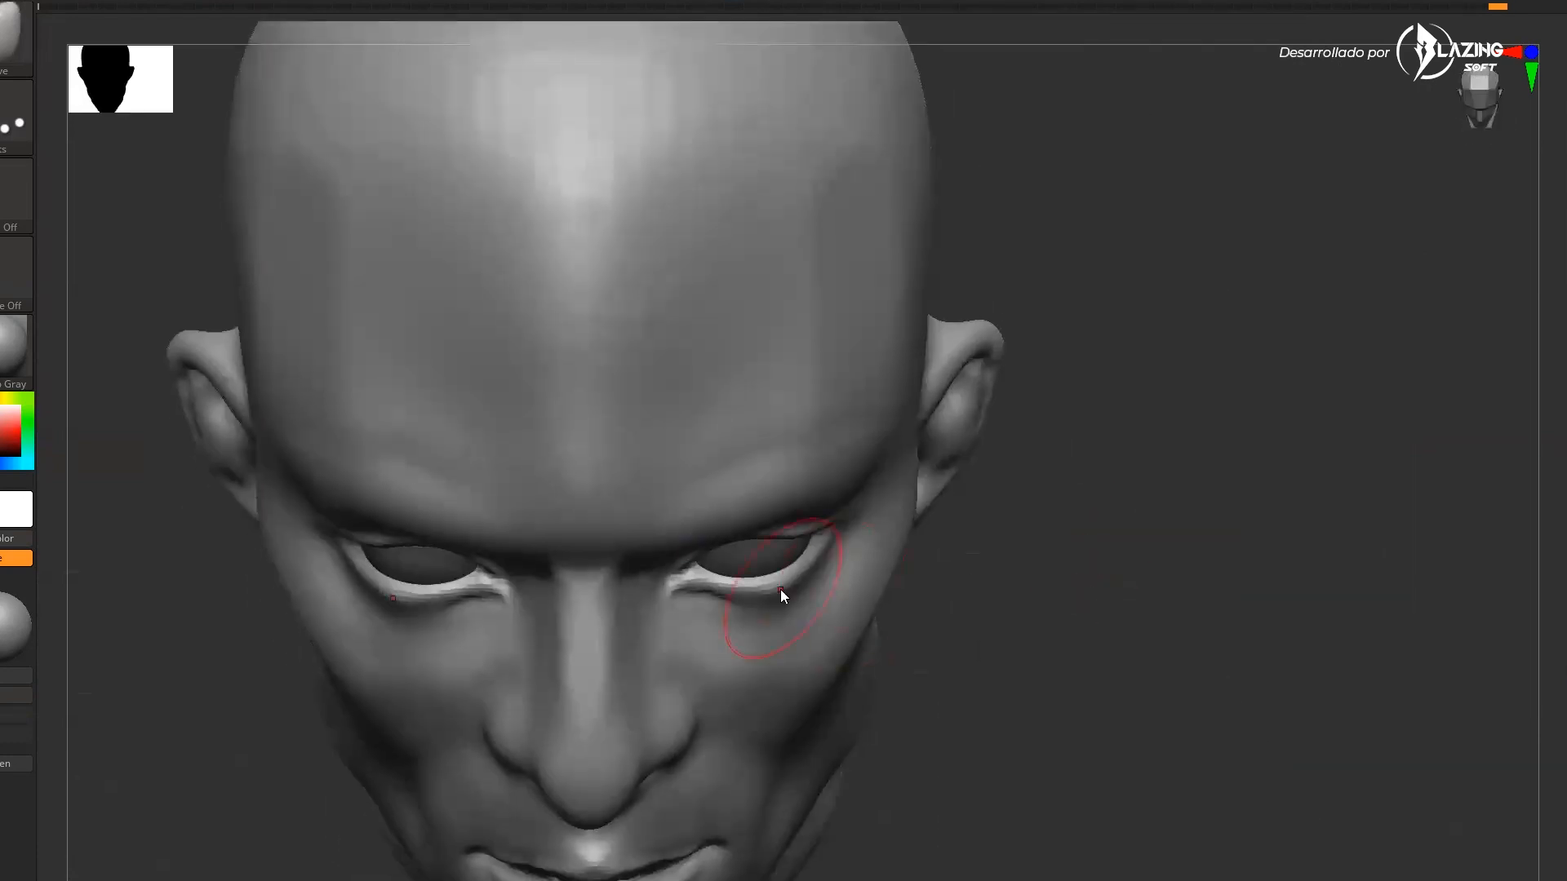
{"action": "left_click_drag", "start_coordinate": [1048, 556], "coordinate": [914, 524]}
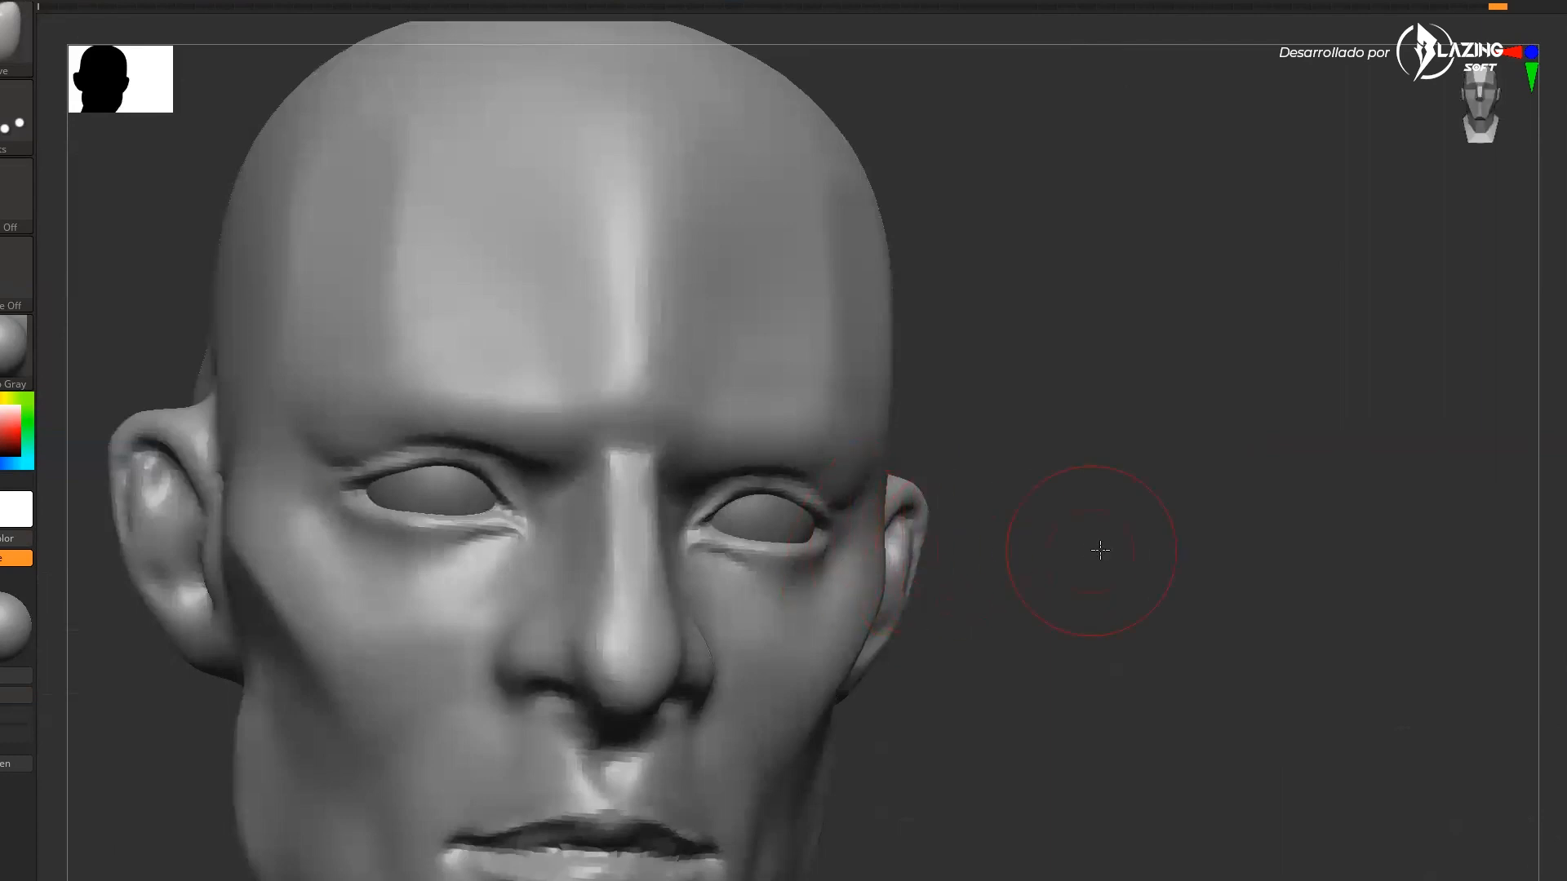
{"action": "left_click_drag", "start_coordinate": [1107, 550], "coordinate": [830, 571]}
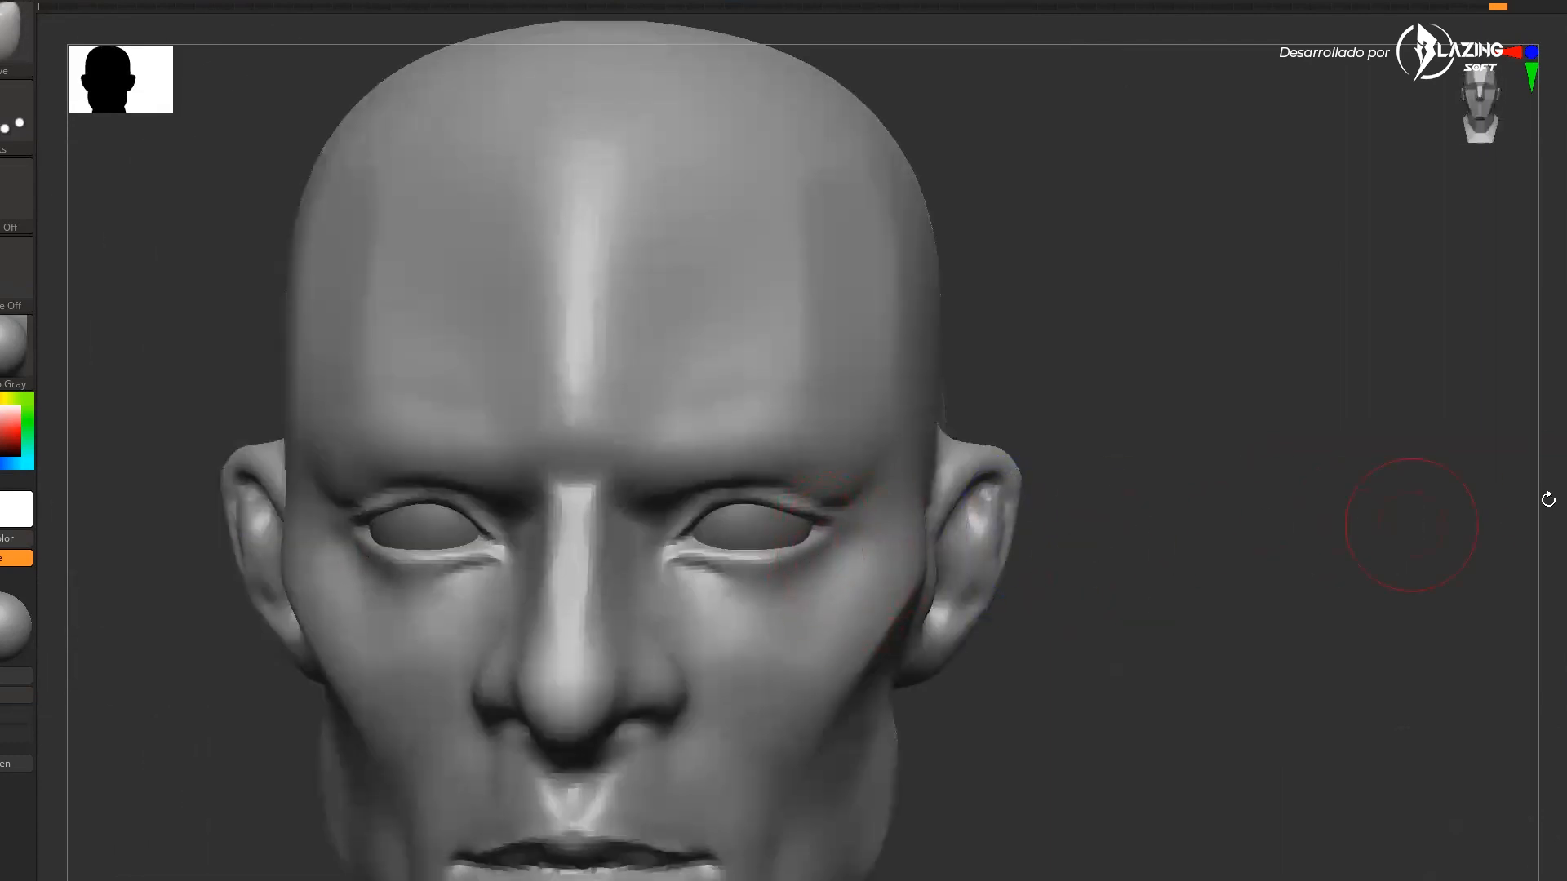
{"action": "mouse_move", "coordinate": [1364, 585]}
{"action": "left_mouse_down"}
{"action": "mouse_move", "coordinate": [1287, 651]}
{"action": "mouse_move", "coordinate": [1083, 629]}
{"action": "mouse_move", "coordinate": [1097, 653]}
{"action": "left_mouse_up"}
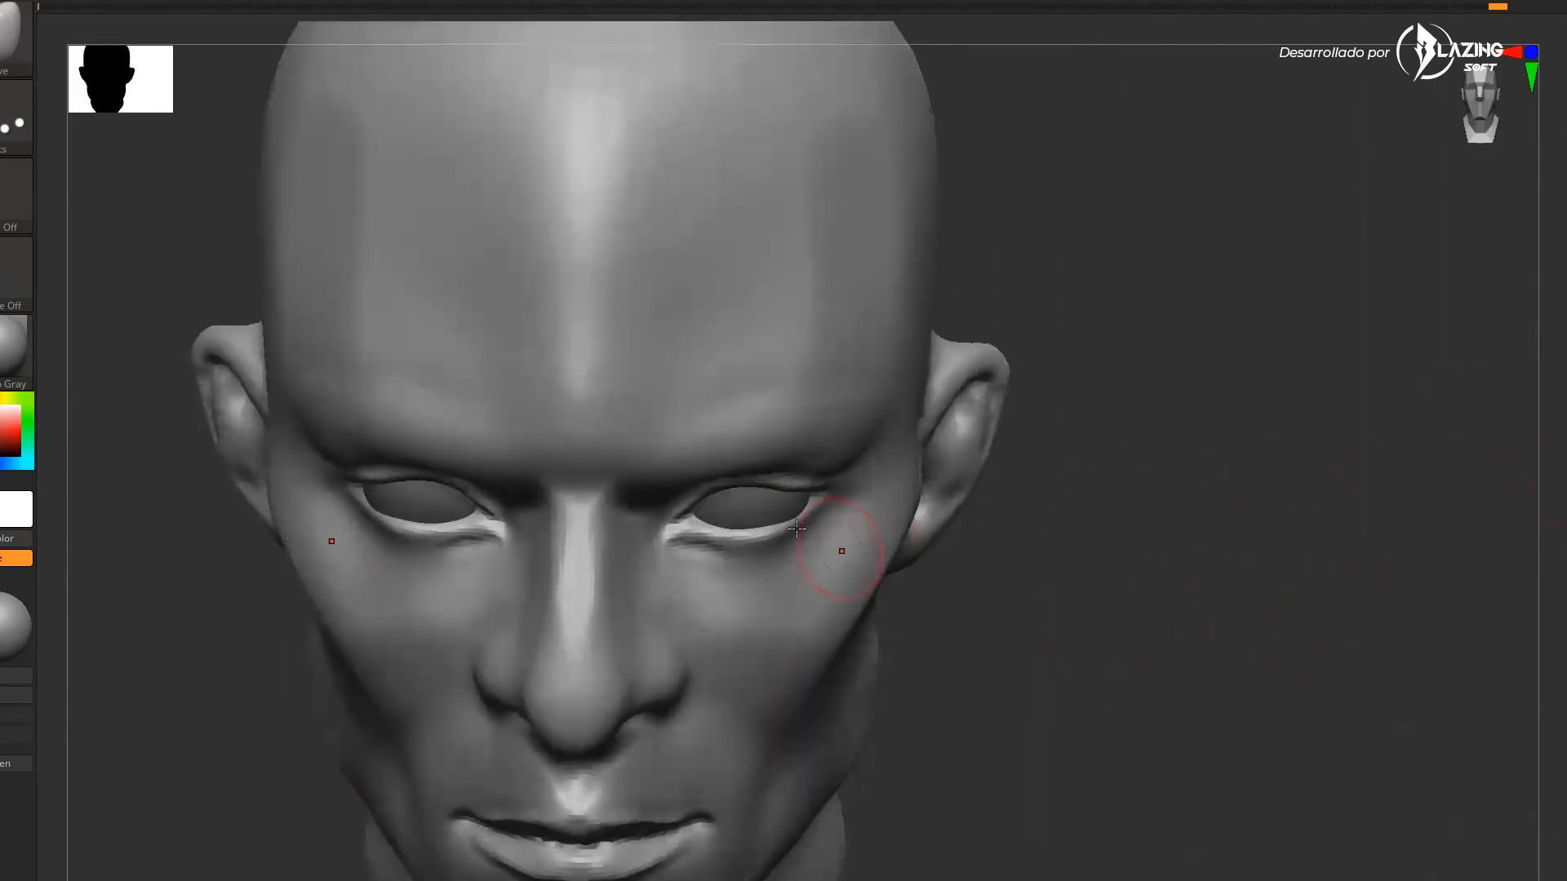
{"action": "left_click_drag", "start_coordinate": [1087, 520], "coordinate": [1161, 632]}
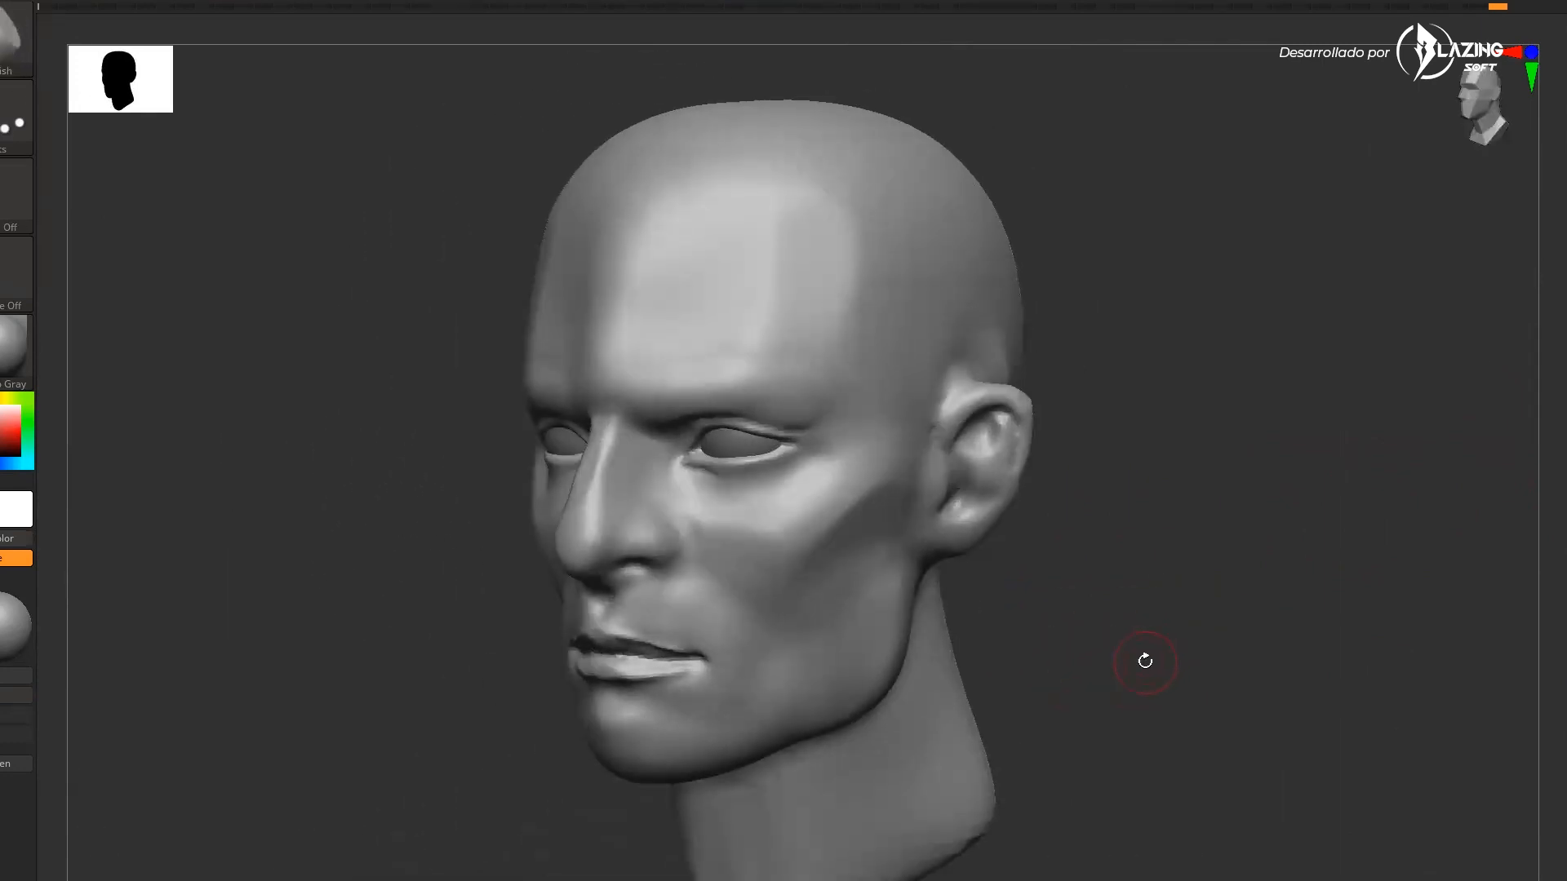
Adjust the brow and nose bridge, then reshape the jaw and chin with the Move brush
{"action": "left_click_drag", "start_coordinate": [1147, 663], "coordinate": [1149, 738]}
{"action": "mouse_move", "coordinate": [548, 532]}
{"action": "left_mouse_down"}
{"action": "mouse_move", "coordinate": [596, 646]}
{"action": "mouse_move", "coordinate": [617, 627]}
{"action": "left_mouse_up"}
{"action": "mouse_move", "coordinate": [1082, 571]}
{"action": "left_mouse_down"}
{"action": "mouse_move", "coordinate": [1123, 556]}
{"action": "mouse_move", "coordinate": [1053, 564]}
{"action": "left_mouse_up"}
{"action": "mouse_move", "coordinate": [576, 482]}
{"action": "left_mouse_down"}
{"action": "mouse_move", "coordinate": [739, 668]}
{"action": "mouse_move", "coordinate": [624, 547]}
{"action": "left_mouse_up"}
{"action": "mouse_move", "coordinate": [1233, 493]}
{"action": "left_mouse_down", "text": "alt"}
{"action": "mouse_move", "coordinate": [1252, 675]}
{"action": "mouse_move", "coordinate": [1278, 694]}
{"action": "mouse_move", "coordinate": [1278, 571]}
{"action": "left_mouse_up", "text": "alt"}
{"action": "key", "text": "b"}
{"action": "key", "text": "m"}
{"action": "key", "text": "v"}
{"action": "key", "text": "s"}
{"action": "left_click_drag", "start_coordinate": [763, 749], "coordinate": [825, 749]}
{"action": "mouse_move", "coordinate": [726, 857]}
{"action": "left_mouse_down", "text": "alt"}
{"action": "mouse_move", "coordinate": [769, 734]}
{"action": "mouse_move", "coordinate": [810, 794]}
{"action": "left_mouse_up", "text": "alt"}
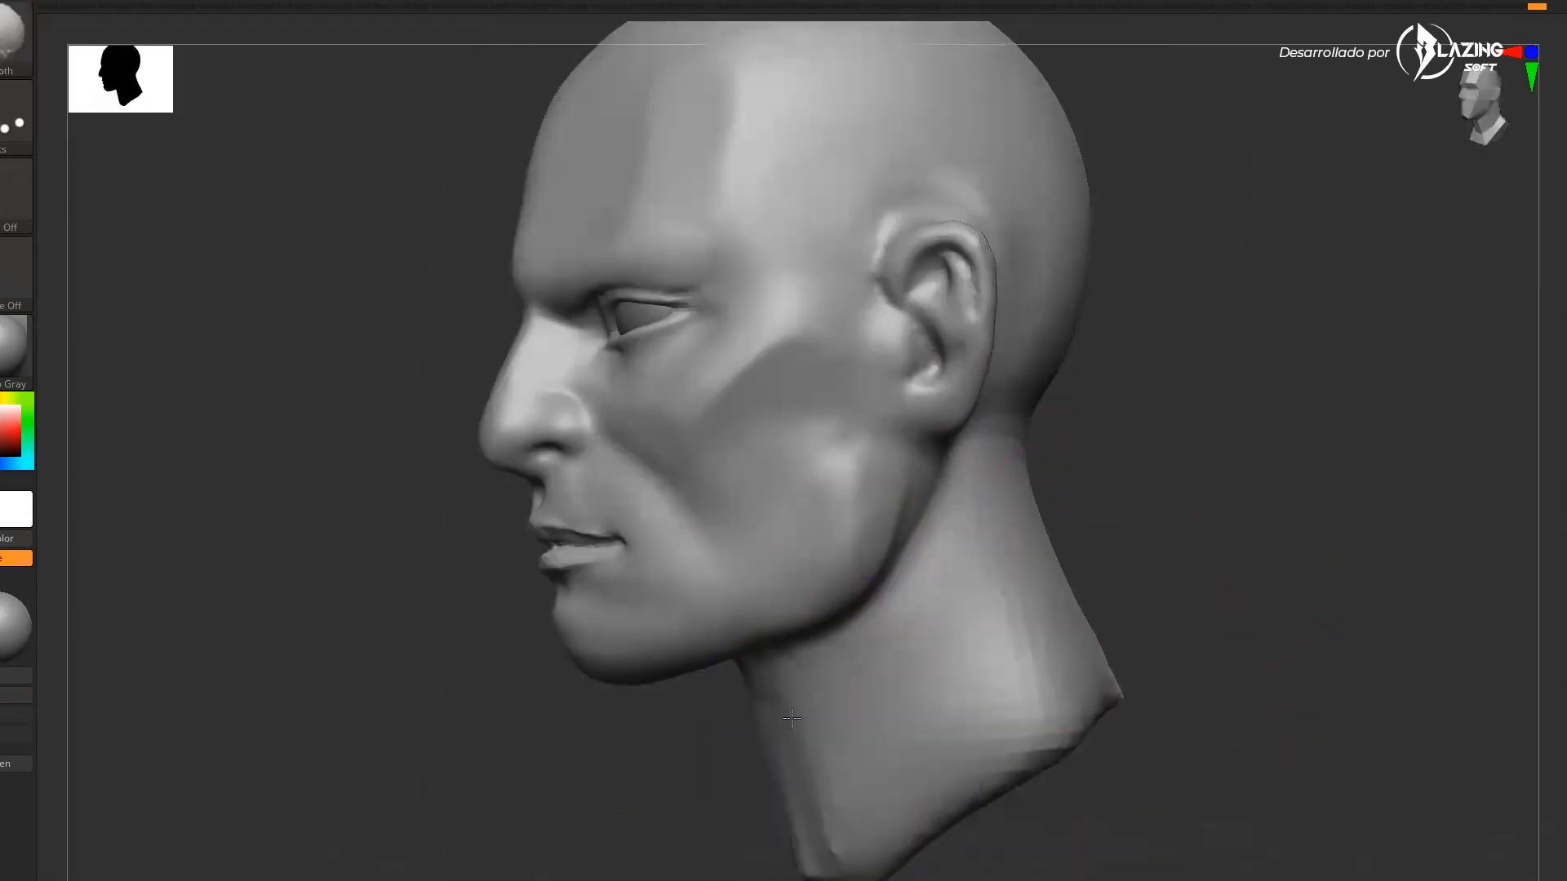
Reshape the jaw line and neck profile with the Move brush from the side
{"action": "mouse_move", "coordinate": [1195, 504]}
{"action": "left_mouse_down"}
{"action": "mouse_move", "coordinate": [1246, 595]}
{"action": "mouse_move", "coordinate": [1314, 589]}
{"action": "left_mouse_up"}
{"action": "mouse_move", "coordinate": [1216, 572]}
{"action": "left_mouse_down", "text": "alt"}
{"action": "mouse_move", "coordinate": [1207, 492]}
{"action": "mouse_move", "coordinate": [1085, 498]}
{"action": "left_mouse_up", "text": "alt"}
{"action": "left_click_drag", "start_coordinate": [987, 599], "coordinate": [916, 597]}
{"action": "left_click_drag", "start_coordinate": [1143, 545], "coordinate": [979, 559]}
{"action": "mouse_move", "coordinate": [864, 646]}
{"action": "left_mouse_down"}
{"action": "mouse_move", "coordinate": [843, 629]}
{"action": "mouse_move", "coordinate": [868, 669]}
{"action": "left_mouse_up"}
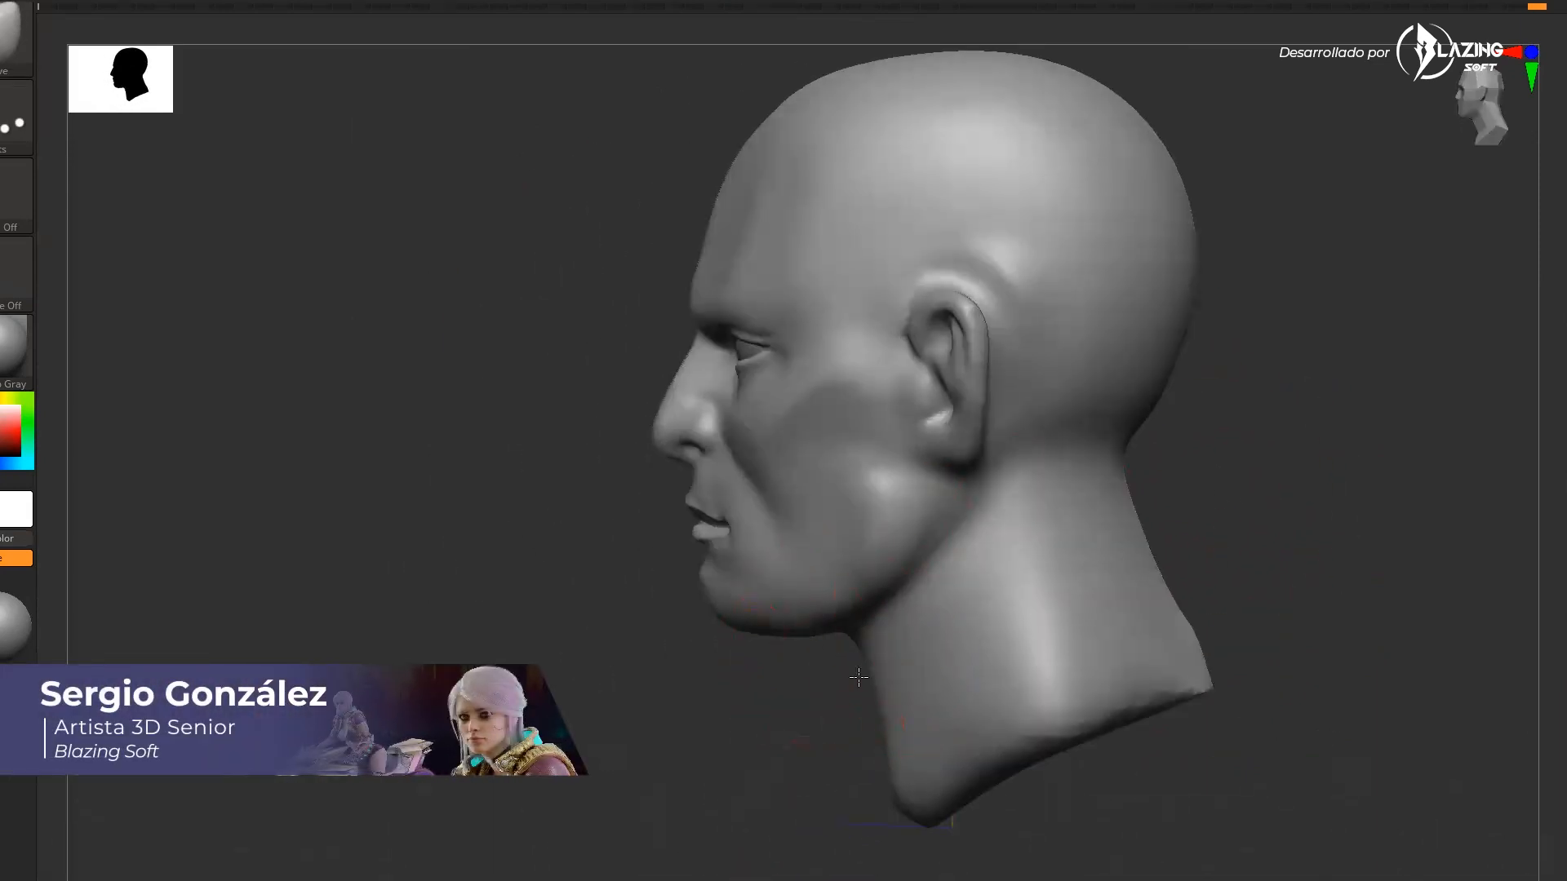
{"action": "left_click_drag", "start_coordinate": [832, 725], "coordinate": [989, 708], "text": "shift"}
{"action": "left_click_drag", "start_coordinate": [1098, 645], "coordinate": [1103, 734], "text": "alt"}
{"action": "left_click_drag", "start_coordinate": [1120, 731], "coordinate": [1002, 741]}
Pull the tops of both ears up into pointed tips with the Move brush
{"action": "left_click_drag", "start_coordinate": [1023, 415], "coordinate": [1042, 397]}
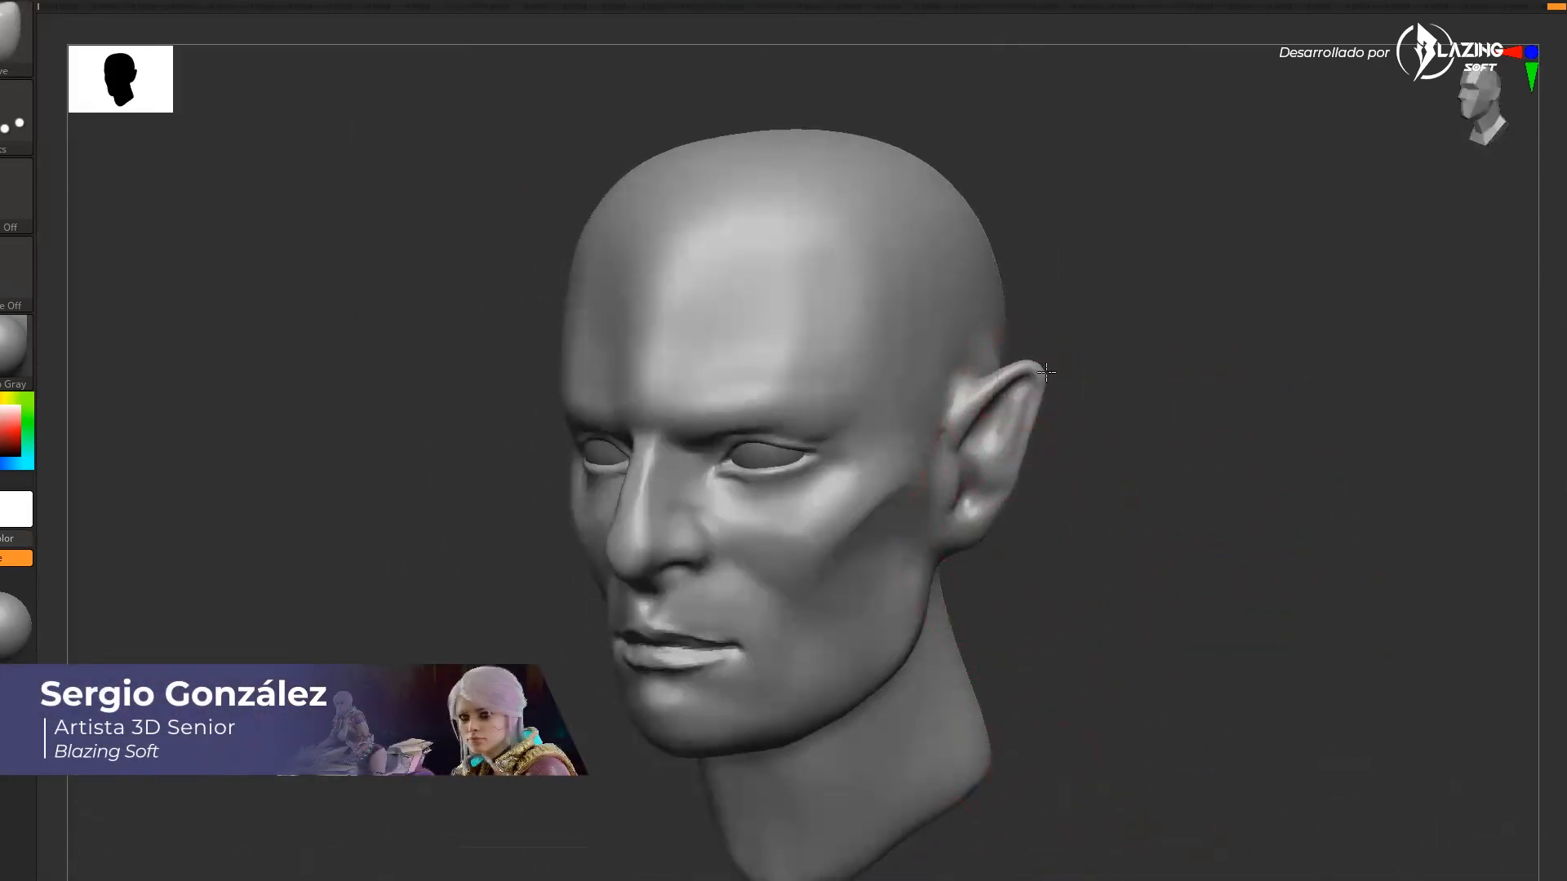
{"action": "left_click_drag", "start_coordinate": [1159, 498], "coordinate": [1098, 499]}
{"action": "left_click_drag", "start_coordinate": [1035, 412], "coordinate": [1047, 391]}
{"action": "mouse_move", "coordinate": [1142, 488]}
{"action": "left_mouse_down"}
{"action": "mouse_move", "coordinate": [1081, 484]}
{"action": "mouse_move", "coordinate": [1167, 486]}
{"action": "left_mouse_up"}
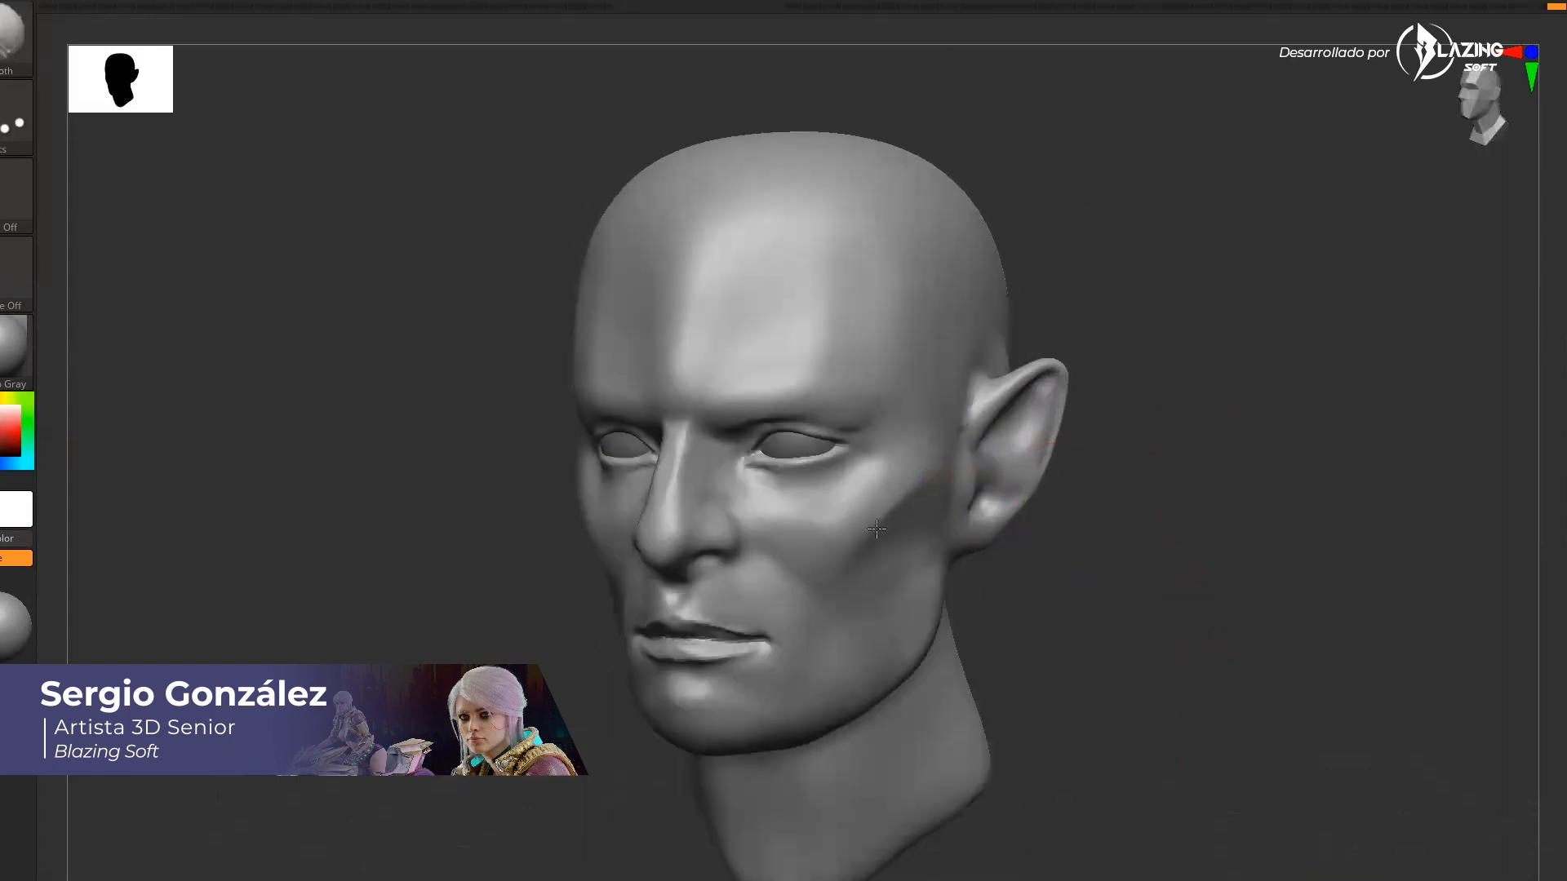
{"action": "left_click_drag", "start_coordinate": [774, 531], "coordinate": [761, 470], "text": "shift"}
{"action": "mouse_move", "coordinate": [1077, 575]}
{"action": "left_mouse_down", "text": "shift"}
{"action": "mouse_move", "coordinate": [1148, 581]}
{"action": "mouse_move", "coordinate": [1126, 608]}
{"action": "left_mouse_up", "text": "shift"}
{"action": "left_click_drag", "start_coordinate": [1127, 588], "coordinate": [1025, 560]}
{"action": "left_click_drag", "start_coordinate": [747, 469], "coordinate": [759, 524], "text": "shift"}
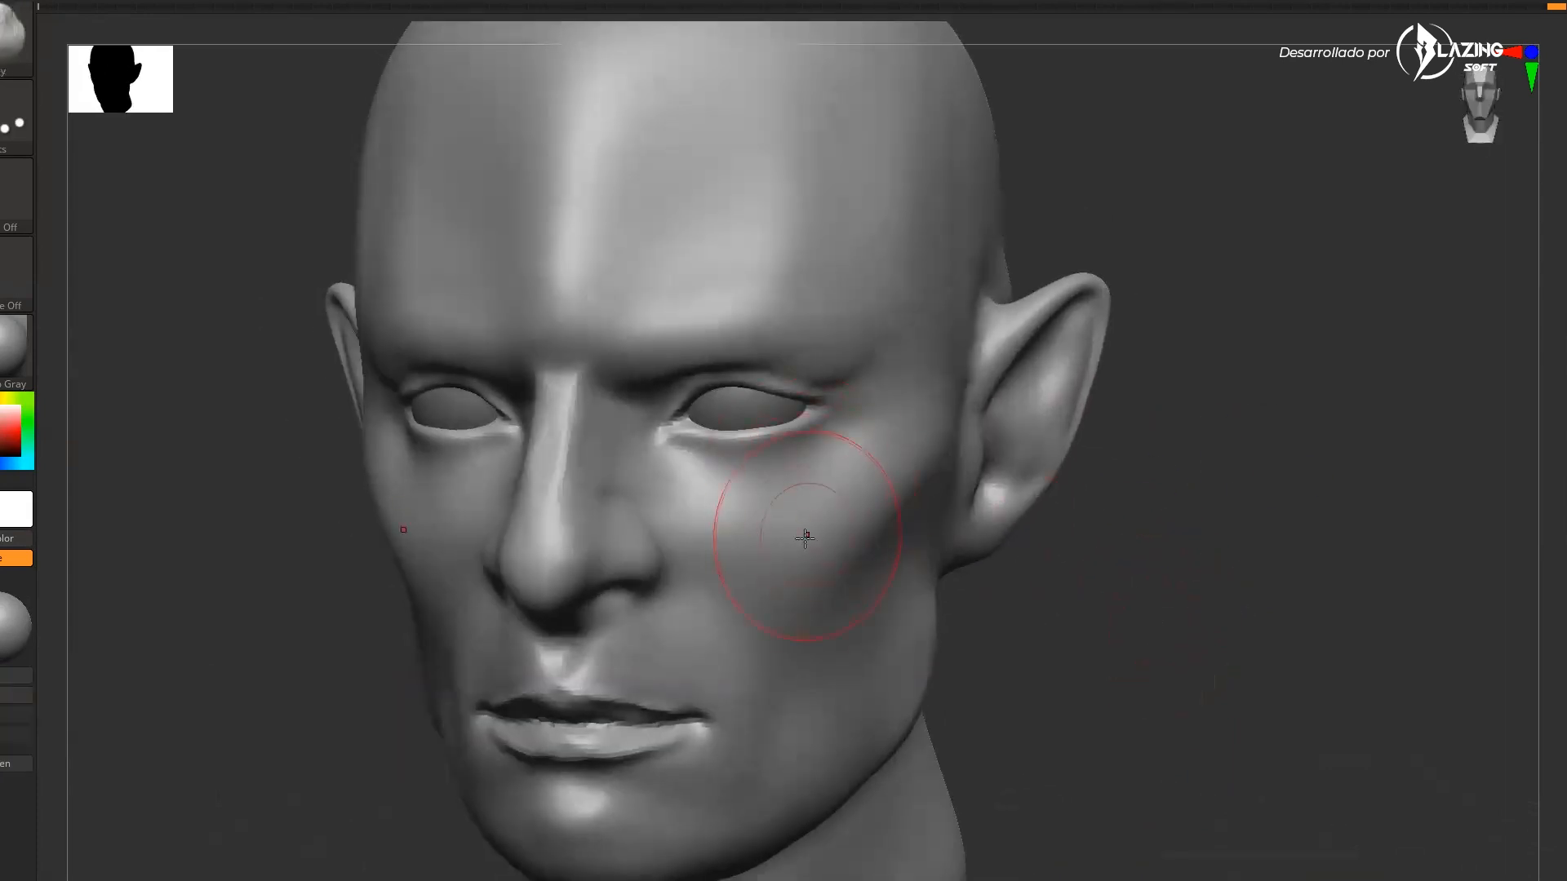
{"action": "left_click_drag", "start_coordinate": [1085, 545], "coordinate": [1038, 600]}
{"action": "mouse_move", "coordinate": [783, 504]}
{"action": "left_mouse_down"}
{"action": "mouse_move", "coordinate": [886, 470]}
{"action": "mouse_move", "coordinate": [916, 433]}
{"action": "mouse_move", "coordinate": [906, 441]}
{"action": "left_mouse_up"}
{"action": "left_click_drag", "start_coordinate": [784, 490], "coordinate": [894, 454], "text": "shift"}
{"action": "left_click_drag", "start_coordinate": [1143, 589], "coordinate": [1205, 530]}
{"action": "mouse_move", "coordinate": [930, 490]}
{"action": "left_mouse_down", "text": "shift"}
{"action": "mouse_move", "coordinate": [822, 517]}
{"action": "mouse_move", "coordinate": [922, 488]}
{"action": "left_mouse_up", "text": "shift"}
{"action": "left_click_drag", "start_coordinate": [1175, 563], "coordinate": [1110, 591]}
Resize the Move brush and shape the cheekbones and brow ridge
{"action": "key", "text": "s"}
{"action": "mouse_move", "coordinate": [746, 589]}
{"action": "left_mouse_down"}
{"action": "mouse_move", "coordinate": [712, 581]}
{"action": "mouse_move", "coordinate": [731, 614]}
{"action": "mouse_move", "coordinate": [816, 645]}
{"action": "left_mouse_up"}
{"action": "left_click_drag", "start_coordinate": [682, 531], "coordinate": [791, 668]}
{"action": "left_click_drag", "start_coordinate": [718, 564], "coordinate": [771, 673]}
{"action": "mouse_move", "coordinate": [682, 522]}
{"action": "left_mouse_down"}
{"action": "mouse_move", "coordinate": [775, 579]}
{"action": "mouse_move", "coordinate": [726, 559]}
{"action": "left_mouse_up"}
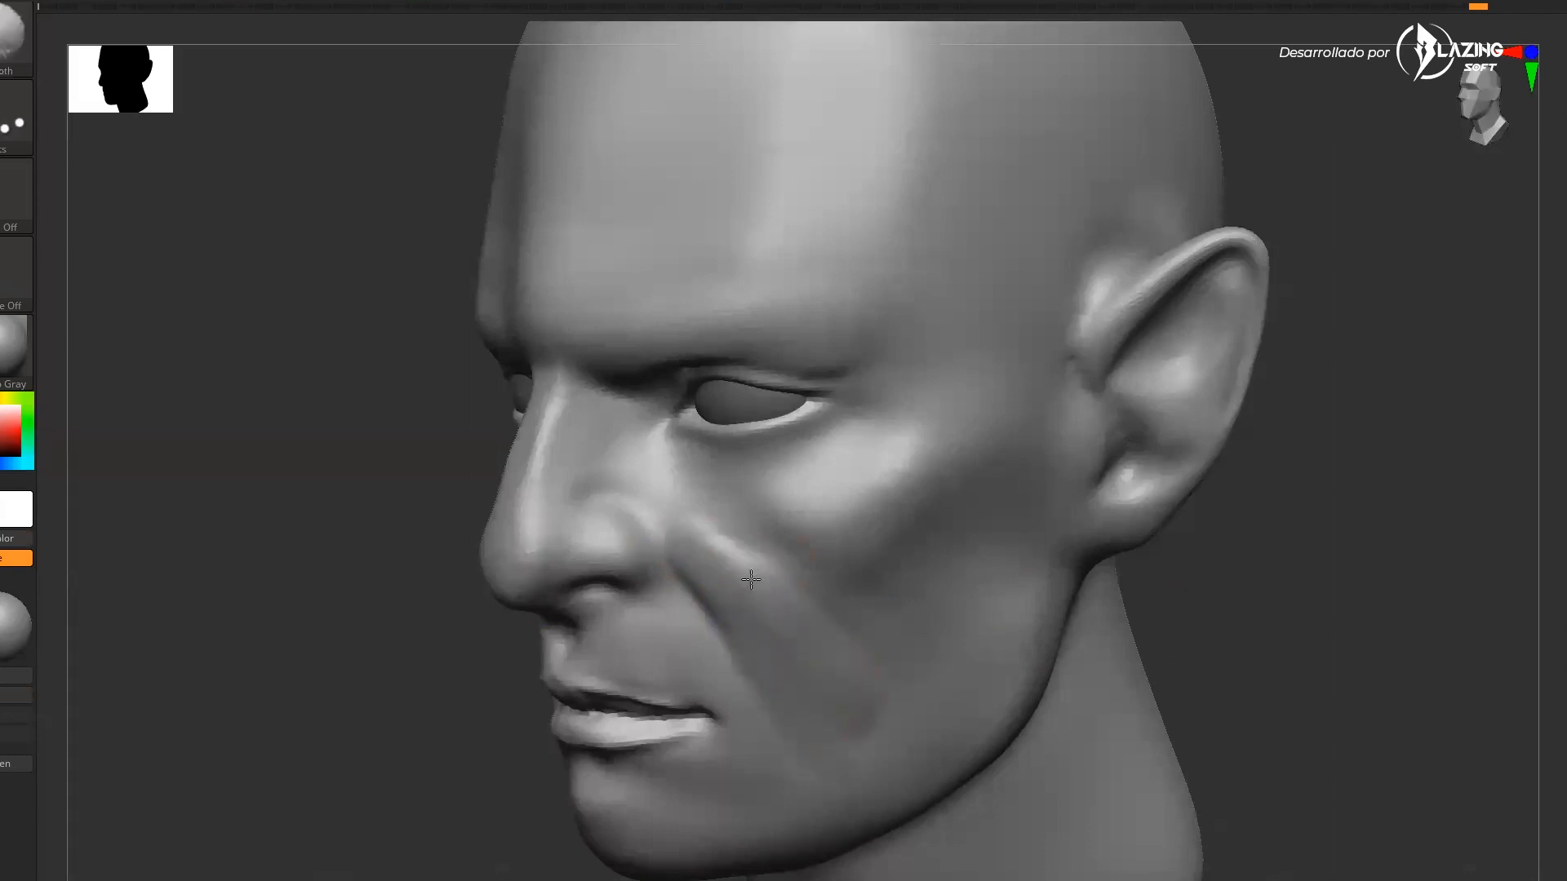
{"action": "mouse_move", "coordinate": [1208, 604]}
{"action": "left_mouse_down"}
{"action": "mouse_move", "coordinate": [1266, 647]}
{"action": "mouse_move", "coordinate": [1331, 596]}
{"action": "left_mouse_up"}
{"action": "mouse_move", "coordinate": [708, 557]}
{"action": "left_mouse_down"}
{"action": "mouse_move", "coordinate": [645, 506]}
{"action": "mouse_move", "coordinate": [645, 563]}
{"action": "left_mouse_up"}
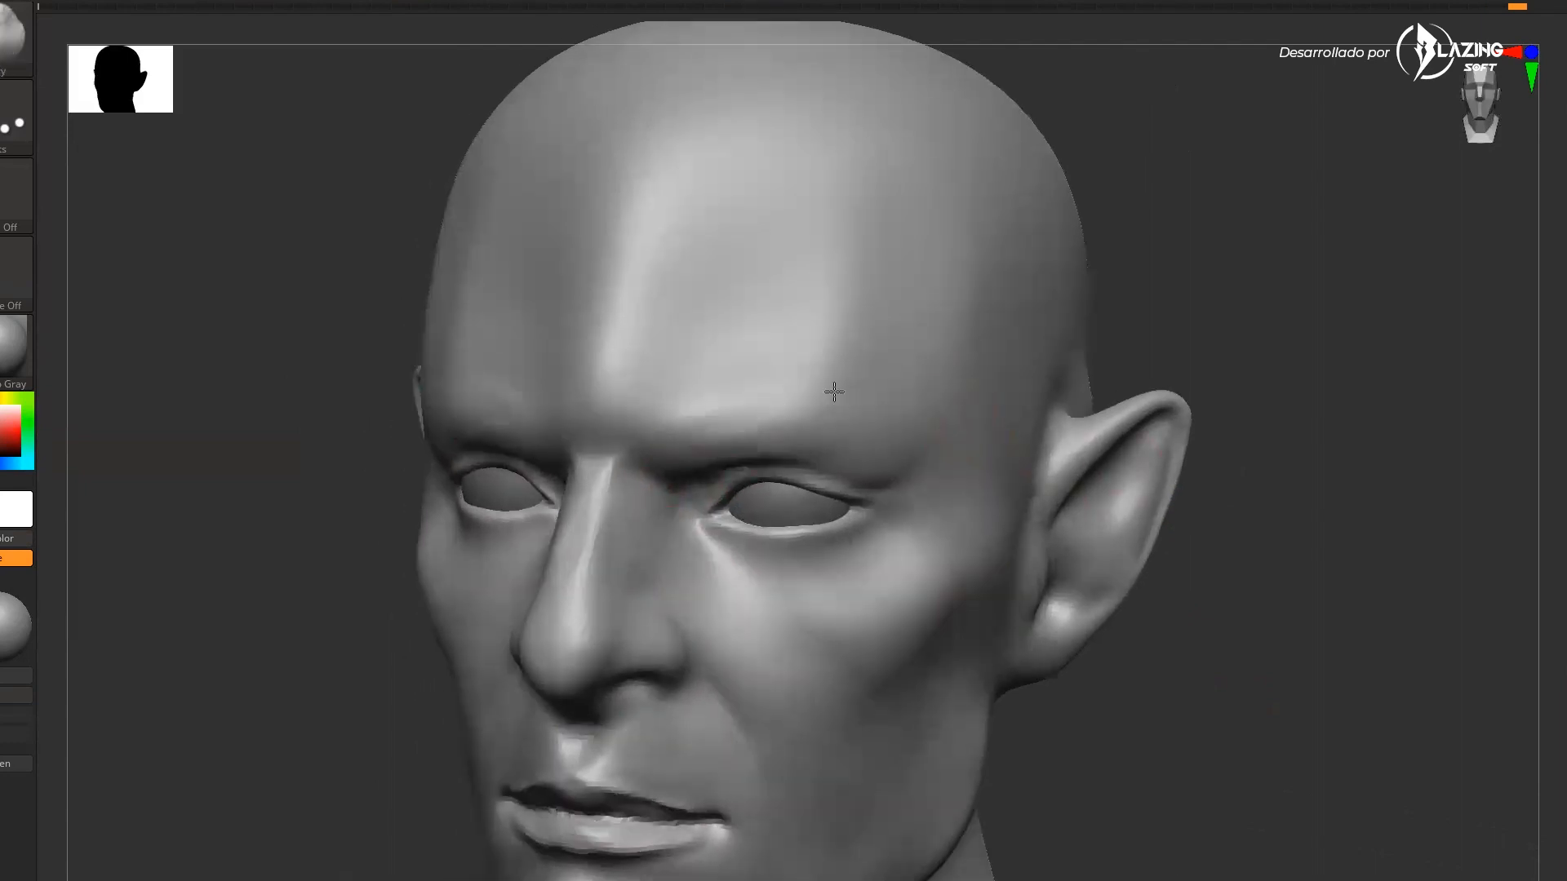
{"action": "left_click_drag", "start_coordinate": [825, 378], "coordinate": [889, 424]}
{"action": "mouse_move", "coordinate": [767, 367]}
{"action": "left_mouse_down"}
{"action": "mouse_move", "coordinate": [804, 409]}
{"action": "mouse_move", "coordinate": [848, 383]}
{"action": "left_mouse_up"}
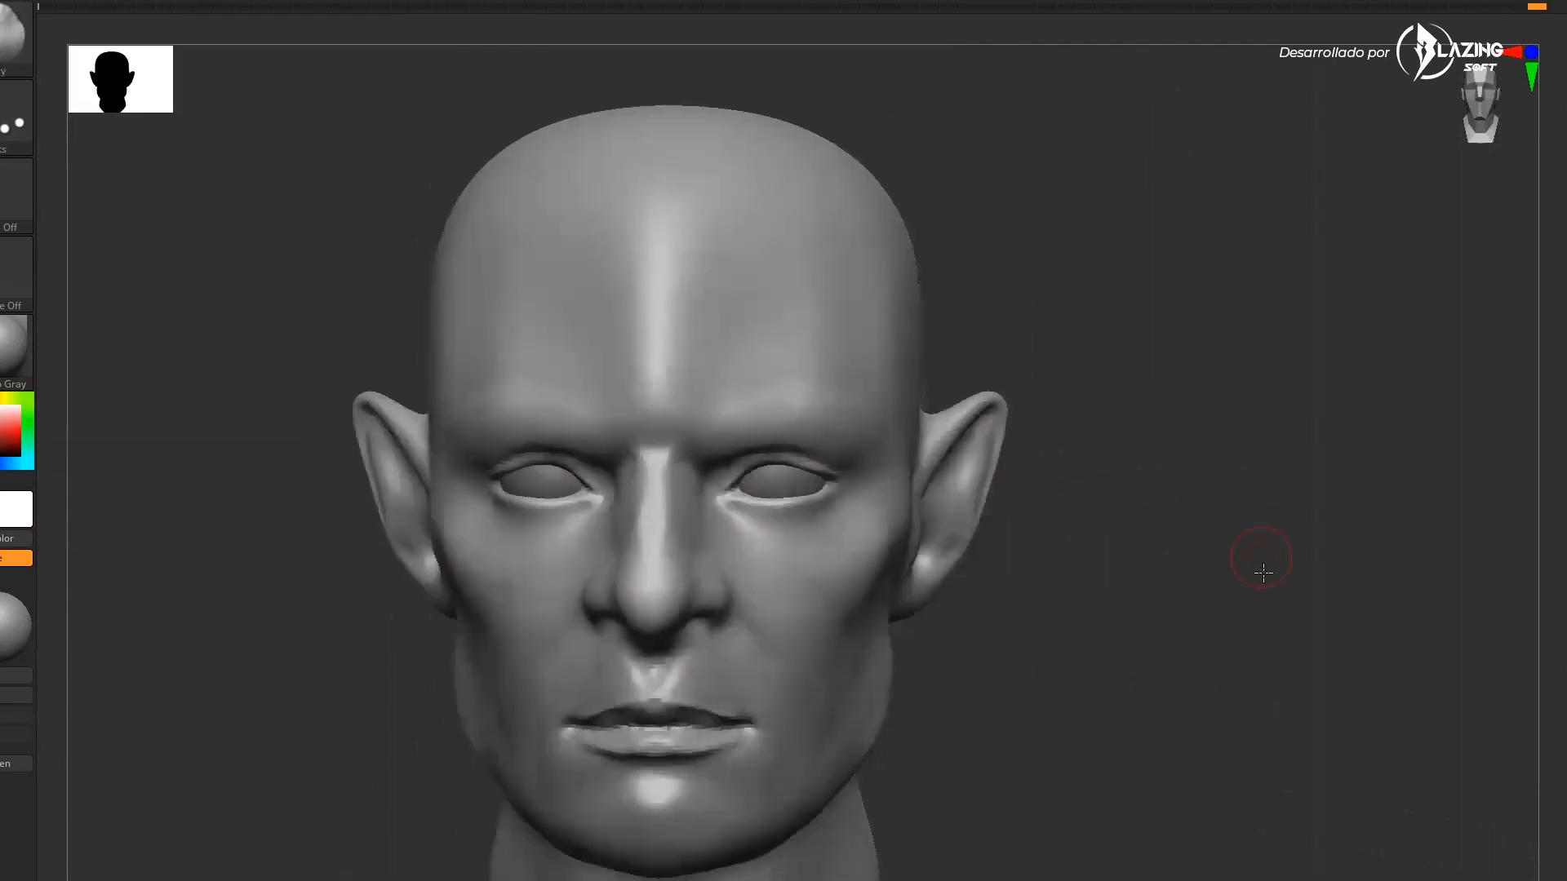
Adjust the chin and neck shape with further Move brush strokes
{"action": "left_click_drag", "start_coordinate": [1259, 549], "coordinate": [804, 466]}
{"action": "mouse_move", "coordinate": [1143, 457]}
{"action": "left_mouse_down"}
{"action": "mouse_move", "coordinate": [1214, 503]}
{"action": "mouse_move", "coordinate": [896, 729]}
{"action": "mouse_move", "coordinate": [841, 698]}
{"action": "left_mouse_up"}
{"action": "mouse_move", "coordinate": [968, 710]}
{"action": "left_mouse_down"}
{"action": "mouse_move", "coordinate": [933, 798]}
{"action": "mouse_move", "coordinate": [976, 713]}
{"action": "left_mouse_up"}
{"action": "left_click_drag", "start_coordinate": [976, 713], "coordinate": [962, 751]}
{"action": "left_click_drag", "start_coordinate": [1094, 722], "coordinate": [1106, 693]}
{"action": "mouse_move", "coordinate": [857, 849]}
{"action": "left_mouse_down"}
{"action": "mouse_move", "coordinate": [843, 792]}
{"action": "mouse_move", "coordinate": [821, 831]}
{"action": "left_mouse_up"}
{"action": "left_click_drag", "start_coordinate": [912, 810], "coordinate": [941, 785], "text": "shift"}
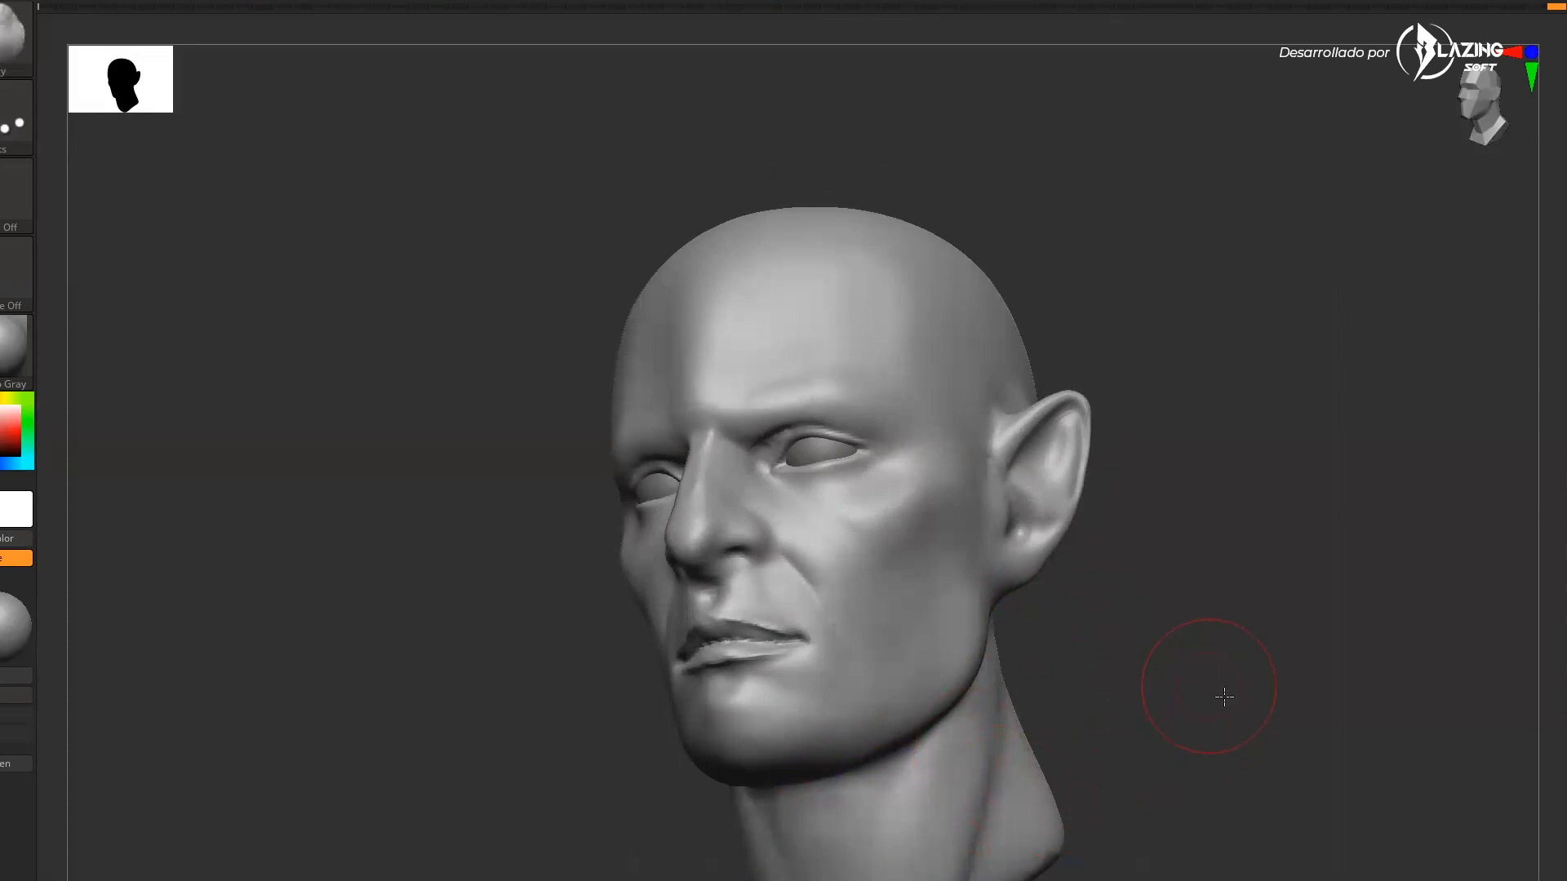
Zoom out to view the whole head and dismiss the notice
{"action": "left_click_drag", "start_coordinate": [1216, 690], "coordinate": [1224, 707], "text": "shift"}
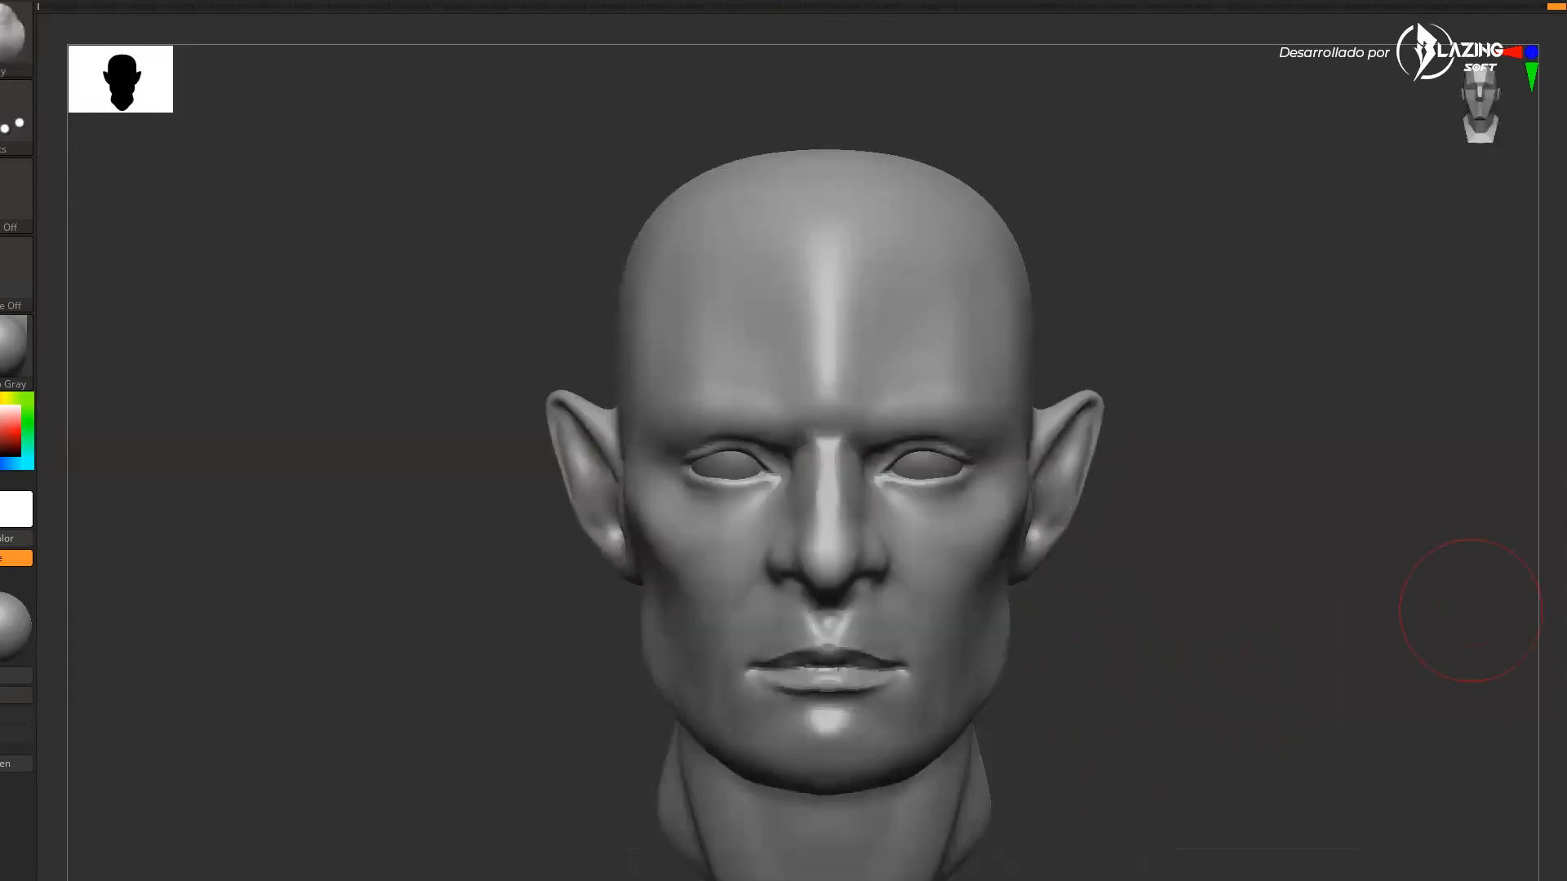
{"action": "mouse_move", "coordinate": [1231, 628]}
{"action": "left_mouse_down"}
{"action": "mouse_move", "coordinate": [1227, 661]}
{"action": "mouse_move", "coordinate": [1216, 637]}
{"action": "left_mouse_up"}
{"action": "left_click_drag", "start_coordinate": [1216, 637], "coordinate": [1324, 599], "text": "shift"}
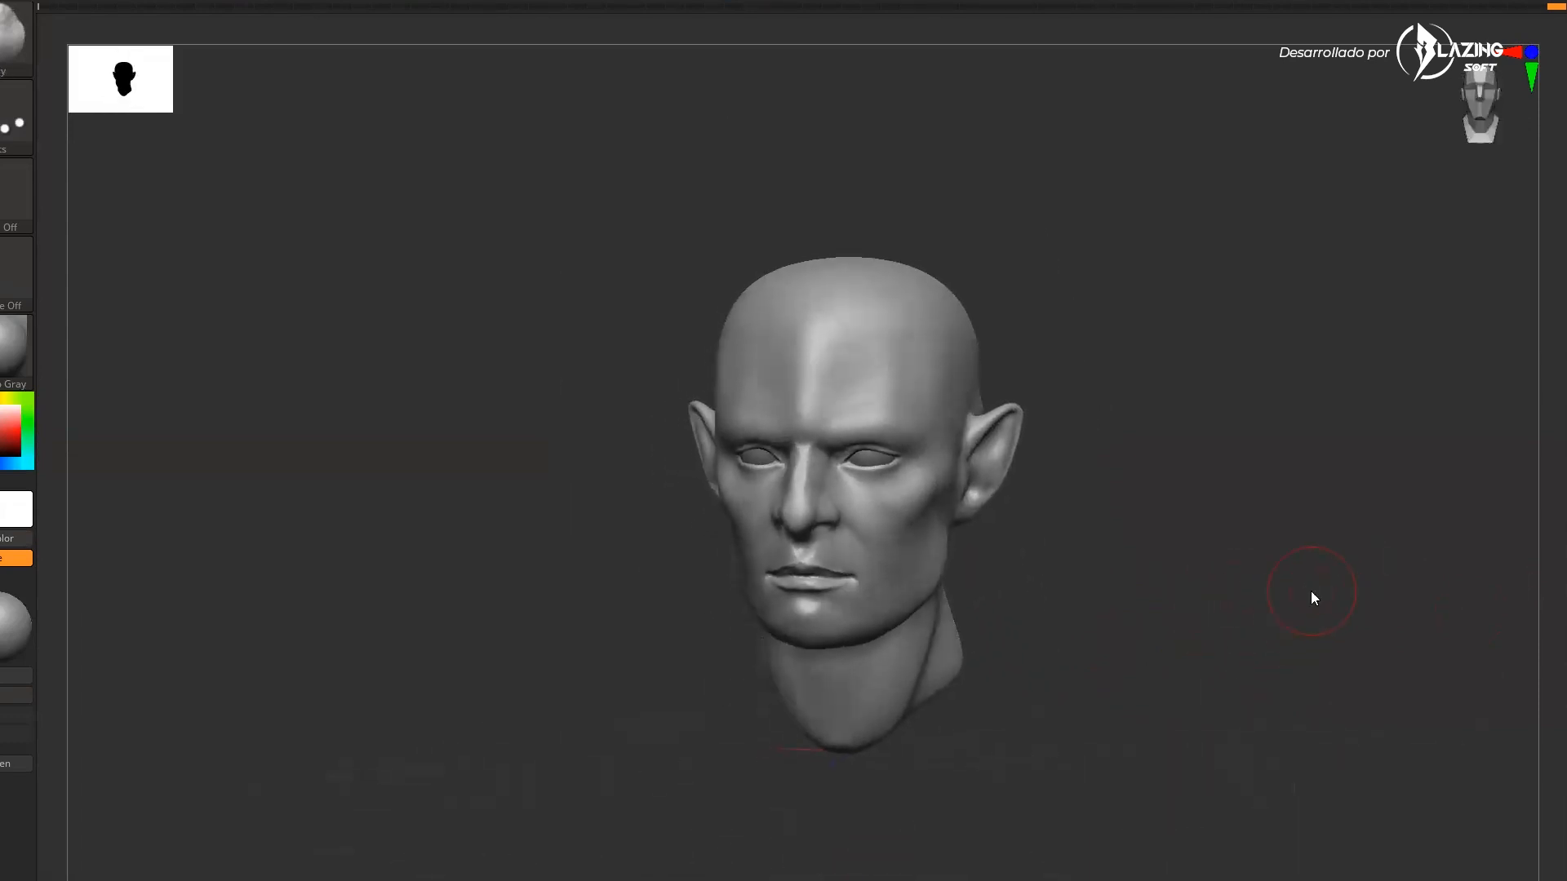
{"action": "left_click_drag", "start_coordinate": [1277, 485], "coordinate": [1295, 578]}
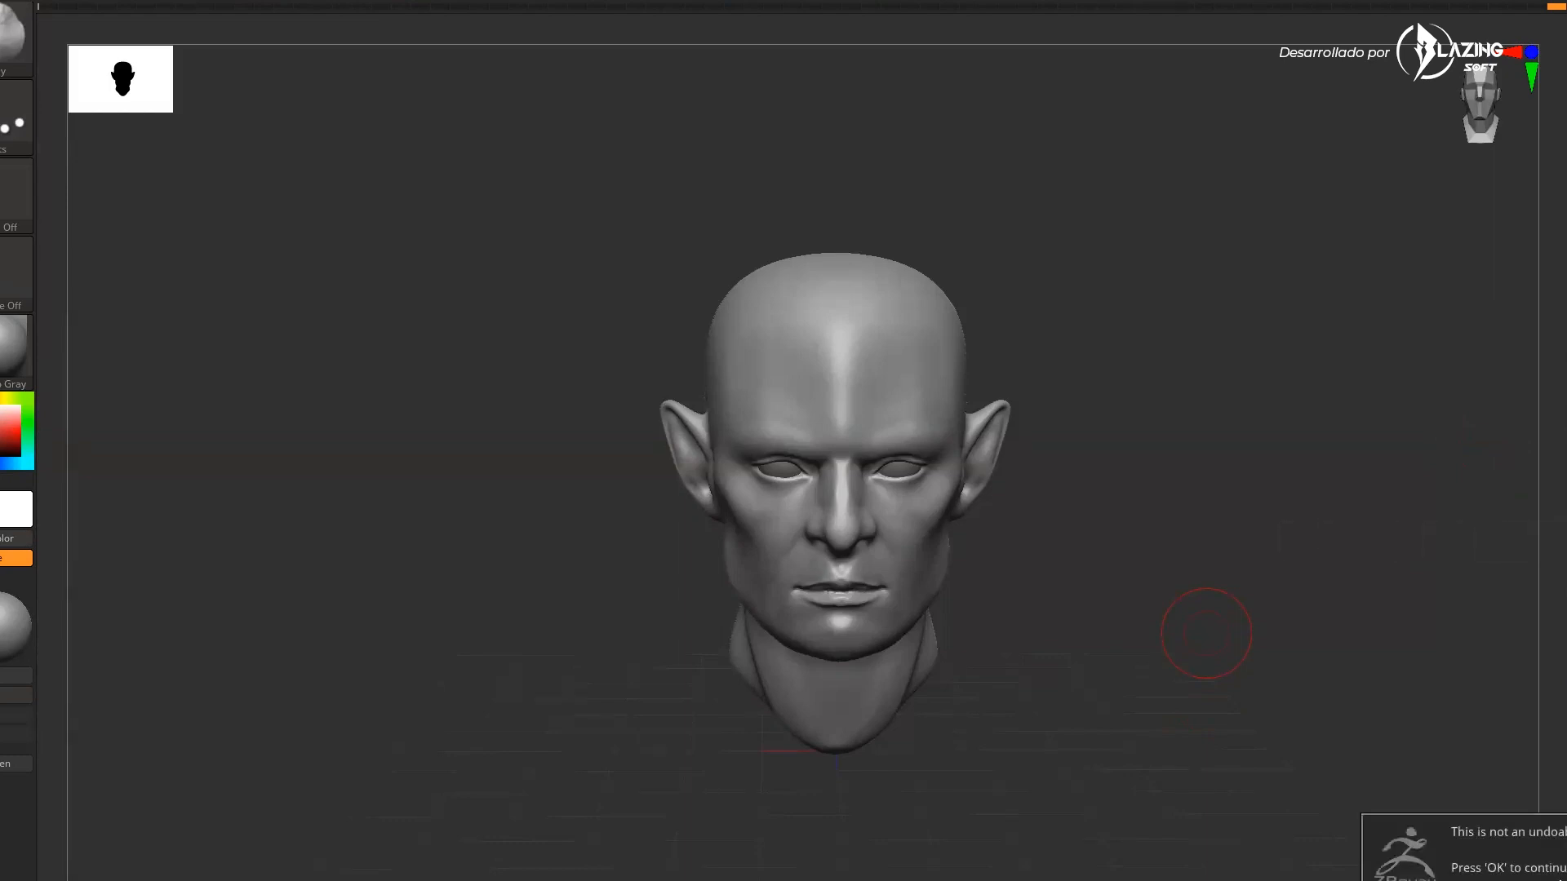
{"action": "left_click", "coordinate": [1562, 872]}
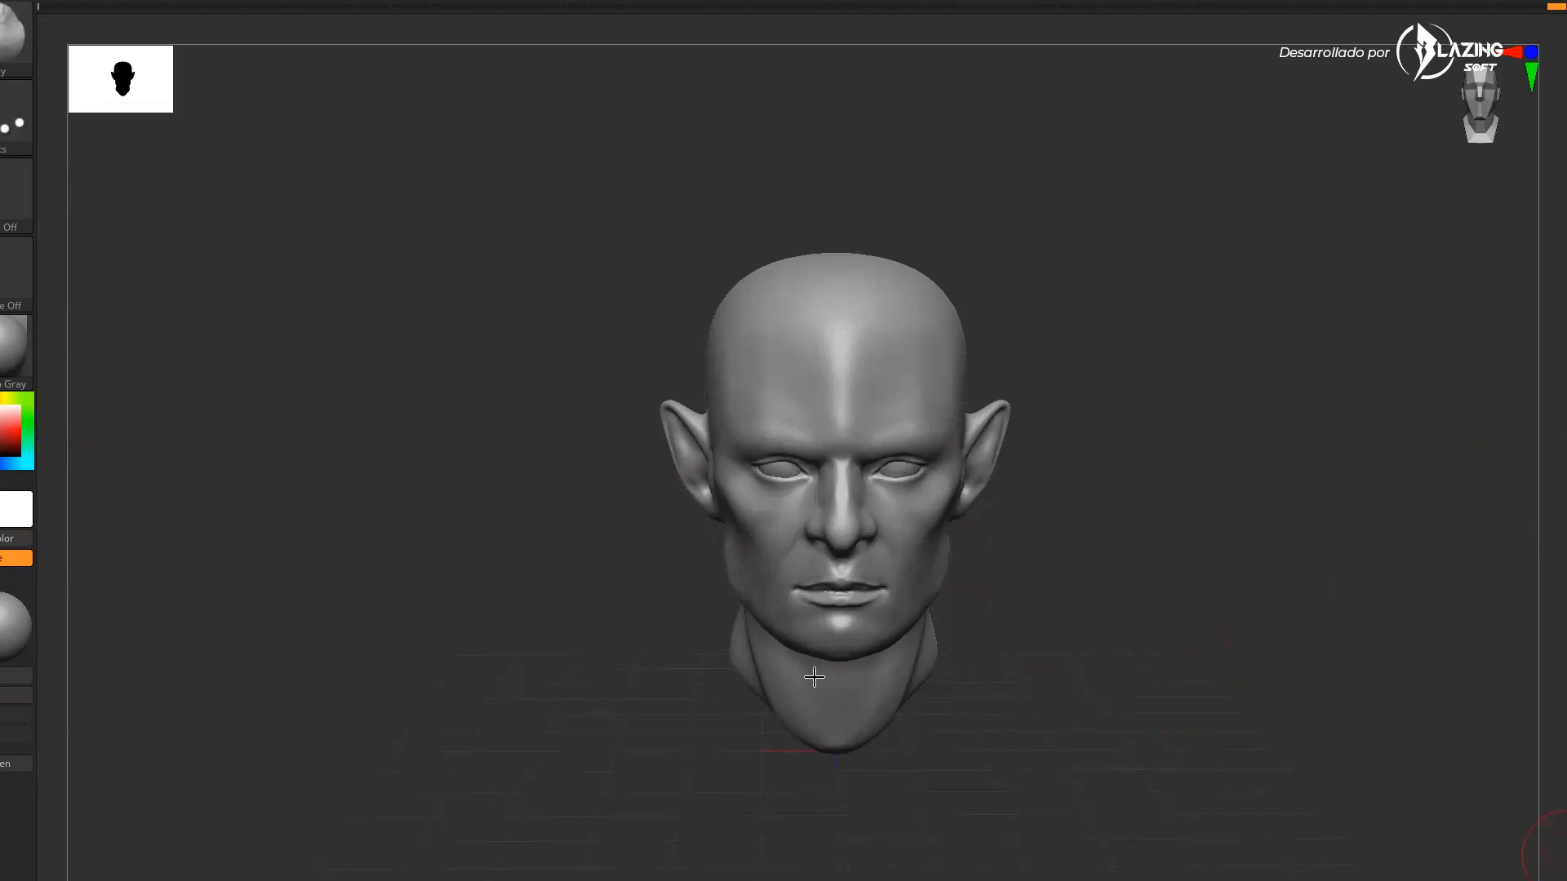
Export the sculpted head from ZBrush as a file named CABEZA
{"action": "key", "text": "alt+Tab"}
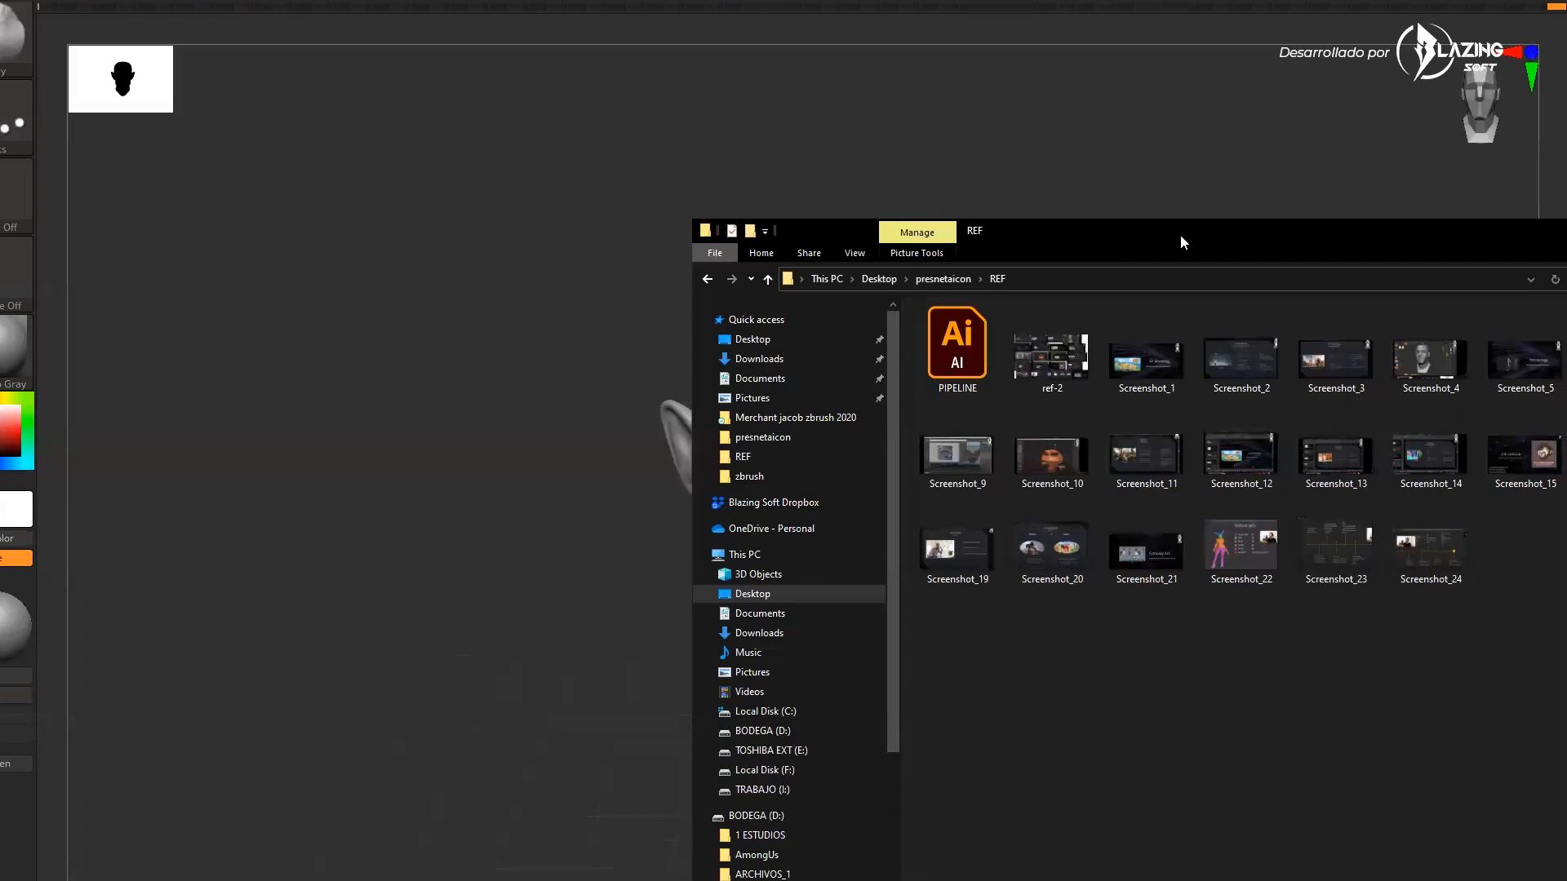
{"action": "key", "text": "alt+Tab"}
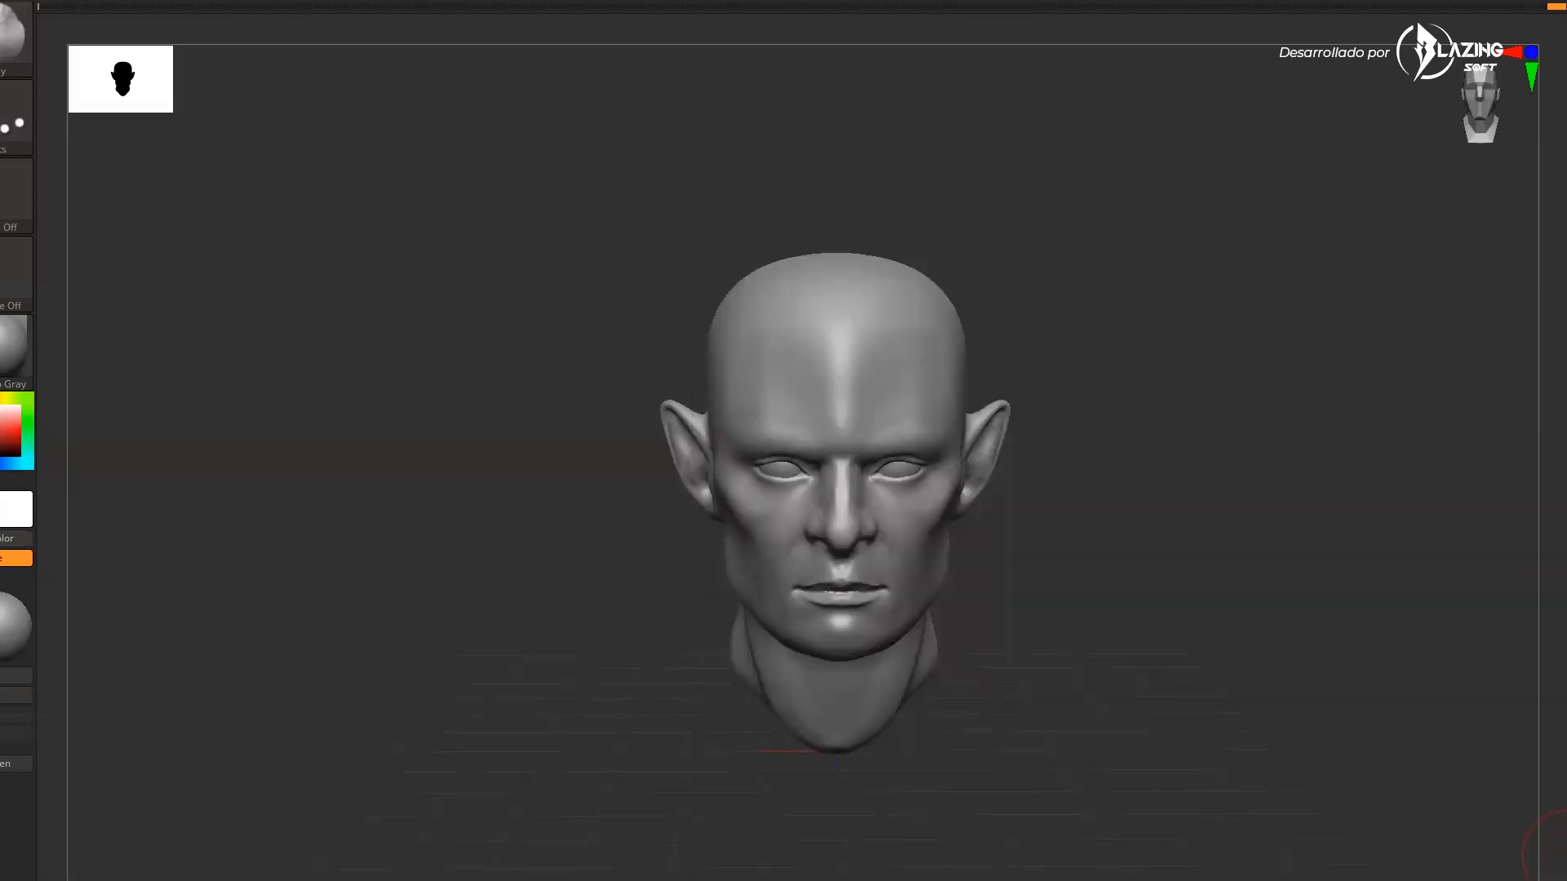
{"action": "key", "text": "alt+Tab"}
{"action": "key", "text": "alt+Tab"}
Switch to Blender and hide the default cube
{"action": "key", "text": "alt+Tab"}
{"action": "key", "text": "alt+Tab"}
{"action": "type", "text": "CABEZA"}
{"action": "left_click", "coordinate": [1366, 553]}
{"action": "key", "text": "alt+Tab"}
{"action": "scroll", "coordinate": [550, 404], "scroll_direction": "down", "scroll_amount": 2}
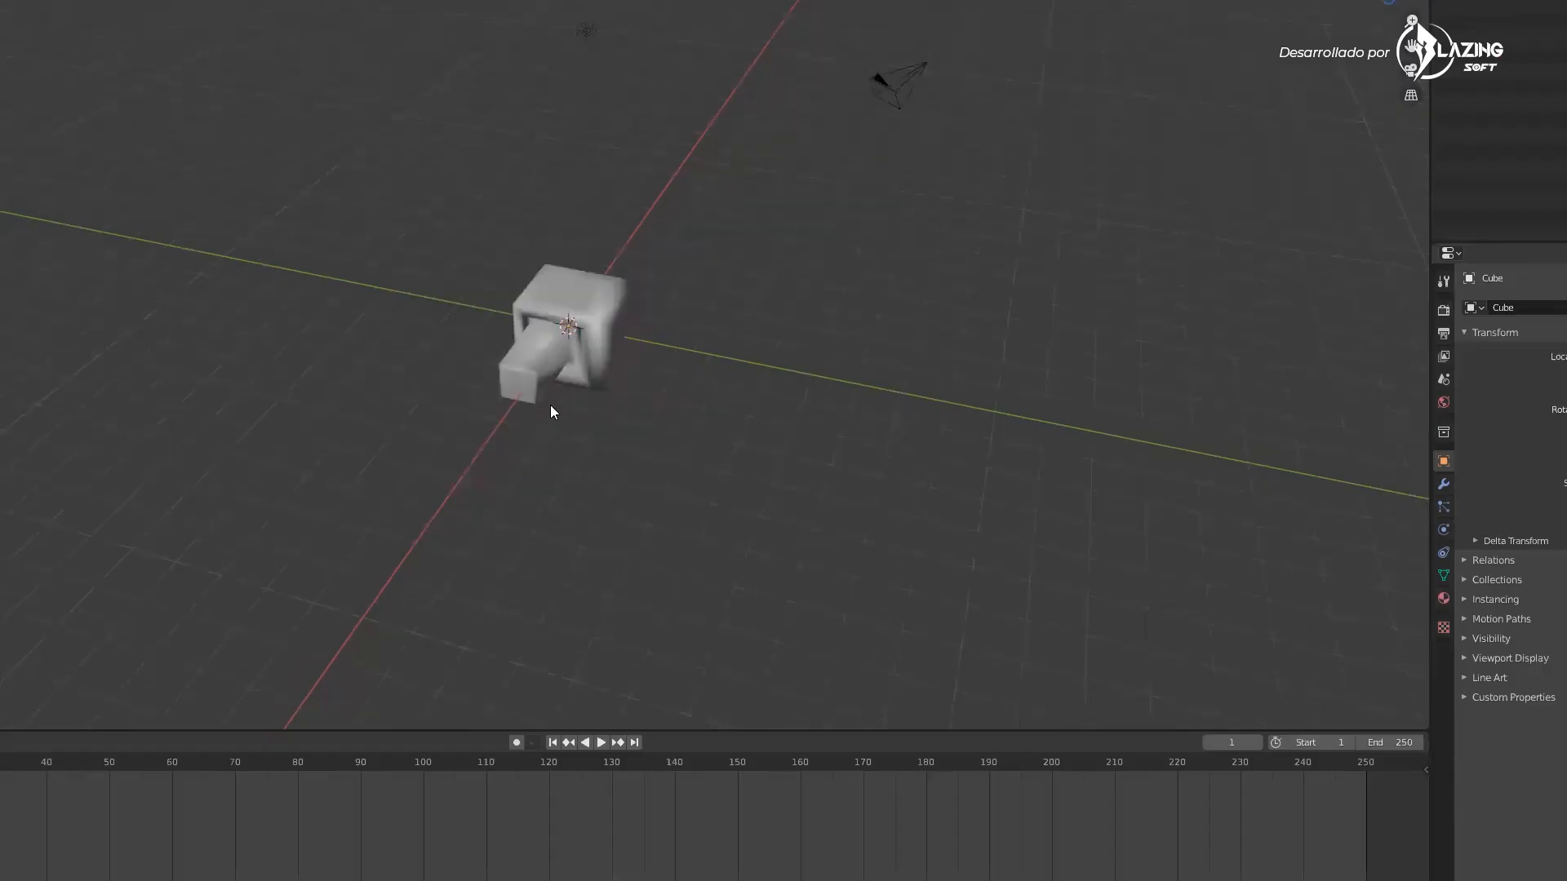
{"action": "key", "text": "h"}
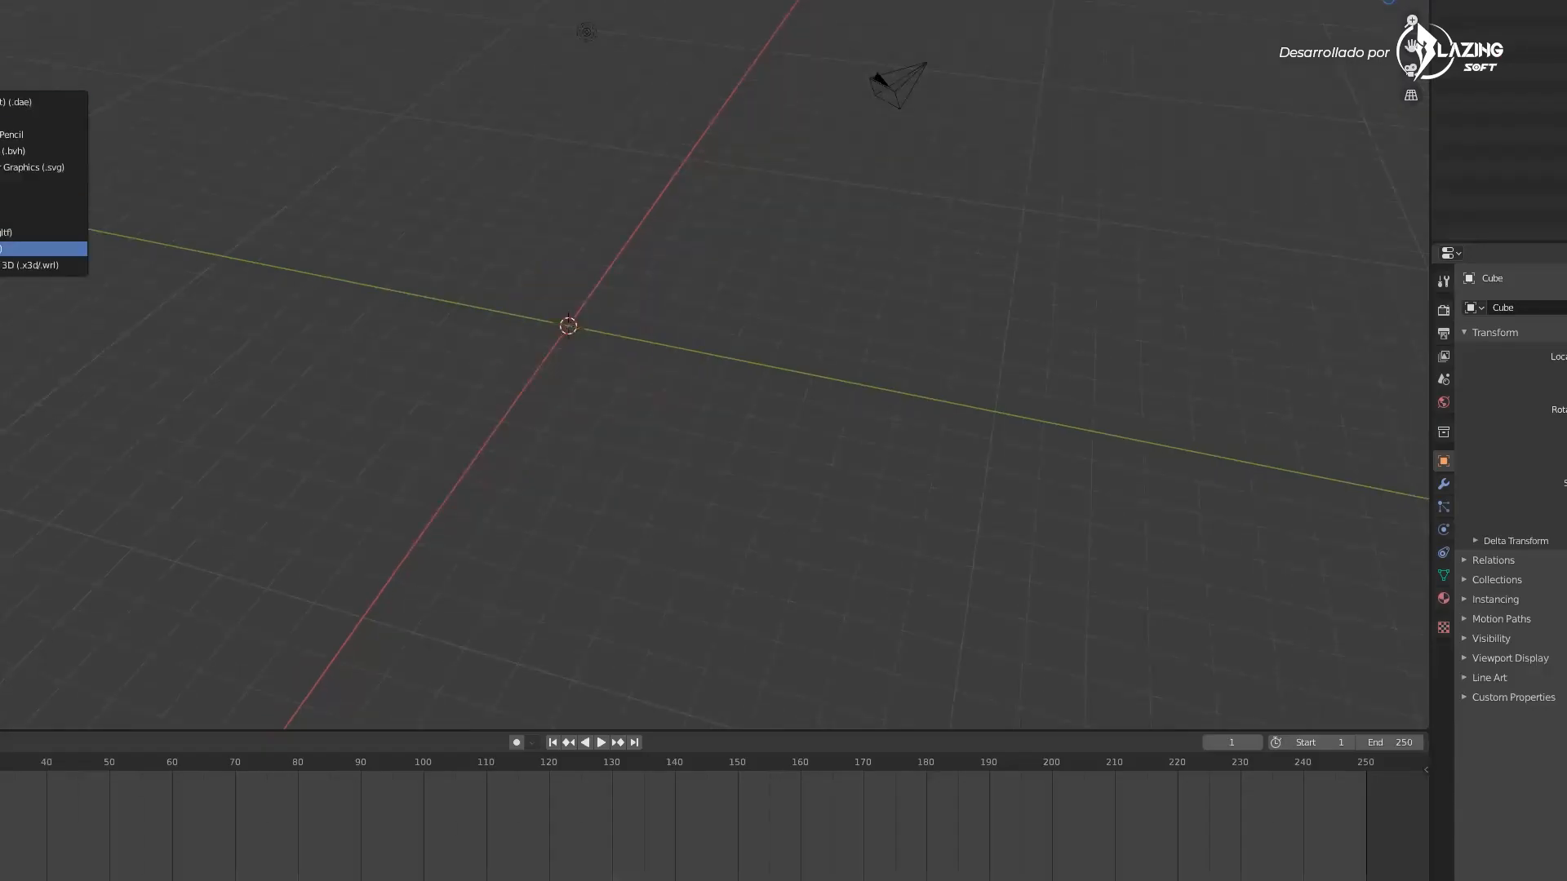
Import the CABEZA OBJ file into the Blender scene
{"action": "left_click", "coordinate": [8, 248]}
{"action": "left_click", "coordinate": [397, 244]}
{"action": "left_click", "coordinate": [409, 586]}
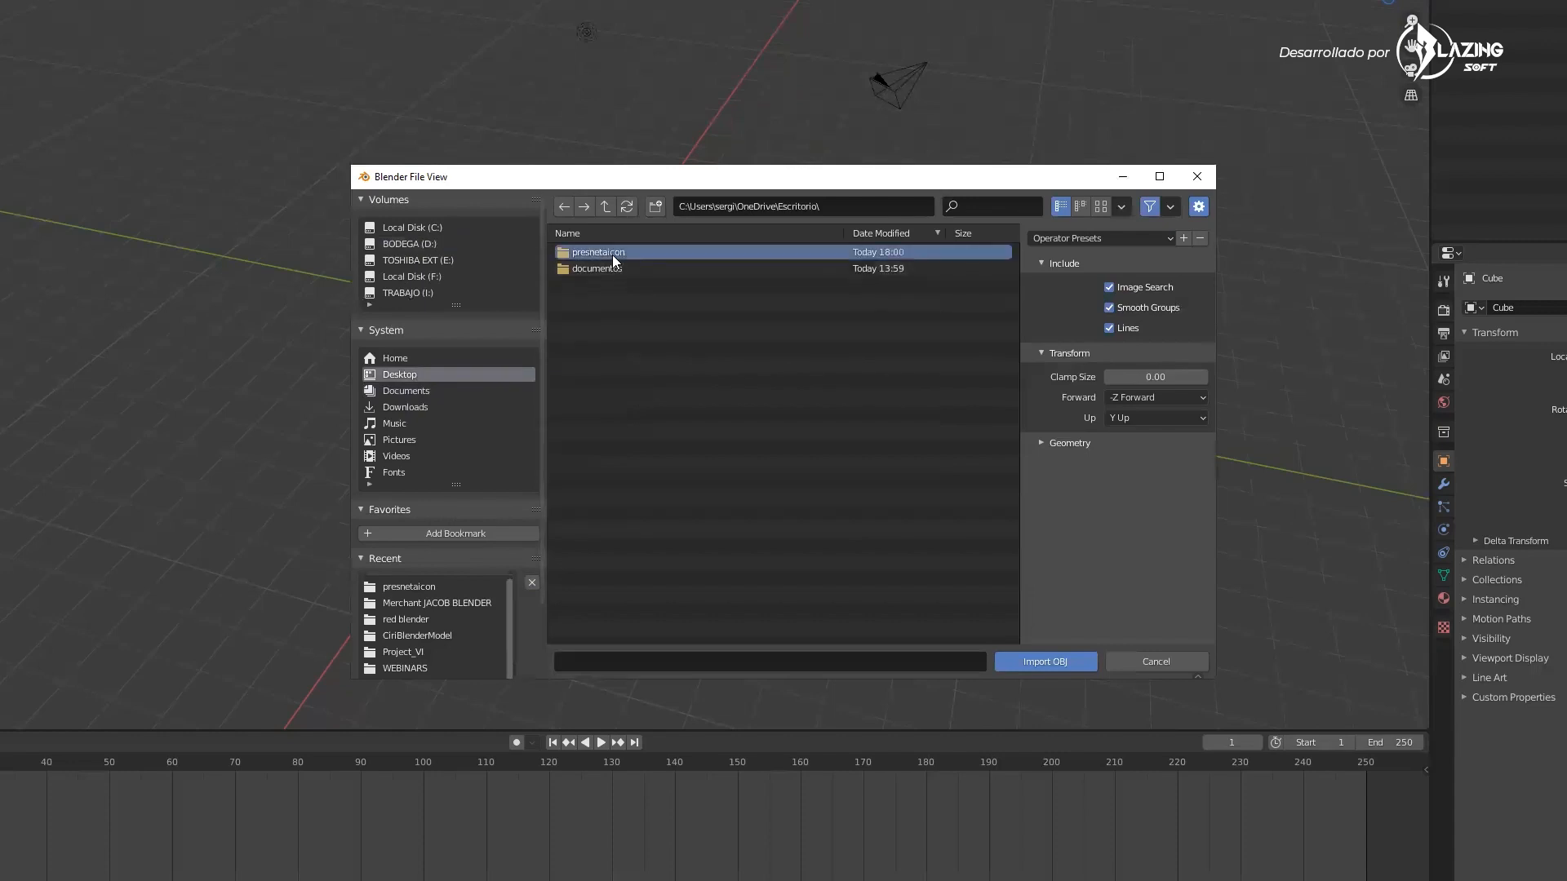
{"action": "left_click", "coordinate": [914, 317]}
{"action": "left_click", "coordinate": [1052, 443]}
{"action": "left_click", "coordinate": [1045, 661]}
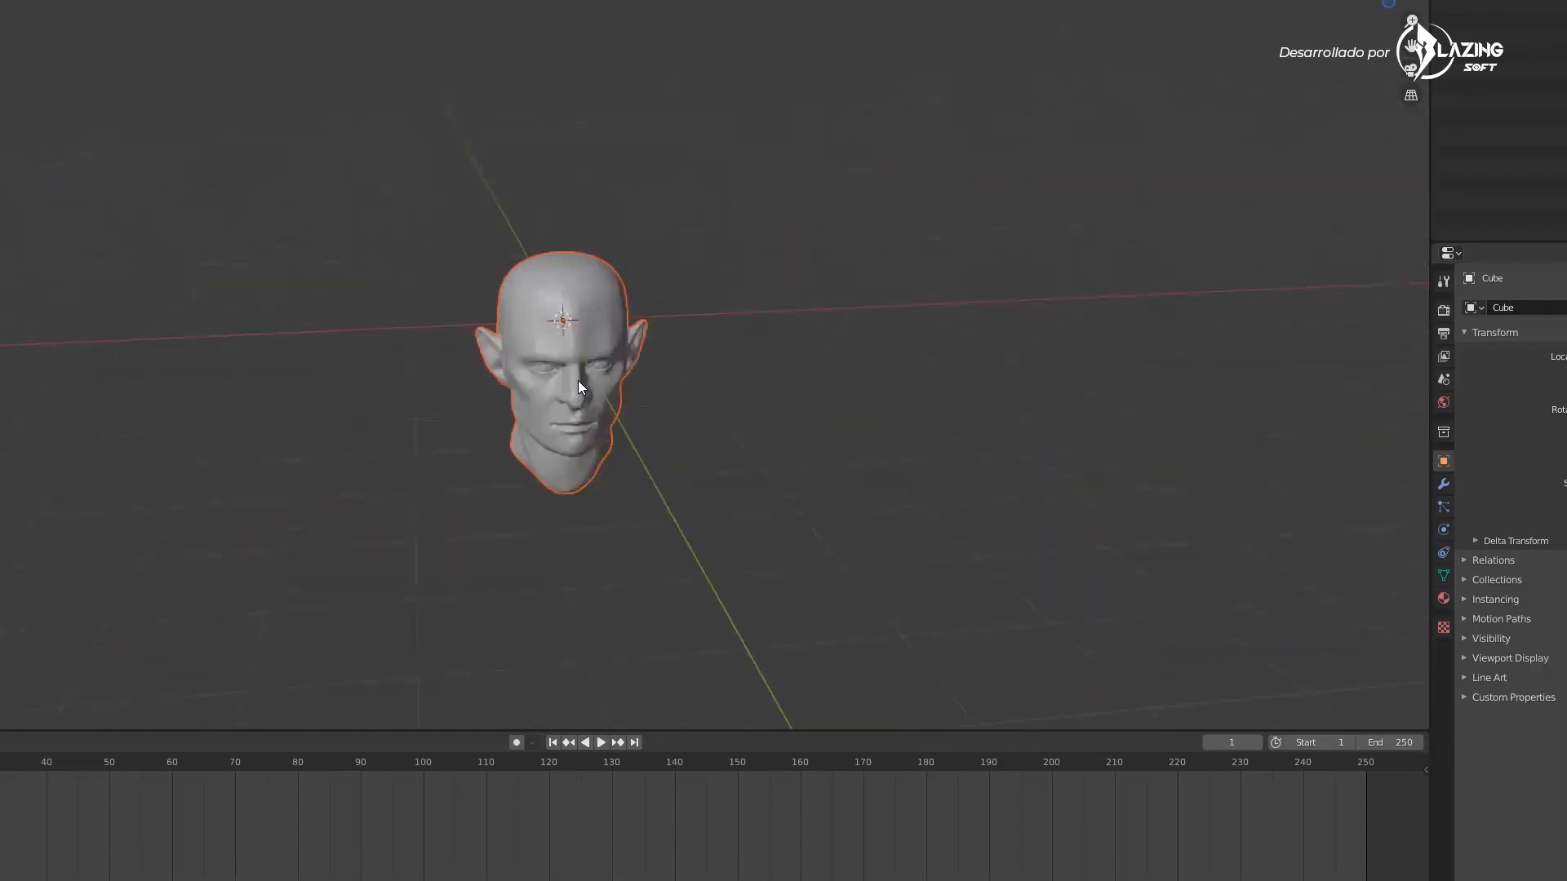
{"action": "scroll", "coordinate": [577, 380], "scroll_direction": "up", "scroll_amount": 4}
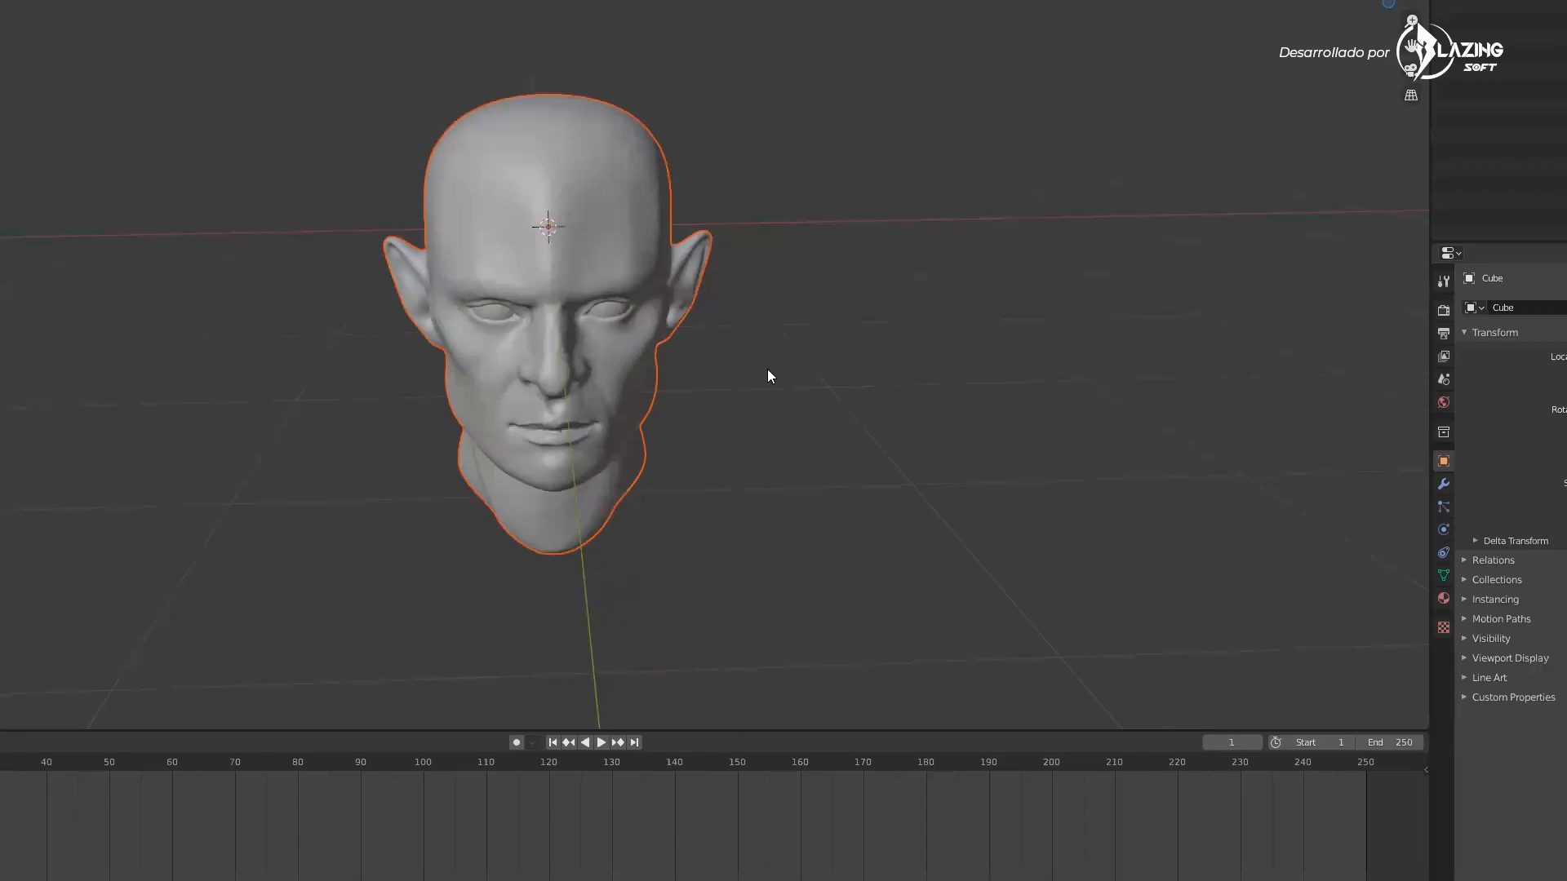
{"action": "mouse_move", "coordinate": [763, 439]}
{"action": "middle_mouse_down"}
{"action": "mouse_move", "coordinate": [738, 401]}
{"action": "mouse_move", "coordinate": [779, 422]}
{"action": "middle_mouse_up"}
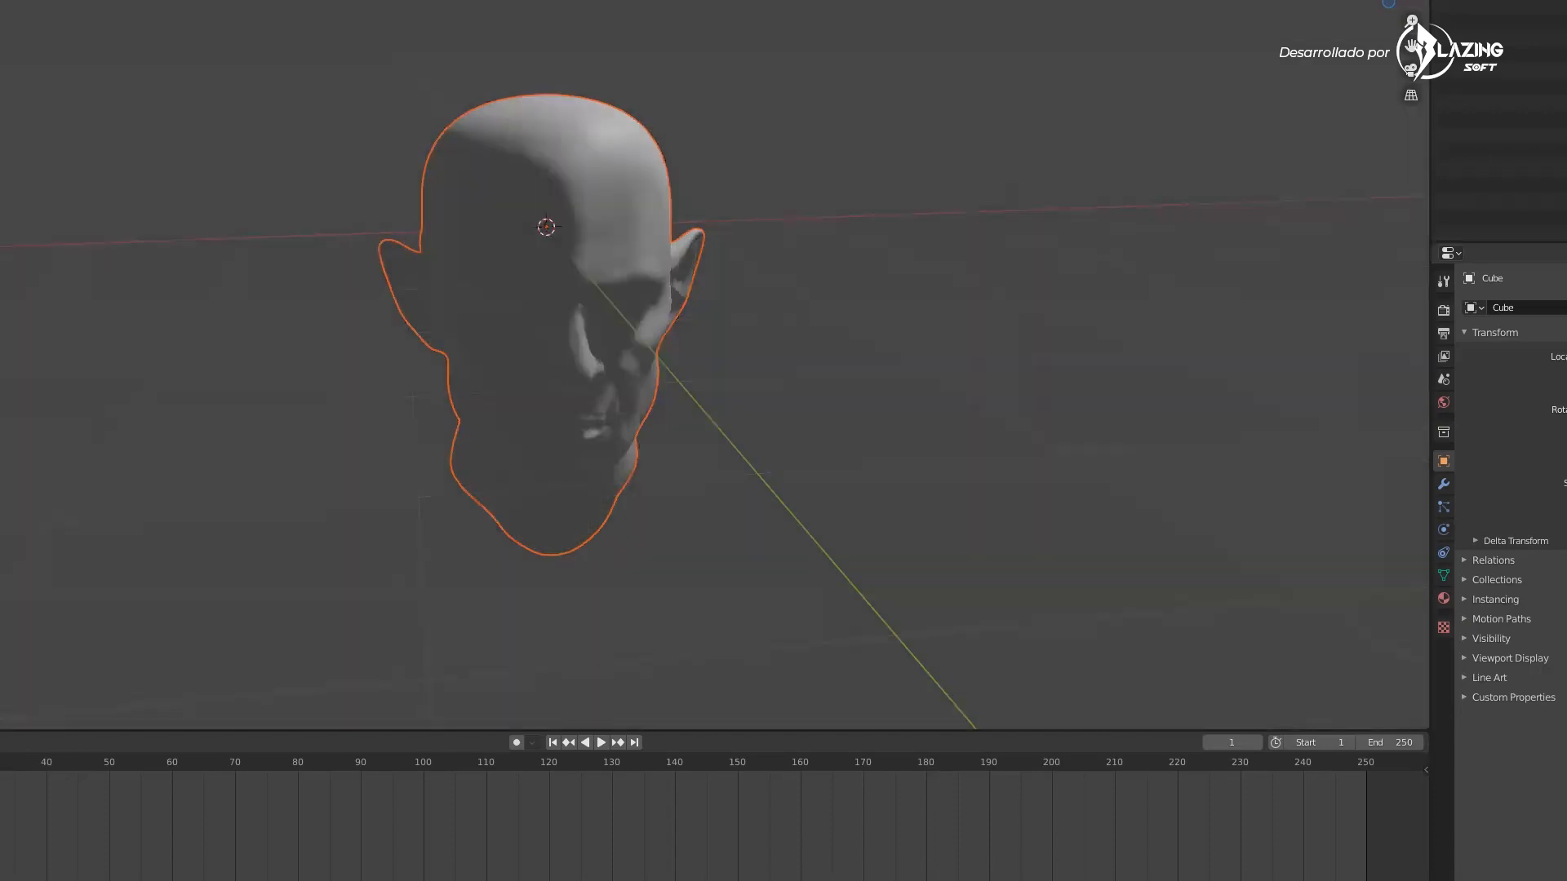
{"action": "mouse_move", "coordinate": [806, 337]}
{"action": "middle_mouse_down"}
{"action": "mouse_move", "coordinate": [794, 338]}
{"action": "mouse_move", "coordinate": [851, 324]}
{"action": "middle_mouse_up"}
{"action": "scroll", "coordinate": [854, 326], "scroll_direction": "down", "scroll_amount": 2}
{"action": "key", "text": "shift+s"}
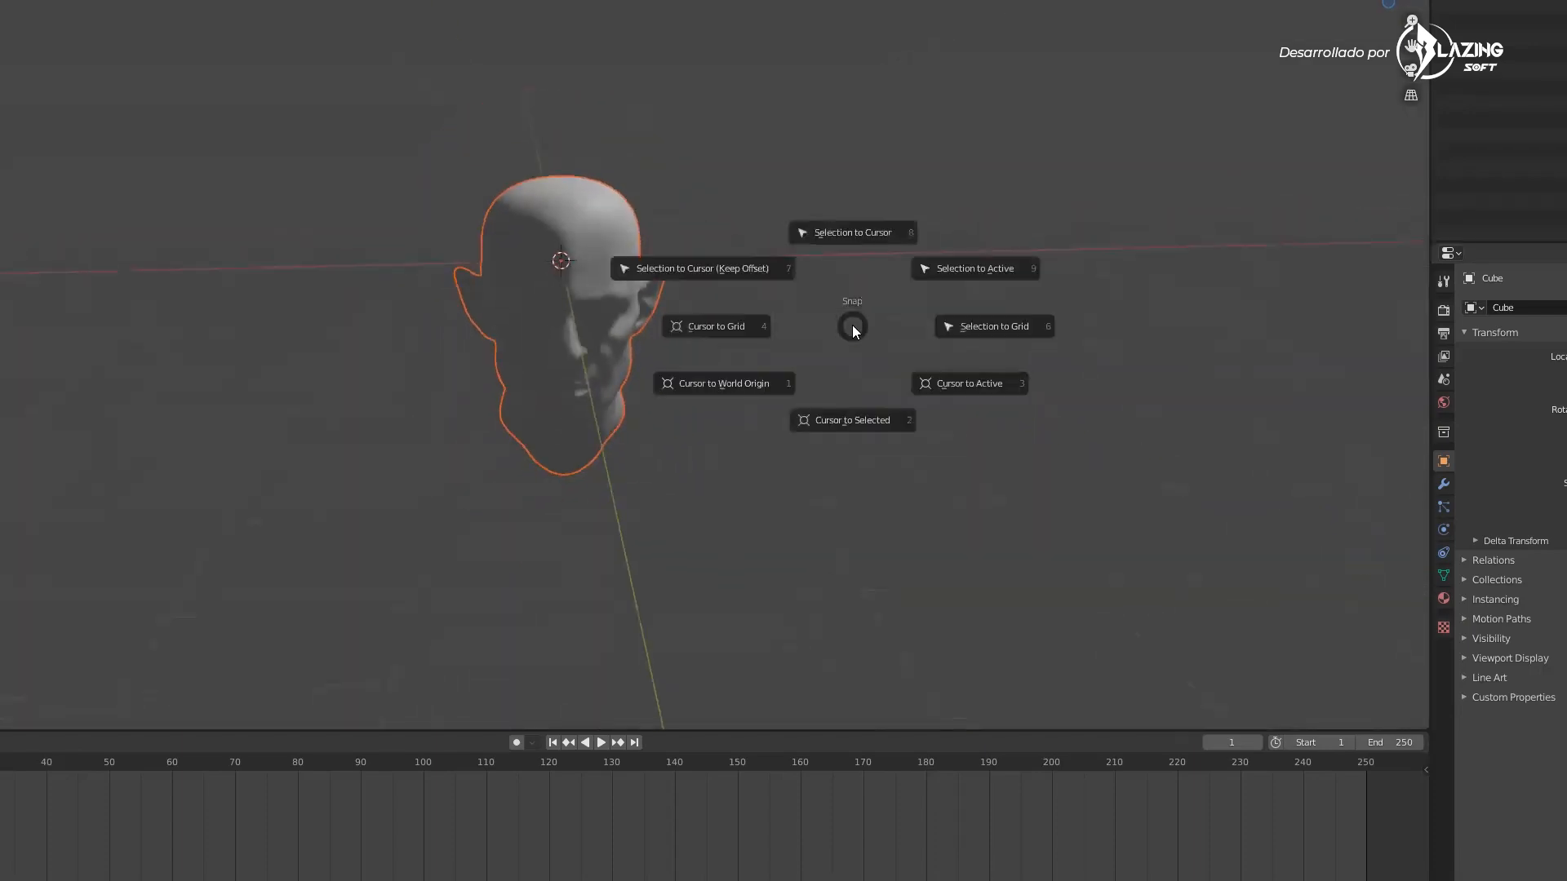
{"action": "key", "text": "Escape"}
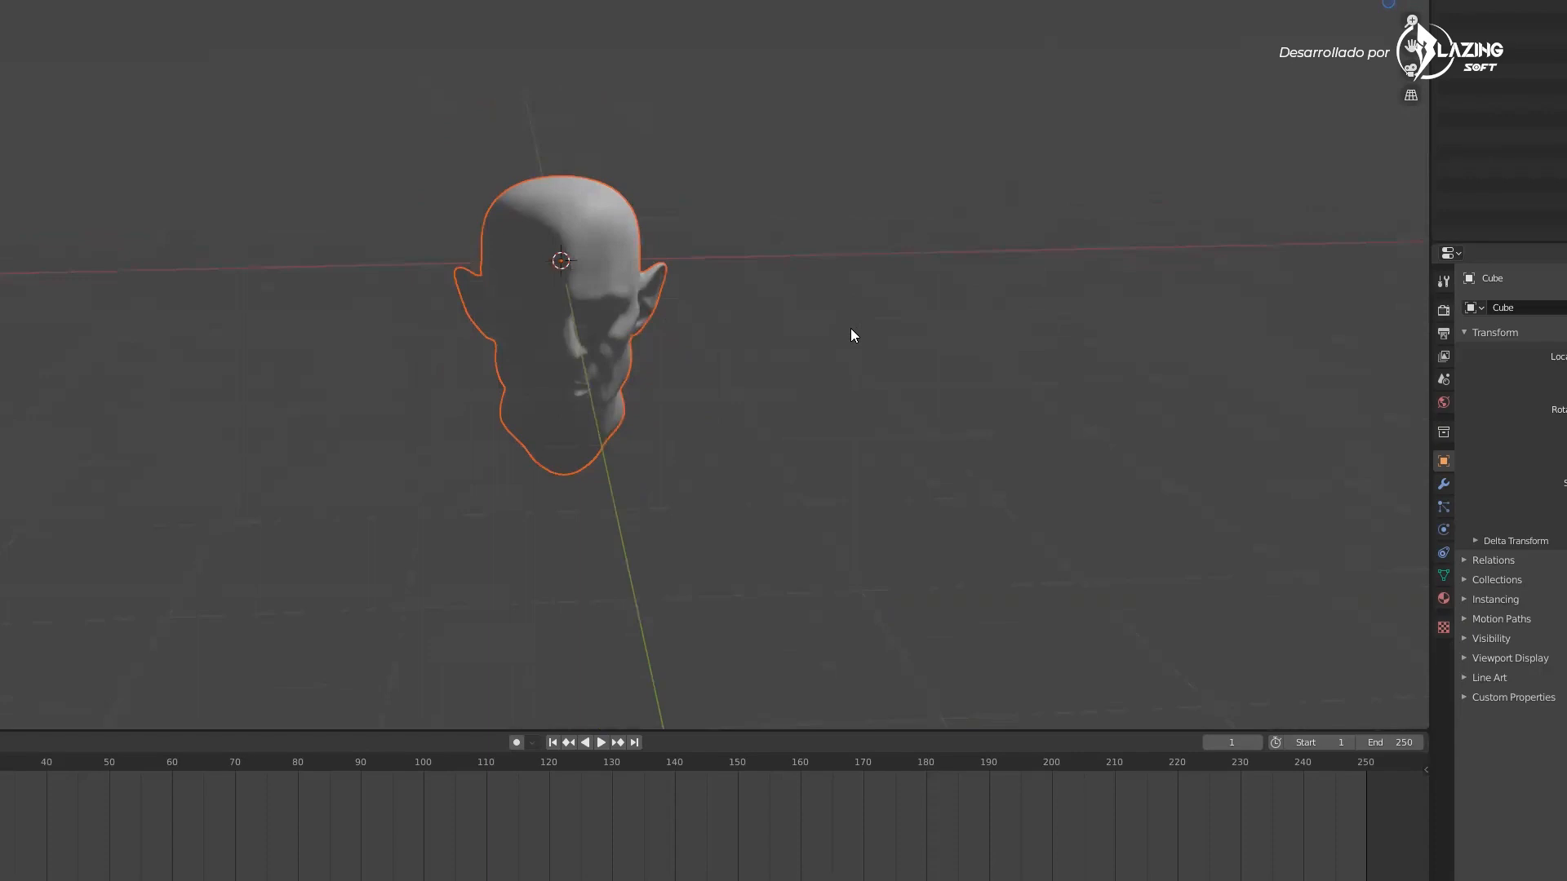
Add a point light and move it in front of and beside the imported head
{"action": "key", "text": "shift+a"}
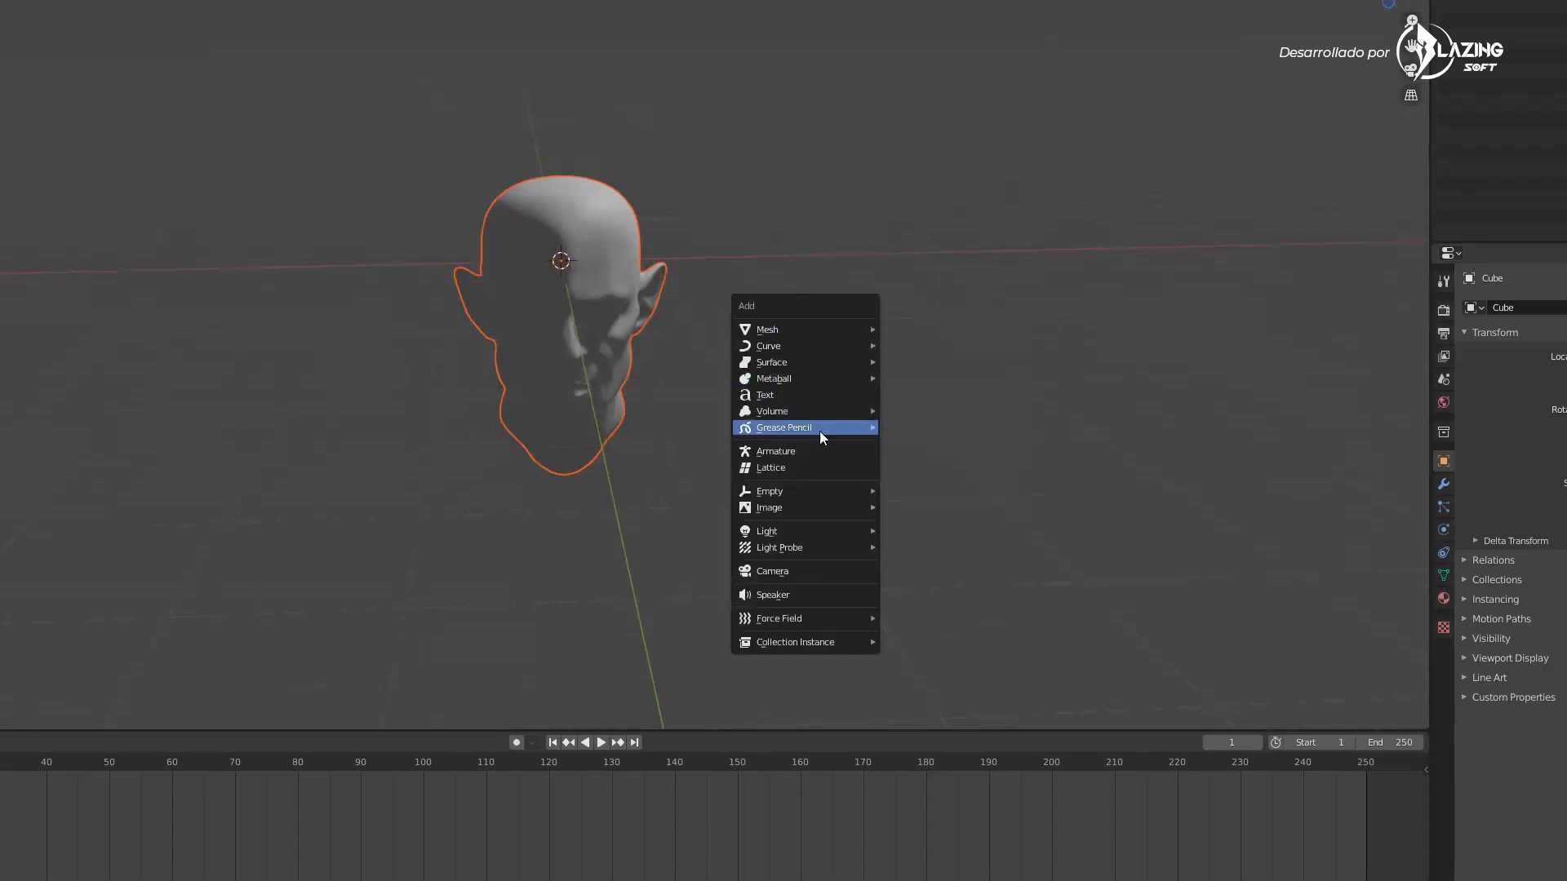
{"action": "mouse_move", "coordinate": [817, 496]}
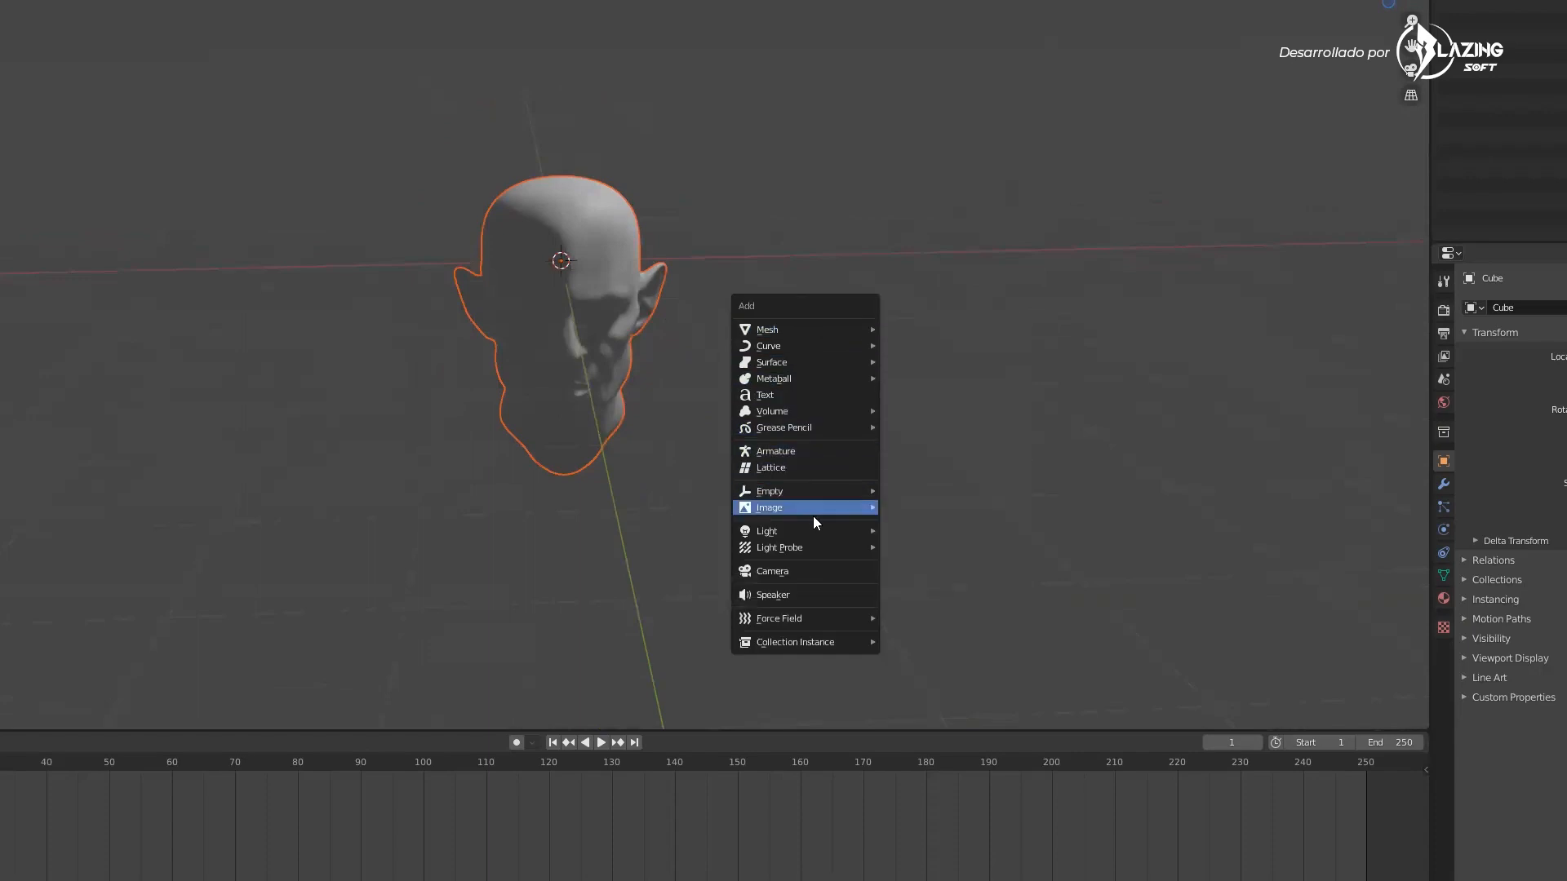
{"action": "mouse_move", "coordinate": [813, 531]}
{"action": "left_click", "coordinate": [894, 532]}
{"action": "middle_click_drag", "start_coordinate": [891, 534], "coordinate": [657, 339]}
{"action": "scroll", "coordinate": [657, 339], "scroll_direction": "down", "scroll_amount": 3}
{"action": "key", "text": "g"}
{"action": "key", "text": "y"}
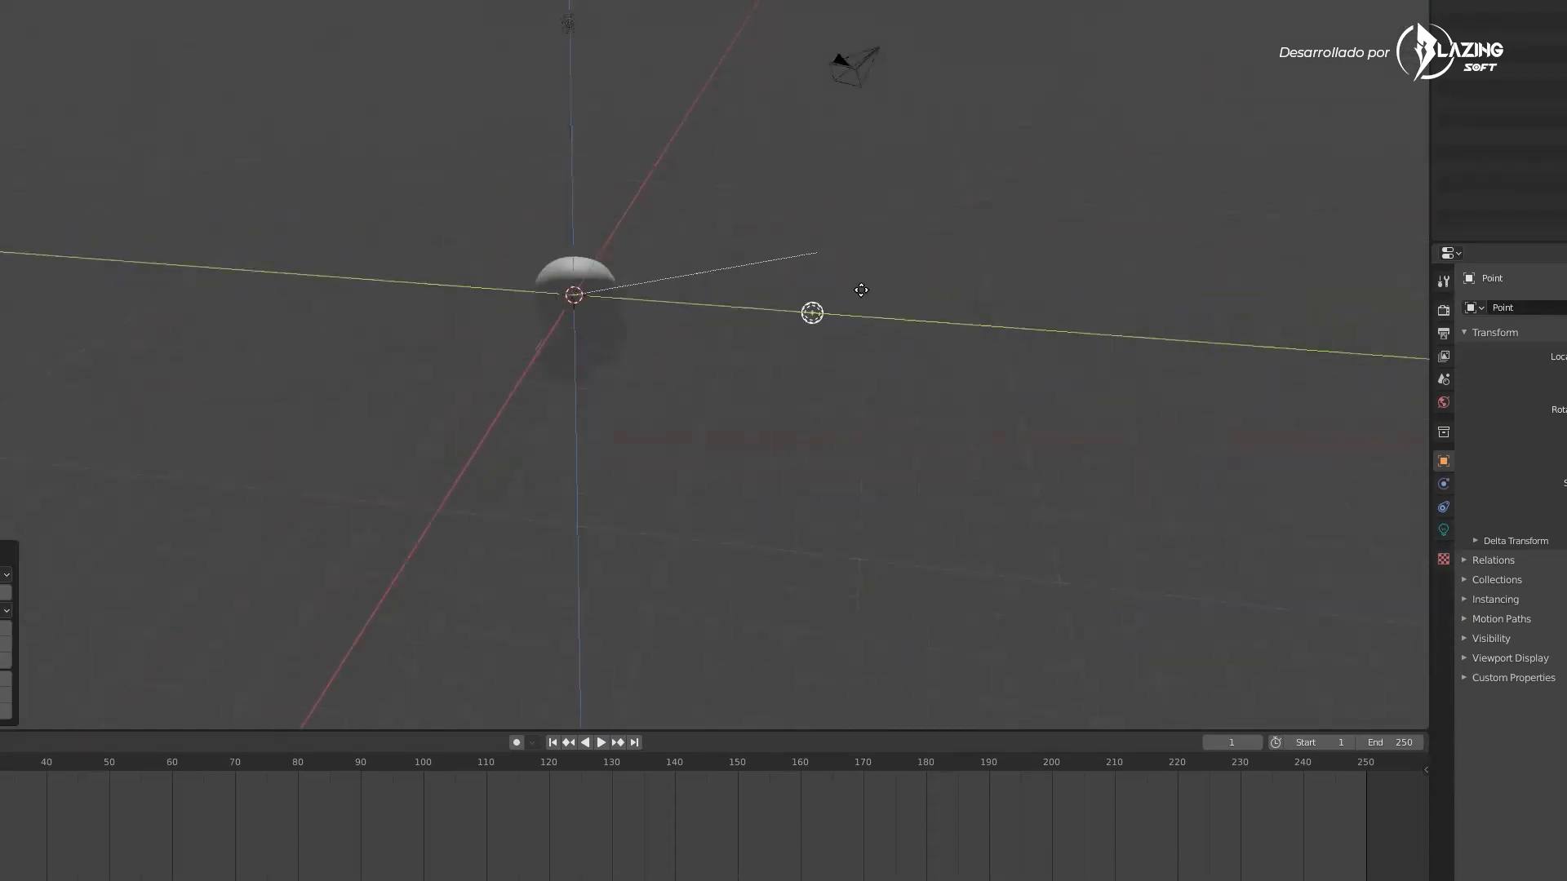
{"action": "left_click", "coordinate": [785, 311]}
{"action": "middle_click_drag", "start_coordinate": [785, 304], "coordinate": [725, 298]}
{"action": "scroll", "coordinate": [781, 351], "scroll_direction": "up", "scroll_amount": 5}
{"action": "middle_click_drag", "start_coordinate": [780, 351], "coordinate": [895, 316]}
{"action": "key", "text": "g"}
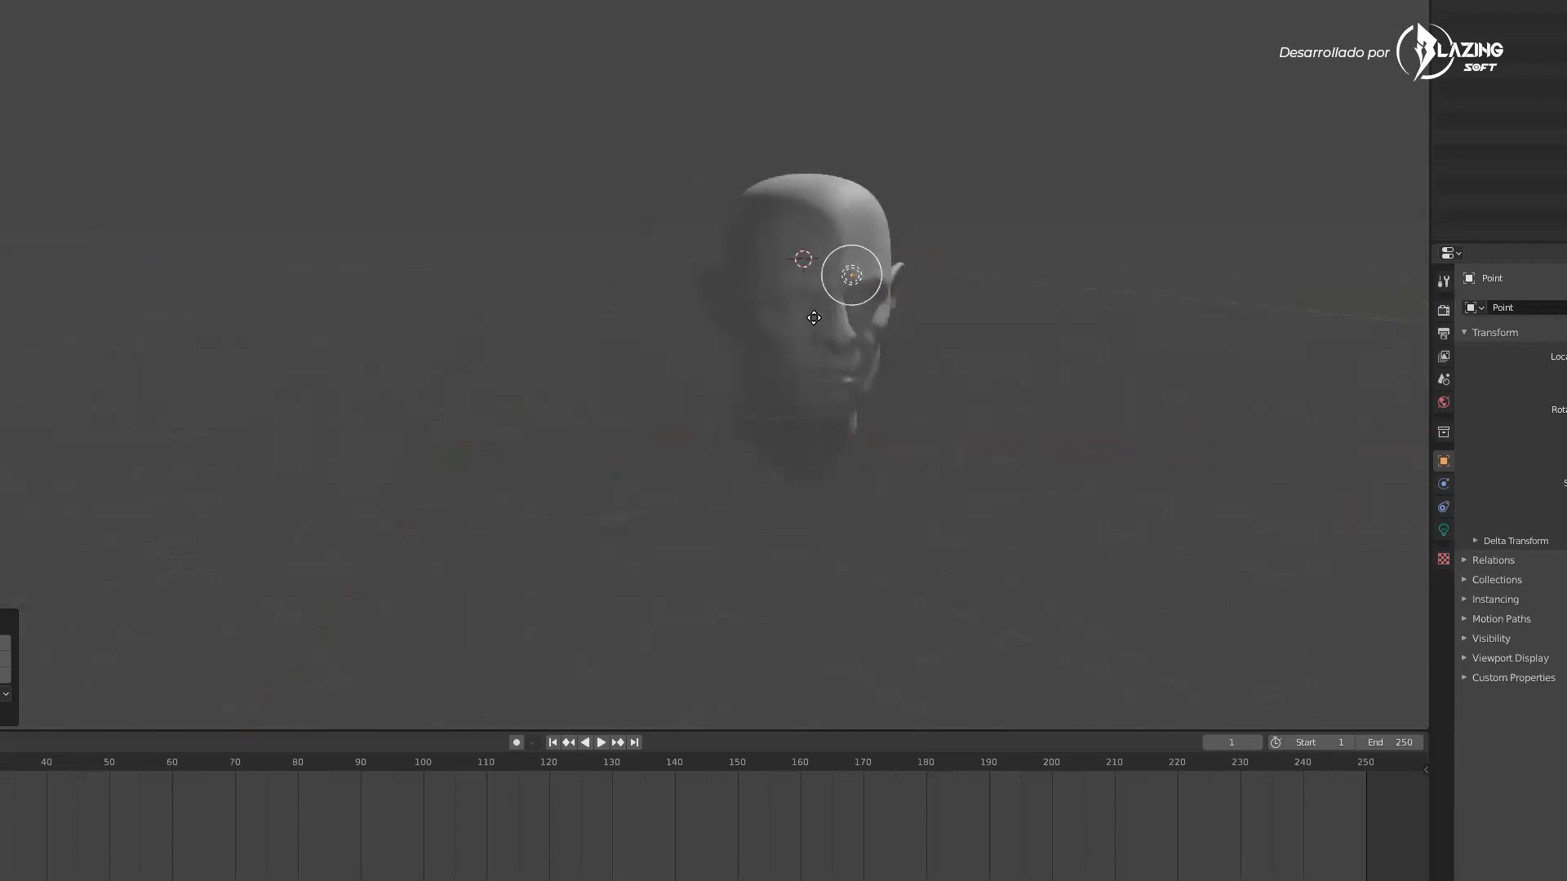
{"action": "left_click", "coordinate": [726, 331]}
{"action": "mouse_move", "coordinate": [834, 329]}
{"action": "middle_mouse_down"}
{"action": "mouse_move", "coordinate": [948, 328]}
{"action": "mouse_move", "coordinate": [820, 334]}
{"action": "middle_mouse_up"}
{"action": "scroll", "coordinate": [820, 335], "scroll_direction": "up", "scroll_amount": 3}
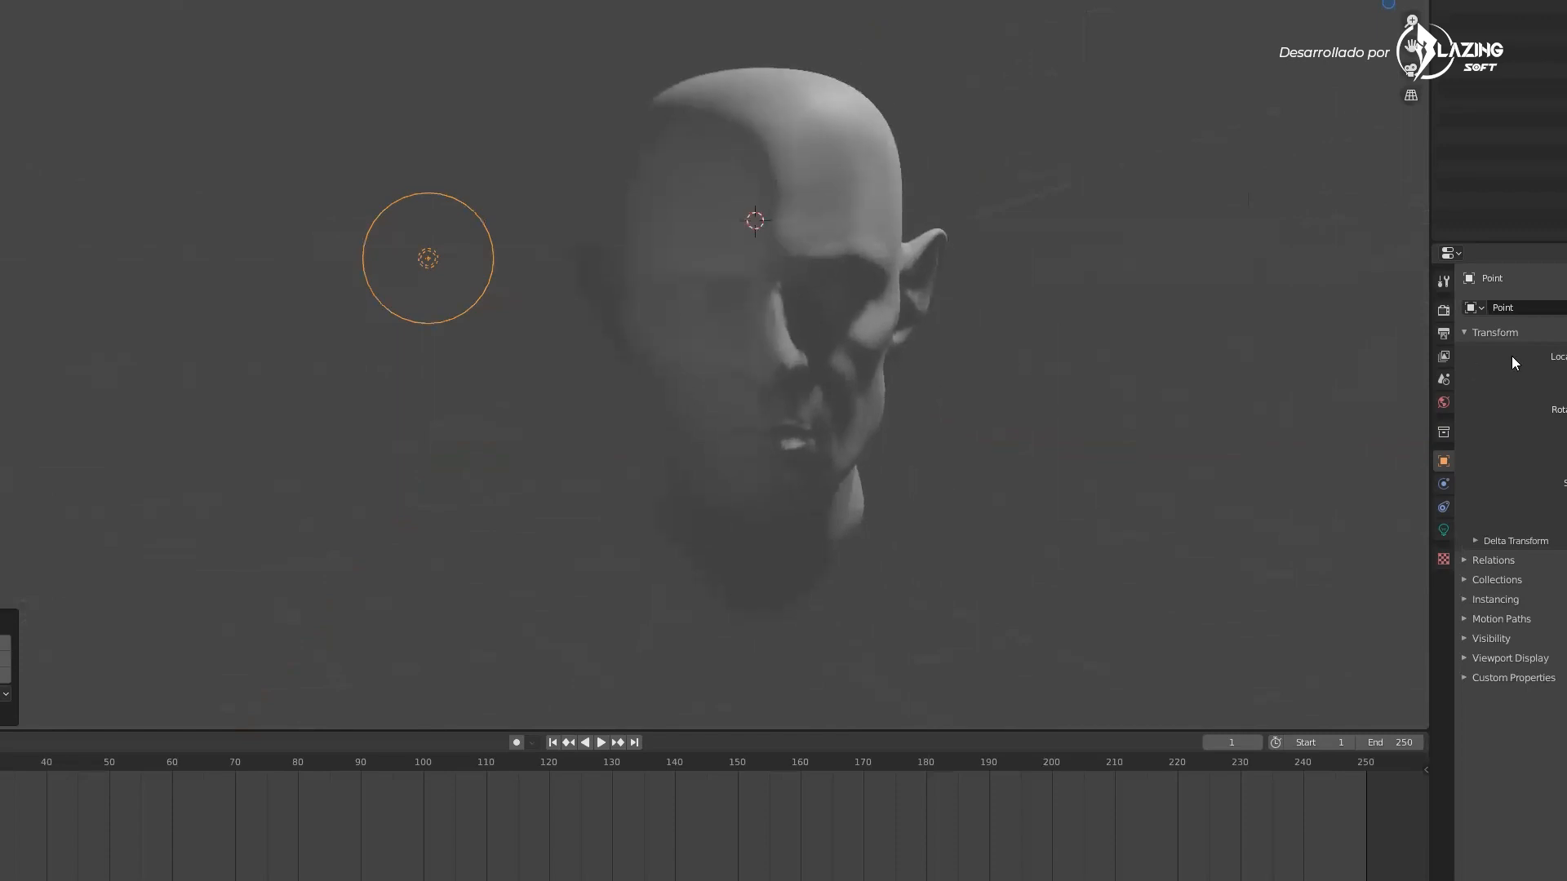
Open the point light's properties and adjust the light on the head
{"action": "left_click", "coordinate": [1445, 529]}
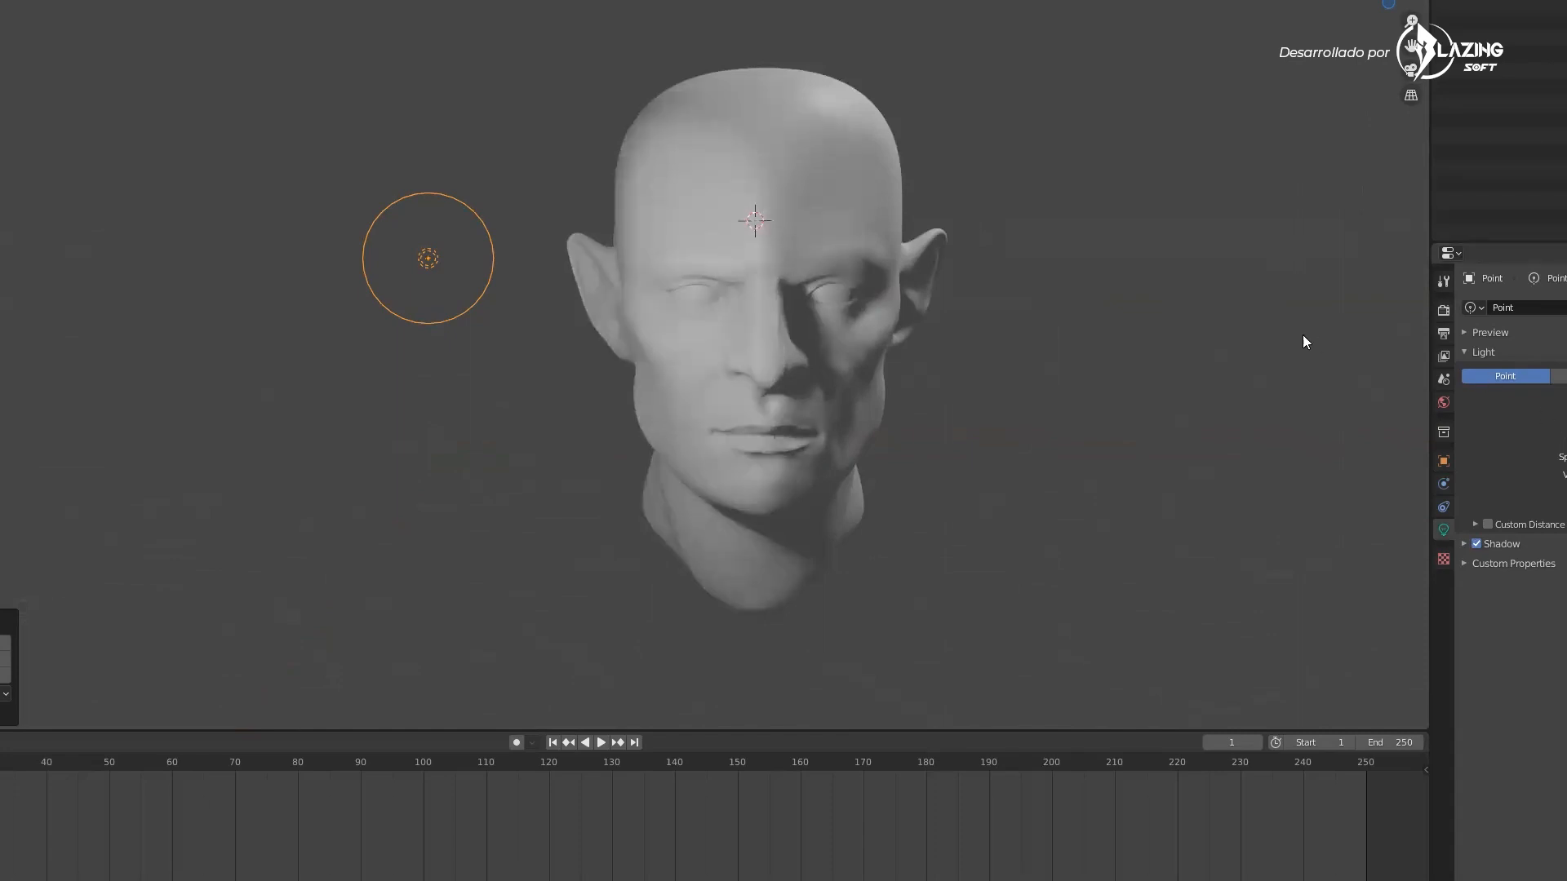
{"action": "middle_click_drag", "start_coordinate": [1321, 336], "coordinate": [1323, 344]}
{"action": "scroll", "coordinate": [835, 329], "scroll_direction": "up", "scroll_amount": 4}
{"action": "middle_click_drag", "start_coordinate": [870, 336], "coordinate": [855, 408]}
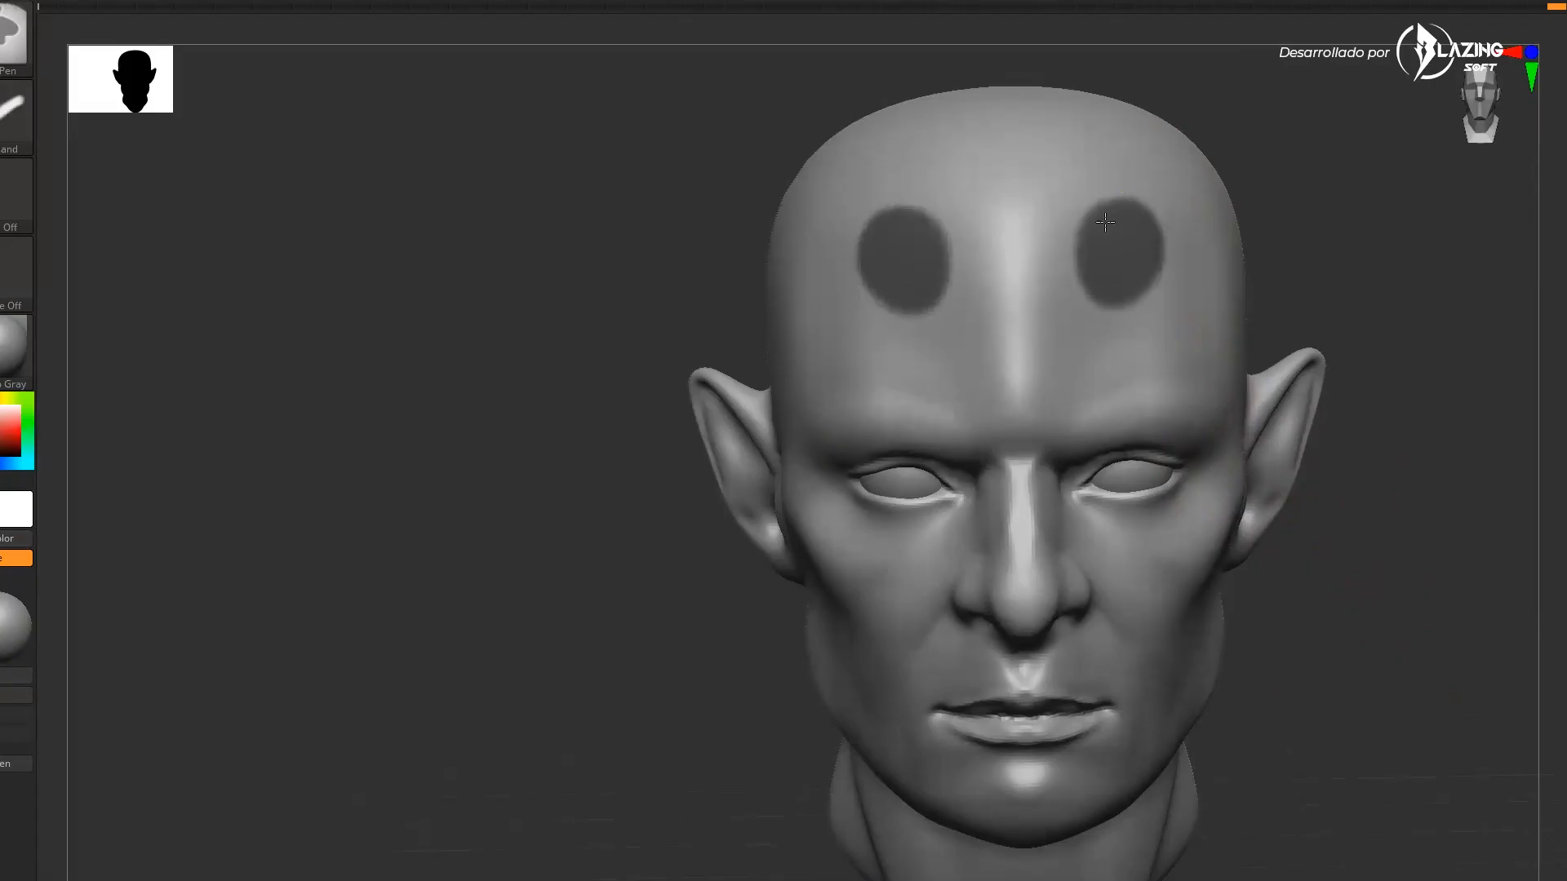
Back in ZBrush, fill the head using the Material fill option
{"action": "left_click_drag", "start_coordinate": [1360, 253], "coordinate": [1249, 245], "text": "alt"}
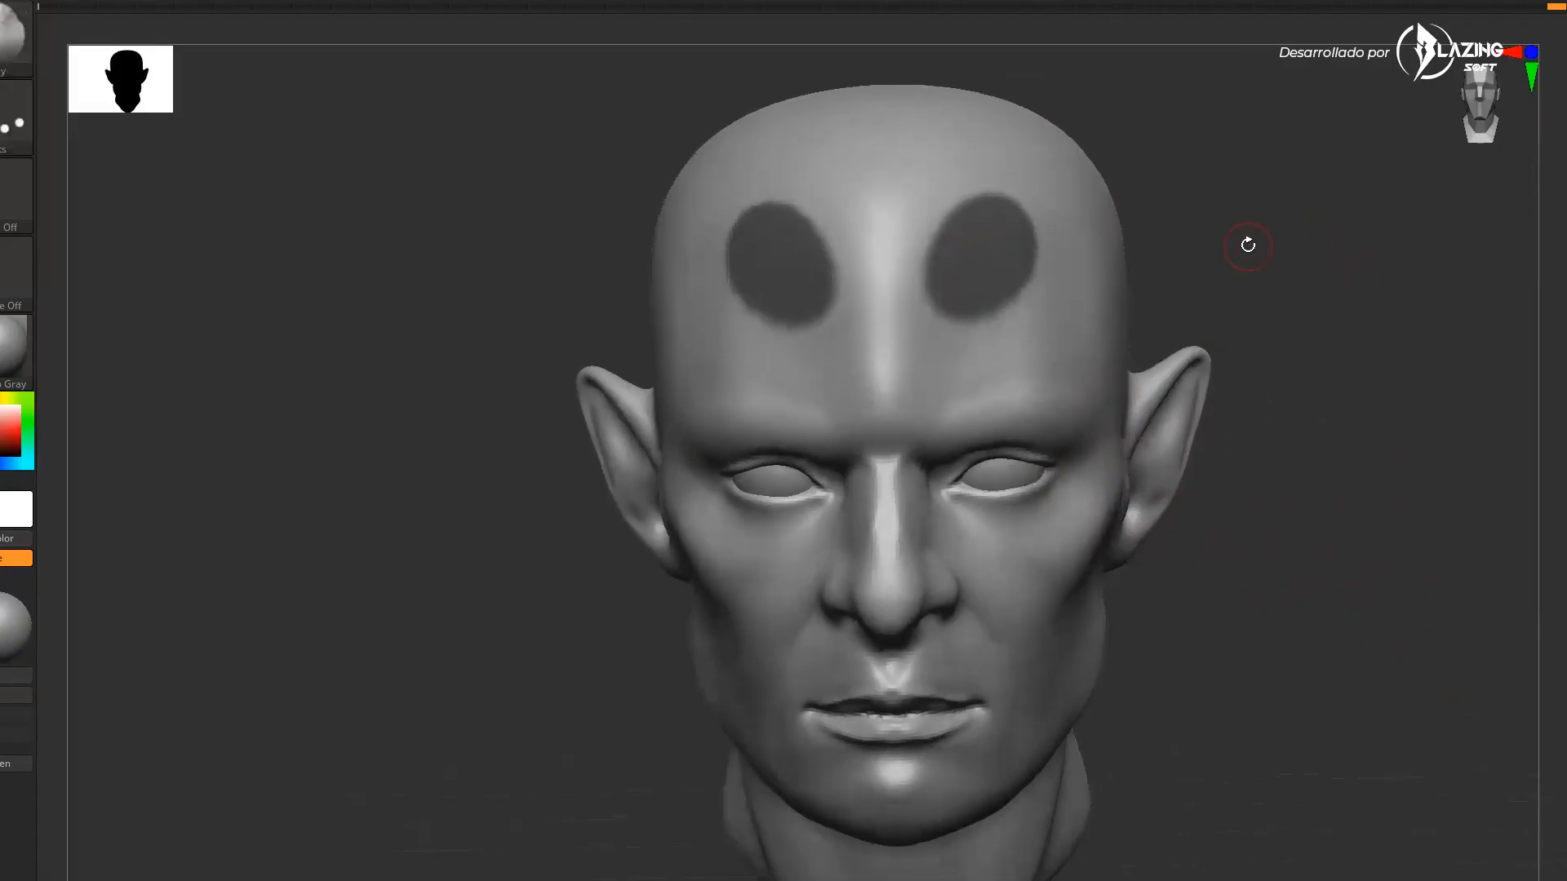
{"action": "left_click", "coordinate": [487, 0]}
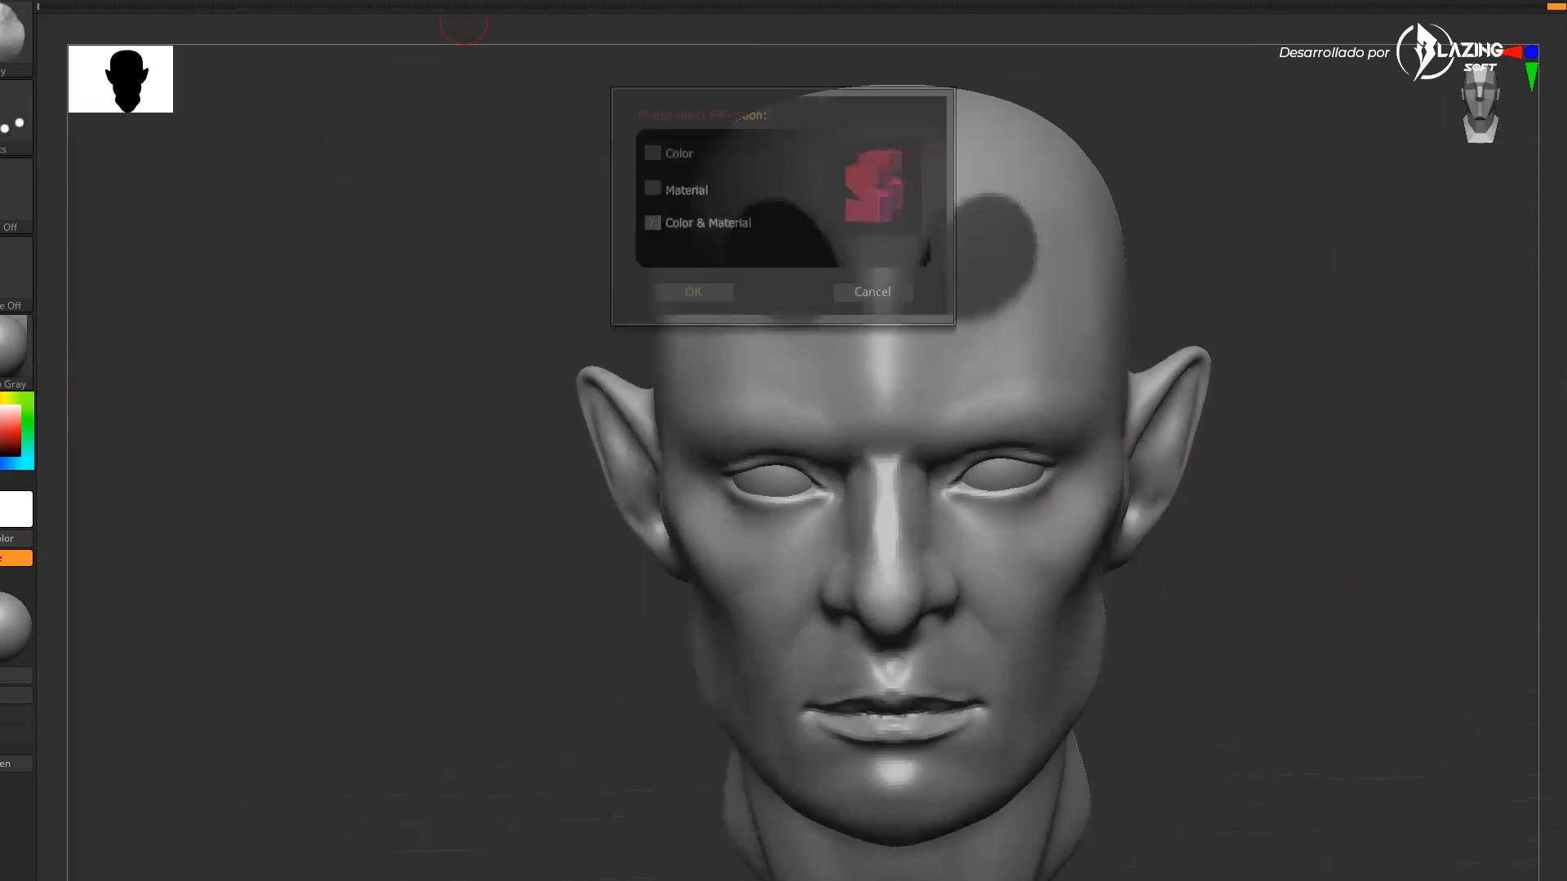
{"action": "left_click", "coordinate": [653, 182]}
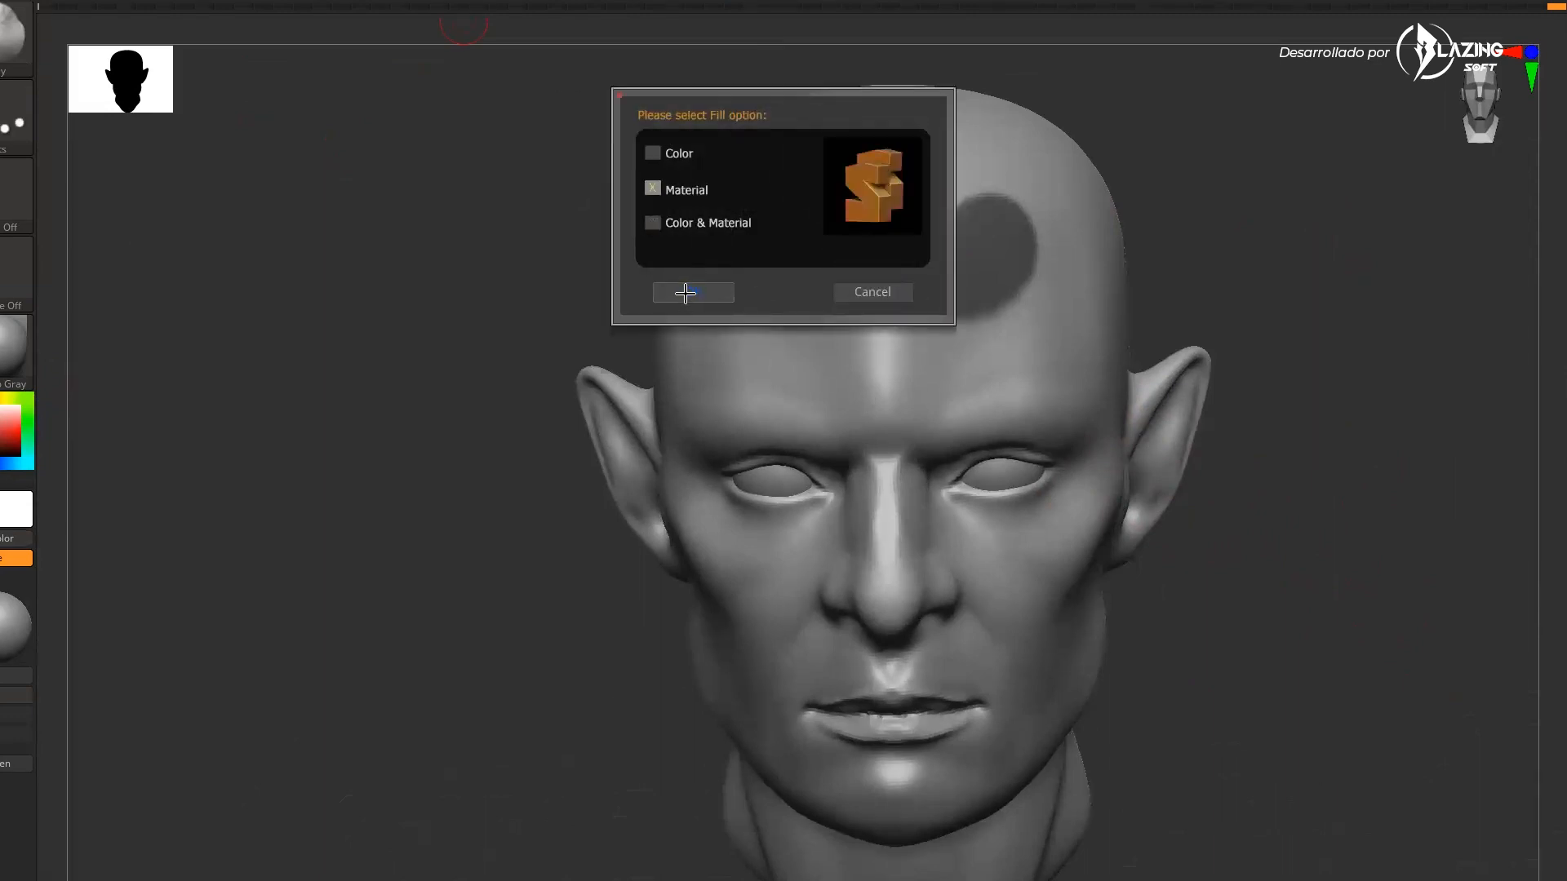
{"action": "left_click", "coordinate": [691, 292]}
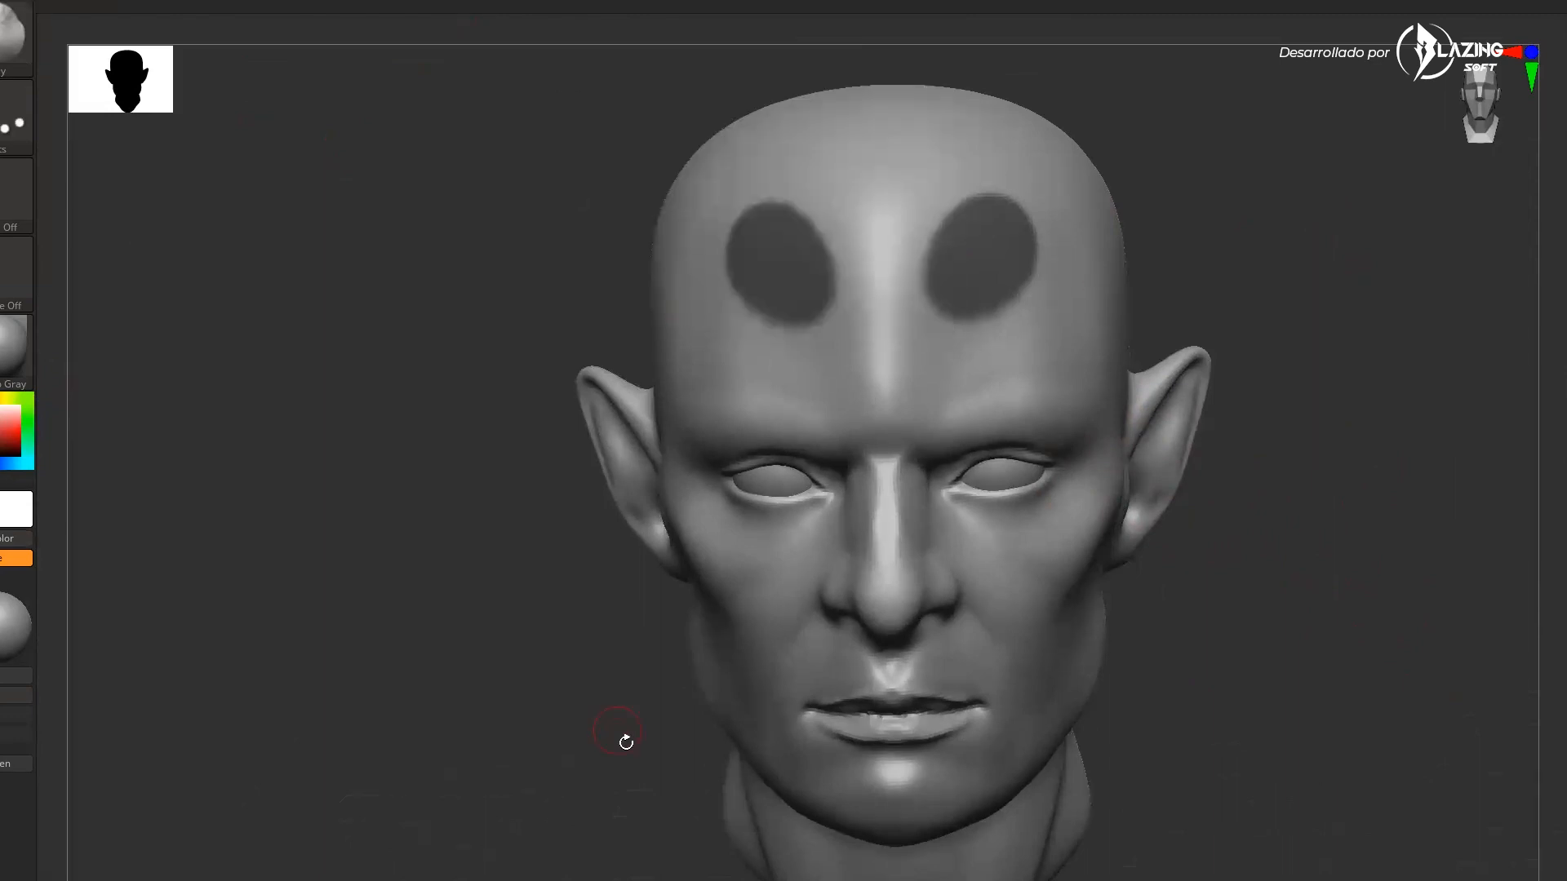
Select the Chrome BlueTint material and fill the head with it using the Material option
{"action": "left_click", "coordinate": [26, 397]}
{"action": "left_click", "coordinate": [13, 347]}
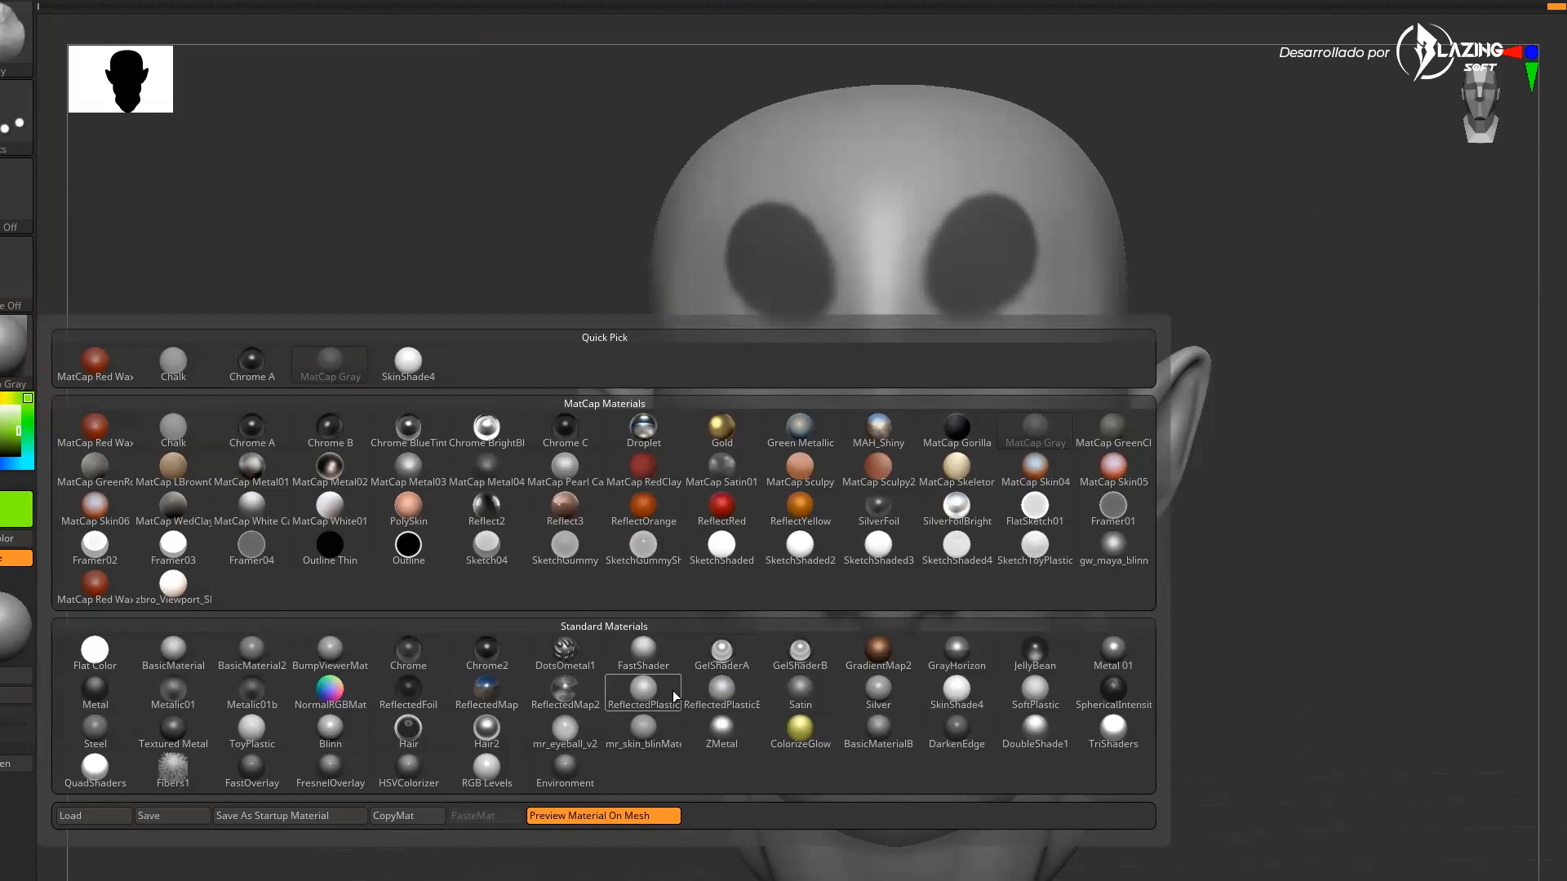
{"action": "mouse_move", "coordinate": [669, 697]}
{"action": "left_click", "coordinate": [410, 428]}
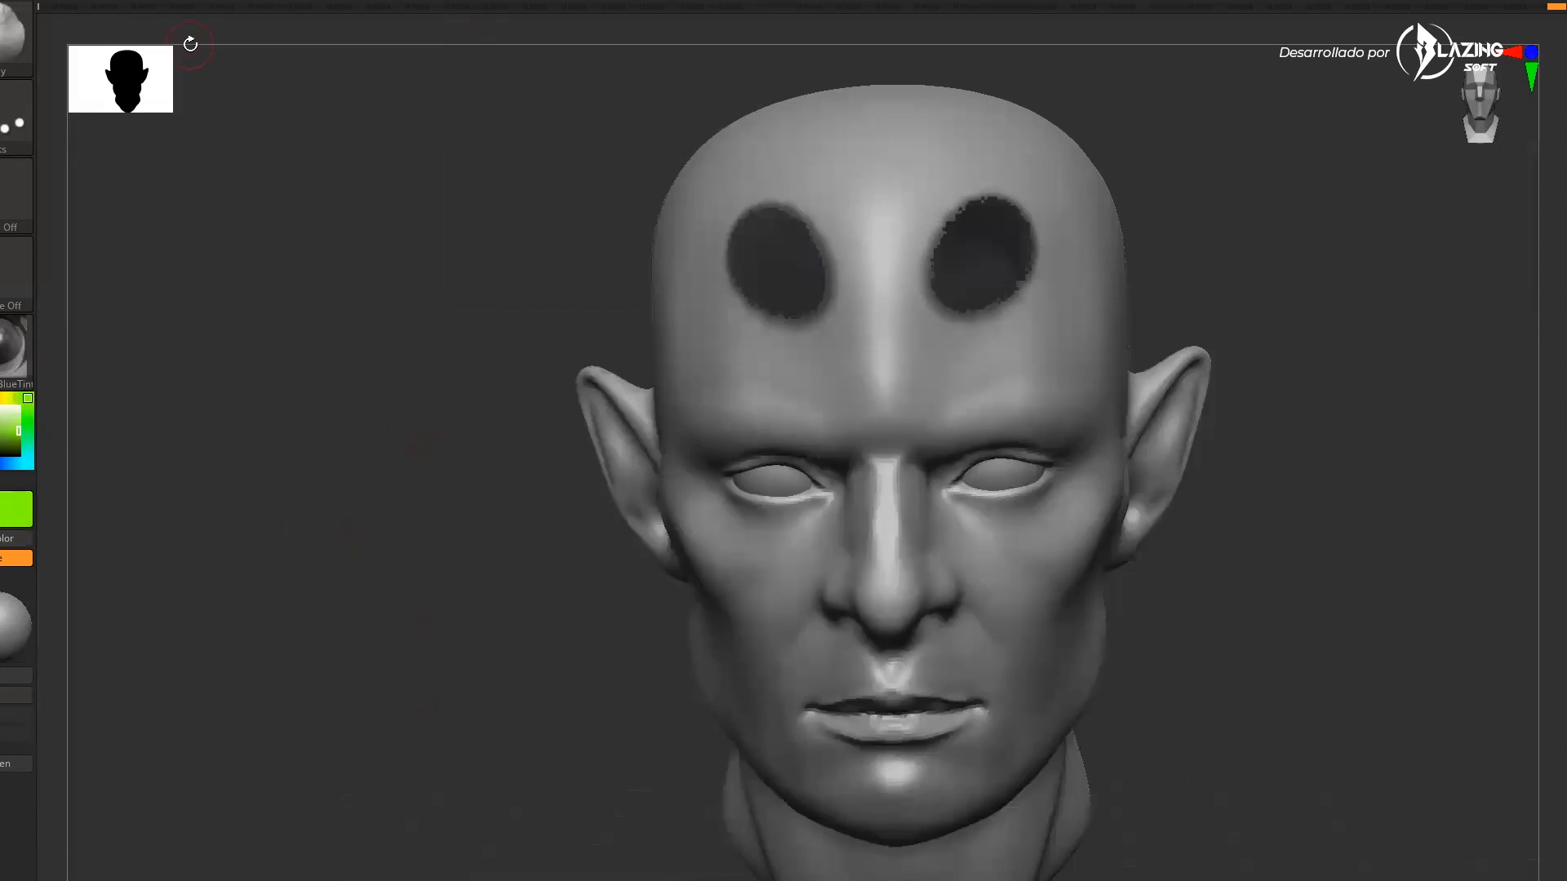
{"action": "key", "text": "ctrl"}
{"action": "left_click", "coordinate": [1298, 254], "text": "ctrl"}
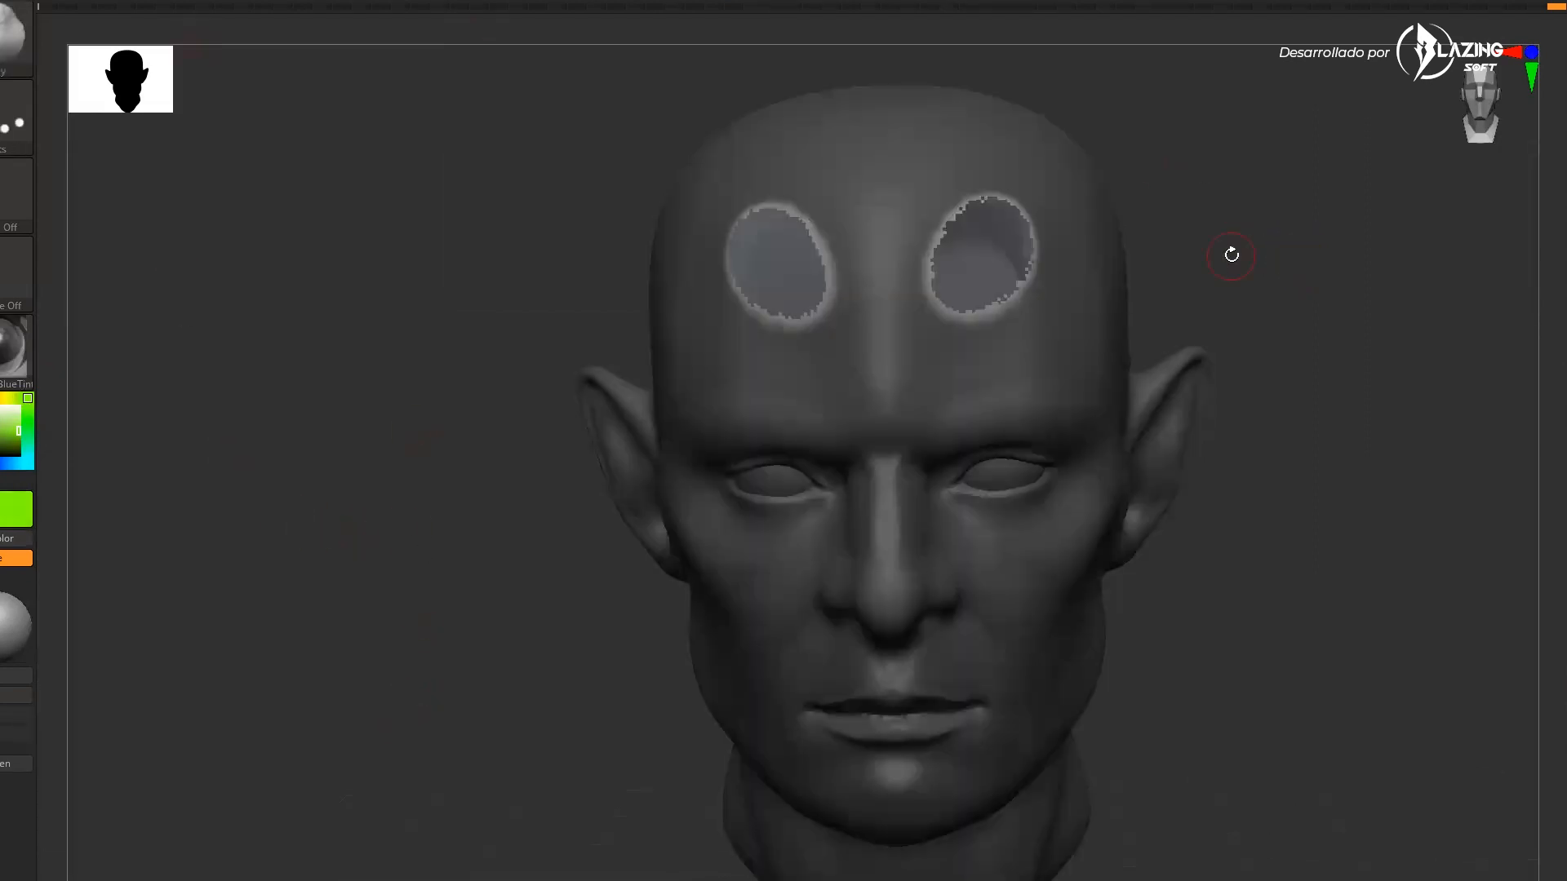
{"action": "key", "text": "ctrl+f"}
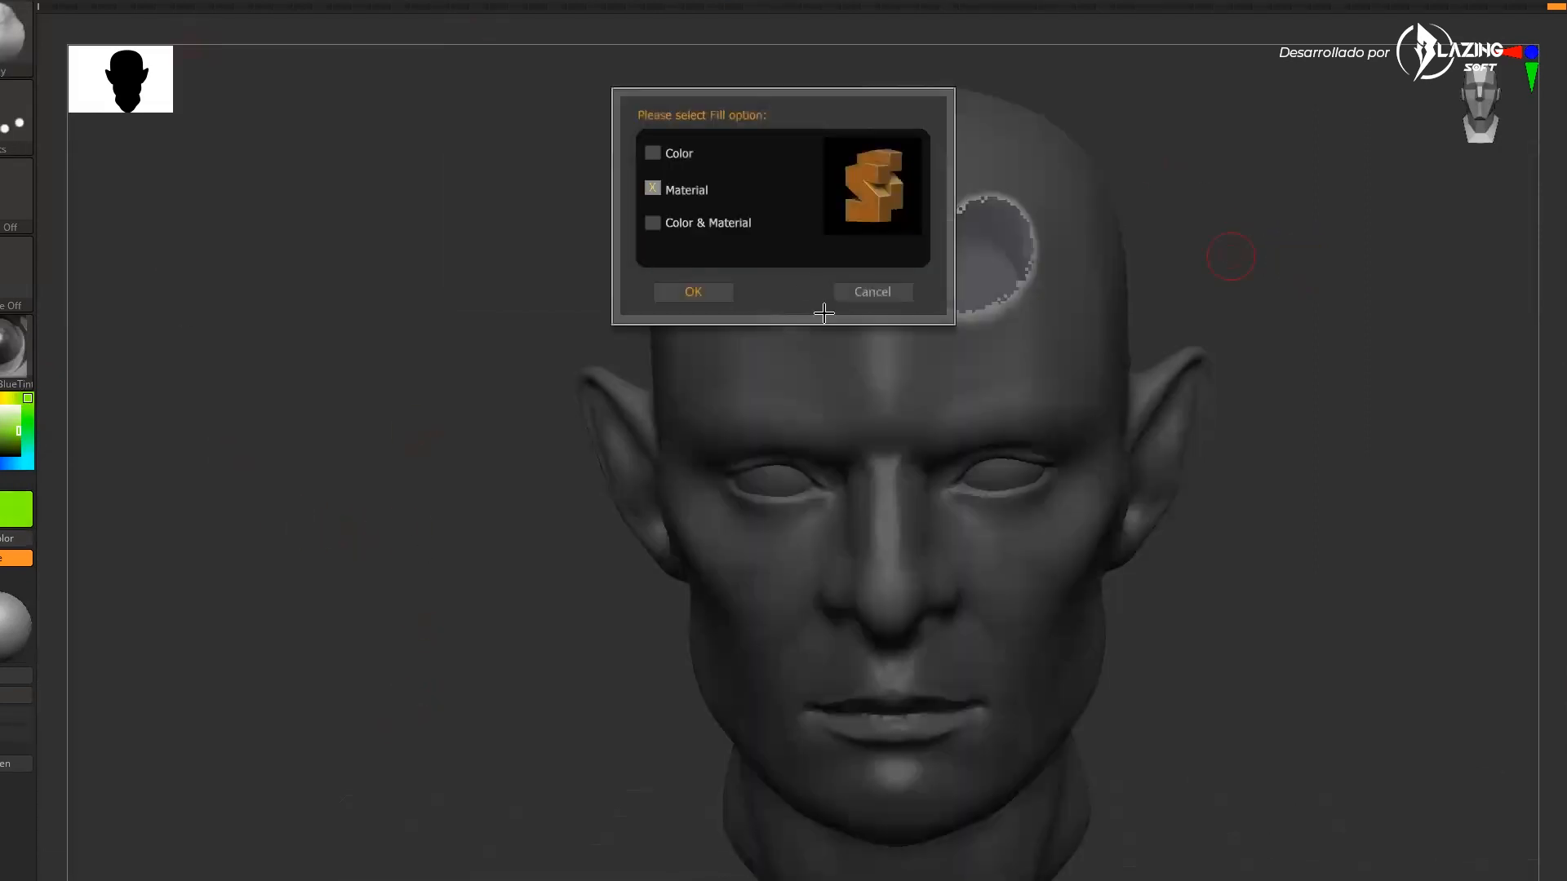
{"action": "left_click", "coordinate": [703, 299]}
Switch the head's material to BasicMaterial
{"action": "left_click_drag", "start_coordinate": [1393, 448], "coordinate": [1298, 560], "text": "ctrl"}
{"action": "mouse_move", "coordinate": [1115, 279]}
{"action": "left_mouse_down"}
{"action": "mouse_move", "coordinate": [1344, 448]}
{"action": "mouse_move", "coordinate": [1349, 551]}
{"action": "mouse_move", "coordinate": [1266, 634]}
{"action": "left_mouse_up"}
{"action": "left_click", "coordinate": [1263, 641], "text": "ctrl"}
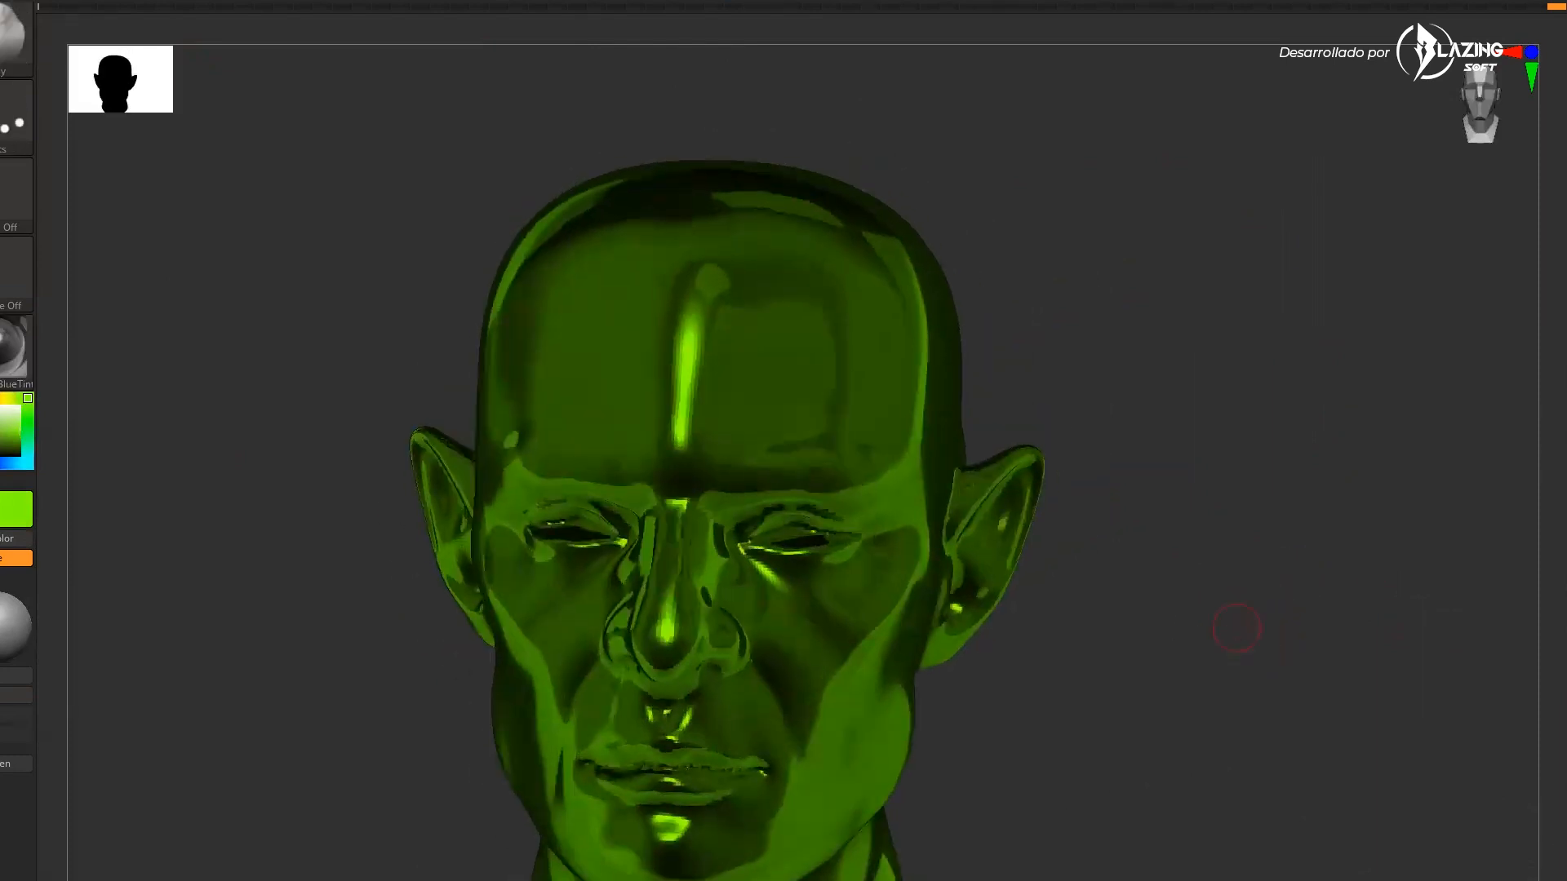
{"action": "key", "text": "v"}
{"action": "left_click", "coordinate": [14, 336]}
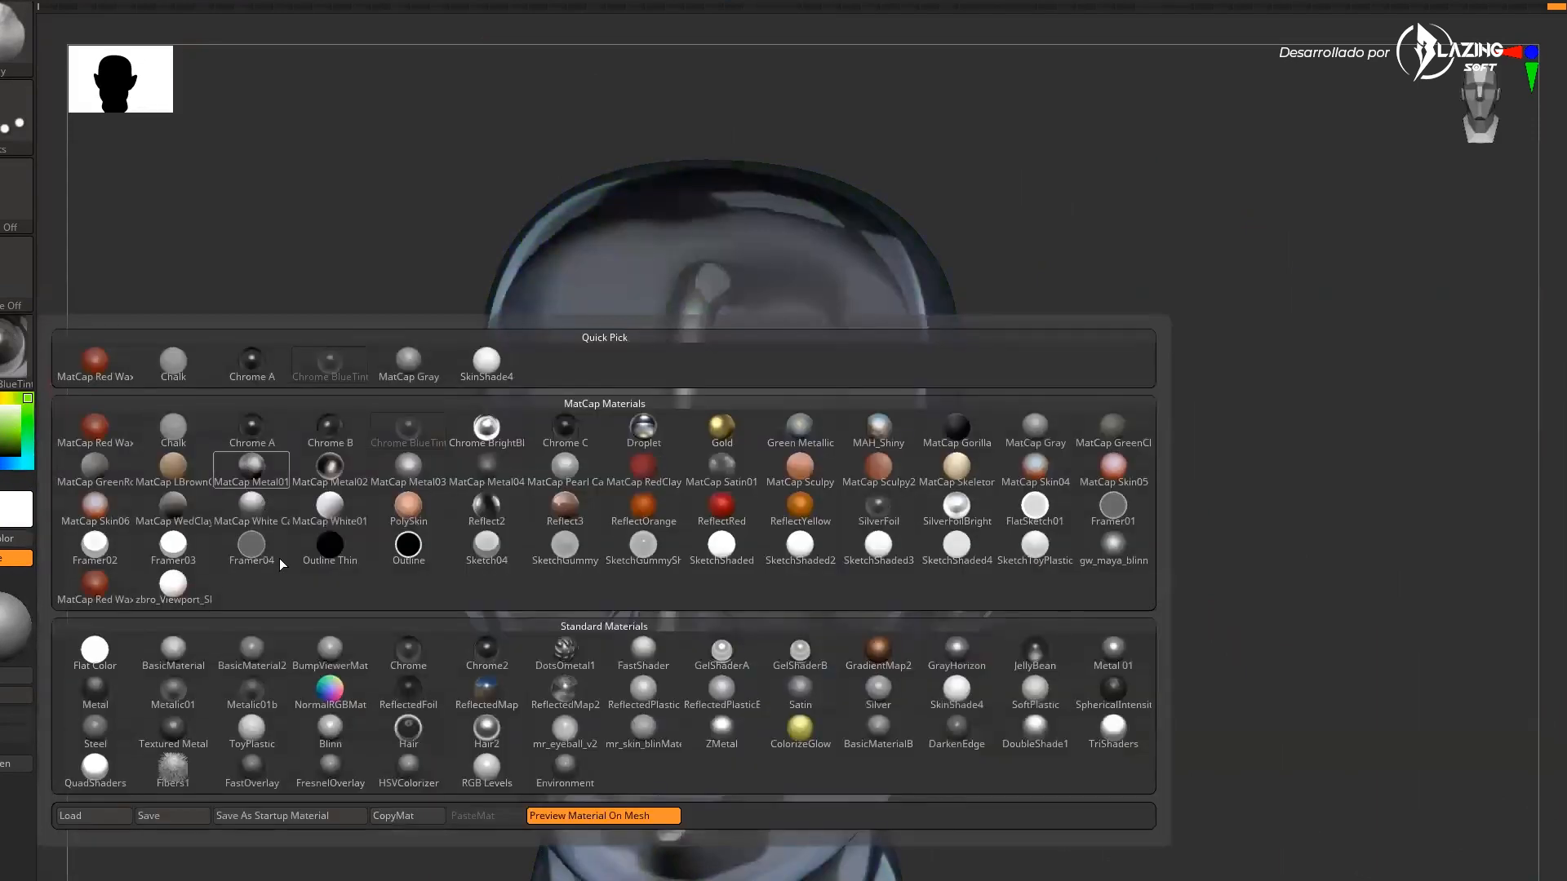
{"action": "left_click", "coordinate": [173, 650]}
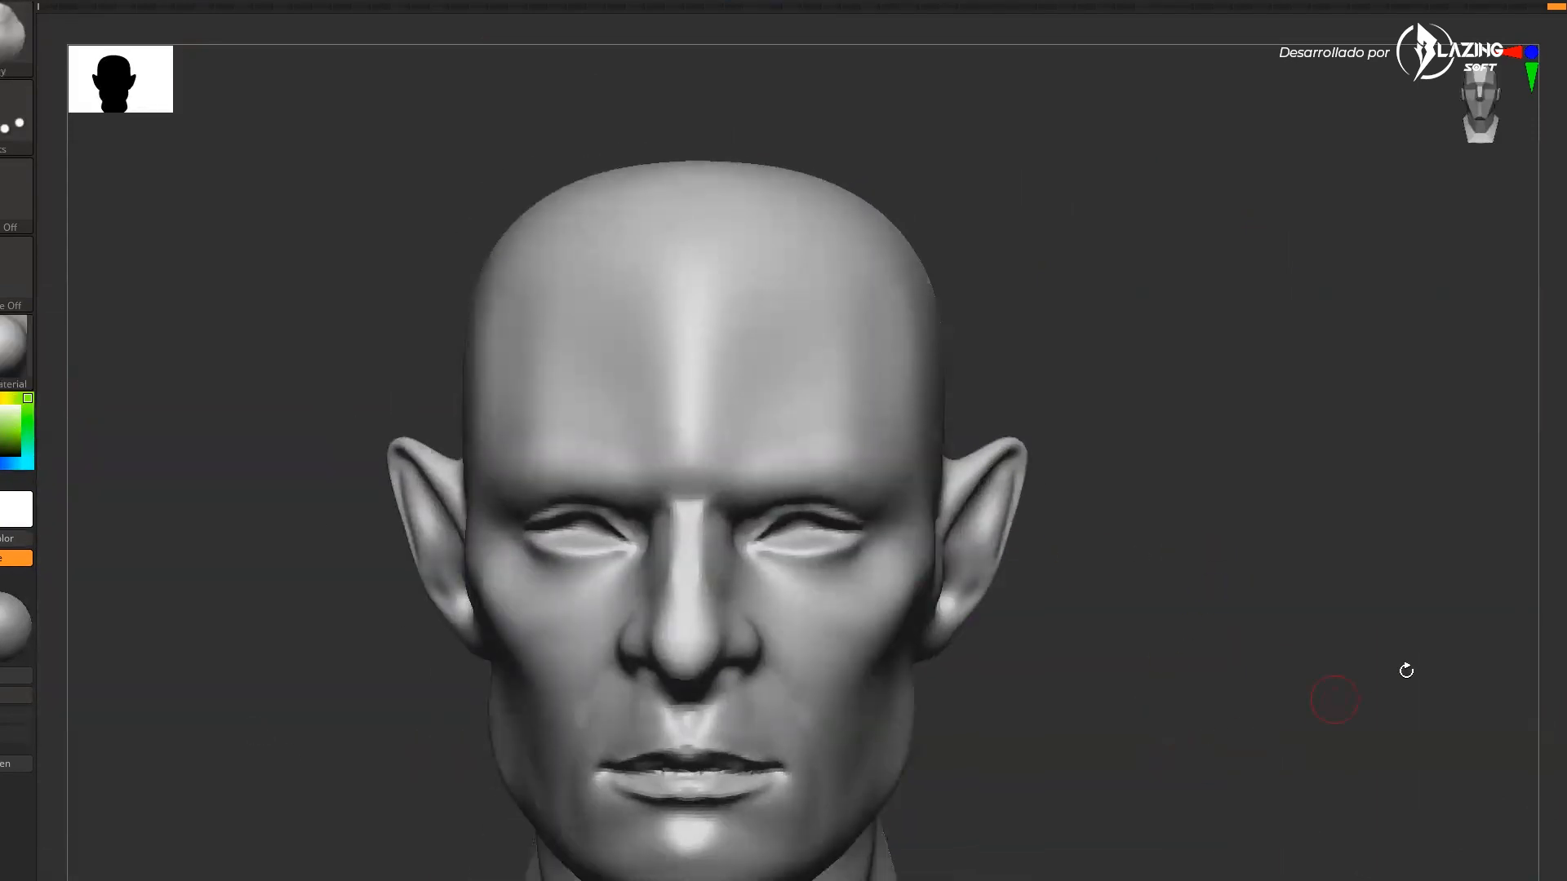
{"action": "mouse_move", "coordinate": [1392, 696]}
{"action": "left_mouse_down"}
{"action": "mouse_move", "coordinate": [1472, 633]}
{"action": "mouse_move", "coordinate": [1457, 643]}
{"action": "left_mouse_up"}
{"action": "left_click_drag", "start_coordinate": [1384, 596], "coordinate": [1255, 649], "text": "alt"}
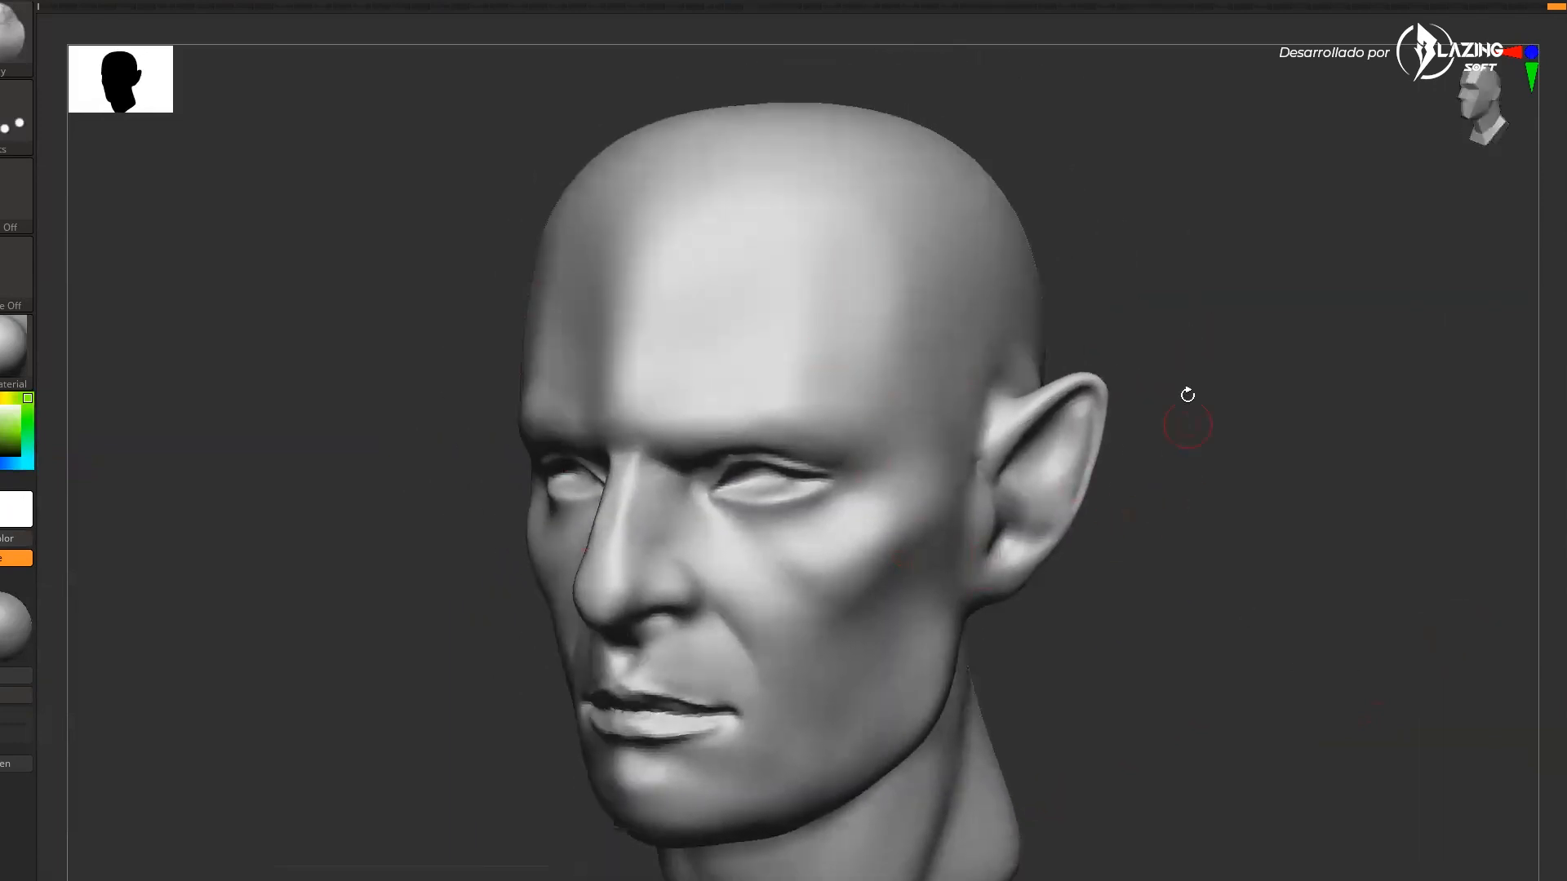
{"action": "left_click_drag", "start_coordinate": [940, 294], "coordinate": [936, 308], "text": "ctrl"}
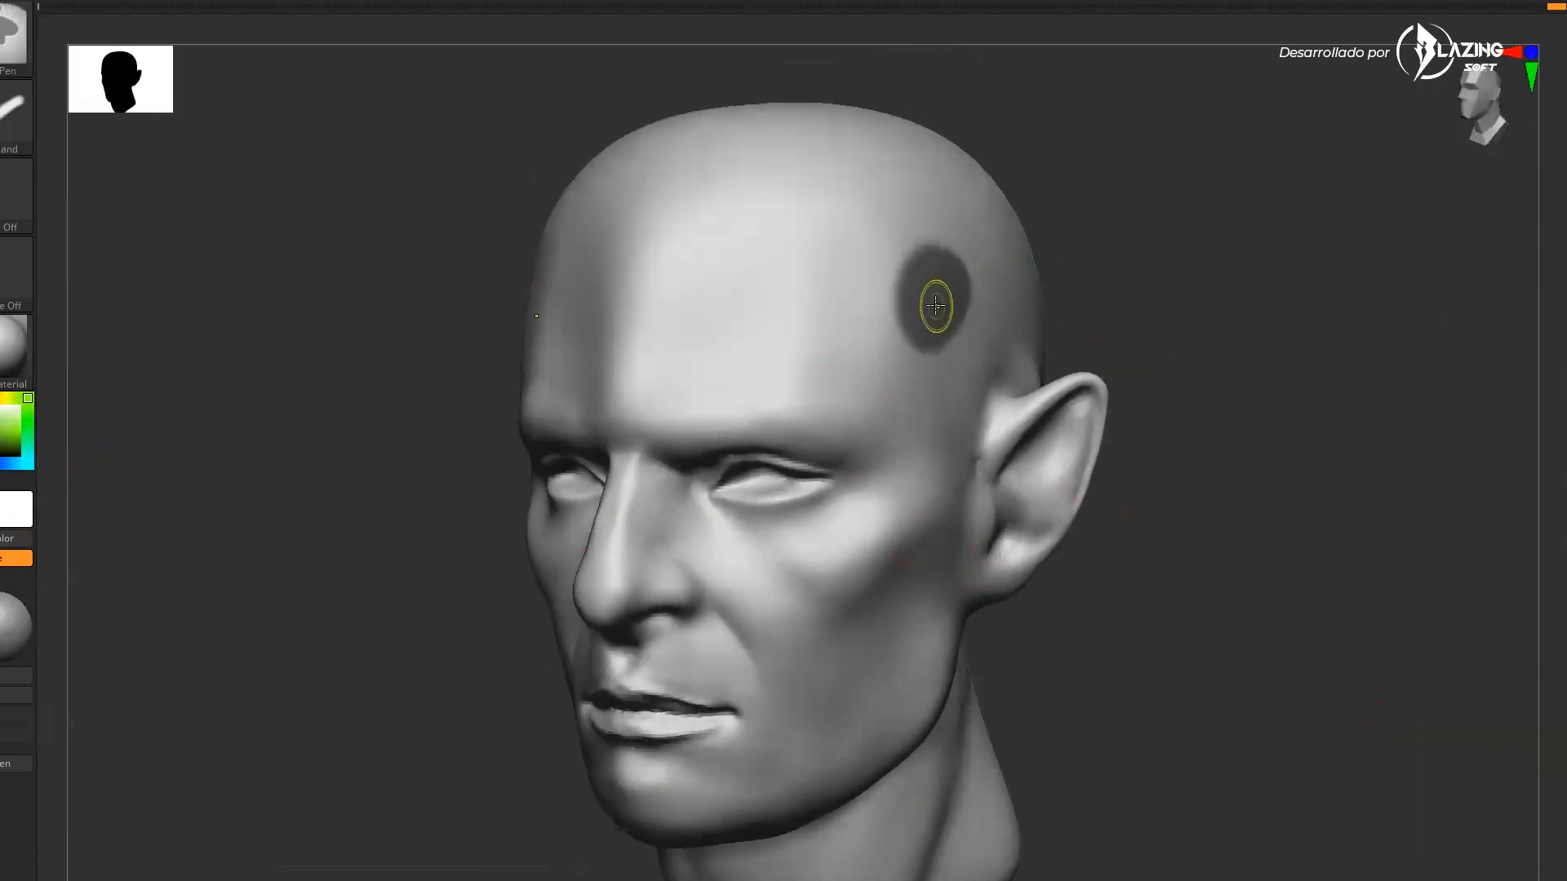
{"action": "left_click_drag", "start_coordinate": [1204, 390], "coordinate": [1172, 398]}
{"action": "key", "text": "ctrl+z"}
Zoom in on the eyes and refine the upper eyelid folds
{"action": "left_click_drag", "start_coordinate": [1122, 553], "coordinate": [1081, 678], "text": "shift"}
{"action": "left_click_drag", "start_coordinate": [1084, 365], "coordinate": [1098, 259], "text": "alt"}
{"action": "mouse_move", "coordinate": [698, 469]}
{"action": "left_mouse_down", "text": "ctrl"}
{"action": "mouse_move", "coordinate": [714, 493]}
{"action": "mouse_move", "coordinate": [596, 463]}
{"action": "mouse_move", "coordinate": [470, 530]}
{"action": "left_mouse_up", "text": "ctrl"}
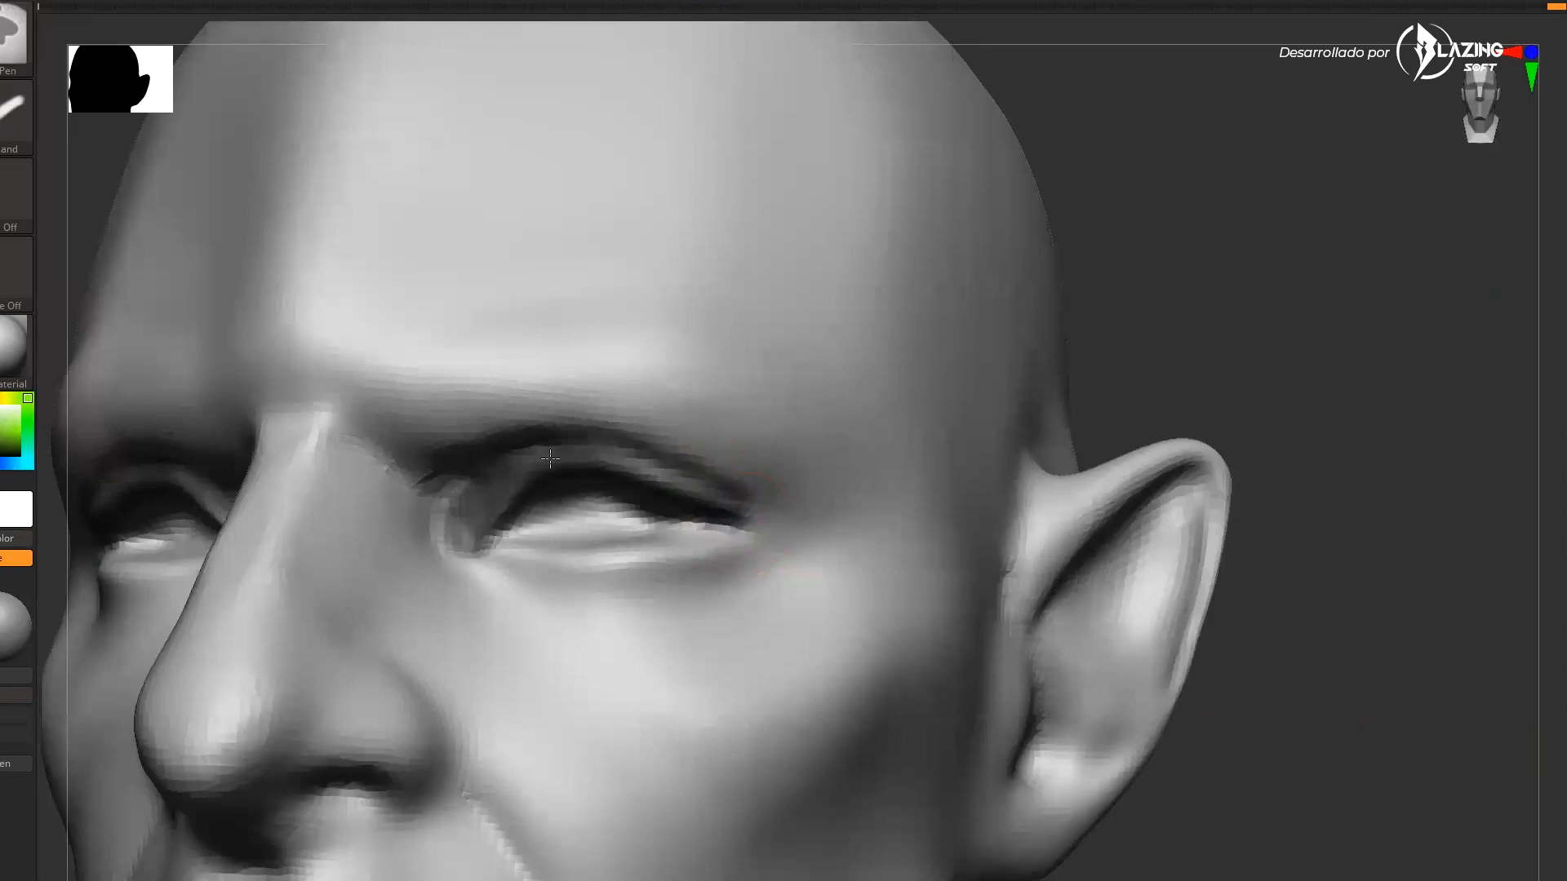
{"action": "left_click_drag", "start_coordinate": [1164, 315], "coordinate": [1156, 342], "text": "shift"}
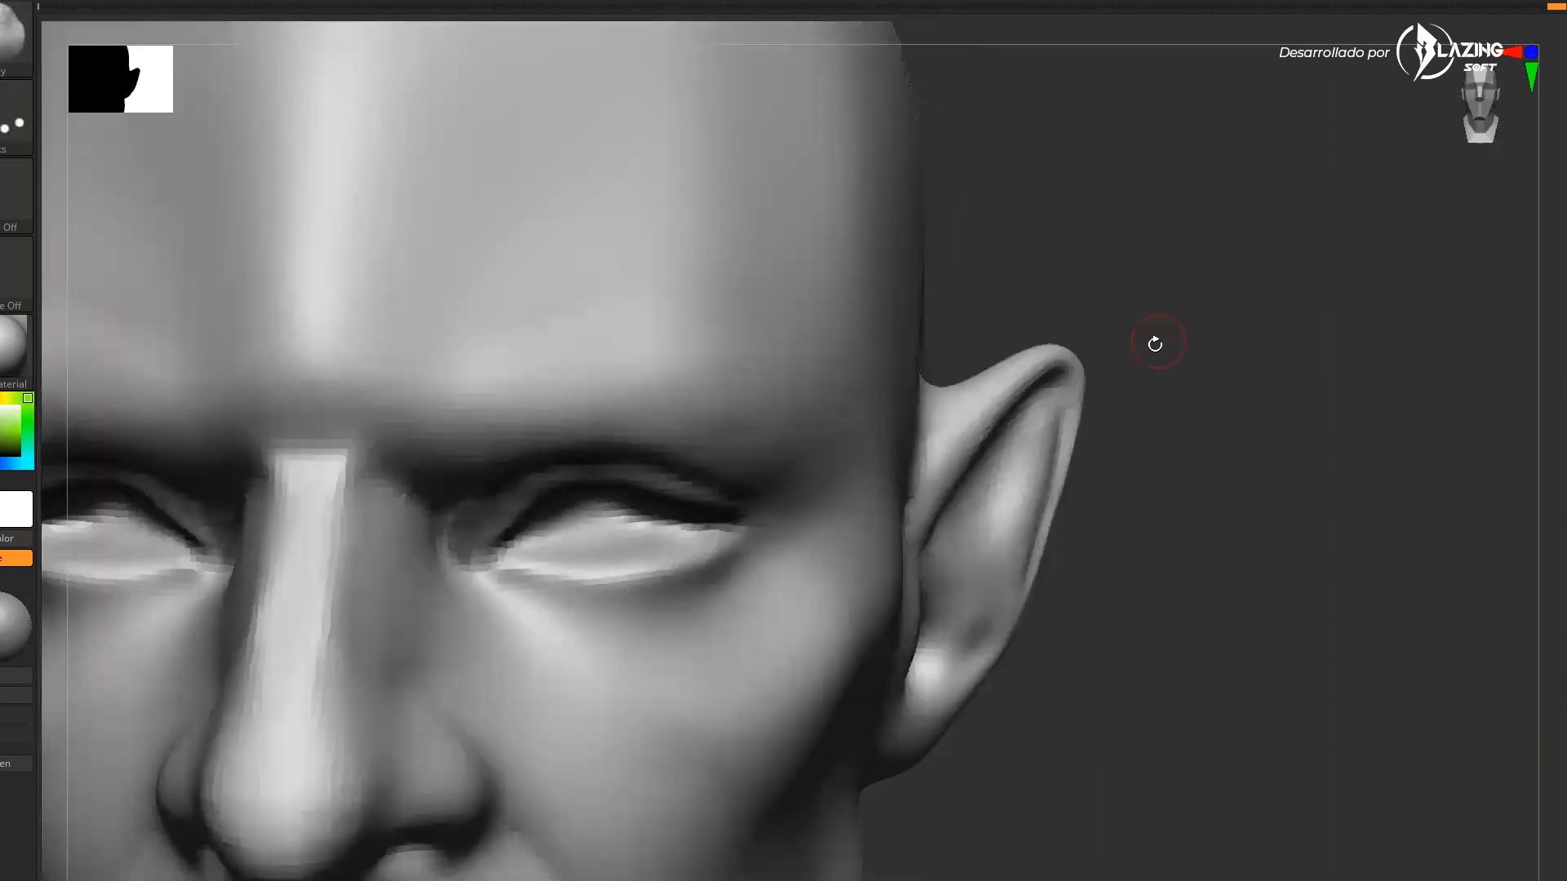
{"action": "left_click", "coordinate": [1225, 375], "text": "ctrl"}
{"action": "mouse_move", "coordinate": [1235, 389]}
{"action": "left_mouse_down"}
{"action": "mouse_move", "coordinate": [1244, 359]}
{"action": "mouse_move", "coordinate": [1228, 381]}
{"action": "left_mouse_up"}
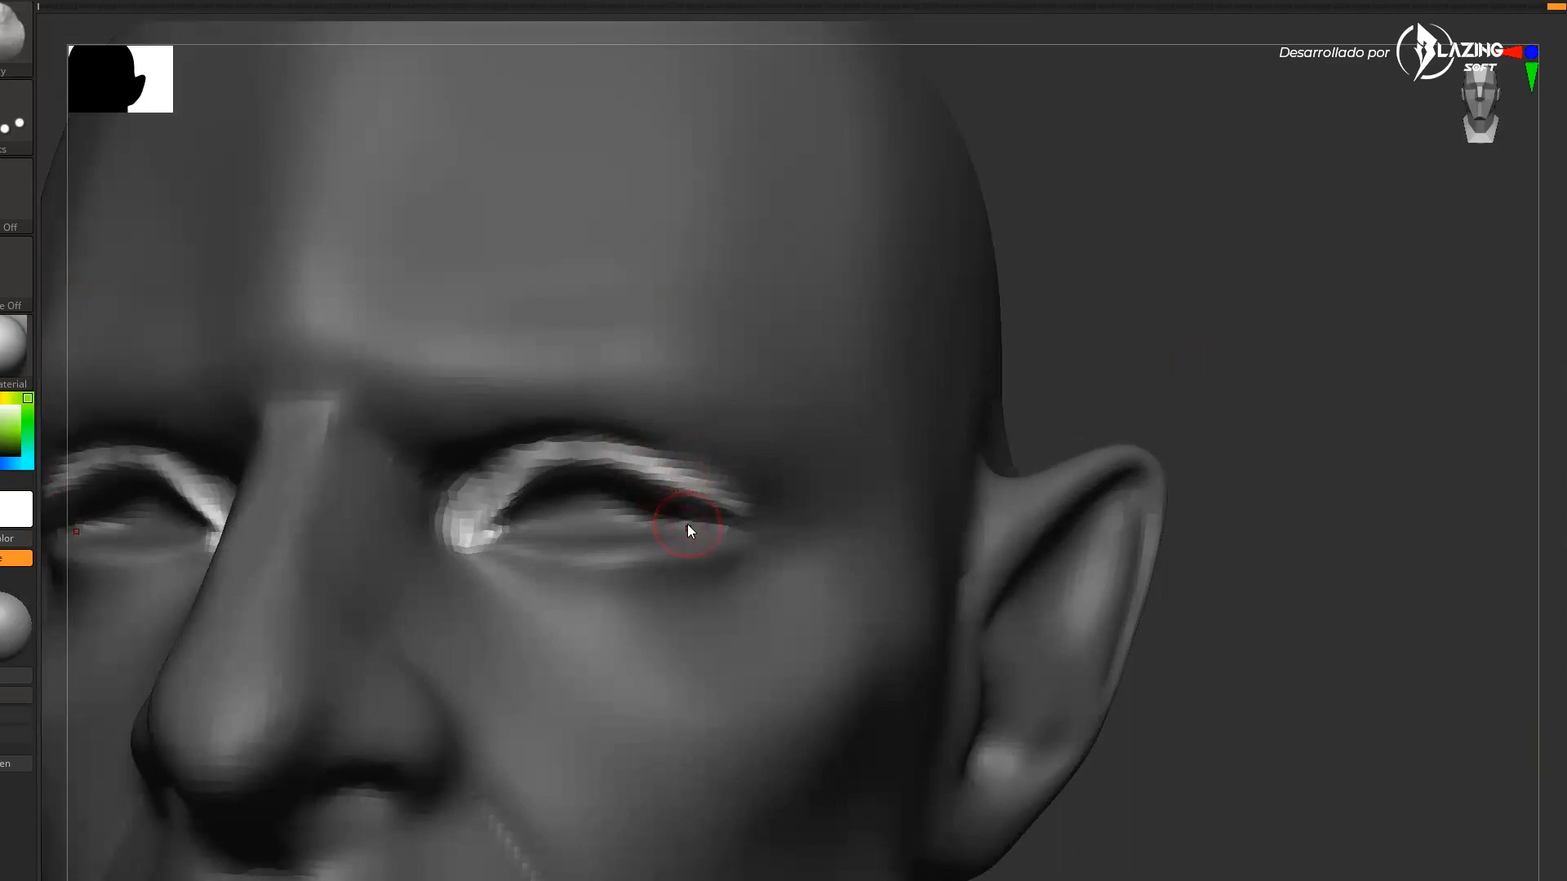
Deepen the creases along both brow ridges above the eyes
{"action": "key", "text": "alt+Tab"}
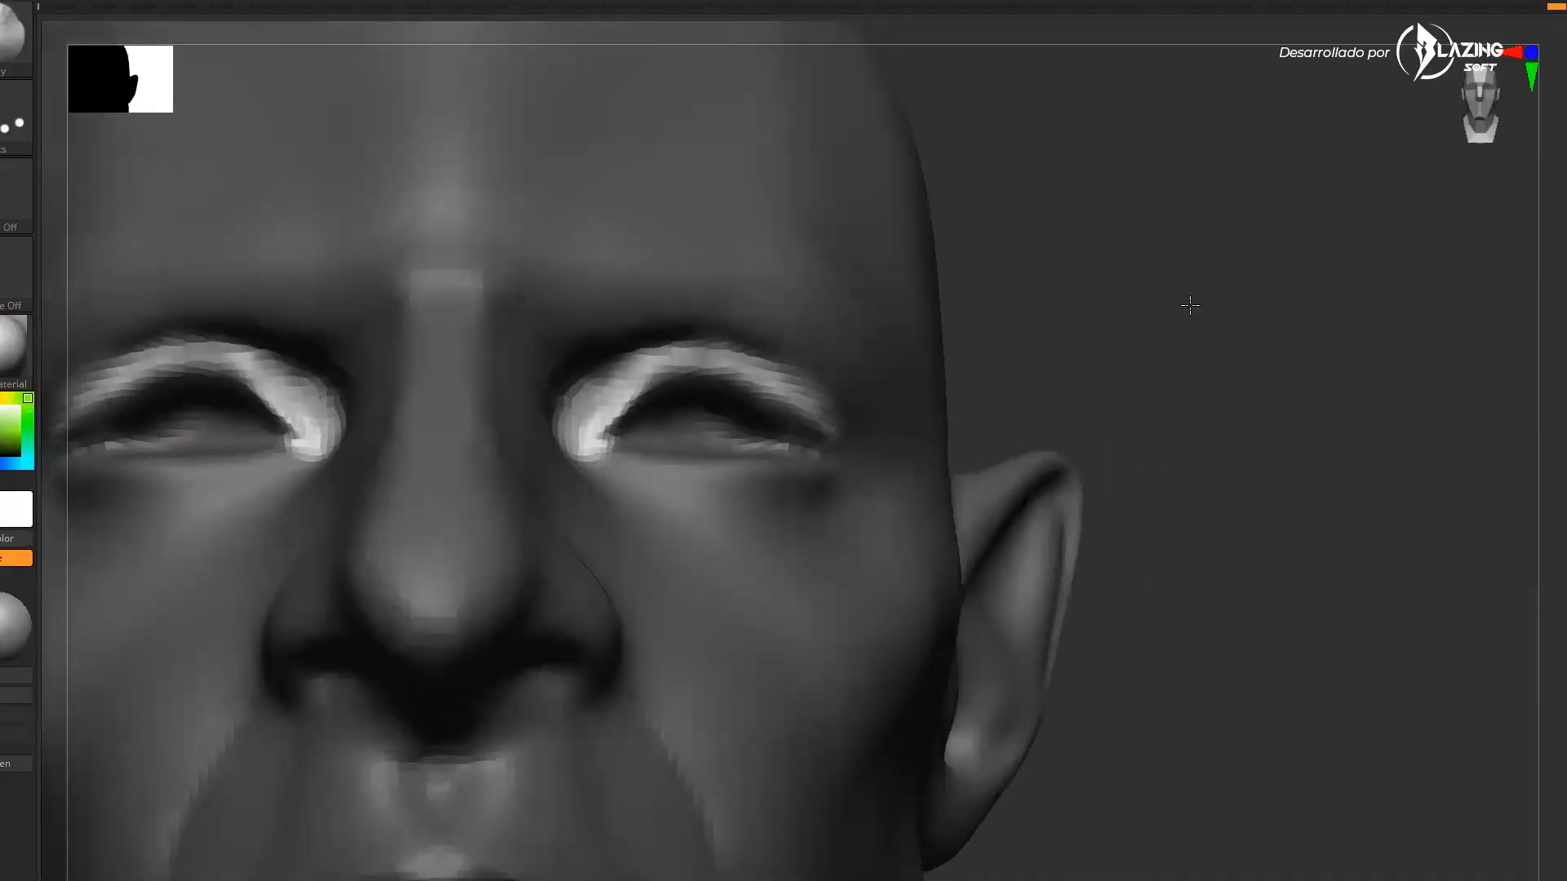
{"action": "left_click_drag", "start_coordinate": [1190, 306], "coordinate": [1219, 281]}
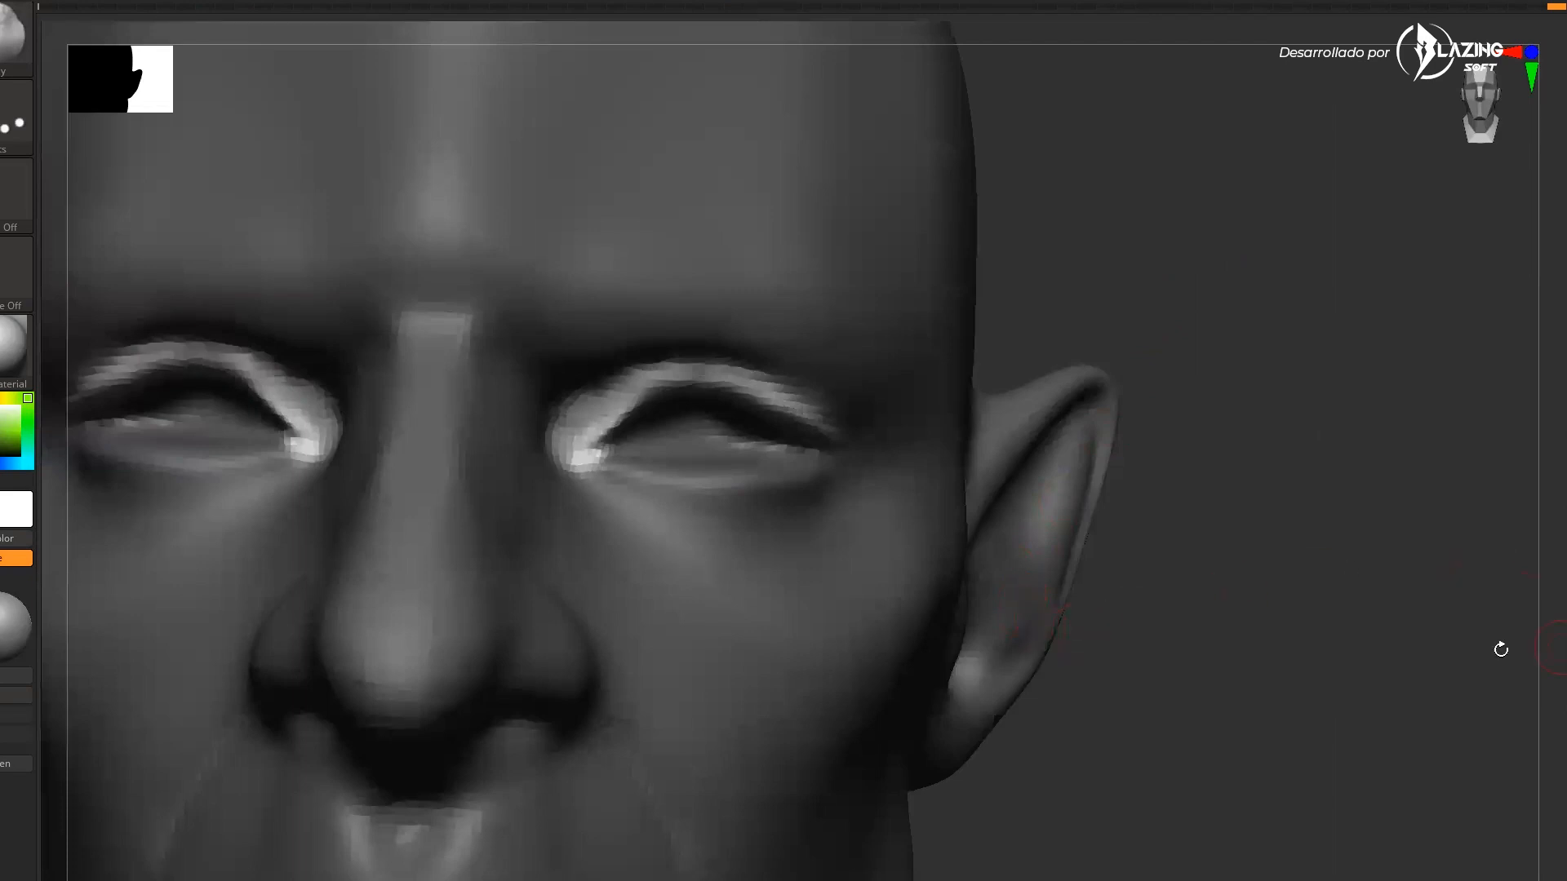
{"action": "left_click_drag", "start_coordinate": [1463, 637], "coordinate": [1031, 474]}
{"action": "key", "text": "s"}
{"action": "mouse_move", "coordinate": [820, 337]}
{"action": "left_mouse_down"}
{"action": "mouse_move", "coordinate": [857, 342]}
{"action": "mouse_move", "coordinate": [810, 310]}
{"action": "left_mouse_up"}
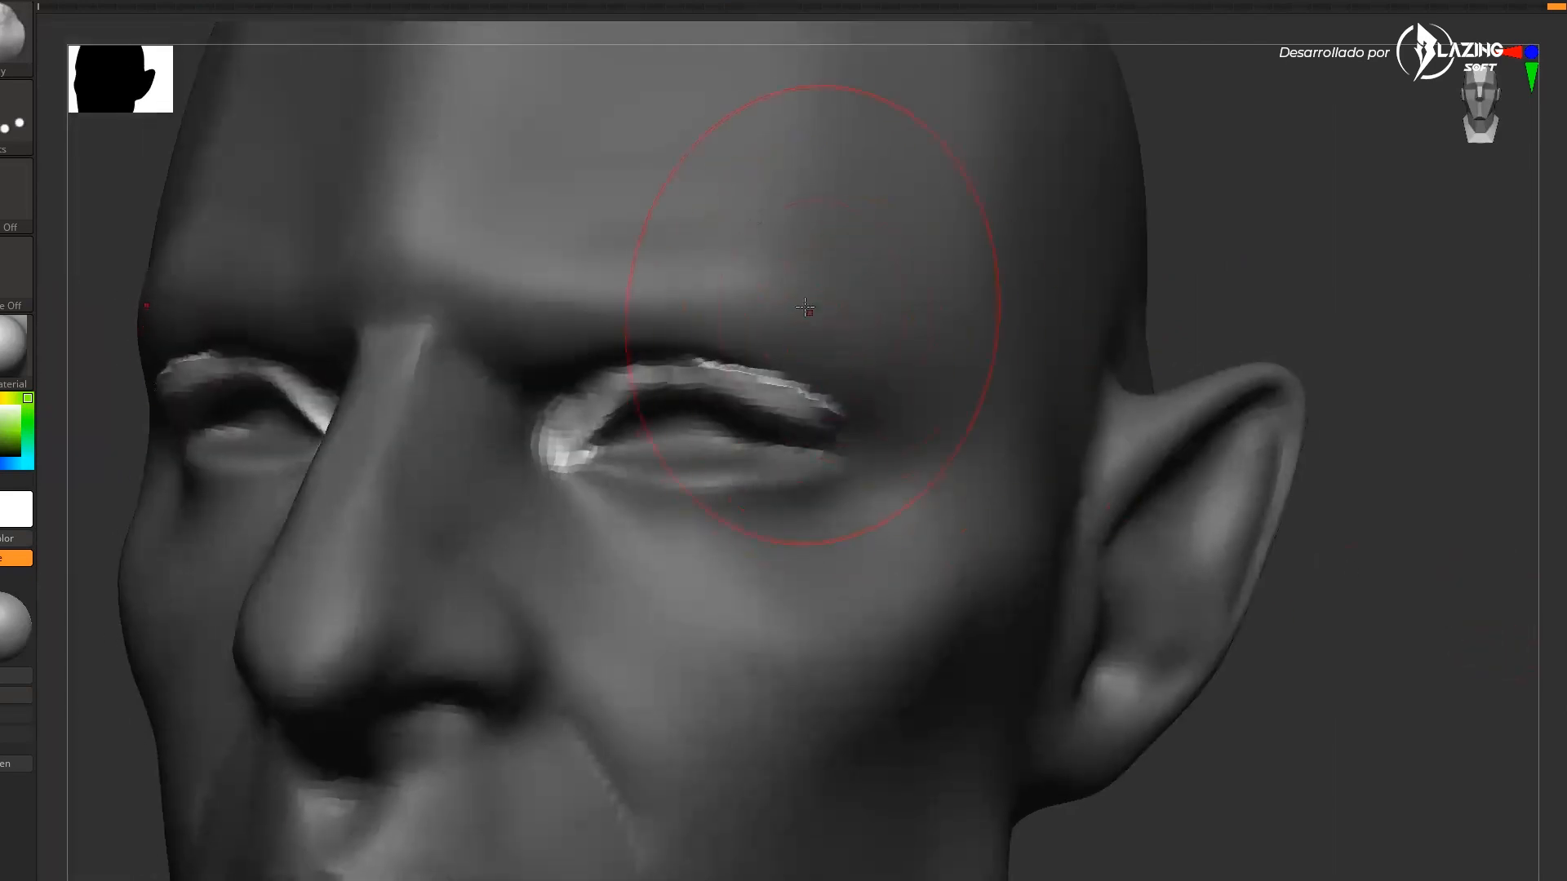
{"action": "key", "text": "ctrl+z"}
{"action": "left_click", "coordinate": [1263, 292], "text": "ctrl"}
{"action": "mouse_move", "coordinate": [763, 359]}
{"action": "left_mouse_down"}
{"action": "mouse_move", "coordinate": [745, 319]}
{"action": "mouse_move", "coordinate": [781, 302]}
{"action": "mouse_move", "coordinate": [721, 296]}
{"action": "left_mouse_up"}
{"action": "key", "text": "ctrl+z"}
{"action": "mouse_move", "coordinate": [1179, 256]}
{"action": "left_mouse_down"}
{"action": "mouse_move", "coordinate": [1192, 297]}
{"action": "mouse_move", "coordinate": [1163, 269]}
{"action": "left_mouse_up"}
{"action": "mouse_move", "coordinate": [707, 364]}
{"action": "left_mouse_down", "text": "shift"}
{"action": "mouse_move", "coordinate": [822, 413]}
{"action": "mouse_move", "coordinate": [767, 385]}
{"action": "left_mouse_up", "text": "shift"}
{"action": "left_click_drag", "start_coordinate": [1172, 297], "coordinate": [1166, 261]}
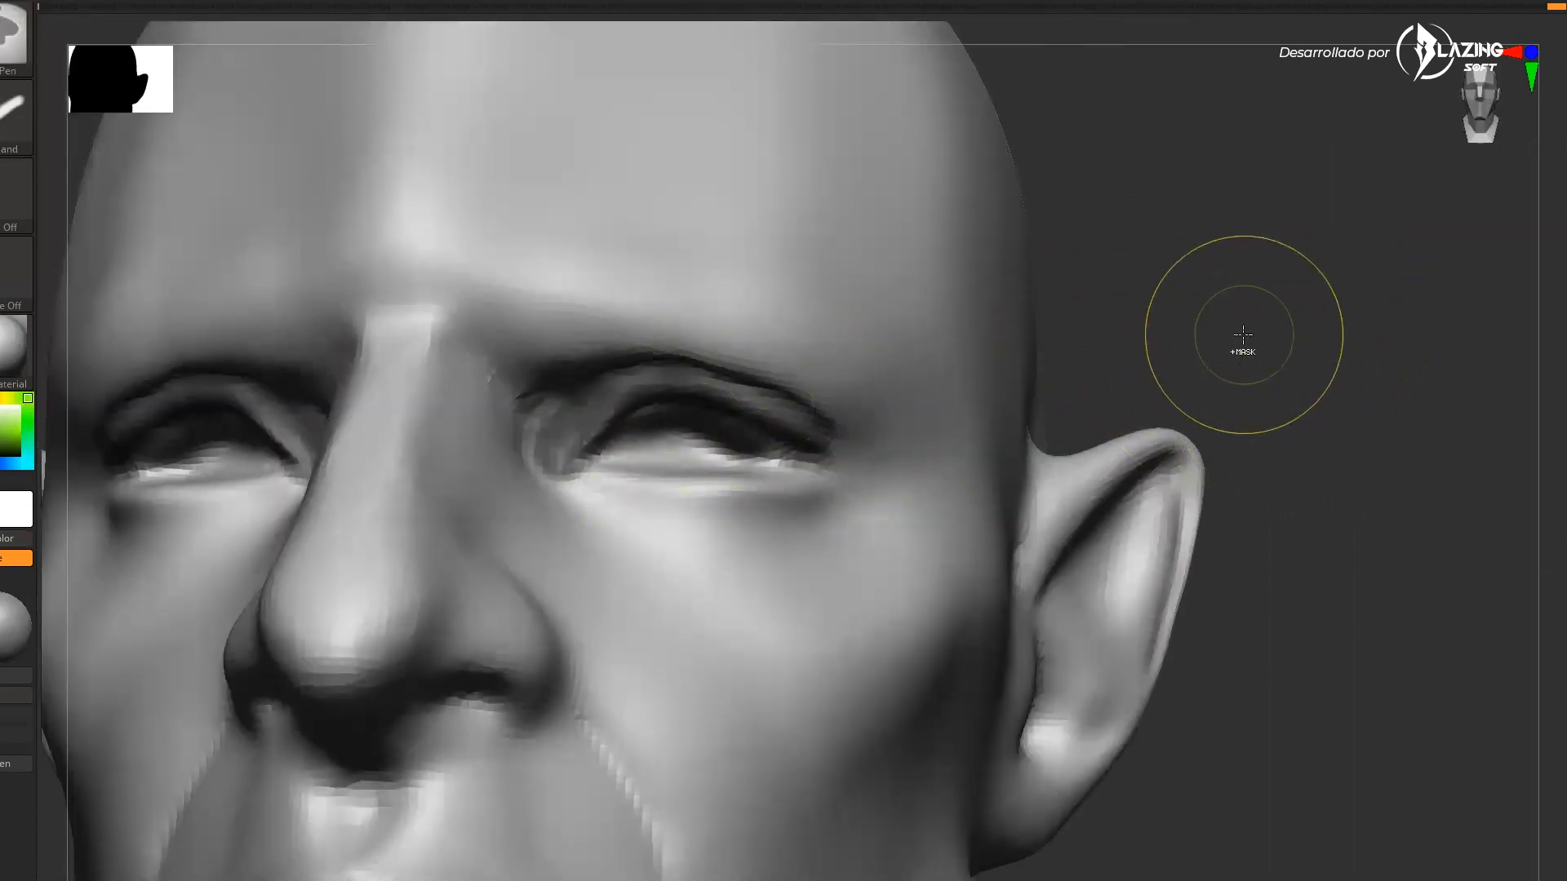
Convert the masked brow area into its own polygroup
{"action": "left_click", "coordinate": [1261, 361], "text": "ctrl"}
{"action": "left_click", "coordinate": [1273, 372], "text": "ctrl"}
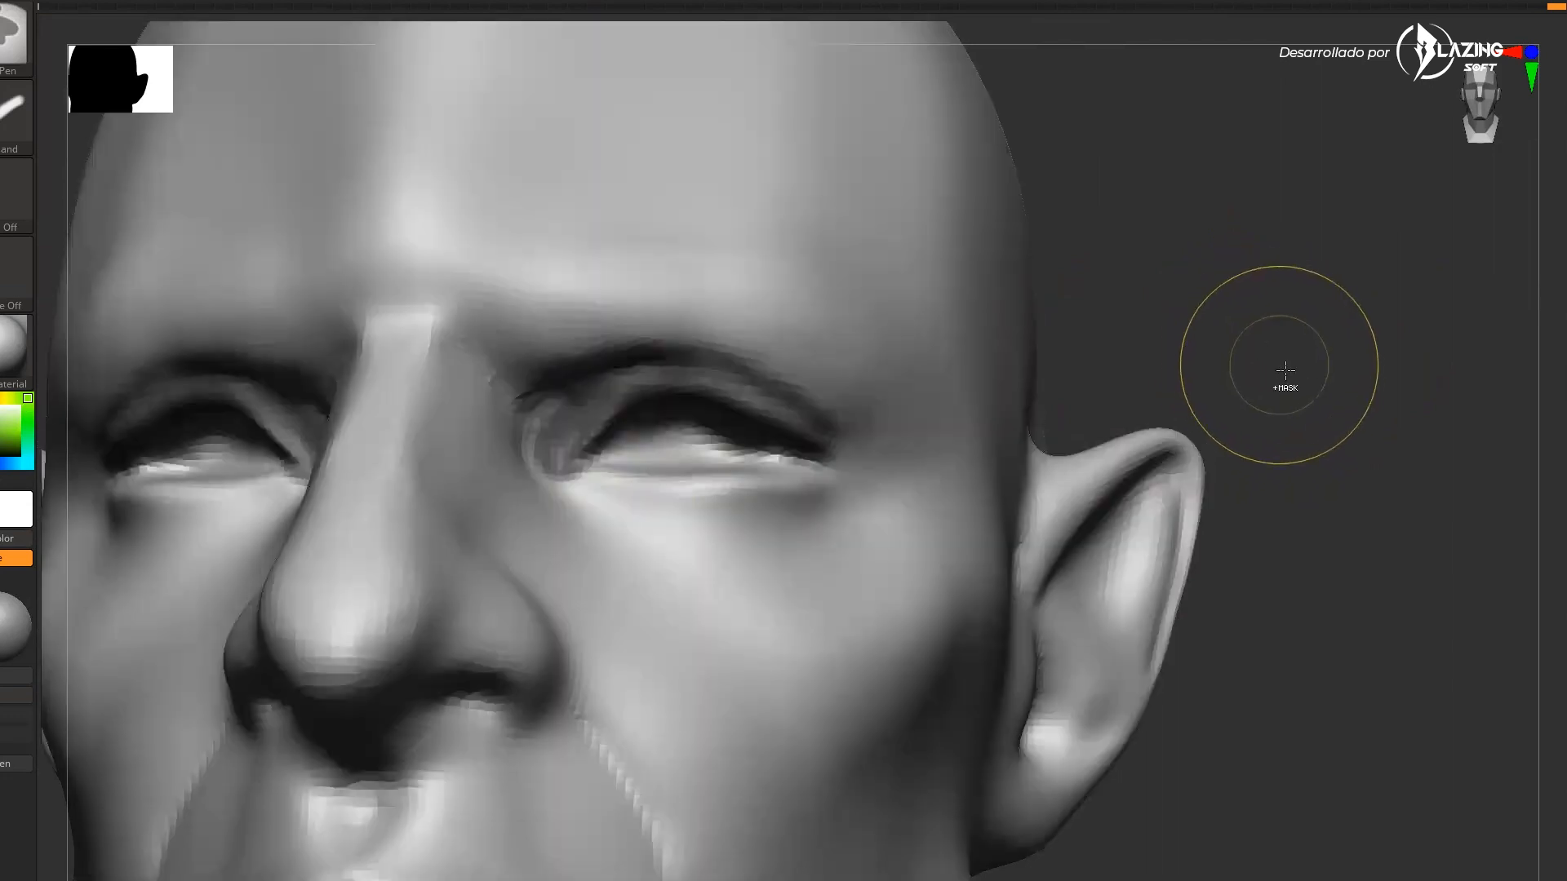
{"action": "left_click", "coordinate": [1284, 383], "text": "ctrl"}
{"action": "left_click_drag", "start_coordinate": [1324, 386], "coordinate": [1330, 393], "text": "ctrl"}
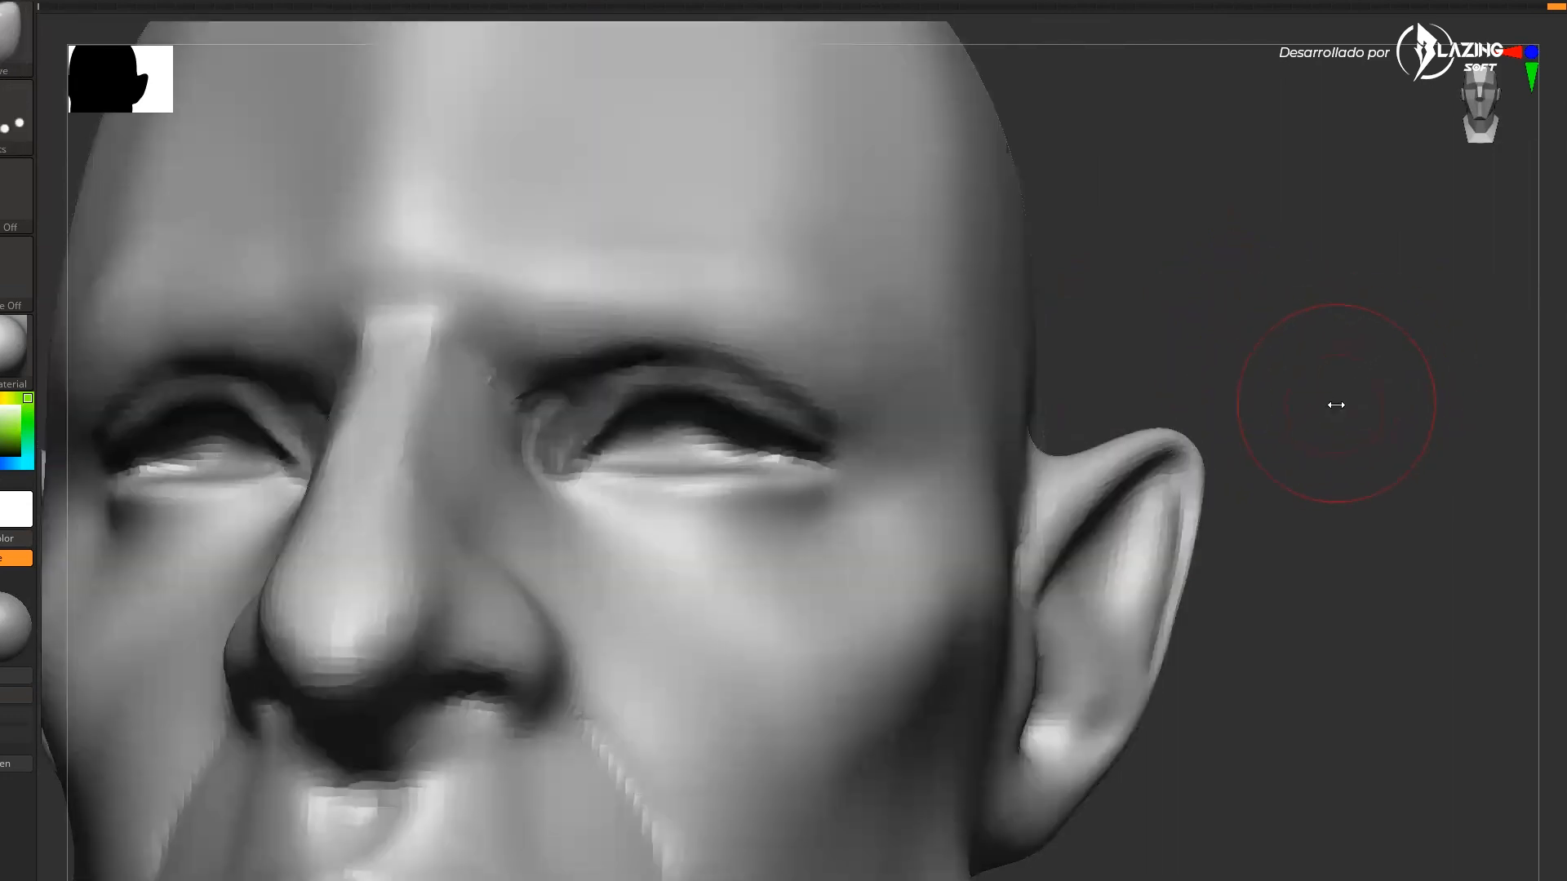
{"action": "key", "text": "shift+f"}
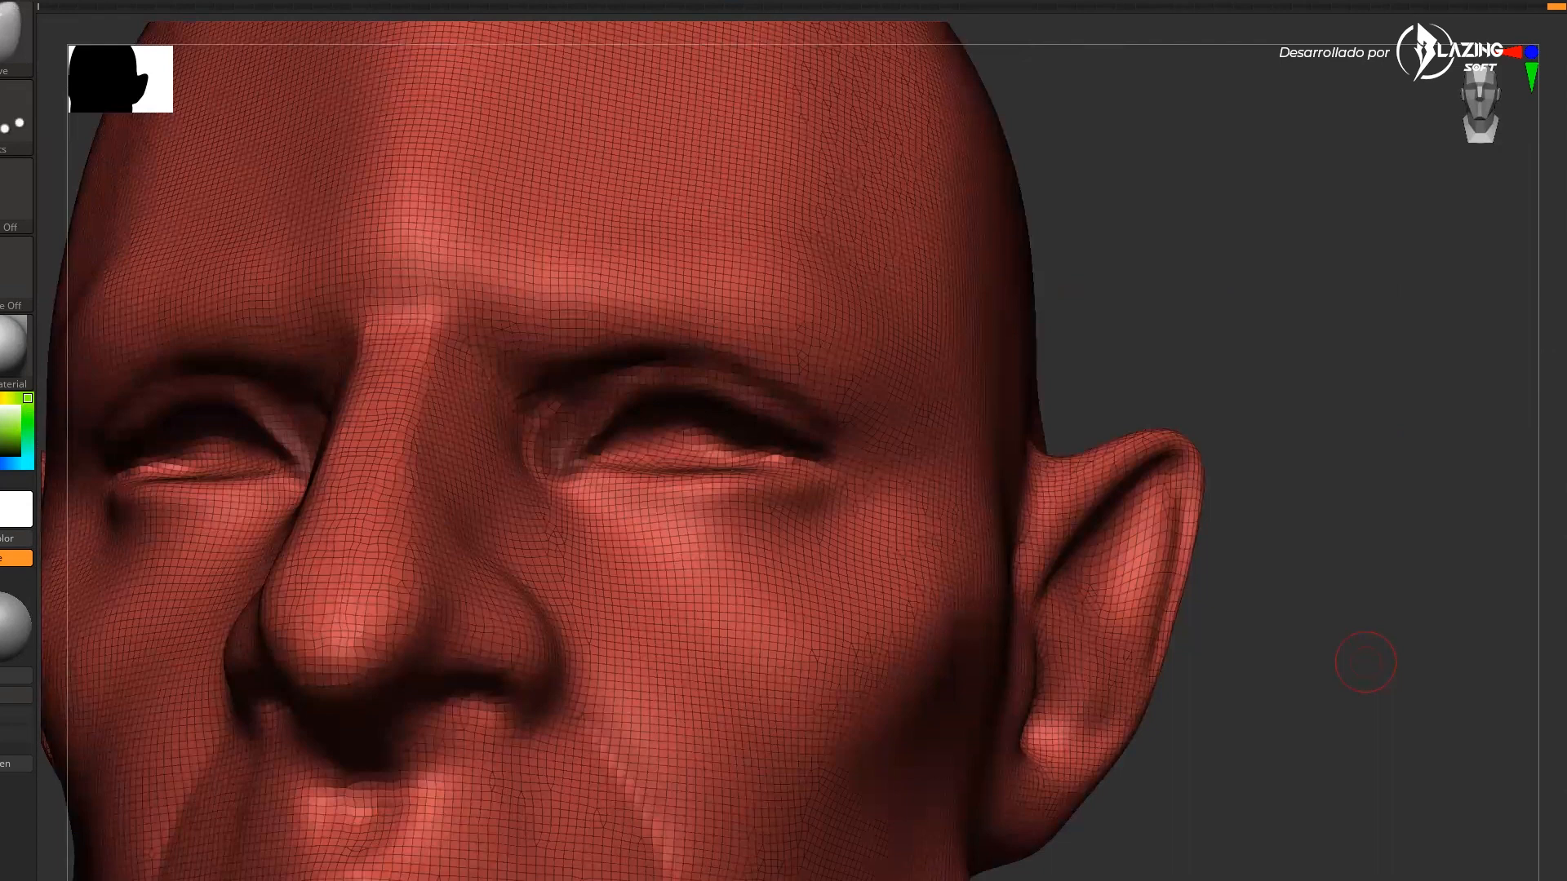
{"action": "key", "text": "ctrl+w"}
{"action": "left_click_drag", "start_coordinate": [1371, 653], "coordinate": [1457, 640]}
{"action": "key", "text": "shift+f"}
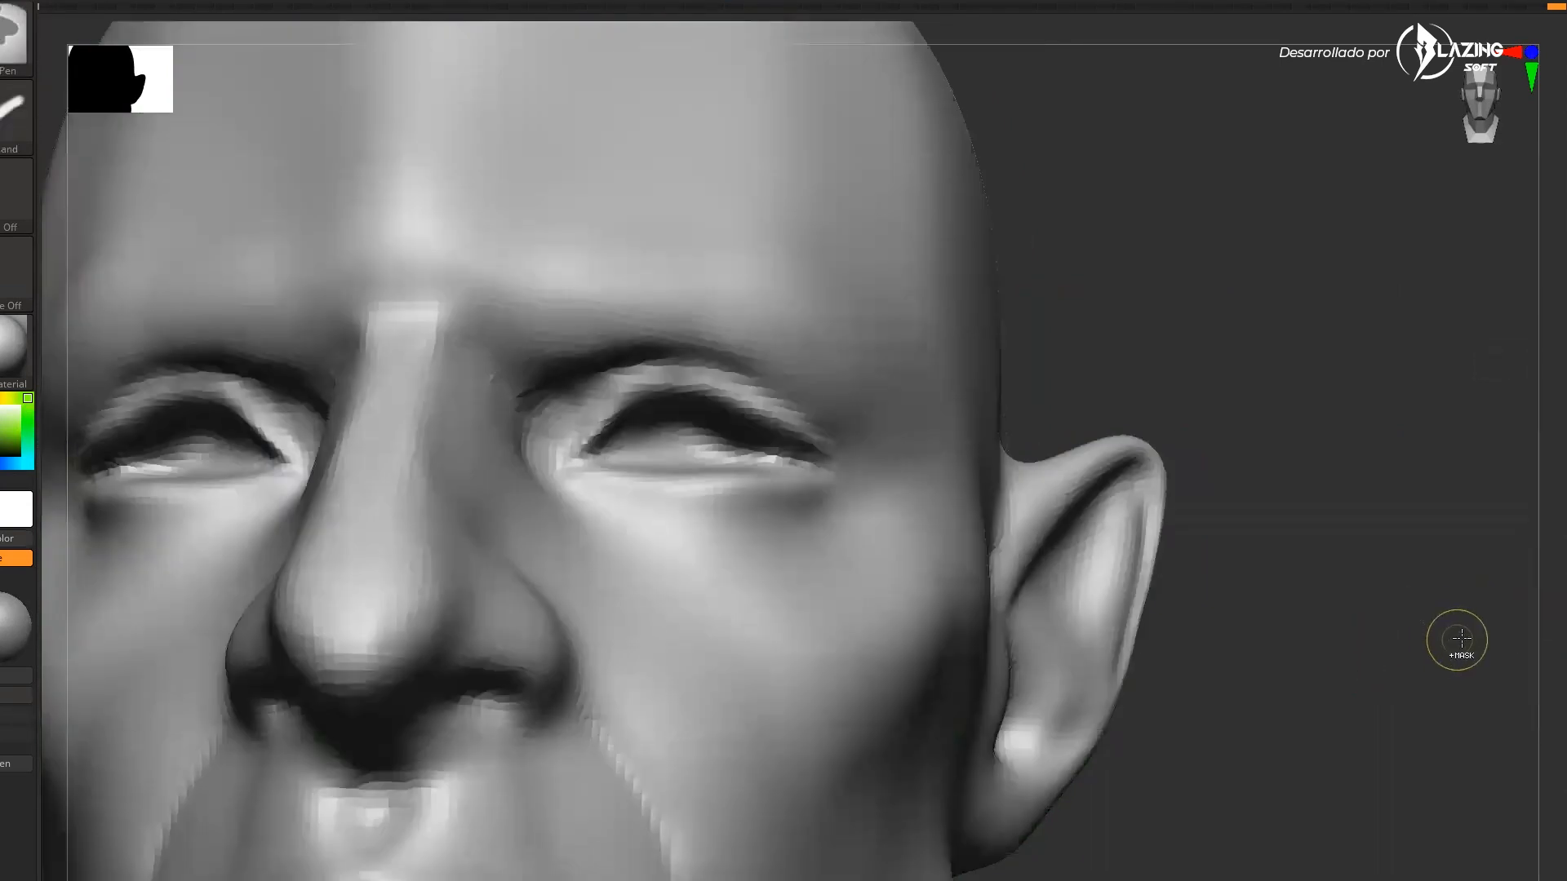
Isolate the brow polygroup to inspect it, then show the full head again
{"action": "left_click", "coordinate": [1551, 622]}
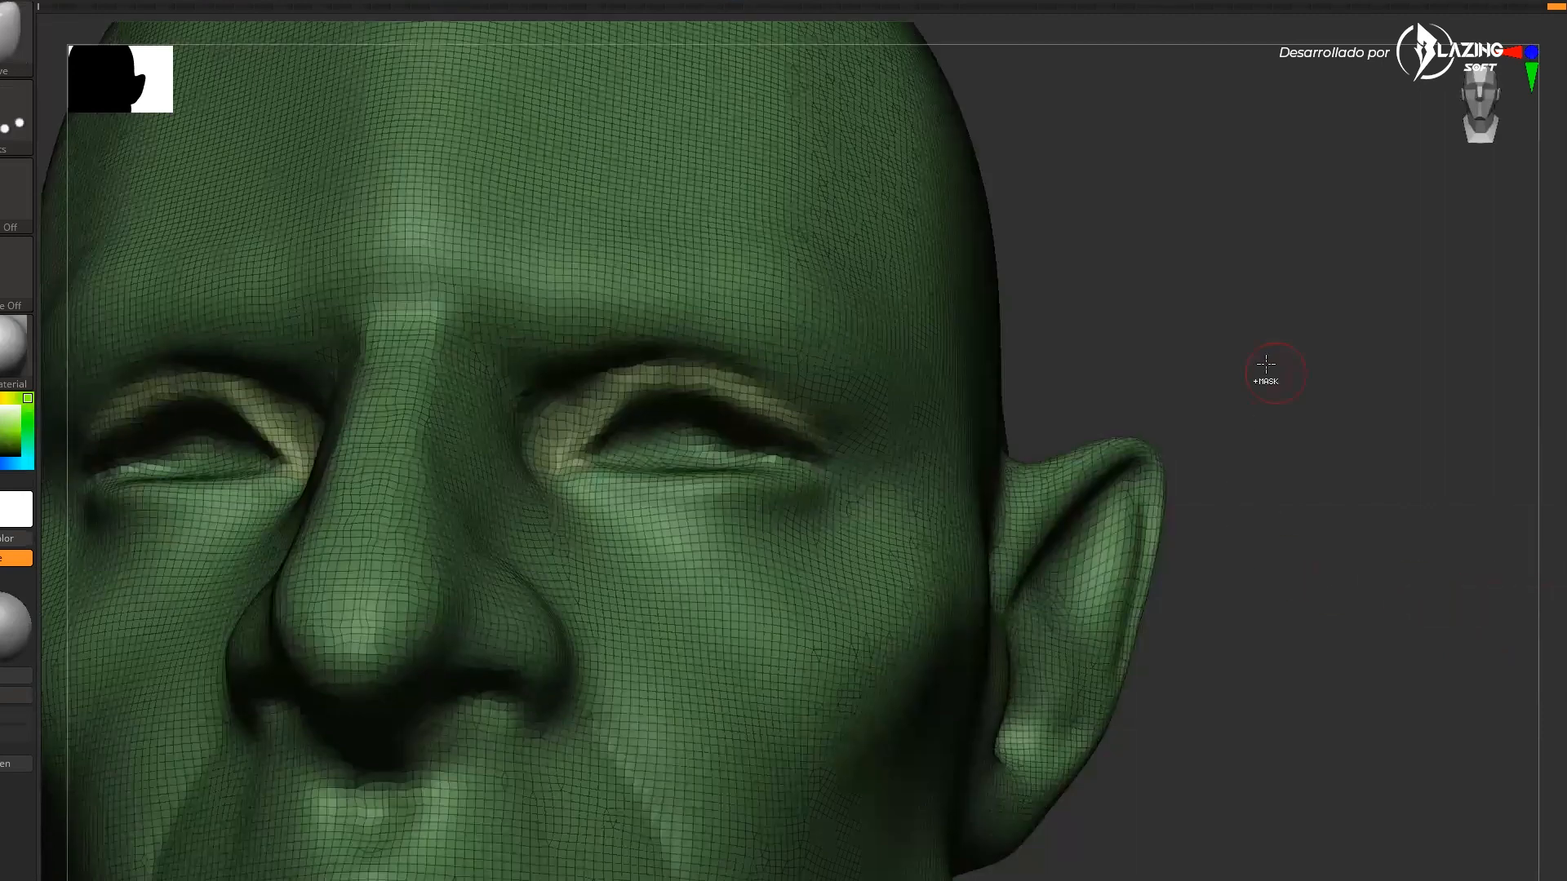
{"action": "left_click_drag", "start_coordinate": [1266, 364], "coordinate": [1298, 377]}
{"action": "left_click", "coordinate": [669, 409], "text": "ctrl+shift"}
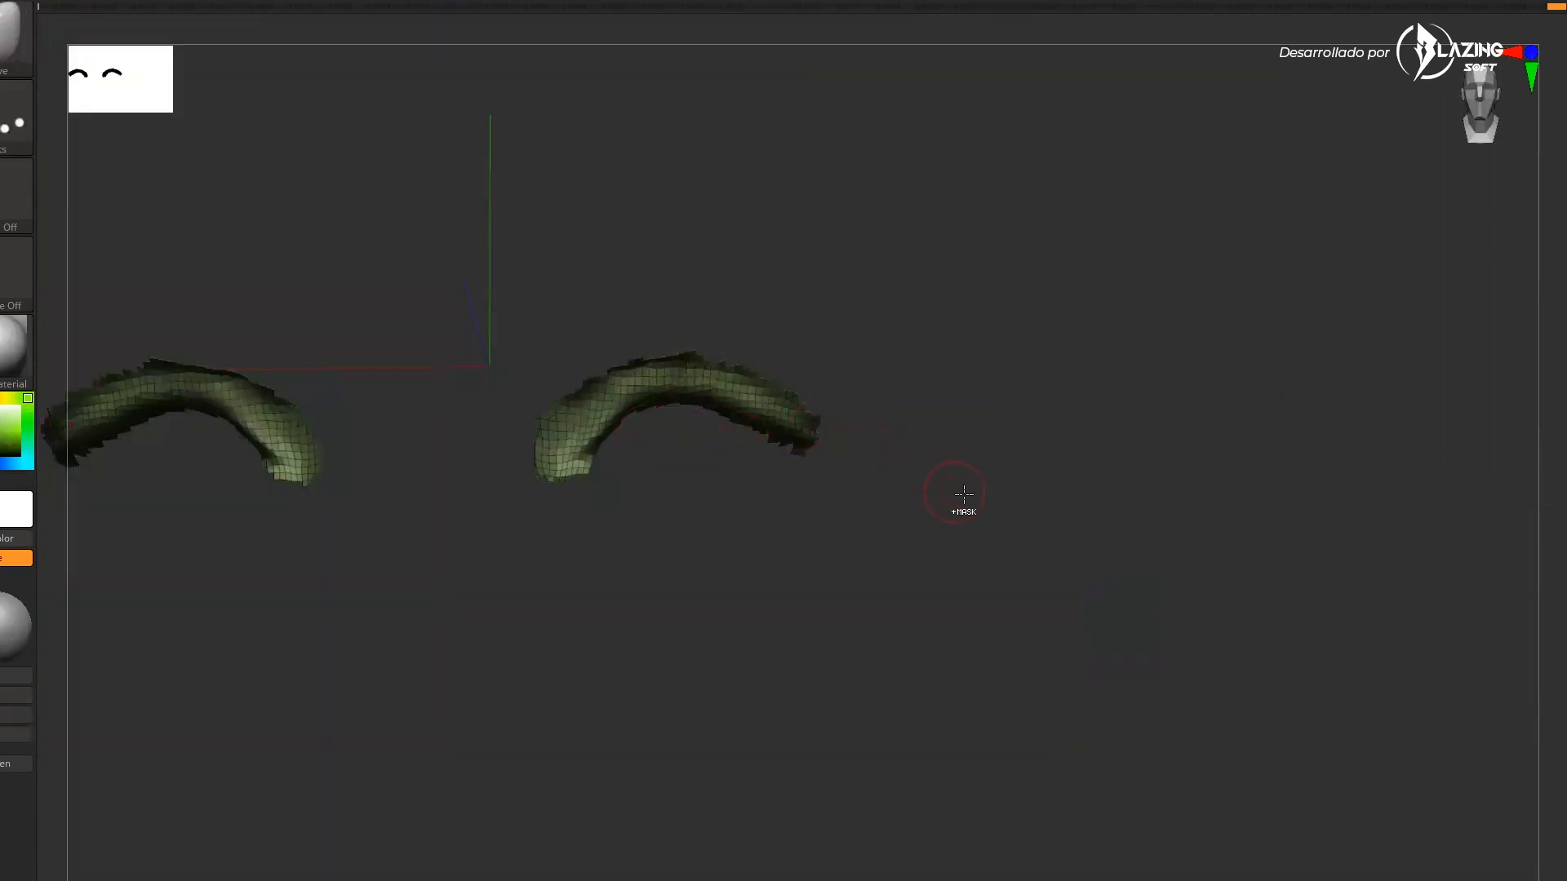
{"action": "left_click", "coordinate": [1033, 486], "text": "ctrl+shift"}
{"action": "left_click_drag", "start_coordinate": [1184, 449], "coordinate": [1209, 682]}
{"action": "left_click", "coordinate": [867, 448], "text": "ctrl+shift"}
{"action": "left_click_drag", "start_coordinate": [1140, 289], "coordinate": [659, 638], "text": "ctrl"}
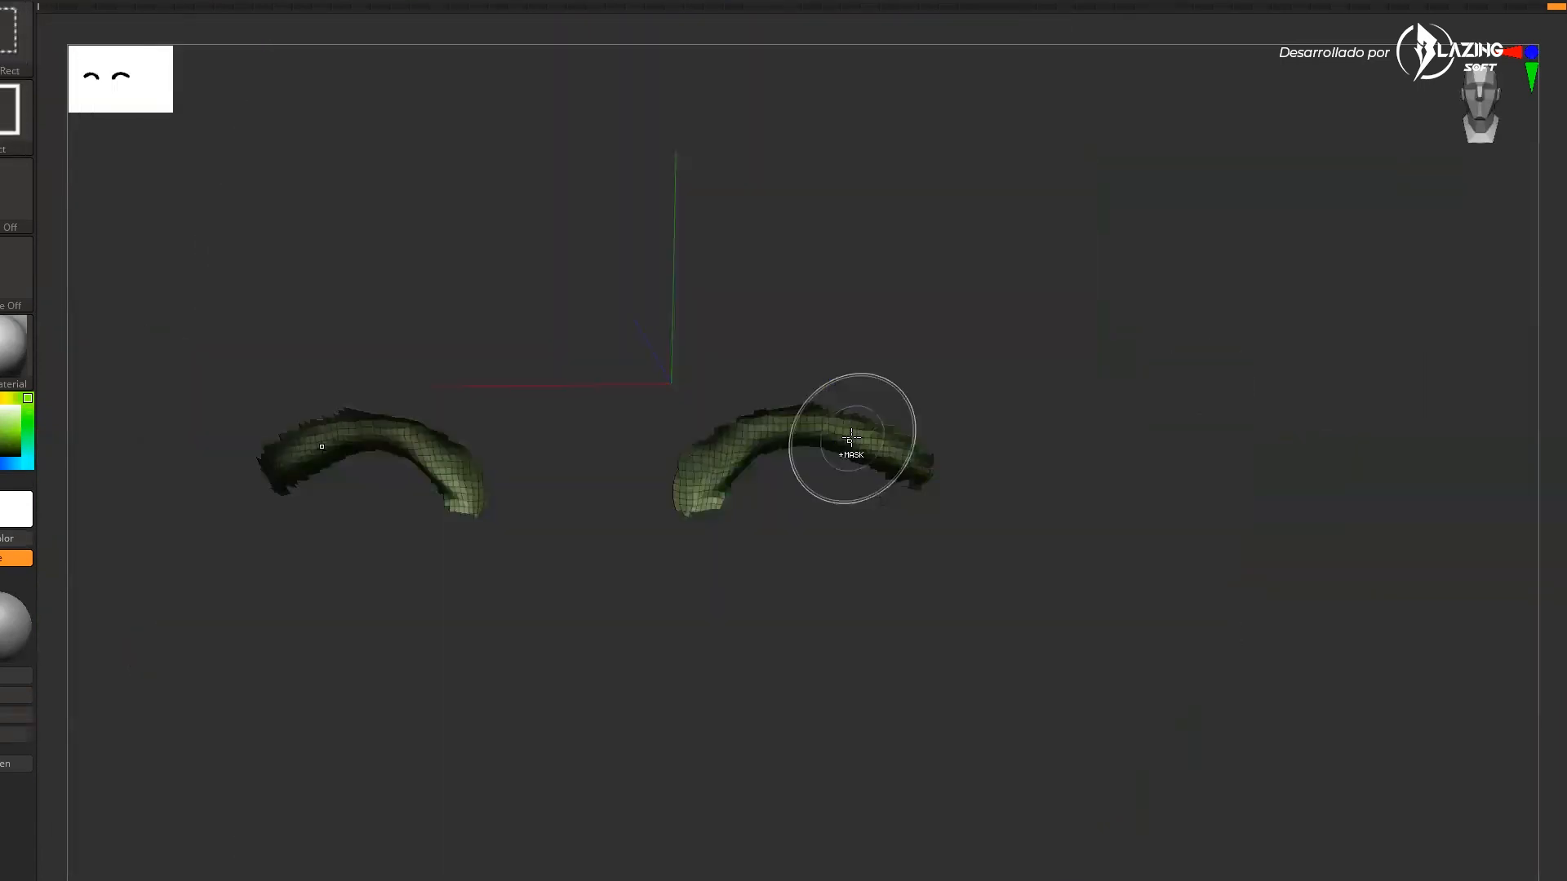
{"action": "left_click", "coordinate": [1216, 410], "text": "ctrl+shift"}
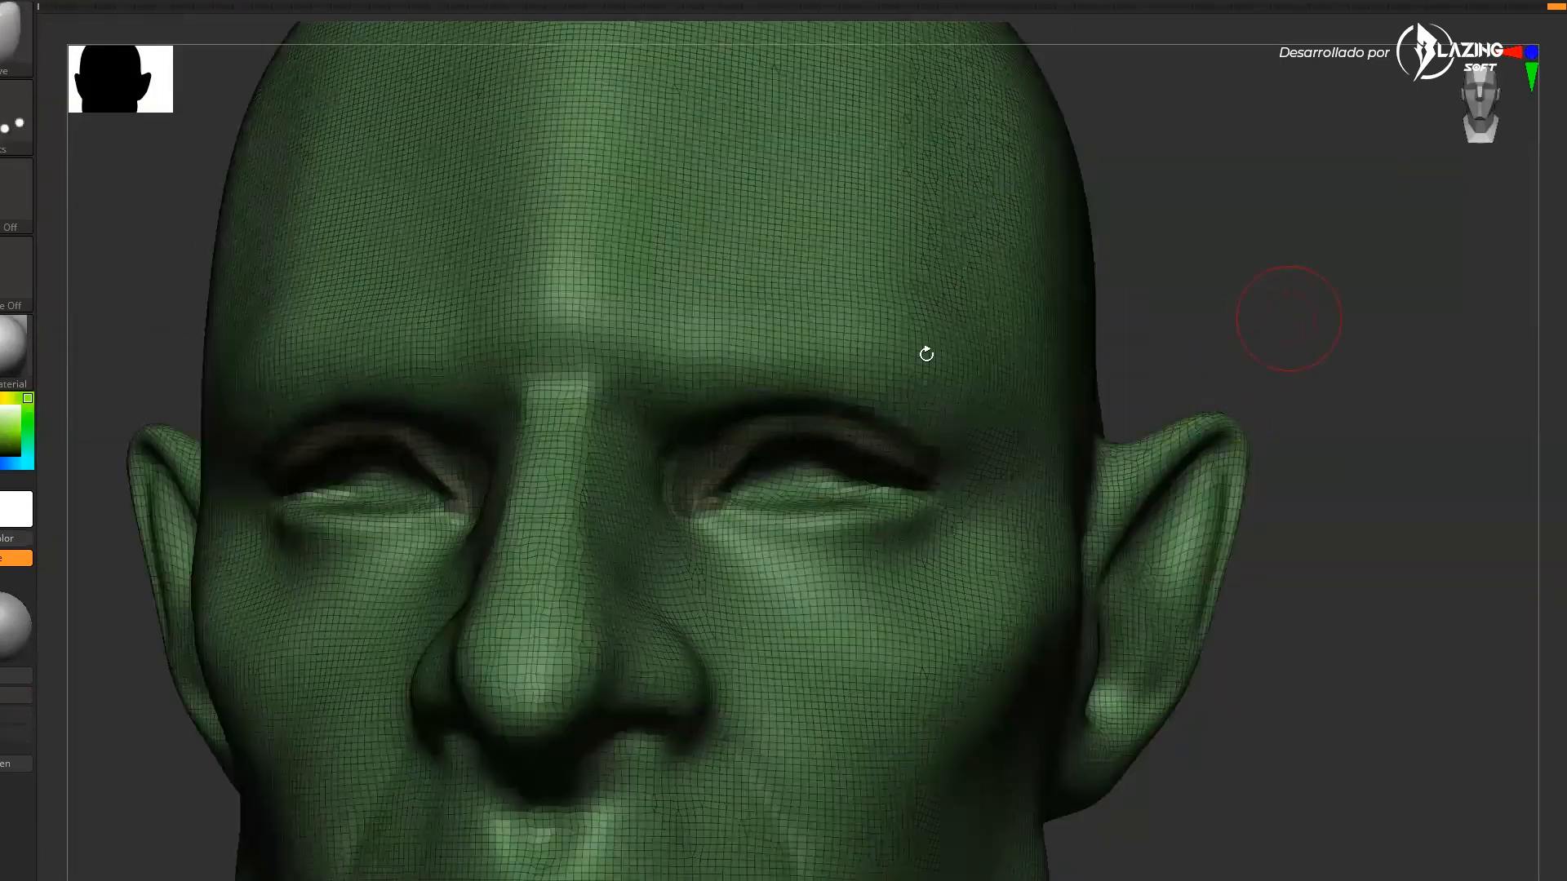
Paint mask patches on both sides of the jaw
{"action": "mouse_move", "coordinate": [870, 371]}
{"action": "left_mouse_down"}
{"action": "mouse_move", "coordinate": [818, 374]}
{"action": "mouse_move", "coordinate": [885, 373]}
{"action": "left_mouse_up"}
{"action": "left_click_drag", "start_coordinate": [1304, 295], "coordinate": [1312, 621]}
{"action": "key", "text": "shift+f"}
{"action": "left_click_drag", "start_coordinate": [1330, 701], "coordinate": [1336, 597]}
{"action": "key", "text": "s"}
{"action": "left_click", "coordinate": [833, 784]}
{"action": "mouse_move", "coordinate": [1154, 739]}
{"action": "left_mouse_down", "text": "alt"}
{"action": "mouse_move", "coordinate": [1197, 629]}
{"action": "mouse_move", "coordinate": [1163, 647]}
{"action": "left_mouse_up", "text": "alt"}
{"action": "mouse_move", "coordinate": [1045, 867]}
{"action": "left_mouse_down", "text": "ctrl+shift"}
{"action": "mouse_move", "coordinate": [1040, 738]}
{"action": "mouse_move", "coordinate": [952, 623]}
{"action": "mouse_move", "coordinate": [702, 552]}
{"action": "mouse_move", "coordinate": [536, 535]}
{"action": "mouse_move", "coordinate": [581, 671]}
{"action": "left_mouse_up", "text": "ctrl+shift"}
{"action": "left_click", "coordinate": [1095, 735], "text": "ctrl+shift"}
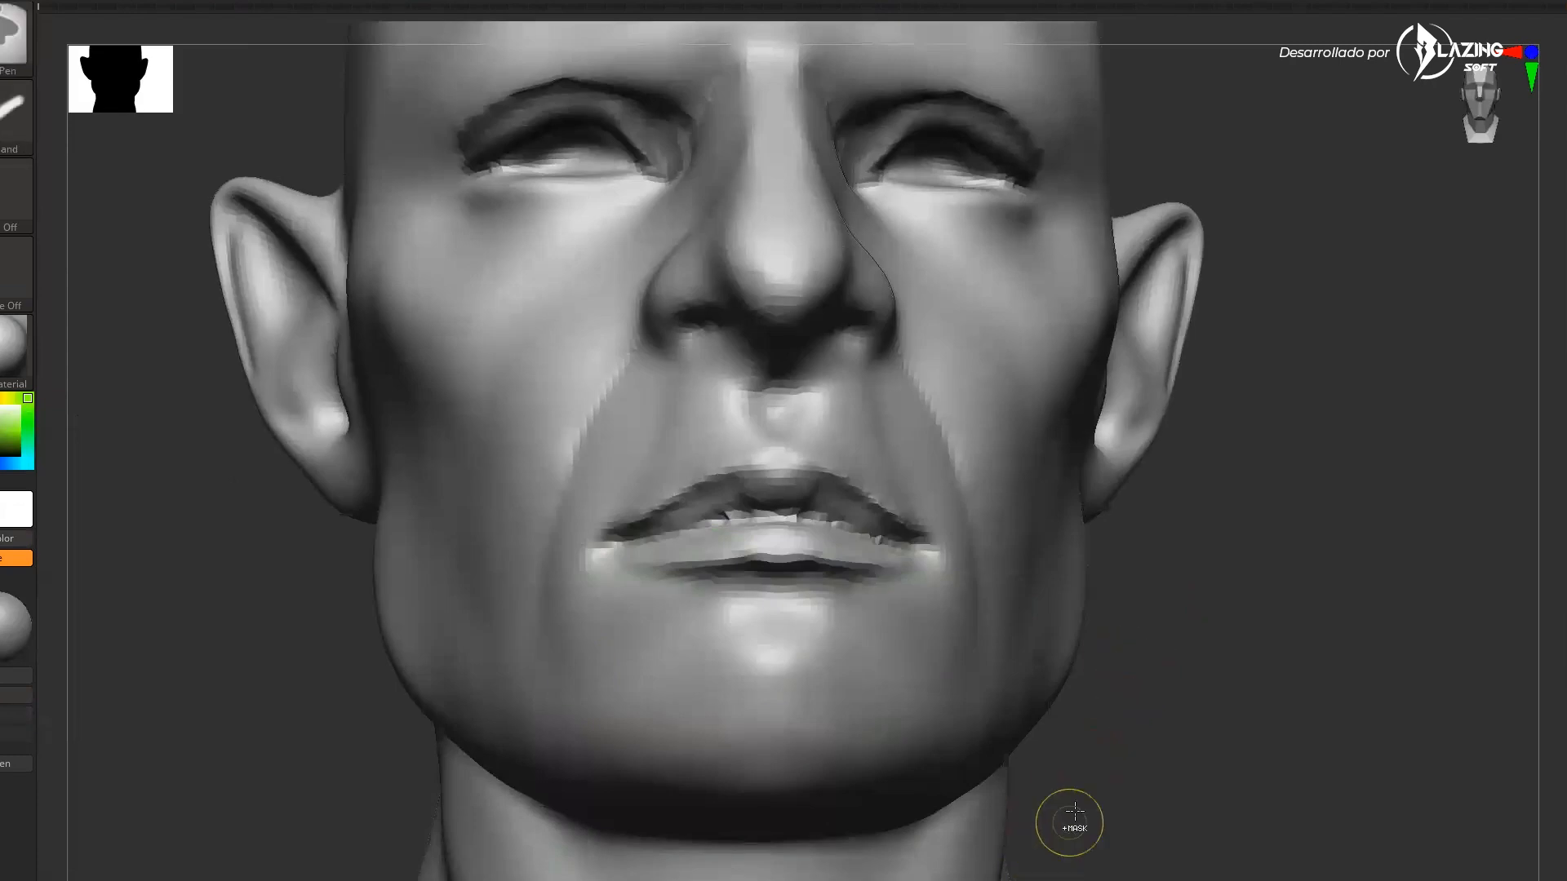
{"action": "left_click_drag", "start_coordinate": [1064, 844], "coordinate": [1011, 635], "text": "ctrl"}
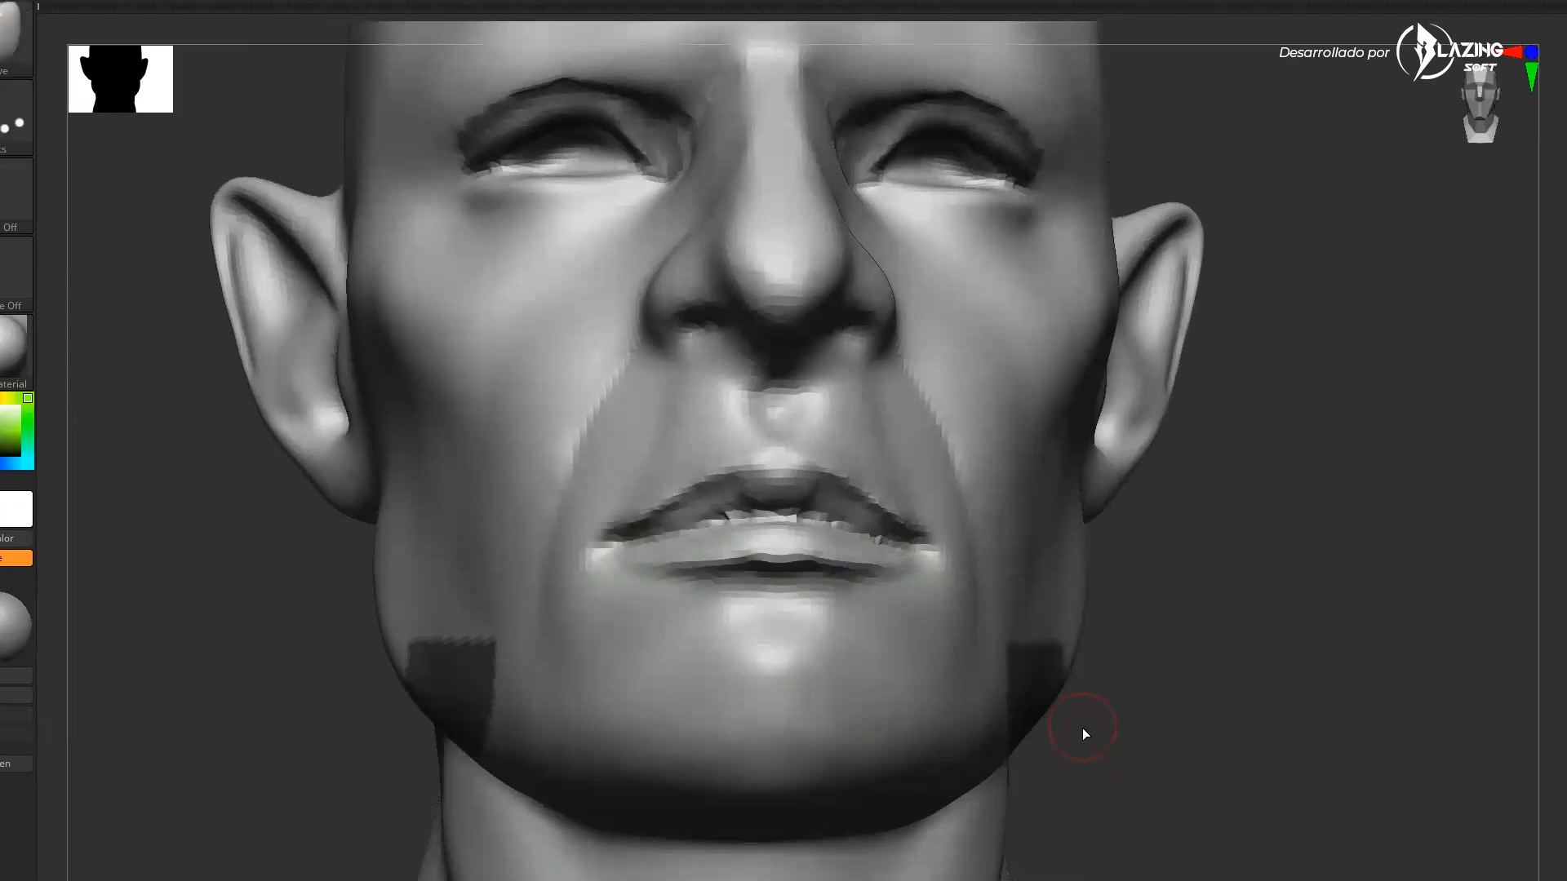
Select the MaskLasso brush and mask the lower face below the mouth
{"action": "key", "text": "b"}
{"action": "key", "text": "m"}
{"action": "key", "text": "l"}
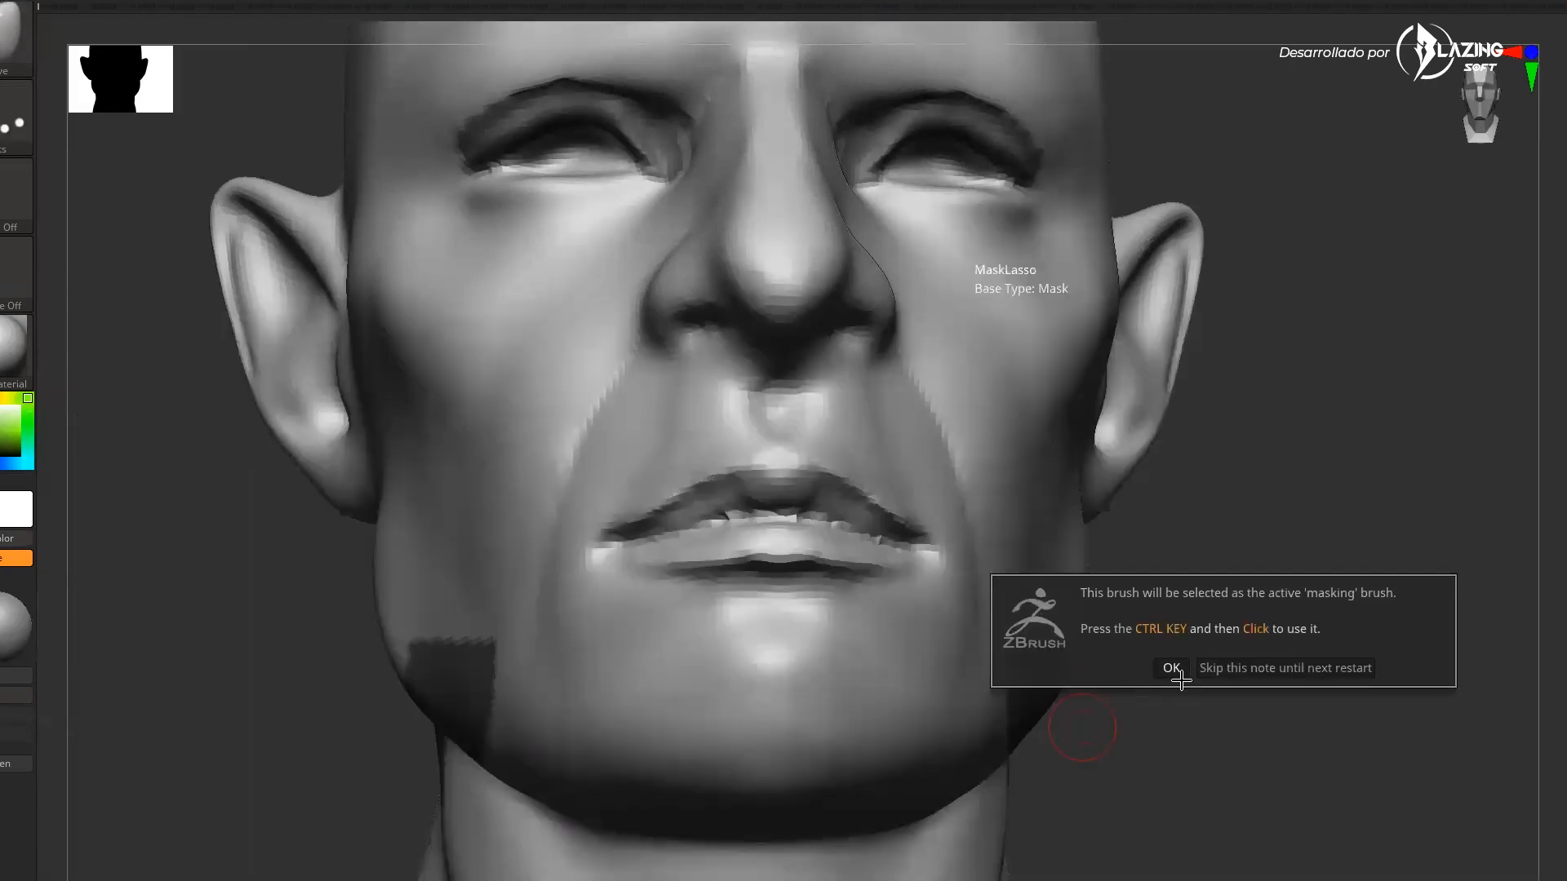
{"action": "left_click", "coordinate": [1175, 672]}
{"action": "mouse_move", "coordinate": [1053, 857]}
{"action": "left_mouse_down", "text": "ctrl"}
{"action": "mouse_move", "coordinate": [930, 555]}
{"action": "mouse_move", "coordinate": [735, 513]}
{"action": "mouse_move", "coordinate": [535, 525]}
{"action": "mouse_move", "coordinate": [523, 863]}
{"action": "mouse_move", "coordinate": [849, 867]}
{"action": "left_mouse_up", "text": "ctrl"}
{"action": "left_click_drag", "start_coordinate": [1214, 702], "coordinate": [1271, 709]}
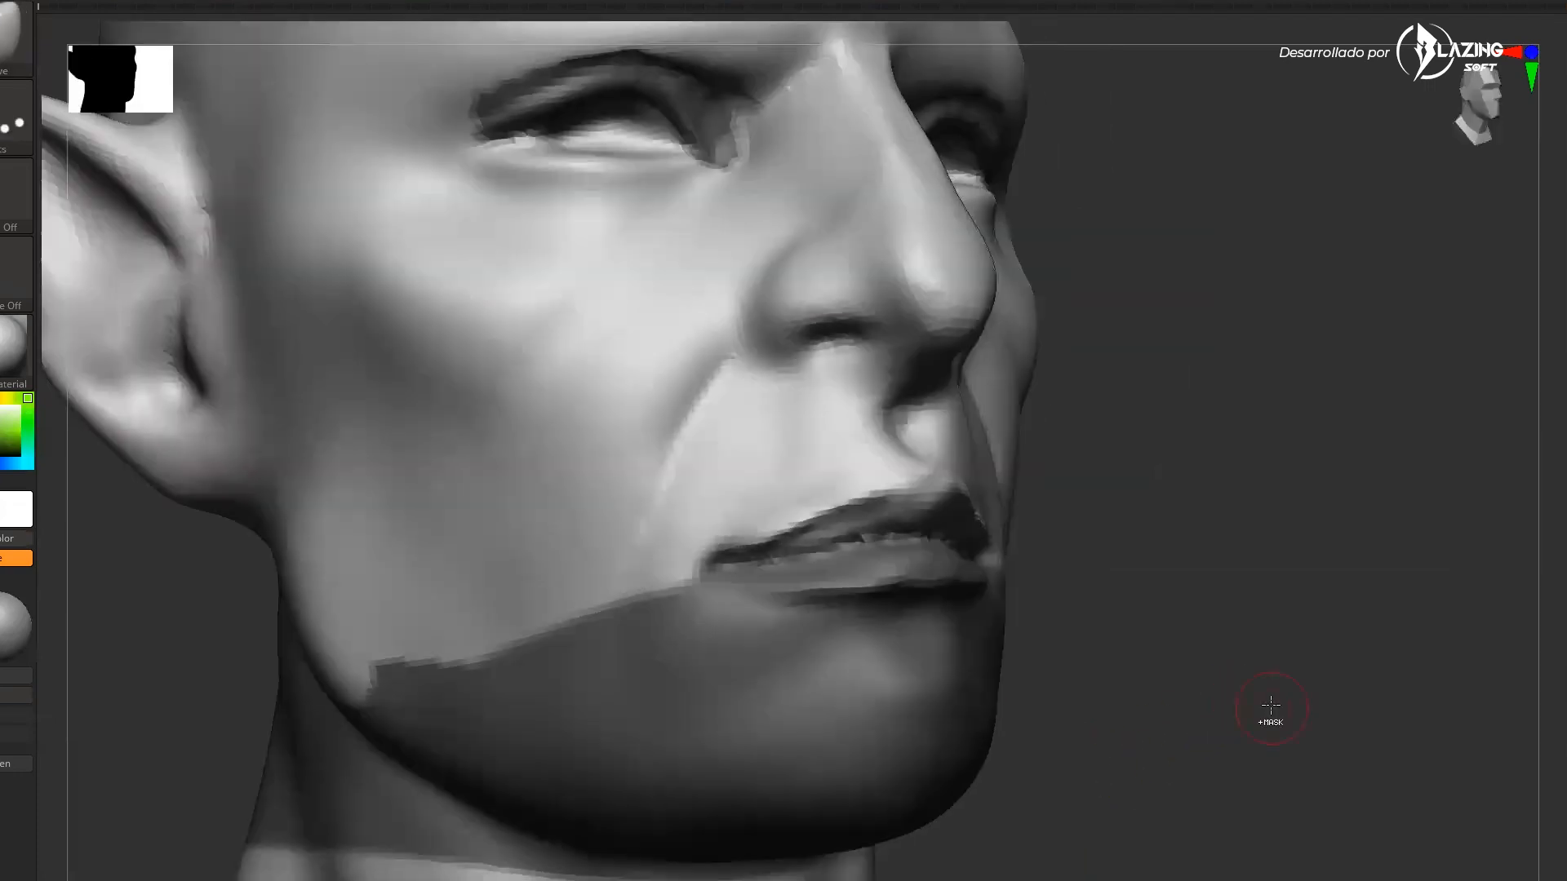
Sculpt along the lip line while the lower face stays masked
{"action": "left_click", "coordinate": [1270, 700], "text": "ctrl"}
{"action": "left_click", "coordinate": [1161, 616], "text": "ctrl"}
{"action": "key", "text": "s"}
{"action": "left_click", "coordinate": [839, 542]}
{"action": "left_click_drag", "start_coordinate": [833, 543], "coordinate": [850, 539]}
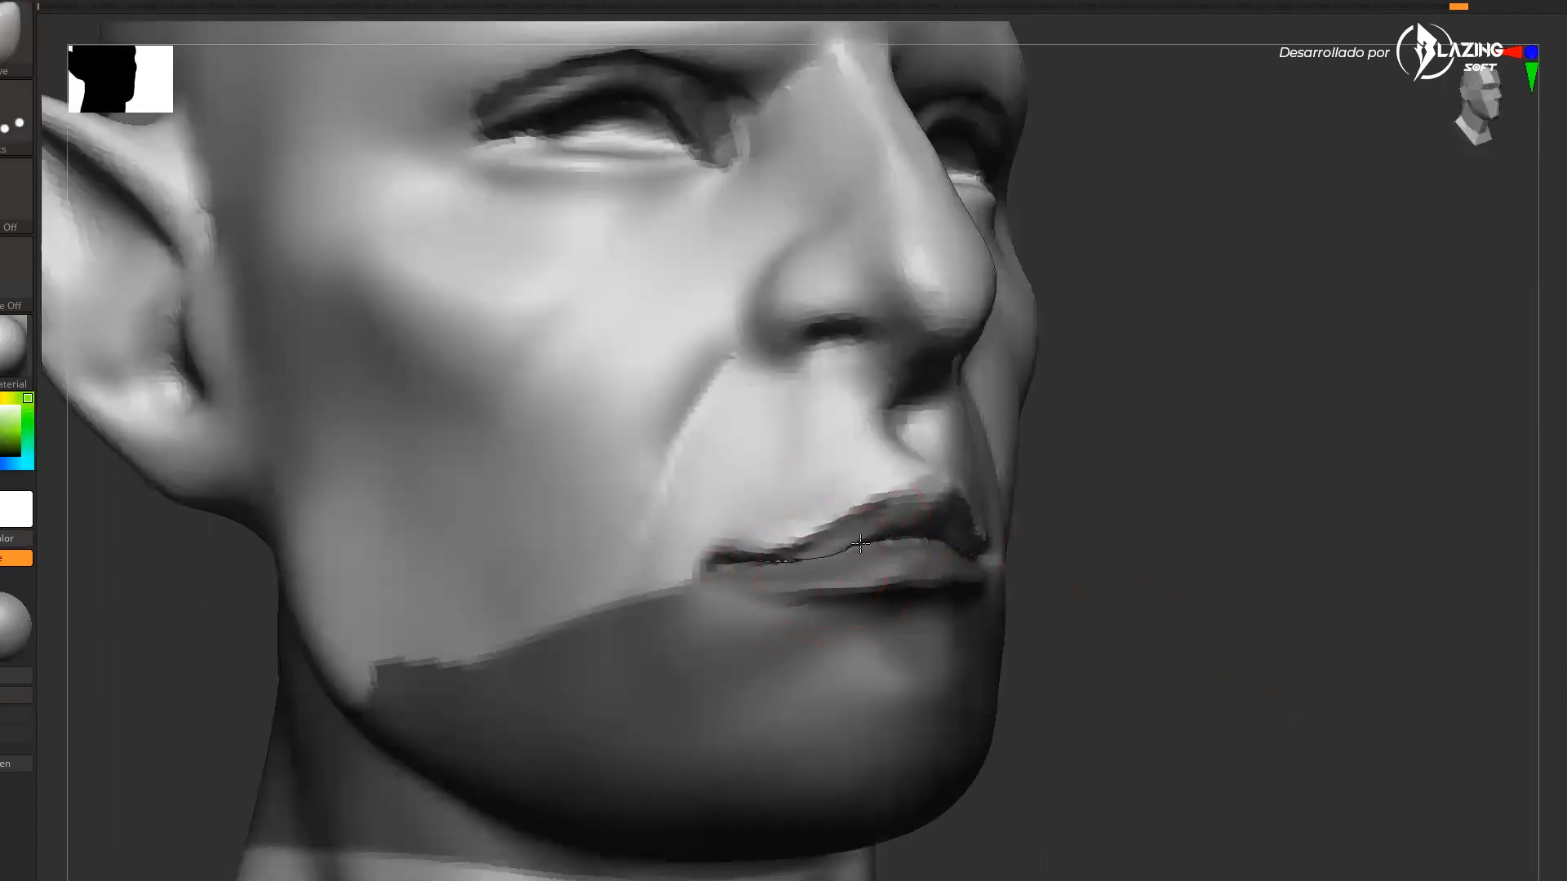
{"action": "left_click_drag", "start_coordinate": [1071, 524], "coordinate": [1130, 528]}
{"action": "left_click_drag", "start_coordinate": [896, 538], "coordinate": [895, 528]}
{"action": "mouse_move", "coordinate": [758, 553]}
{"action": "left_mouse_down"}
{"action": "mouse_move", "coordinate": [743, 570]}
{"action": "mouse_move", "coordinate": [879, 525]}
{"action": "left_mouse_up"}
{"action": "mouse_move", "coordinate": [1061, 530]}
{"action": "left_mouse_down"}
{"action": "mouse_move", "coordinate": [975, 528]}
{"action": "mouse_move", "coordinate": [1095, 527]}
{"action": "left_mouse_up"}
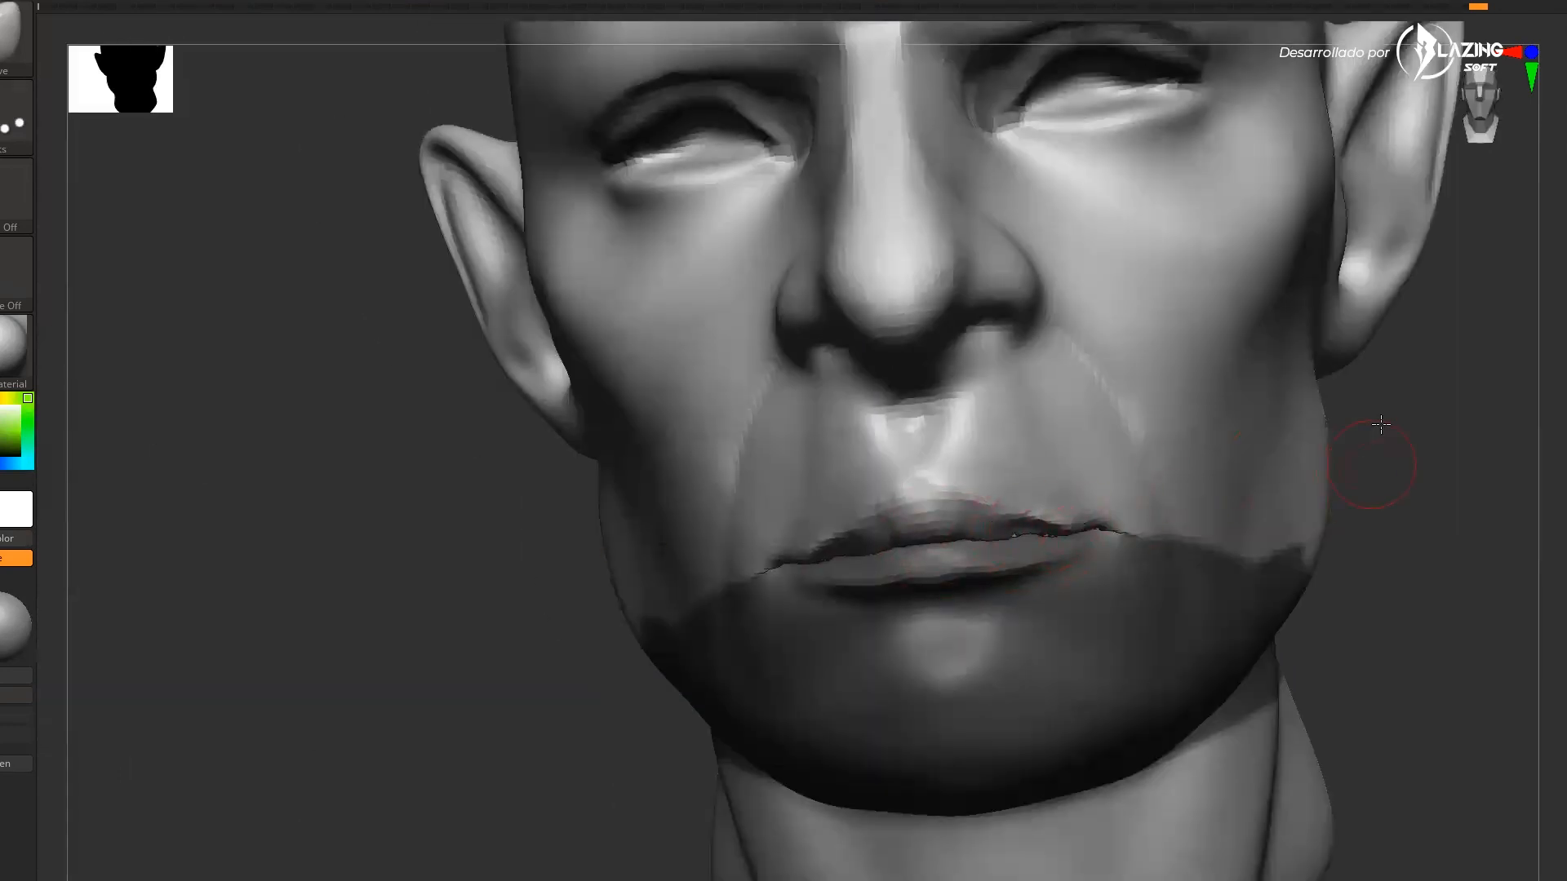
Refine the upper lip and the mouth corners
{"action": "left_click_drag", "start_coordinate": [1379, 447], "coordinate": [1375, 367]}
{"action": "left_click_drag", "start_coordinate": [1050, 516], "coordinate": [1052, 504]}
{"action": "left_click_drag", "start_coordinate": [1306, 461], "coordinate": [1371, 441]}
{"action": "left_click_drag", "start_coordinate": [854, 490], "coordinate": [844, 485]}
{"action": "mouse_move", "coordinate": [950, 416]}
{"action": "left_mouse_down"}
{"action": "mouse_move", "coordinate": [955, 430]}
{"action": "mouse_move", "coordinate": [881, 458]}
{"action": "left_mouse_up"}
{"action": "key", "text": "s"}
{"action": "key", "text": "s"}
{"action": "mouse_move", "coordinate": [1300, 395]}
{"action": "left_mouse_down"}
{"action": "mouse_move", "coordinate": [1290, 410]}
{"action": "mouse_move", "coordinate": [1452, 404]}
{"action": "mouse_move", "coordinate": [1452, 488]}
{"action": "mouse_move", "coordinate": [1487, 523]}
{"action": "left_mouse_up"}
{"action": "key", "text": "ctrl+z"}
{"action": "left_click", "coordinate": [1457, 491], "text": "ctrl"}
{"action": "key", "text": "s"}
{"action": "left_click_drag", "start_coordinate": [990, 526], "coordinate": [896, 529]}
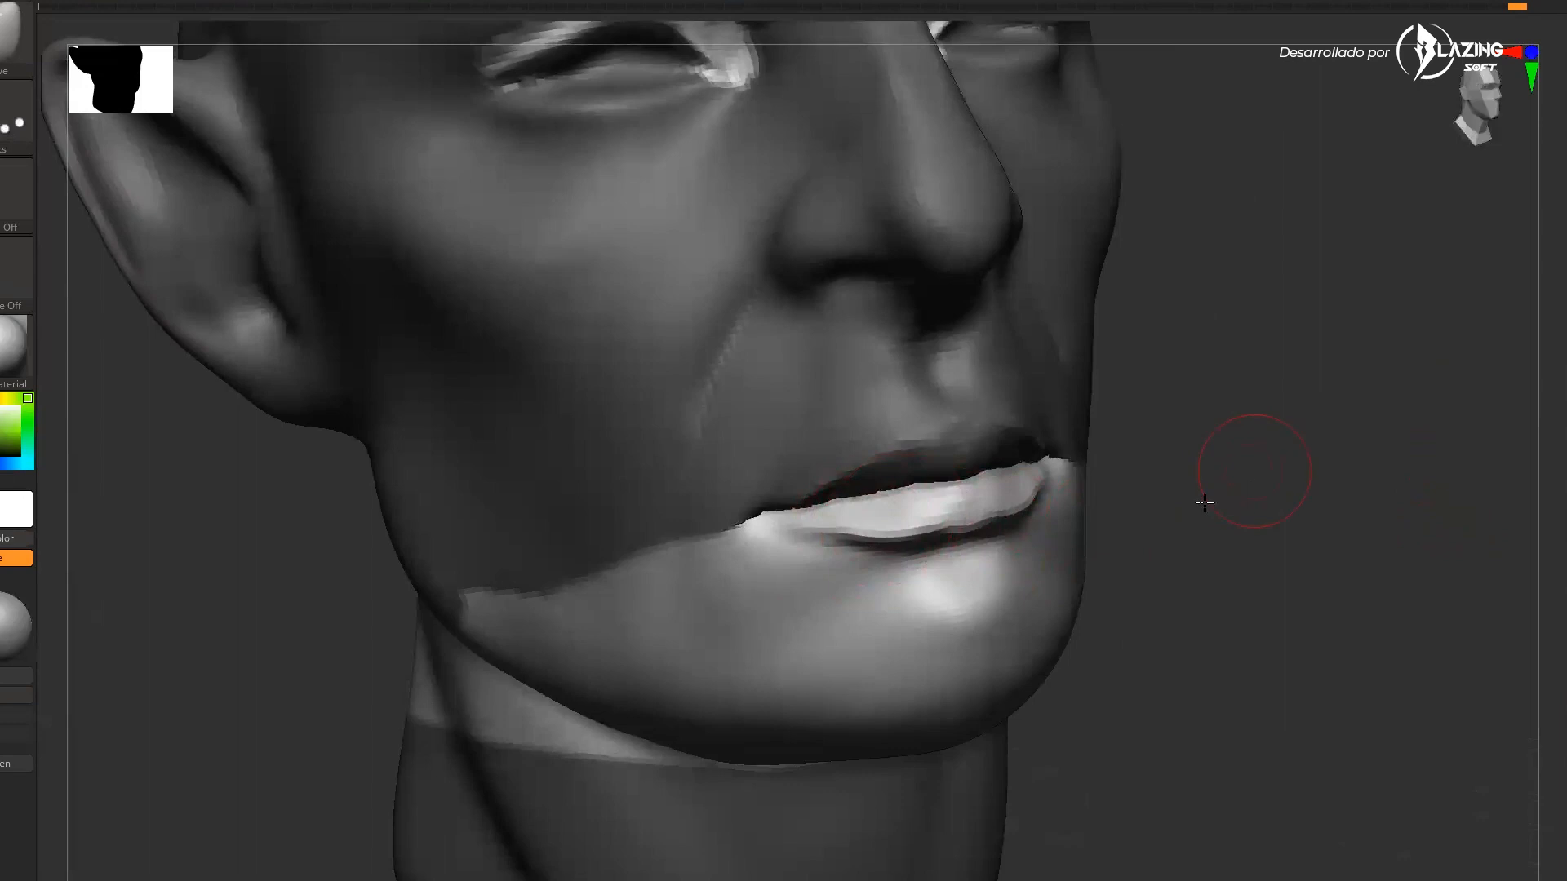
Clear the mask and sculpt the chin and jawline
{"action": "left_click_drag", "start_coordinate": [1234, 502], "coordinate": [1081, 471]}
{"action": "left_click_drag", "start_coordinate": [788, 691], "coordinate": [1094, 454]}
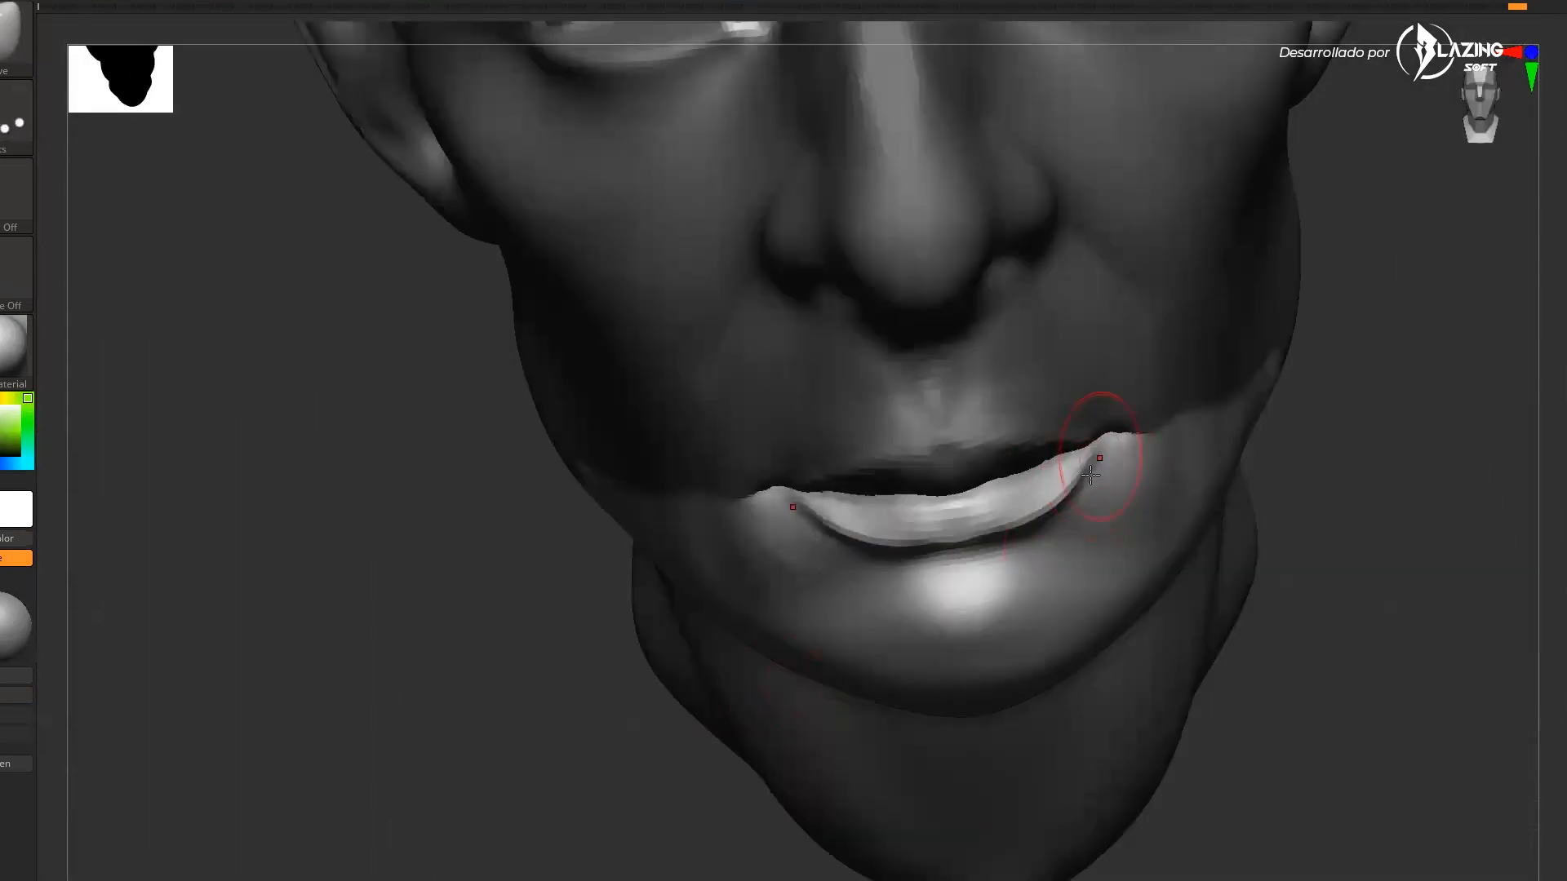
{"action": "mouse_move", "coordinate": [1264, 453]}
{"action": "left_mouse_down"}
{"action": "mouse_move", "coordinate": [1167, 490]}
{"action": "mouse_move", "coordinate": [1281, 629]}
{"action": "mouse_move", "coordinate": [1284, 565]}
{"action": "mouse_move", "coordinate": [1287, 629]}
{"action": "mouse_move", "coordinate": [1358, 588]}
{"action": "mouse_move", "coordinate": [1319, 629]}
{"action": "mouse_move", "coordinate": [1143, 625]}
{"action": "left_mouse_up"}
{"action": "left_click_drag", "start_coordinate": [794, 654], "coordinate": [832, 650]}
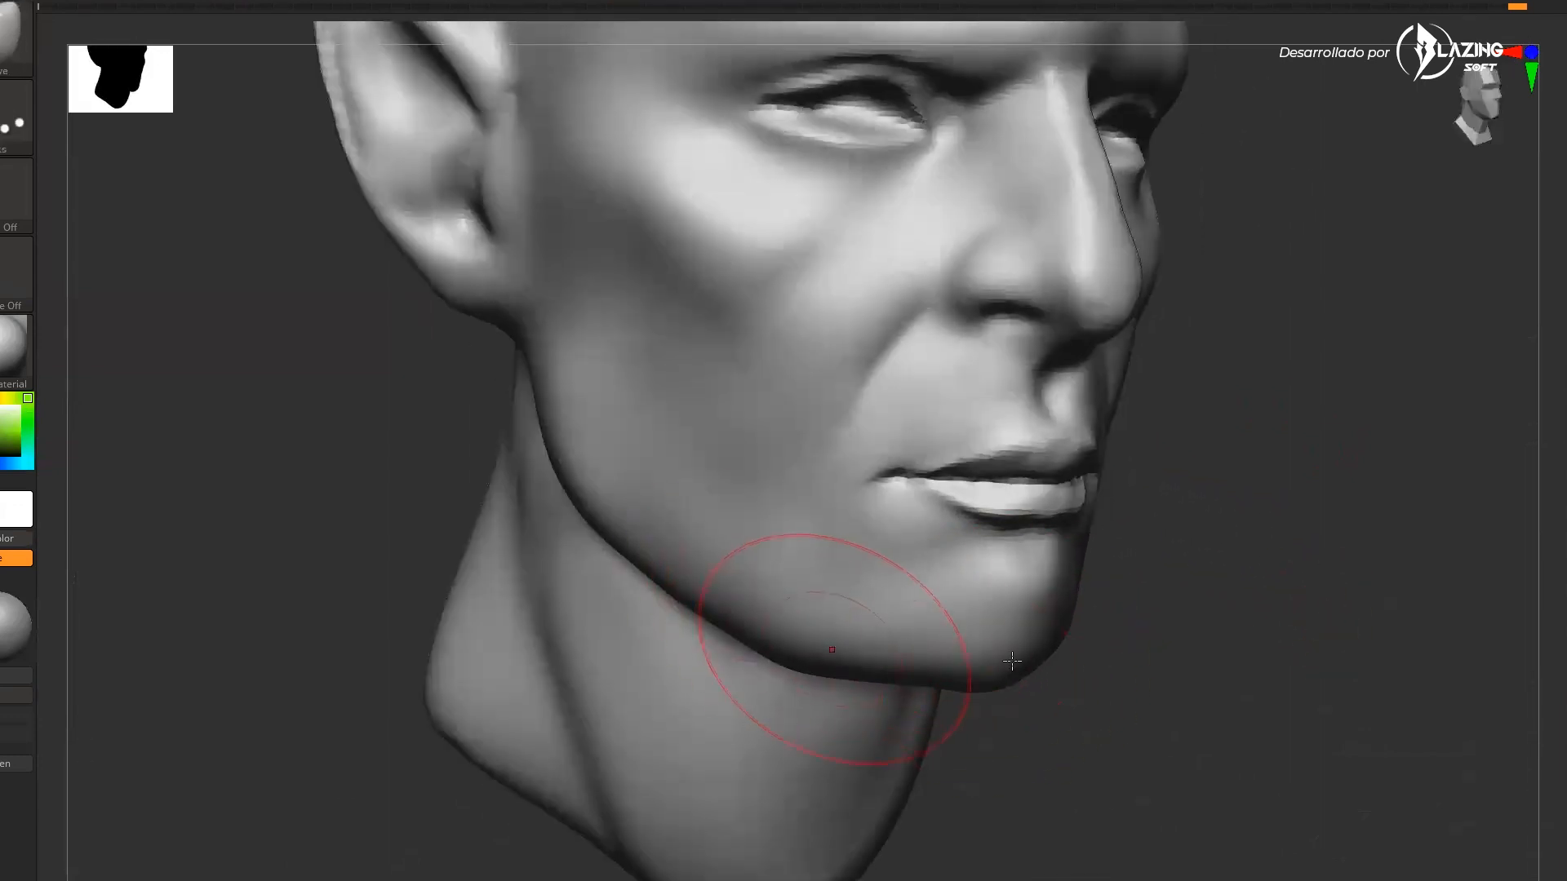
{"action": "left_click_drag", "start_coordinate": [1167, 678], "coordinate": [1208, 673]}
{"action": "left_click_drag", "start_coordinate": [798, 648], "coordinate": [790, 641]}
{"action": "left_click_drag", "start_coordinate": [1207, 653], "coordinate": [1044, 633]}
{"action": "left_click_drag", "start_coordinate": [1266, 594], "coordinate": [1436, 600]}
{"action": "left_click_drag", "start_coordinate": [951, 592], "coordinate": [951, 604]}
{"action": "left_click_drag", "start_coordinate": [1175, 584], "coordinate": [1053, 542]}
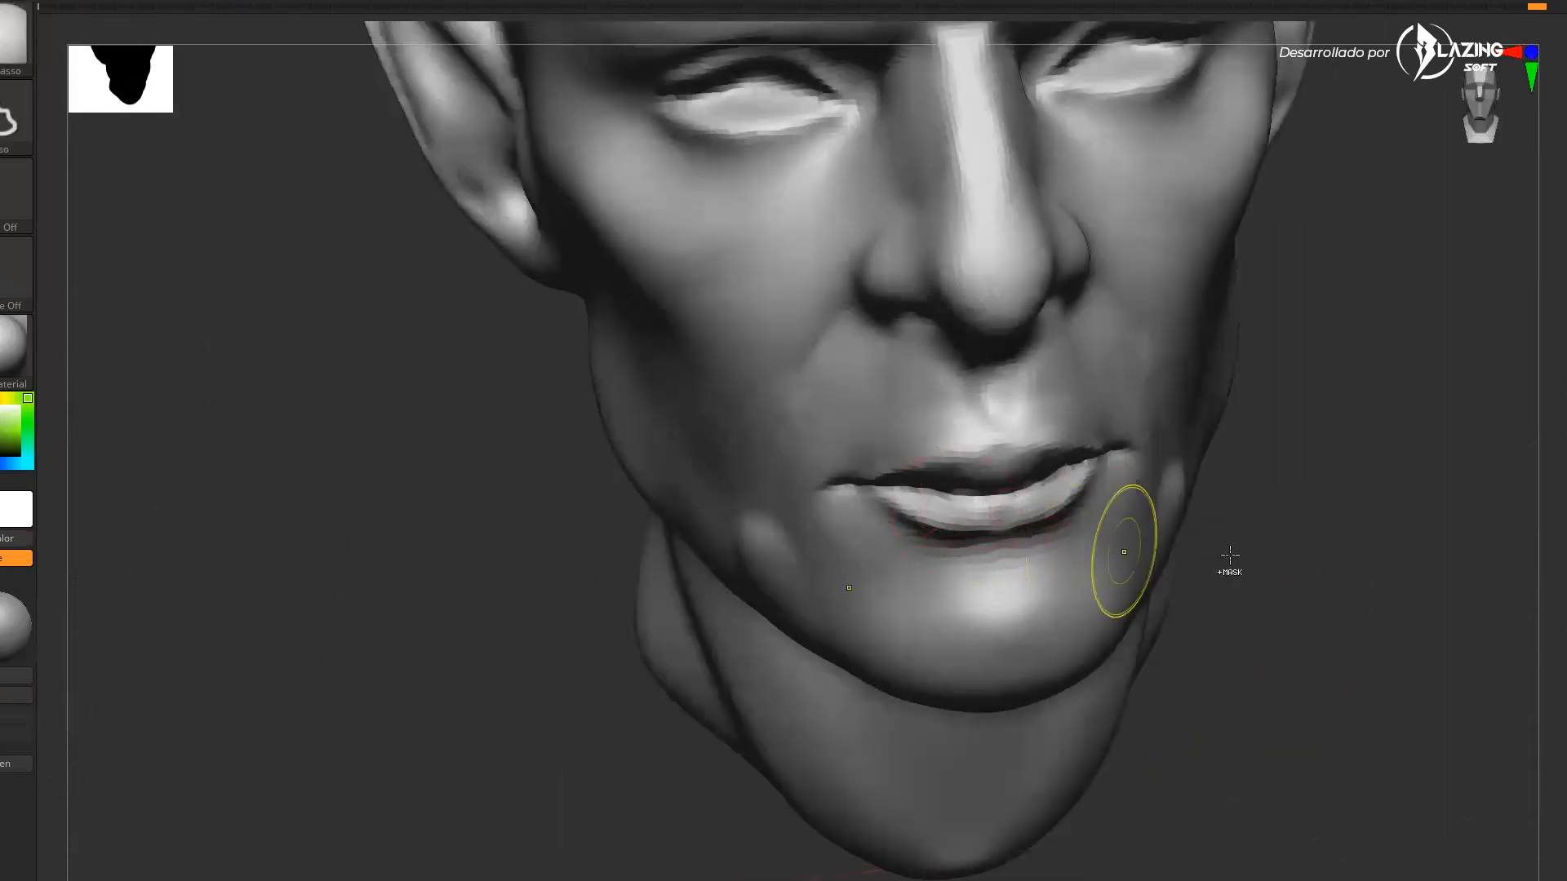
{"action": "left_click_drag", "start_coordinate": [1208, 575], "coordinate": [1053, 555]}
Refine the mouth corners and lower cheeks from the front
{"action": "key", "text": "s"}
{"action": "key", "text": "s"}
{"action": "left_click_drag", "start_coordinate": [910, 445], "coordinate": [892, 462]}
{"action": "left_click_drag", "start_coordinate": [1208, 563], "coordinate": [1143, 583]}
{"action": "left_click_drag", "start_coordinate": [1020, 437], "coordinate": [1012, 447]}
{"action": "left_click_drag", "start_coordinate": [766, 840], "coordinate": [766, 735], "text": "alt"}
{"action": "mouse_move", "coordinate": [1158, 587]}
{"action": "left_mouse_down"}
{"action": "mouse_move", "coordinate": [1294, 584]}
{"action": "mouse_move", "coordinate": [1388, 604]}
{"action": "left_mouse_up"}
{"action": "left_click_drag", "start_coordinate": [1301, 693], "coordinate": [1302, 646], "text": "alt"}
{"action": "mouse_move", "coordinate": [1079, 502]}
{"action": "left_mouse_down"}
{"action": "mouse_move", "coordinate": [1496, 444]}
{"action": "mouse_move", "coordinate": [1478, 470]}
{"action": "left_mouse_up"}
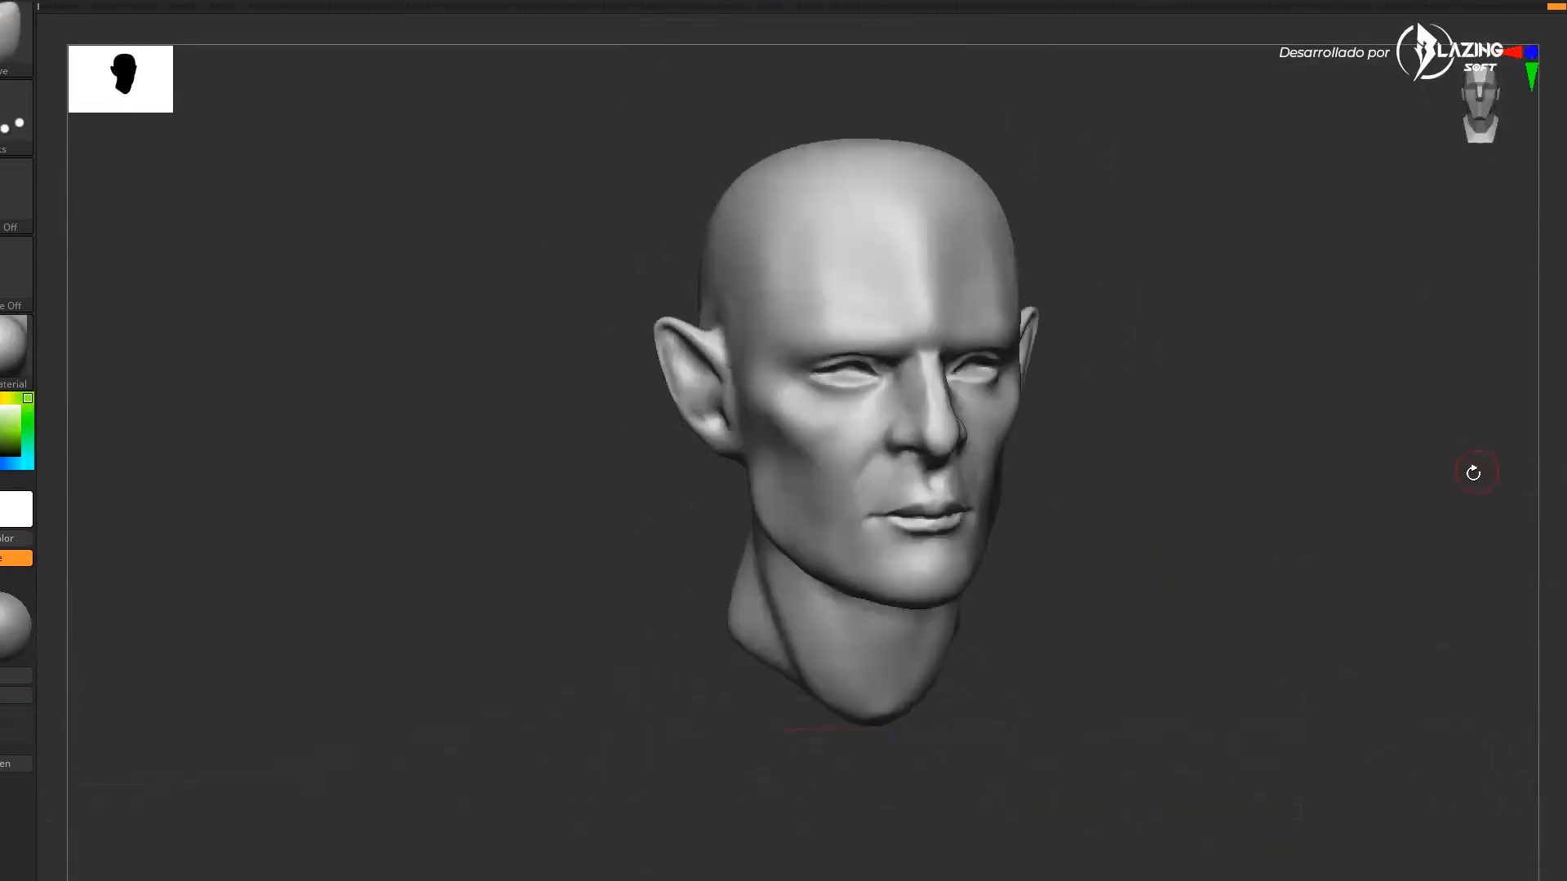
{"action": "key", "text": "alt+Tab"}
{"action": "key", "text": "Tab"}
{"action": "key", "text": "Tab"}
{"action": "key", "text": "Tab"}
{"action": "key", "text": "Tab"}
{"action": "key", "text": "Down"}
{"action": "key", "text": "Tab"}
{"action": "key", "text": "Tab"}
{"action": "key", "text": "Tab"}
{"action": "key", "text": "Tab"}
{"action": "key", "text": "Tab"}
{"action": "key", "text": "Tab"}
{"action": "key", "text": "Tab"}
{"action": "key", "text": "Tab"}
{"action": "key", "text": "Tab"}
{"action": "key", "text": "Tab"}
{"action": "key", "text": "Tab"}
{"action": "key", "text": "Tab"}
{"action": "key", "text": "Tab"}
{"action": "key", "text": "Tab"}
{"action": "key", "text": "Tab"}
{"action": "key", "text": "Tab"}
{"action": "key", "text": "Tab"}
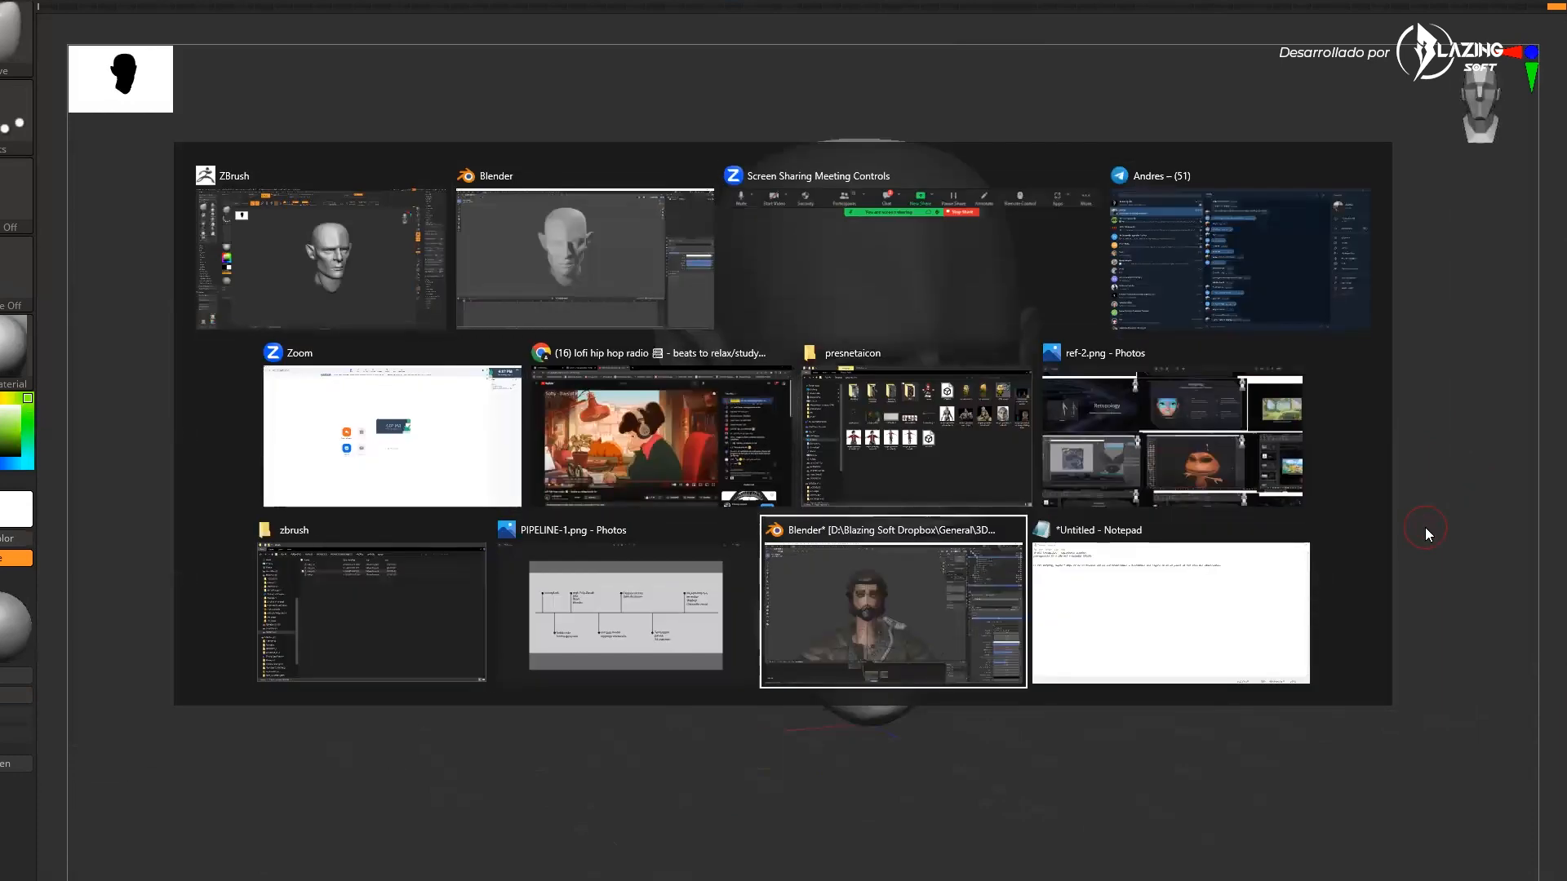
{"action": "key", "text": "Tab"}
{"action": "key", "text": "Tab"}
{"action": "key", "text": "Tab"}
{"action": "key", "text": "Tab"}
{"action": "key", "text": "Tab"}
{"action": "key", "text": "Tab"}
{"action": "key", "text": "Tab"}
{"action": "key", "text": "Tab"}
{"action": "key", "text": "Tab"}
{"action": "key", "text": "Tab"}
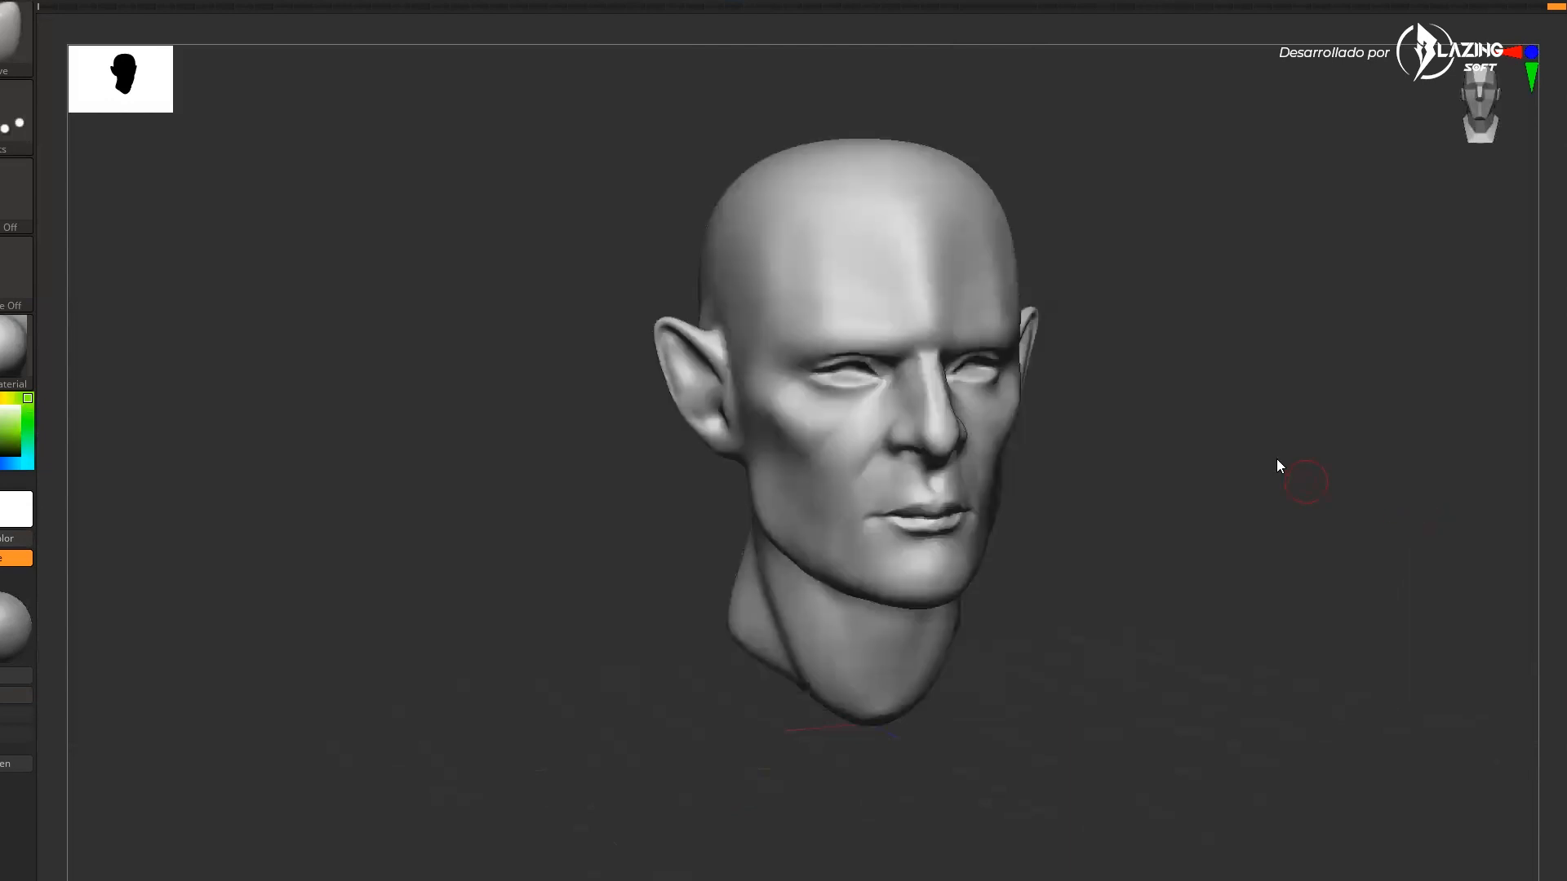
{"action": "mouse_move", "coordinate": [1278, 459]}
{"action": "left_mouse_down"}
{"action": "mouse_move", "coordinate": [1294, 408]}
{"action": "mouse_move", "coordinate": [1312, 430]}
{"action": "mouse_move", "coordinate": [1256, 500]}
{"action": "mouse_move", "coordinate": [1309, 467]}
{"action": "left_mouse_up"}
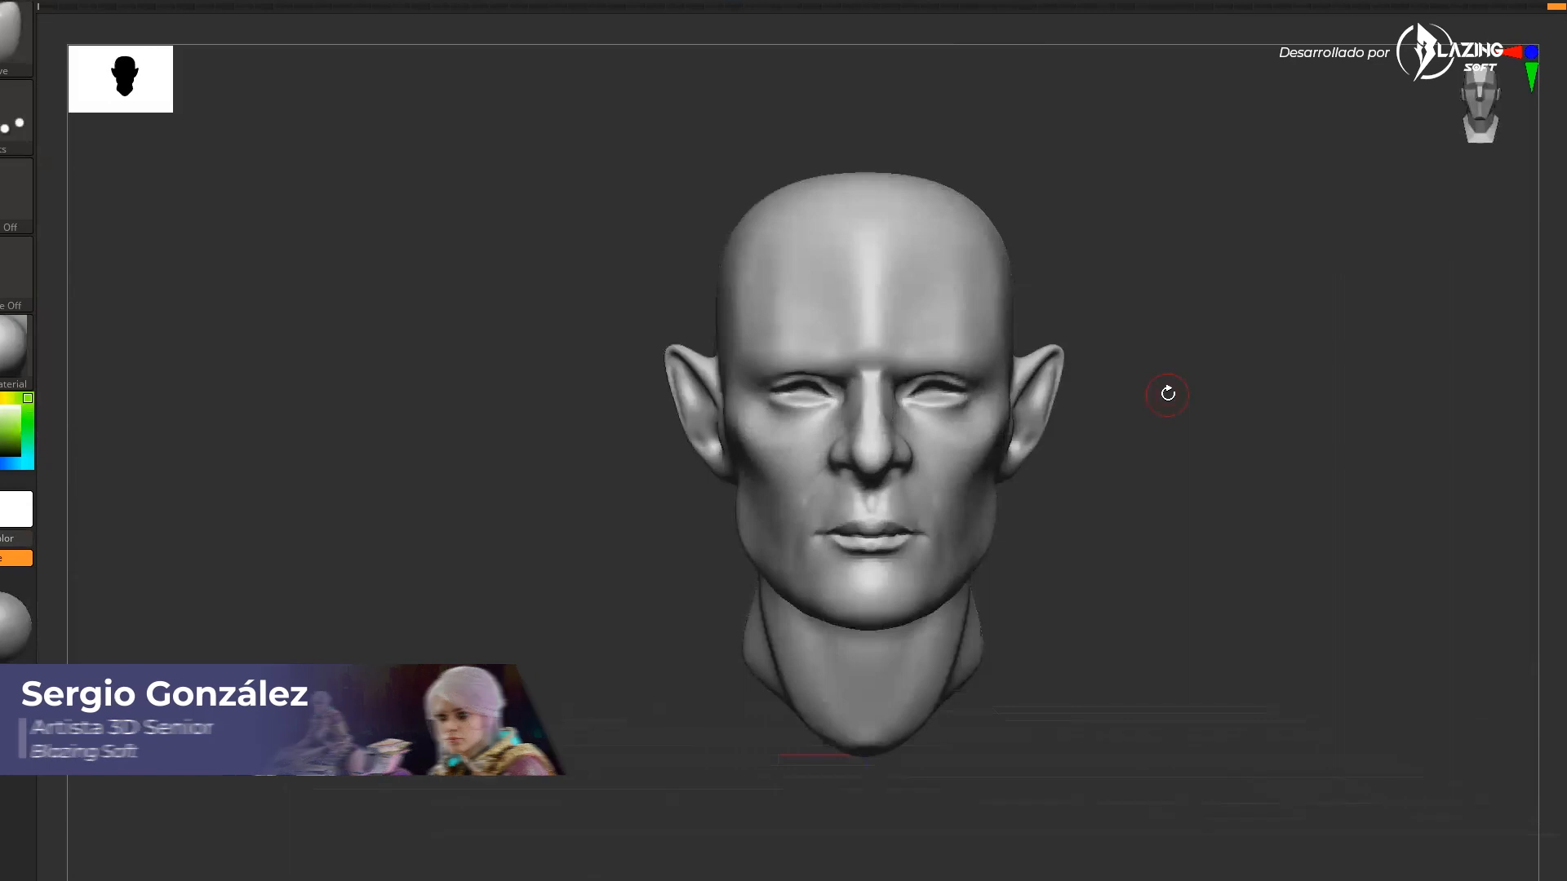
{"action": "left_click_drag", "start_coordinate": [1234, 311], "coordinate": [1225, 347]}
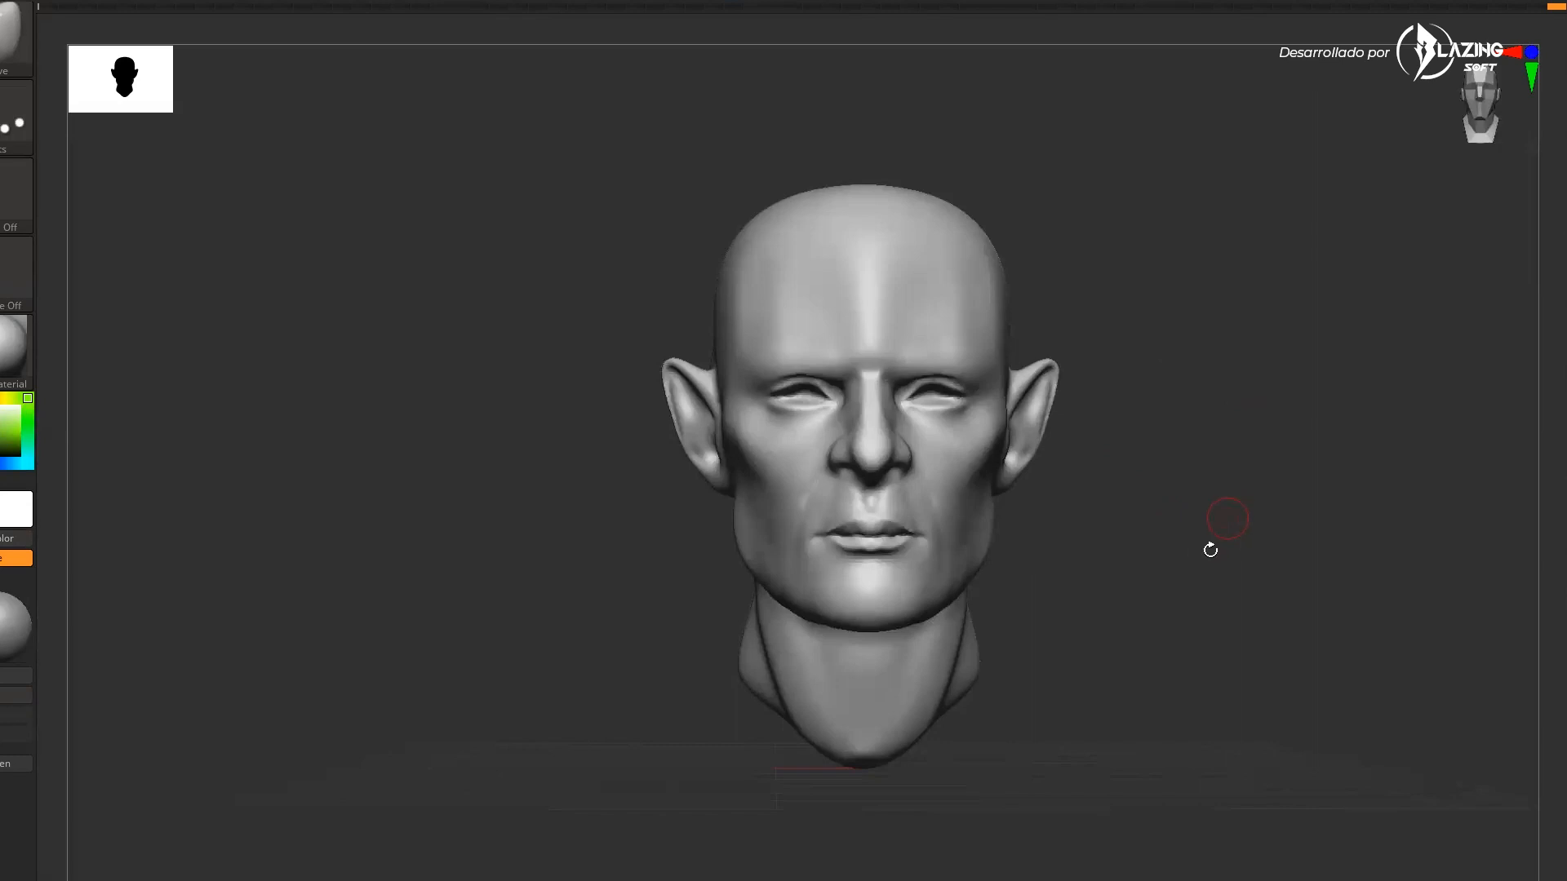
Switch to Blender and orbit around the updated head to preview its lighting
{"action": "key", "text": "alt+Tab"}
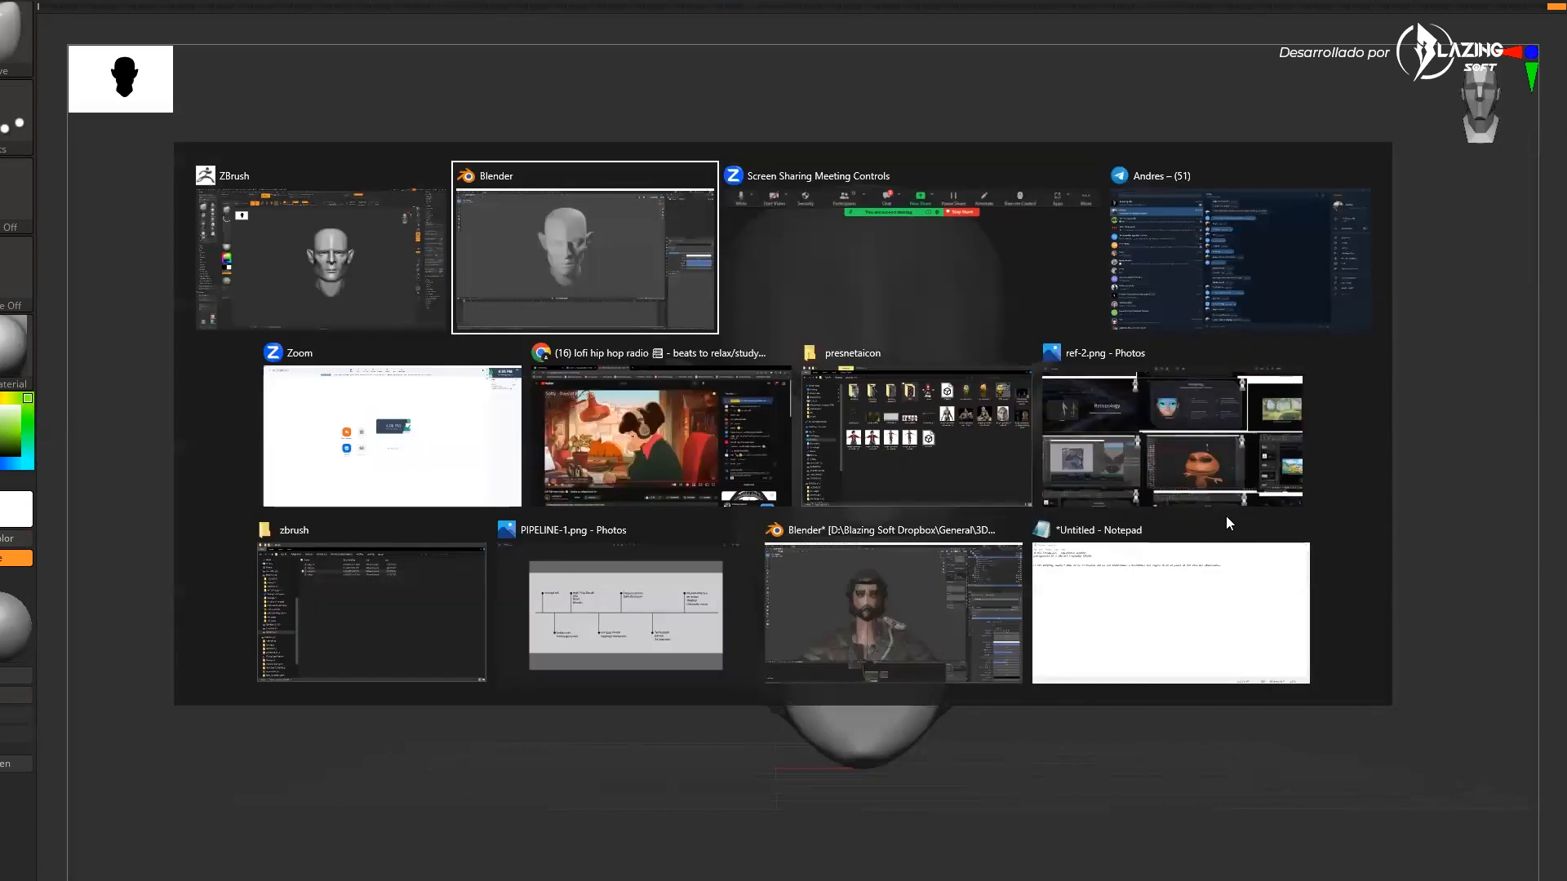
{"action": "key", "text": "Tab"}
{"action": "key", "text": "Tab"}
{"action": "key", "text": "Tab"}
{"action": "key", "text": "Tab"}
{"action": "key", "text": "Tab"}
{"action": "key", "text": "Tab"}
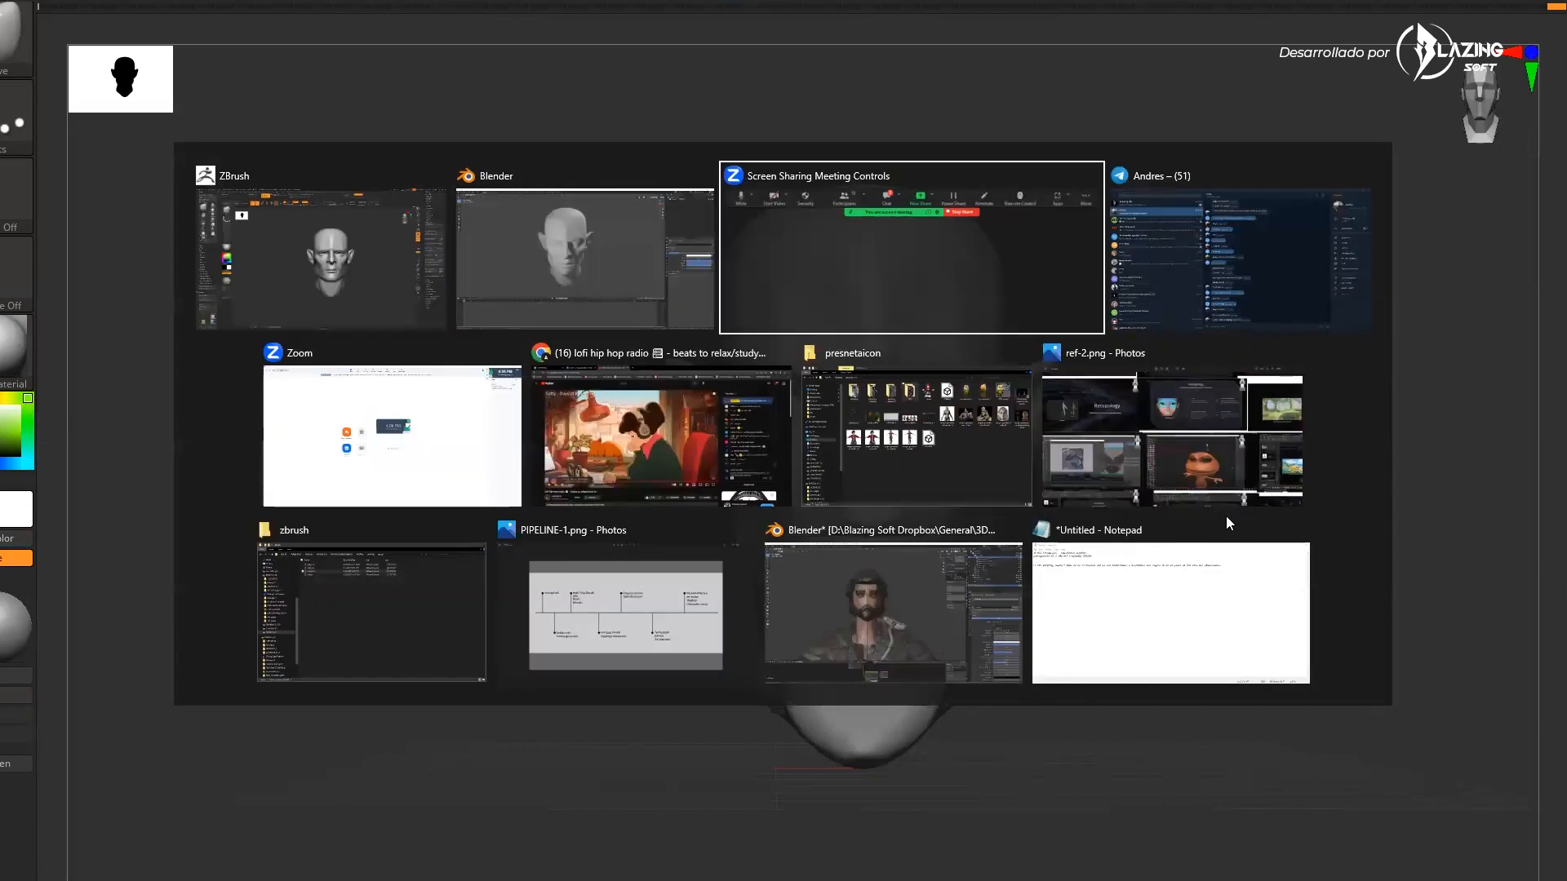
{"action": "key", "text": "Tab"}
{"action": "key", "text": "Tab"}
{"action": "key", "text": "Tab"}
{"action": "key", "text": "Tab"}
{"action": "key", "text": "Tab"}
{"action": "key", "text": "Tab"}
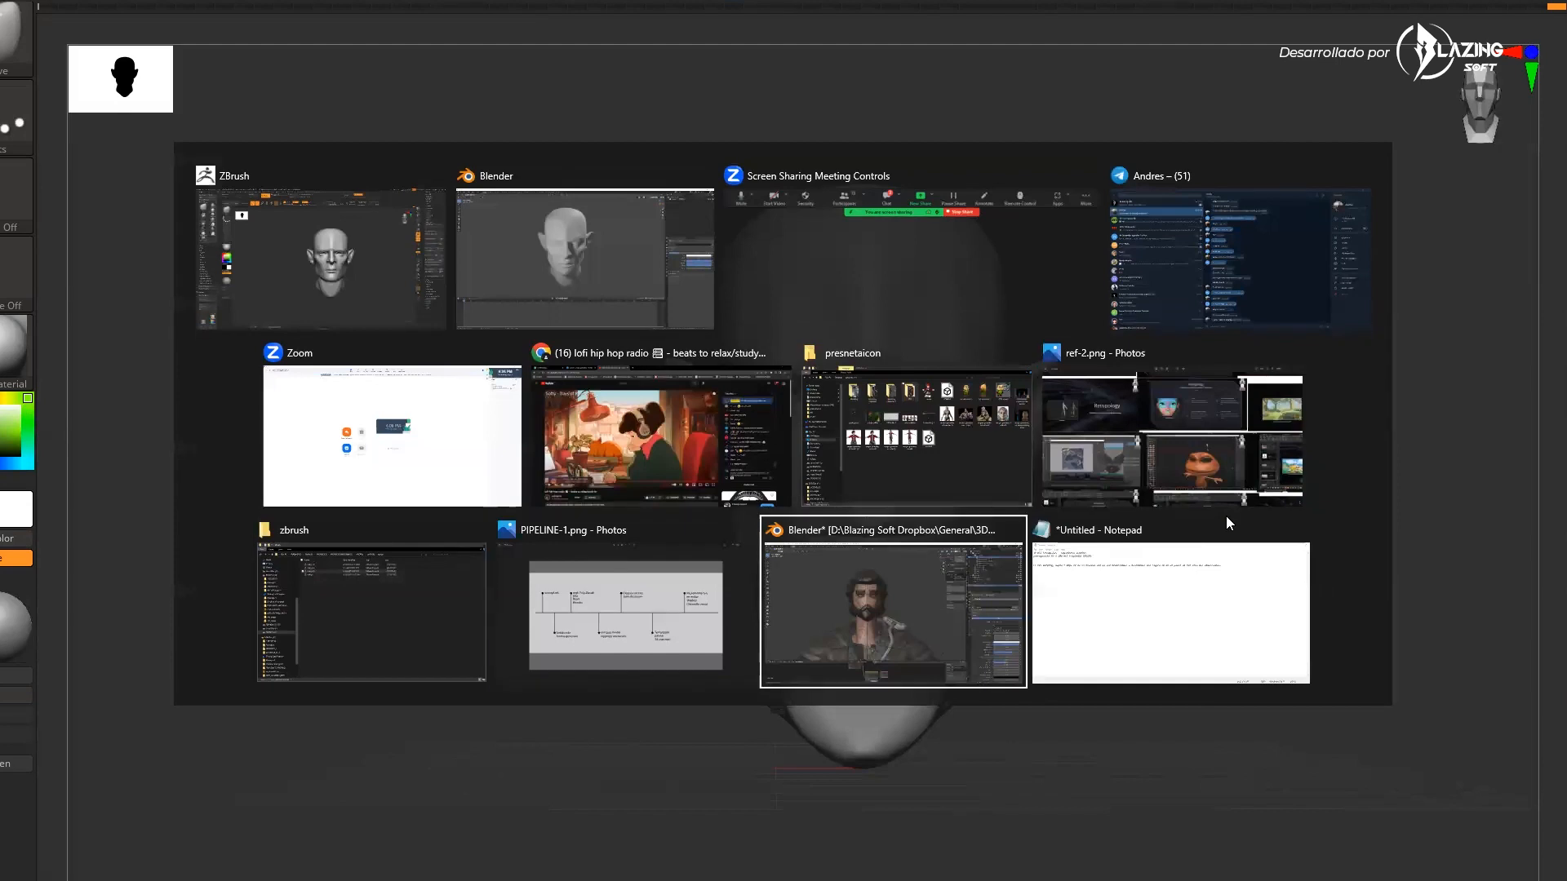
{"action": "key", "text": "alt+Tab"}
{"action": "middle_click_drag", "start_coordinate": [948, 532], "coordinate": [953, 529]}
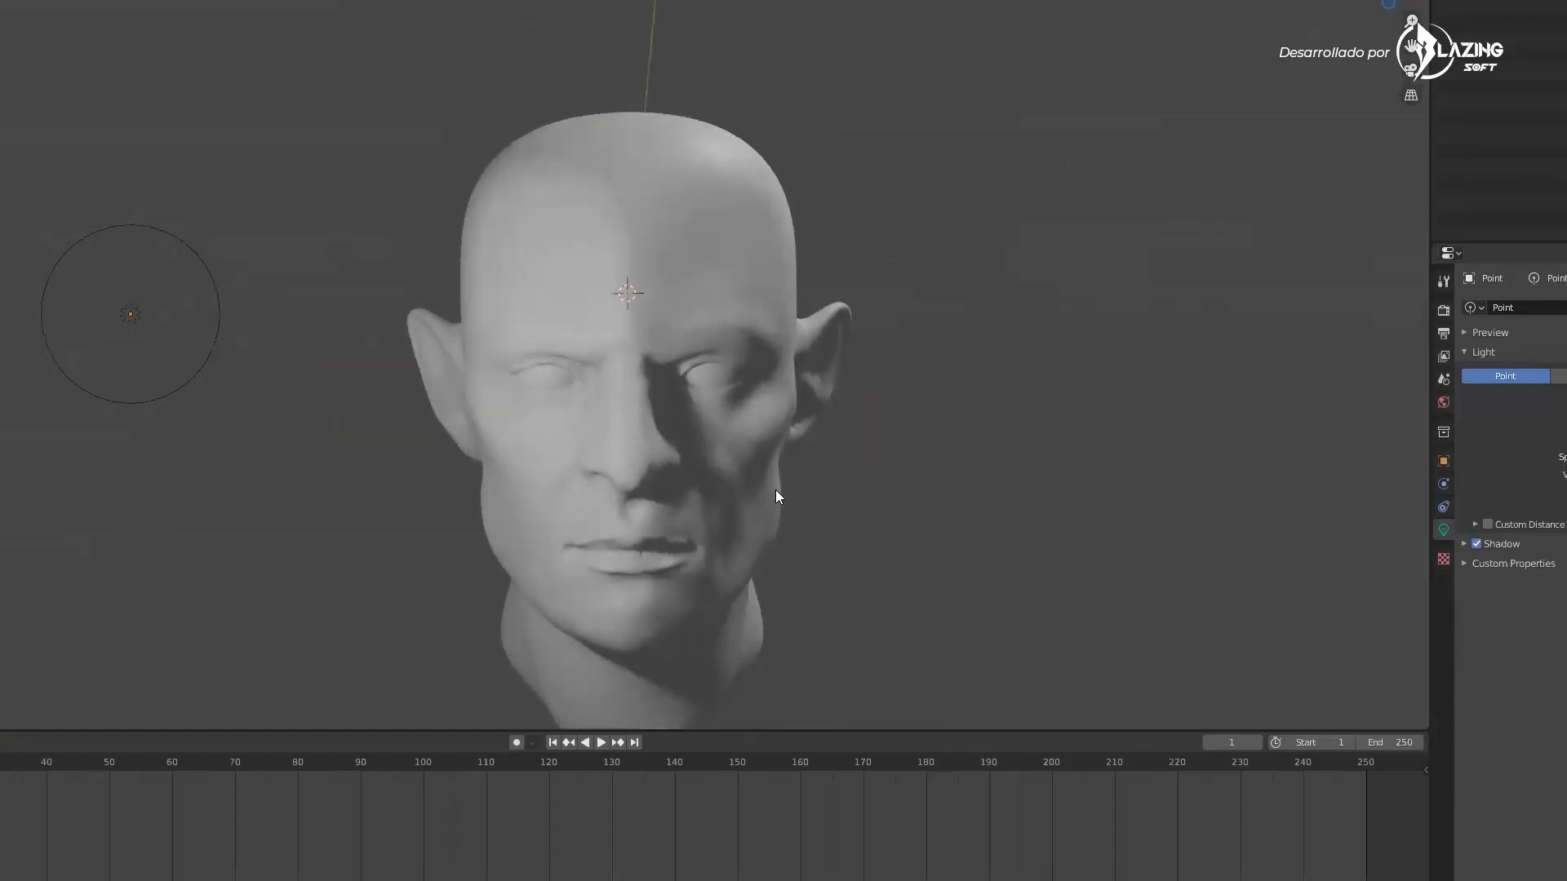
{"action": "scroll", "coordinate": [746, 486], "scroll_direction": "down", "scroll_amount": 3}
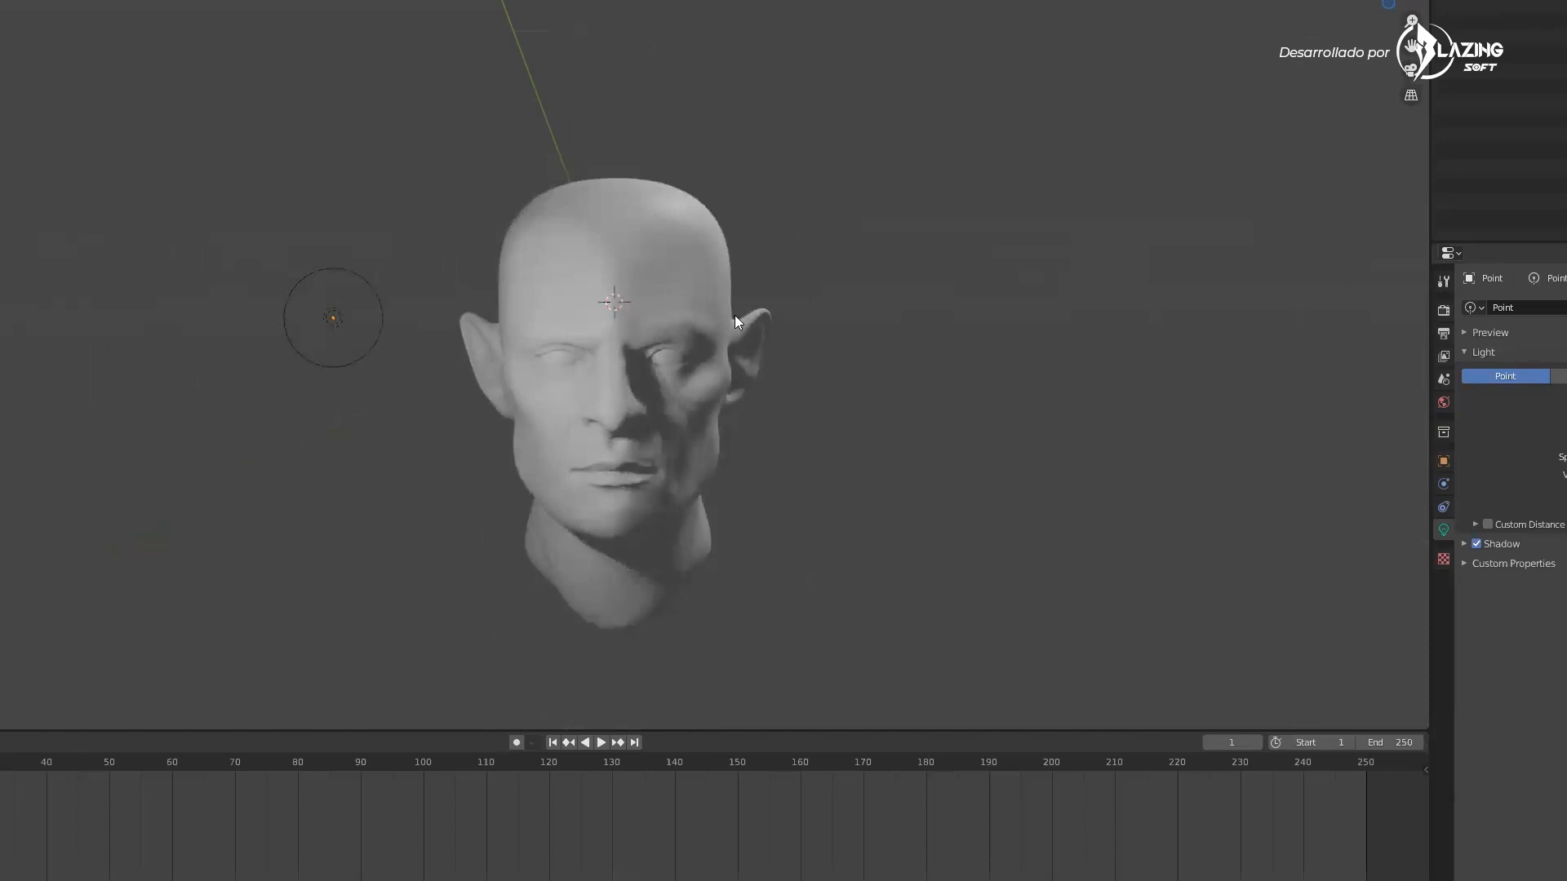
{"action": "middle_click_drag", "start_coordinate": [734, 315], "coordinate": [757, 343]}
{"action": "scroll", "coordinate": [754, 349], "scroll_direction": "up", "scroll_amount": 2}
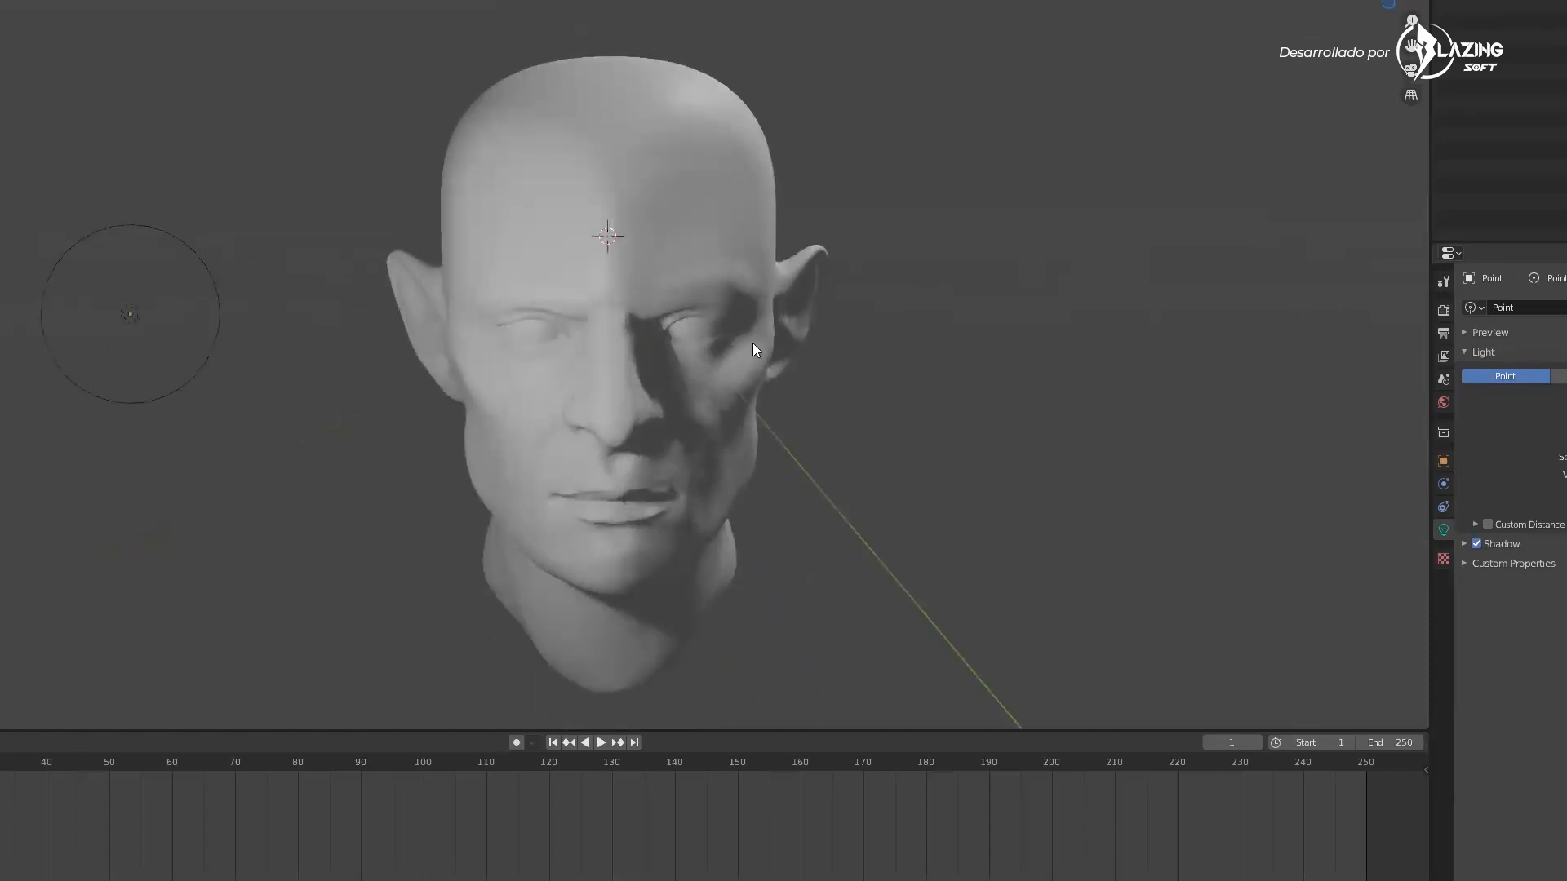